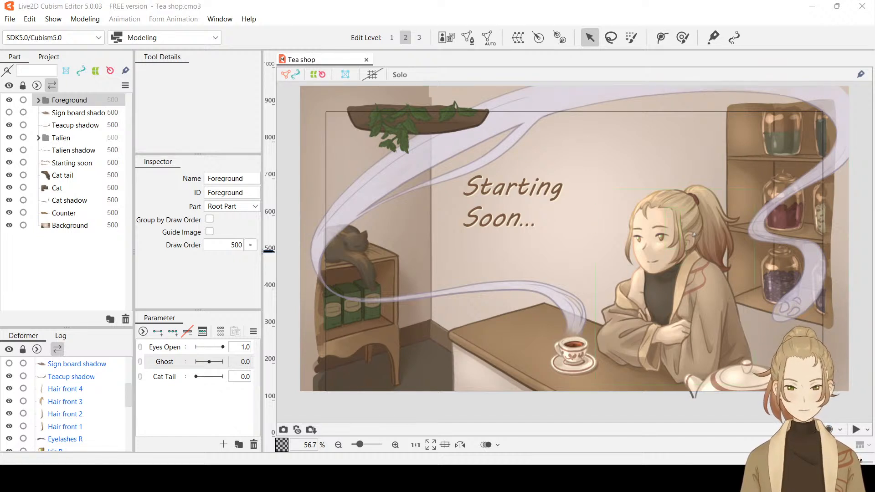
# Try to rotate the Hair front 1 strand slightly and undo the change
pyautogui.click(682, 253)
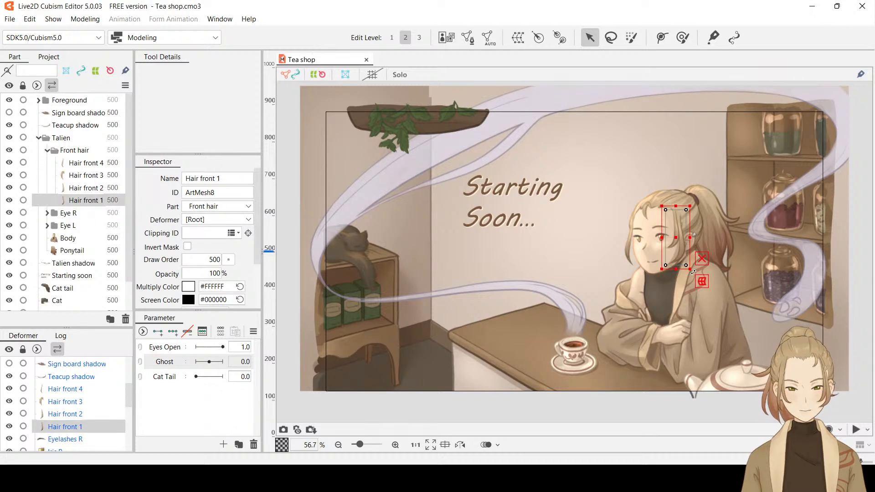
pyautogui.moveTo(691, 268); pyautogui.dragTo(702, 294)
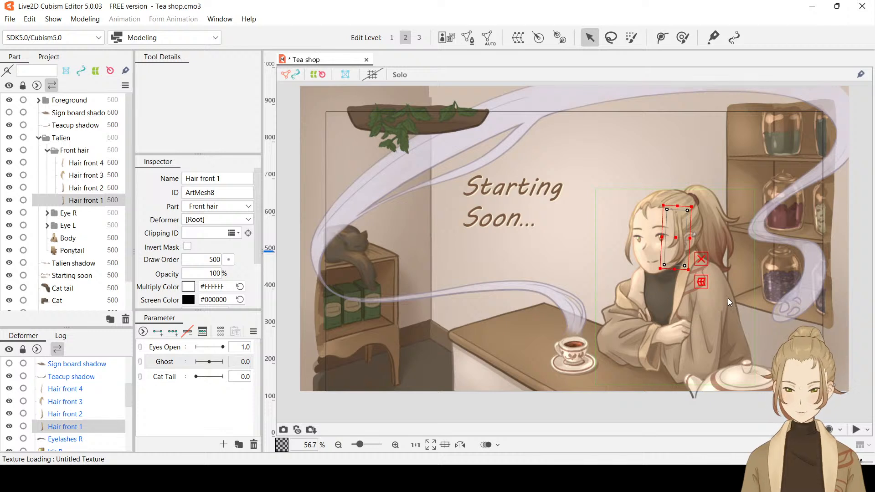
pyautogui.hotkey('ctrl', 'z')
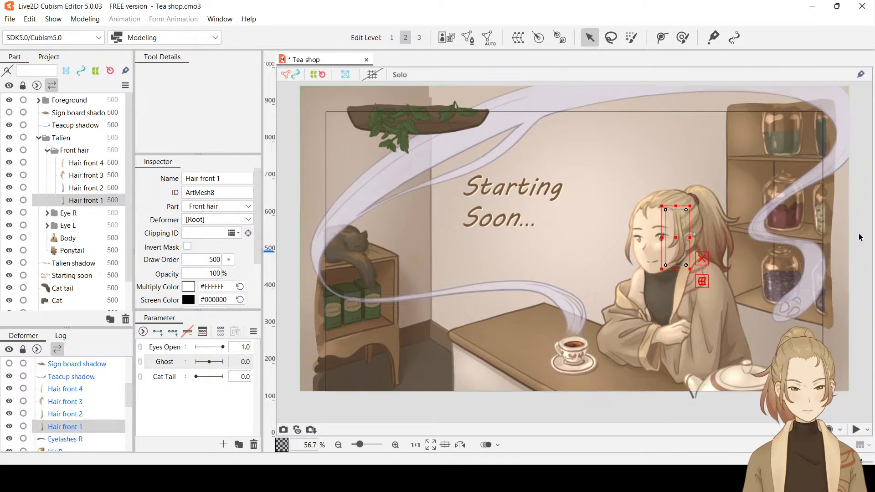
pyautogui.click(859, 235)
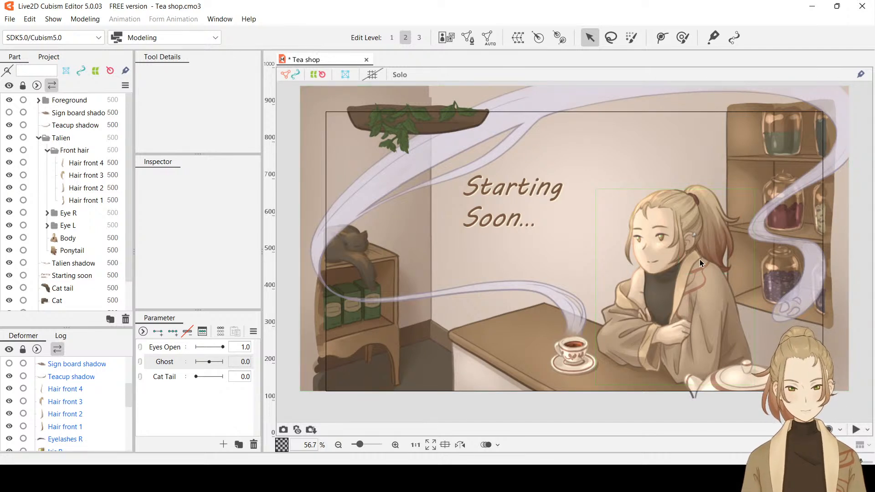
# Check which meshes form the ponytail and the front hair strand beside the ear
pyautogui.click(717, 240)
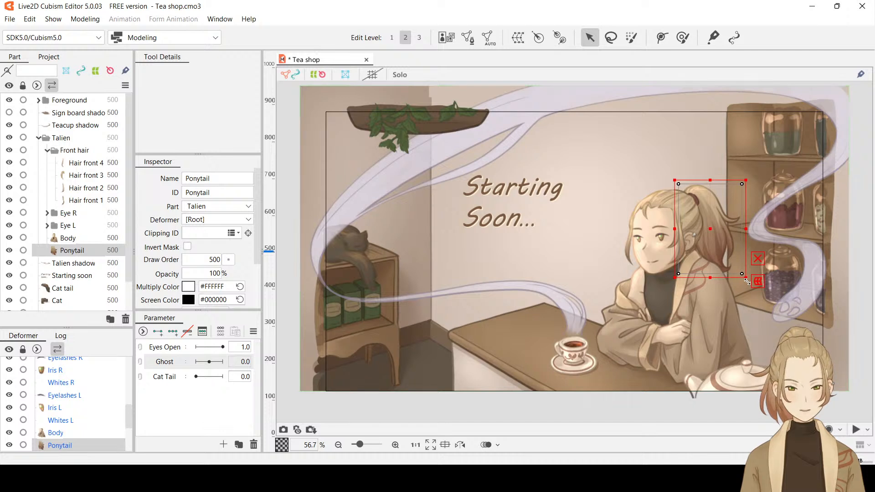
pyautogui.click(864, 276)
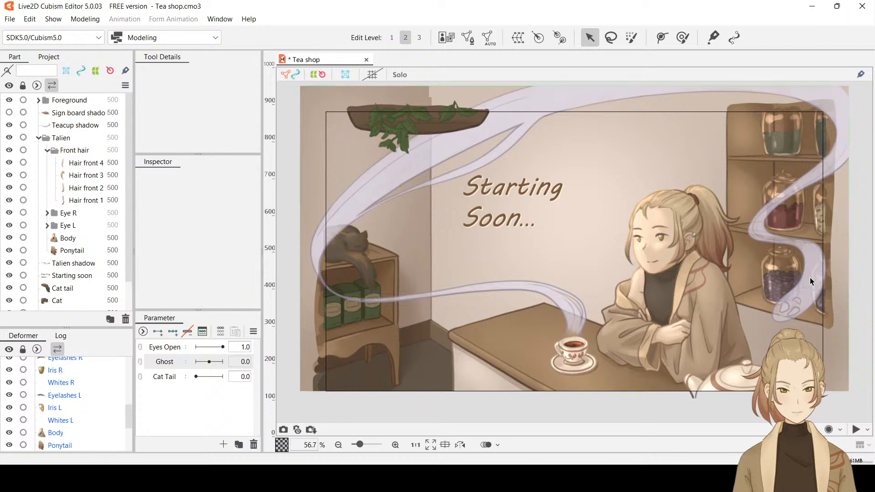
pyautogui.click(680, 257)
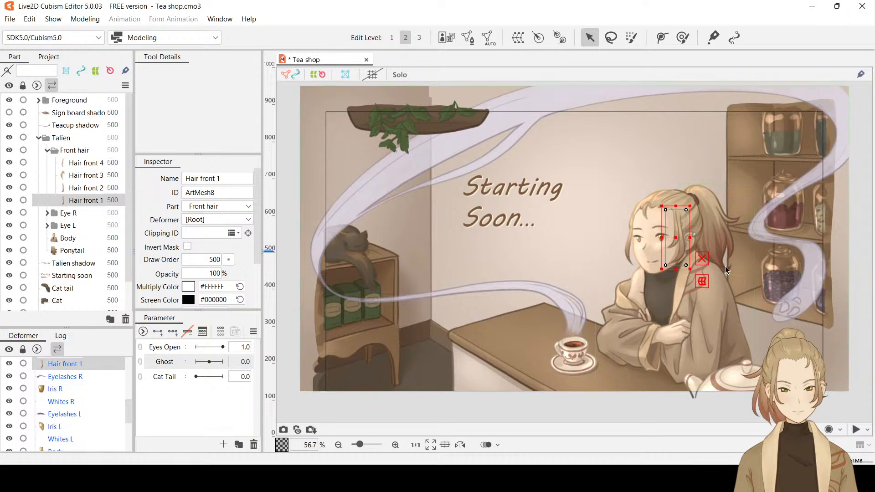
pyautogui.click(850, 280)
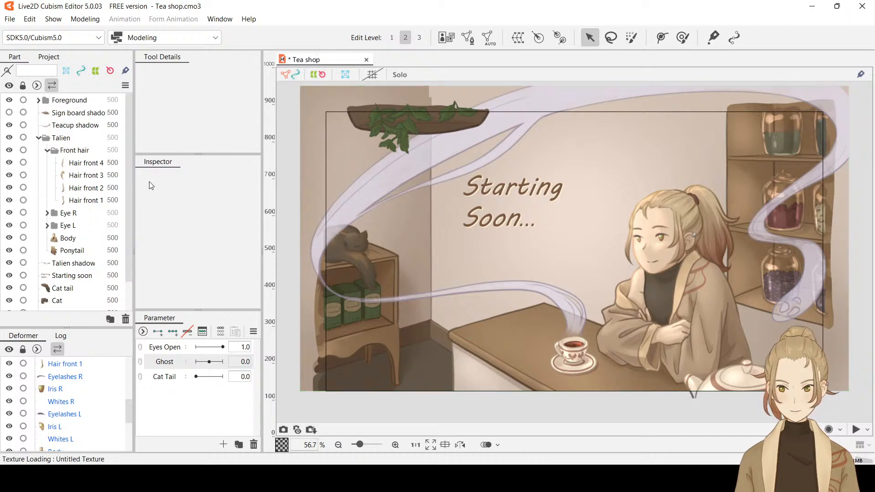
pyautogui.moveTo(127, 188); pyautogui.dragTo(133, 144)
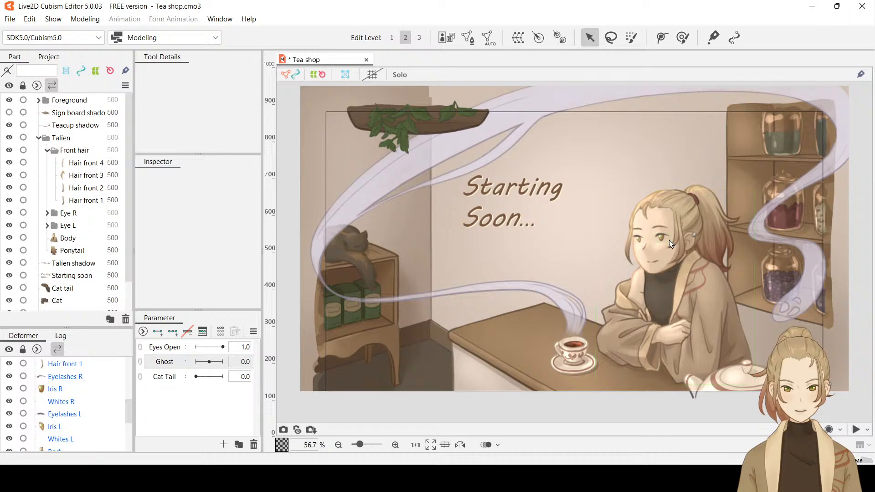
# Examine the character's eyes up close and find the matching Eye R and Eye L parts
pyautogui.scroll(5, 669, 239)
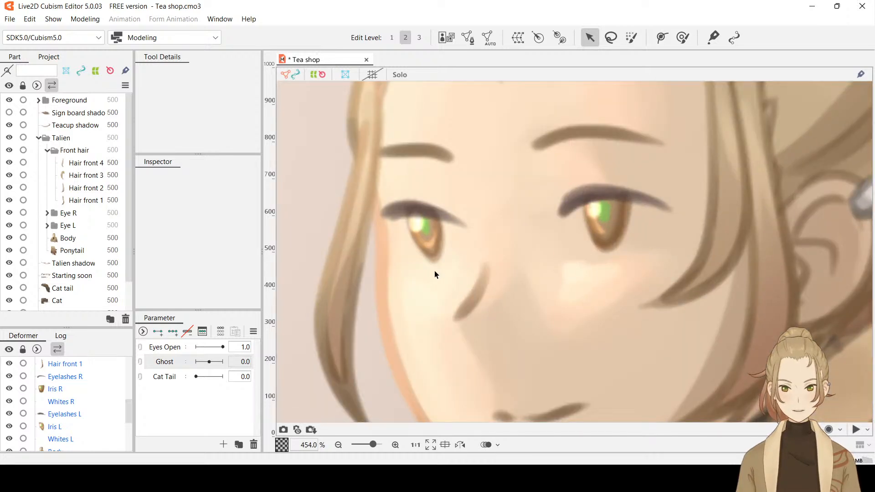
pyautogui.scroll(-2, 524, 249)
pyautogui.moveTo(556, 240); pyautogui.dragTo(587, 228)
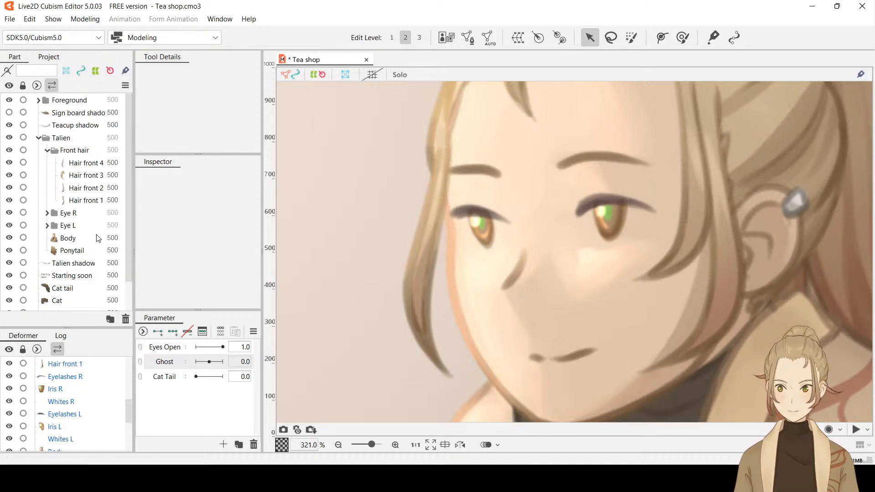
pyautogui.scroll(-1, 89, 258)
pyautogui.scroll(1, 93, 257)
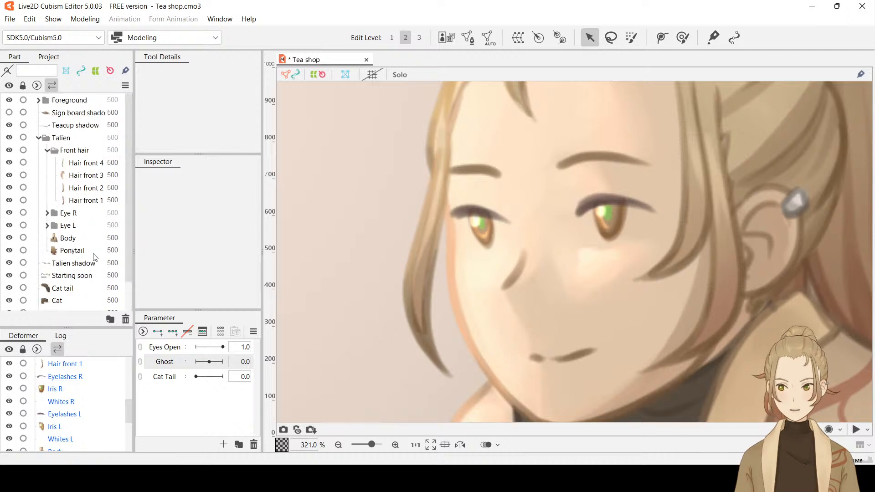
pyautogui.scroll(-1, 97, 253)
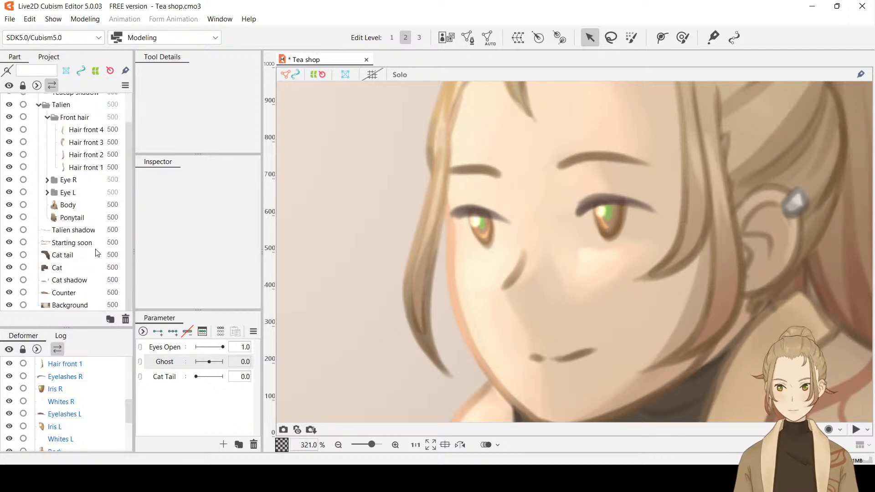
pyautogui.click(74, 185)
pyautogui.click(69, 198)
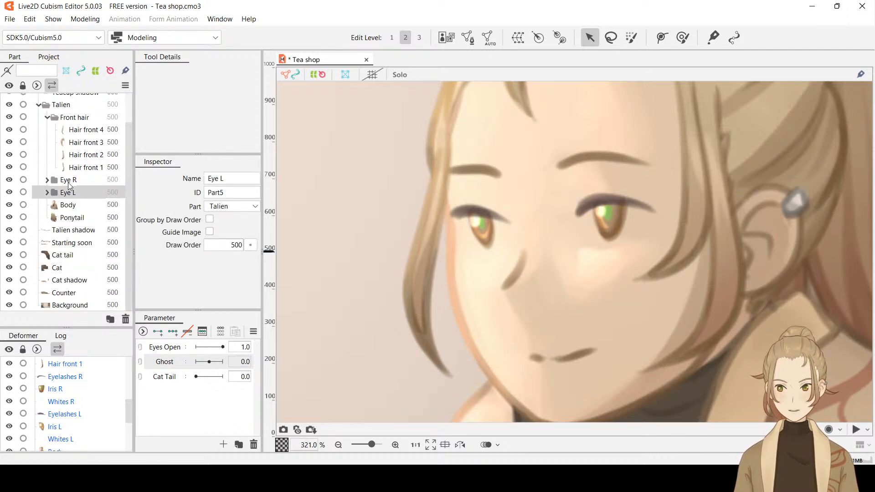
pyautogui.click(69, 184)
pyautogui.click(71, 195)
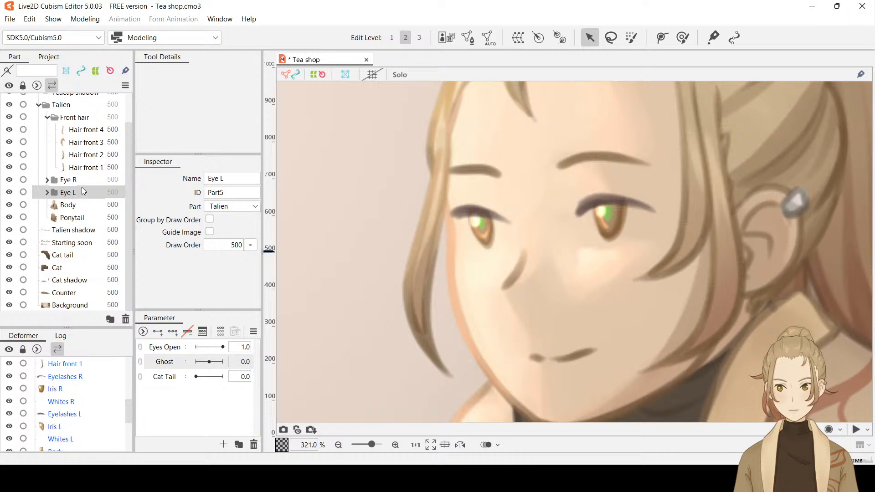
pyautogui.click(89, 181)
pyautogui.click(70, 196)
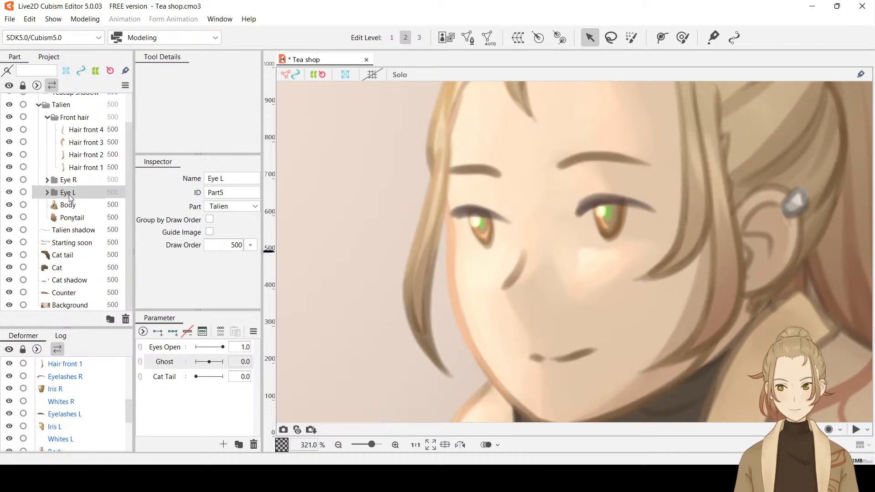
# Expand the Eye L and Eye R parts and select the Whites L mesh
pyautogui.click(47, 193)
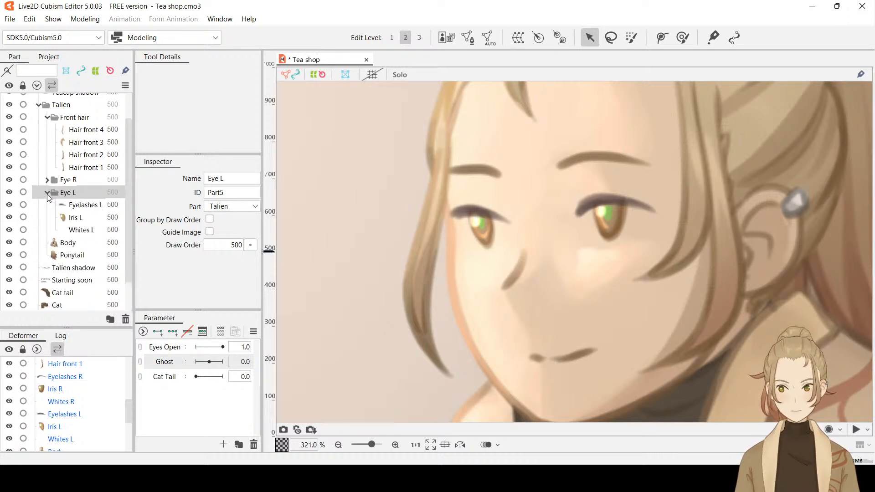
pyautogui.click(82, 230)
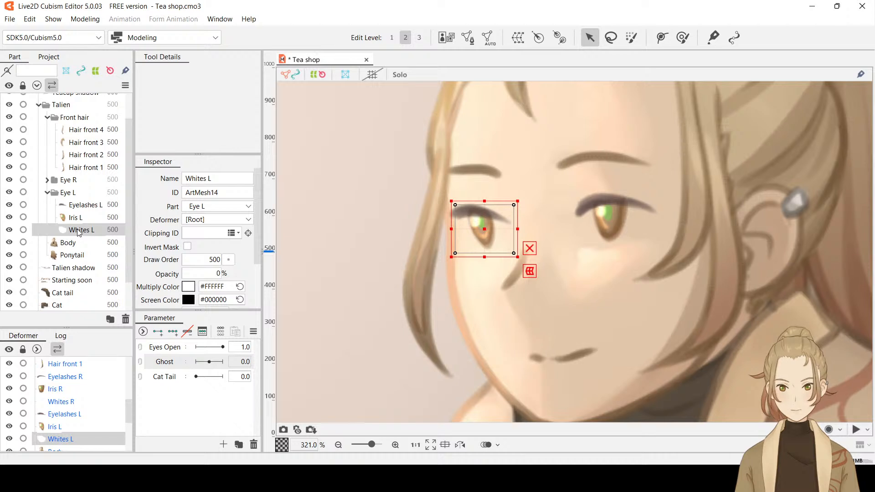
pyautogui.click(47, 181)
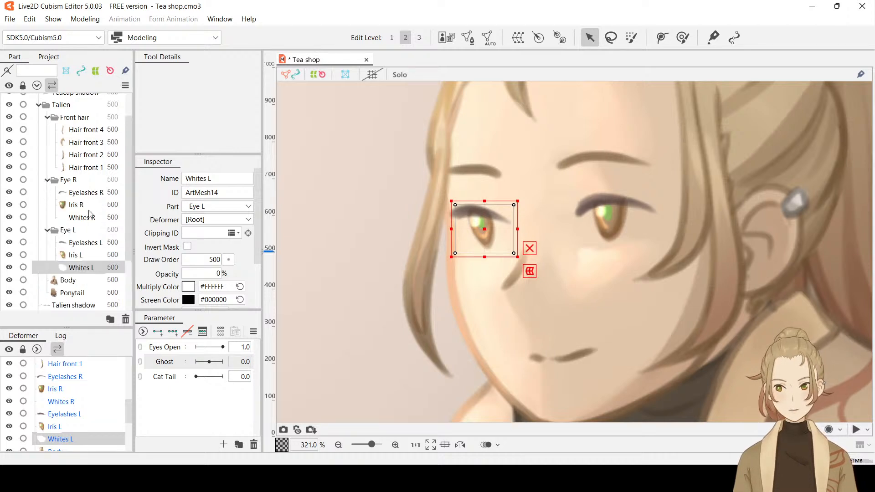
pyautogui.scroll(-2, 92, 218)
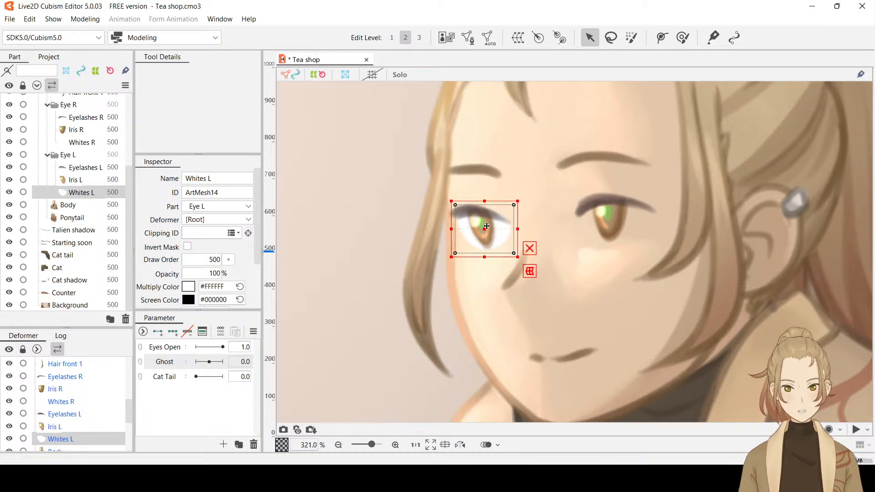
# Set the opacity of the Whites L mesh to 0%
pyautogui.click(215, 273)
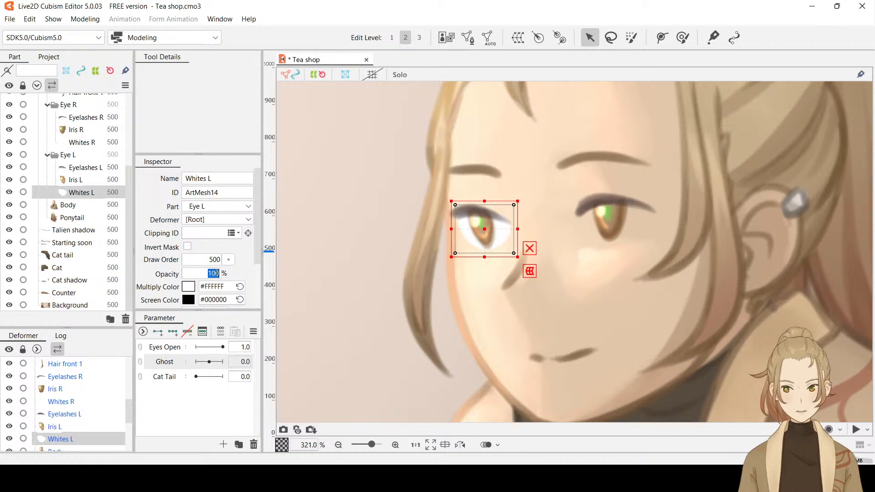
pyautogui.write('0')
pyautogui.click(247, 270)
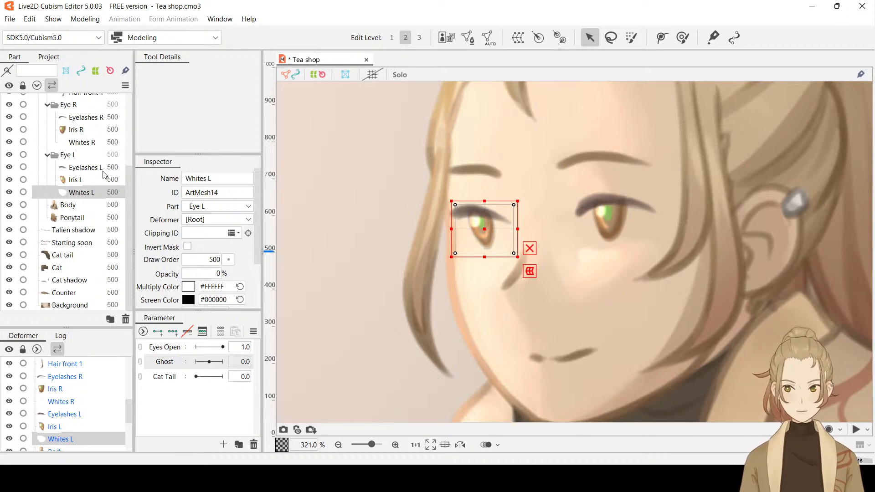
# Hide the irises and whites of both eyes to check the bare eyelashes, and show them again
pyautogui.scroll(3, 97, 175)
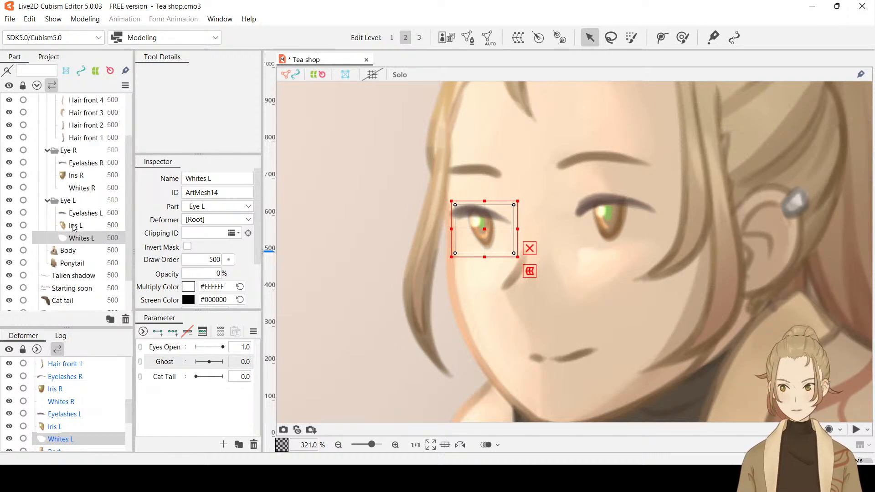
pyautogui.scroll(-3, 97, 175)
pyautogui.scroll(3, 107, 212)
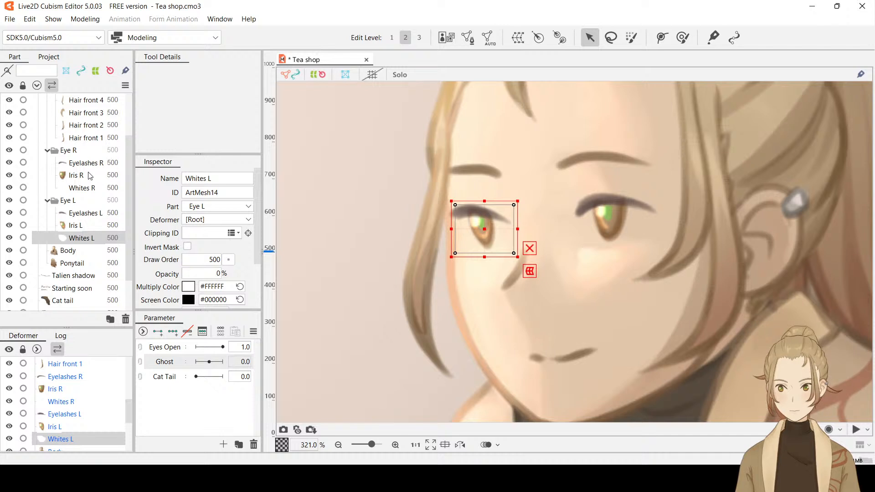
pyautogui.click(9, 238)
pyautogui.click(9, 225)
pyautogui.click(9, 187)
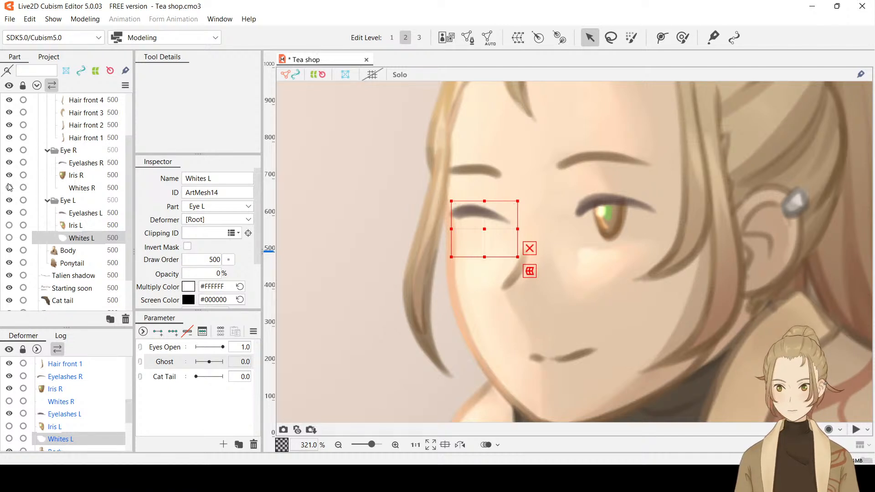
pyautogui.click(9, 175)
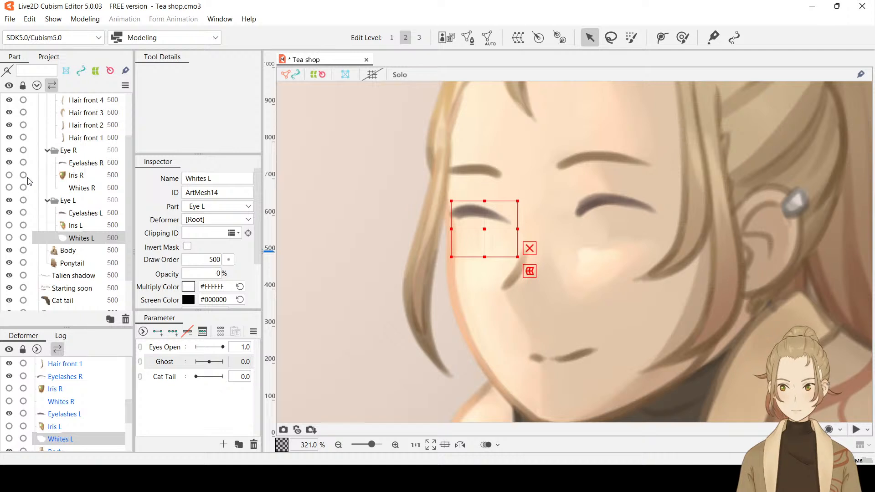
pyautogui.click(10, 226)
pyautogui.click(10, 237)
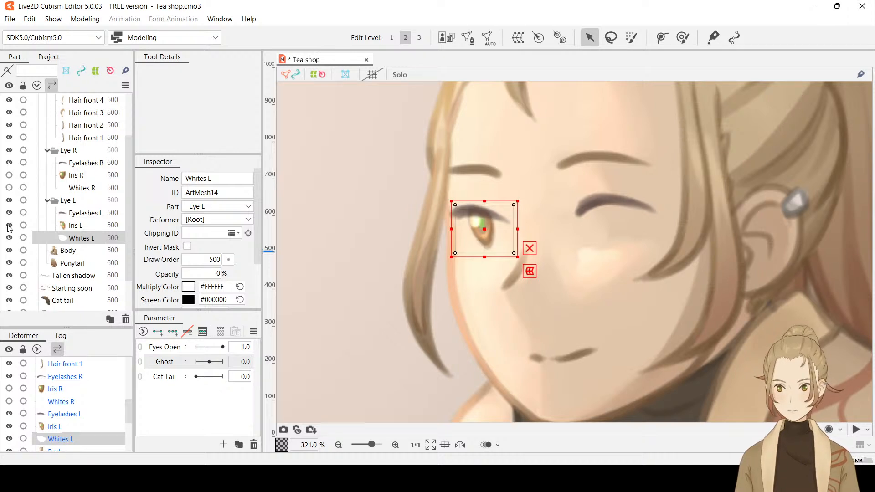
pyautogui.click(9, 175)
pyautogui.click(8, 188)
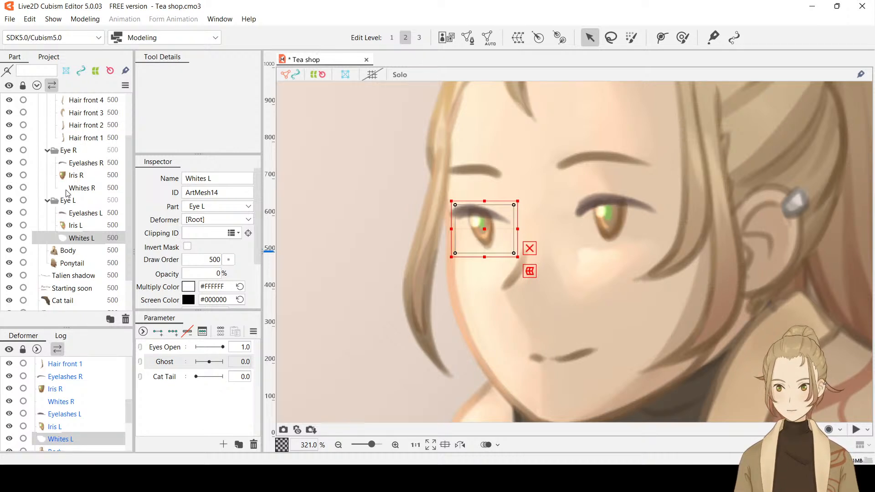
# Generate an automatic mesh for the Eyelashes R art mesh
pyautogui.click(77, 175)
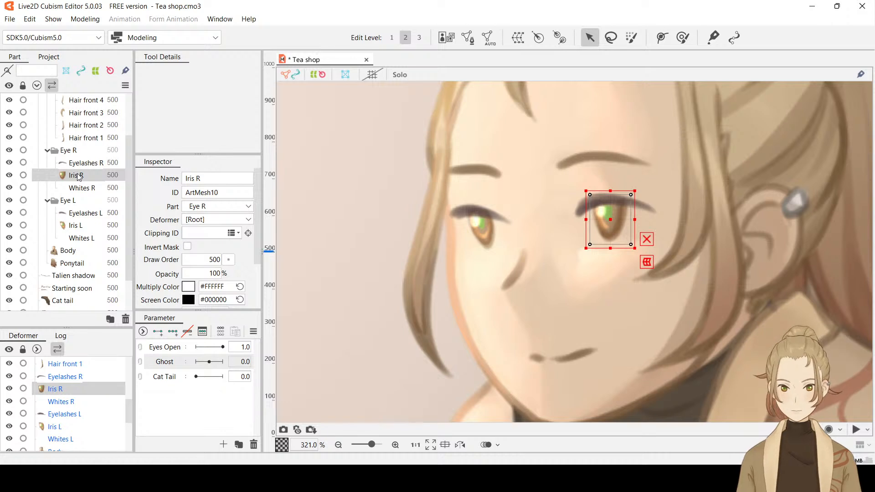
pyautogui.click(93, 164)
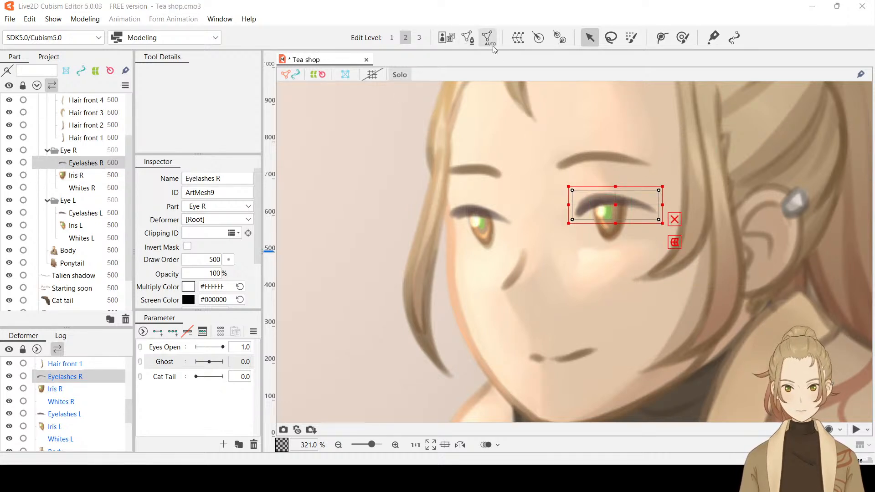
pyautogui.click(406, 215)
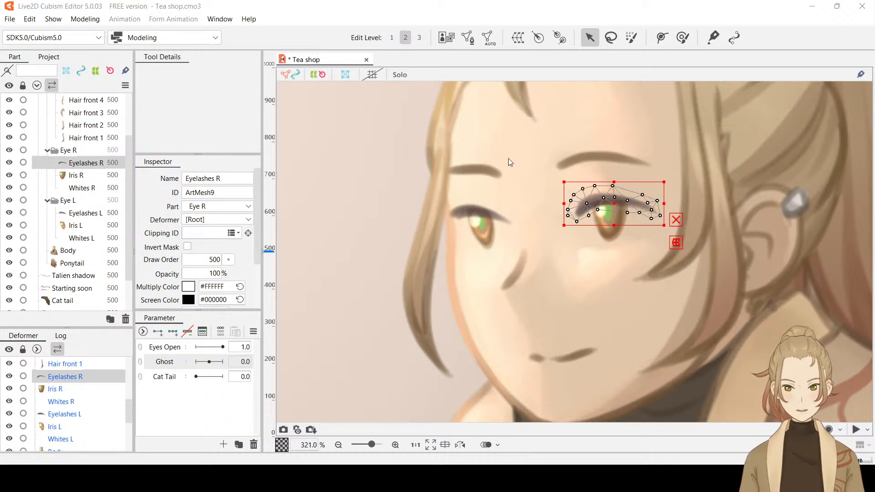
# Add two keys on the Eyes Open parameter for the Eyelashes R mesh
pyautogui.scroll(-6, 592, 223)
pyautogui.scroll(2, 593, 223)
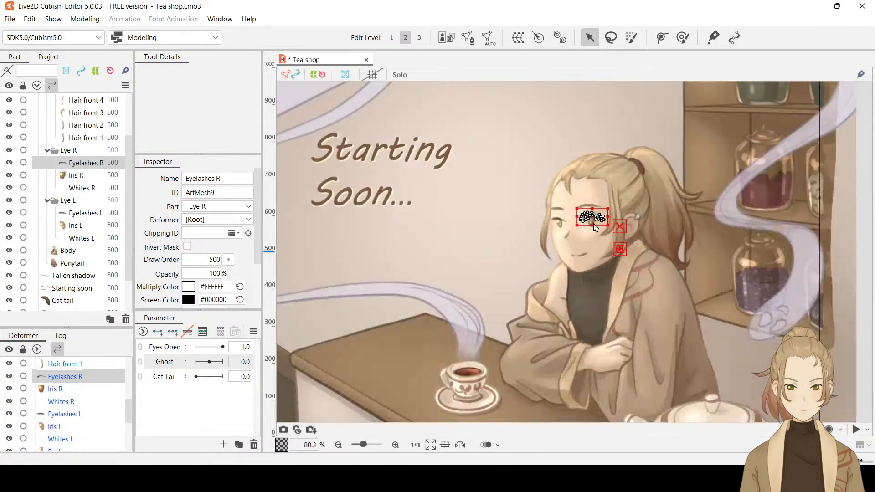
pyautogui.scroll(6, 594, 223)
pyautogui.scroll(-3, 593, 223)
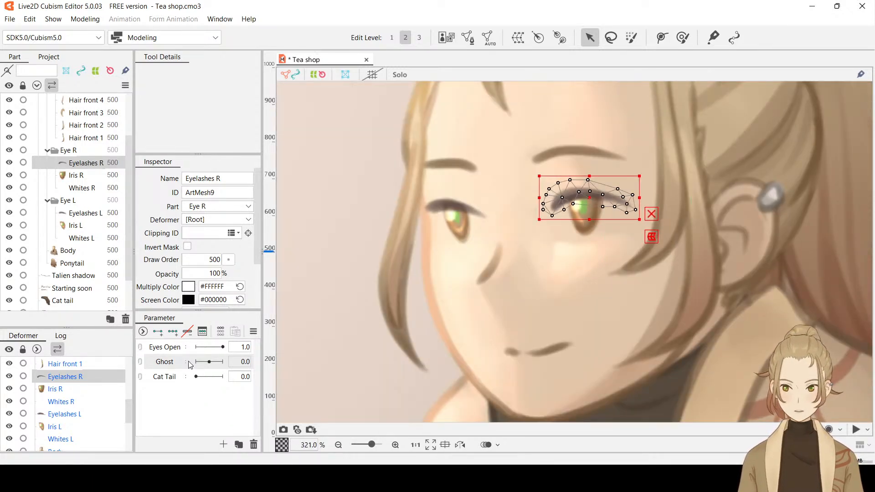
pyautogui.click(176, 347)
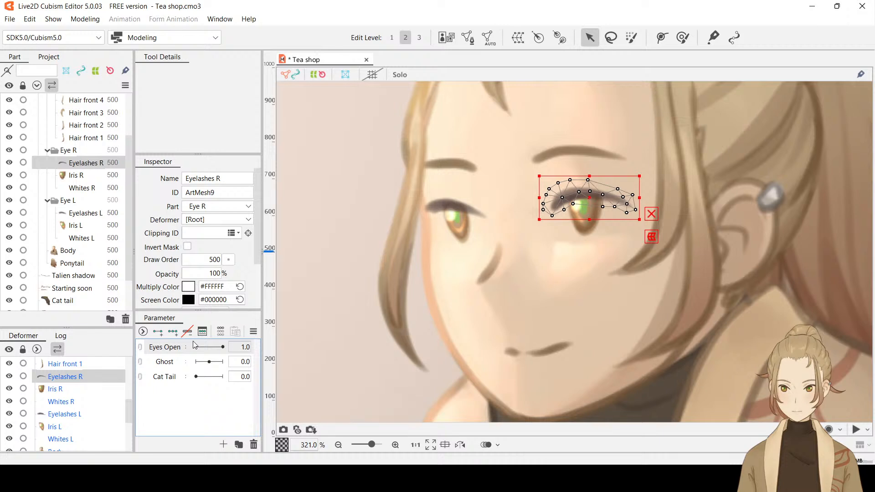
pyautogui.click(157, 333)
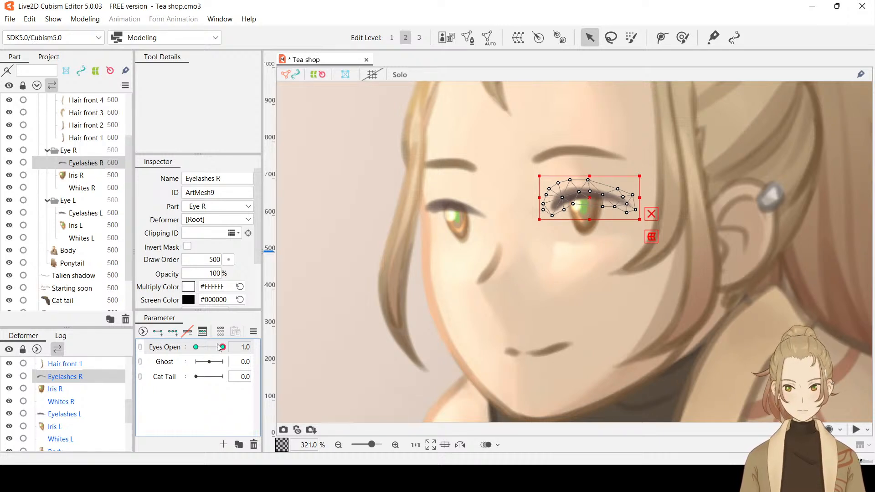
# At Eyes Open 0.0, draw a three-point deform path along the Eyelashes R mesh from inner corner to outer tip
pyautogui.moveTo(220, 347); pyautogui.dragTo(192, 350)
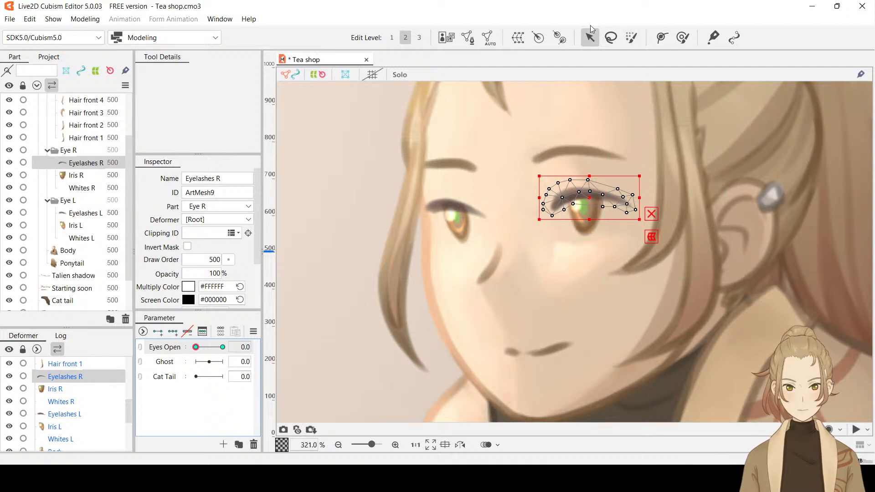
pyautogui.click(662, 40)
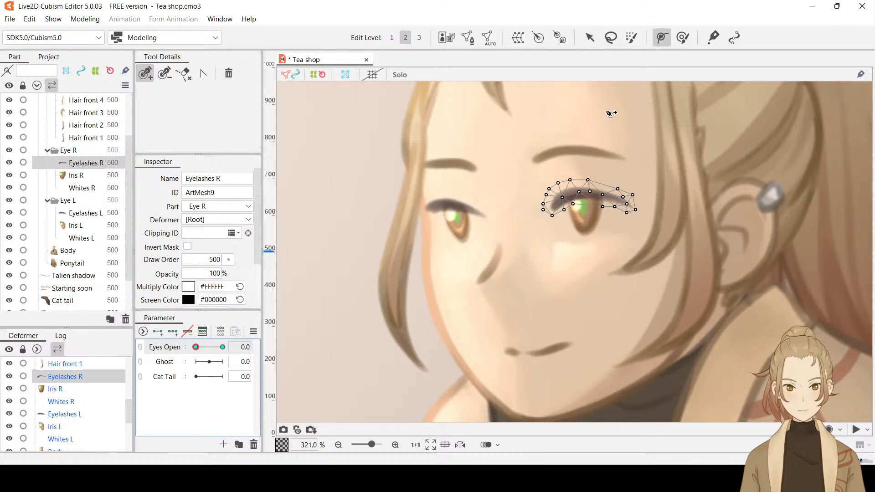
pyautogui.click(549, 211)
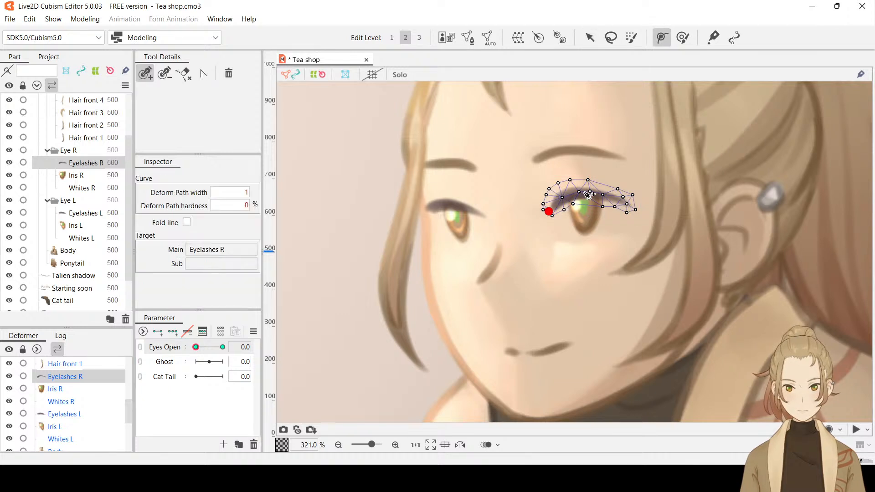
pyautogui.click(580, 192)
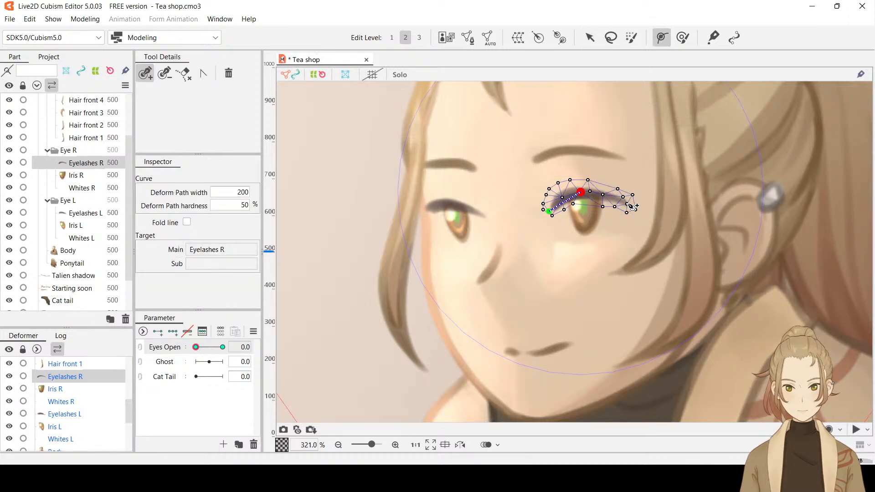
pyautogui.click(627, 204)
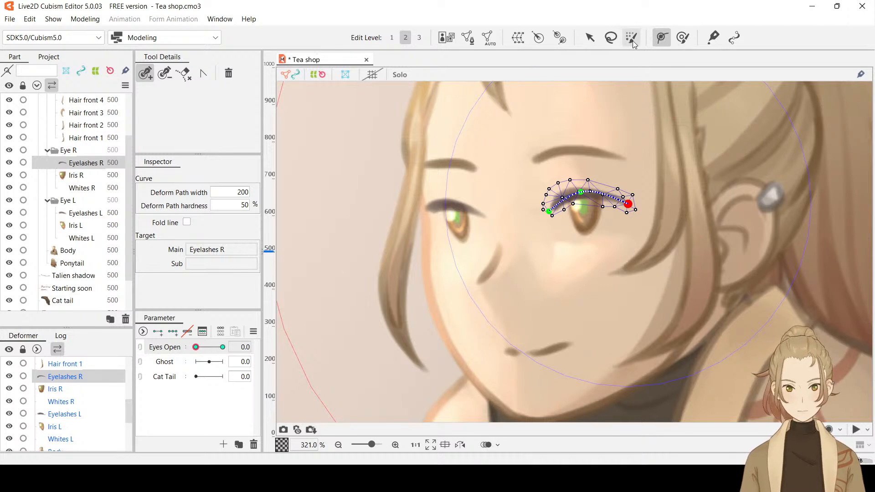
pyautogui.click(590, 39)
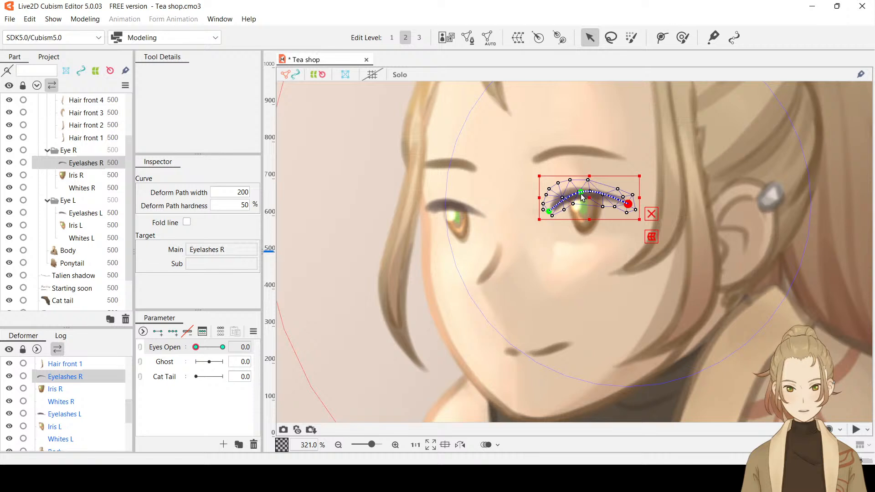
# Try to bend Eyelashes R downward into a closed-eye curve with the deform path's middle point and check the shape deselected
pyautogui.moveTo(583, 197); pyautogui.dragTo(584, 228)
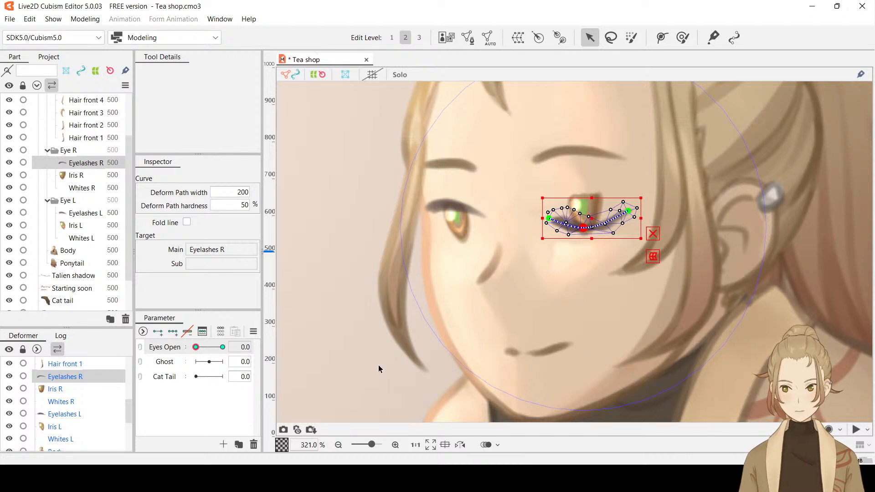
pyautogui.click(543, 323)
pyautogui.click(636, 263)
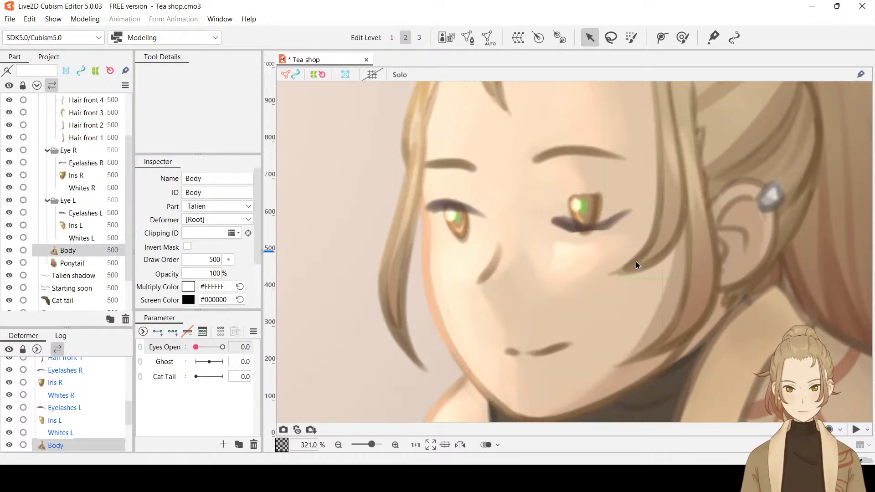
pyautogui.click(591, 228)
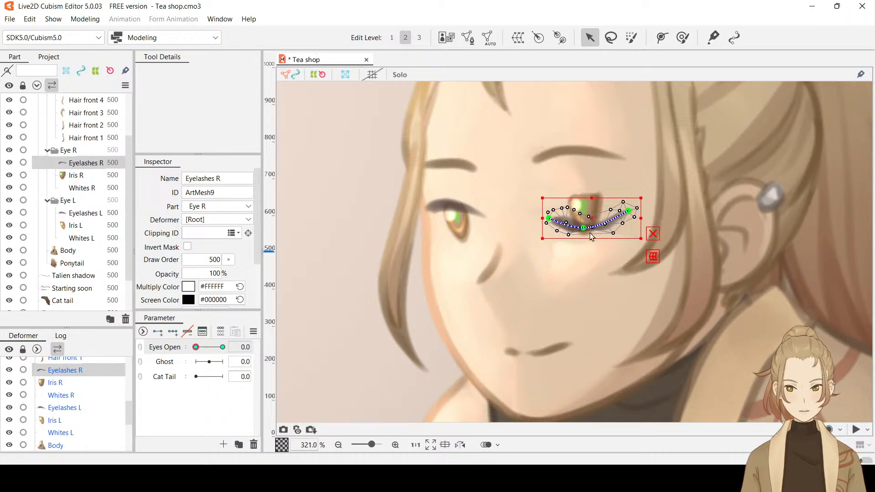
pyautogui.click(585, 290)
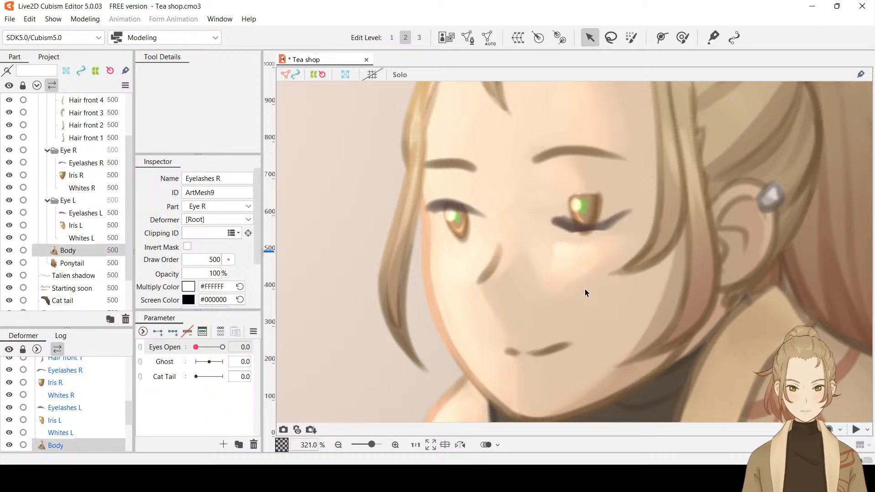
pyautogui.click(603, 229)
pyautogui.click(603, 229)
pyautogui.click(603, 229)
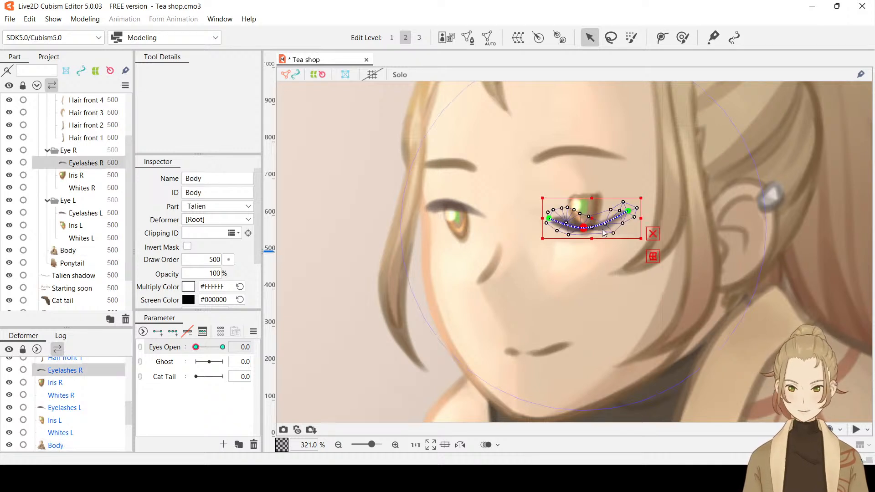
# Undo the eyelash bend, the deform path, the Eyes Open keys and the automatic mesh of Eyelashes R, keeping Whites L at 0% opacity
pyautogui.hotkey('ctrl', 'z')
pyautogui.hotkey('ctrl', 'z')
pyautogui.hotkey('ctrl', 'z')
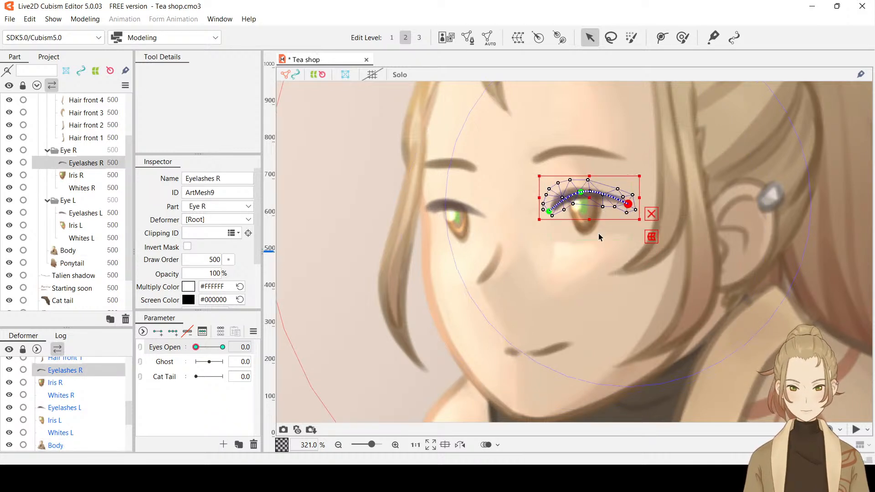
pyautogui.hotkey('ctrl', 'z')
pyautogui.hotkey('ctrl', 'z')
pyautogui.hotkey('ctrl', 'z')
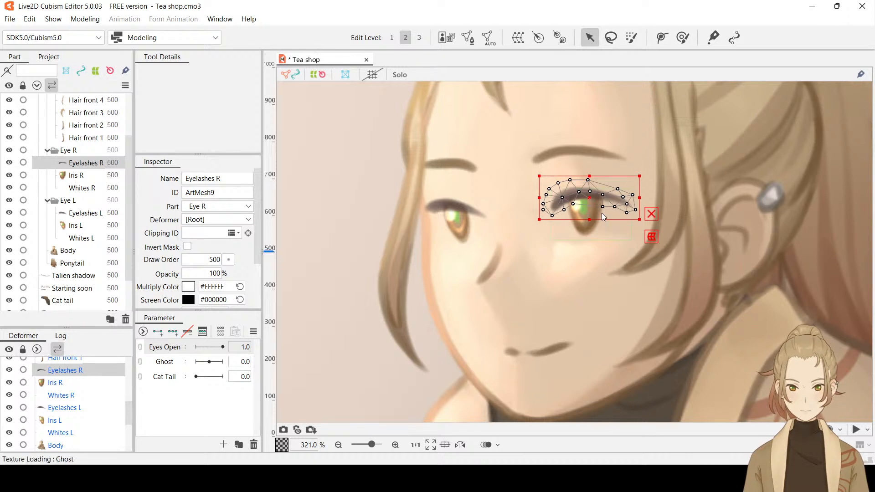
pyautogui.click(601, 213)
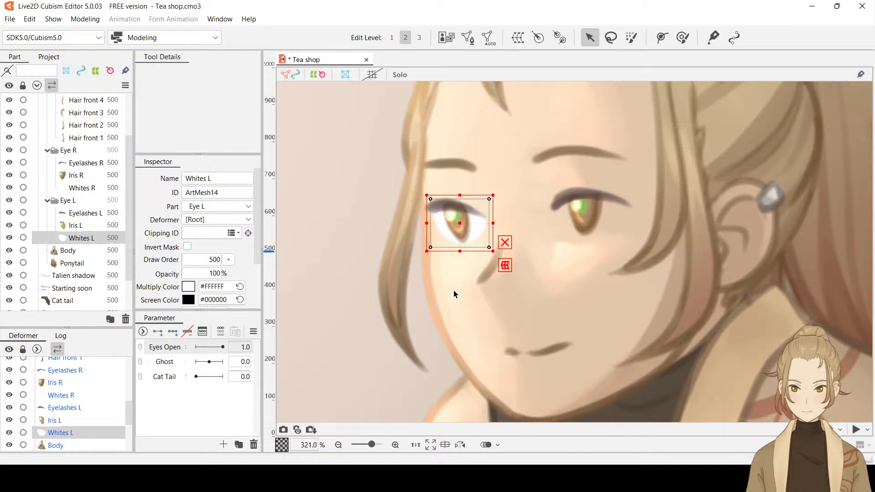
pyautogui.hotkey('ctrl', 'z')
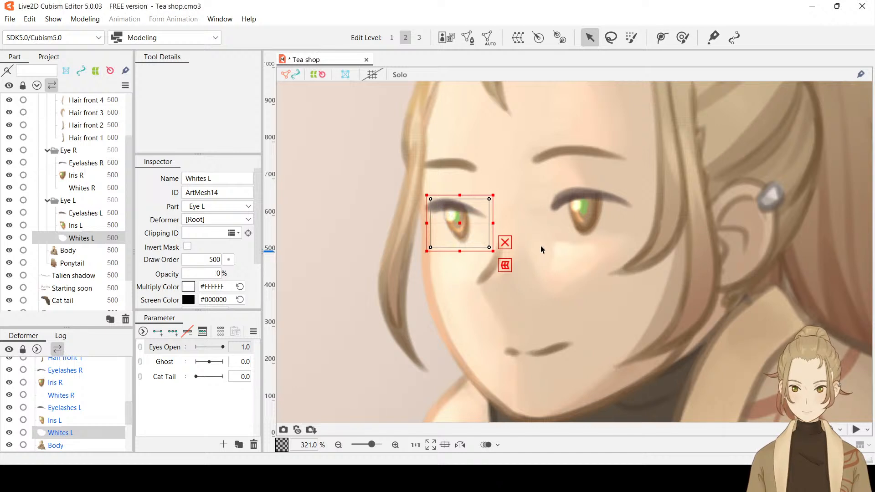
# Edit the Eyelashes R mesh manually, erasing its four corner vertices and switching to adding vertices
pyautogui.click(82, 177)
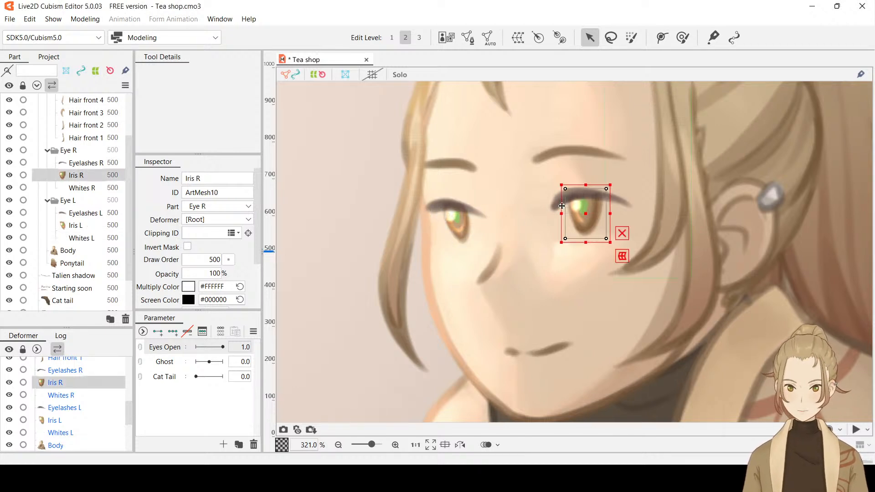
pyautogui.click(96, 164)
pyautogui.scroll(3, 637, 174)
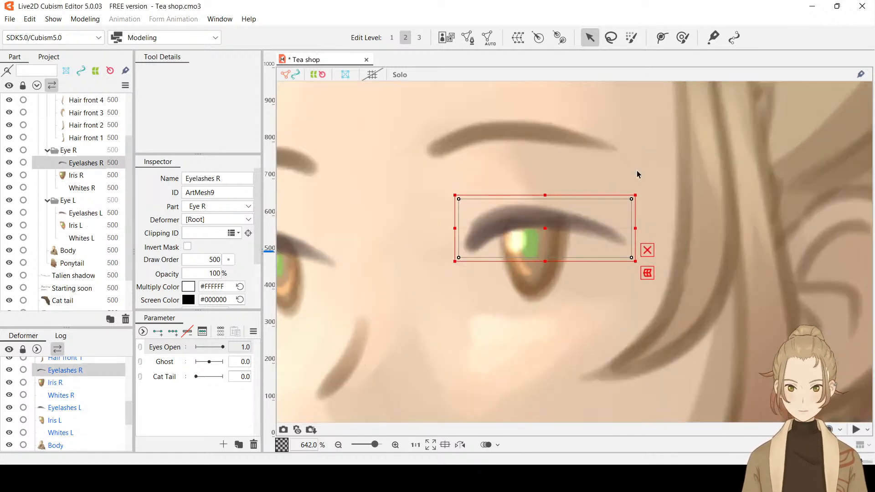
pyautogui.click(469, 40)
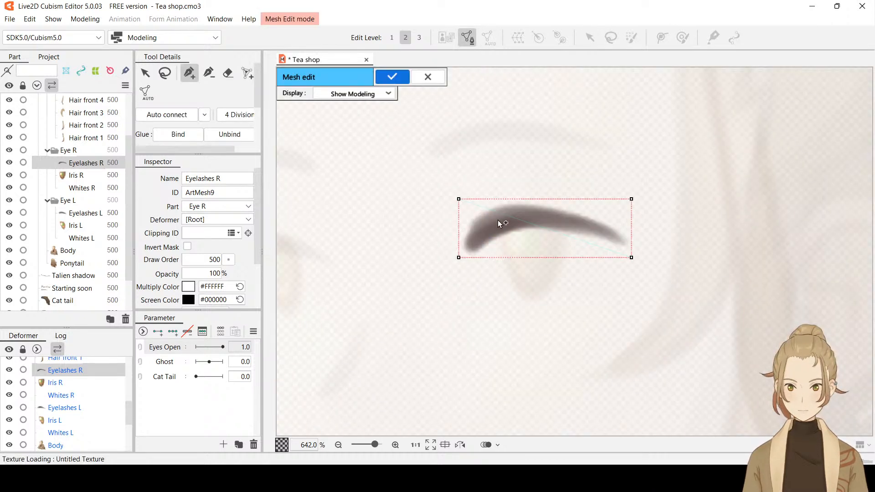
pyautogui.click(405, 166)
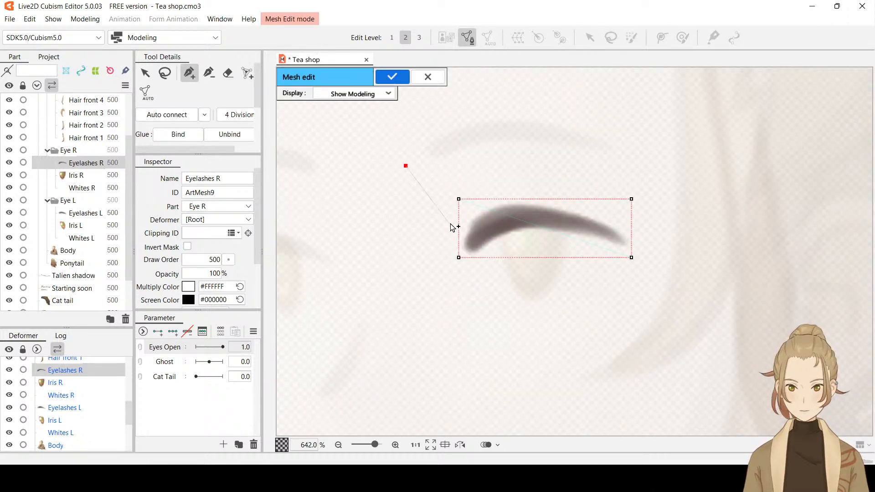
pyautogui.click(228, 73)
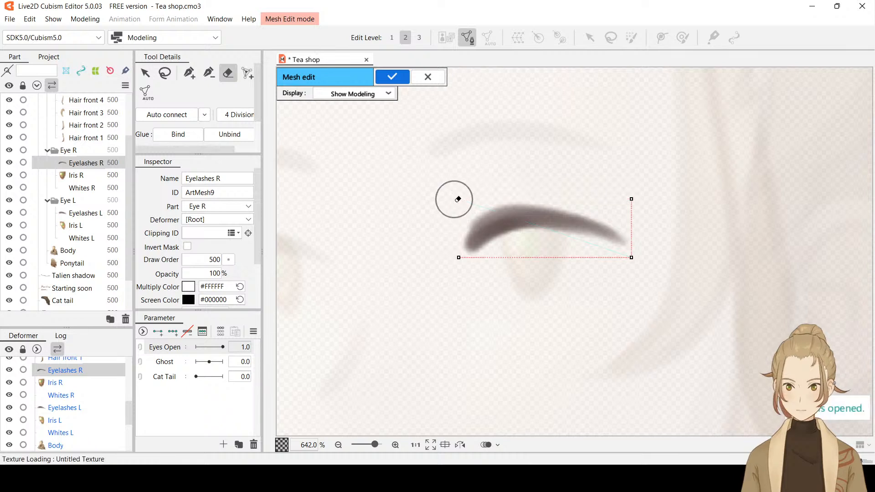
pyautogui.moveTo(626, 282); pyautogui.dragTo(640, 191)
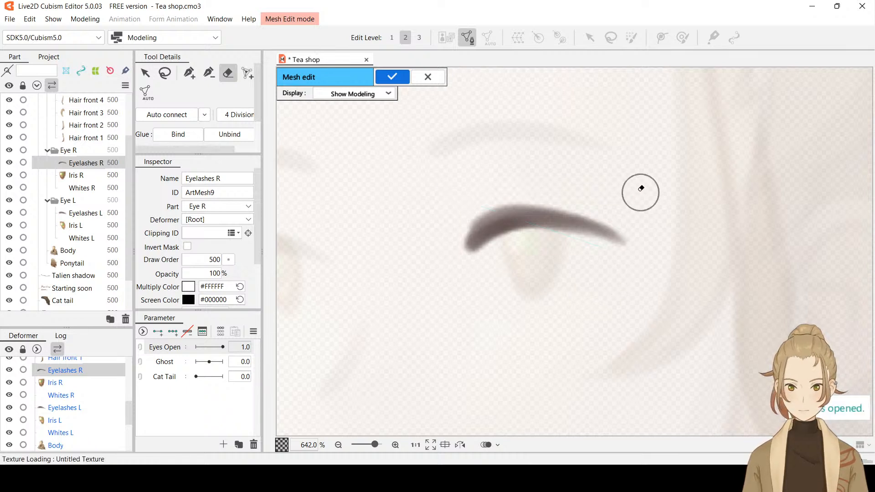
pyautogui.click(185, 73)
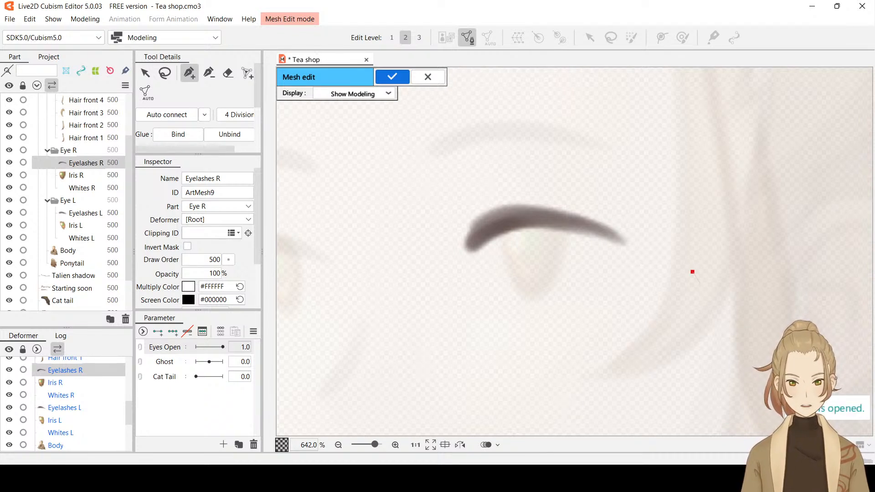
pyautogui.click(605, 294)
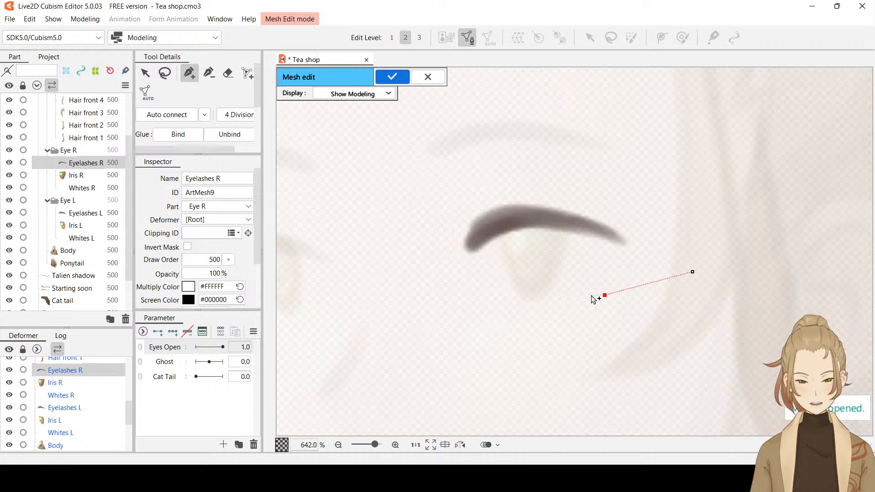
pyautogui.click(459, 259)
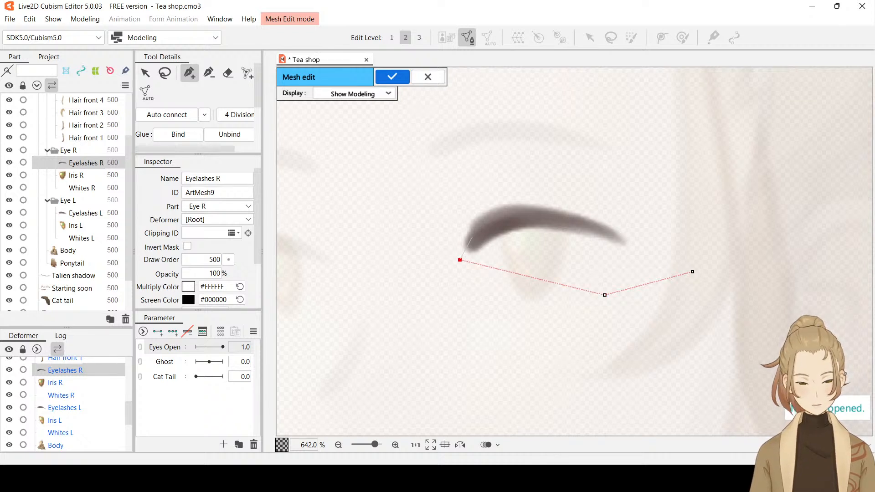
pyautogui.hotkey('ctrl', 'z')
pyautogui.hotkey('ctrl', 'z')
pyautogui.hotkey('ctrl', 'z')
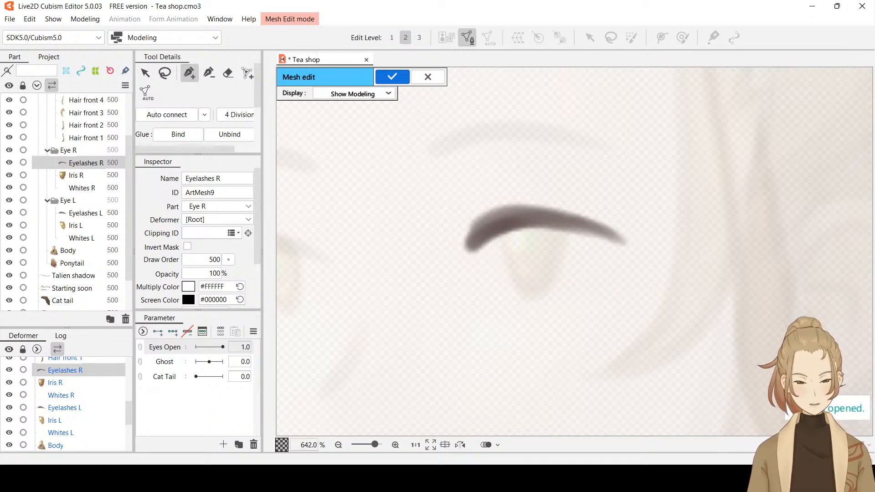
pyautogui.click(466, 250)
pyautogui.click(493, 229)
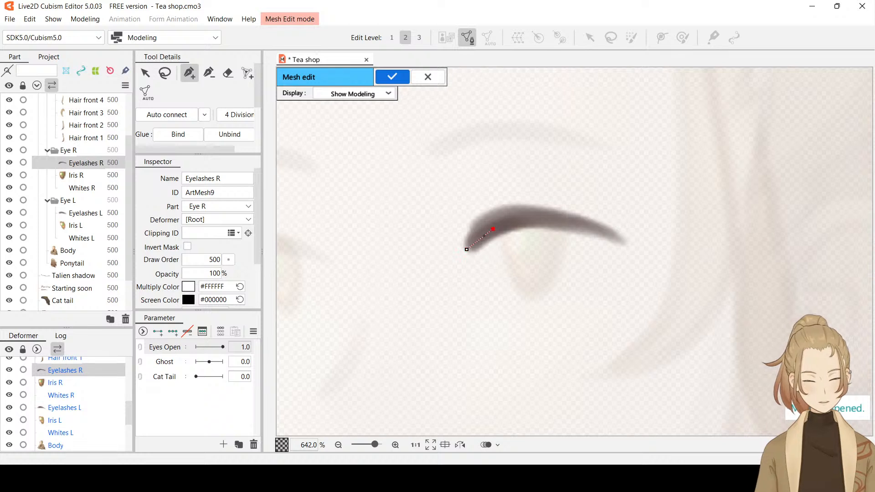
pyautogui.hotkey('ctrl', 'z')
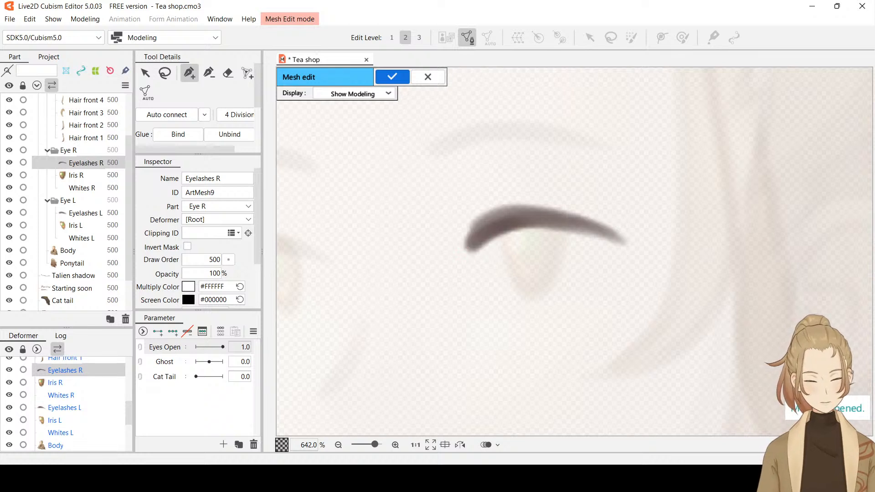
# Place a connected row of closely spaced vertices along the eyelash's centre line, from just outside the inner corner to just past the outer tip
pyautogui.click(460, 255)
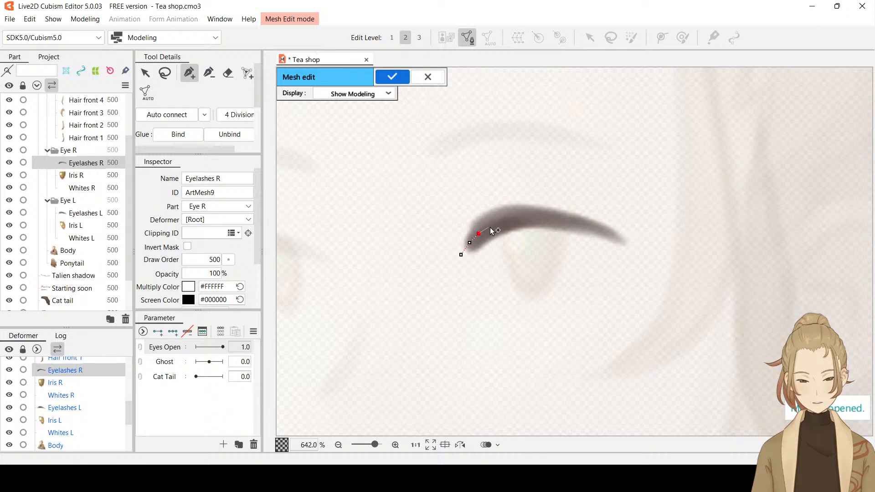
pyautogui.click(502, 223)
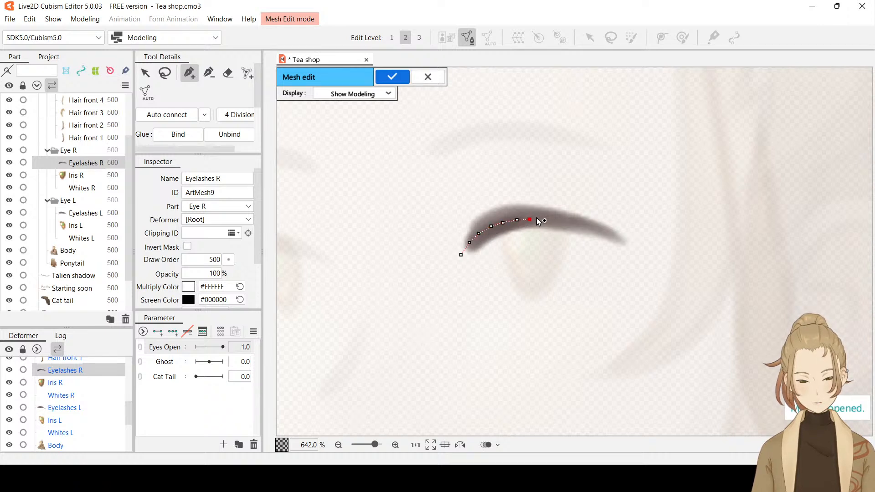
pyautogui.click(558, 221)
pyautogui.click(572, 223)
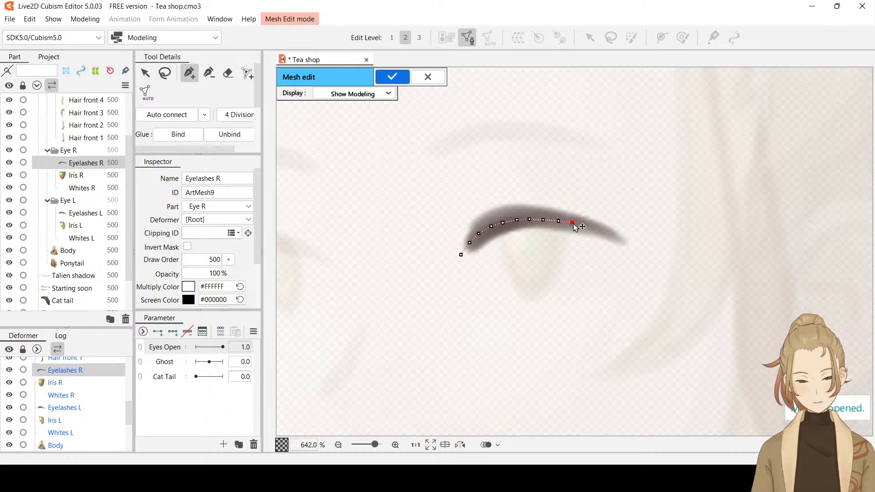
pyautogui.click(582, 225)
pyautogui.click(592, 227)
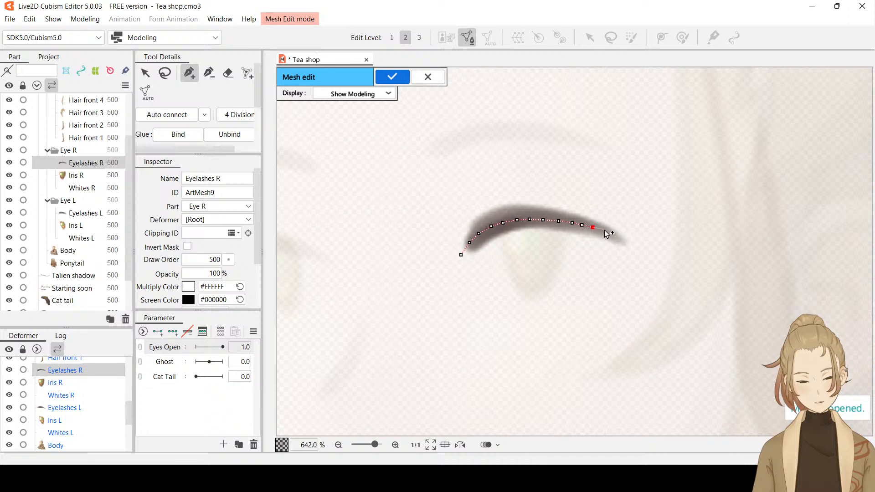
pyautogui.click(603, 230)
pyautogui.click(614, 234)
pyautogui.click(622, 240)
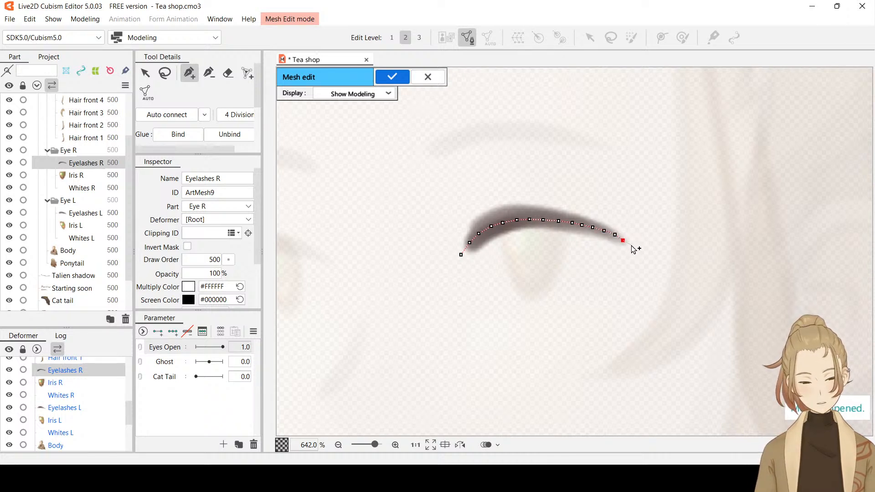
pyautogui.click(630, 246)
# Outline the upper side of Eyelashes R with closely spaced vertices from the outer tip over the top to the inner-corner vertex
pyautogui.click(630, 235)
pyautogui.click(622, 226)
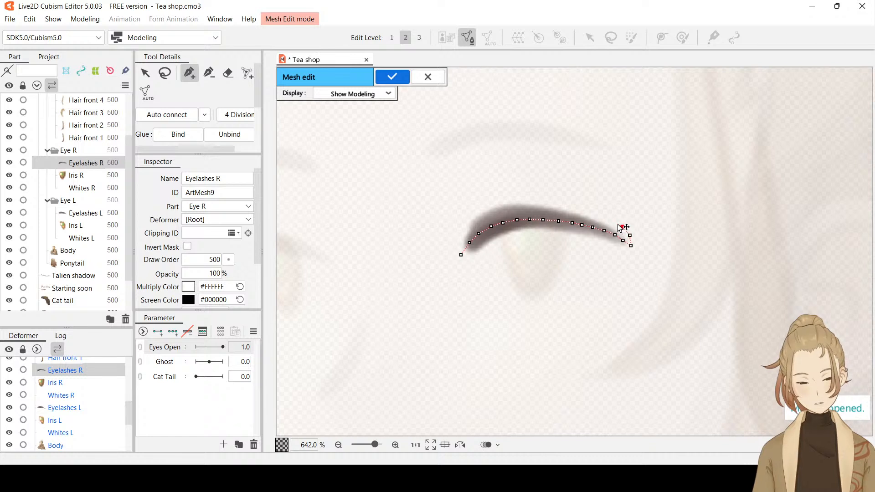
pyautogui.click(616, 223)
pyautogui.click(602, 216)
pyautogui.click(594, 213)
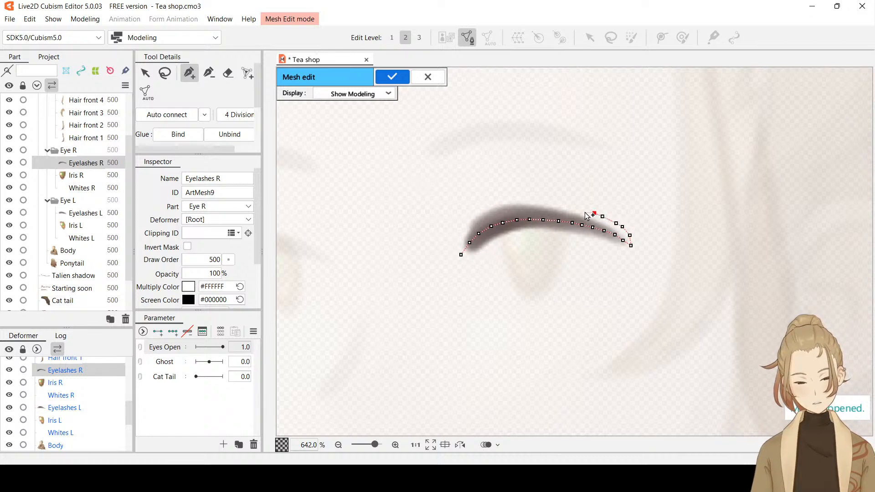
pyautogui.click(584, 209)
pyautogui.click(570, 207)
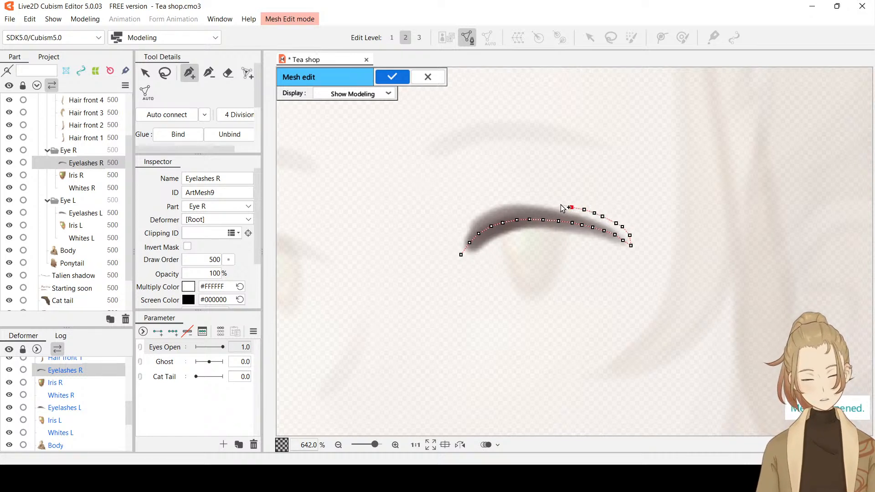
pyautogui.click(558, 204)
pyautogui.click(546, 201)
pyautogui.click(536, 199)
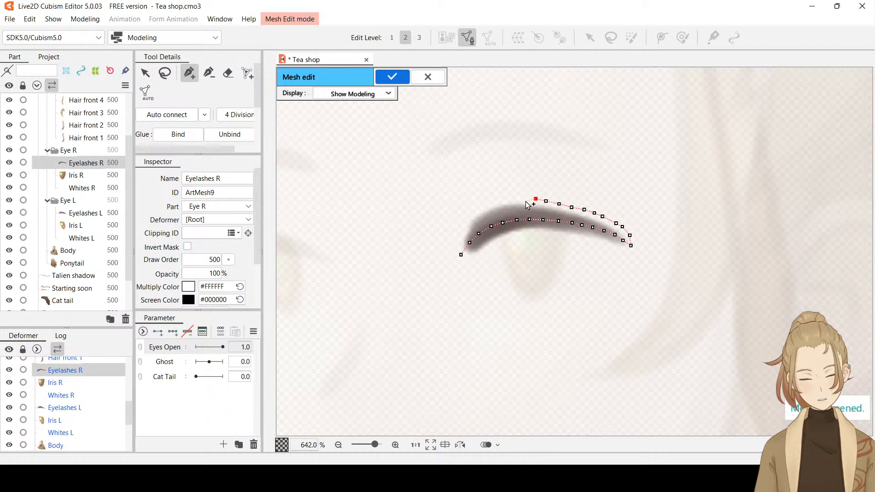
pyautogui.click(522, 197)
pyautogui.click(509, 196)
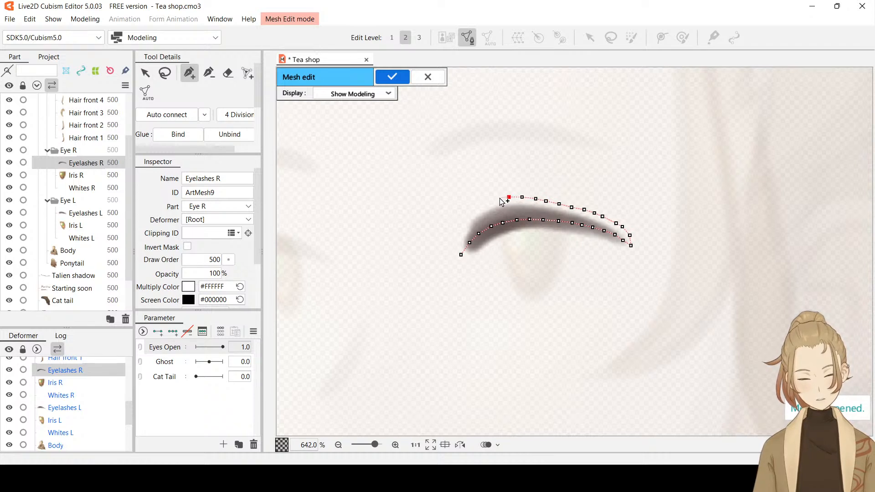
pyautogui.click(498, 198)
pyautogui.click(485, 204)
pyautogui.click(474, 211)
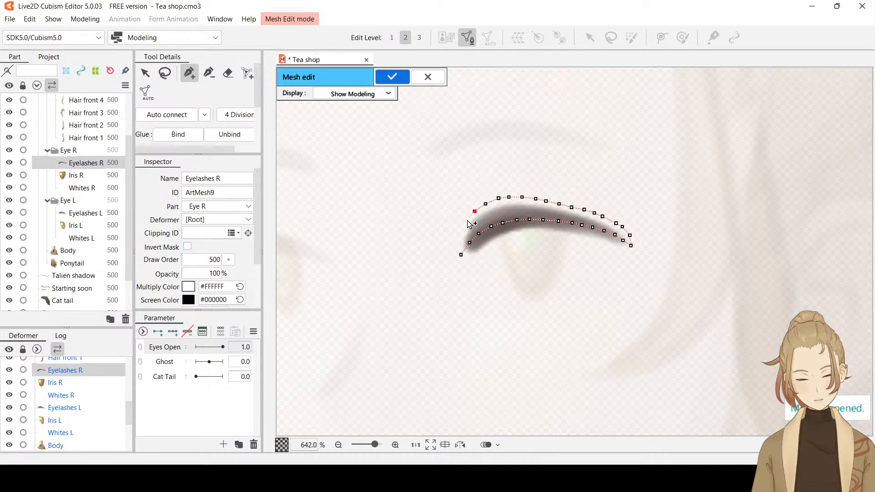
pyautogui.click(465, 222)
pyautogui.click(461, 234)
pyautogui.click(459, 243)
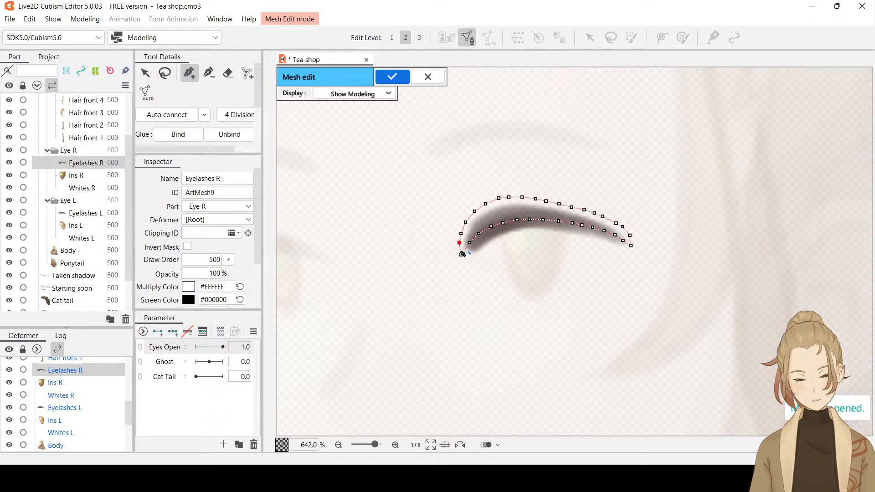
pyautogui.click(461, 255)
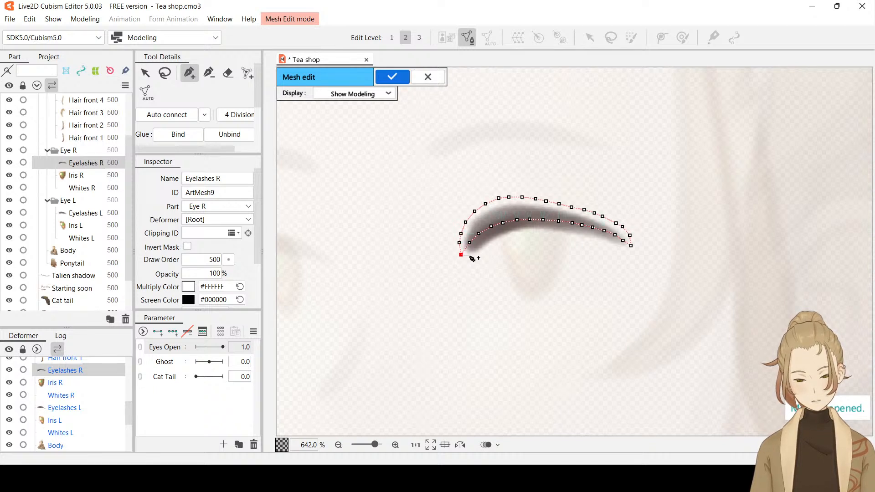
# Close the outline with vertices along the eyelash's underside to the outer tip, and auto-connect and apply the Eyelashes R mesh
pyautogui.click(468, 257)
pyautogui.click(476, 256)
pyautogui.click(485, 248)
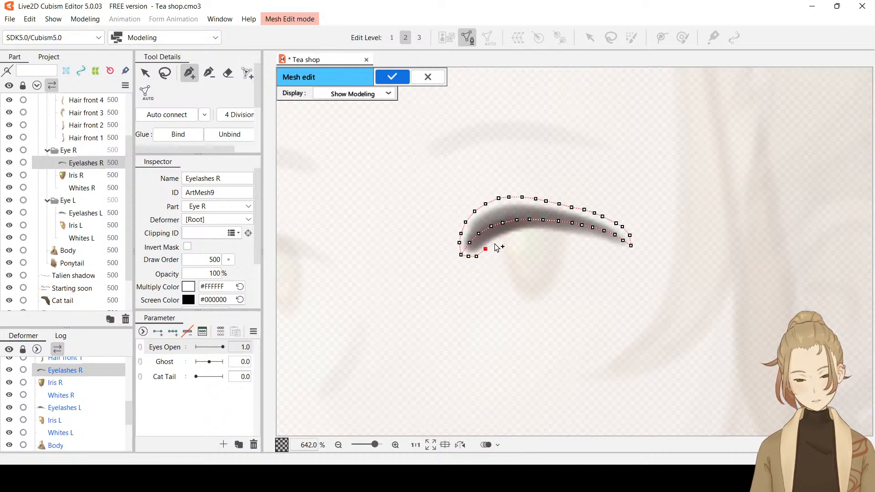
pyautogui.click(494, 242)
pyautogui.click(506, 238)
pyautogui.click(520, 233)
pyautogui.click(532, 233)
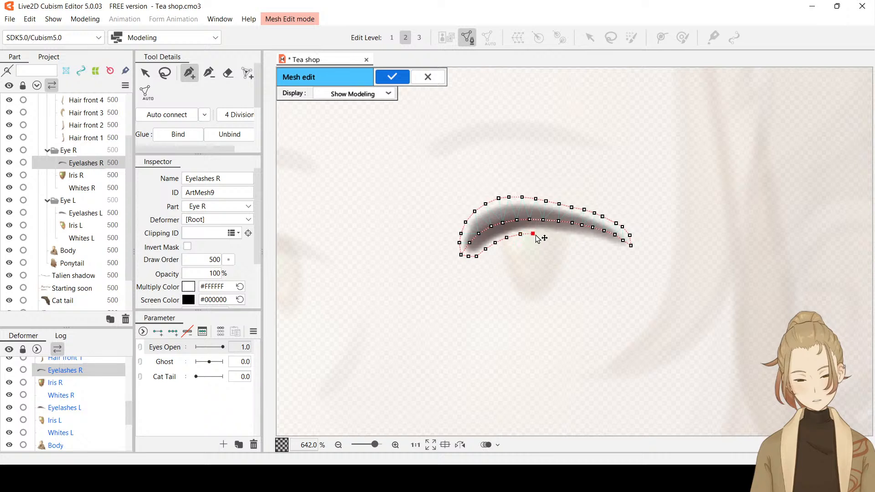
pyautogui.click(545, 234)
pyautogui.click(558, 233)
pyautogui.click(568, 236)
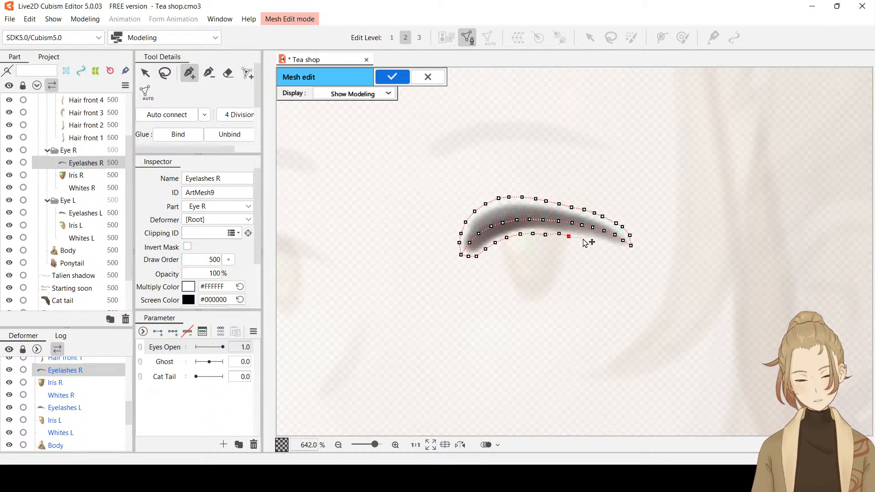
pyautogui.click(583, 239)
pyautogui.click(593, 242)
pyautogui.click(602, 247)
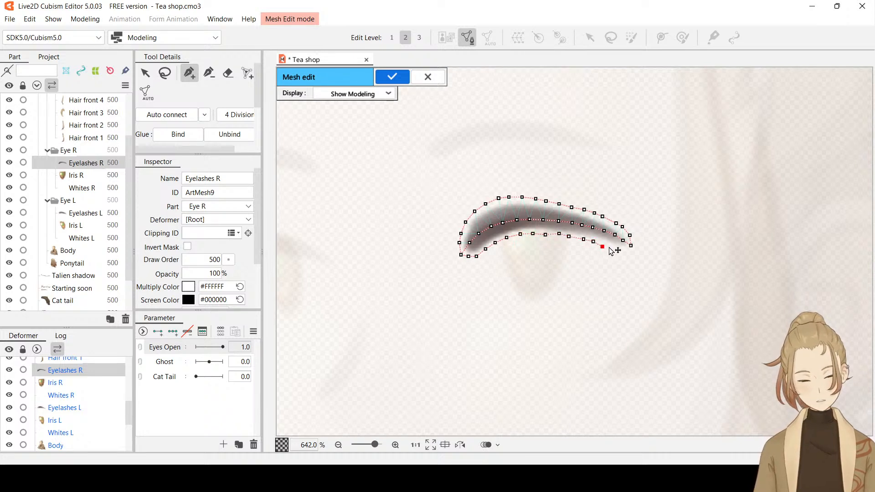
pyautogui.click(611, 249)
pyautogui.click(623, 249)
pyautogui.click(631, 245)
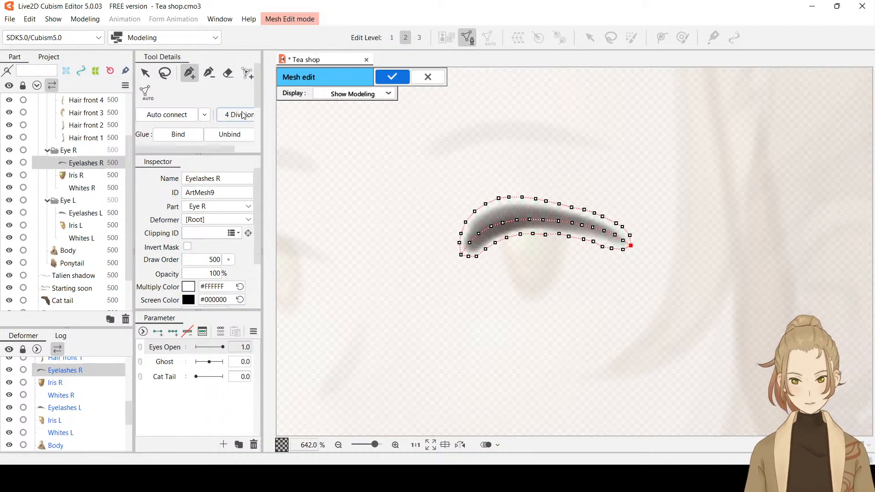
pyautogui.click(157, 118)
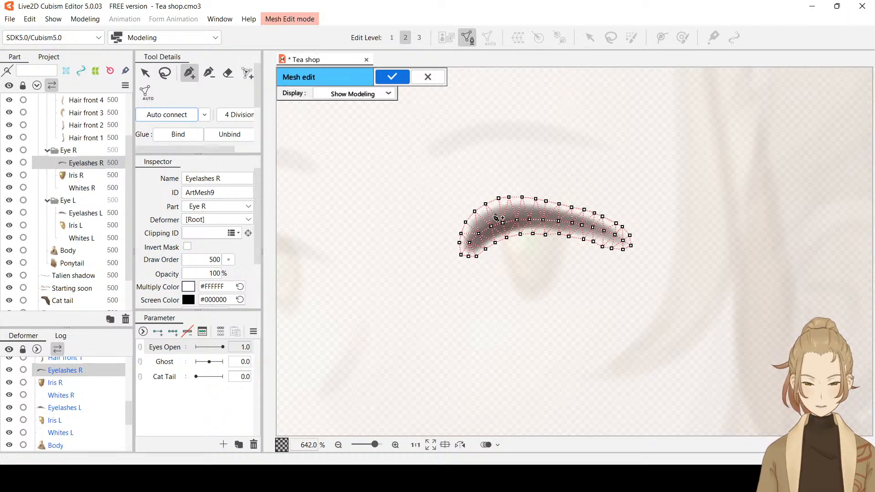
pyautogui.click(387, 79)
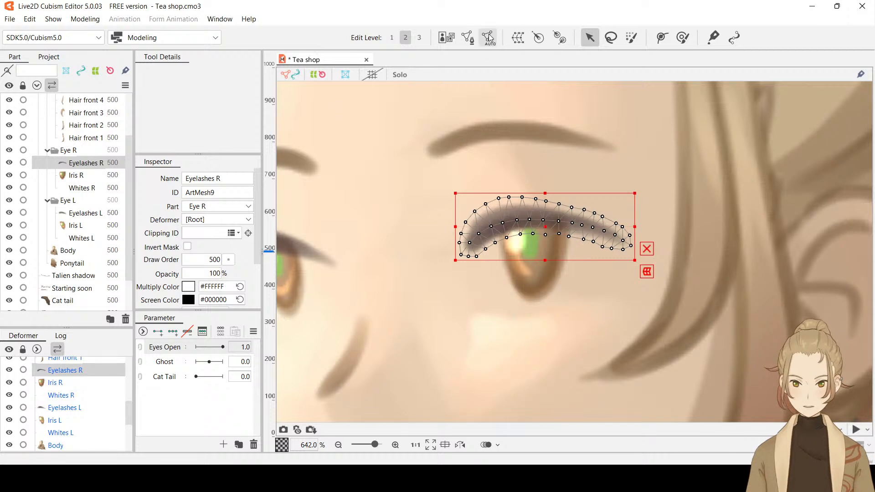
# Start a deform path on Eyelashes R with points at its inner corner and above the iris highlight
pyautogui.click(660, 38)
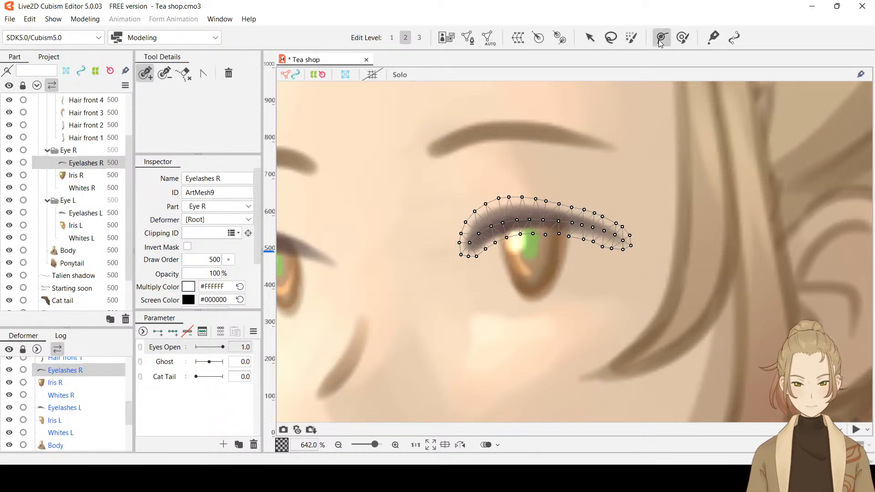
pyautogui.click(463, 251)
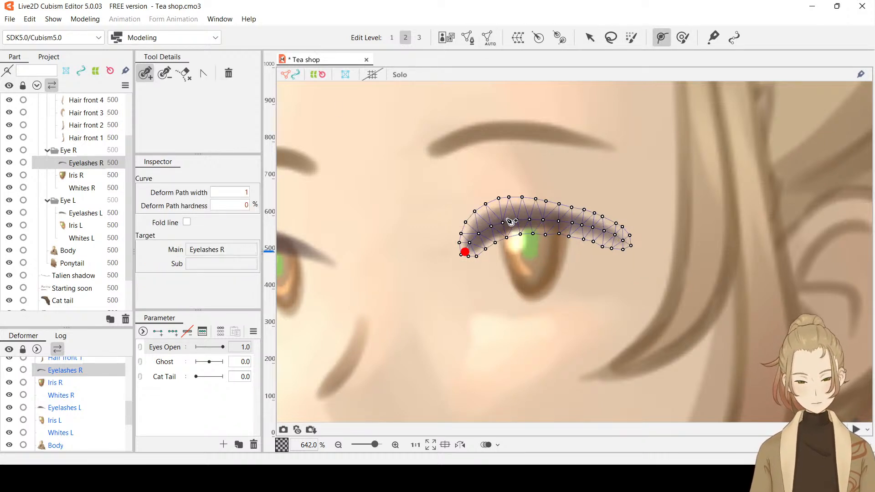
pyautogui.hotkey('ctrl', 'e')
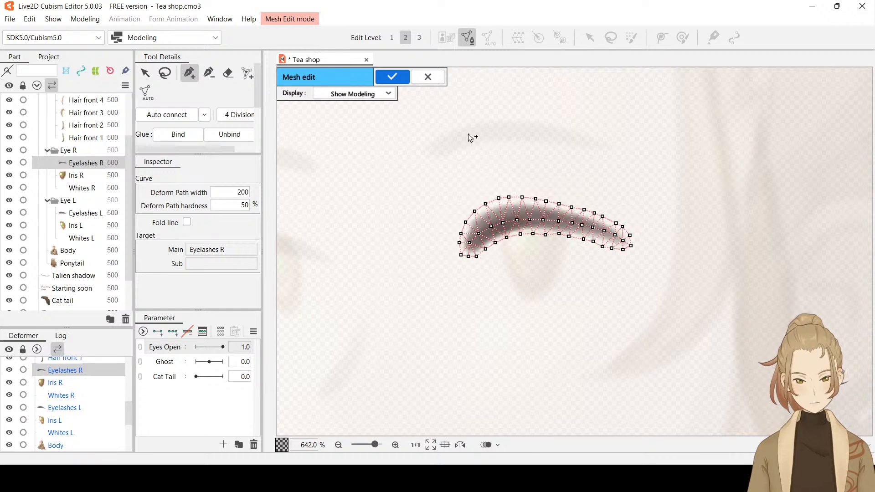
pyautogui.click(427, 77)
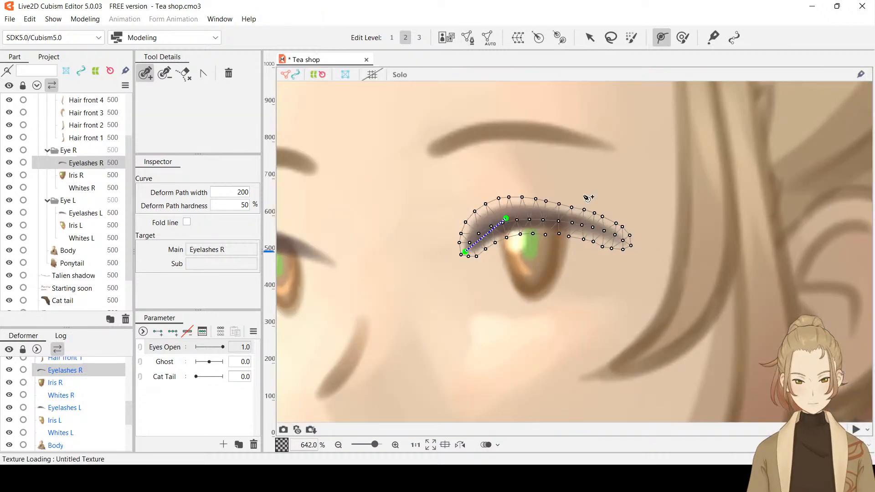
pyautogui.click(630, 245)
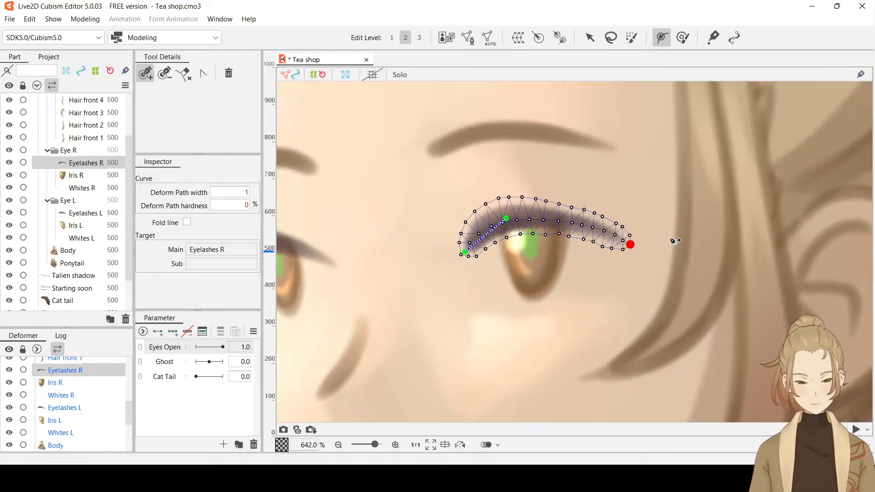
pyautogui.hotkey('ctrl', 'z')
pyautogui.click(506, 219)
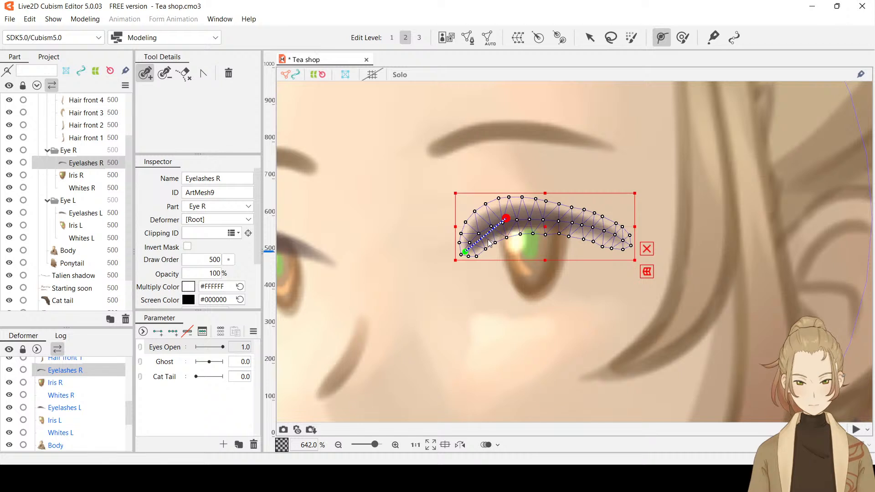
pyautogui.hotkey('ctrl', 'z')
# Extend the deform path from the point above the iris highlight to the eyelash's outer tip
pyautogui.click(507, 219)
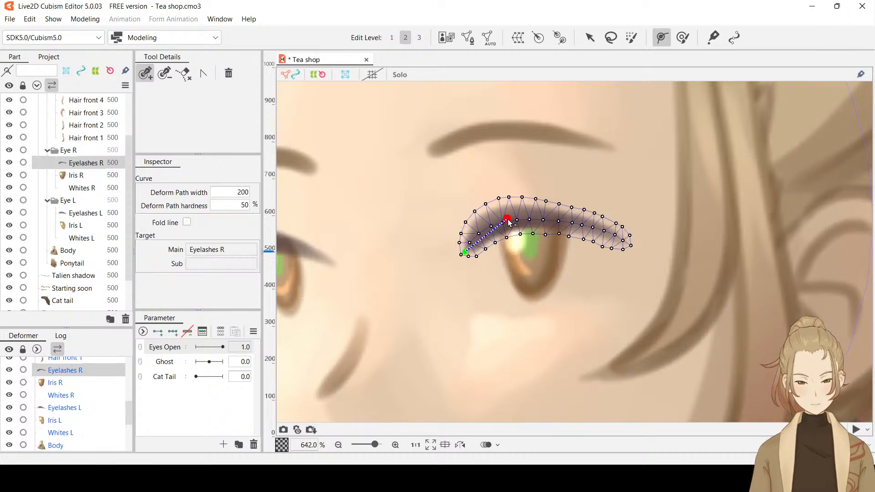
pyautogui.click(626, 241)
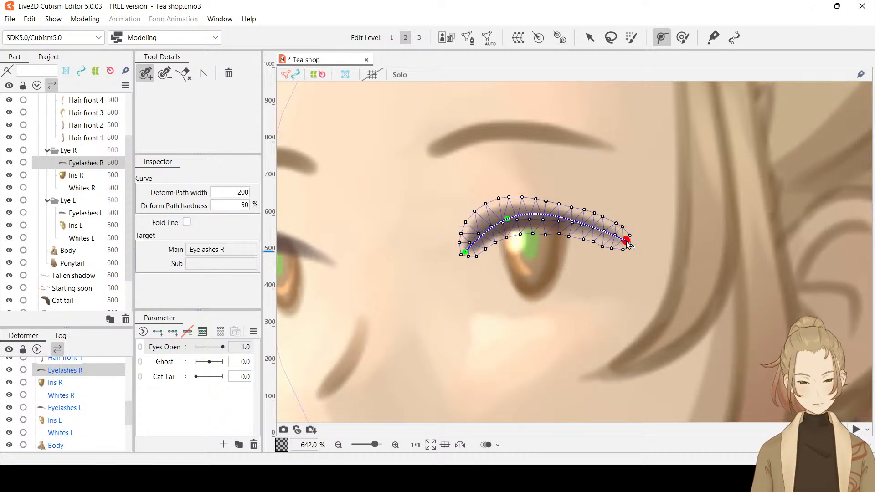
pyautogui.click(593, 42)
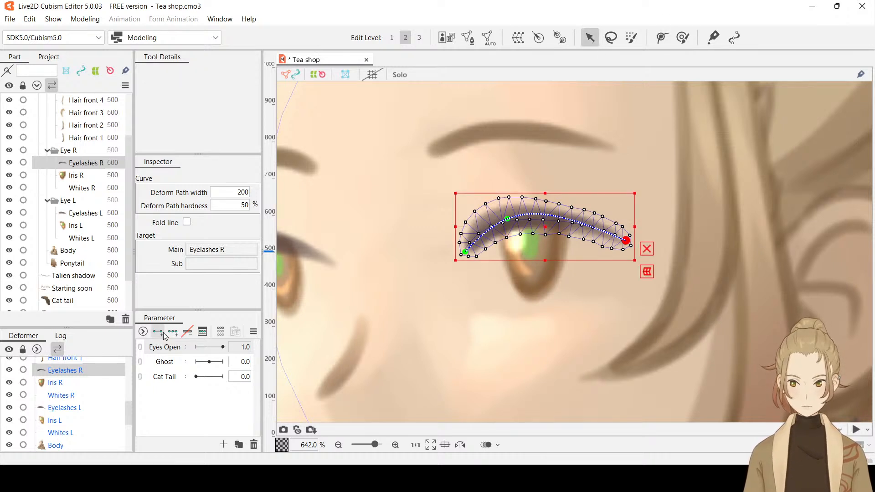
# Key Eyelashes R at both ends of Eyes Open, and at 0.0 lower its deform path into a shallow downward curve
pyautogui.moveTo(223, 348); pyautogui.dragTo(192, 350)
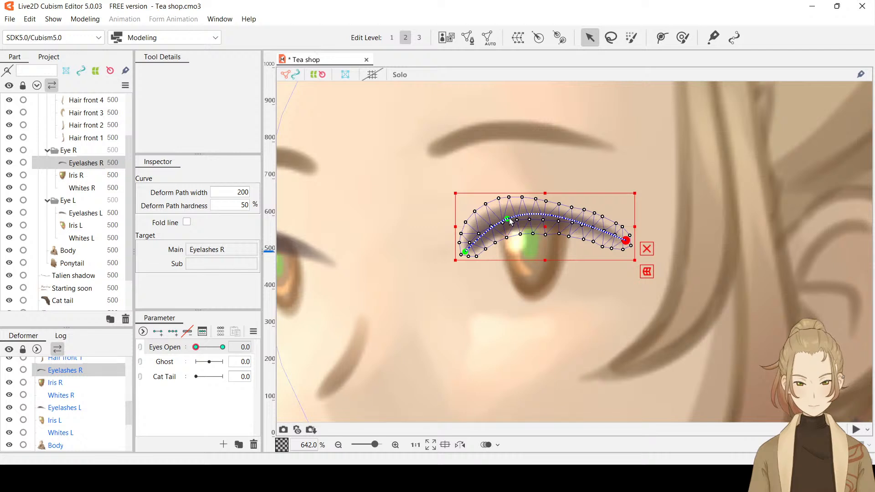
pyautogui.moveTo(510, 221); pyautogui.dragTo(521, 269)
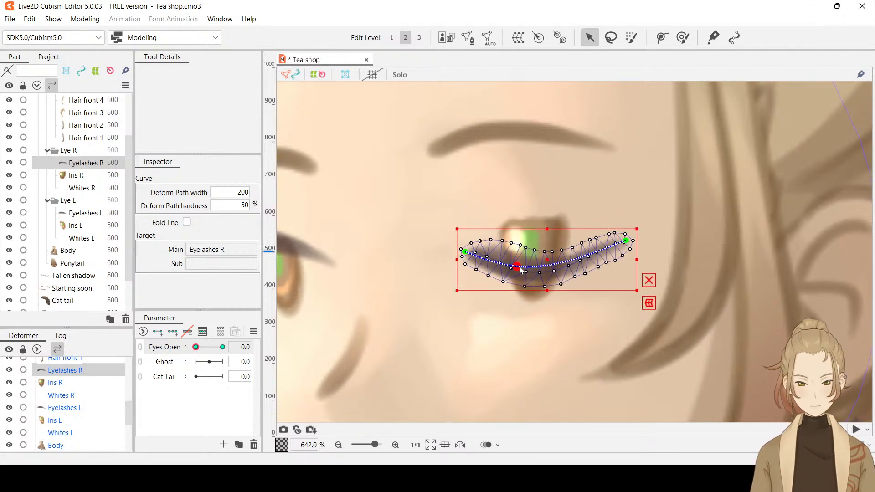
pyautogui.hotkey('ctrl', 'z')
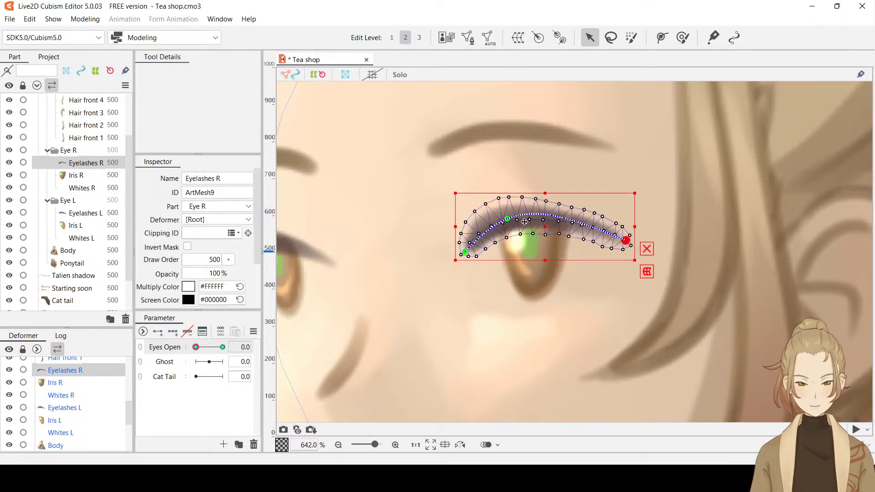
pyautogui.moveTo(524, 221); pyautogui.dragTo(514, 277)
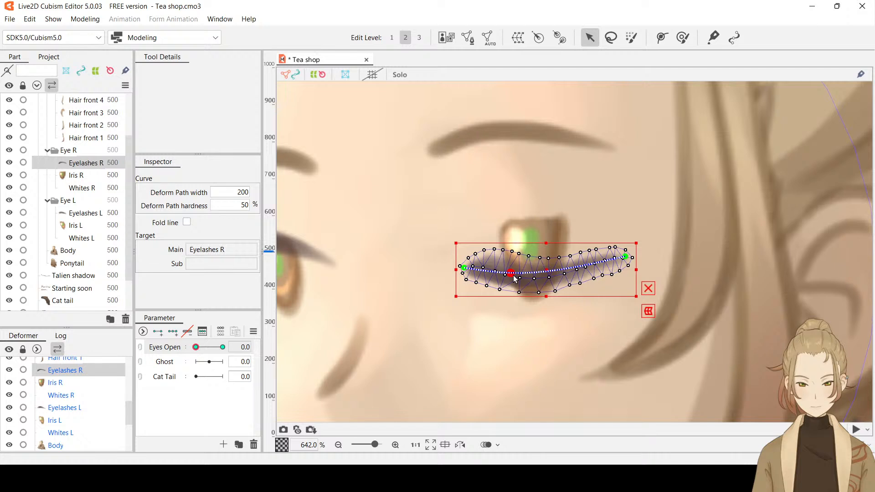
# Deselect the eyelash and hide Iris R
pyautogui.click(386, 256)
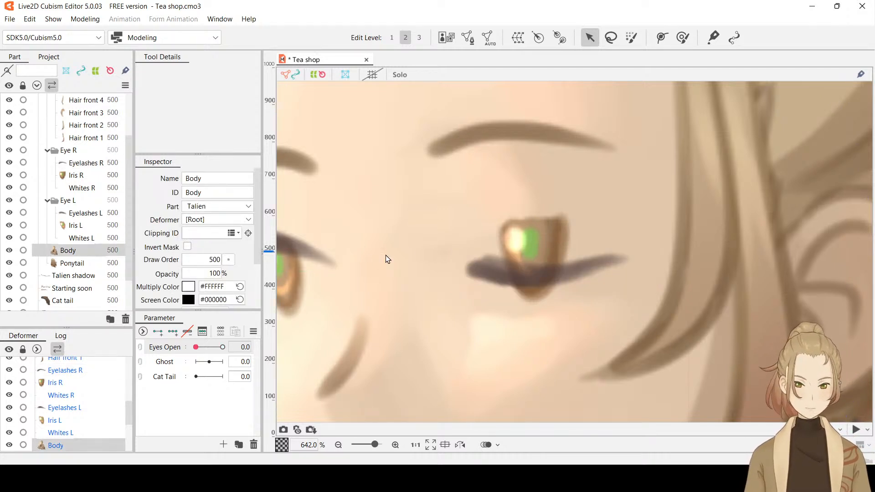
pyautogui.scroll(-3, 387, 258)
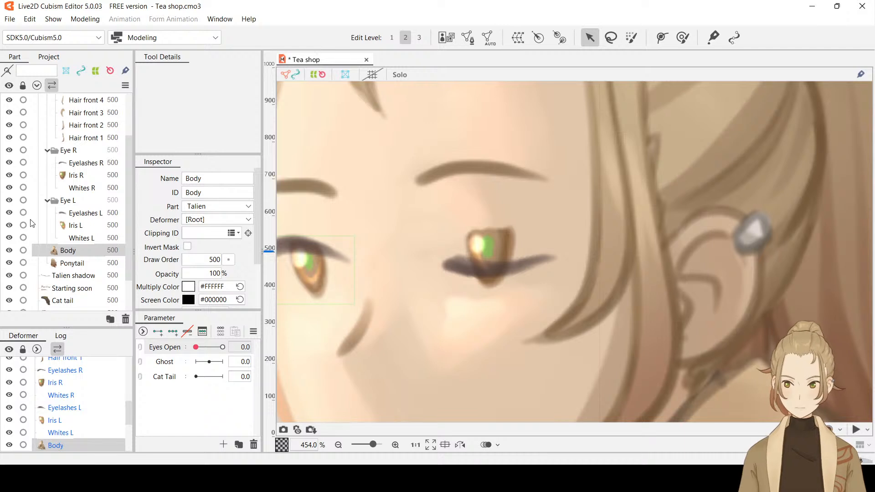
pyautogui.click(10, 176)
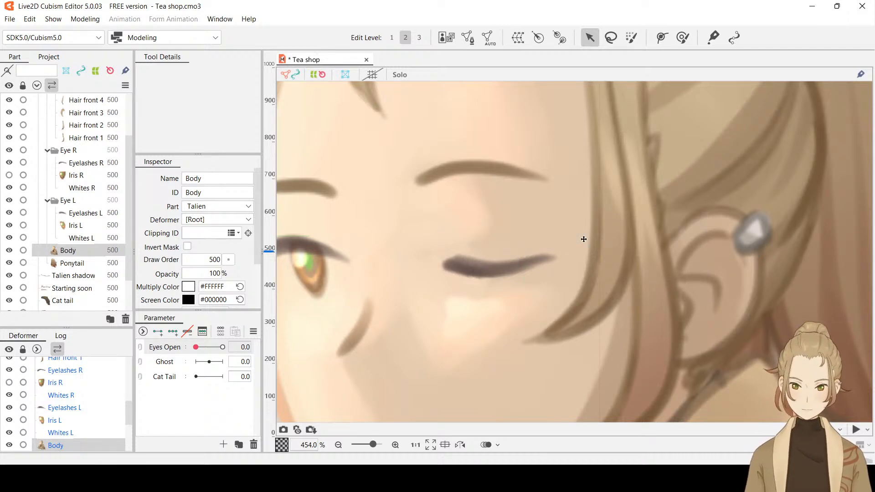
# Preview the eyelash closing by sweeping Eyes Open between 0.0 and 1.0, ending at 0.0
pyautogui.moveTo(511, 229); pyautogui.dragTo(629, 218)
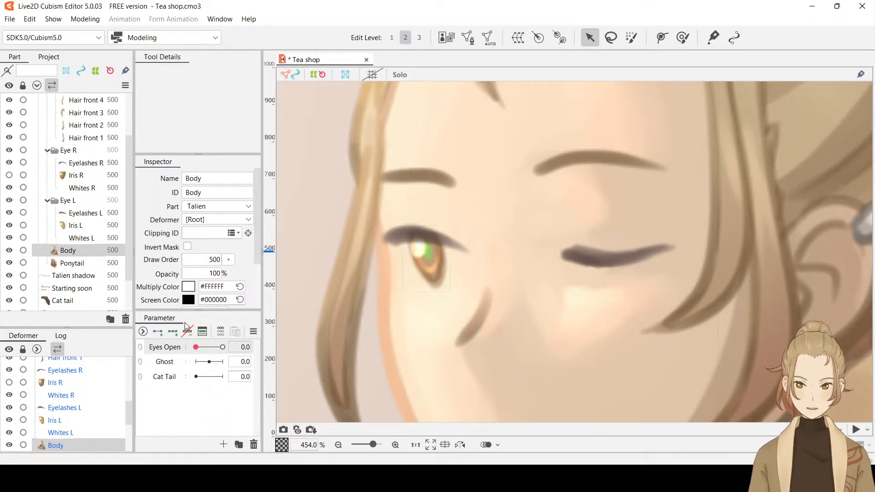
pyautogui.moveTo(207, 349); pyautogui.dragTo(284, 350)
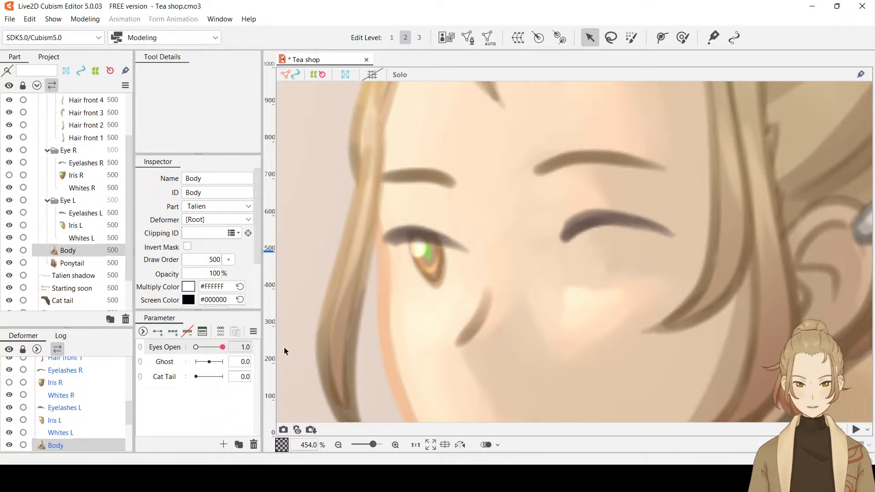
pyautogui.moveTo(223, 354); pyautogui.dragTo(293, 342)
pyautogui.moveTo(220, 350); pyautogui.dragTo(175, 358)
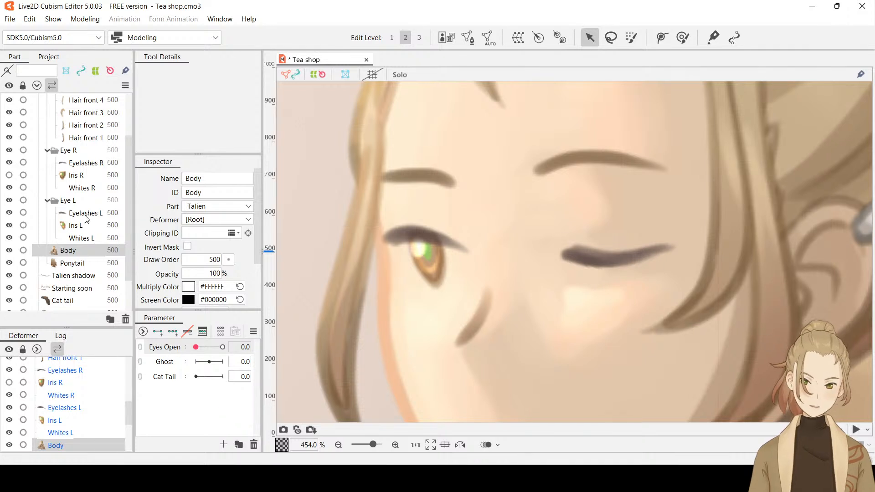
# Select Eyelashes R and activate the deform path tool at edit level 3
pyautogui.click(85, 164)
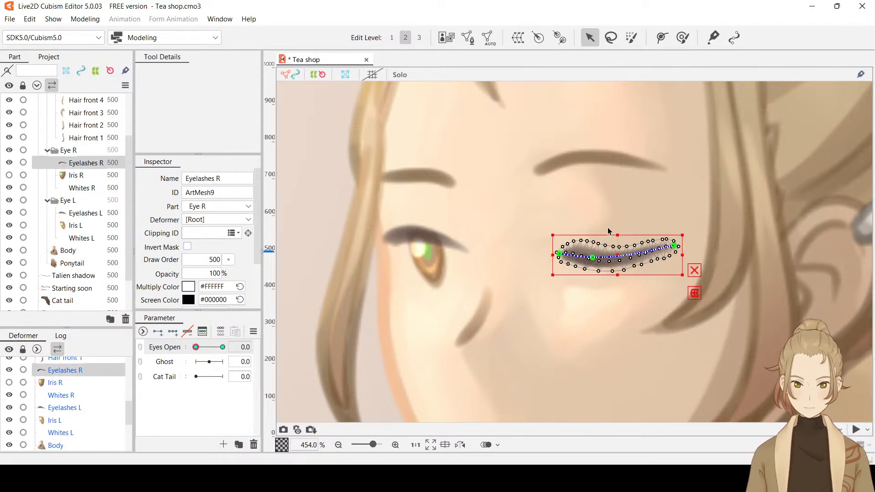
pyautogui.click(415, 38)
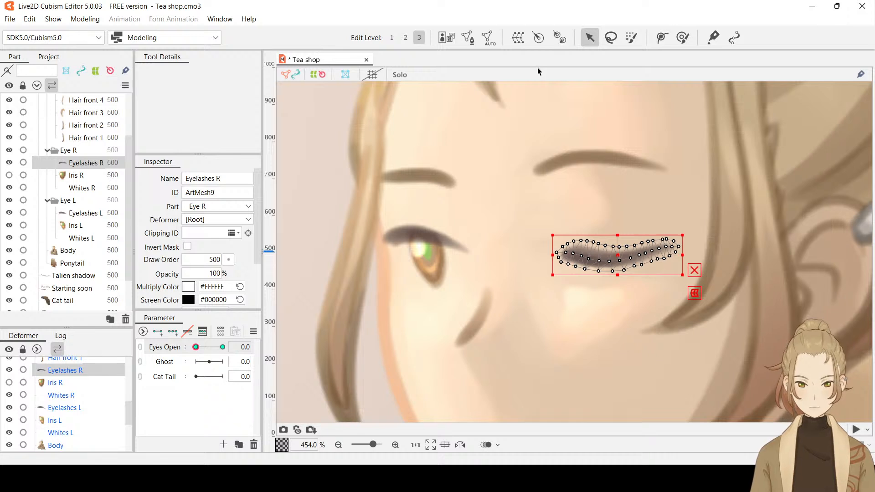
pyautogui.click(662, 37)
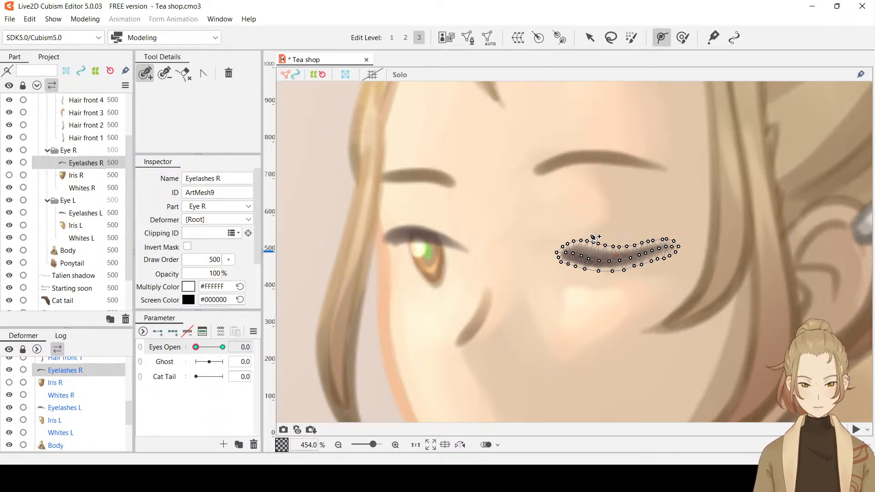
pyautogui.moveTo(566, 253); pyautogui.dragTo(615, 264)
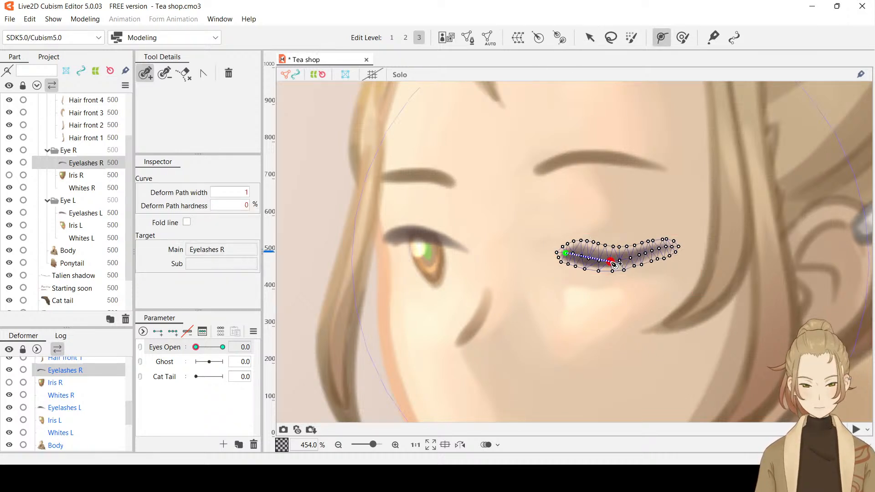
pyautogui.click(671, 245)
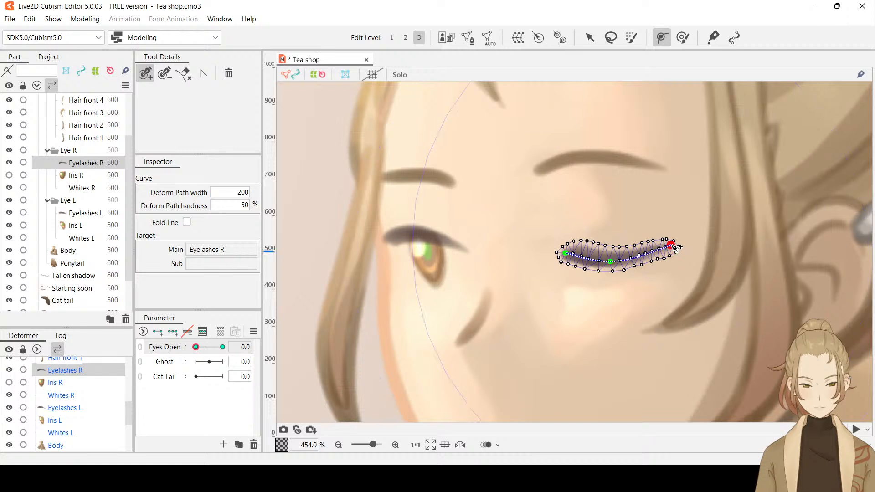
pyautogui.click(643, 255)
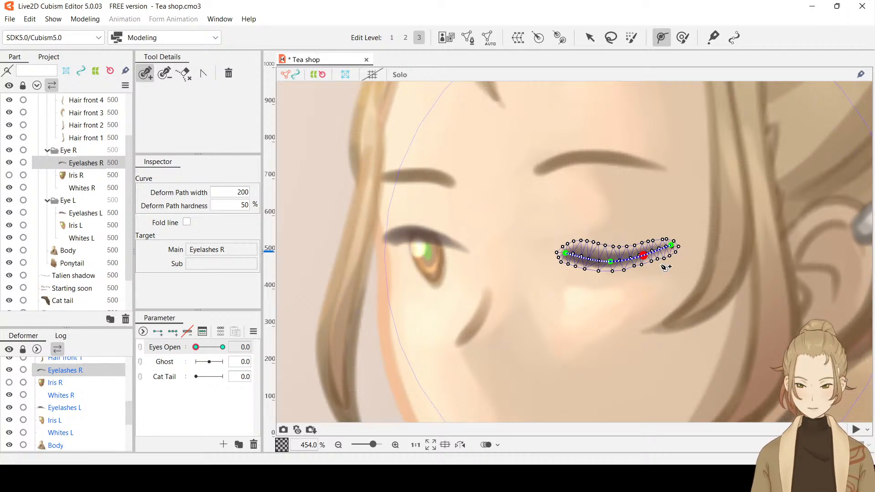
pyautogui.hotkey('ctrl', 'z')
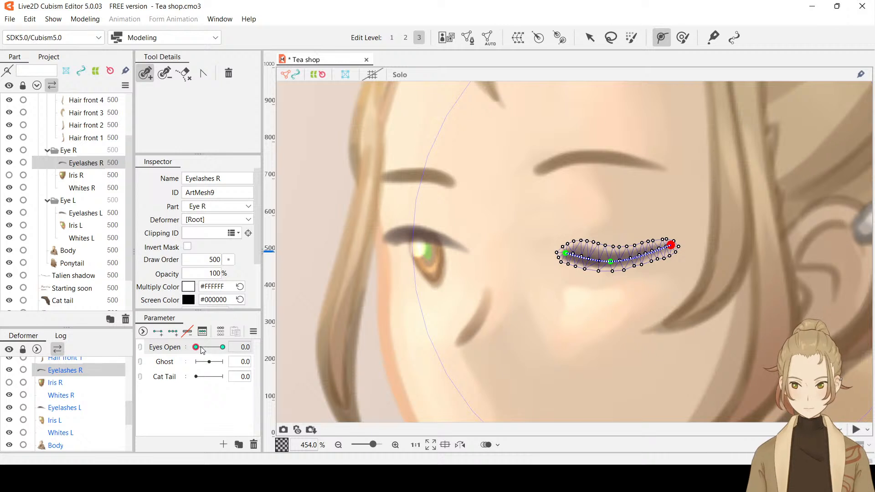
# Set Eyes Open to 1.0 and create a five-point deform path along the open Eyelashes R from inner end to outer tip
pyautogui.moveTo(203, 349); pyautogui.dragTo(261, 351)
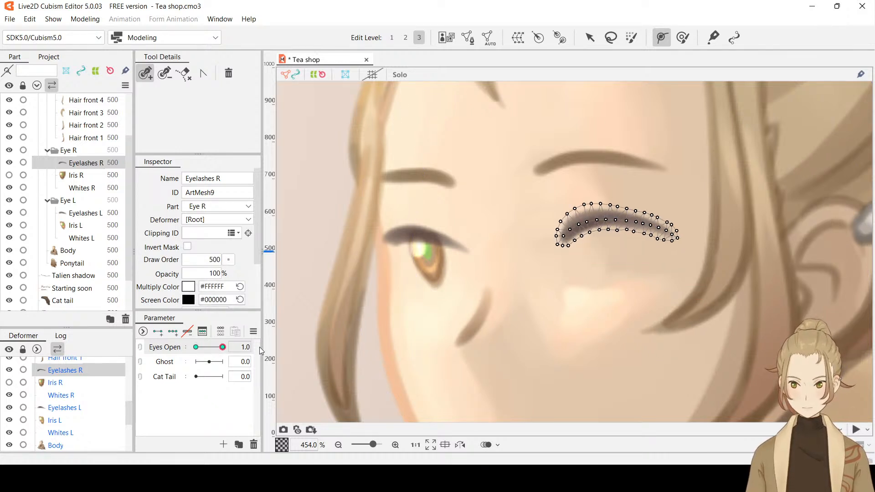
pyautogui.click(559, 240)
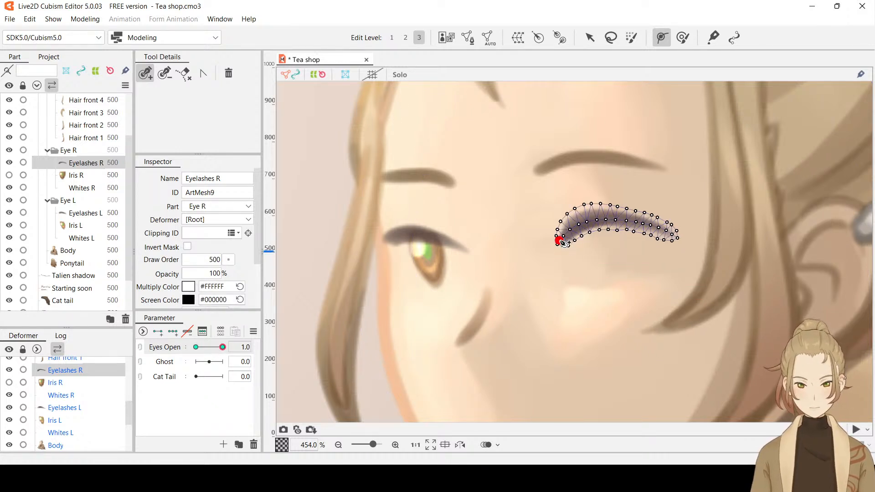
pyautogui.click(606, 218)
pyautogui.click(675, 236)
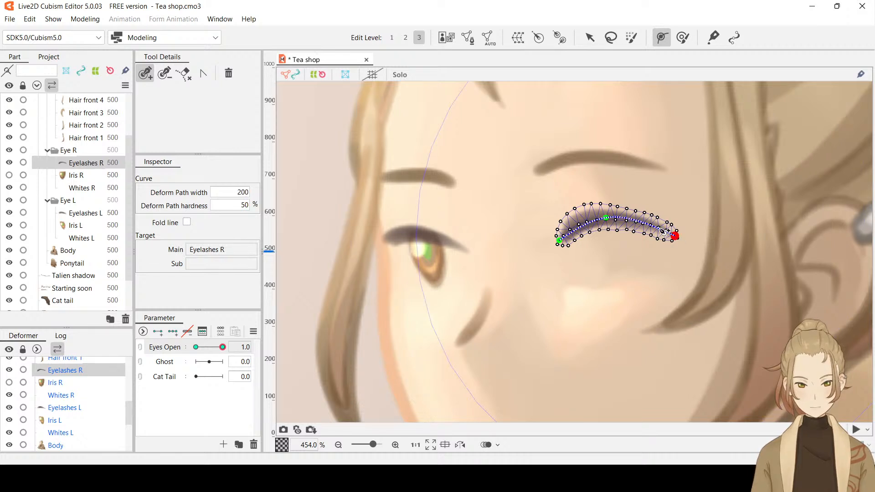
pyautogui.click(640, 222)
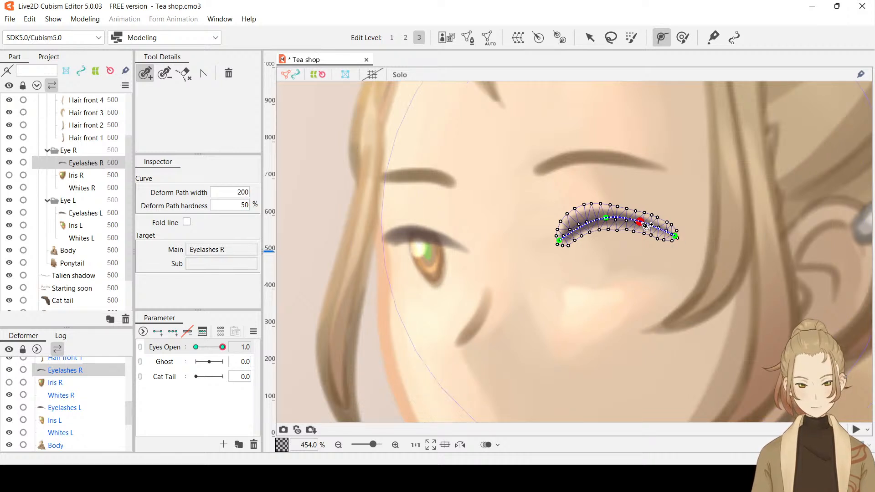
pyautogui.click(582, 225)
pyautogui.moveTo(582, 228); pyautogui.dragTo(581, 223)
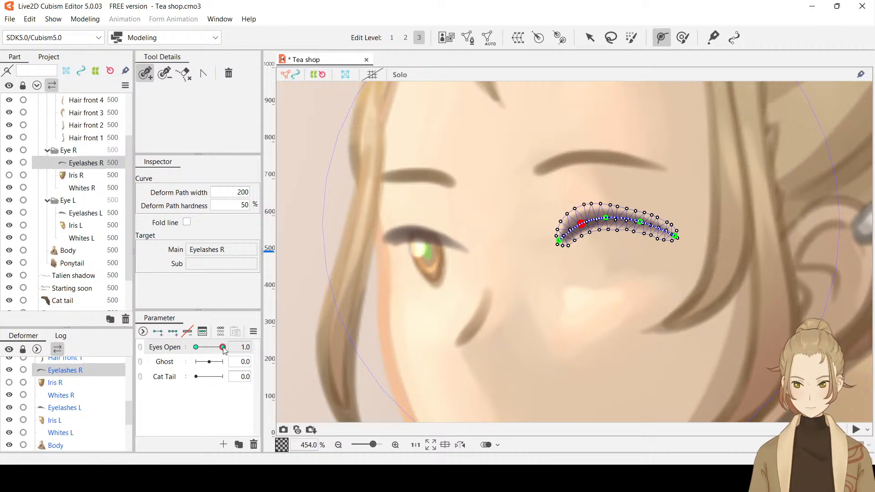
# Set Eyes Open to 0.0 and nudge the closed eyelash's two intermediate path points slightly down to smooth its curve
pyautogui.moveTo(224, 349); pyautogui.dragTo(195, 350)
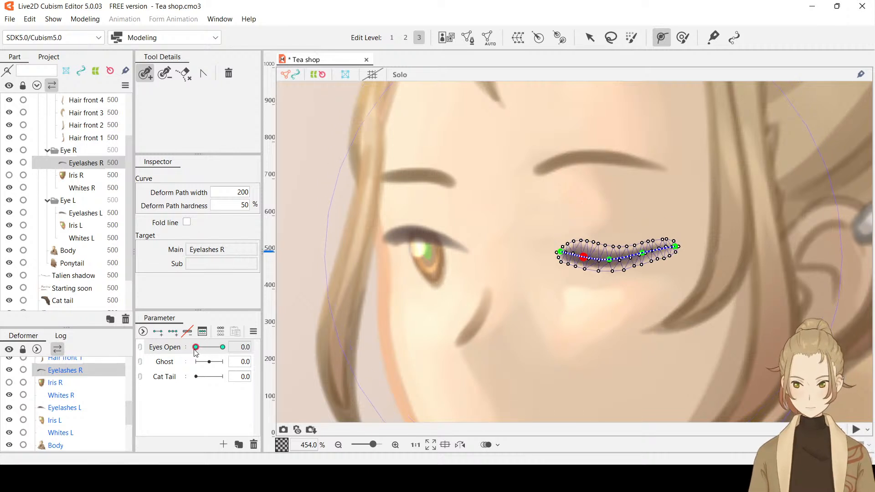
pyautogui.click(642, 253)
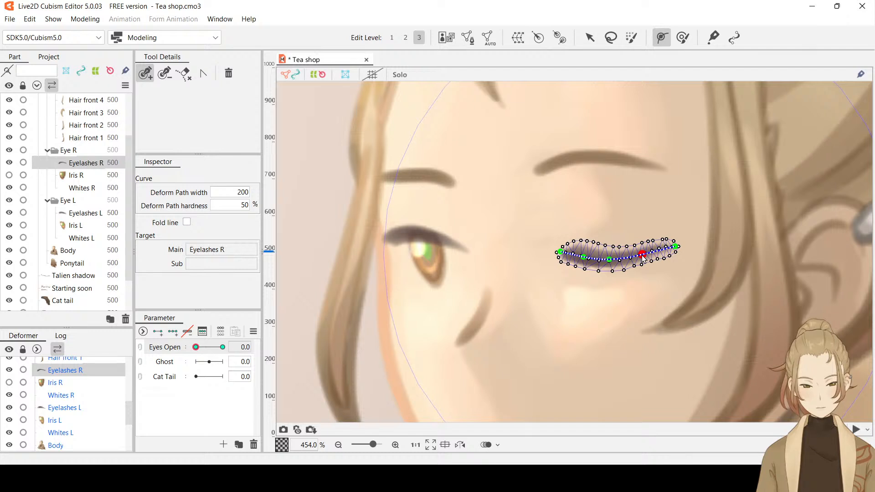
pyautogui.click(590, 37)
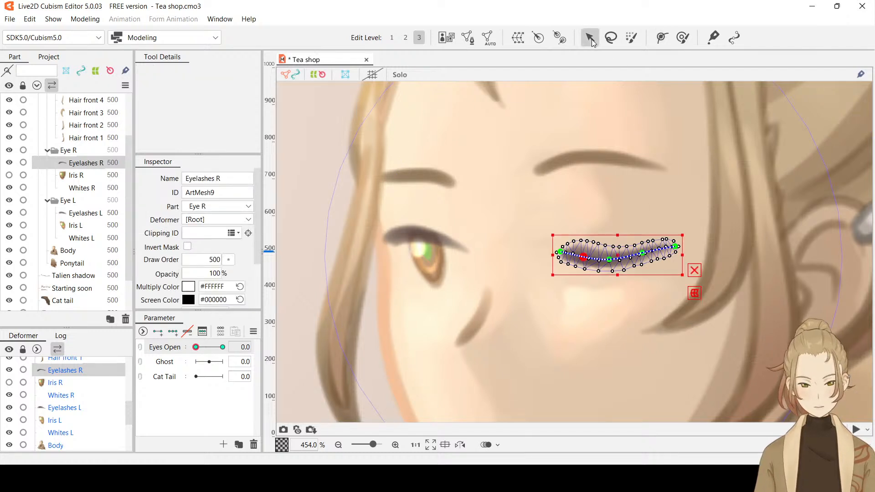
pyautogui.click(642, 254)
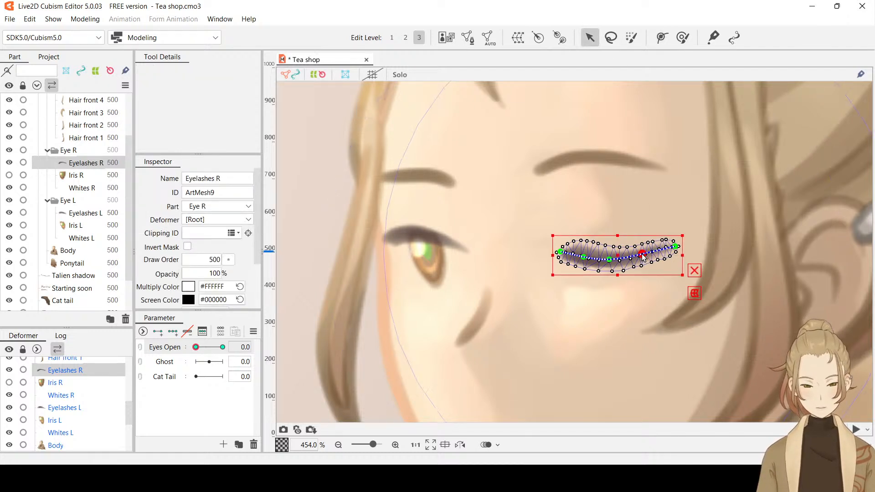
pyautogui.click(583, 258)
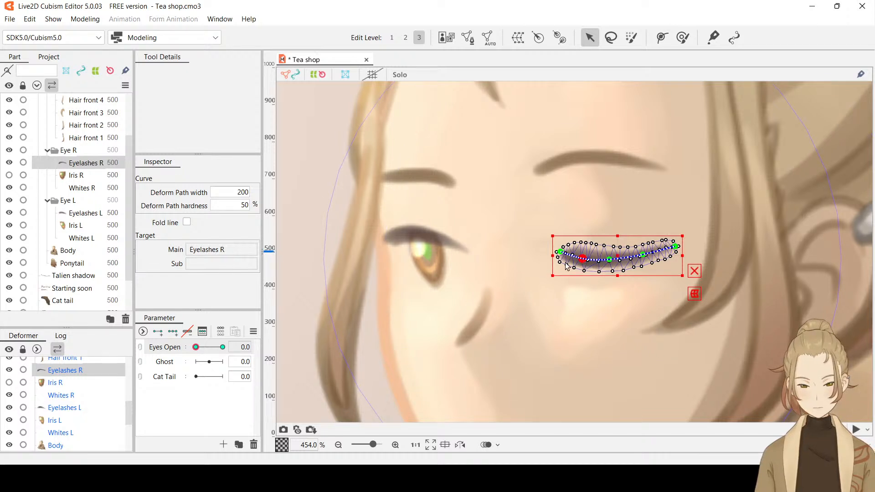
# Hide the selection overlay and preview the right eyelash by sweeping Eyes Open from 1.0 to 0.0
pyautogui.click(199, 405)
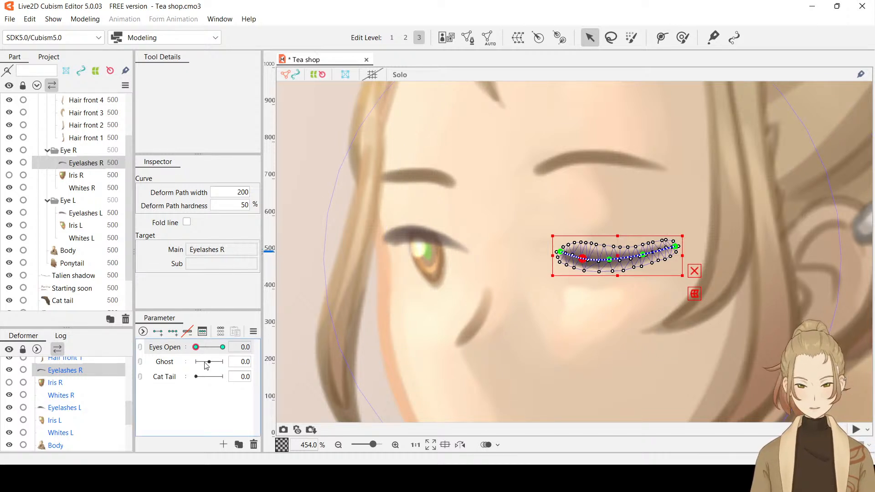
pyautogui.moveTo(196, 347); pyautogui.dragTo(245, 347)
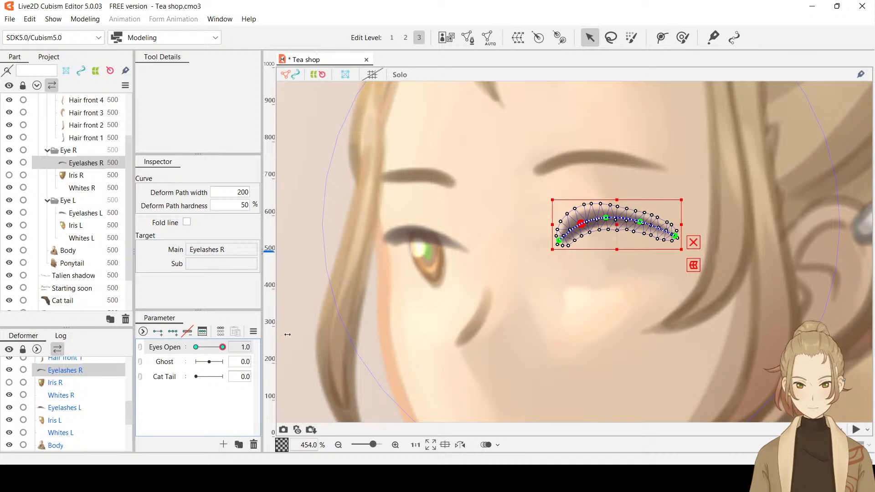
pyautogui.hotkey('ctrl', 'h')
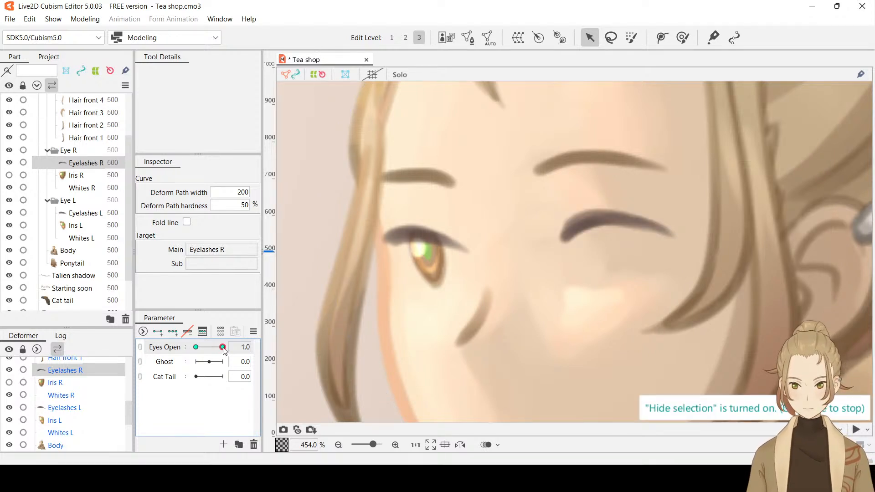
pyautogui.moveTo(224, 347); pyautogui.dragTo(192, 362)
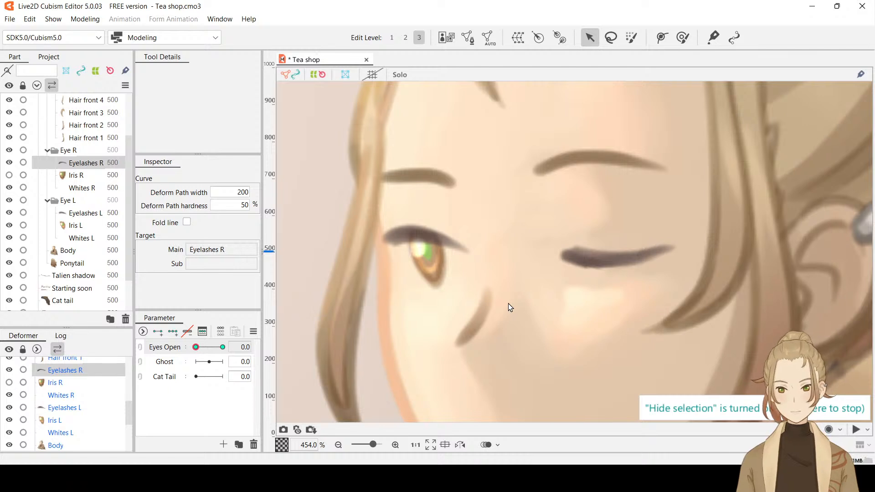
pyautogui.scroll(-3, 508, 304)
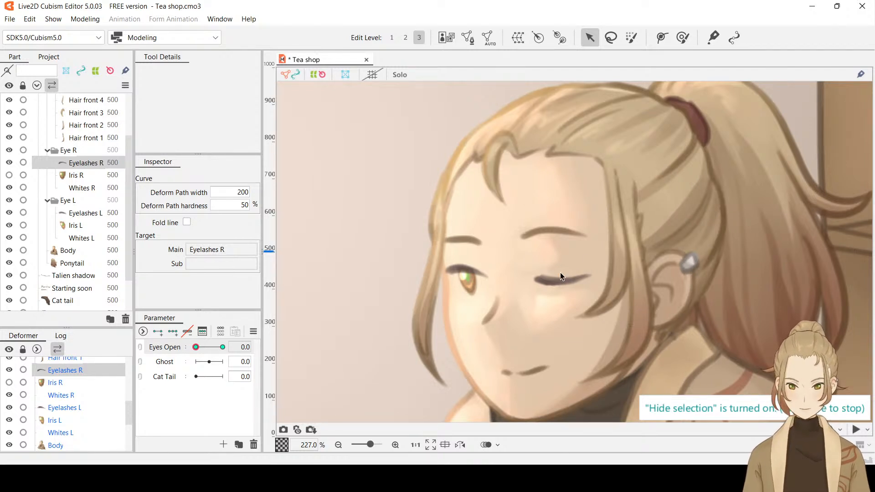
pyautogui.scroll(3, 551, 274)
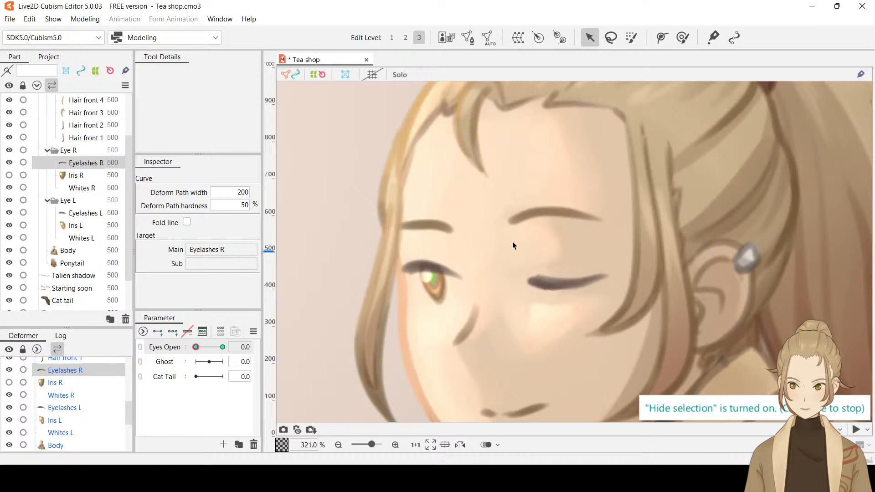
# Return to edit level 2, select Eyelashes L with the selection overlay shown again, and hide Iris L
pyautogui.click(556, 283)
pyautogui.scroll(3, 557, 283)
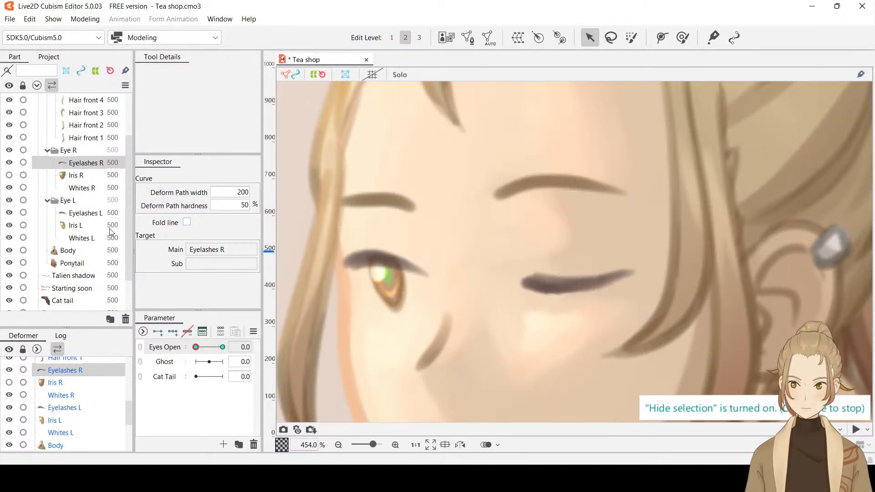
pyautogui.click(79, 216)
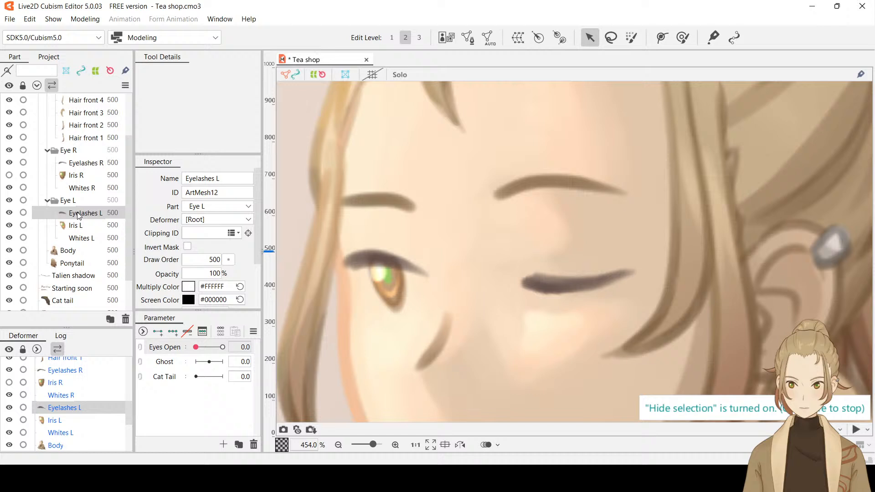
pyautogui.click(9, 226)
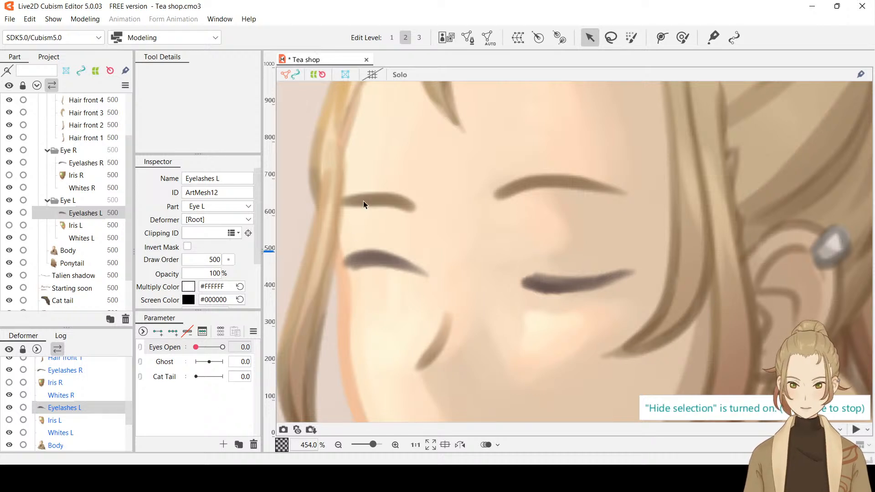
pyautogui.click(423, 279)
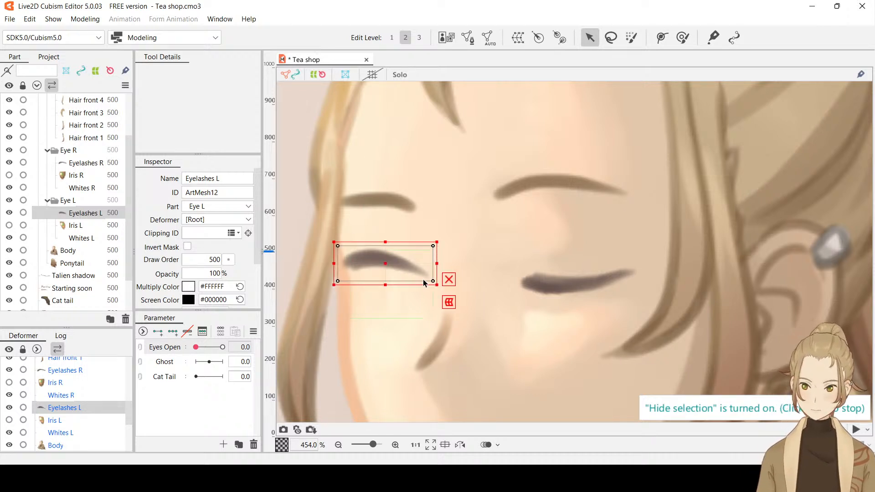
# Open mesh editing for Eyelashes L and erase the four corner vertices of its default mesh
pyautogui.click(467, 37)
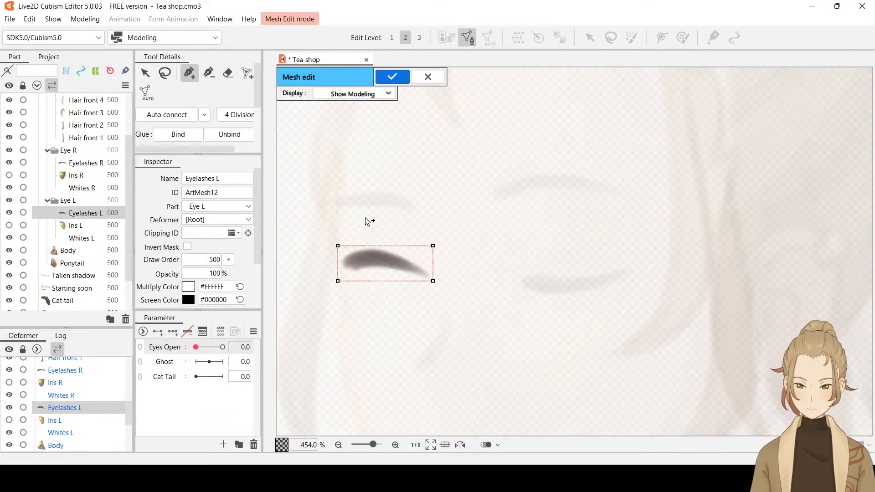
pyautogui.click(229, 73)
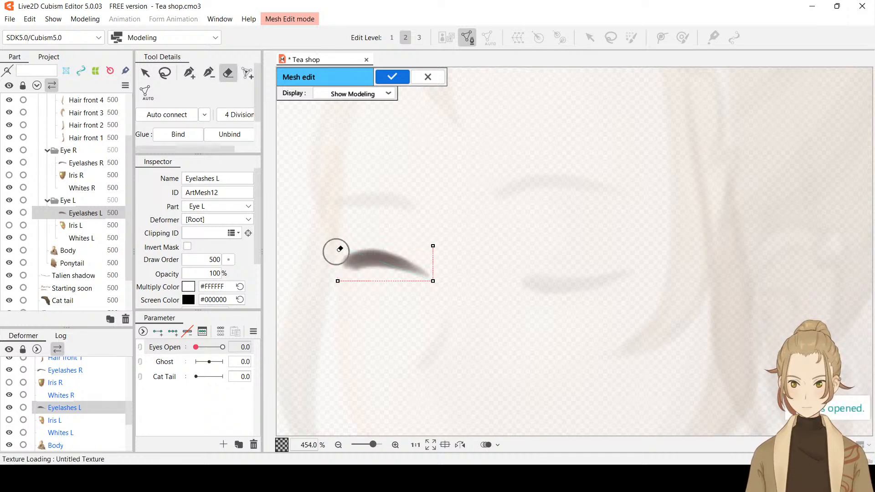
pyautogui.moveTo(339, 249)
pyautogui.mouseDown()
pyautogui.moveTo(410, 280)
pyautogui.moveTo(422, 238)
pyautogui.mouseUp()
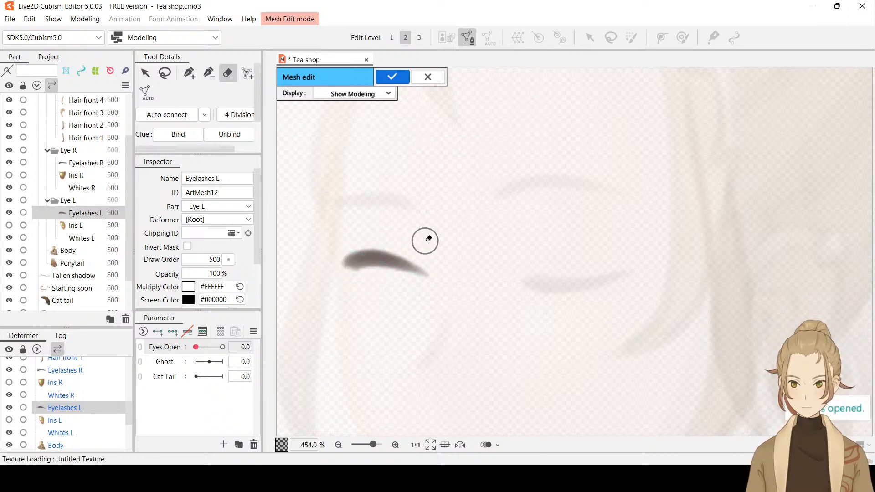
# Place a row of nine connected mesh vertices along the centre of Eyelashes L from its thick end to its tapered tip
pyautogui.click(190, 75)
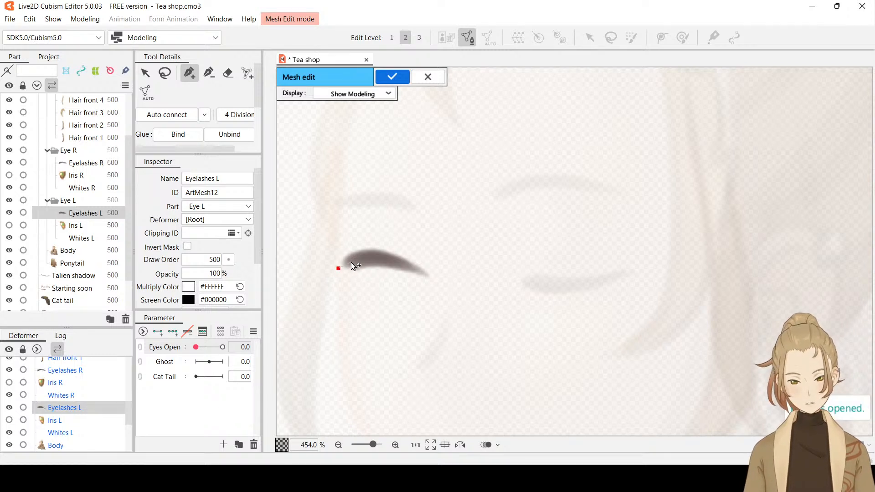
pyautogui.click(379, 258)
pyautogui.click(393, 261)
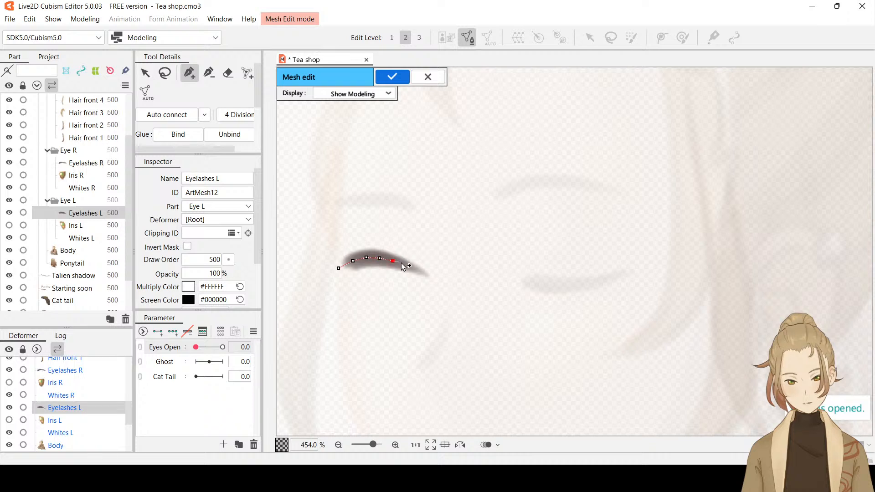
pyautogui.click(406, 265)
pyautogui.click(416, 270)
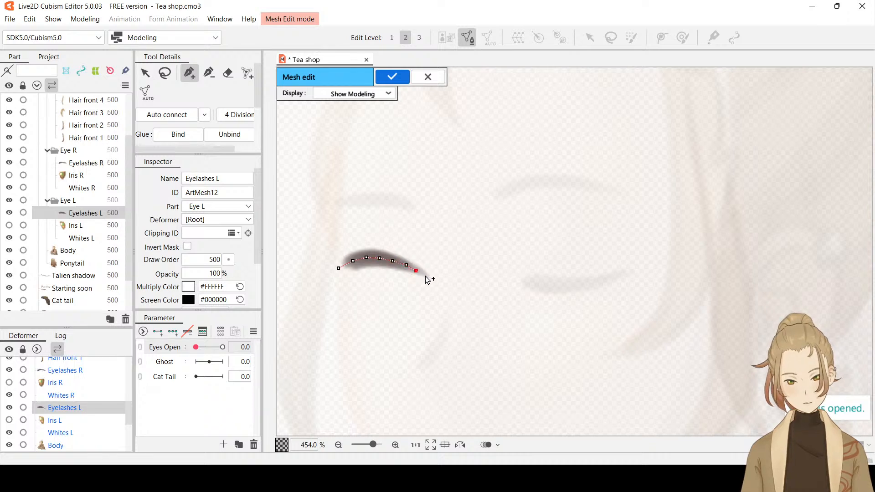
pyautogui.click(425, 275)
pyautogui.click(433, 281)
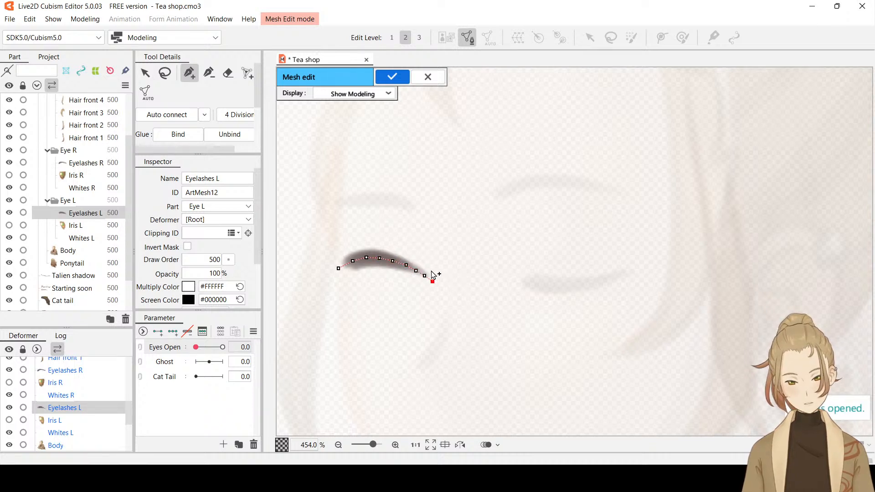
# Place connected mesh vertices above Eyelashes L from its tapered tip back to its thick end, closing the upper outline on the centre row
pyautogui.click(430, 270)
pyautogui.click(410, 251)
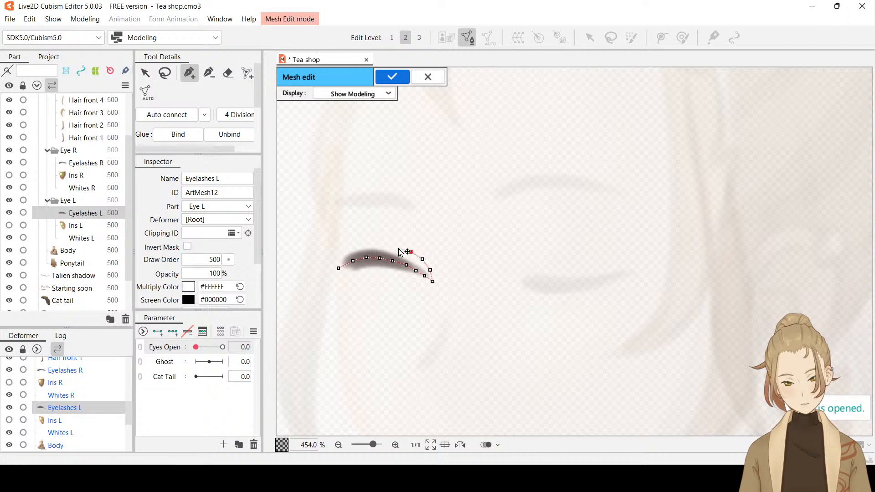
pyautogui.click(397, 247)
pyautogui.click(383, 245)
pyautogui.click(360, 243)
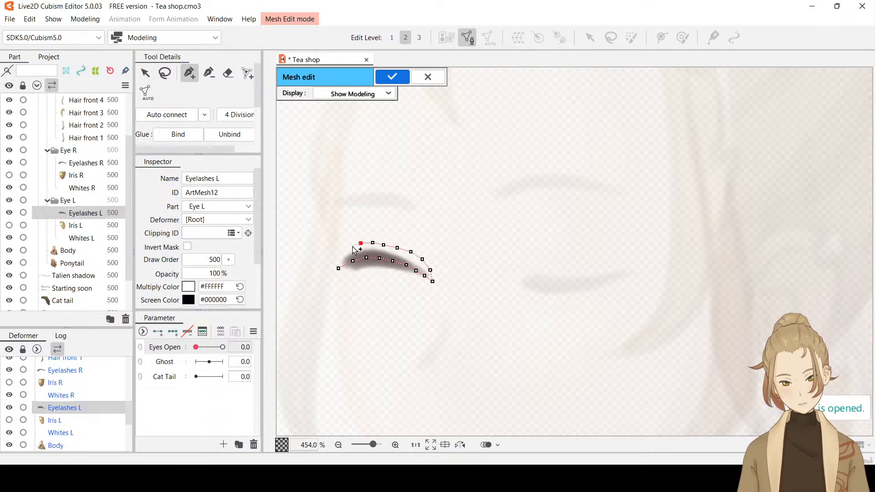
pyautogui.click(350, 247)
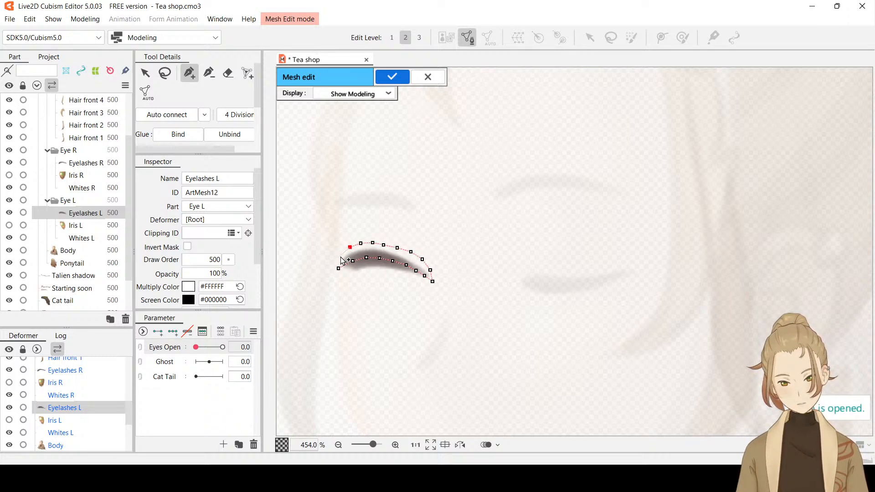
pyautogui.click(338, 268)
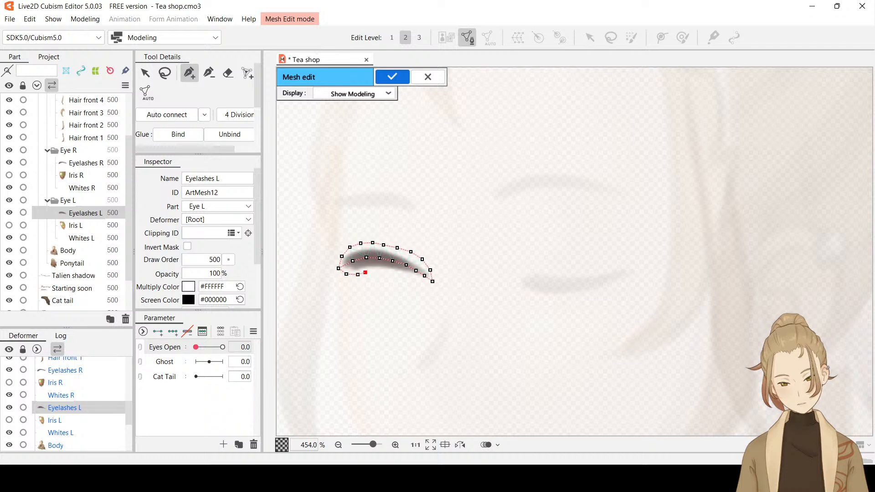
# Complete the vertex outline along the lower edge of Eyelashes L to the tapered tip, and apply the mesh with its vertices auto-connected
pyautogui.click(374, 271)
pyautogui.click(388, 273)
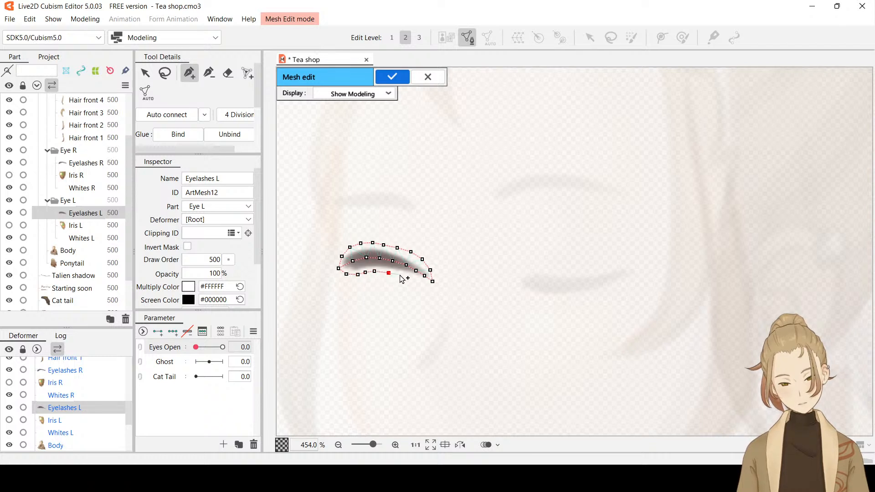
pyautogui.click(400, 275)
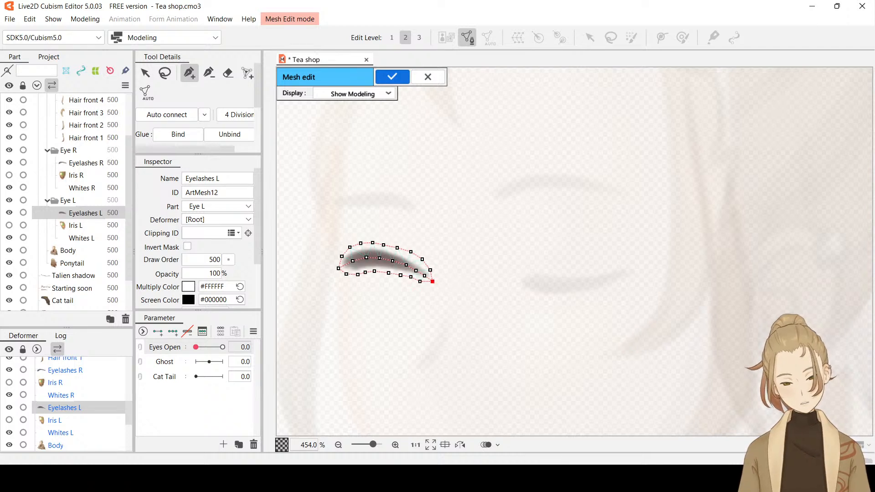
pyautogui.click(180, 116)
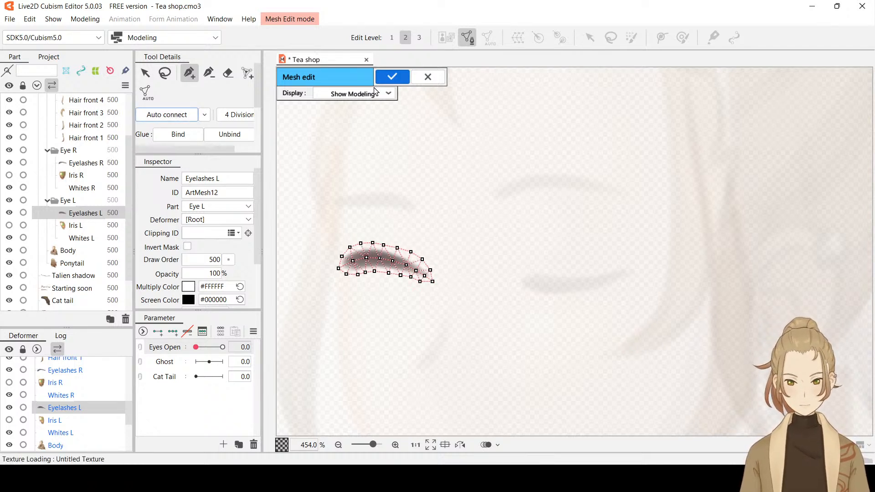
pyautogui.click(393, 77)
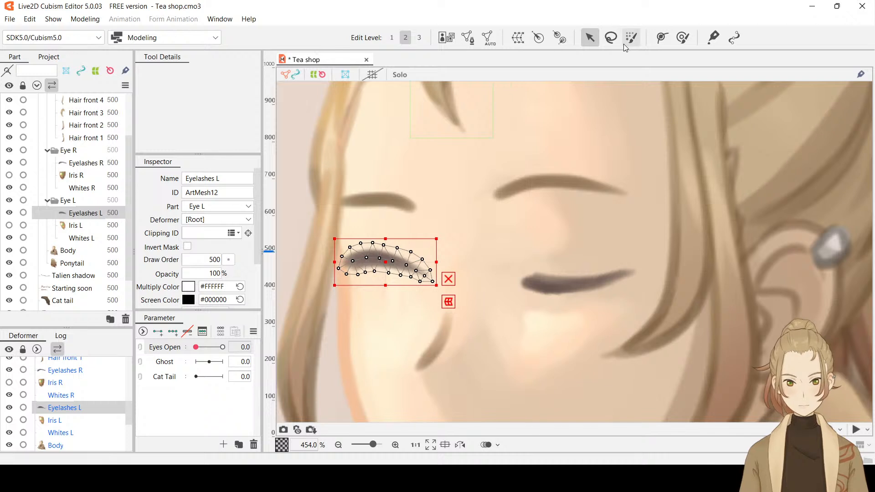
# Key Eyelashes L at both ends of Eyes Open and draw a three-point deform path along its centre from thick end to tip
pyautogui.click(667, 39)
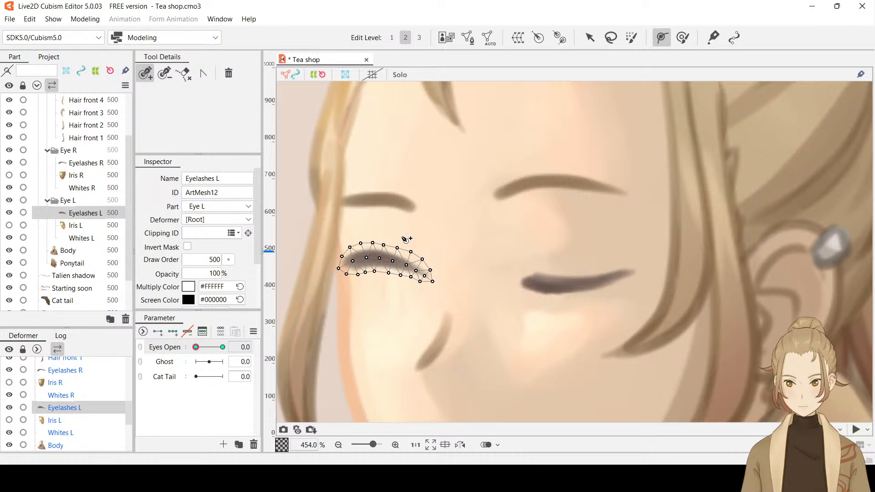
pyautogui.click(345, 266)
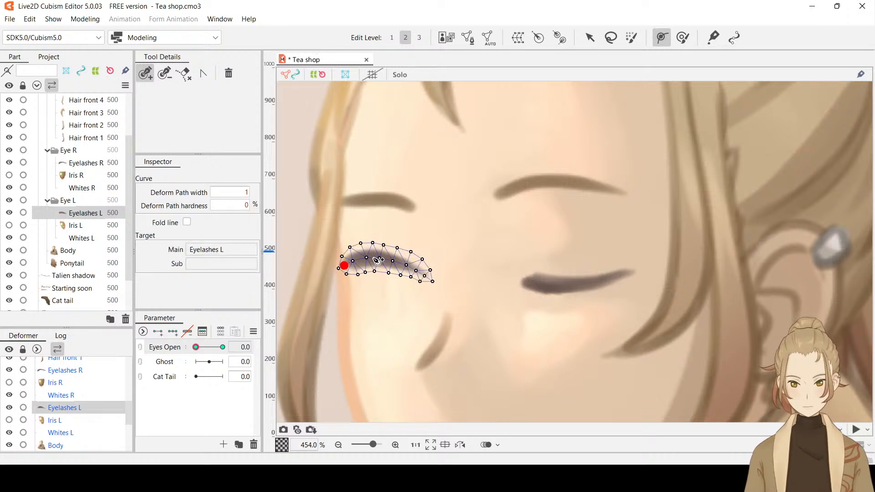
pyautogui.click(376, 258)
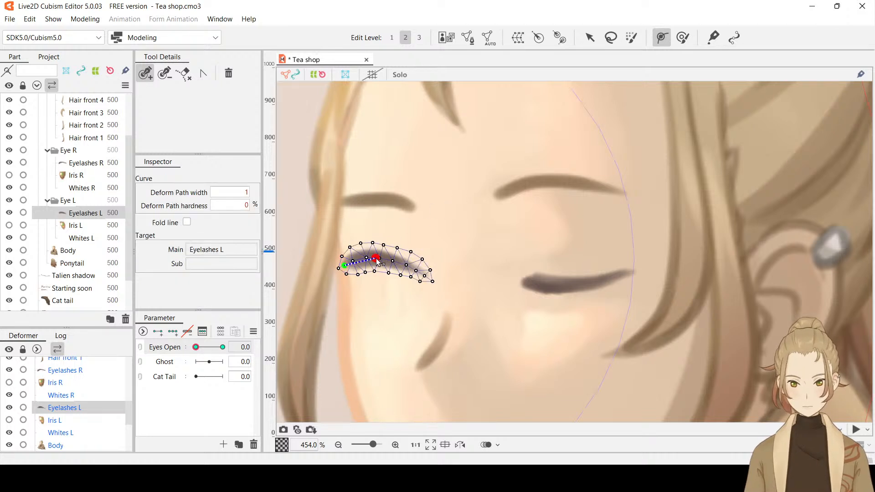
pyautogui.click(426, 275)
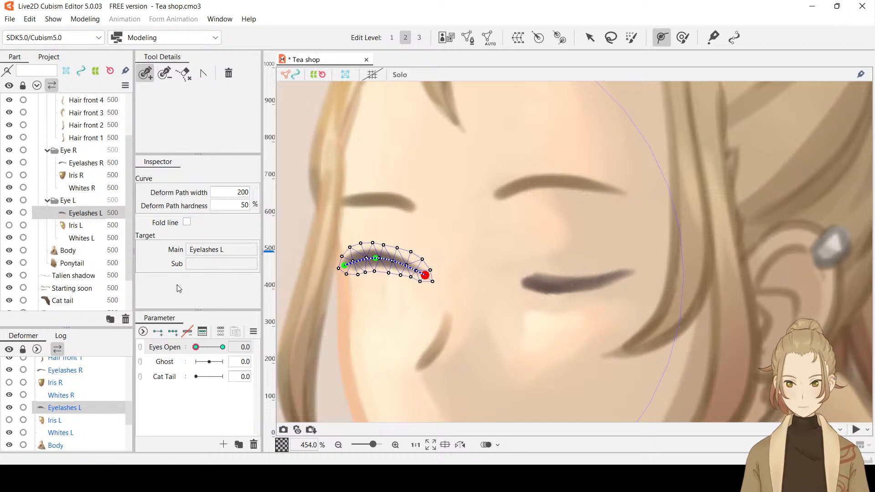
# At Eyes Open 0.0, bend Eyelashes L down into a closed-eye curve with its deform path, and preview it with the selection hidden
pyautogui.moveTo(198, 348); pyautogui.dragTo(151, 356)
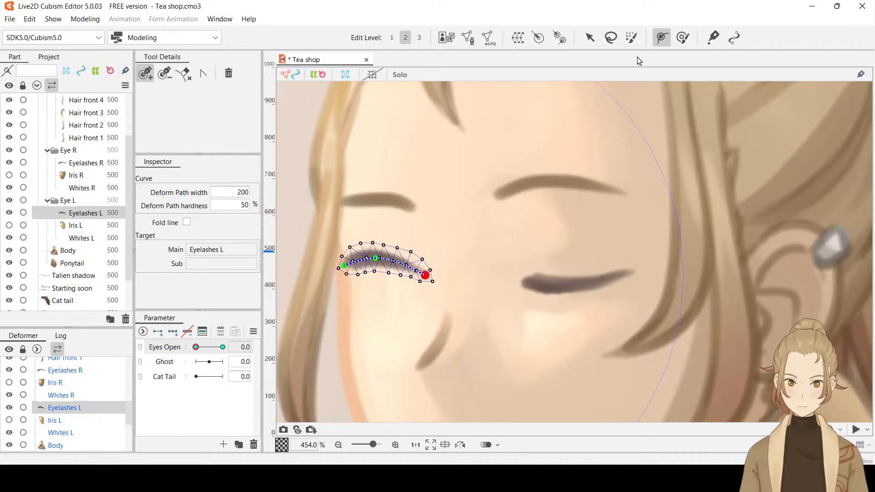
pyautogui.click(590, 37)
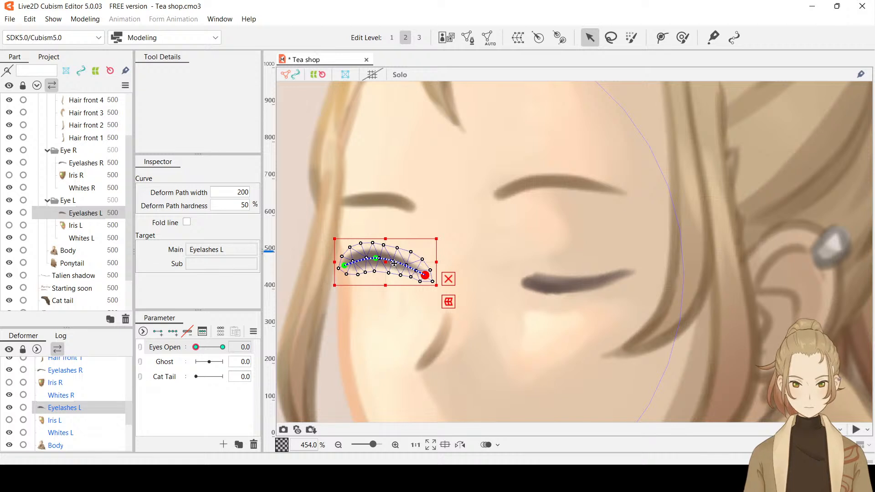
pyautogui.moveTo(394, 264); pyautogui.dragTo(379, 293)
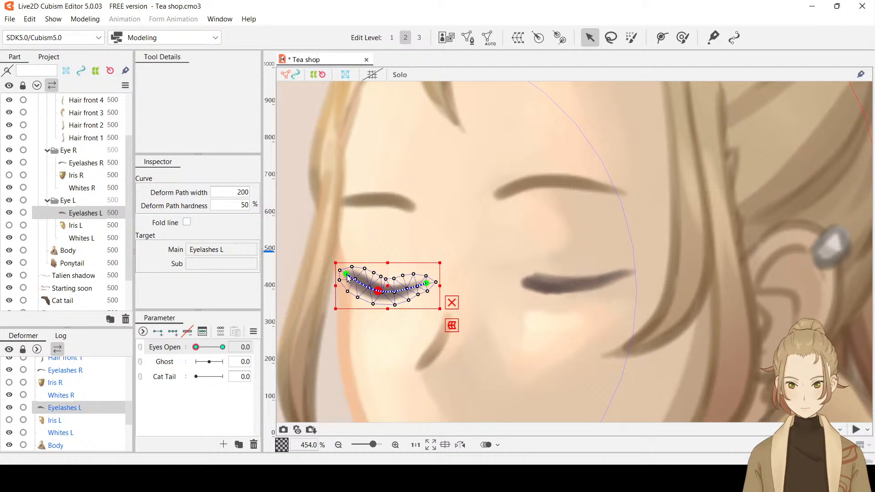
pyautogui.moveTo(347, 276); pyautogui.dragTo(346, 279)
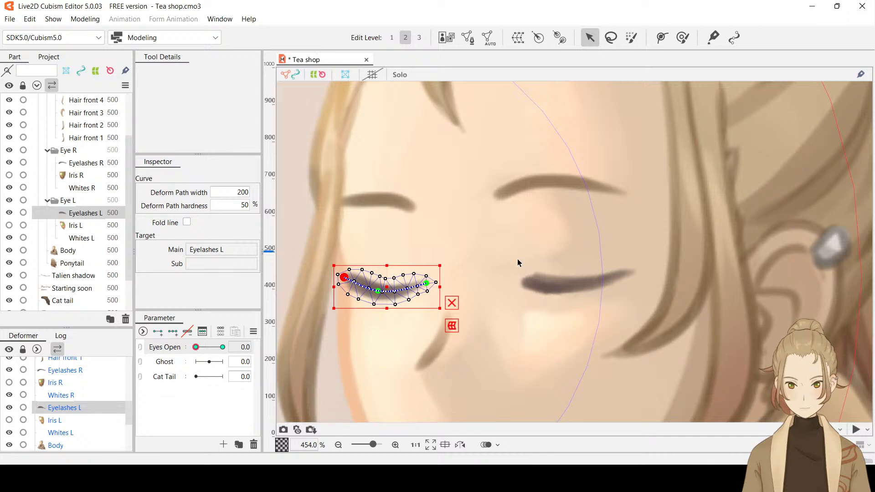
pyautogui.hotkey('ctrl', 'h')
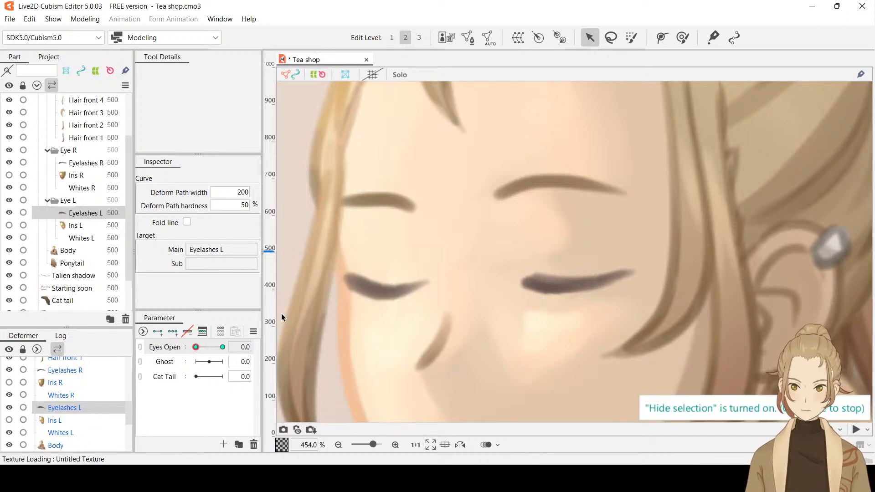
pyautogui.moveTo(195, 347); pyautogui.dragTo(147, 362)
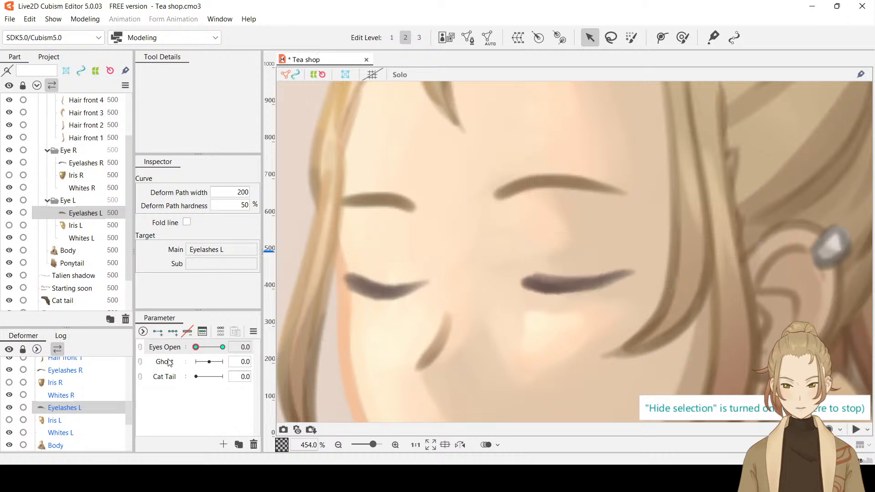
# Set the opacity of Whites R and Whites L to 100% and preview the eyes with the Eyes Open parameter
pyautogui.click(87, 188)
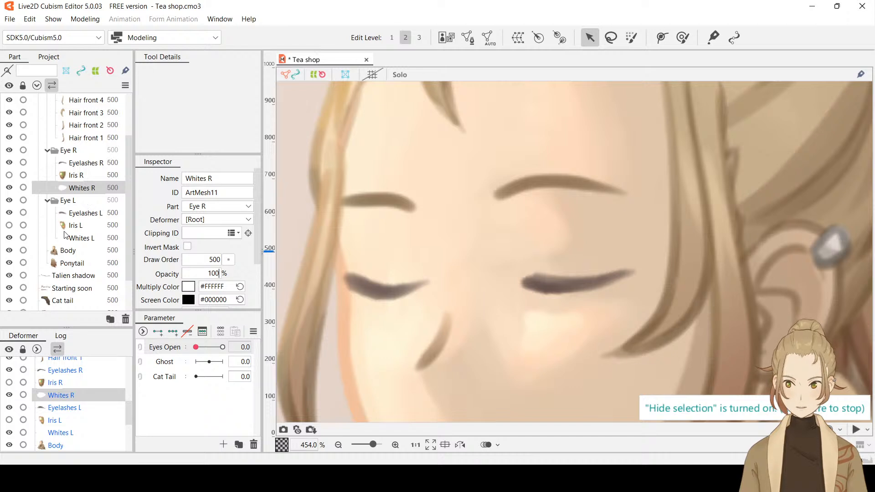
pyautogui.click(81, 238)
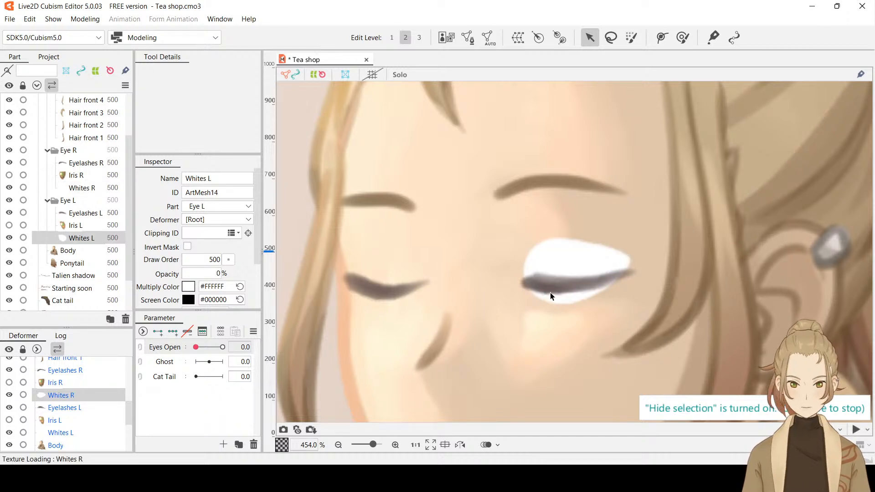
pyautogui.click(215, 273)
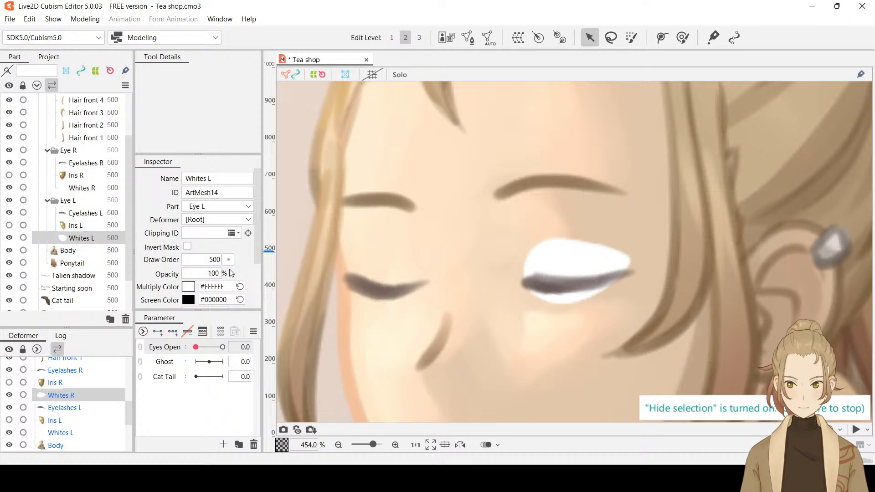
pyautogui.press('Return')
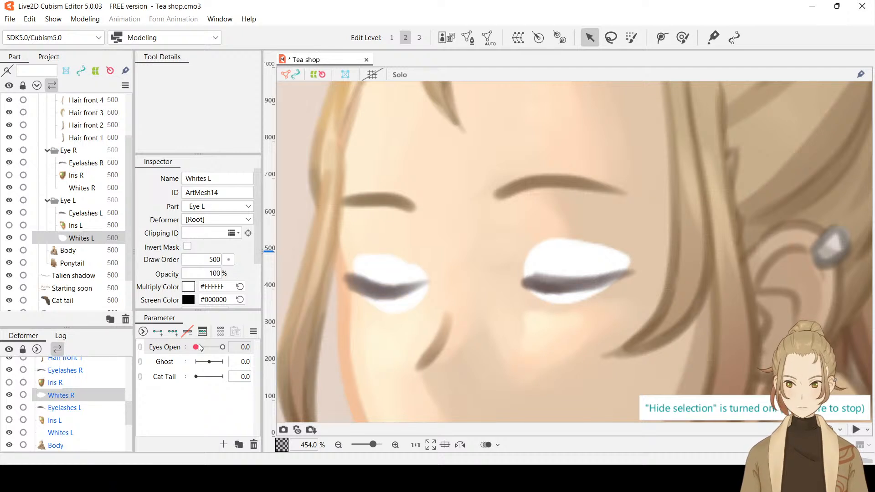
pyautogui.moveTo(200, 348); pyautogui.dragTo(184, 359)
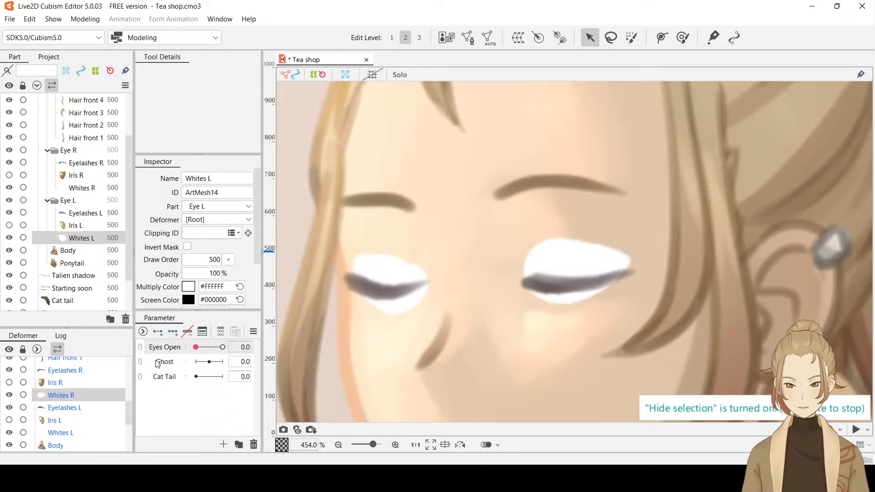
# Select Eyelashes L with the selection overlay shown again and set Eyes Open to 1.0
pyautogui.click(381, 293)
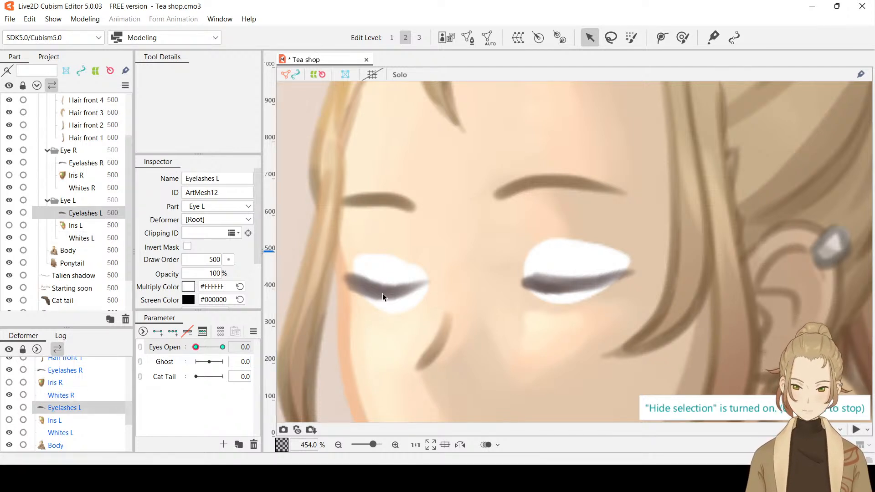
pyautogui.hotkey('ctrl', 't')
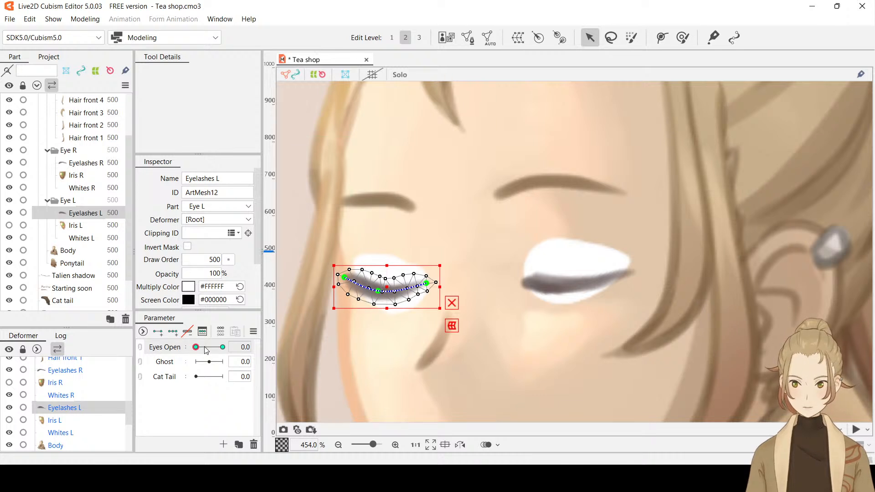
pyautogui.moveTo(204, 347); pyautogui.dragTo(257, 346)
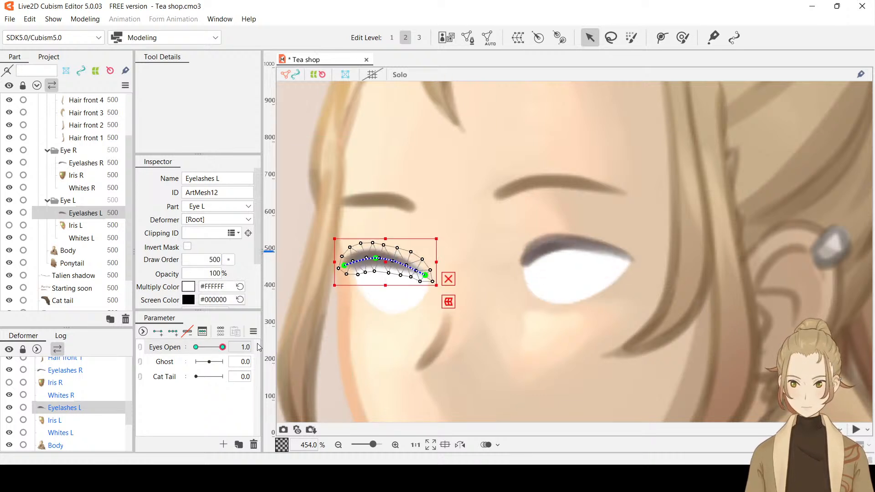
# At edit level 3, draw a deform path with five control points along the centre of Eyelashes L from thick end to tip
pyautogui.click(417, 39)
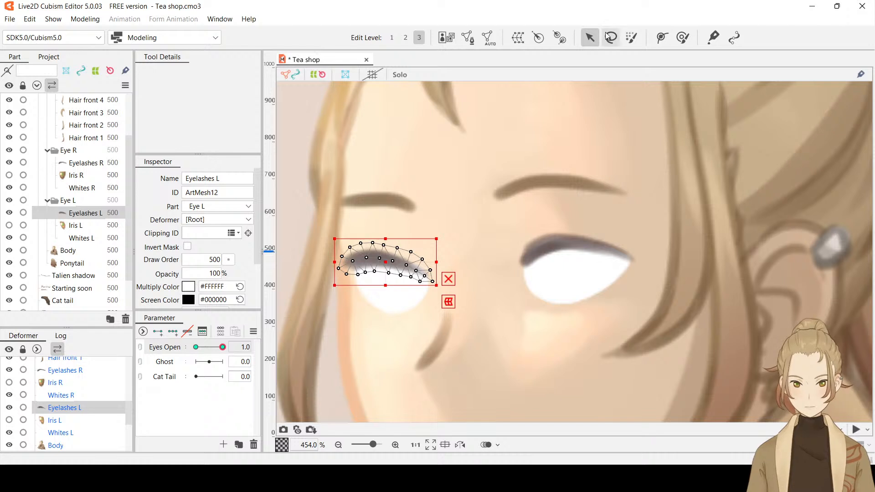
pyautogui.click(661, 38)
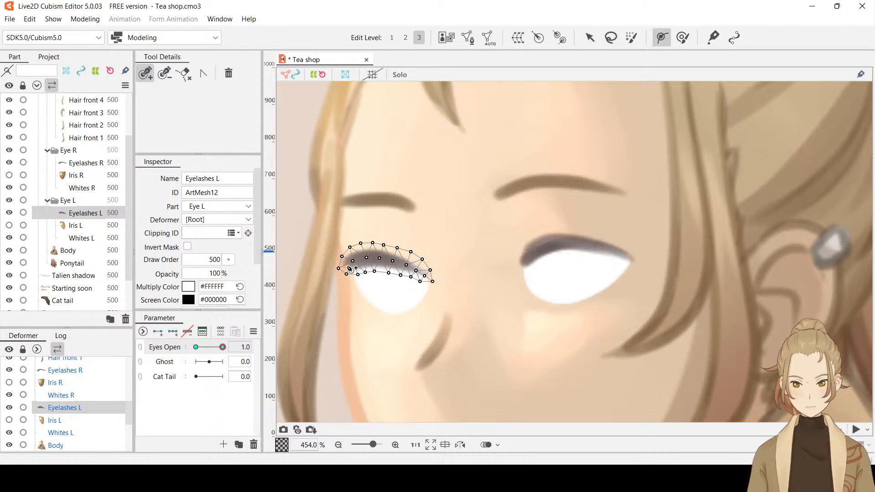
pyautogui.click(345, 264)
pyautogui.click(381, 258)
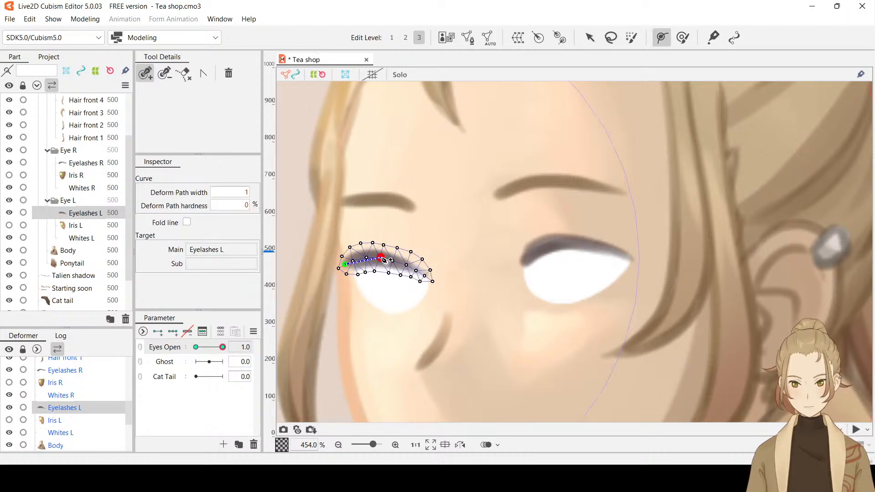
pyautogui.click(426, 277)
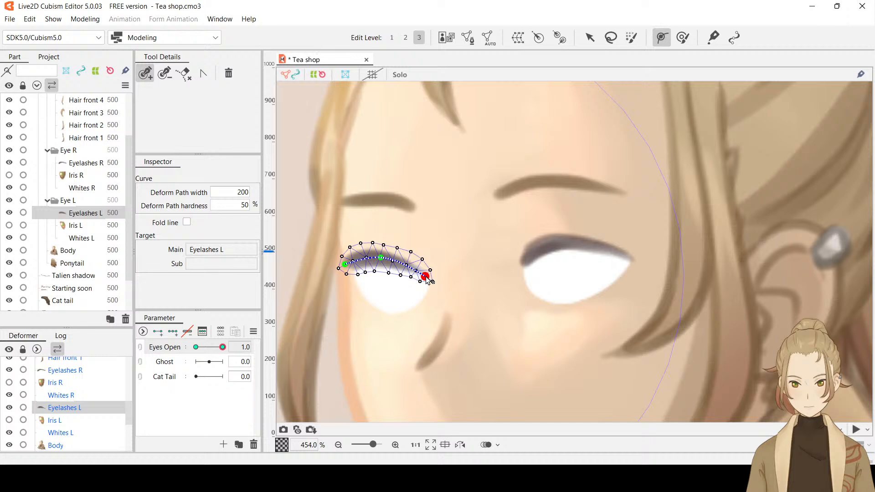
pyautogui.click(404, 264)
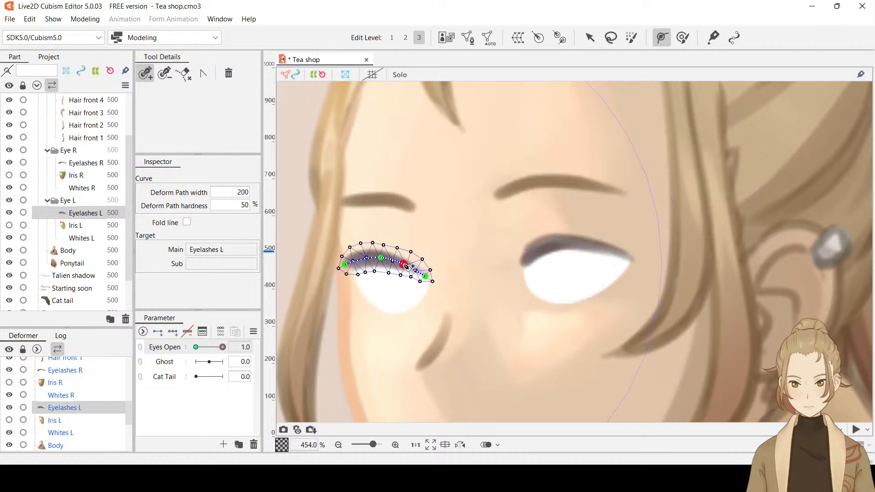
pyautogui.click(362, 260)
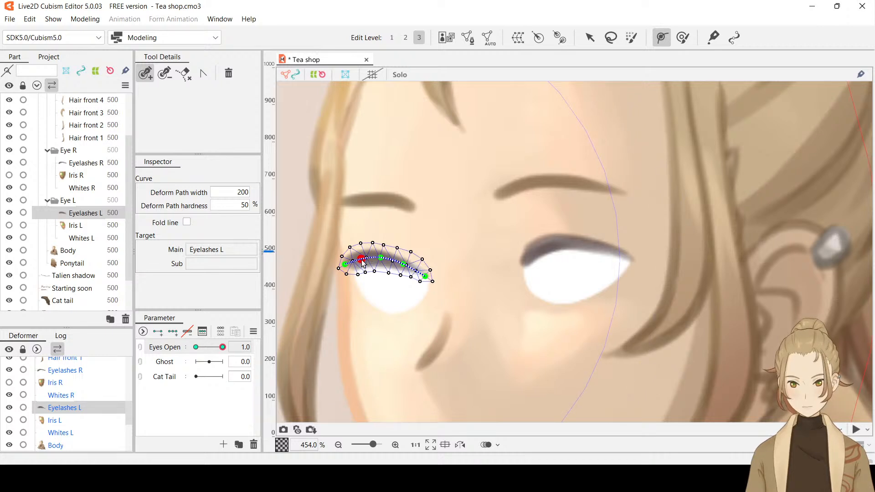
# At Eyes Open 0.0, fine-tune the tip and second control points of Eyelashes L's deform path and preview the curve with the selection hidden
pyautogui.click(590, 37)
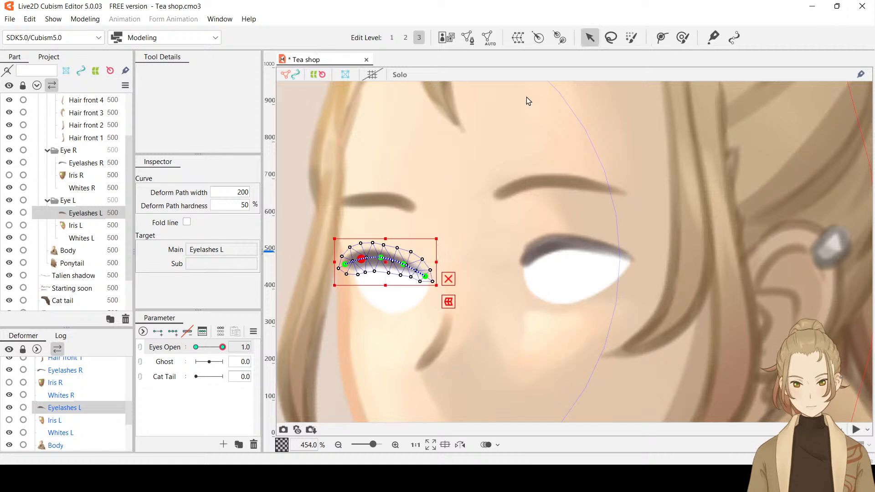
pyautogui.moveTo(223, 347); pyautogui.dragTo(196, 348)
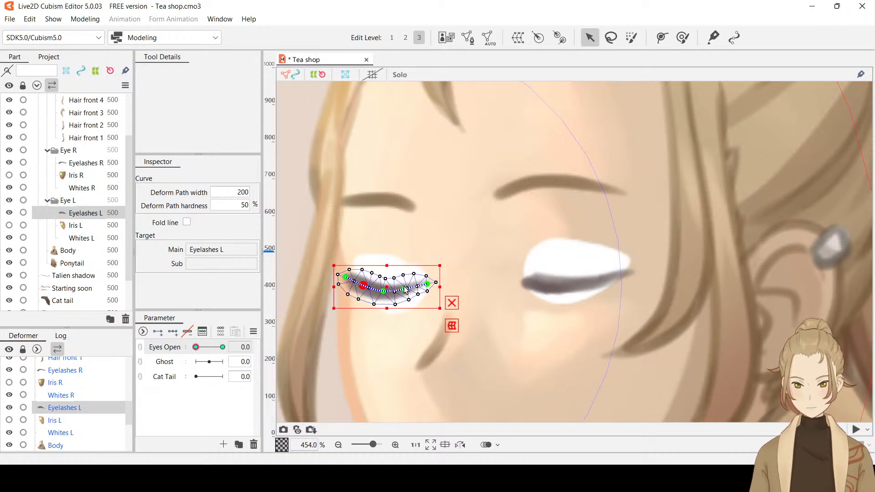
pyautogui.moveTo(406, 290); pyautogui.dragTo(427, 287)
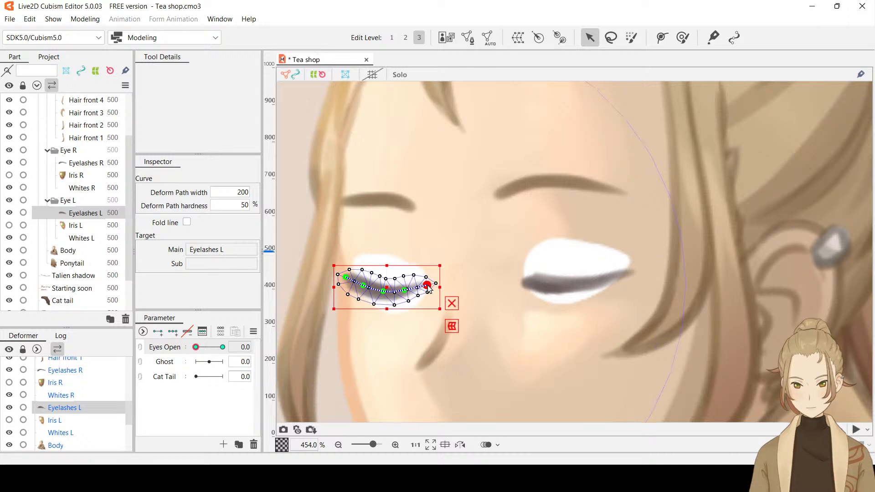
pyautogui.click(363, 288)
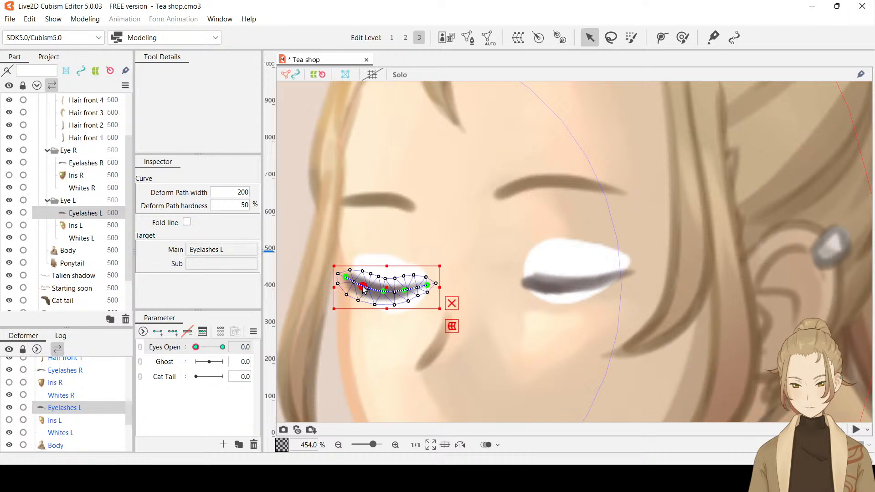
pyautogui.hotkey('ctrl', 't')
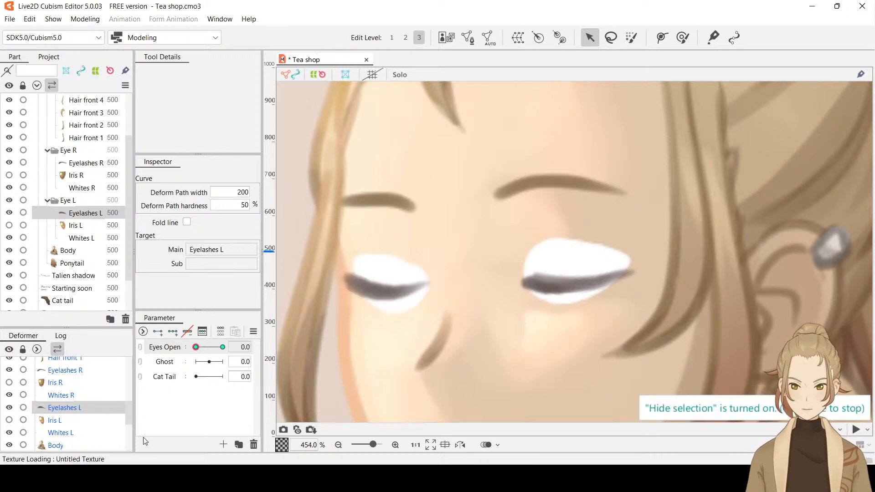
pyautogui.moveTo(195, 347); pyautogui.dragTo(181, 371)
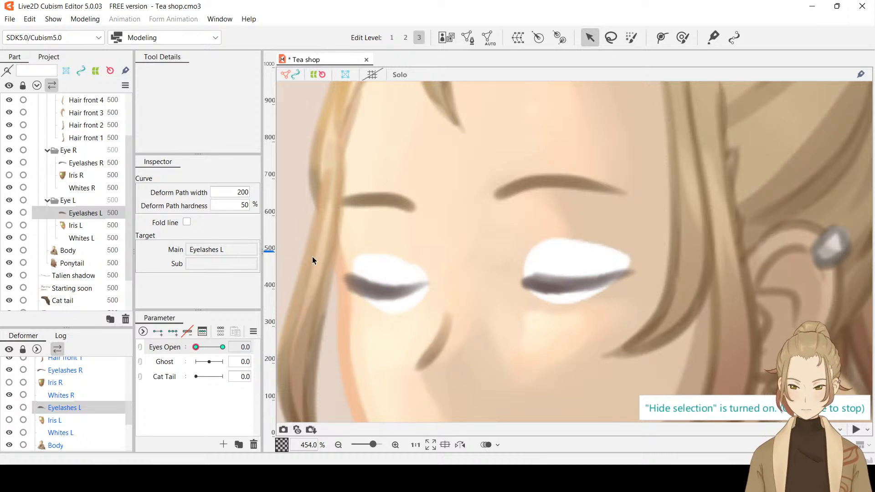
# Shift the closed Eyelashes L slightly downward, then preview the eyelashes with the selection hidden across the Eyes Open range, ending at 0.0
pyautogui.hotkey('ctrl', 't')
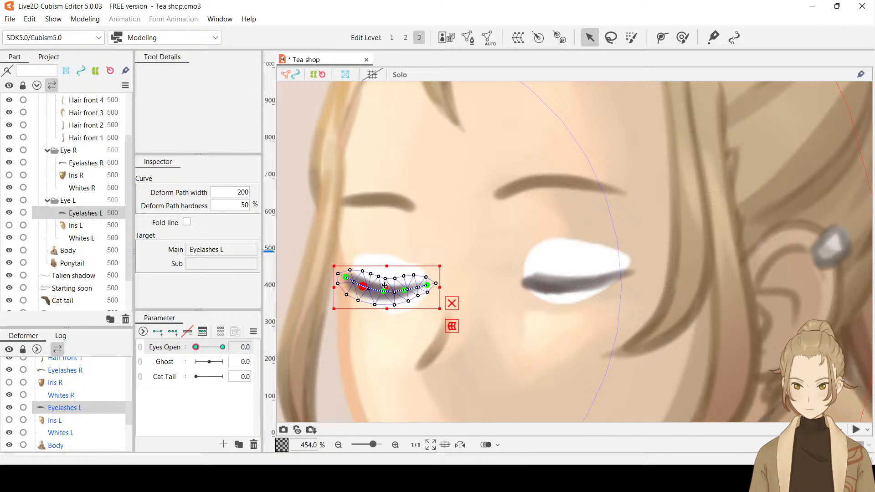
pyautogui.moveTo(385, 285); pyautogui.dragTo(385, 287)
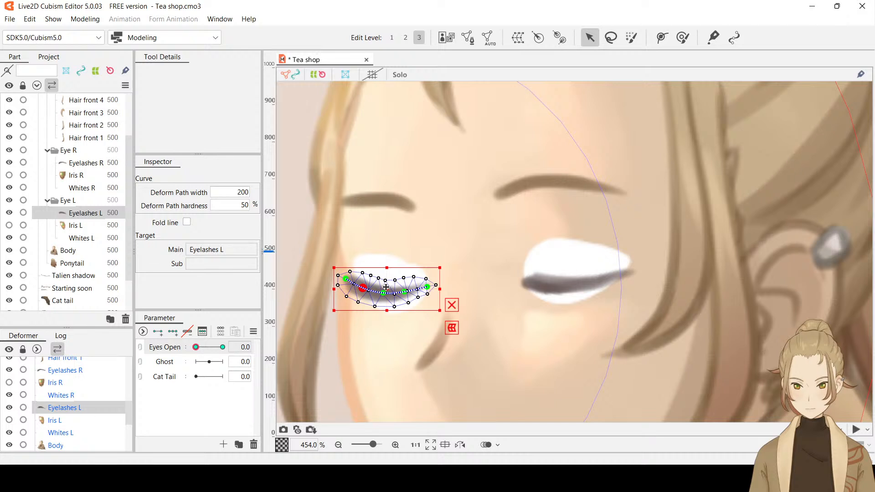
pyautogui.hotkey('ctrl', 'h')
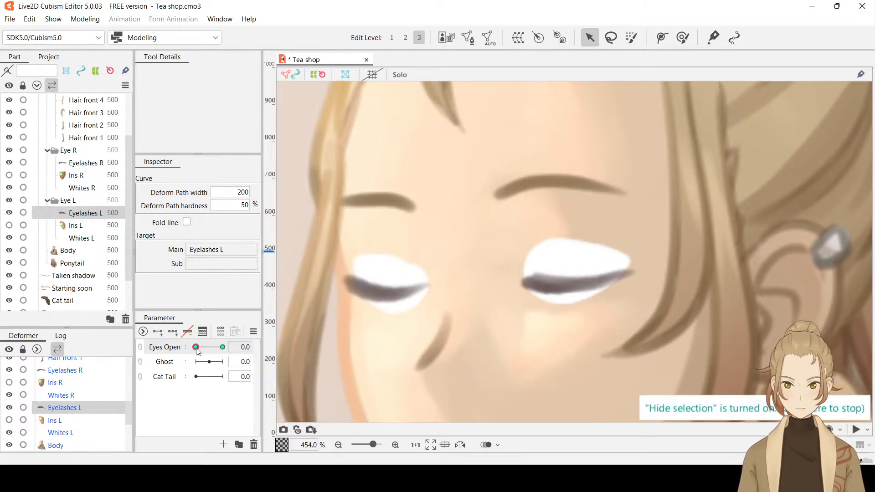
pyautogui.moveTo(196, 347)
pyautogui.mouseDown()
pyautogui.moveTo(226, 345)
pyautogui.moveTo(196, 347)
pyautogui.mouseUp()
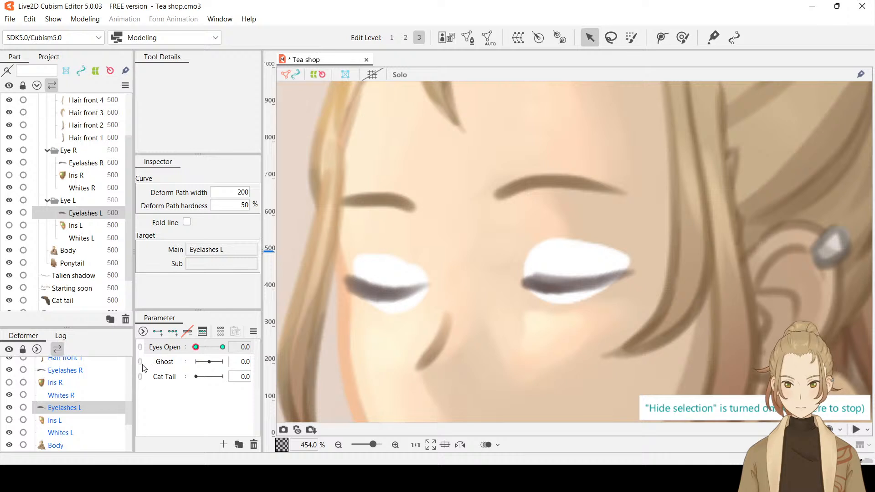
pyautogui.moveTo(142, 365)
pyautogui.mouseDown()
pyautogui.moveTo(278, 331)
pyautogui.moveTo(139, 358)
pyautogui.mouseUp()
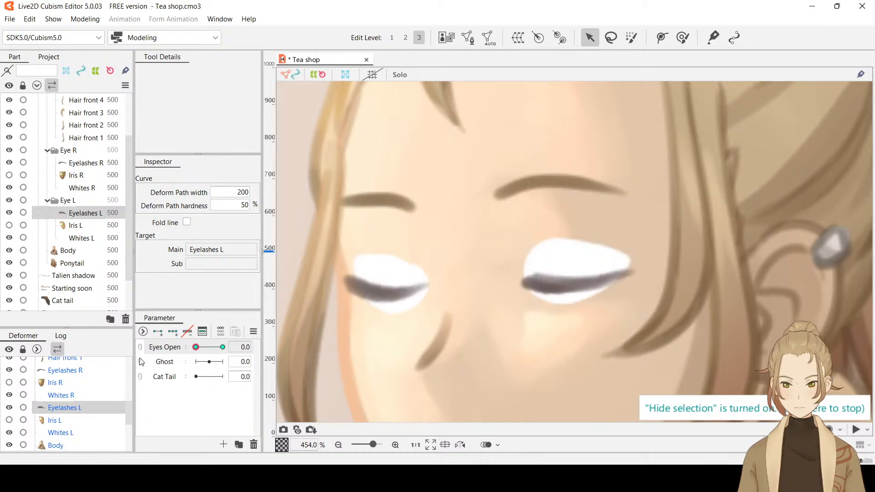
pyautogui.moveTo(196, 348); pyautogui.dragTo(276, 344)
pyautogui.moveTo(222, 346); pyautogui.dragTo(188, 338)
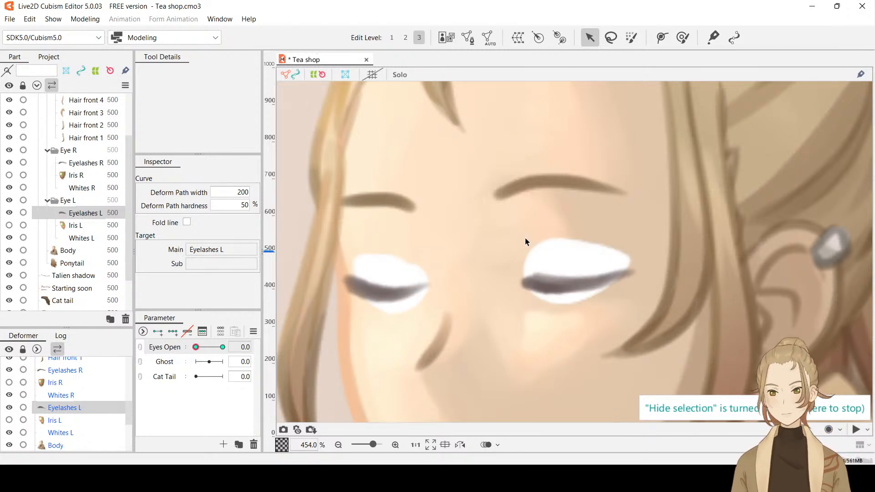
# Hide Whites L and Whites R so only the closed eyelashes show on the face
pyautogui.scroll(-3, 525, 238)
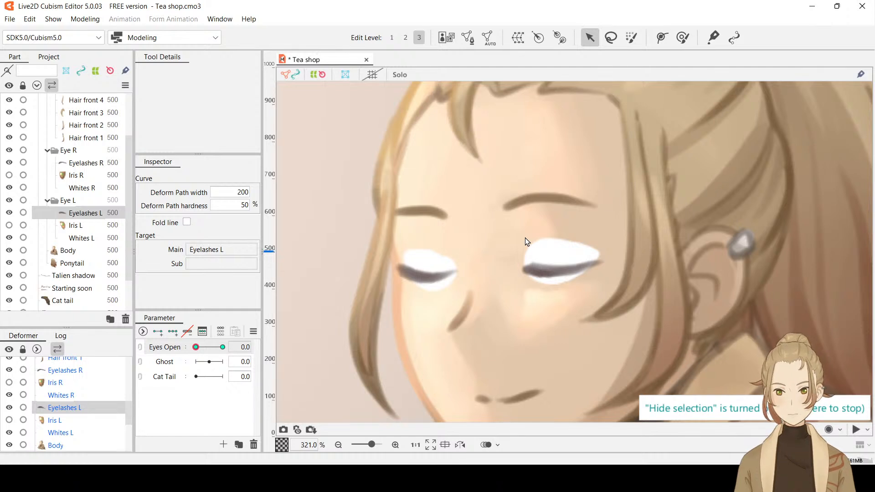
pyautogui.scroll(-3, 524, 240)
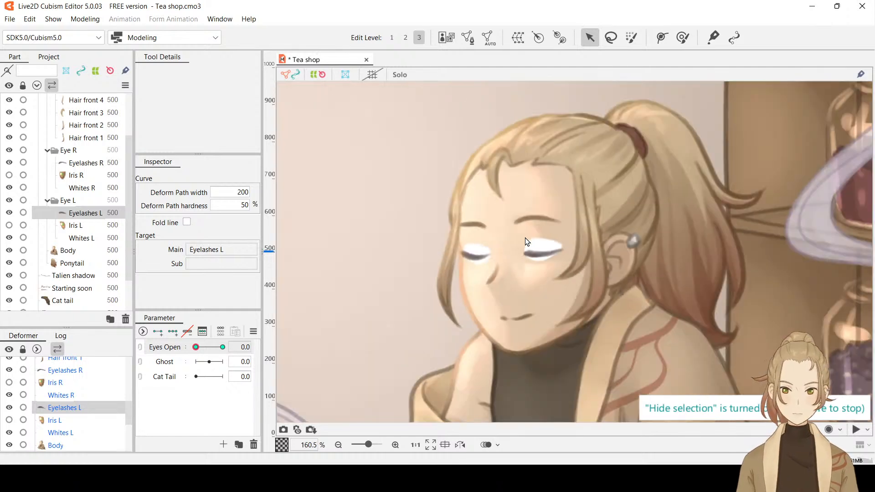
pyautogui.click(9, 238)
pyautogui.click(10, 188)
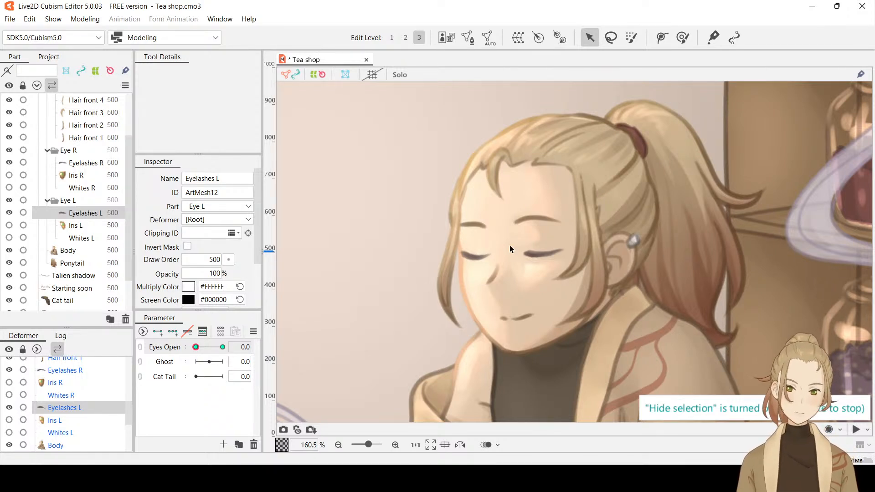
# At edit level 2, move the thick-end control point of Eyelashes L slightly inward and down, and preview the closed eyes without the selection overlay
pyautogui.scroll(2, 511, 249)
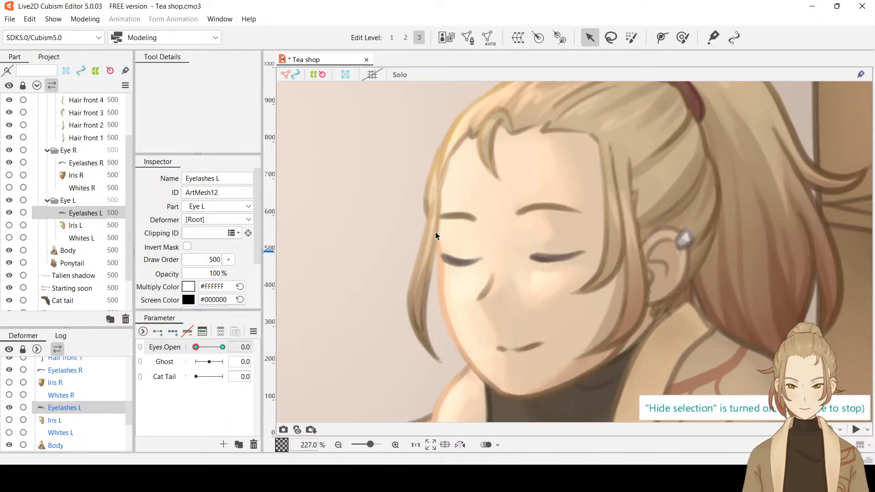
pyautogui.scroll(2, 449, 263)
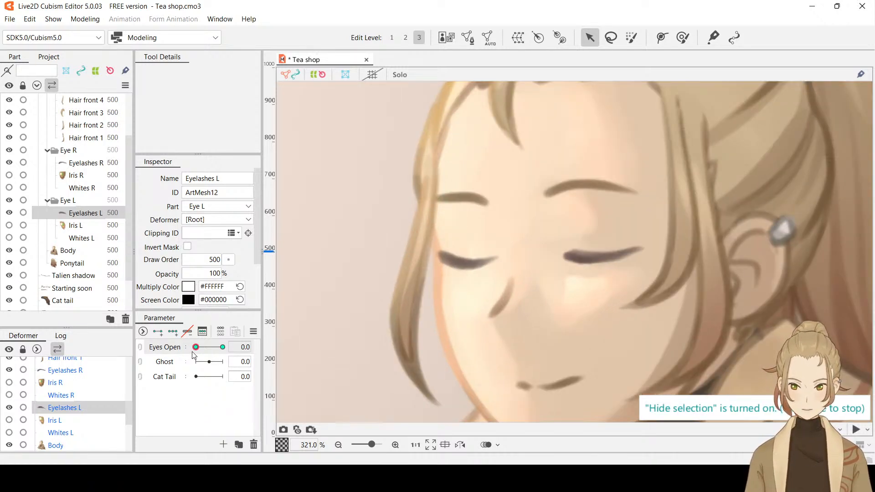
pyautogui.hotkey('ctrl', 't')
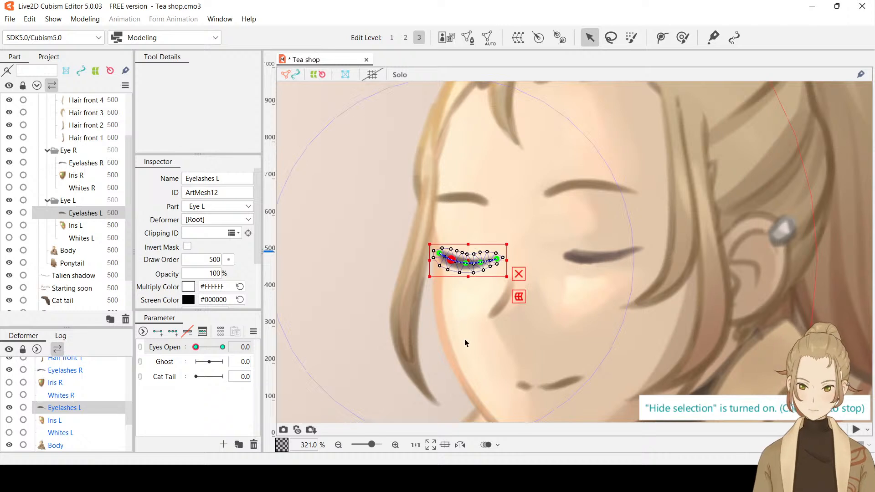
pyautogui.click(406, 38)
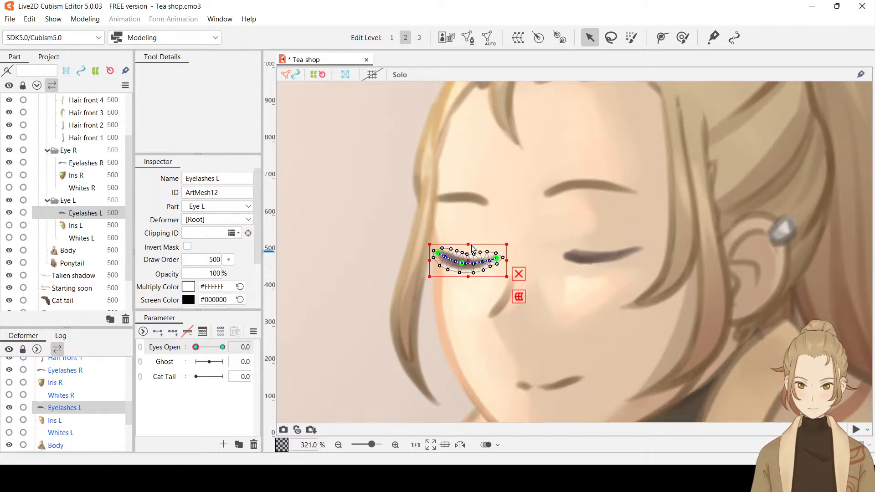
pyautogui.scroll(2, 472, 248)
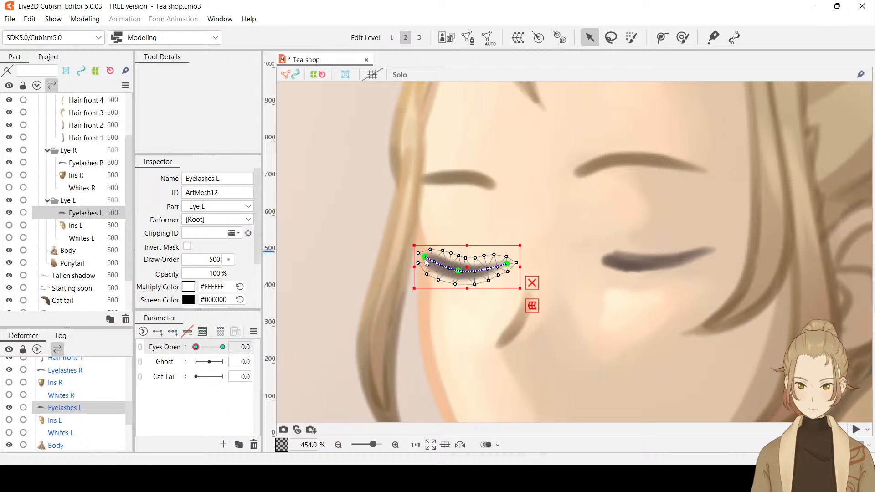
pyautogui.moveTo(424, 257); pyautogui.dragTo(428, 260)
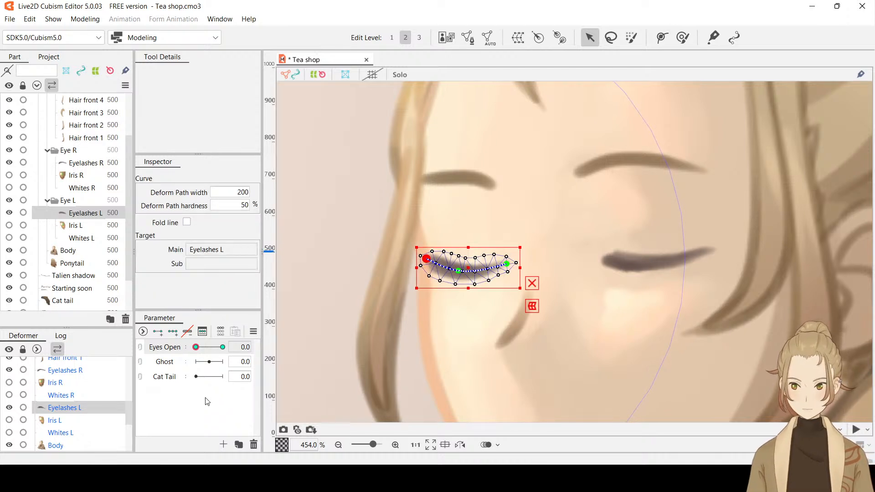
pyautogui.hotkey('ctrl', 'h')
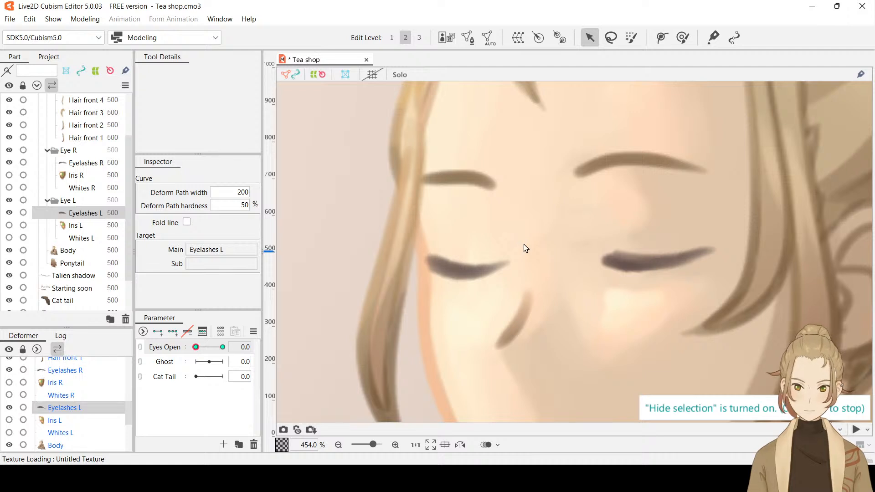
pyautogui.scroll(-5, 525, 248)
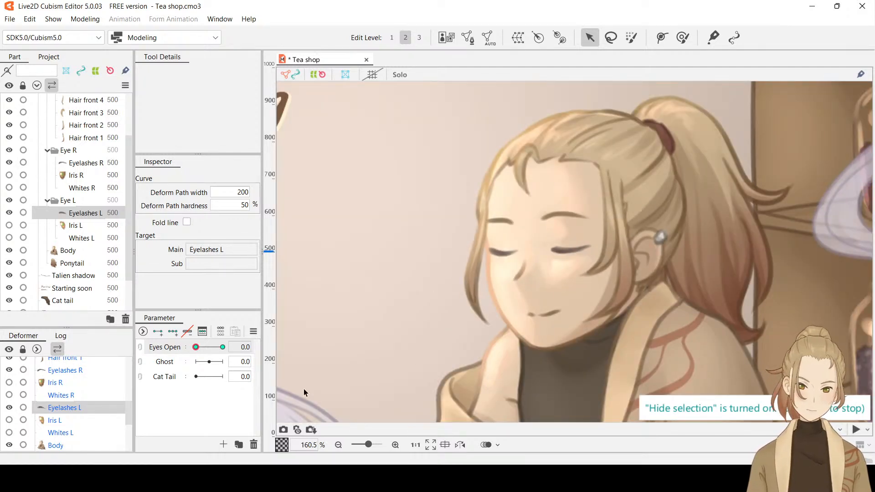
pyautogui.moveTo(197, 349)
pyautogui.mouseDown()
pyautogui.moveTo(233, 347)
pyautogui.moveTo(194, 348)
pyautogui.mouseUp()
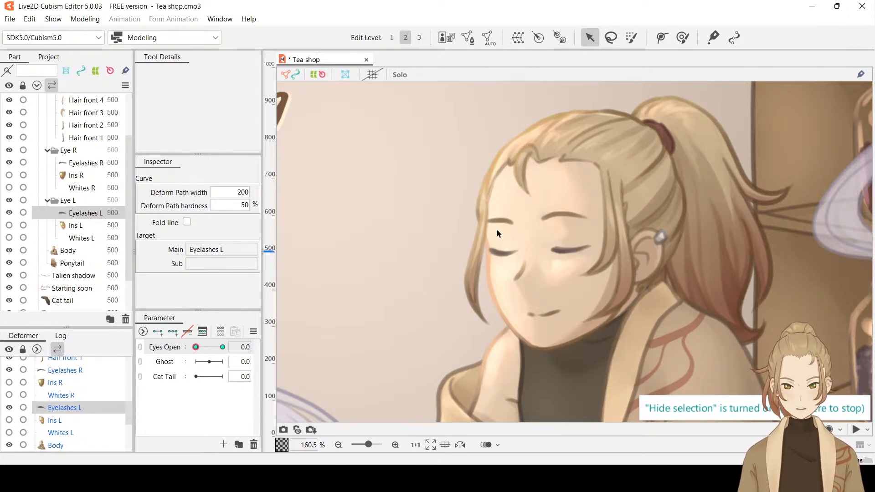
# Lower the thick-end control point of Eyelashes L a little more and preview the eyelashes between Eyes Open 0.0 and 1.0 with the selection hidden
pyautogui.scroll(2, 498, 233)
pyautogui.scroll(2, 507, 258)
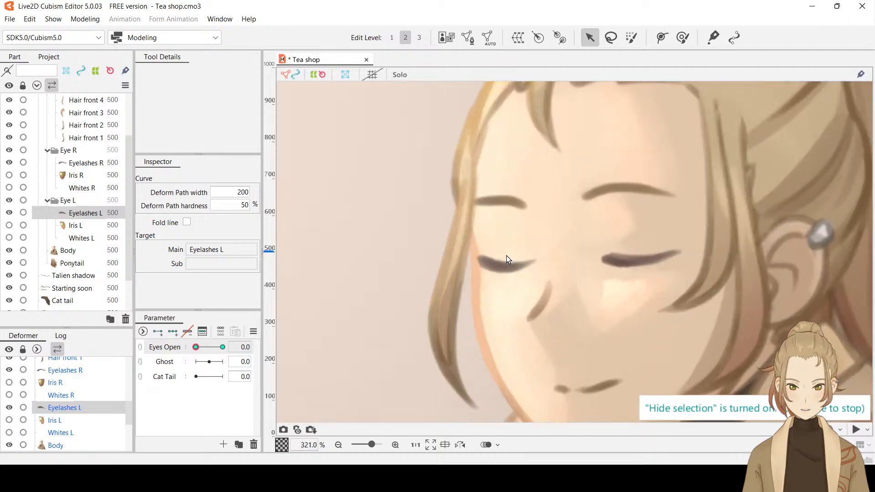
pyautogui.click(506, 256)
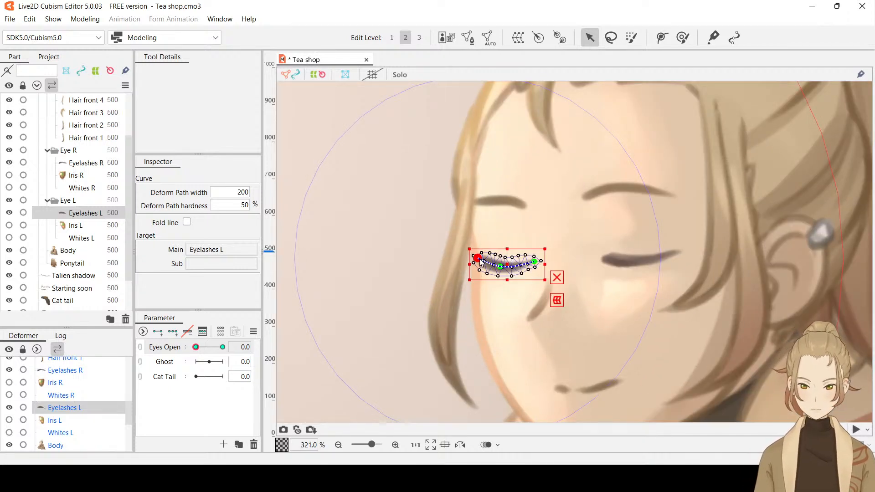
pyautogui.moveTo(479, 259); pyautogui.dragTo(480, 261)
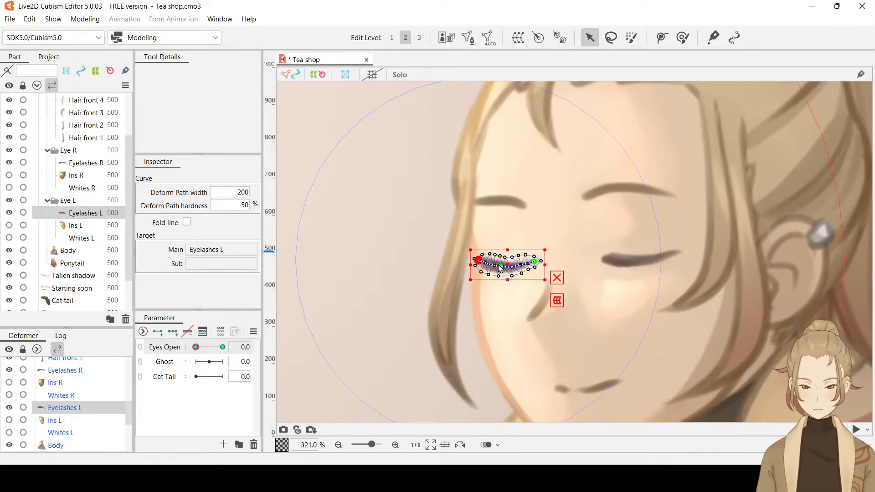
pyautogui.hotkey('ctrl', 'h')
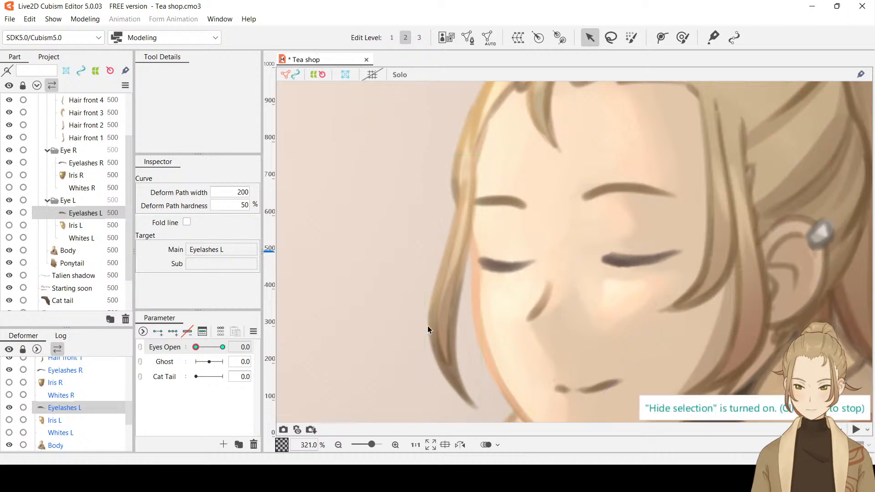
pyautogui.scroll(-2, 605, 280)
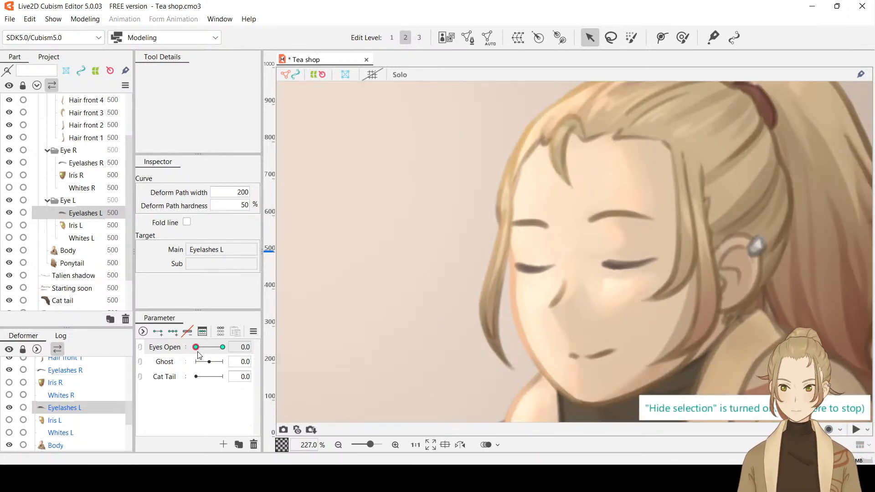
pyautogui.moveTo(195, 347); pyautogui.dragTo(228, 348)
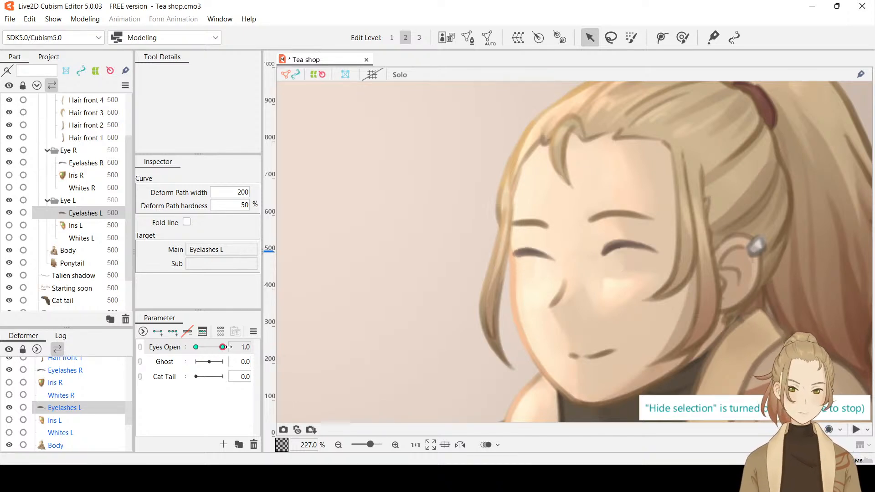
pyautogui.moveTo(284, 347); pyautogui.dragTo(158, 354)
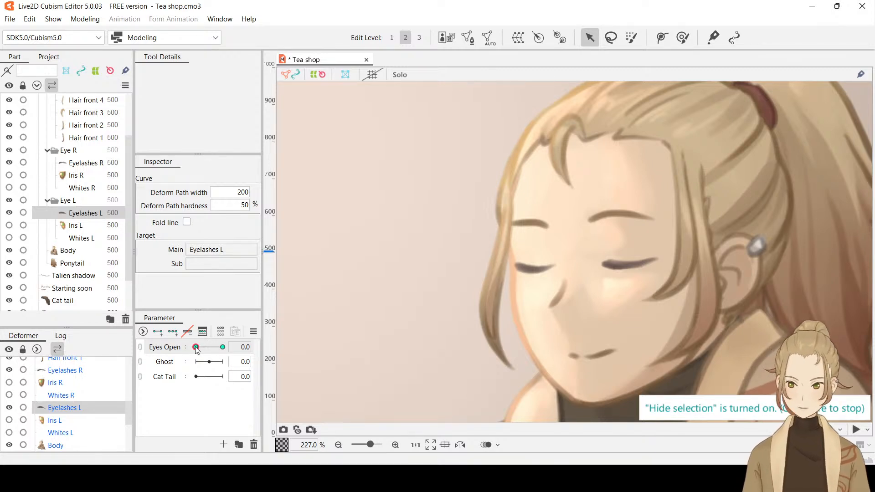
# Set Eyes Open to 1.0 and show Whites L, Iris L, Iris R and Whites R again
pyautogui.moveTo(197, 350); pyautogui.dragTo(223, 348)
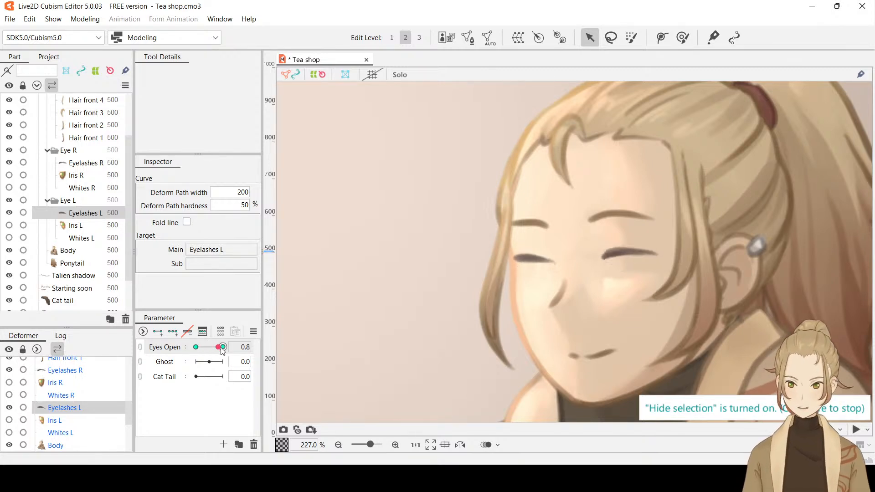
pyautogui.click(9, 238)
pyautogui.click(9, 225)
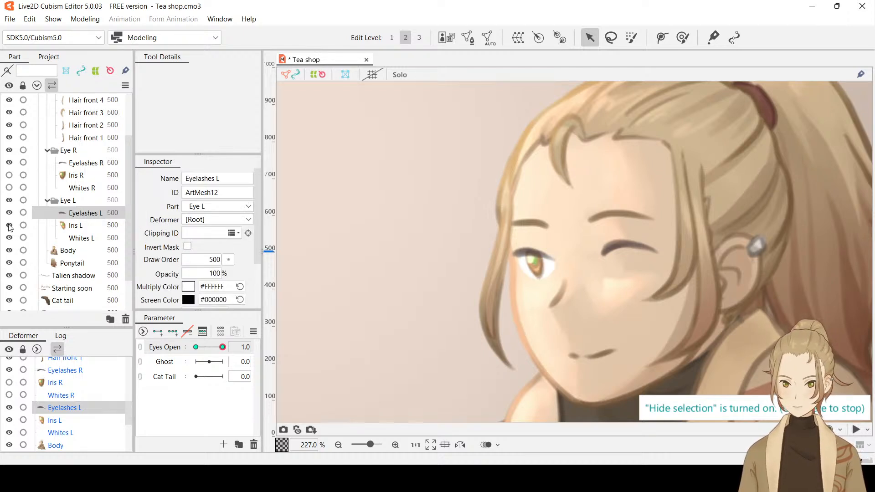
pyautogui.click(9, 175)
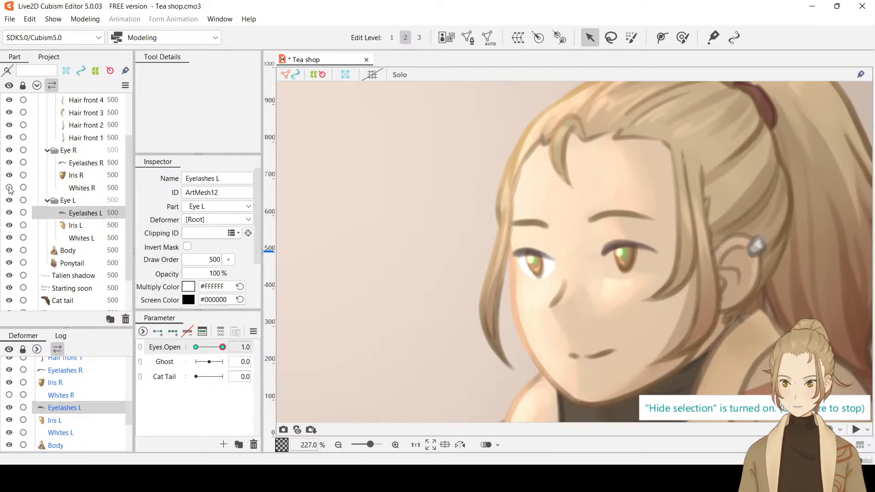
pyautogui.click(10, 187)
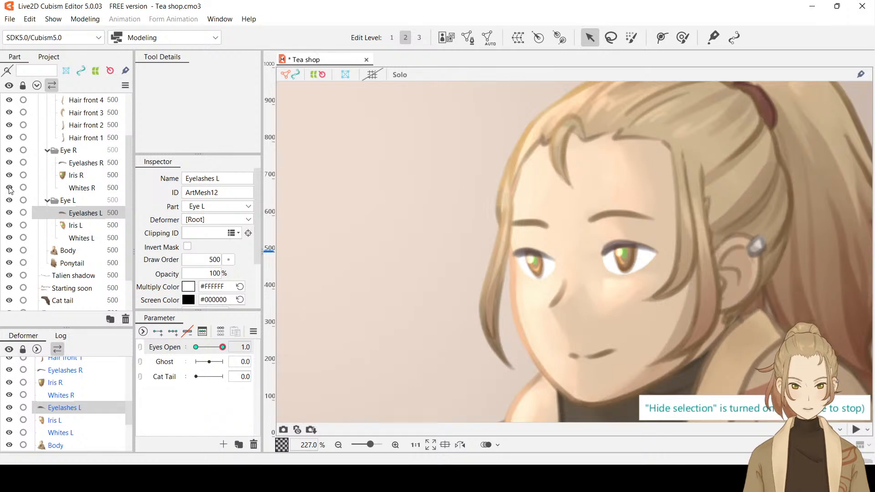
# Clip Iris R to Whites R by copying the ID ArtMesh11 of Whites R into the Clipping ID of Iris R
pyautogui.click(85, 190)
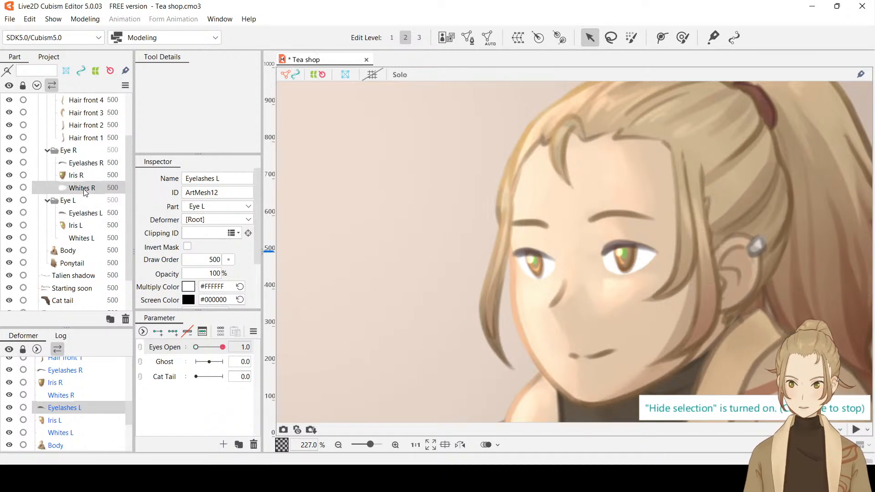
pyautogui.doubleClick(212, 194)
pyautogui.hotkey('ctrl', 'c')
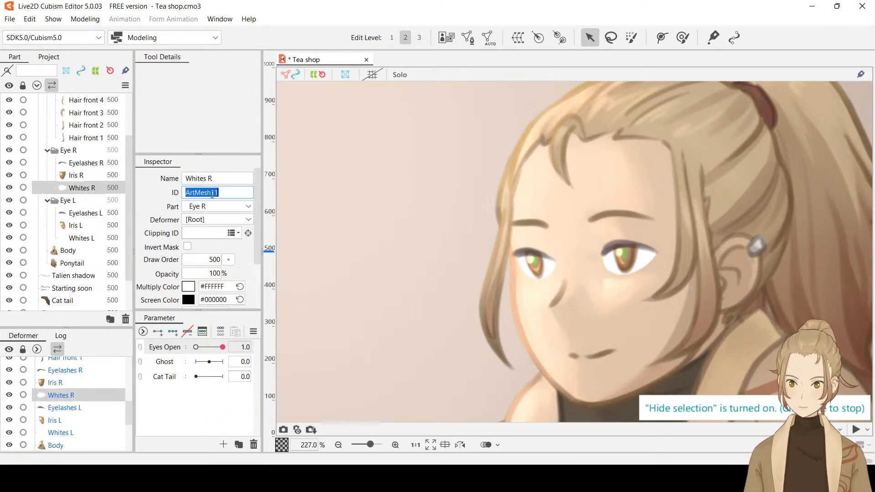
pyautogui.click(79, 178)
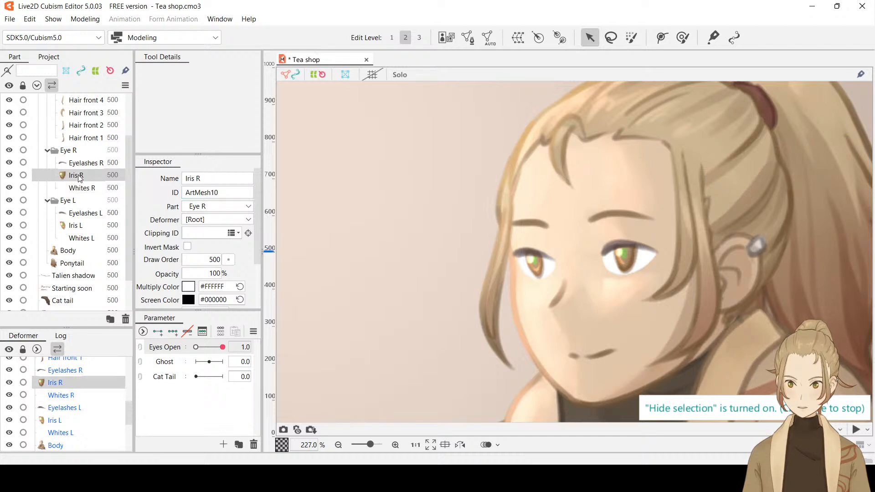
pyautogui.click(198, 235)
pyautogui.hotkey('ctrl', 'v')
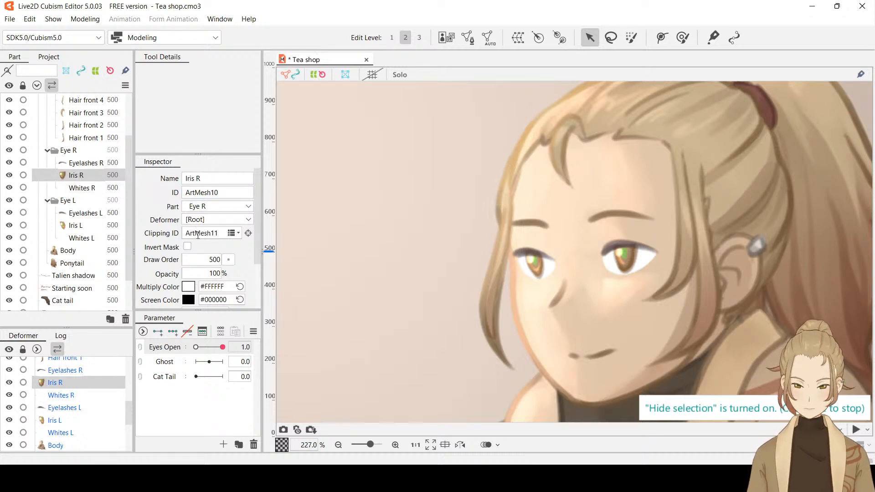
# Clip Iris L to Whites L by copying the ID ArtMesh14 of Whites L into the Clipping ID of Iris L
pyautogui.click(78, 239)
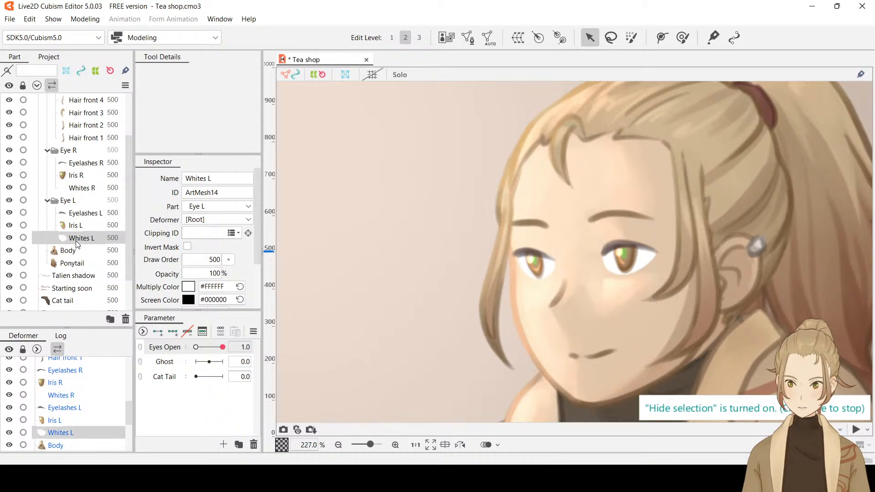
pyautogui.doubleClick(202, 192)
pyautogui.hotkey('ctrl', 'c')
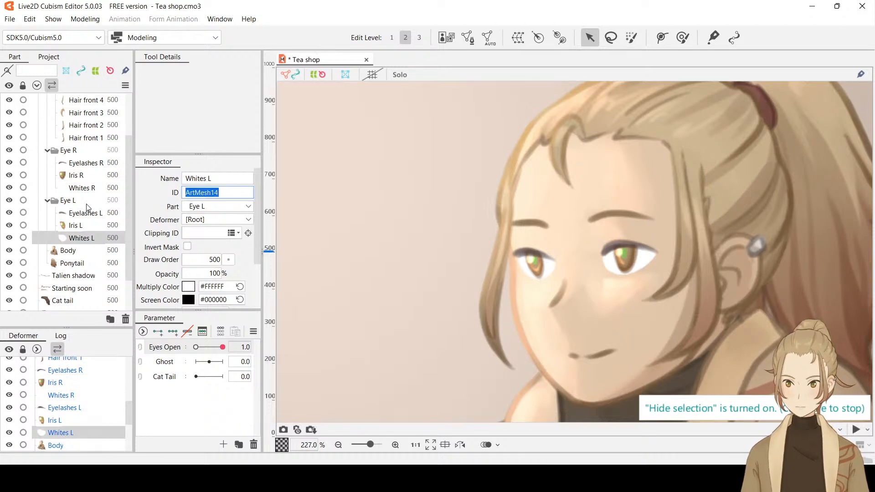
pyautogui.click(79, 227)
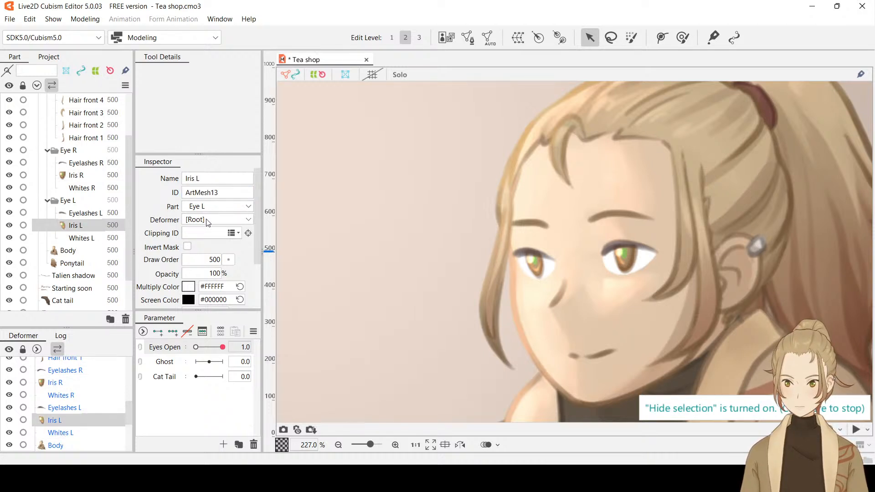
pyautogui.hotkey('ctrl', 'v')
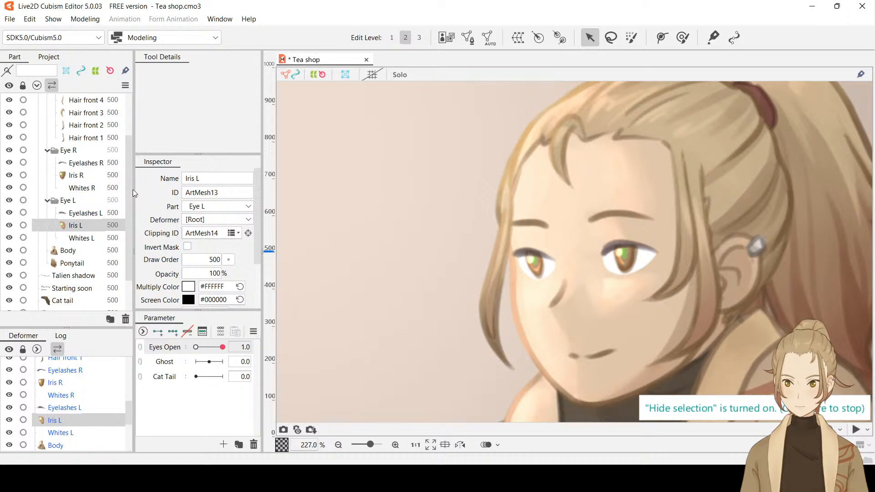
# Move Whites R slightly to test how it masks Iris R, and undo the move
pyautogui.click(93, 190)
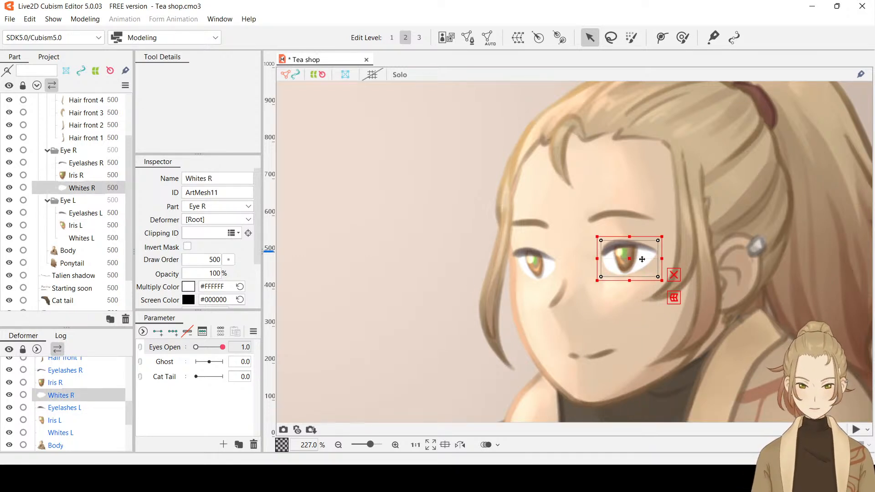
pyautogui.moveTo(642, 258)
pyautogui.mouseDown()
pyautogui.moveTo(629, 252)
pyautogui.moveTo(626, 279)
pyautogui.moveTo(614, 264)
pyautogui.moveTo(668, 259)
pyautogui.moveTo(660, 272)
pyautogui.moveTo(634, 272)
pyautogui.moveTo(630, 261)
pyautogui.moveTo(663, 258)
pyautogui.moveTo(637, 269)
pyautogui.moveTo(641, 241)
pyautogui.moveTo(640, 301)
pyautogui.moveTo(638, 228)
pyautogui.moveTo(638, 266)
pyautogui.mouseUp()
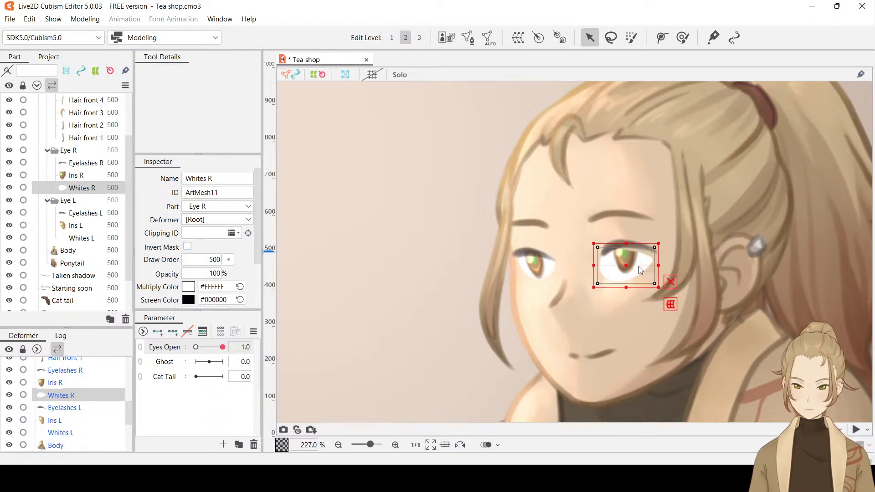
pyautogui.hotkey('ctrl', 'z')
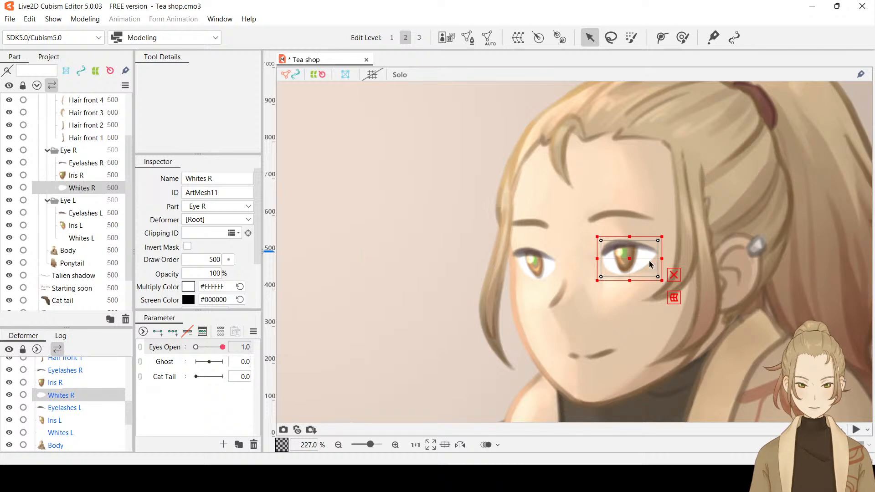
# Save the Tea shop model and deselect Whites R
pyautogui.scroll(2, 649, 261)
pyautogui.scroll(2, 645, 256)
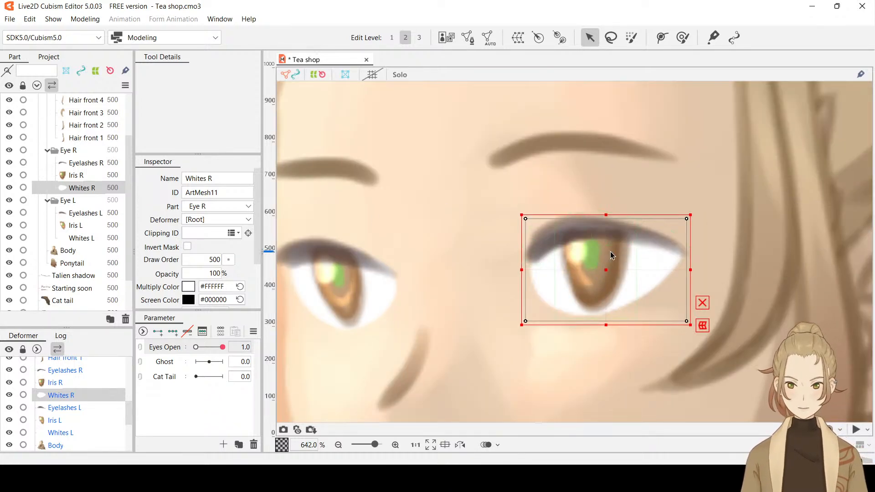
pyautogui.hotkey('ctrl', 's')
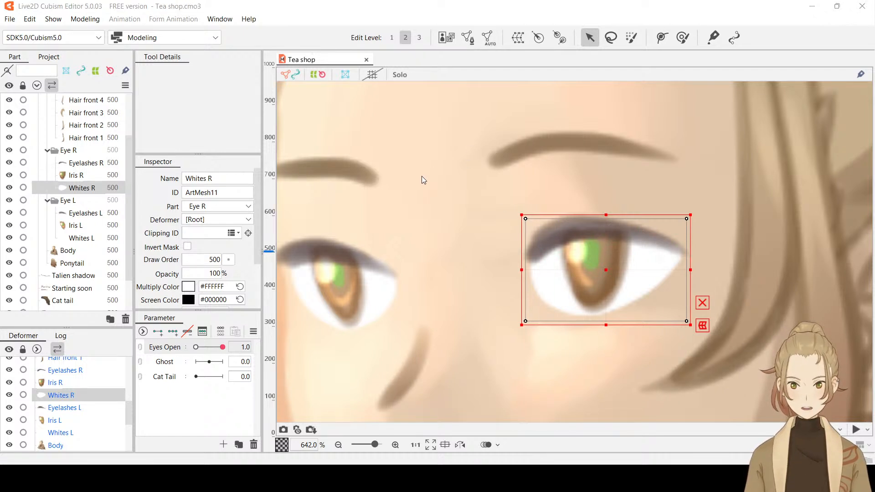
pyautogui.click(401, 209)
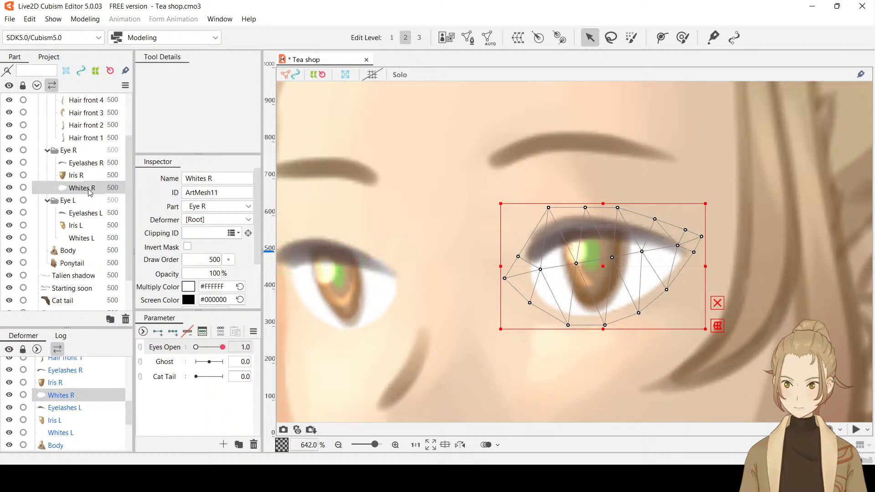
# Add two keys on the Eyes Open parameter for Whites R and set Eyes Open to 0.0
pyautogui.click(160, 334)
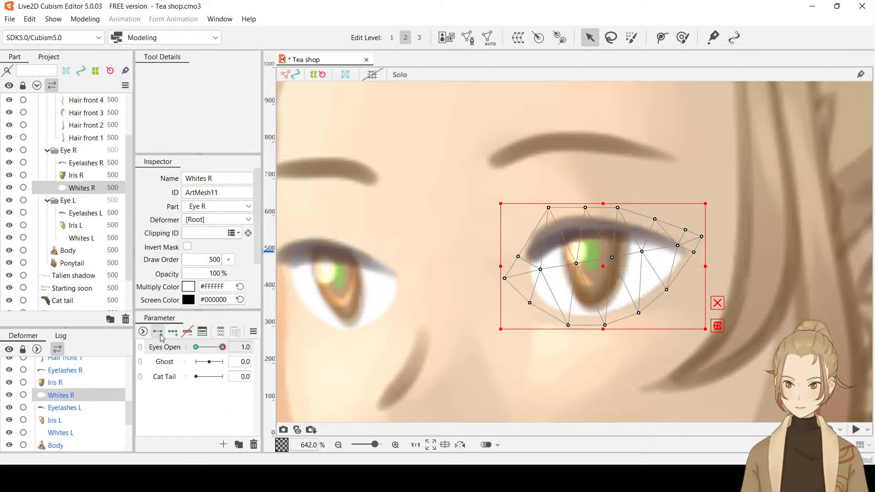
pyautogui.moveTo(222, 348); pyautogui.dragTo(175, 360)
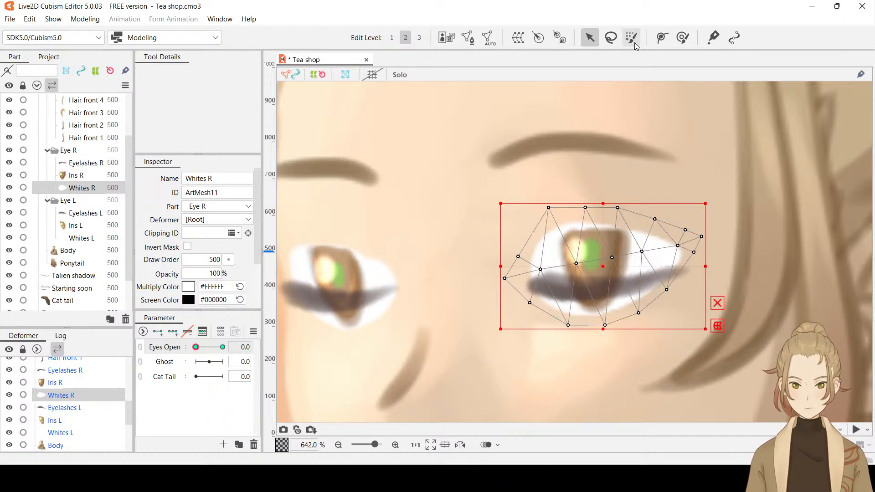
pyautogui.click(664, 41)
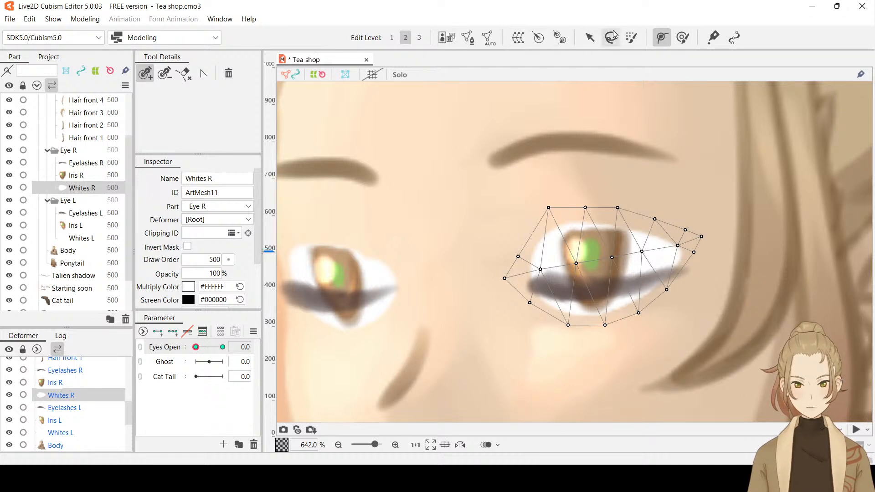
pyautogui.click(633, 39)
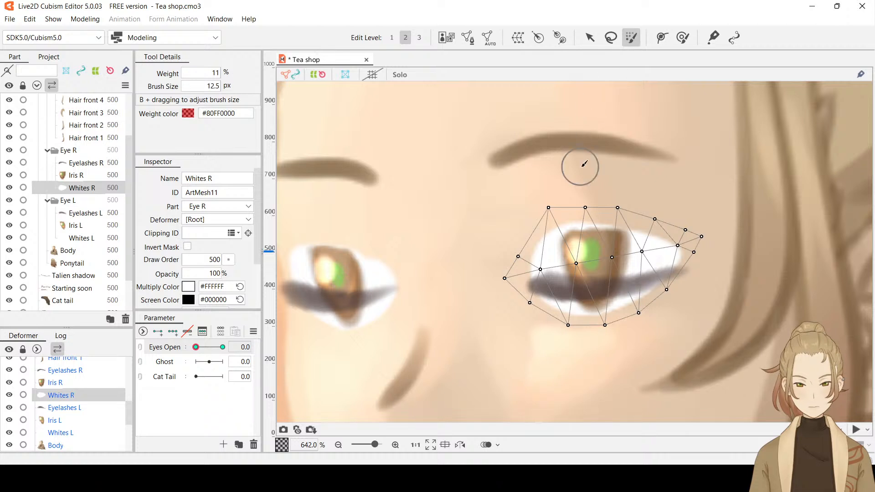
pyautogui.click(589, 38)
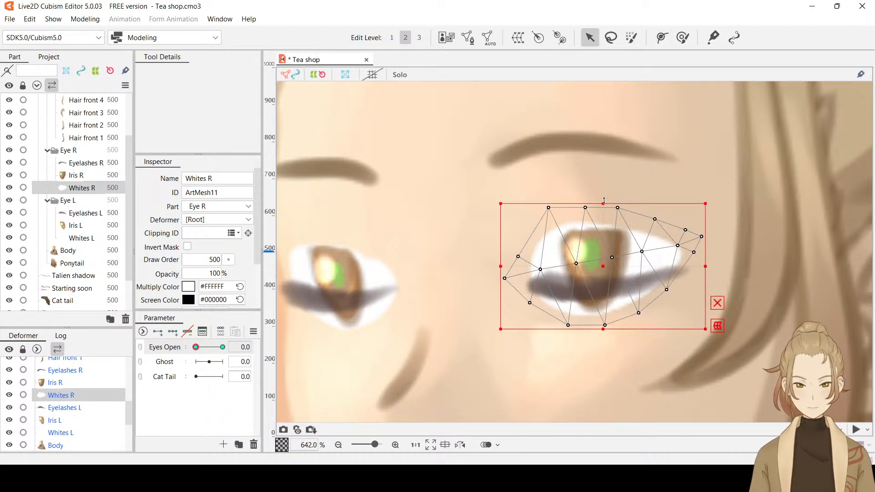
# Squash Whites R vertically from above and below into a thin strip behind the closed Eyelashes R
pyautogui.moveTo(604, 201); pyautogui.dragTo(604, 255)
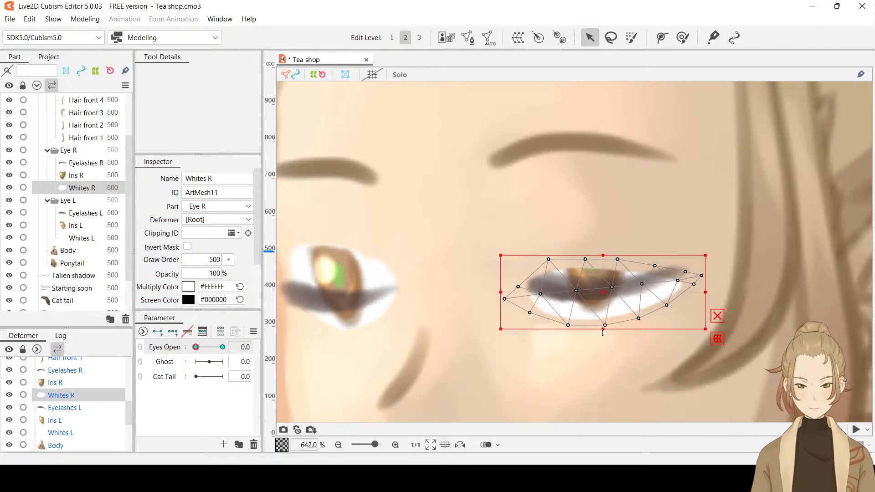
pyautogui.moveTo(603, 333); pyautogui.dragTo(604, 301)
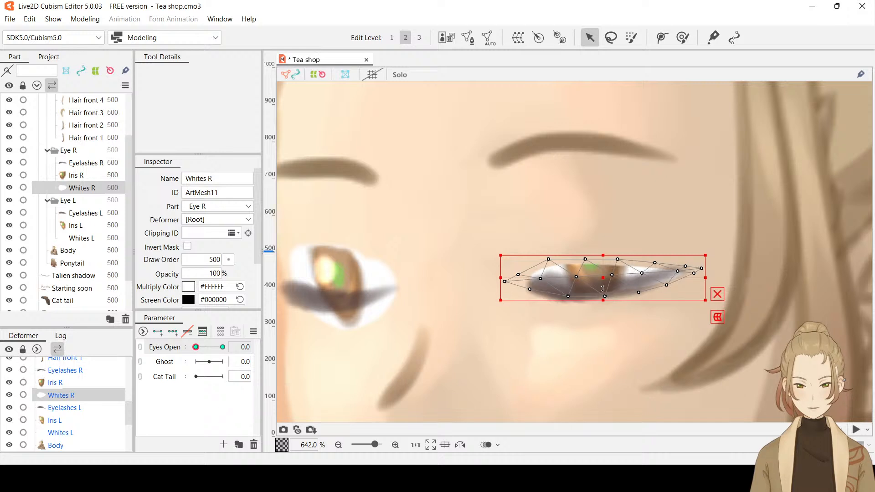
pyautogui.moveTo(604, 254); pyautogui.dragTo(604, 279)
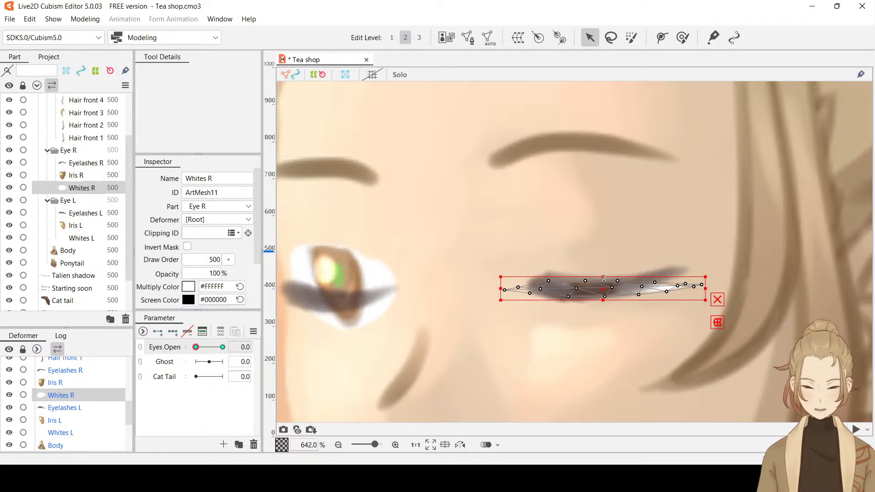
# Preview the flattened Whites R at Eyes Open 0.0 with the selection hidden, and toggle Eyelashes R off and on to check its coverage
pyautogui.scroll(-2, 549, 227)
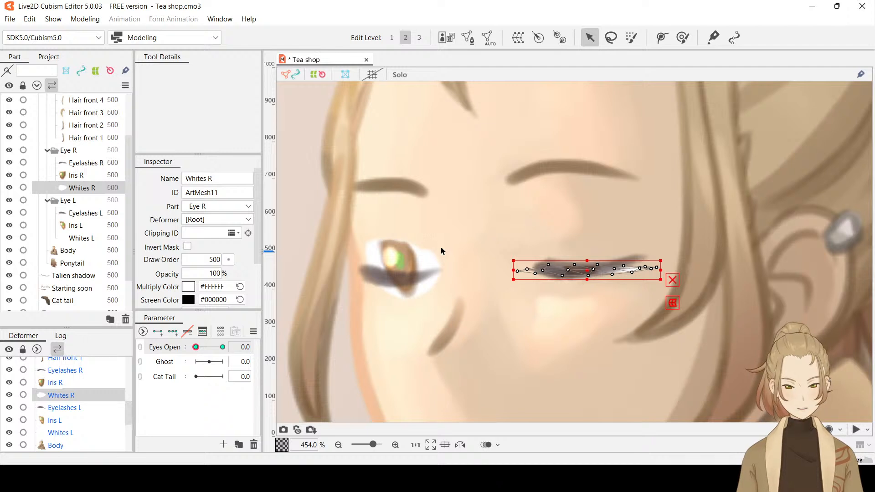
pyautogui.hotkey('ctrl', 'h')
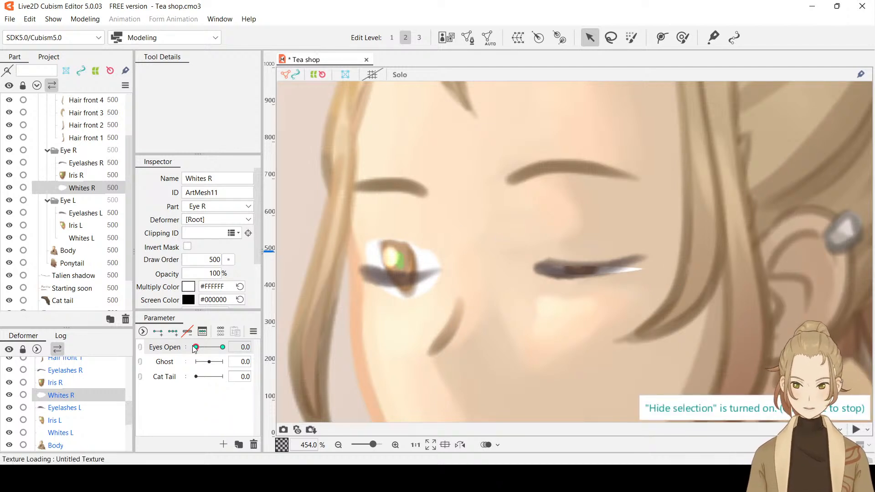
pyautogui.moveTo(196, 348); pyautogui.dragTo(153, 364)
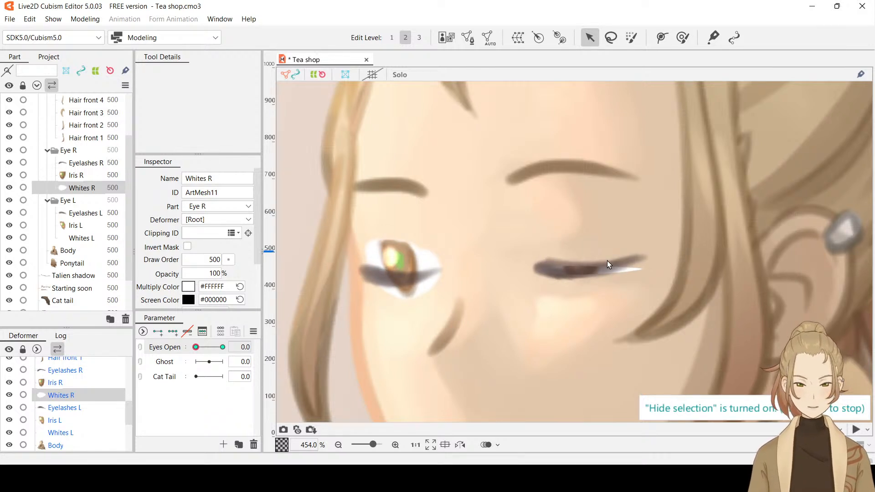
pyautogui.scroll(2, 607, 261)
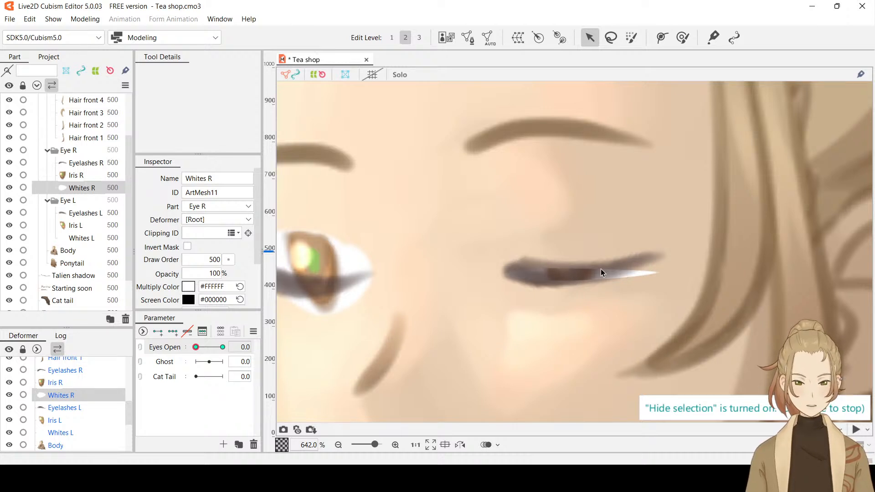
pyautogui.click(10, 163)
pyautogui.click(9, 163)
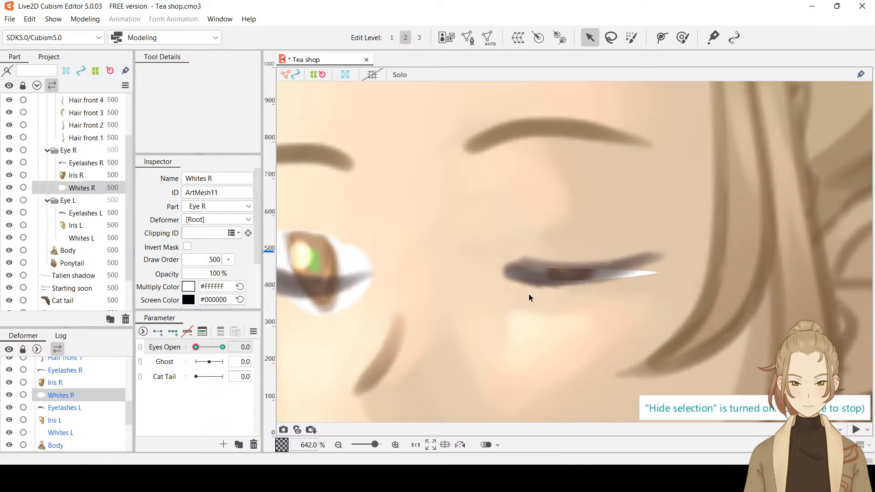
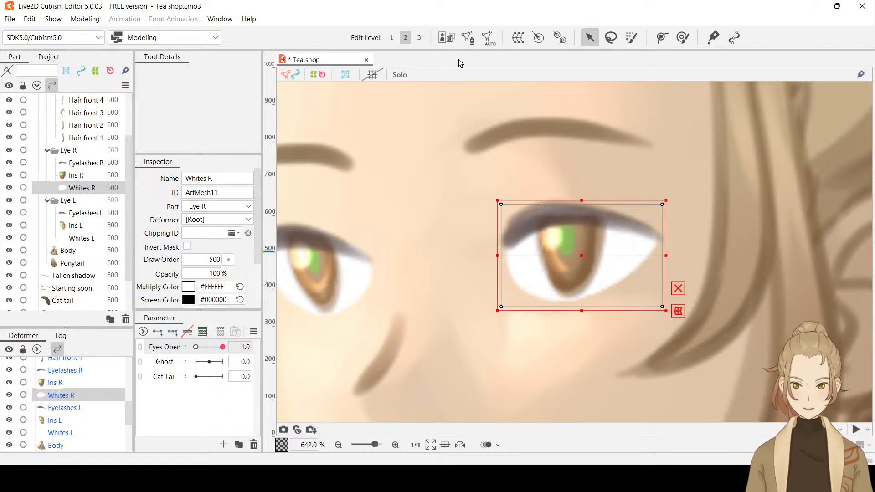
# Edit the mesh of Whites R and erase all of its existing rectangular mesh vertices
pyautogui.click(468, 40)
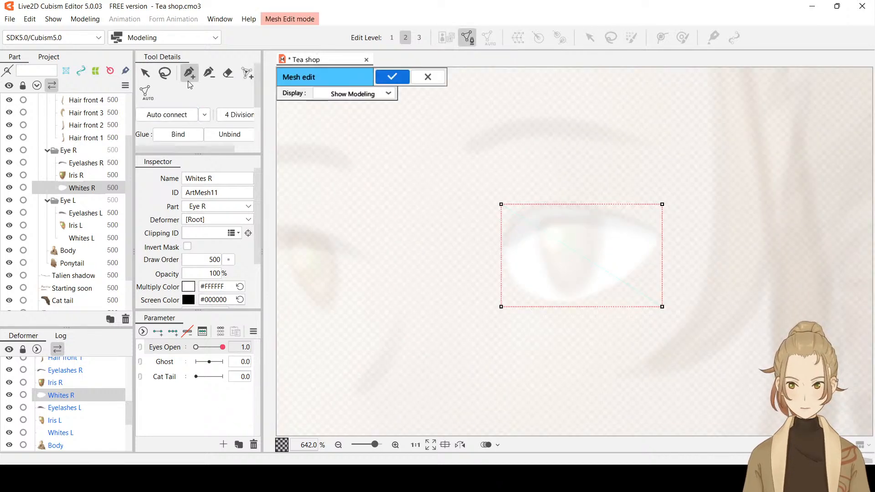
pyautogui.click(223, 77)
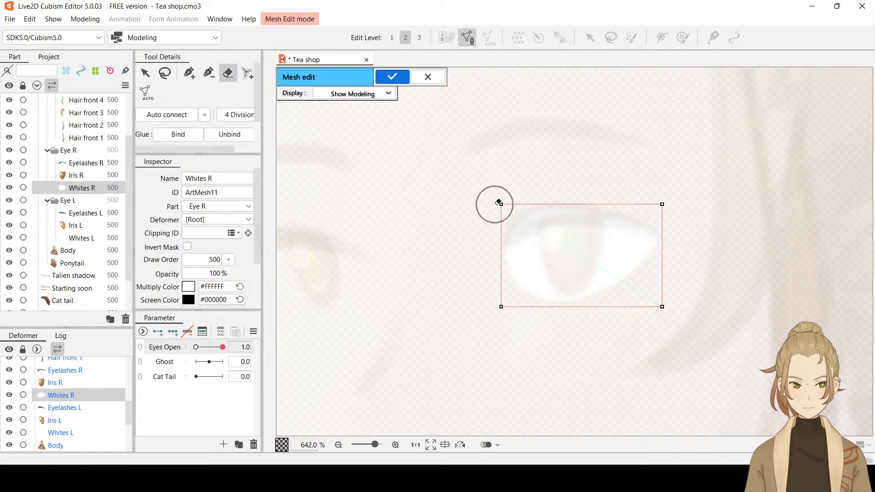
pyautogui.moveTo(495, 204)
pyautogui.mouseDown()
pyautogui.moveTo(493, 298)
pyautogui.moveTo(585, 313)
pyautogui.moveTo(655, 302)
pyautogui.moveTo(651, 211)
pyautogui.mouseUp()
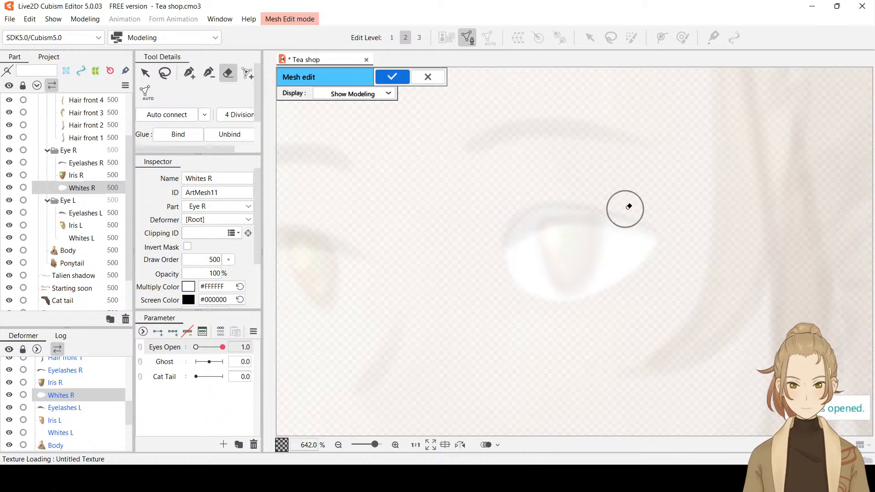
# Trace a closed outer ring of closely spaced mesh vertices just outside the edge of Whites R
pyautogui.click(196, 78)
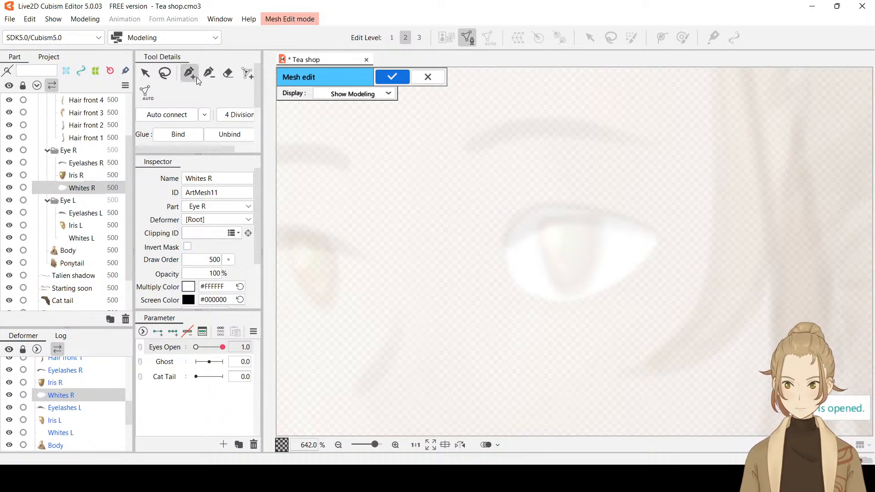
pyautogui.click(501, 256)
pyautogui.click(500, 239)
pyautogui.click(508, 226)
pyautogui.click(522, 214)
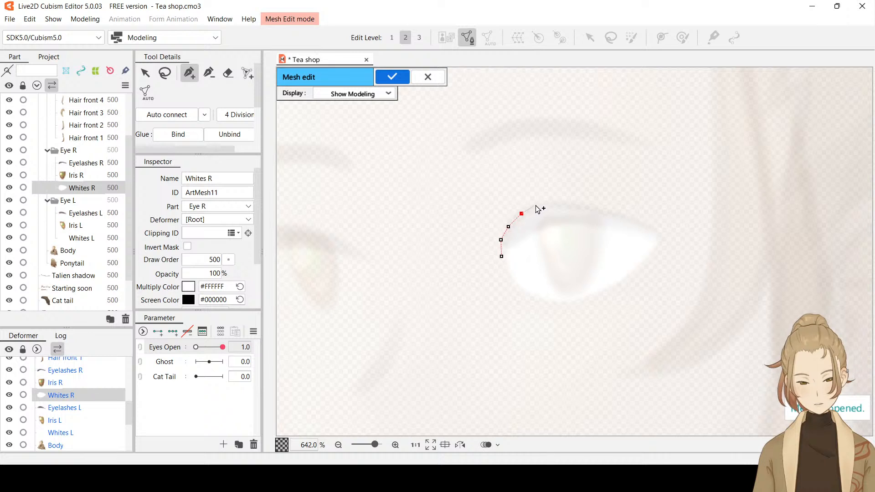
pyautogui.click(539, 206)
pyautogui.click(551, 204)
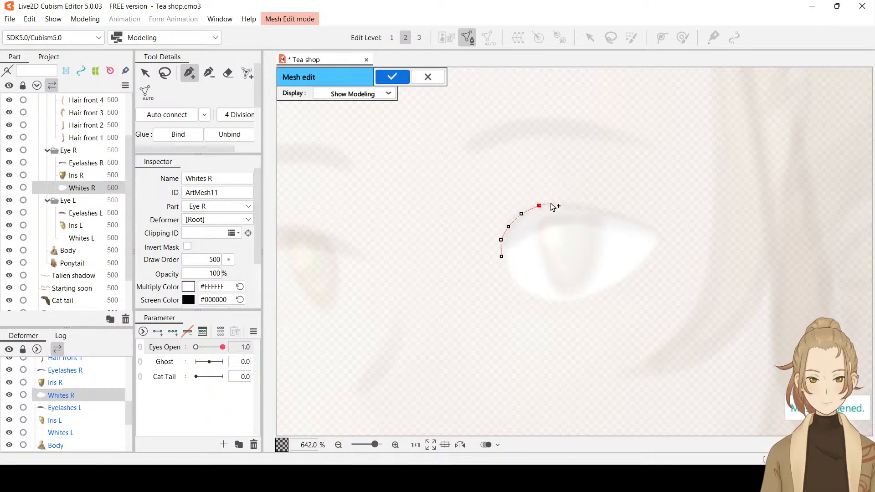
pyautogui.click(567, 201)
pyautogui.click(582, 203)
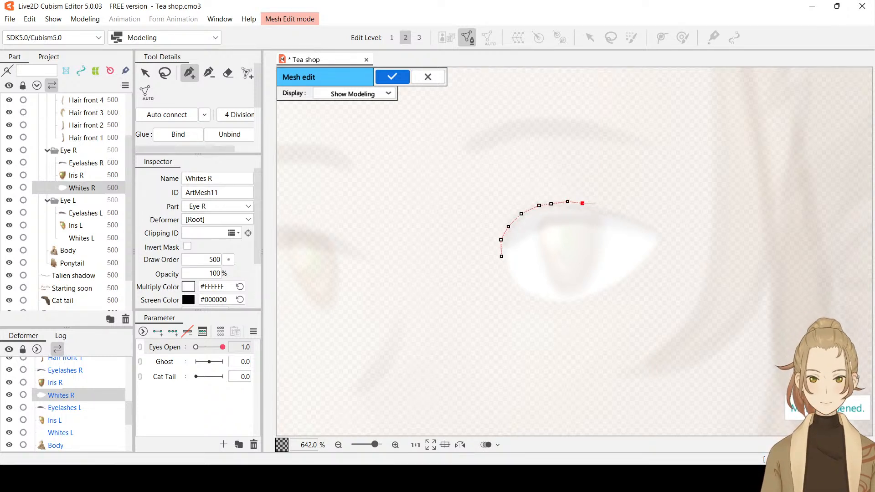
pyautogui.click(594, 206)
pyautogui.click(608, 210)
pyautogui.click(620, 212)
pyautogui.click(632, 217)
pyautogui.click(642, 222)
pyautogui.click(652, 226)
pyautogui.click(658, 231)
pyautogui.click(661, 238)
pyautogui.click(660, 249)
pyautogui.click(655, 257)
pyautogui.click(647, 263)
pyautogui.click(638, 273)
pyautogui.click(630, 281)
pyautogui.click(622, 288)
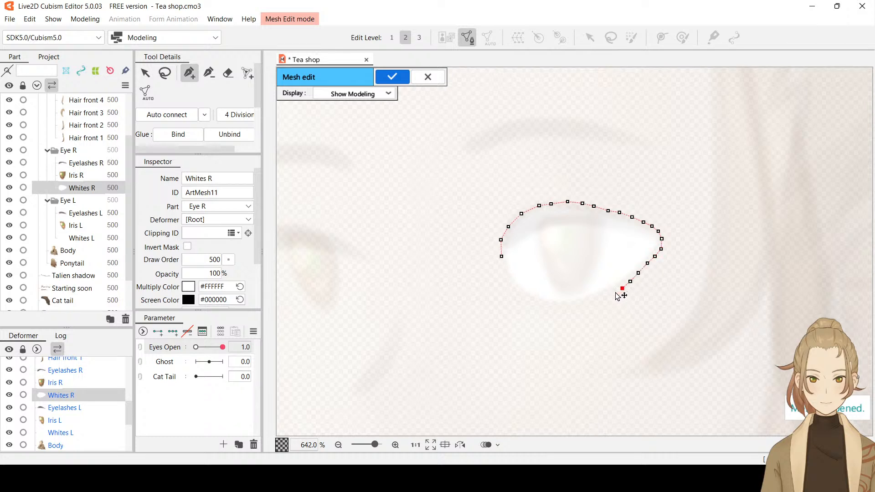
pyautogui.click(607, 299)
pyautogui.click(596, 304)
pyautogui.click(582, 308)
pyautogui.click(568, 308)
pyautogui.click(555, 309)
pyautogui.click(535, 305)
pyautogui.click(522, 298)
pyautogui.click(512, 290)
pyautogui.click(505, 279)
pyautogui.click(501, 268)
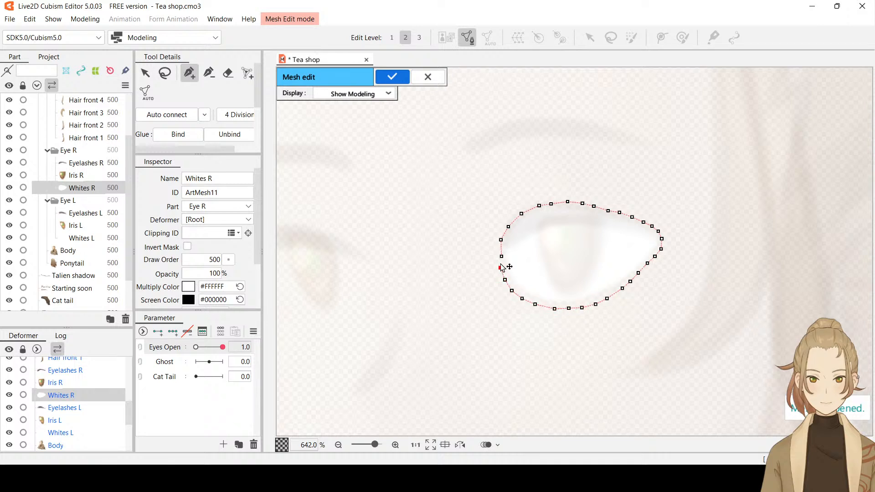
pyautogui.click(501, 256)
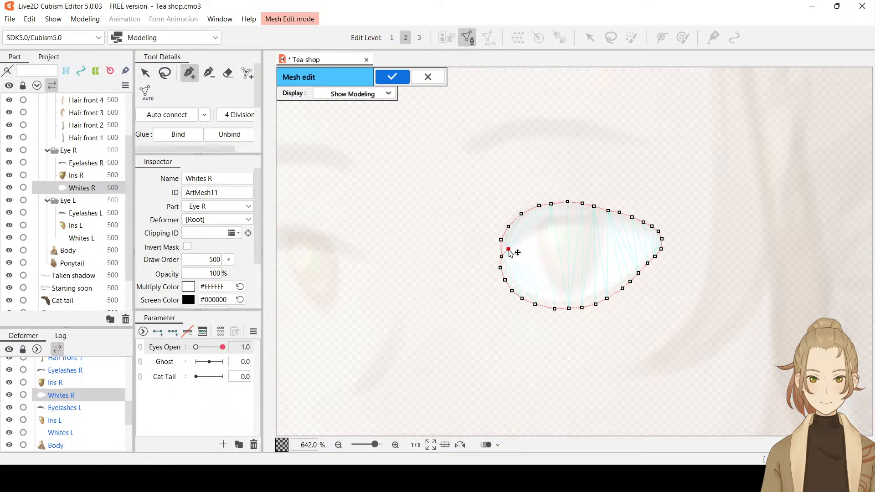
# Add a second ring of mesh vertices just inside the outer ring, following the inner edge of the eye white
pyautogui.click(510, 238)
pyautogui.click(521, 230)
pyautogui.click(532, 222)
pyautogui.click(544, 217)
pyautogui.click(555, 217)
pyautogui.click(570, 215)
pyautogui.click(580, 215)
pyautogui.click(591, 217)
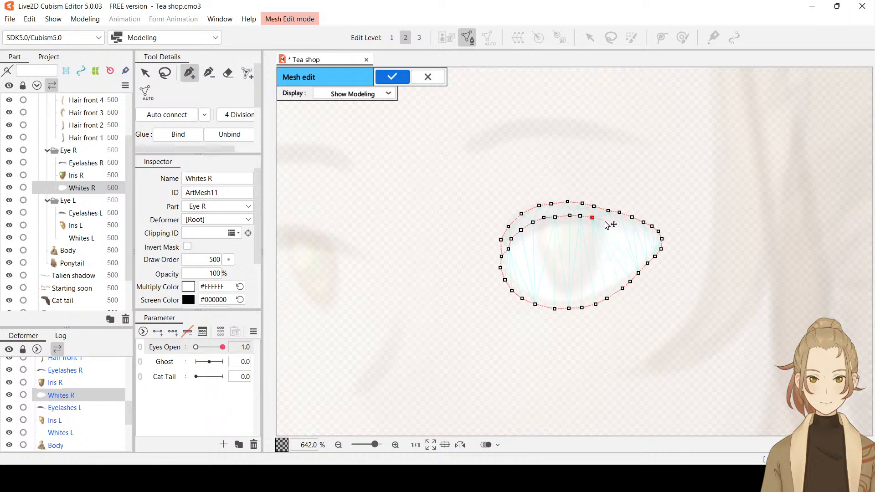
pyautogui.click(603, 221)
pyautogui.click(615, 223)
pyautogui.click(625, 226)
pyautogui.click(635, 229)
pyautogui.click(646, 235)
pyautogui.click(653, 242)
pyautogui.click(647, 251)
pyautogui.click(639, 258)
pyautogui.click(631, 264)
pyautogui.click(624, 272)
pyautogui.click(614, 278)
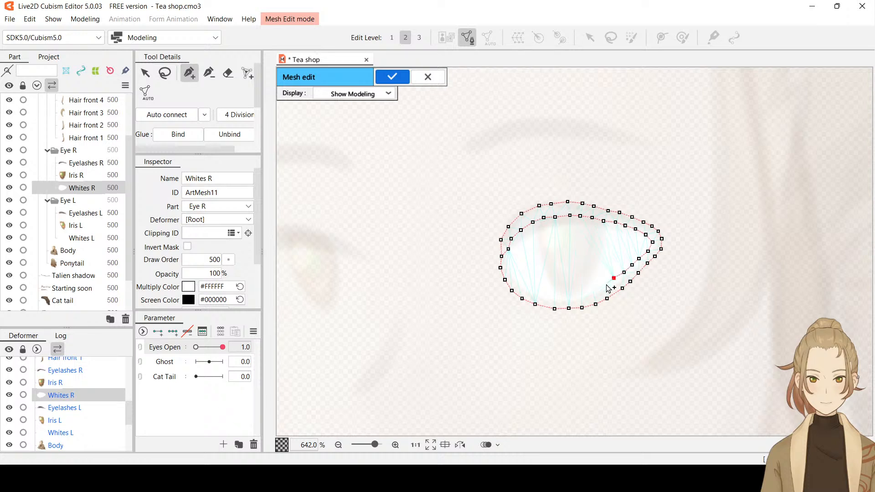
pyautogui.click(605, 285)
pyautogui.click(595, 287)
pyautogui.click(581, 291)
pyautogui.click(570, 293)
pyautogui.click(554, 293)
pyautogui.click(540, 290)
pyautogui.click(530, 286)
pyautogui.click(520, 281)
pyautogui.click(512, 272)
pyautogui.click(509, 262)
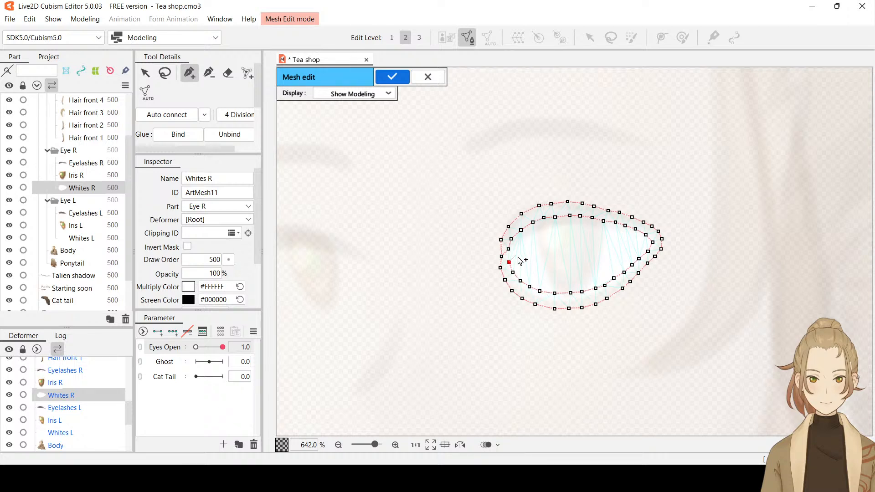
# Add a third, smaller ring of mesh vertices within the two rings of Whites R
pyautogui.click(515, 255)
pyautogui.click(528, 242)
pyautogui.click(544, 236)
pyautogui.click(559, 234)
pyautogui.click(577, 232)
pyautogui.click(593, 233)
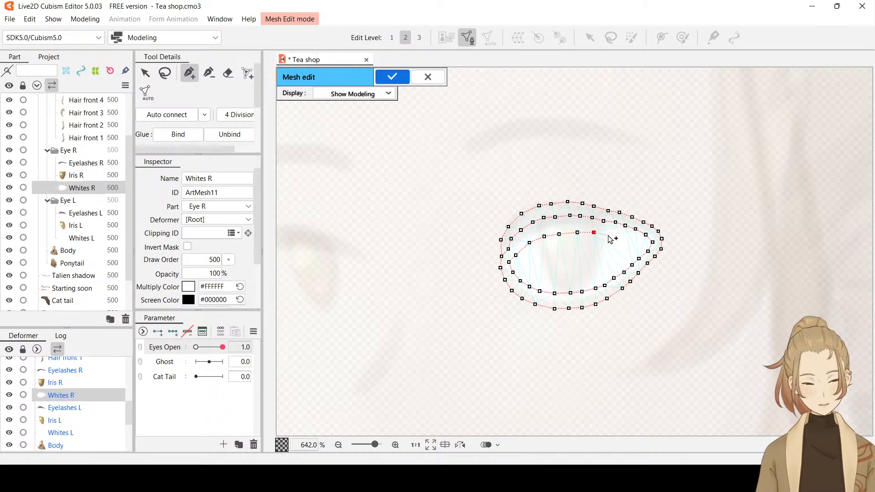
pyautogui.click(608, 235)
pyautogui.click(624, 237)
pyautogui.click(636, 242)
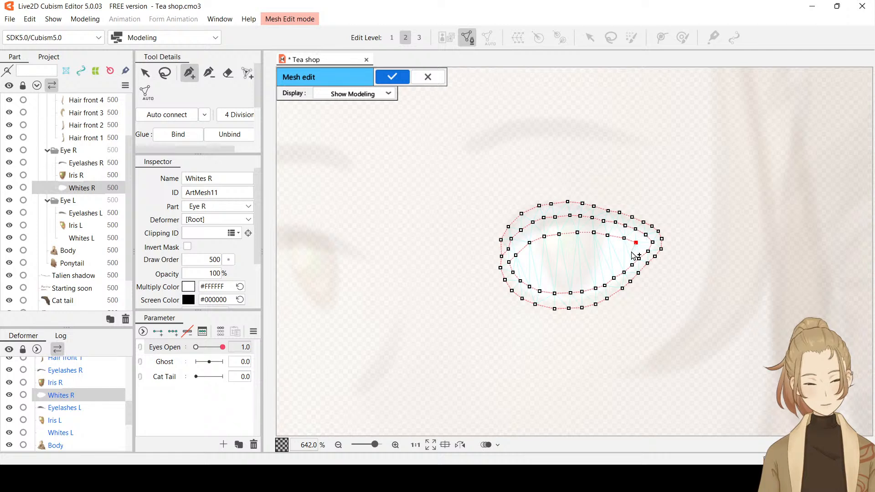
pyautogui.click(627, 254)
pyautogui.click(616, 261)
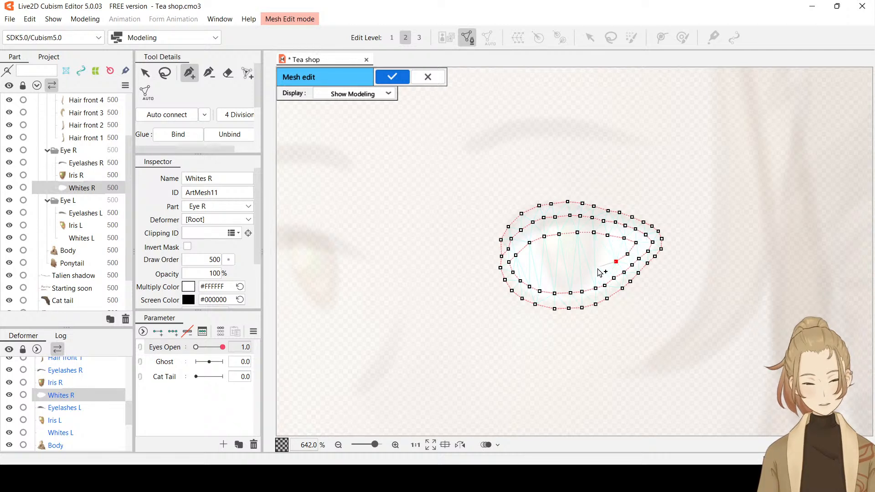
pyautogui.click(597, 269)
pyautogui.click(583, 274)
pyautogui.click(567, 276)
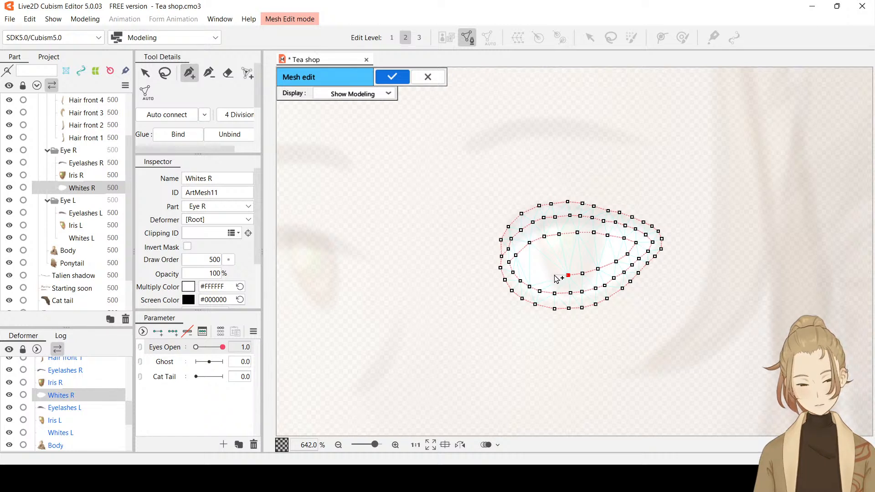
pyautogui.click(553, 275)
pyautogui.click(540, 272)
pyautogui.click(526, 264)
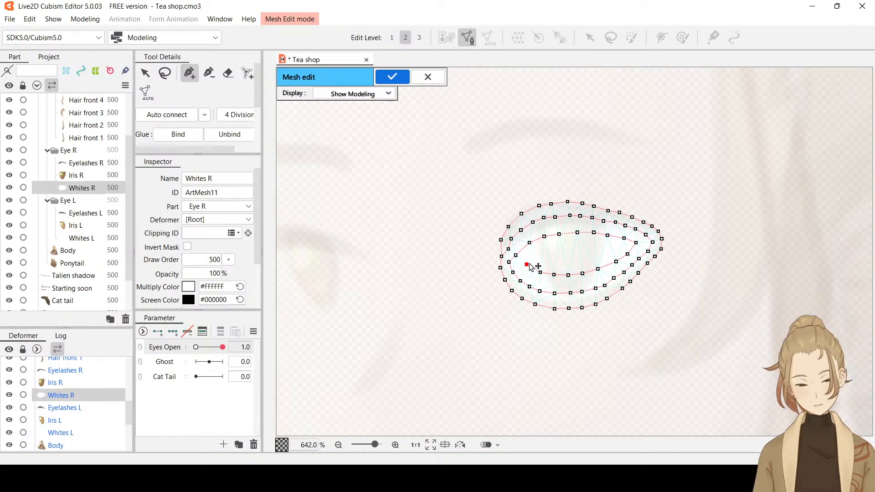
# Add a row of vertices through the middle of the Whites R mesh, auto-connect all vertices and apply the mesh
pyautogui.click(537, 259)
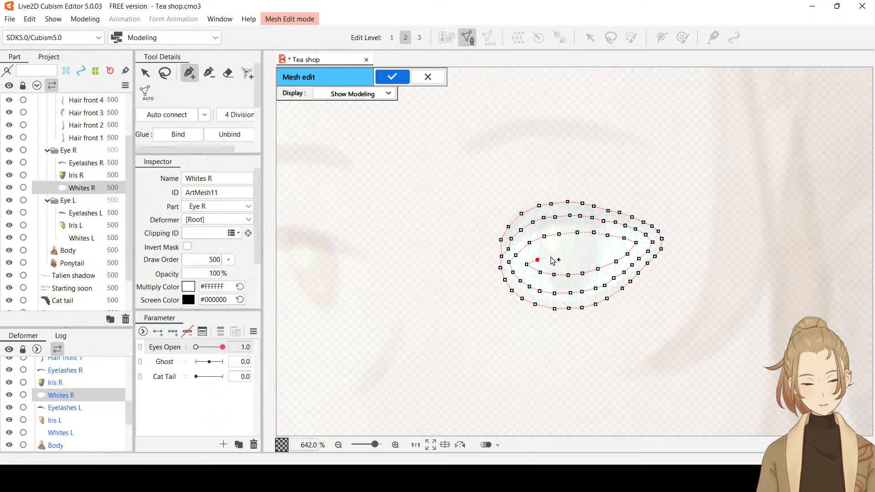
pyautogui.click(553, 256)
pyautogui.click(569, 256)
pyautogui.click(582, 253)
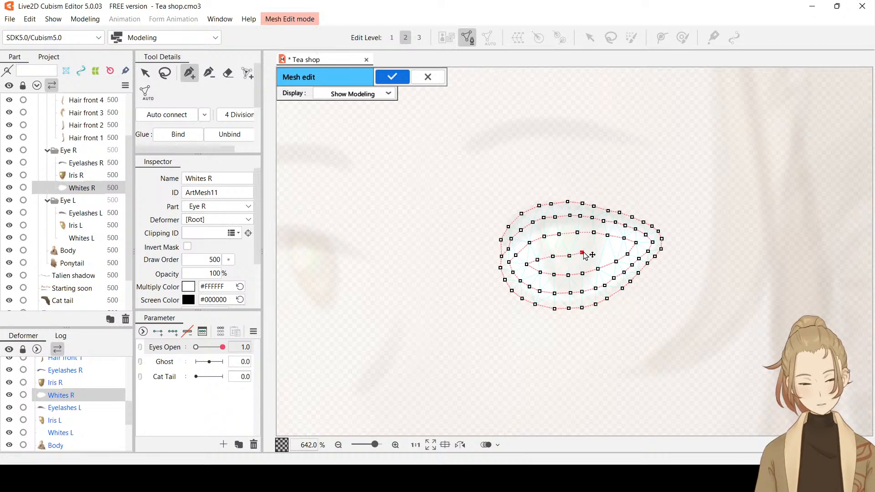
pyautogui.click(596, 251)
pyautogui.click(613, 248)
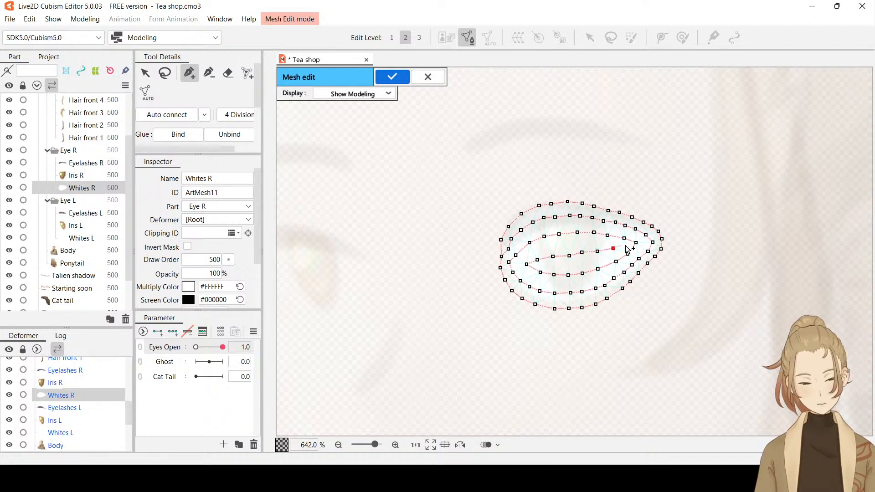
pyautogui.click(624, 246)
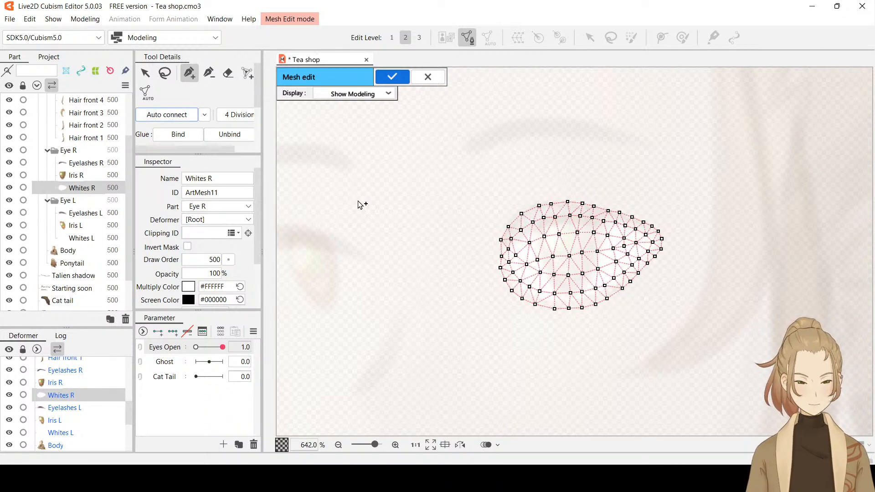
pyautogui.click(392, 77)
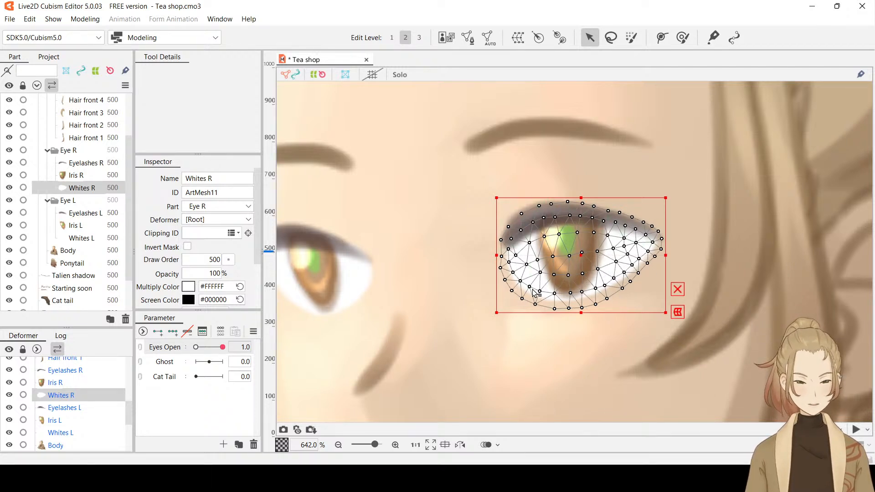
# Erase the third ring and middle row from the Whites R mesh, auto-connect the remaining two rings and apply the mesh
pyautogui.click(468, 38)
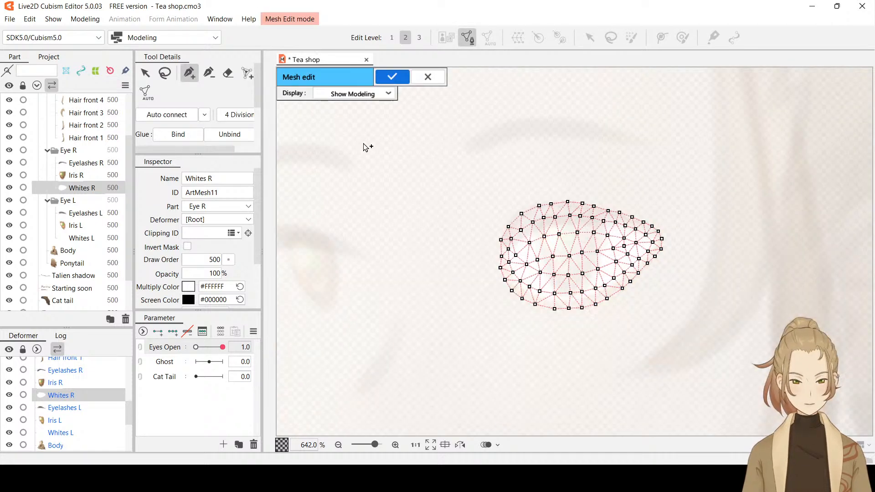
pyautogui.click(226, 73)
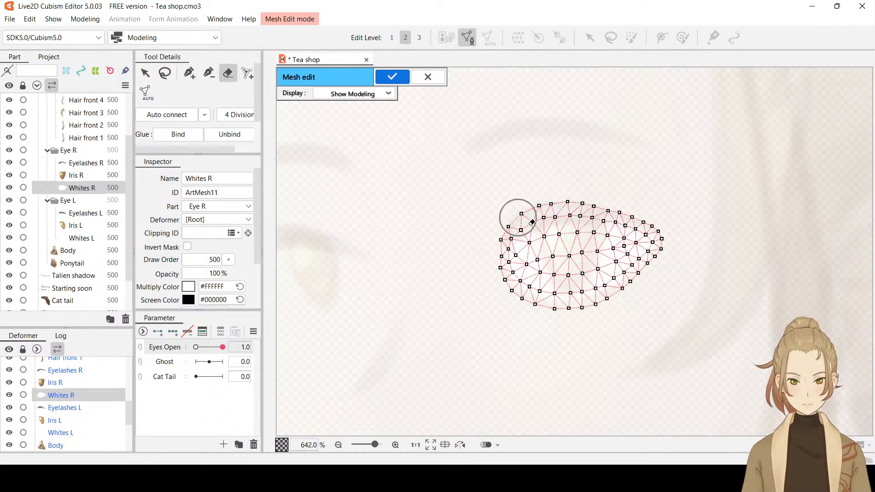
pyautogui.click(533, 256)
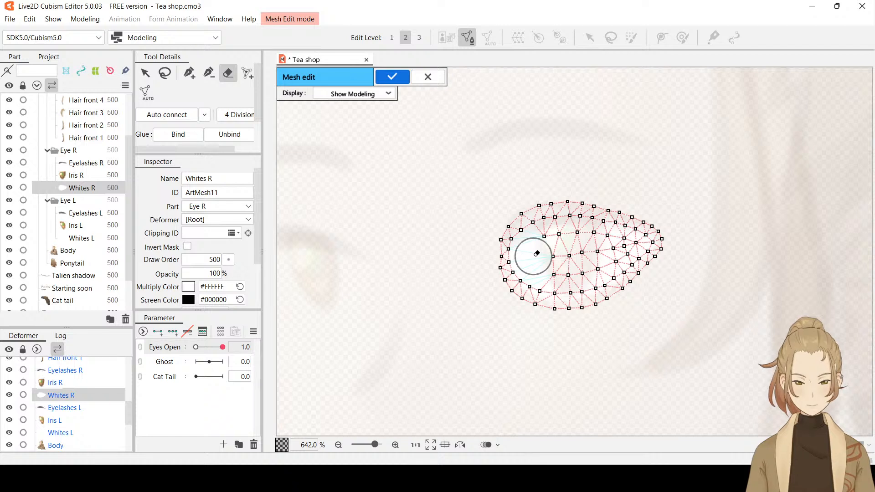
pyautogui.moveTo(537, 254)
pyautogui.mouseDown()
pyautogui.moveTo(552, 240)
pyautogui.moveTo(617, 244)
pyautogui.moveTo(557, 263)
pyautogui.mouseUp()
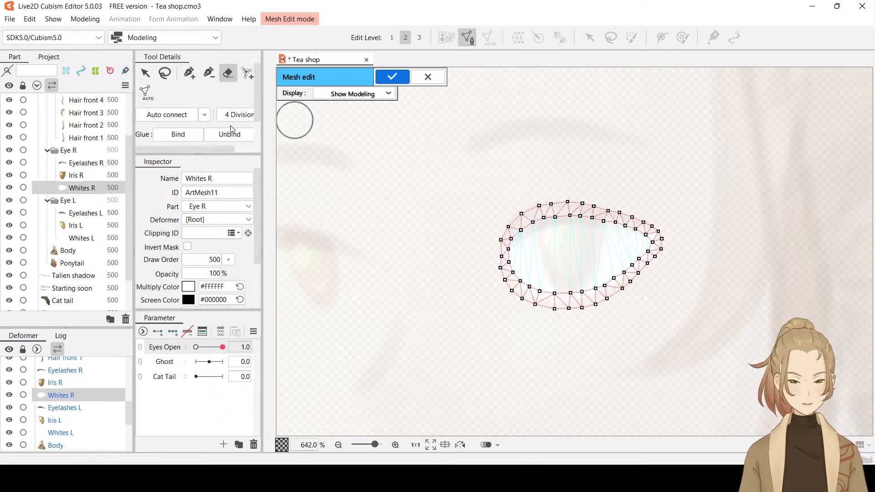
pyautogui.click(165, 117)
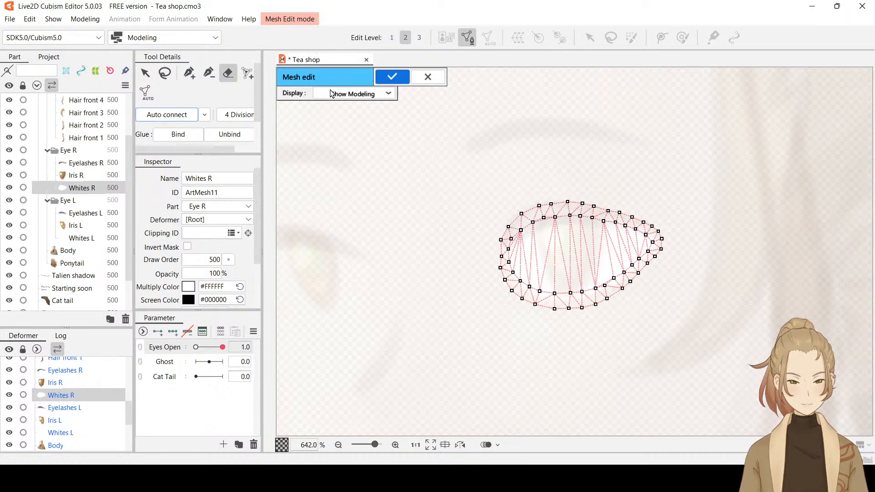
pyautogui.click(392, 77)
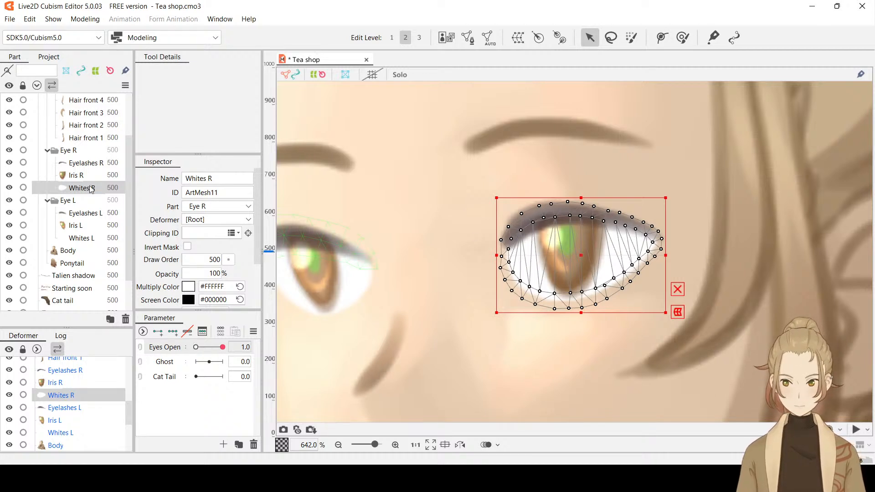
# Add two keys on the Eyes Open parameter for the remeshed Whites R and set Eyes Open to 0.0
pyautogui.click(69, 152)
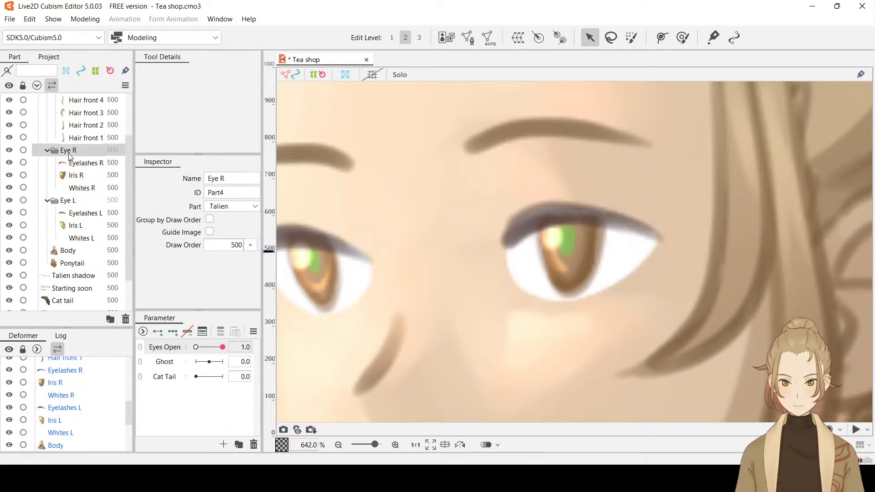
pyautogui.click(78, 189)
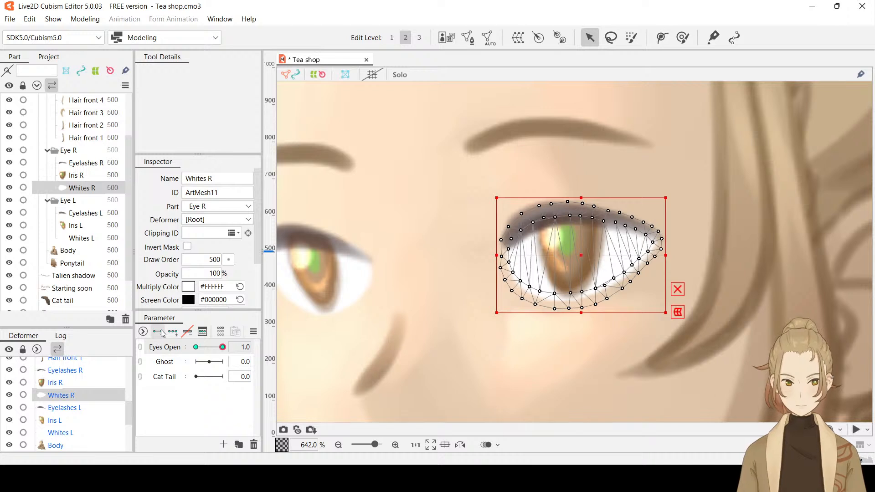
pyautogui.moveTo(223, 351); pyautogui.dragTo(194, 356)
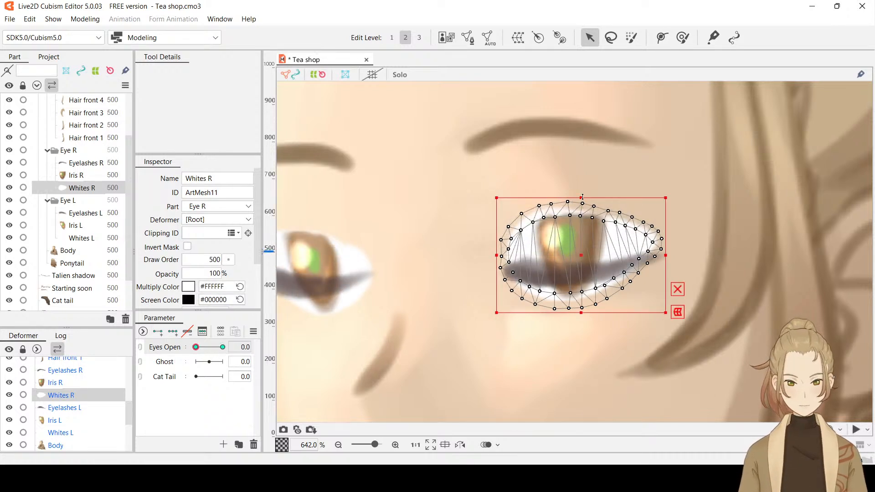
# Squash Whites R vertically into a thin strip behind the closed Eyelashes R, and return Eyes Open to 1.0
pyautogui.moveTo(582, 197); pyautogui.dragTo(573, 257)
pyautogui.moveTo(581, 314); pyautogui.dragTo(583, 288)
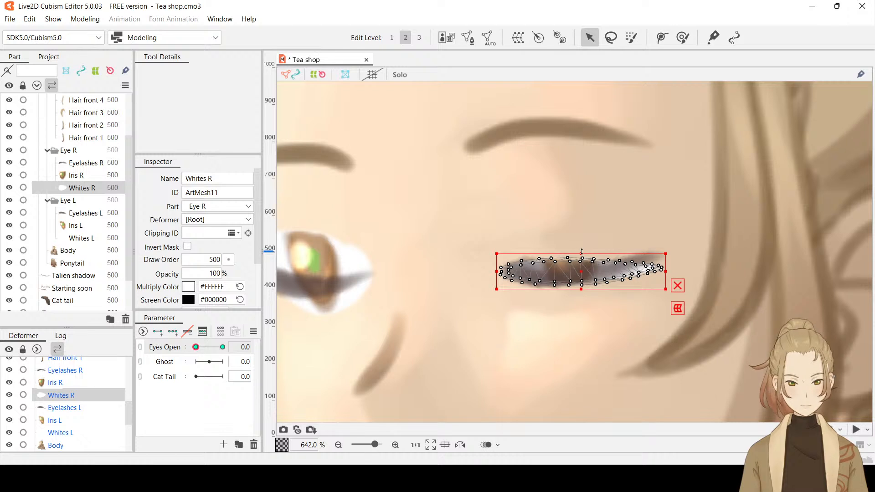
pyautogui.moveTo(581, 253); pyautogui.dragTo(581, 283)
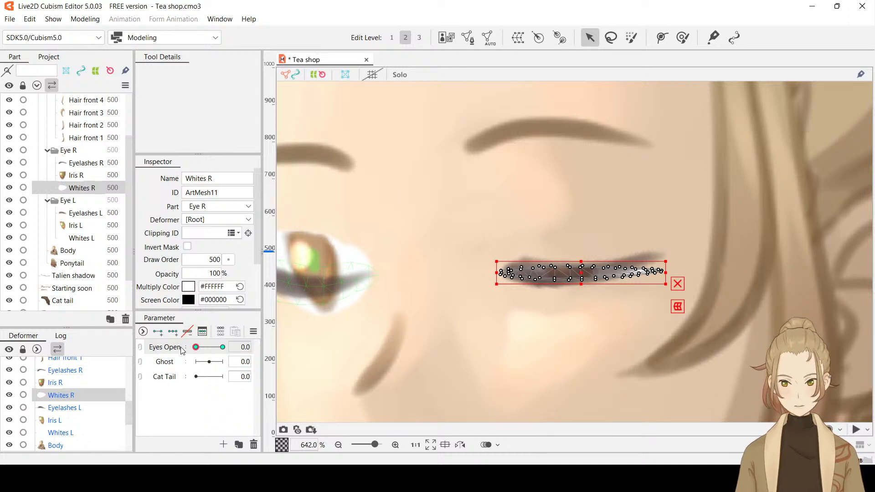
pyautogui.moveTo(196, 347); pyautogui.dragTo(232, 349)
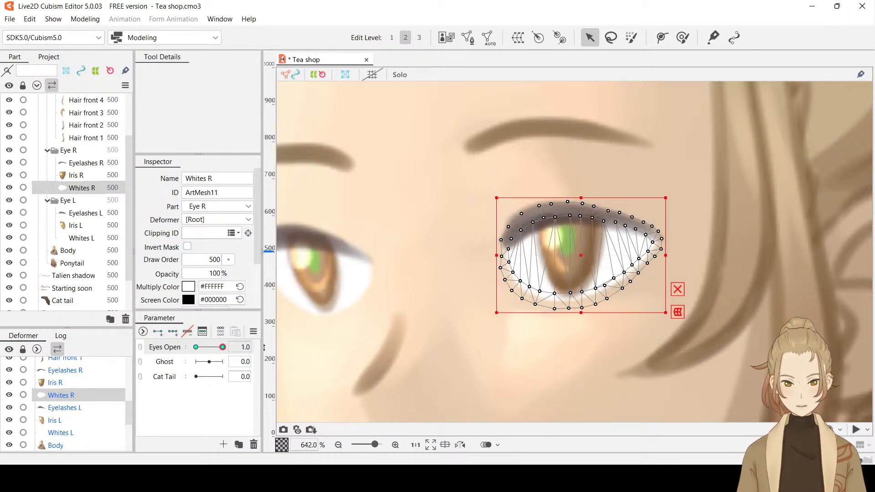
# Lay a three-point deform path across Whites R from the inner corner through the middle of the iris to the outer corner
pyautogui.click(661, 37)
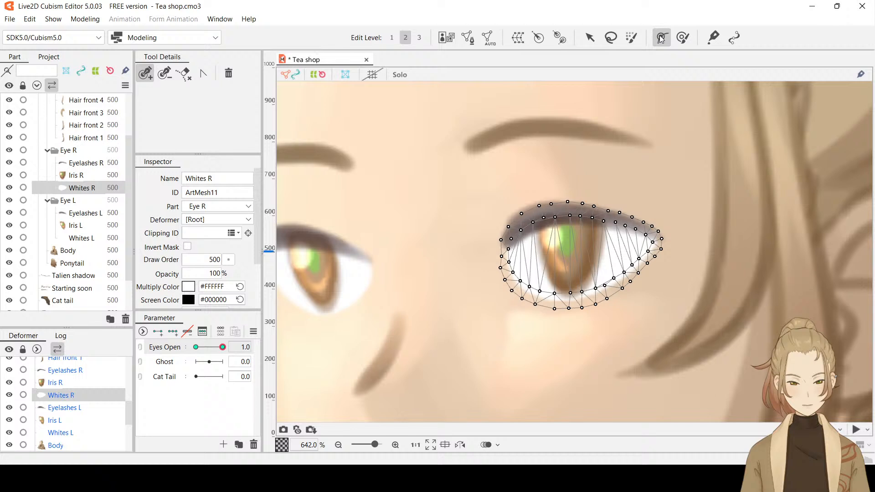
pyautogui.click(500, 257)
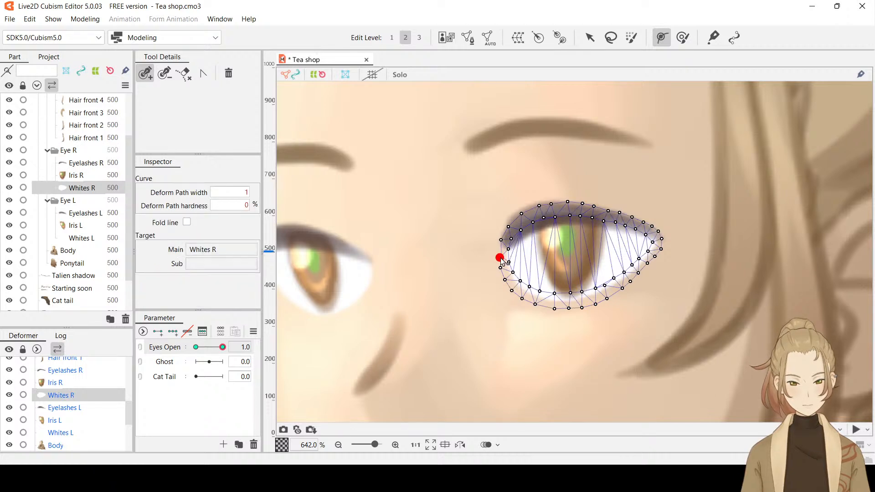
pyautogui.click(531, 258)
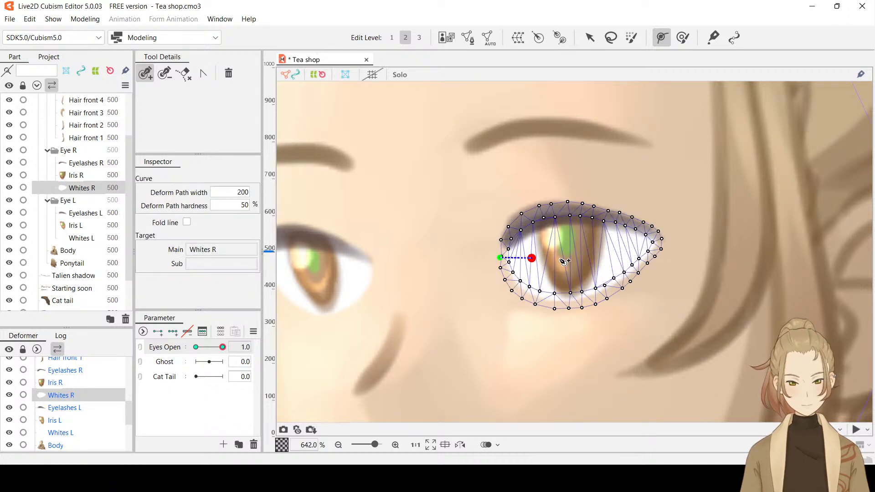
pyautogui.hotkey('ctrl', 'z')
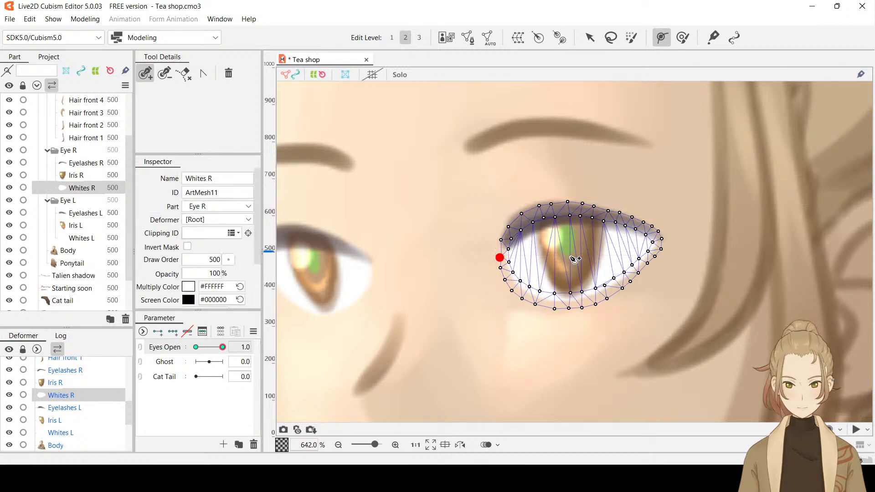
pyautogui.click(566, 254)
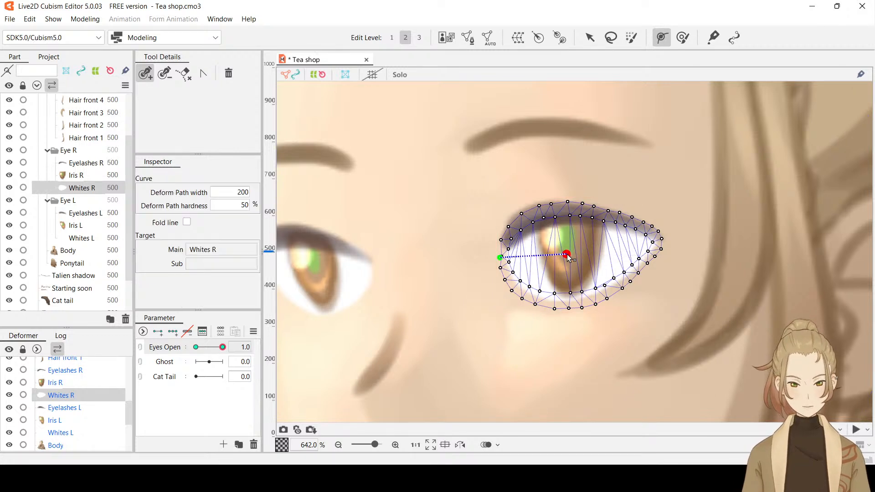
pyautogui.click(653, 239)
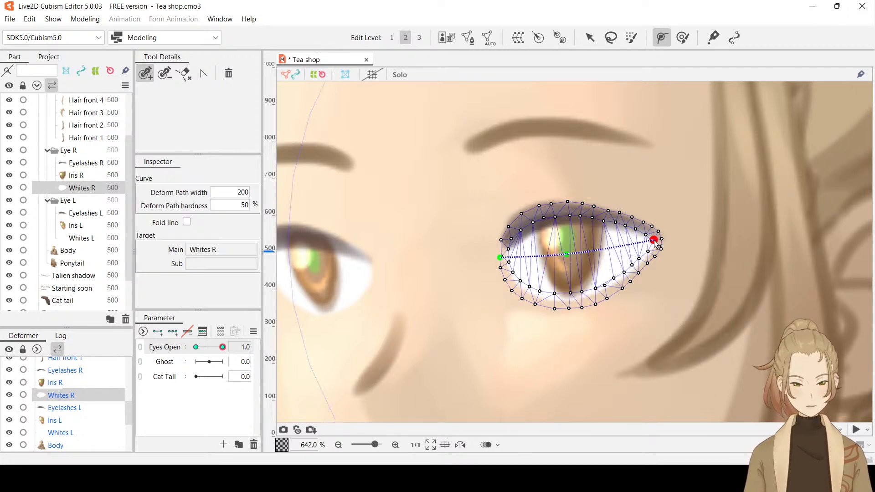
# Set Eyes Open to 0.0, bend the Whites R deform path along the curve of the closed Eyelashes R, and preview it with the selection hidden
pyautogui.click(589, 39)
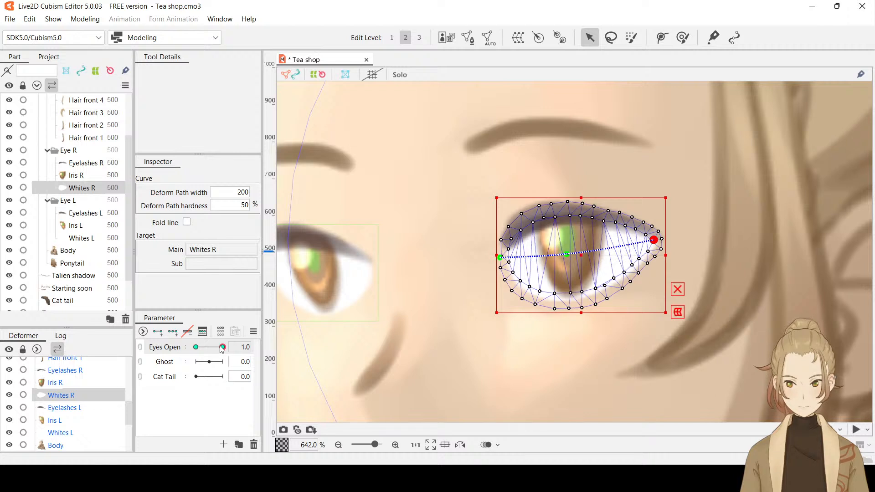
pyautogui.moveTo(223, 348); pyautogui.dragTo(196, 348)
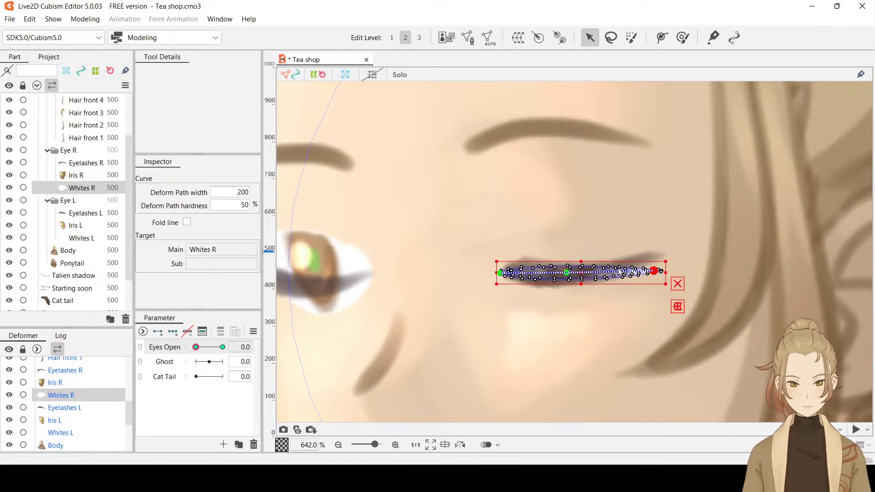
pyautogui.moveTo(656, 269); pyautogui.dragTo(644, 263)
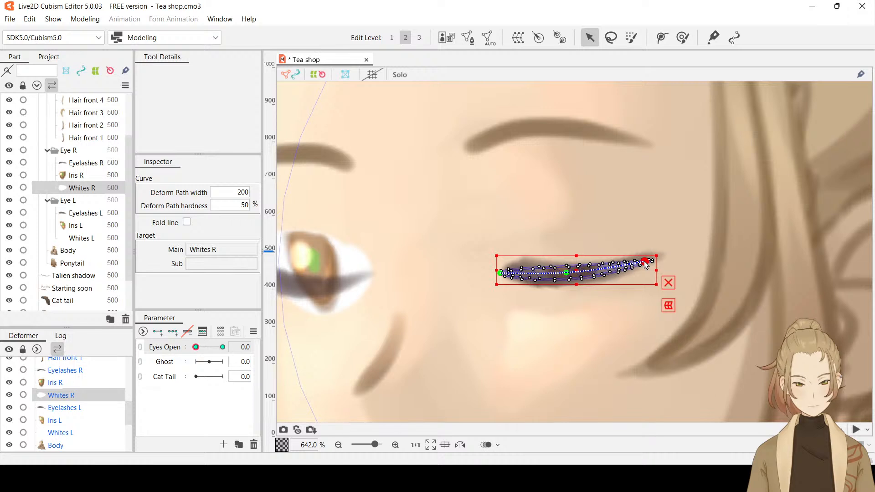
pyautogui.moveTo(569, 272); pyautogui.dragTo(569, 281)
pyautogui.moveTo(501, 275); pyautogui.dragTo(514, 272)
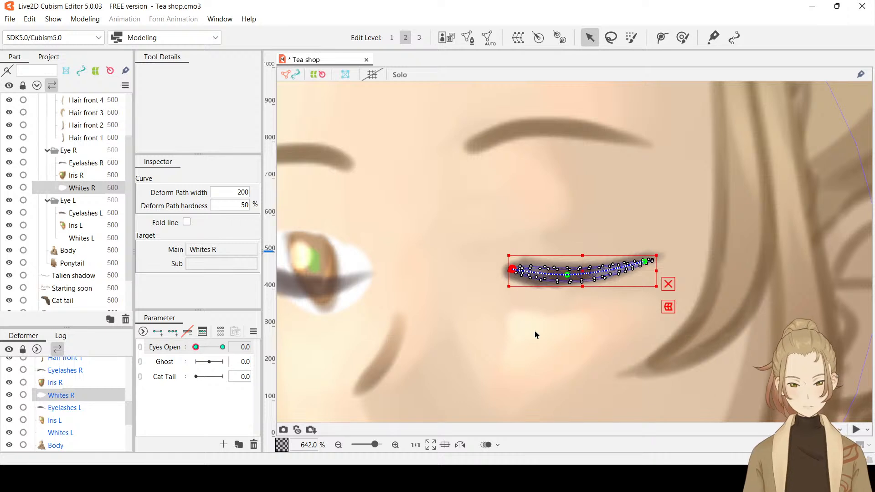
pyautogui.hotkey('ctrl', 'h')
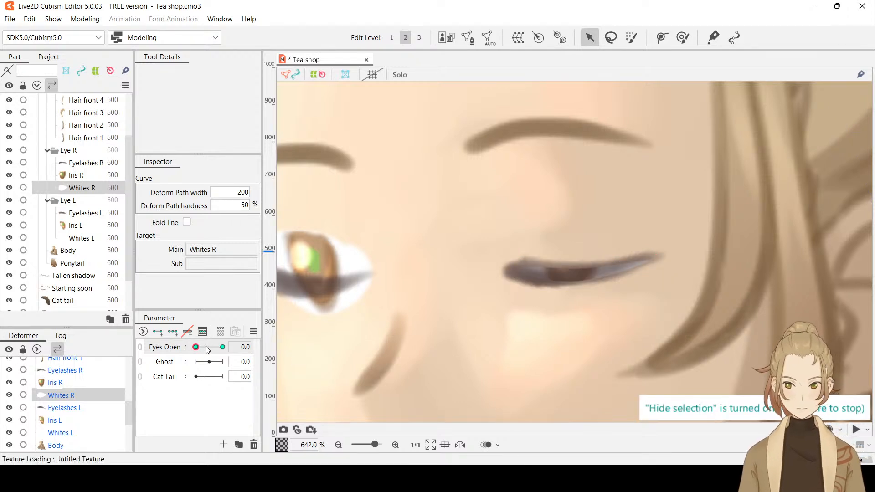
pyautogui.moveTo(196, 347); pyautogui.dragTo(171, 367)
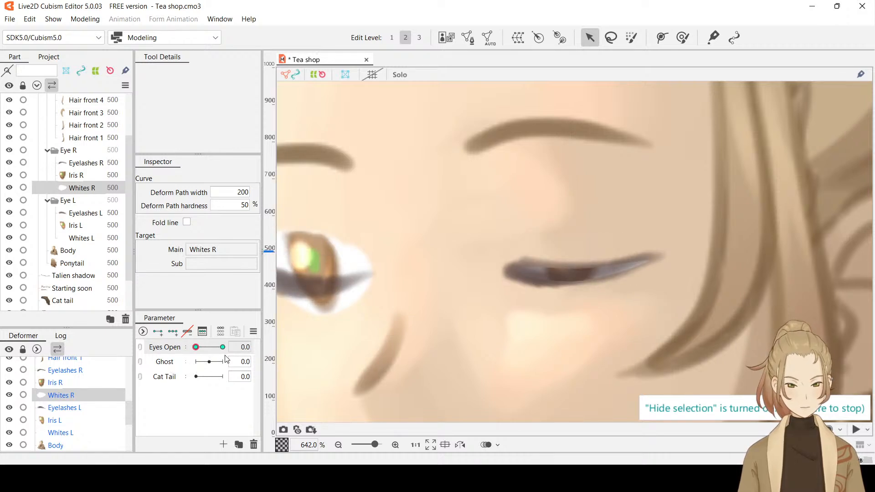
# Squash Whites R thinner at Eyes Open 0.0, refit its deform path points to the lash curve, and preview it up to Eyes Open 1.0
pyautogui.click(512, 250)
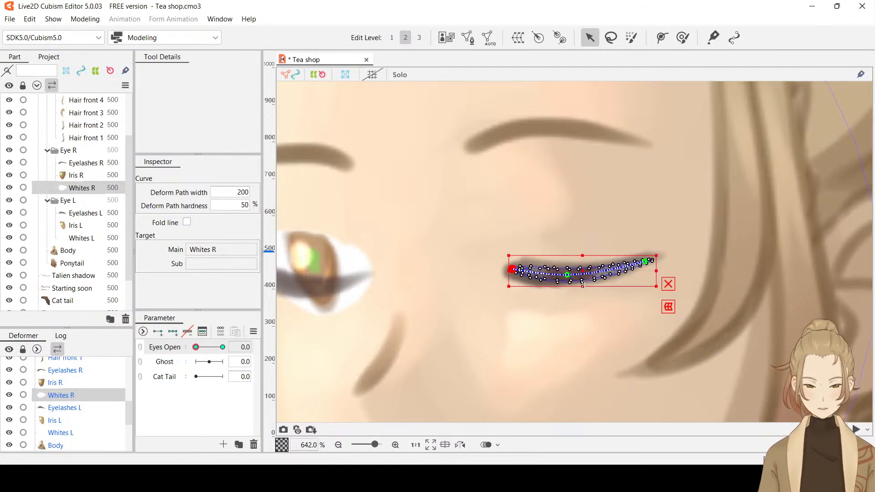
pyautogui.moveTo(582, 285); pyautogui.dragTo(583, 260)
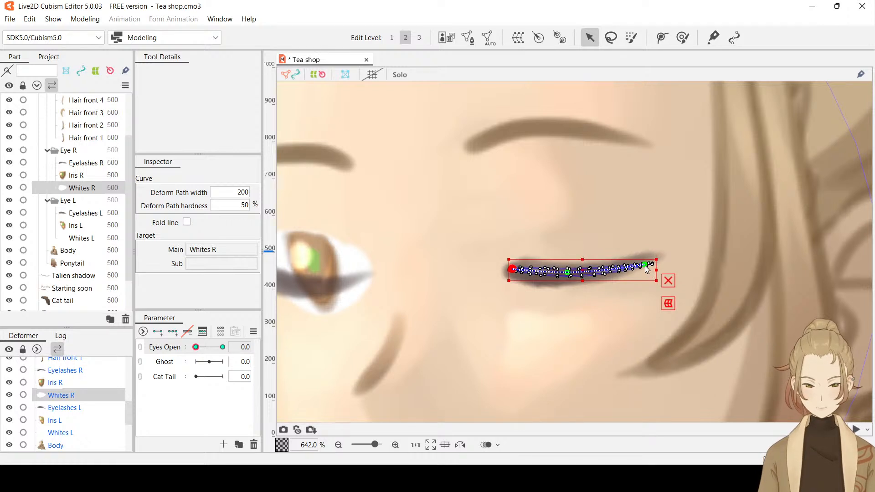
pyautogui.moveTo(645, 265); pyautogui.dragTo(643, 261)
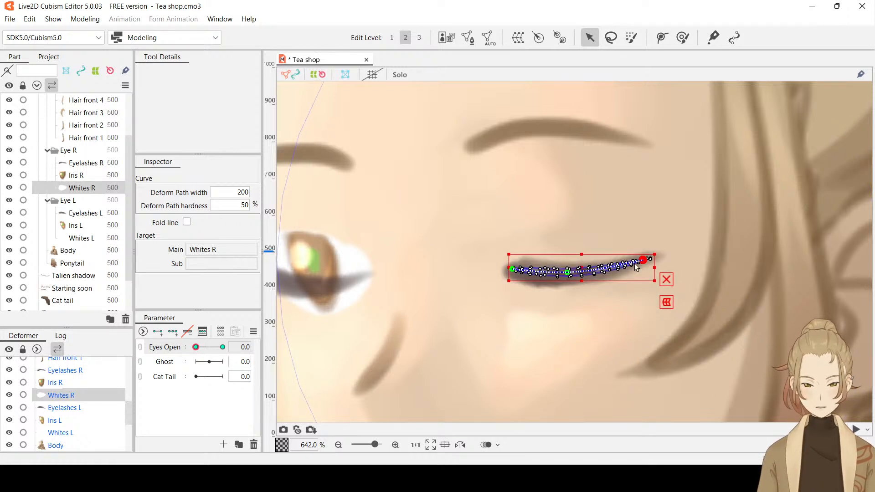
pyautogui.click(567, 273)
pyautogui.moveTo(568, 275); pyautogui.dragTo(569, 280)
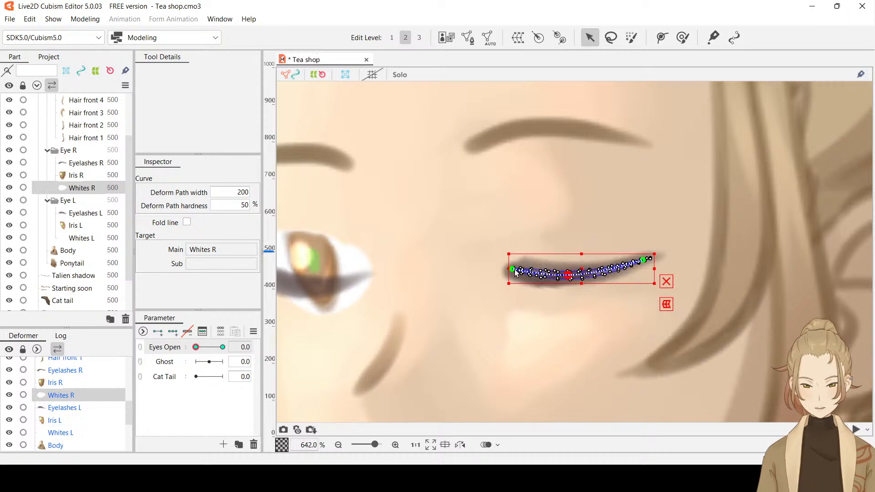
pyautogui.moveTo(514, 269); pyautogui.dragTo(517, 267)
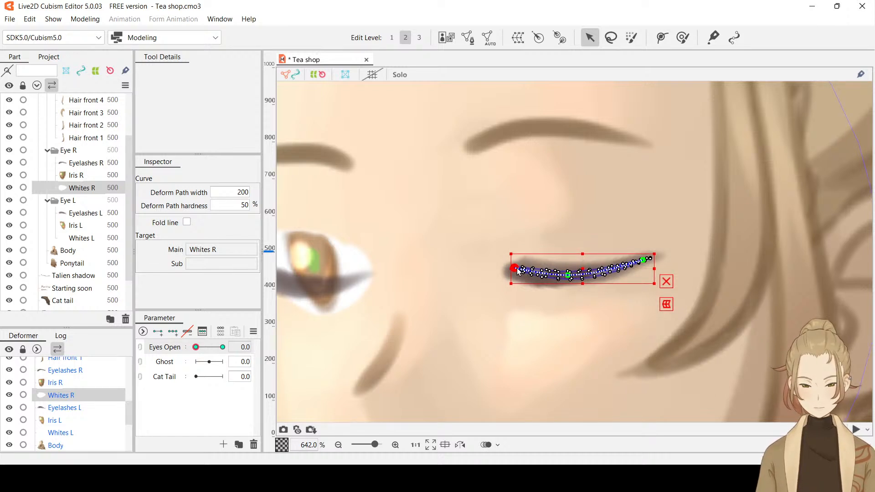
pyautogui.hotkey('ctrl', 'h')
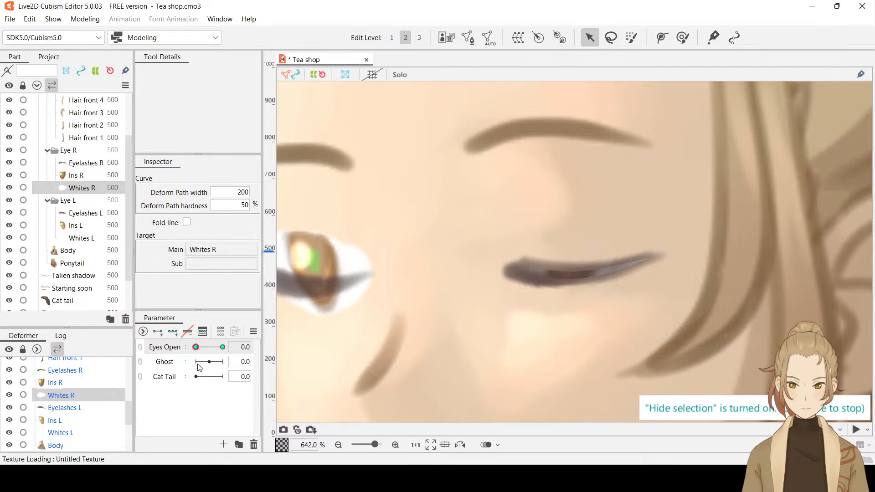
pyautogui.moveTo(196, 349); pyautogui.dragTo(274, 345)
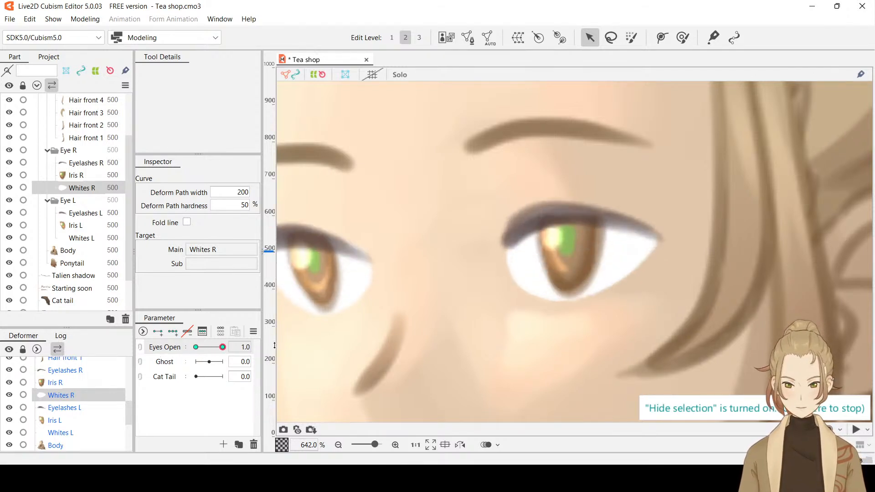
# Set the opacity of Whites R to 0% at Eyes Open 1.0
pyautogui.click(88, 190)
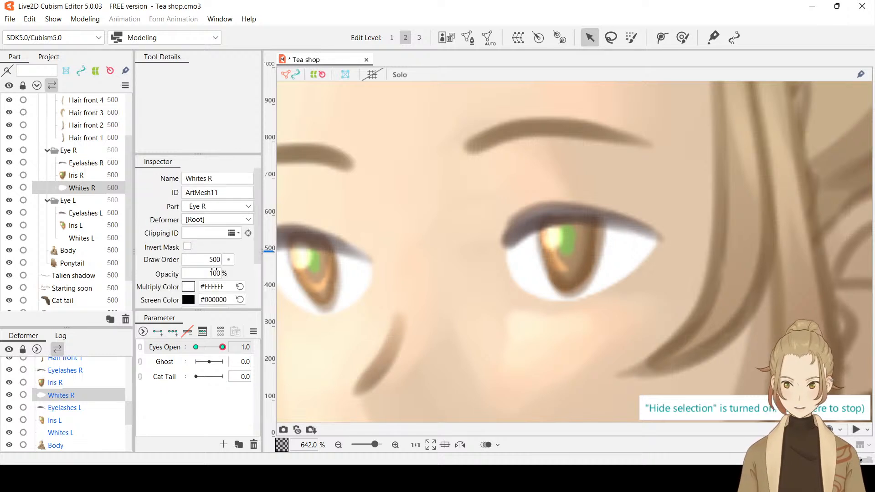
pyautogui.doubleClick(214, 272)
pyautogui.press('BackSpace')
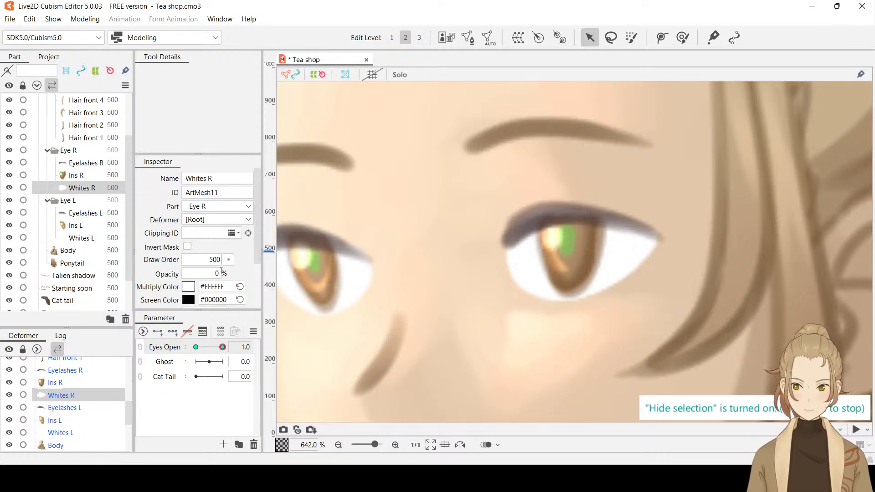
pyautogui.write('0')
pyautogui.press('Return')
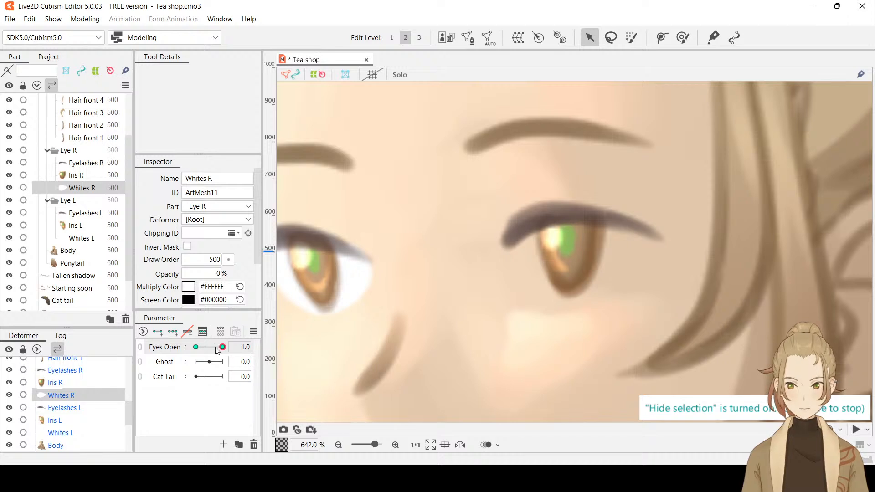
# Set the opacity of Whites R to 0% at Eyes Open 0.0 and return Eyes Open to 1.0
pyautogui.moveTo(223, 348); pyautogui.dragTo(189, 355)
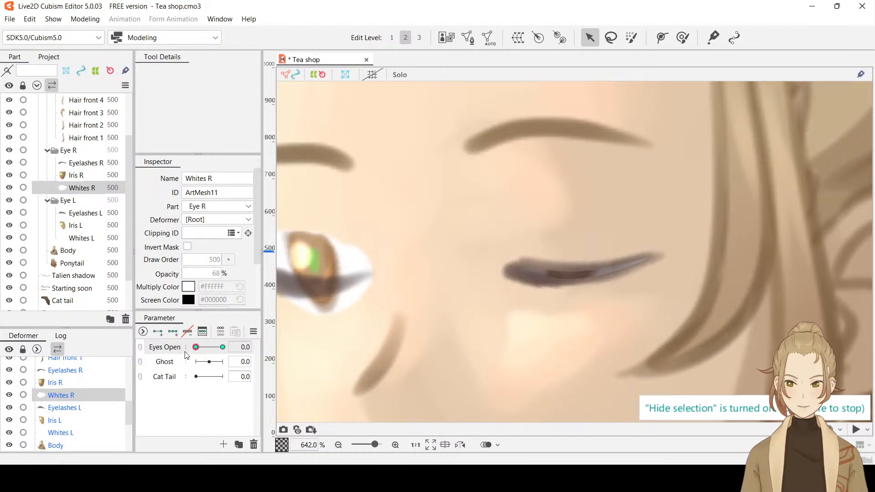
pyautogui.doubleClick(212, 273)
pyautogui.write('0')
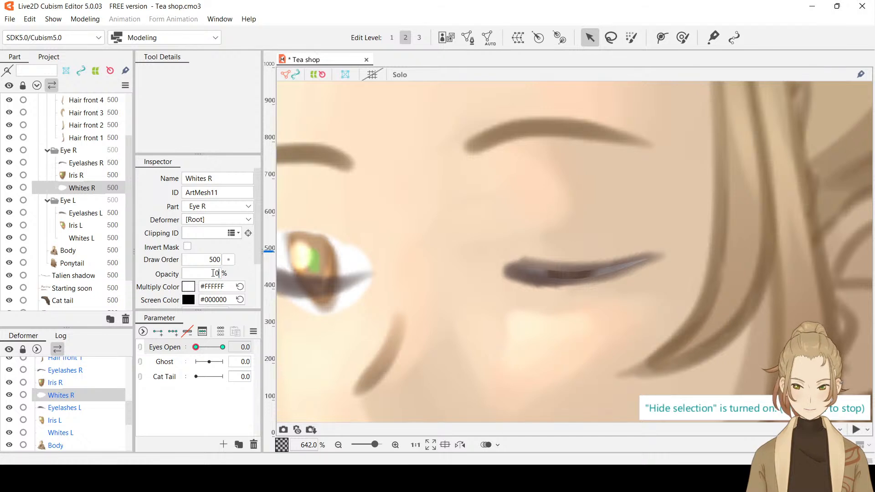
pyautogui.moveTo(196, 347); pyautogui.dragTo(241, 364)
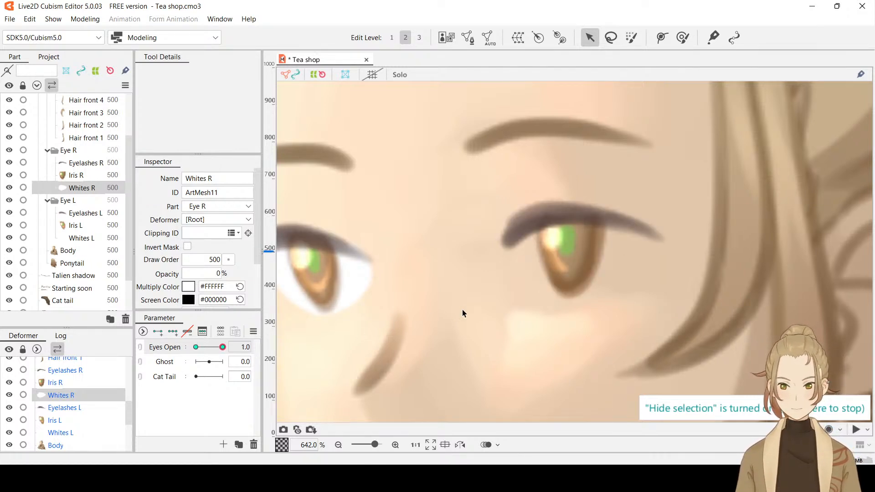
# Scrub Eyes Open to examine how the right eye closes with transparent whites, and set the parameter to 0.1
pyautogui.scroll(-2, 463, 313)
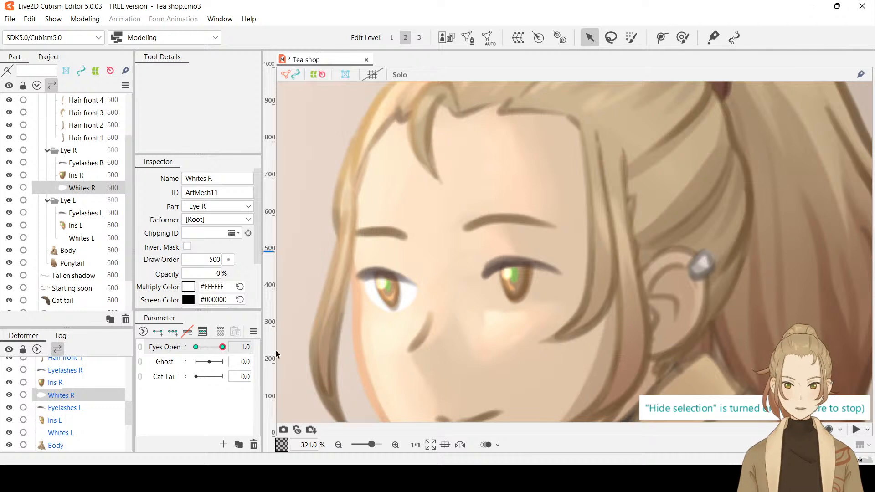
pyautogui.moveTo(222, 347); pyautogui.dragTo(179, 343)
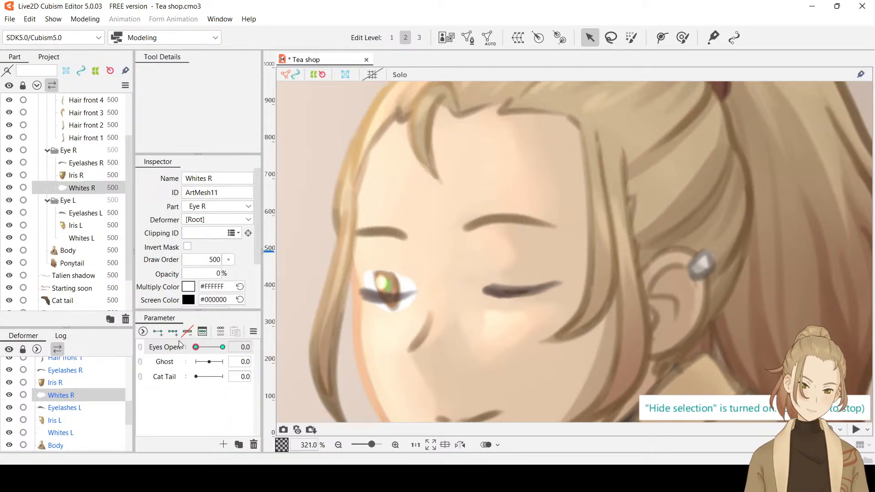
pyautogui.scroll(2, 523, 288)
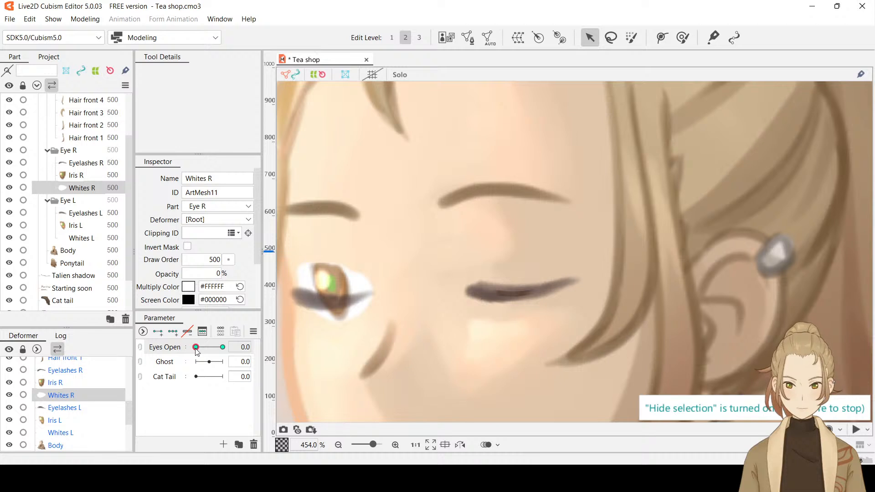
pyautogui.moveTo(196, 347); pyautogui.dragTo(198, 353)
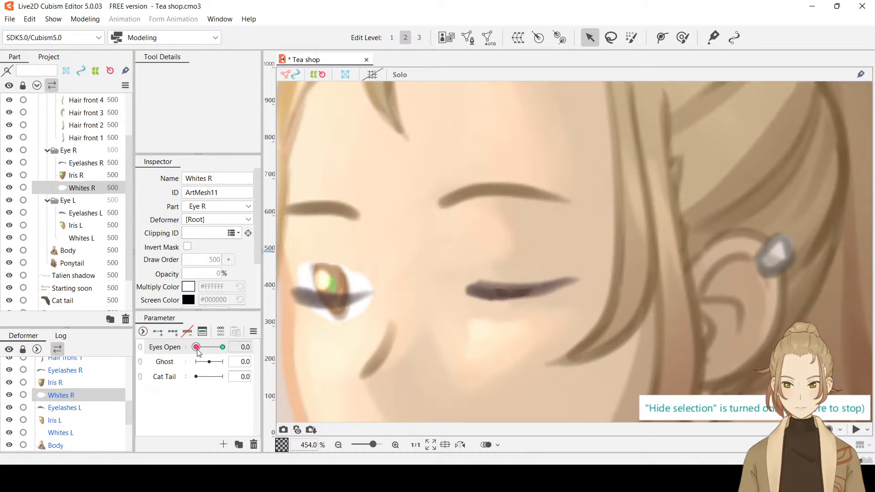
pyautogui.click(243, 347)
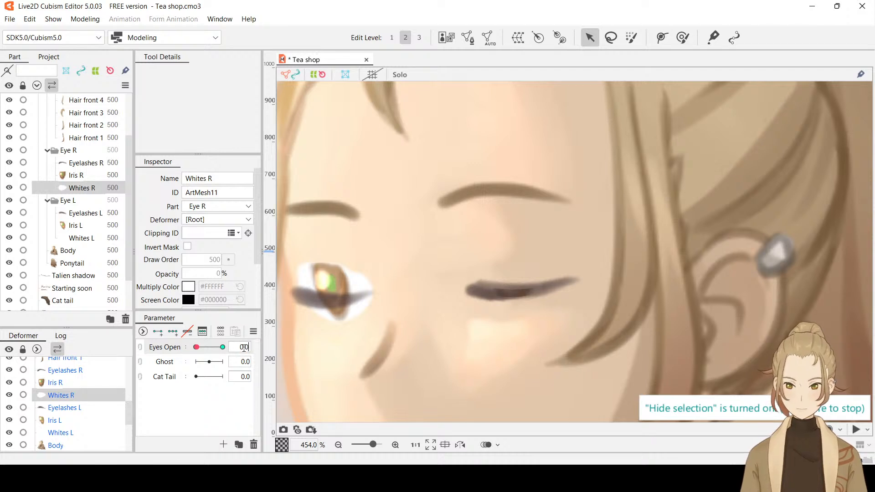
pyautogui.write('1')
pyautogui.press('Return')
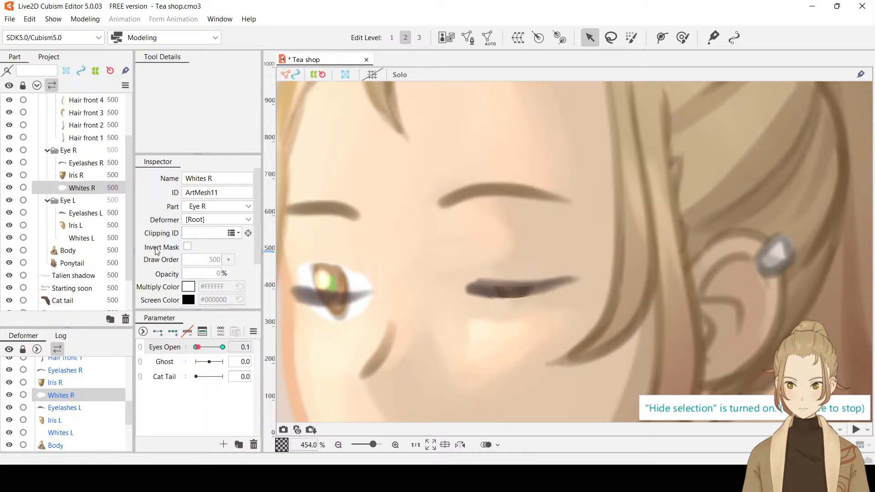
# Select Iris R and set Eyes Open to exactly 0.1
pyautogui.click(82, 175)
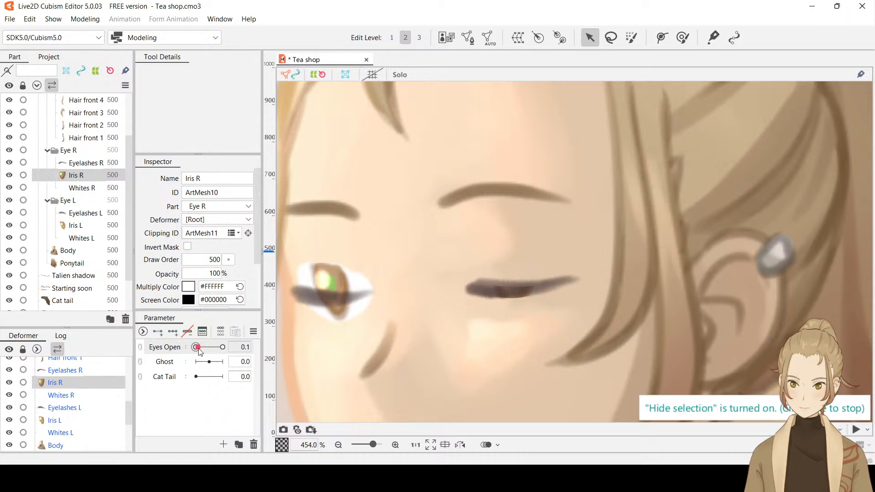
pyautogui.moveTo(199, 350); pyautogui.dragTo(197, 350)
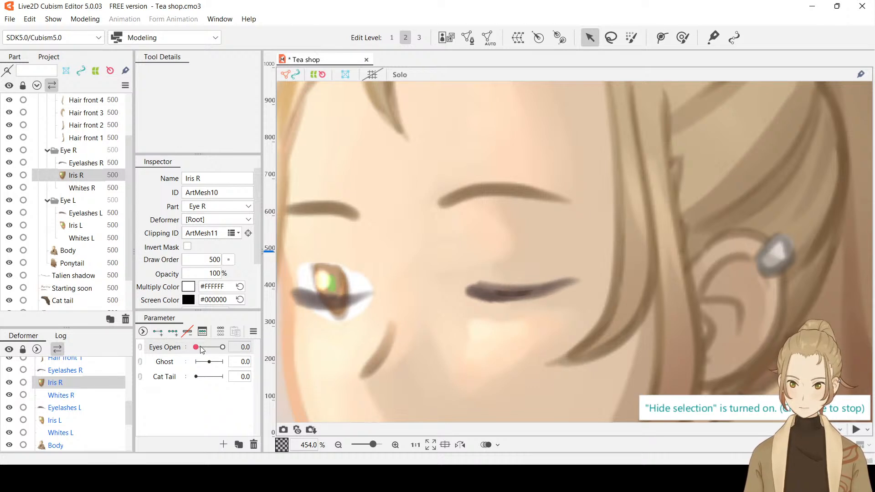
pyautogui.click(246, 347)
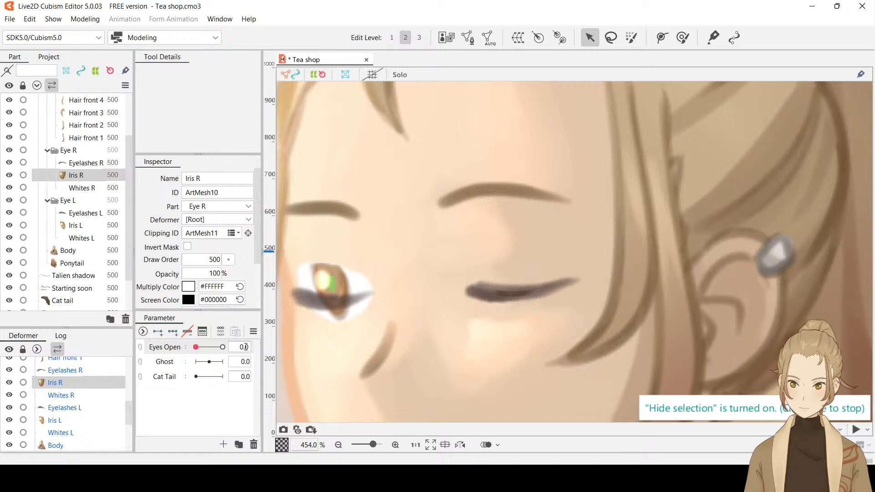
pyautogui.write('1')
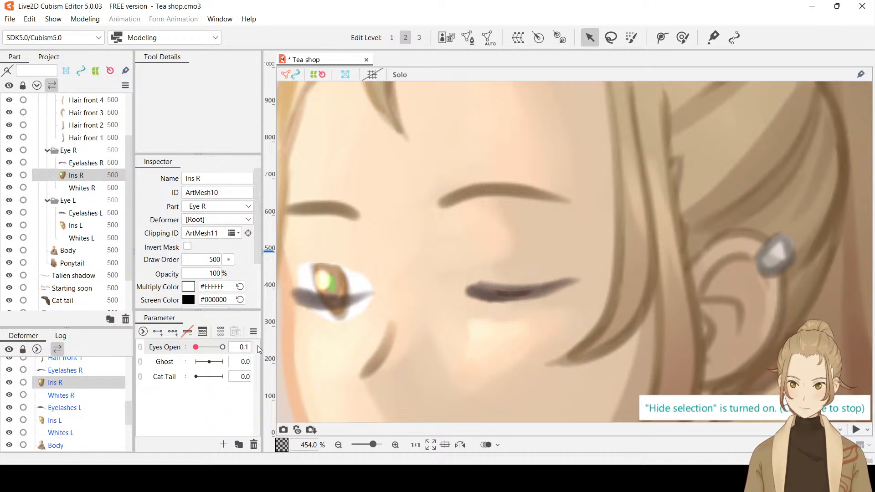
pyautogui.press('Return')
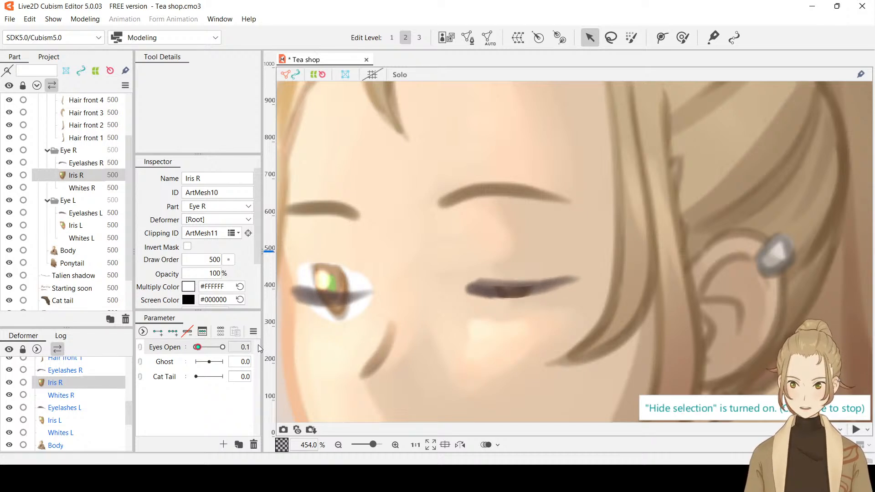
# Return Eyes Open to 0.0 and set the opacity of Iris R to 0% there
pyautogui.moveTo(197, 346); pyautogui.dragTo(196, 348)
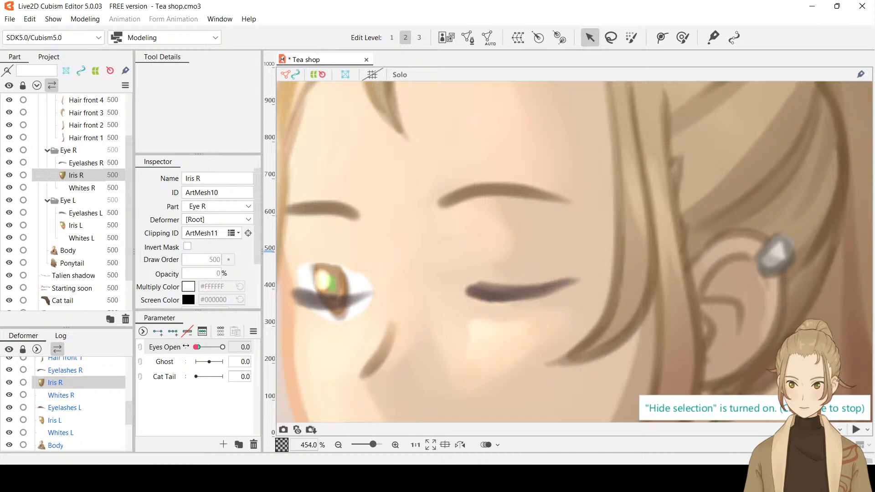
pyautogui.click(258, 347)
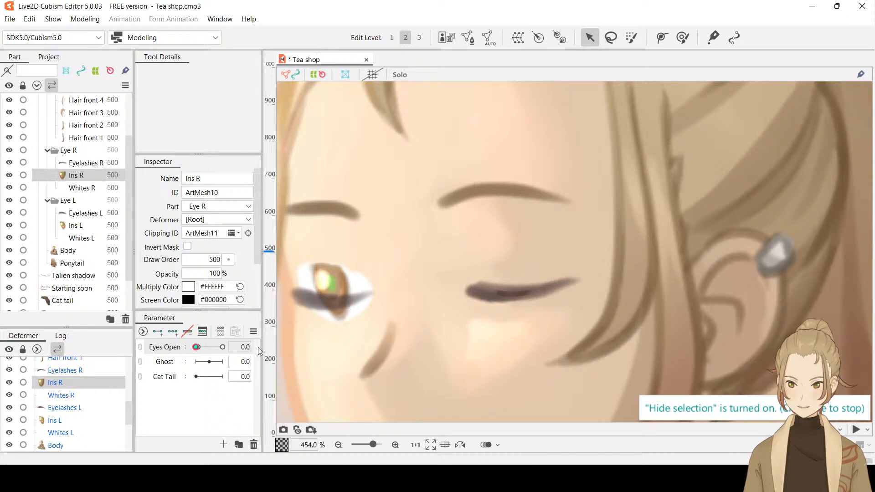
pyautogui.click(212, 273)
pyautogui.write('0')
pyautogui.press('Return')
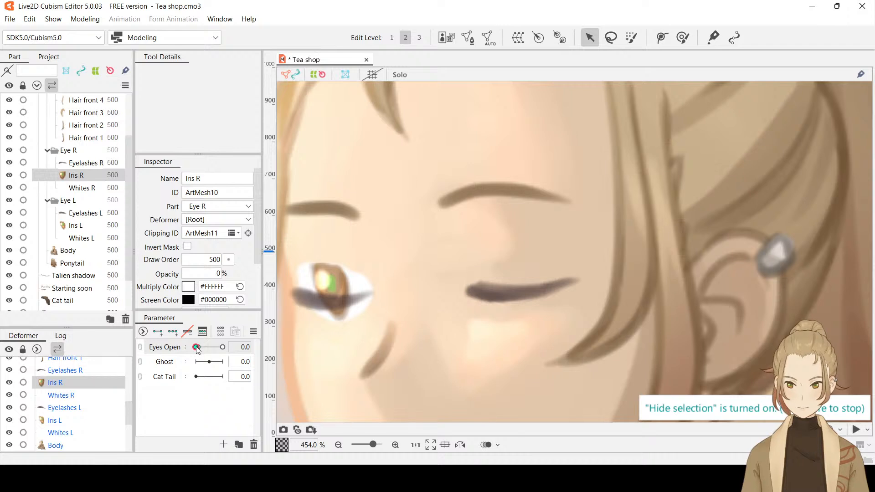
# Check Iris R at Eyes Open 0.1 and 1.0, and undo the last change
pyautogui.moveTo(197, 349)
pyautogui.mouseDown()
pyautogui.moveTo(251, 348)
pyautogui.moveTo(186, 350)
pyautogui.moveTo(199, 351)
pyautogui.mouseUp()
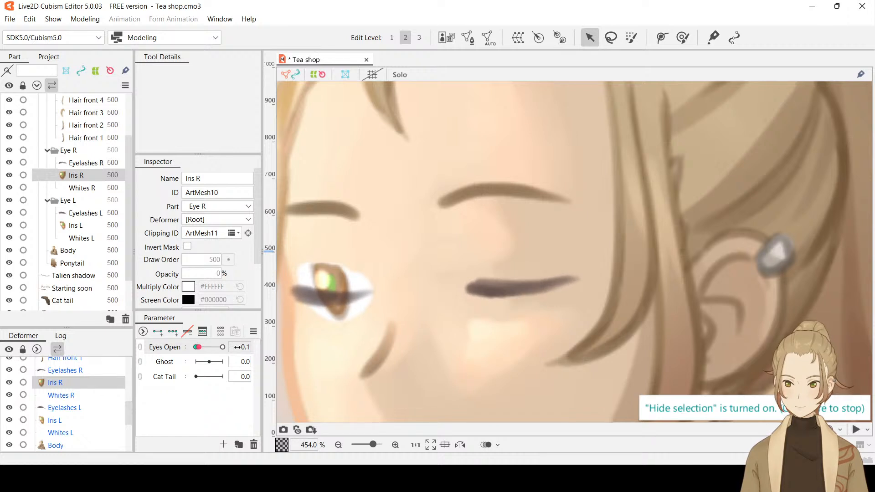
pyautogui.click(237, 347)
pyautogui.press('Return')
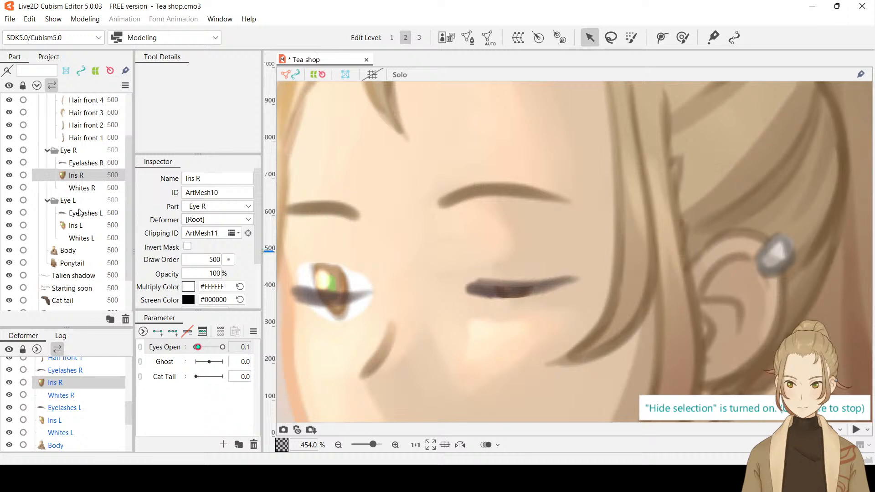
pyautogui.moveTo(198, 347); pyautogui.dragTo(245, 346)
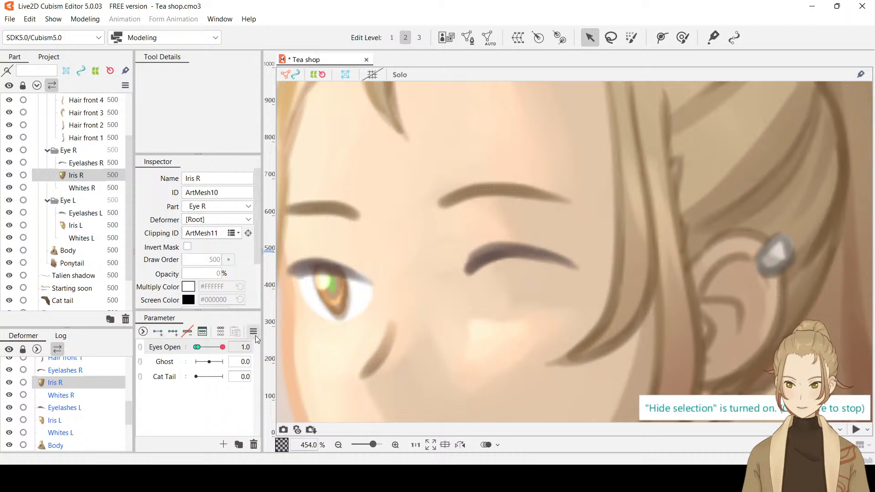
pyautogui.hotkey('ctrl', 'z')
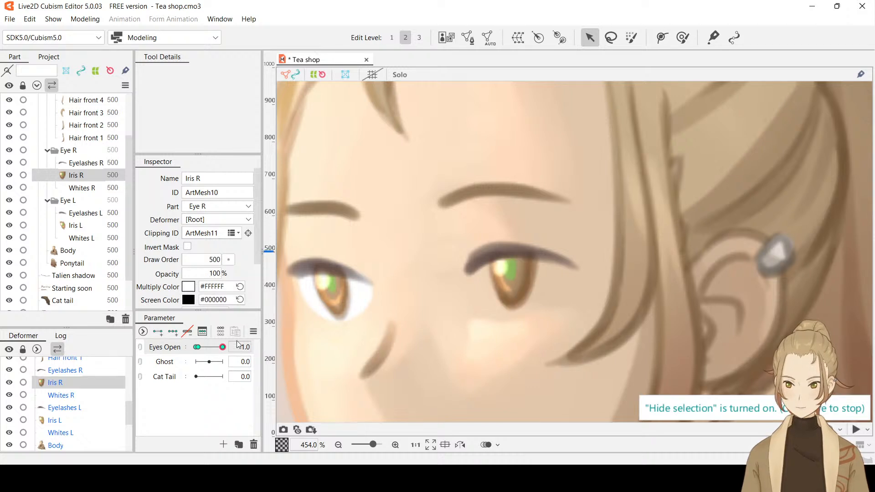
# Scrub Eyes Open to preview the blink up close and on the whole character, ending at 1.0
pyautogui.moveTo(223, 347); pyautogui.dragTo(292, 335)
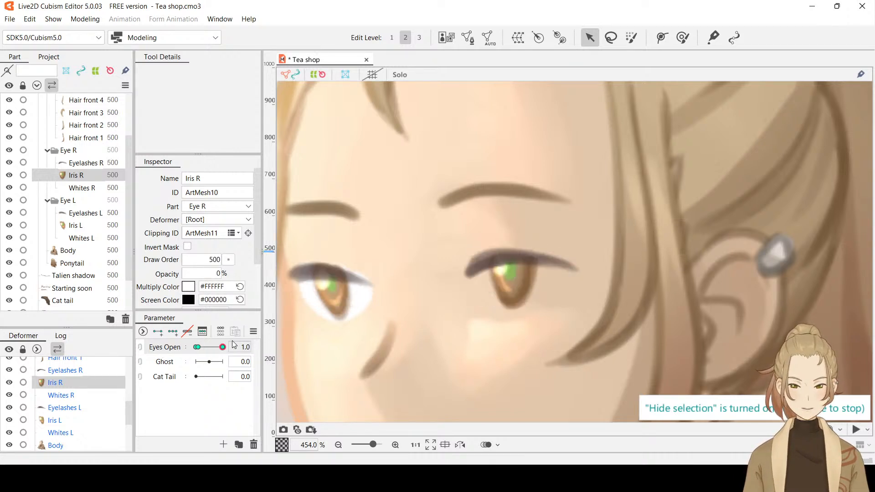
pyautogui.scroll(-2, 518, 279)
pyautogui.scroll(-5, 518, 278)
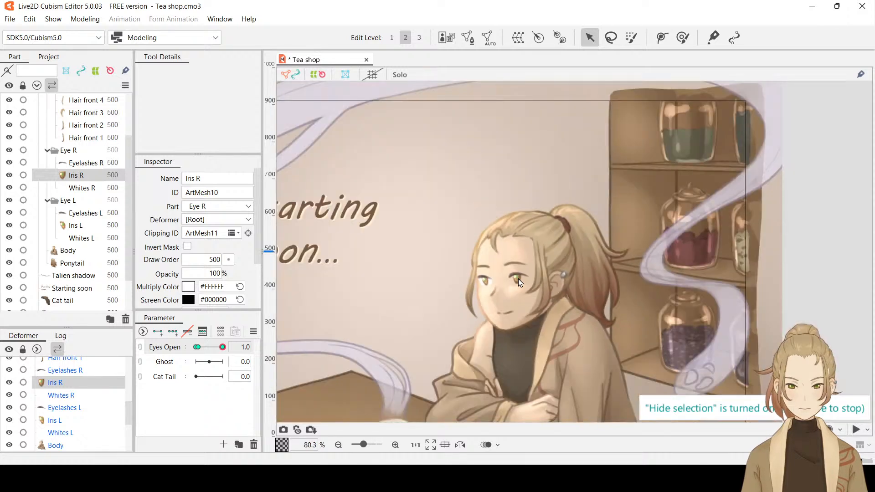
pyautogui.moveTo(222, 347); pyautogui.dragTo(295, 343)
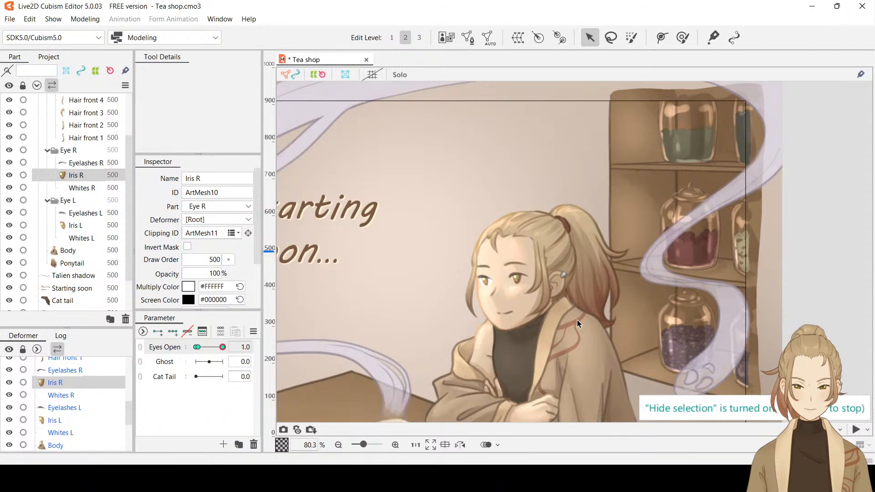
# Show the selection outline again and save the model
pyautogui.hotkey('ctrl', 'h')
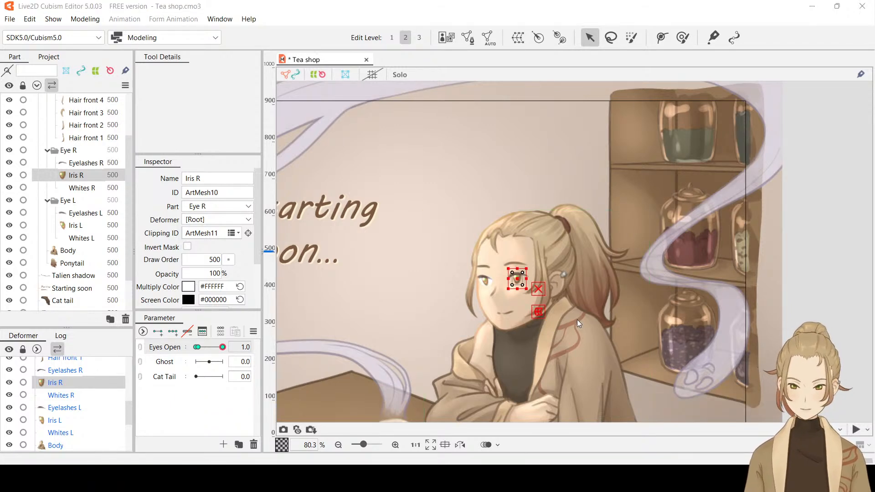
pyautogui.hotkey('ctrl', 's')
# Select Whites L in the Eye L part for editing
pyautogui.scroll(3, 488, 284)
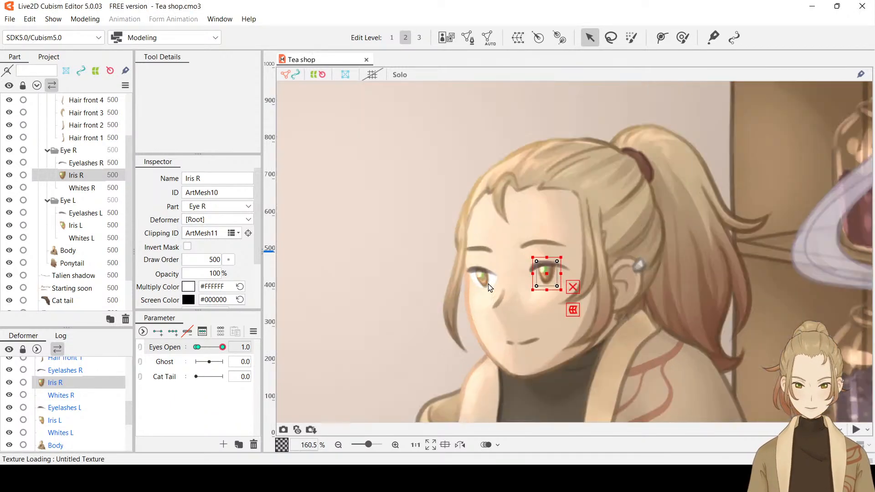
pyautogui.scroll(1, 477, 273)
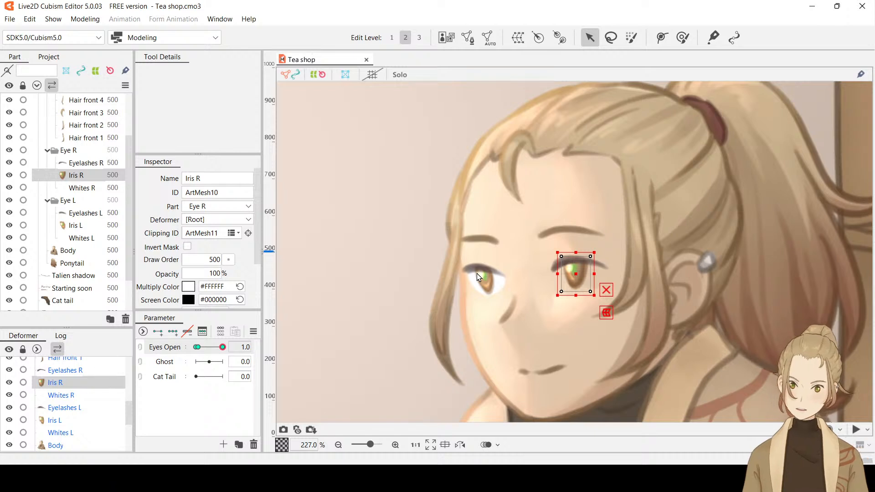
pyautogui.click(89, 238)
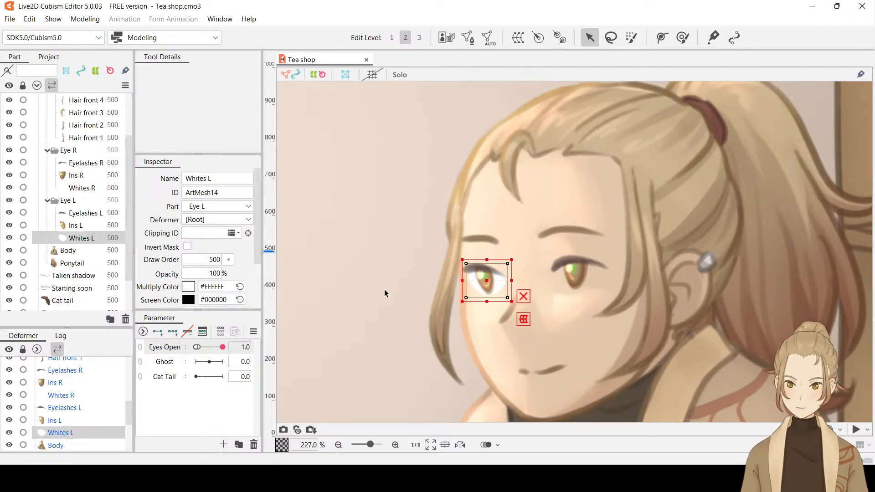
pyautogui.scroll(1, 488, 283)
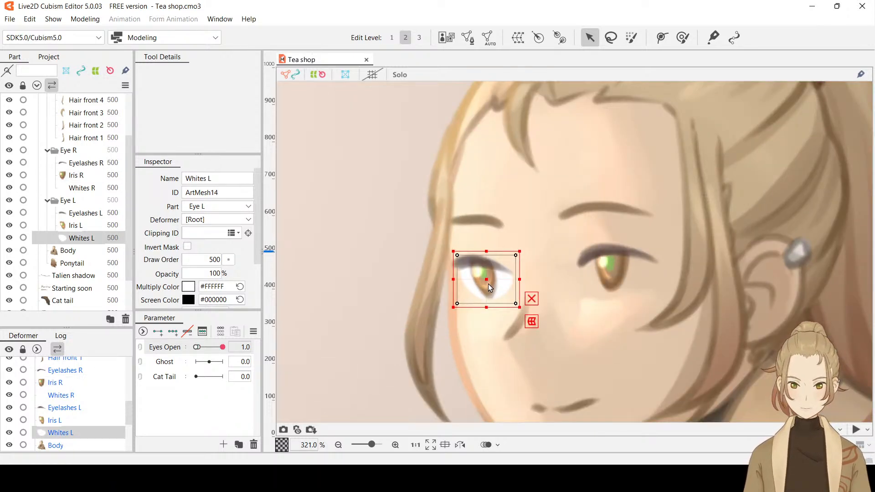
pyautogui.scroll(1, 488, 283)
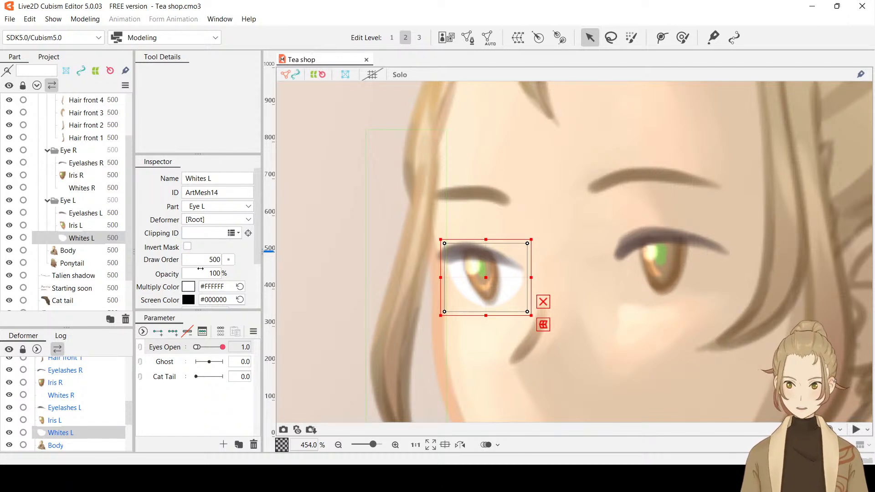
pyautogui.click(467, 39)
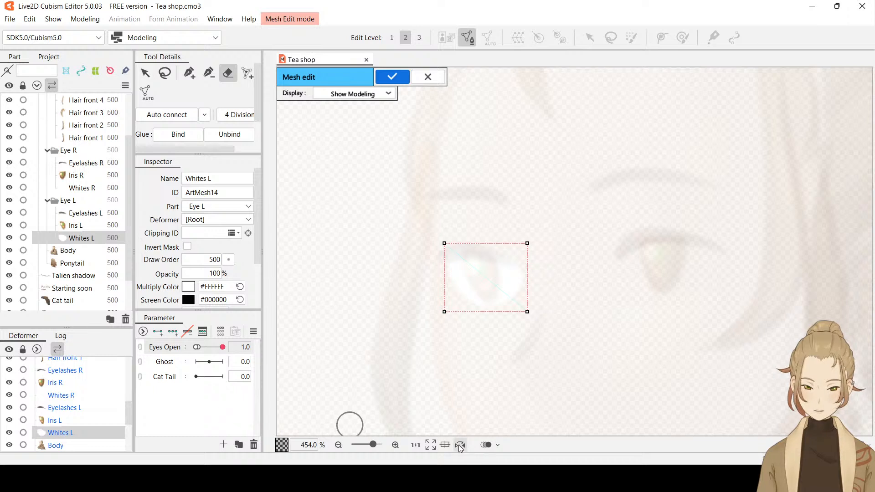
pyautogui.click(484, 449)
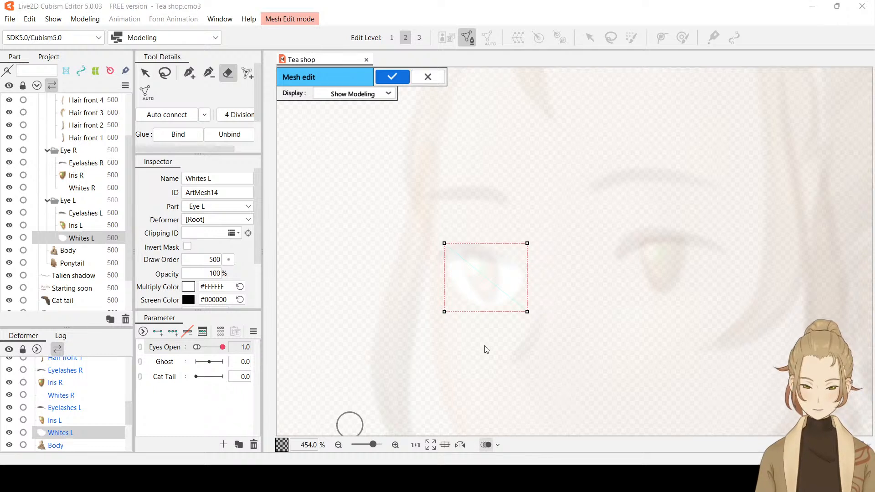
pyautogui.click(490, 243)
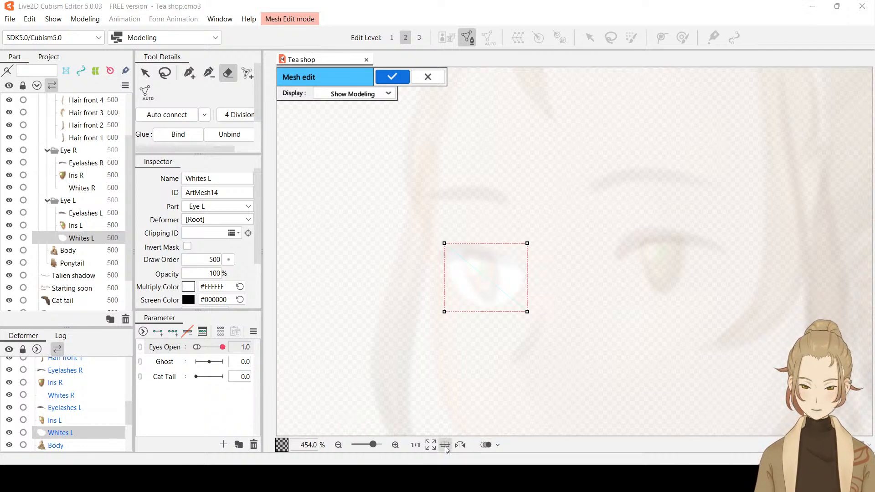
pyautogui.click(504, 250)
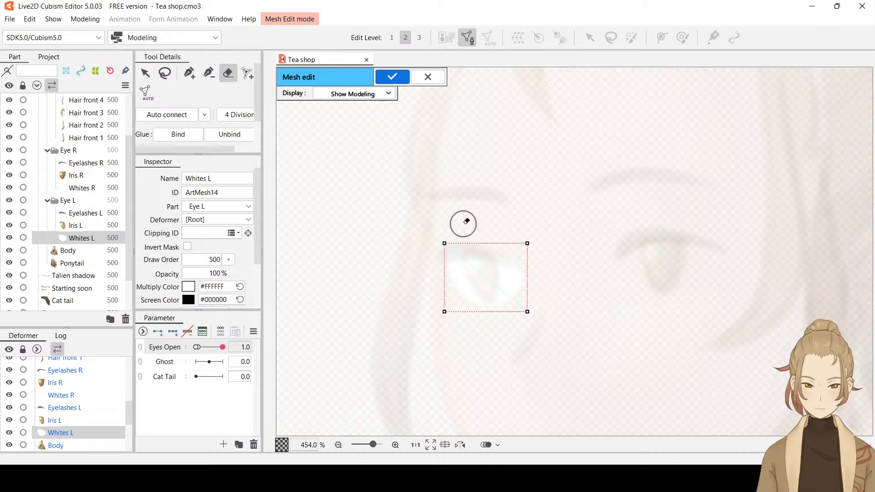
pyautogui.moveTo(445, 242)
pyautogui.mouseDown()
pyautogui.moveTo(444, 298)
pyautogui.moveTo(458, 314)
pyautogui.moveTo(523, 319)
pyautogui.moveTo(515, 226)
pyautogui.mouseUp()
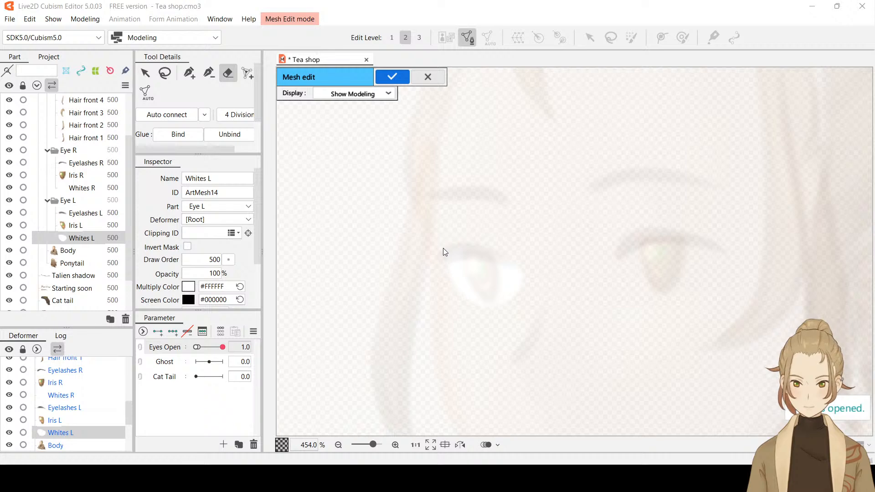
pyautogui.press('Return')
# Hide Eyelashes L and Iris L, and erase the existing rectangular mesh of Whites L in mesh editing
pyautogui.click(10, 212)
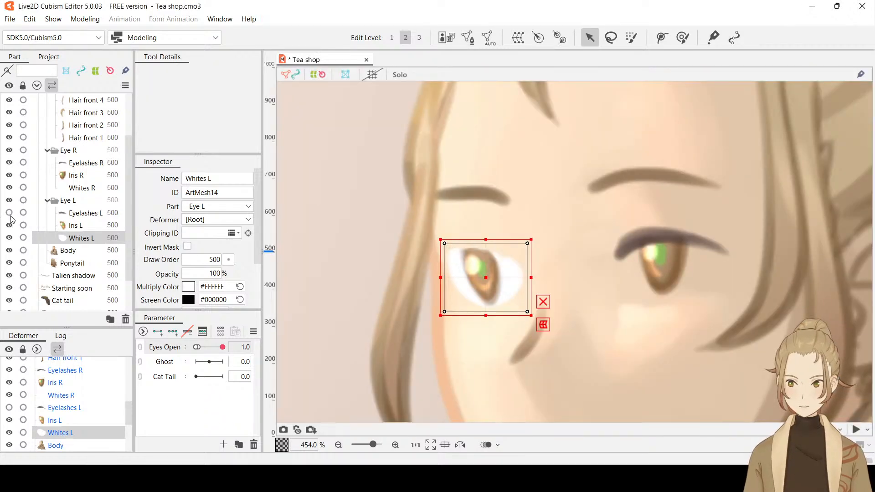
pyautogui.click(10, 225)
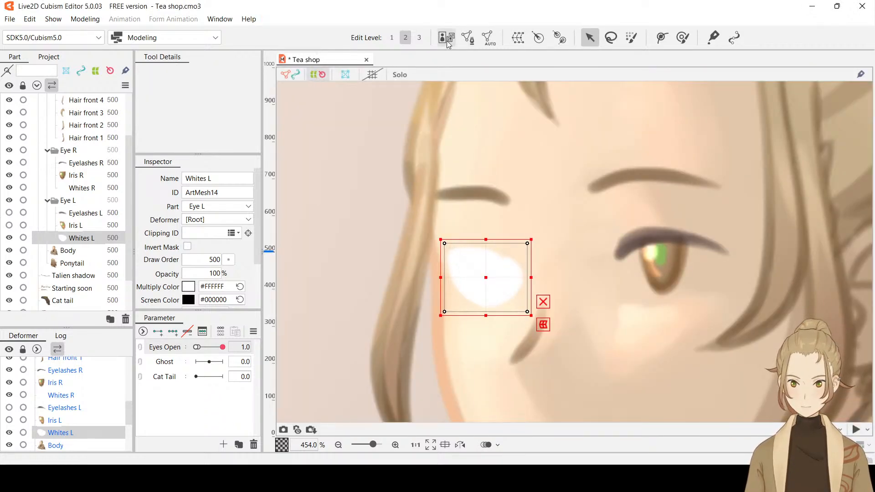
pyautogui.click(467, 40)
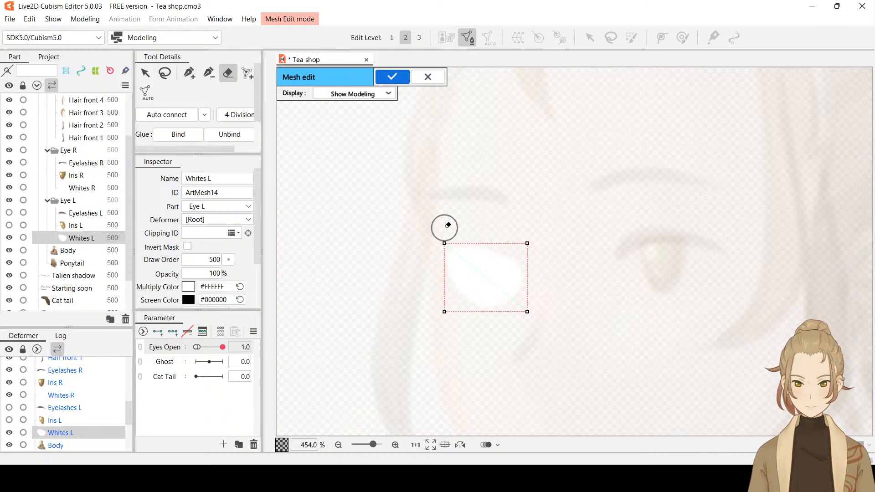
pyautogui.moveTo(440, 282)
pyautogui.mouseDown()
pyautogui.moveTo(519, 320)
pyautogui.moveTo(521, 246)
pyautogui.mouseUp()
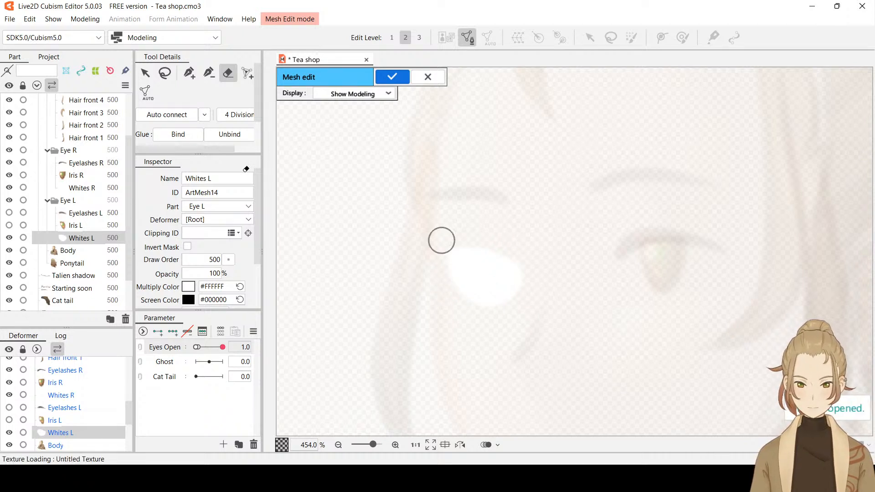
# Outline Whites L with a closed loop of closely spaced mesh points just outside the white shape's edge
pyautogui.click(191, 73)
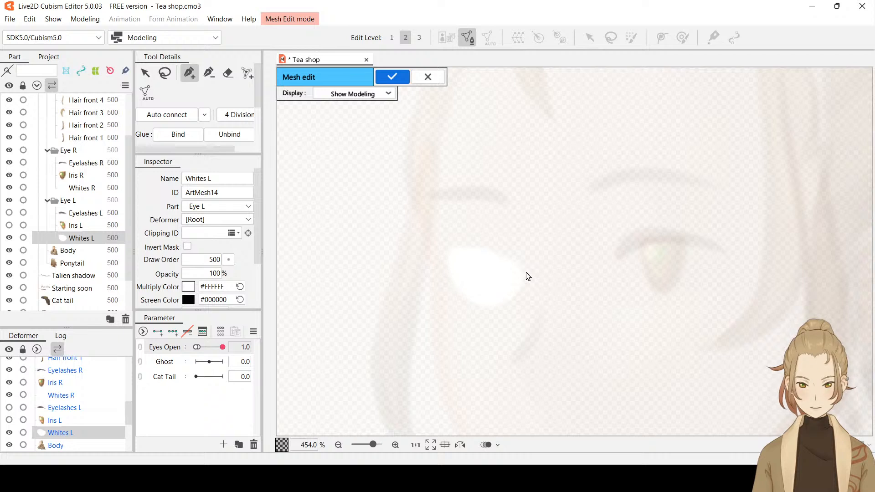
pyautogui.scroll(2, 528, 277)
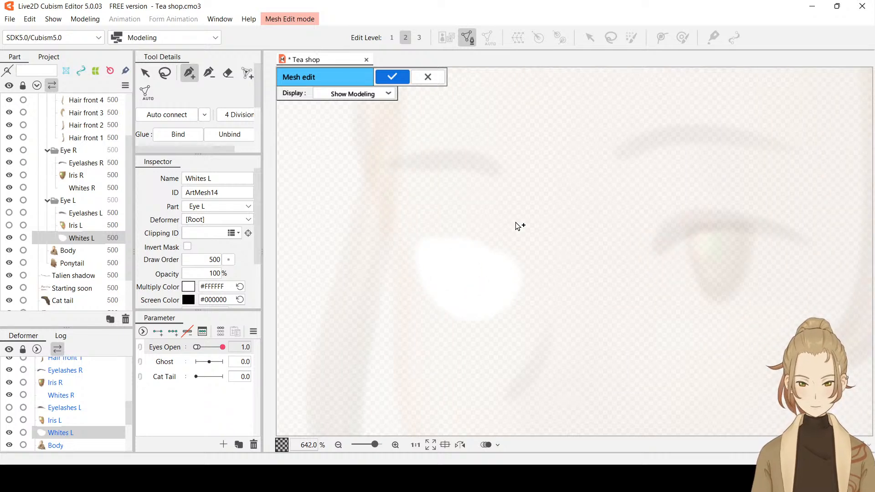
pyautogui.click(410, 240)
pyautogui.click(424, 235)
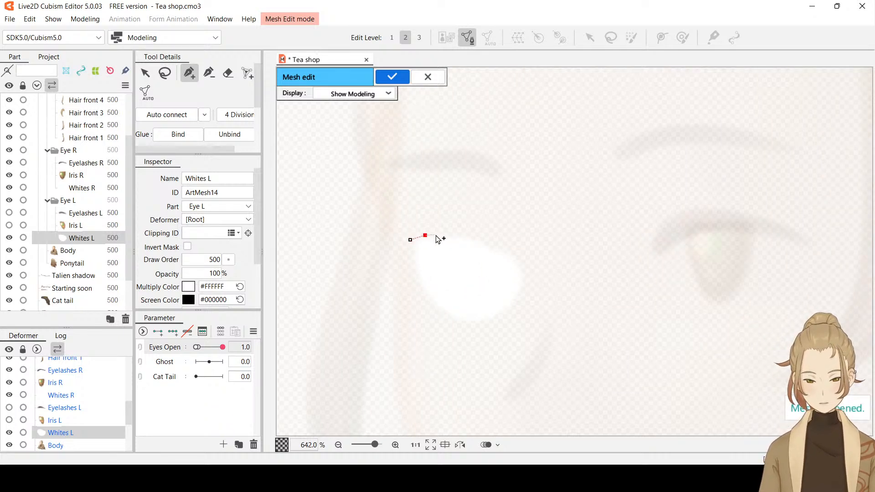
pyautogui.click(438, 234)
pyautogui.click(451, 233)
pyautogui.click(462, 232)
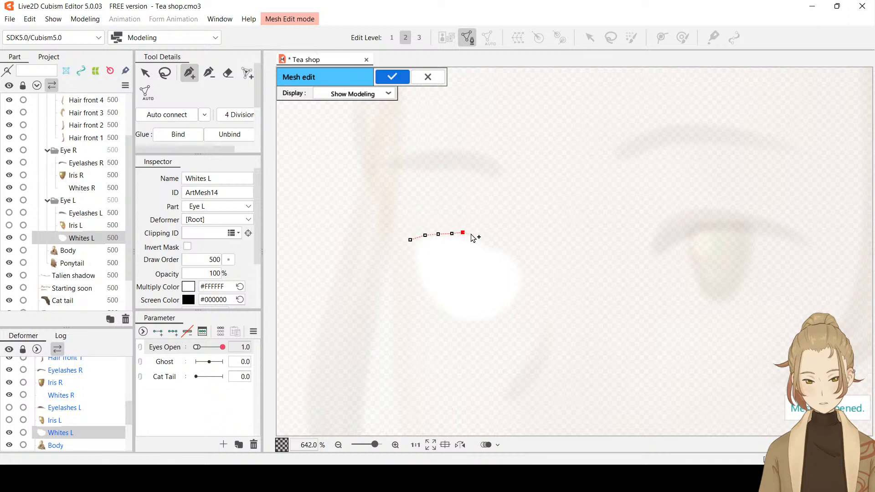
pyautogui.click(471, 235)
pyautogui.click(482, 237)
pyautogui.click(491, 240)
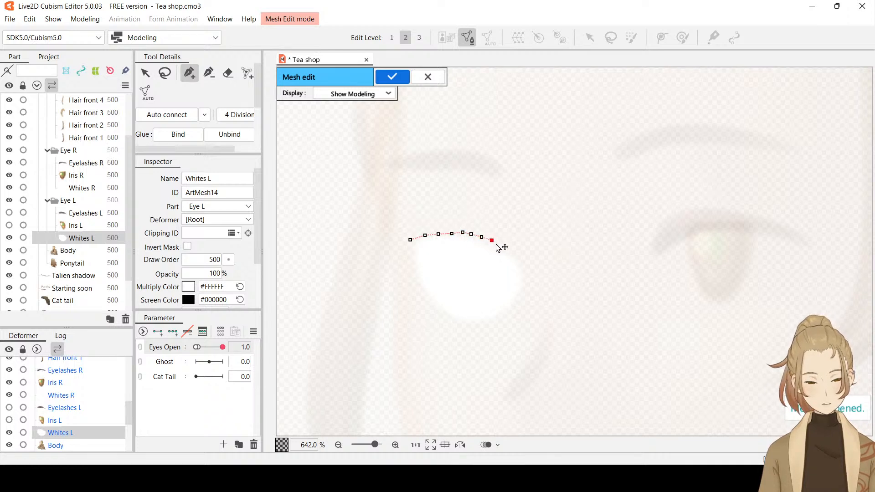
pyautogui.click(501, 248)
pyautogui.click(507, 251)
pyautogui.click(516, 261)
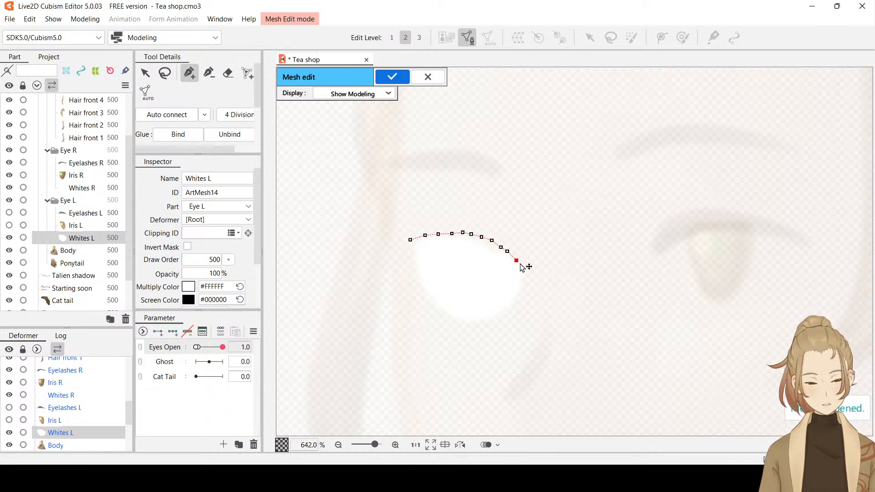
pyautogui.click(520, 267)
pyautogui.click(528, 276)
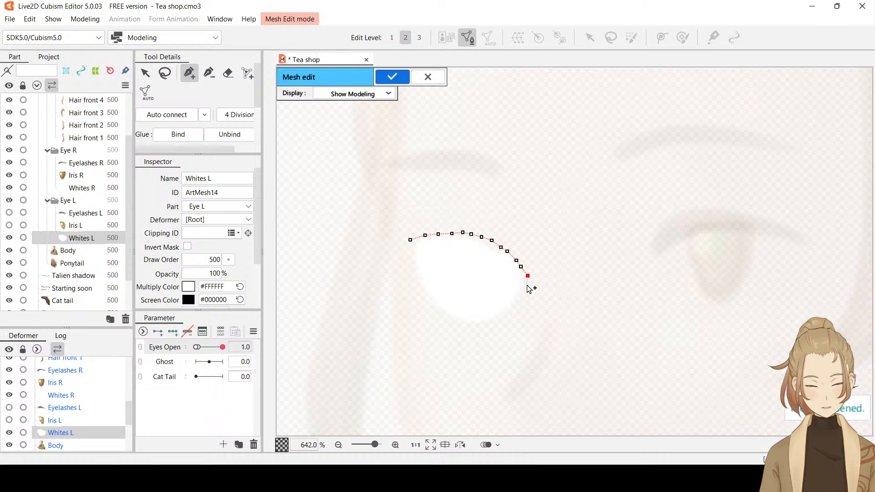
pyautogui.click(526, 285)
pyautogui.click(520, 295)
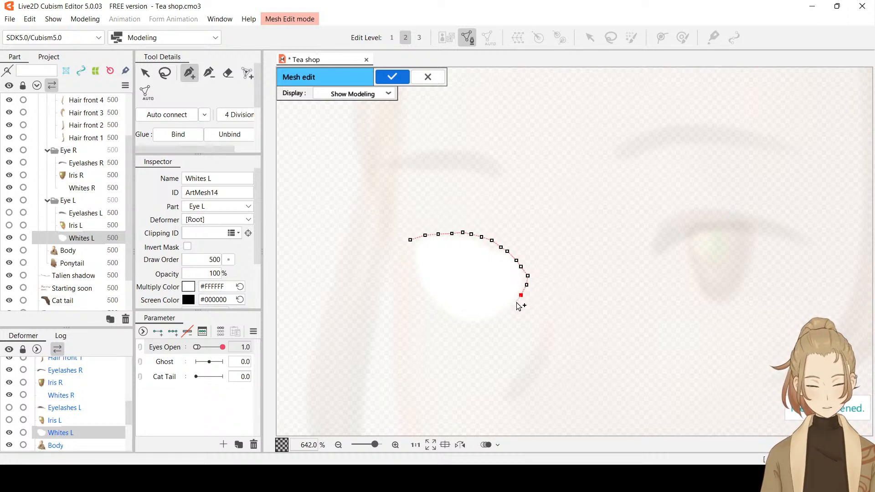
pyautogui.click(515, 303)
pyautogui.click(509, 313)
pyautogui.click(499, 320)
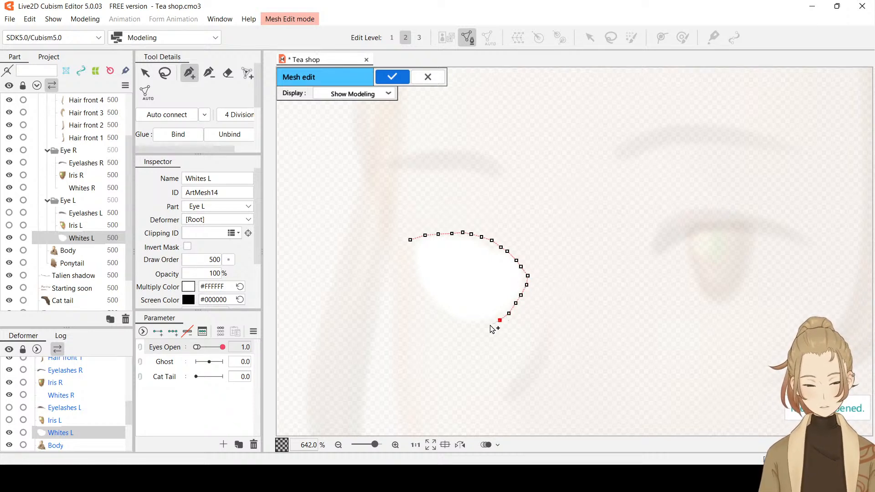
pyautogui.click(488, 325)
pyautogui.click(475, 327)
pyautogui.click(461, 326)
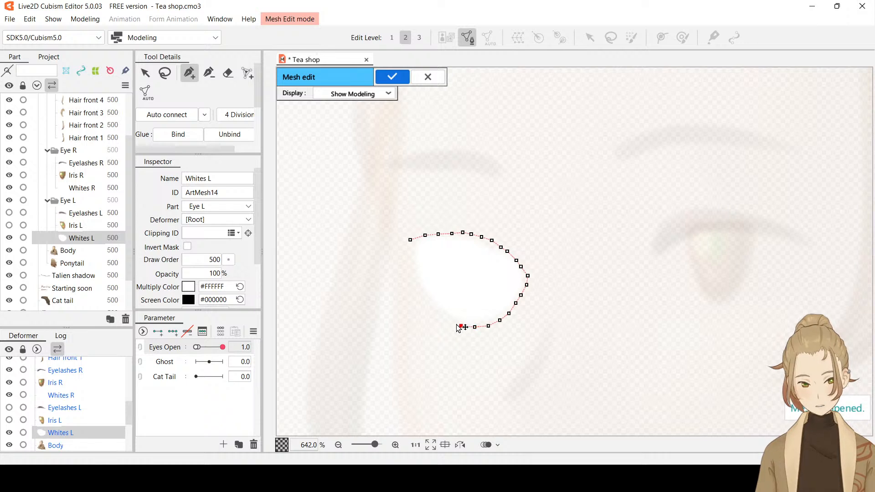
pyautogui.click(448, 321)
pyautogui.click(437, 314)
pyautogui.click(429, 306)
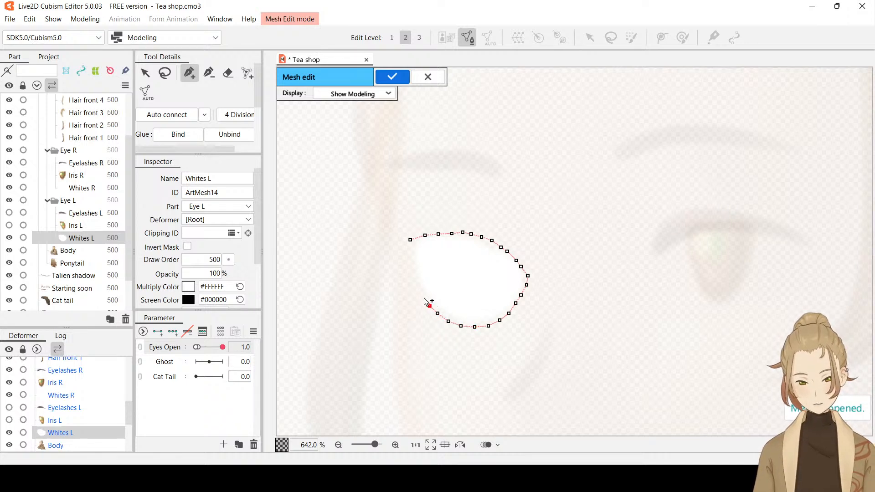
pyautogui.click(420, 294)
pyautogui.click(415, 283)
pyautogui.click(410, 270)
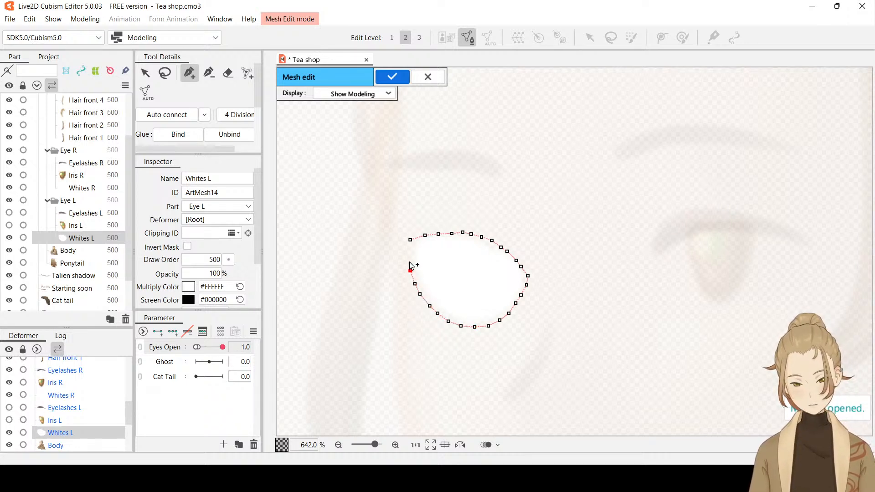
pyautogui.click(406, 255)
pyautogui.click(410, 240)
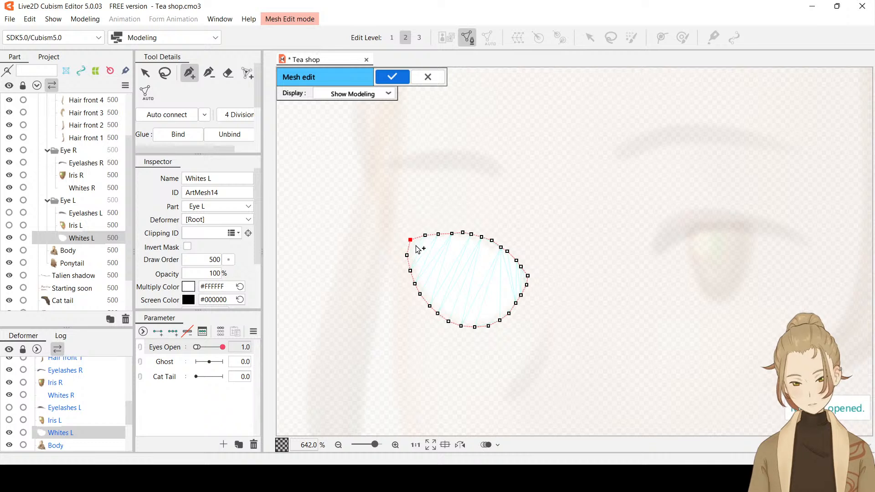
# Add a second closed loop of mesh points just inside the outer outline of Whites L
pyautogui.click(415, 246)
pyautogui.click(424, 244)
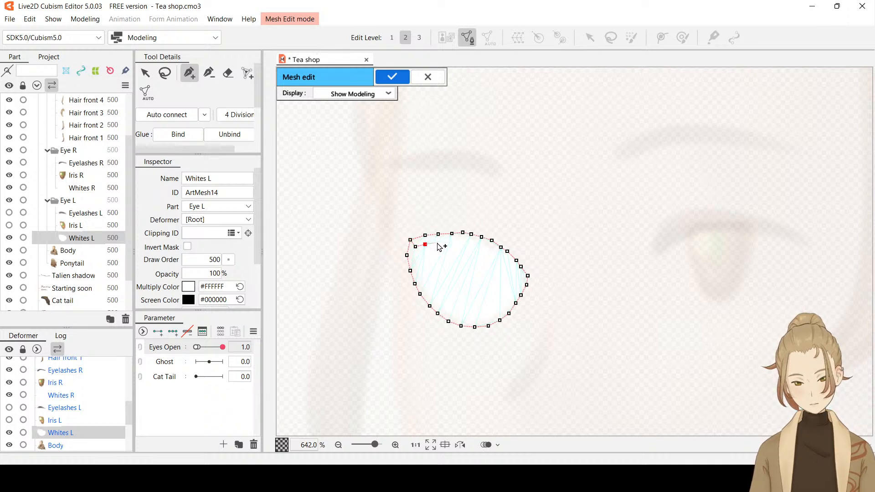
pyautogui.click(439, 243)
pyautogui.click(449, 244)
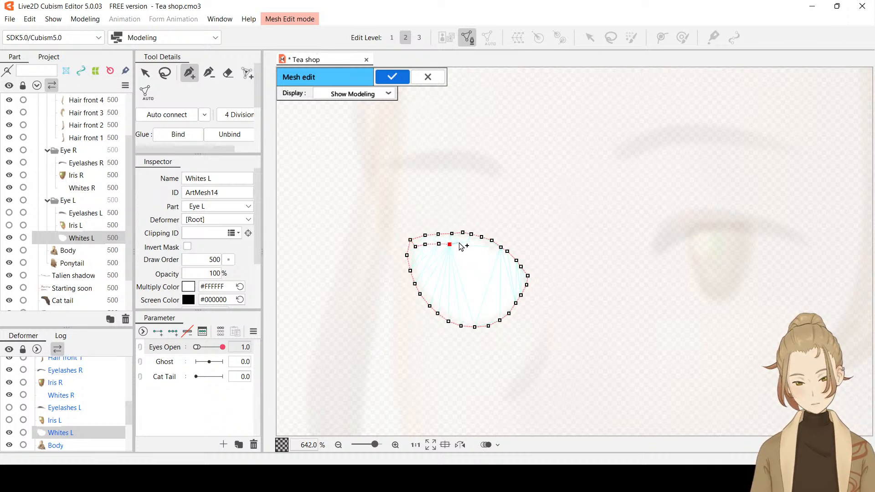
pyautogui.click(459, 243)
pyautogui.click(469, 245)
pyautogui.click(479, 246)
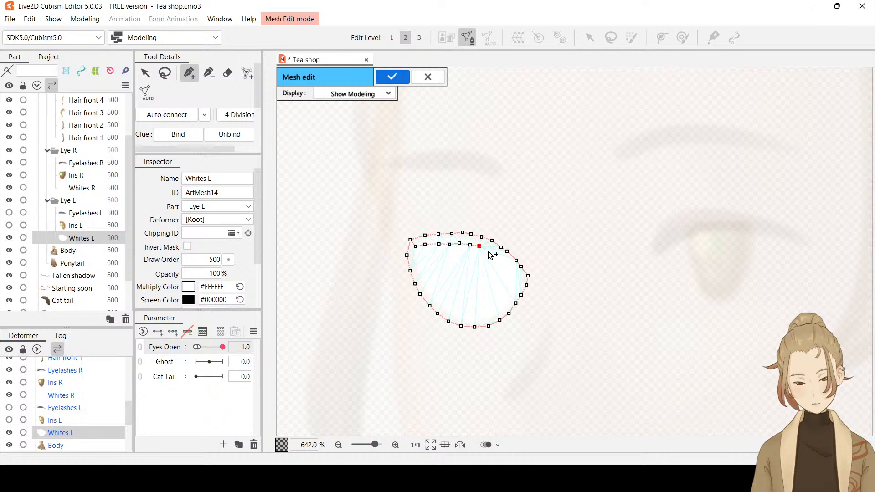
pyautogui.click(487, 251)
pyautogui.click(494, 256)
pyautogui.click(504, 260)
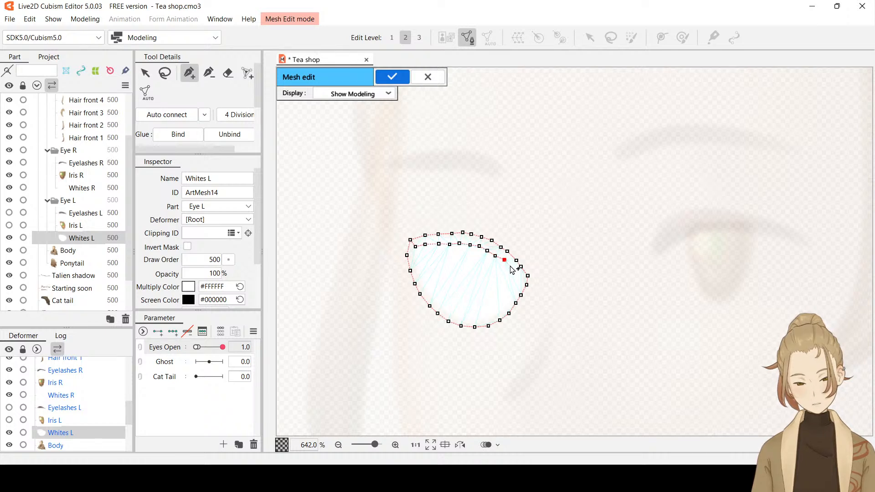
pyautogui.click(511, 267)
pyautogui.click(517, 277)
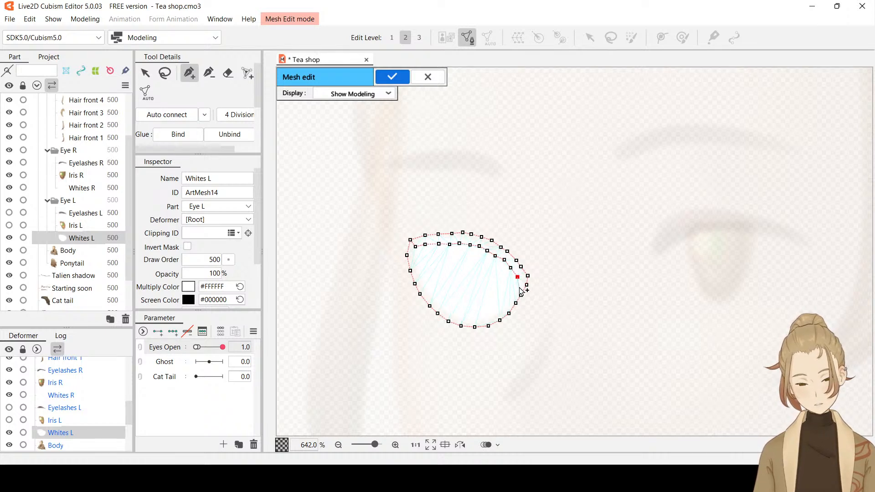
pyautogui.click(516, 286)
pyautogui.click(511, 295)
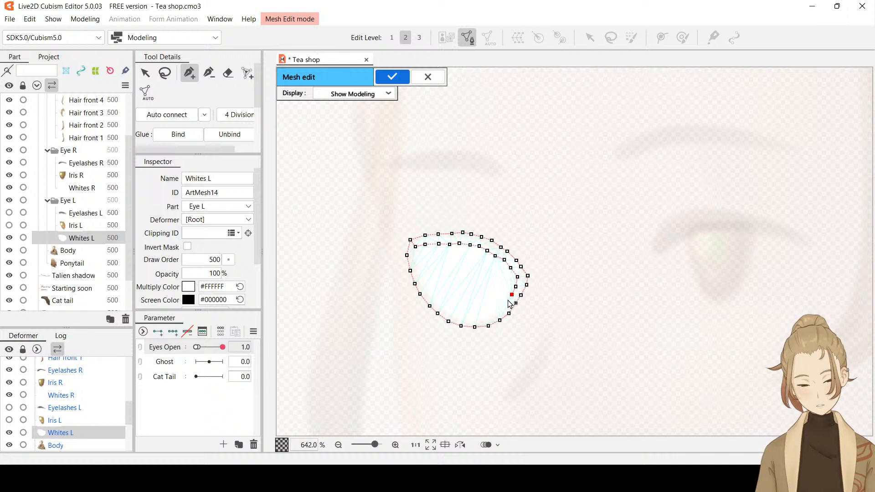
pyautogui.click(505, 301)
pyautogui.click(497, 306)
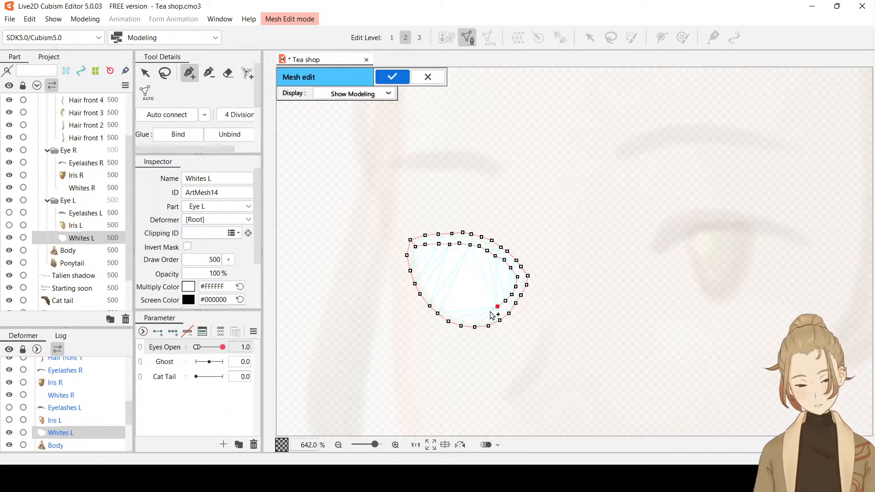
pyautogui.click(489, 311)
pyautogui.click(479, 313)
pyautogui.click(468, 312)
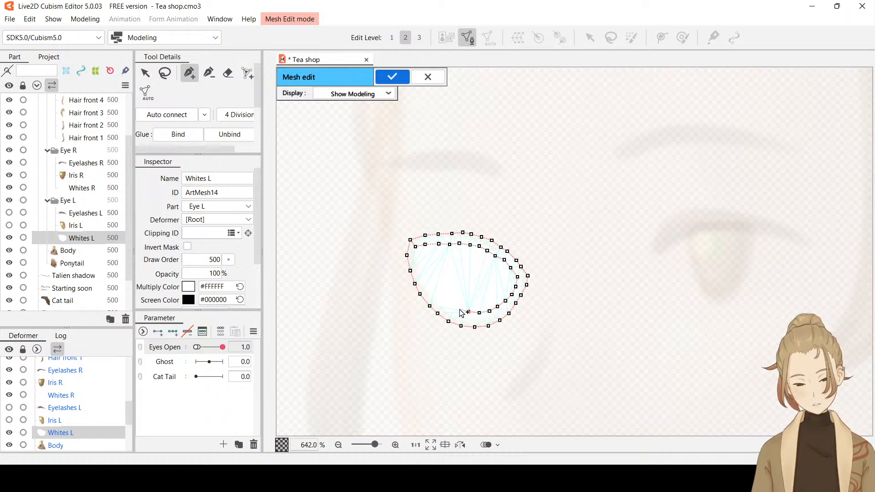
pyautogui.click(458, 308)
pyautogui.click(449, 304)
pyautogui.click(440, 297)
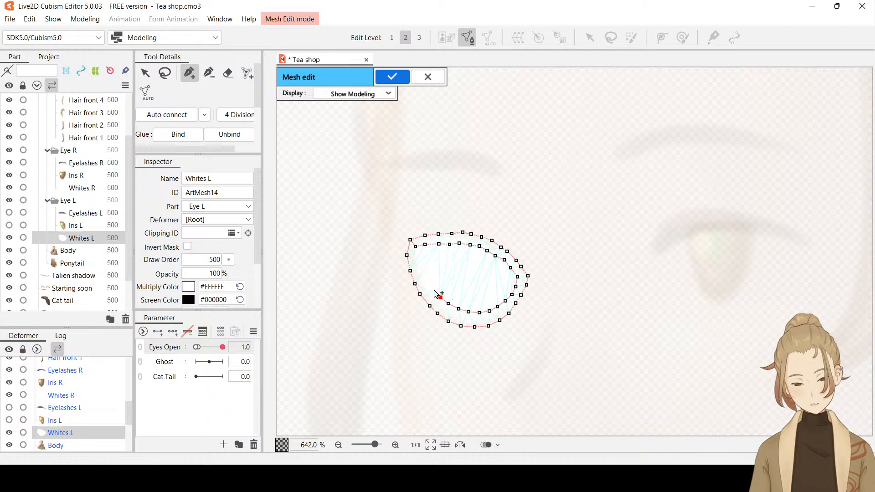
pyautogui.click(432, 290)
pyautogui.click(424, 281)
pyautogui.click(420, 271)
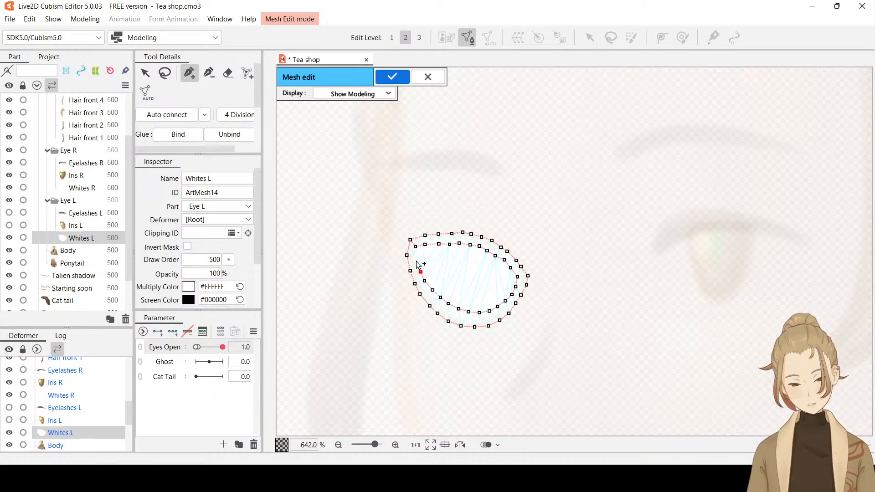
pyautogui.click(414, 258)
pyautogui.click(415, 247)
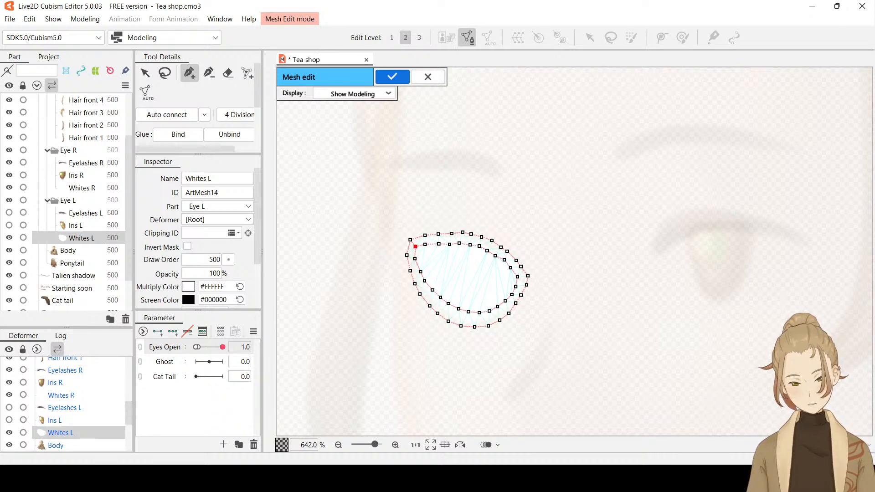
# Auto-connect the mesh points of Whites L and apply the mesh edit, and show Iris L and Eyelashes L again
pyautogui.click(166, 116)
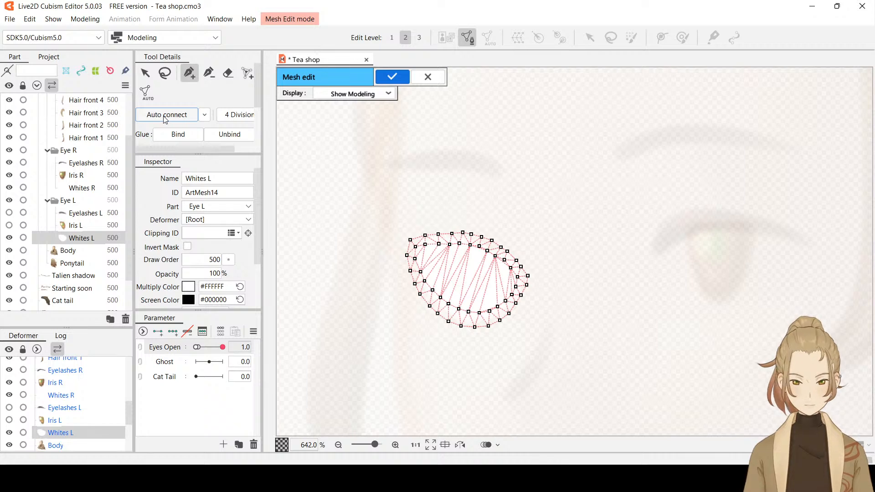
pyautogui.click(394, 78)
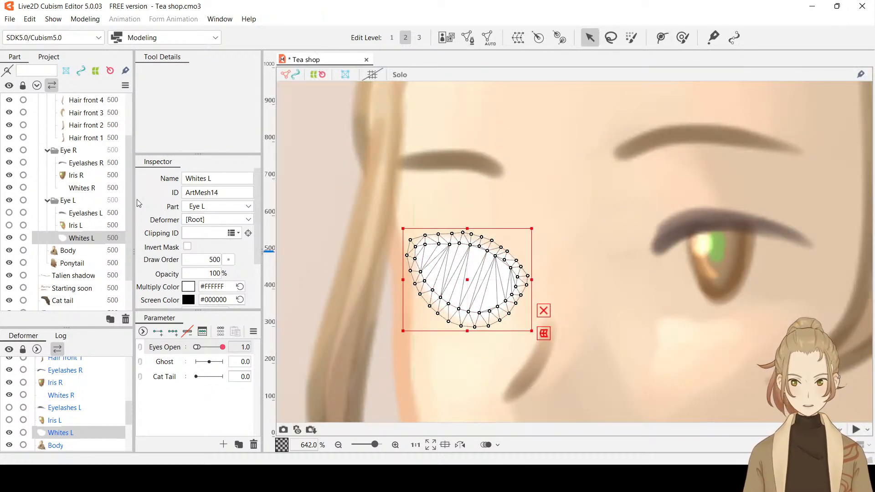
pyautogui.click(9, 225)
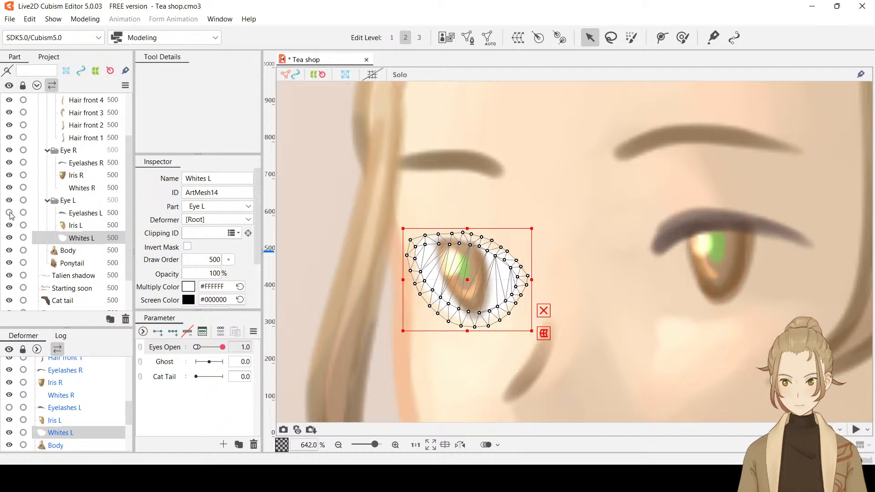
pyautogui.click(9, 213)
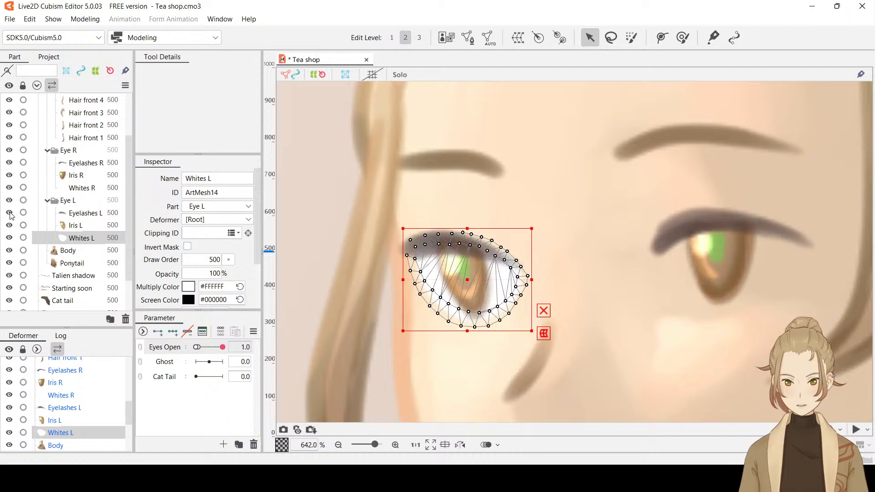
# Add a three-point deform path across Whites L, from the outer eye corner through the iris to the inner corner
pyautogui.click(656, 39)
pyautogui.click(409, 252)
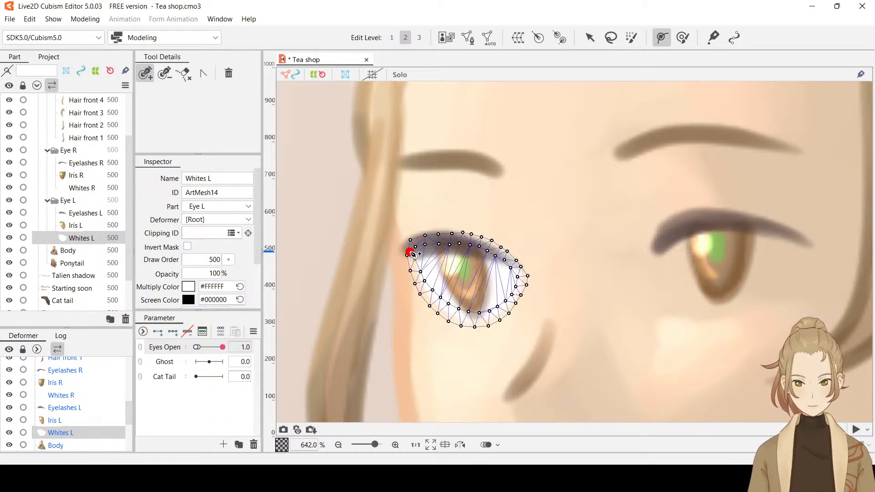
pyautogui.click(460, 274)
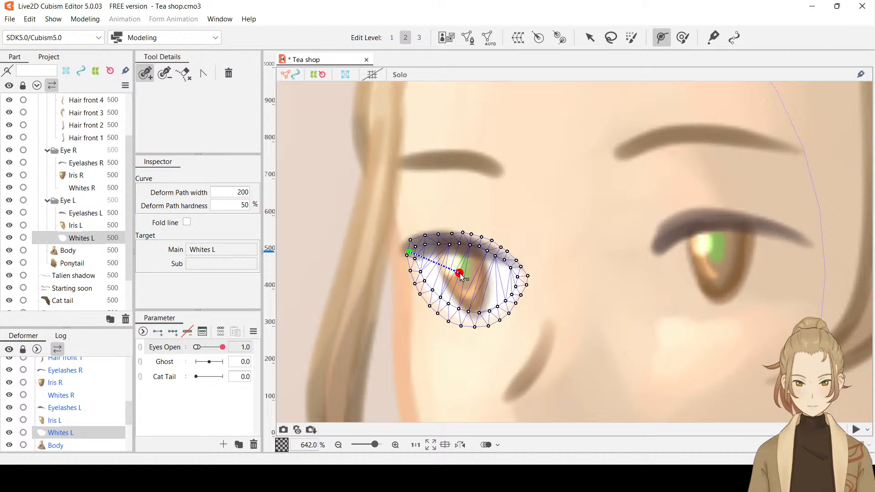
pyautogui.click(523, 276)
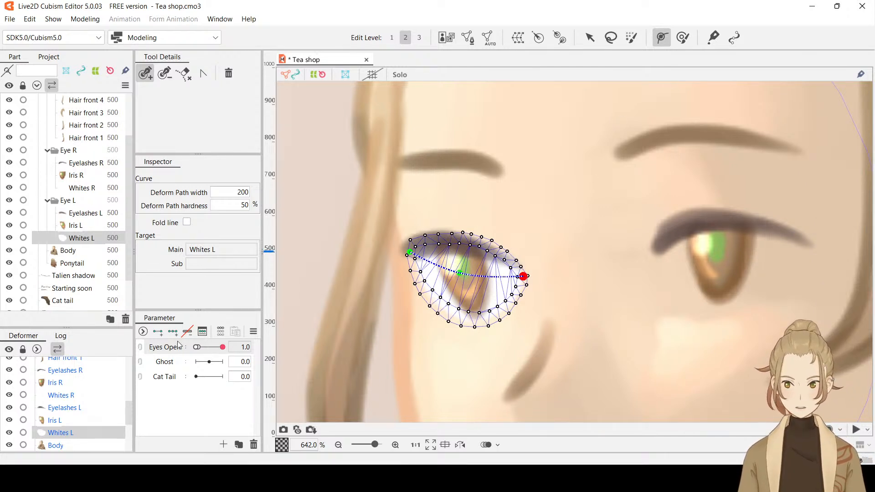
# Add keys for Whites L at both ends of Eyes Open, and set the parameter to 0.0
pyautogui.click(81, 239)
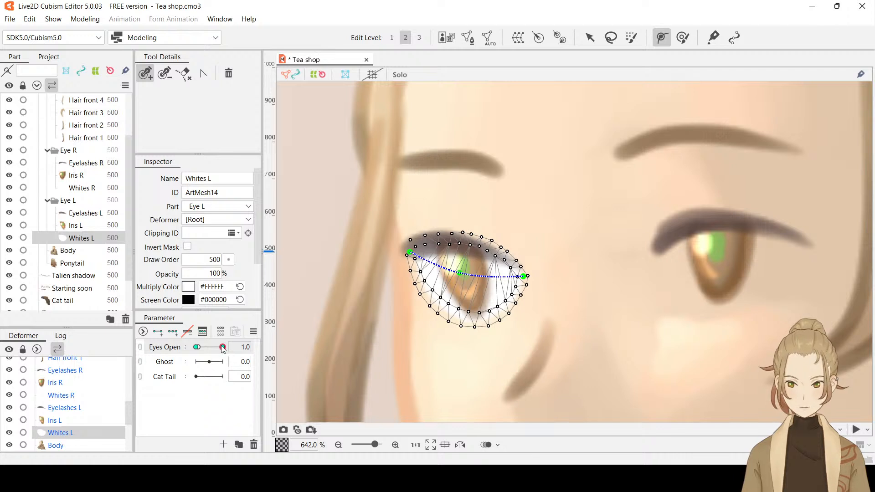
pyautogui.moveTo(223, 347); pyautogui.dragTo(196, 347)
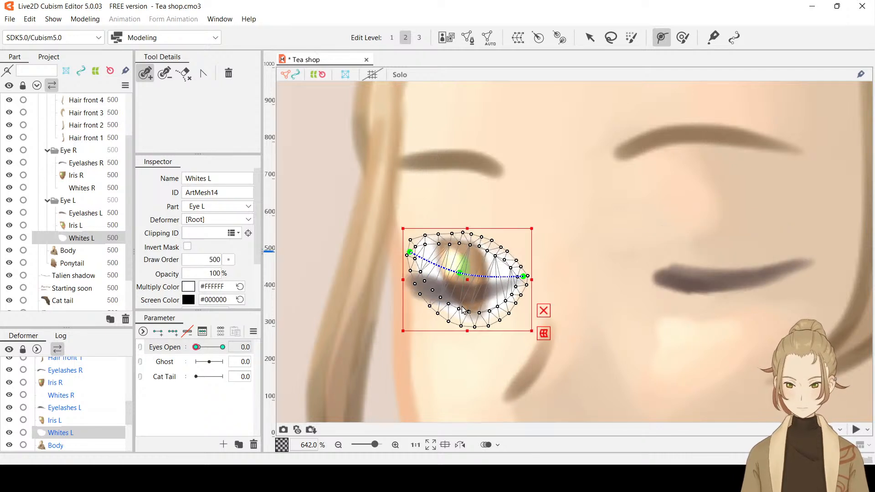
pyautogui.hotkey('ctrl', 't')
pyautogui.hotkey('ctrl', 't')
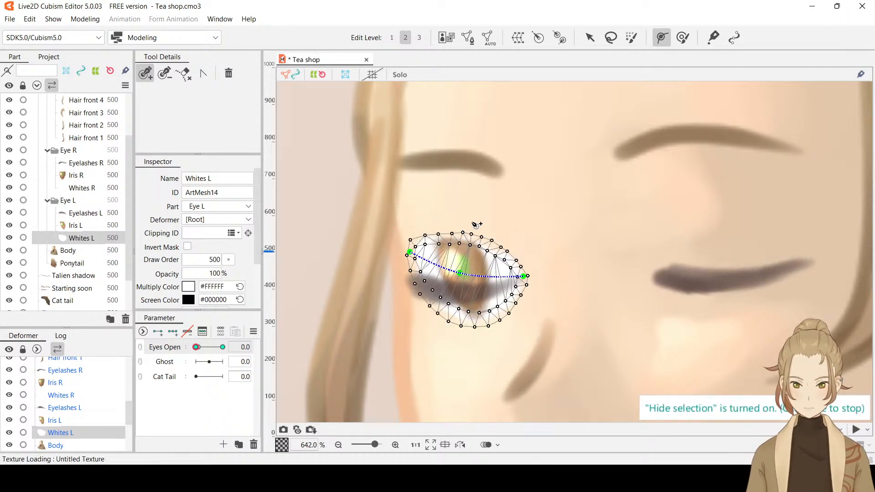
pyautogui.press('ctrl')
pyautogui.press('ctrl')
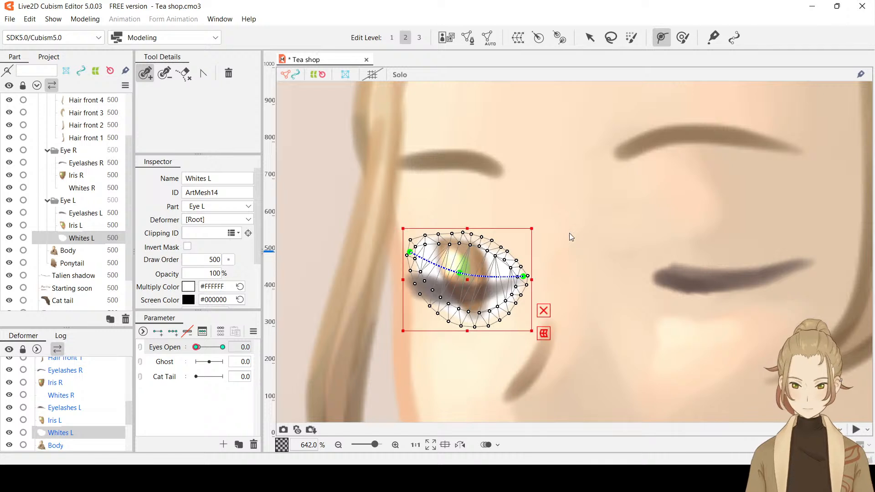
pyautogui.press('ctrl')
pyautogui.press('ctrl')
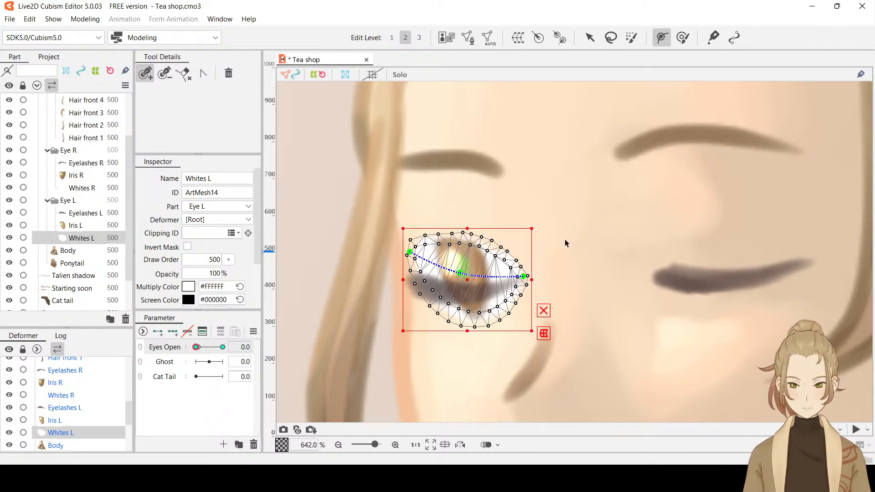
pyautogui.hotkey('ctrl', 't')
pyautogui.hotkey('ctrl', 't')
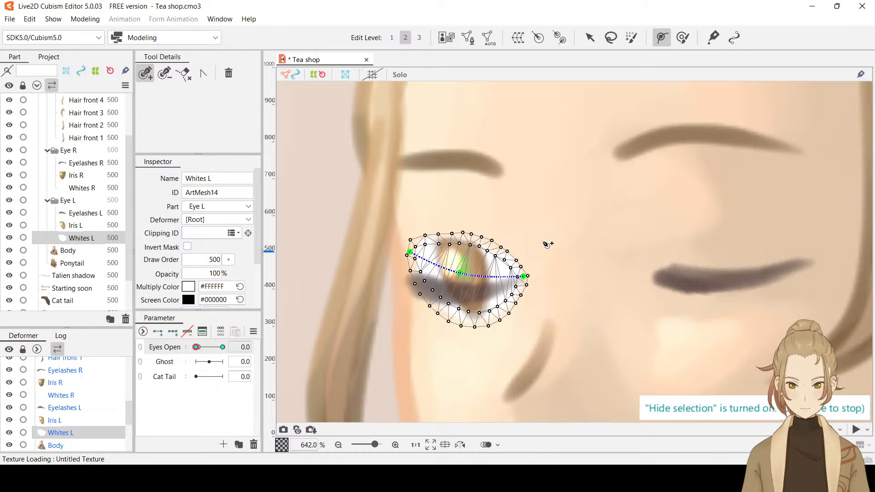
pyautogui.click(71, 226)
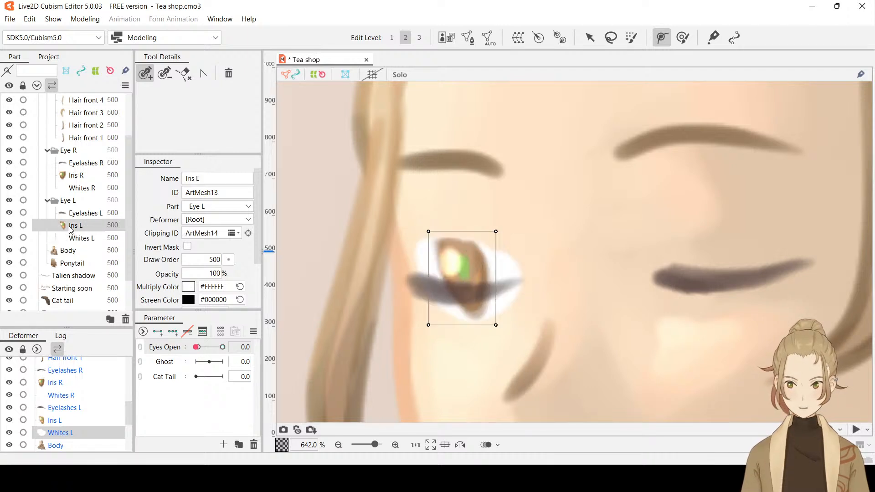
# Squash Whites L vertically from above and below into a thin band over the closed eyelashes at Eyes Open 0.0
pyautogui.click(73, 239)
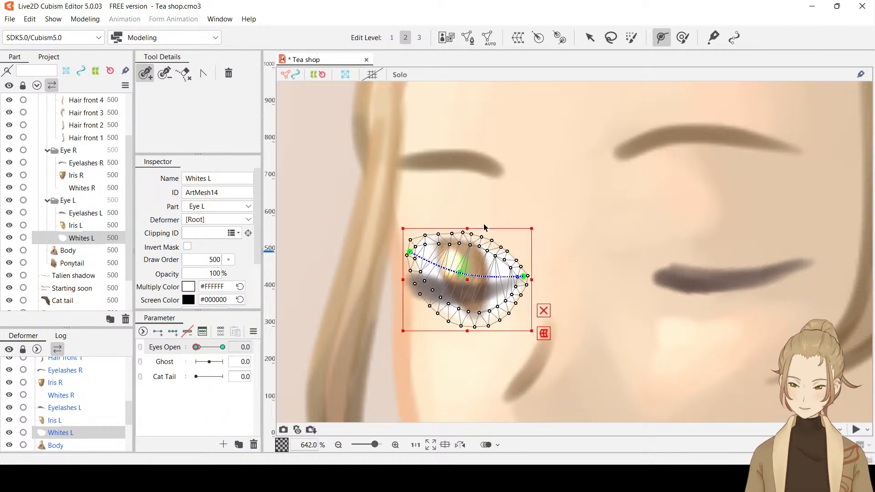
pyautogui.moveTo(465, 231); pyautogui.dragTo(460, 273)
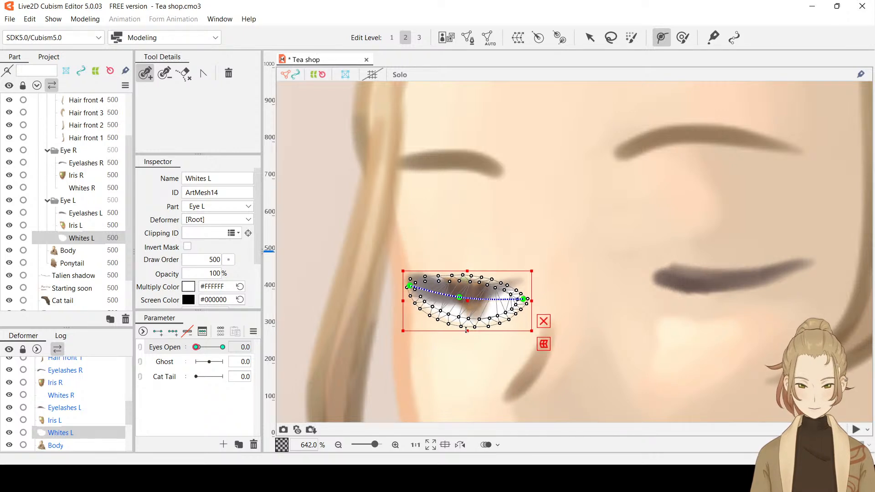
pyautogui.moveTo(467, 329); pyautogui.dragTo(467, 299)
pyautogui.click(489, 298)
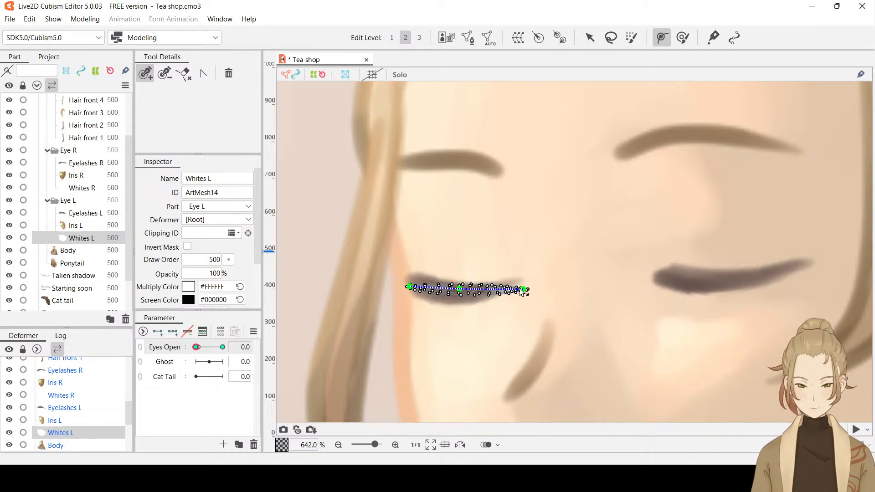
# Move both end points of the Whites L deform path onto the ends of the closed eyelashes, bending the flattened band along them
pyautogui.moveTo(523, 289); pyautogui.dragTo(520, 283)
pyautogui.hotkey('ctrl', 'z')
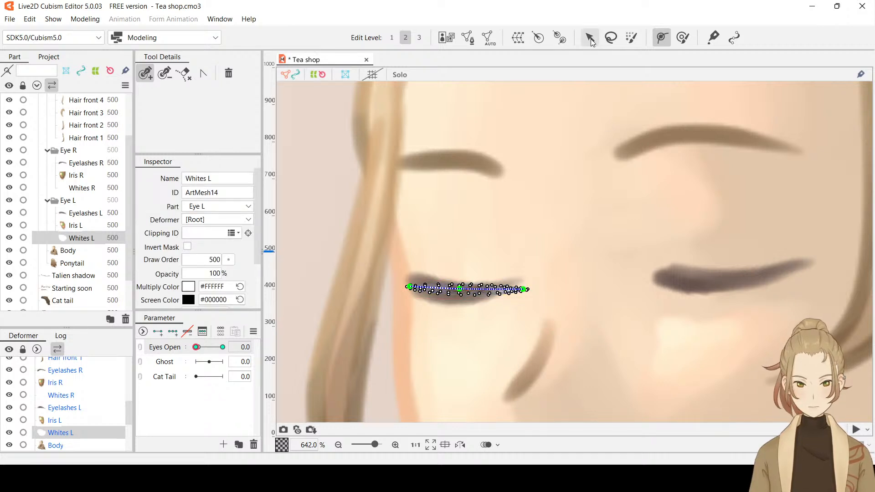
pyautogui.click(589, 40)
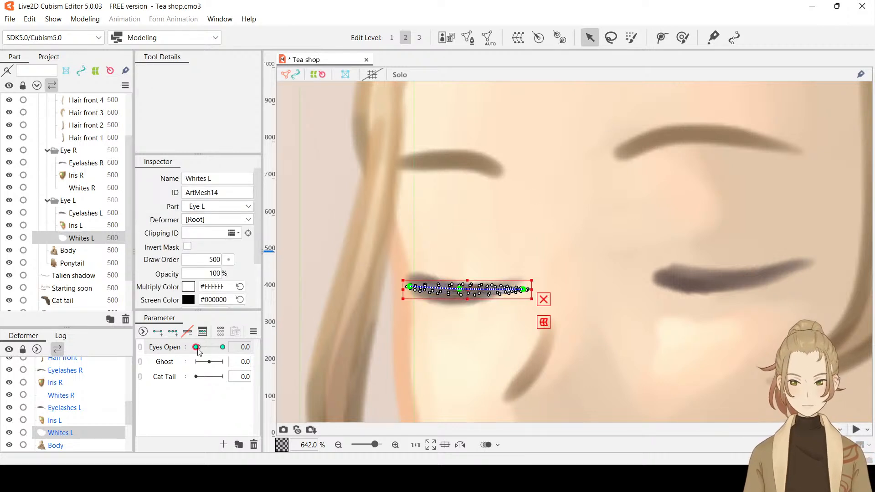
pyautogui.moveTo(197, 348); pyautogui.dragTo(149, 354)
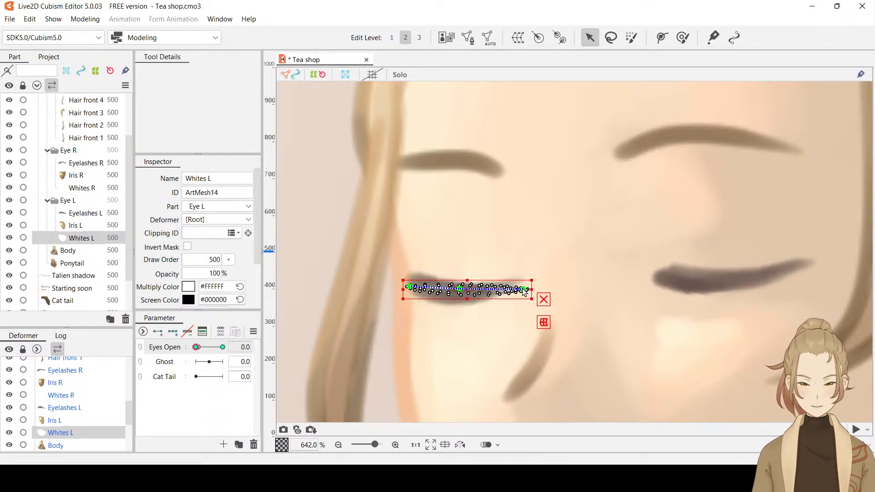
pyautogui.moveTo(523, 287); pyautogui.dragTo(513, 286)
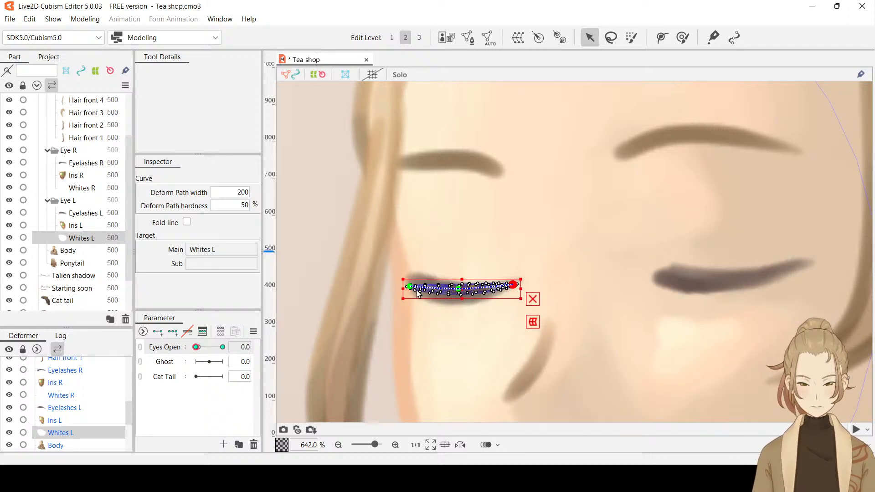
pyautogui.moveTo(409, 287); pyautogui.dragTo(458, 294)
pyautogui.hotkey('ctrl', 'z')
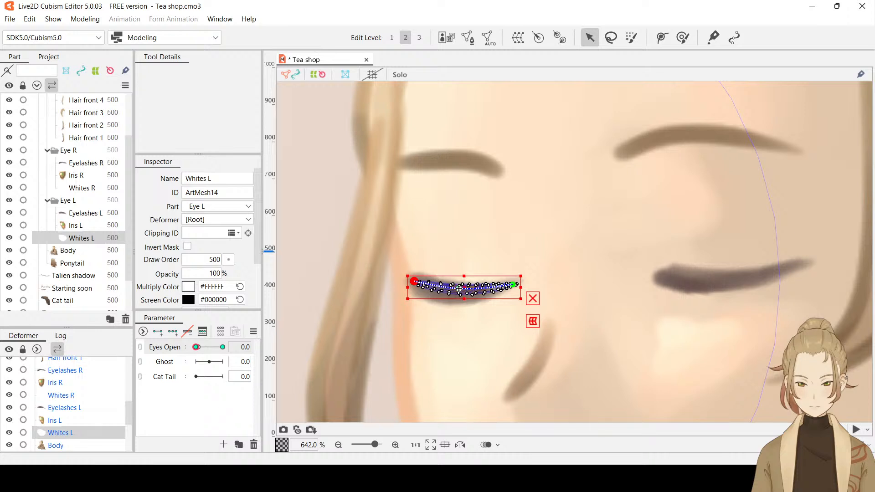
# Preview the closed eye without selection outlines, and lower the middle point of the Whites L deform path to follow the eyelash curve
pyautogui.hotkey('ctrl', 'h')
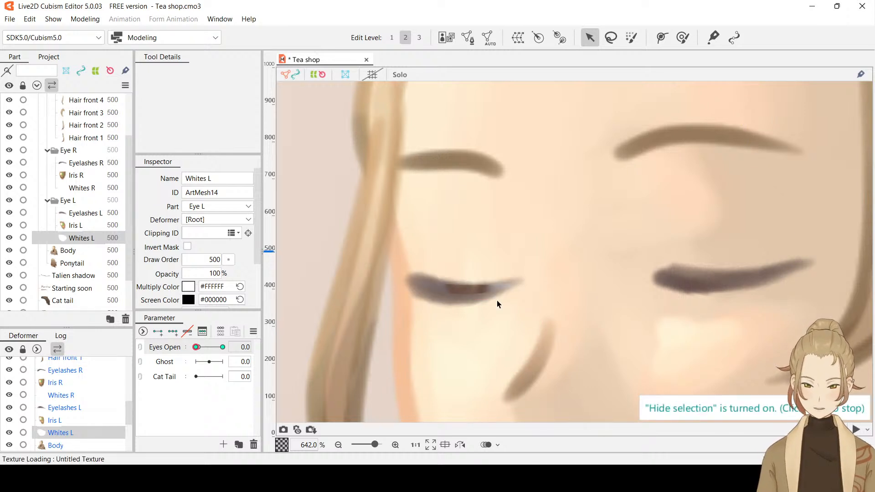
pyautogui.hotkey('ctrl', 'h')
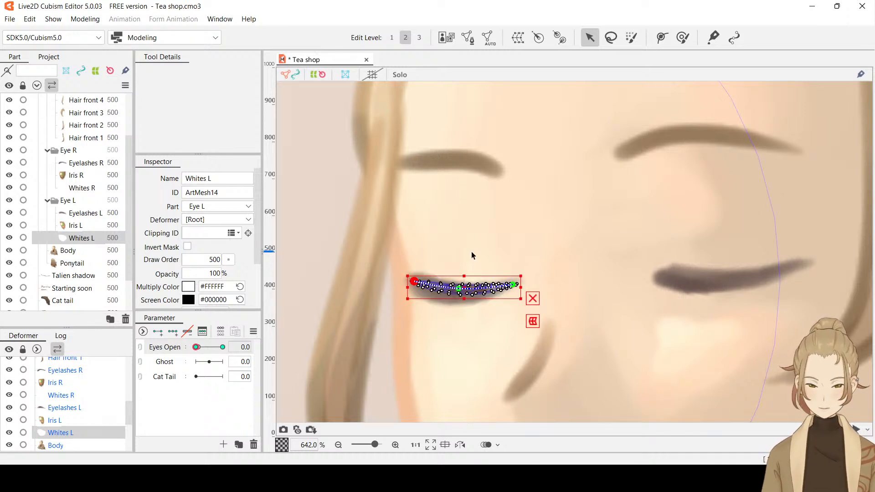
pyautogui.scroll(2, 462, 290)
pyautogui.click(456, 291)
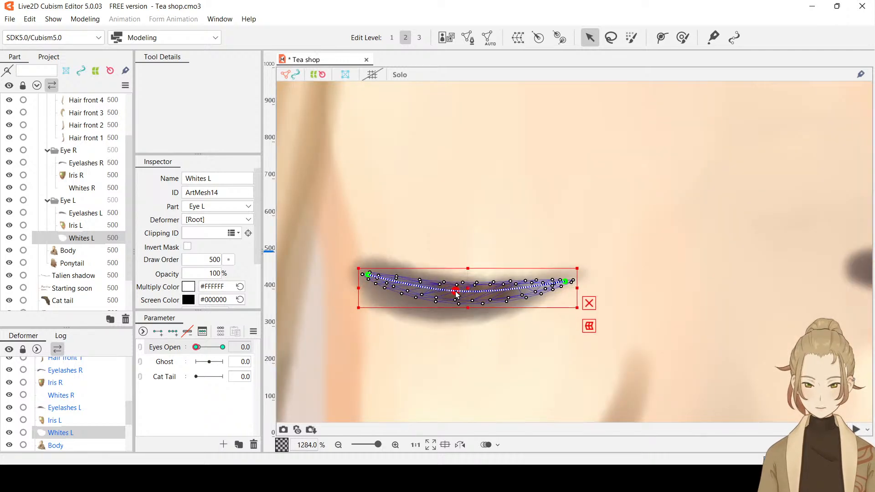
pyautogui.moveTo(455, 292); pyautogui.dragTo(452, 296)
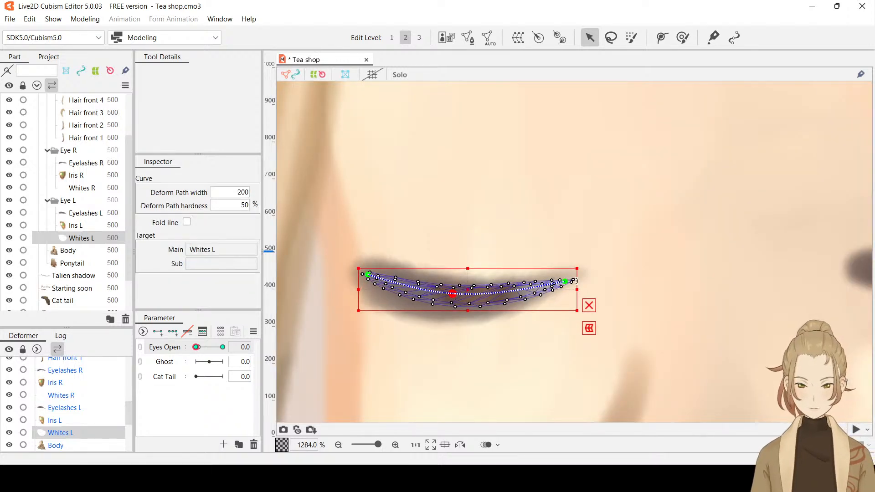
pyautogui.scroll(-2, 606, 291)
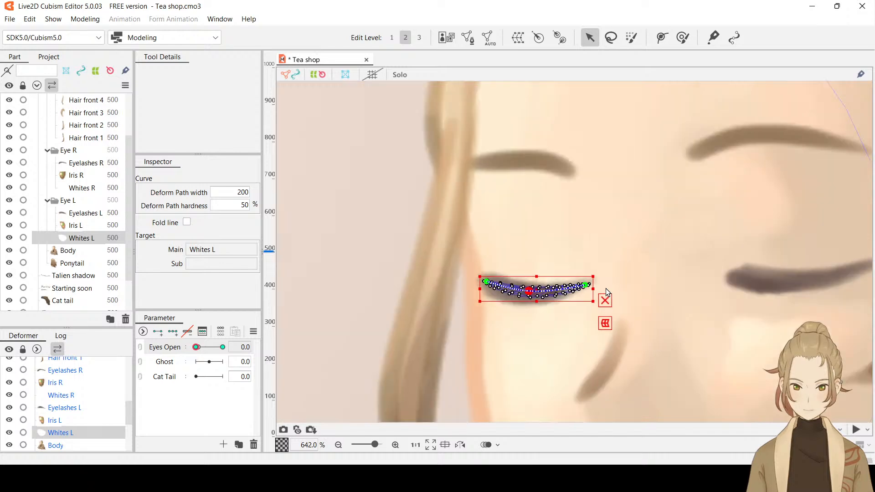
# Nudge the inner end point of the Whites L deform path slightly upward, and recheck the closed eye with the selection hidden
pyautogui.hotkey('ctrl', 'h')
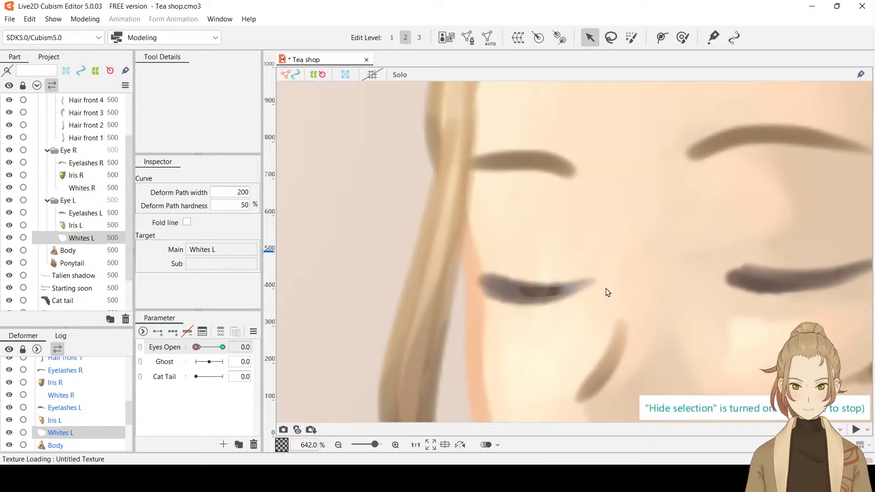
pyautogui.scroll(-1, 607, 292)
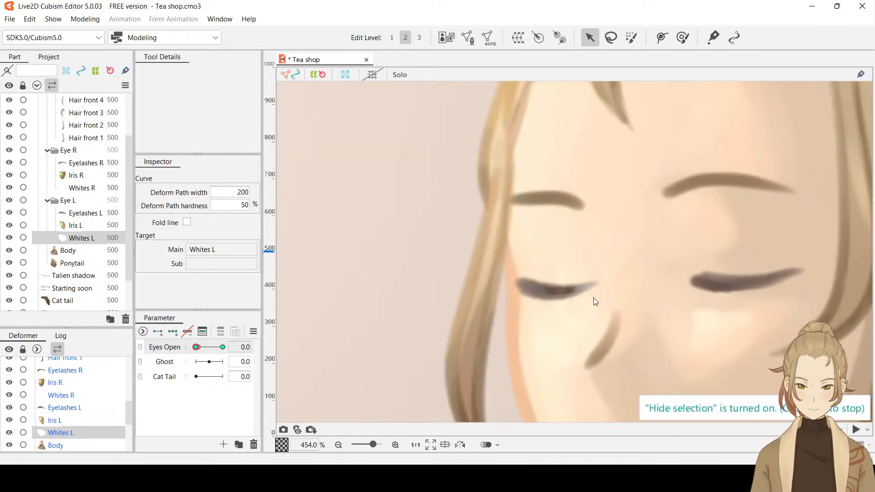
pyautogui.hotkey('ctrl', 'h')
pyautogui.moveTo(592, 286); pyautogui.dragTo(590, 285)
pyautogui.hotkey('ctrl', 'h')
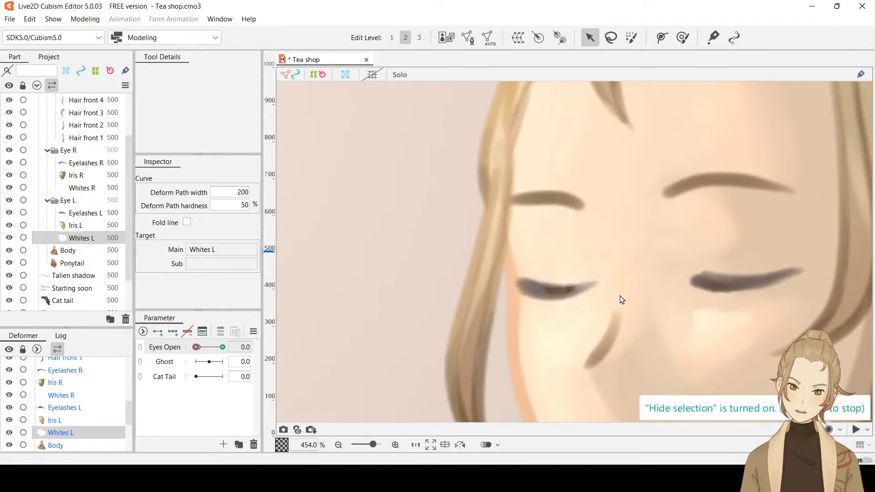
# Set the opacity of Whites L to 0% at Eyes Open 0.0
pyautogui.click(81, 241)
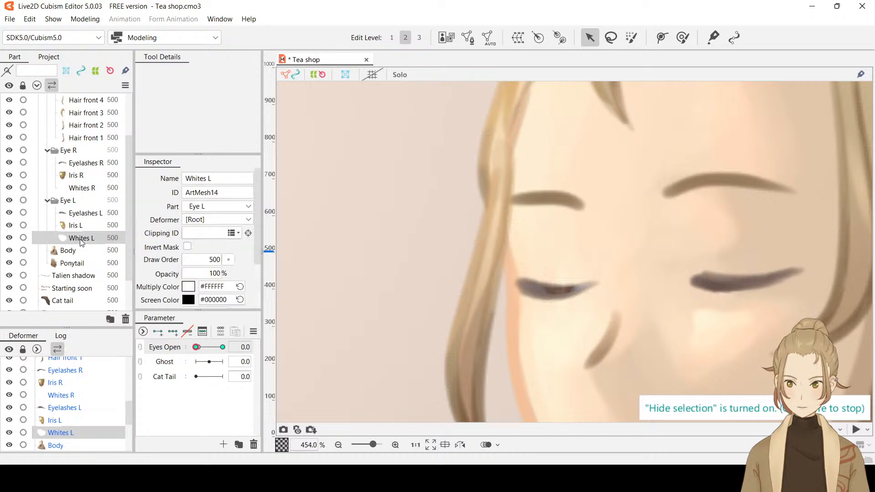
pyautogui.doubleClick(213, 274)
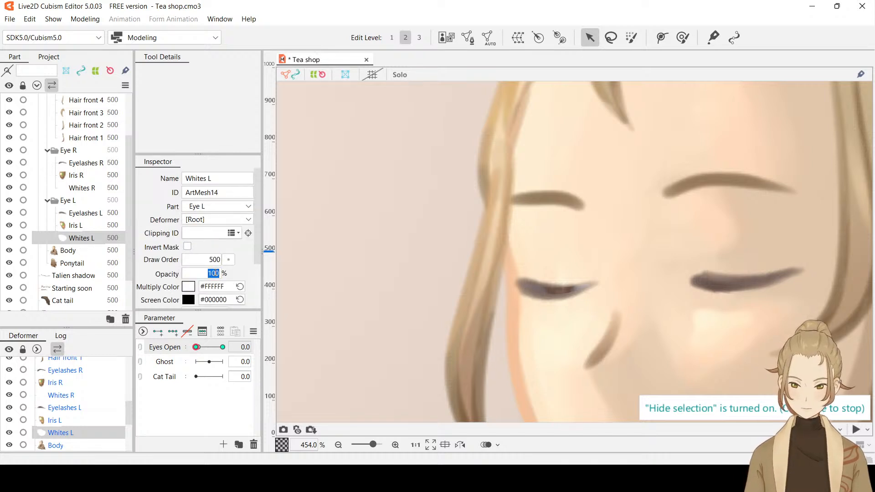
# Add three Eyes Open keys for Iris L, and add a further key at 0.1
pyautogui.click(80, 225)
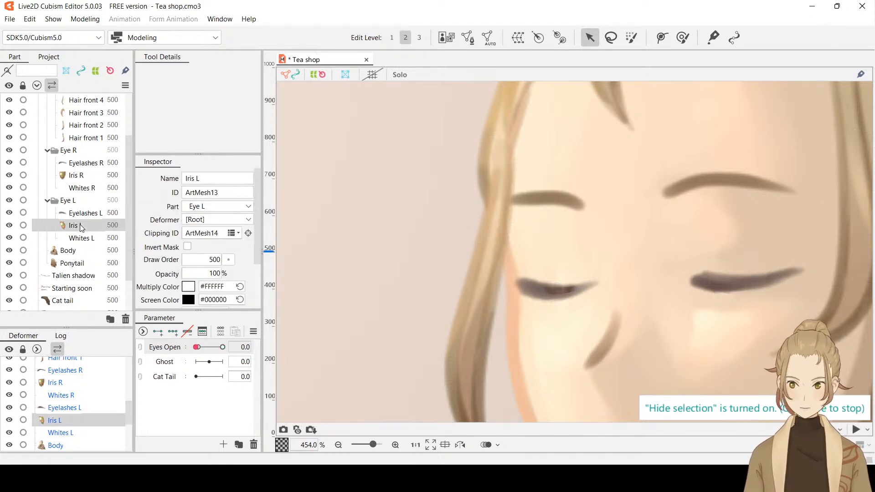
pyautogui.click(172, 334)
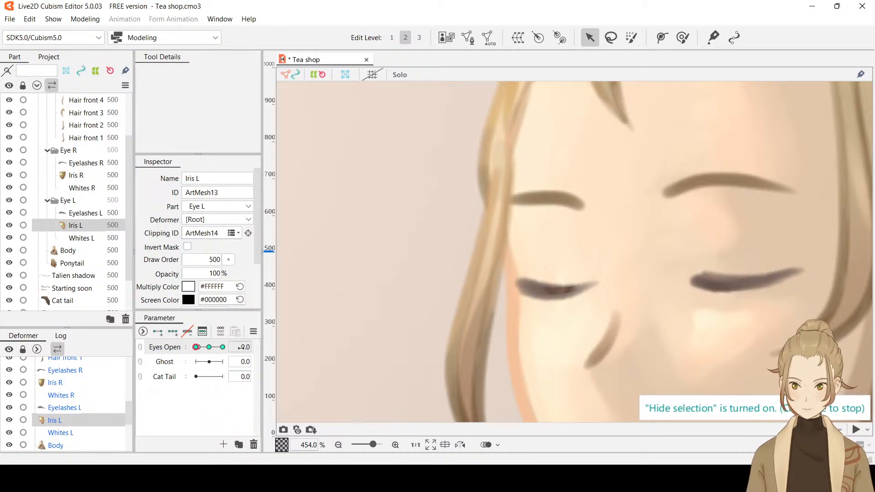
pyautogui.click(244, 348)
pyautogui.write('0.1')
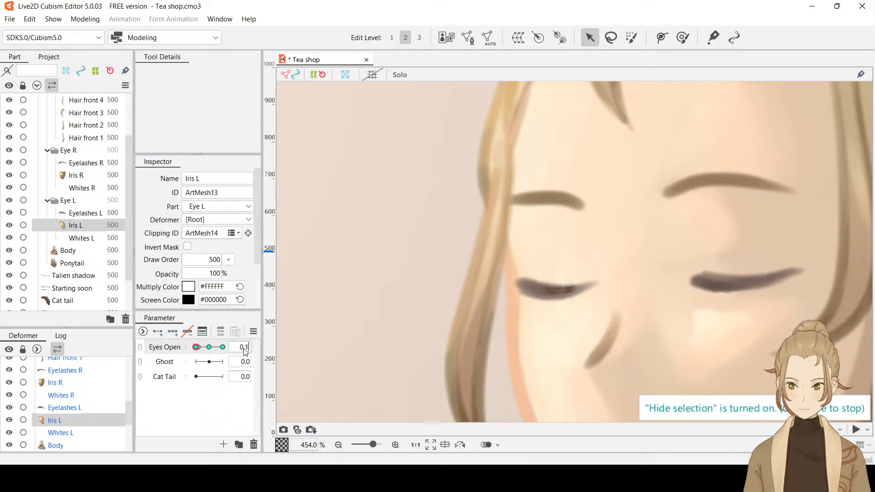
pyautogui.press('Return')
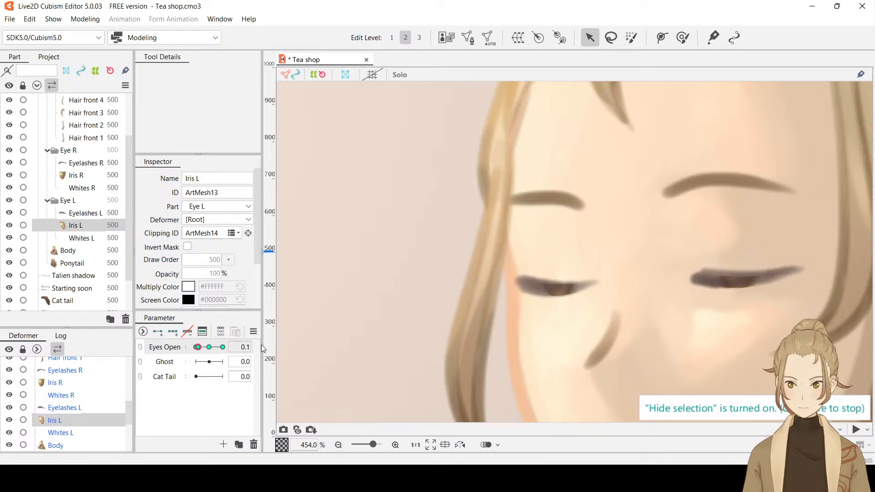
pyautogui.doubleClick(210, 274)
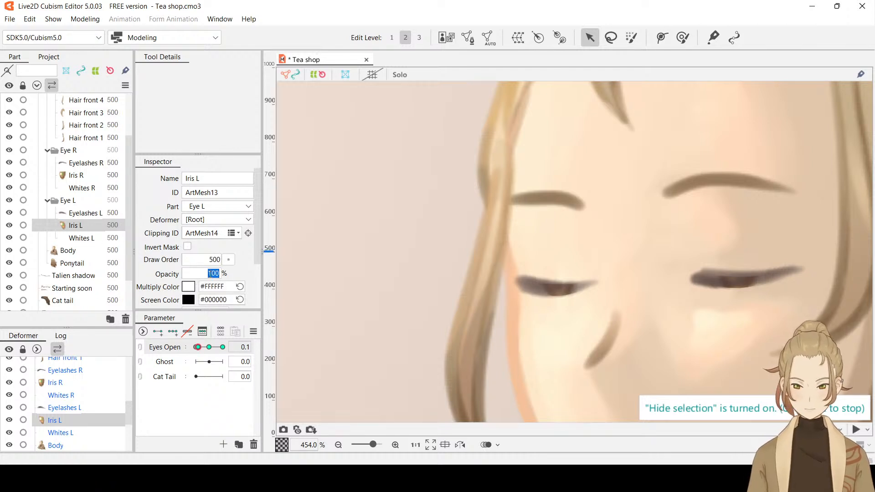
# Set the opacity of Iris L to 0% at Eyes Open 0.0, and test the eye fully open and closed
pyautogui.click(196, 347)
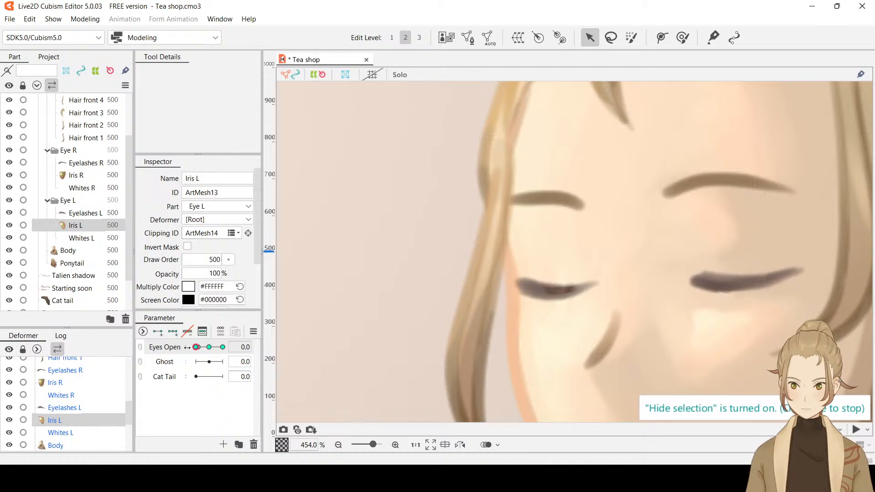
pyautogui.doubleClick(215, 273)
pyautogui.write('0')
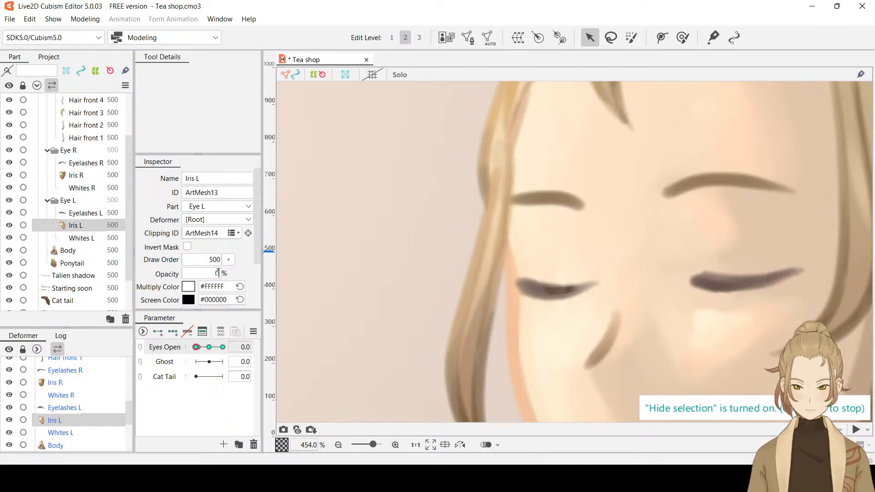
pyautogui.press('Return')
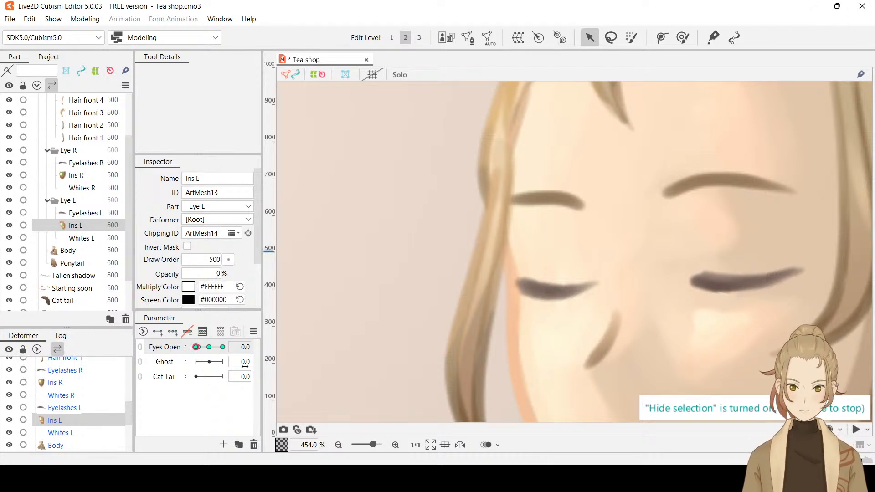
pyautogui.moveTo(196, 347); pyautogui.dragTo(223, 347)
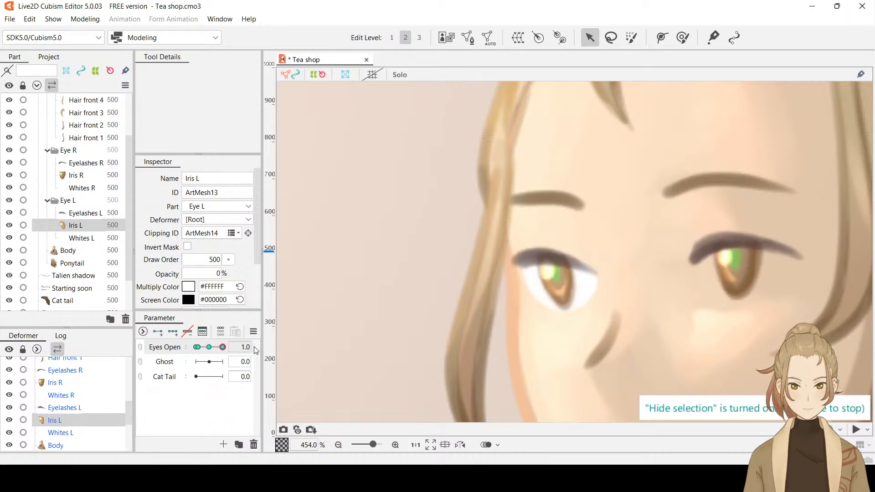
pyautogui.click(197, 347)
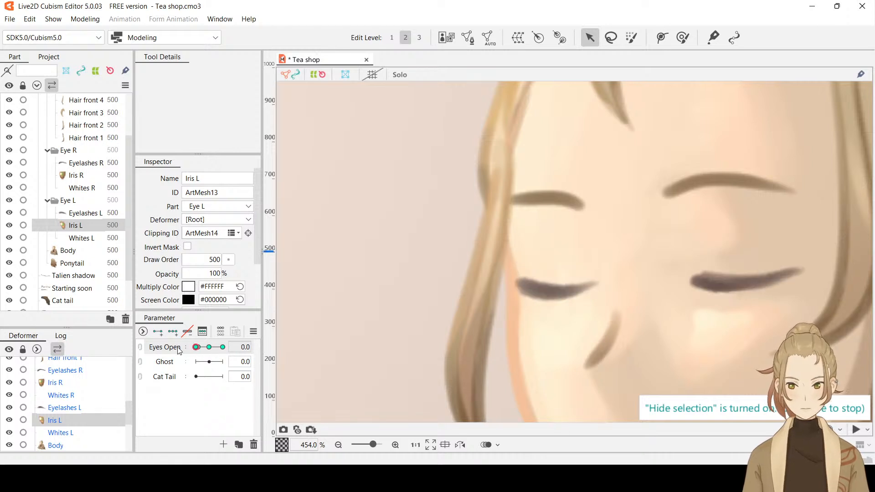
# Set the opacity of Whites L to 0% at Eyes Open 1.0
pyautogui.click(77, 239)
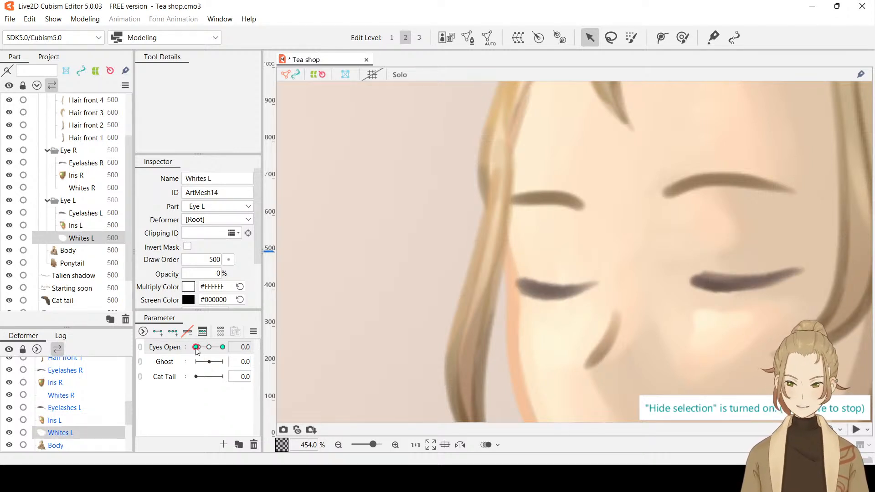
pyautogui.moveTo(196, 347); pyautogui.dragTo(223, 347)
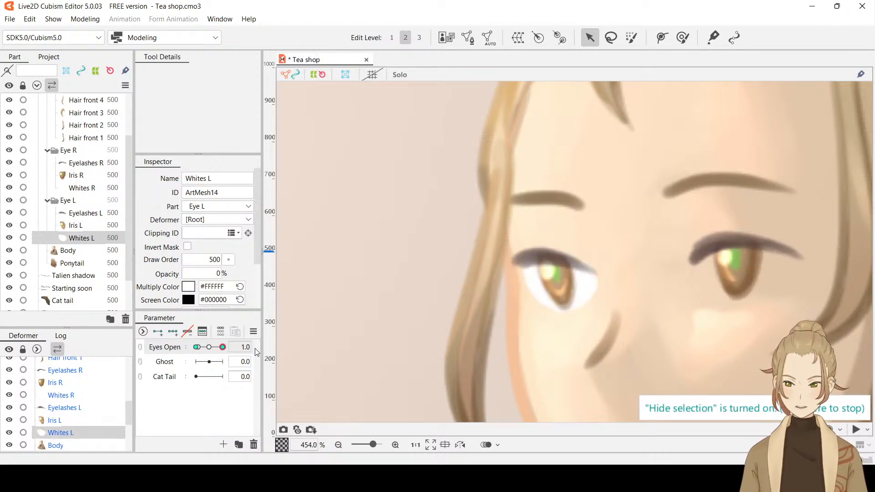
pyautogui.click(213, 274)
pyautogui.write('0')
pyautogui.press('Return')
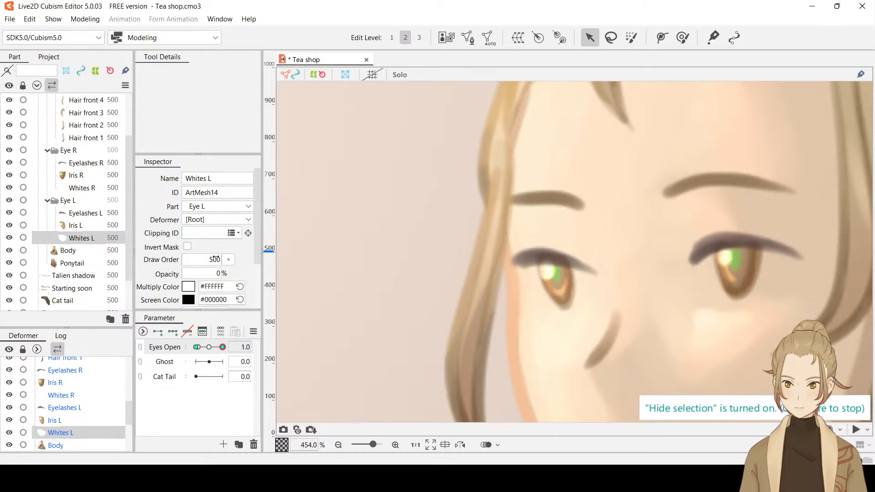
pyautogui.moveTo(255, 236); pyautogui.dragTo(253, 297)
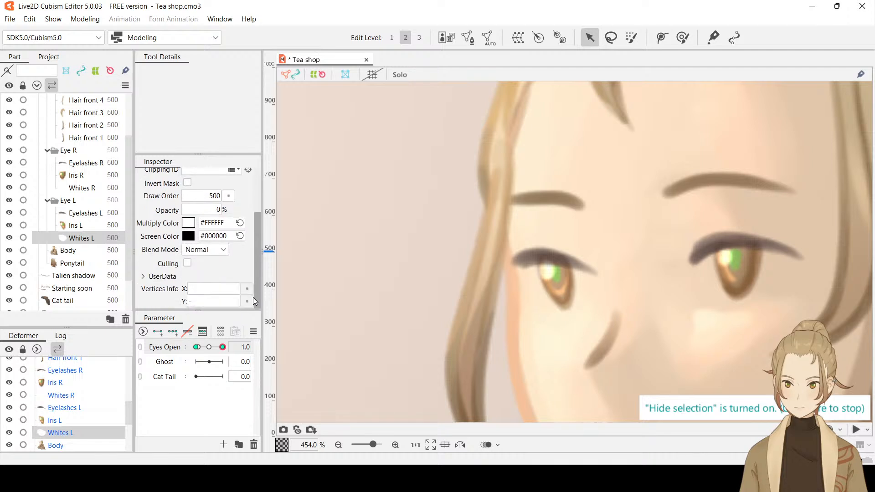
# Test the character's eyes closed and fully open by switching Eyes Open between 0.0 and 1.0
pyautogui.scroll(3, 252, 296)
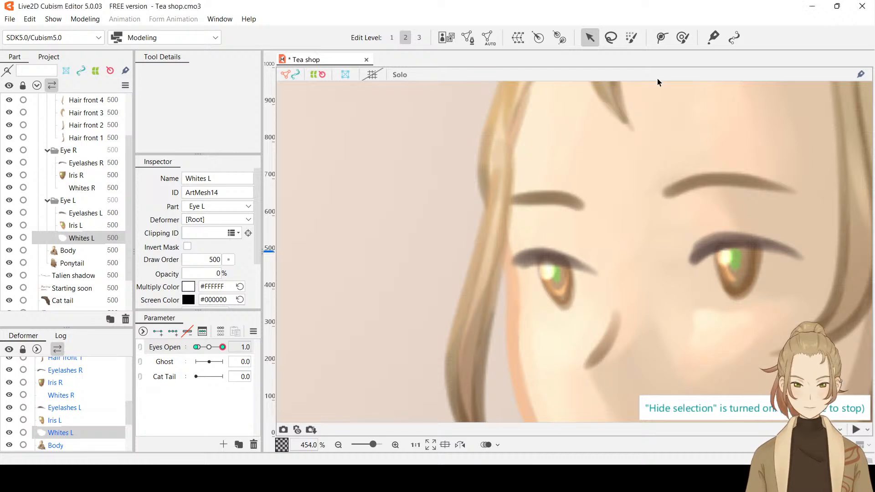
pyautogui.scroll(-5, 649, 272)
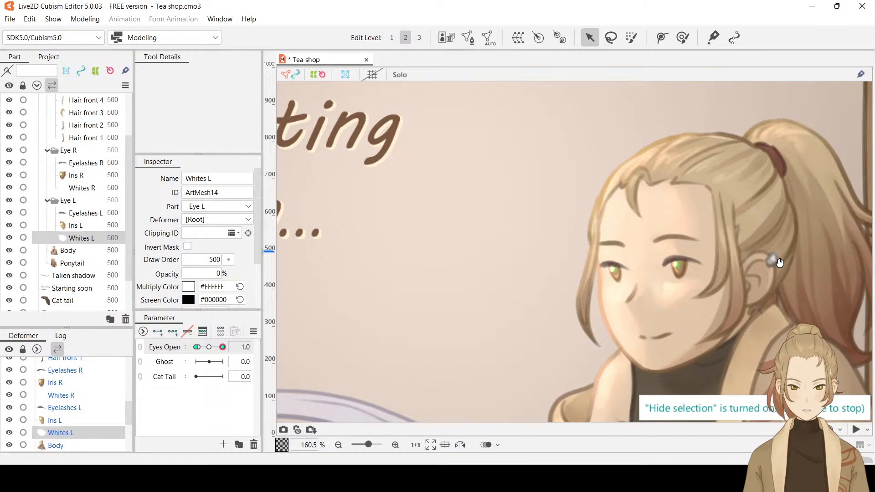
pyautogui.moveTo(779, 263); pyautogui.dragTo(635, 245)
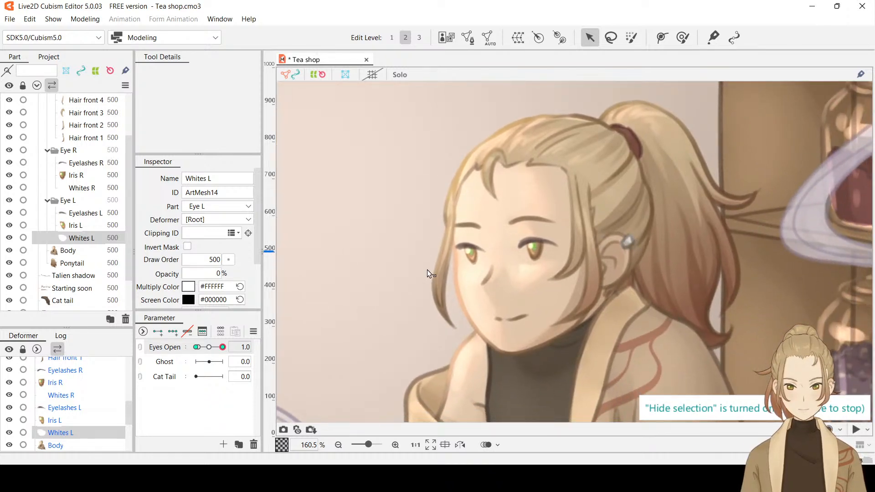
pyautogui.moveTo(222, 347); pyautogui.dragTo(133, 351)
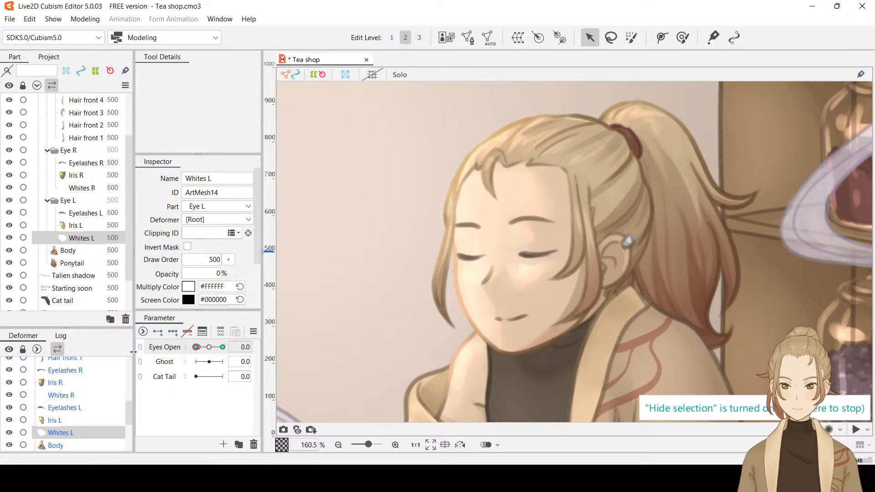
pyautogui.scroll(-2, 548, 254)
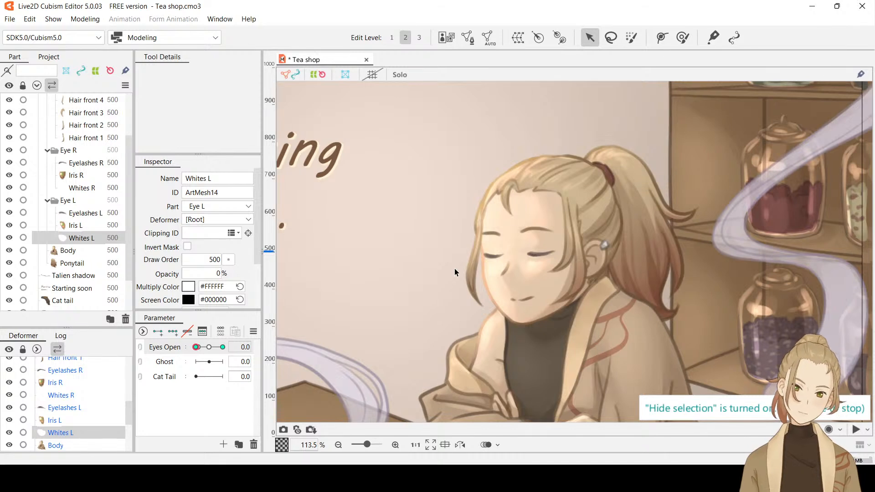
pyautogui.scroll(-2, 454, 269)
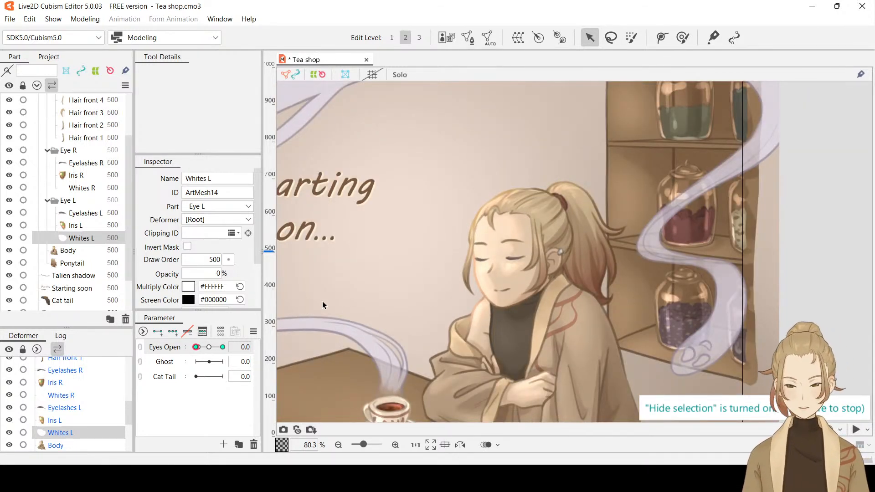
pyautogui.moveTo(196, 347); pyautogui.dragTo(273, 344)
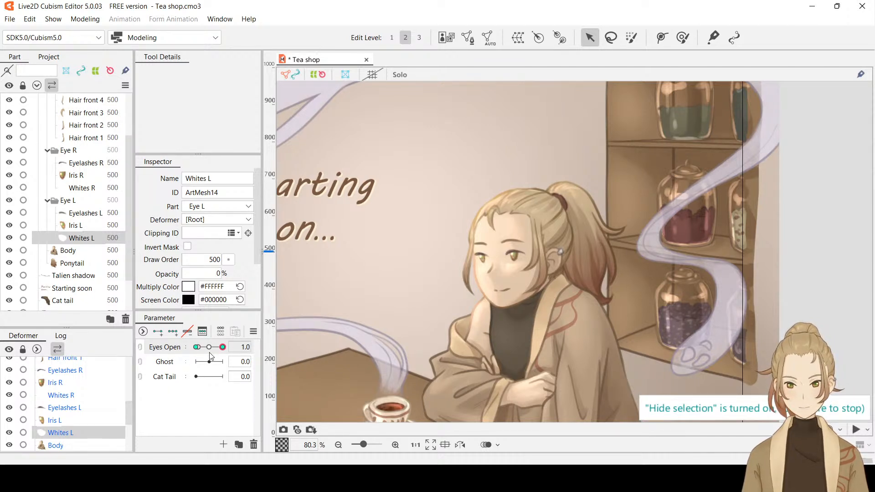
pyautogui.moveTo(209, 352); pyautogui.dragTo(155, 348)
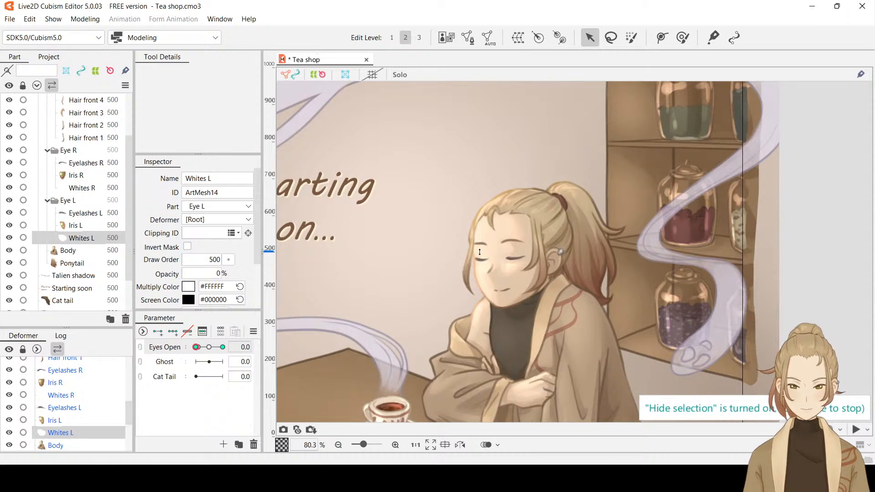
# Set the opacity of Whites L to 100% at Eyes Open 0.0
pyautogui.scroll(5, 479, 252)
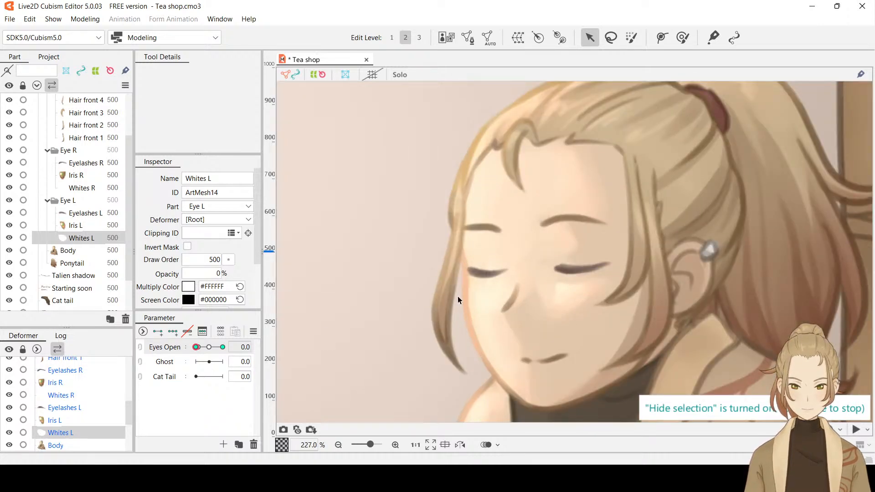
pyautogui.click(77, 213)
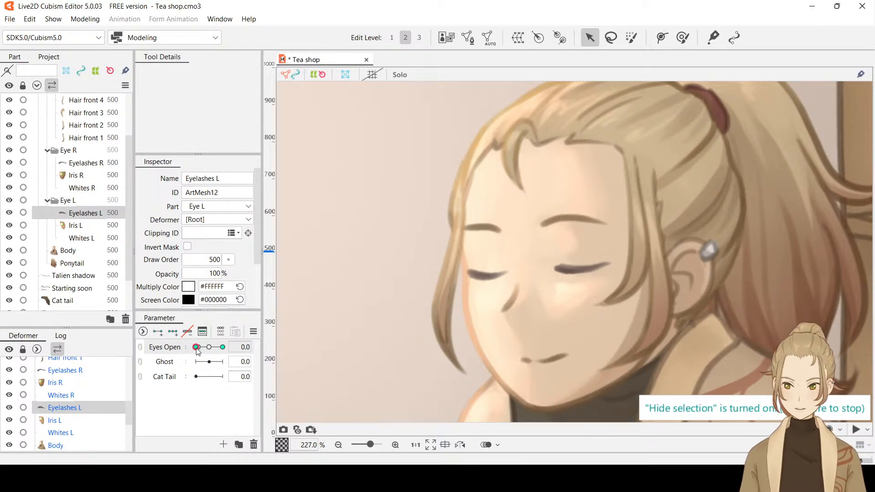
pyautogui.moveTo(196, 347)
pyautogui.mouseDown()
pyautogui.moveTo(226, 347)
pyautogui.moveTo(187, 352)
pyautogui.mouseUp()
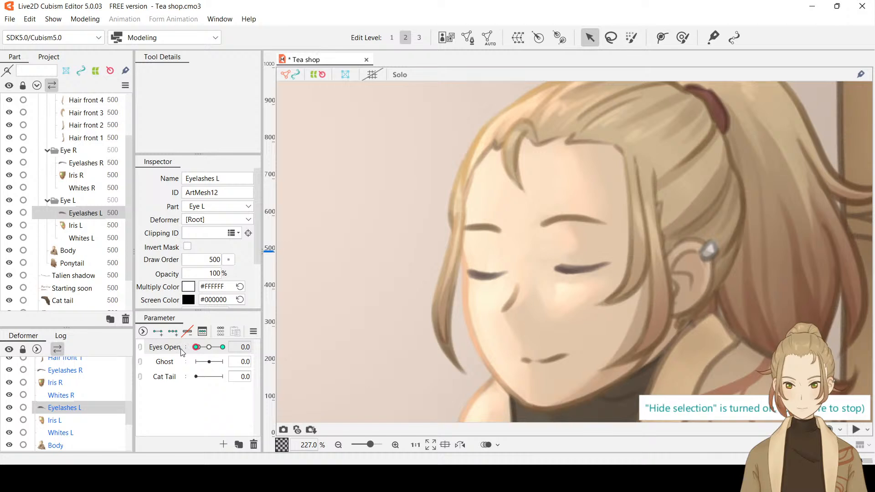
pyautogui.click(80, 238)
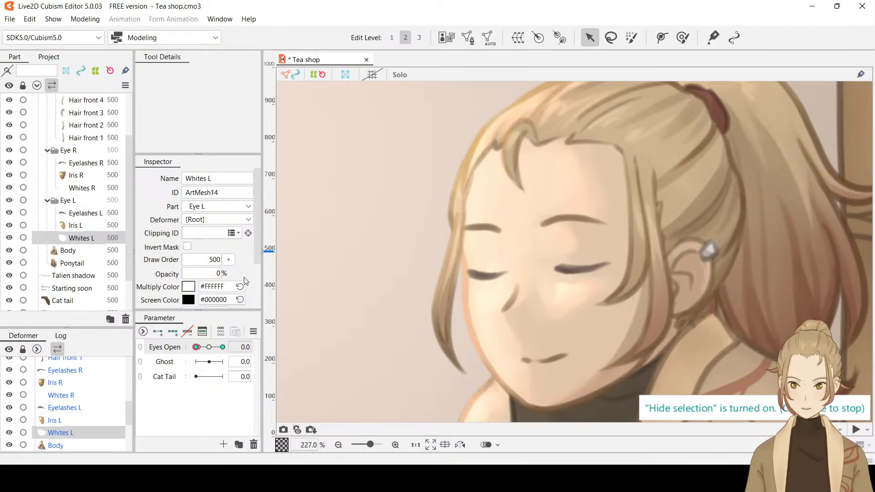
pyautogui.doubleClick(217, 273)
pyautogui.write('100')
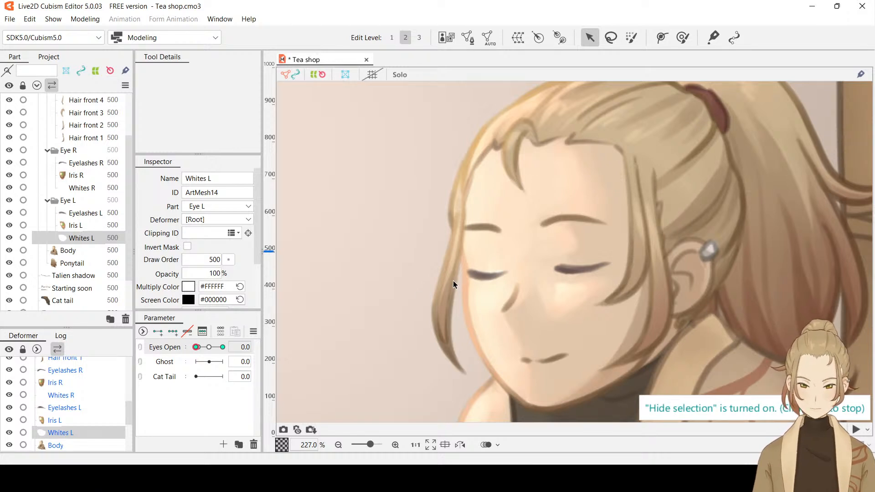
# Move Whites L slightly down onto the closed lash line and set its opacity to 0%
pyautogui.scroll(3, 486, 279)
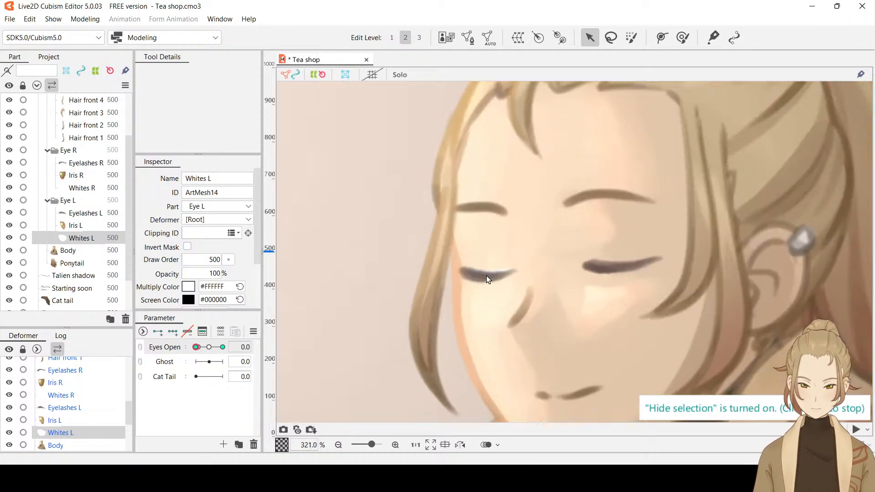
pyautogui.click(519, 278)
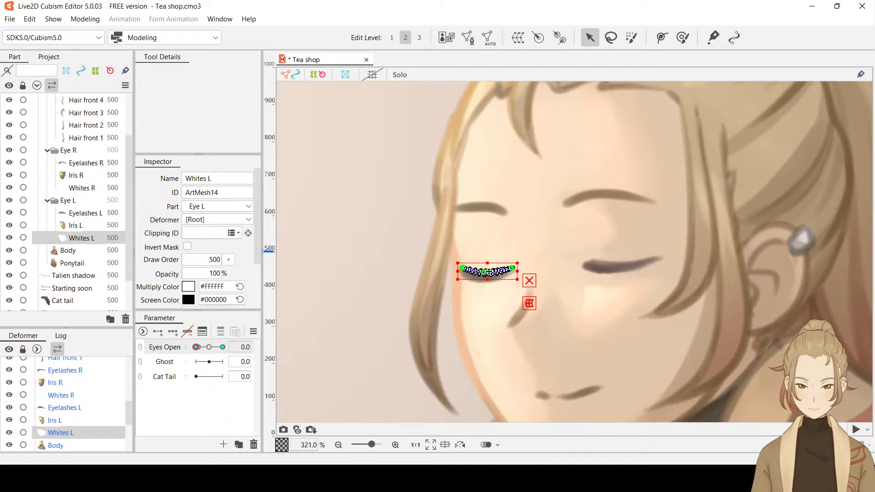
pyautogui.moveTo(491, 273); pyautogui.dragTo(490, 275)
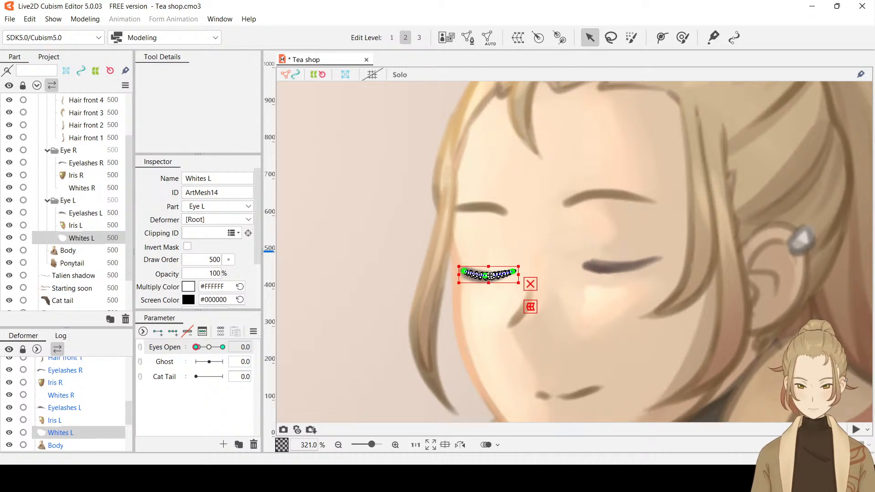
pyautogui.doubleClick(214, 273)
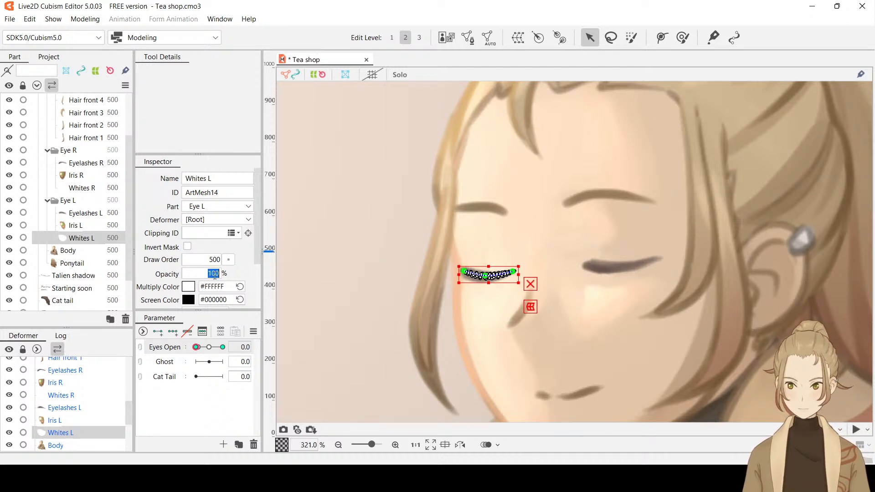
pyautogui.click(364, 333)
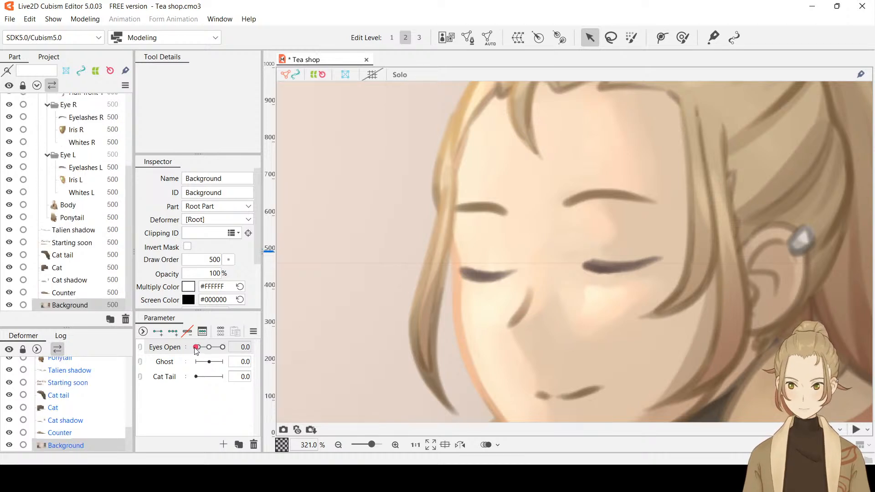
# Set Eyes Open to 1.0, save the model, and clear the Background selection
pyautogui.moveTo(196, 347); pyautogui.dragTo(223, 347)
pyautogui.scroll(-10, 616, 290)
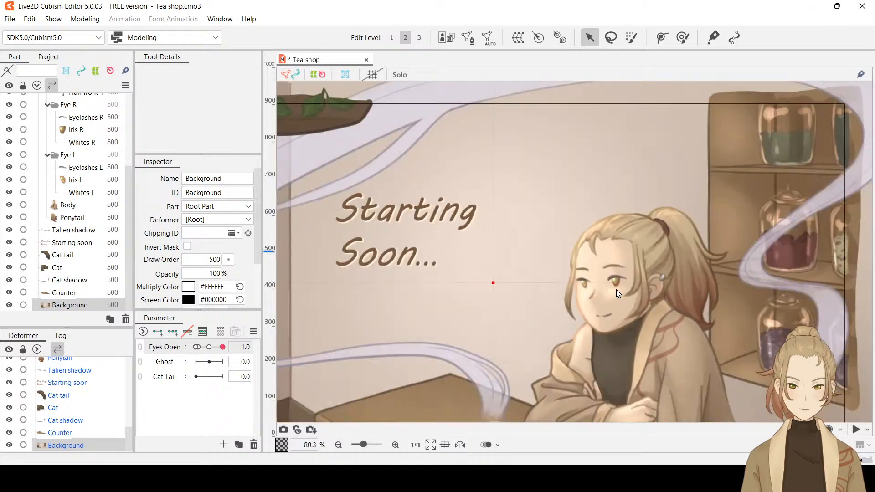
pyautogui.hotkey('ctrl', 's')
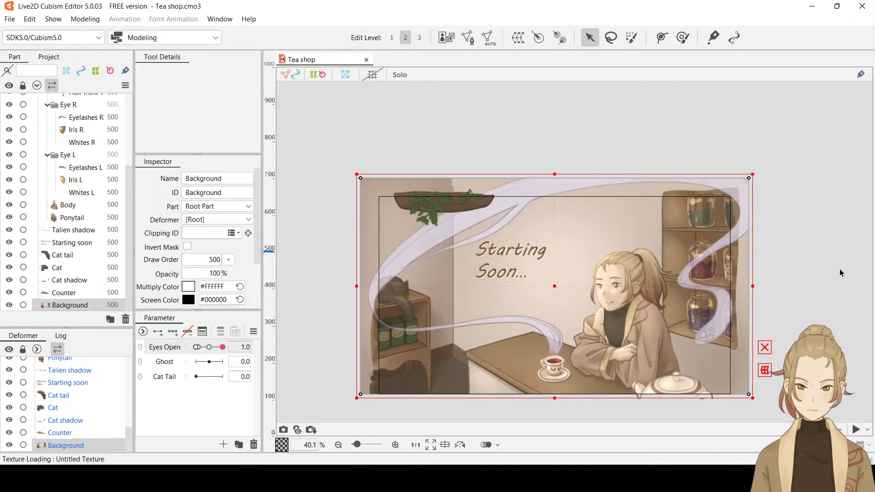
pyautogui.click(836, 269)
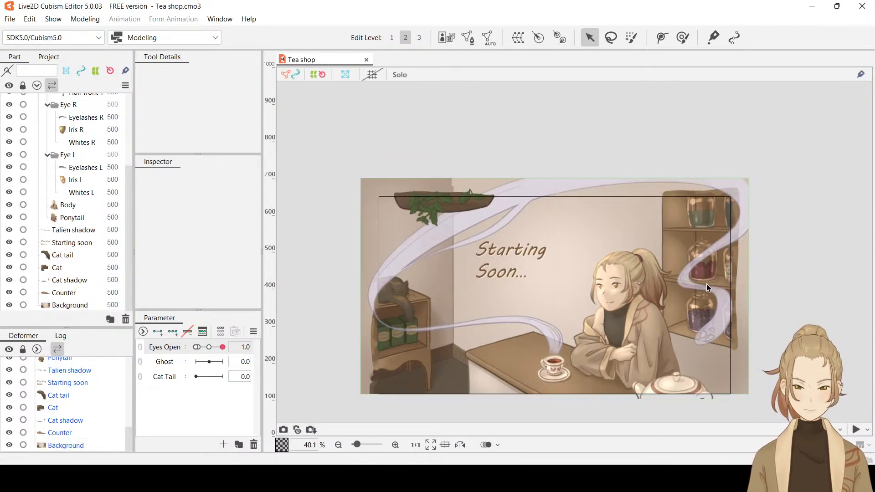
pyautogui.moveTo(222, 347); pyautogui.dragTo(248, 358)
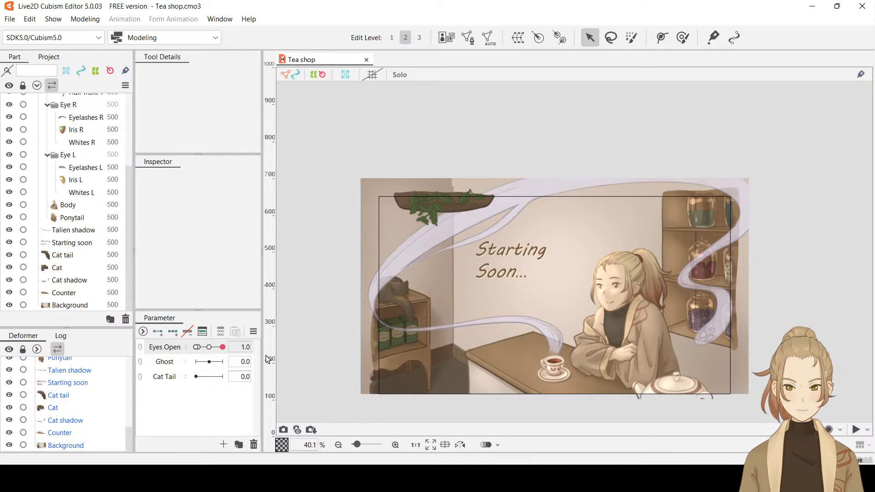
# Collapse the Eye L, Eye R and Front hair folders, and expand Foreground and its Tea ghost folder
pyautogui.click(167, 362)
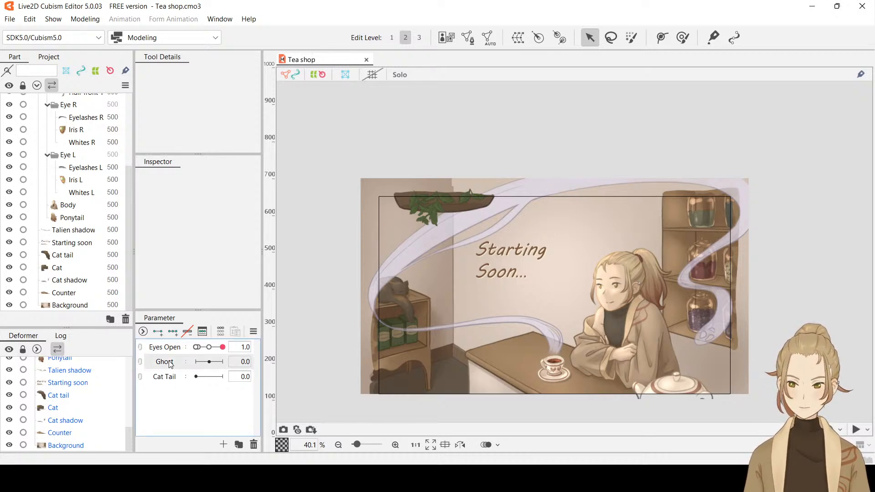
pyautogui.click(47, 155)
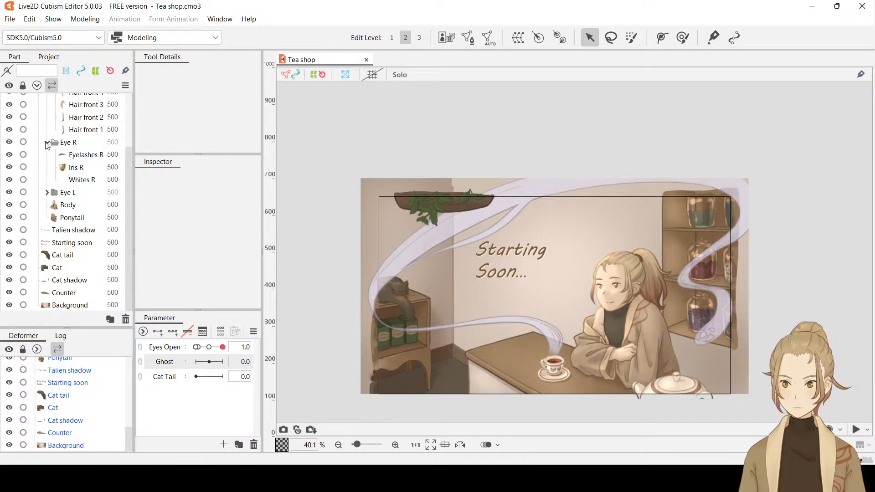
pyautogui.click(47, 143)
pyautogui.click(47, 117)
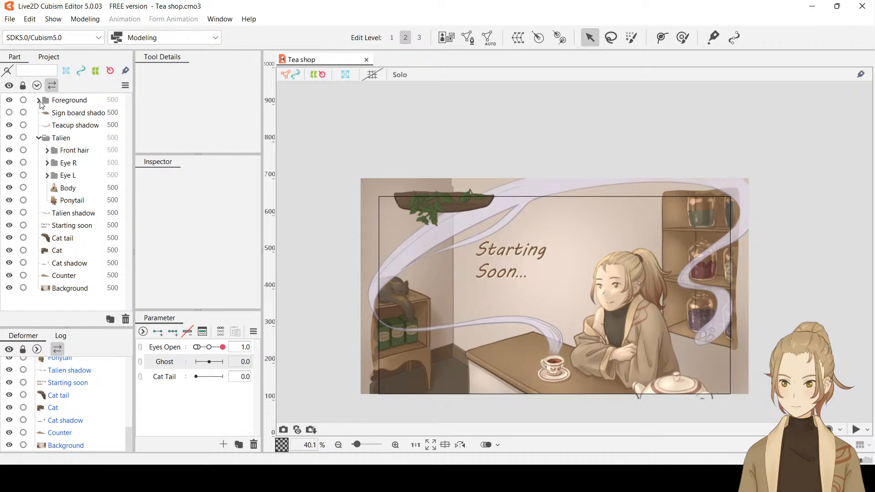
pyautogui.click(39, 101)
pyautogui.click(48, 138)
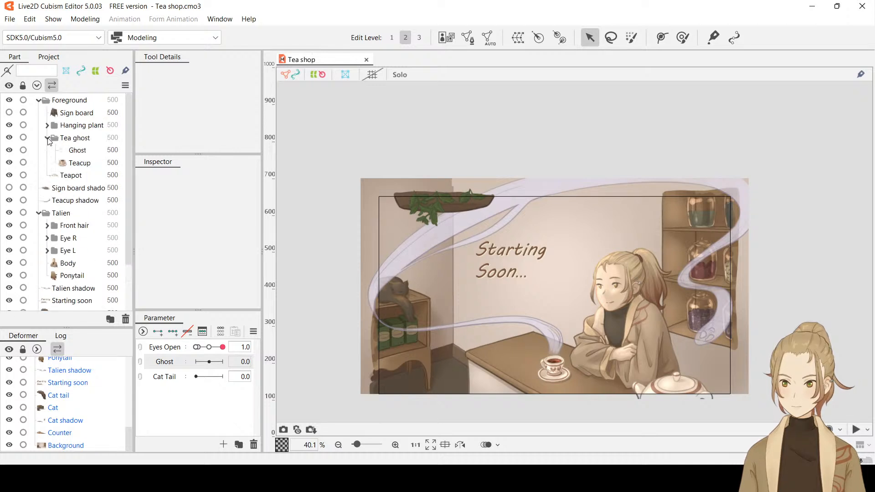
# Generate an automatic mesh that closely follows the Ghost steam shape, and add three keys for it on the Ghost parameter
pyautogui.click(81, 154)
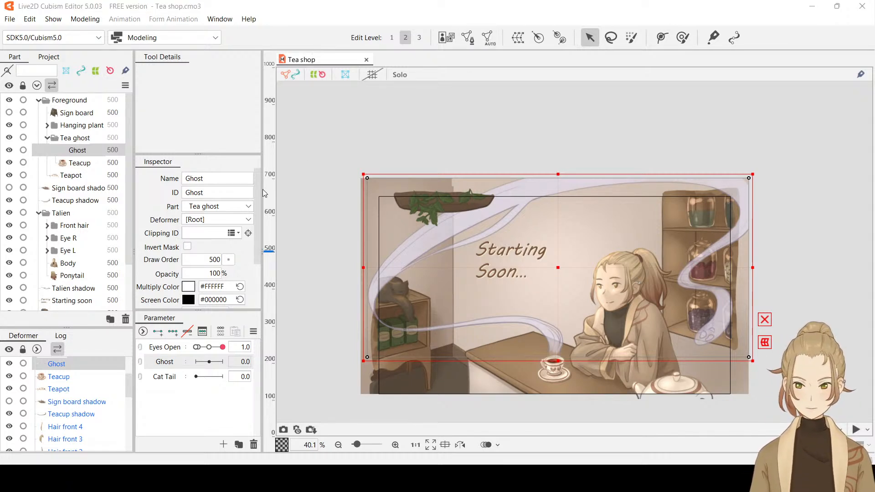
pyautogui.click(258, 208)
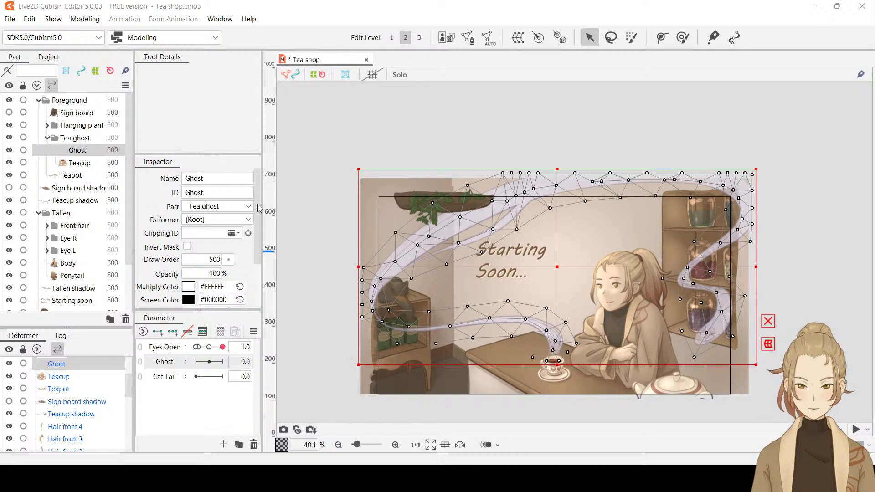
pyautogui.click(245, 226)
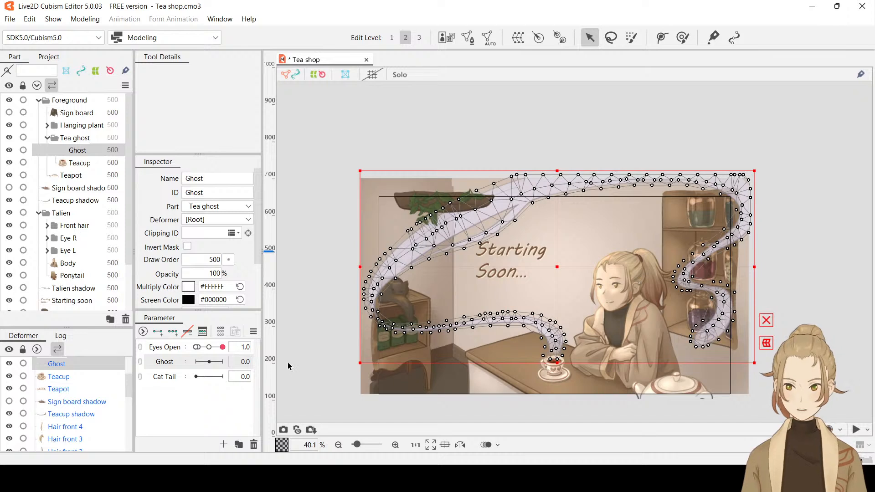
pyautogui.click(165, 363)
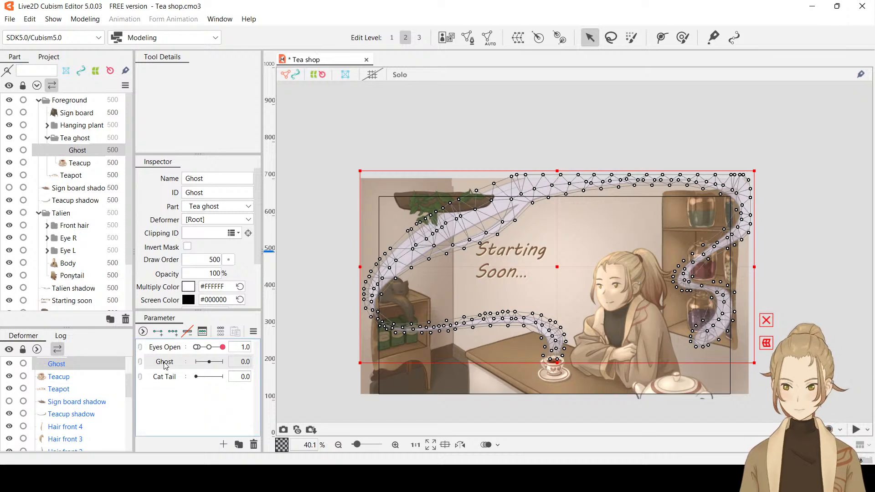
pyautogui.click(174, 332)
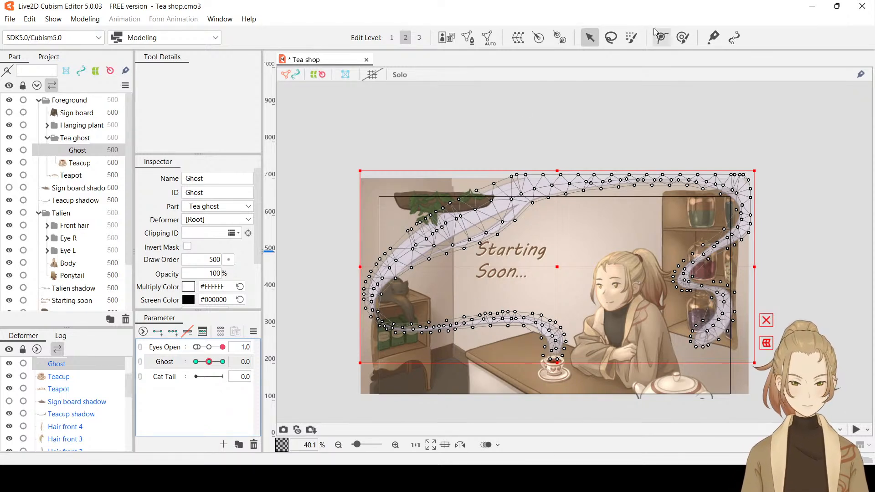
# Draw a three-point deform path on Ghost from the teacup through the steam's upper bend to its end at the shelf
pyautogui.click(663, 40)
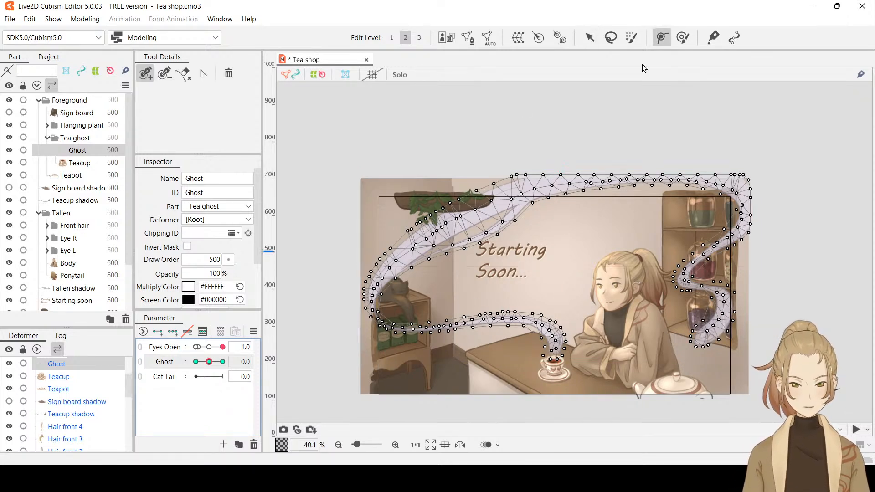
pyautogui.click(555, 360)
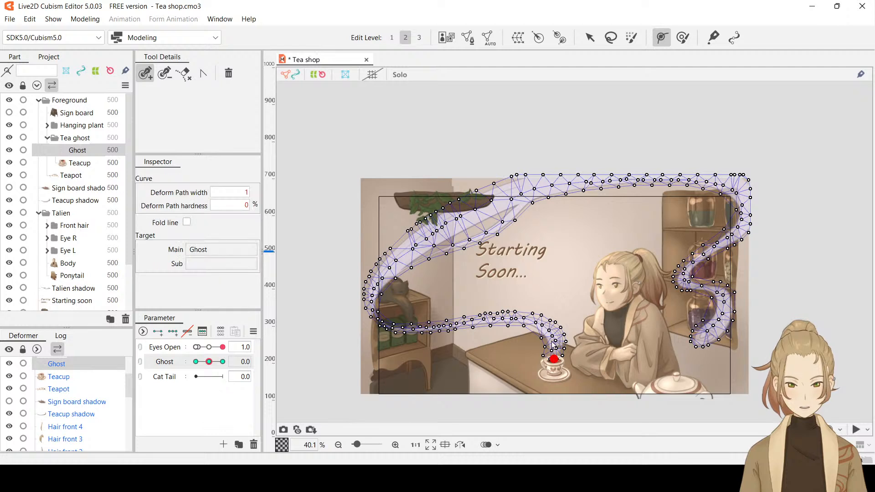
pyautogui.click(527, 187)
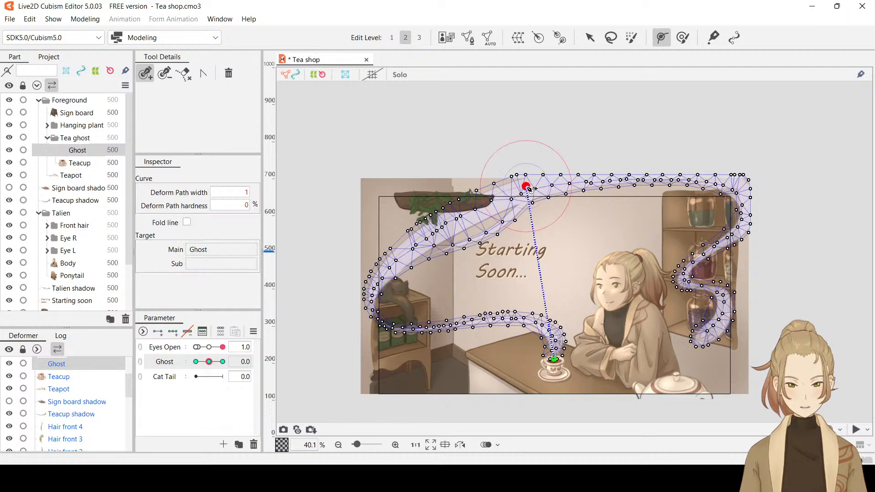
pyautogui.click(703, 344)
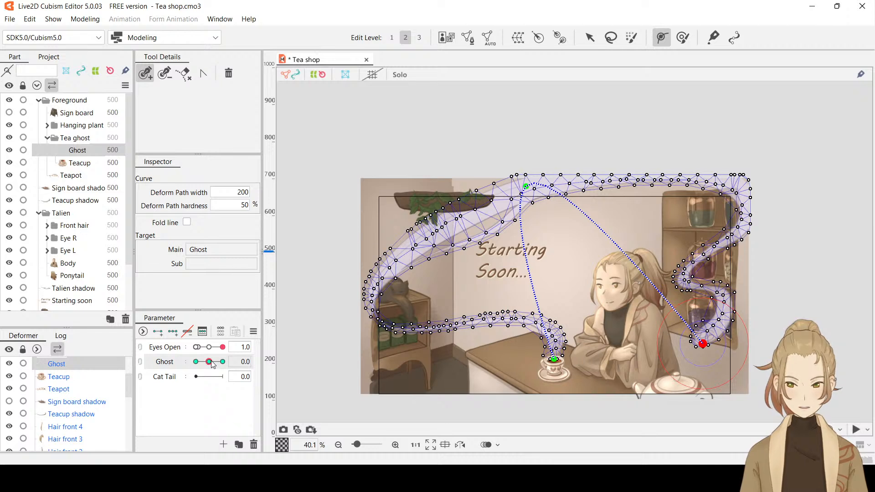
# At Ghost -30, move the deform path's upper-bend point slightly left and raise its end point at the shelf
pyautogui.moveTo(211, 362); pyautogui.dragTo(171, 370)
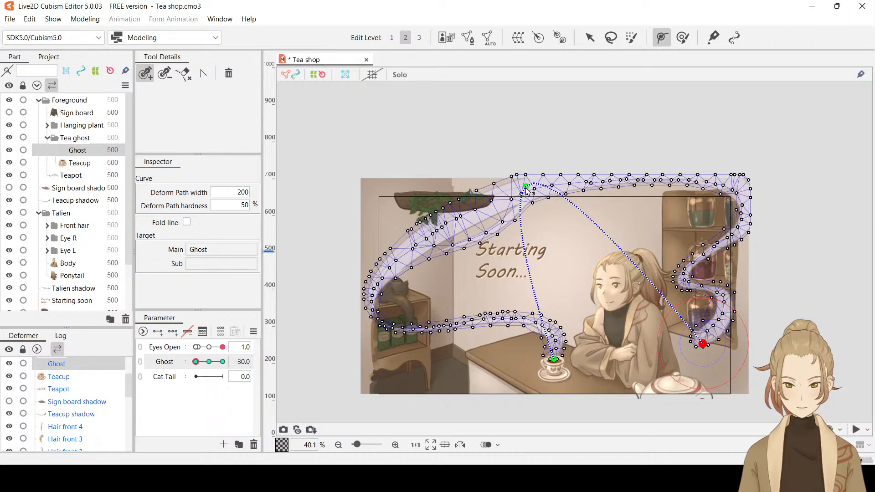
pyautogui.click(590, 39)
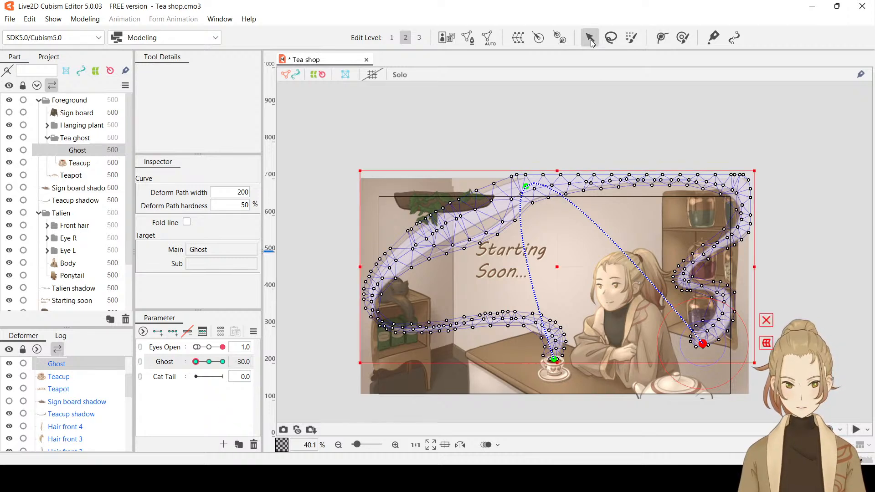
pyautogui.moveTo(526, 189); pyautogui.dragTo(500, 188)
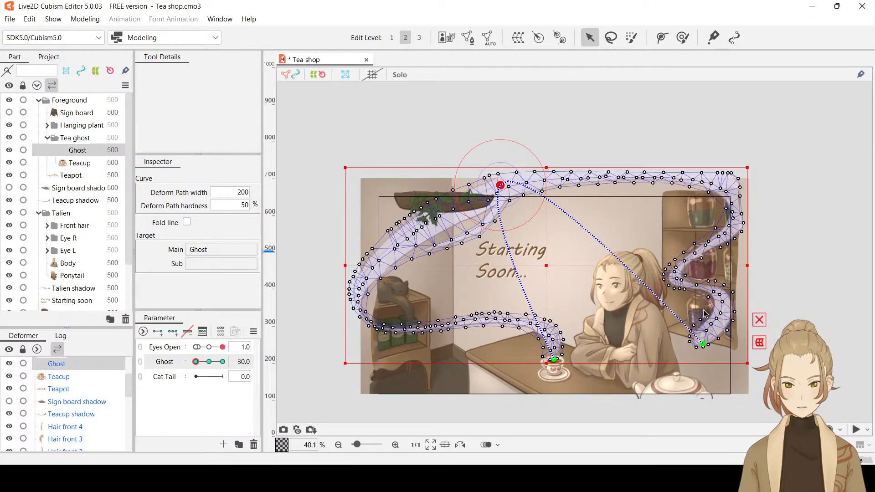
pyautogui.click(703, 344)
pyautogui.moveTo(704, 344); pyautogui.dragTo(701, 323)
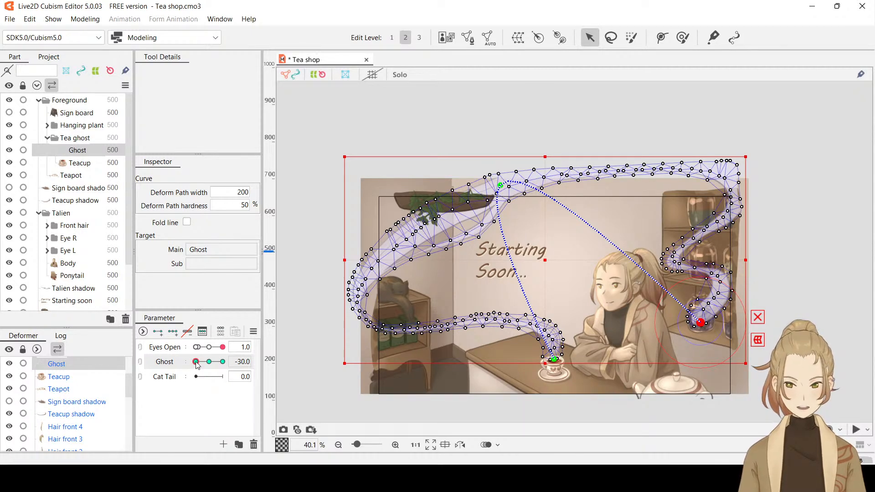
# Preview the steam's movement between Ghost 30 and -30 with the selection hidden, examine its upper bend, and show the selection again
pyautogui.moveTo(197, 364); pyautogui.dragTo(175, 375)
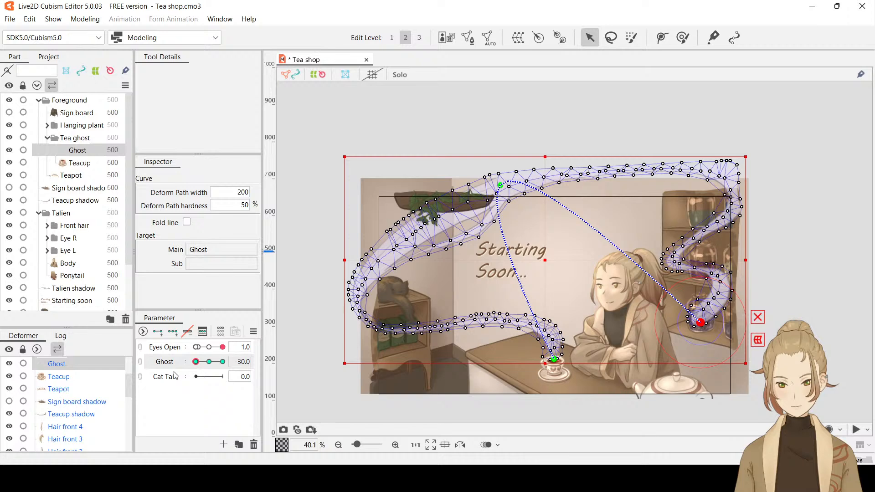
pyautogui.moveTo(180, 377)
pyautogui.mouseDown()
pyautogui.moveTo(232, 373)
pyautogui.moveTo(174, 375)
pyautogui.mouseUp()
pyautogui.moveTo(242, 367); pyautogui.dragTo(272, 359)
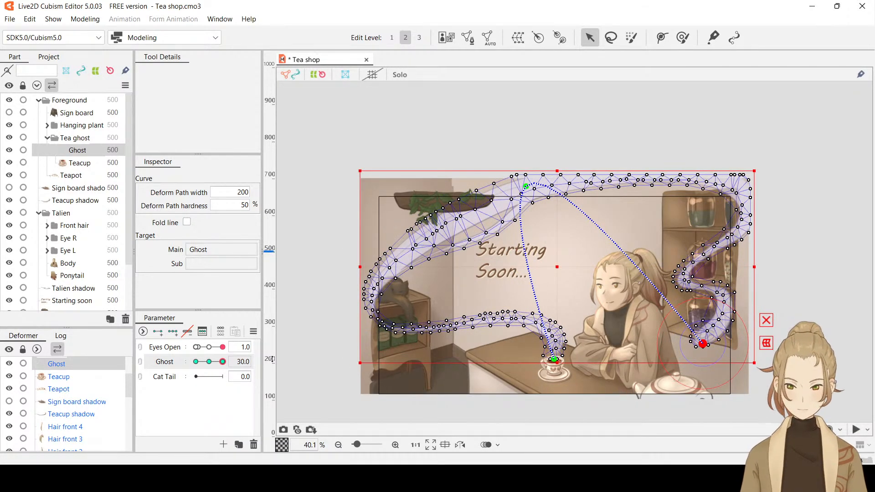
pyautogui.hotkey('ctrl', 't')
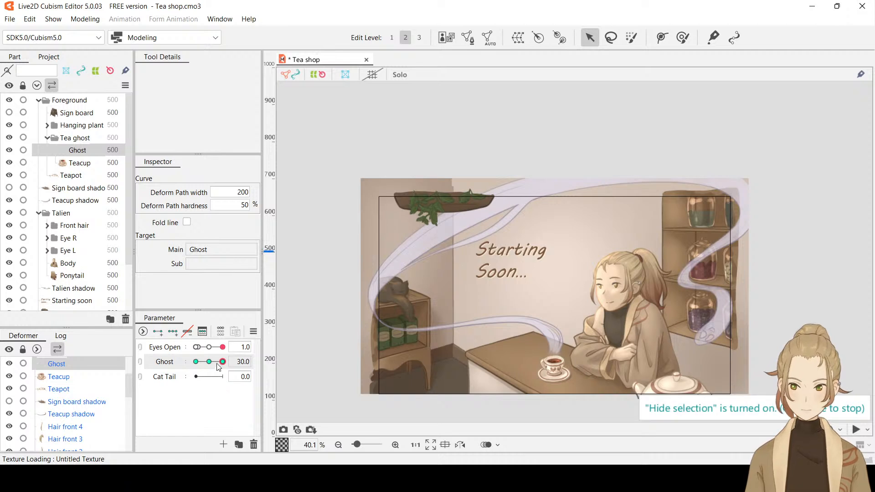
pyautogui.moveTo(222, 362); pyautogui.dragTo(195, 368)
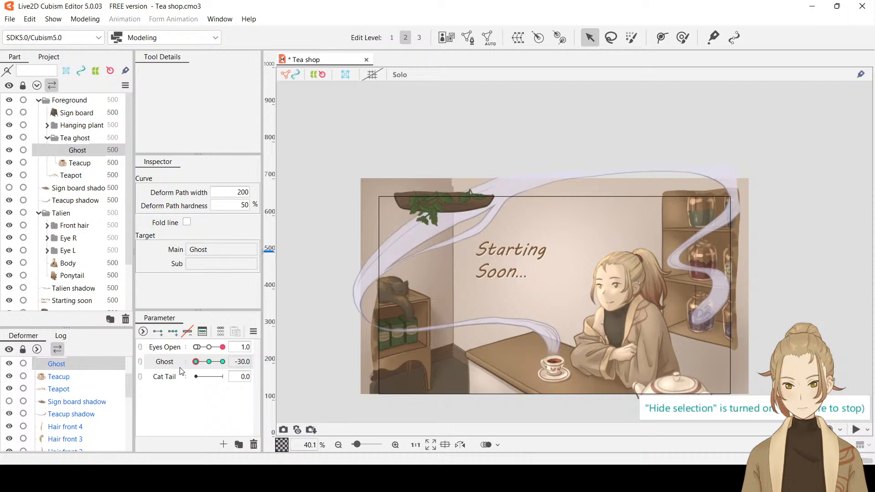
pyautogui.moveTo(194, 369)
pyautogui.mouseDown()
pyautogui.moveTo(223, 365)
pyautogui.moveTo(175, 361)
pyautogui.moveTo(223, 363)
pyautogui.moveTo(177, 369)
pyautogui.mouseUp()
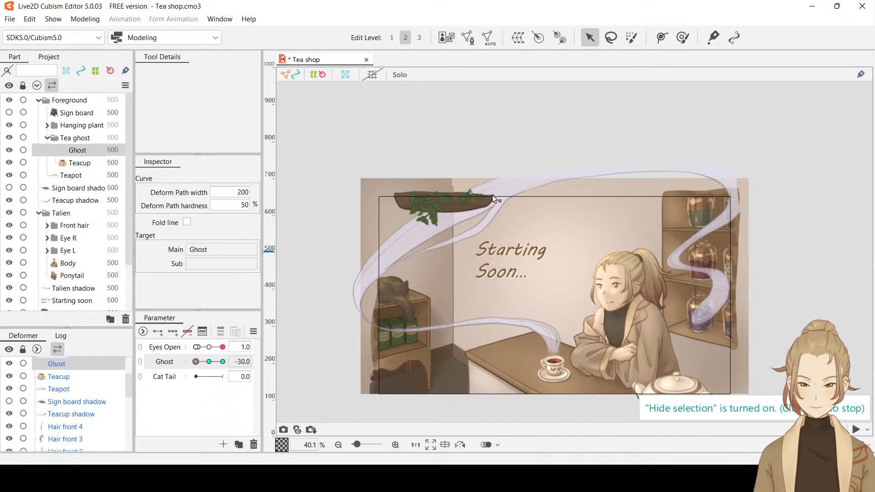
pyautogui.scroll(4, 475, 221)
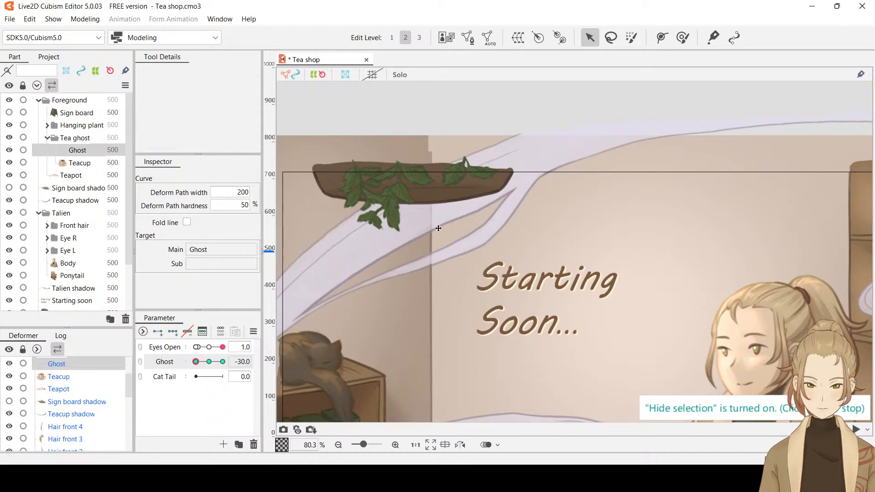
pyautogui.hotkey('ctrl', 't')
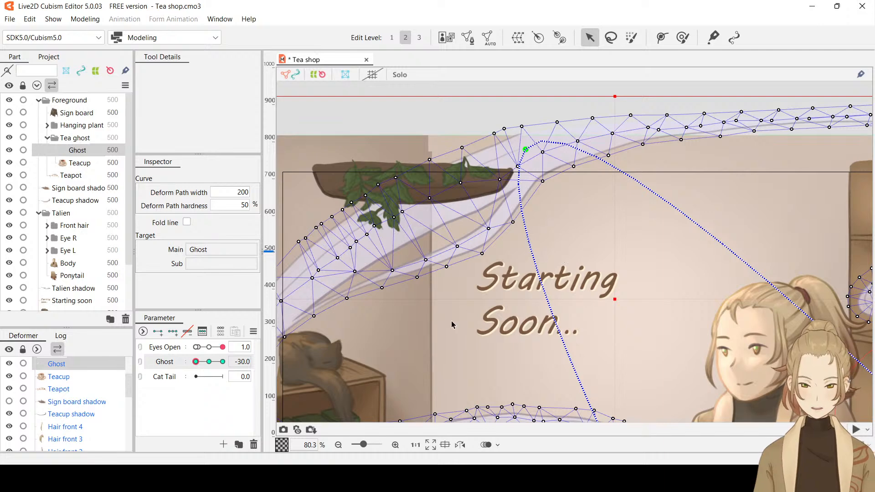
# Select the Ghost steam, set its Ghost parameter to 0, and open its mesh for manual editing
pyautogui.moveTo(451, 320); pyautogui.dragTo(550, 288)
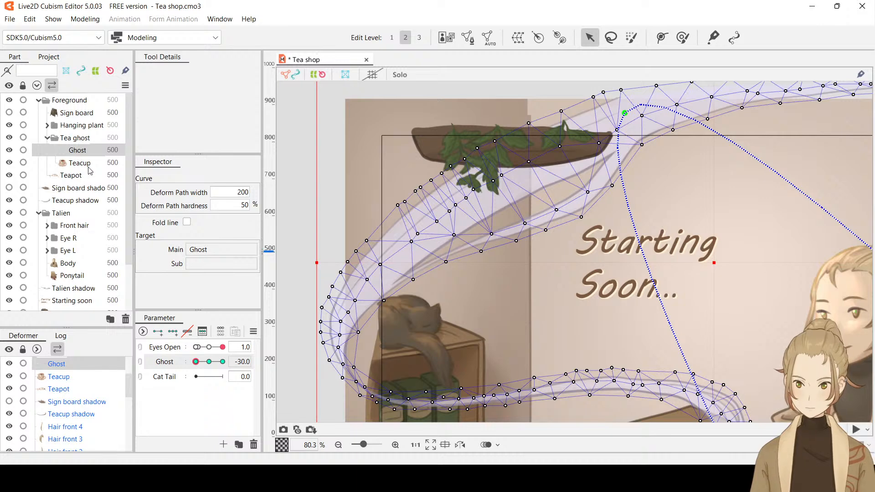
pyautogui.click(78, 152)
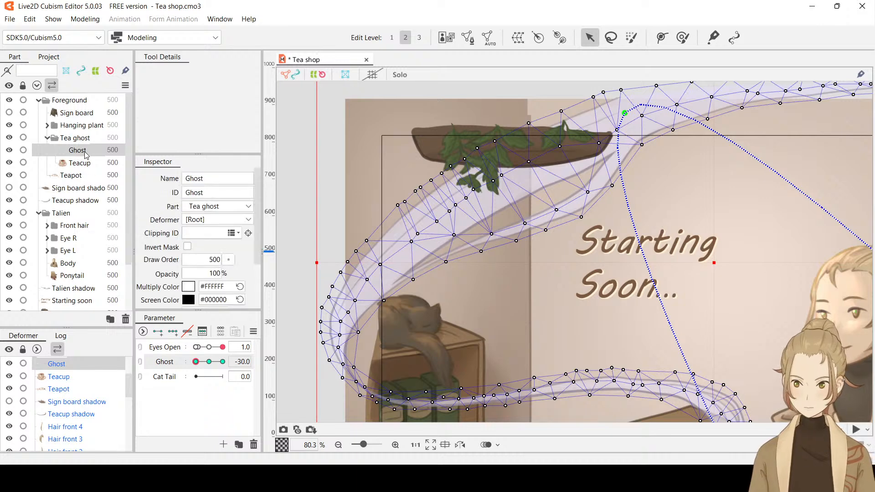
pyautogui.click(241, 365)
pyautogui.write('0')
pyautogui.press('Return')
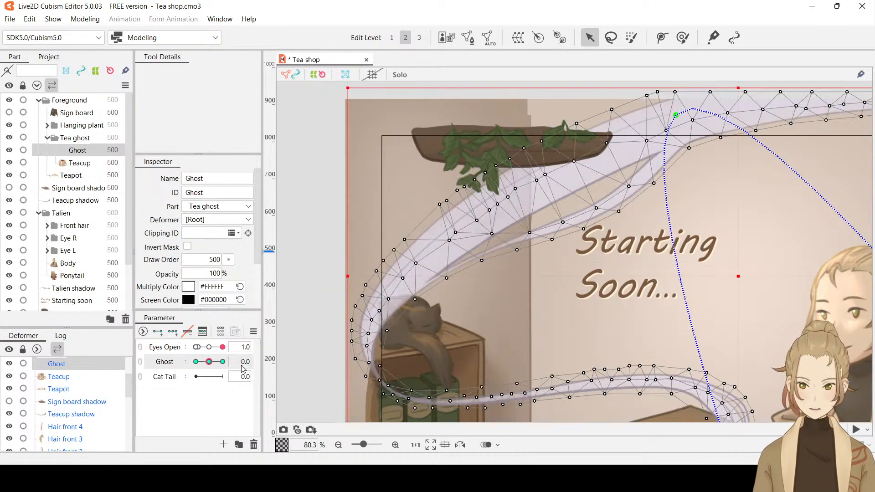
pyautogui.click(473, 43)
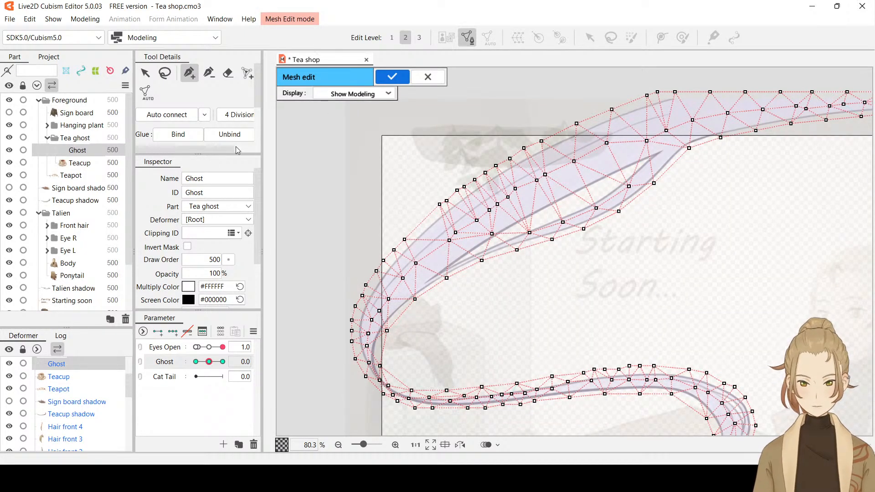
# Erase the mesh vertices in and around the narrow gap between the two steam strands below the hanging plant
pyautogui.click(220, 79)
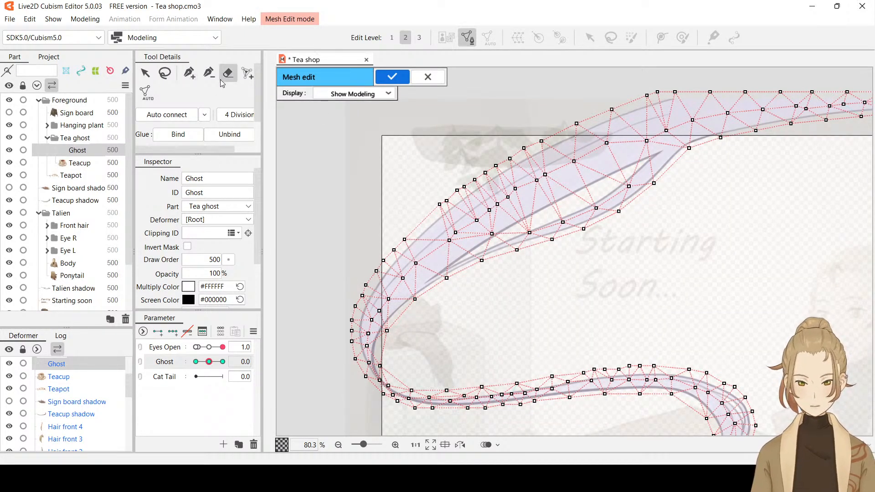
pyautogui.click(491, 234)
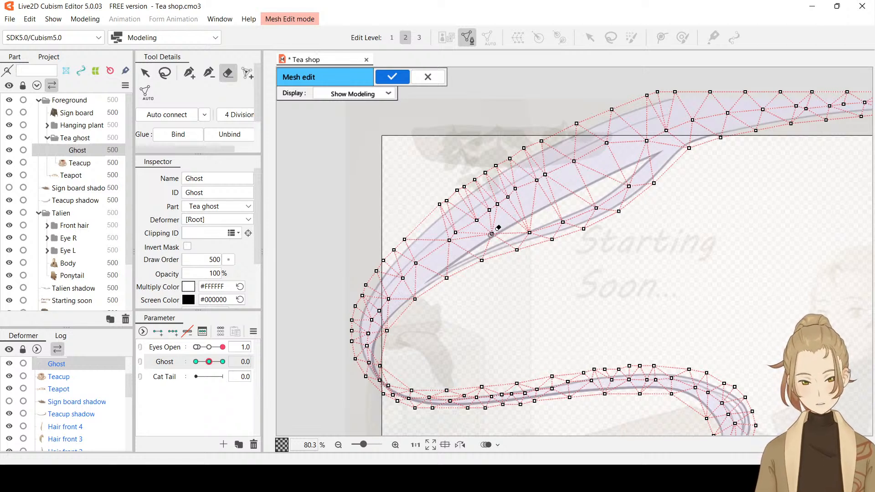
pyautogui.click(529, 232)
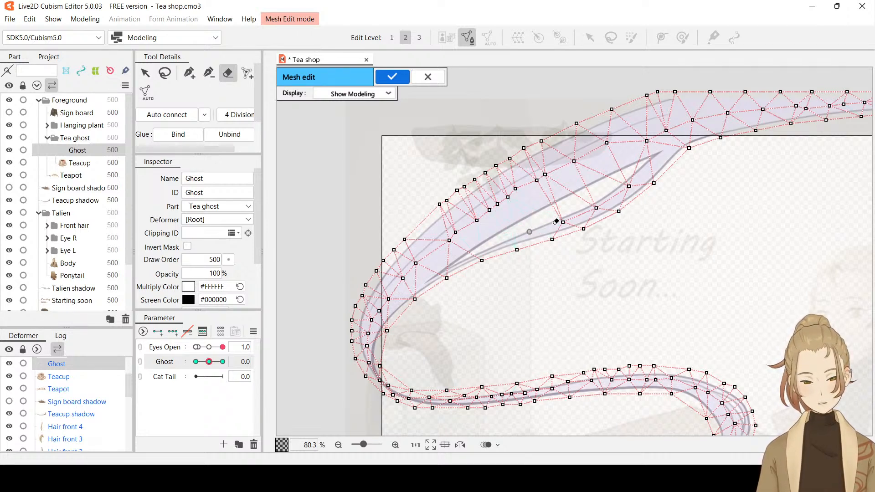
pyautogui.moveTo(556, 222); pyautogui.dragTo(631, 183)
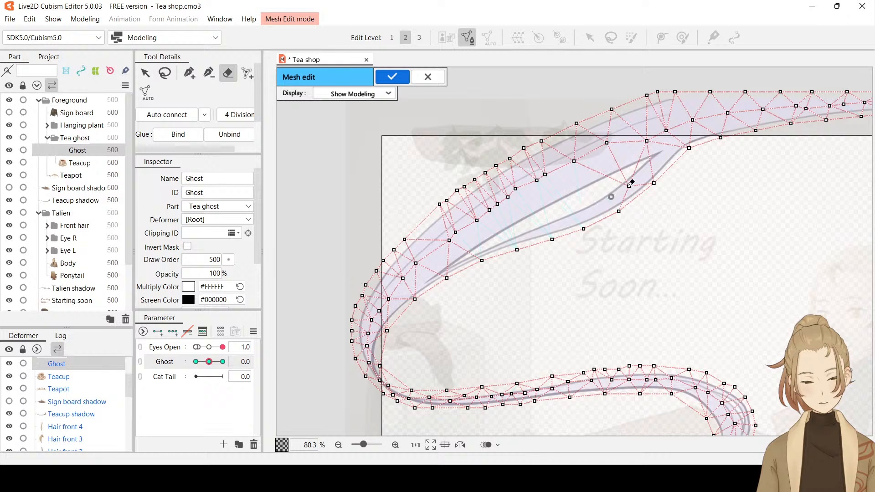
pyautogui.click(631, 182)
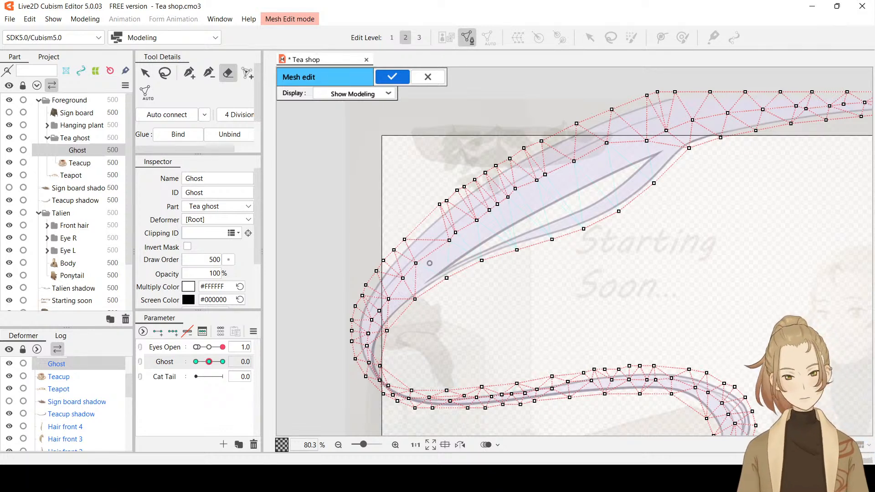
# Add new mesh vertices along the gap between the two steam strands, from its upper tip down to its lower end
pyautogui.click(192, 78)
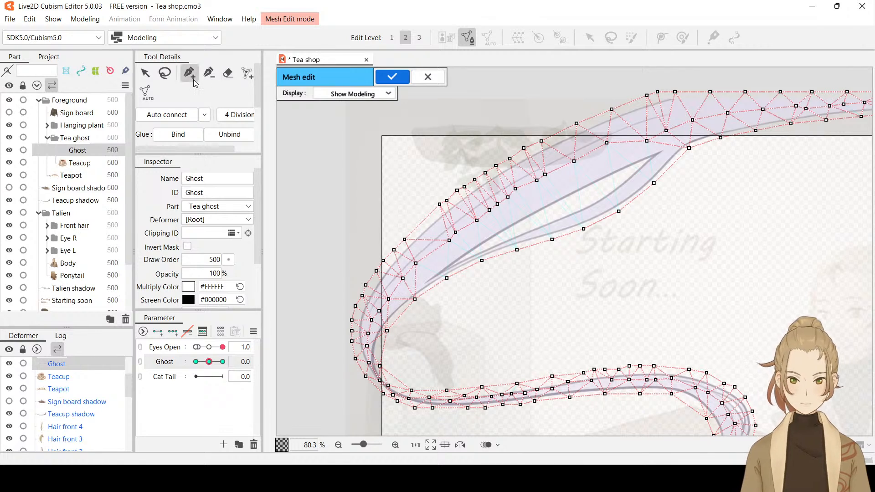
pyautogui.click(641, 163)
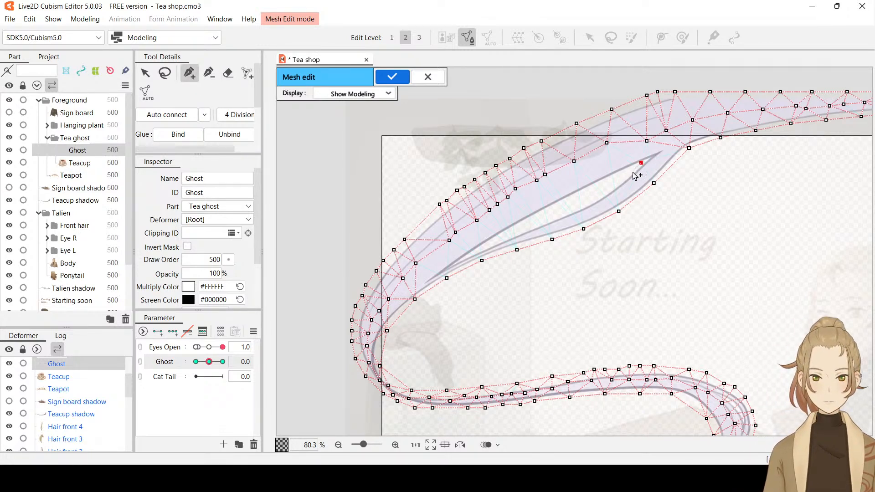
pyautogui.click(622, 178)
pyautogui.click(602, 192)
pyautogui.click(581, 204)
pyautogui.click(557, 215)
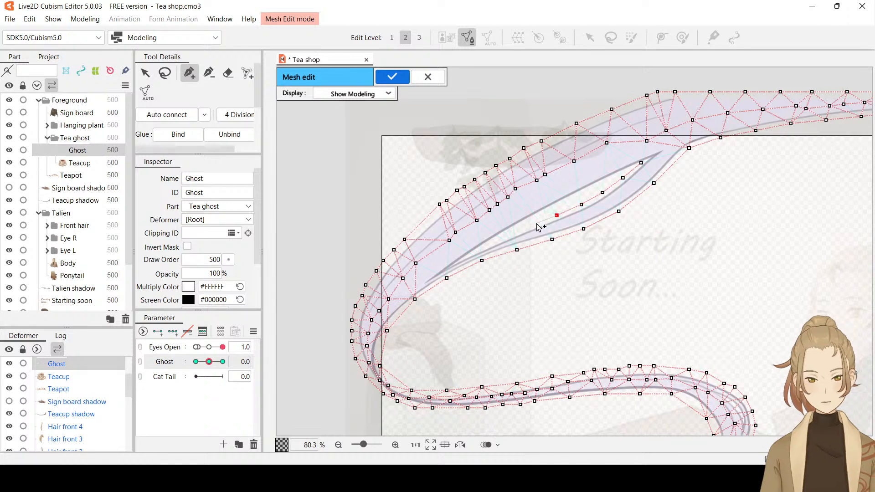
pyautogui.click(527, 225)
pyautogui.click(497, 239)
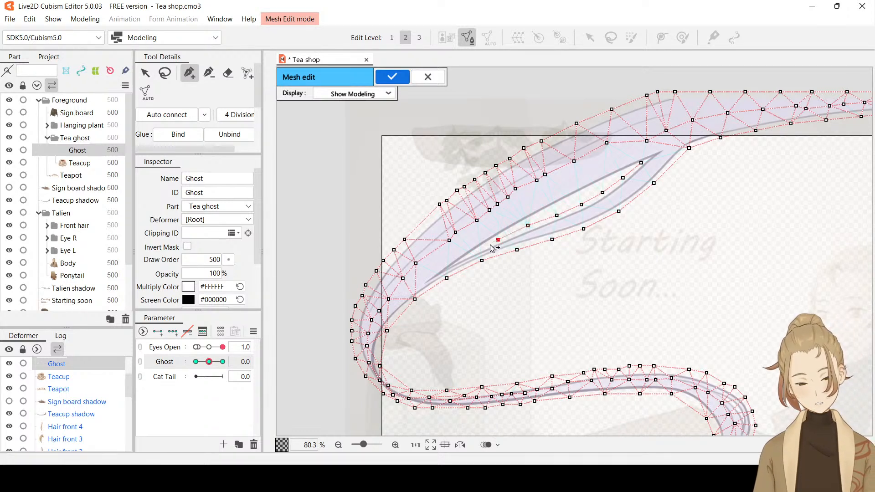
pyautogui.click(472, 254)
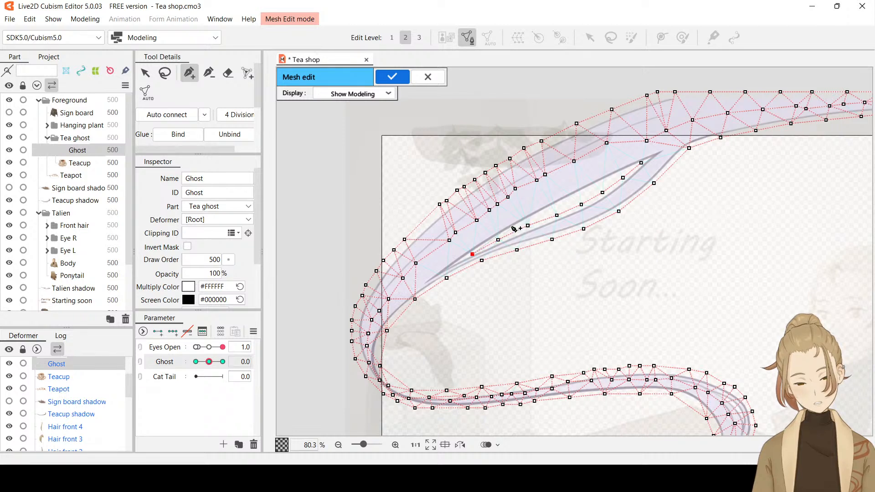
pyautogui.click(513, 231)
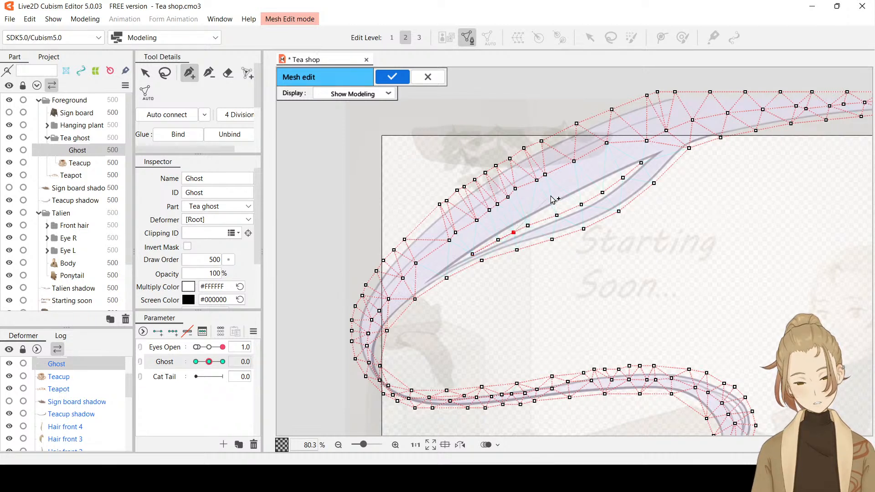
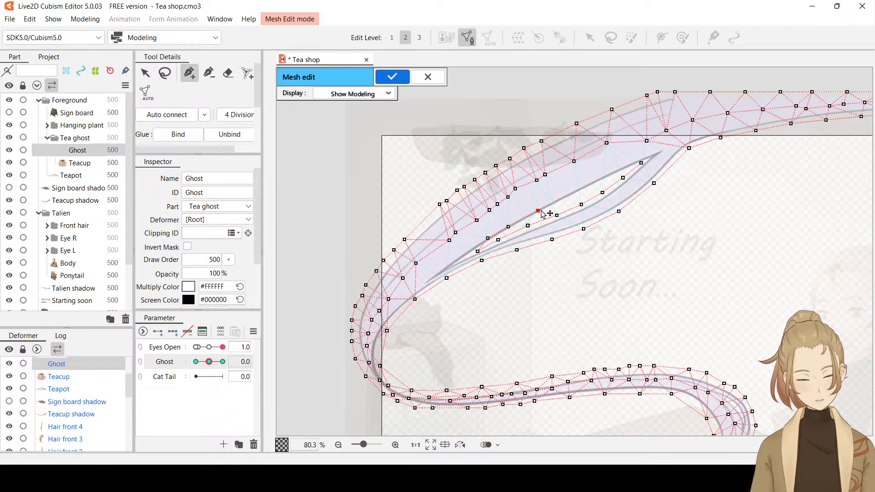
# Add mesh vertices along the upper edge of the gap between the steam strands, continuing up to the gap's upper tip
pyautogui.click(566, 199)
pyautogui.click(589, 188)
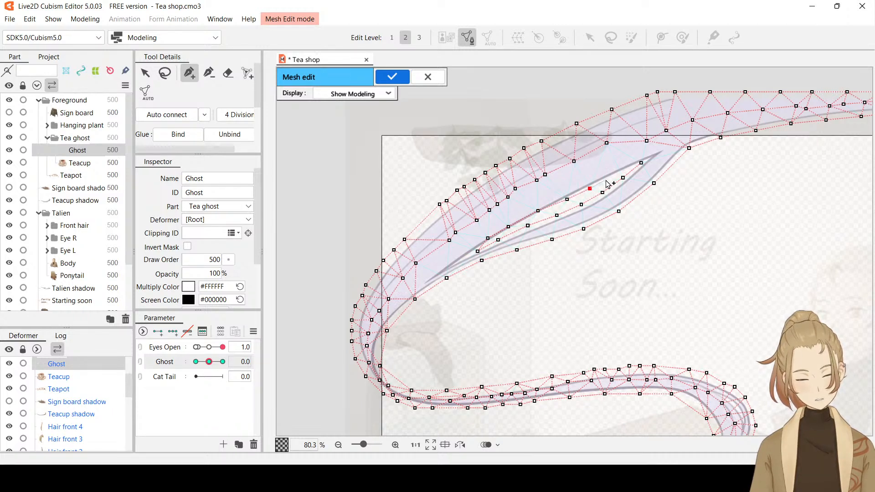
pyautogui.click(608, 179)
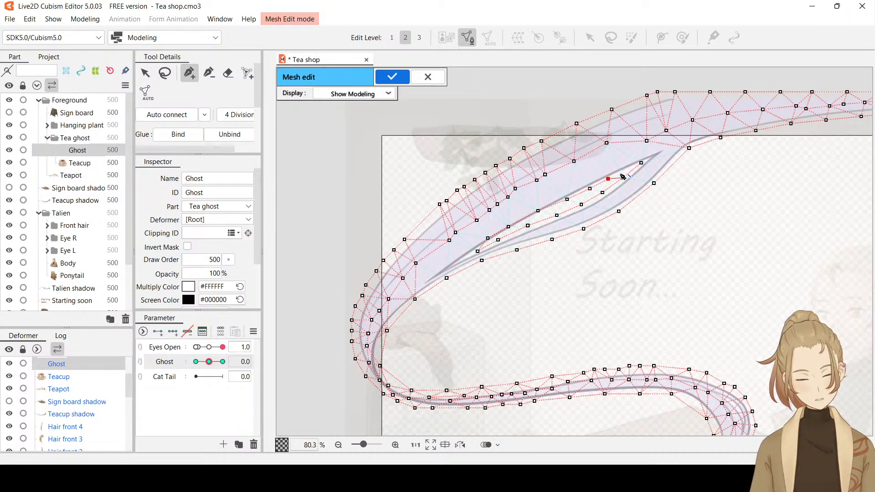
pyautogui.click(641, 163)
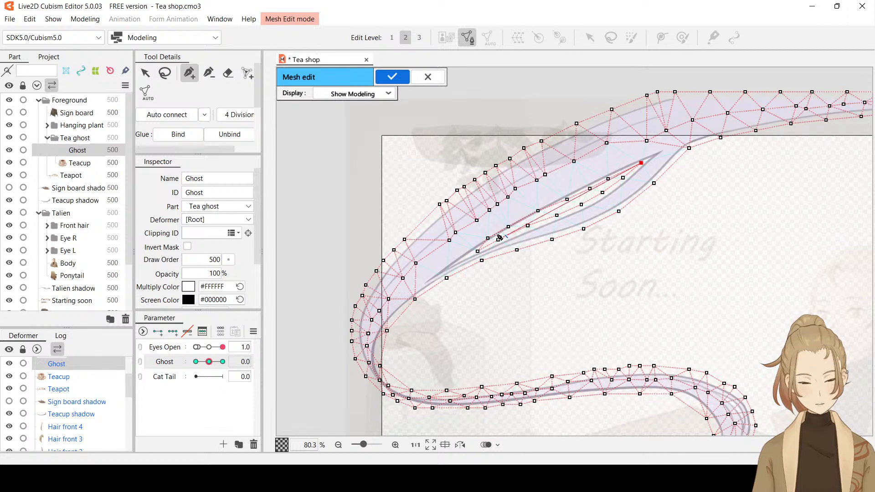
# Reposition the mesh vertices in the lower half of the gap so they sit between the two strand outlines
pyautogui.moveTo(508, 229); pyautogui.dragTo(542, 216)
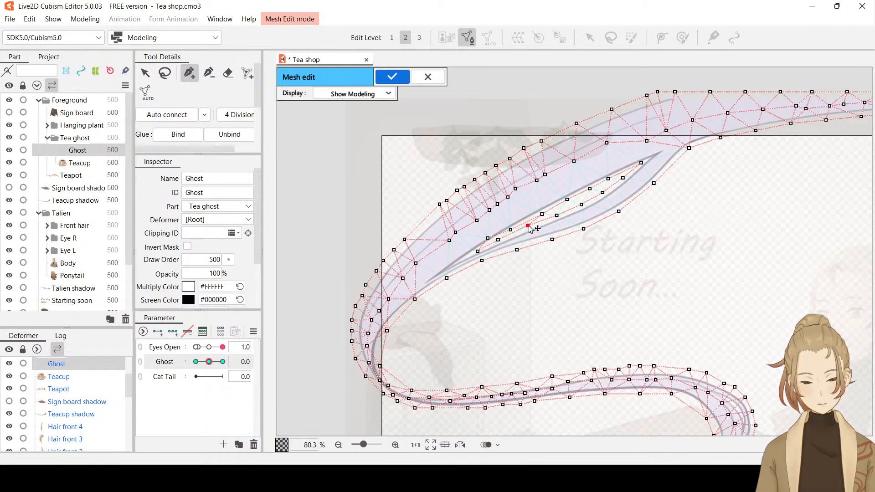
pyautogui.moveTo(529, 226); pyautogui.dragTo(530, 228)
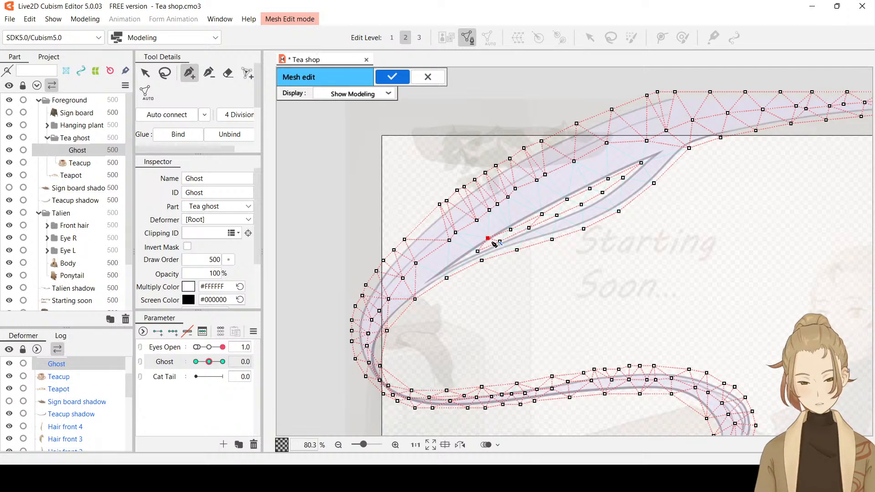
pyautogui.moveTo(488, 240); pyautogui.dragTo(492, 240)
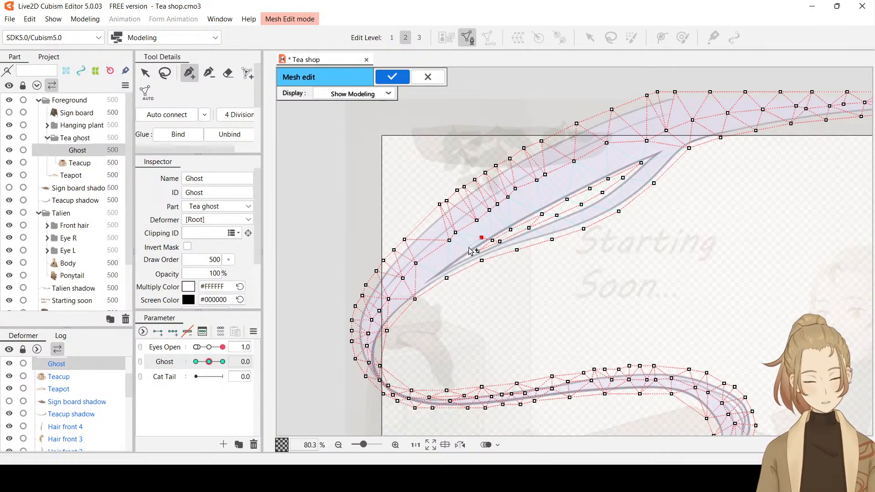
# Add mesh vertices inside the upper strand down to the point where both strands merge, and redo the lowest vertex
pyautogui.click(467, 247)
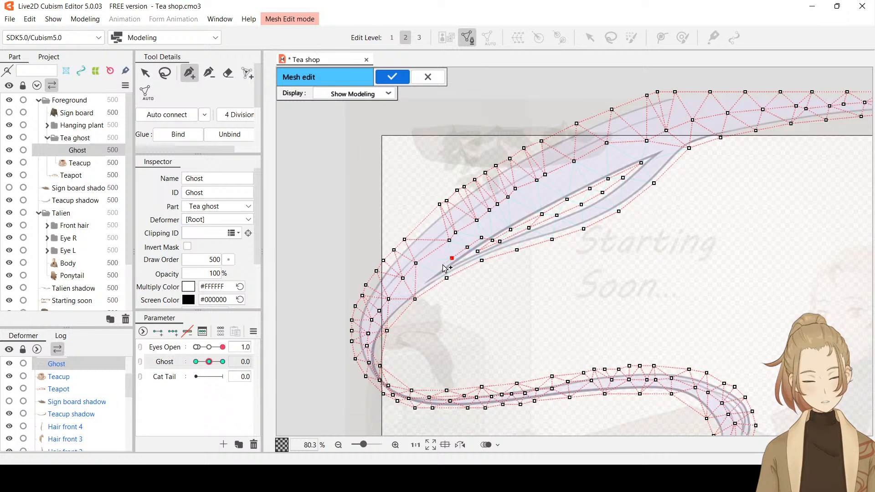
pyautogui.click(440, 266)
pyautogui.click(425, 277)
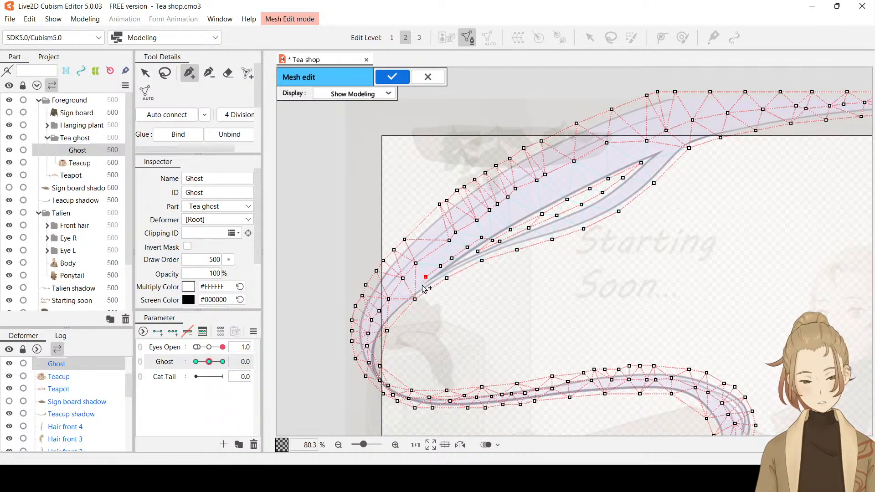
pyautogui.click(420, 285)
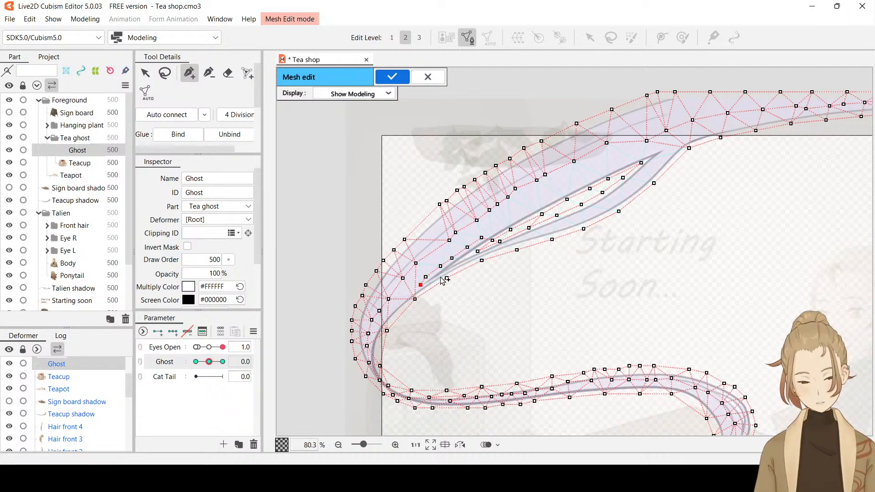
pyautogui.click(215, 78)
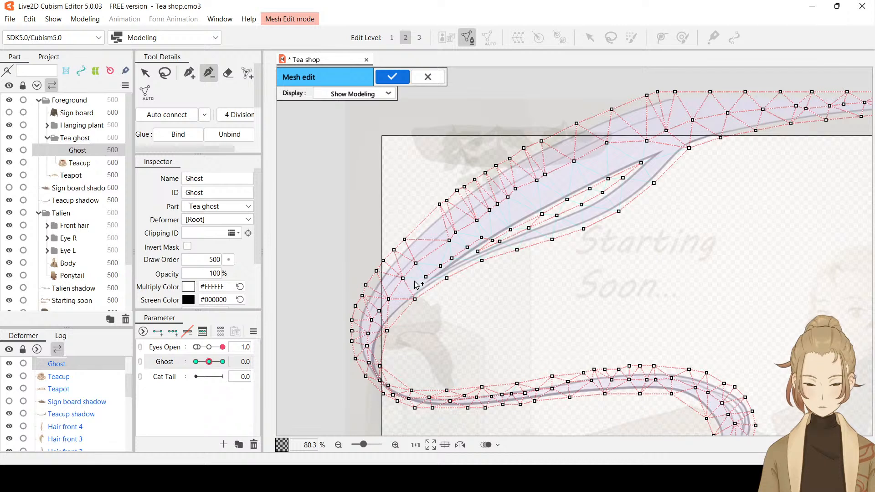
pyautogui.click(190, 73)
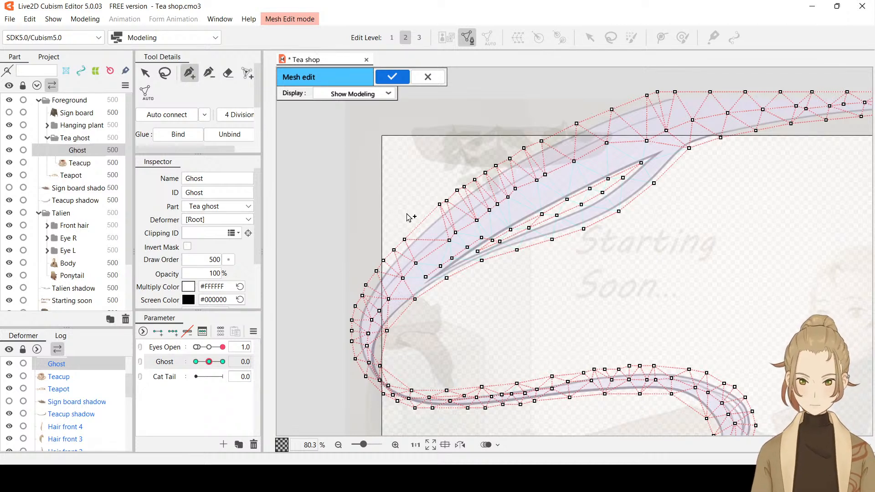
# Add a row of mesh vertices through the thin lower strand, from the strands' lower merging point up to their upper junction
pyautogui.click(431, 288)
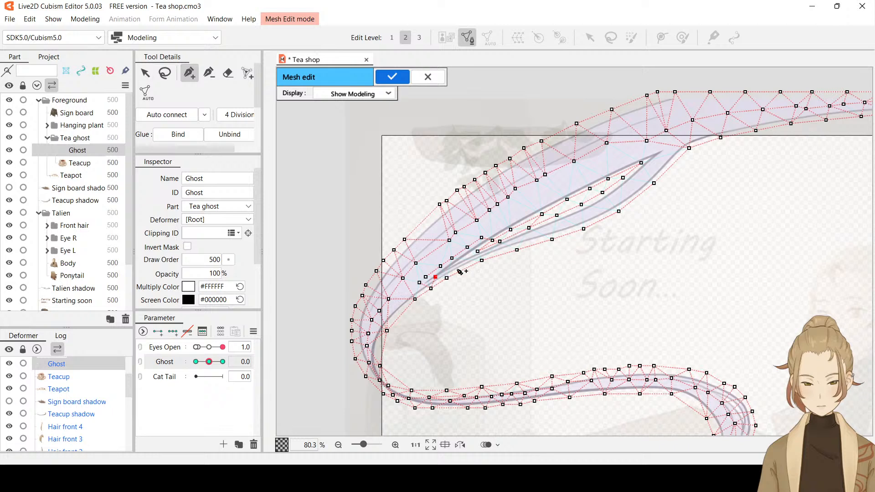
pyautogui.click(452, 268)
pyautogui.click(469, 260)
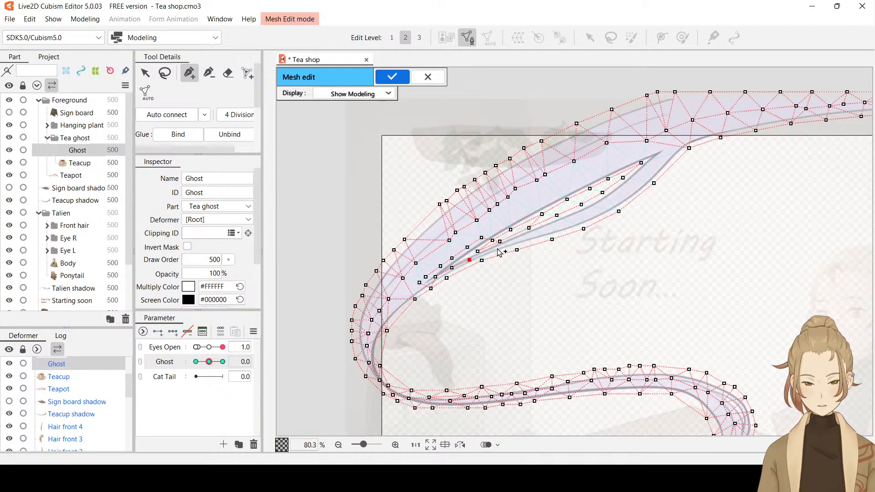
pyautogui.click(496, 249)
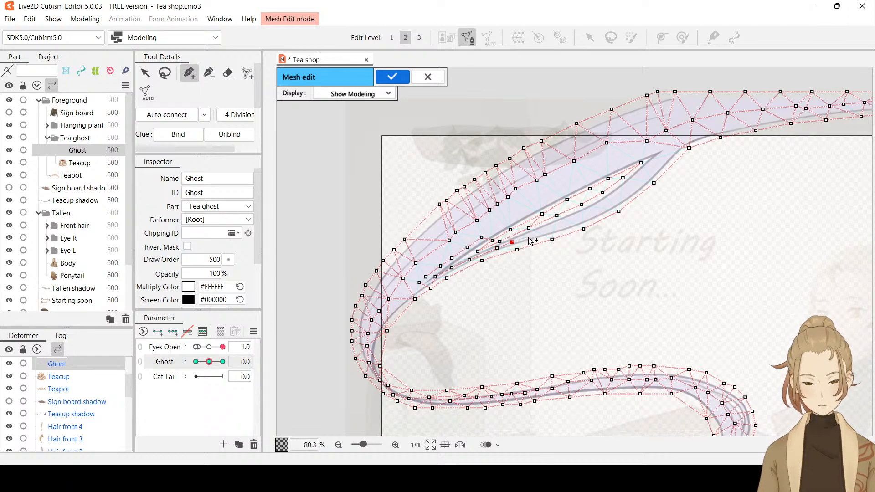
pyautogui.click(548, 231)
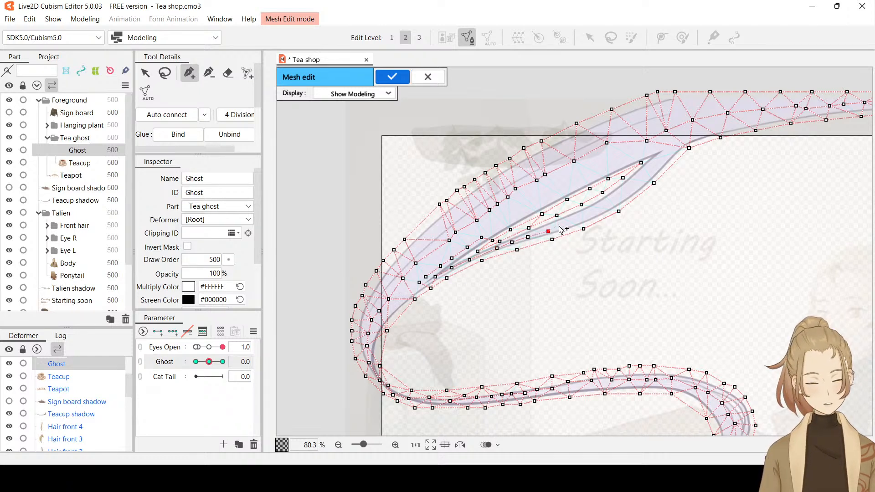
pyautogui.click(567, 223)
pyautogui.click(588, 215)
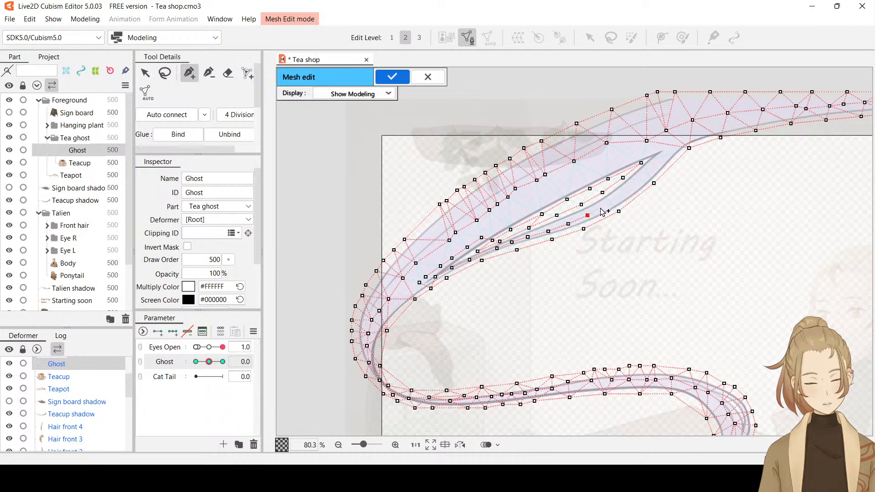
pyautogui.click(607, 204)
pyautogui.click(624, 193)
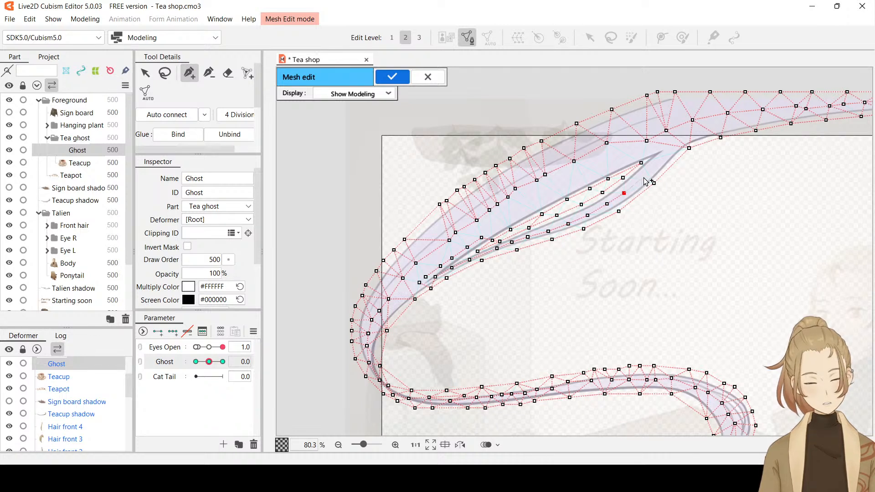
pyautogui.click(642, 177)
pyautogui.click(659, 163)
pyautogui.click(669, 145)
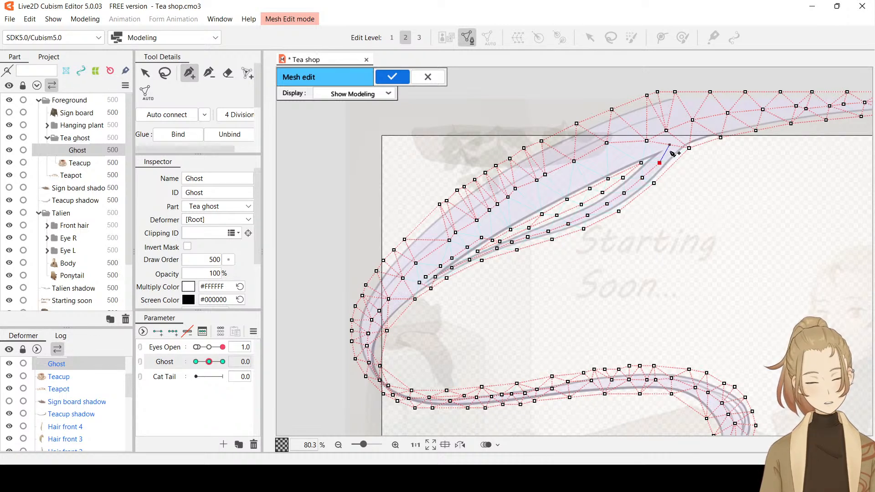
# Add a row of mesh vertices inside the wide upper strand, following its lower outline from the upper junction down to the existing vertices
pyautogui.click(646, 151)
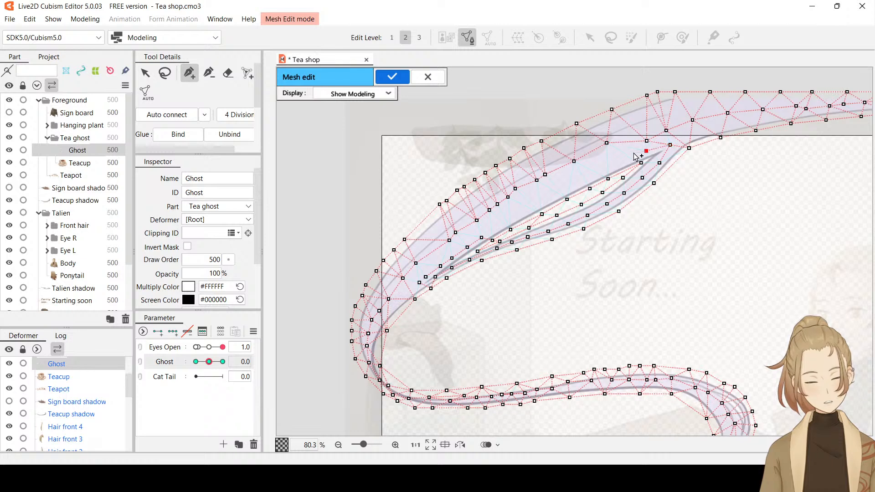
pyautogui.click(625, 153)
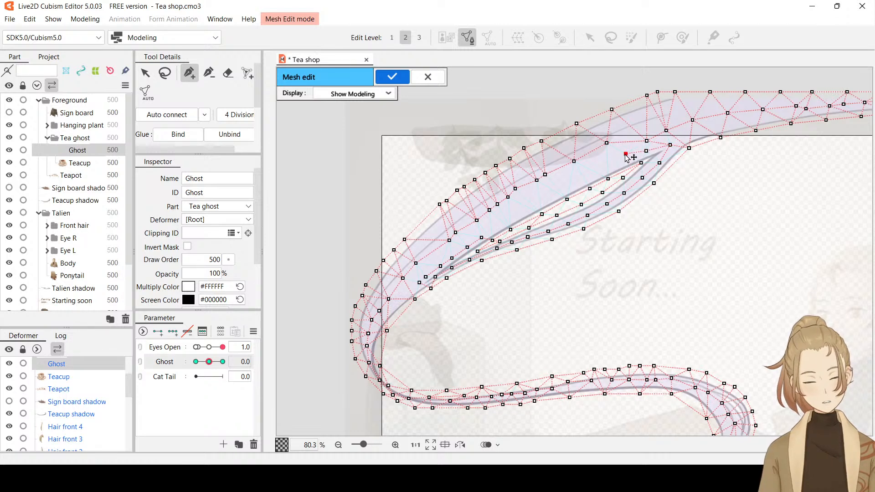
pyautogui.moveTo(626, 154); pyautogui.dragTo(628, 160)
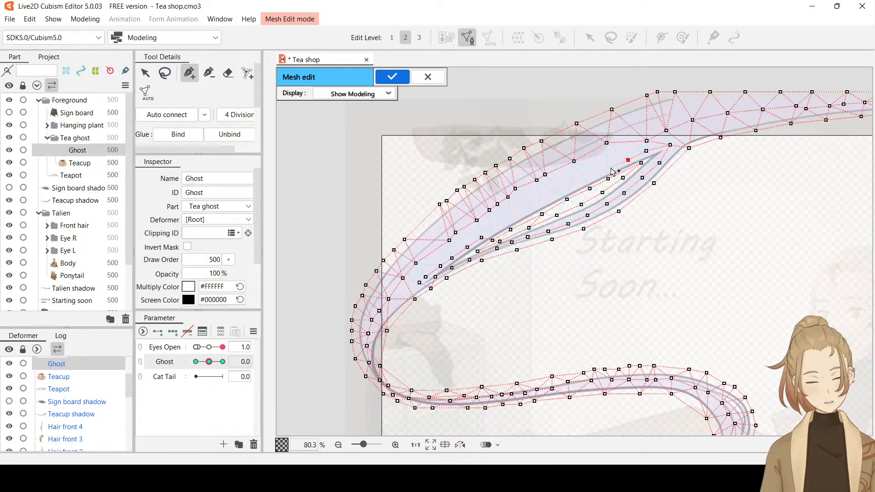
pyautogui.click(611, 167)
pyautogui.click(600, 173)
pyautogui.click(582, 181)
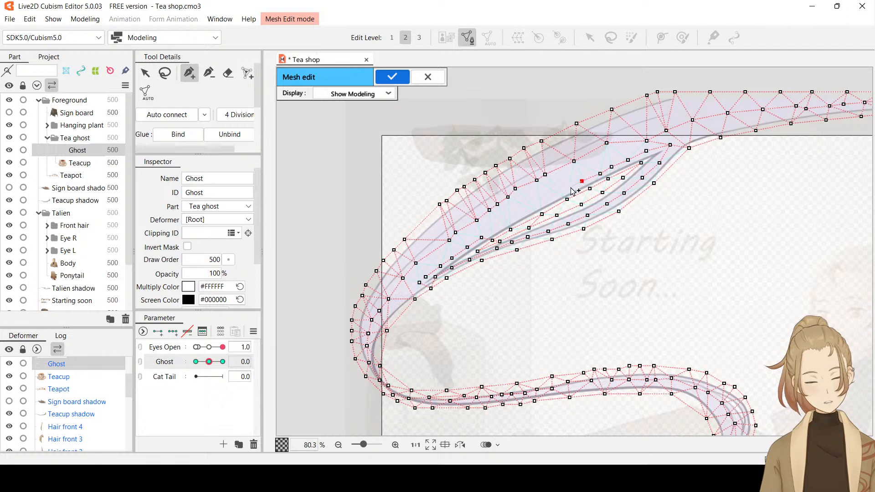
pyautogui.click(563, 190)
pyautogui.click(550, 197)
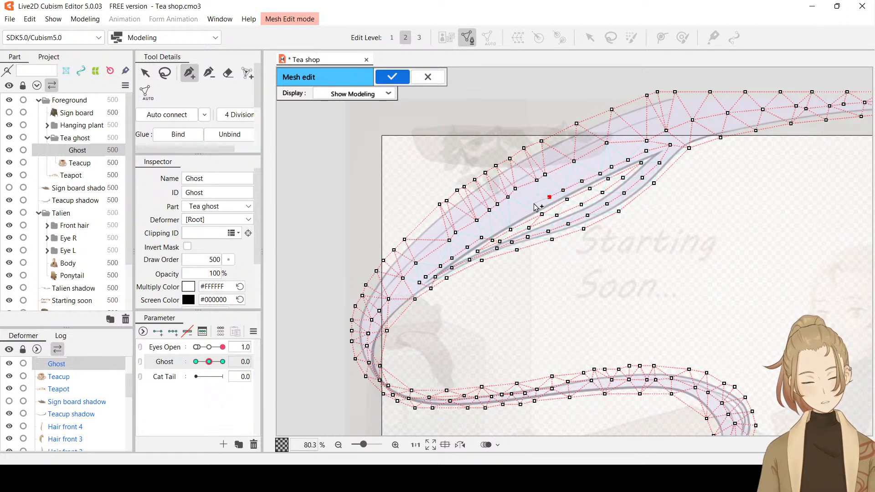
pyautogui.click(532, 204)
pyautogui.click(517, 215)
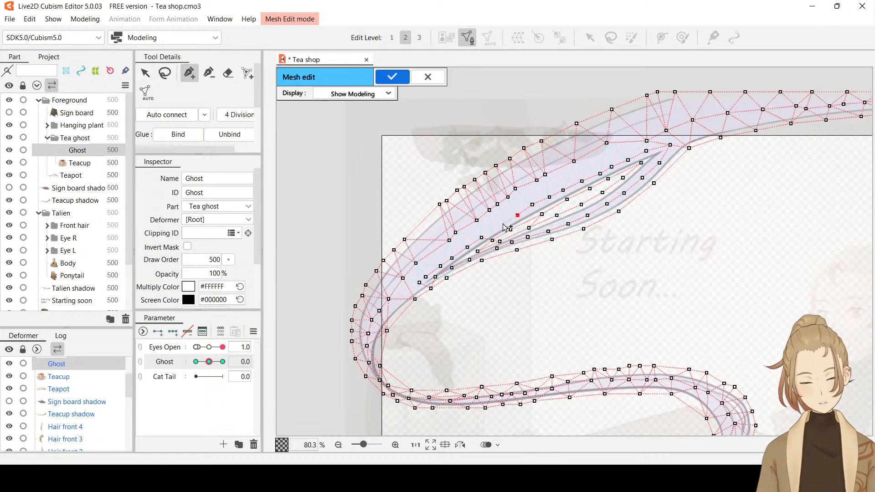
pyautogui.click(502, 223)
pyautogui.click(481, 237)
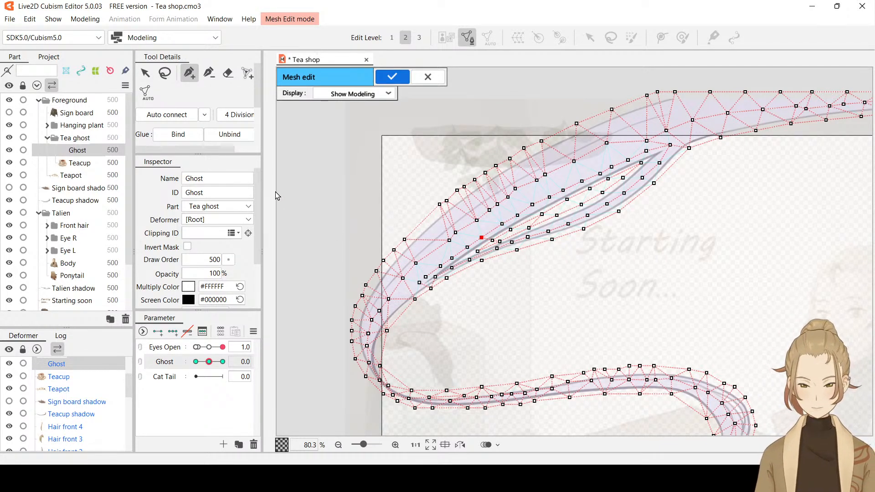
# Auto connect the Ghost's mesh vertices, check the mesh along the whole steam trail, and apply the mesh edit
pyautogui.click(155, 119)
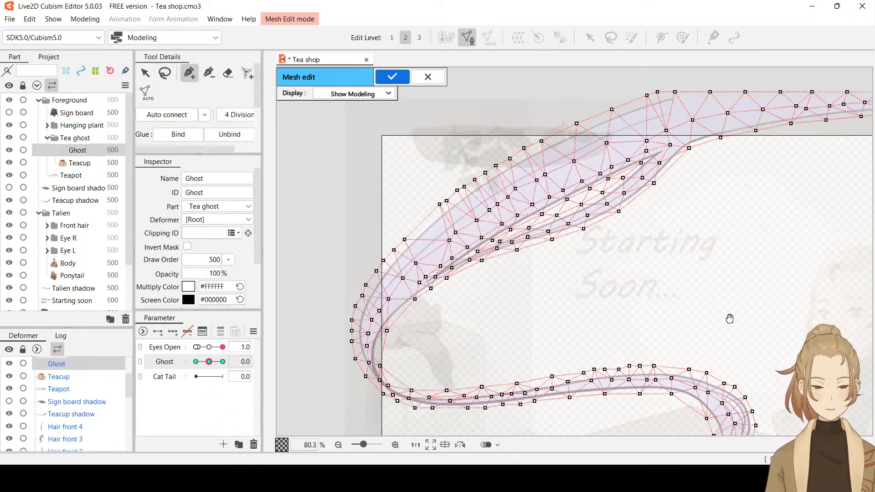
pyautogui.moveTo(729, 318); pyautogui.dragTo(660, 178)
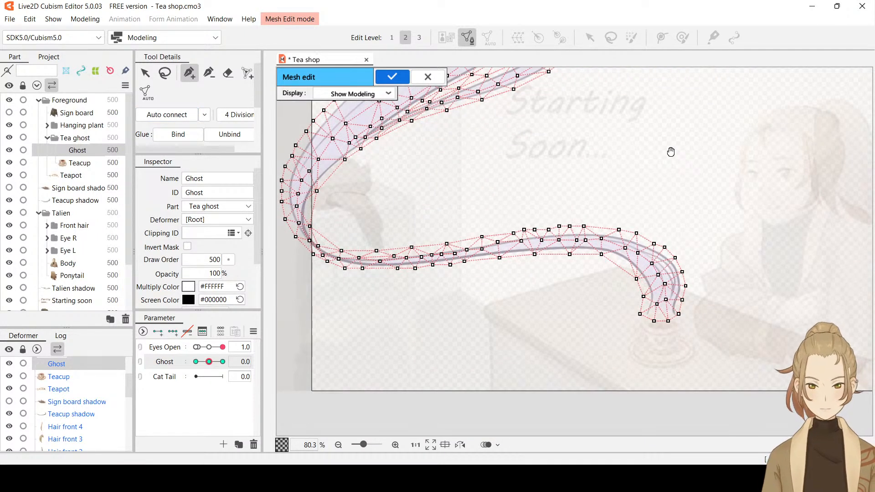
pyautogui.moveTo(797, 179); pyautogui.dragTo(455, 285)
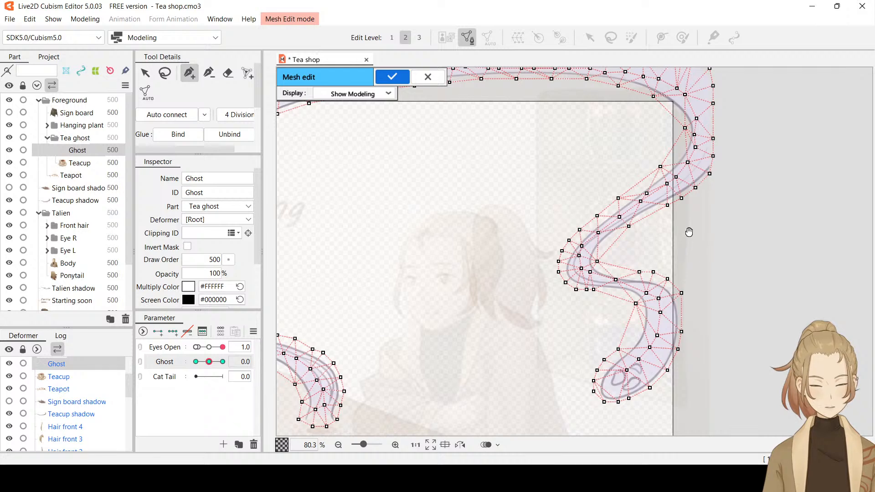
pyautogui.moveTo(688, 230); pyautogui.dragTo(765, 318)
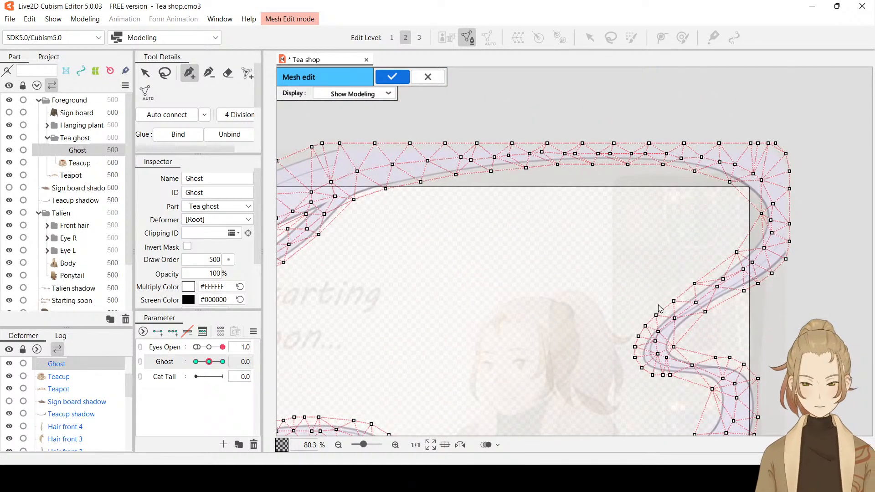
pyautogui.scroll(-5, 659, 308)
pyautogui.moveTo(583, 336); pyautogui.dragTo(562, 211)
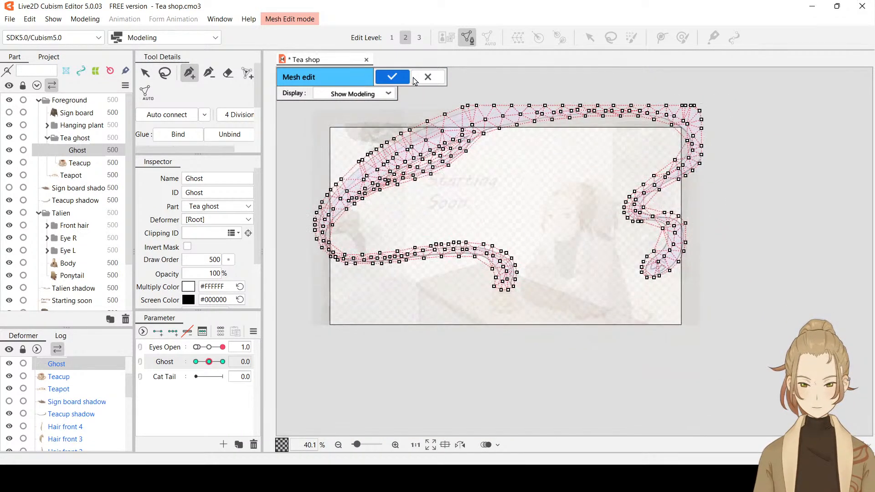
pyautogui.click(400, 75)
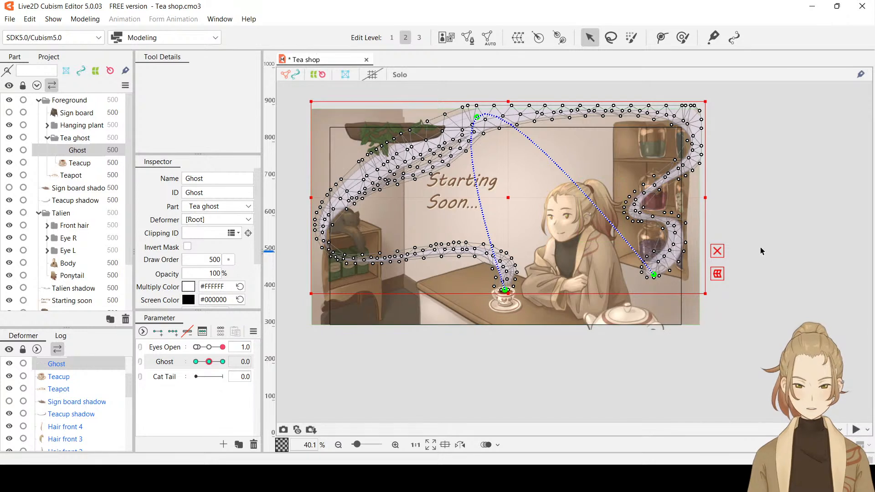
# Hide the selection and set the Ghost parameter to -30 to check the steam's deformation near the hanging plant
pyautogui.hotkey('ctrl', 'h')
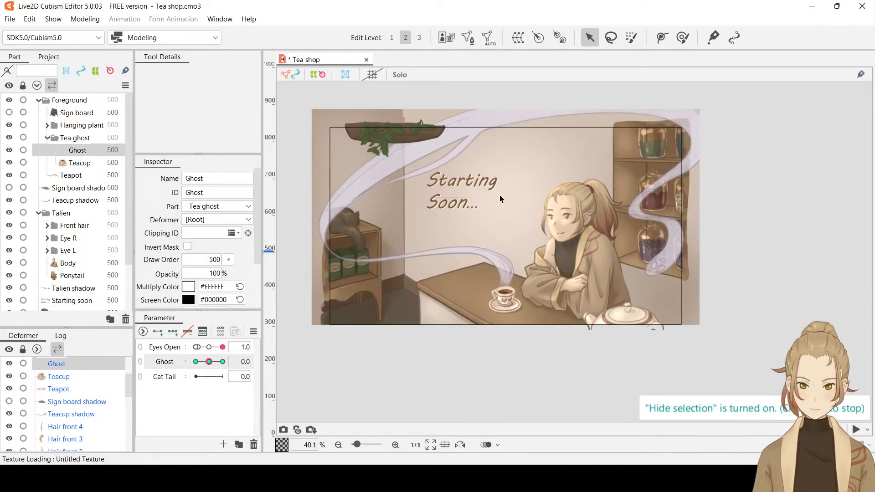
pyautogui.moveTo(210, 362); pyautogui.dragTo(162, 368)
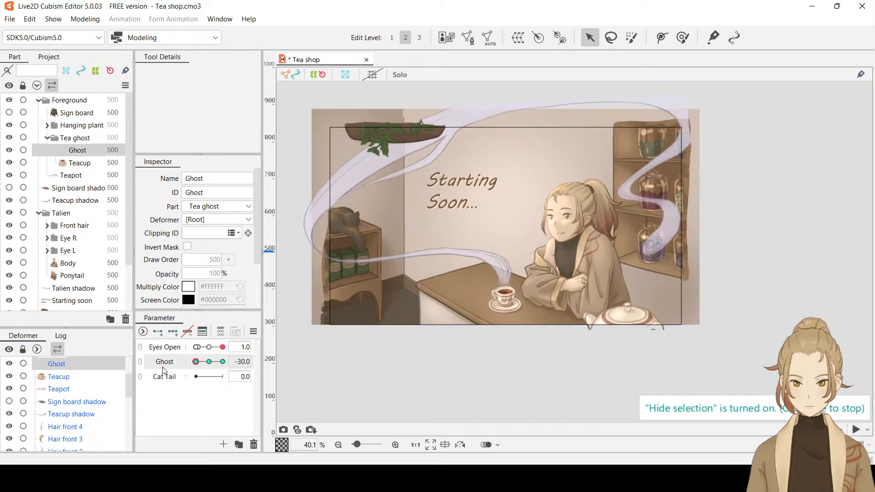
pyautogui.scroll(5, 422, 141)
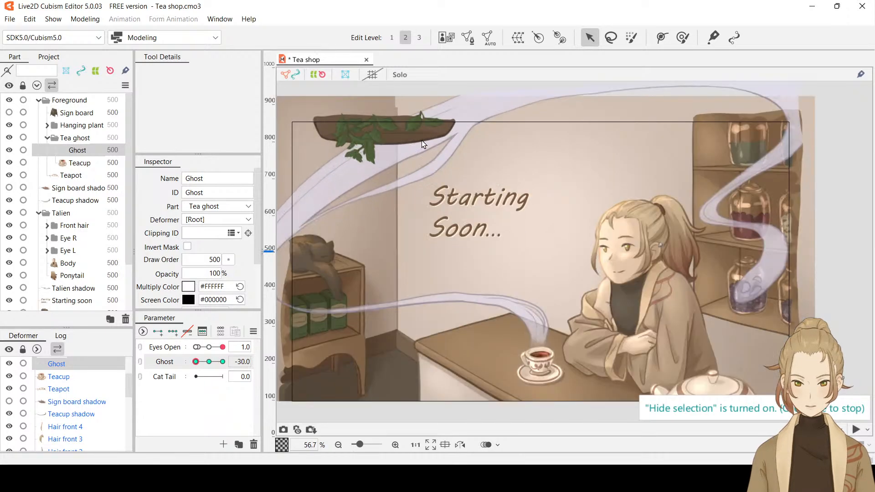
# Try to brush-select the Ghost mesh vertices around the hanging plant's lower edge with a brush size of 206.1 px
pyautogui.click(422, 142)
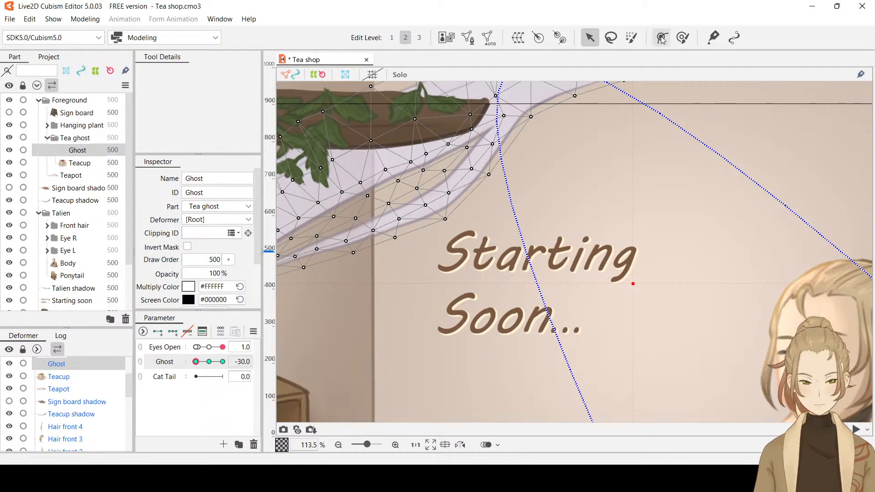
pyautogui.click(630, 37)
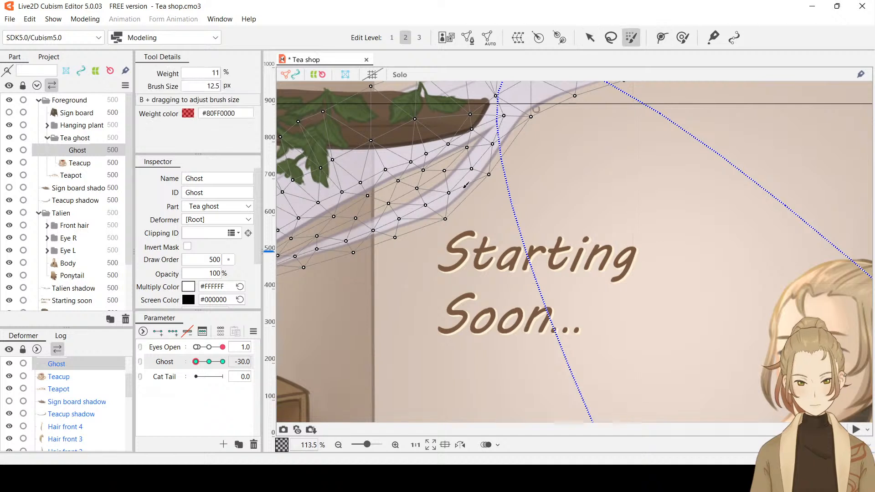
pyautogui.moveTo(373, 267)
pyautogui.mouseDown()
pyautogui.moveTo(374, 250)
pyautogui.moveTo(378, 274)
pyautogui.mouseUp()
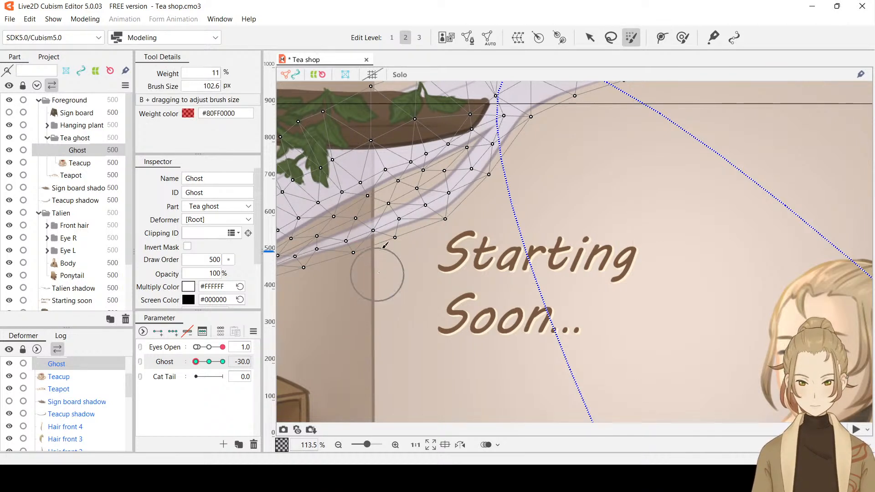
pyautogui.moveTo(441, 228); pyautogui.dragTo(449, 274)
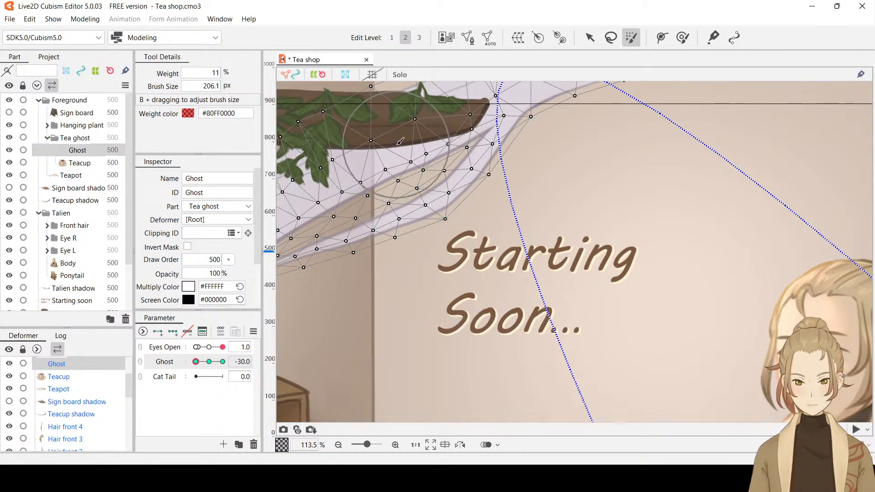
pyautogui.moveTo(400, 142)
pyautogui.mouseDown()
pyautogui.moveTo(377, 122)
pyautogui.moveTo(408, 134)
pyautogui.mouseUp()
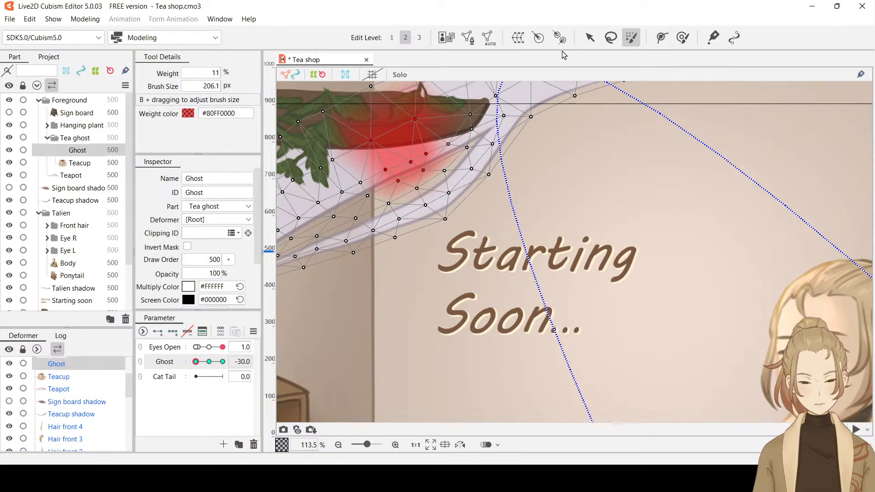
# Try to reshape the steam below the hanging plant using the deform brush at 171.8 px and 100% weight
pyautogui.click(688, 38)
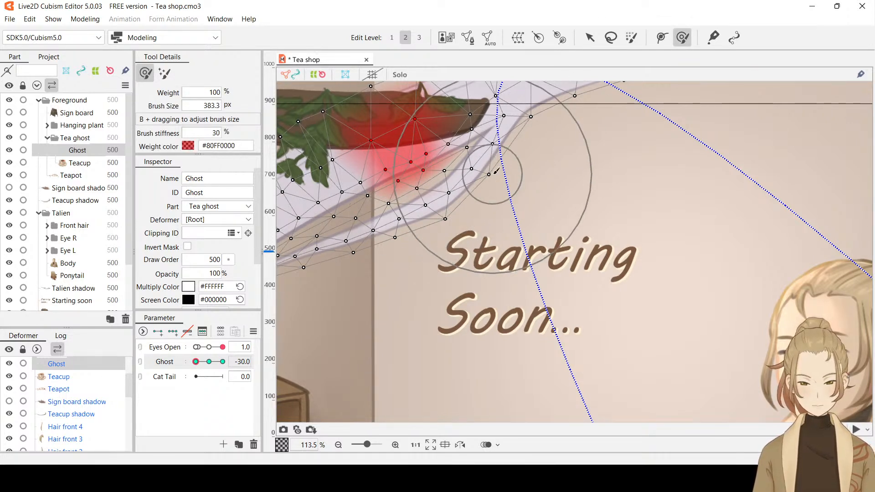
pyautogui.moveTo(495, 181)
pyautogui.mouseDown()
pyautogui.moveTo(502, 219)
pyautogui.moveTo(470, 136)
pyautogui.mouseUp()
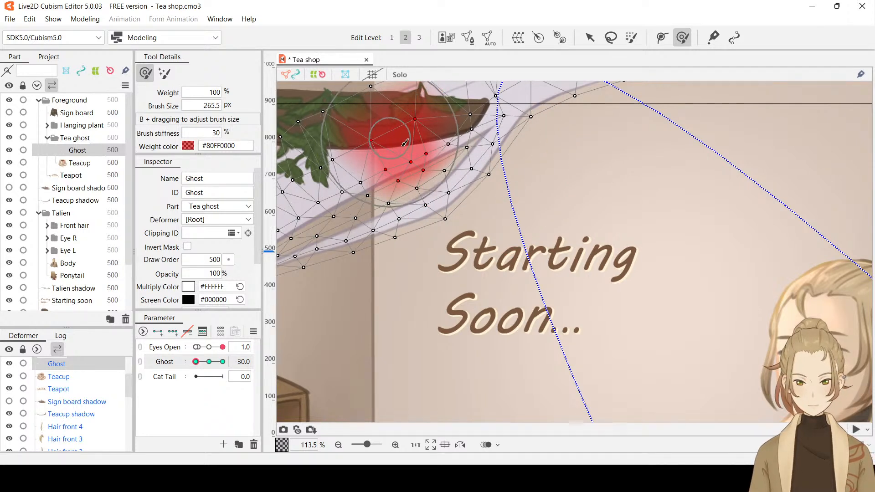
pyautogui.moveTo(478, 185)
pyautogui.mouseDown()
pyautogui.moveTo(486, 214)
pyautogui.moveTo(469, 171)
pyautogui.moveTo(480, 156)
pyautogui.moveTo(467, 147)
pyautogui.mouseUp()
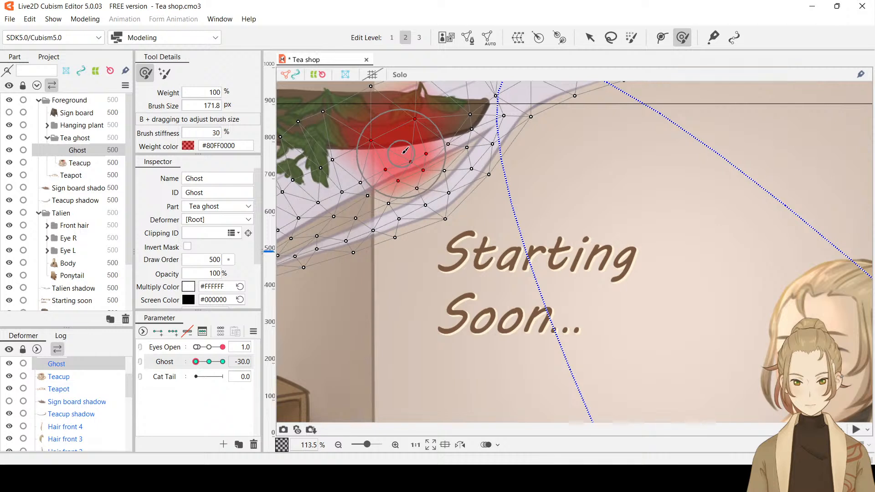
pyautogui.moveTo(402, 155); pyautogui.dragTo(404, 150)
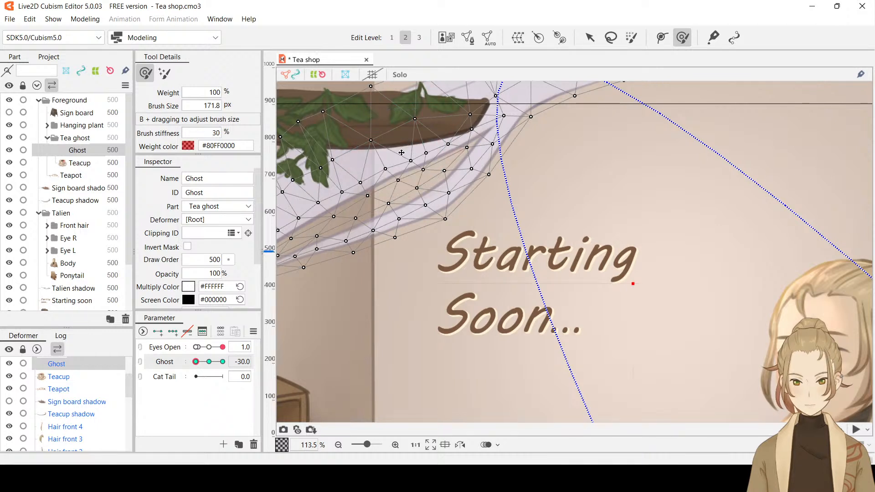
# Undo the recent changes back past the Ghost's mesh edit and set the Ghost parameter to -30
pyautogui.hotkey('ctrl', 'z')
pyautogui.hotkey('ctrl', 'z')
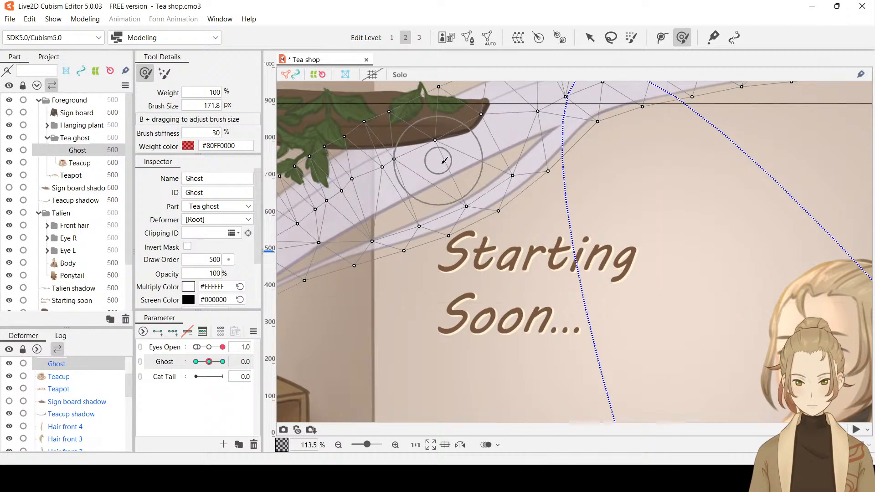
pyautogui.moveTo(209, 361); pyautogui.dragTo(184, 365)
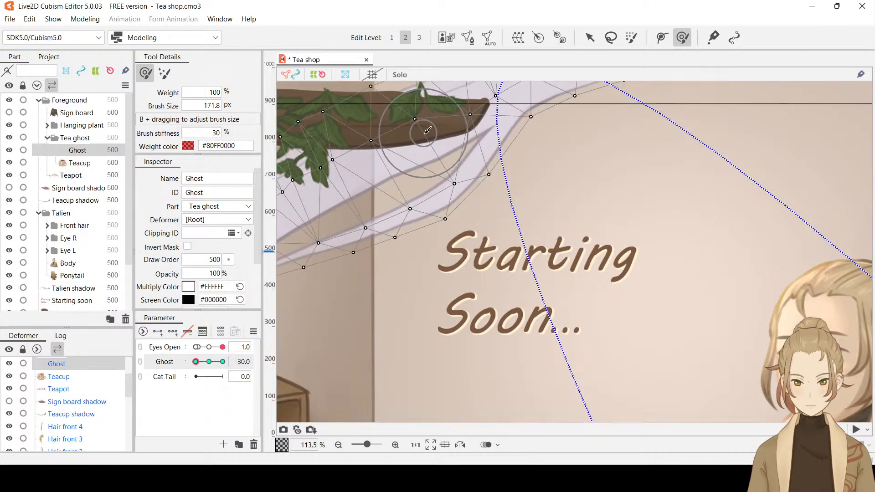
# Try a deform brush stroke on the steam near the hanging plant, undo it, and inspect the whole steam trail at Ghost -30
pyautogui.moveTo(427, 131); pyautogui.dragTo(423, 130)
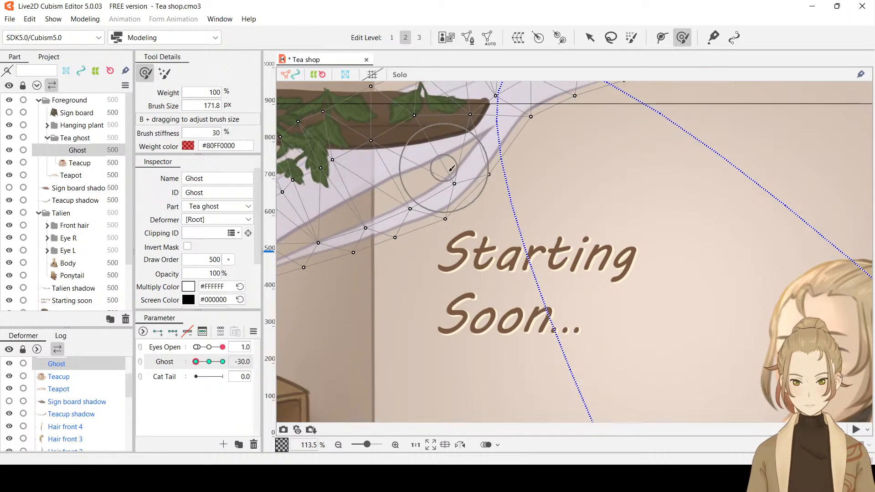
pyautogui.hotkey('ctrl', 'z')
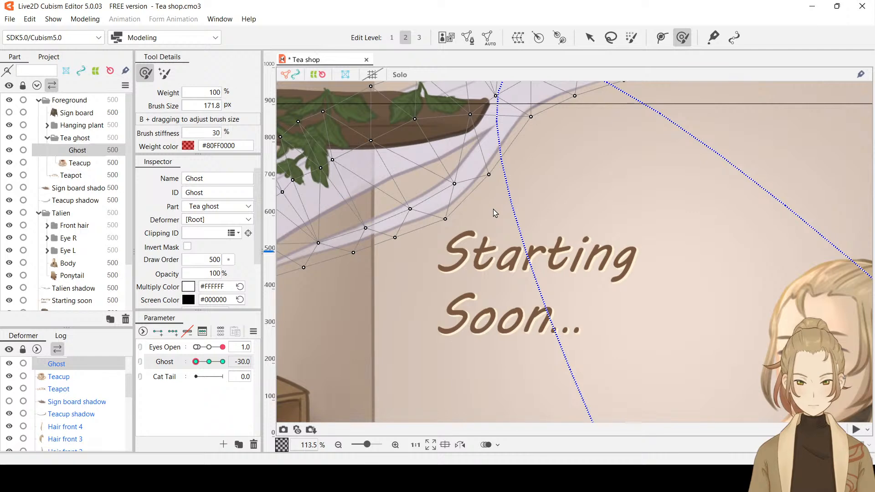
pyautogui.scroll(-2, 493, 209)
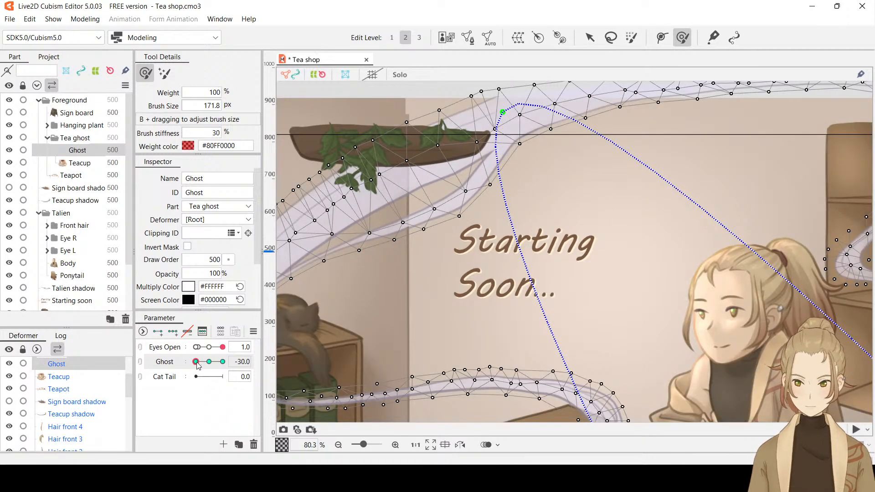
pyautogui.moveTo(196, 361); pyautogui.dragTo(179, 371)
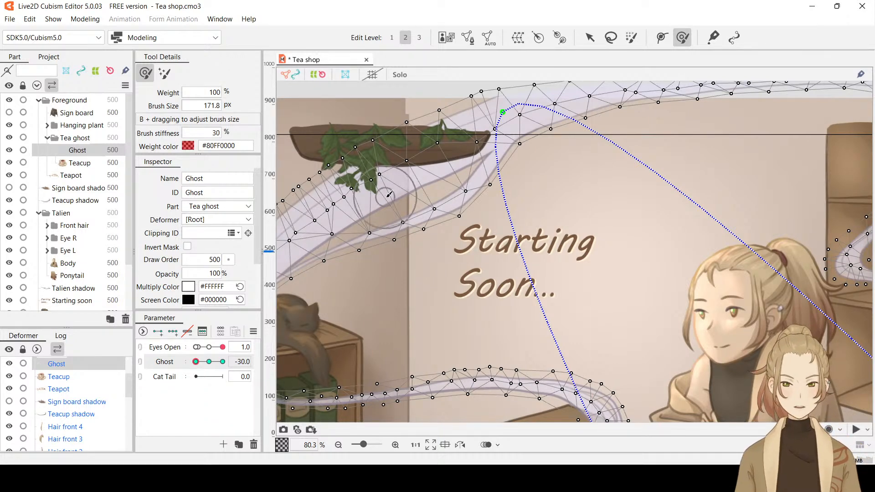
pyautogui.scroll(-2, 509, 206)
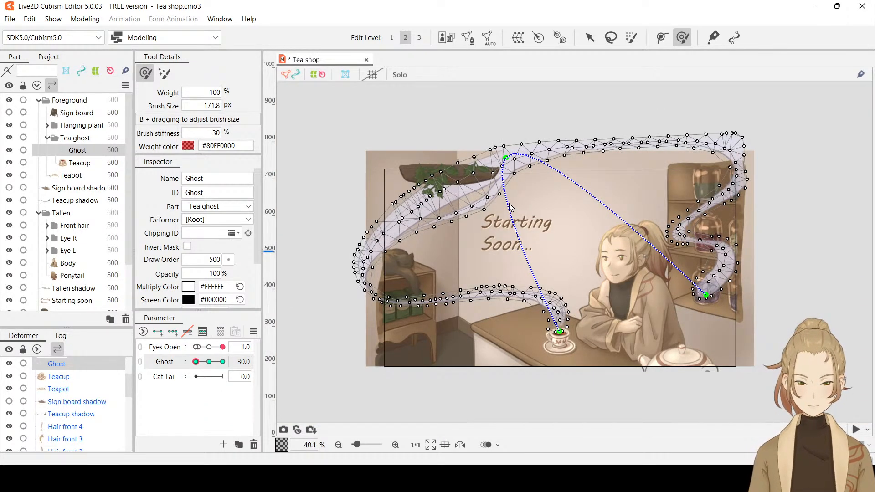
pyautogui.scroll(1, 510, 207)
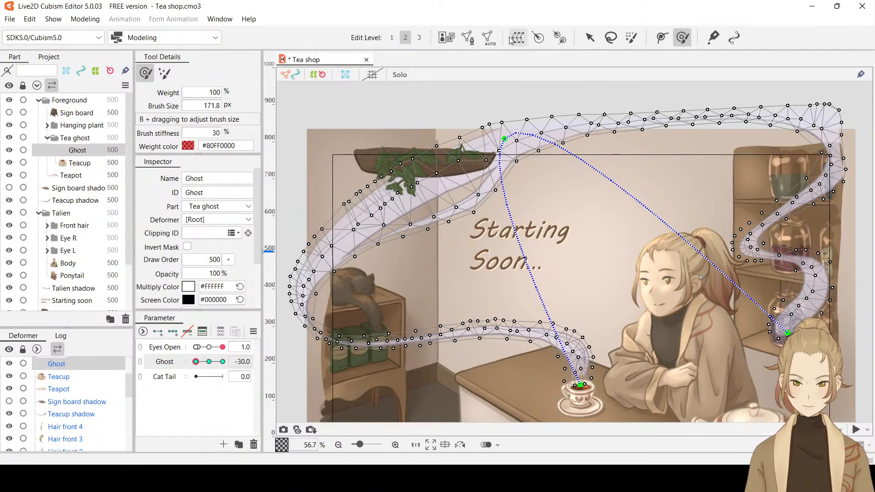
# In the Ghost's mesh edit with the Ghost parameter at 0, erase the vertices around the strand gap and along the thin lower strand
pyautogui.click(468, 39)
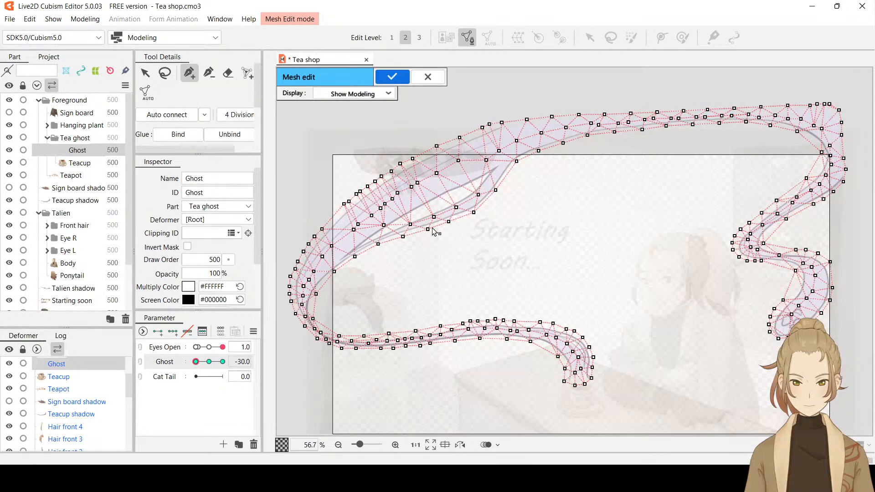
pyautogui.scroll(2, 441, 199)
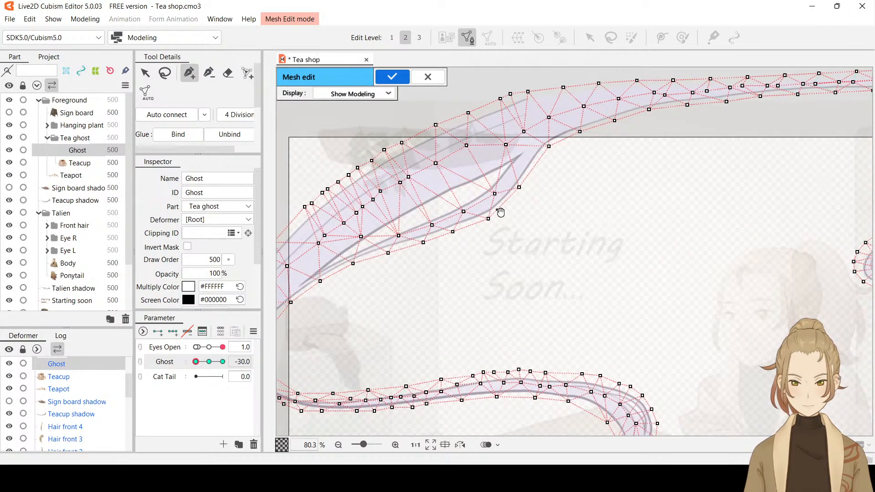
pyautogui.moveTo(500, 212); pyautogui.dragTo(594, 205)
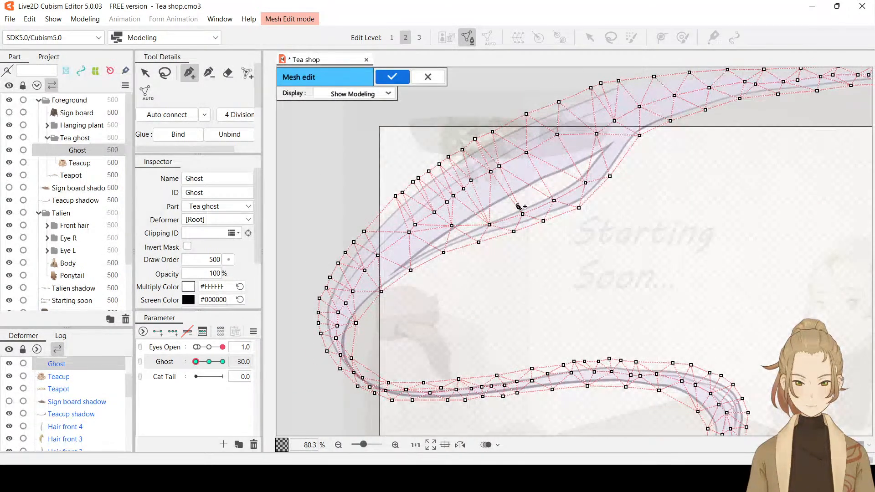
pyautogui.doubleClick(242, 362)
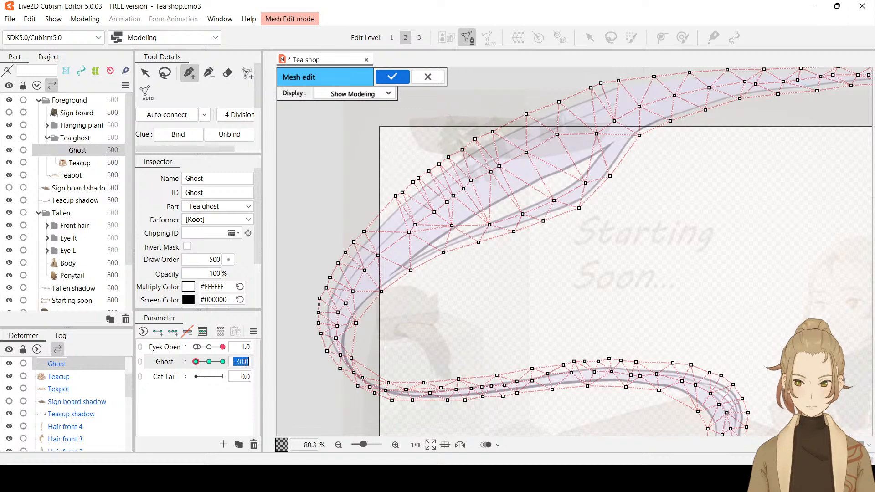
pyautogui.write('0')
pyautogui.press('Return')
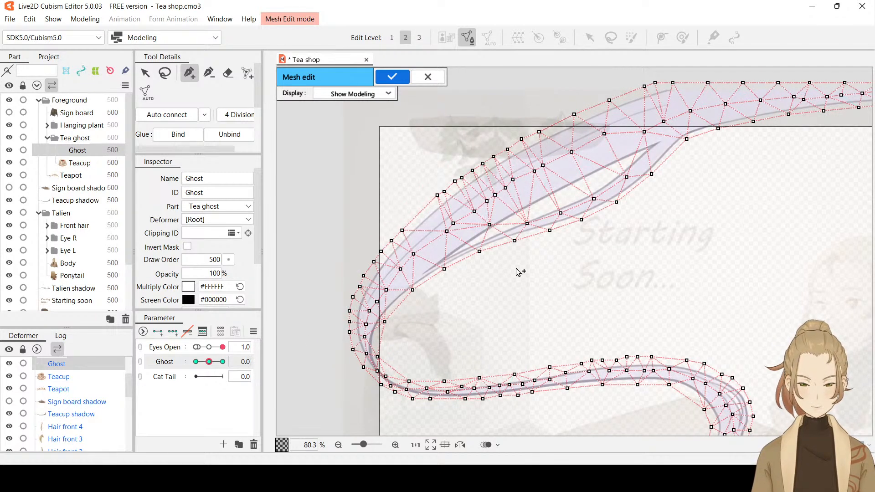
pyautogui.click(226, 74)
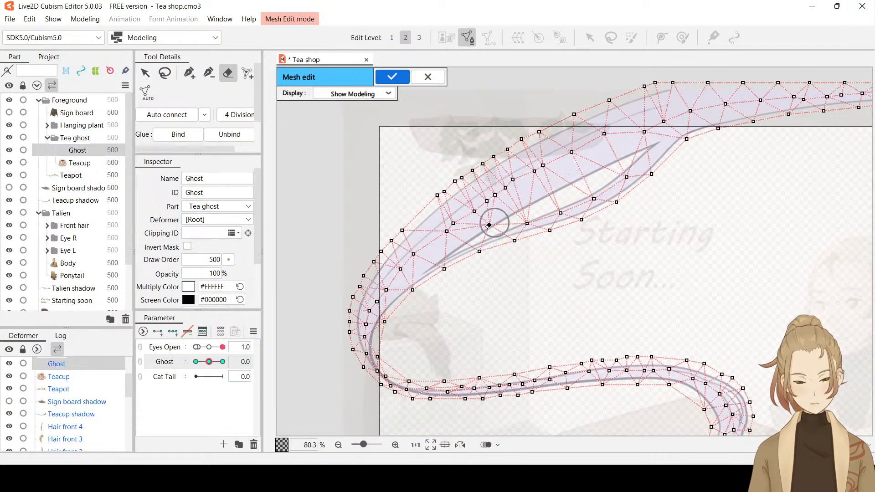
pyautogui.moveTo(475, 234); pyautogui.dragTo(498, 218)
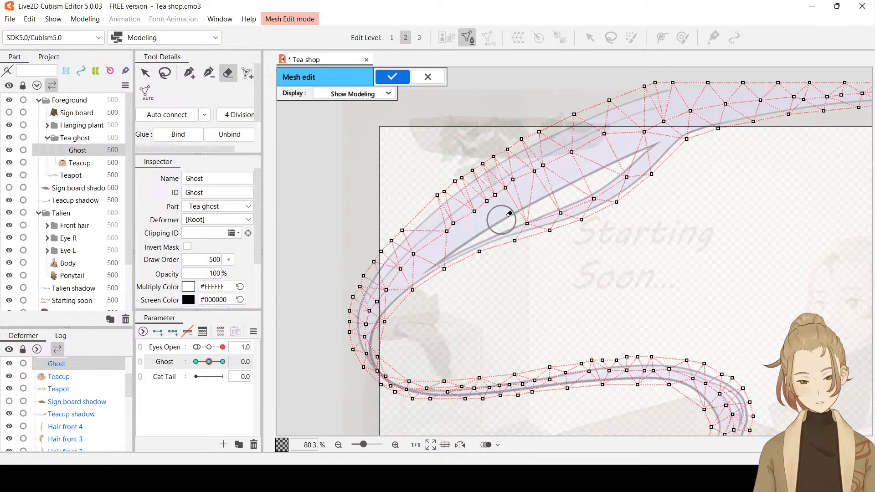
pyautogui.moveTo(549, 196)
pyautogui.mouseDown()
pyautogui.moveTo(530, 211)
pyautogui.moveTo(655, 176)
pyautogui.mouseUp()
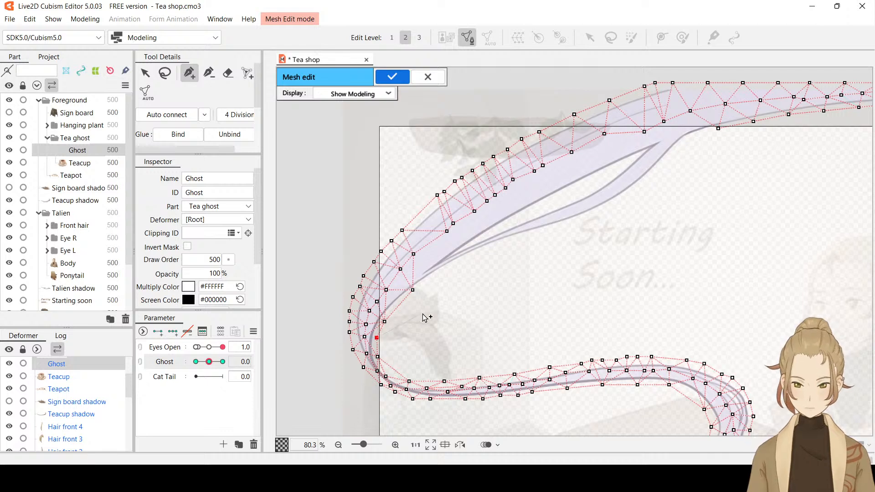
pyautogui.click(433, 309)
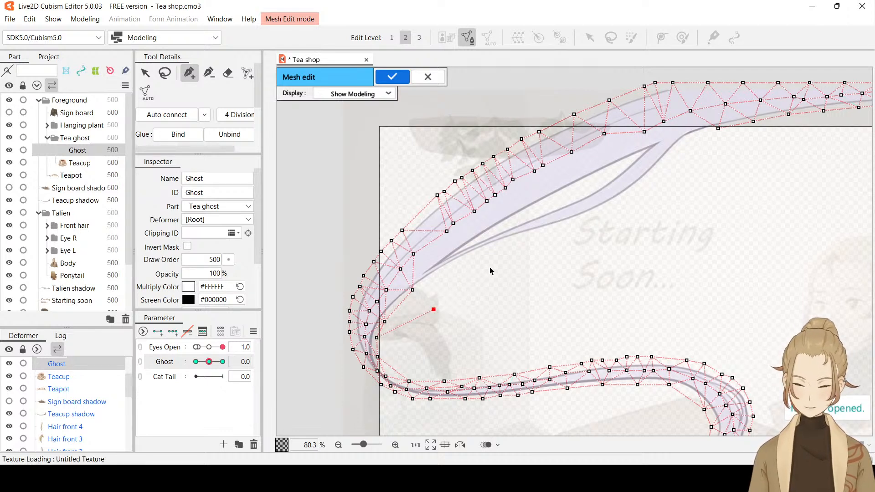
pyautogui.hotkey('ctrl', 'z')
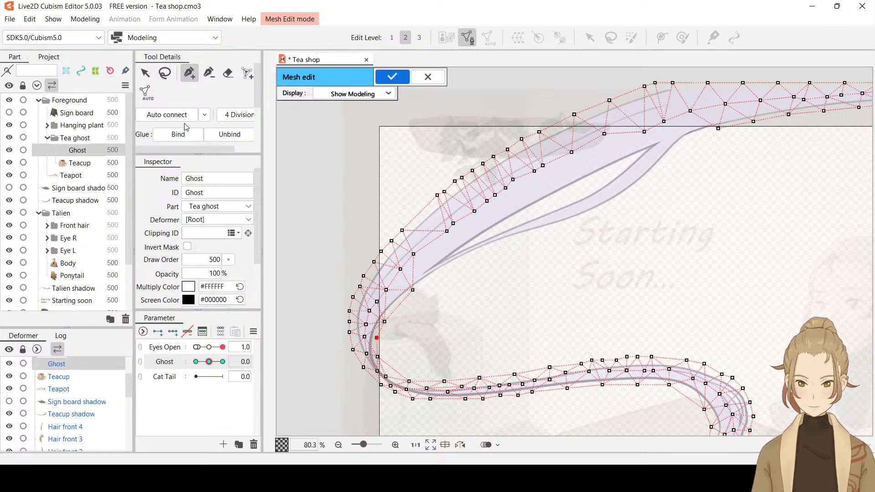
pyautogui.click(145, 73)
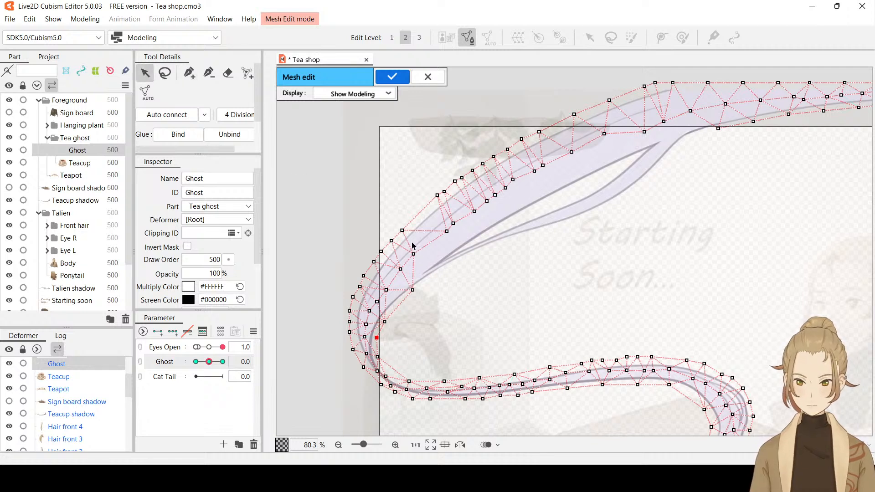
# Add a closely spaced row of mesh vertices along the lower strand's outer outline, from the upper junction down to the vertex below the merging point
pyautogui.click(190, 74)
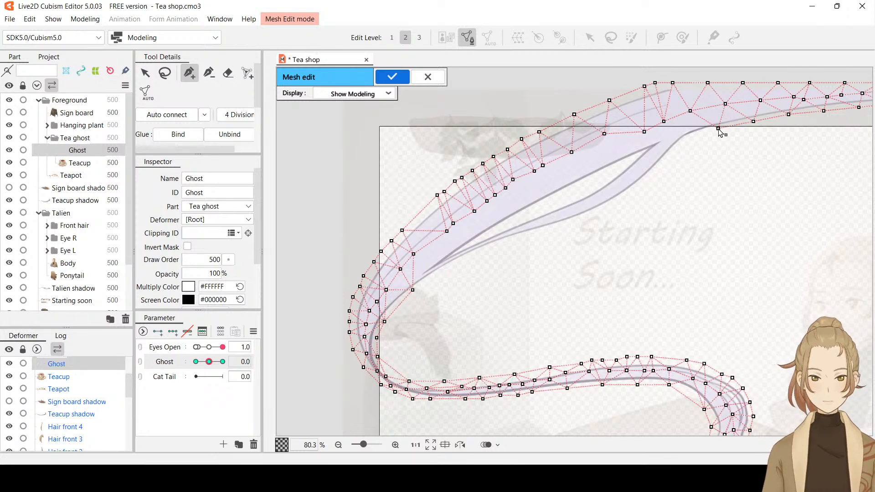
pyautogui.click(698, 133)
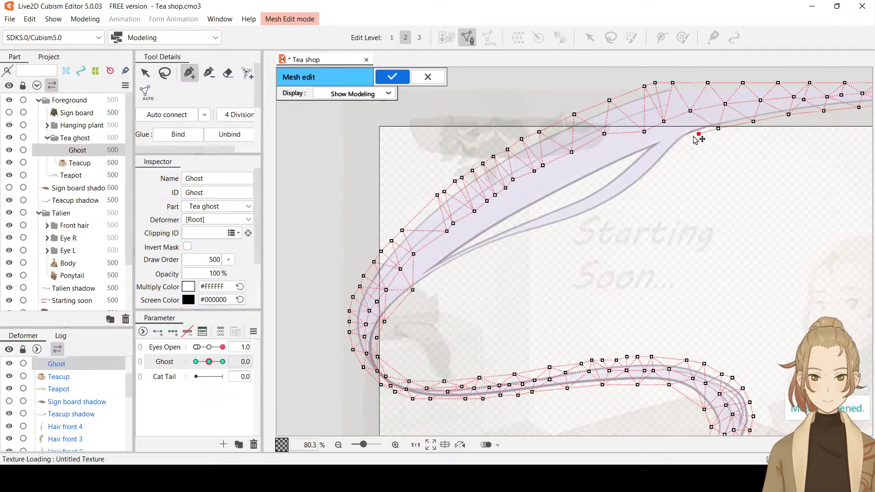
pyautogui.click(684, 140)
pyautogui.click(672, 151)
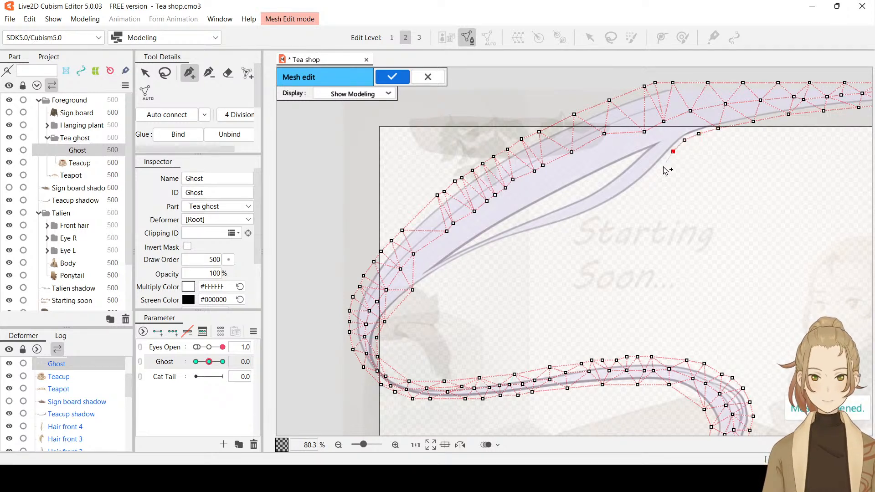
pyautogui.click(664, 166)
pyautogui.click(646, 178)
pyautogui.click(631, 191)
pyautogui.click(616, 201)
pyautogui.click(598, 211)
pyautogui.click(582, 218)
pyautogui.click(562, 224)
pyautogui.click(545, 230)
pyautogui.click(532, 235)
pyautogui.click(515, 240)
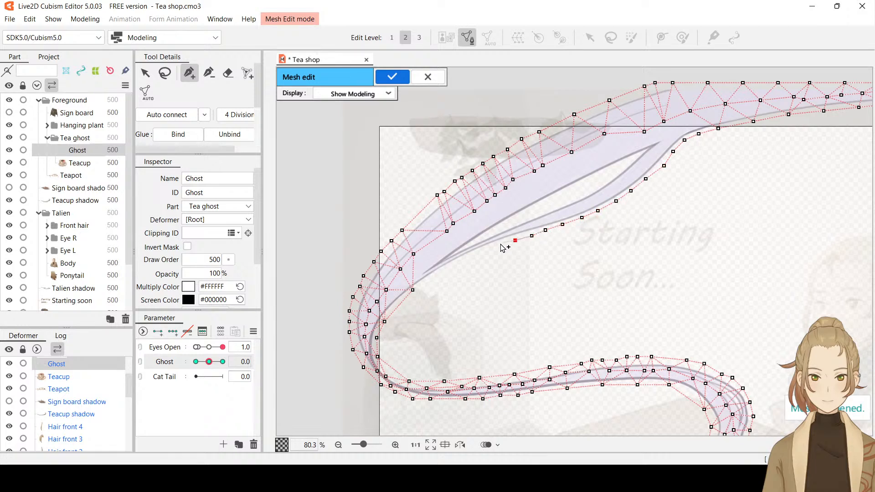
pyautogui.click(496, 247)
pyautogui.click(478, 254)
pyautogui.click(464, 258)
pyautogui.click(447, 267)
pyautogui.click(435, 277)
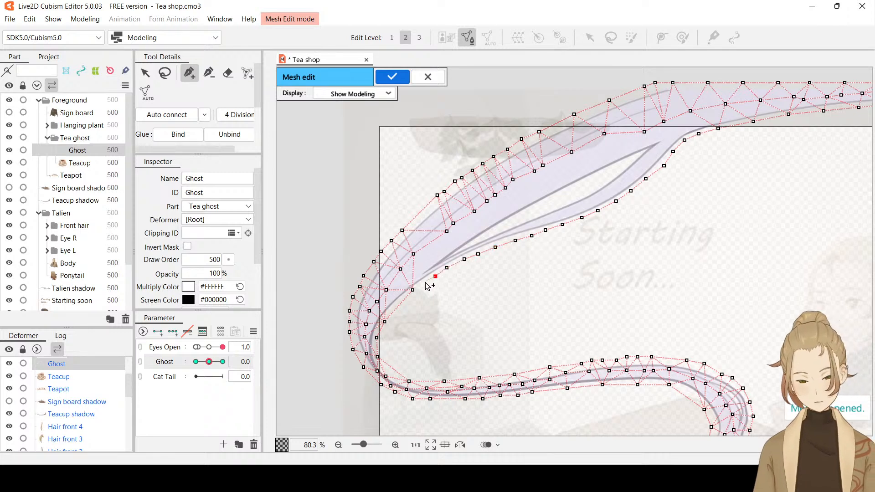
pyautogui.click(424, 284)
pyautogui.click(412, 290)
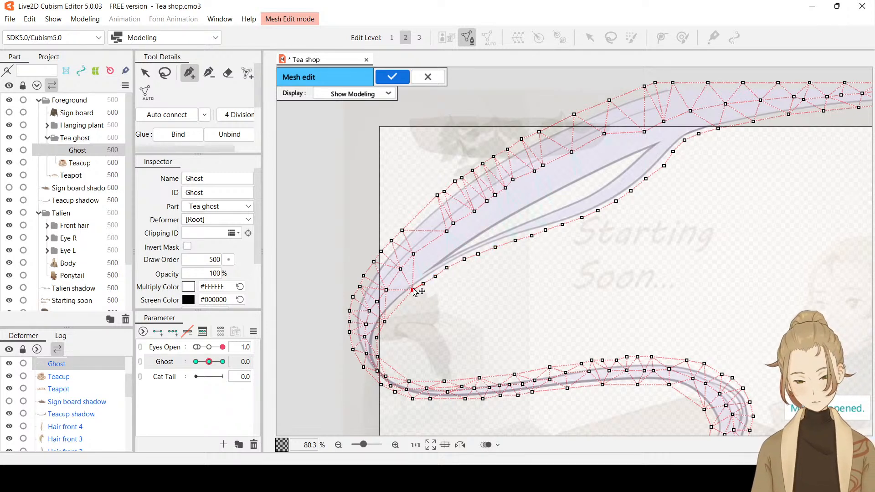
# Add a closely spaced row of mesh vertices along the main strand's edge of the gap, from the merging point up to the upper junction
pyautogui.click(418, 275)
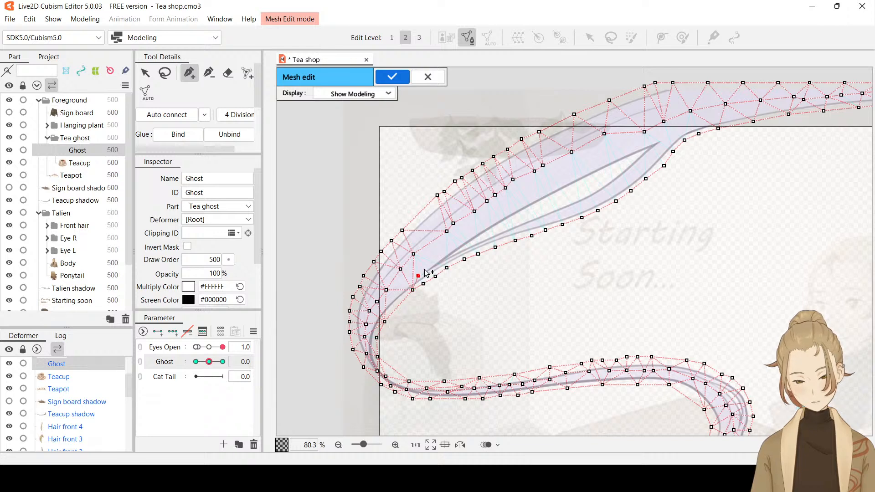
pyautogui.click(430, 263)
pyautogui.click(446, 251)
pyautogui.click(458, 242)
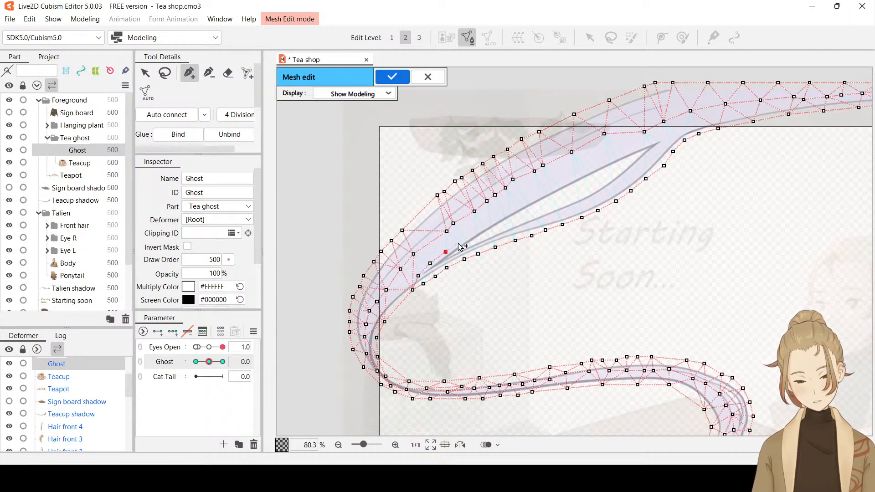
pyautogui.click(473, 232)
pyautogui.click(487, 224)
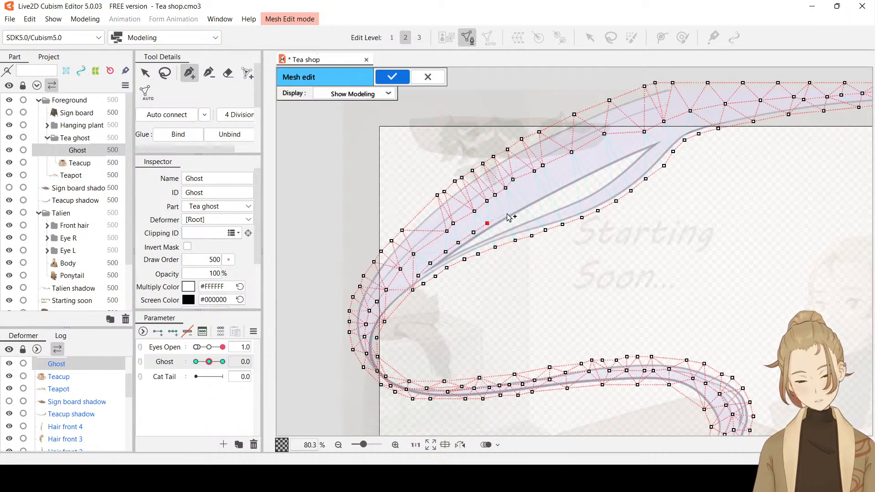
pyautogui.click(506, 214)
pyautogui.click(521, 205)
pyautogui.click(539, 196)
pyautogui.click(552, 189)
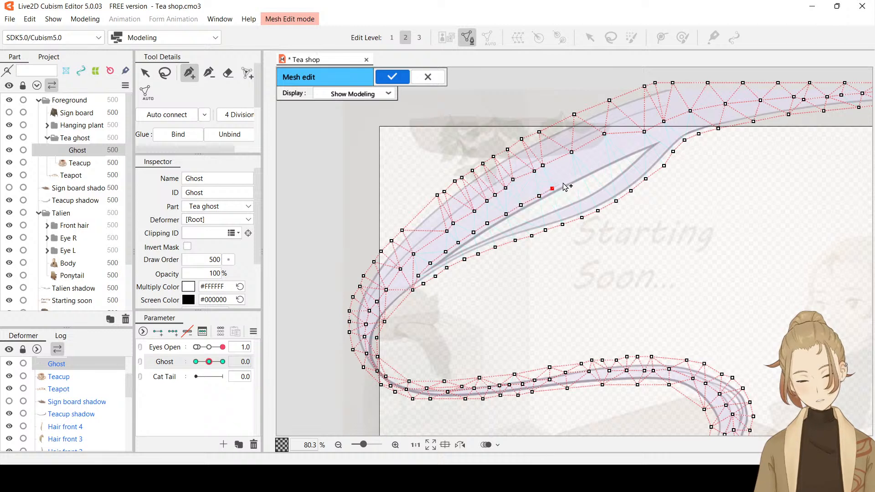
pyautogui.click(567, 180)
pyautogui.click(584, 172)
pyautogui.click(599, 164)
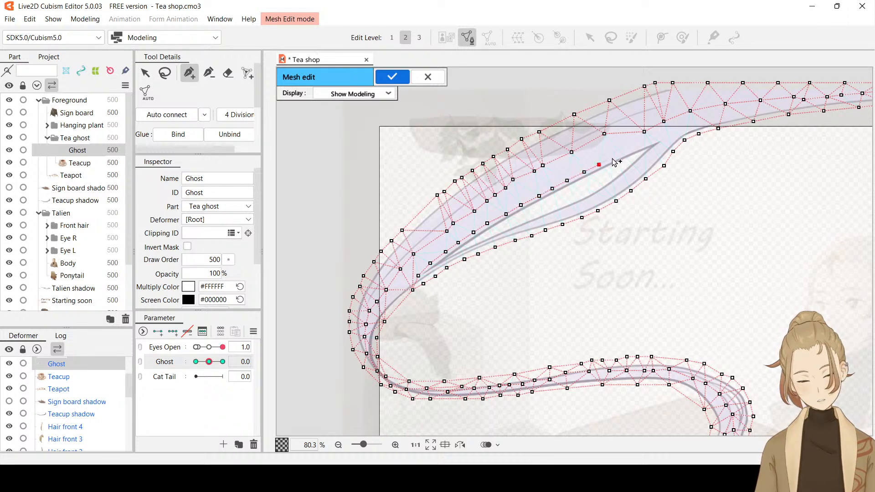
pyautogui.click(614, 156)
pyautogui.click(647, 142)
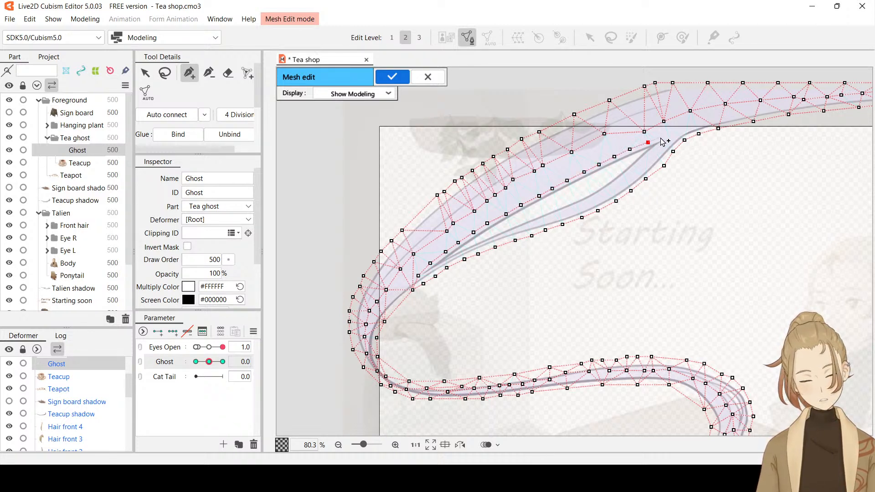
pyautogui.click(662, 137)
pyautogui.click(675, 132)
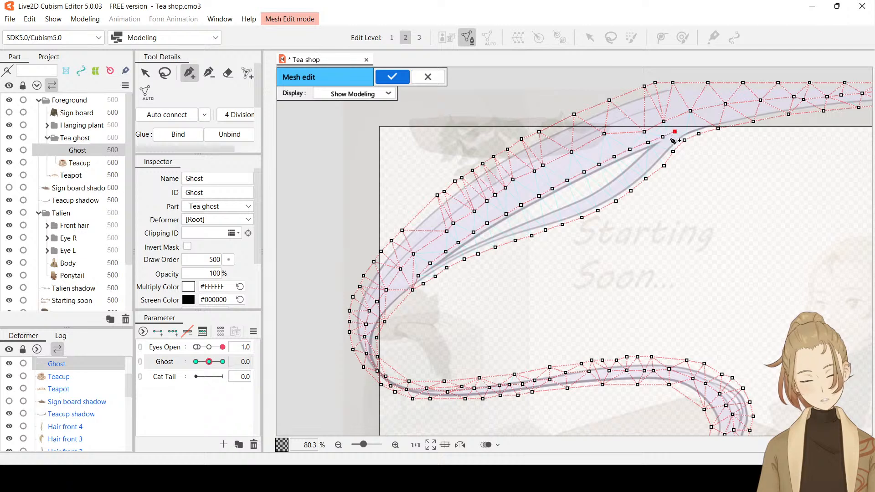
# Add a matching row of mesh vertices along the thin lower strand's inner edge, from the upper junction down to the merging point
pyautogui.click(666, 143)
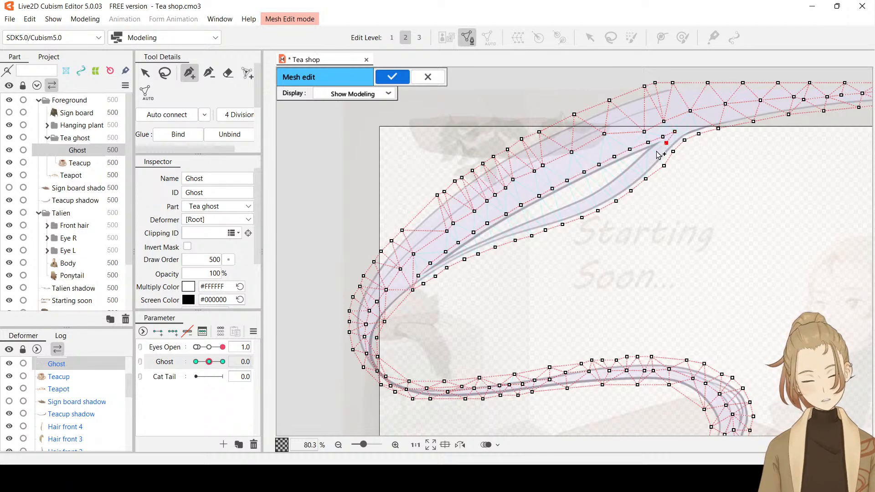
pyautogui.click(655, 152)
pyautogui.click(646, 158)
pyautogui.click(635, 170)
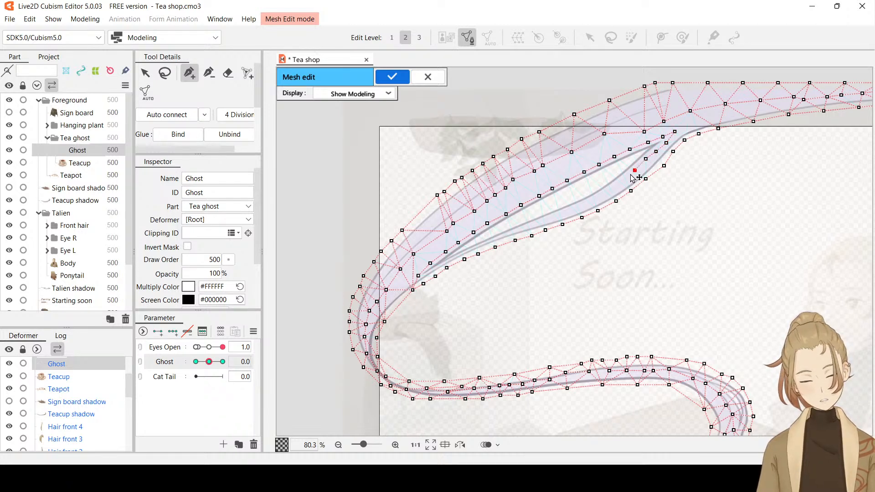
pyautogui.click(625, 177)
pyautogui.click(612, 186)
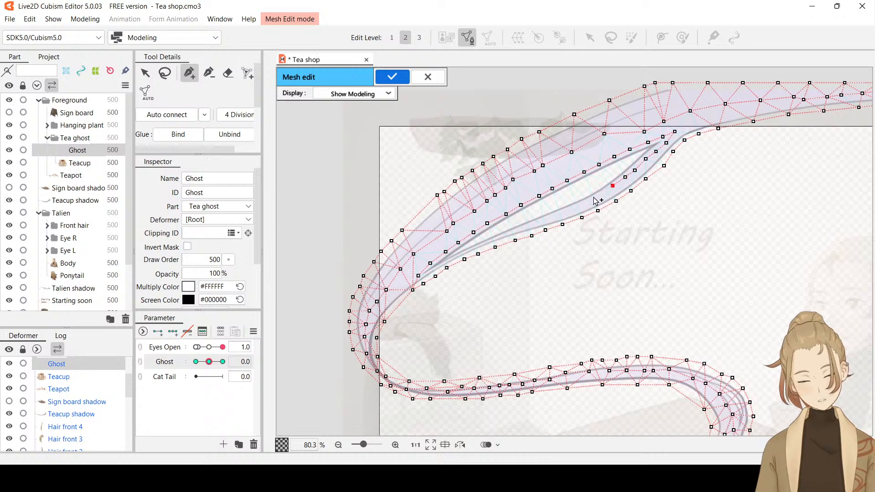
pyautogui.click(598, 194)
pyautogui.click(584, 200)
pyautogui.click(568, 206)
pyautogui.click(552, 214)
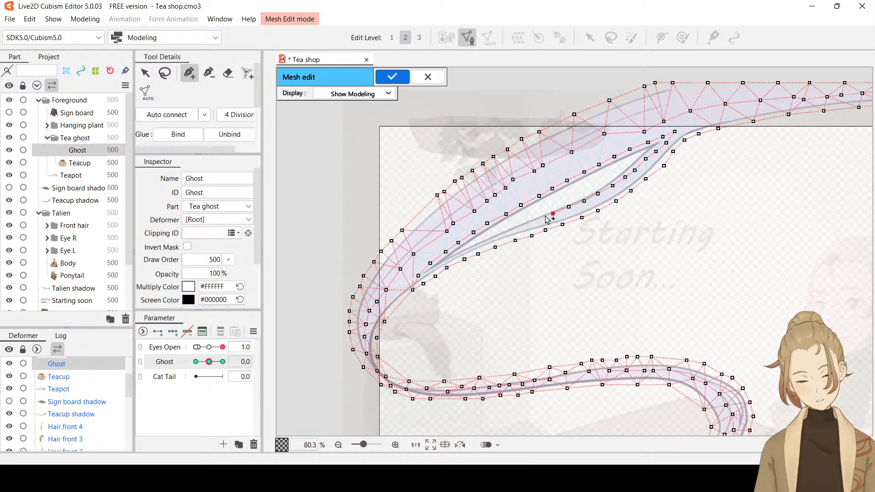
pyautogui.click(539, 218)
pyautogui.click(528, 223)
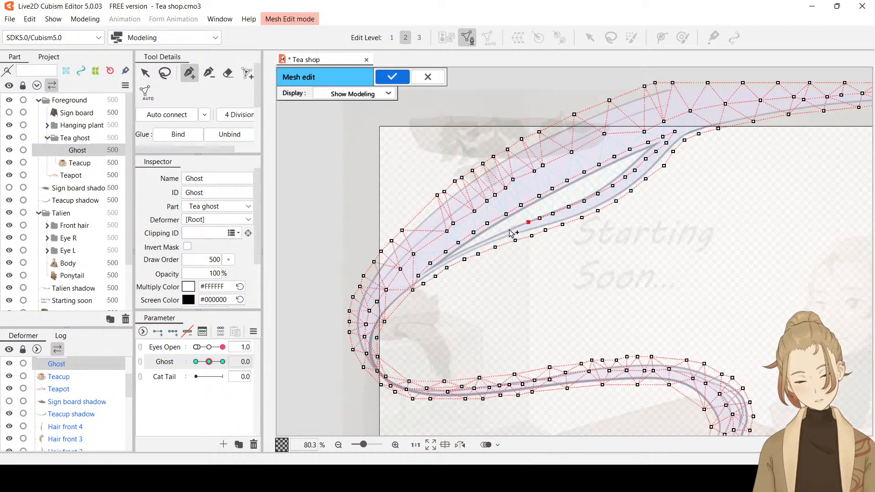
pyautogui.click(510, 229)
pyautogui.click(494, 236)
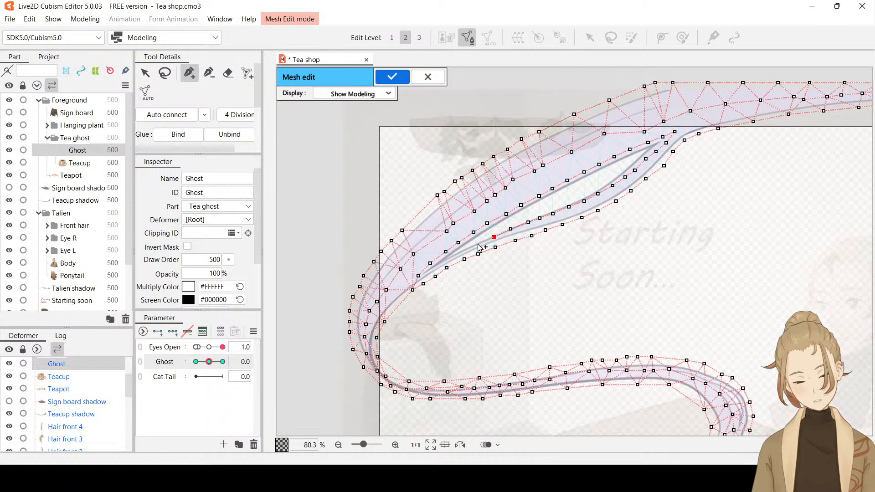
pyautogui.click(484, 241)
pyautogui.click(467, 249)
pyautogui.click(449, 259)
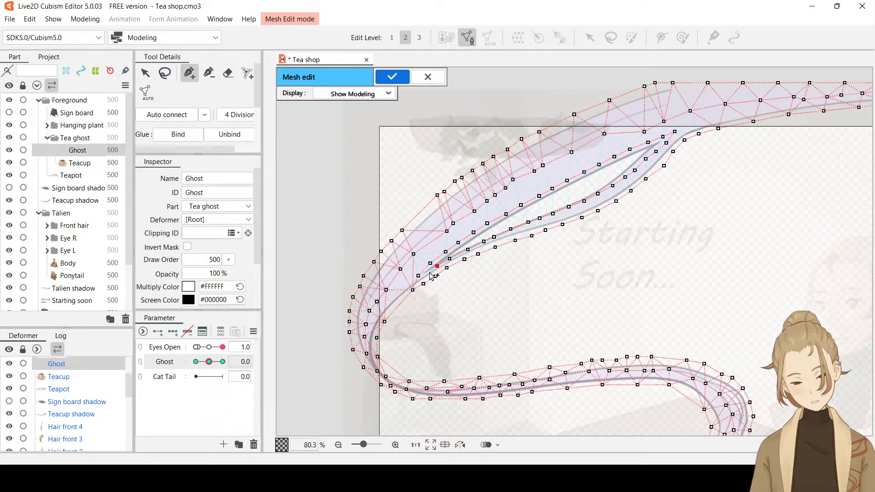
pyautogui.click(430, 272)
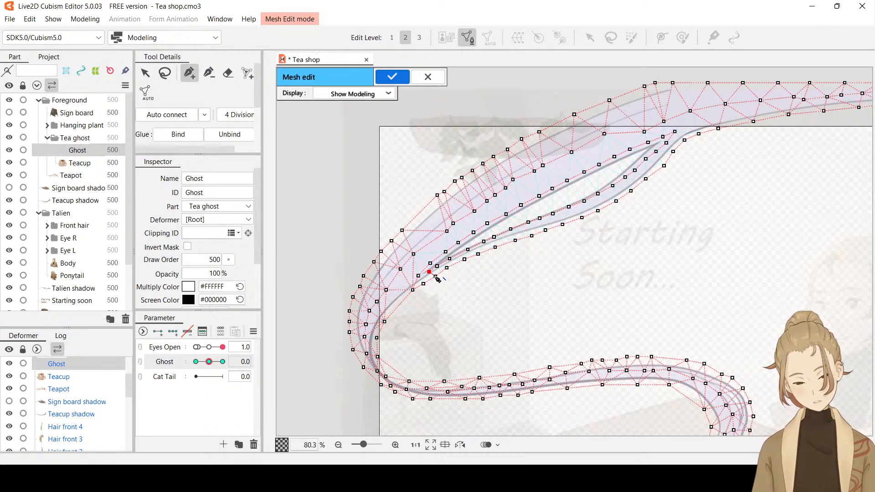
pyautogui.click(435, 275)
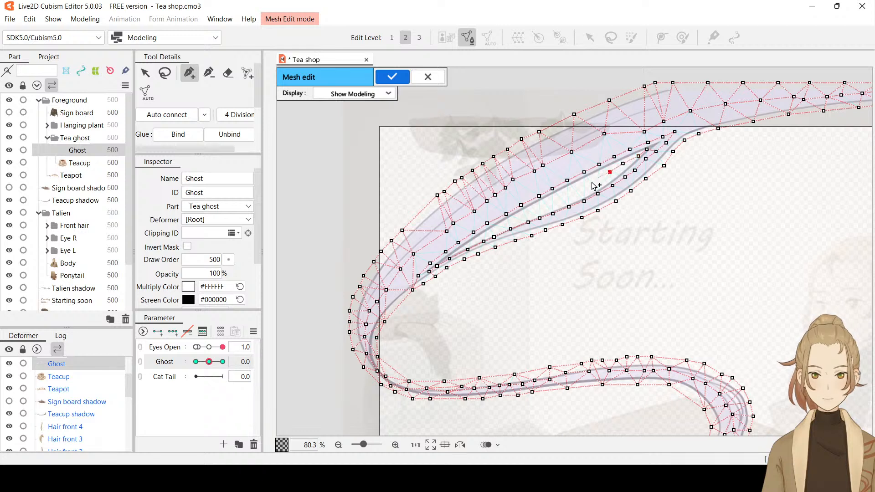
# Complete a row of vertices through the middle of the strand gap, adjust its spacing, and auto-connect the mesh
pyautogui.moveTo(565, 200); pyautogui.dragTo(488, 236)
pyautogui.hotkey('ctrl', 'z')
pyautogui.moveTo(492, 235); pyautogui.dragTo(487, 239)
pyautogui.click(483, 241)
pyautogui.click(478, 240)
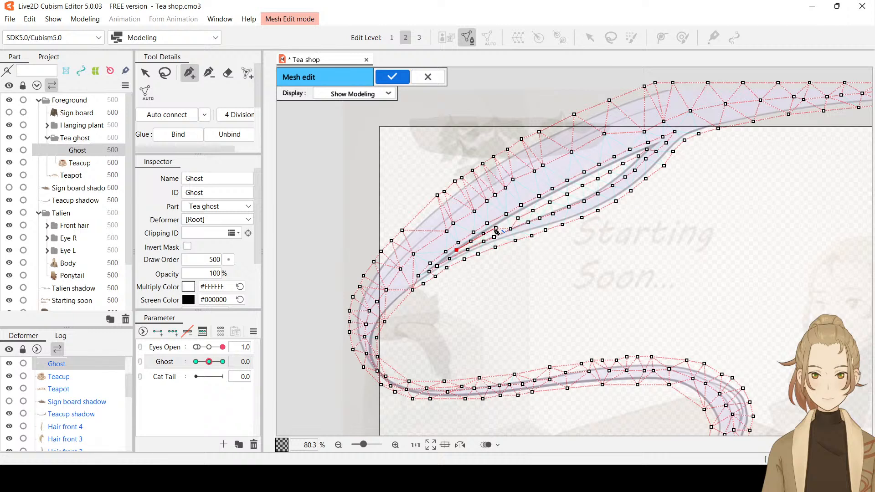
pyautogui.click(142, 72)
pyautogui.click(496, 228)
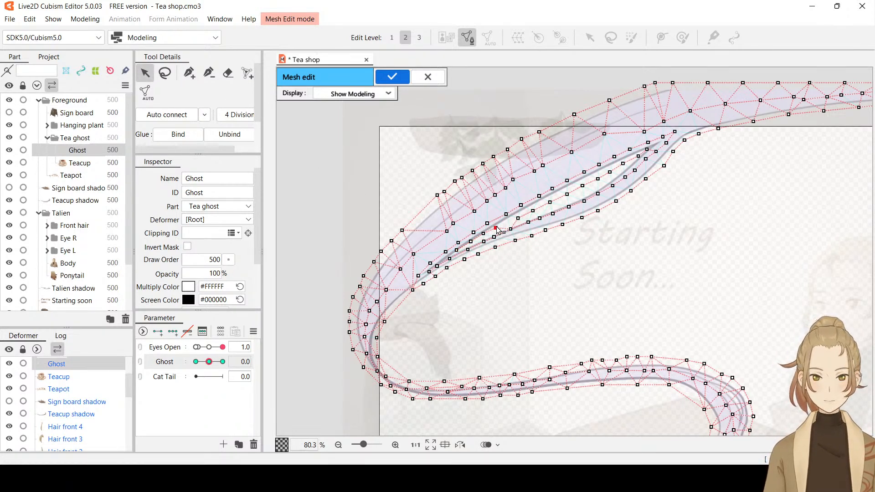
pyautogui.click(189, 72)
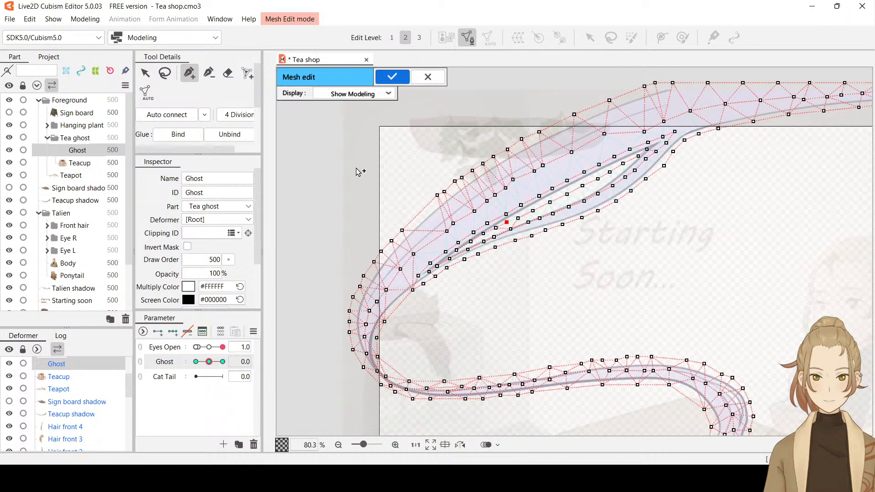
pyautogui.click(186, 117)
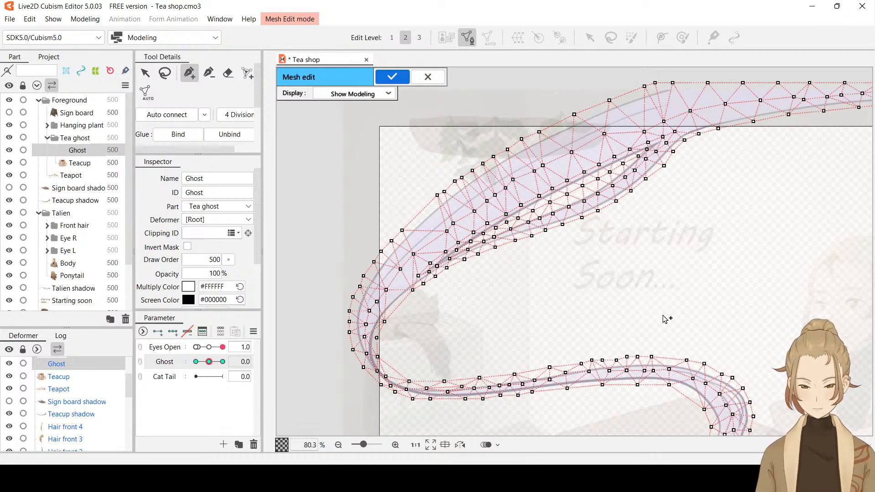
# Add a vertex on the inner side of the steam's bend above the teacup and one inside the tail's curve above the swirl
pyautogui.moveTo(791, 335); pyautogui.dragTo(727, 227)
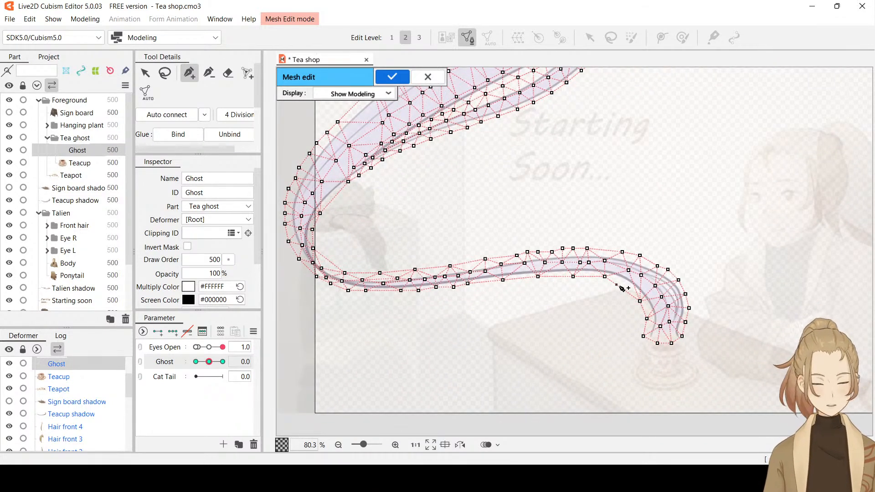
pyautogui.moveTo(623, 291); pyautogui.dragTo(626, 286)
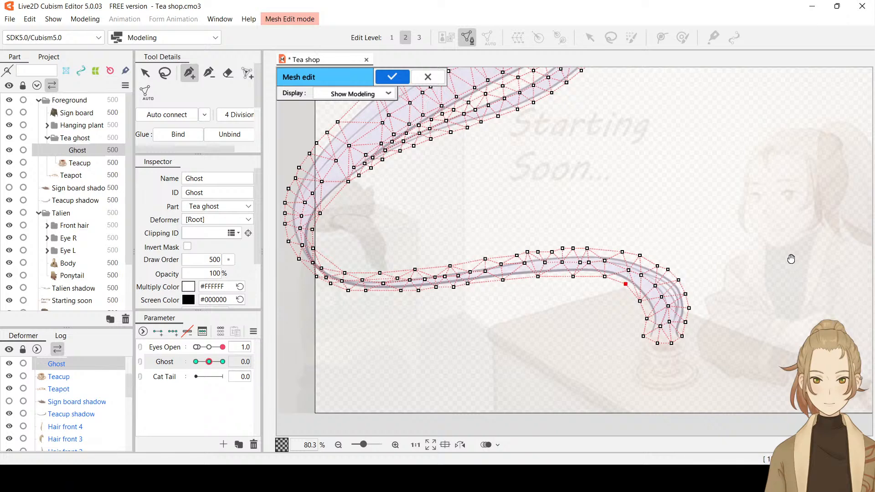
pyautogui.moveTo(773, 255); pyautogui.dragTo(469, 288)
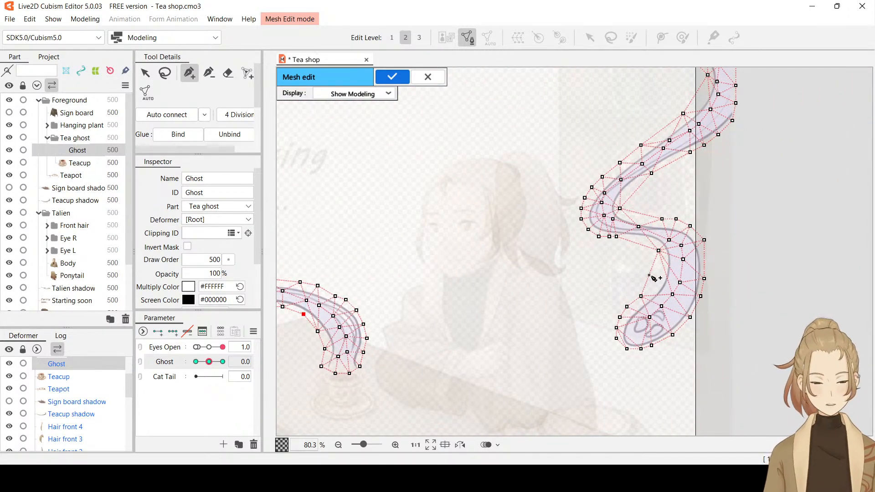
pyautogui.click(655, 276)
pyautogui.moveTo(656, 276); pyautogui.dragTo(658, 280)
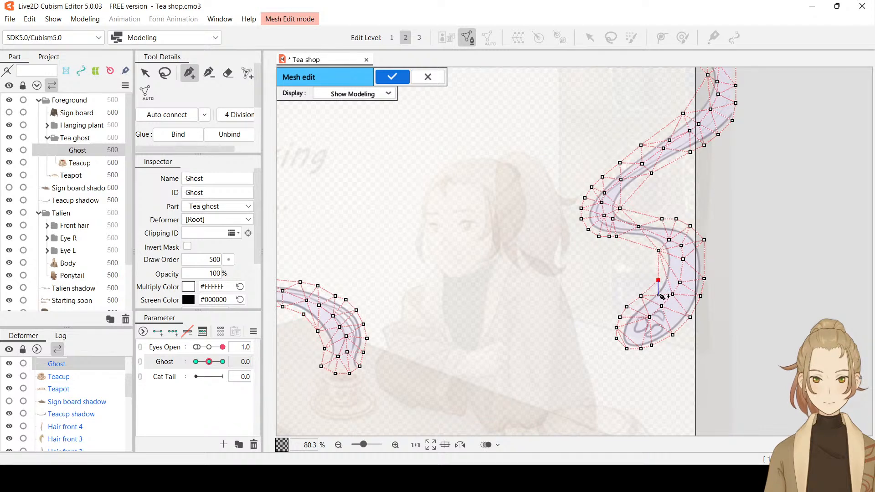
pyautogui.click(659, 295)
pyautogui.click(658, 280)
# Add a vertex along the underside of the tail's hooked bend beside the shelf and adjust its position
pyautogui.click(636, 244)
pyautogui.moveTo(637, 244); pyautogui.dragTo(640, 241)
pyautogui.click(649, 239)
pyautogui.click(640, 241)
pyautogui.click(629, 231)
# Add vertices along the inner side of the steam's large upper bend beyond the shelf and auto-connect the mesh
pyautogui.moveTo(706, 201); pyautogui.dragTo(719, 296)
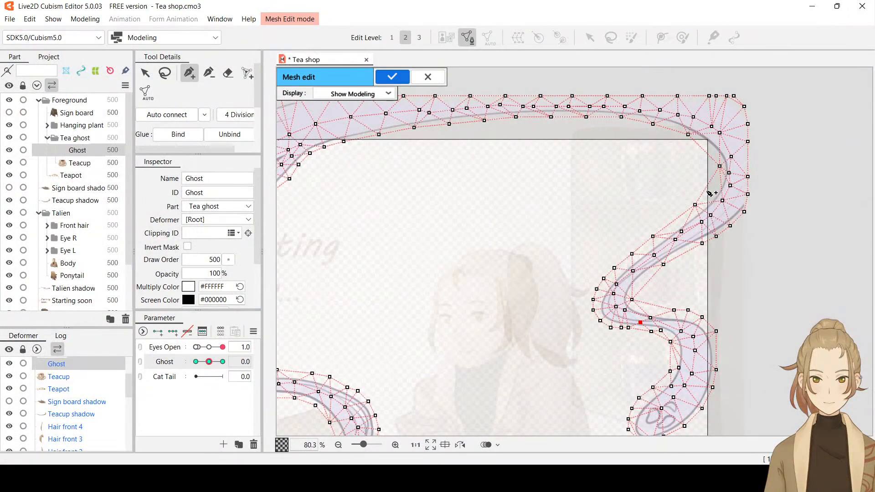
pyautogui.moveTo(706, 187); pyautogui.dragTo(721, 168)
pyautogui.moveTo(706, 154); pyautogui.dragTo(710, 154)
pyautogui.click(181, 114)
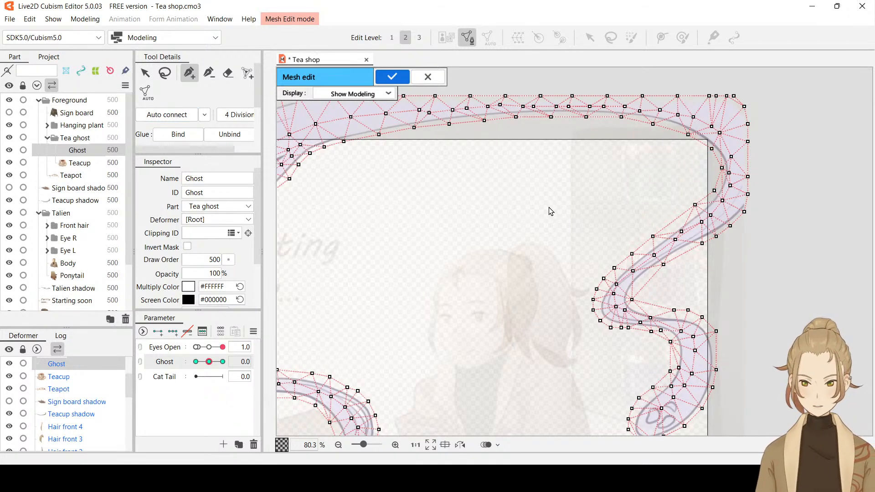
# Confirm the Ghost's mesh edit and save the model file
pyautogui.scroll(-3, 551, 211)
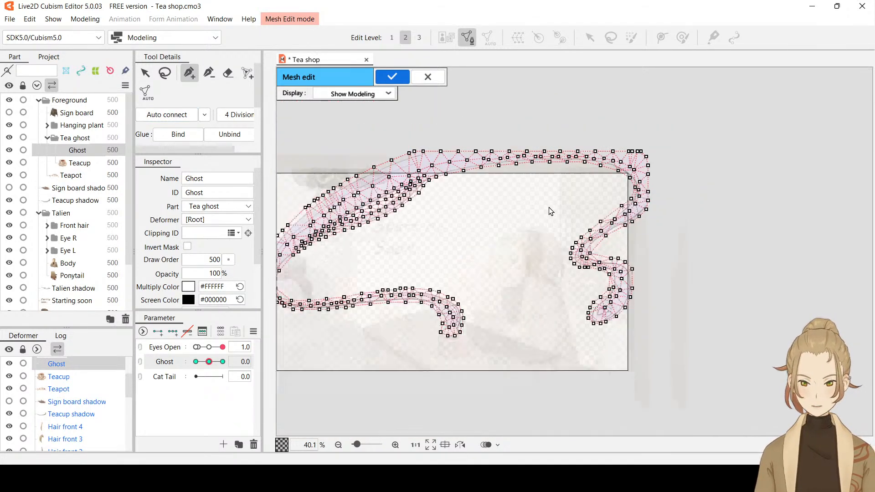
pyautogui.click(398, 81)
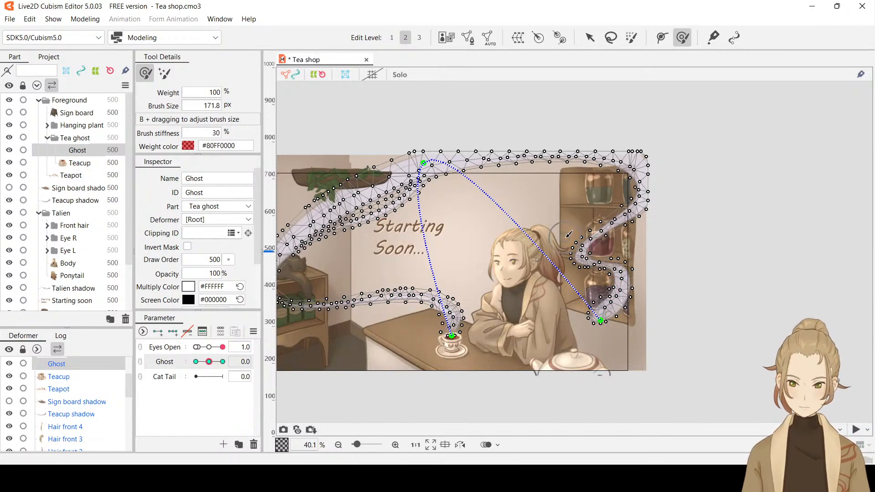
pyautogui.hotkey('ctrl', 's')
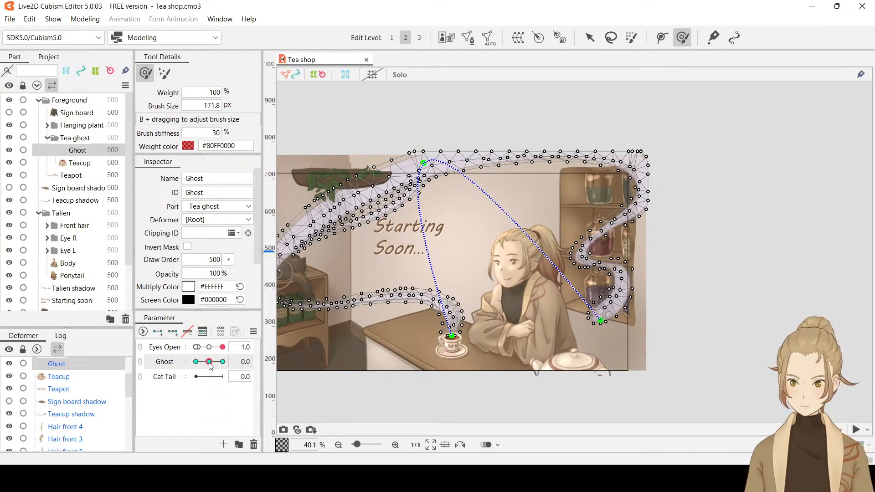
# Set the Ghost parameter to -30 and inspect the steam around the hanging plant with the selection display hidden and shown
pyautogui.moveTo(208, 361); pyautogui.dragTo(191, 364)
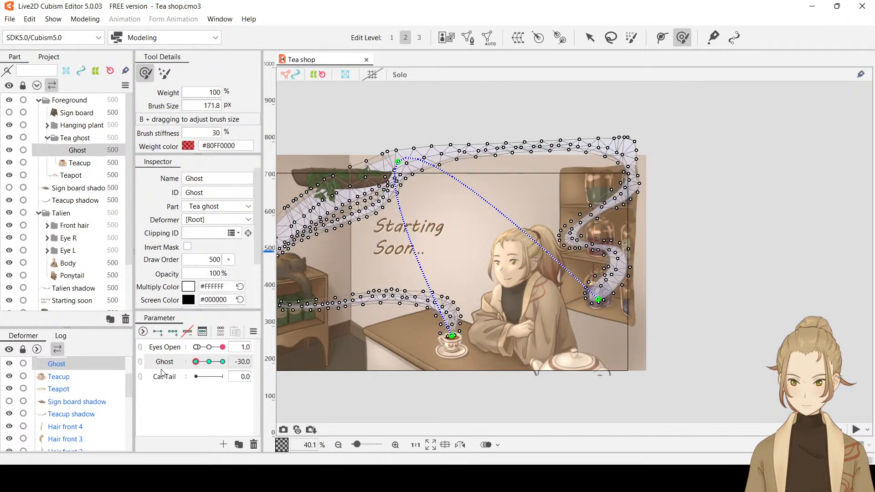
pyautogui.hotkey('ctrl', 't')
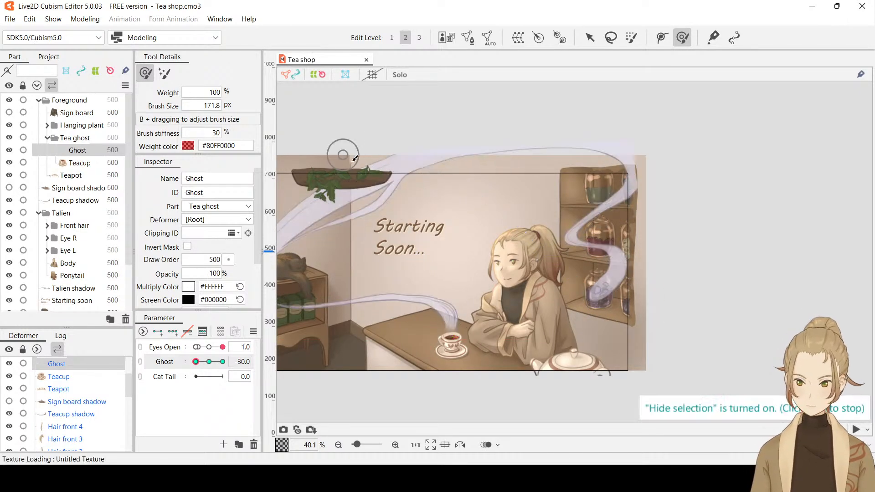
pyautogui.scroll(4, 359, 186)
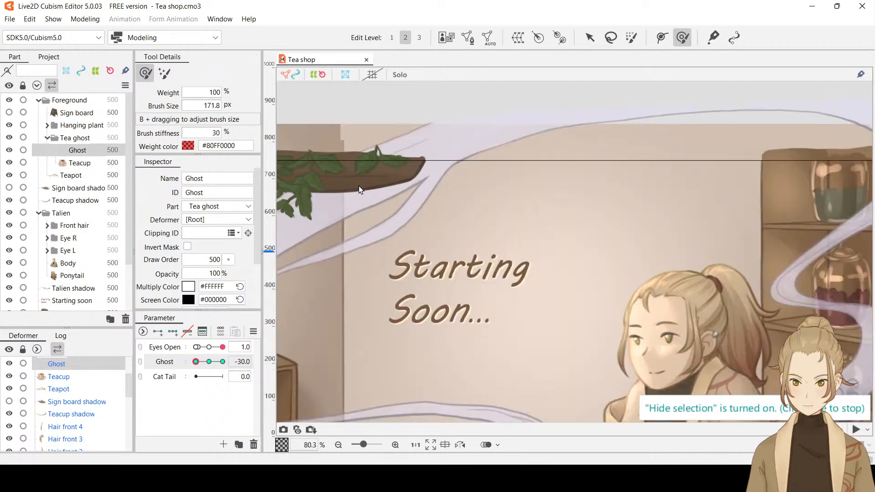
pyautogui.scroll(2, 359, 185)
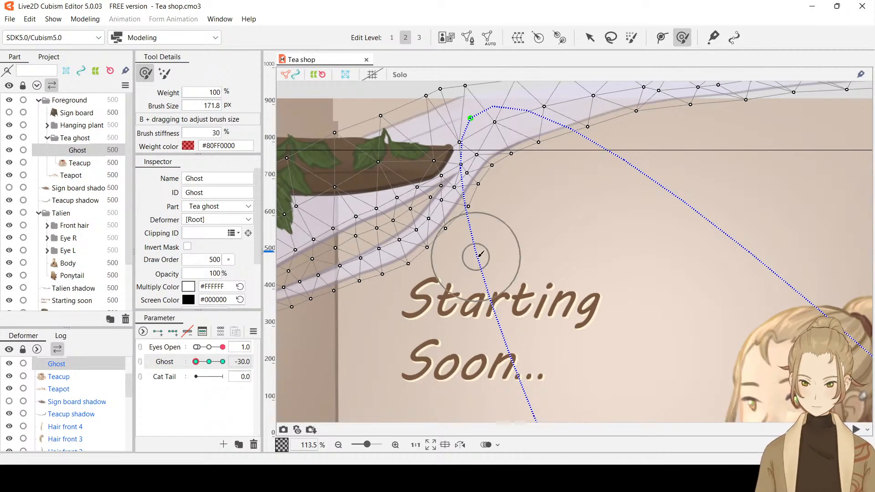
pyautogui.scroll(-3, 519, 254)
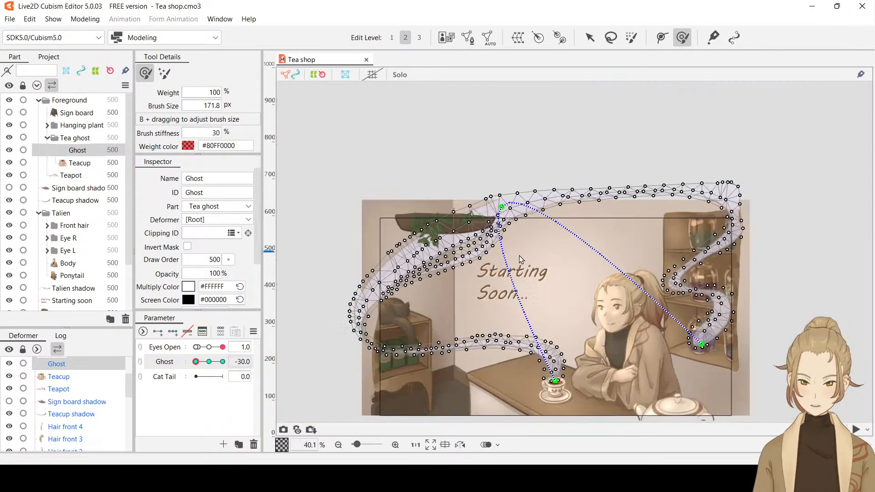
pyautogui.scroll(1, 519, 254)
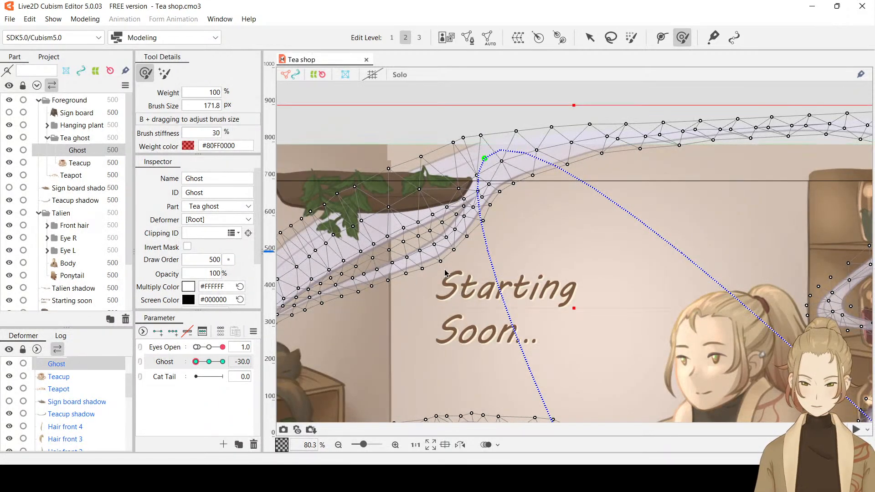
# Reshape the steam just beneath the hanging plant with the deform brush at Ghost -30 and check it with the selection display hidden
pyautogui.hotkey('ctrl', 'h')
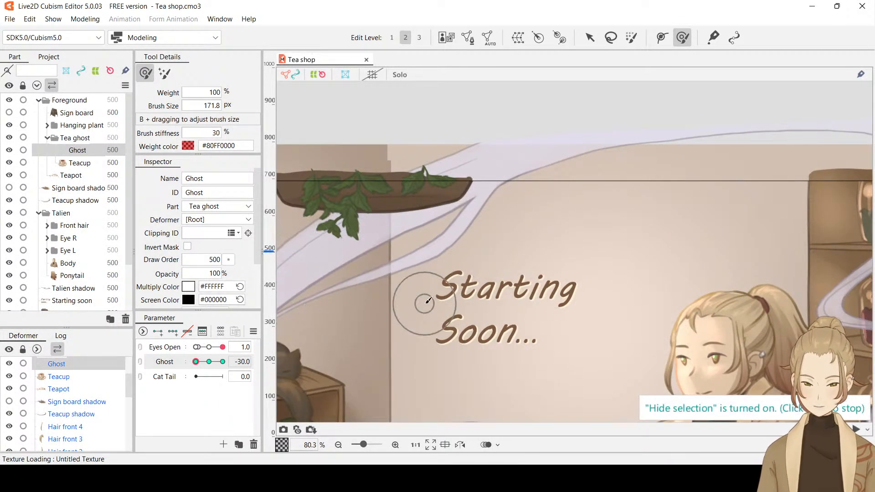
pyautogui.moveTo(196, 362); pyautogui.dragTo(168, 362)
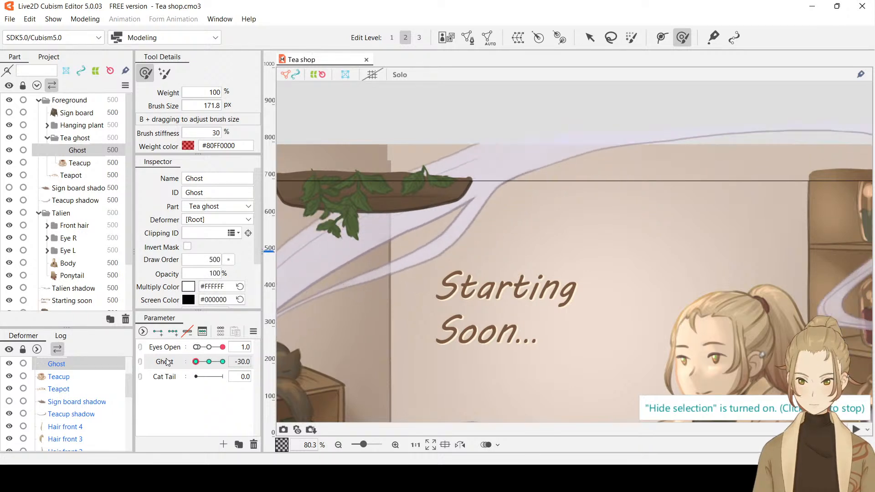
pyautogui.hotkey('ctrl', 't')
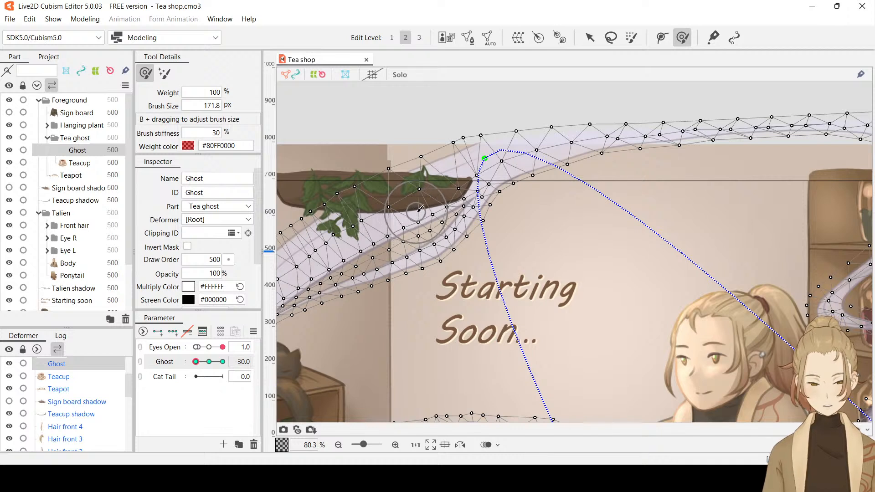
pyautogui.moveTo(420, 208); pyautogui.dragTo(430, 197)
pyautogui.hotkey('ctrl', 't')
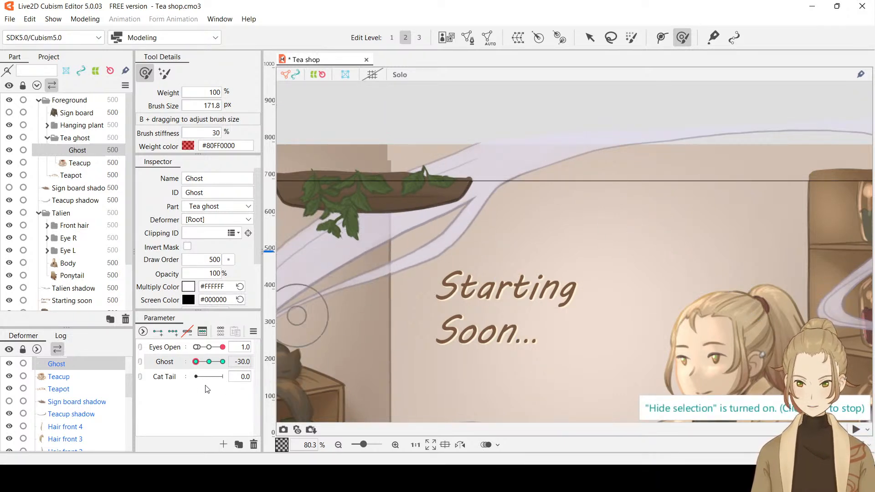
pyautogui.moveTo(195, 362)
pyautogui.mouseDown()
pyautogui.moveTo(219, 365)
pyautogui.moveTo(196, 363)
pyautogui.mouseUp()
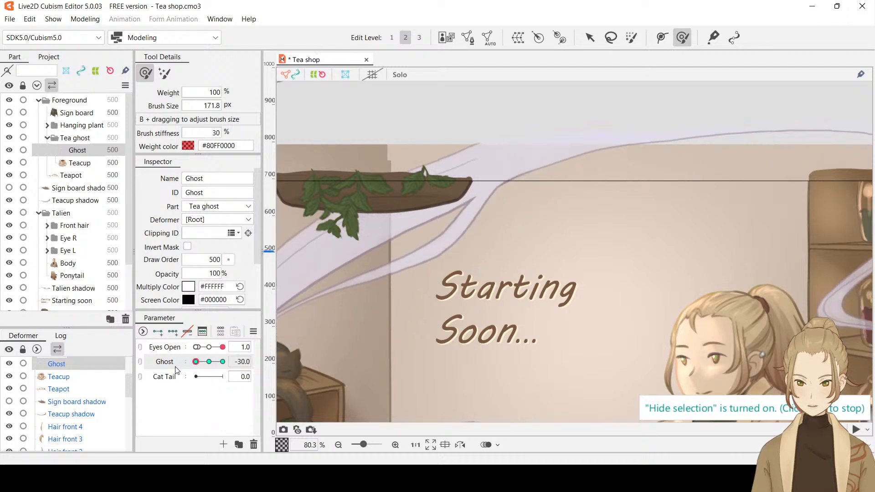
# Move the vertex on the outer bend of the lower steam strand below the hanging plant slightly outward
pyautogui.scroll(4, 426, 264)
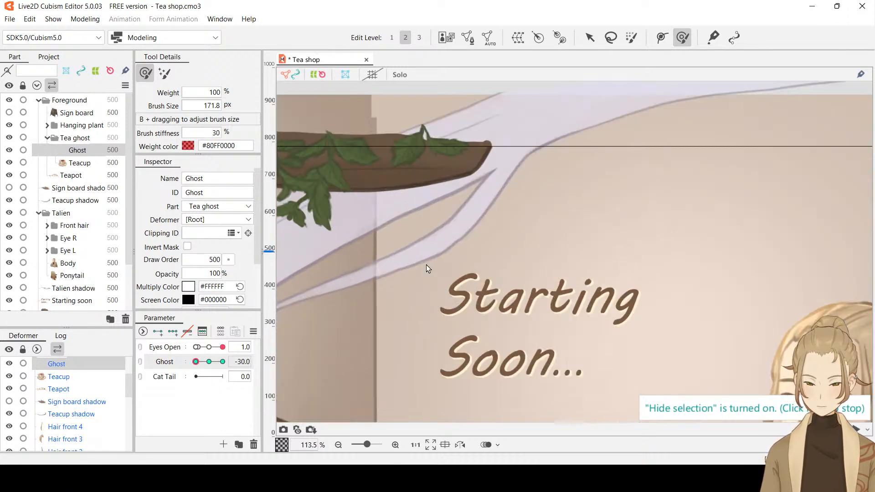
pyautogui.hotkey('ctrl', 't')
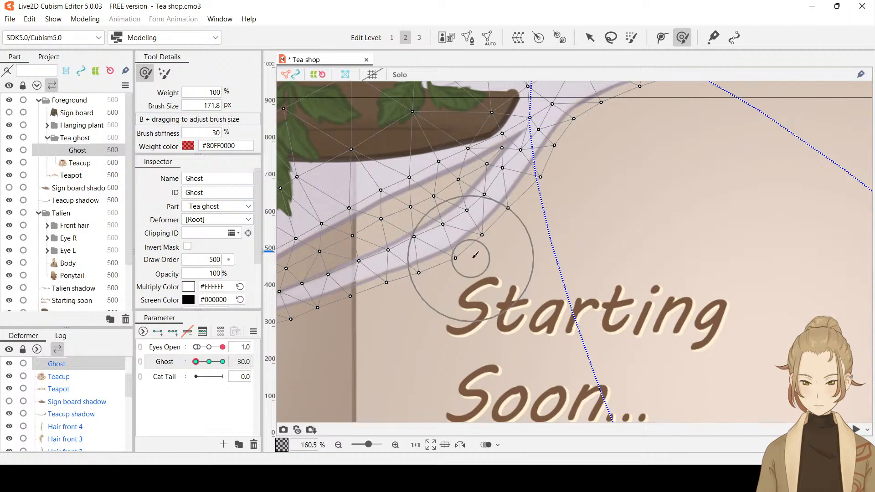
pyautogui.click(590, 38)
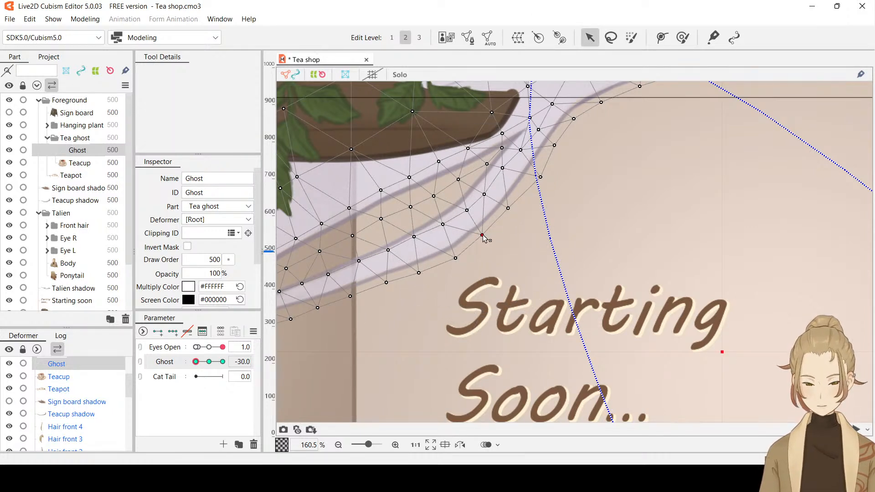
pyautogui.moveTo(482, 235); pyautogui.dragTo(481, 238)
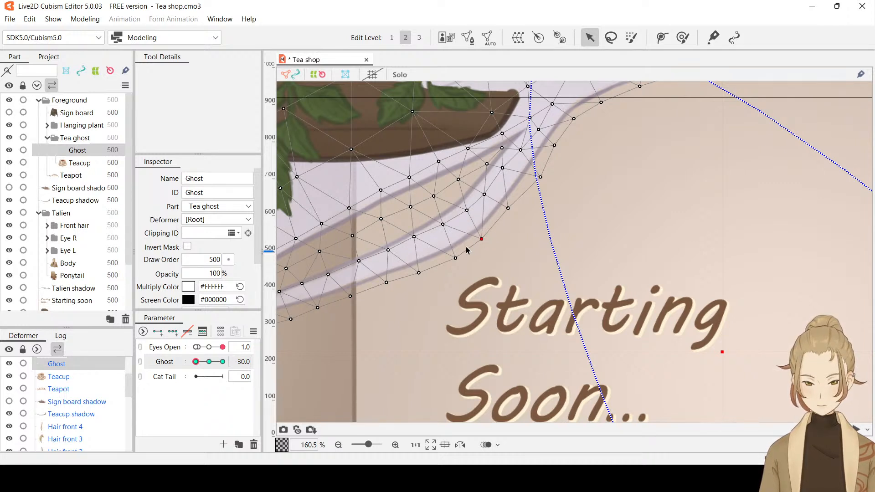
pyautogui.scroll(-6, 592, 157)
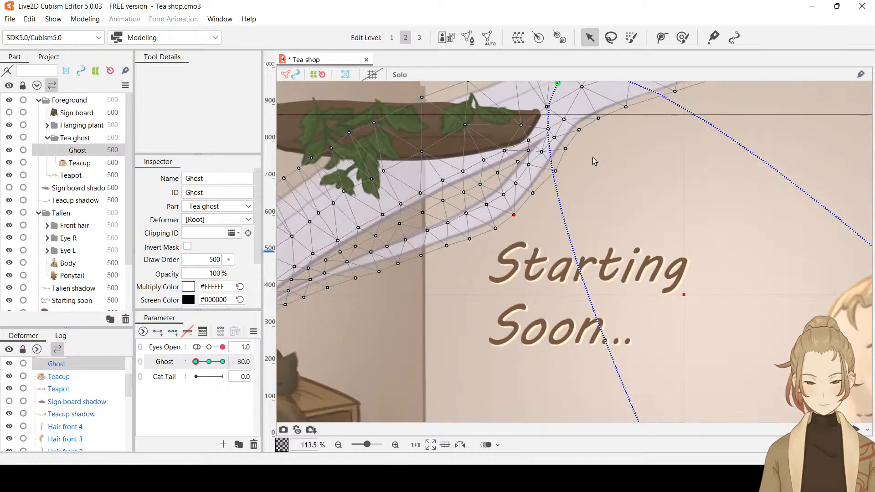
pyautogui.hotkey('ctrl', 't')
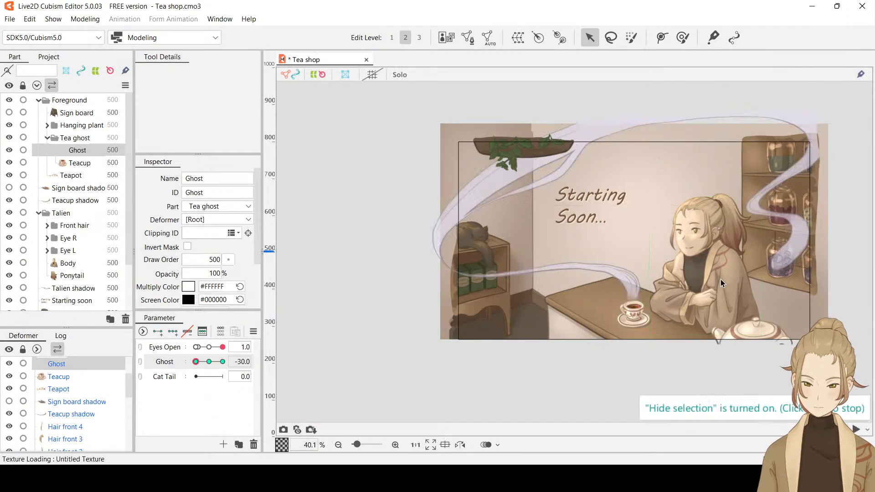
# Smooth the upper edge of the steam arching over the table toward the teacup with the deform brush
pyautogui.scroll(5, 592, 275)
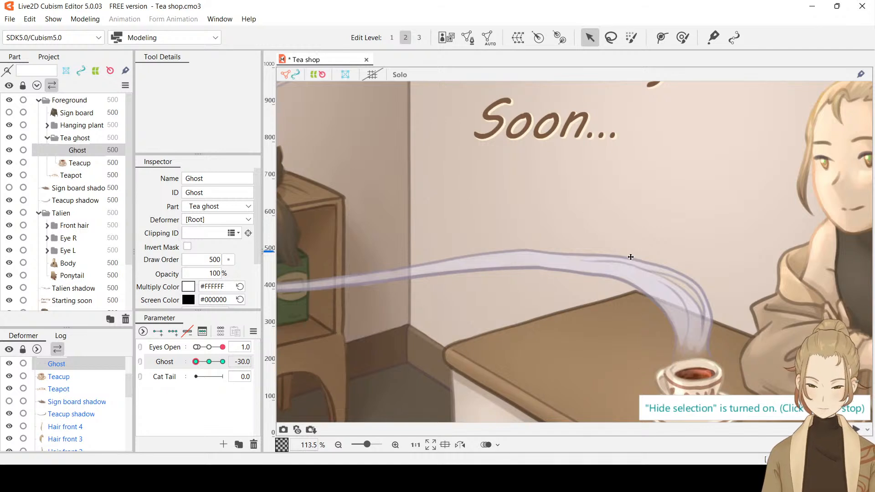
pyautogui.hotkey('ctrl', 't')
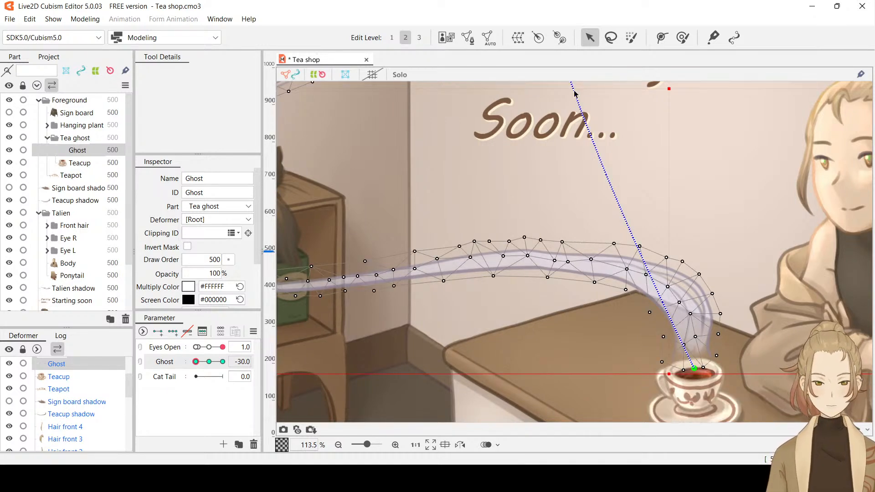
pyautogui.click(683, 36)
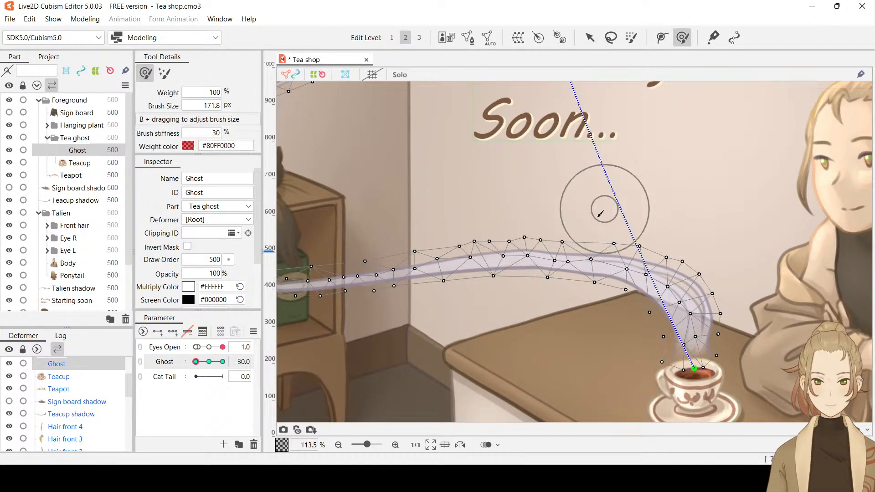
pyautogui.moveTo(558, 227)
pyautogui.mouseDown()
pyautogui.moveTo(586, 235)
pyautogui.moveTo(563, 233)
pyautogui.mouseUp()
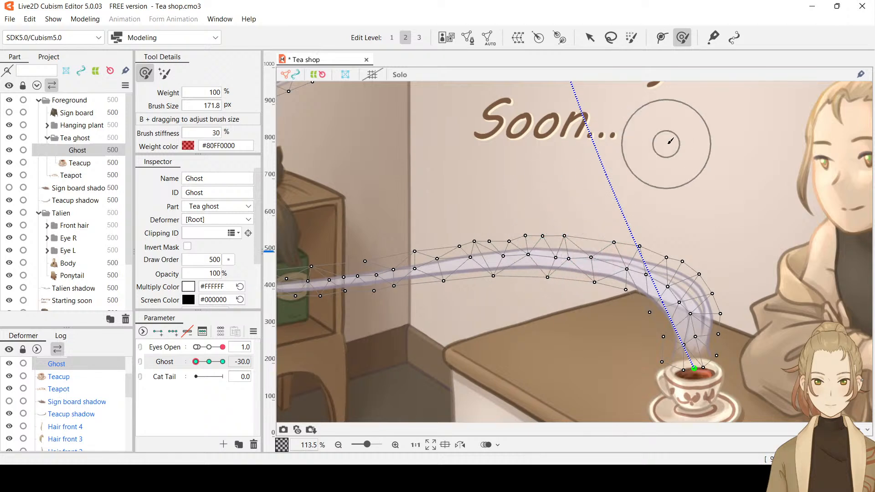
pyautogui.moveTo(528, 251); pyautogui.dragTo(529, 252)
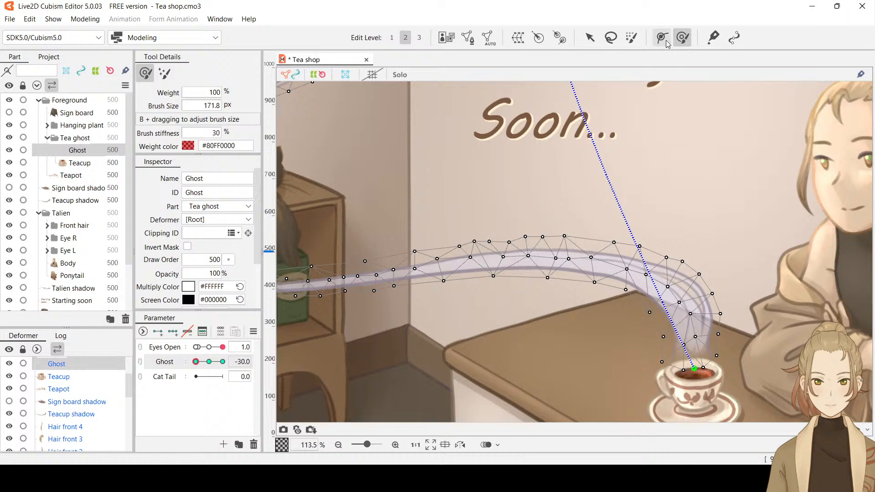
# Fine-tune individual mesh vertices along the middle and underside of the steam arch near the teacup, checking with the selection display hidden
pyautogui.click(590, 38)
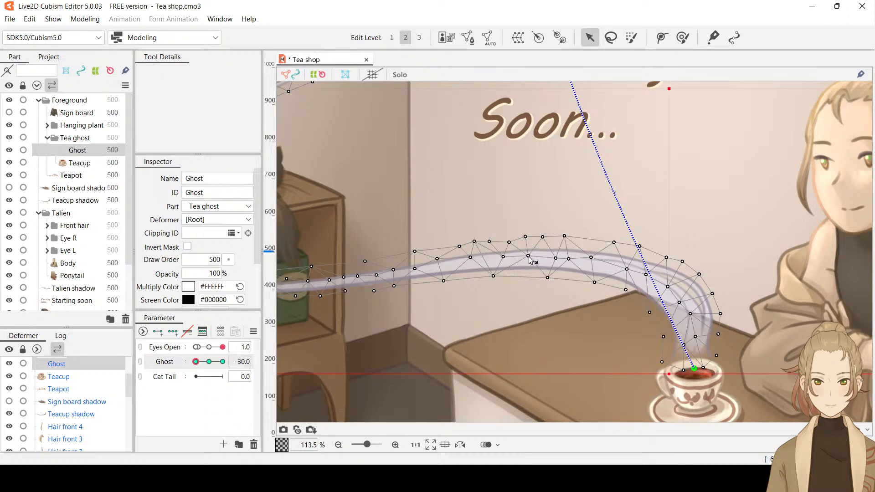
pyautogui.moveTo(528, 256); pyautogui.dragTo(529, 258)
pyautogui.hotkey('ctrl', 'h')
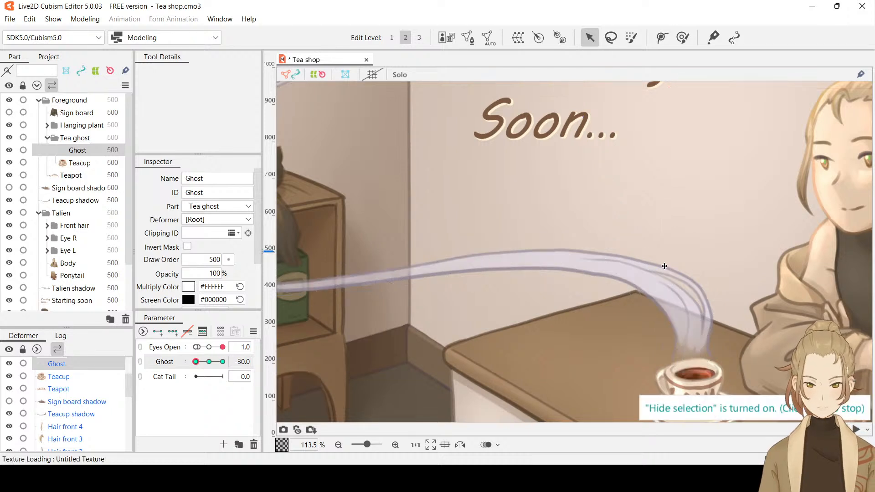
pyautogui.hotkey('ctrl', 'h')
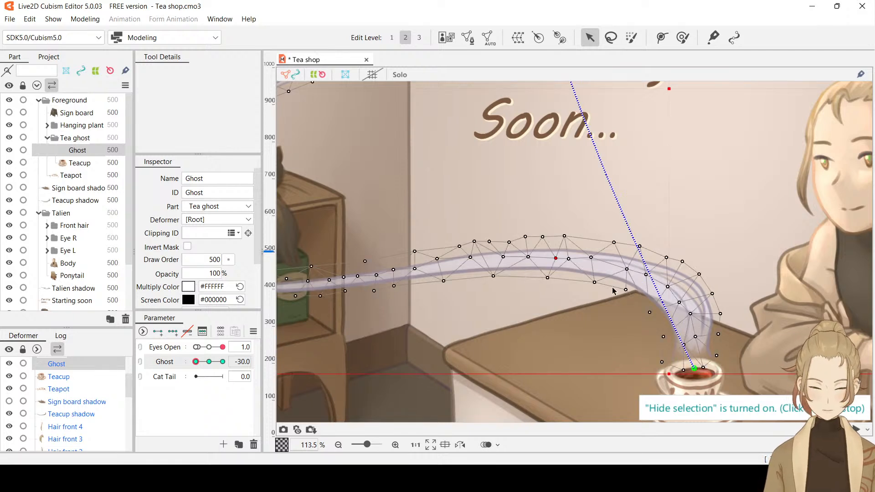
pyautogui.click(594, 282)
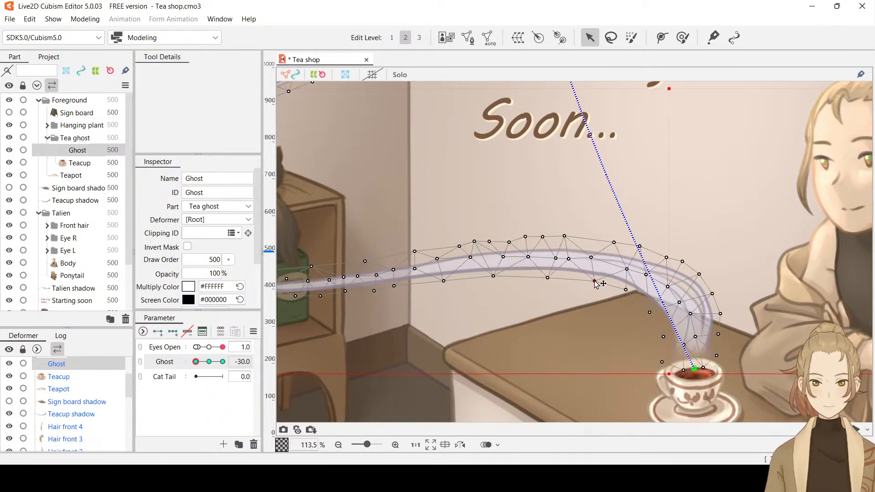
pyautogui.hotkey('ctrl', 'h')
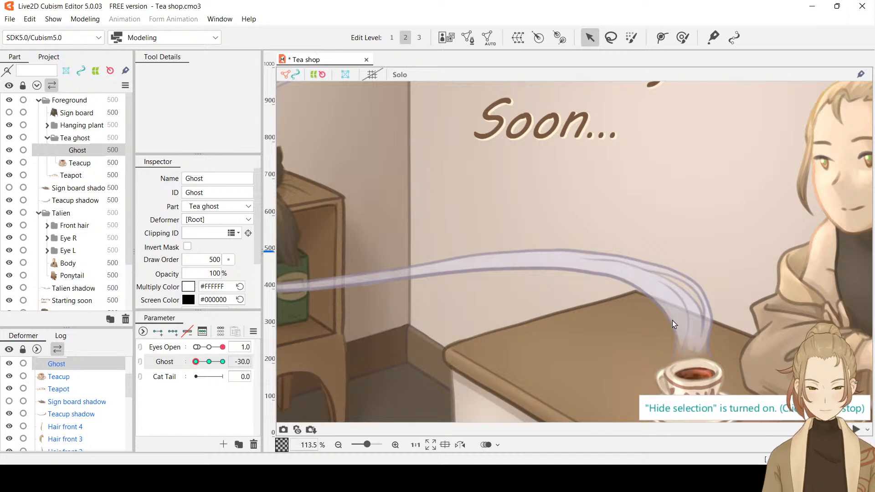
# Inspect the whole steam from the cat shelf to the jars and preview its motion from Ghost -30 to 30
pyautogui.scroll(-3, 672, 321)
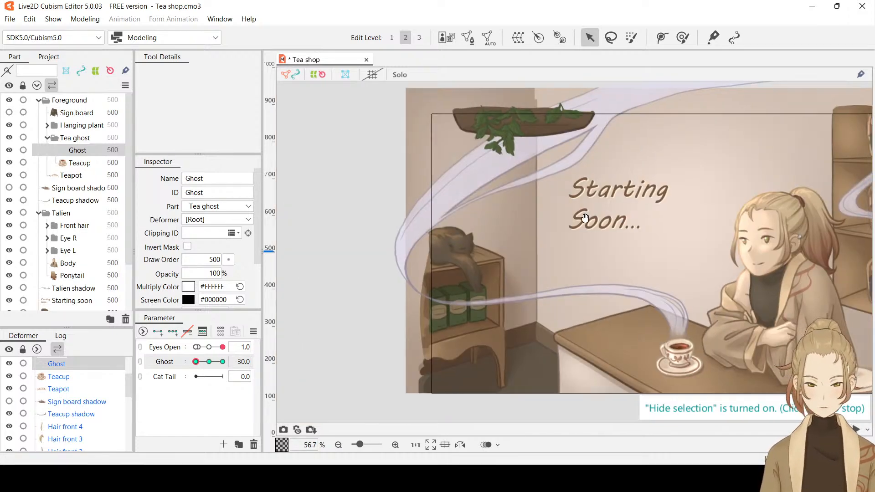
pyautogui.moveTo(631, 220); pyautogui.dragTo(463, 223)
pyautogui.moveTo(749, 268); pyautogui.dragTo(650, 260)
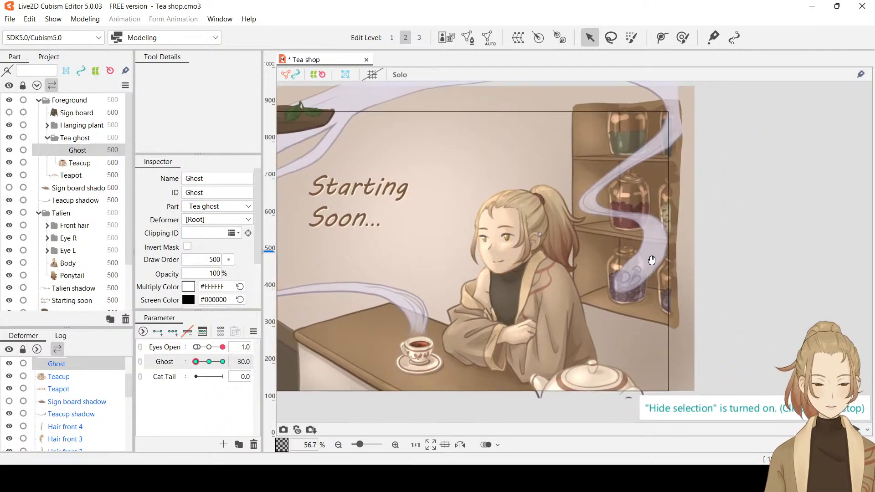
pyautogui.moveTo(501, 217); pyautogui.dragTo(631, 227)
pyautogui.scroll(-2, 631, 230)
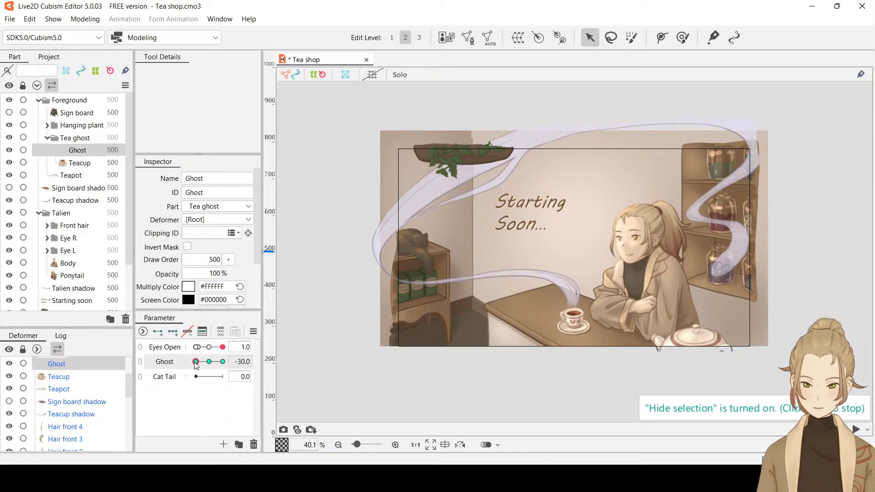
pyautogui.moveTo(196, 363); pyautogui.dragTo(280, 367)
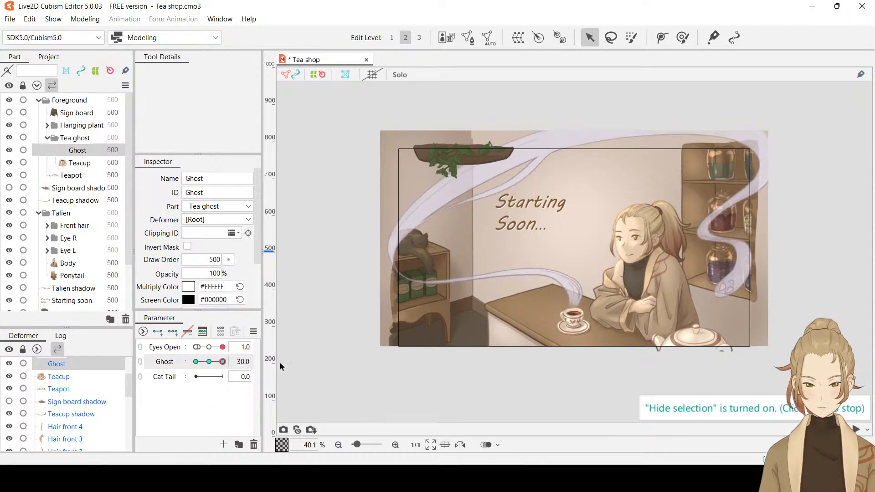
# At Ghost 30, shift the deform path's upper control point toward the jar shelf and its end point down toward the teapot
pyautogui.hotkey('ctrl', 't')
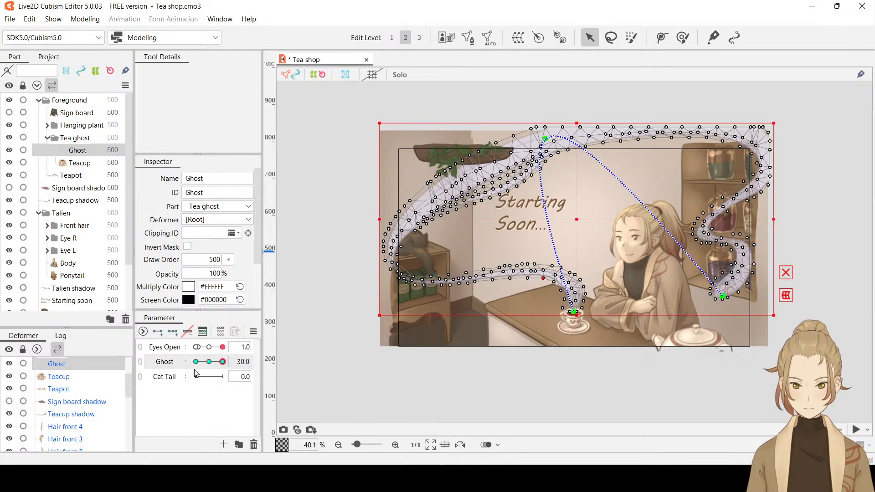
pyautogui.moveTo(221, 366); pyautogui.dragTo(263, 364)
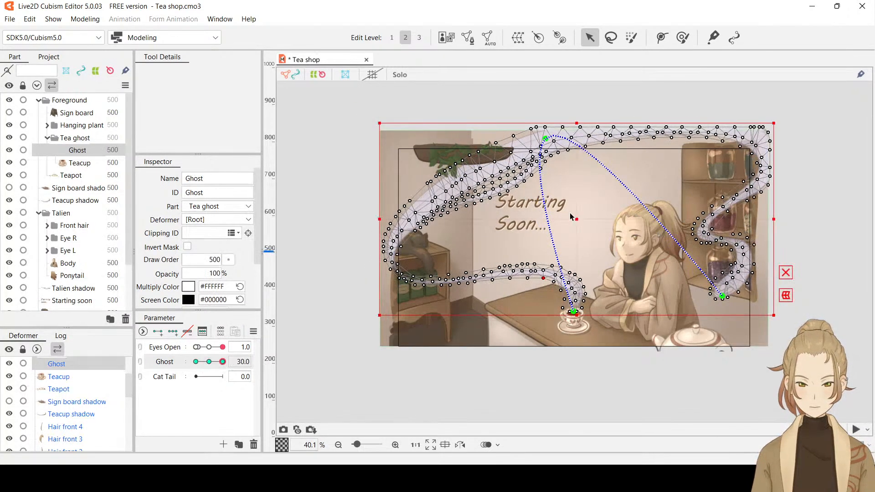
pyautogui.moveTo(547, 143); pyautogui.dragTo(565, 139)
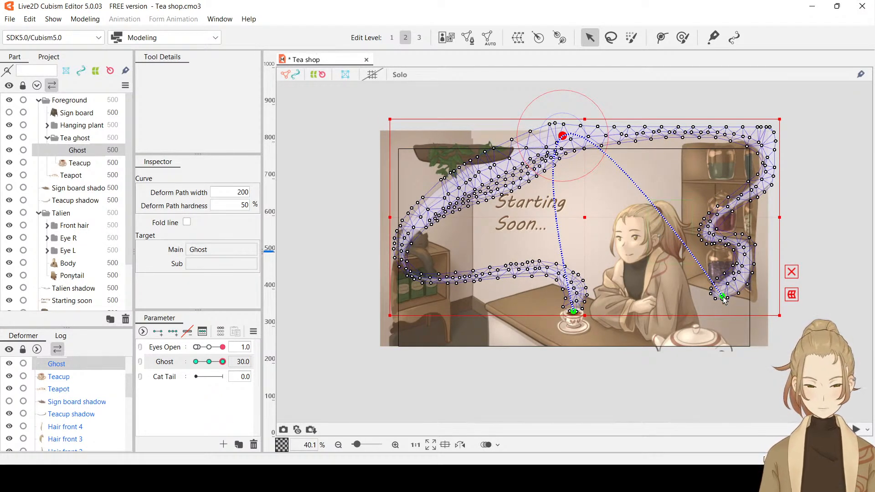
pyautogui.moveTo(725, 299); pyautogui.dragTo(717, 309)
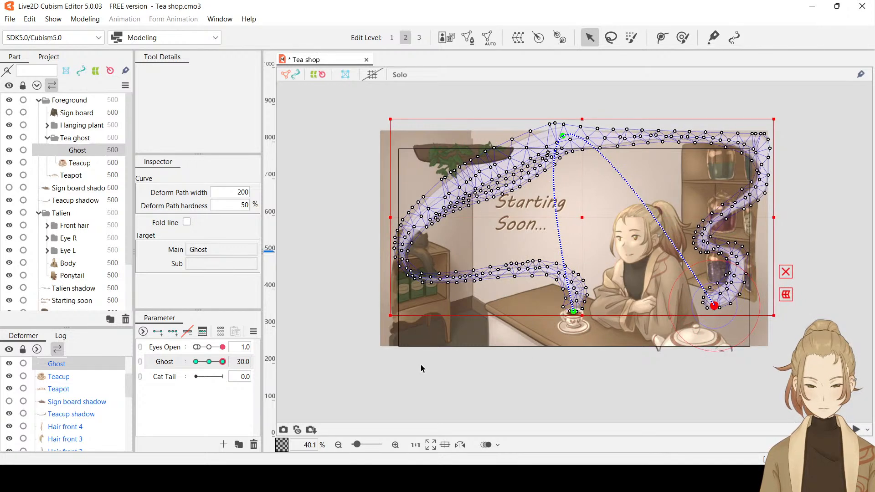
# Preview the steam's motion between the Ghost parameter's -30 and 30 keys with the selection display shown and hidden
pyautogui.moveTo(222, 362); pyautogui.dragTo(142, 373)
pyautogui.click(222, 361)
pyautogui.moveTo(196, 362); pyautogui.dragTo(257, 367)
pyautogui.moveTo(197, 376); pyautogui.dragTo(132, 371)
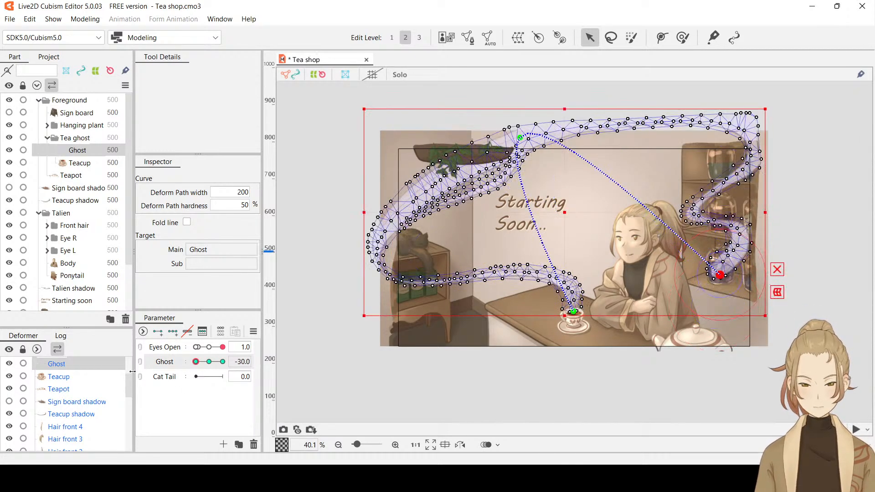
pyautogui.press('h')
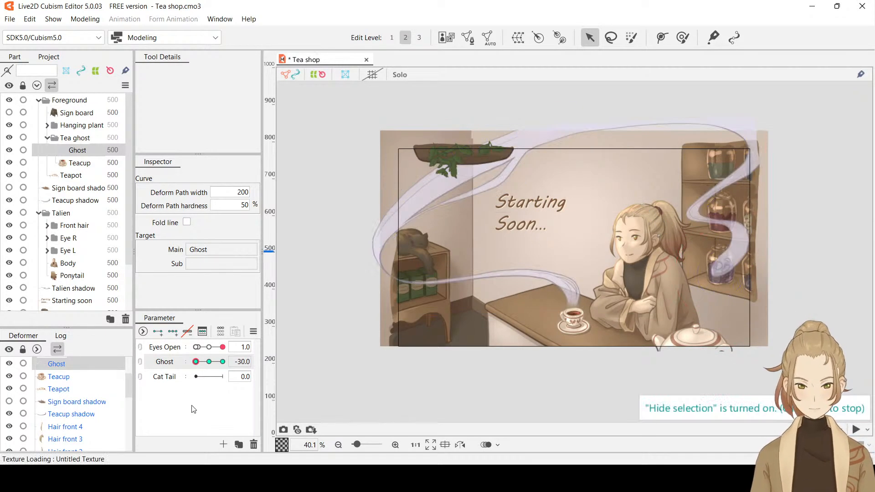
pyautogui.moveTo(196, 362); pyautogui.dragTo(249, 365)
pyautogui.moveTo(234, 363)
pyautogui.mouseDown()
pyautogui.moveTo(159, 370)
pyautogui.moveTo(231, 359)
pyautogui.mouseUp()
# At Ghost 0, add two control points to the deform path, placing one at the cat shelf and one at the upper jar shelf corner
pyautogui.click(244, 361)
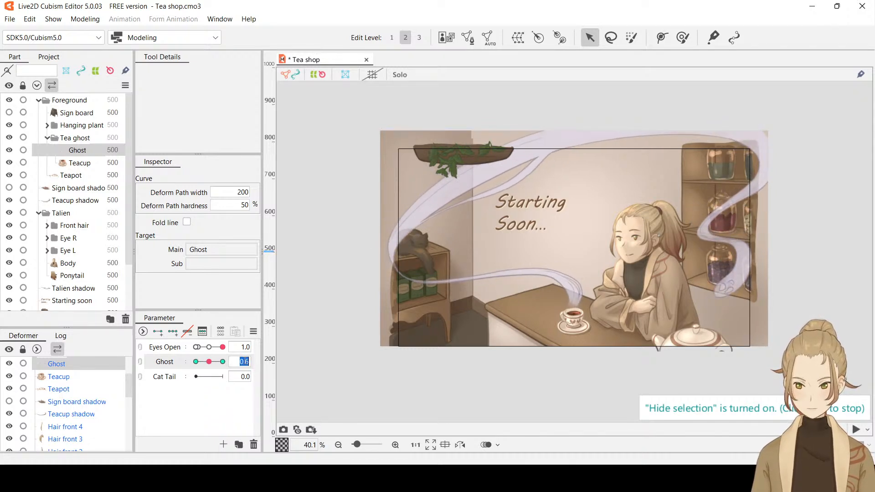
pyautogui.write('0')
pyautogui.press('Return')
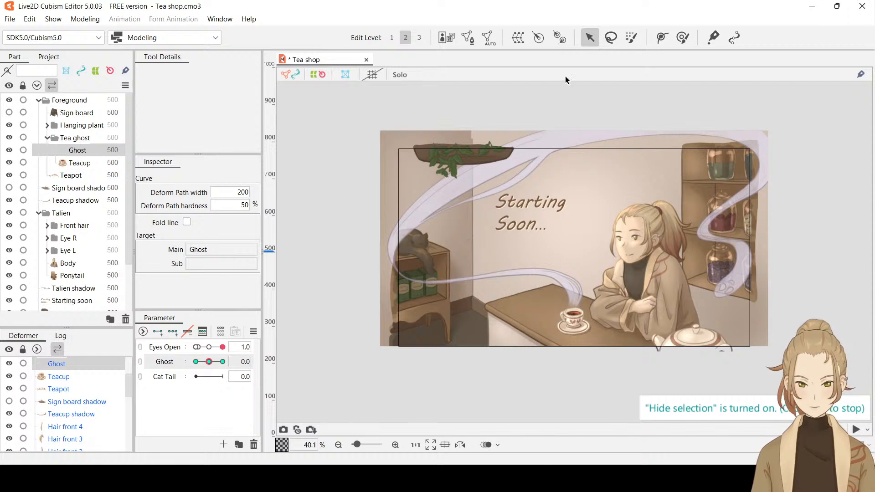
pyautogui.hotkey('ctrl', 'h')
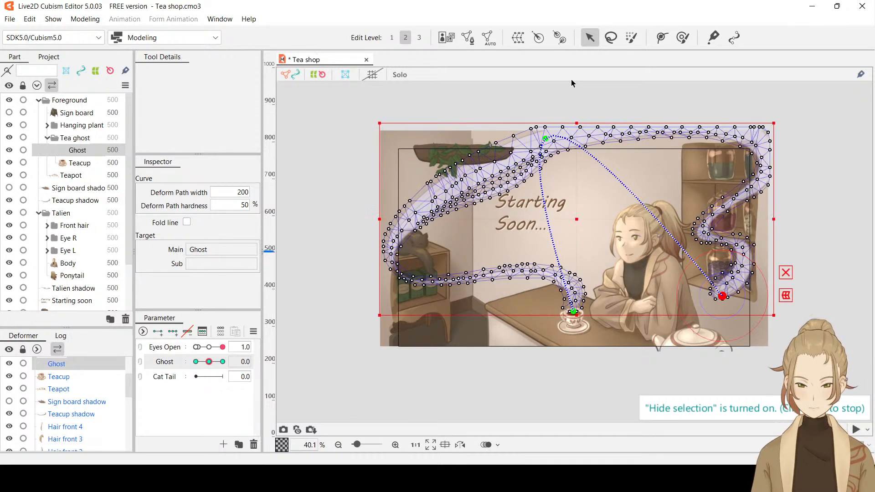
pyautogui.click(661, 39)
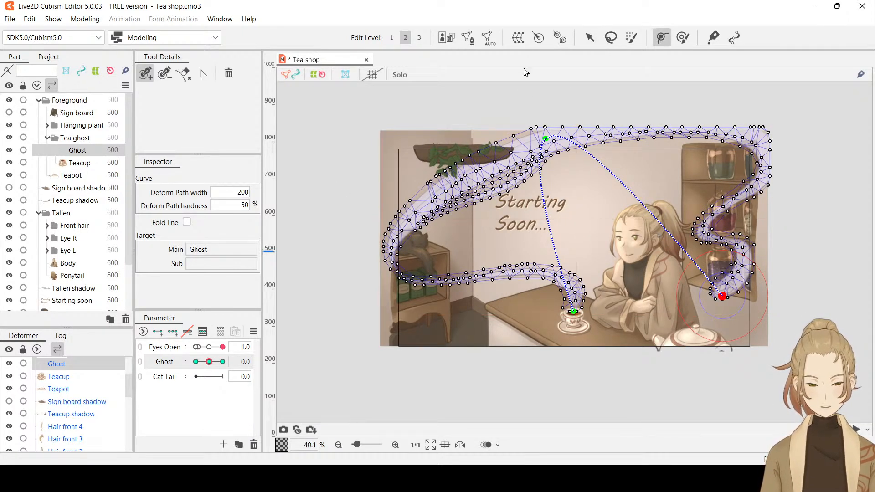
pyautogui.moveTo(555, 234); pyautogui.dragTo(394, 251)
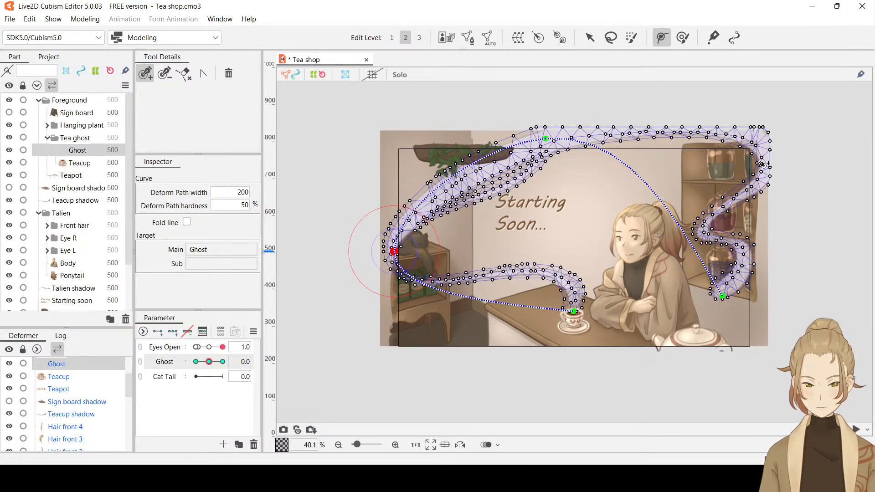
pyautogui.moveTo(664, 204); pyautogui.dragTo(763, 153)
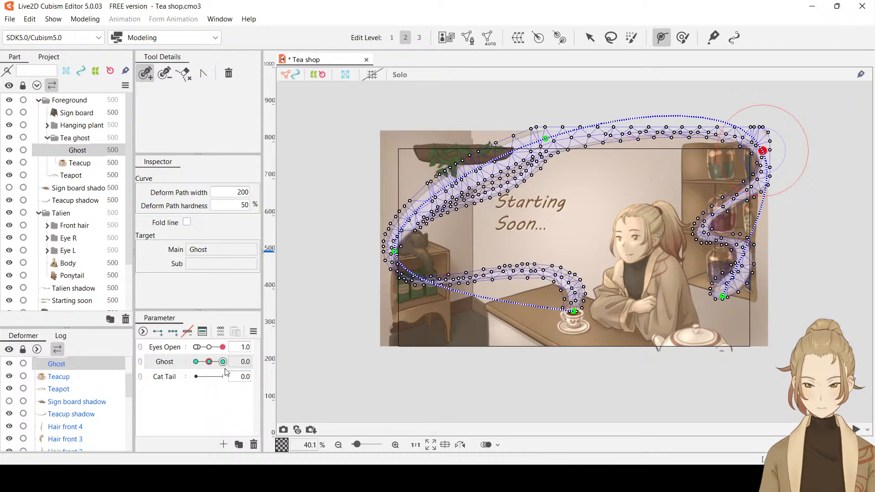
# At Ghost -30, shift the deform path's control point by the cat shelf slightly inward toward the cat
pyautogui.moveTo(209, 362); pyautogui.dragTo(185, 368)
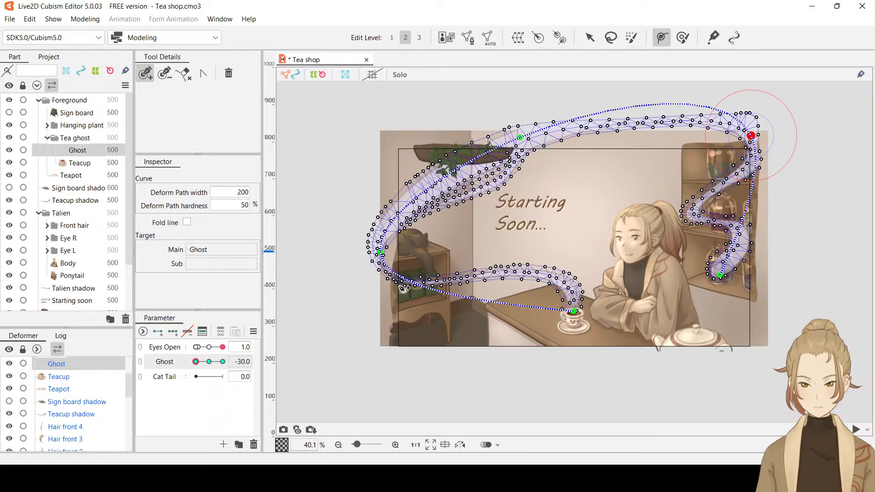
pyautogui.click(595, 40)
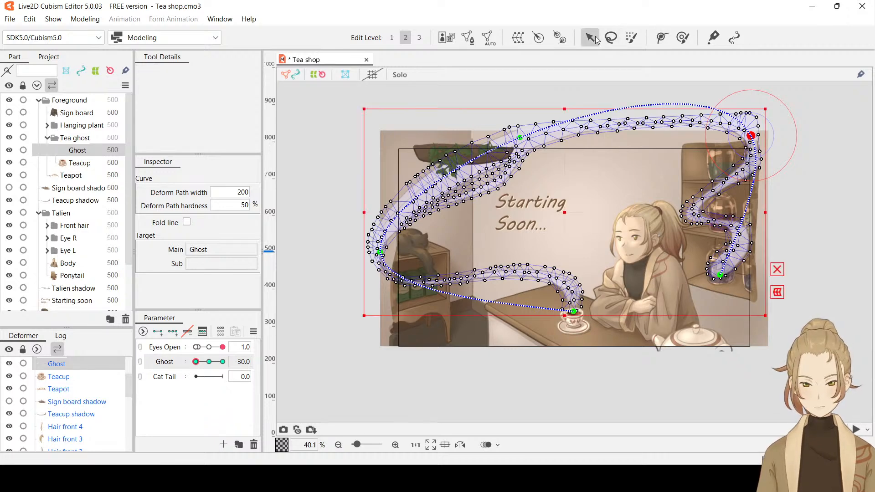
pyautogui.moveTo(382, 254); pyautogui.dragTo(389, 256)
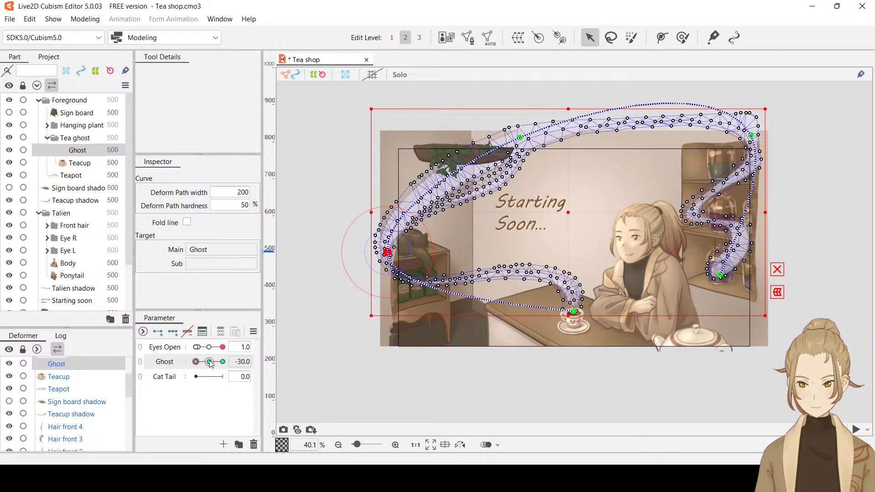
# At Ghost 30, move the control point at the upper jar shelf corner slightly outward and check the steam's motion
pyautogui.moveTo(210, 364); pyautogui.dragTo(245, 354)
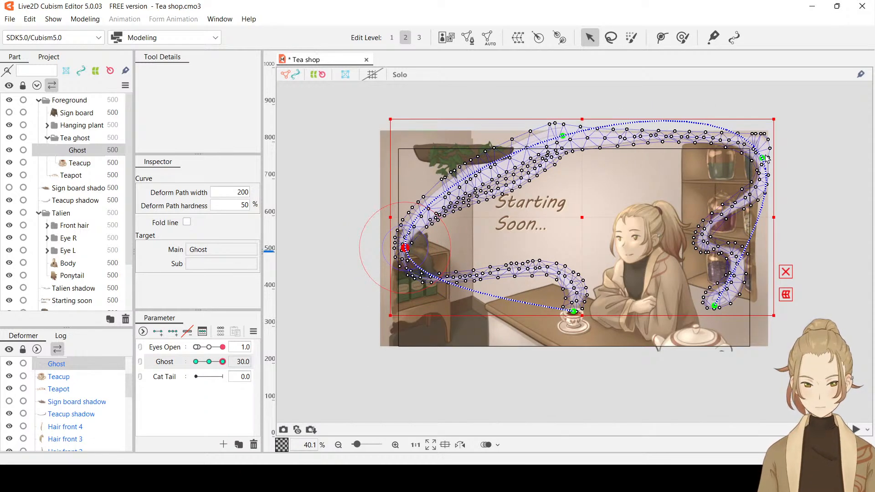
pyautogui.moveTo(762, 162)
pyautogui.mouseDown()
pyautogui.moveTo(777, 142)
pyautogui.moveTo(772, 164)
pyautogui.mouseUp()
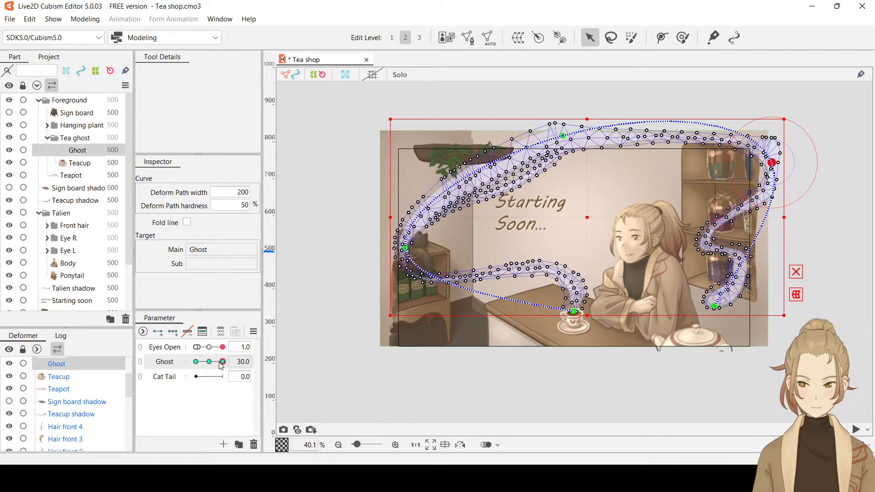
pyautogui.moveTo(221, 364); pyautogui.dragTo(249, 374)
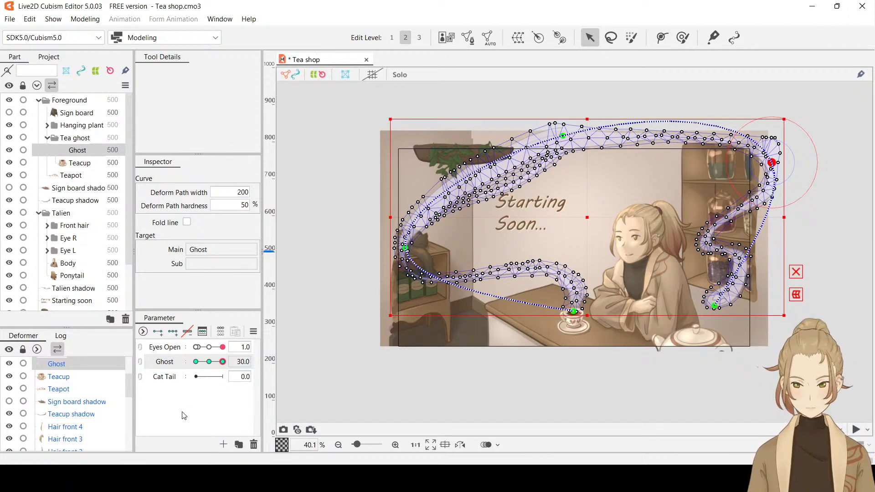
pyautogui.moveTo(225, 364)
pyautogui.mouseDown()
pyautogui.moveTo(181, 363)
pyautogui.moveTo(243, 362)
pyautogui.moveTo(183, 367)
pyautogui.moveTo(234, 374)
pyautogui.moveTo(183, 377)
pyautogui.moveTo(230, 377)
pyautogui.mouseUp()
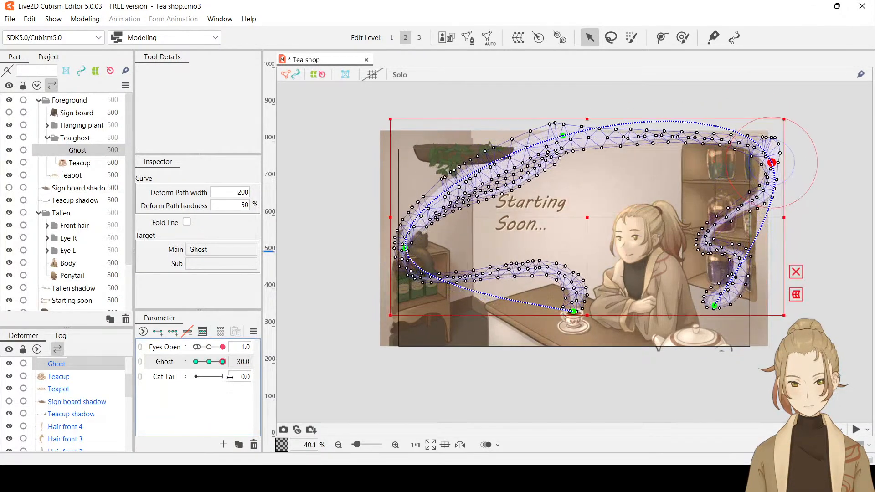
# At Ghost 30, reposition the deform path's end point below the jars, shifting it outward and fine-tuning it back slightly
pyautogui.moveTo(715, 307); pyautogui.dragTo(739, 301)
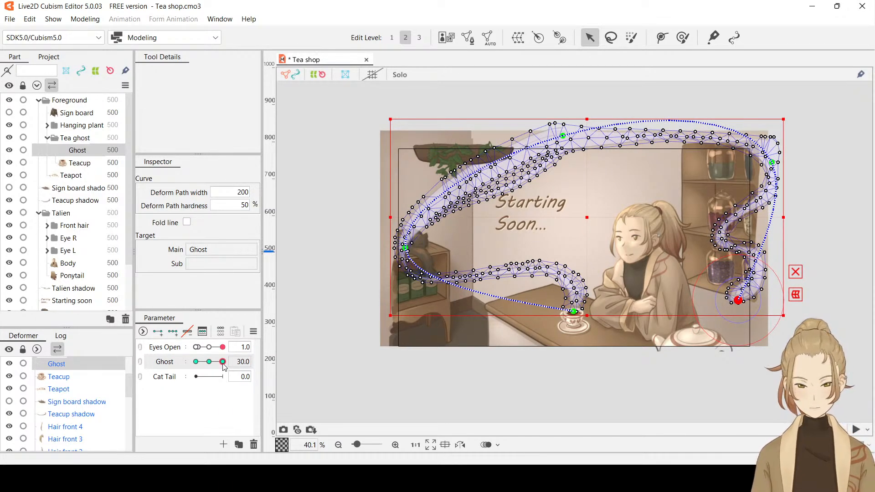
pyautogui.moveTo(224, 367); pyautogui.dragTo(244, 379)
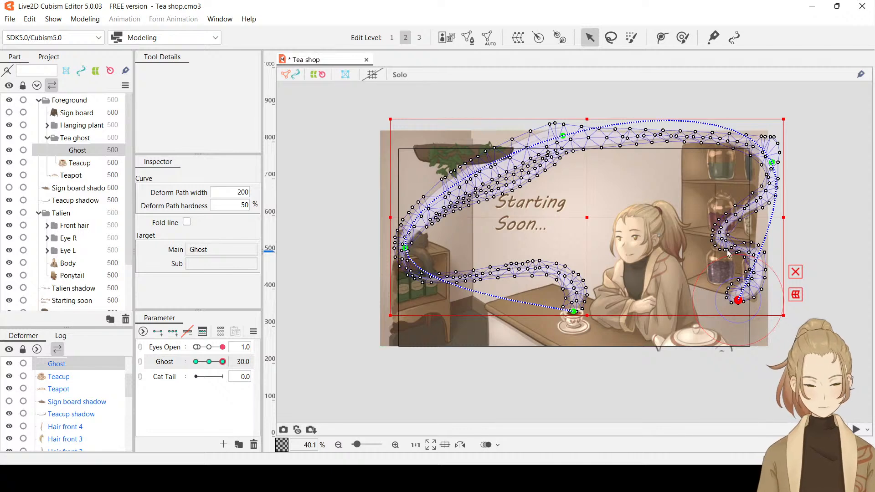
pyautogui.scroll(2, 728, 254)
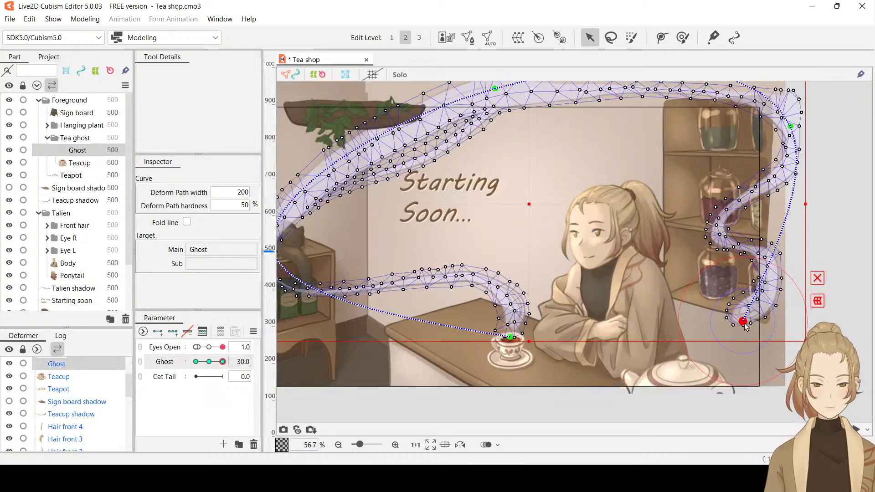
pyautogui.moveTo(742, 321); pyautogui.dragTo(738, 320)
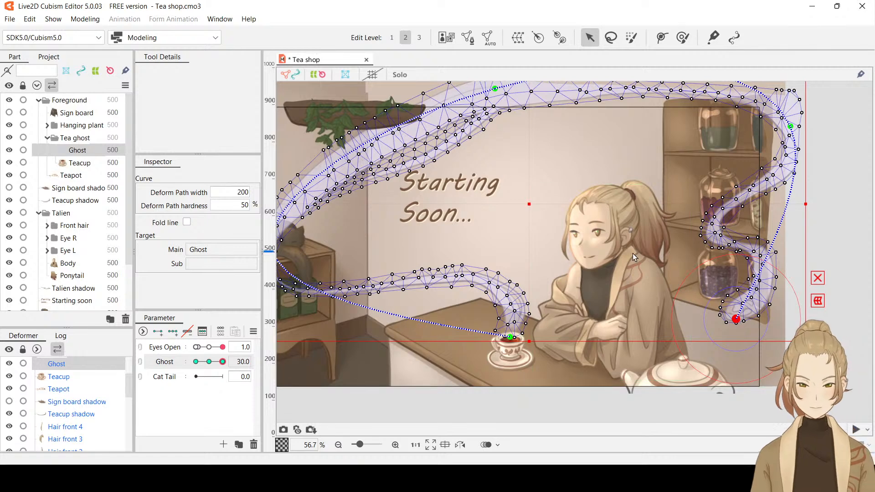
# Preview the steam's motion with the selection display hidden and add a key to the Ghost parameter at -16
pyautogui.scroll(-2, 632, 253)
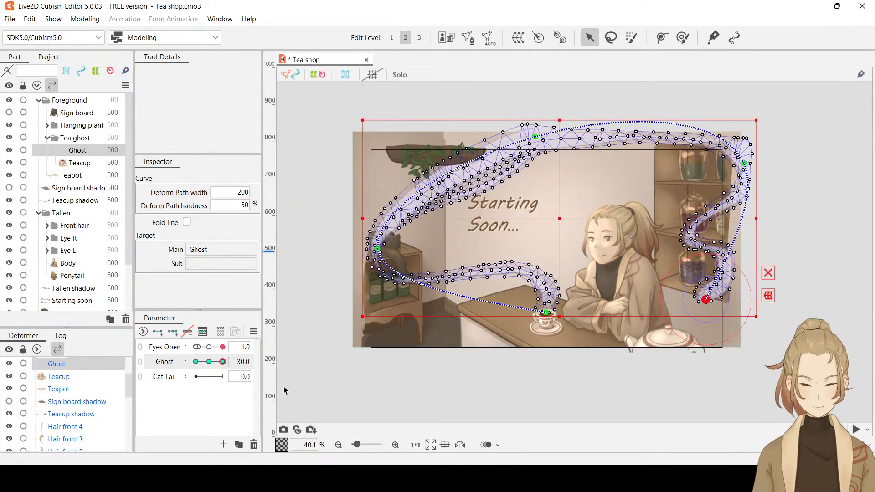
pyautogui.hotkey('ctrl', 'h')
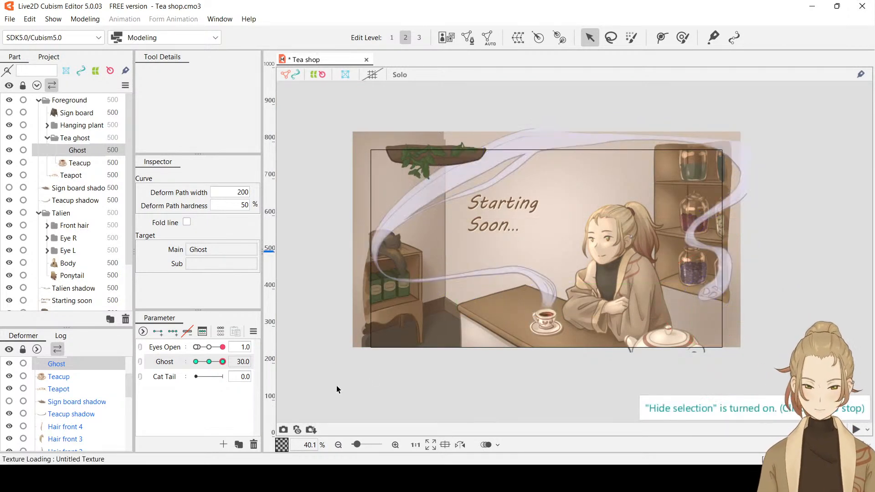
pyautogui.moveTo(223, 364); pyautogui.dragTo(204, 377)
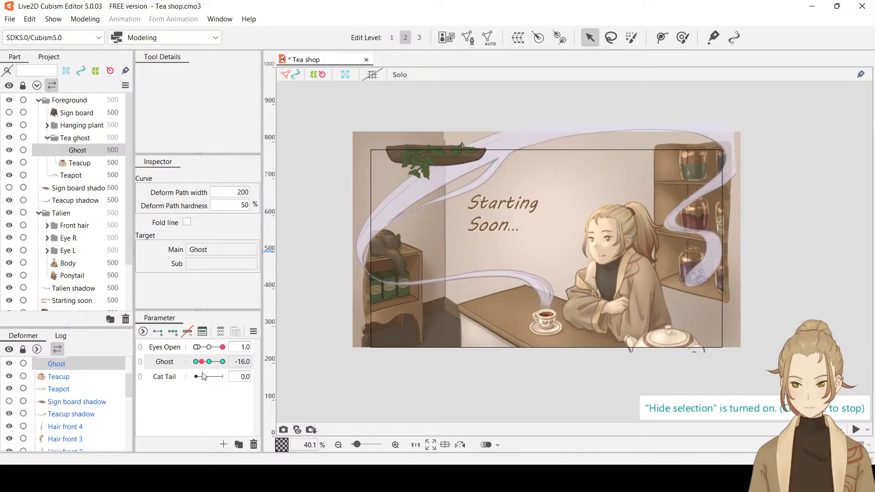
pyautogui.click(257, 362)
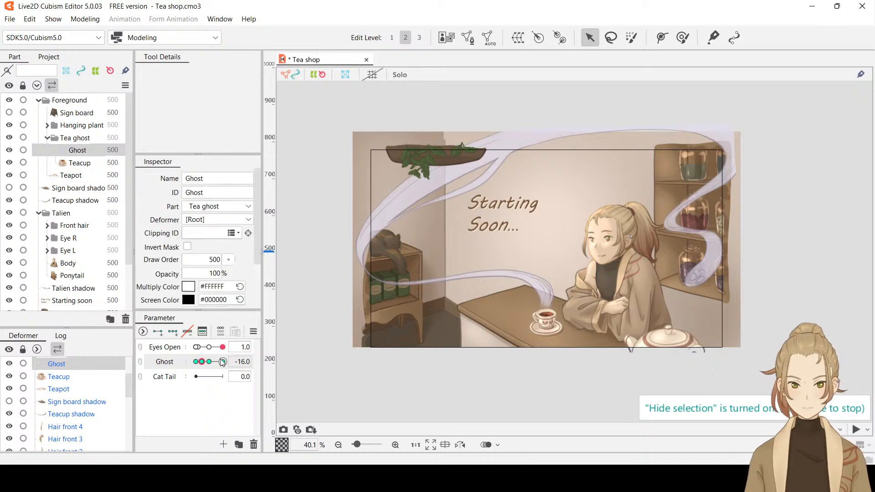
pyautogui.moveTo(202, 357)
pyautogui.mouseDown()
pyautogui.moveTo(230, 361)
pyautogui.moveTo(204, 371)
pyautogui.mouseUp()
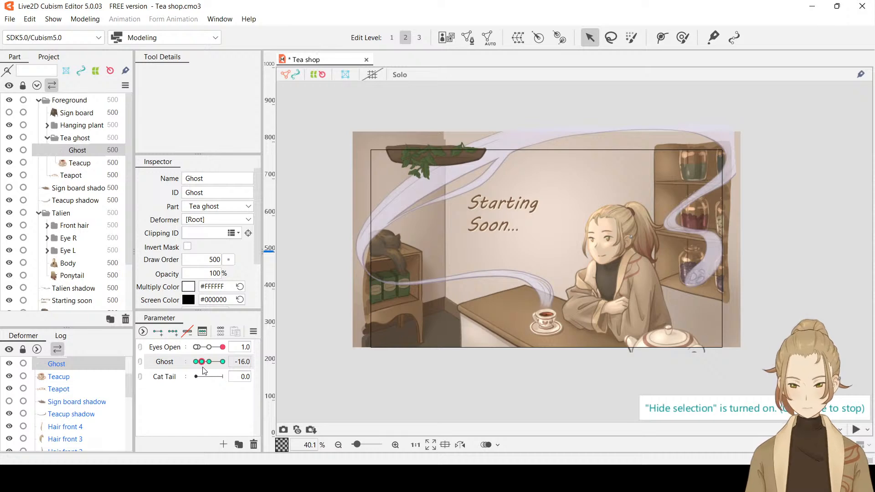
# Try lowering the arch's upper control point and nudging the jar shelf corner point at Ghost -16, previewing toward -30
pyautogui.hotkey('ctrl', 't')
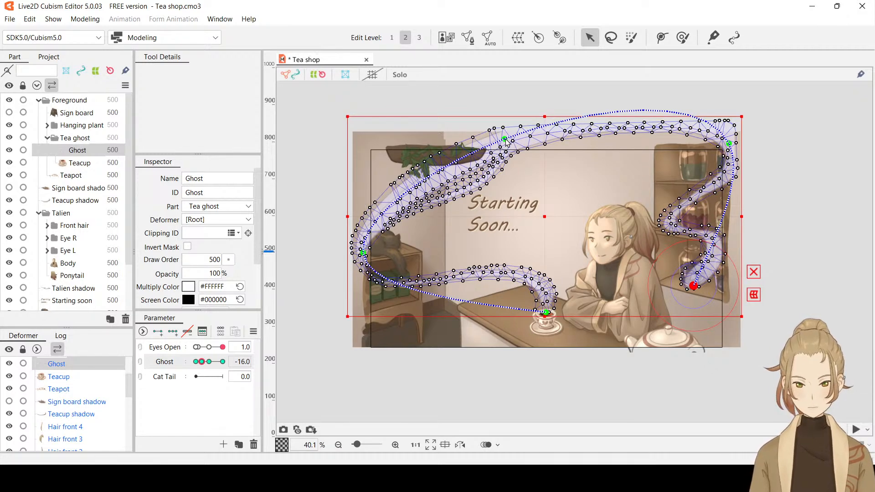
pyautogui.moveTo(505, 139); pyautogui.dragTo(509, 151)
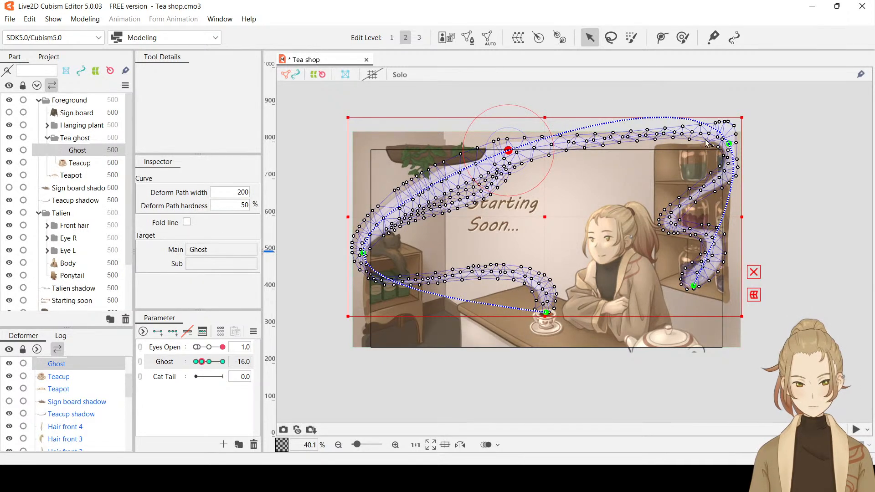
pyautogui.moveTo(729, 144); pyautogui.dragTo(728, 141)
pyautogui.hotkey('ctrl', 'h')
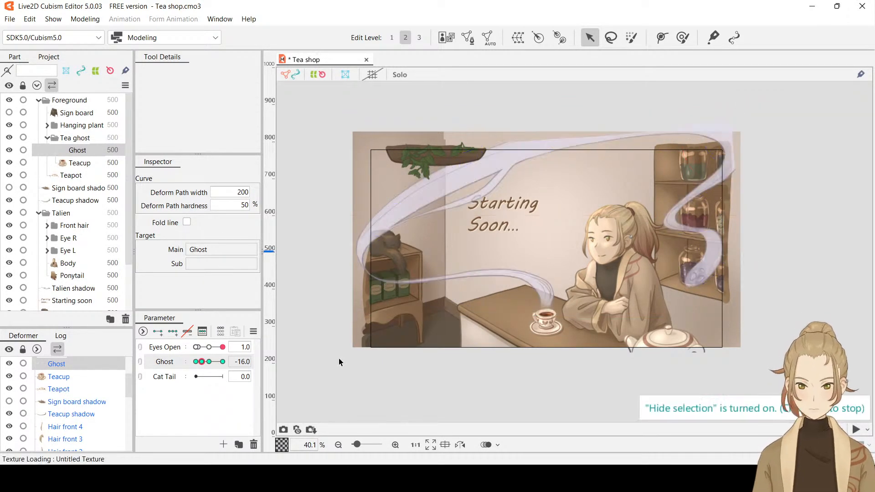
pyautogui.moveTo(201, 361)
pyautogui.mouseDown()
pyautogui.moveTo(224, 366)
pyautogui.moveTo(198, 368)
pyautogui.moveTo(229, 364)
pyautogui.moveTo(196, 368)
pyautogui.mouseUp()
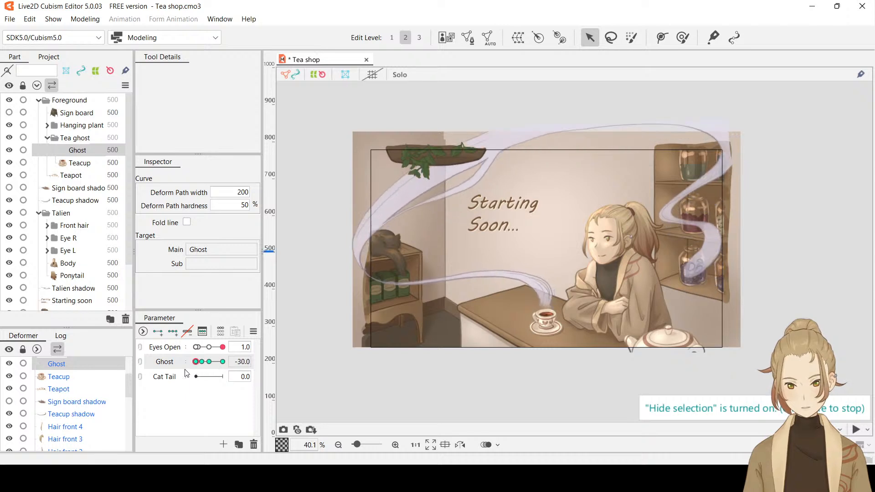
# Undo the control point changes made at Ghost -16 while keeping the key there
pyautogui.hotkey('ctrl', 'z')
pyautogui.hotkey('ctrl', 'z')
pyautogui.hotkey('ctrl', 'z')
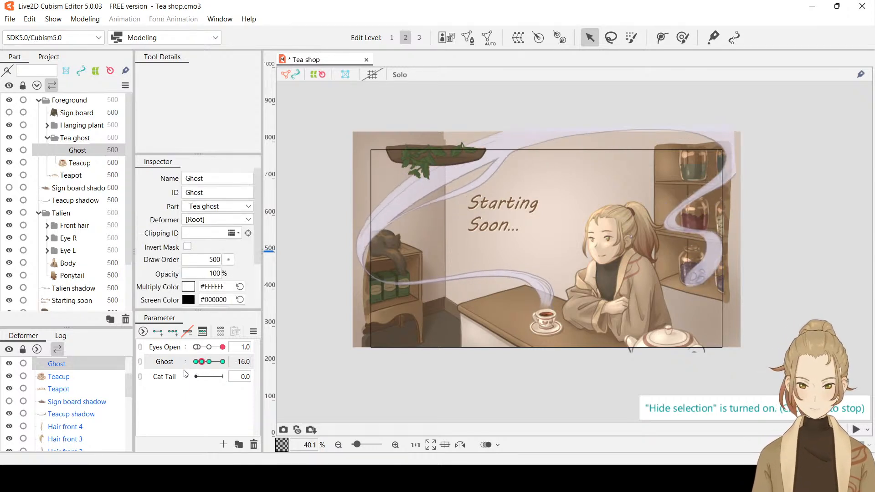
pyautogui.hotkey('ctrl', 'z')
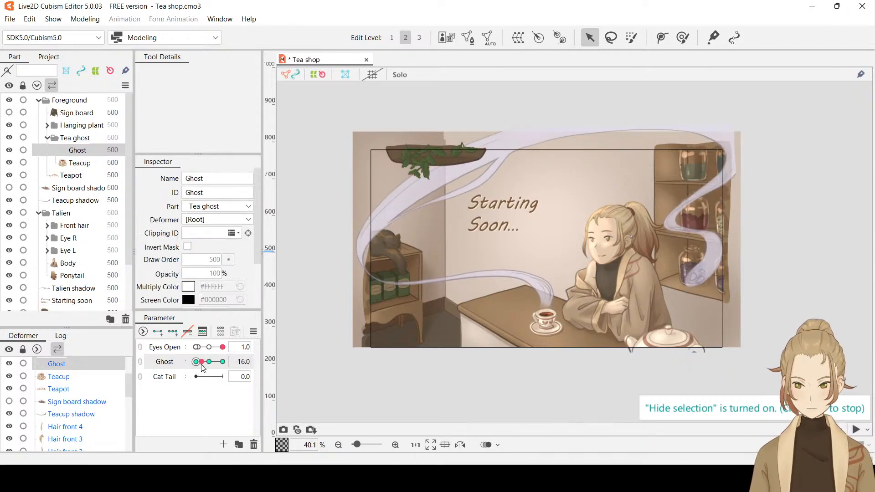
pyautogui.hotkey('ctrl', 'y')
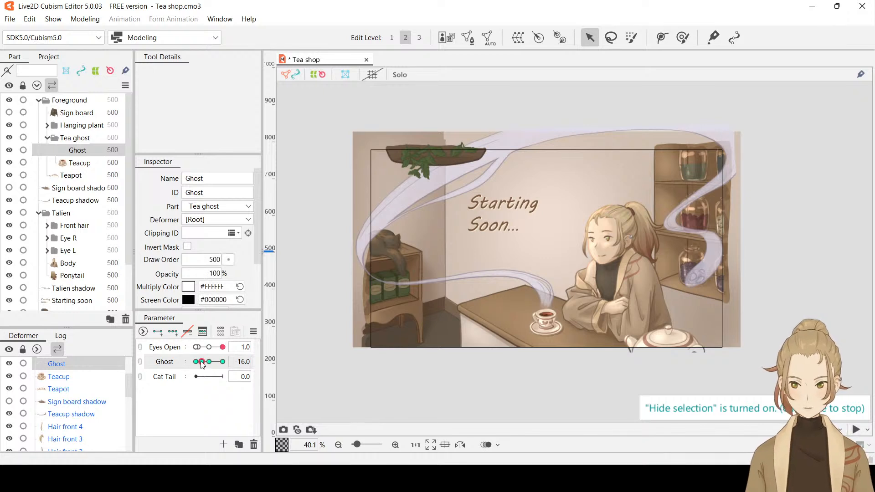
# At Ghost -16, show the selection again and nudge the control point at the top of the arch near the hanging plant
pyautogui.moveTo(202, 362)
pyautogui.mouseDown()
pyautogui.moveTo(191, 366)
pyautogui.moveTo(222, 363)
pyautogui.moveTo(190, 368)
pyautogui.moveTo(205, 368)
pyautogui.mouseUp()
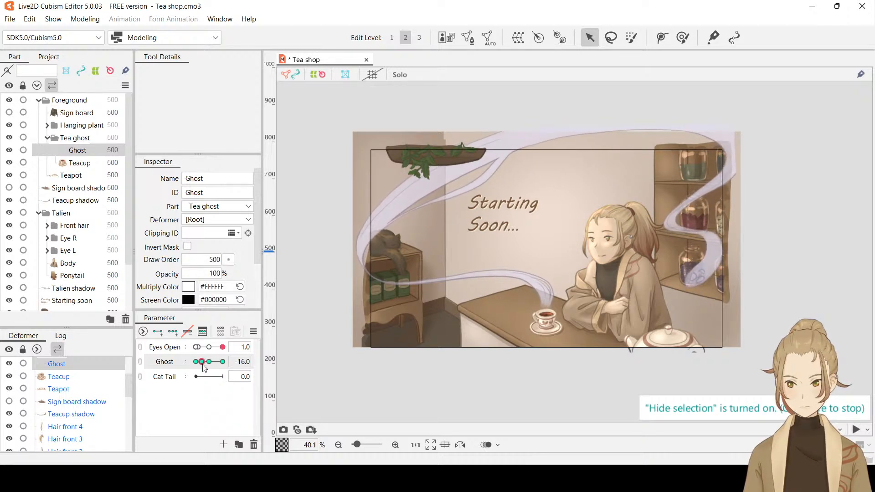
pyautogui.click(411, 233)
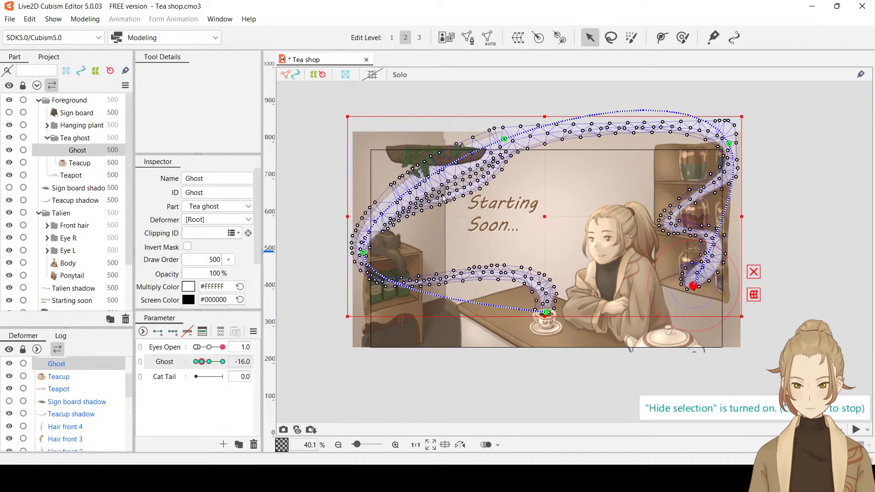
pyautogui.click(505, 139)
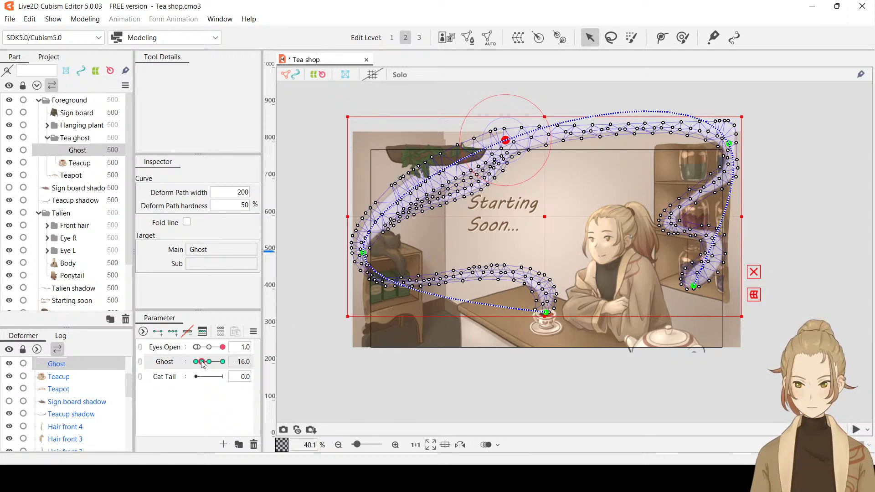
# Preview the steam between Ghost -16 and just above 0, with the selection display shown and hidden
pyautogui.moveTo(205, 363)
pyautogui.mouseDown()
pyautogui.moveTo(195, 363)
pyautogui.moveTo(212, 370)
pyautogui.mouseUp()
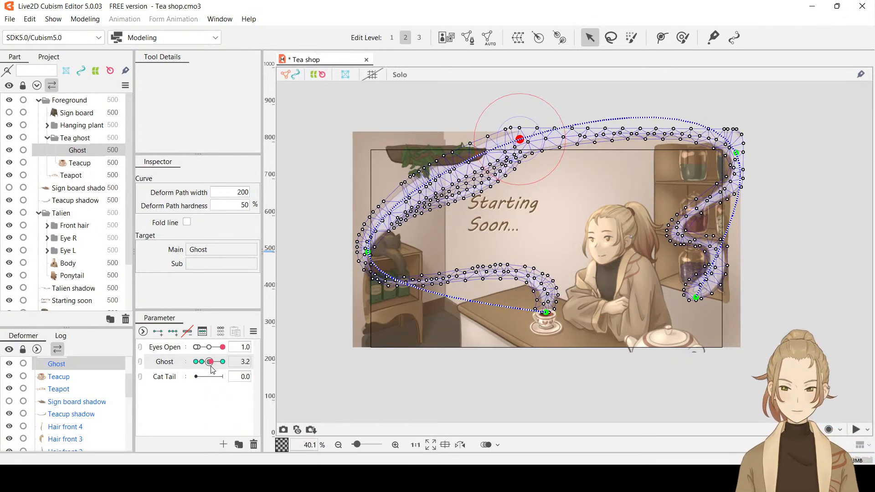
pyautogui.hotkey('ctrl', 'h')
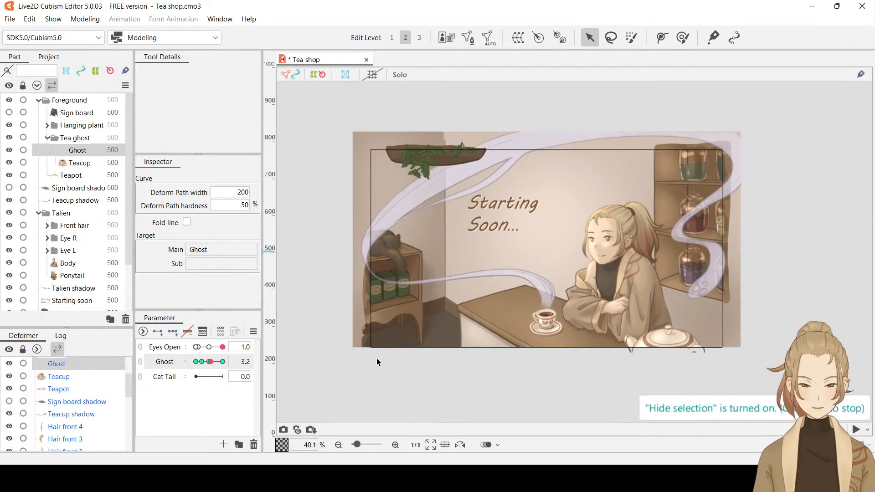
pyautogui.click(211, 364)
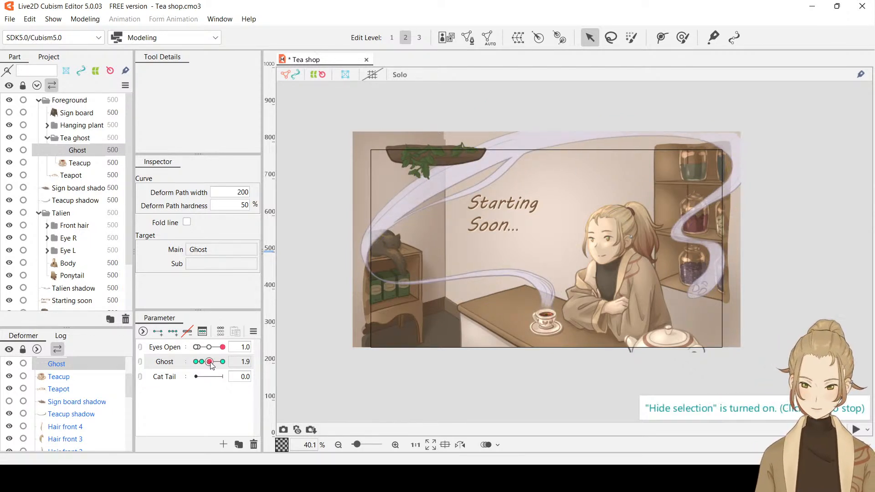
# Preview the steam by sweeping the Ghost parameter across its range and playing Pattern B in the physics settings
pyautogui.moveTo(211, 364); pyautogui.dragTo(254, 369)
pyautogui.moveTo(221, 364); pyautogui.dragTo(194, 363)
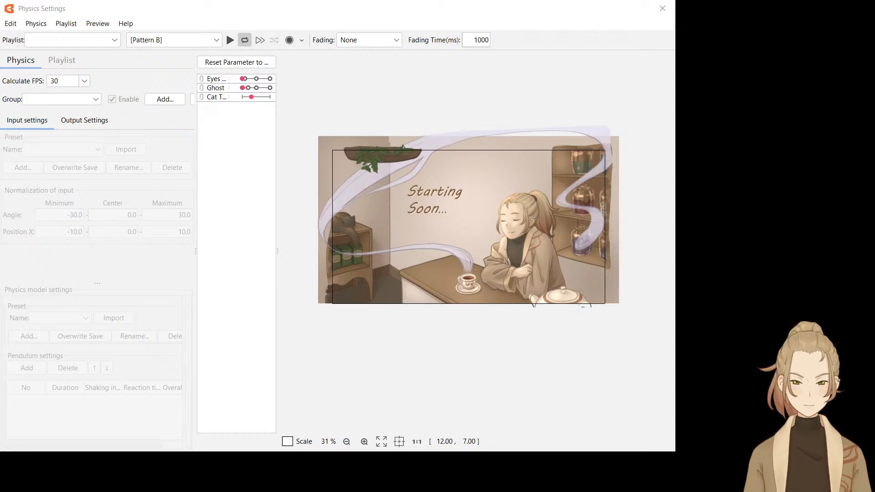
pyautogui.click(230, 39)
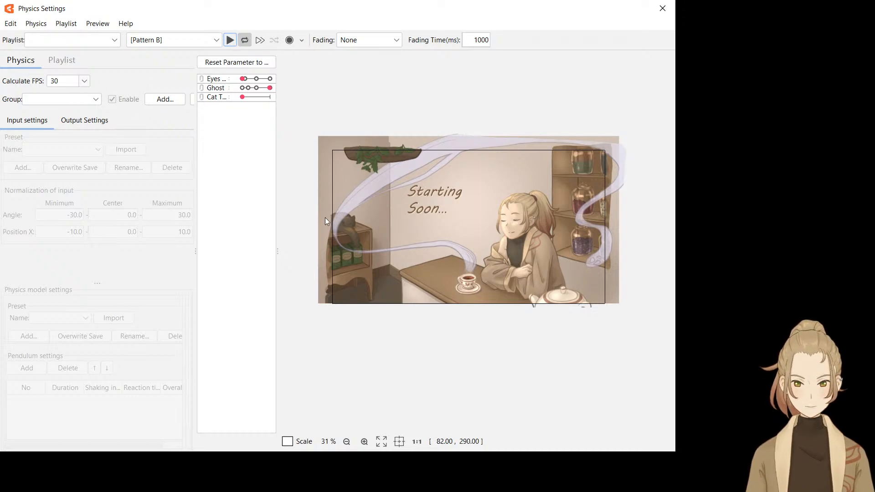
pyautogui.click(384, 63)
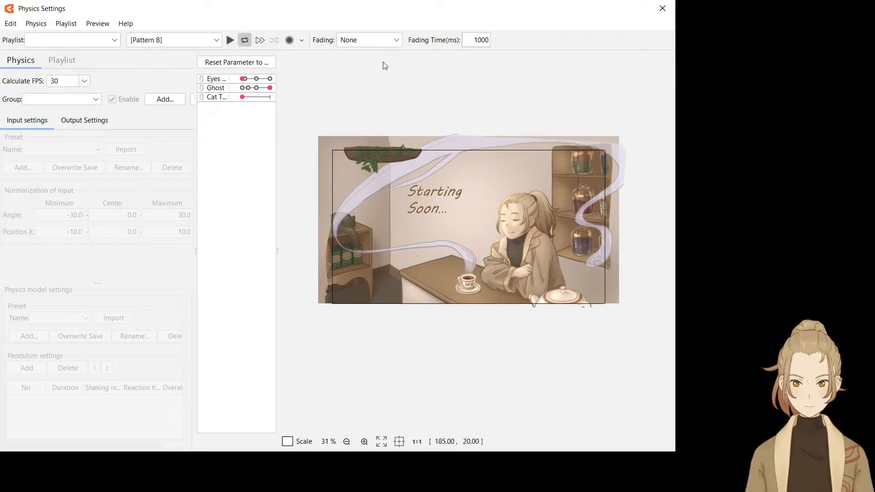
pyautogui.click(230, 40)
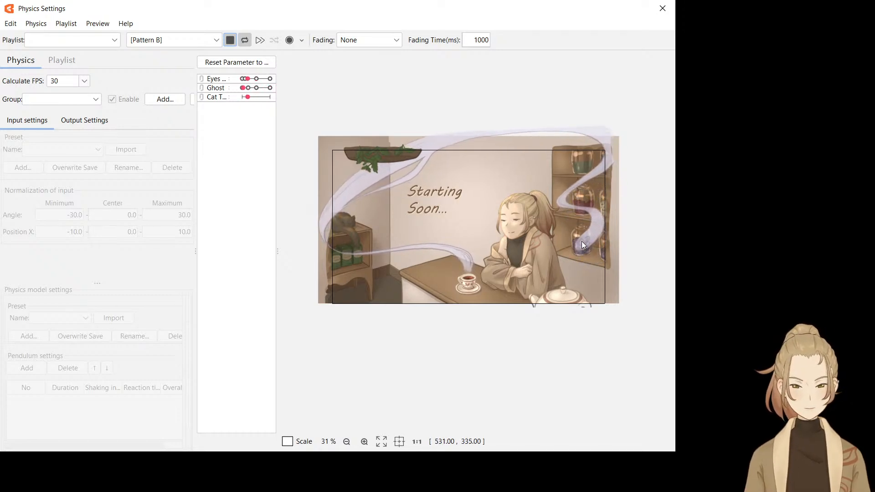
pyautogui.click(660, 6)
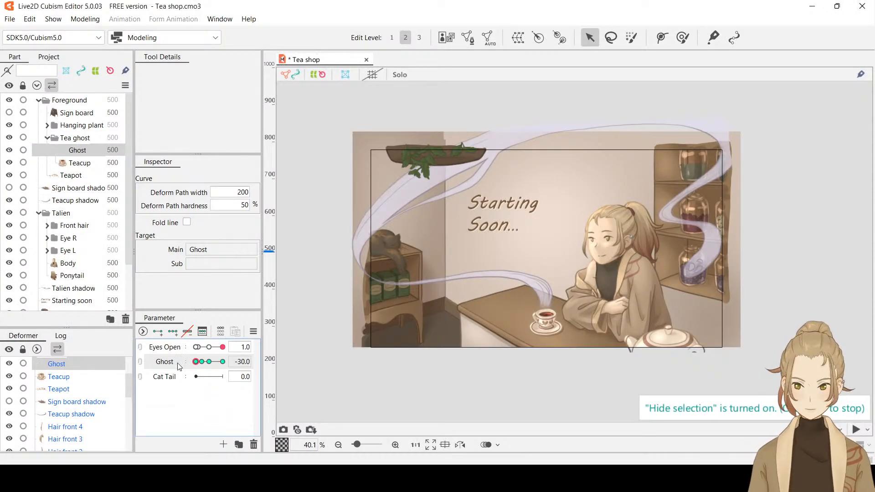
# At Ghost -30, show the selection and nudge the jar shelf corner point and the steam's tail end point outward and down
pyautogui.moveTo(202, 364)
pyautogui.mouseDown()
pyautogui.moveTo(210, 364)
pyautogui.moveTo(195, 366)
pyautogui.mouseUp()
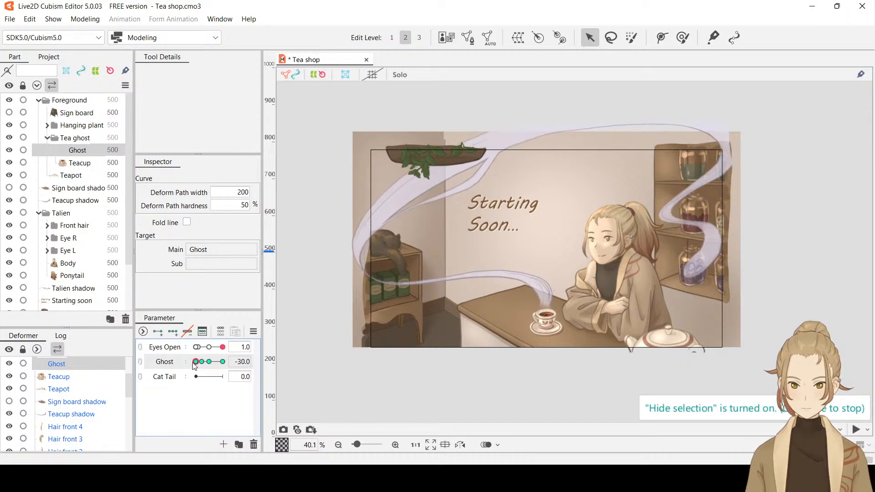
pyautogui.hotkey('ctrl', 't')
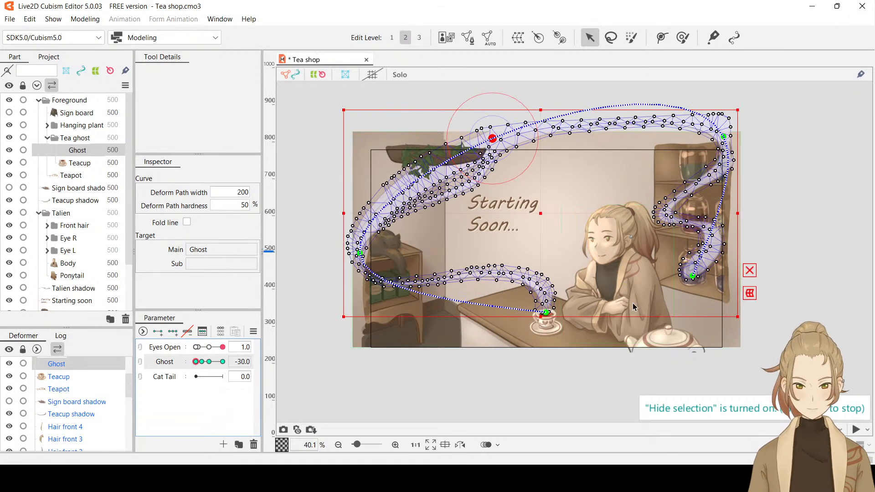
pyautogui.moveTo(724, 135); pyautogui.dragTo(731, 148)
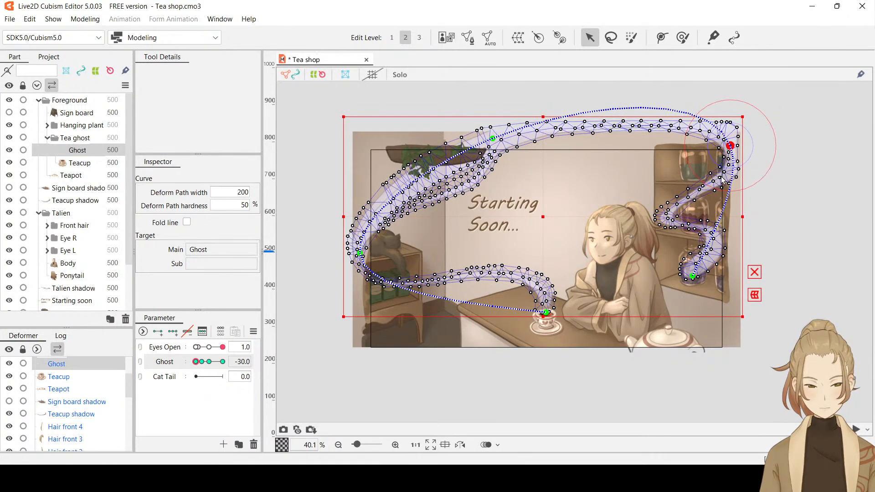
pyautogui.moveTo(695, 279); pyautogui.dragTo(700, 283)
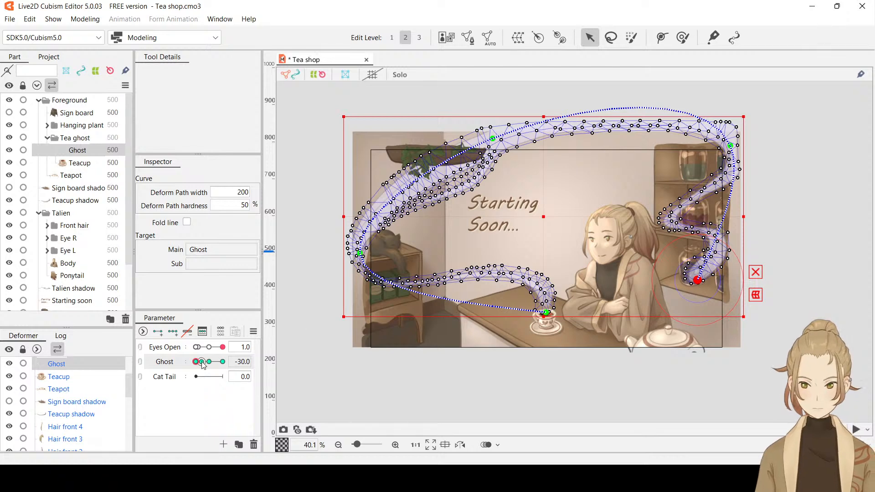
# At Ghost -16, nudge the jar shelf corner point and the steam's tail end point slightly outward and down, checking the motion
pyautogui.moveTo(197, 363); pyautogui.dragTo(203, 365)
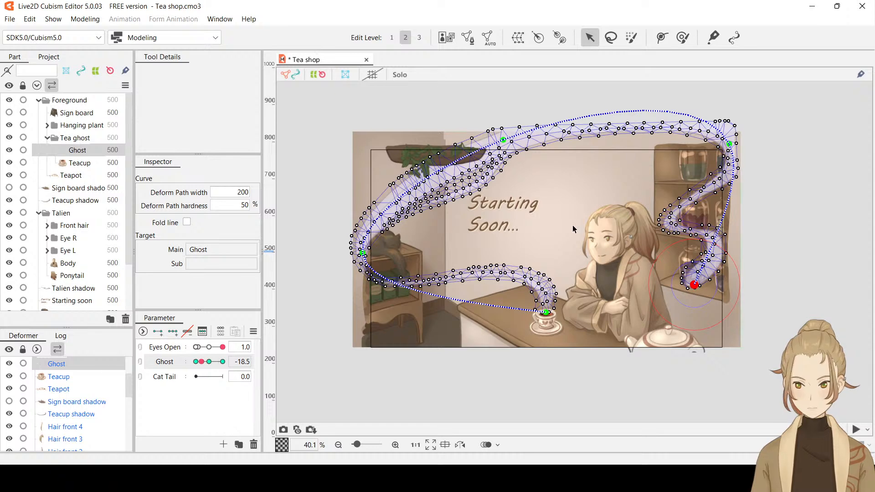
pyautogui.click(729, 144)
pyautogui.moveTo(729, 145); pyautogui.dragTo(734, 152)
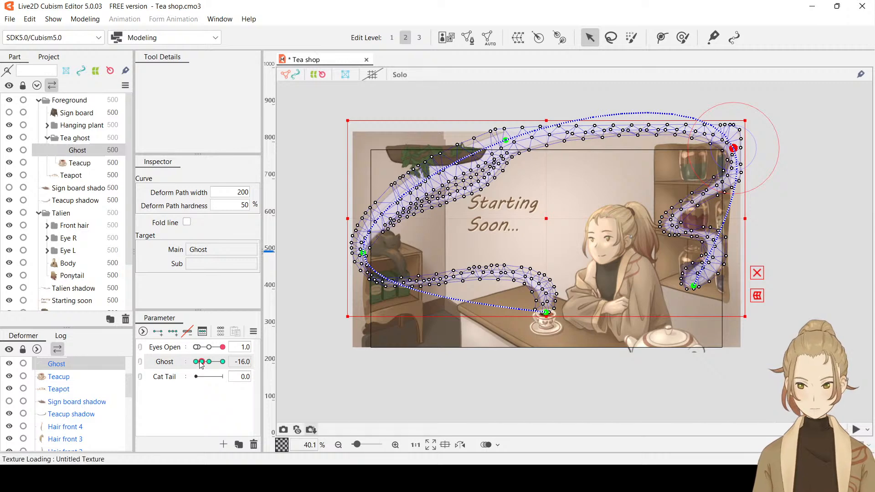
pyautogui.moveTo(200, 361)
pyautogui.mouseDown()
pyautogui.moveTo(188, 361)
pyautogui.moveTo(217, 365)
pyautogui.moveTo(196, 368)
pyautogui.moveTo(211, 370)
pyautogui.moveTo(203, 369)
pyautogui.mouseUp()
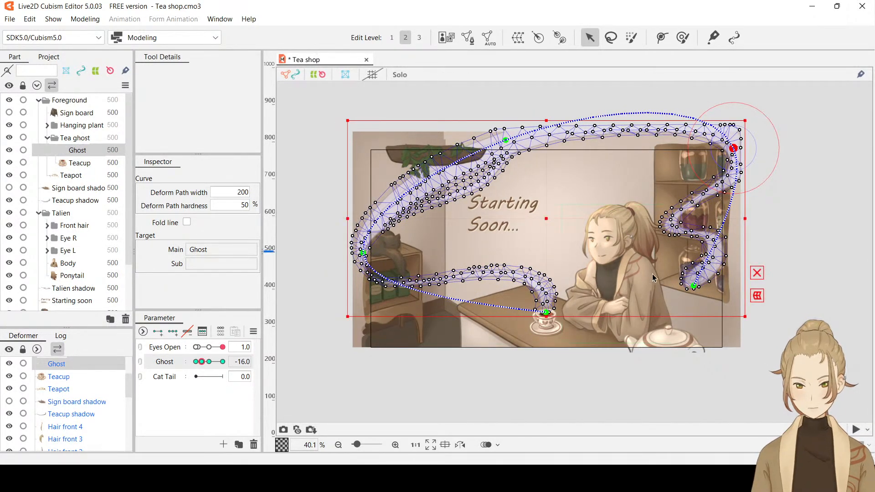
pyautogui.moveTo(693, 289); pyautogui.dragTo(696, 291)
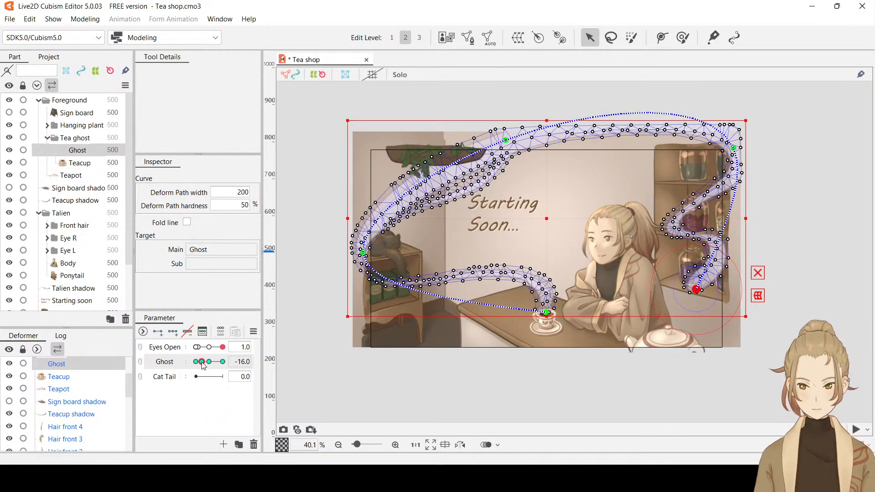
pyautogui.moveTo(202, 362); pyautogui.dragTo(203, 367)
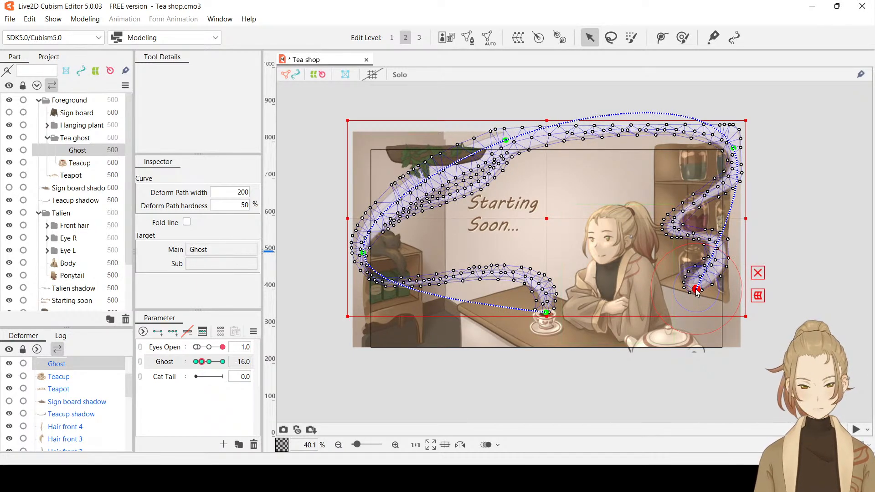
pyautogui.moveTo(696, 289); pyautogui.dragTo(698, 291)
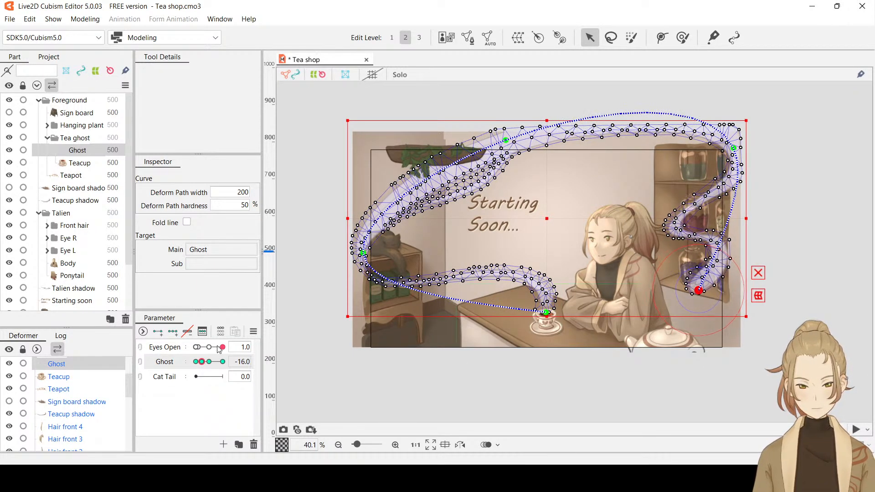
# Return to Ghost -30, shift the steam's tail end point slightly outward and down, and preview the motion toward 0
pyautogui.moveTo(203, 364); pyautogui.dragTo(193, 367)
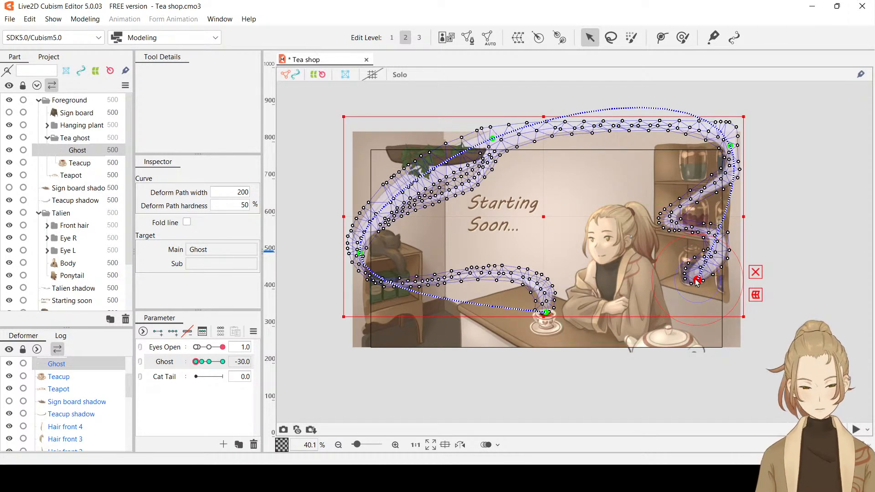
pyautogui.moveTo(697, 279); pyautogui.dragTo(701, 286)
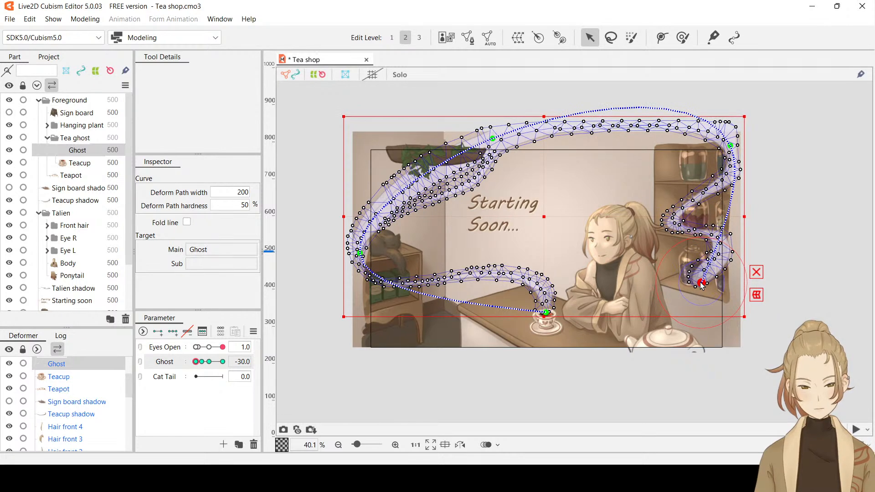
pyautogui.moveTo(196, 362); pyautogui.dragTo(213, 367)
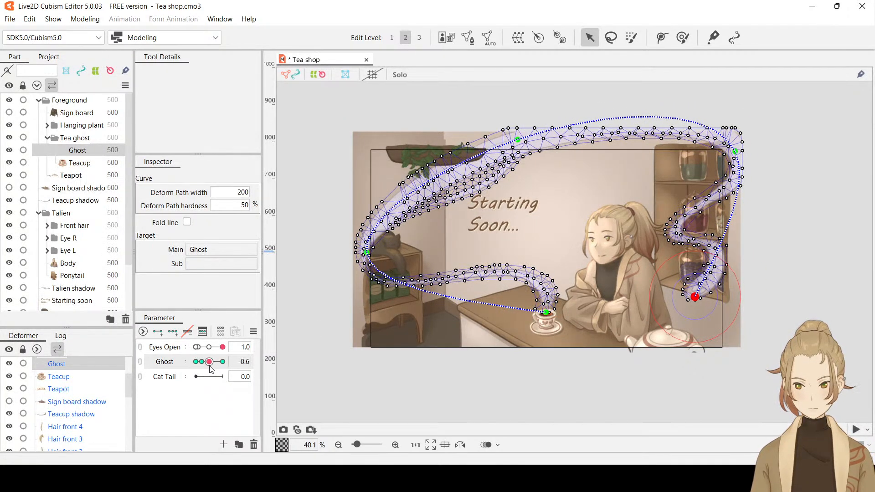
pyautogui.moveTo(210, 369); pyautogui.dragTo(132, 358)
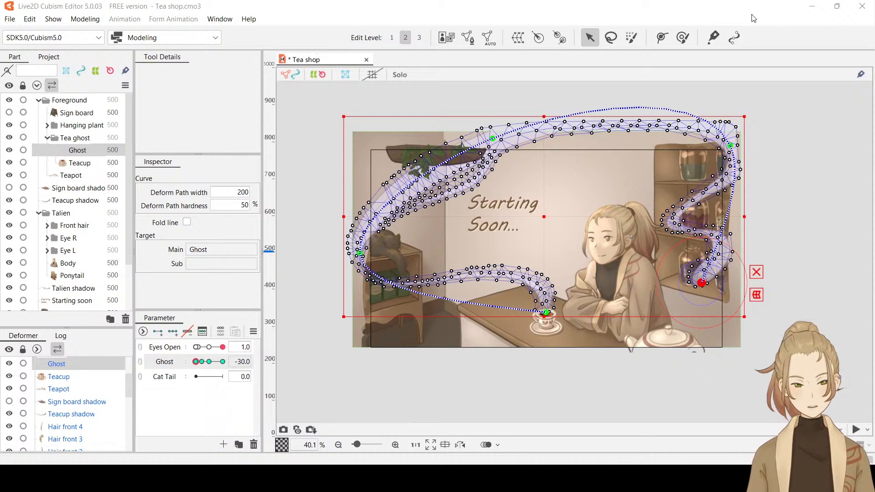
# Set the Ghost parameter to 16 and add a key for the steam there
pyautogui.moveTo(211, 367); pyautogui.dragTo(220, 367)
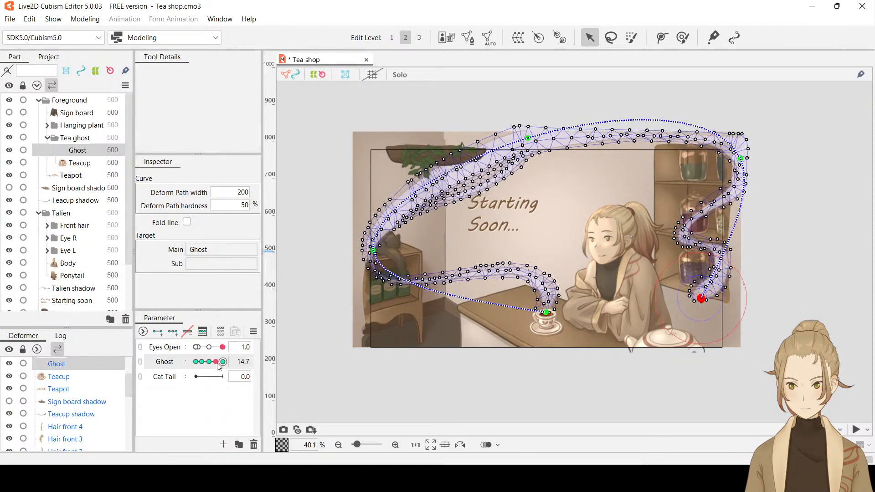
pyautogui.click(245, 361)
pyautogui.write('1')
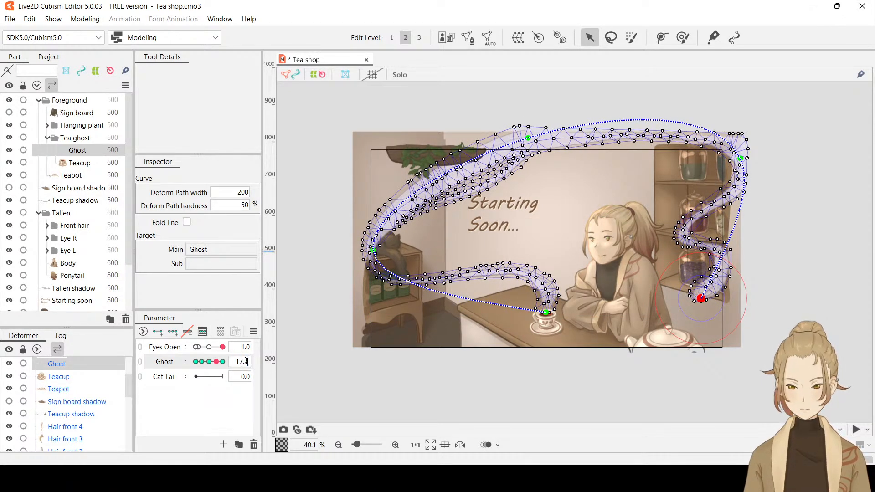
pyautogui.write('6')
pyautogui.press('Return')
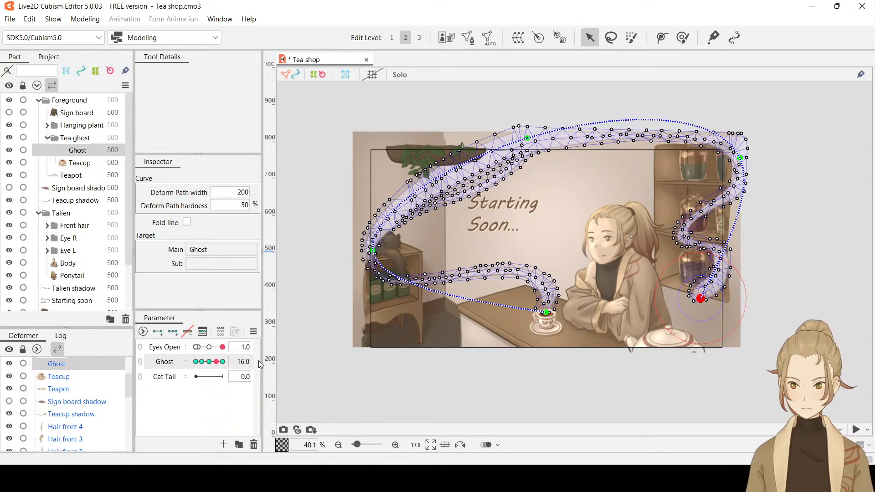
pyautogui.hotkey('ctrl', 'k')
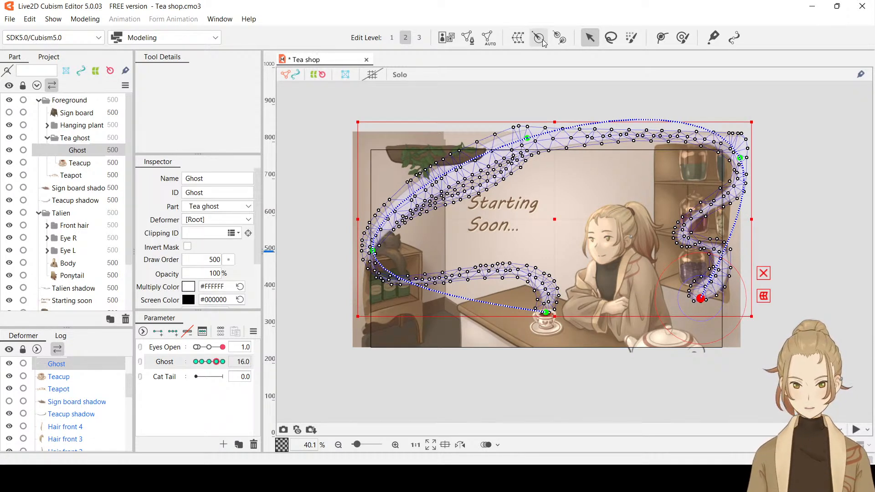
# Try adding two deform path points along the arch at Ghost 16, lowering the points near the hanging plant, and previewing without the selection
pyautogui.click(658, 37)
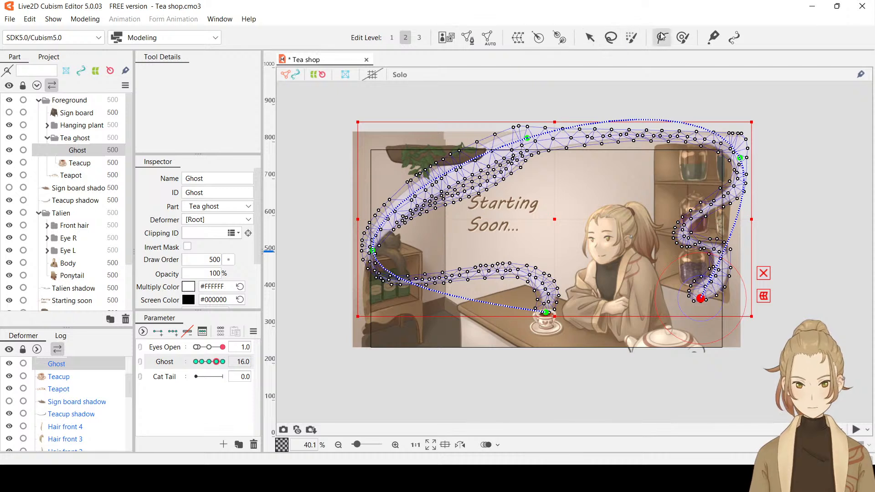
pyautogui.click(410, 196)
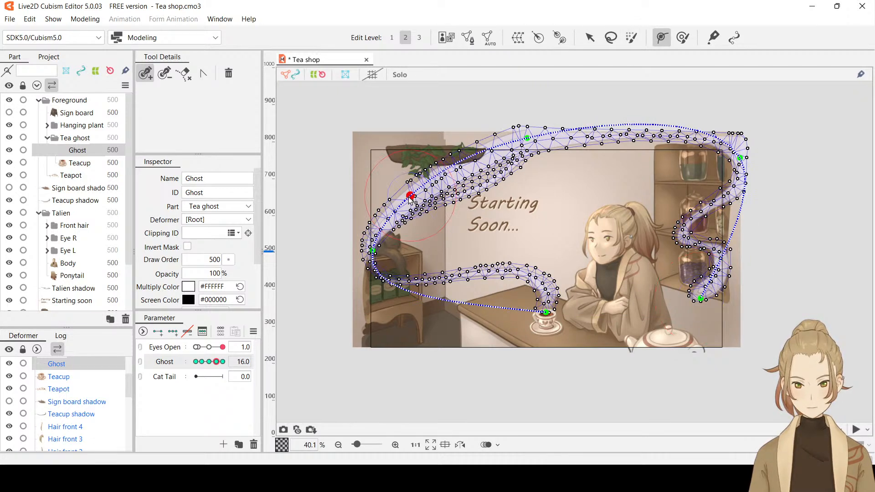
pyautogui.click(663, 124)
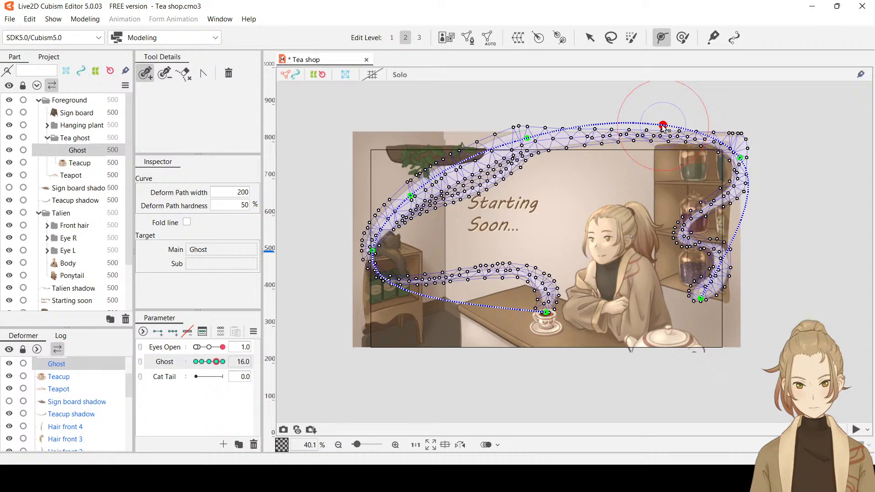
pyautogui.click(590, 36)
pyautogui.moveTo(527, 138); pyautogui.dragTo(538, 150)
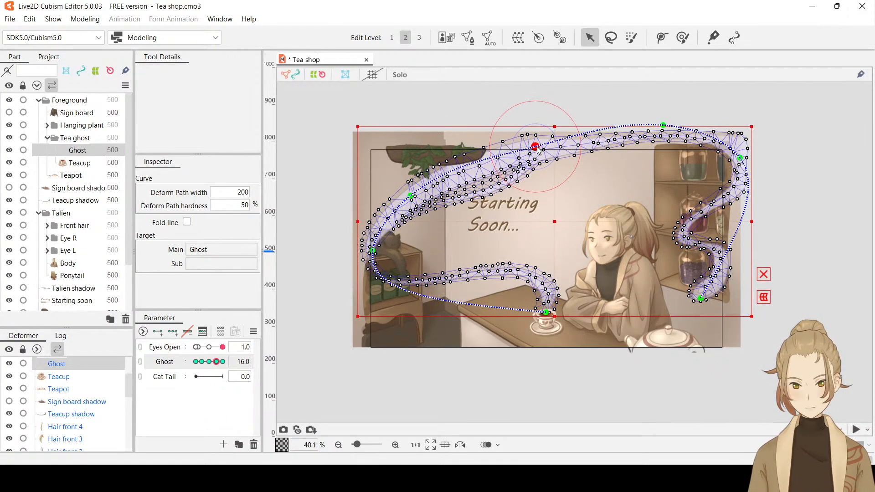
pyautogui.moveTo(413, 199); pyautogui.dragTo(418, 203)
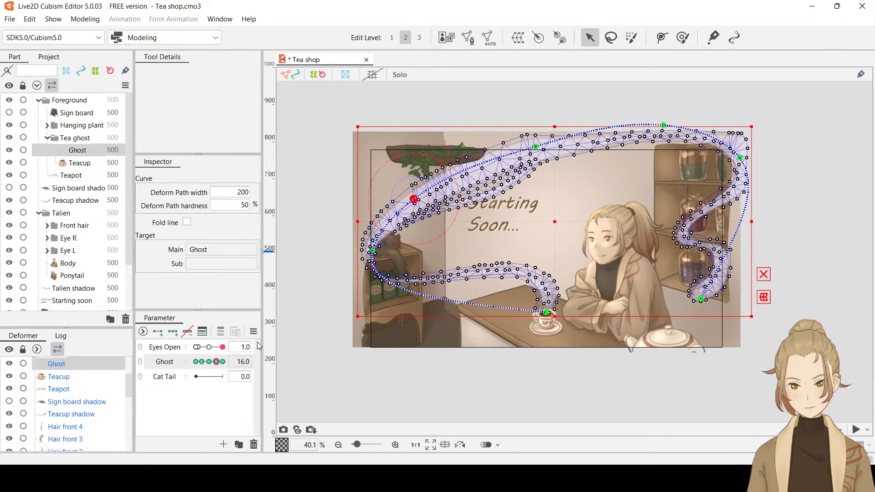
pyautogui.press('h')
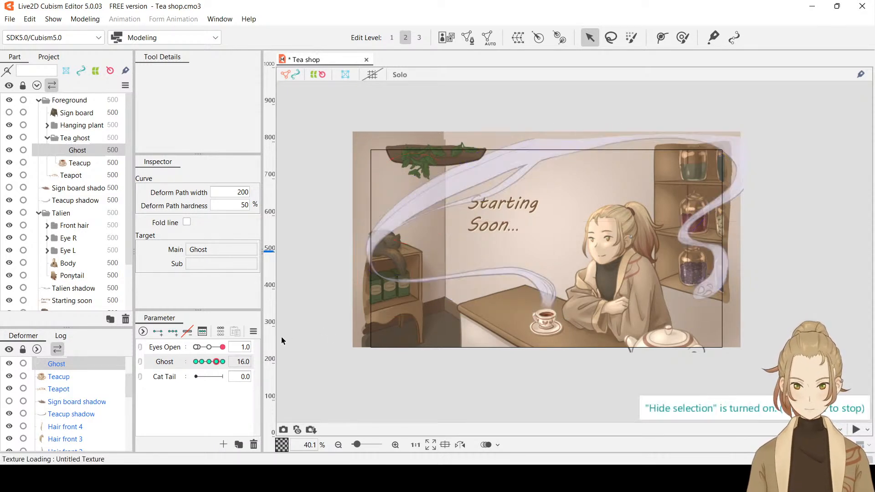
pyautogui.moveTo(217, 362); pyautogui.dragTo(174, 365)
# Undo the control point additions and moves at Ghost 16 while keeping the key there, and preview the steam toward -30
pyautogui.hotkey('ctrl', 'z')
pyautogui.hotkey('ctrl', 'z')
pyautogui.hotkey('ctrl', 'z')
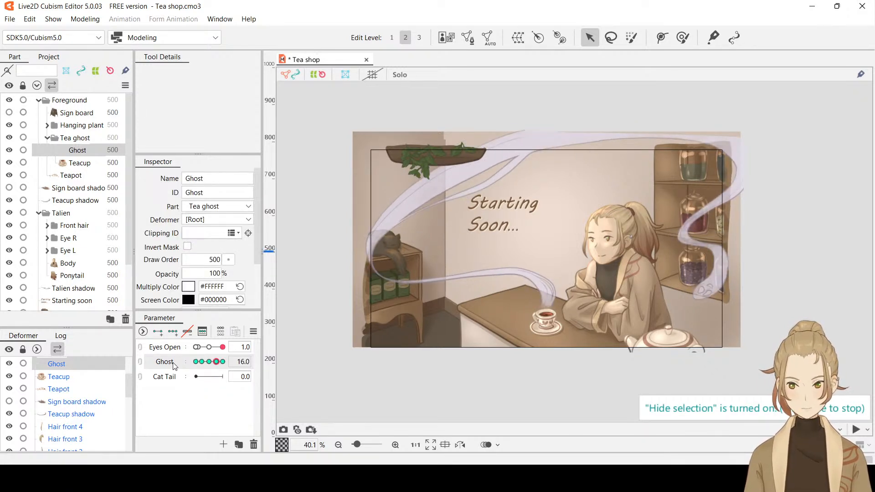
pyautogui.hotkey('ctrl', 'z')
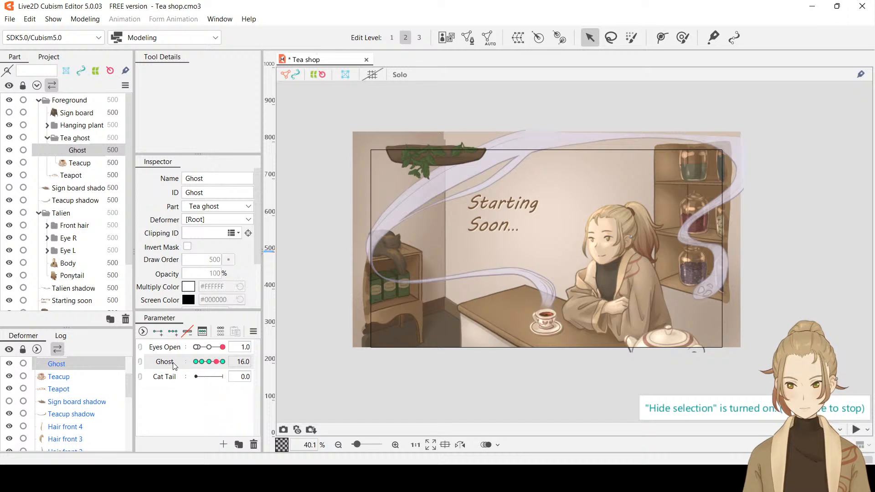
pyautogui.hotkey('ctrl', 'y')
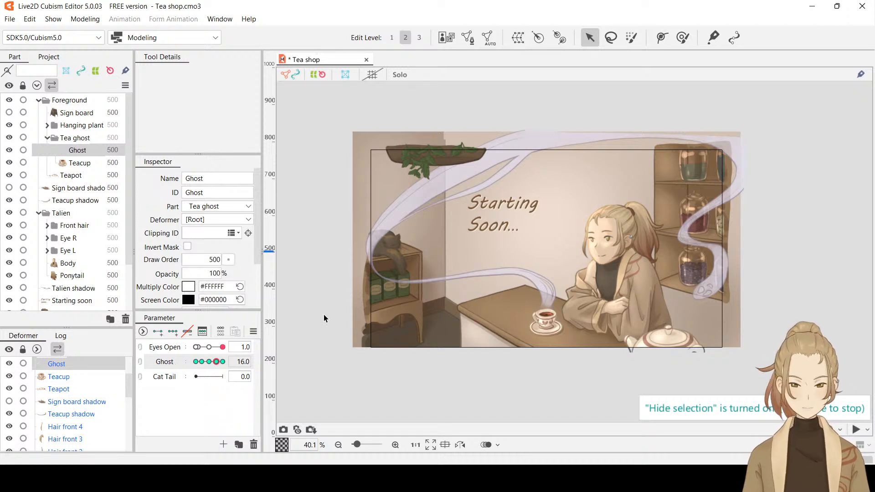
pyautogui.hotkey('ctrl', 'z')
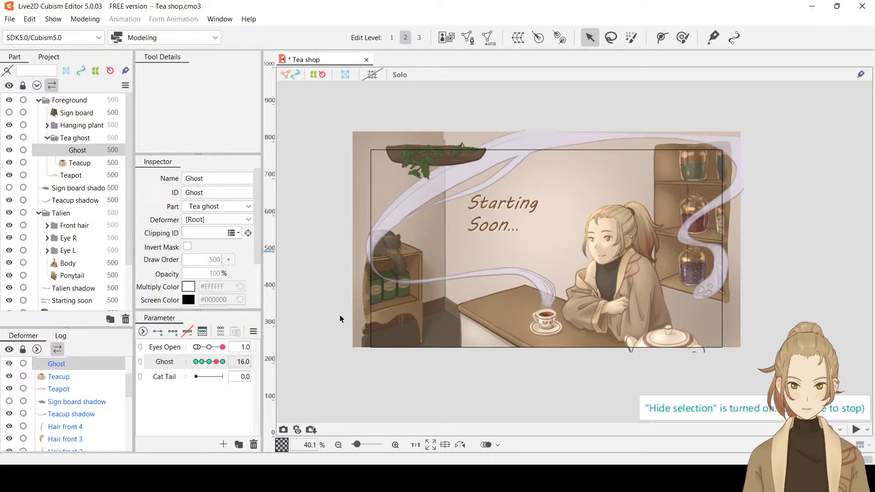
pyautogui.hotkey('ctrl', 'y')
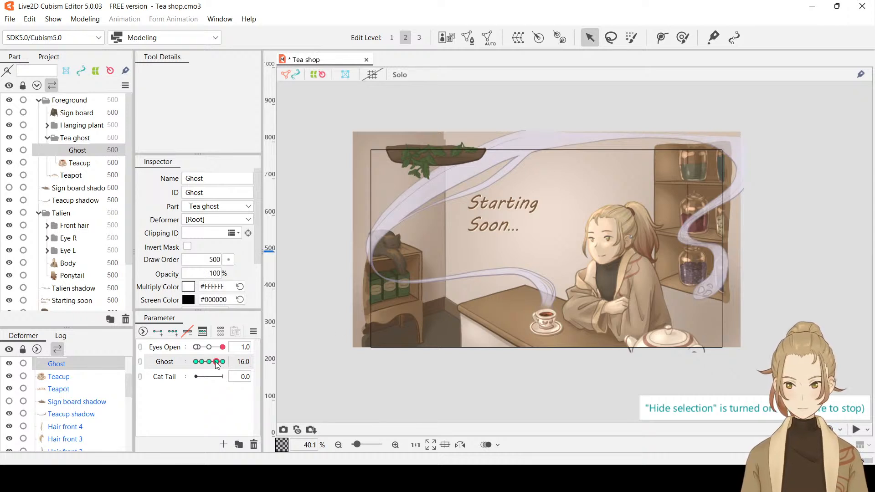
pyautogui.moveTo(217, 361); pyautogui.dragTo(179, 371)
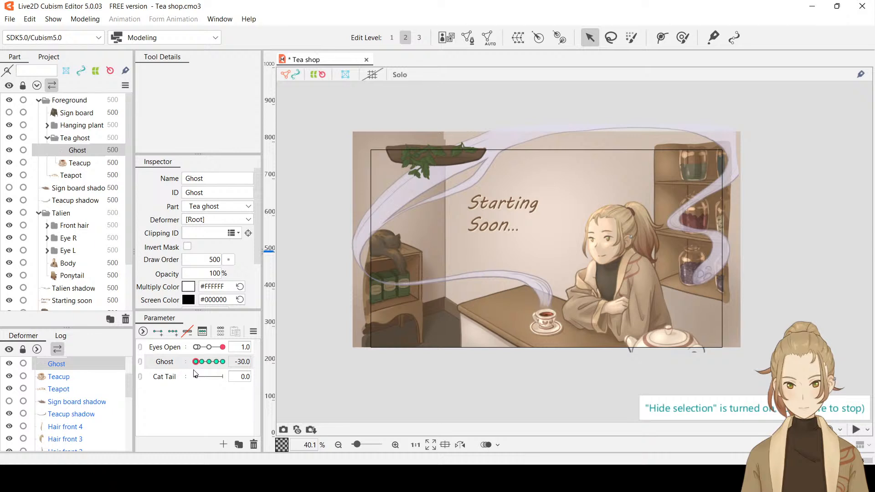
# Preview the steam at Ghost 30 and 16, undo the key added at Ghost 16, and return the parameter to 30
pyautogui.moveTo(197, 363); pyautogui.dragTo(245, 361)
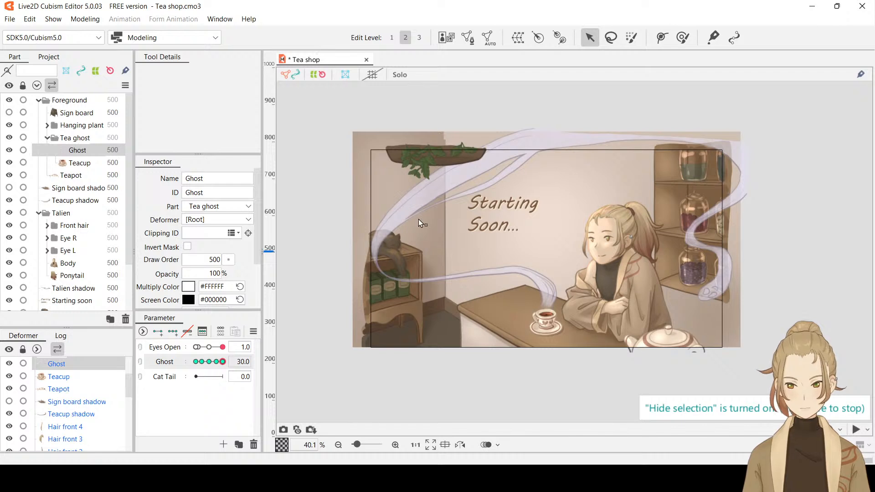
pyautogui.click(217, 363)
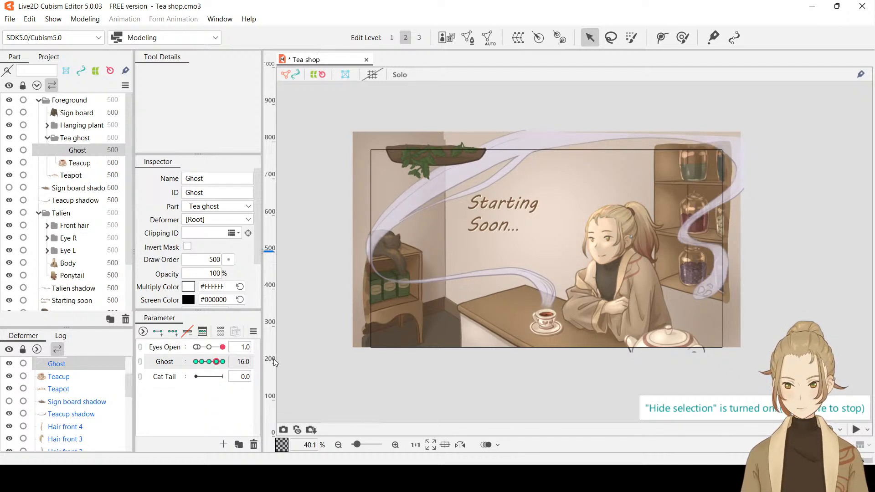
pyautogui.hotkey('ctrl', 'z')
pyautogui.moveTo(216, 364); pyautogui.dragTo(256, 365)
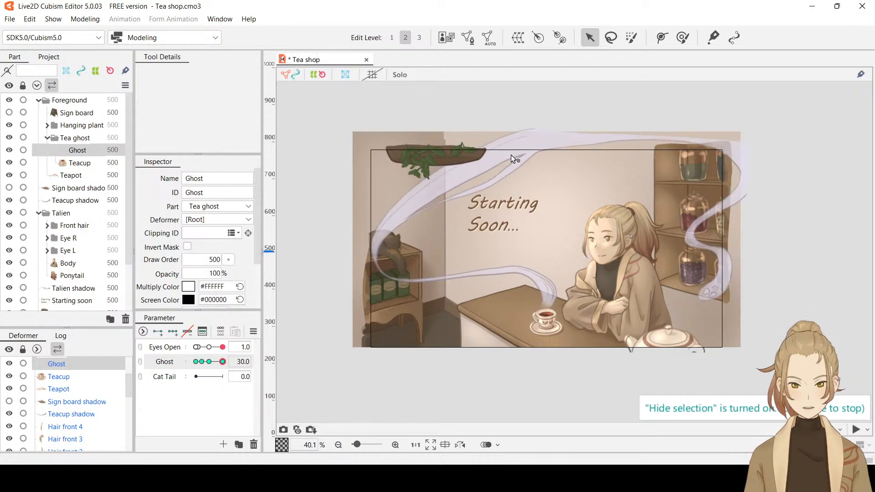
# At Ghost 30, refine the steam's curve above the teacup with the Deform Brush, resized to 190.5 px, and check it without the selection
pyautogui.scroll(2, 512, 156)
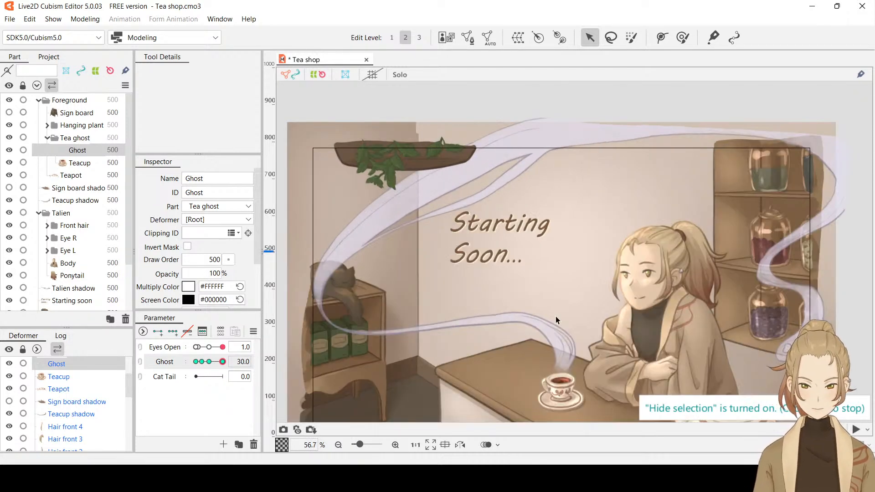
pyautogui.hotkey('ctrl', 't')
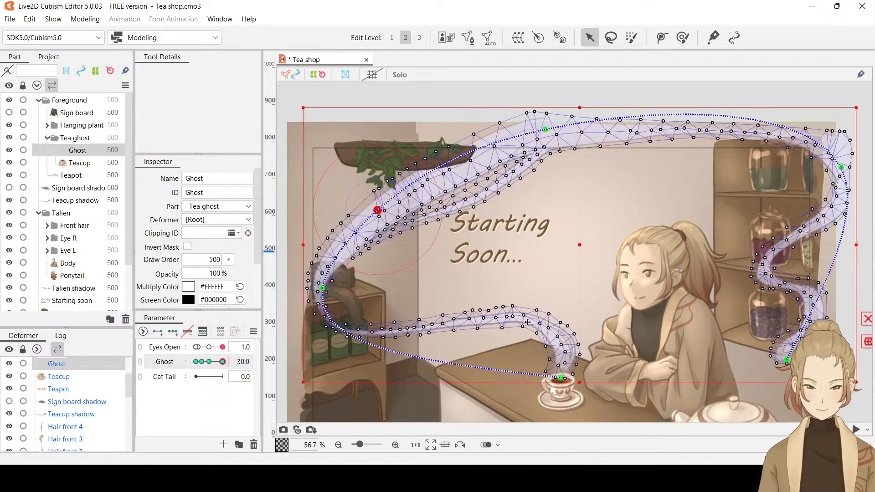
pyautogui.scroll(2, 528, 323)
pyautogui.click(682, 37)
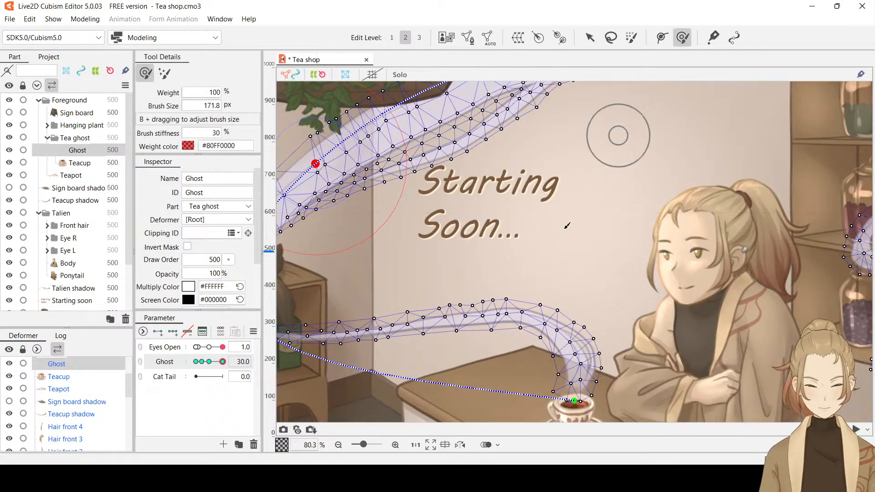
pyautogui.moveTo(523, 320); pyautogui.dragTo(522, 323)
pyautogui.hotkey('ctrl', 't')
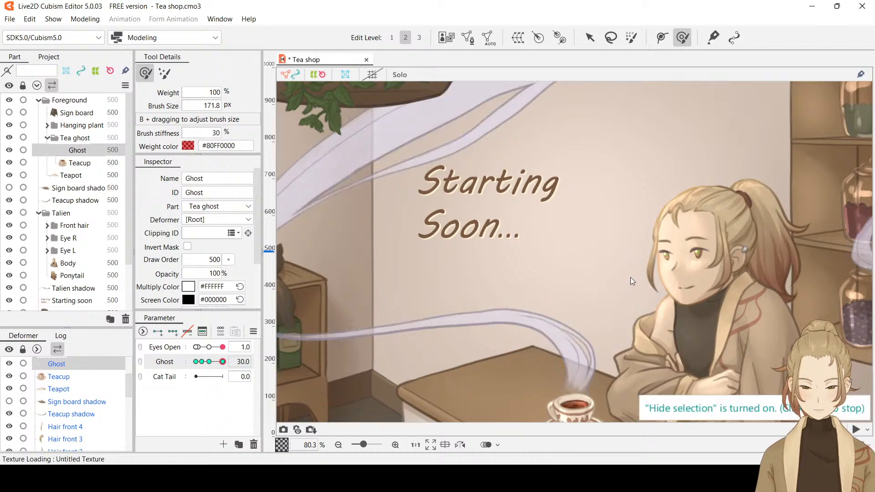
pyautogui.hotkey('ctrl', 't')
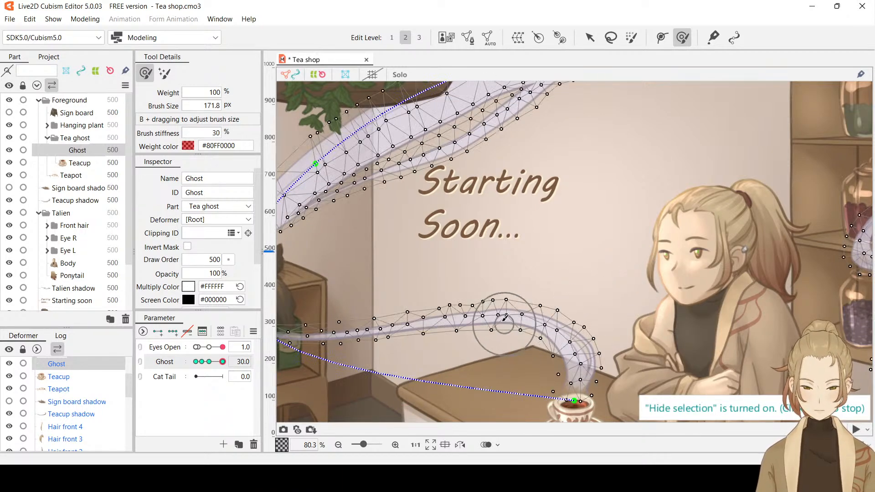
pyautogui.press('b')
pyautogui.moveTo(506, 324)
pyautogui.mouseDown()
pyautogui.moveTo(511, 333)
pyautogui.moveTo(506, 318)
pyautogui.mouseUp()
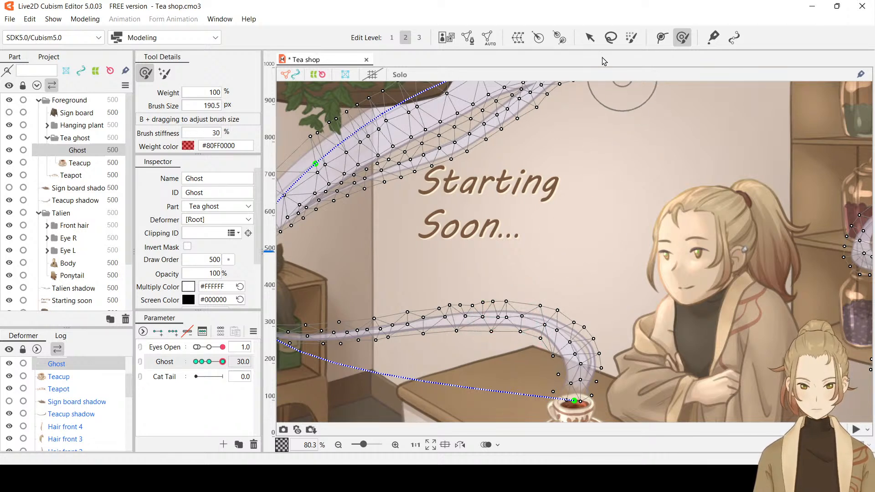
pyautogui.click(590, 38)
pyautogui.hotkey('ctrl', 'w')
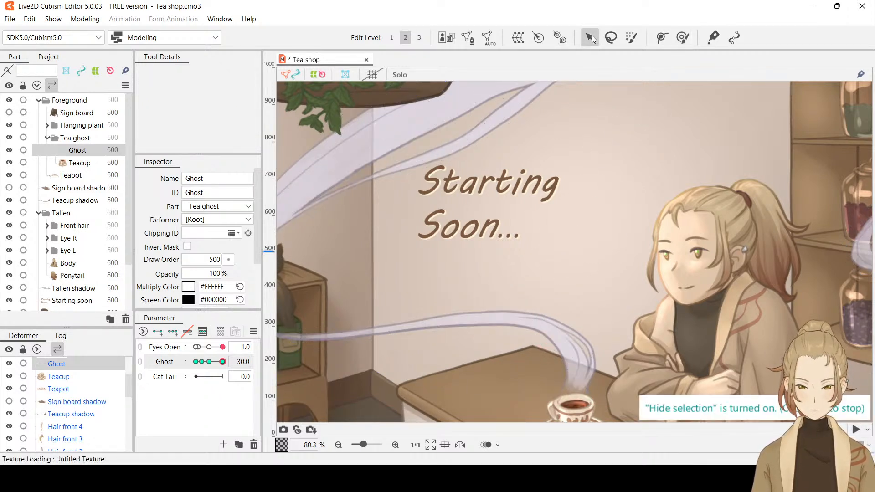
pyautogui.hotkey('ctrl', 't')
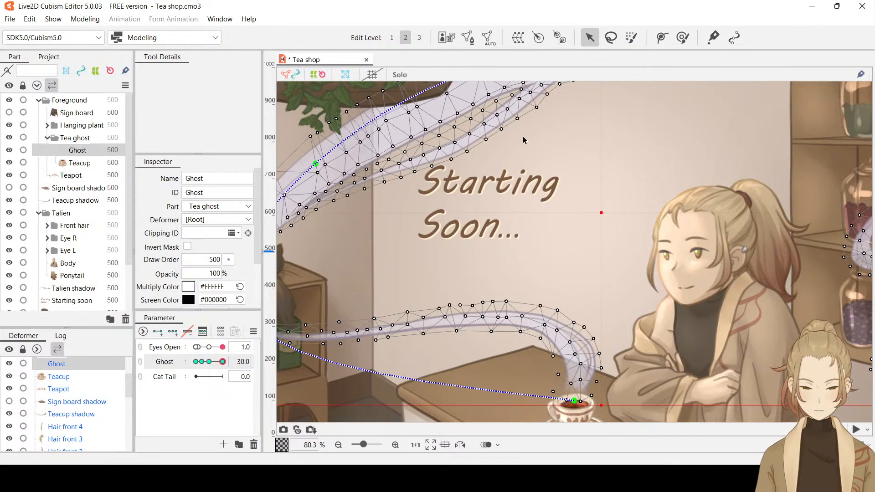
# Enlarge the Deform Brush to 310.5 px, nudge the steam's lower strand near the hanging plant, and check it without the selection
pyautogui.click(682, 38)
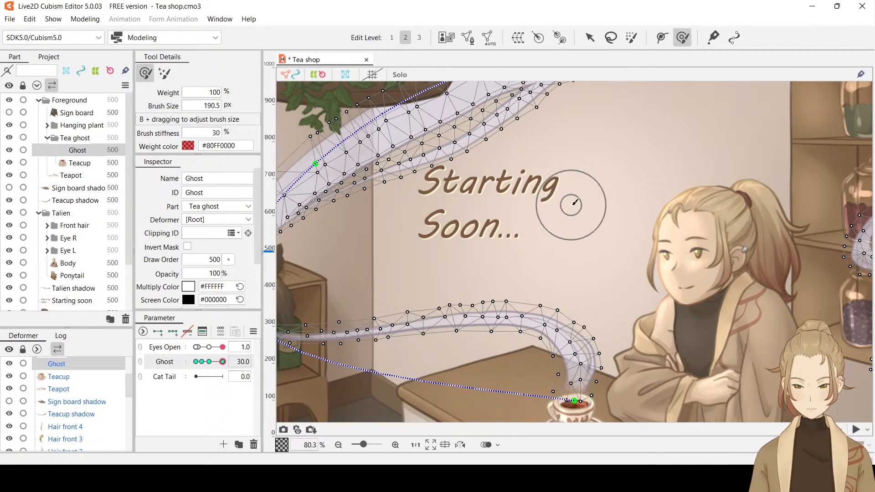
pyautogui.press('b')
pyautogui.moveTo(571, 205); pyautogui.dragTo(577, 246)
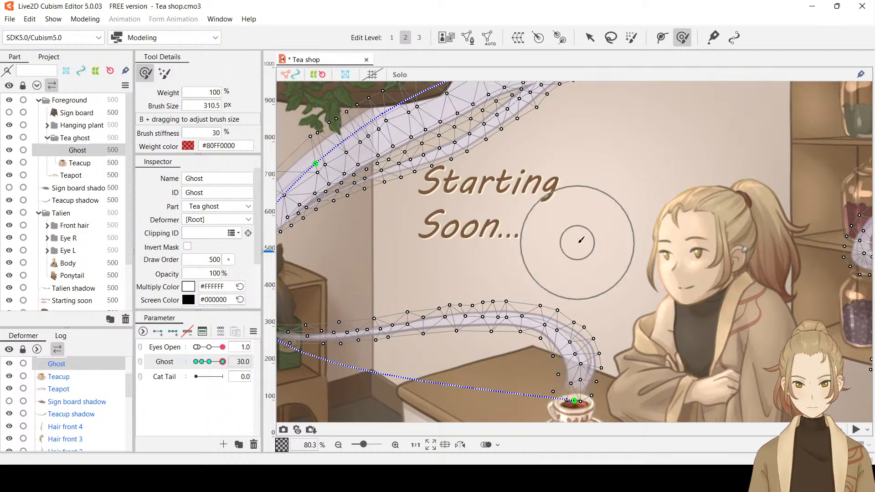
pyautogui.press('space')
pyautogui.moveTo(576, 189); pyautogui.dragTo(592, 264)
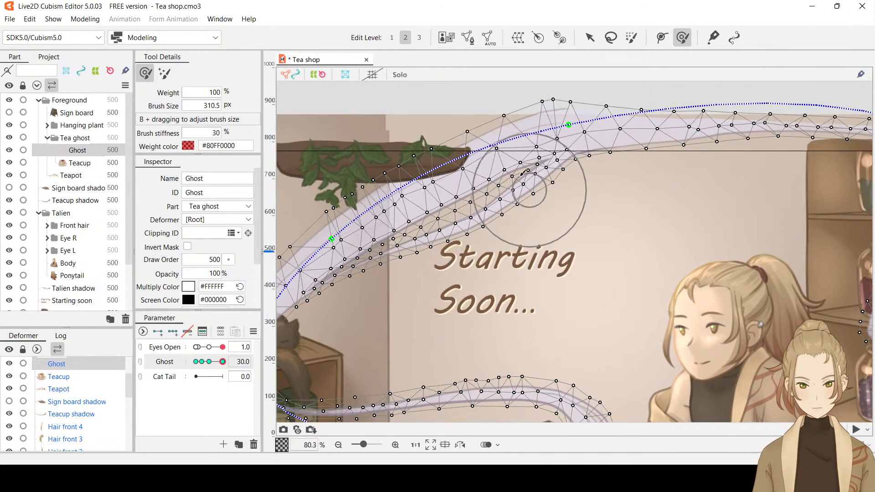
pyautogui.moveTo(516, 179); pyautogui.dragTo(518, 180)
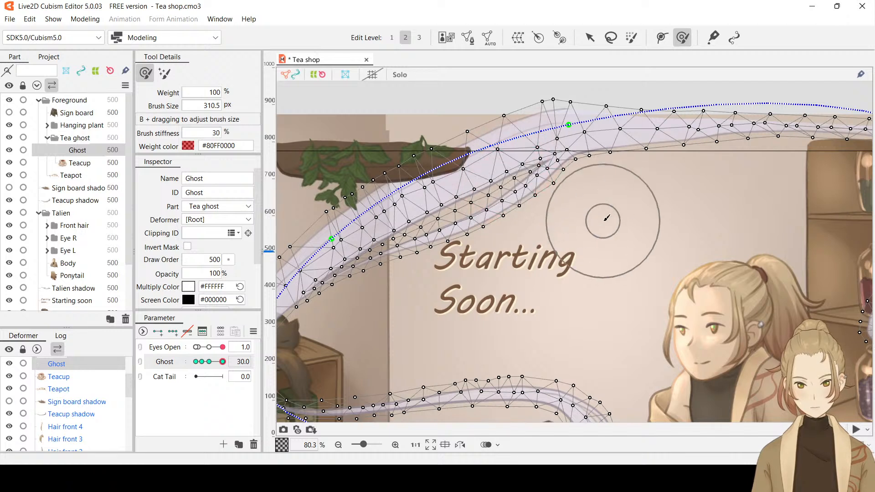
pyautogui.hotkey('ctrl', 's')
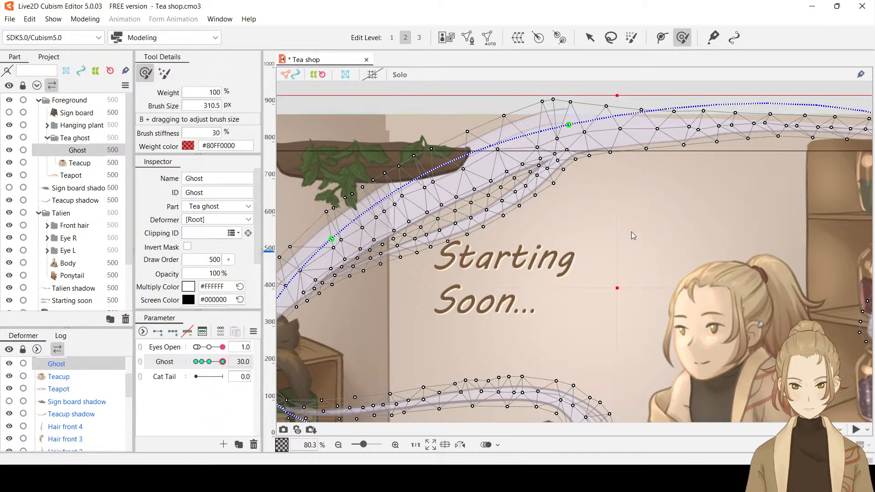
pyautogui.hotkey('ctrl', 'h')
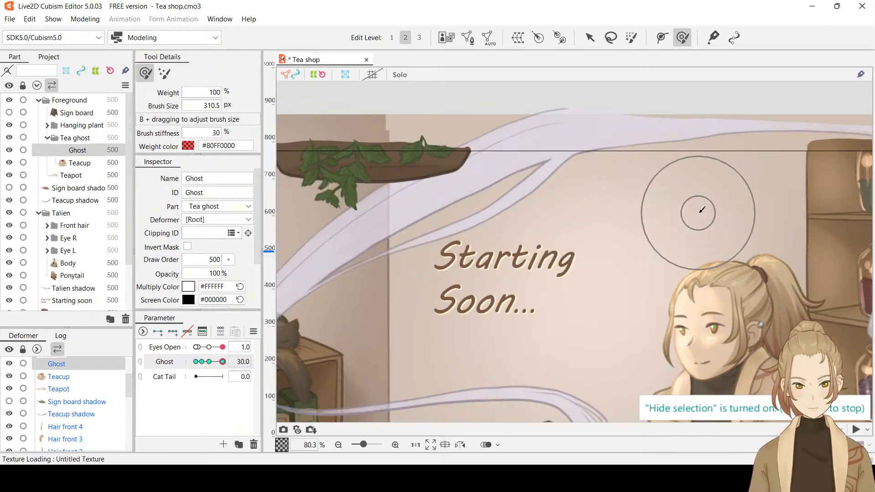
pyautogui.scroll(-3, 599, 258)
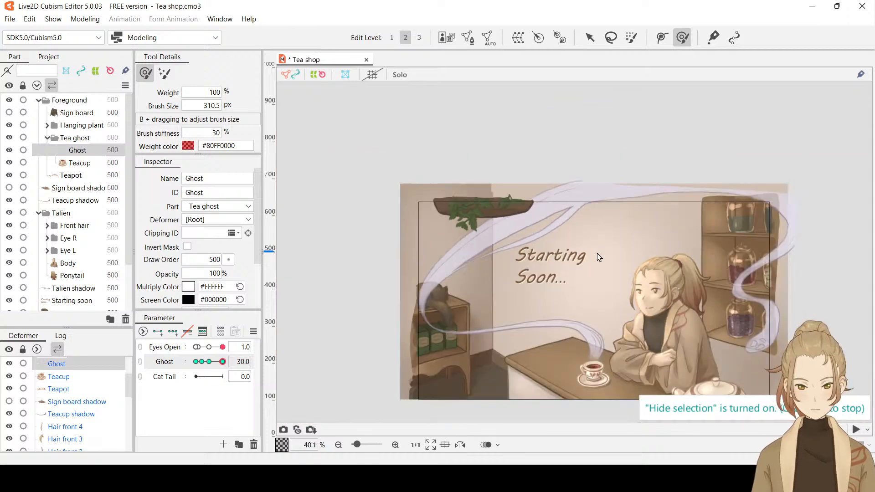
# Reduce the Deform Brush to 129.8 px and nudge the steam's bend beside the shelf's red jar slightly outward at Ghost 30
pyautogui.scroll(4, 785, 277)
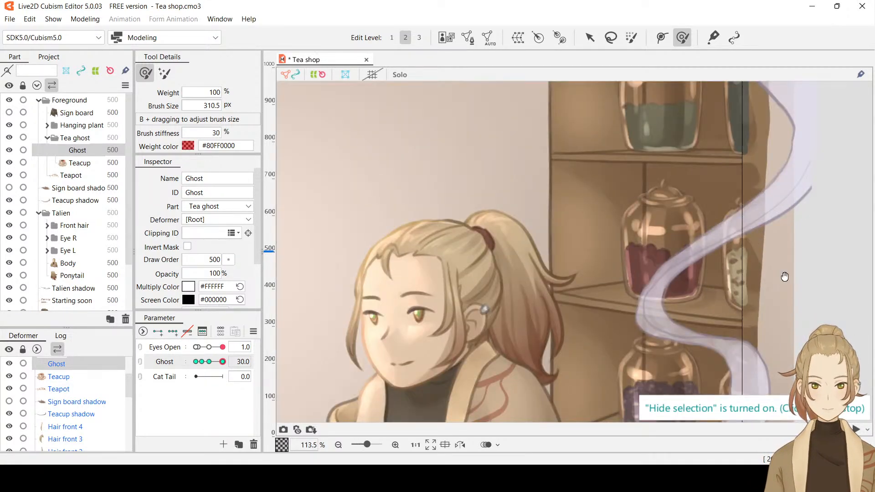
pyautogui.moveTo(673, 271); pyautogui.dragTo(597, 194)
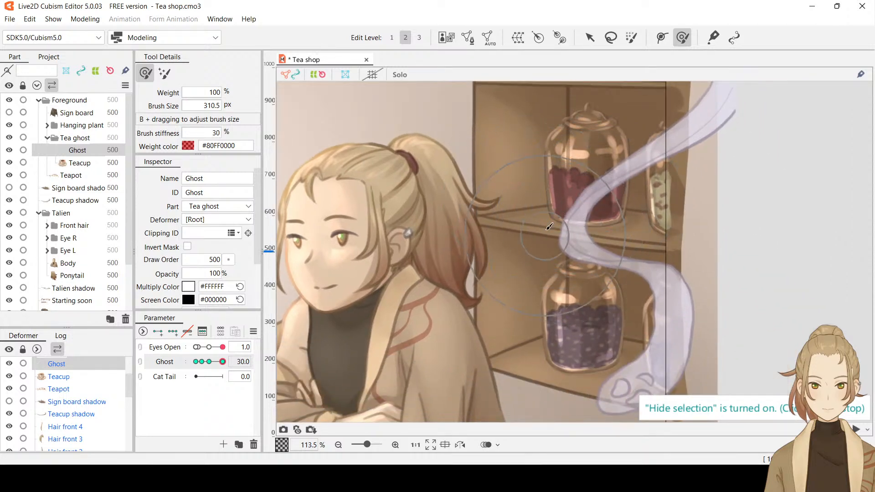
pyautogui.hotkey('ctrl', 't')
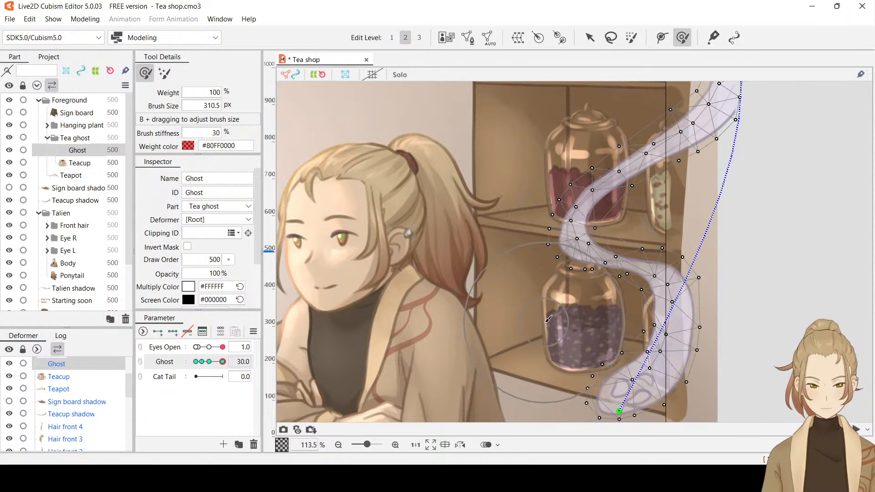
pyautogui.press('b')
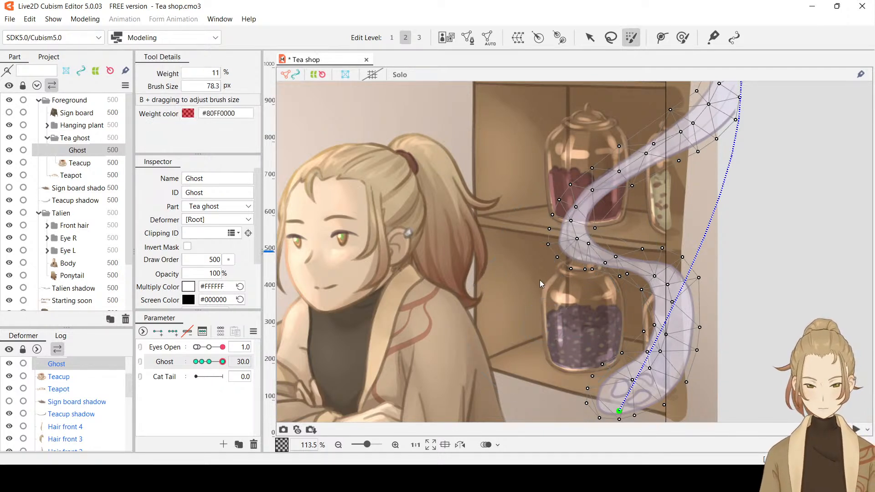
pyautogui.click(683, 37)
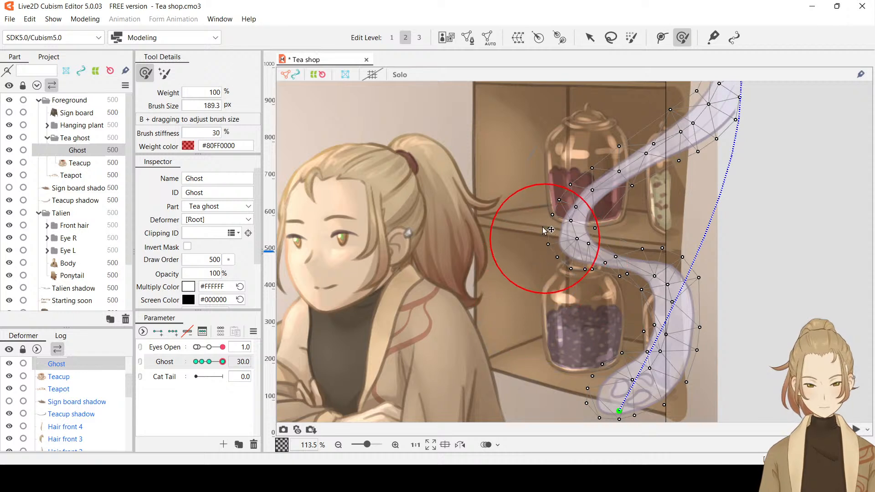
pyautogui.moveTo(549, 230)
pyautogui.mouseDown()
pyautogui.moveTo(540, 202)
pyautogui.moveTo(571, 205)
pyautogui.moveTo(554, 228)
pyautogui.mouseUp()
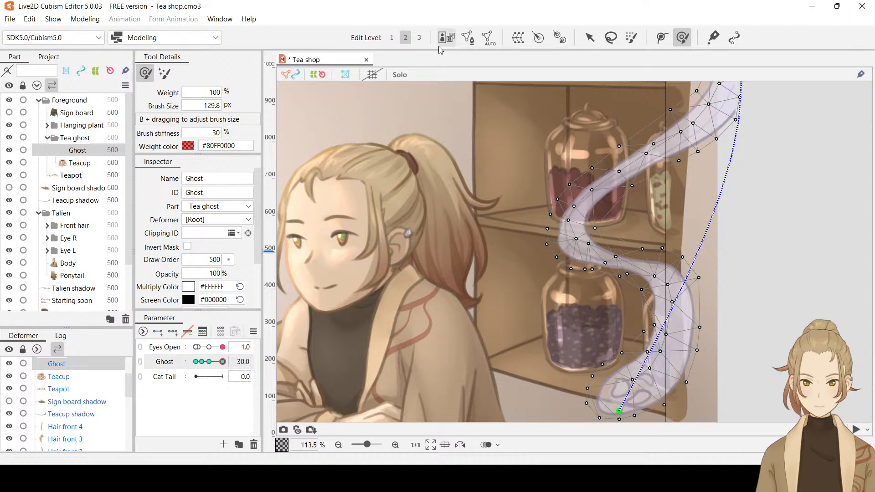
pyautogui.click(590, 38)
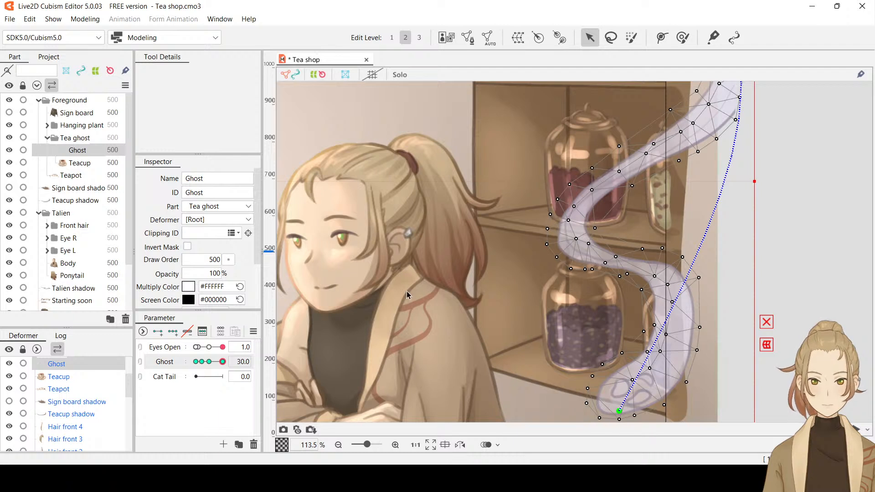
# Set the Ghost parameter to exactly 0 to work on the steam's middle key
pyautogui.click(209, 362)
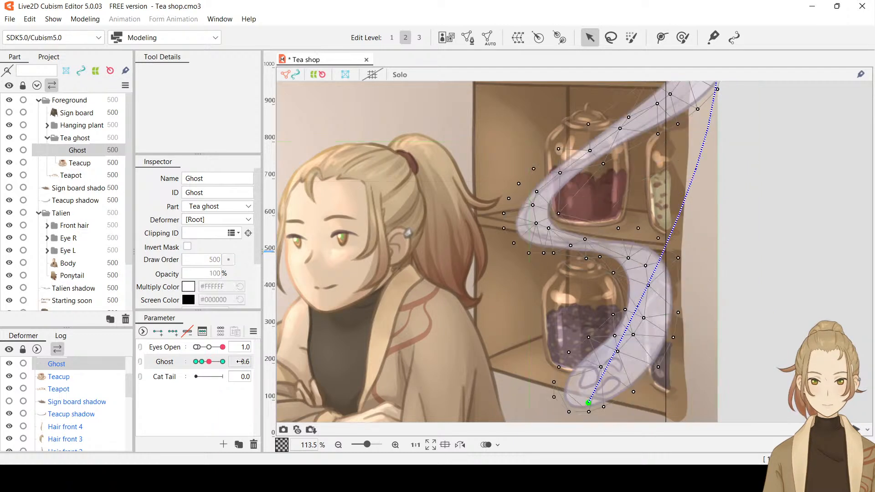
pyautogui.click(241, 362)
pyautogui.press('BackSpace')
pyautogui.write('-0.6')
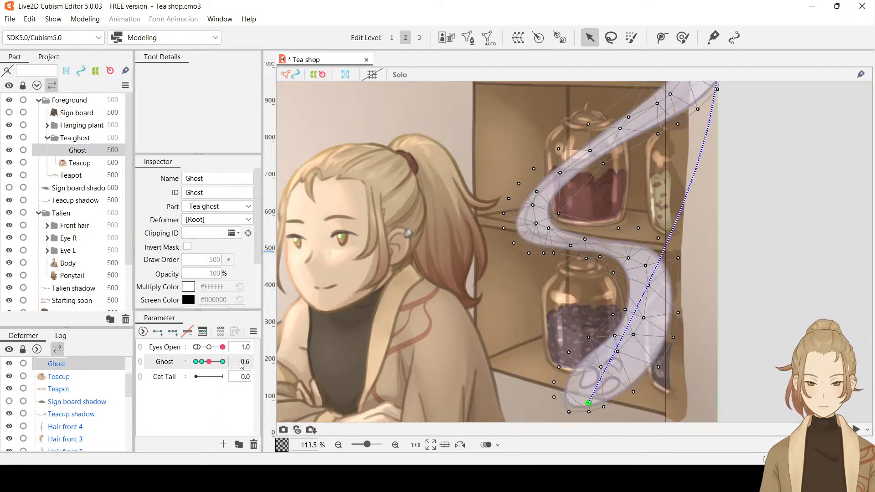
pyautogui.doubleClick(240, 363)
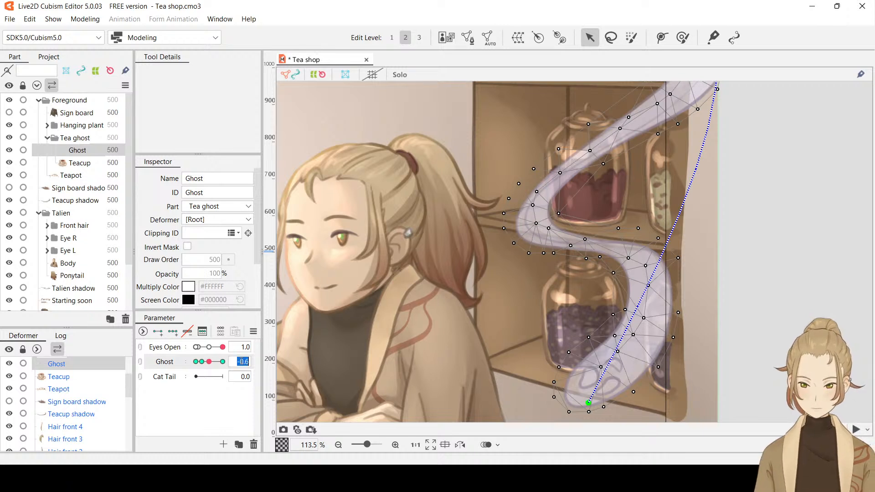
pyautogui.write('0')
pyautogui.press('Return')
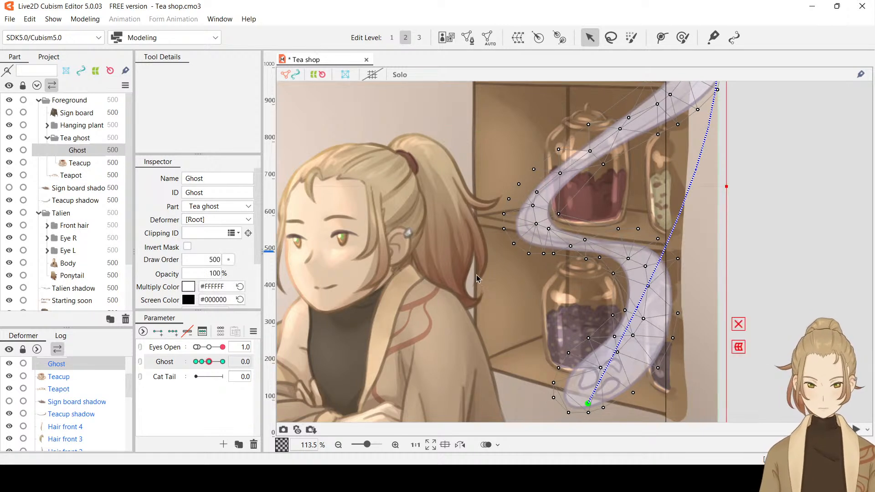
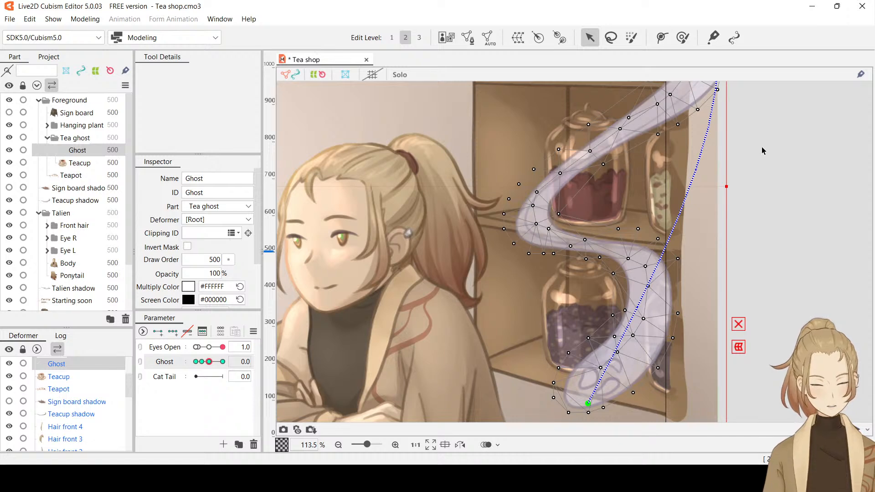
# Open the Ghost steam's mesh for editing and pull the upper-left edge vertices along the diagonal strand closer to its outline
pyautogui.moveTo(762, 144); pyautogui.dragTo(757, 239)
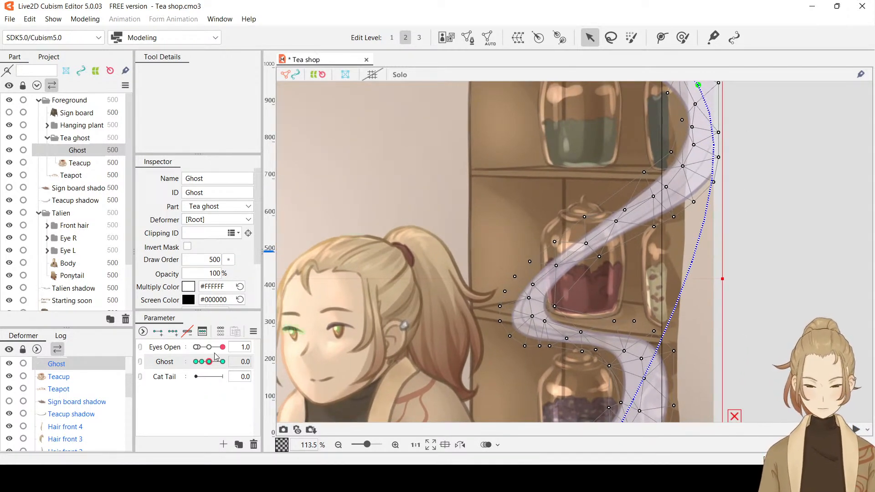
pyautogui.click(468, 39)
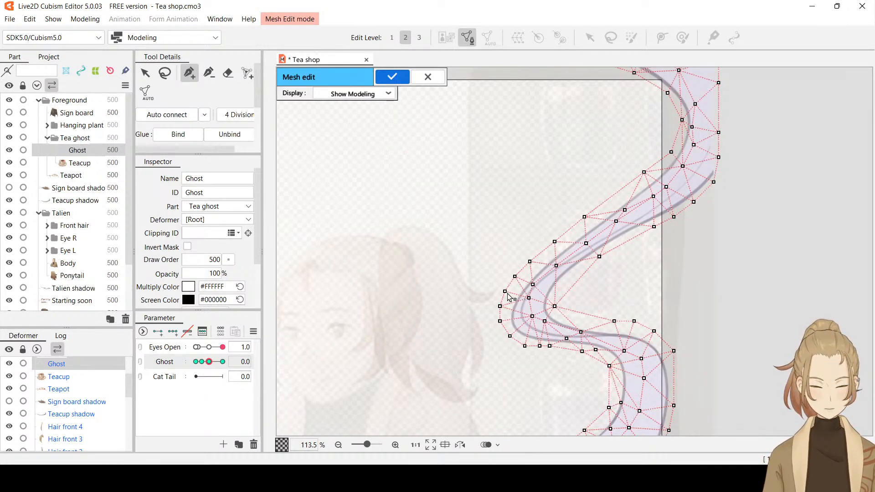
pyautogui.moveTo(504, 292); pyautogui.dragTo(560, 250)
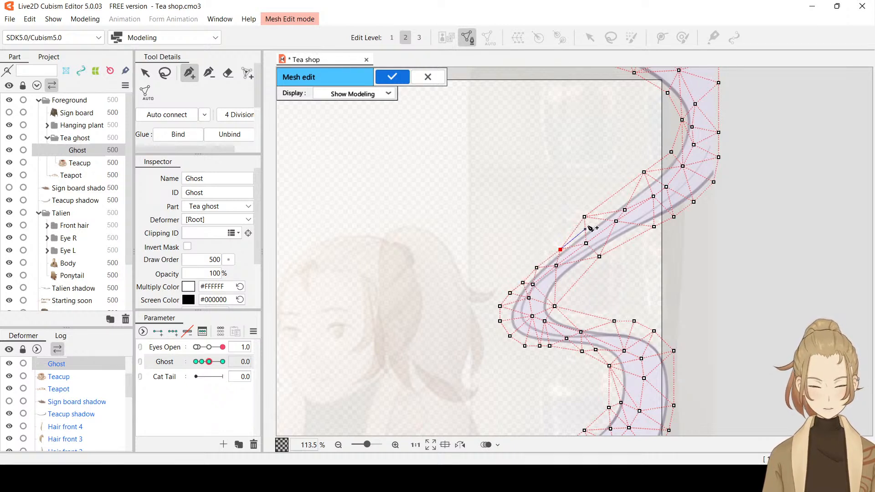
pyautogui.moveTo(584, 217); pyautogui.dragTo(591, 225)
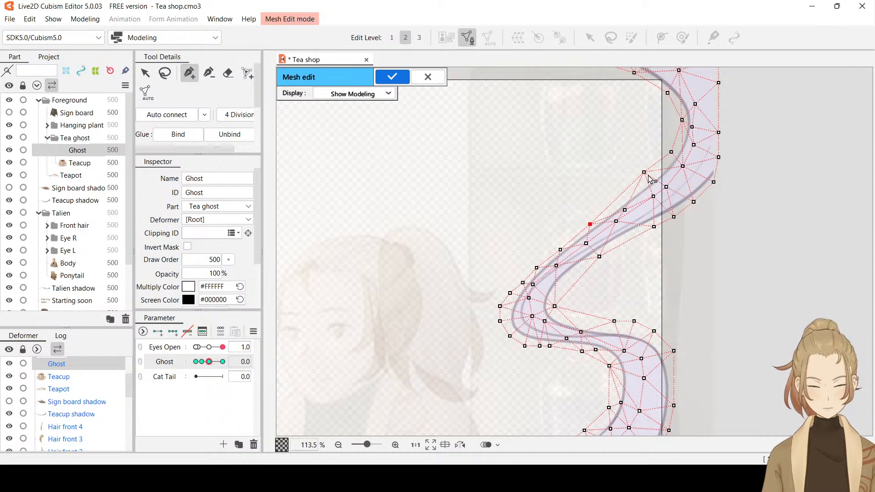
pyautogui.moveTo(644, 172); pyautogui.dragTo(673, 153)
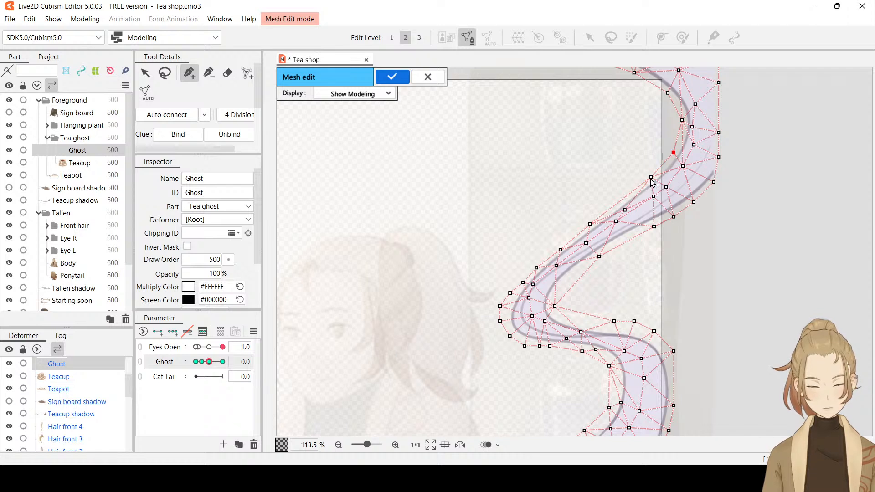
pyautogui.moveTo(651, 177); pyautogui.dragTo(652, 178)
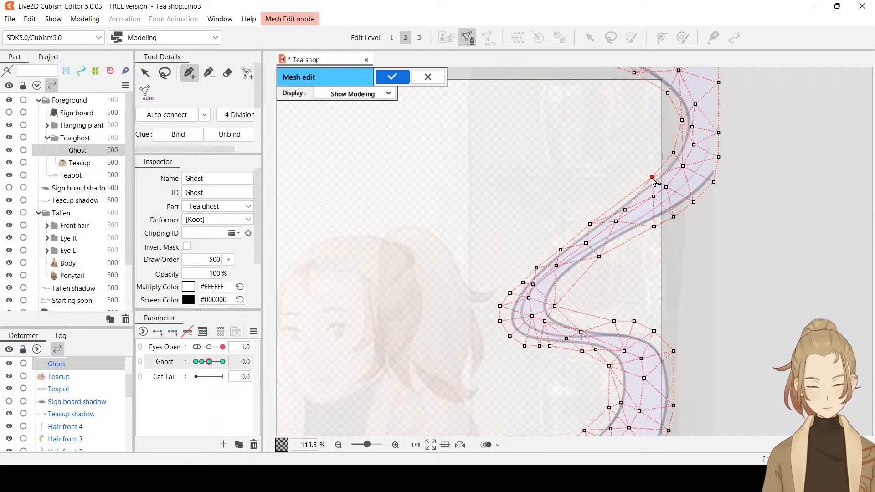
# Add vertices along the diagonal strand's upper edge and tighten the outer vertices around the leftmost bend
pyautogui.click(632, 193)
pyautogui.click(612, 207)
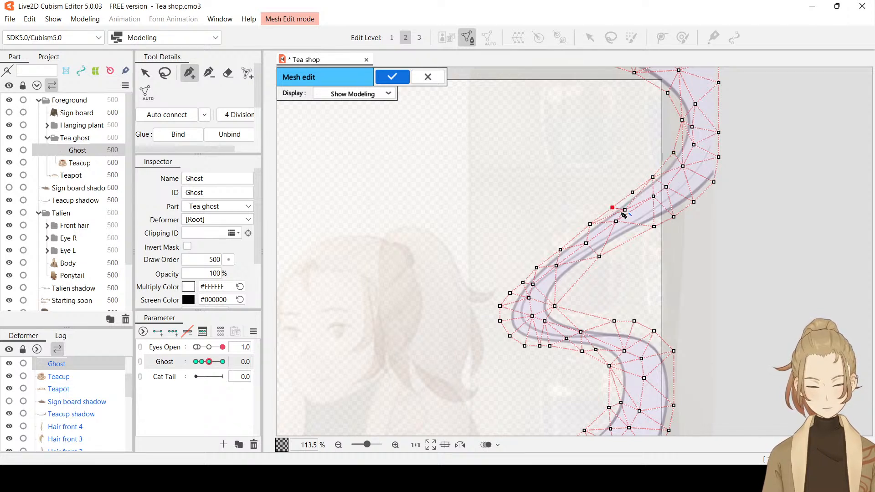
pyautogui.click(590, 224)
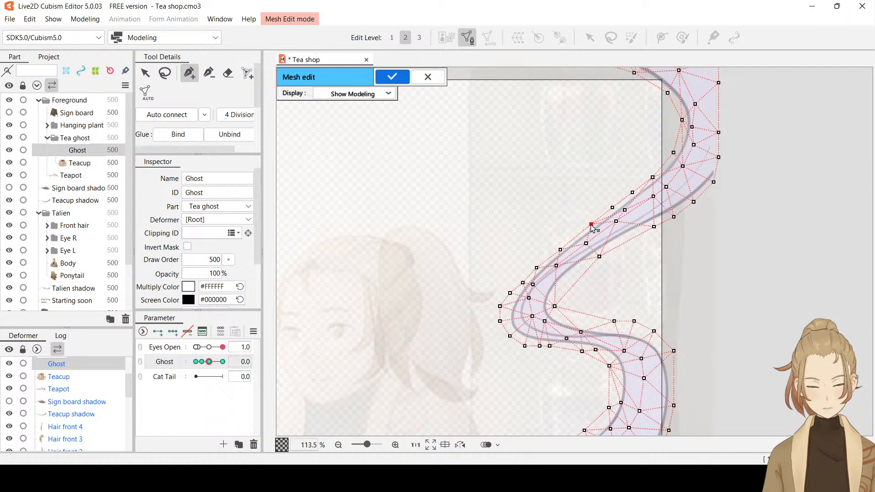
pyautogui.click(574, 238)
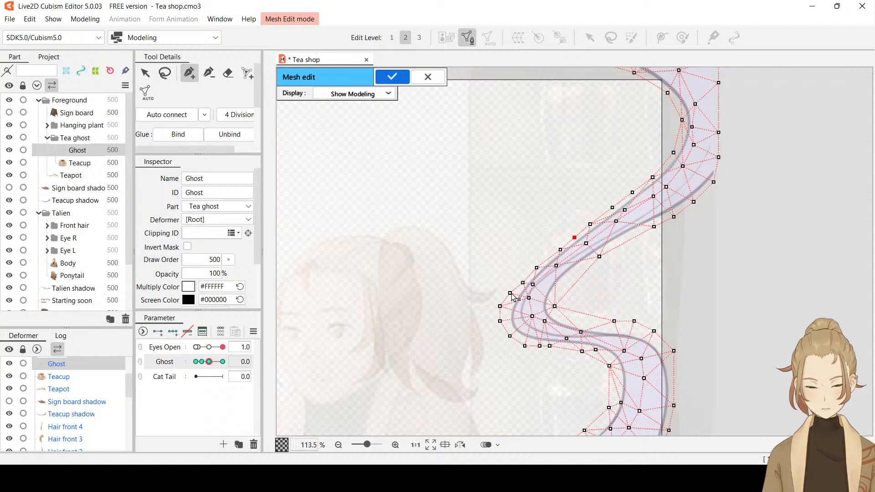
pyautogui.moveTo(510, 294); pyautogui.dragTo(527, 344)
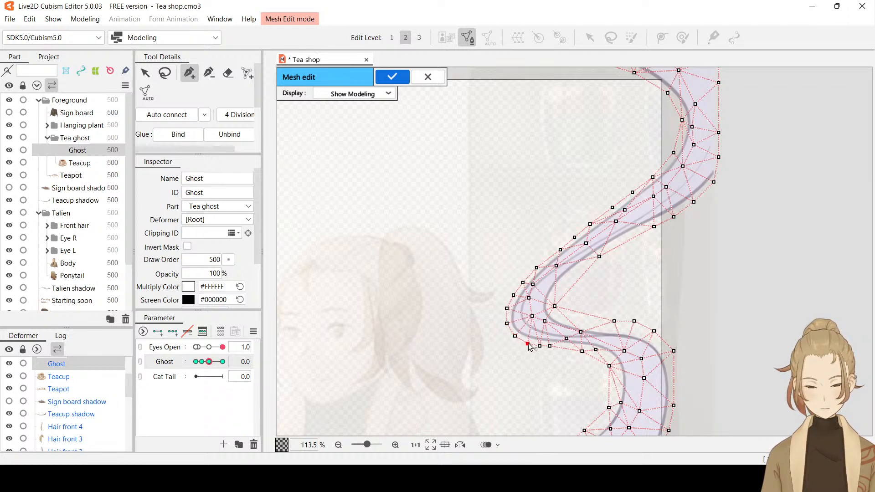
# Adjust and add mesh vertices along the diagonal strand's lower edge so they follow the outline down towards the leftmost bend
pyautogui.click(599, 257)
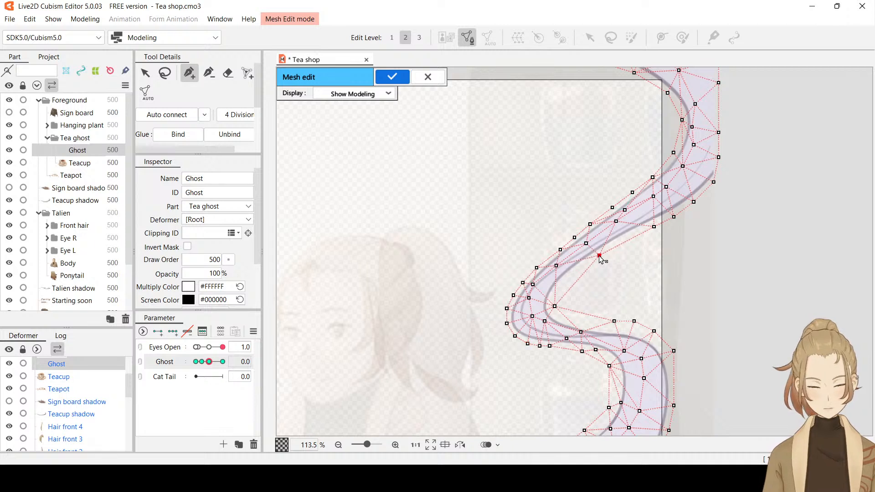
pyautogui.click(625, 238)
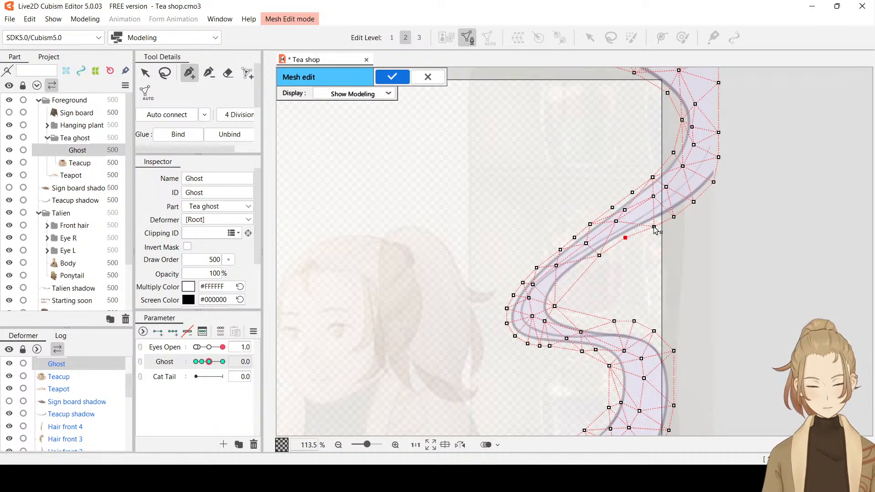
pyautogui.moveTo(654, 227); pyautogui.dragTo(654, 224)
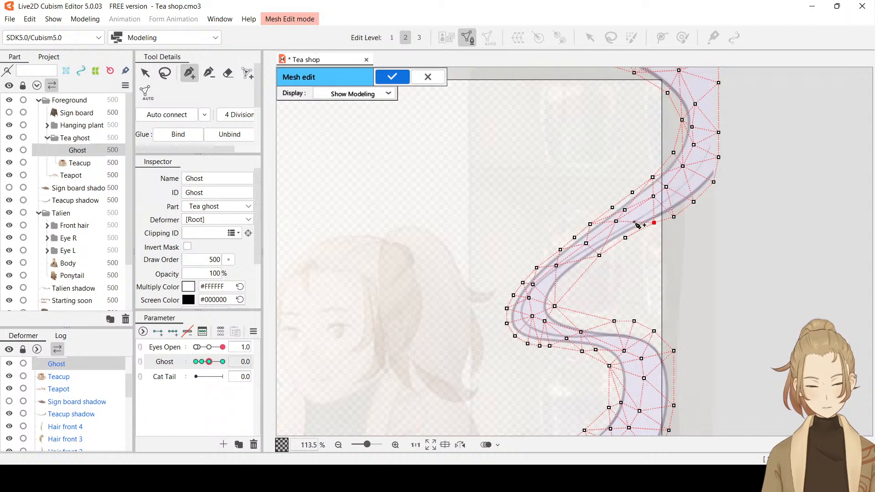
pyautogui.click(634, 222)
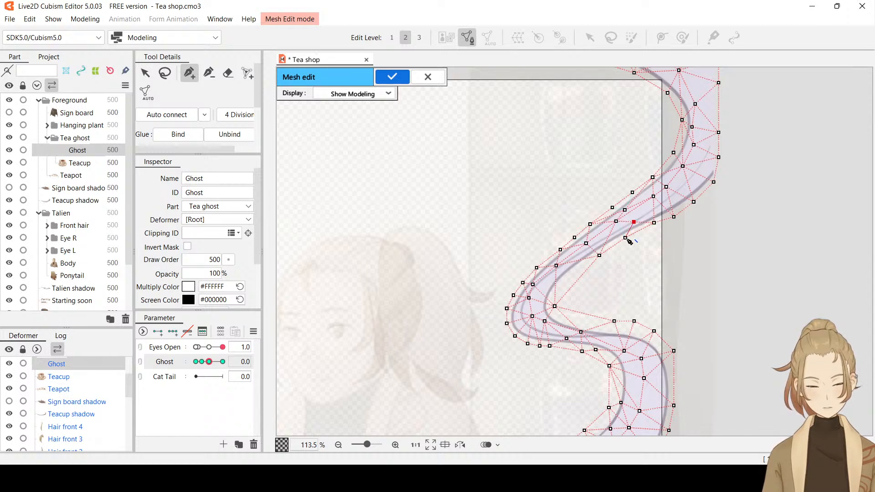
pyautogui.click(625, 238)
pyautogui.click(606, 239)
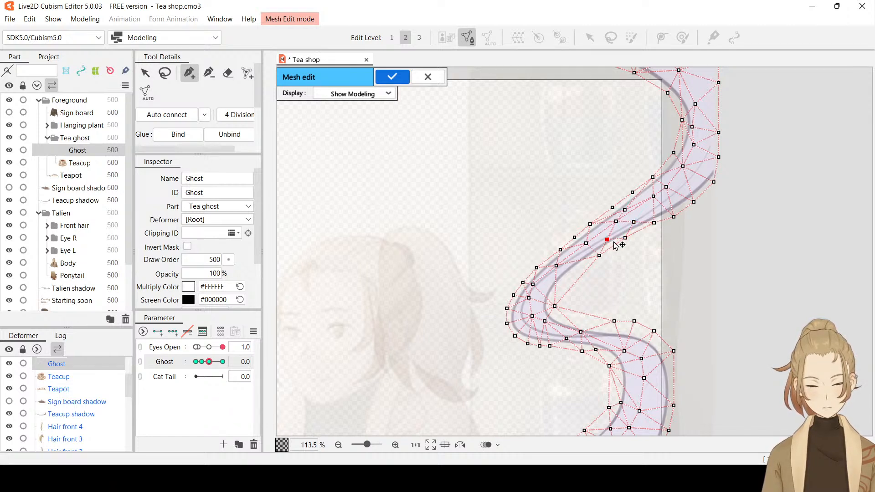
pyautogui.click(599, 255)
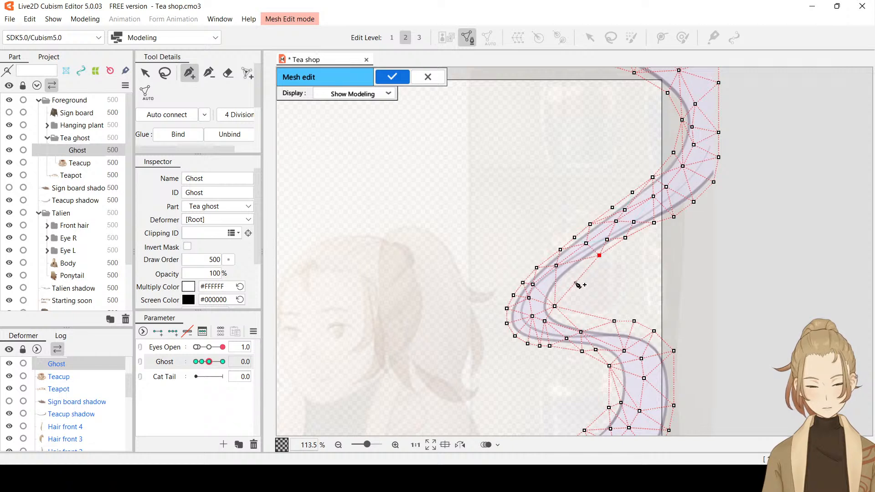
pyautogui.moveTo(577, 286); pyautogui.dragTo(572, 279)
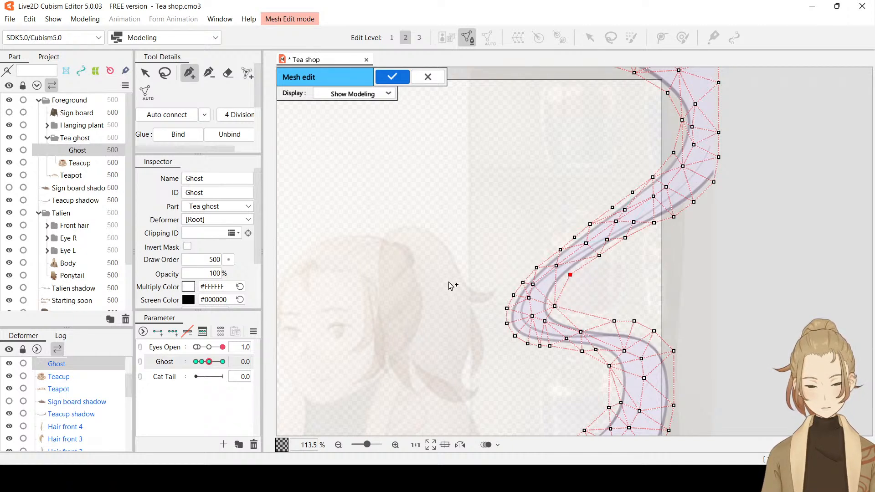
# Delete the stray vertex inside the leftmost bend and add a row of vertices following the bend's inner edge
pyautogui.click(209, 72)
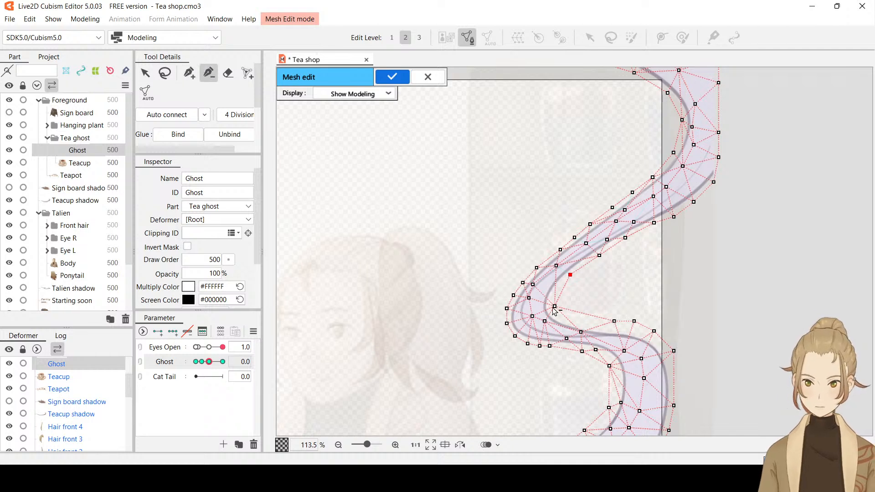
pyautogui.click(554, 307)
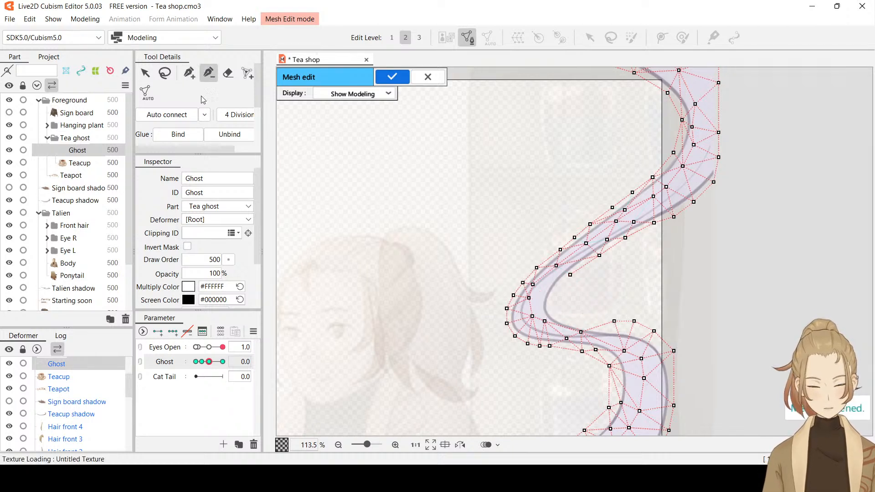
pyautogui.click(190, 73)
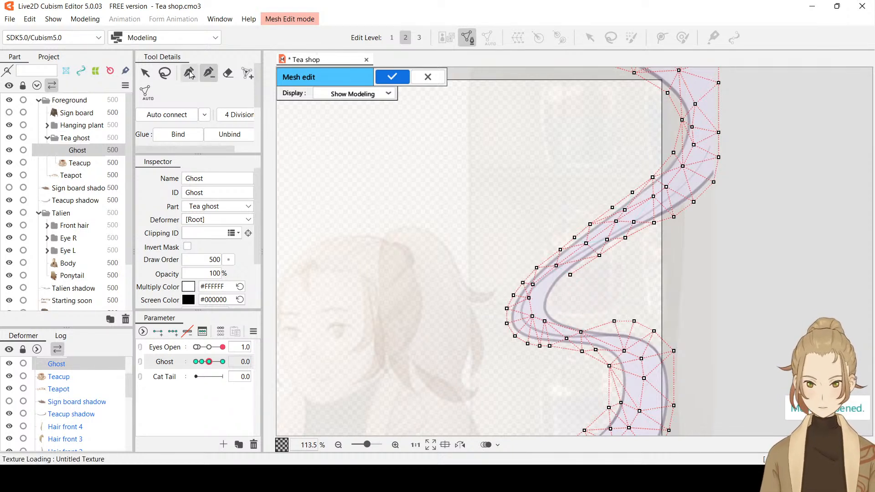
pyautogui.click(559, 281)
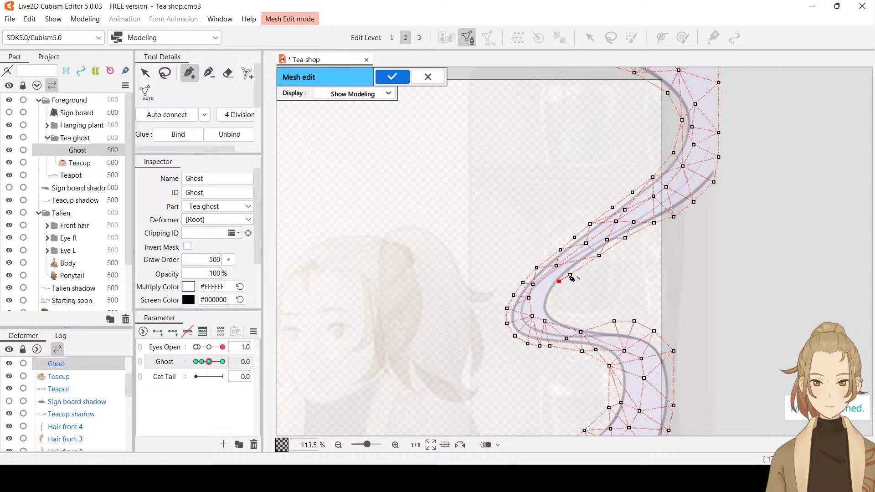
pyautogui.click(570, 275)
pyautogui.click(552, 294)
pyautogui.click(550, 306)
pyautogui.click(554, 313)
pyautogui.click(570, 321)
pyautogui.click(587, 322)
# Move the vertices over the lower curve's shoulder closer to the outline and auto-connect the mesh
pyautogui.moveTo(614, 322); pyautogui.dragTo(669, 358)
pyautogui.click(654, 331)
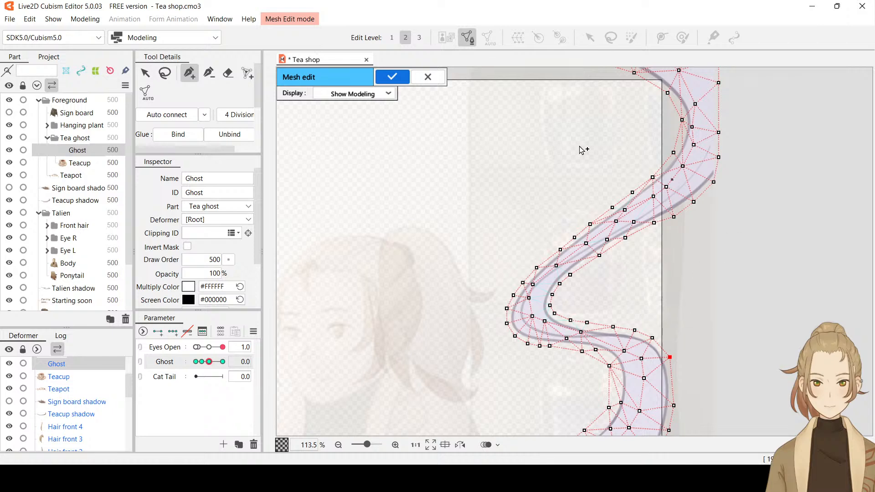
pyautogui.click(173, 117)
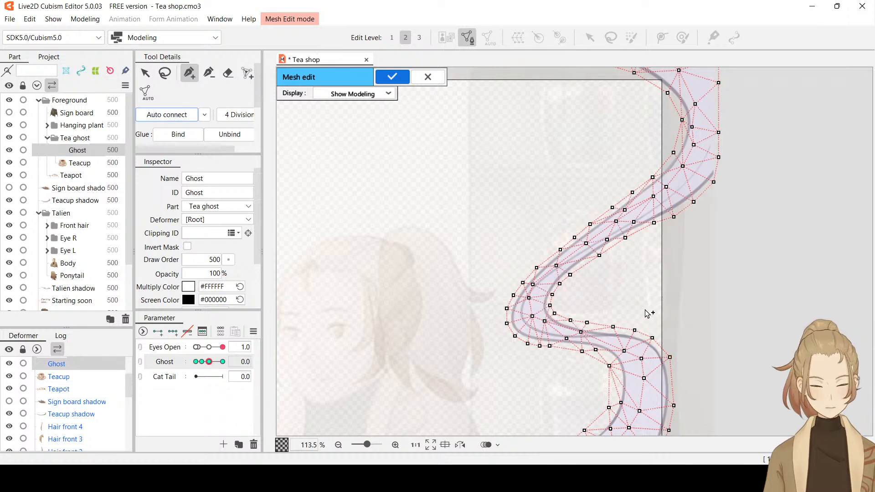
# Delete the stray vertex inside the lower curve above the tail and add three vertices along the curve's inner outline
pyautogui.moveTo(716, 303); pyautogui.dragTo(686, 202)
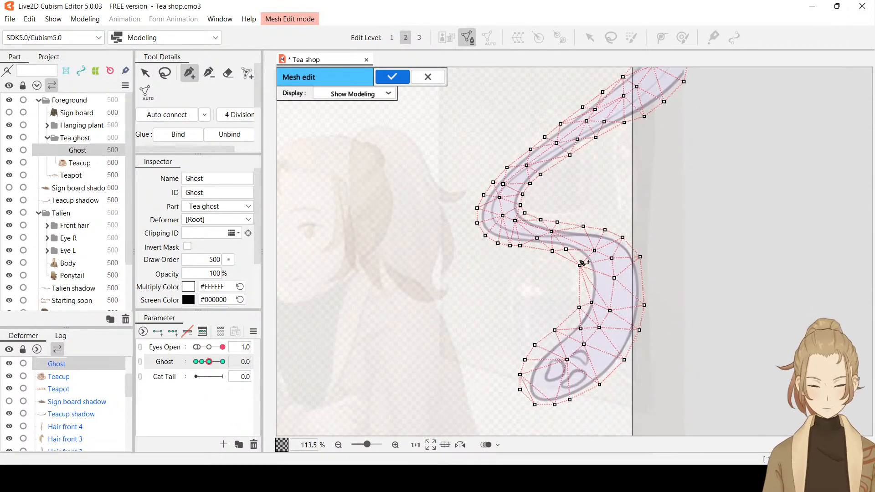
pyautogui.click(209, 72)
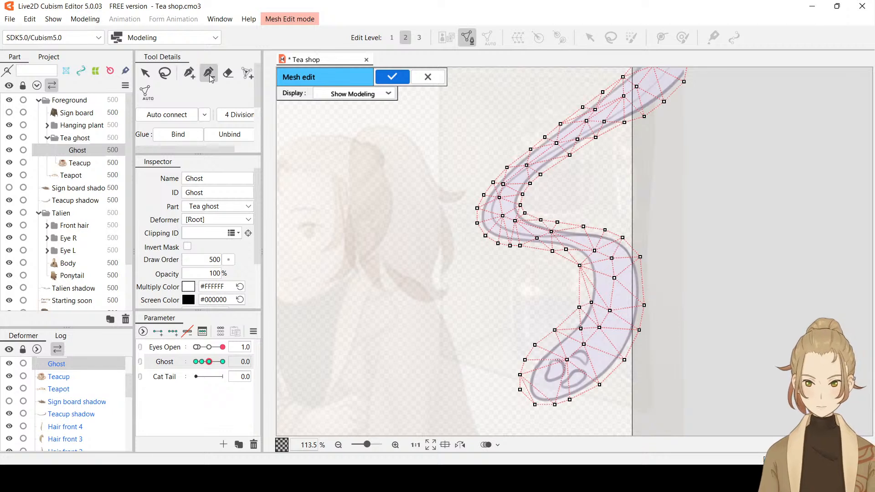
pyautogui.click(579, 266)
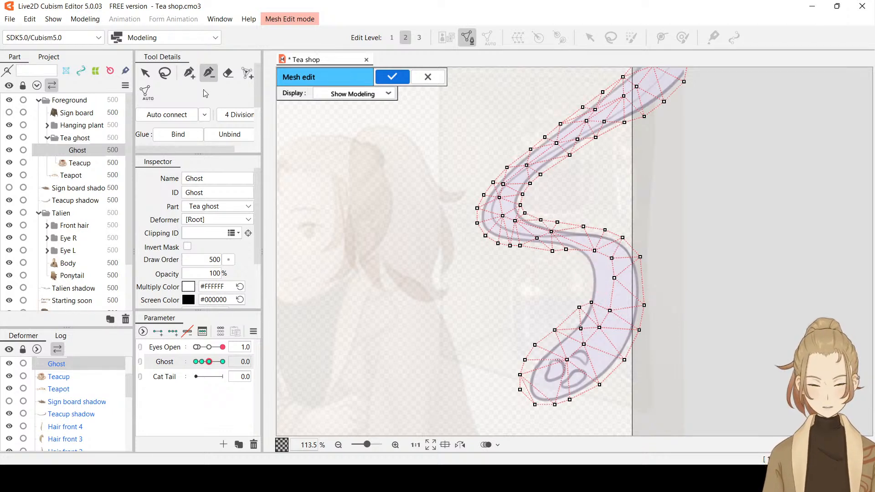
pyautogui.click(190, 73)
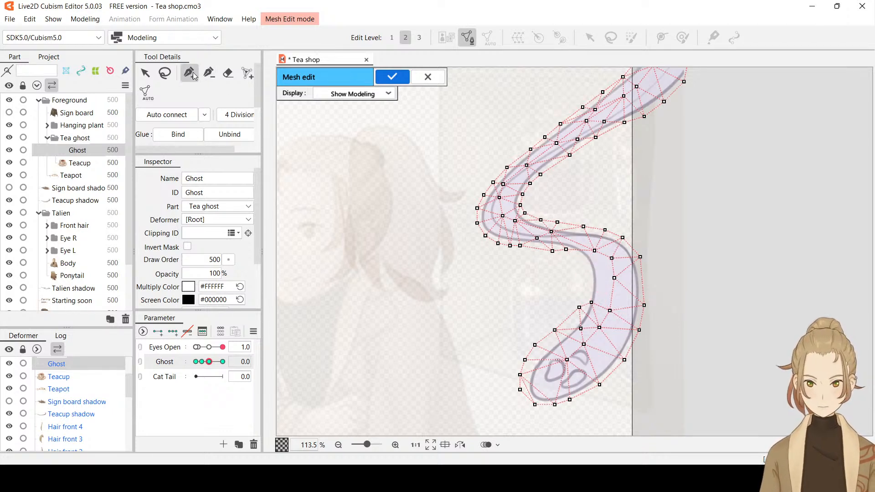
pyautogui.click(582, 259)
pyautogui.click(588, 272)
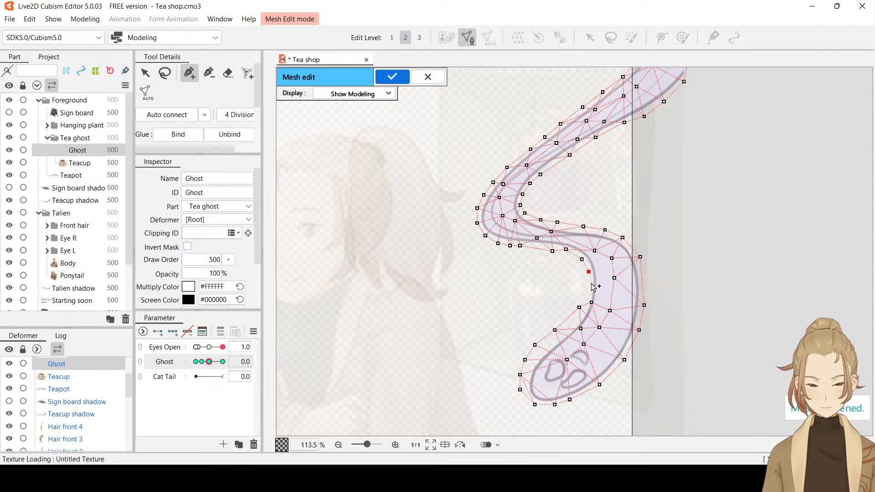
pyautogui.click(589, 289)
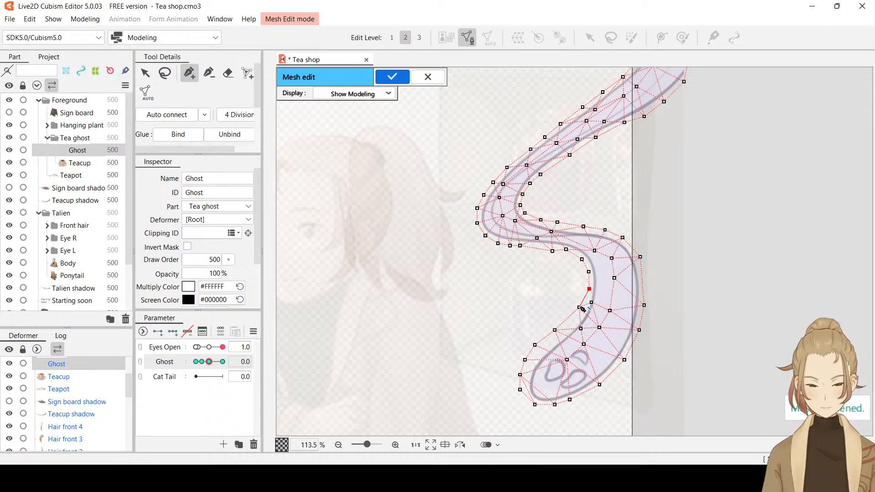
pyautogui.click(579, 307)
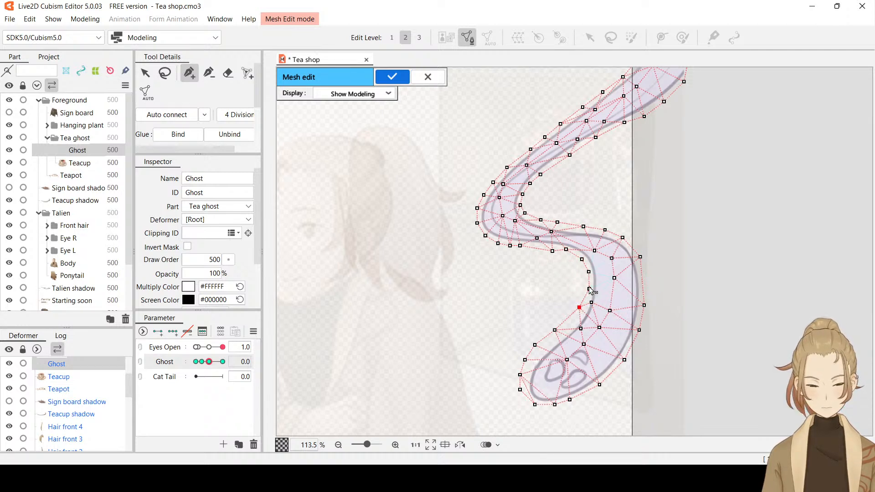
# Add two interior vertices in the lower curve, auto-connect the mesh, and apply the mesh edit
pyautogui.click(601, 287)
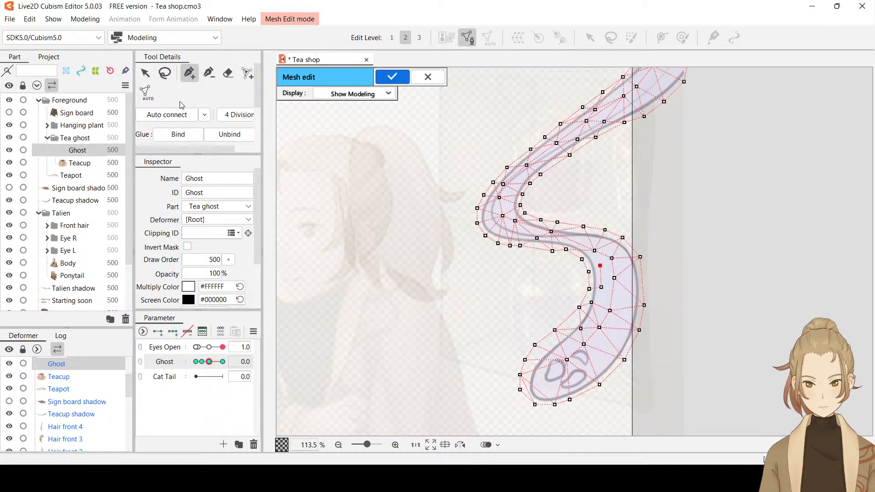
pyautogui.click(171, 114)
pyautogui.scroll(-3, 494, 223)
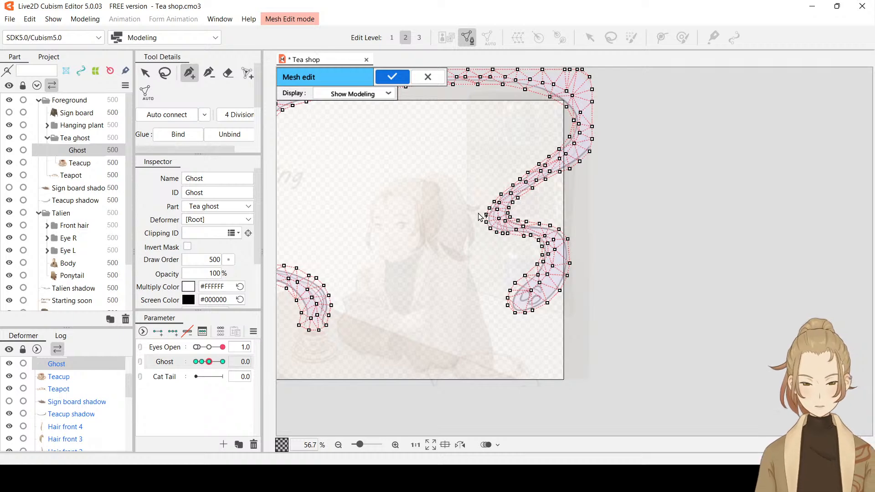
pyautogui.click(393, 77)
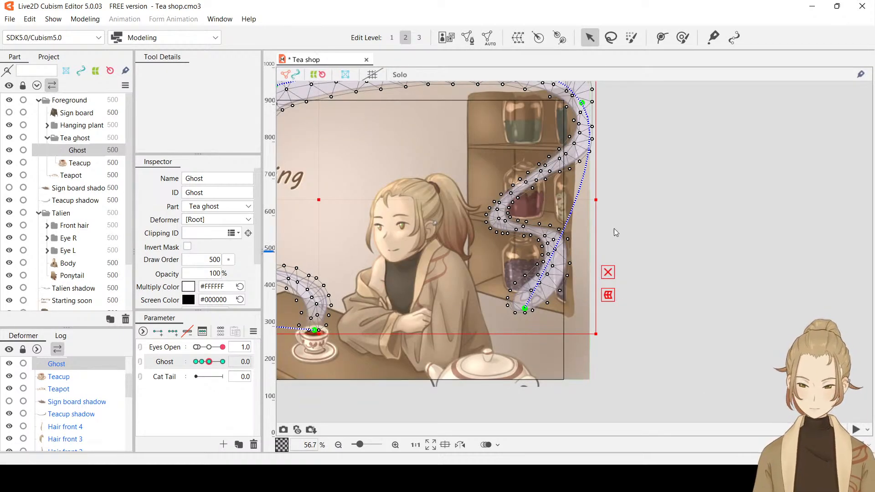
# Set the Ghost parameter to 30 and adjust the mesh vertices along the outer edge of the steam's bend beside the jars
pyautogui.hotkey('ctrl', 'h')
pyautogui.moveTo(209, 363); pyautogui.dragTo(259, 364)
pyautogui.scroll(5, 529, 218)
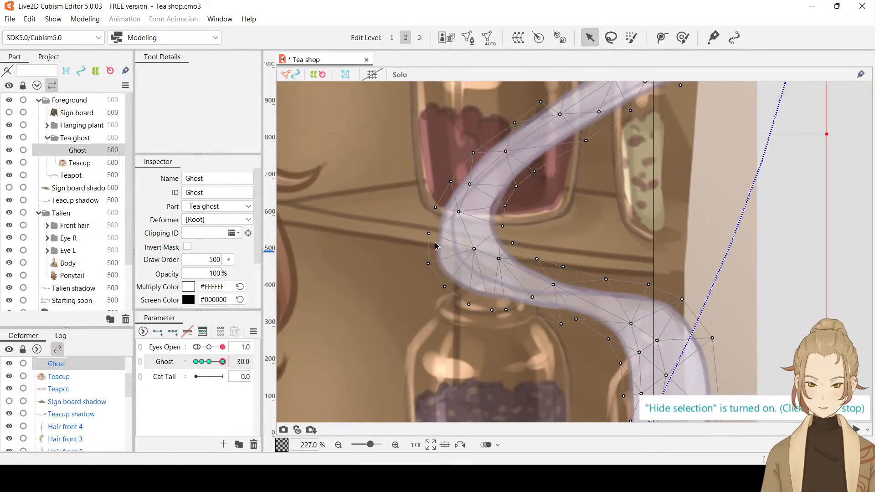
pyautogui.click(428, 233)
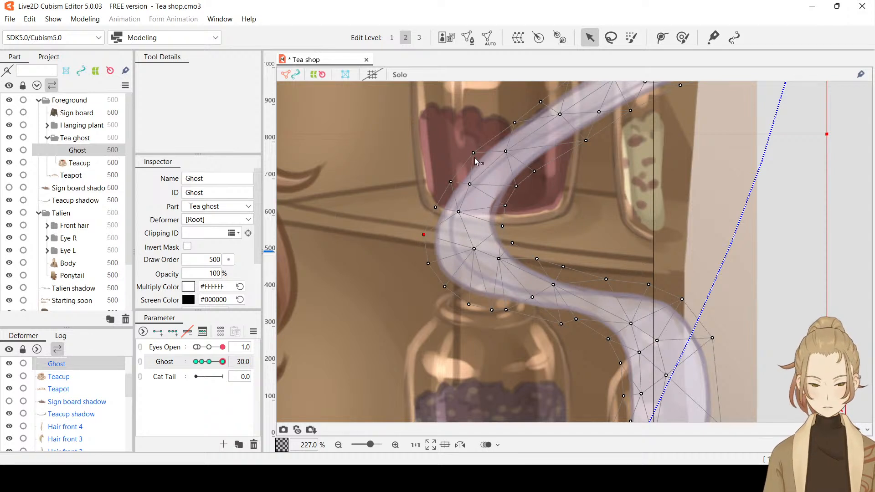
pyautogui.moveTo(505, 152); pyautogui.dragTo(470, 161)
pyautogui.click(470, 184)
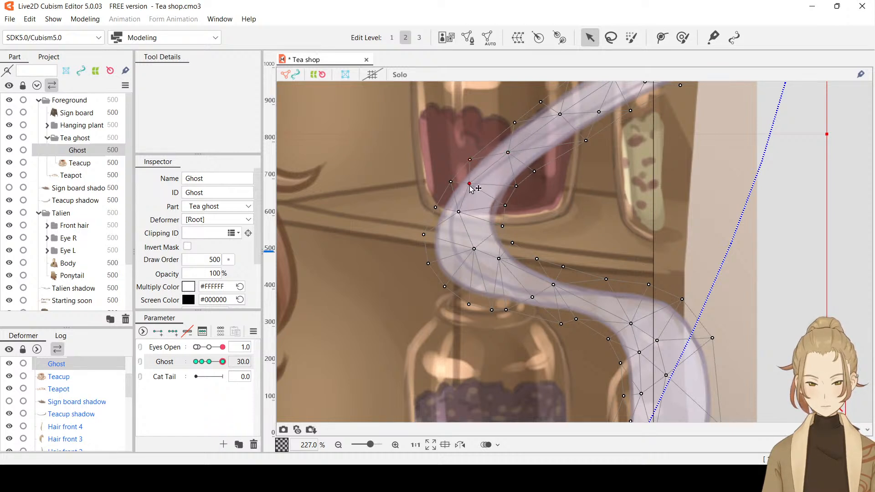
# Hide the selection overlay and examine the steam's outline at Ghost 30, from the bends over the shelves to the strands under the plant
pyautogui.hotkey('ctrl', 'h')
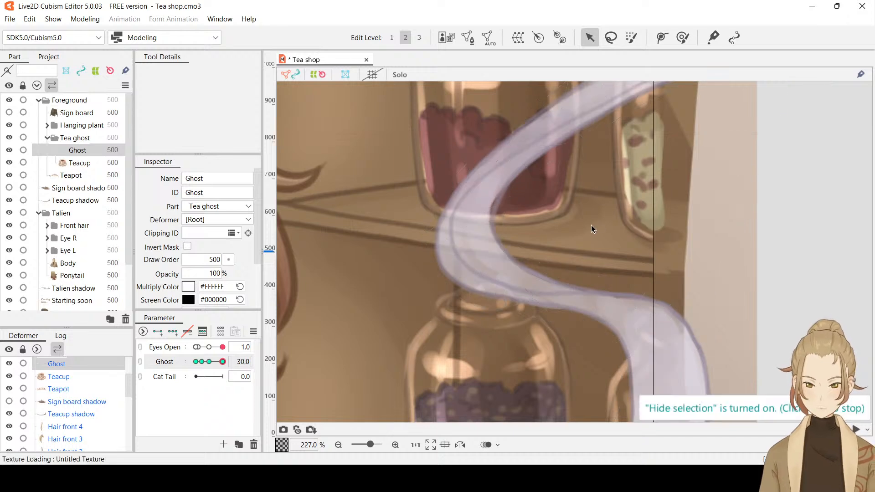
pyautogui.scroll(-5, 571, 223)
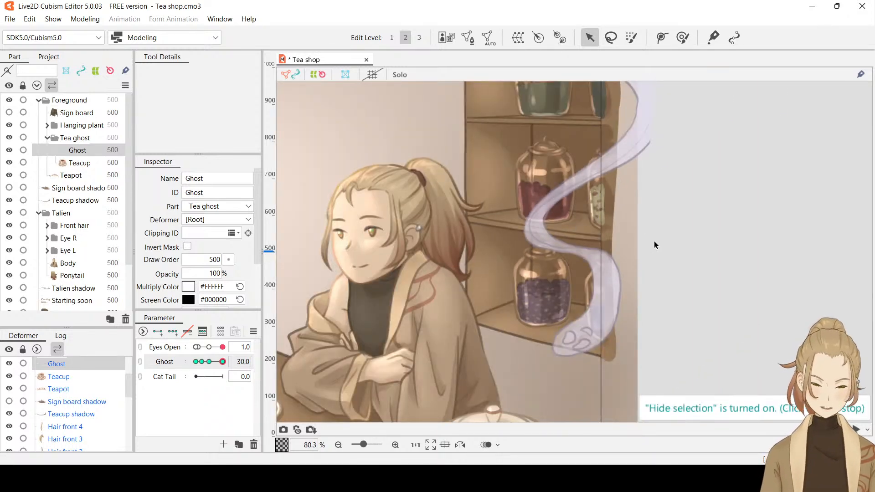
pyautogui.moveTo(680, 260); pyautogui.dragTo(686, 245)
pyautogui.scroll(4, 594, 245)
pyautogui.scroll(-2, 595, 245)
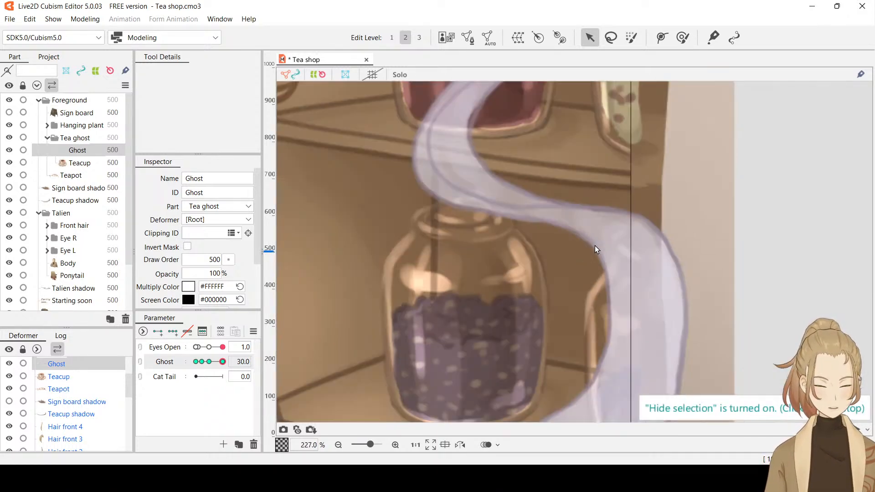
pyautogui.scroll(-3, 596, 233)
pyautogui.scroll(-3, 584, 272)
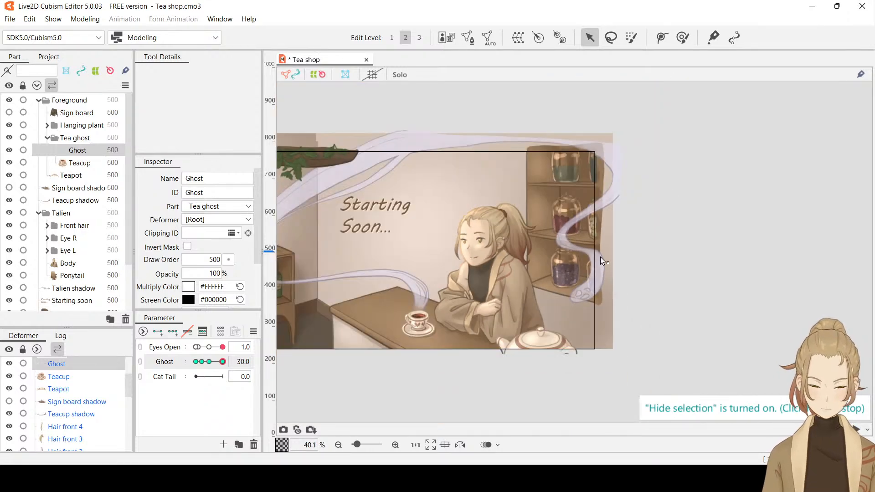
pyautogui.moveTo(725, 197); pyautogui.dragTo(740, 199)
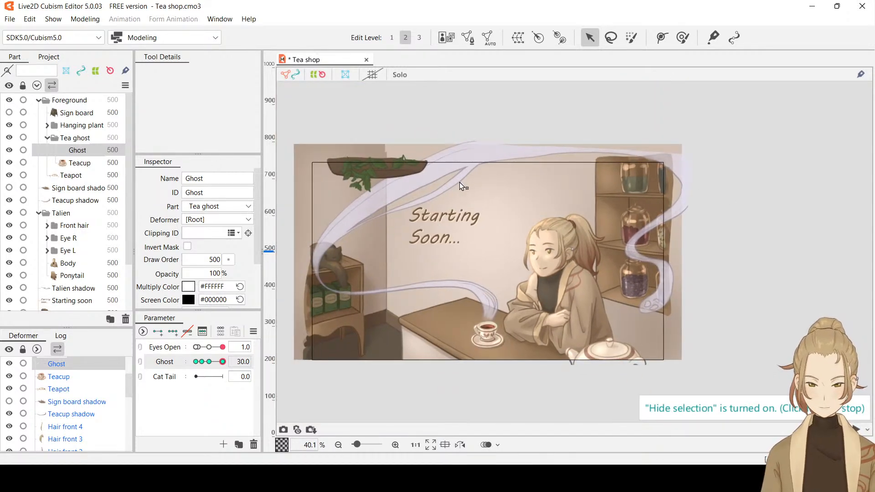
pyautogui.scroll(5, 414, 201)
pyautogui.scroll(-4, 453, 196)
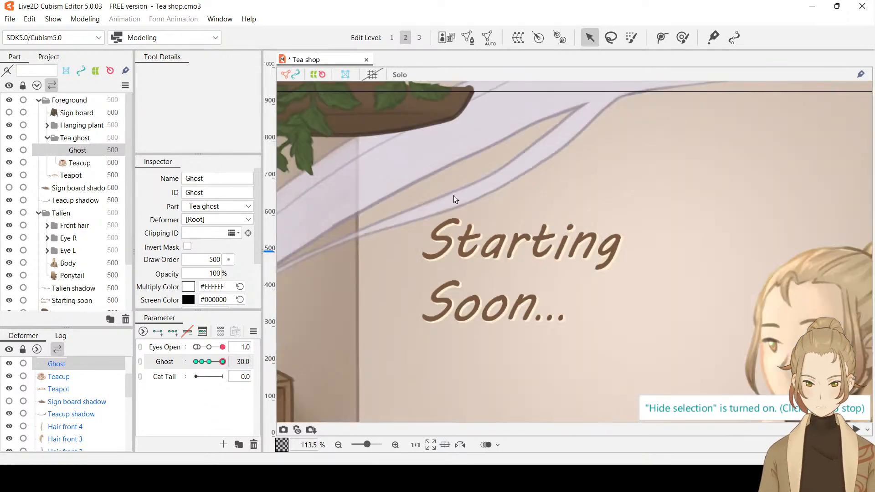
pyautogui.scroll(-1, 534, 217)
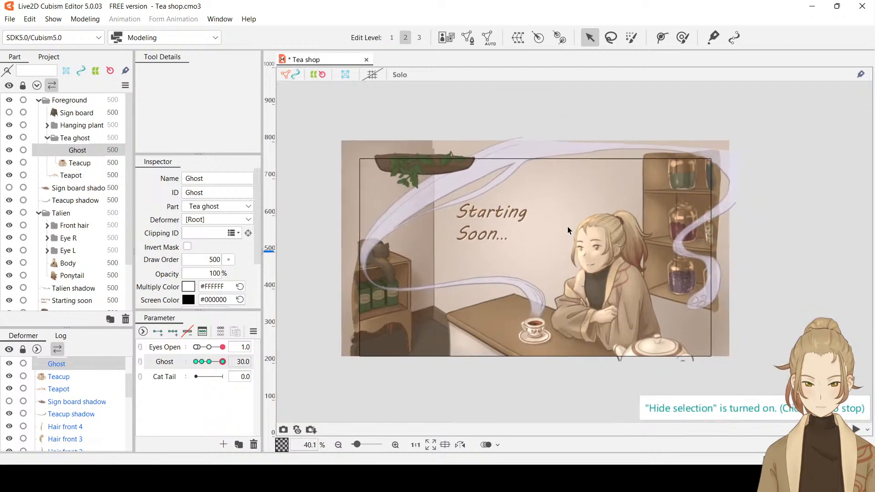
# Set the Ghost parameter to -30 and adjust the mesh vertices bordering the gap between the steam strands below the hanging plant
pyautogui.moveTo(223, 364); pyautogui.dragTo(163, 350)
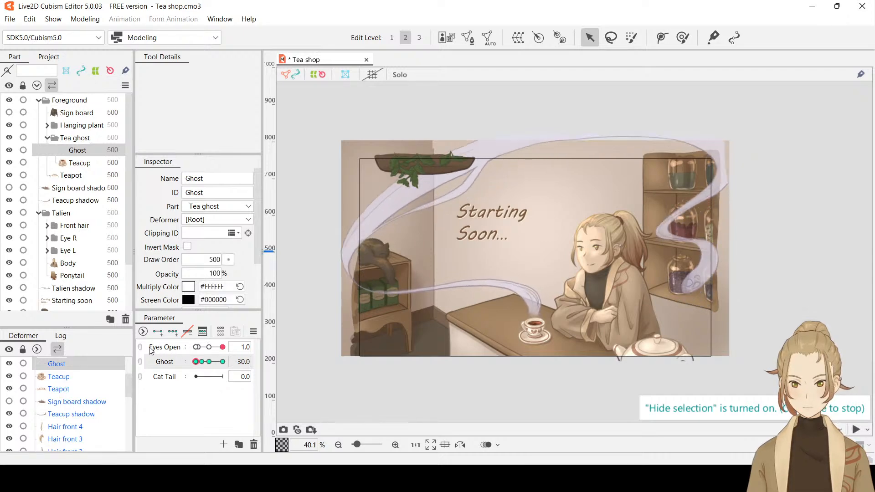
pyautogui.scroll(5, 449, 177)
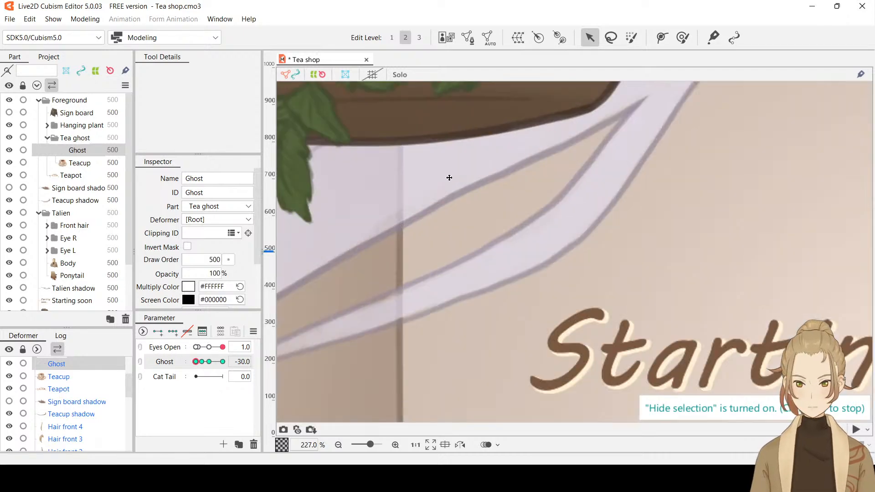
pyautogui.click(480, 192)
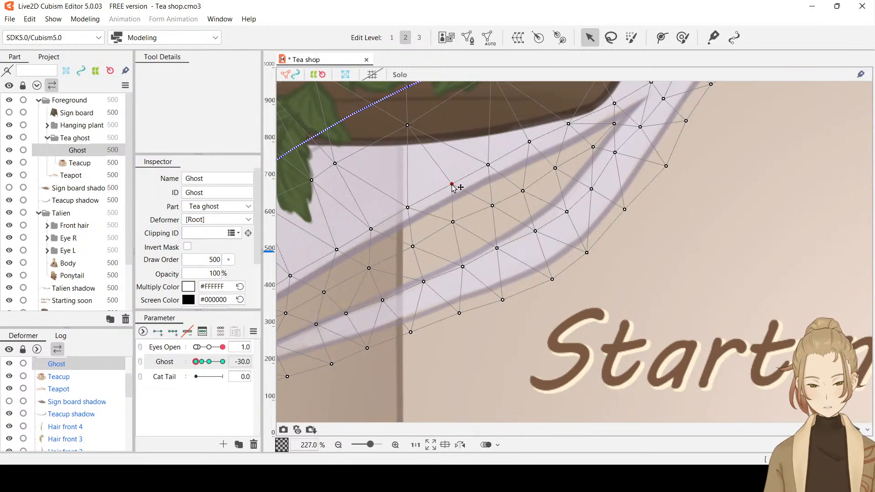
pyautogui.click(488, 166)
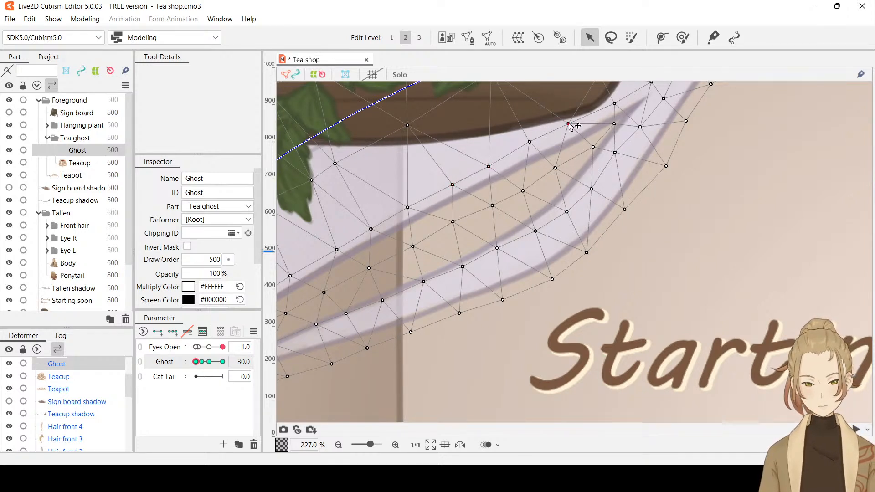
pyautogui.click(593, 147)
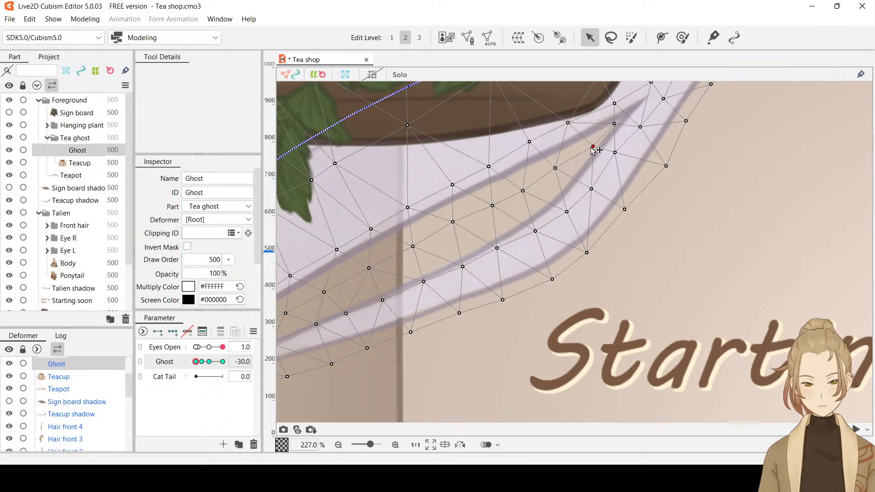
# Open the Ghost mesh for editing, add a vertex on the bend's inner edge beside the cat, and move the vertex below it closer to the outline
pyautogui.scroll(-1, 702, 198)
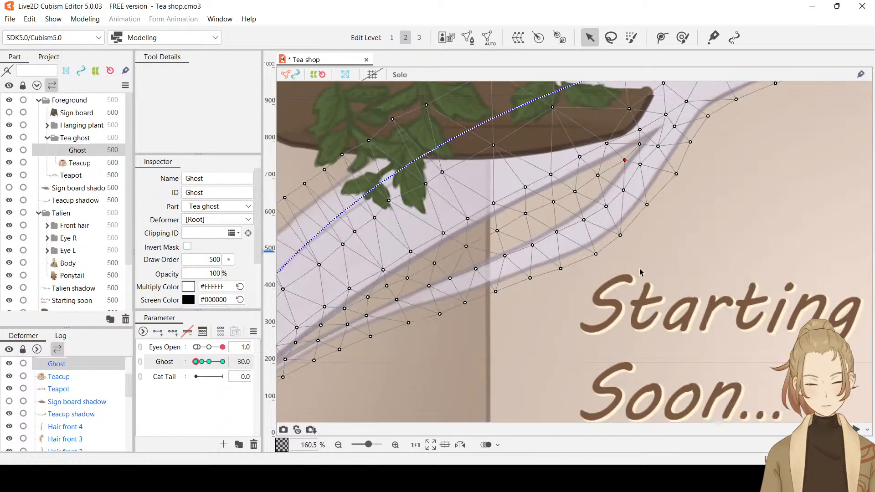
pyautogui.moveTo(572, 309); pyautogui.dragTo(698, 181)
pyautogui.scroll(-2, 586, 262)
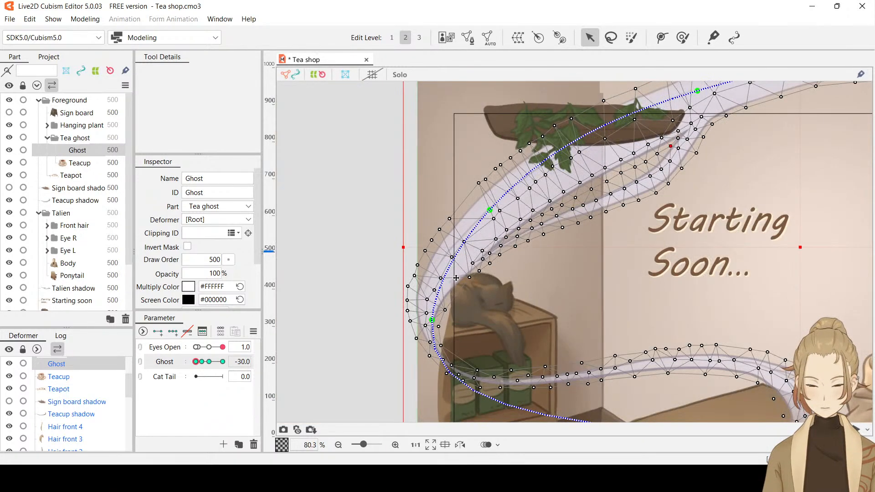
pyautogui.scroll(3, 456, 277)
pyautogui.moveTo(480, 306); pyautogui.dragTo(547, 229)
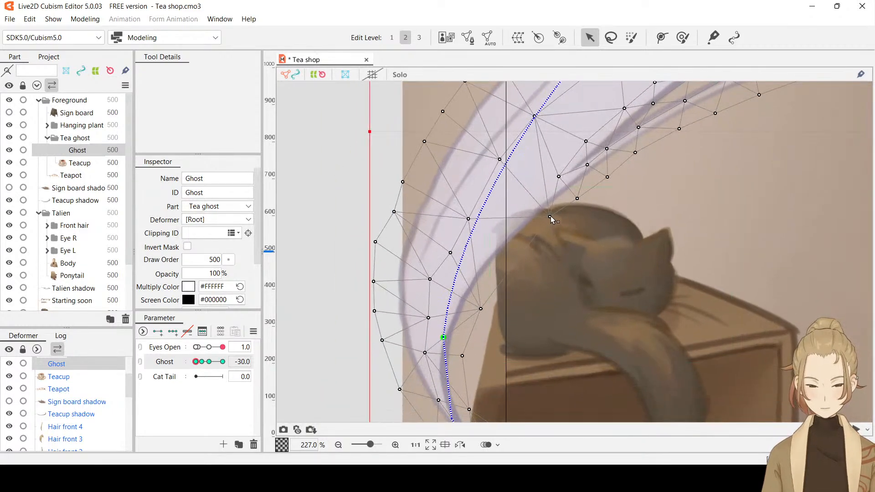
pyautogui.click(464, 42)
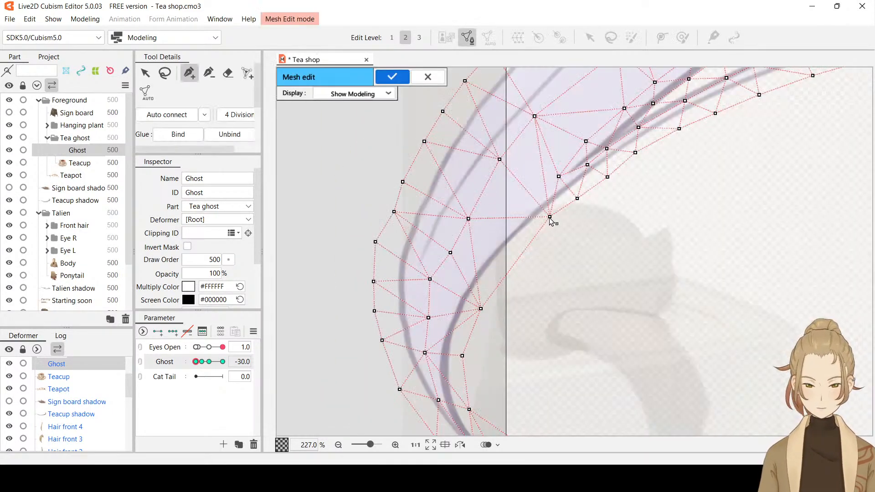
pyautogui.click(549, 218)
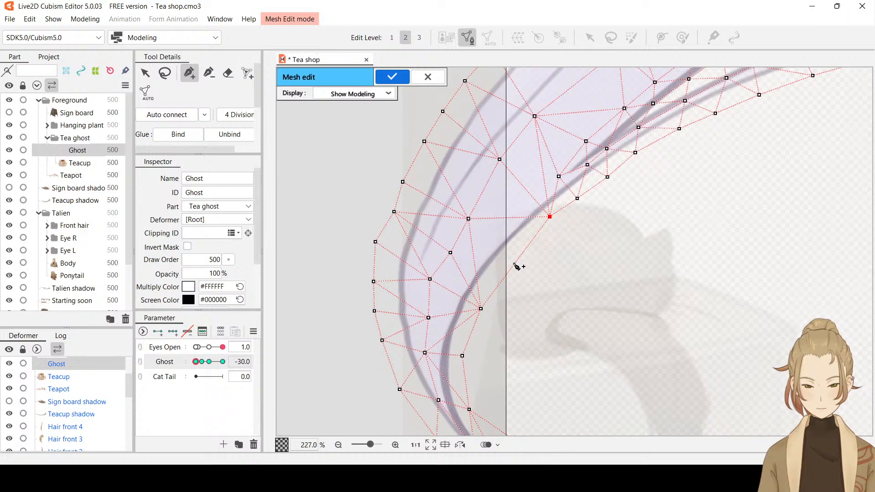
pyautogui.moveTo(509, 262); pyautogui.dragTo(505, 258)
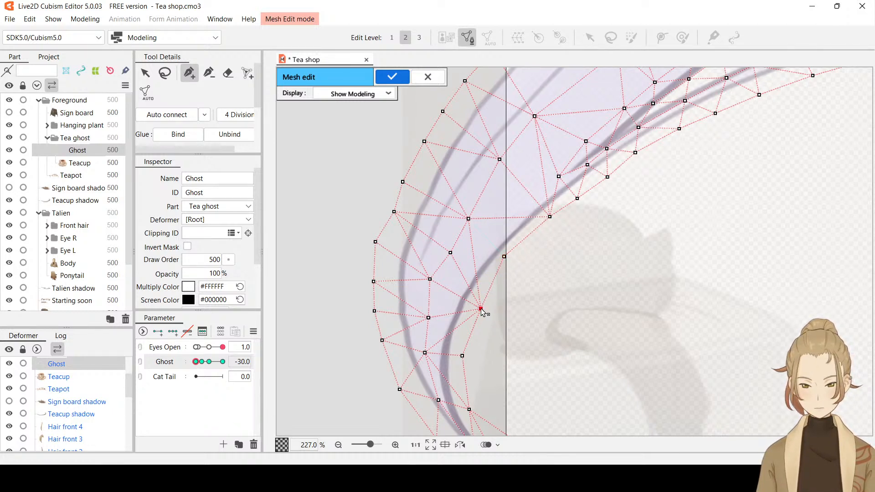
pyautogui.moveTo(481, 310); pyautogui.dragTo(471, 308)
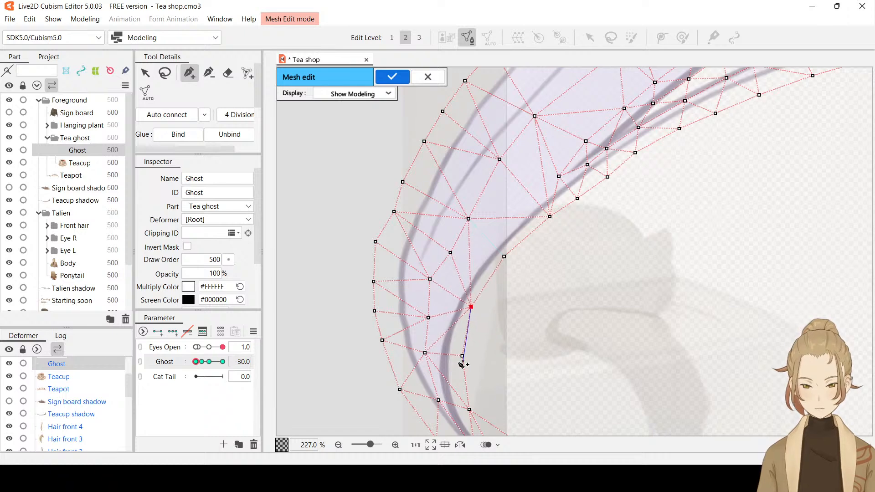
pyautogui.click(462, 357)
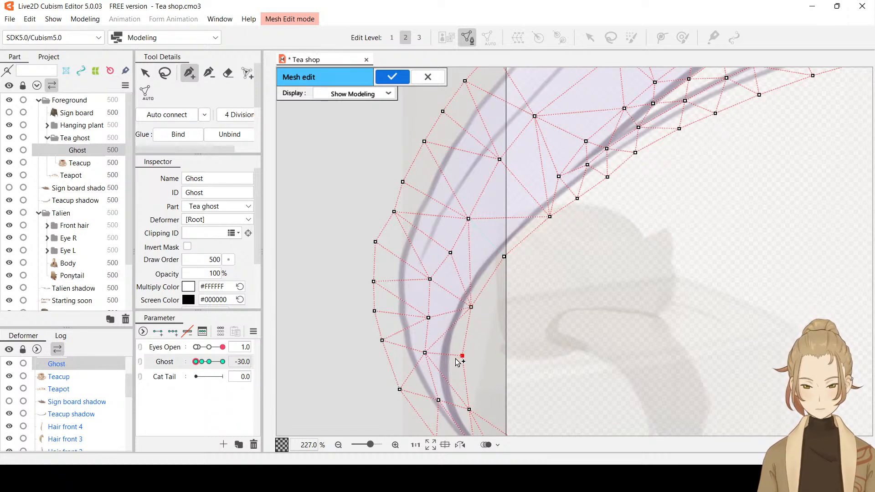
# Shift the inner vertex at the bottom of the bend, erase the stray edge spanning that curve, and apply the mesh edit
pyautogui.scroll(-2, 522, 355)
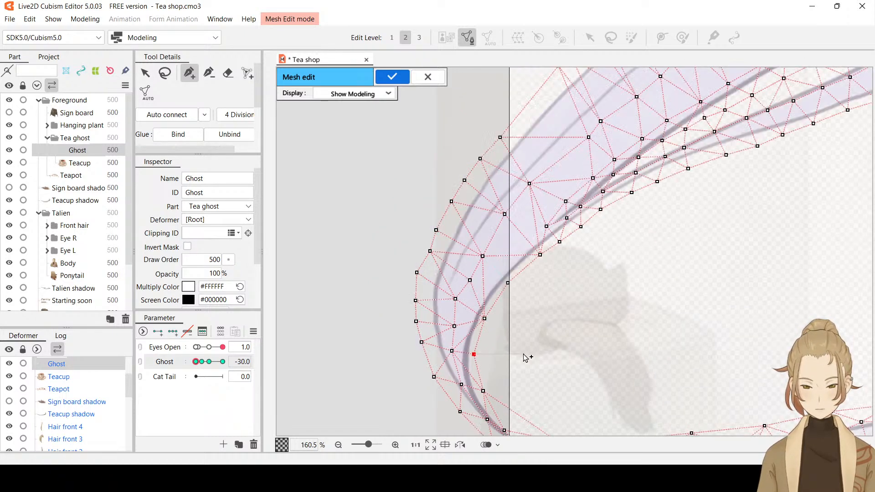
pyautogui.moveTo(523, 355); pyautogui.dragTo(502, 233)
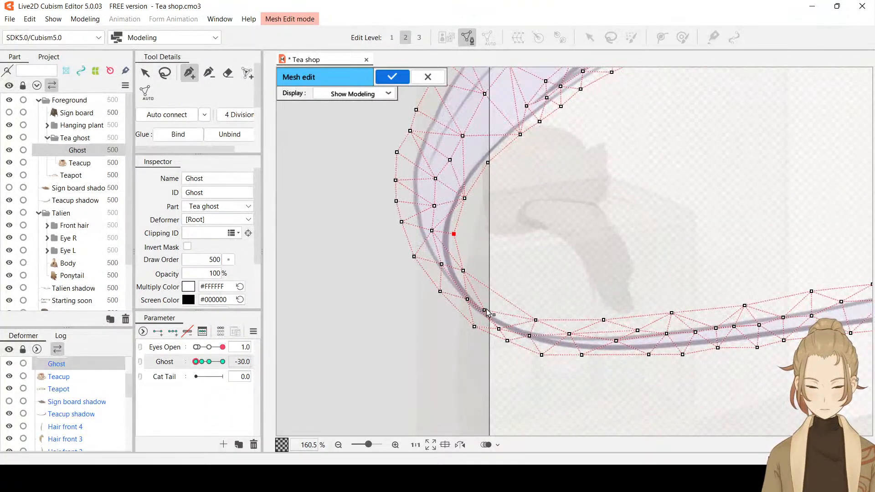
pyautogui.moveTo(484, 310); pyautogui.dragTo(488, 307)
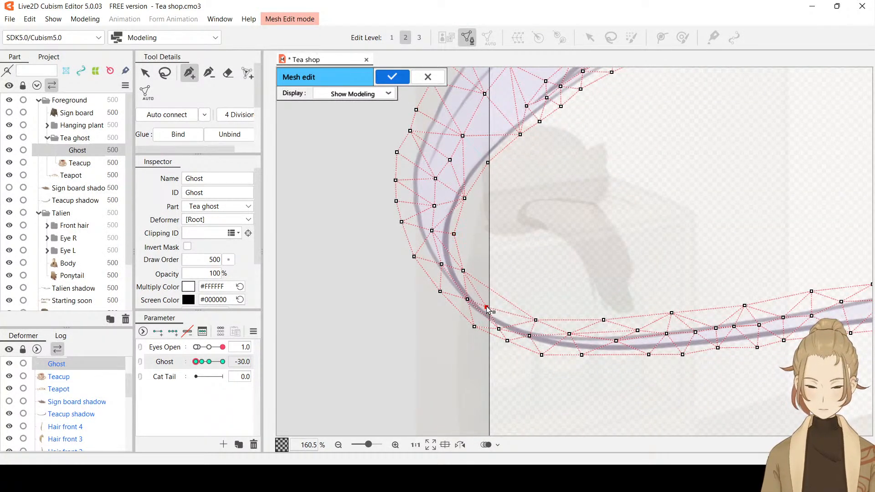
pyautogui.click(227, 73)
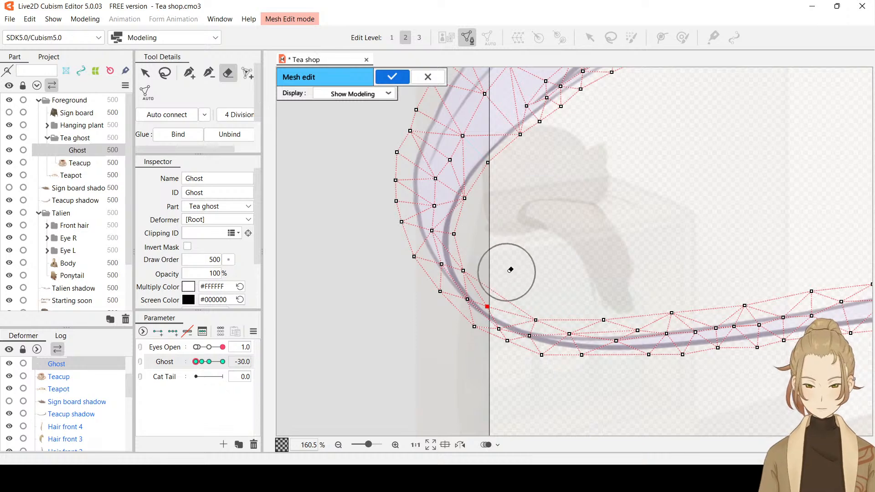
pyautogui.moveTo(508, 271); pyautogui.dragTo(515, 270)
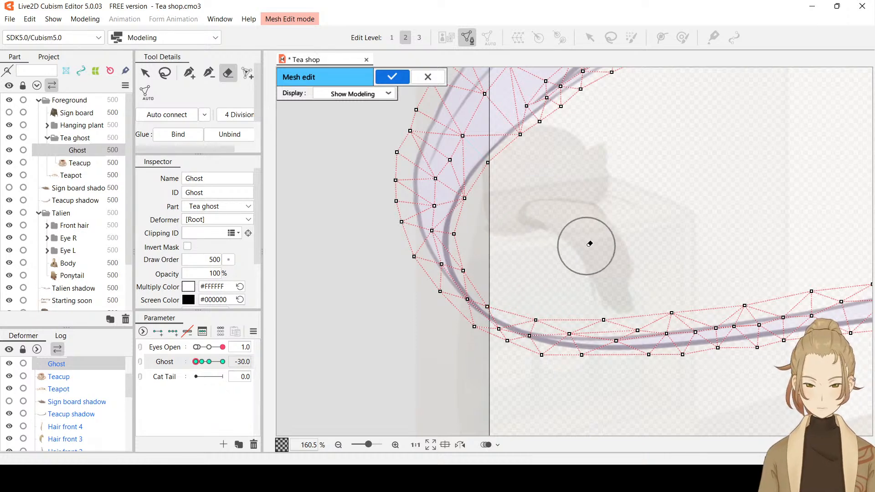
pyautogui.click(187, 73)
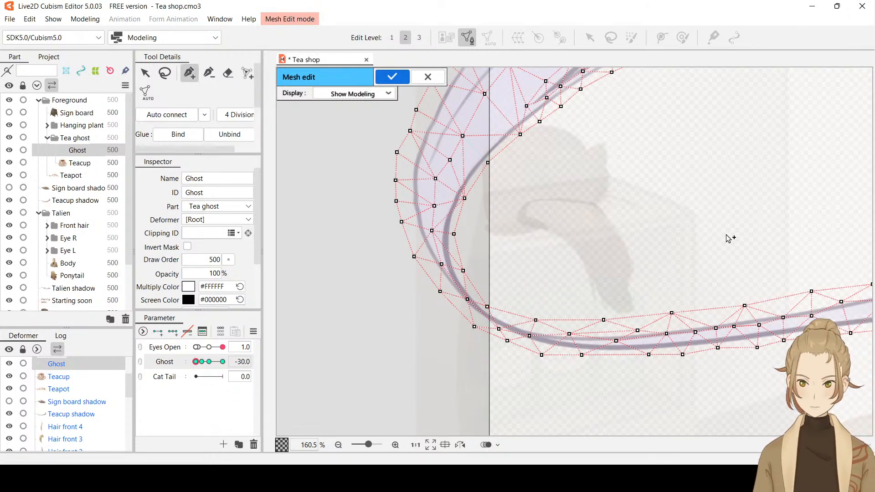
pyautogui.scroll(-3, 729, 238)
pyautogui.moveTo(750, 223); pyautogui.dragTo(507, 241)
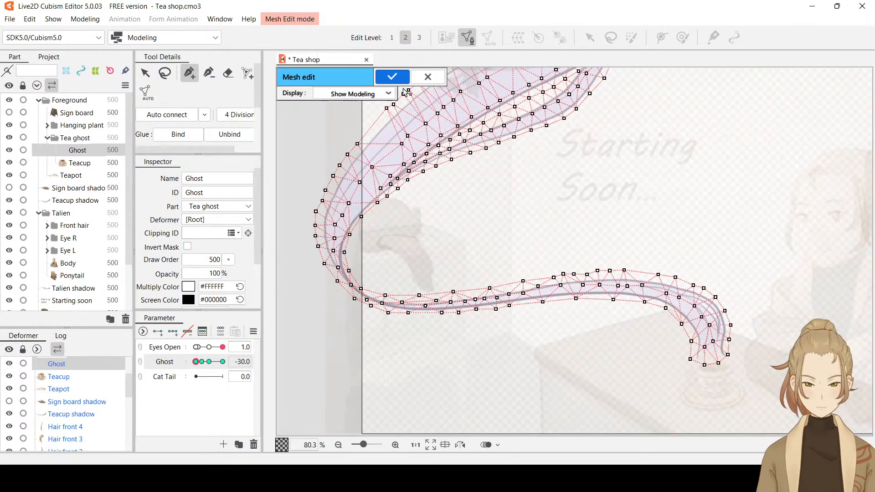
pyautogui.press('Return')
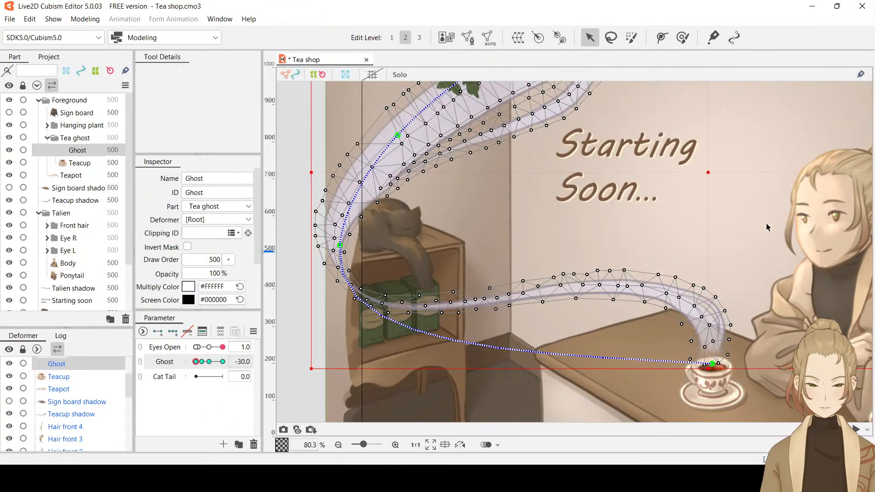
# Set the Ghost parameter to 30 and adjust the mesh vertices along the upper side of the steam trail leading to the teacup
pyautogui.scroll(-4, 766, 223)
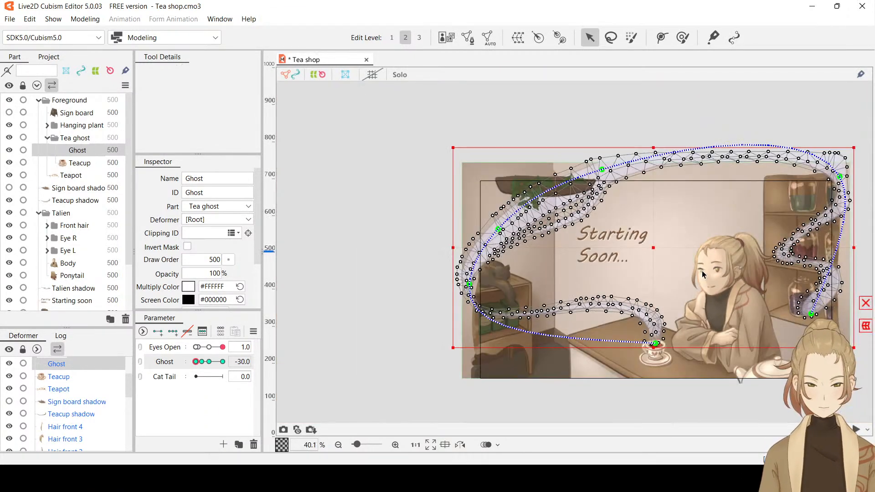
pyautogui.moveTo(682, 273); pyautogui.dragTo(566, 232)
pyautogui.moveTo(197, 362); pyautogui.dragTo(227, 354)
pyautogui.hotkey('ctrl', 'shift', 'h')
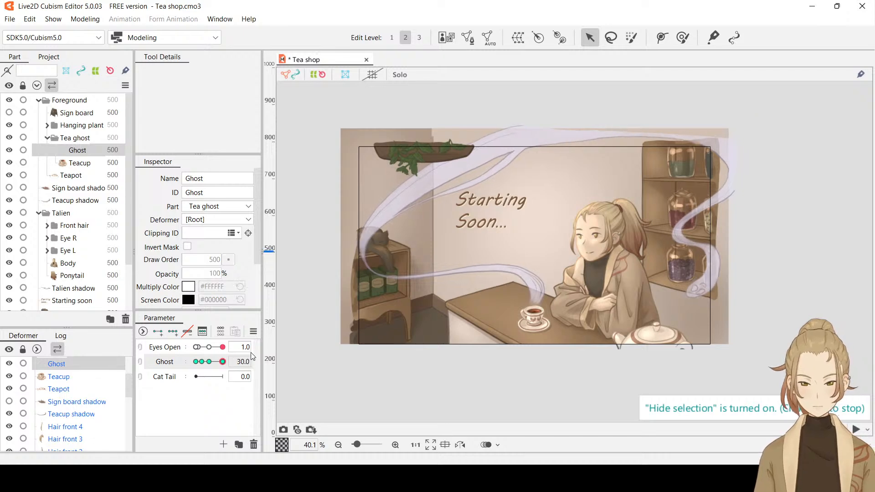
pyautogui.scroll(6, 485, 272)
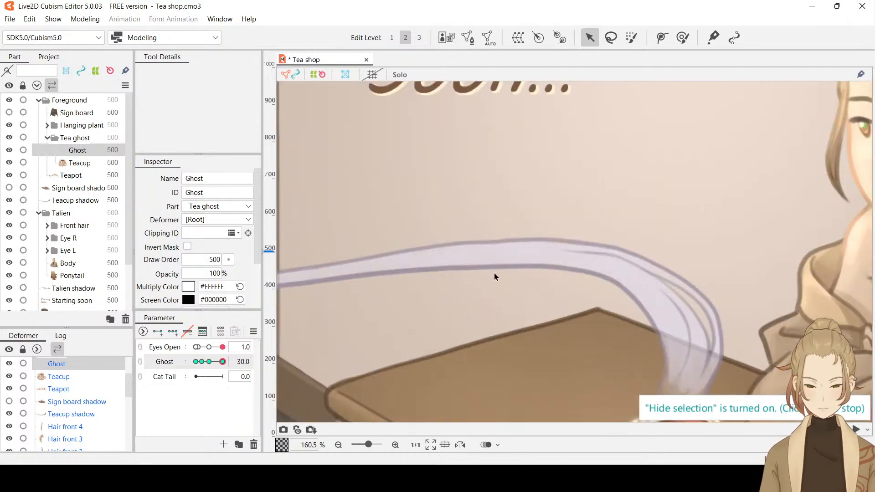
pyautogui.click(496, 273)
pyautogui.click(497, 251)
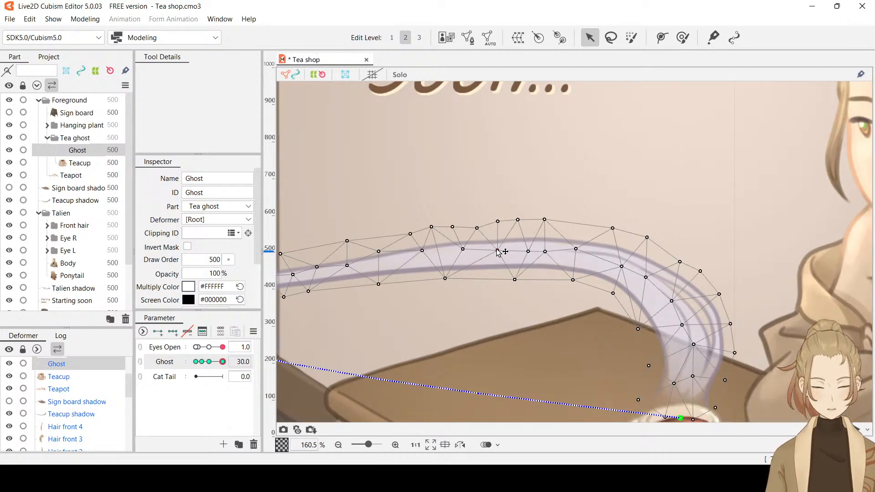
pyautogui.click(477, 227)
pyautogui.click(498, 222)
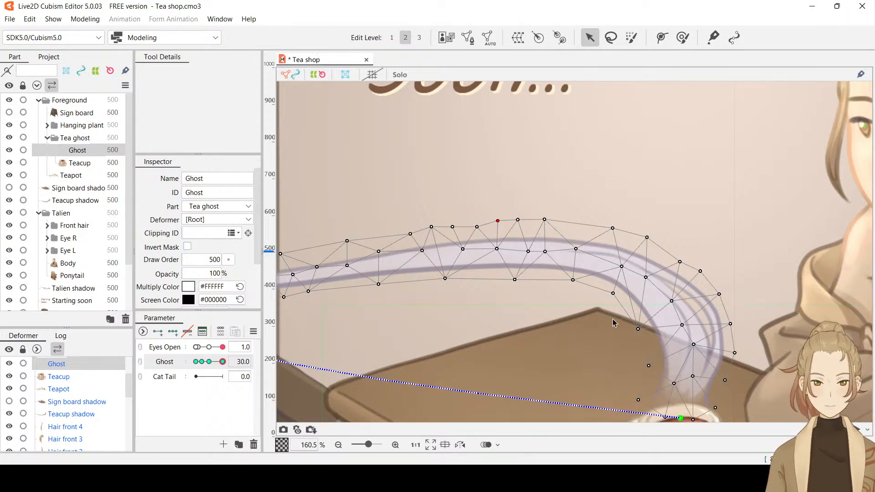
# Inspect the steam with the selection hidden, then adjust the outer mesh vertex above the bend leading to the teacup
pyautogui.hotkey('ctrl', 'h')
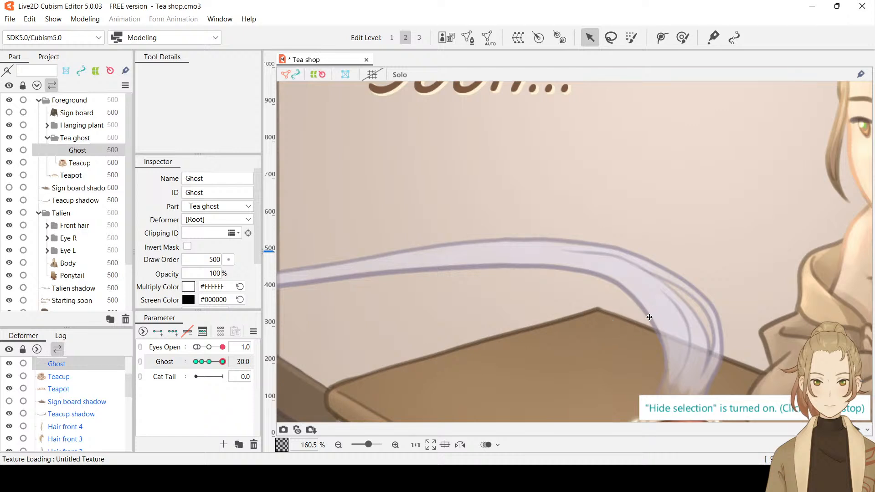
pyautogui.moveTo(742, 323); pyautogui.dragTo(818, 269)
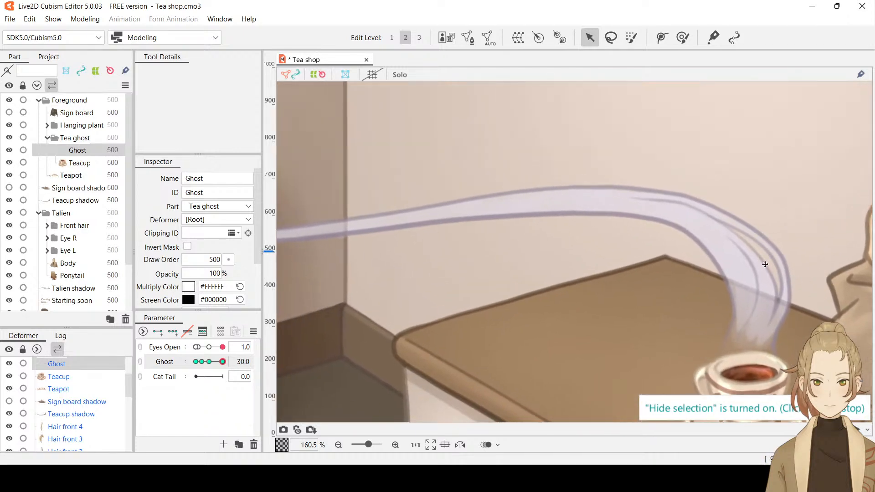
pyautogui.hotkey('ctrl', 'h')
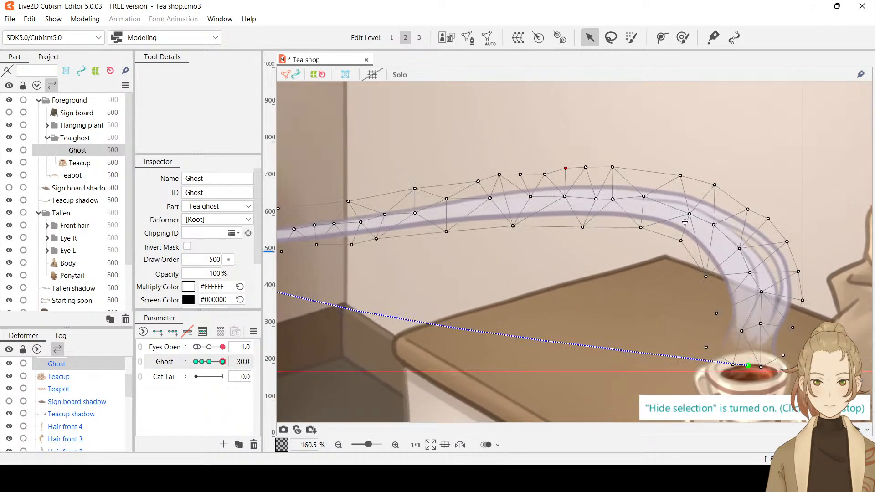
pyautogui.click(680, 177)
pyautogui.moveTo(681, 180); pyautogui.dragTo(676, 179)
# Adjust the outer-edge mesh vertex of the steam above the cat and preview the whole trail with the selection hidden
pyautogui.scroll(-2, 794, 216)
pyautogui.moveTo(519, 248); pyautogui.dragTo(660, 272)
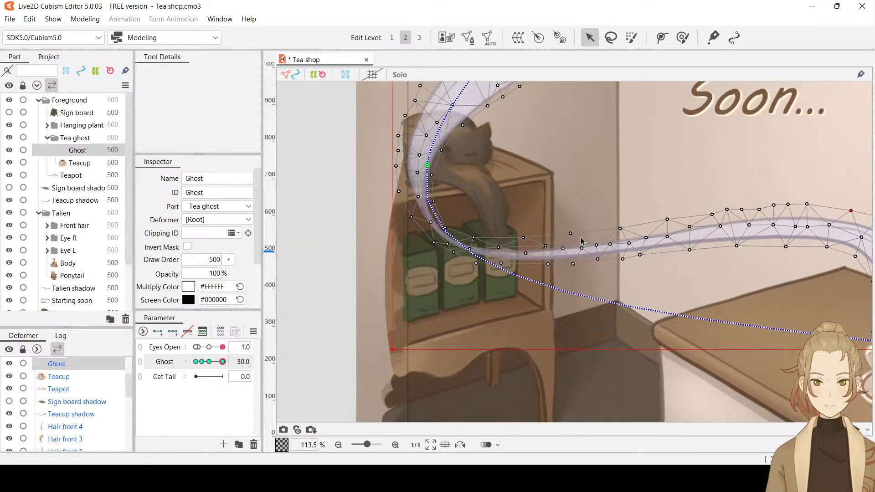
pyautogui.scroll(2, 488, 254)
pyautogui.scroll(-2, 545, 242)
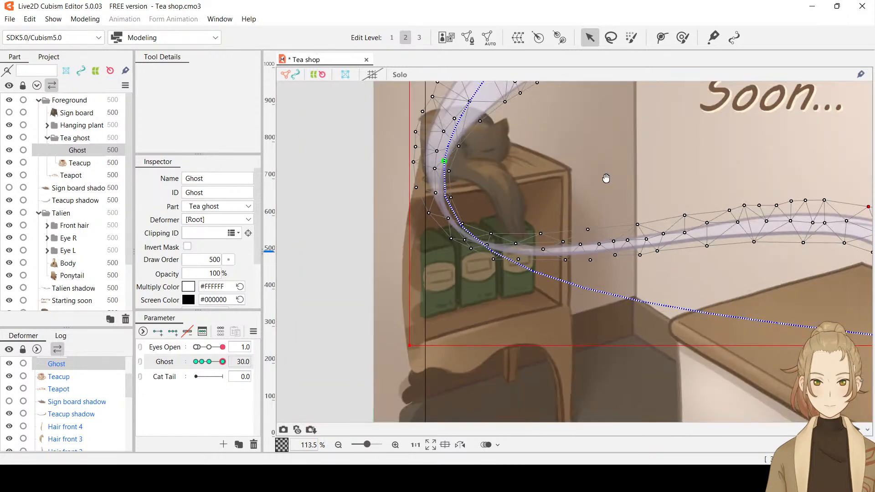
pyautogui.moveTo(605, 178); pyautogui.dragTo(605, 230)
pyautogui.scroll(2, 469, 278)
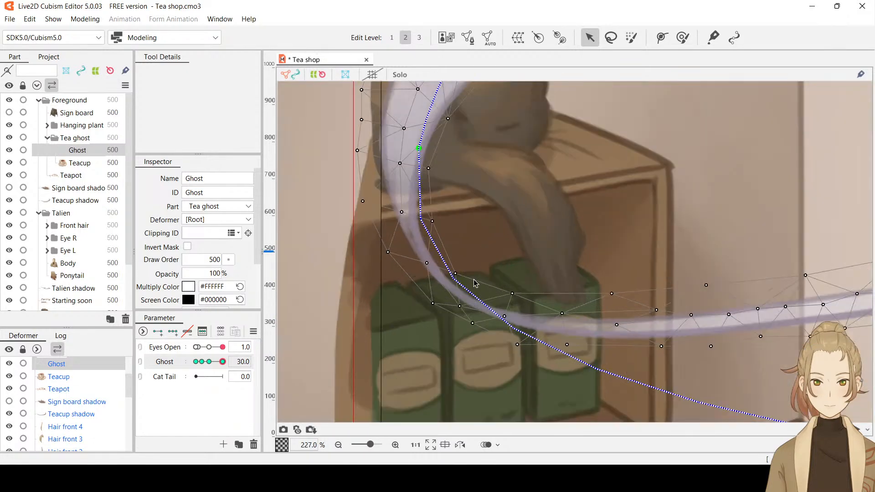
pyautogui.scroll(-2, 561, 256)
pyautogui.moveTo(650, 198); pyautogui.dragTo(591, 273)
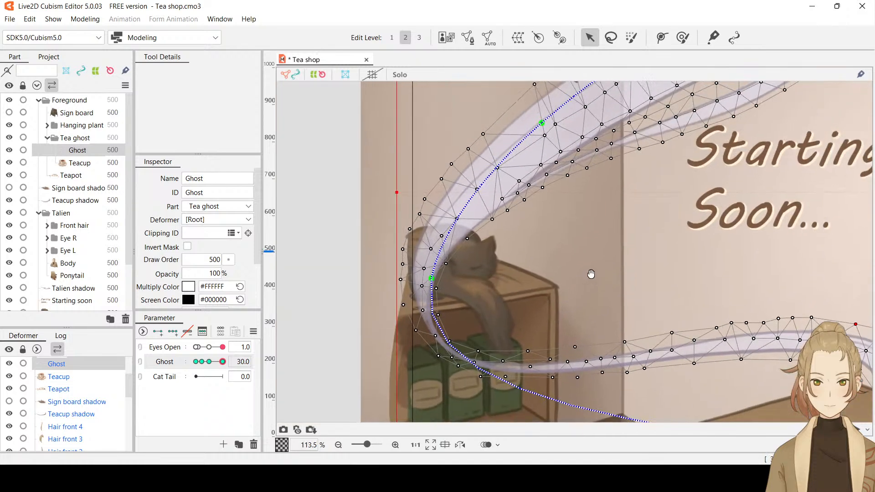
pyautogui.scroll(1, 462, 192)
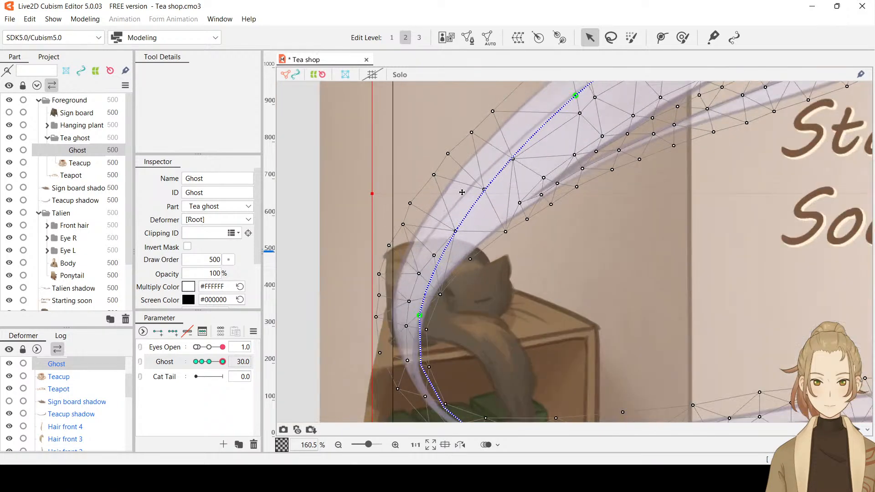
pyautogui.click(449, 154)
pyautogui.scroll(-3, 700, 223)
pyautogui.moveTo(723, 224); pyautogui.dragTo(465, 221)
pyautogui.hotkey('ctrl', 't')
pyautogui.scroll(-1, 508, 226)
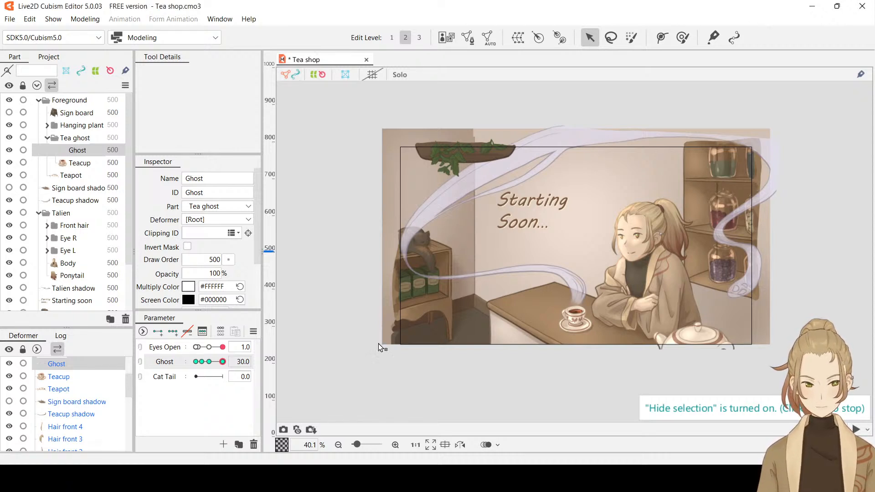
pyautogui.moveTo(221, 367)
pyautogui.mouseDown()
pyautogui.moveTo(207, 366)
pyautogui.moveTo(224, 367)
pyautogui.mouseUp()
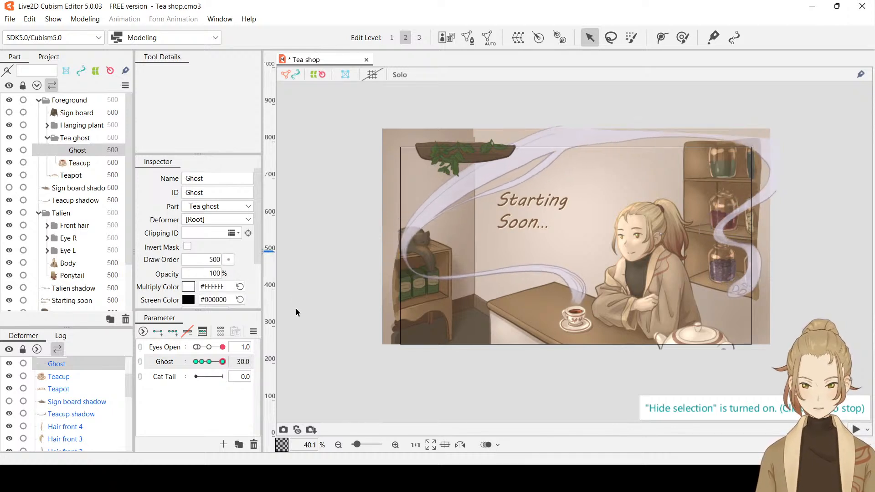
# Move the deform path's end point at the ghost's face slightly inward and preview the motion across the Ghost parameter
pyautogui.click(740, 293)
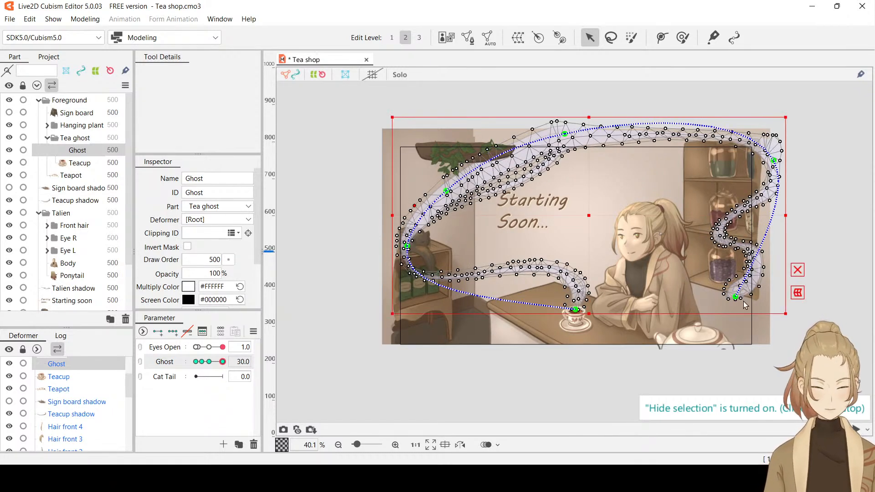
pyautogui.moveTo(736, 297); pyautogui.dragTo(730, 296)
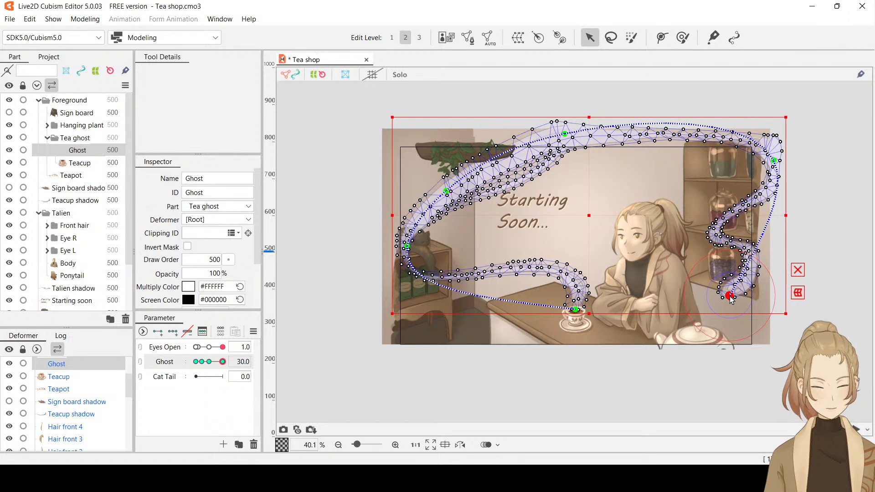
pyautogui.hotkey('ctrl', 't')
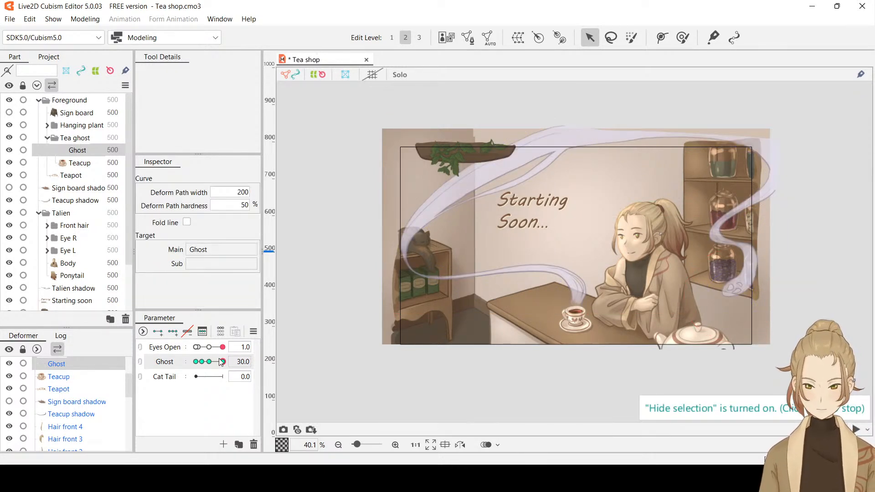
pyautogui.moveTo(221, 363)
pyautogui.mouseDown()
pyautogui.moveTo(196, 369)
pyautogui.moveTo(229, 371)
pyautogui.moveTo(181, 372)
pyautogui.moveTo(236, 372)
pyautogui.moveTo(186, 365)
pyautogui.moveTo(229, 368)
pyautogui.moveTo(217, 364)
pyautogui.mouseUp()
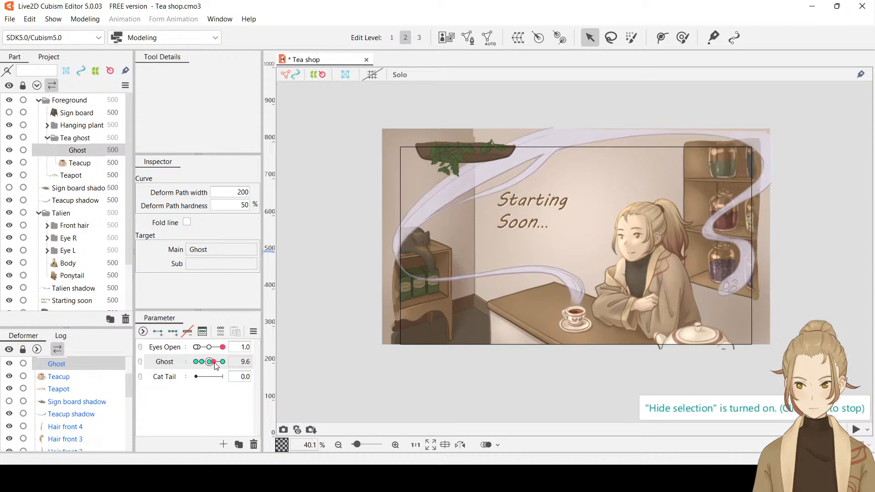
pyautogui.moveTo(217, 365)
pyautogui.mouseDown()
pyautogui.moveTo(197, 368)
pyautogui.moveTo(232, 370)
pyautogui.mouseUp()
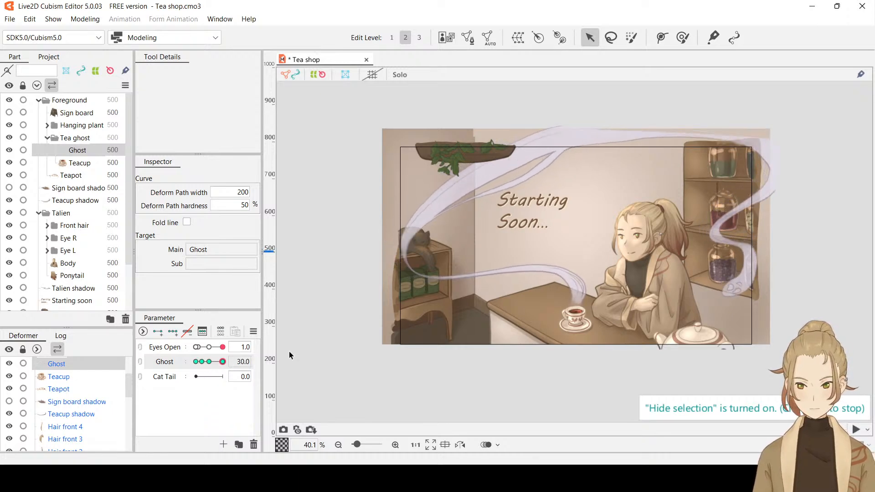
# Shift the deform path point at the steam's bend beside the highest shelf jar inward, and preview the Ghost parameter's motion
pyautogui.hotkey('ctrl', 'h')
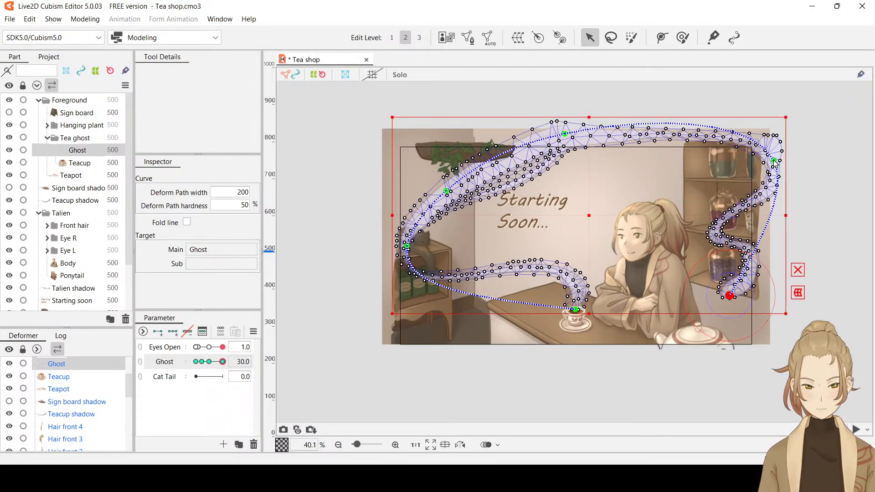
pyautogui.moveTo(775, 159); pyautogui.dragTo(770, 160)
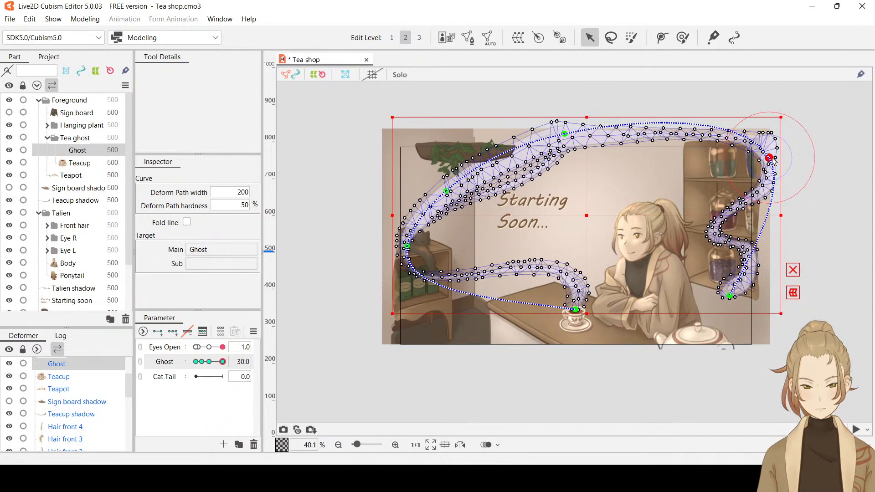
pyautogui.hotkey('ctrl', 'h')
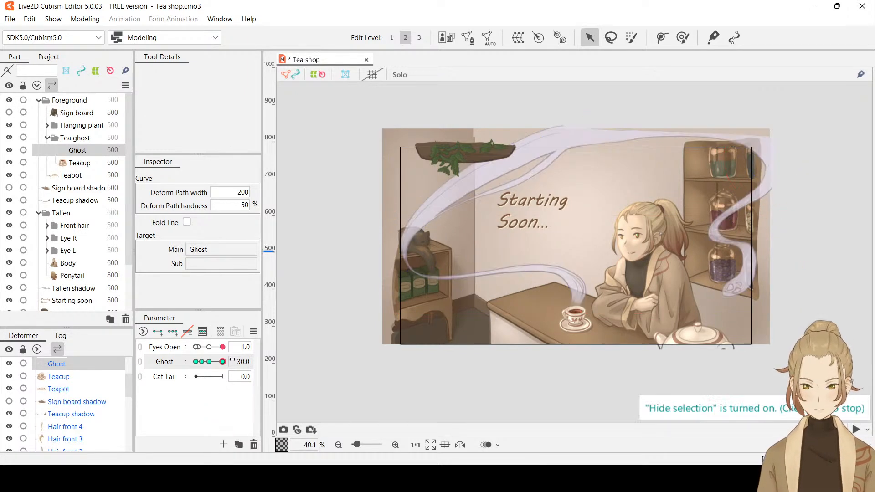
pyautogui.moveTo(222, 364)
pyautogui.mouseDown()
pyautogui.moveTo(191, 363)
pyautogui.moveTo(232, 361)
pyautogui.mouseUp()
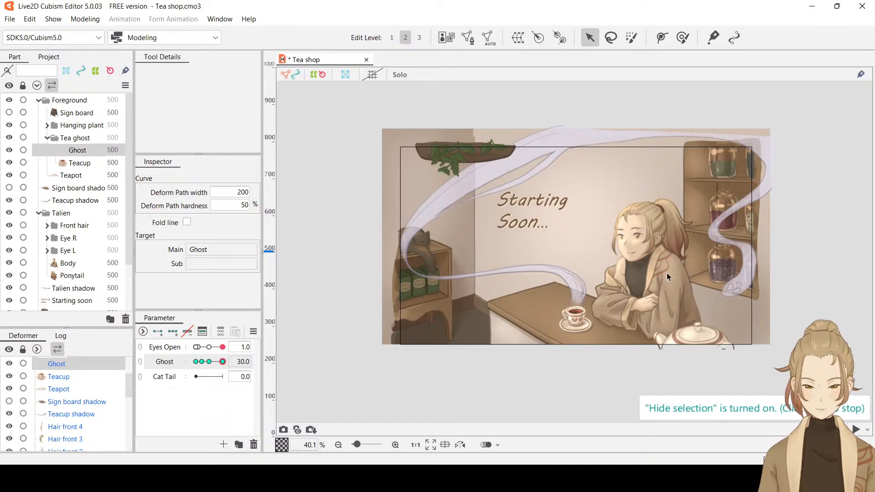
pyautogui.hotkey('ctrl', 't')
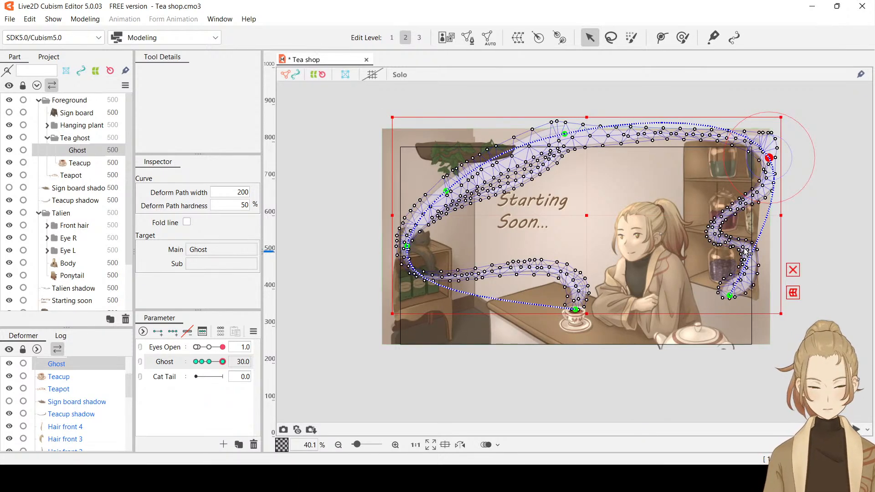
pyautogui.moveTo(221, 365)
pyautogui.mouseDown()
pyautogui.moveTo(204, 363)
pyautogui.moveTo(232, 365)
pyautogui.moveTo(203, 363)
pyautogui.moveTo(233, 362)
pyautogui.mouseUp()
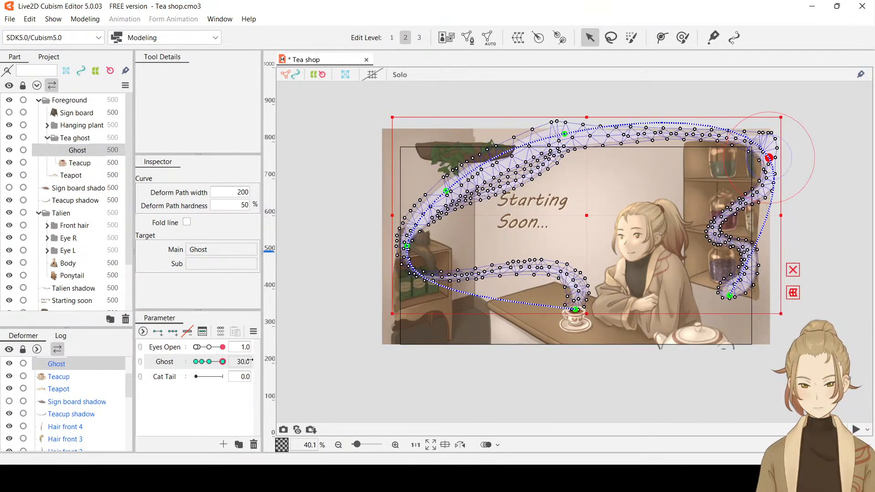
# Add a deform path point on the steam beside the lowest shelf jar and move it down along the strand
pyautogui.click(683, 38)
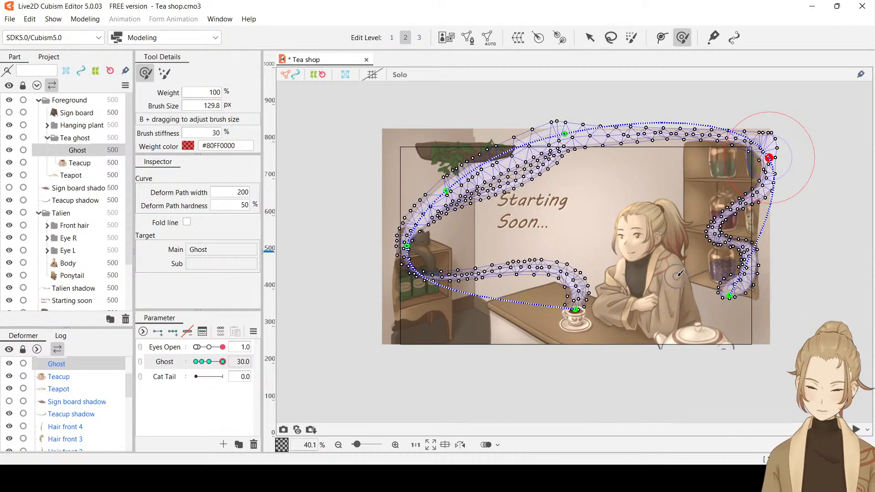
pyautogui.click(419, 38)
pyautogui.click(406, 39)
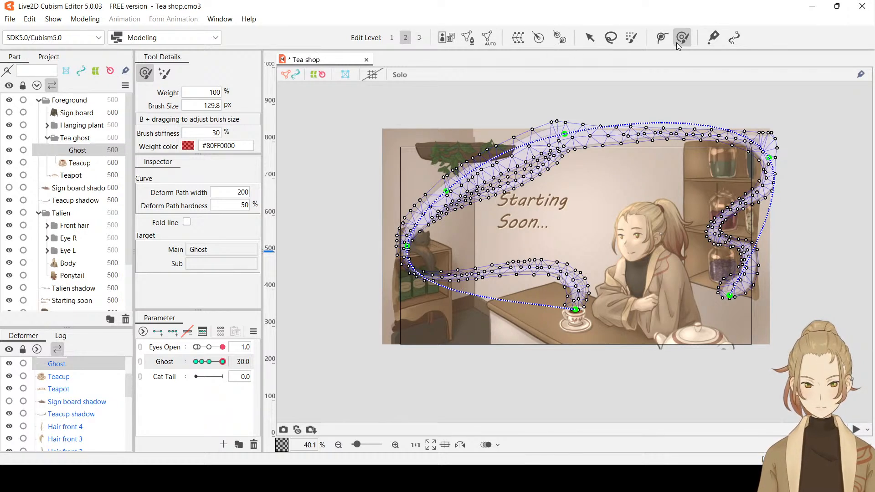
pyautogui.click(661, 38)
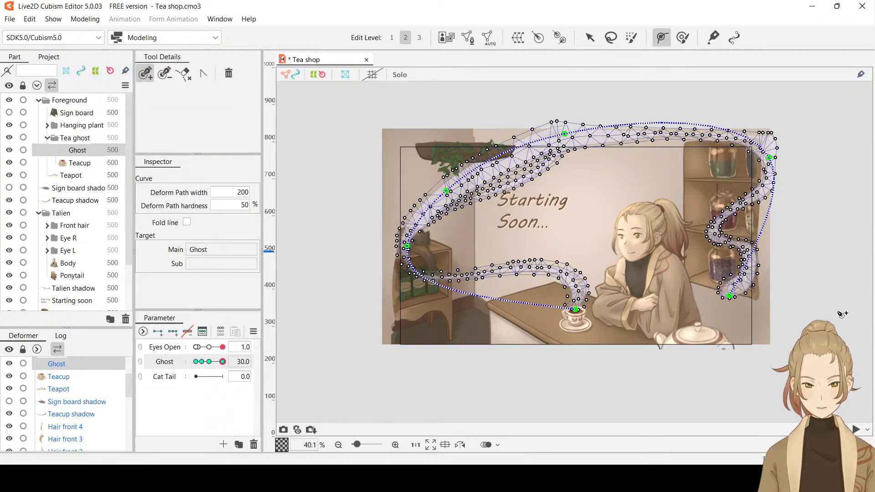
pyautogui.click(755, 243)
pyautogui.moveTo(757, 246); pyautogui.dragTo(751, 267)
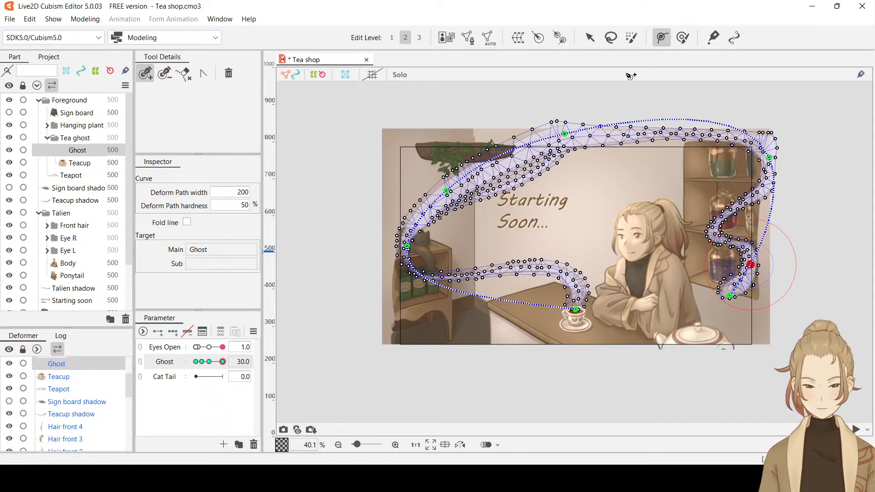
# Lower the deform path's end point at the ghost's face and preview the steam's motion, ending with Ghost at 30
pyautogui.click(589, 38)
pyautogui.moveTo(224, 365); pyautogui.dragTo(248, 366)
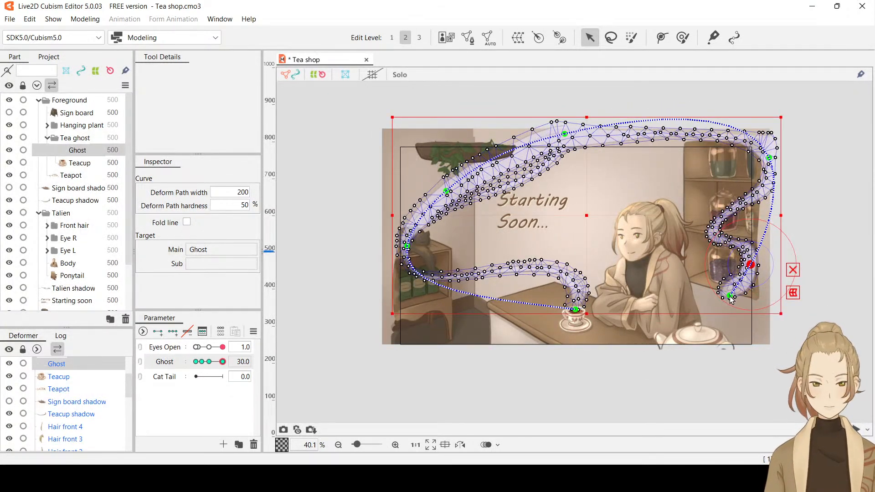
pyautogui.moveTo(729, 295); pyautogui.dragTo(734, 303)
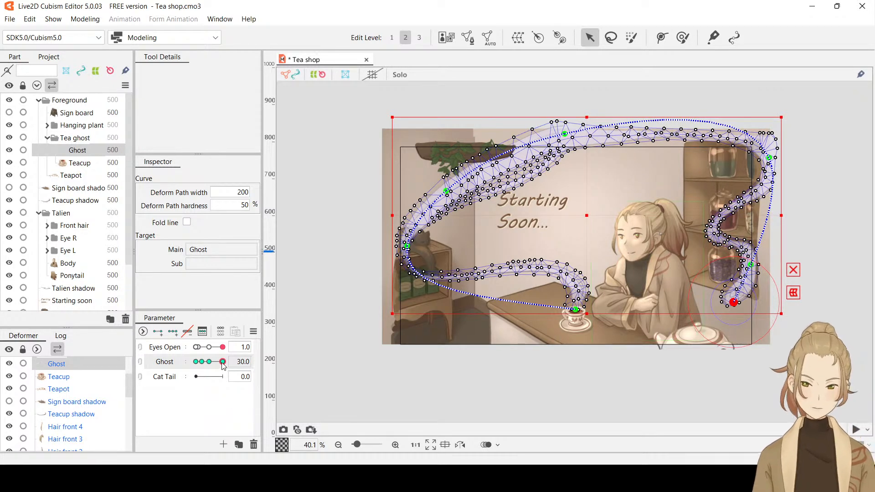
pyautogui.moveTo(223, 366); pyautogui.dragTo(240, 360)
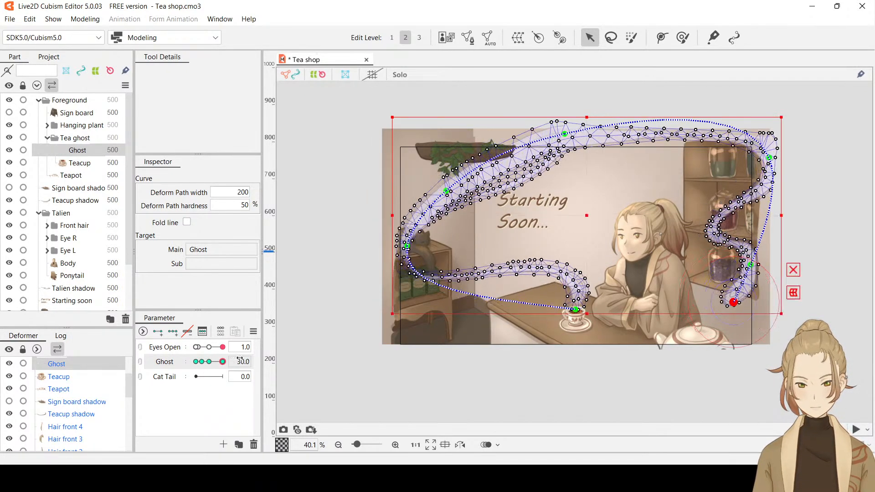
pyautogui.hotkey('ctrl', 't')
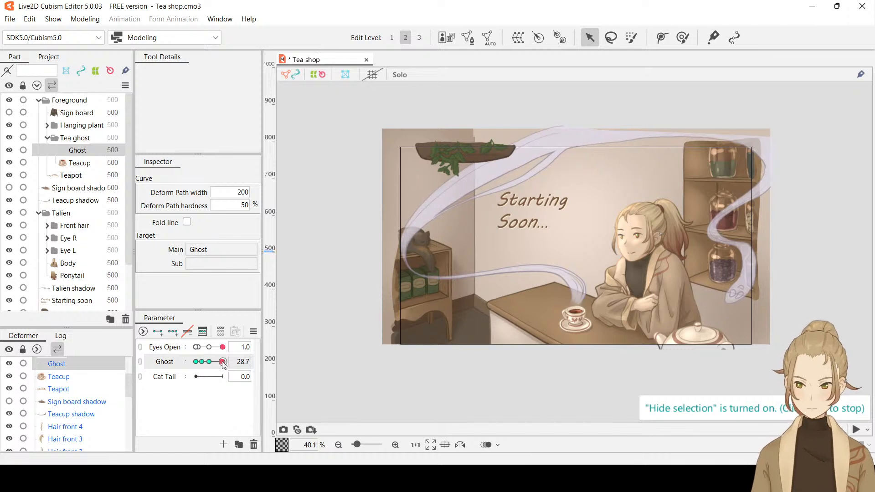
pyautogui.moveTo(222, 363)
pyautogui.mouseDown()
pyautogui.moveTo(193, 368)
pyautogui.moveTo(244, 361)
pyautogui.moveTo(184, 362)
pyautogui.moveTo(232, 362)
pyautogui.mouseUp()
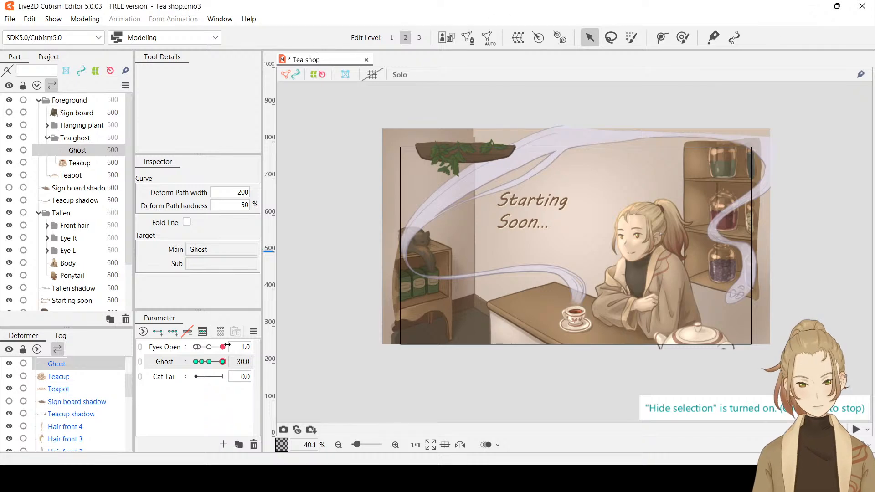
# Enlarge the deform brush to 154 px and reshape the steam strand's edge along the gap near the hanging plant
pyautogui.scroll(5, 533, 162)
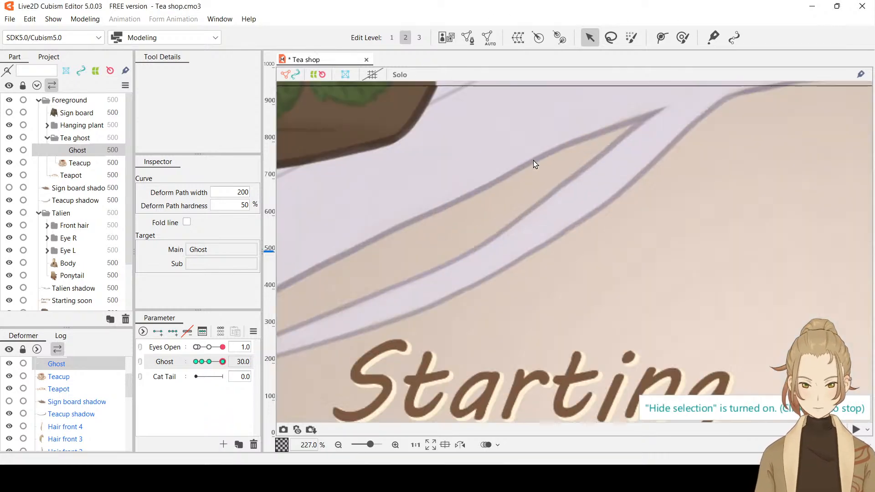
pyautogui.scroll(-4, 523, 162)
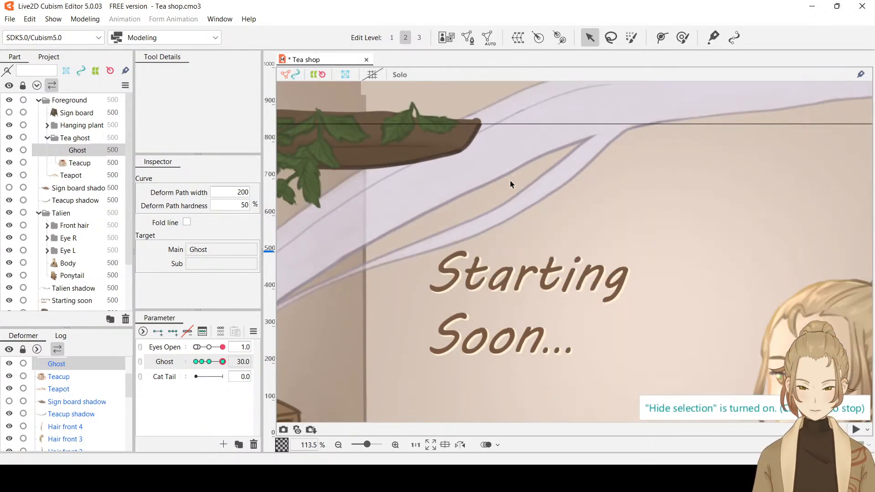
pyautogui.click(495, 198)
pyautogui.click(682, 37)
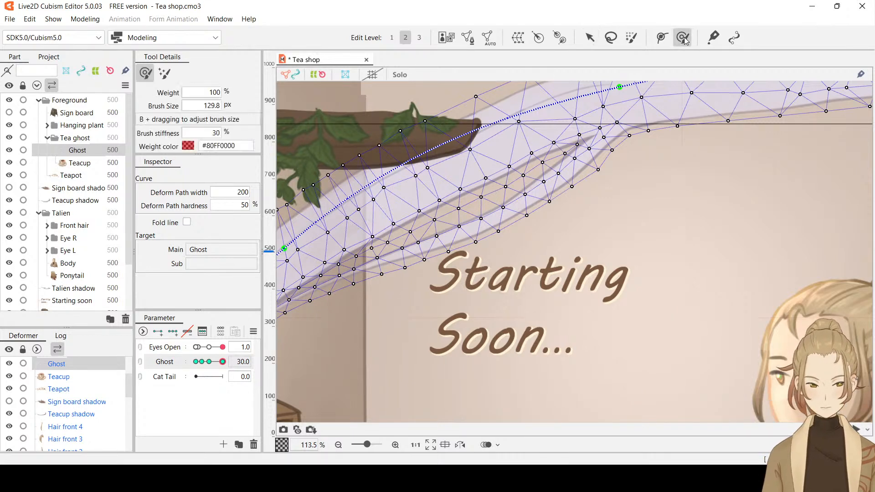
pyautogui.click(488, 167)
pyautogui.moveTo(487, 165); pyautogui.dragTo(486, 163)
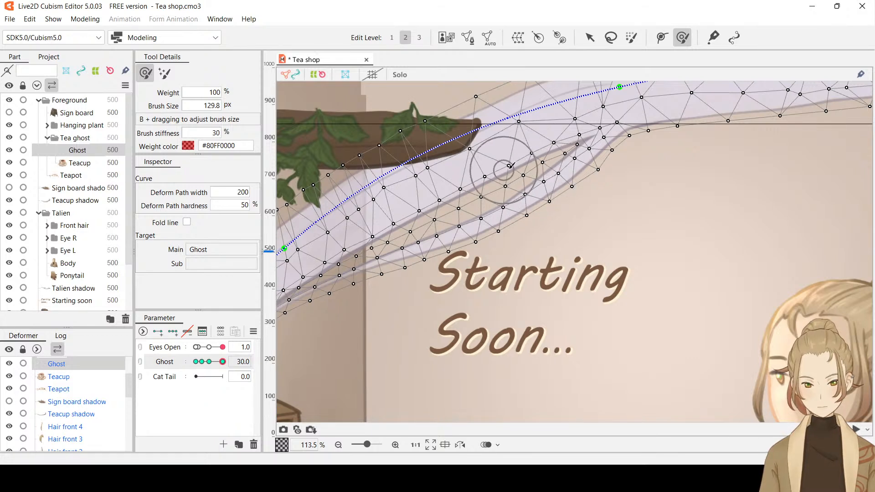
pyautogui.press('b')
pyautogui.moveTo(511, 160)
pyautogui.mouseDown()
pyautogui.moveTo(511, 173)
pyautogui.moveTo(505, 153)
pyautogui.mouseUp()
pyautogui.click(502, 154)
pyautogui.hotkey('ctrl', 'h')
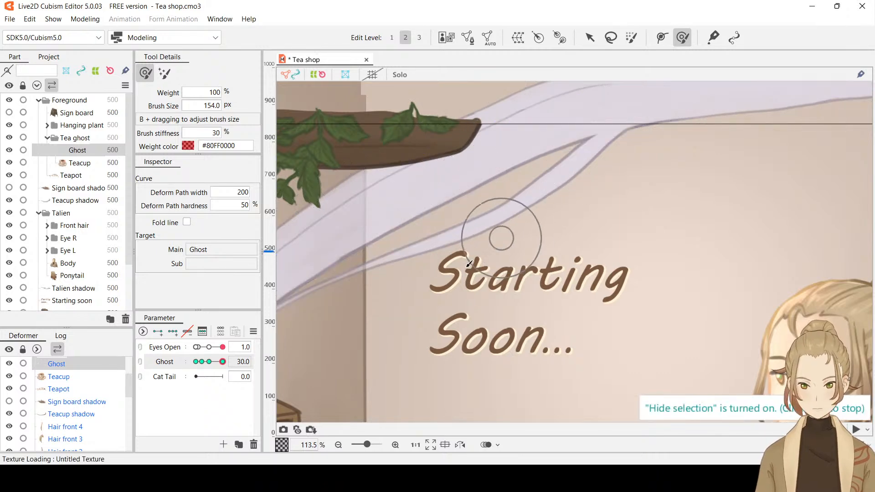
# Examine the reshaped gap in the steam strand near the hanging plant at Ghost 30 with the mesh hidden
pyautogui.scroll(-3, 446, 287)
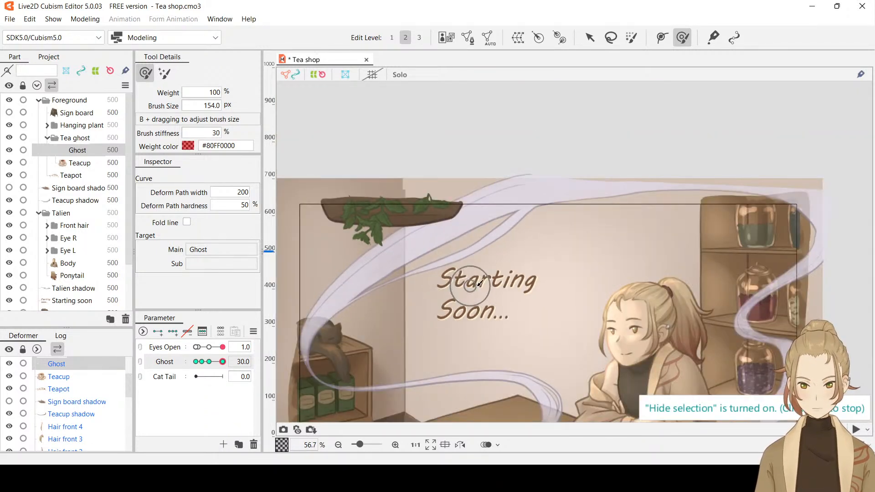
pyautogui.scroll(-1, 501, 255)
pyautogui.scroll(4, 501, 255)
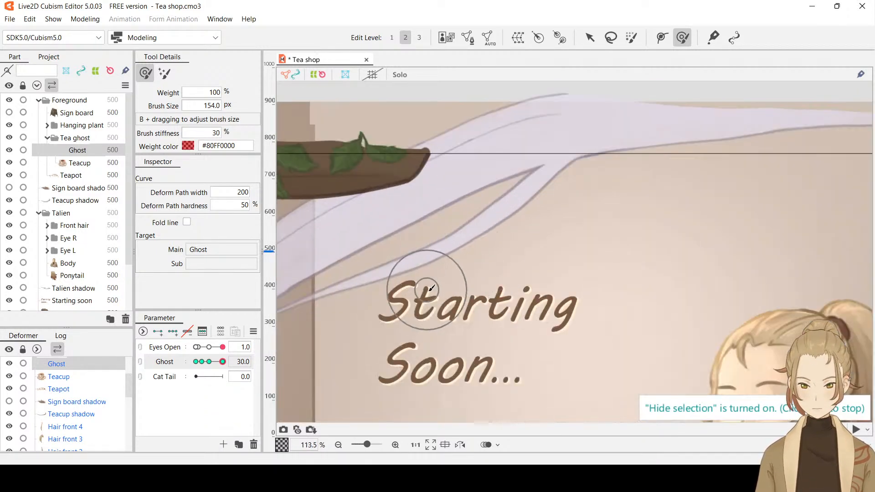
pyautogui.moveTo(222, 362)
pyautogui.mouseDown()
pyautogui.moveTo(202, 362)
pyautogui.moveTo(224, 362)
pyautogui.mouseUp()
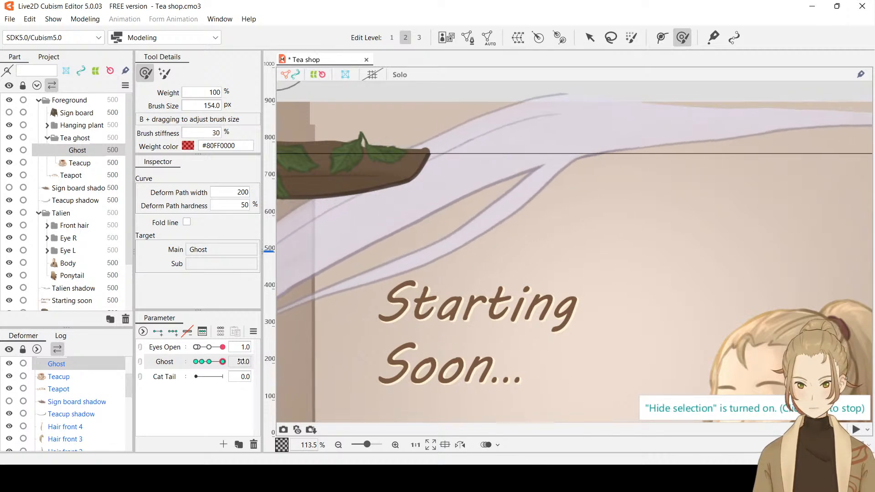
pyautogui.hotkey('ctrl', 't')
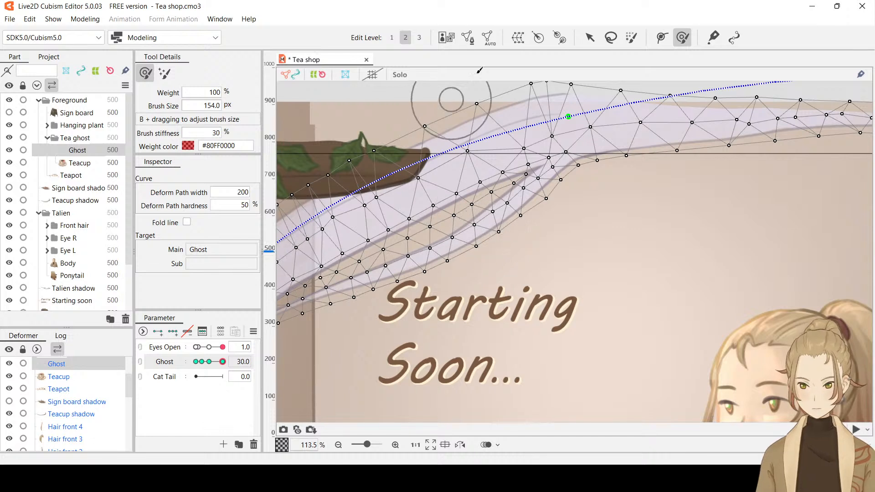
# Switch to the Arrow tool, hide the selection and preview the whole steam's motion, ending with Ghost at -30
pyautogui.click(590, 37)
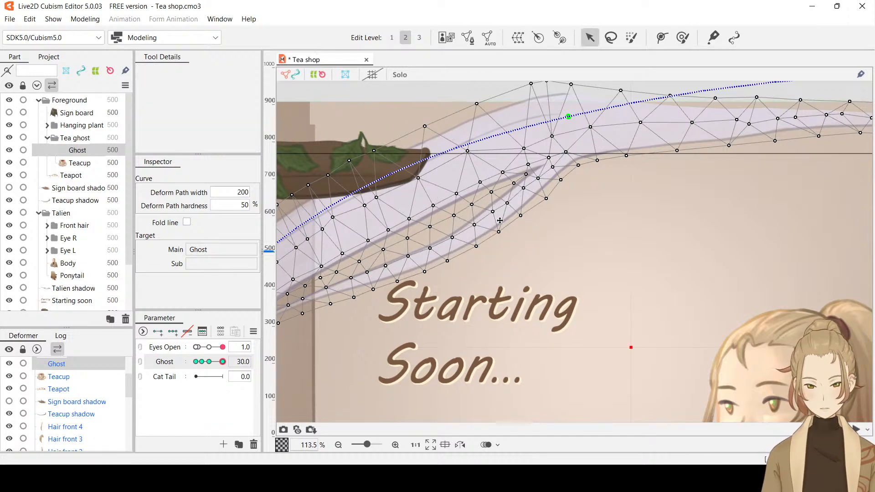
pyautogui.hotkey('ctrl', 'h')
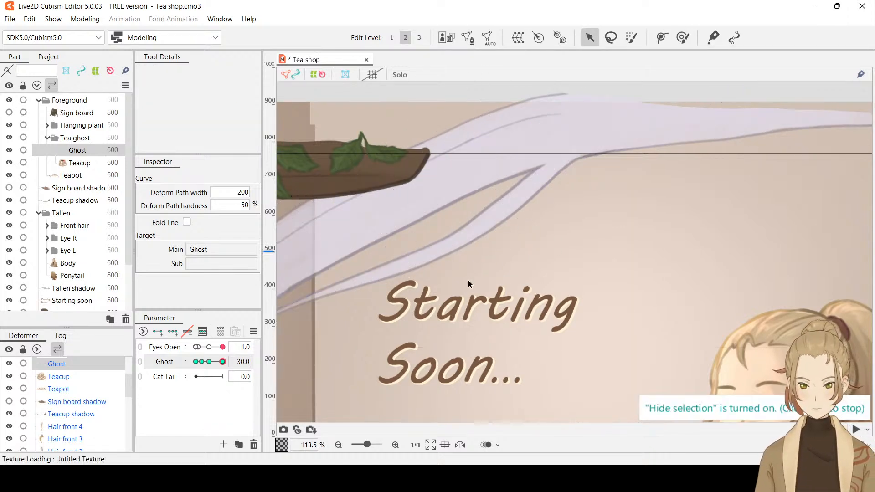
pyautogui.scroll(-5, 507, 269)
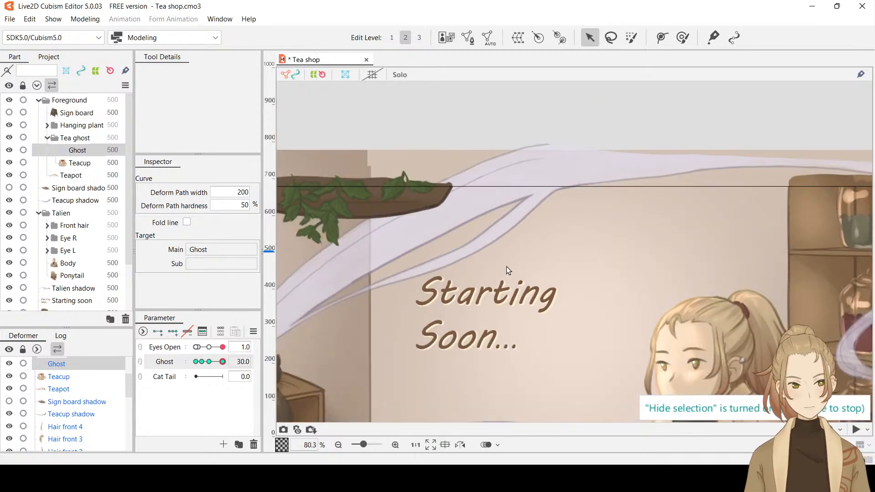
pyautogui.moveTo(581, 284); pyautogui.dragTo(509, 201)
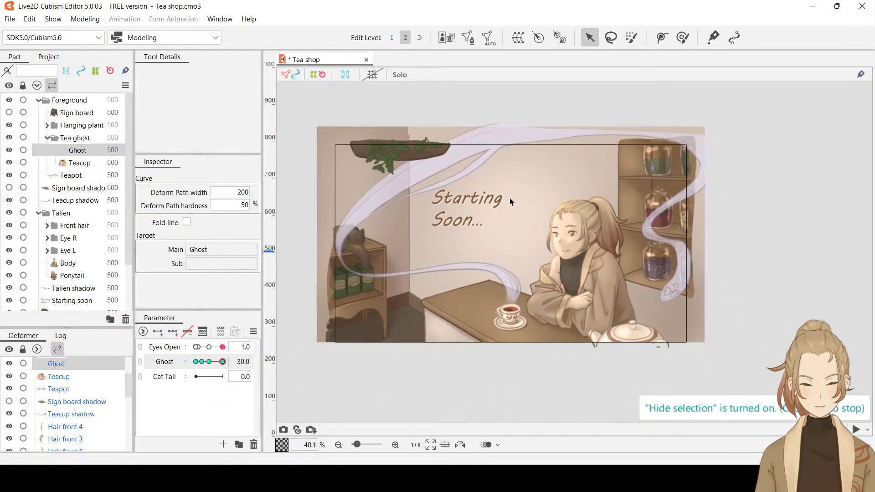
pyautogui.scroll(2, 453, 234)
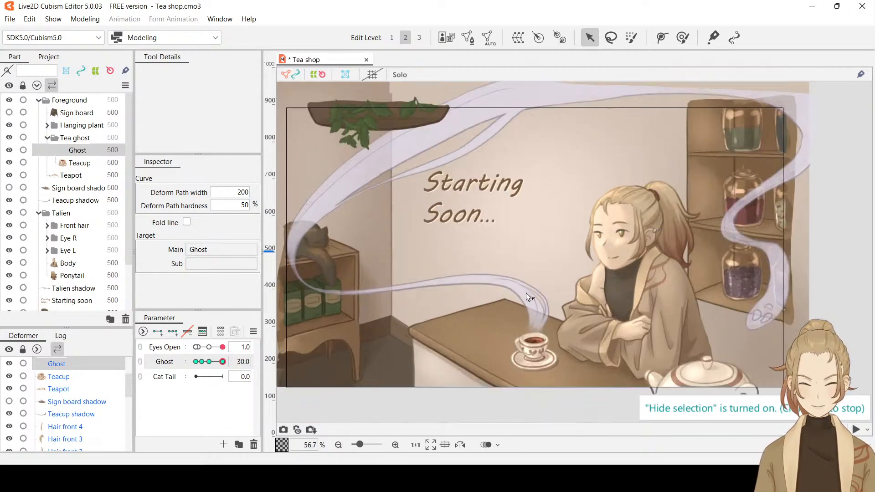
pyautogui.click(199, 362)
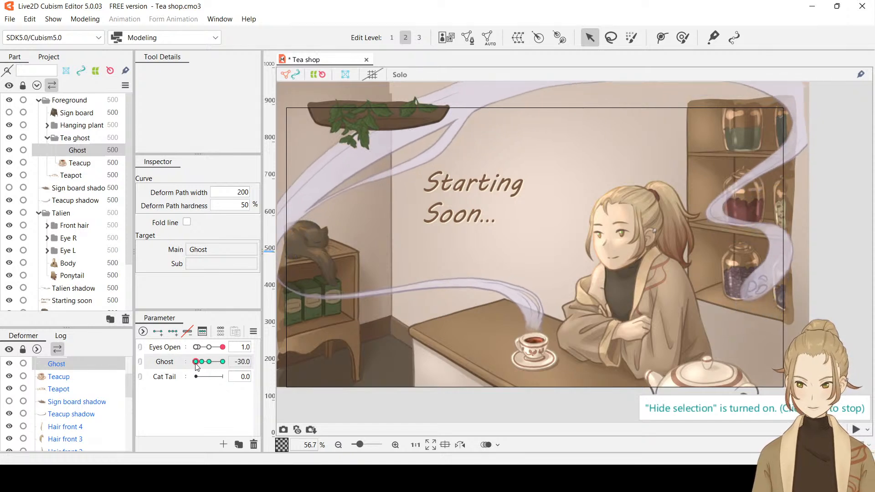
pyautogui.moveTo(195, 362)
pyautogui.mouseDown()
pyautogui.moveTo(251, 361)
pyautogui.moveTo(189, 369)
pyautogui.moveTo(257, 370)
pyautogui.moveTo(181, 373)
pyautogui.mouseUp()
pyautogui.click(224, 350)
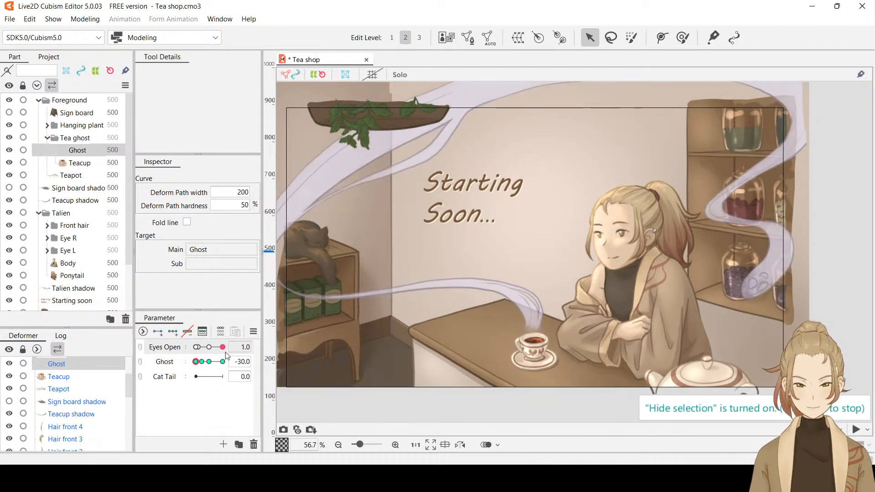
pyautogui.moveTo(224, 350); pyautogui.dragTo(280, 352)
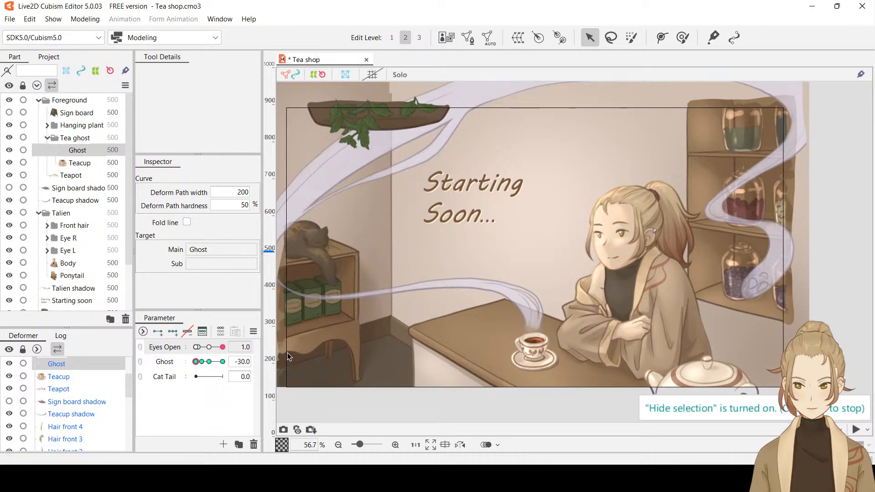
pyautogui.moveTo(196, 361); pyautogui.dragTo(166, 372)
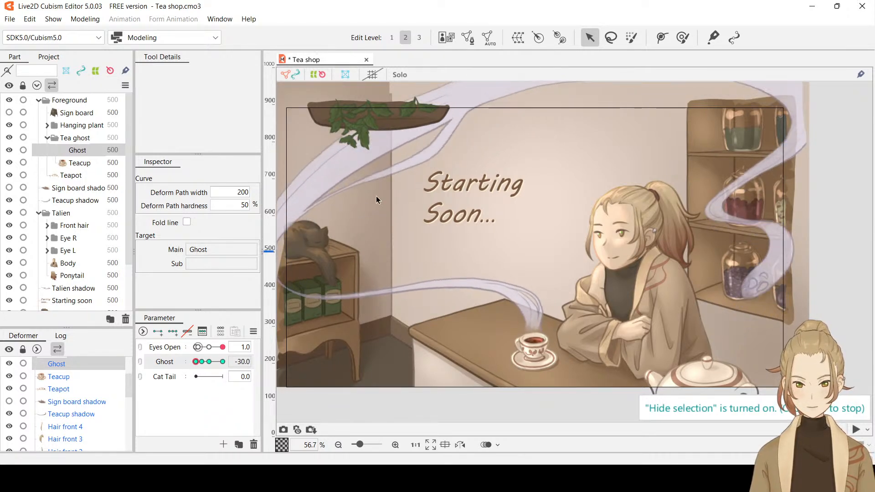
# At Ghost -30, nudge the mesh vertices along the lower edge of the thin steam strand beside the Starting Soon text to smooth its curve
pyautogui.scroll(8, 377, 198)
pyautogui.moveTo(510, 186); pyautogui.dragTo(619, 255)
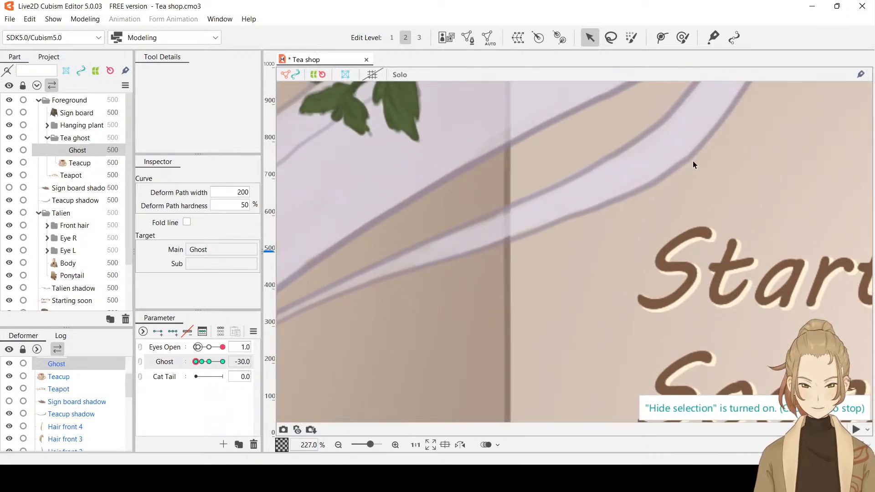
pyautogui.click(628, 196)
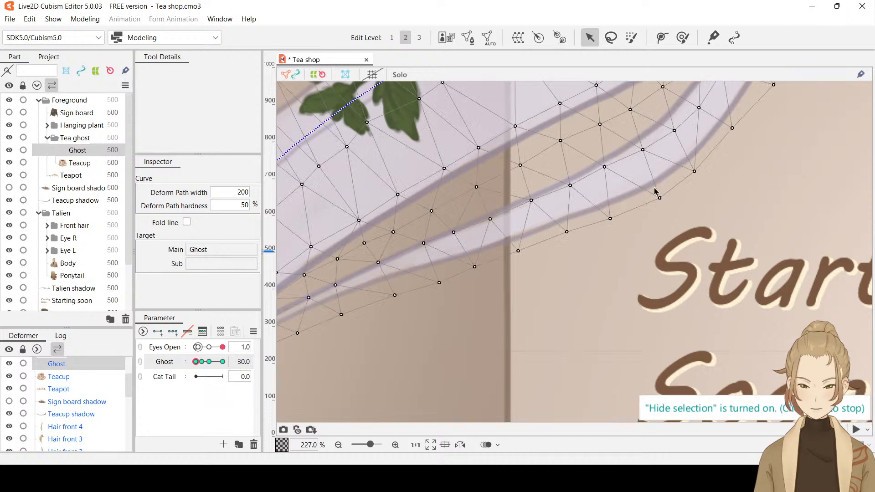
pyautogui.click(519, 251)
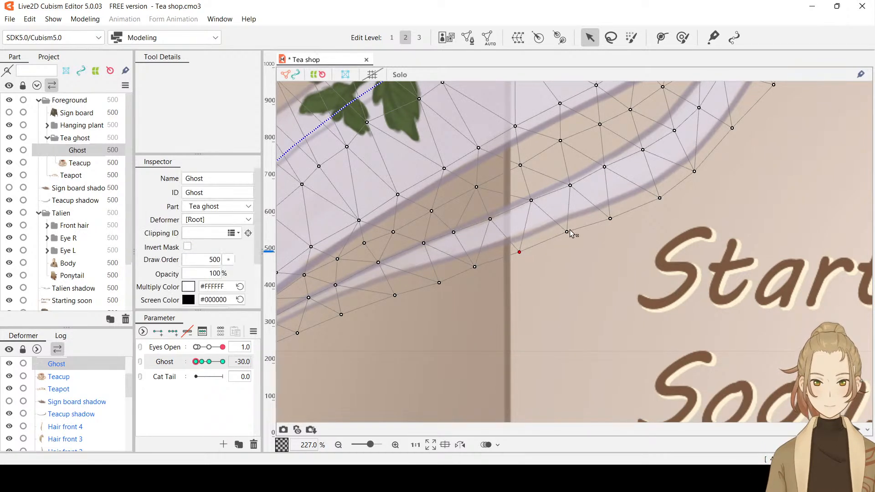
pyautogui.hotkey('ctrl', 'z')
pyautogui.moveTo(567, 232); pyautogui.dragTo(570, 234)
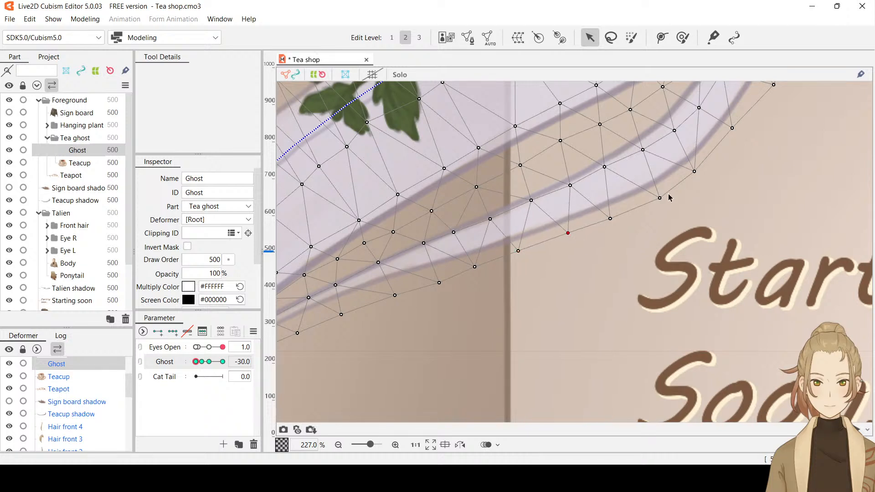
pyautogui.click(694, 171)
pyautogui.moveTo(694, 171); pyautogui.dragTo(695, 170)
pyautogui.click(659, 198)
pyautogui.scroll(-8, 668, 199)
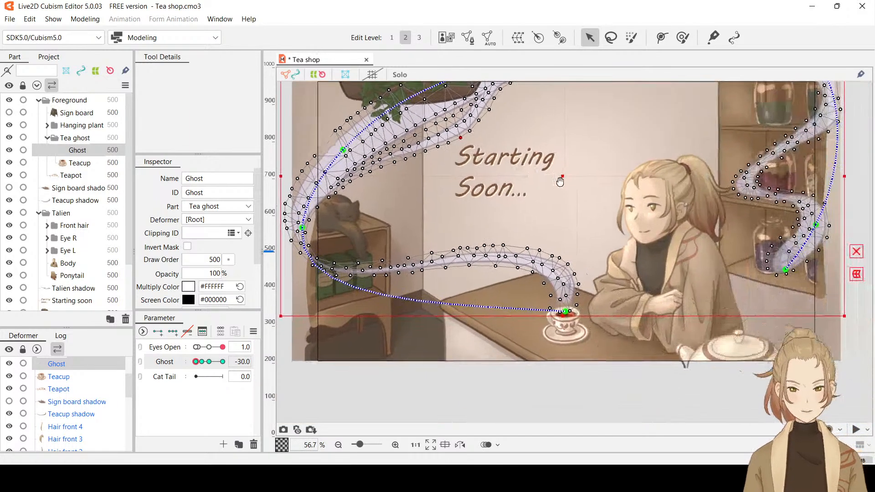
# Deselect the Ghost mesh and preview the steam's motion over the full scene, ending with Ghost at -30
pyautogui.moveTo(560, 182); pyautogui.dragTo(539, 217)
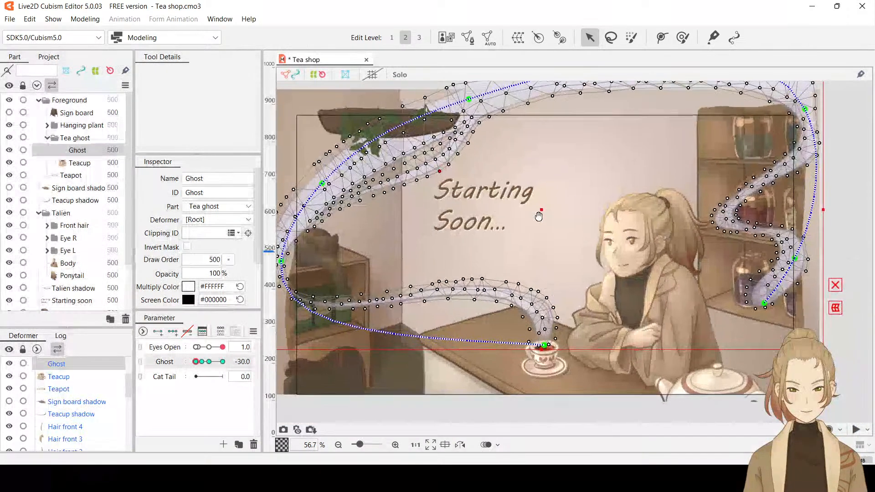
pyautogui.click(853, 214)
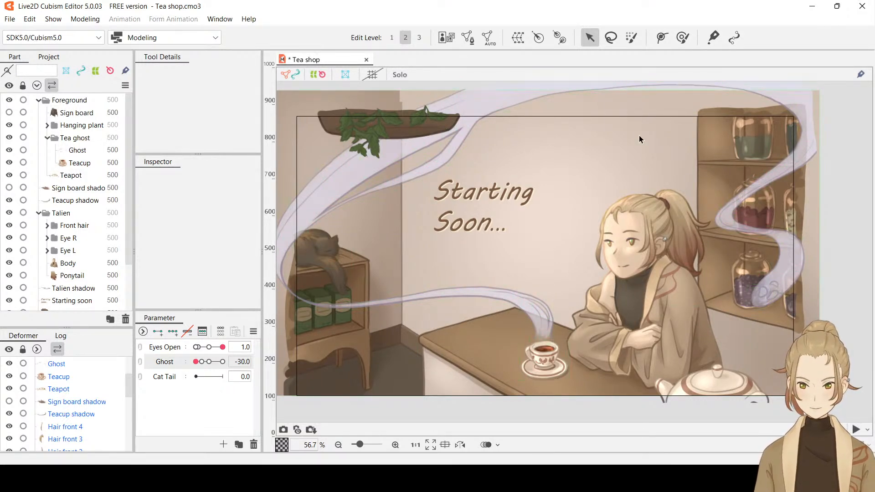
pyautogui.moveTo(823, 172); pyautogui.dragTo(844, 179)
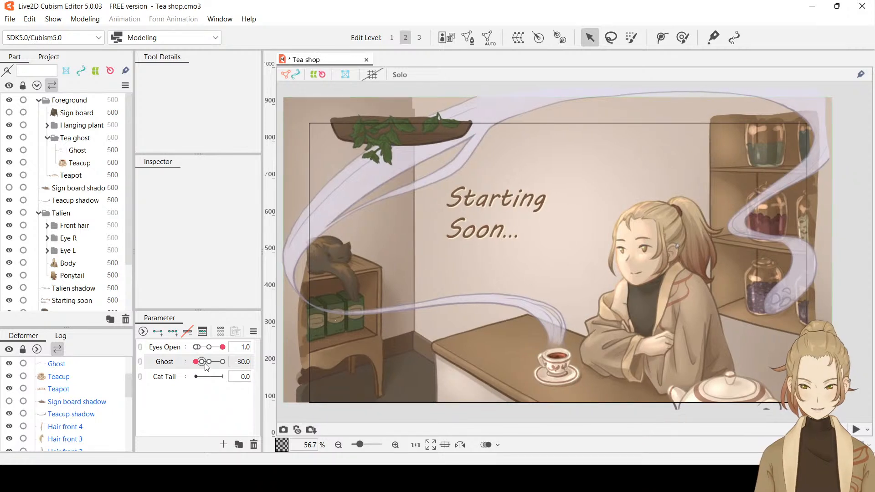
pyautogui.moveTo(195, 361)
pyautogui.mouseDown()
pyautogui.moveTo(245, 362)
pyautogui.moveTo(186, 369)
pyautogui.moveTo(230, 367)
pyautogui.moveTo(187, 359)
pyautogui.moveTo(228, 349)
pyautogui.moveTo(177, 351)
pyautogui.moveTo(171, 355)
pyautogui.moveTo(230, 364)
pyautogui.moveTo(179, 365)
pyautogui.mouseUp()
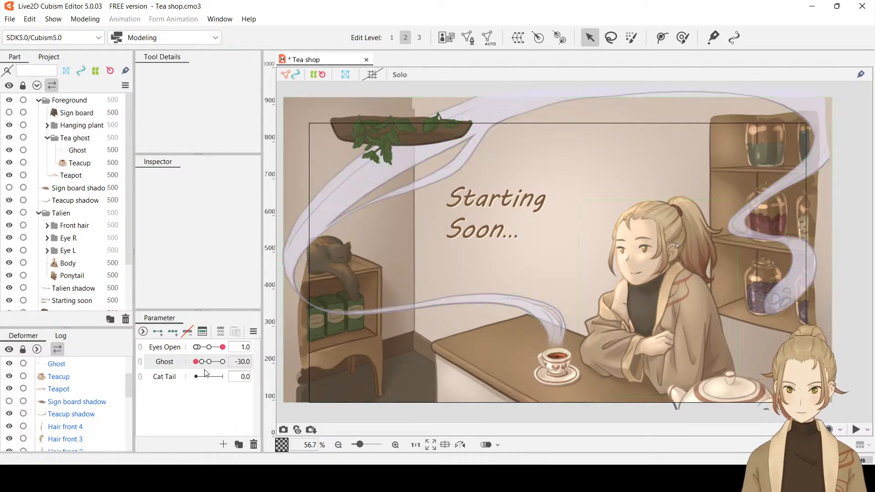
pyautogui.hotkey('ctrl', 'h')
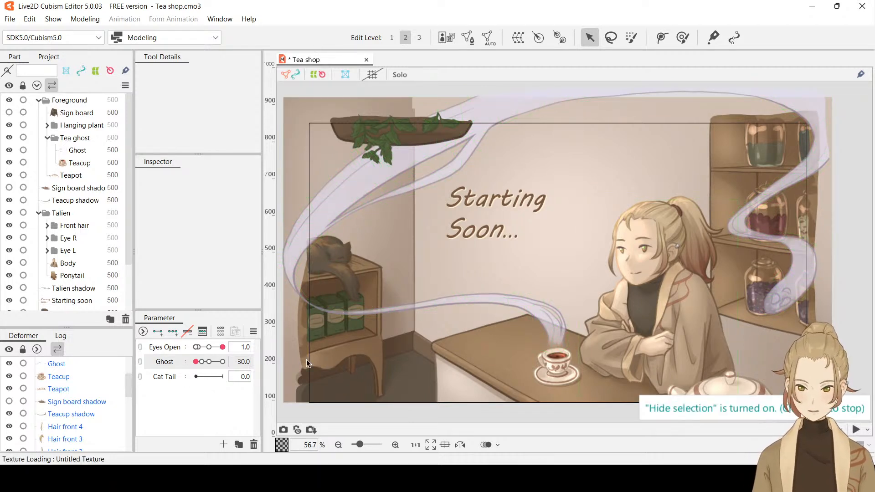
# Select the Ghost mesh, set Ghost to 0, and add a deform path point in the steam just above the teacup
pyautogui.click(85, 148)
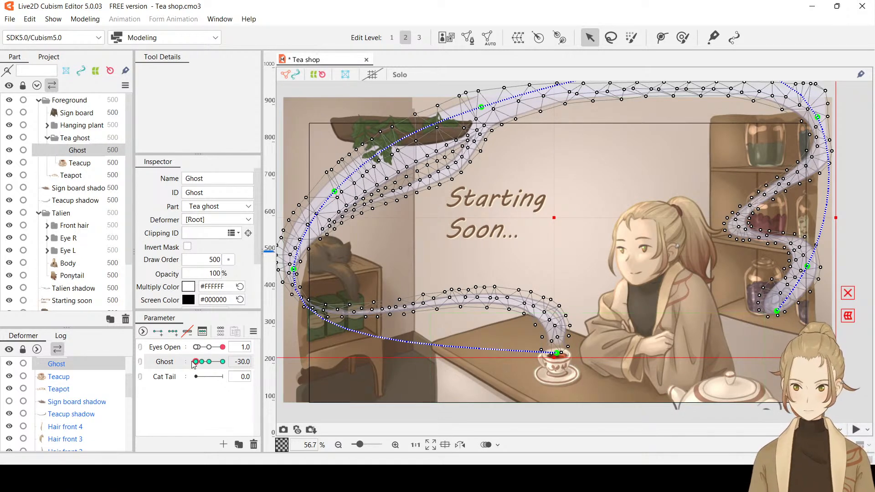
pyautogui.moveTo(196, 361)
pyautogui.mouseDown()
pyautogui.moveTo(223, 362)
pyautogui.moveTo(196, 366)
pyautogui.moveTo(209, 367)
pyautogui.mouseUp()
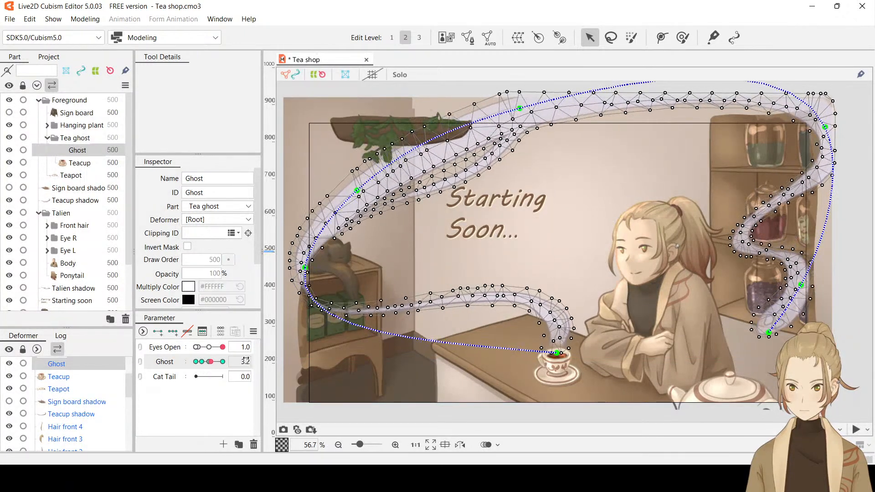
pyautogui.click(357, 315)
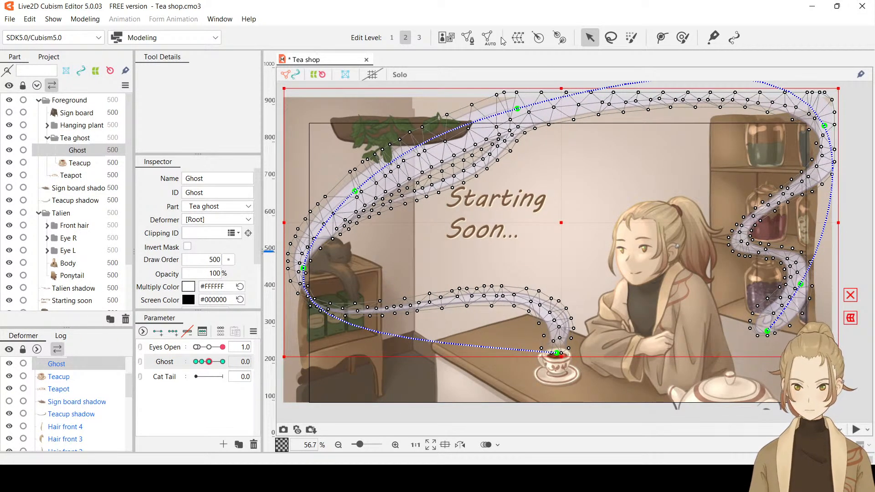
pyautogui.click(659, 38)
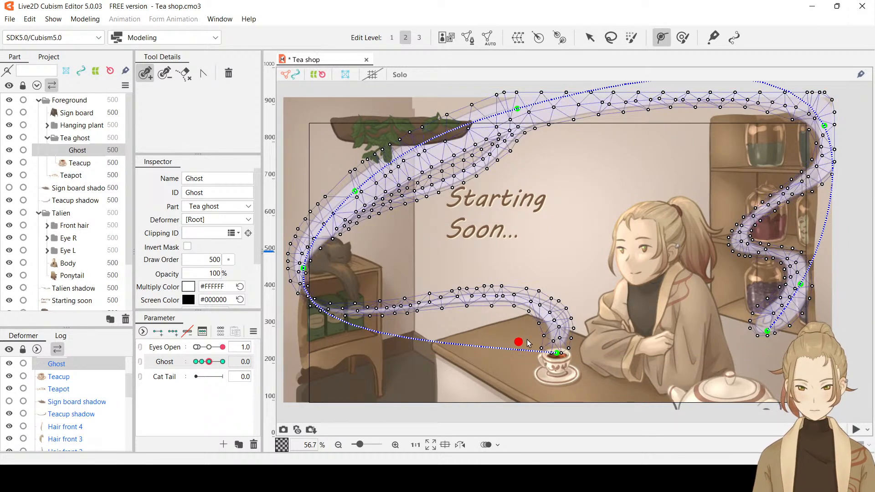
pyautogui.click(540, 336)
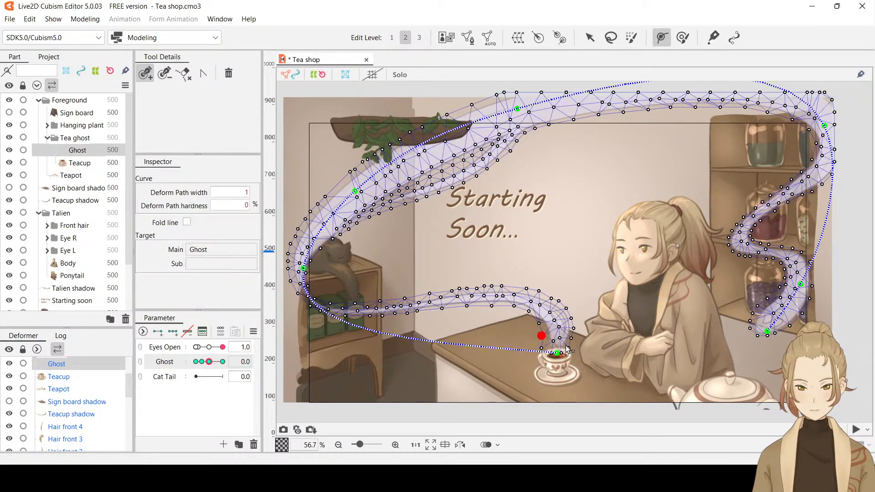
pyautogui.hotkey('ctrl', 'z')
pyautogui.click(557, 353)
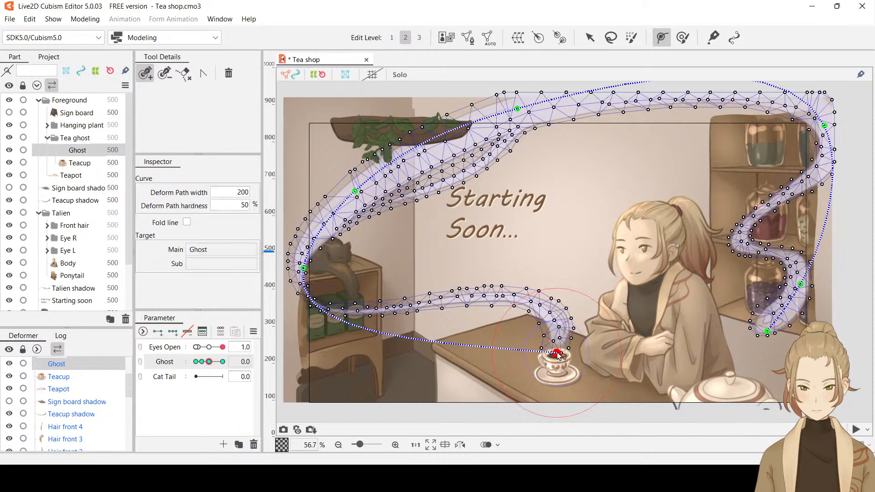
pyautogui.click(499, 349)
pyautogui.hotkey('ctrl', 'z')
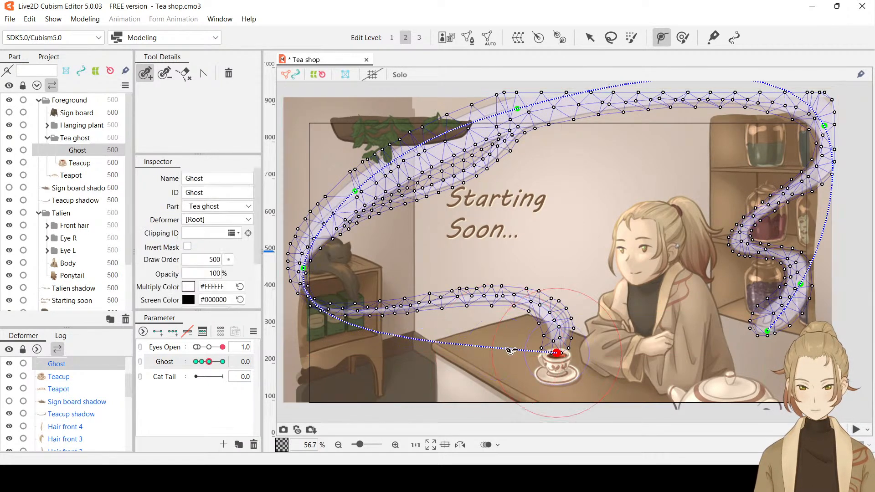
pyautogui.moveTo(516, 339); pyautogui.dragTo(559, 334)
pyautogui.hotkey('ctrl', 'z')
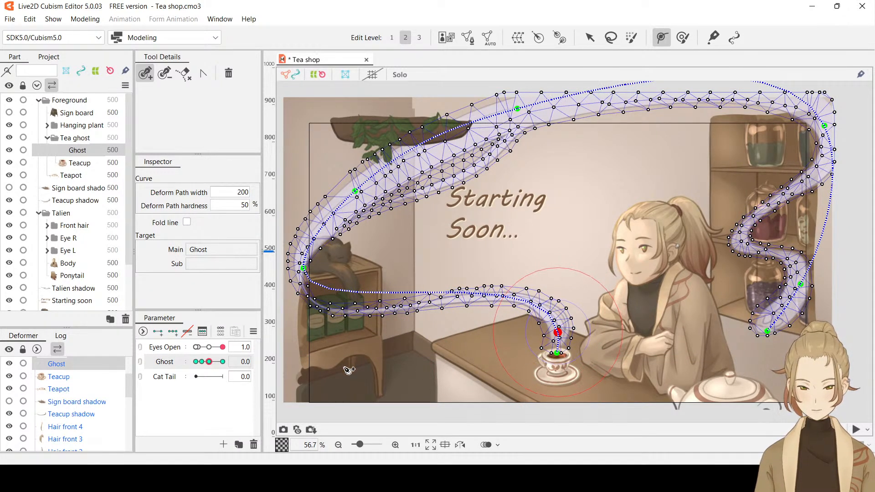
# At Ghost 30, shift the deform path point above the teacup slightly left and preview the Ghost parameter's motion
pyautogui.click(211, 363)
pyautogui.moveTo(210, 363); pyautogui.dragTo(230, 363)
pyautogui.scroll(2, 583, 334)
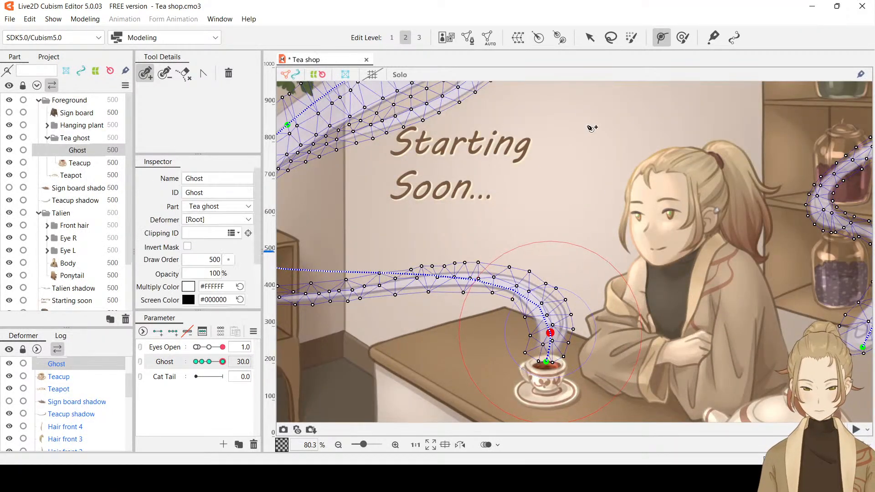
pyautogui.click(592, 38)
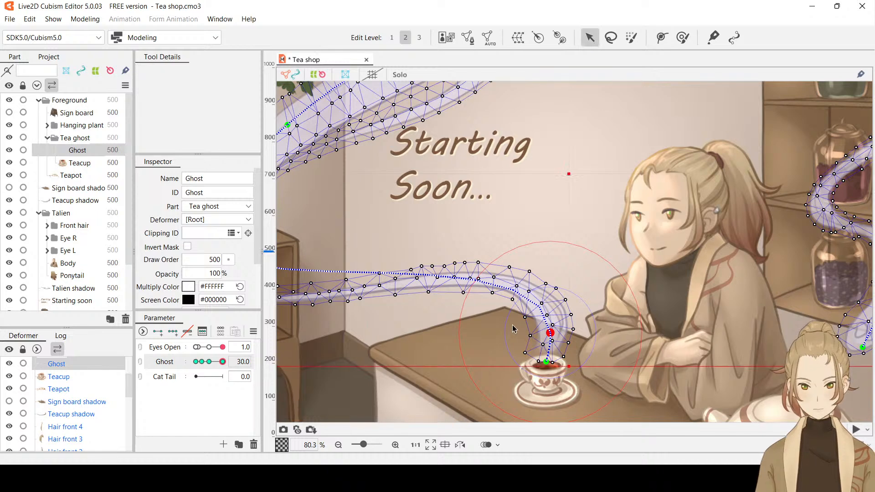
pyautogui.moveTo(549, 335); pyautogui.dragTo(549, 335)
pyautogui.click(549, 335)
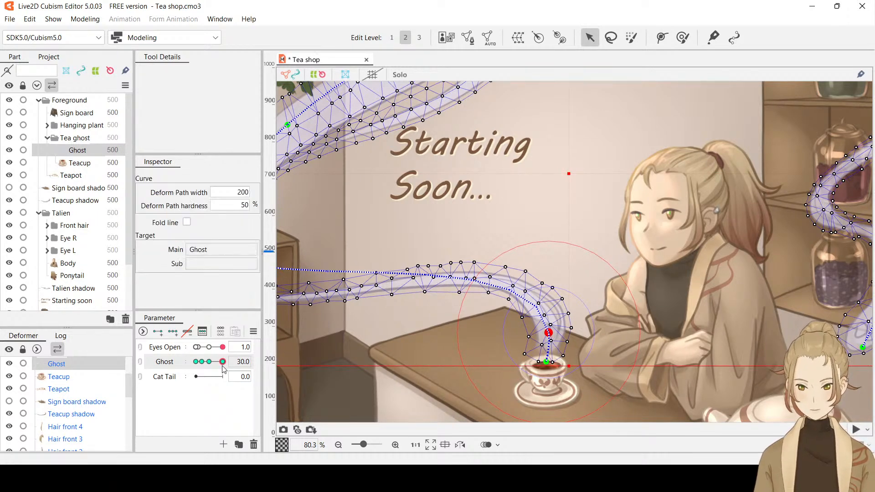
pyautogui.moveTo(222, 362); pyautogui.dragTo(202, 366)
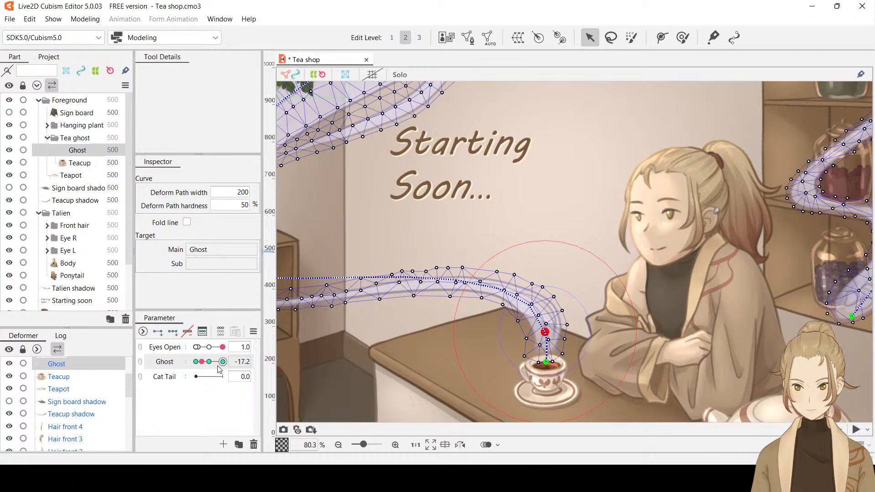
# Set Ghost to -30, hide the selection display, and preview the steam's motion over the full scene
pyautogui.click(546, 333)
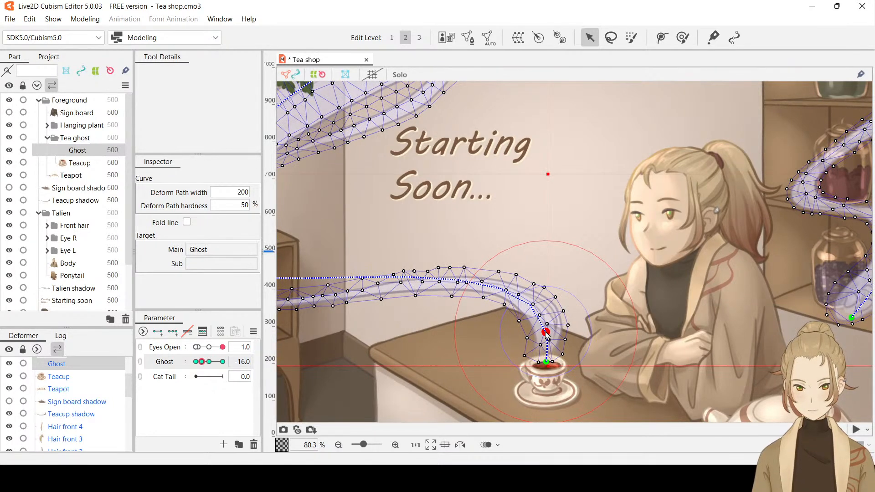
pyautogui.moveTo(201, 362); pyautogui.dragTo(181, 367)
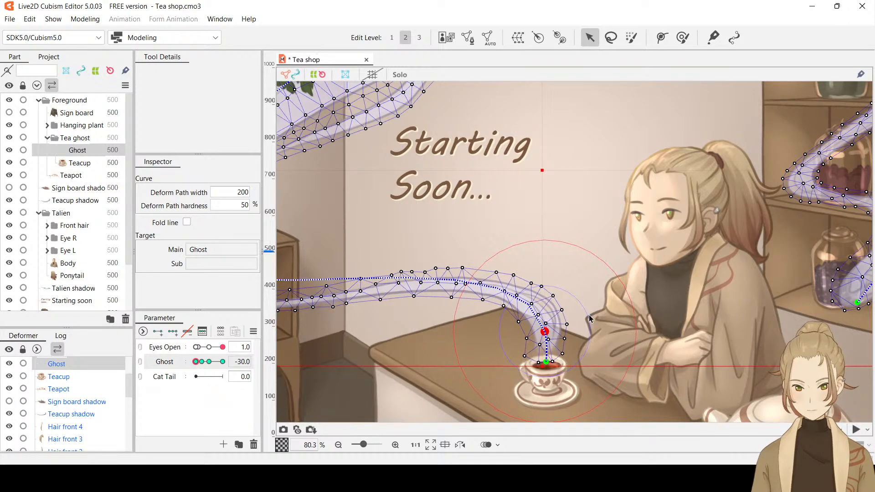
pyautogui.scroll(-2, 590, 319)
pyautogui.hotkey('ctrl', 'h')
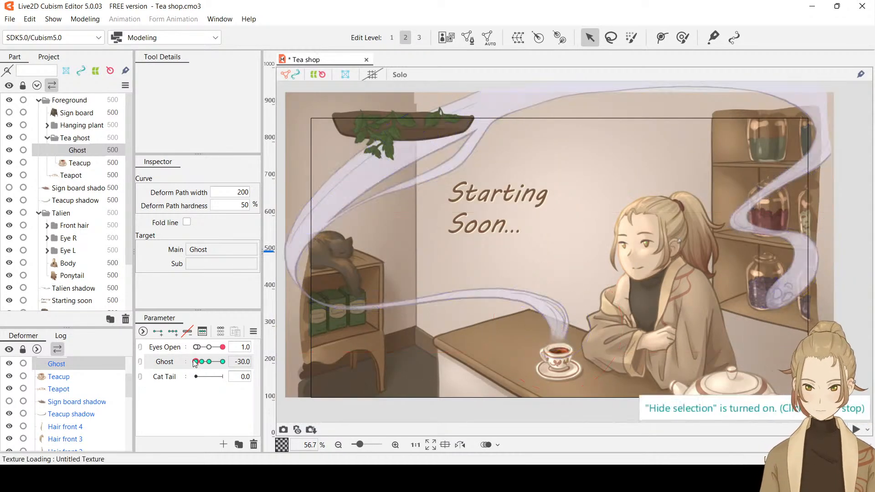
pyautogui.moveTo(197, 365); pyautogui.dragTo(169, 363)
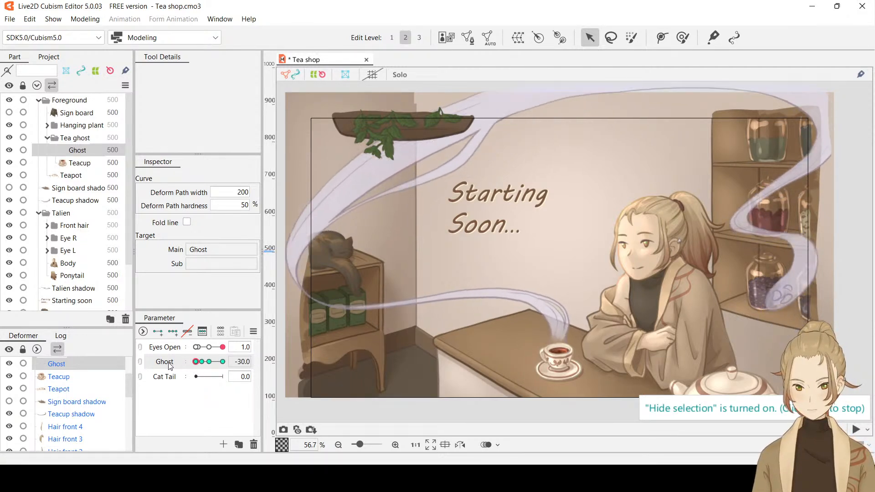
# Check the deform path point in the steam above the teacup at Ghost -30 and replay the Ghost motion
pyautogui.scroll(5, 598, 340)
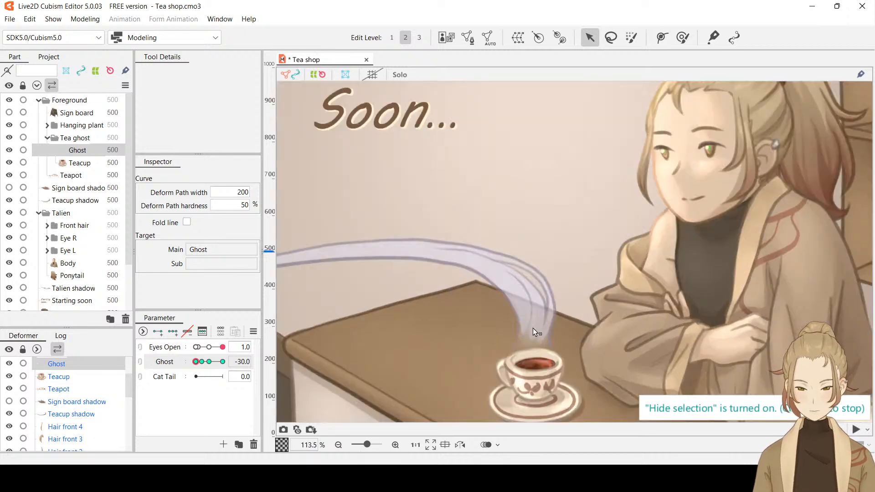
pyautogui.click(533, 328)
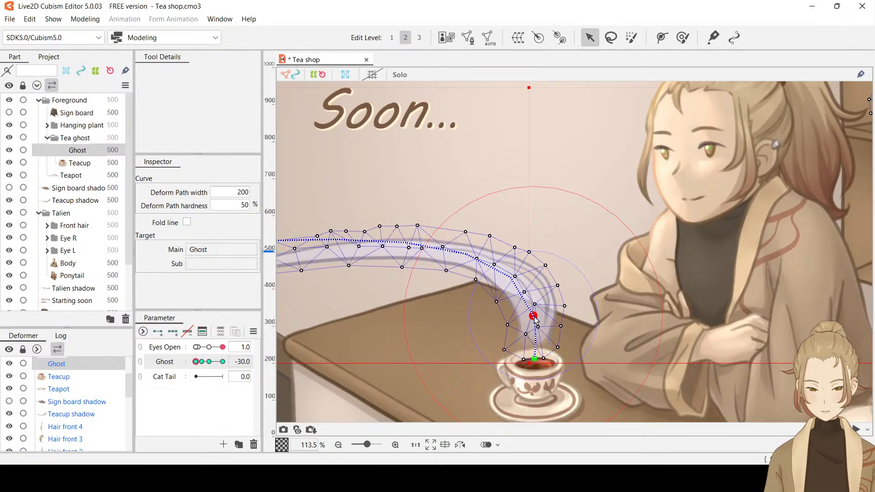
pyautogui.moveTo(196, 362); pyautogui.dragTo(172, 358)
pyautogui.hotkey('ctrl', 't')
pyautogui.scroll(-3, 518, 292)
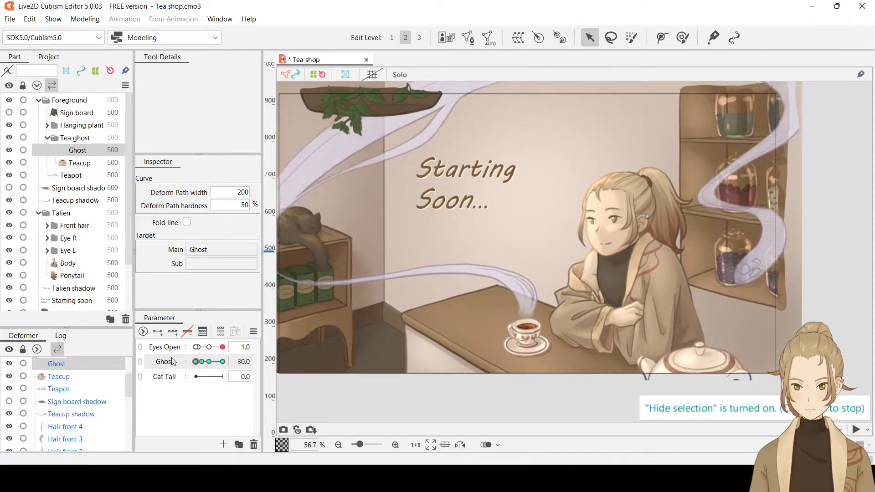
# Turn the selection display back on, save the Tea shop model, and deselect the Ghost mesh
pyautogui.scroll(-2, 626, 240)
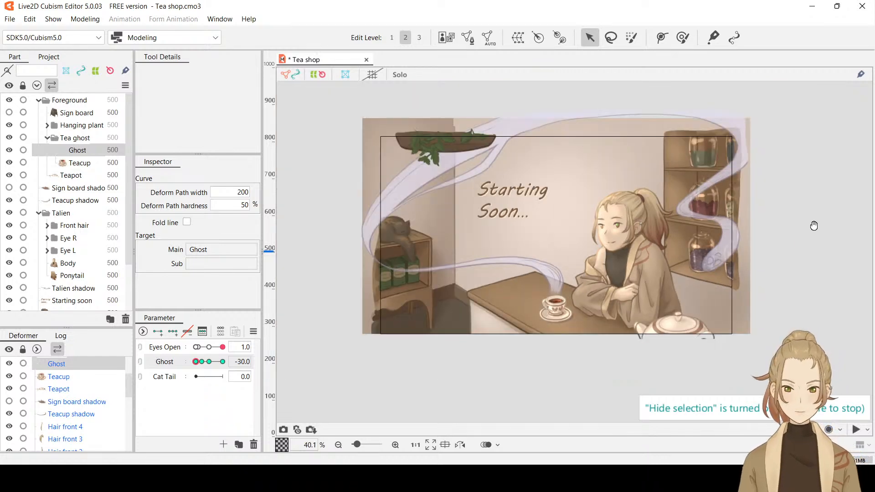
pyautogui.moveTo(814, 225); pyautogui.dragTo(830, 256)
pyautogui.hotkey('ctrl', 't')
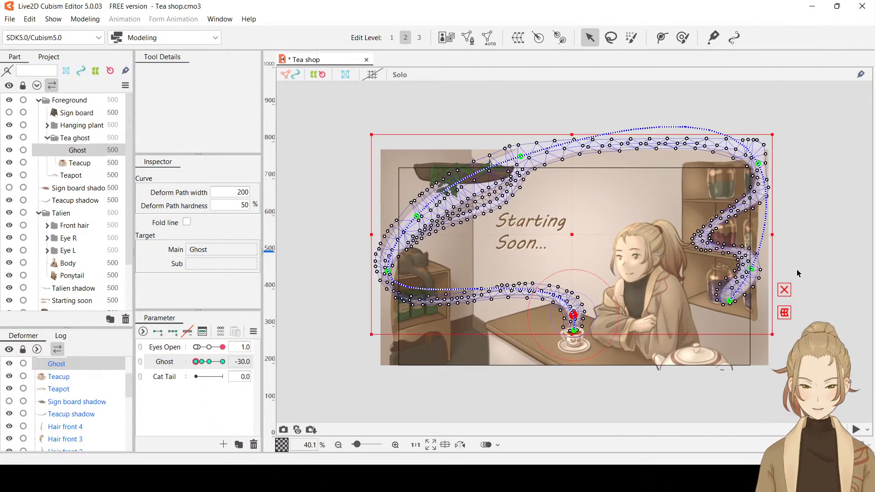
pyautogui.hotkey('ctrl', 's')
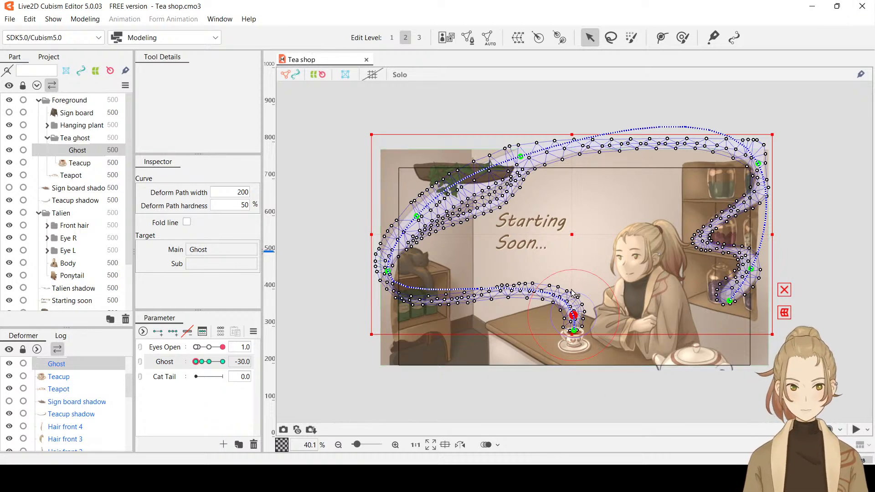
pyautogui.click(654, 404)
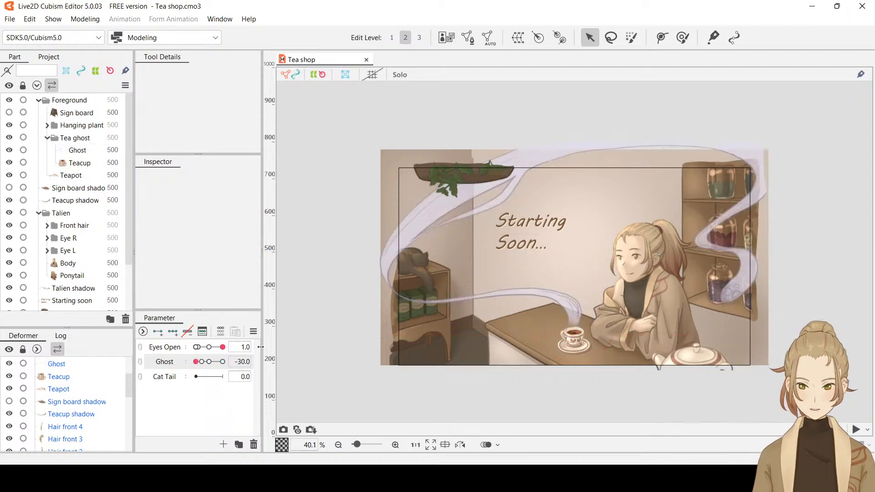
# Select the Cat tail art mesh hanging over the shelf and generate an automatic mesh for it
pyautogui.click(173, 382)
pyautogui.scroll(5, 413, 282)
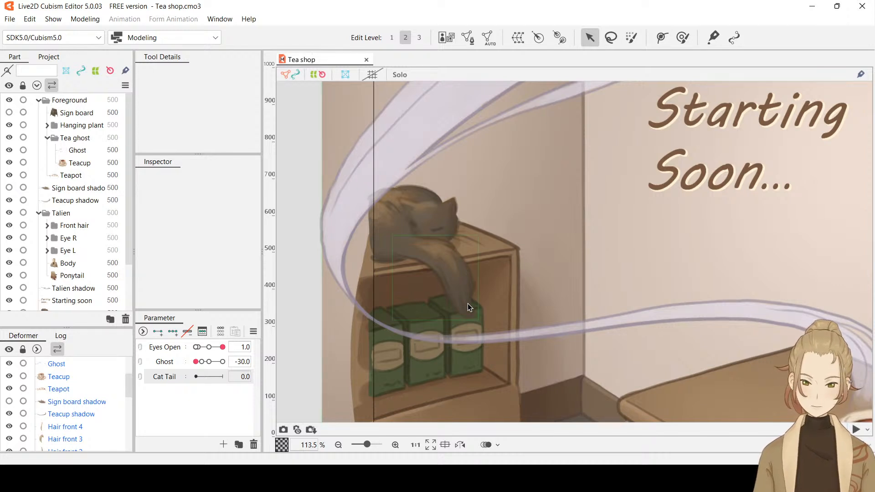
pyautogui.click(459, 290)
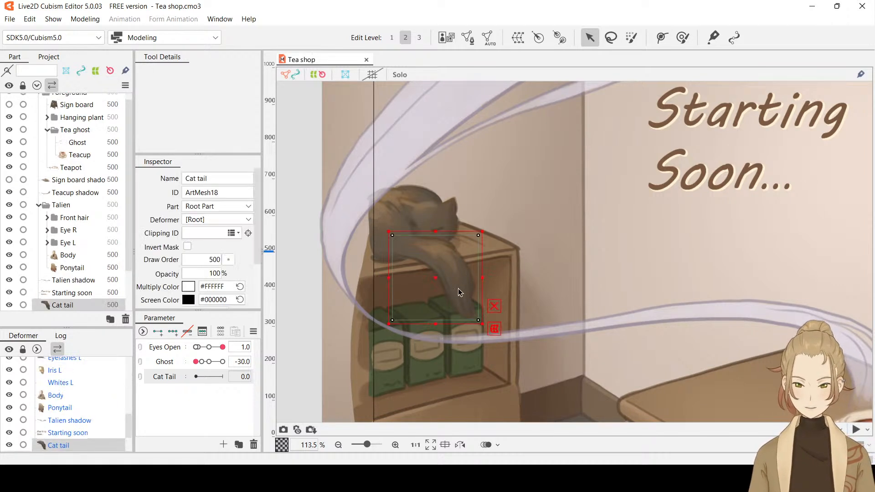
pyautogui.click(468, 37)
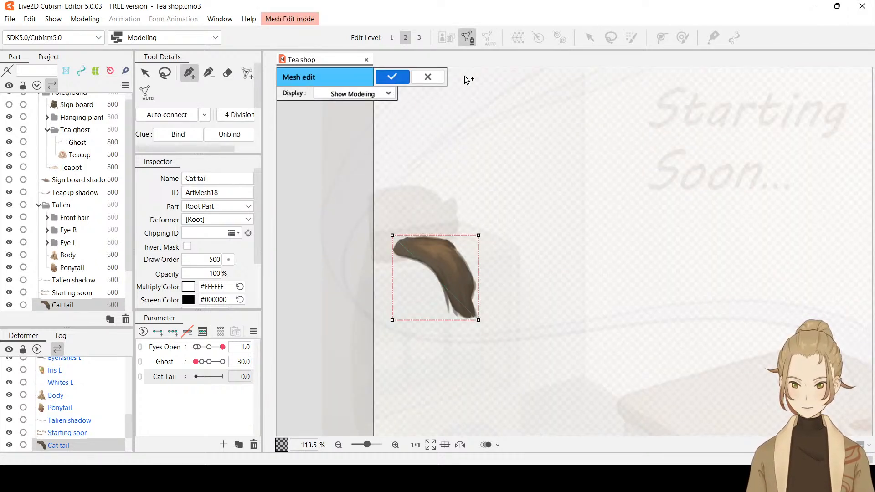
pyautogui.click(427, 76)
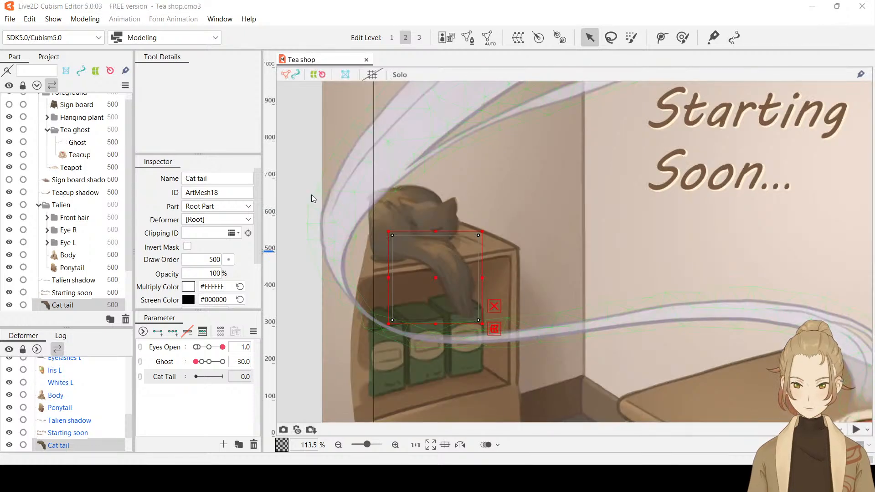
pyautogui.click(277, 227)
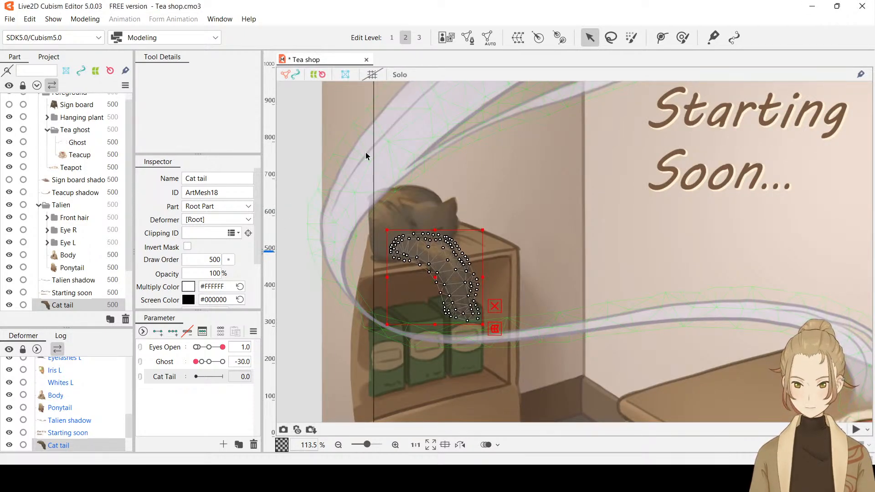
# Examine the generated mesh along the cat's tail and around its tip, keeping the Cat tail mesh selected
pyautogui.scroll(3, 448, 312)
pyautogui.scroll(3, 448, 312)
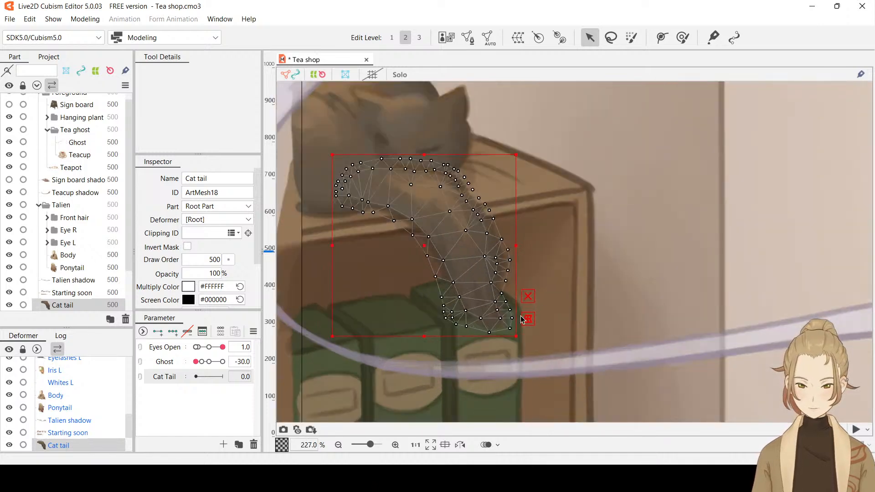
pyautogui.scroll(3, 522, 319)
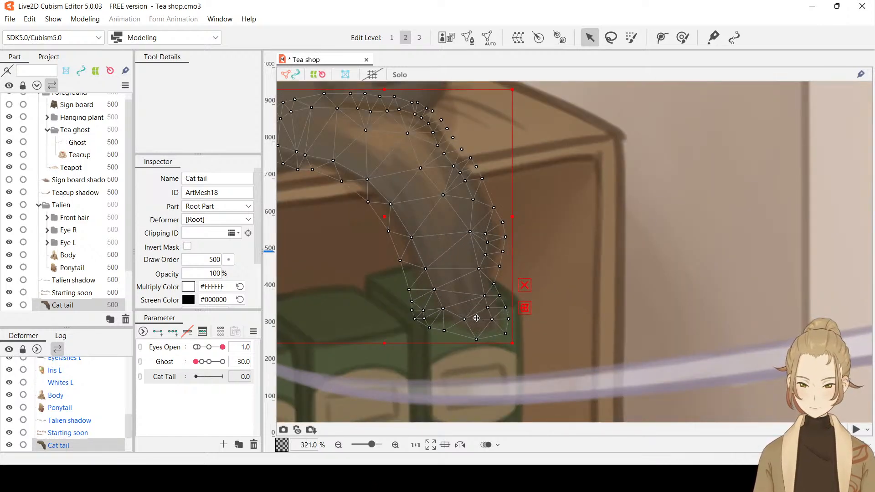
pyautogui.scroll(-3, 542, 277)
pyautogui.moveTo(594, 229); pyautogui.dragTo(613, 258)
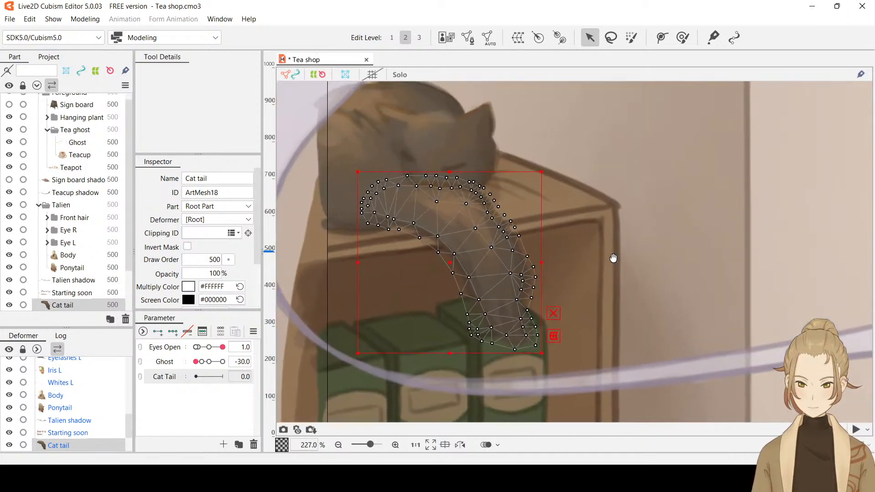
pyautogui.click(636, 258)
pyautogui.click(482, 258)
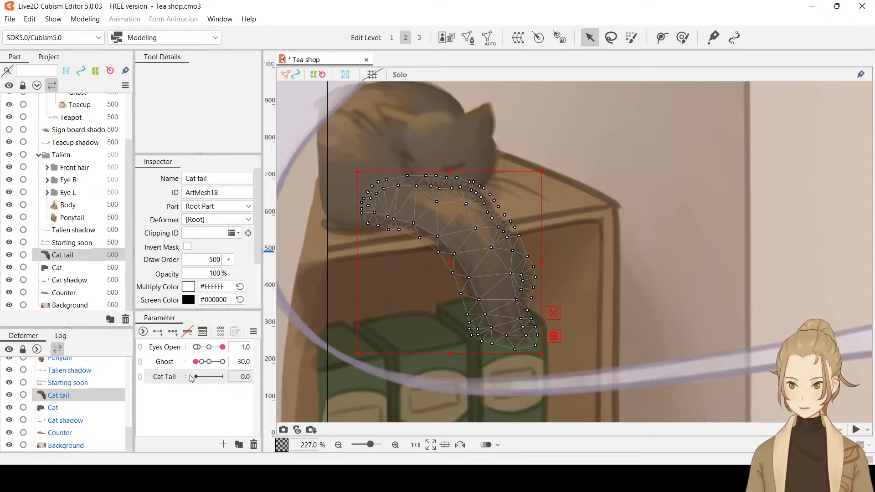
# Edit the Cat Tail parameter so its minimum is -1.0, and move it to that lower end
pyautogui.moveTo(191, 378)
pyautogui.mouseDown()
pyautogui.moveTo(232, 377)
pyautogui.moveTo(191, 381)
pyautogui.mouseUp()
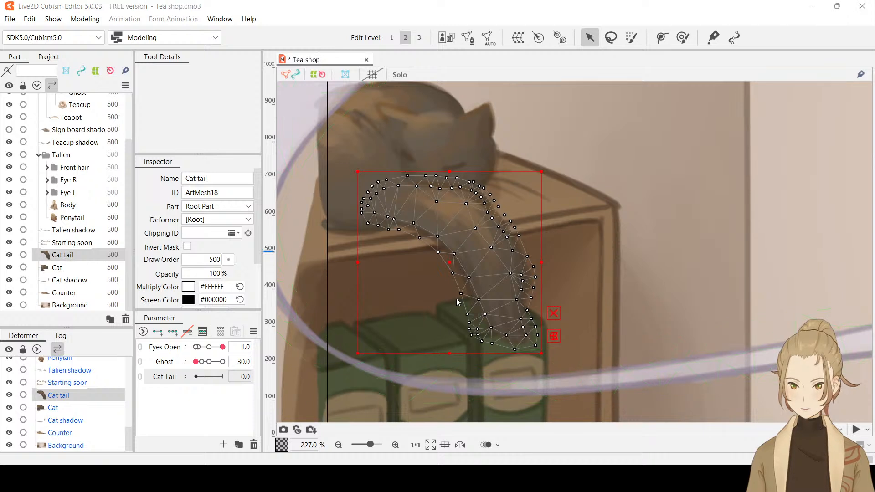
pyautogui.doubleClick(167, 377)
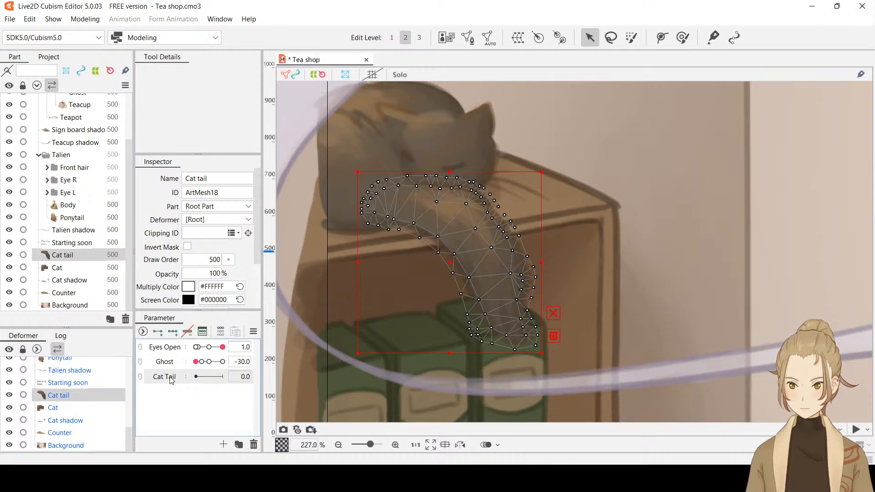
pyautogui.click(468, 365)
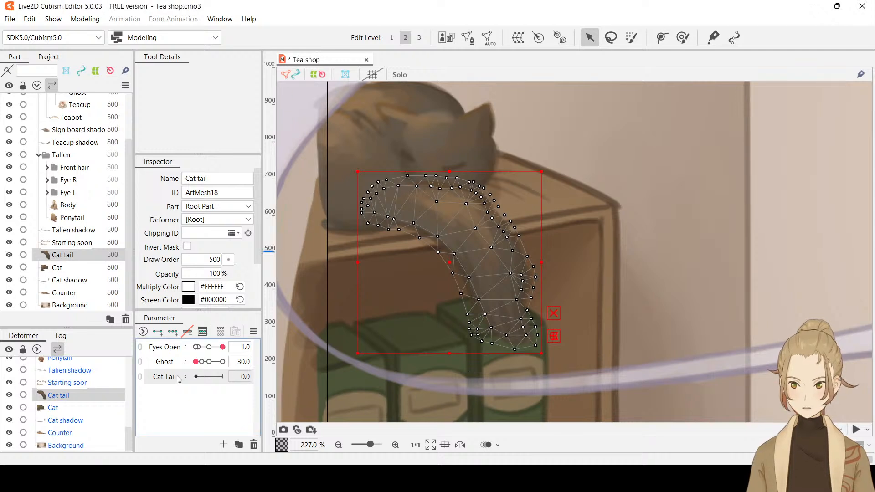
pyautogui.doubleClick(188, 381)
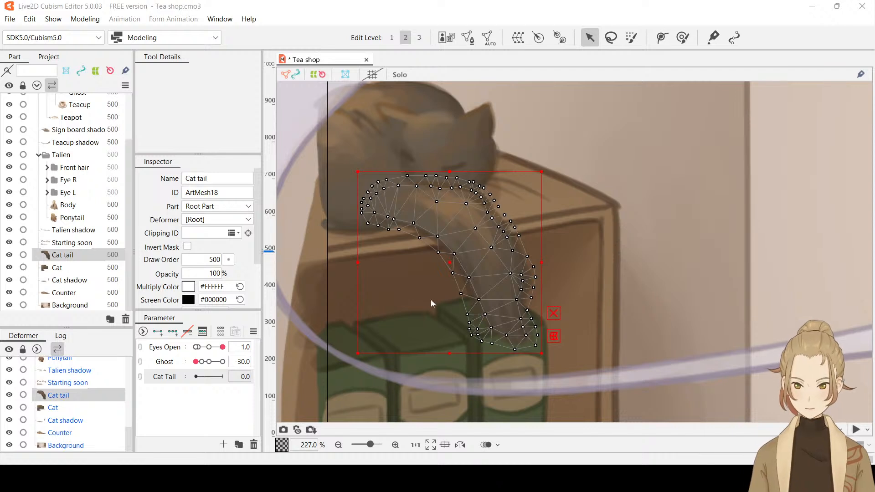
pyautogui.click(216, 406)
pyautogui.moveTo(212, 381); pyautogui.dragTo(195, 383)
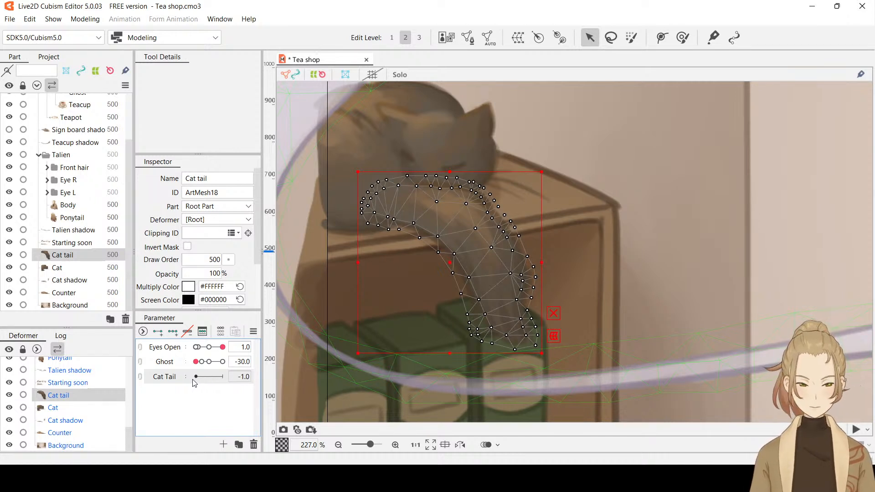
# Add three keys to the Cat Tail parameter for the Cat tail mesh and set the parameter to its middle key at 0
pyautogui.moveTo(193, 382); pyautogui.dragTo(211, 386)
pyautogui.click(243, 377)
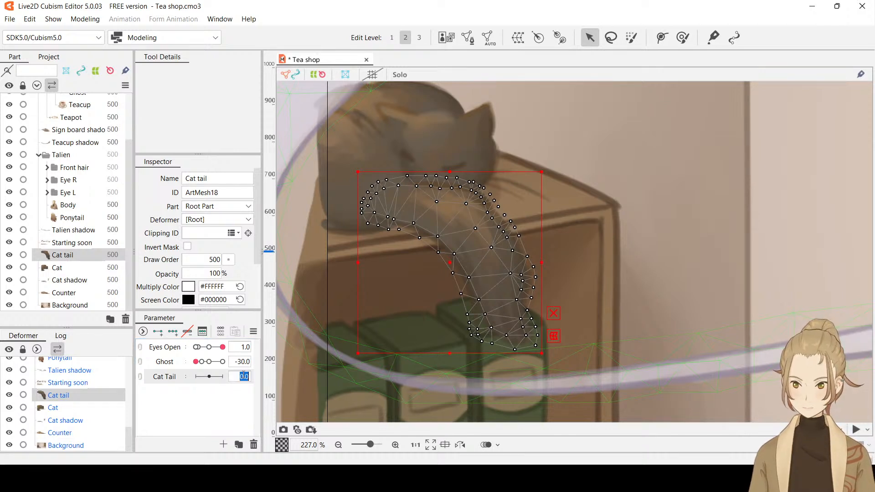
pyautogui.click(173, 334)
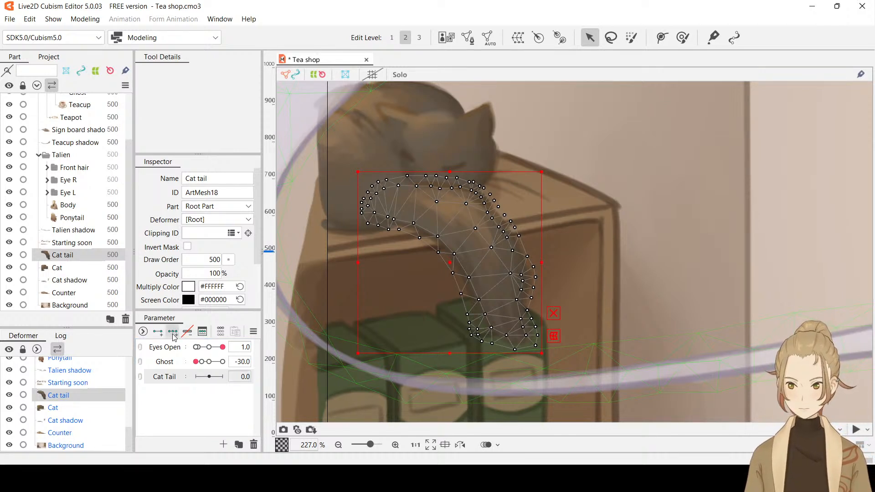
pyautogui.moveTo(209, 378)
pyautogui.mouseDown()
pyautogui.moveTo(198, 382)
pyautogui.moveTo(209, 377)
pyautogui.mouseUp()
pyautogui.click(243, 377)
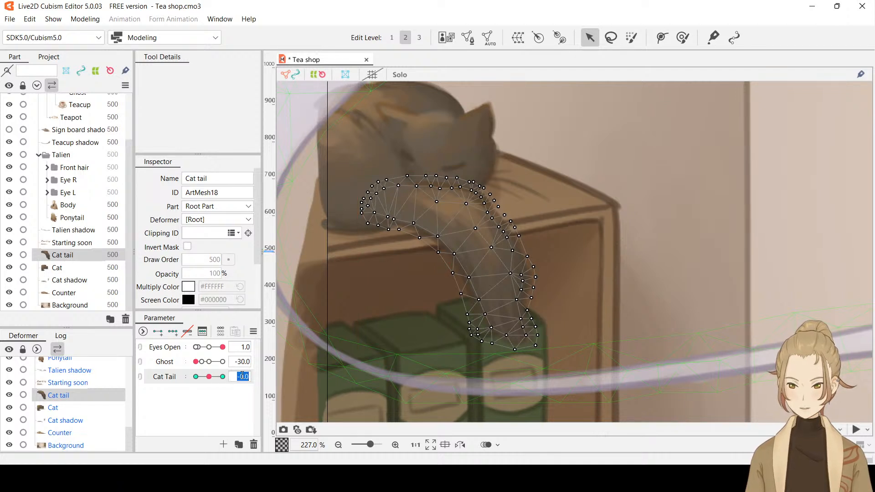
pyautogui.press('Return')
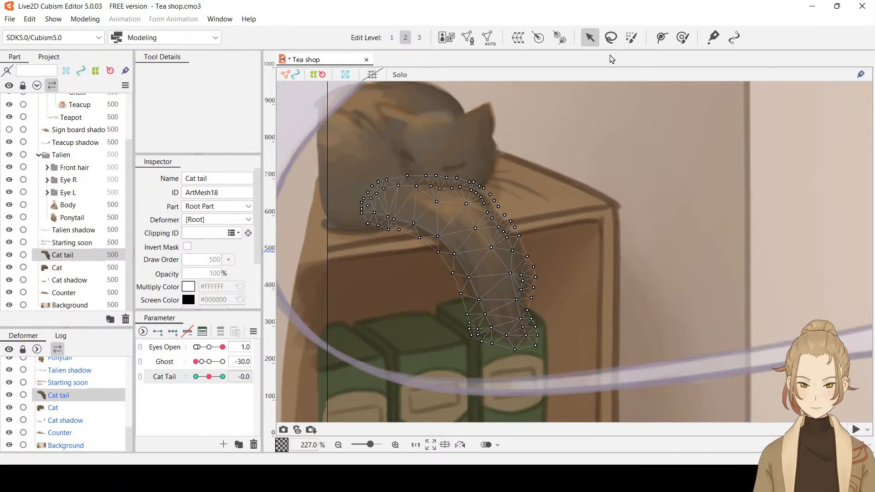
# Create a three-point deform path on the Cat tail mesh, running from the tail's upper part through its bend to the tip
pyautogui.click(662, 38)
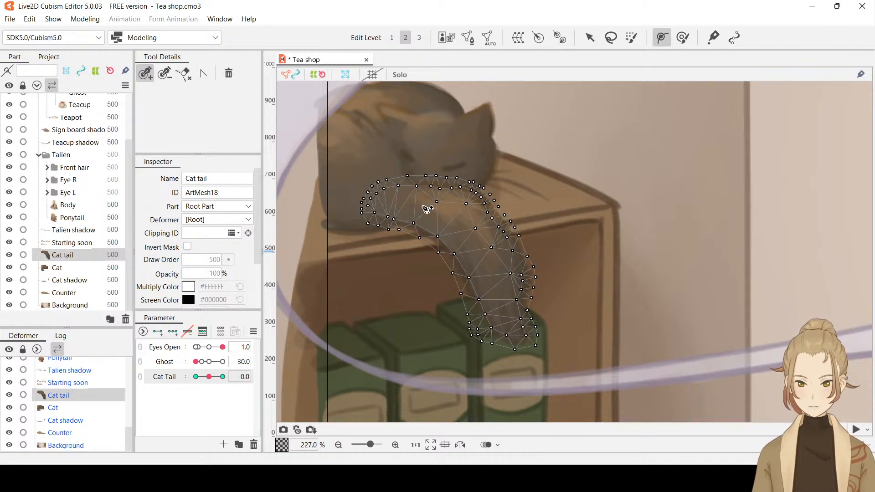
pyautogui.click(425, 205)
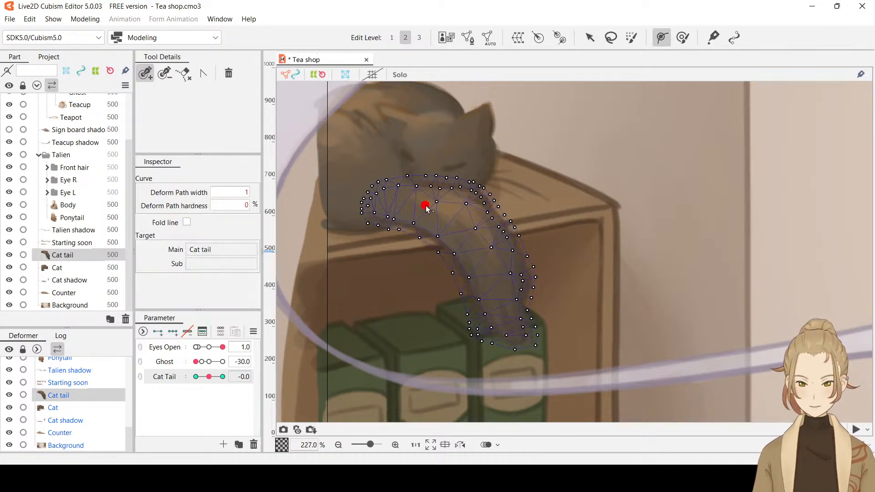
pyautogui.click(482, 245)
pyautogui.click(518, 341)
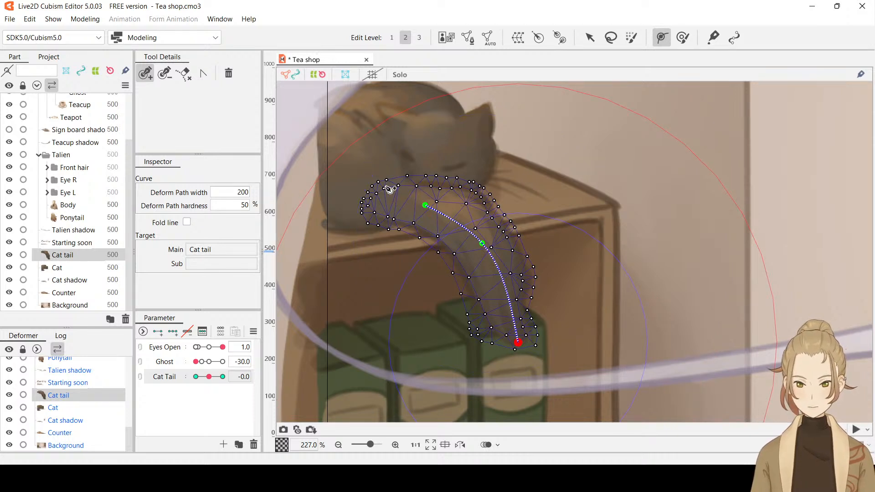
pyautogui.click(589, 38)
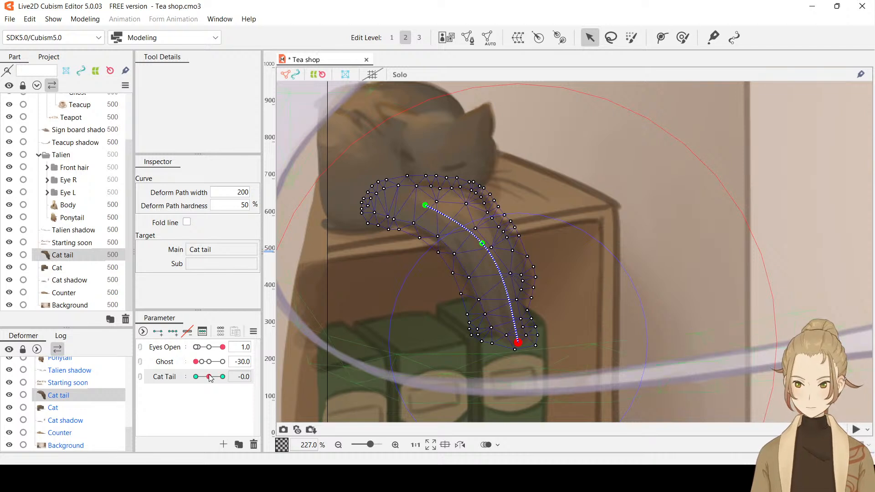
# Set the Cat Tail parameter to -1.0 and delete the three-point deform path from the Cat tail mesh
pyautogui.moveTo(209, 377); pyautogui.dragTo(195, 382)
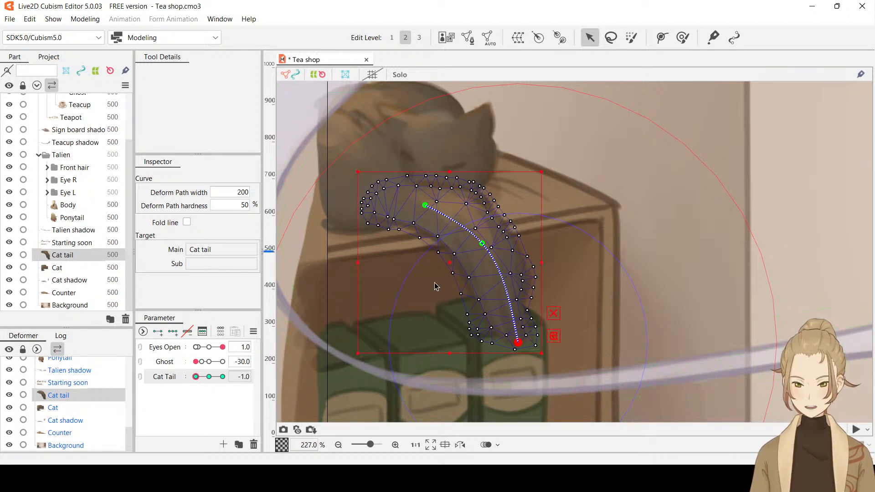
pyautogui.click(482, 245)
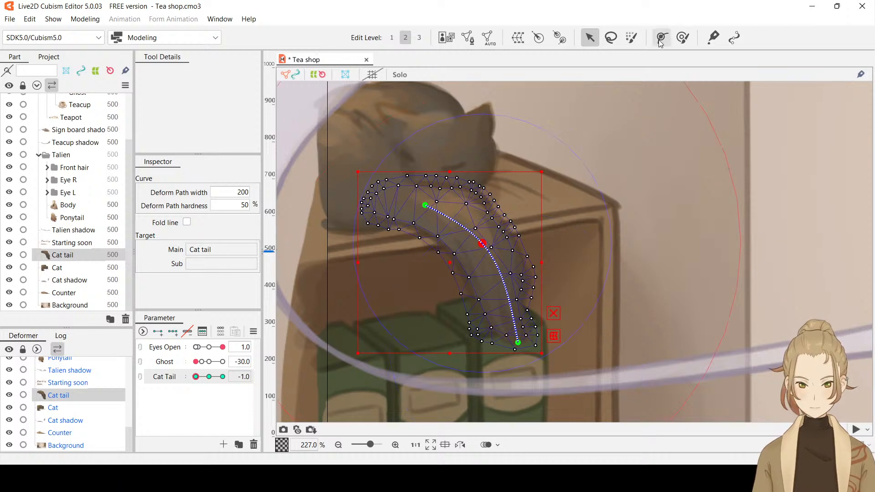
pyautogui.press('Delete')
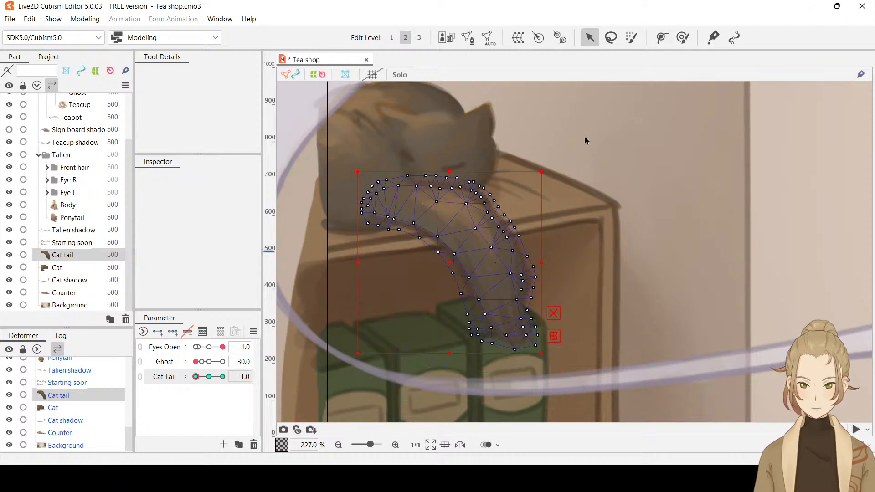
# Try to bend the tail inward at Cat Tail -1.0 with a straight two-point deform path from its upper part to the tip
pyautogui.click(662, 38)
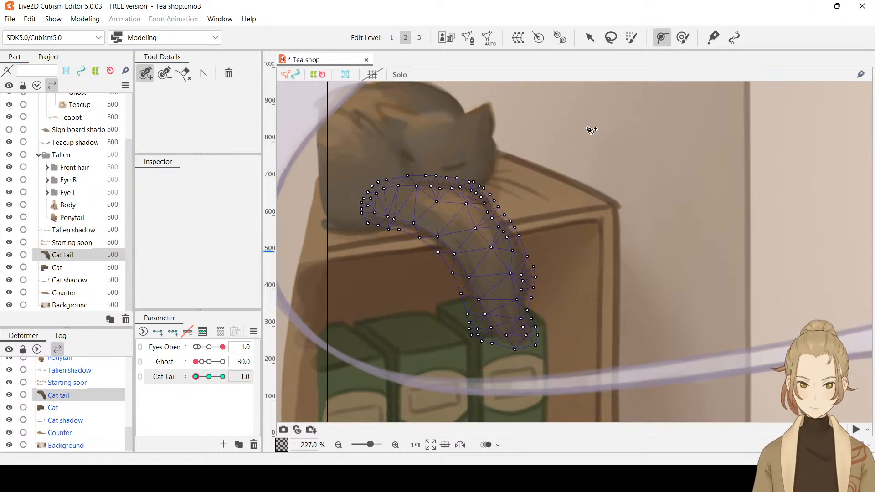
pyautogui.click(440, 211)
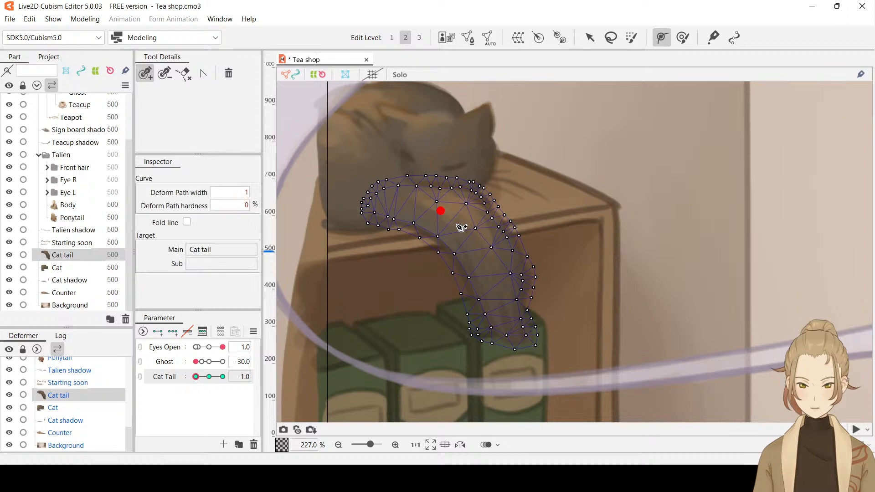
pyautogui.click(520, 339)
pyautogui.click(197, 378)
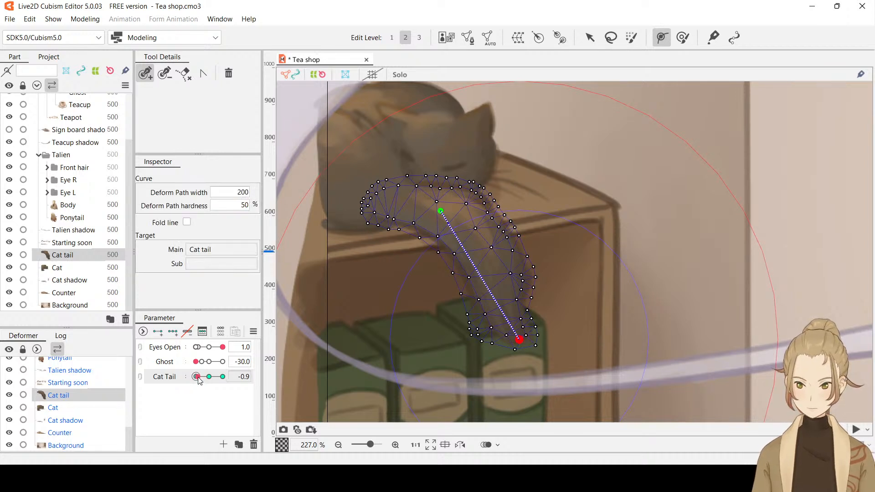
pyautogui.moveTo(199, 377); pyautogui.dragTo(171, 383)
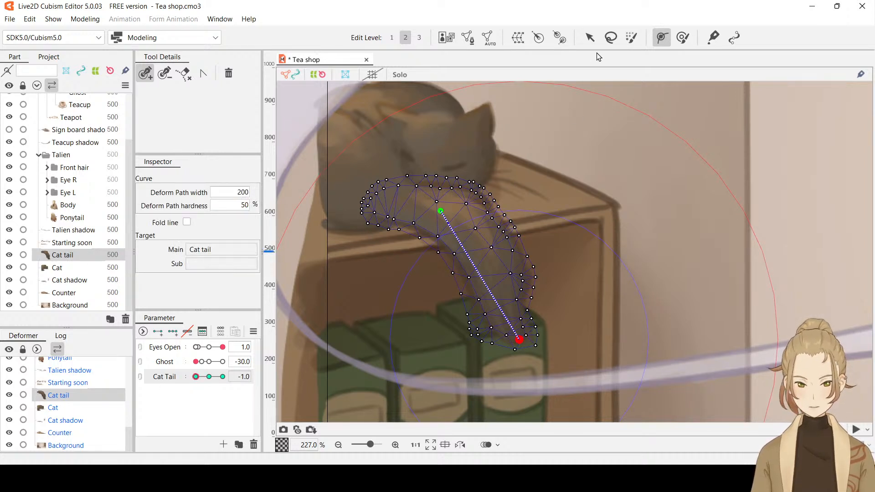
pyautogui.click(590, 38)
pyautogui.moveTo(519, 344); pyautogui.dragTo(510, 347)
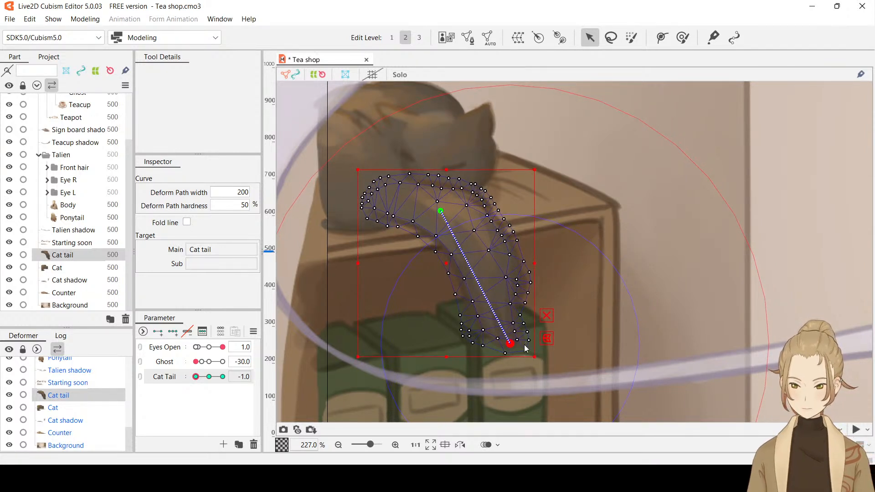
# Undo the tip bend and the two-point deform path on the Cat tail mesh
pyautogui.hotkey('ctrl', 'z')
pyautogui.hotkey('ctrl', 'z')
pyautogui.hotkey('ctrl', 'z')
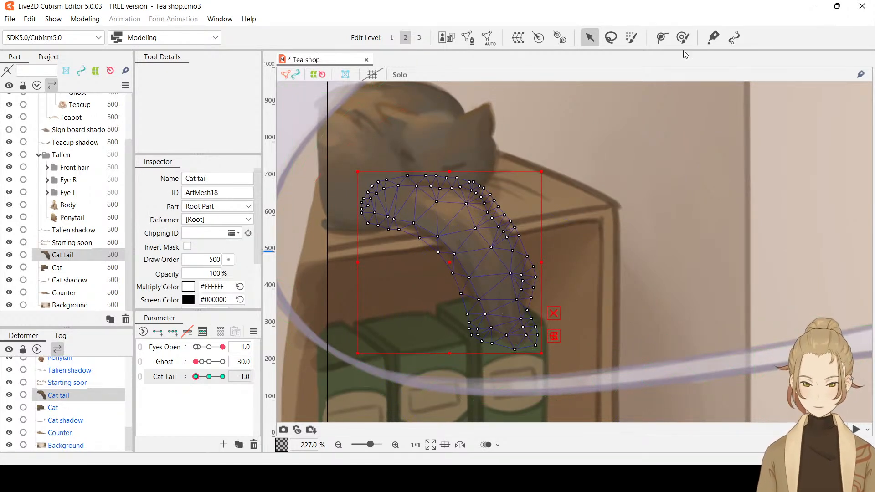
# Create a three-point deform path on the Cat tail mesh, running from the tail's base through its upper curve to the tip
pyautogui.click(663, 40)
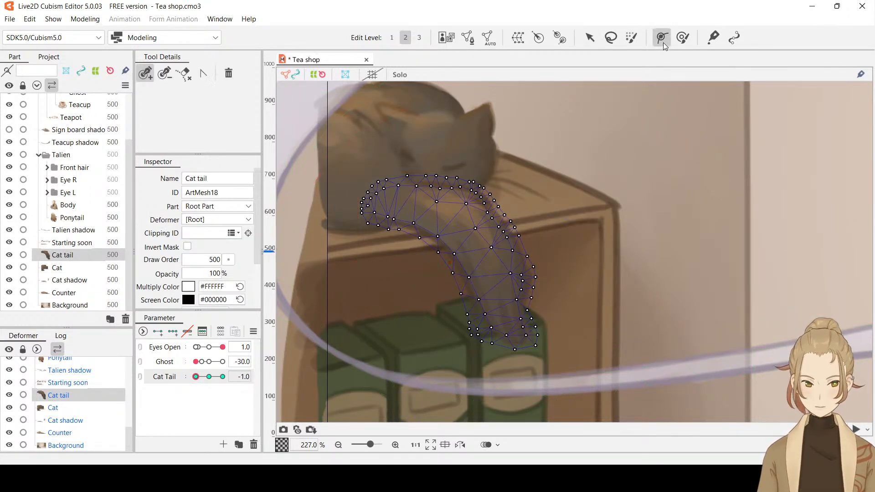
pyautogui.click(404, 206)
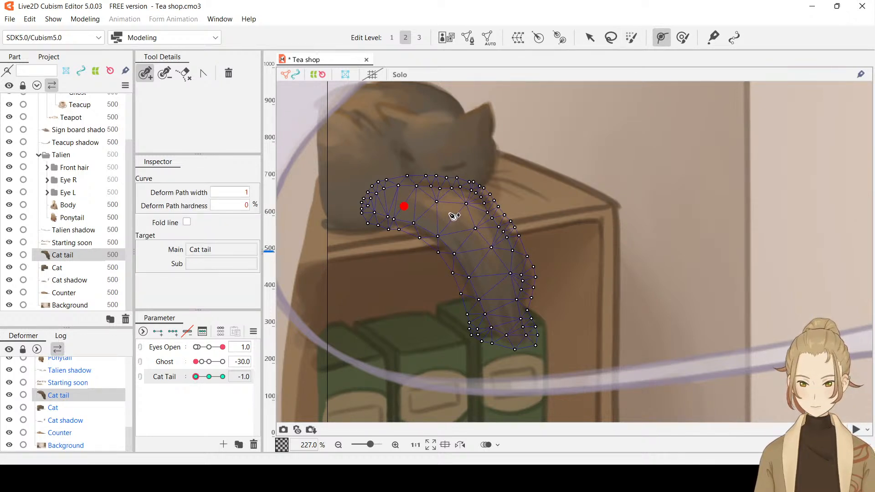
pyautogui.click(451, 213)
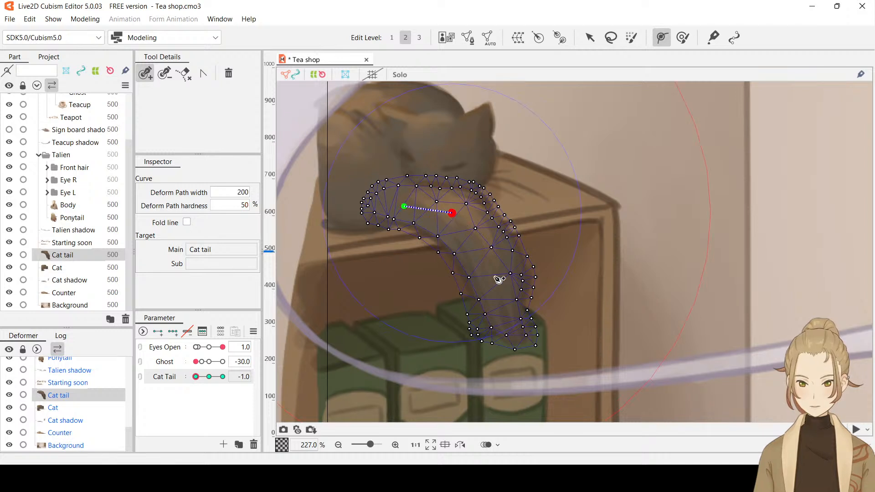
pyautogui.click(518, 342)
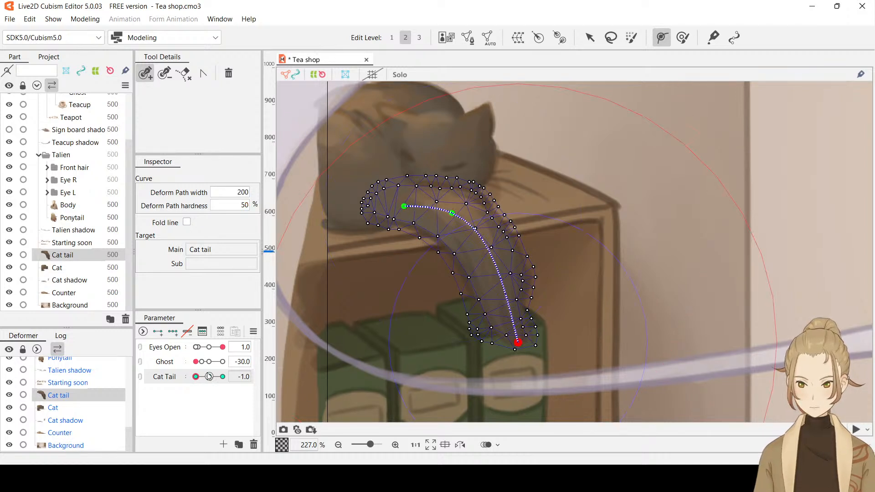
# Try to bend the tail by moving the deform path's middle point and tip point
pyautogui.click(590, 37)
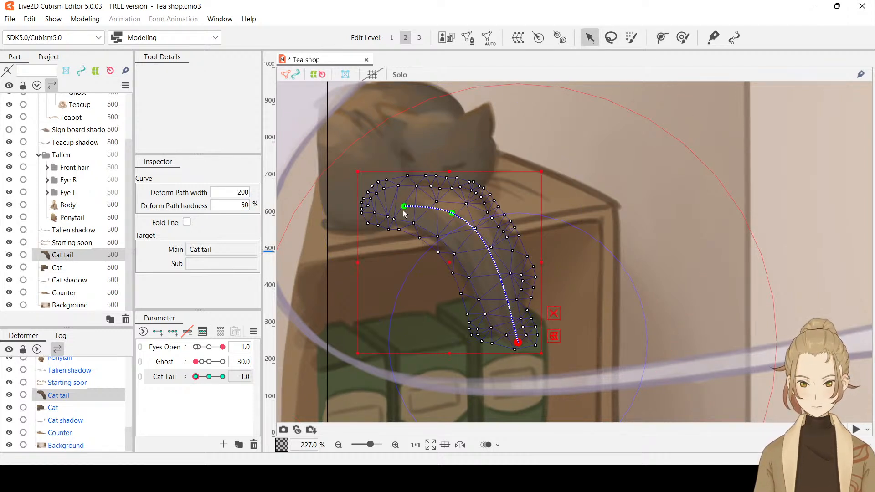
pyautogui.moveTo(454, 217); pyautogui.dragTo(464, 217)
pyautogui.click(518, 342)
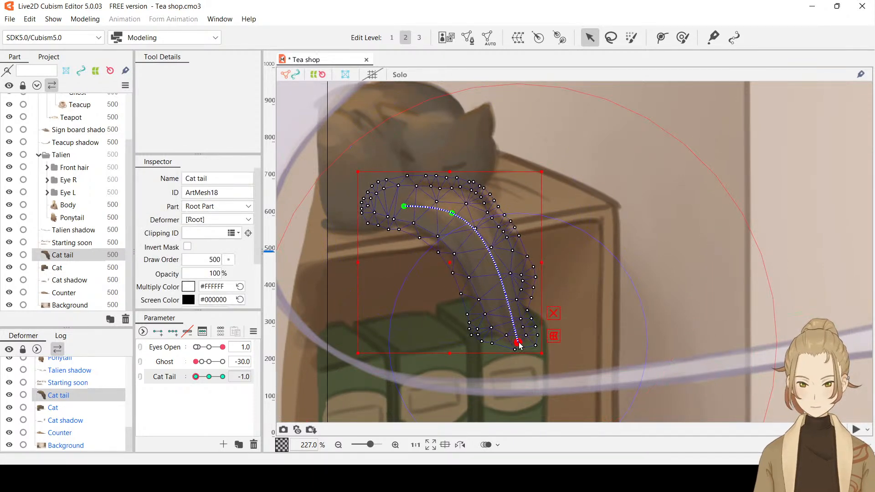
pyautogui.moveTo(519, 345)
pyautogui.mouseDown()
pyautogui.moveTo(490, 357)
pyautogui.moveTo(504, 360)
pyautogui.moveTo(520, 343)
pyautogui.mouseUp()
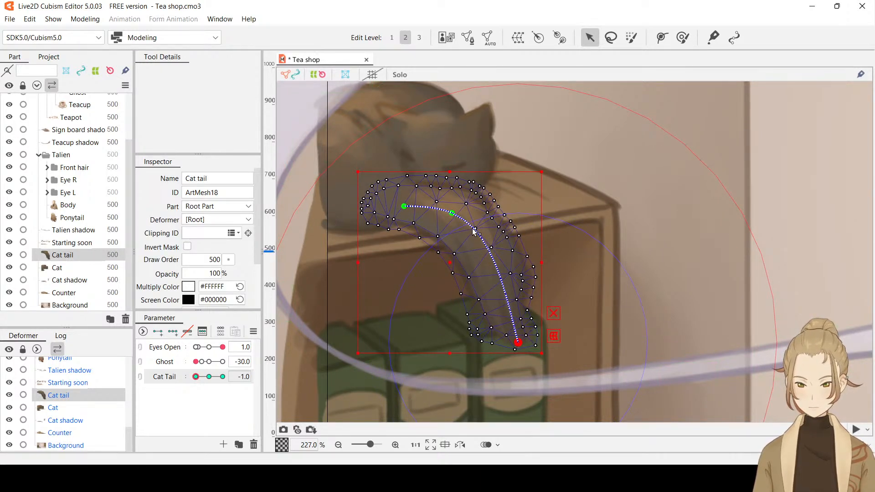
# Shift the path's middle point slightly toward the tail's base and swing the tail tip slightly left at Cat Tail -1.0
pyautogui.click(662, 38)
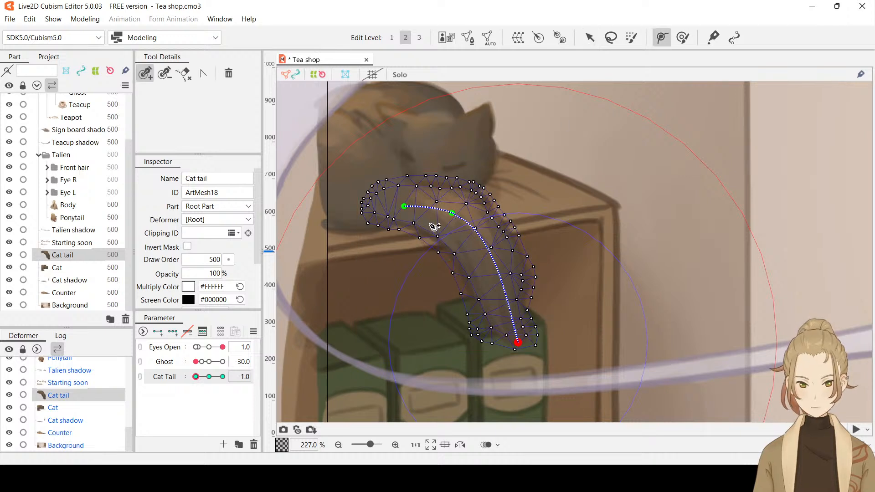
pyautogui.moveTo(453, 216); pyautogui.dragTo(446, 219)
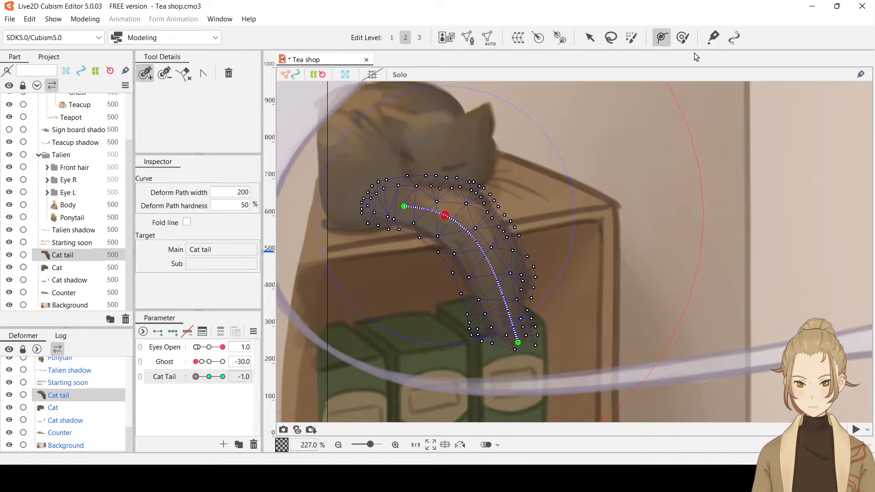
pyautogui.click(589, 37)
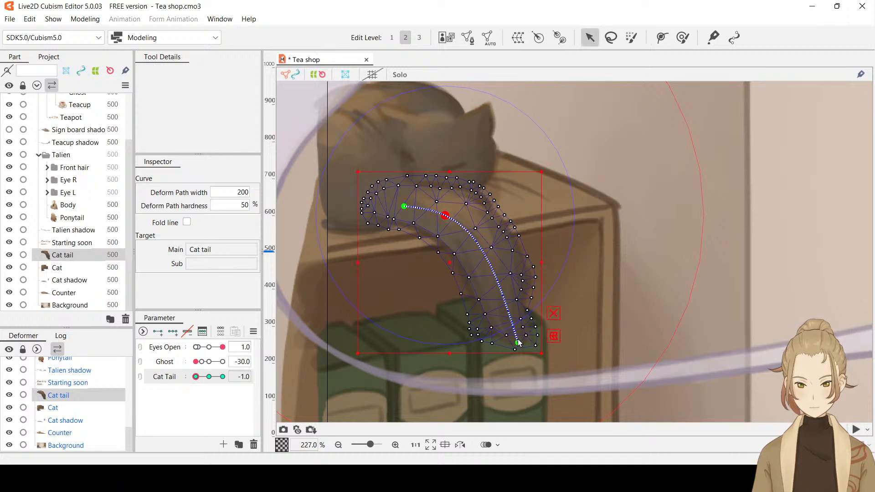
pyautogui.moveTo(518, 342); pyautogui.dragTo(505, 345)
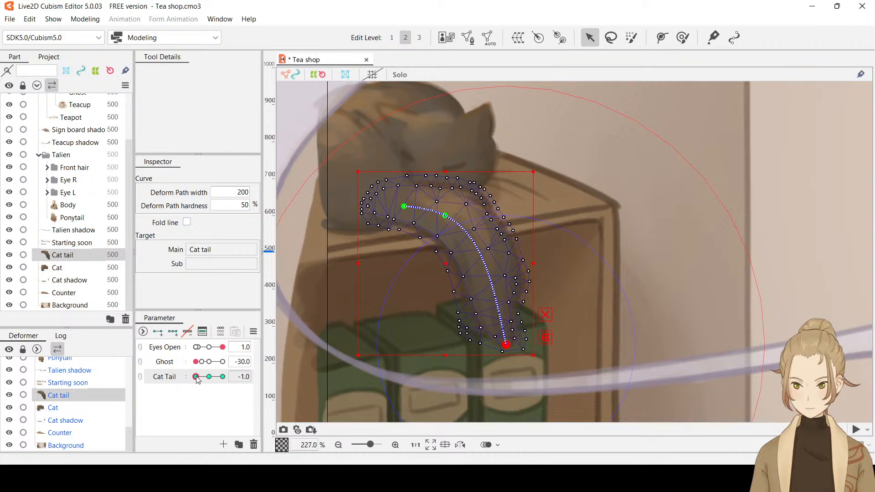
# Swing the tail tip outward to the right at Cat Tail 1.0, and add another parameter key between 0 and 1.0
pyautogui.moveTo(196, 377); pyautogui.dragTo(222, 378)
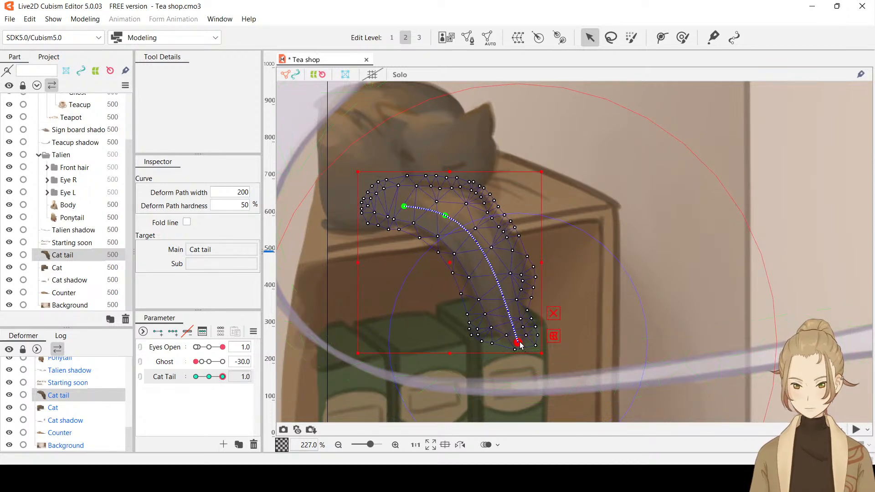
pyautogui.moveTo(519, 342); pyautogui.dragTo(545, 333)
pyautogui.scroll(-2, 613, 254)
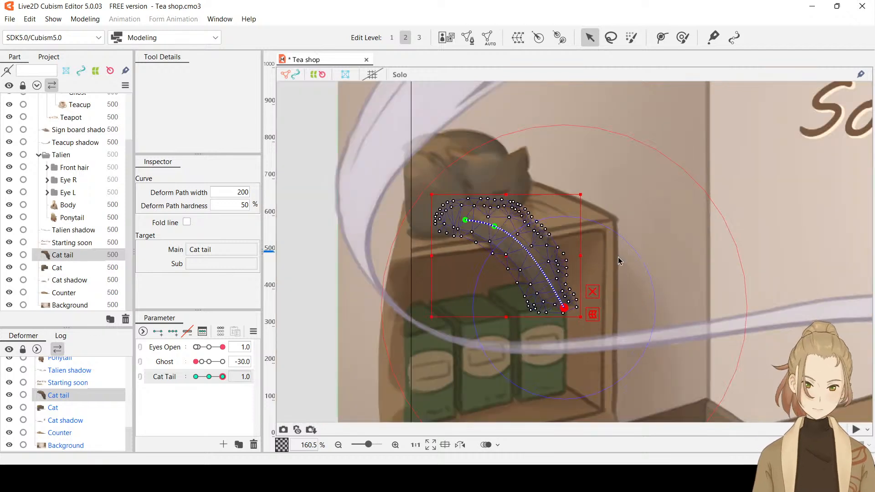
pyautogui.hotkey('ctrl', 't')
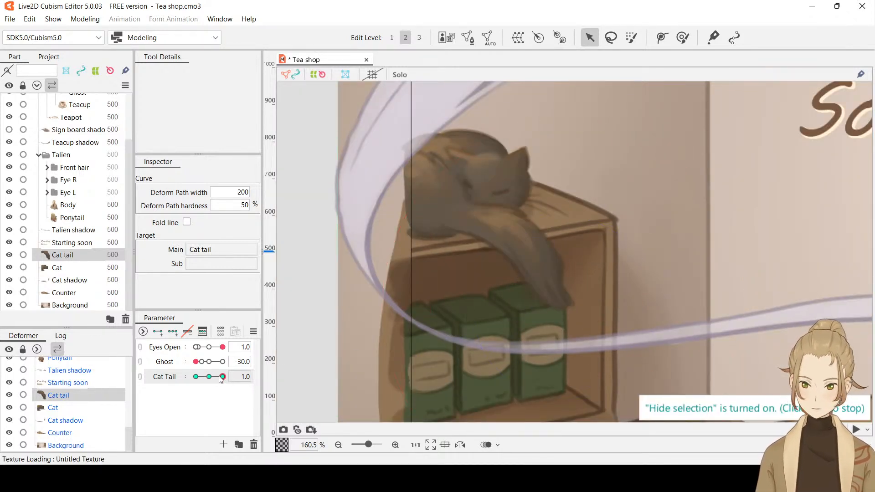
pyautogui.moveTo(222, 377)
pyautogui.mouseDown()
pyautogui.moveTo(185, 376)
pyautogui.moveTo(235, 373)
pyautogui.moveTo(167, 373)
pyautogui.moveTo(255, 361)
pyautogui.moveTo(186, 375)
pyautogui.moveTo(244, 373)
pyautogui.moveTo(214, 379)
pyautogui.moveTo(228, 378)
pyautogui.mouseUp()
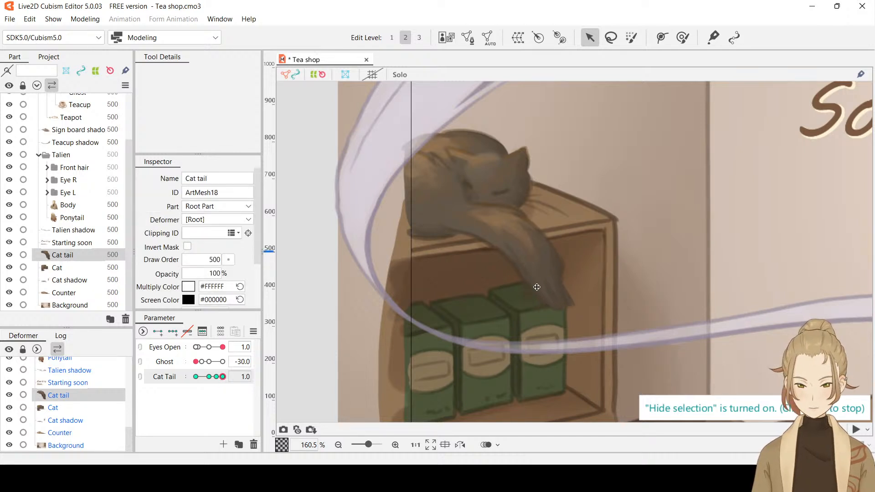
# Add a fourth deform path point on the tail's lower half and nudge it slightly toward the outer edge
pyautogui.scroll(2, 537, 287)
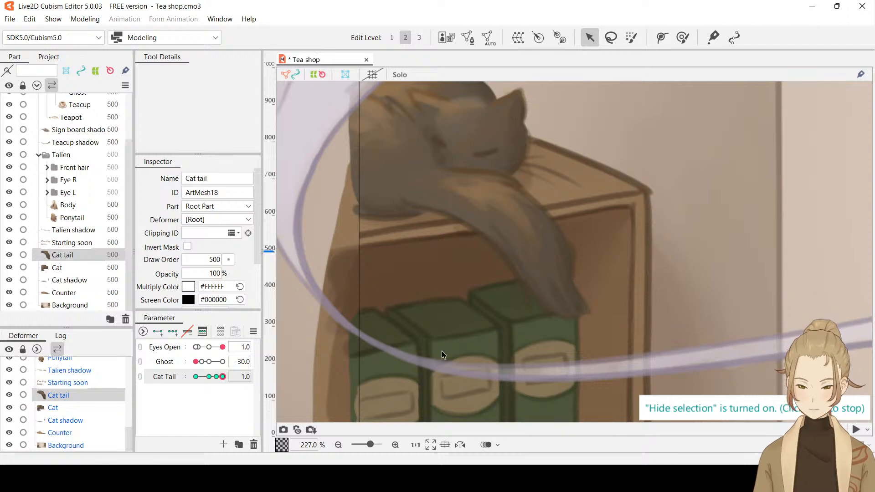
pyautogui.click(492, 228)
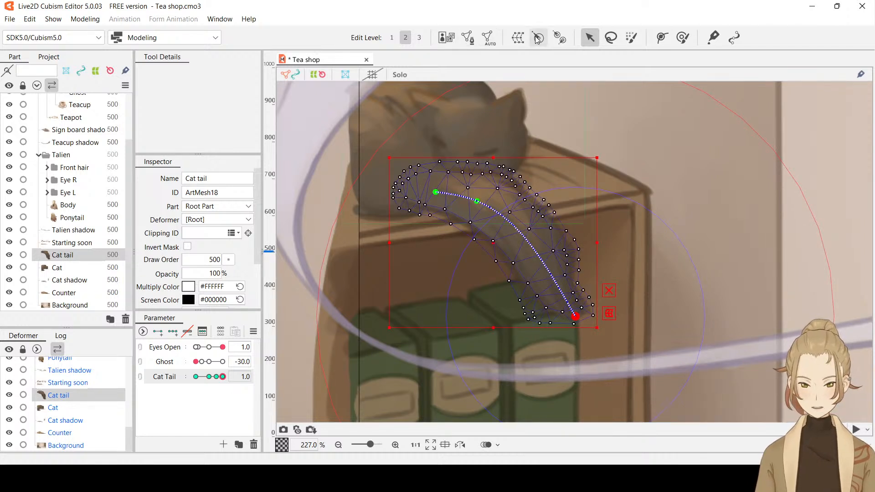
pyautogui.click(666, 40)
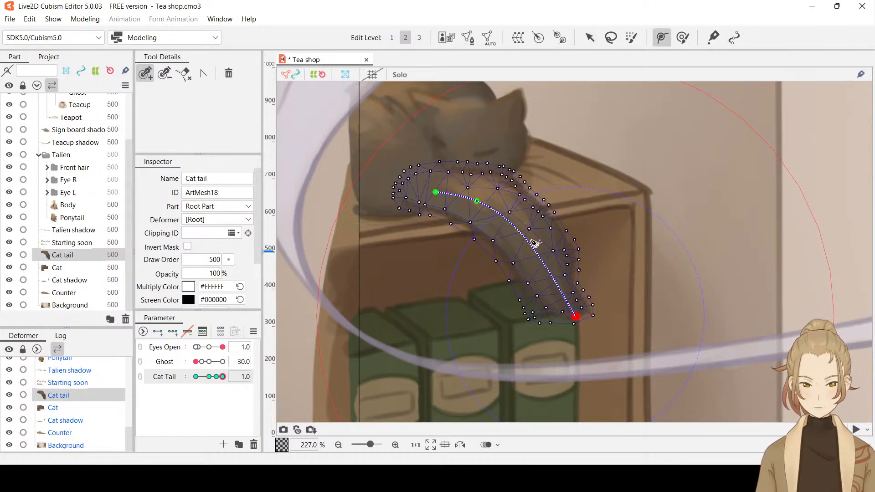
pyautogui.click(537, 254)
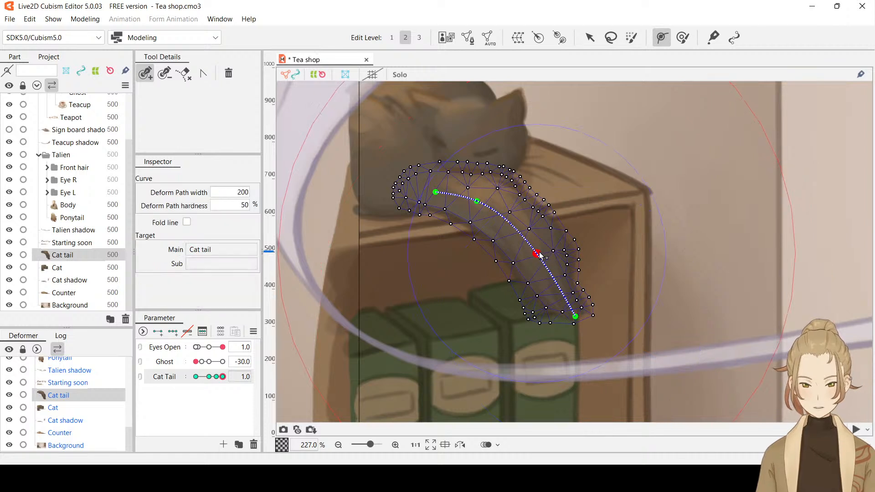
pyautogui.moveTo(540, 257); pyautogui.dragTo(543, 254)
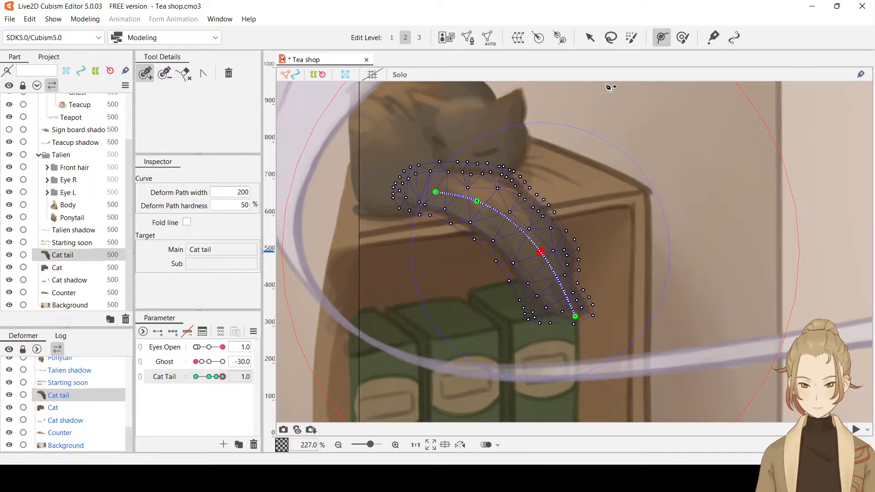
# Curl the tail tip up and outward to the right at Cat Tail 1.0, and preview the swing with the selection hidden
pyautogui.click(588, 40)
pyautogui.moveTo(225, 377); pyautogui.dragTo(229, 378)
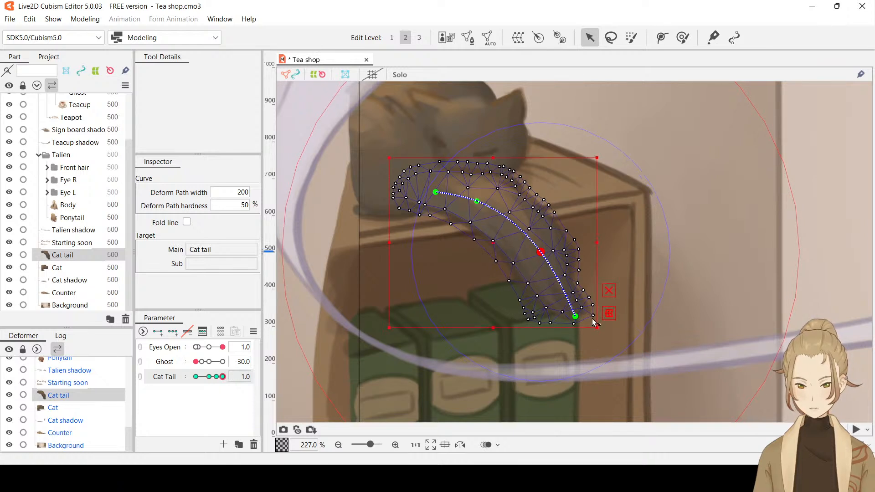
pyautogui.moveTo(575, 316); pyautogui.dragTo(603, 294)
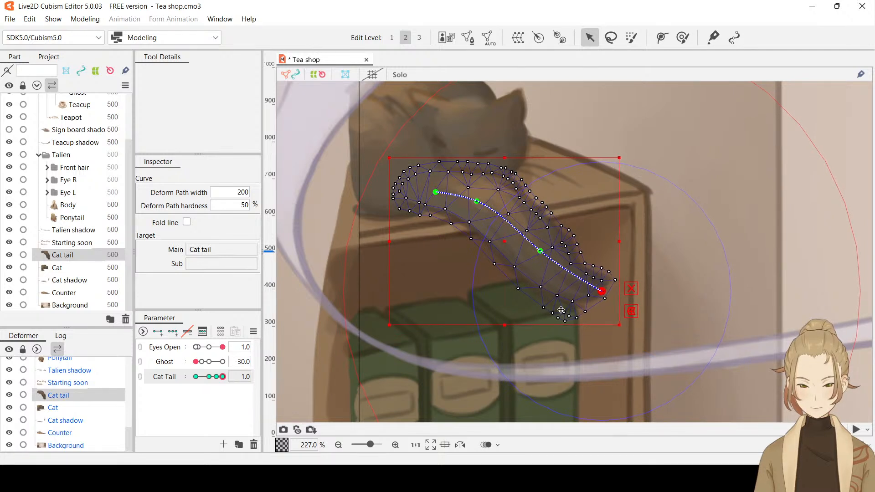
pyautogui.hotkey('ctrl', 'h')
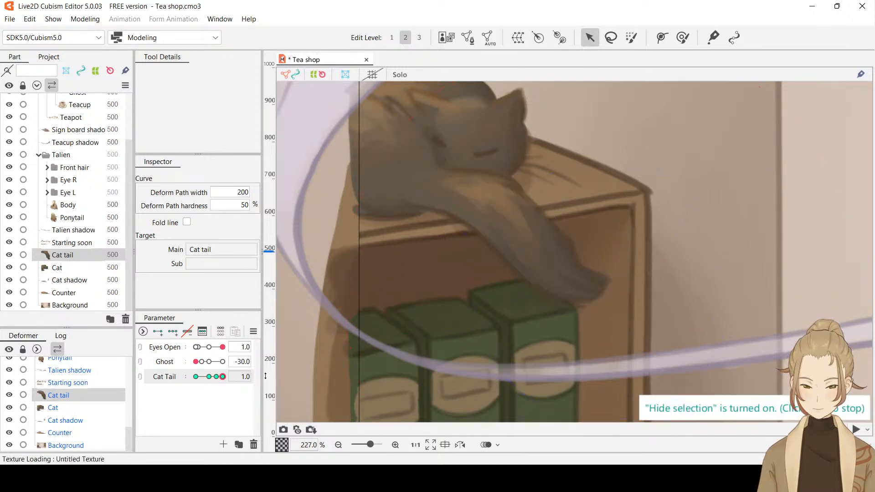
pyautogui.moveTo(223, 377)
pyautogui.mouseDown()
pyautogui.moveTo(215, 377)
pyautogui.moveTo(231, 376)
pyautogui.moveTo(154, 381)
pyautogui.moveTo(244, 370)
pyautogui.moveTo(180, 382)
pyautogui.moveTo(232, 378)
pyautogui.moveTo(186, 388)
pyautogui.moveTo(227, 390)
pyautogui.mouseUp()
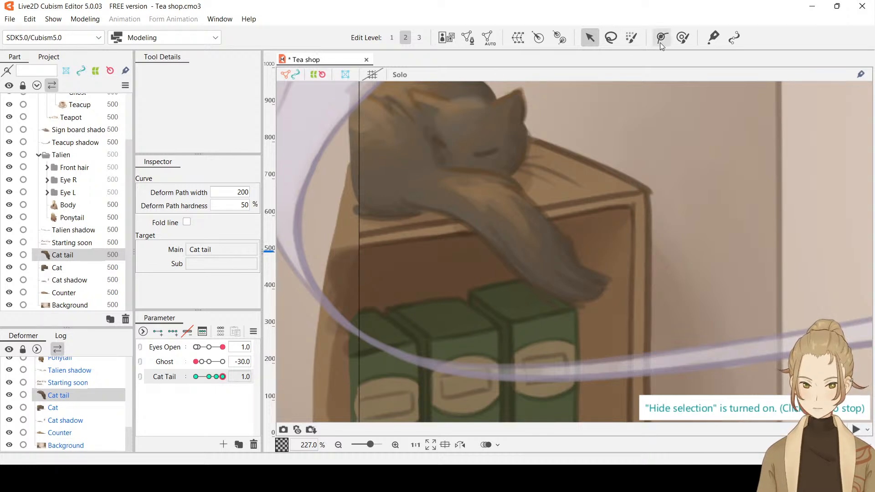
# Nudge the two inner deform path points slightly outward at Cat Tail 1.0 to smooth the curl, and hide the selection
pyautogui.moveTo(541, 252); pyautogui.dragTo(545, 249)
pyautogui.moveTo(480, 203); pyautogui.dragTo(481, 202)
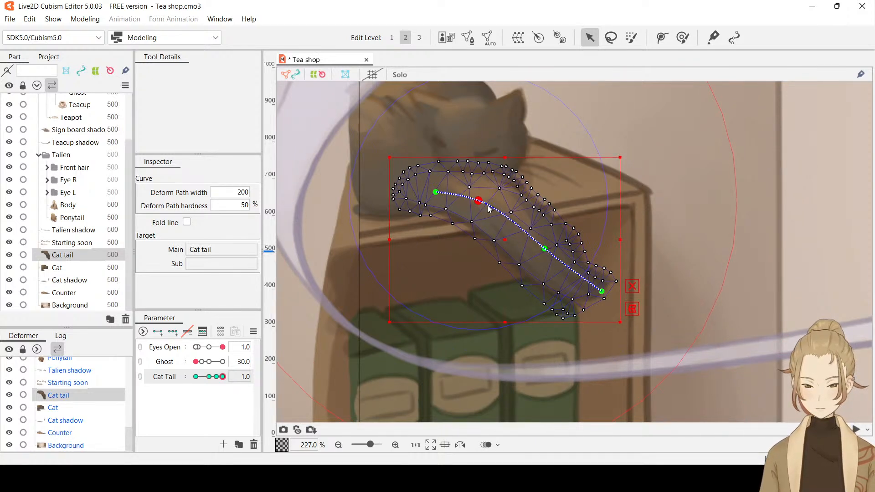
pyautogui.hotkey('ctrl', 'h')
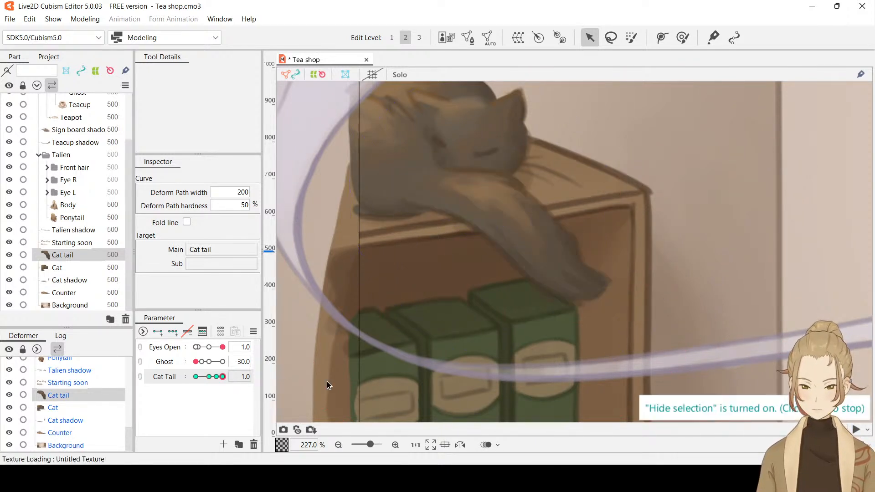
# Preview the tail swing across the Cat Tail range, from -1.0 to 1.0, with the selection hidden
pyautogui.click(211, 376)
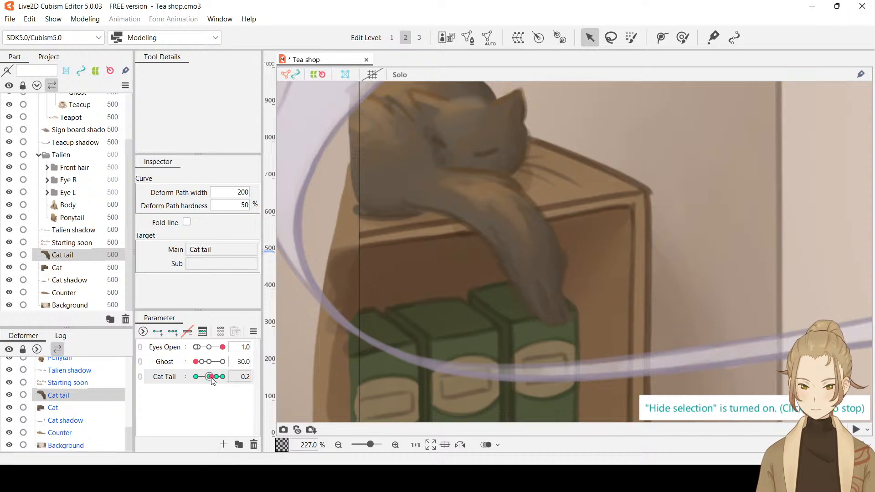
pyautogui.moveTo(211, 378); pyautogui.dragTo(256, 350)
pyautogui.moveTo(222, 376); pyautogui.dragTo(167, 374)
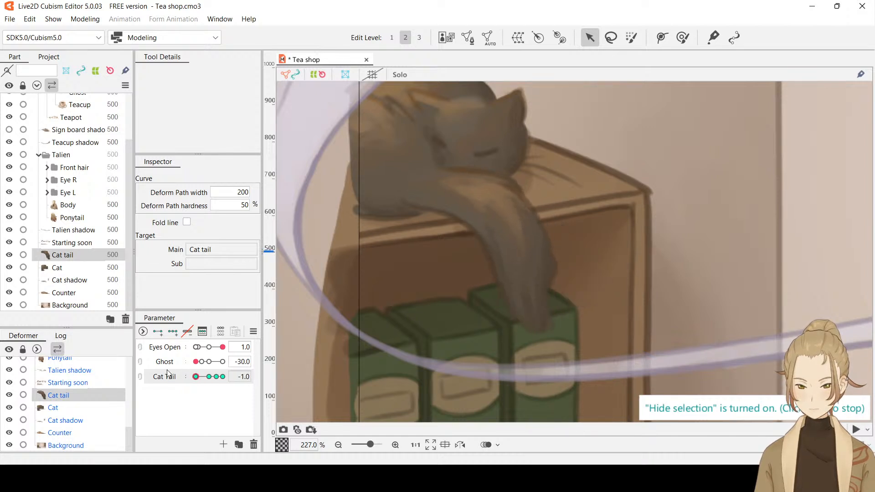
pyautogui.scroll(-3, 486, 246)
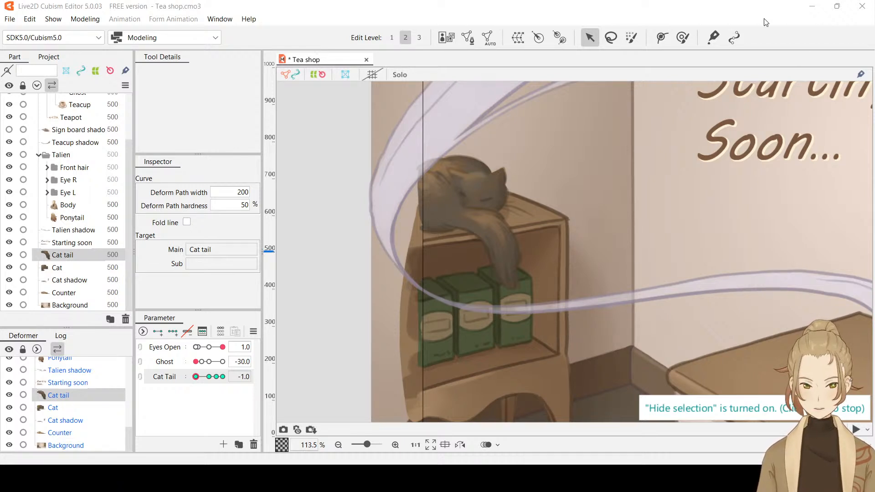
pyautogui.moveTo(209, 376); pyautogui.dragTo(222, 380)
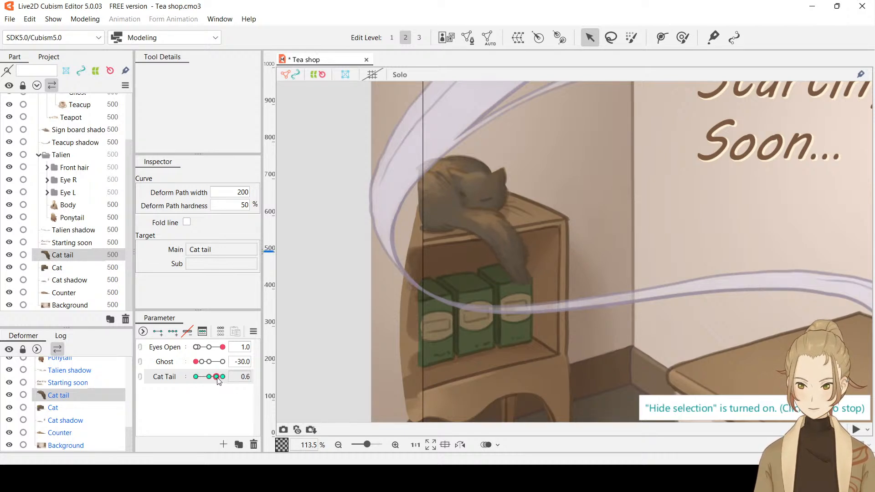
# Nudge the lower inner deform path point and the tail tip slightly upward at Cat Tail 1.0, and hide the selection
pyautogui.scroll(2, 485, 246)
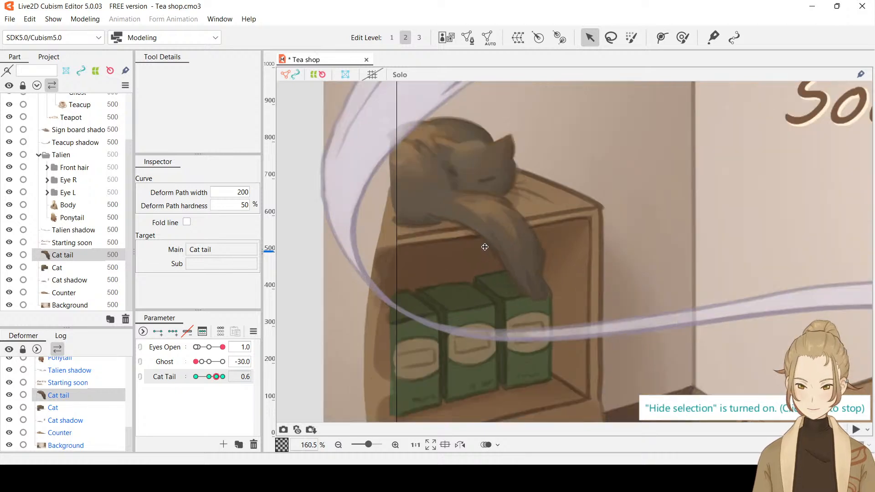
pyautogui.click(482, 260)
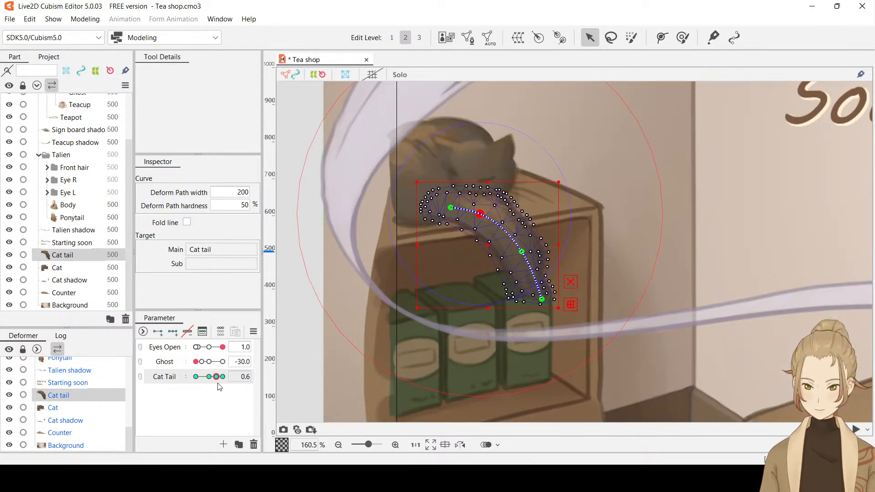
pyautogui.moveTo(217, 376); pyautogui.dragTo(223, 376)
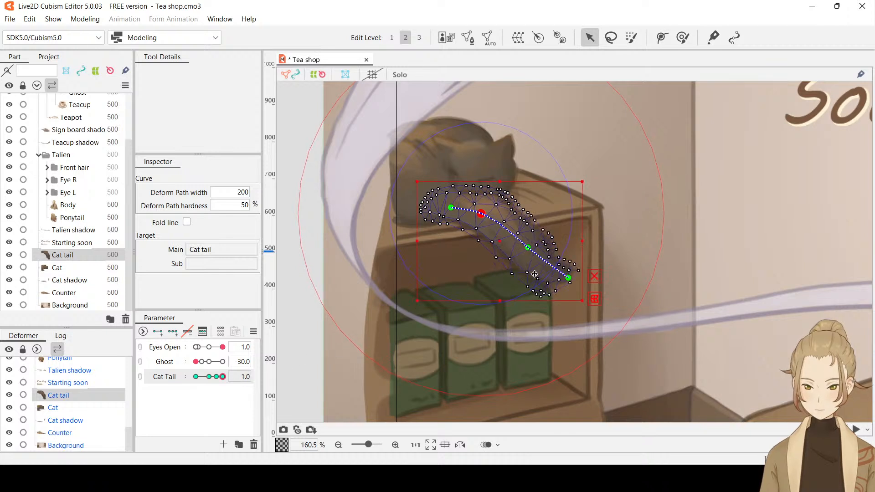
pyautogui.moveTo(529, 247); pyautogui.dragTo(528, 245)
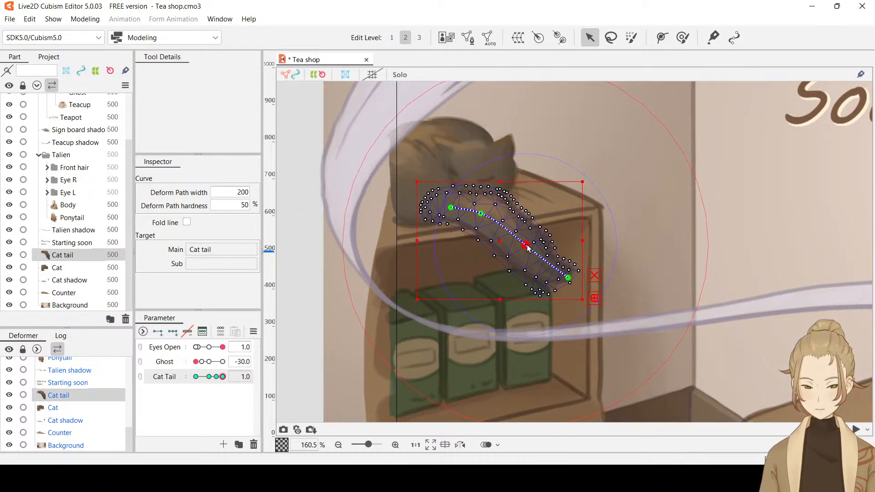
pyautogui.click(568, 278)
pyautogui.moveTo(568, 278); pyautogui.dragTo(568, 273)
pyautogui.hotkey('ctrl', 't')
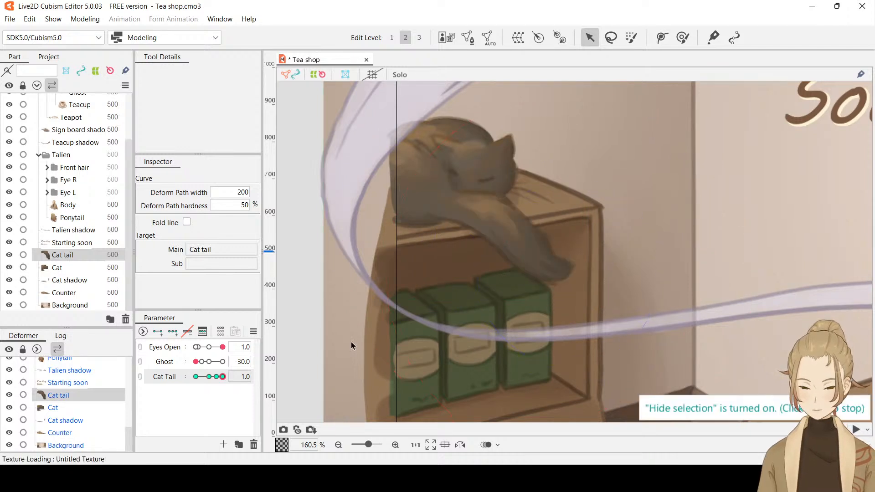
# Nudge the tail tip and the lower inner path point slightly upward at Cat Tail 0.6, and preview the swing to 1.0 with the selection hidden
pyautogui.moveTo(222, 377)
pyautogui.mouseDown()
pyautogui.moveTo(207, 377)
pyautogui.moveTo(217, 378)
pyautogui.mouseUp()
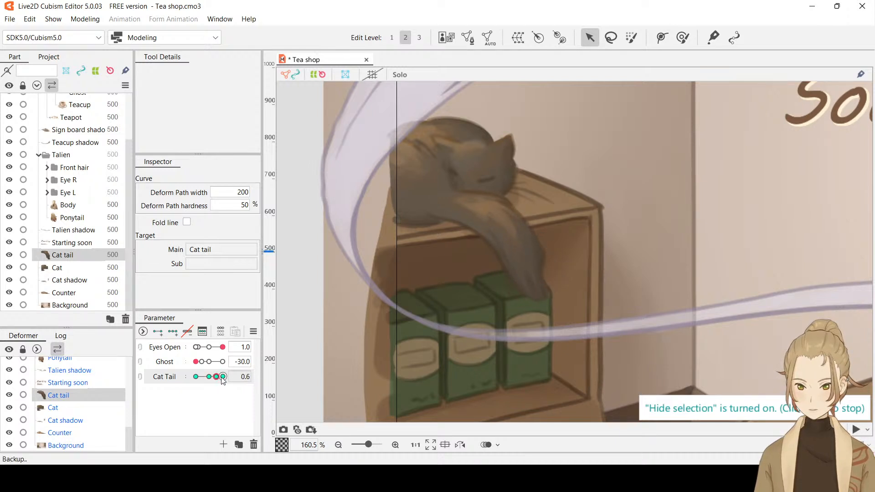
pyautogui.hotkey('ctrl', 't')
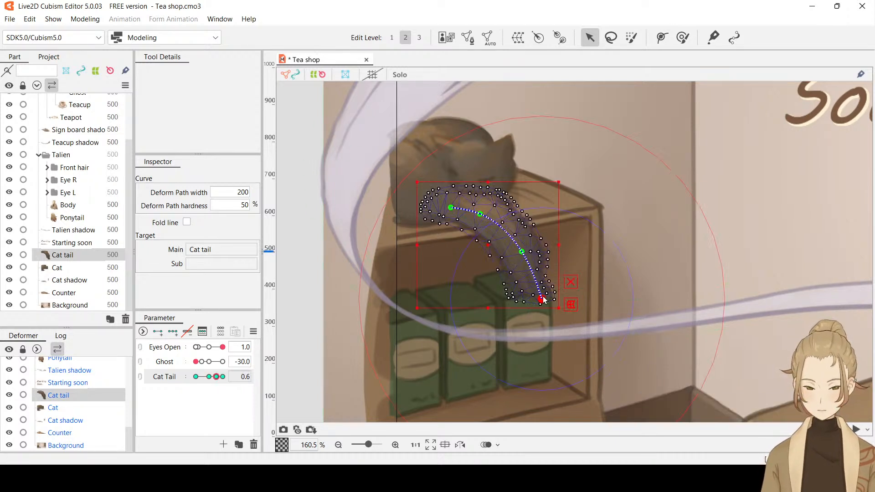
pyautogui.moveTo(543, 299); pyautogui.dragTo(541, 296)
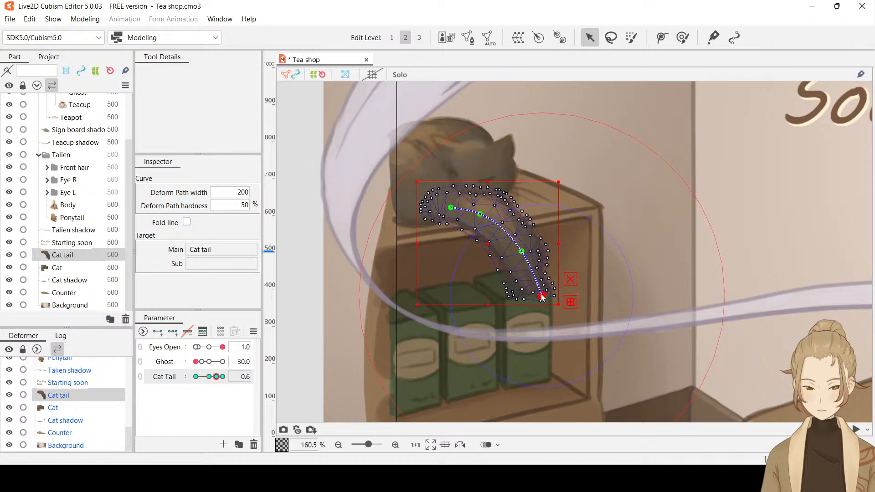
pyautogui.click(522, 253)
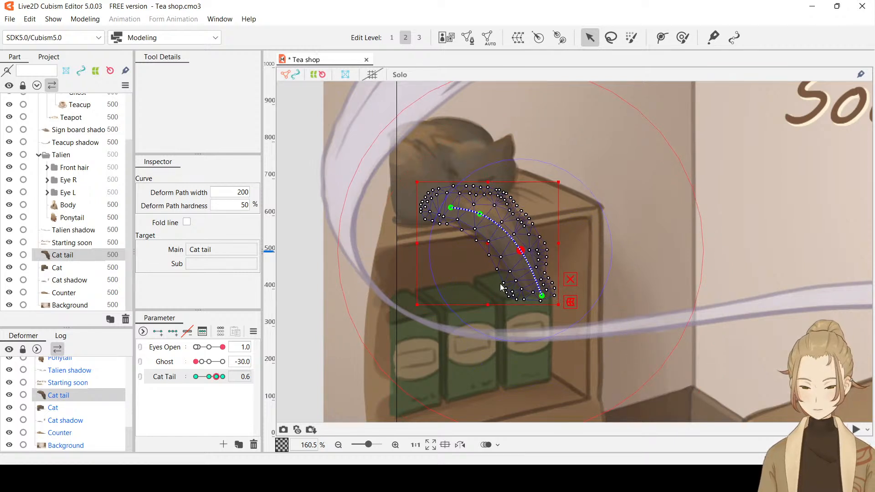
pyautogui.hotkey('ctrl', 't')
pyautogui.moveTo(216, 378); pyautogui.dragTo(235, 376)
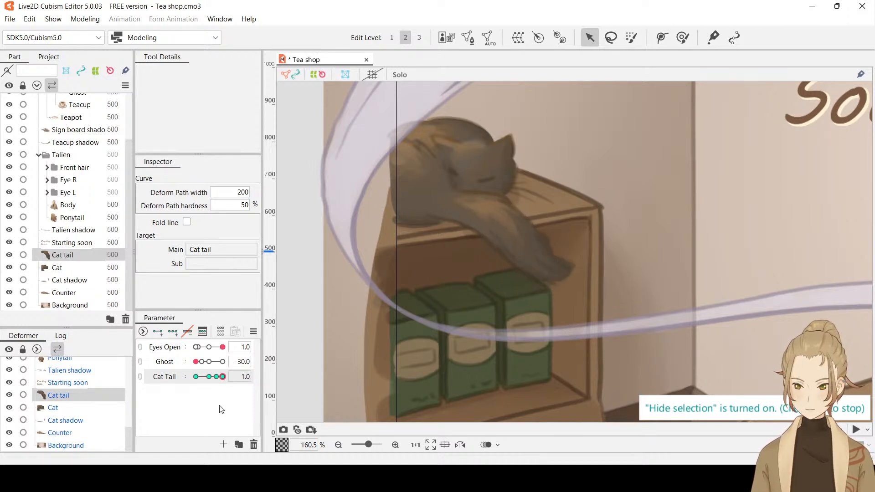
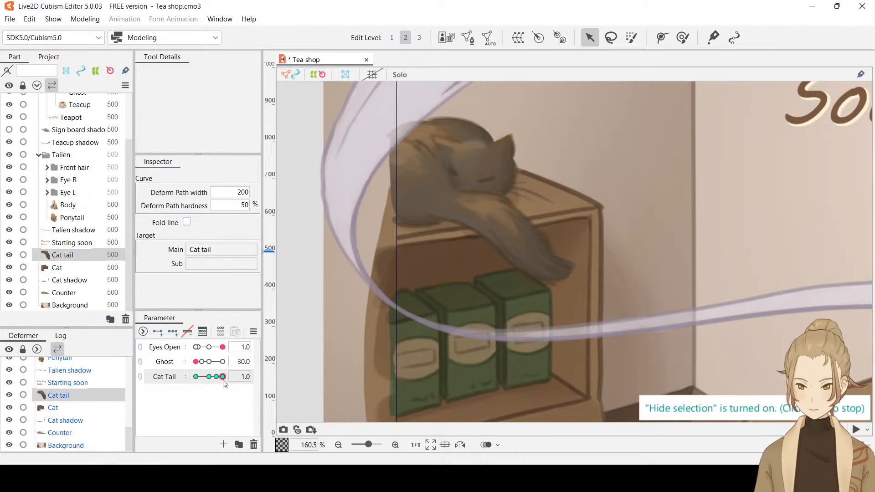
# Nudge the tip of the cat tail's deform path slightly upward at Cat Tail 1.0
pyautogui.moveTo(223, 377)
pyautogui.mouseDown()
pyautogui.moveTo(210, 379)
pyautogui.moveTo(230, 379)
pyautogui.mouseUp()
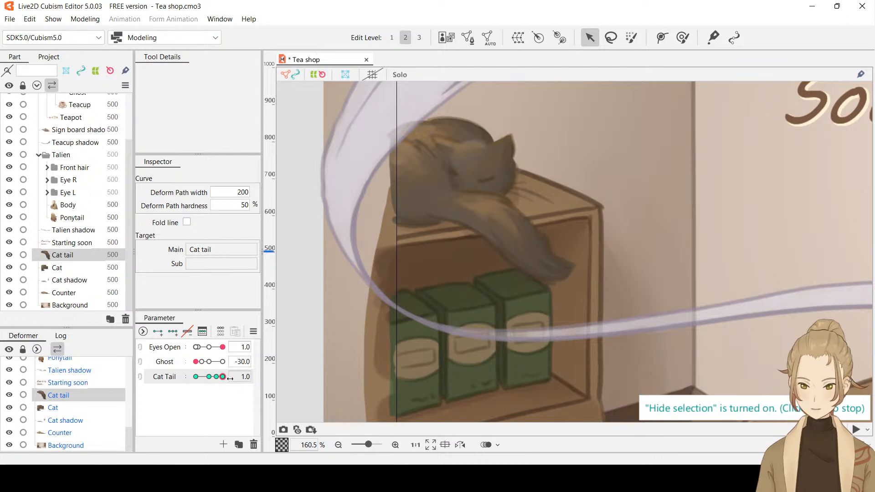
pyautogui.click(537, 275)
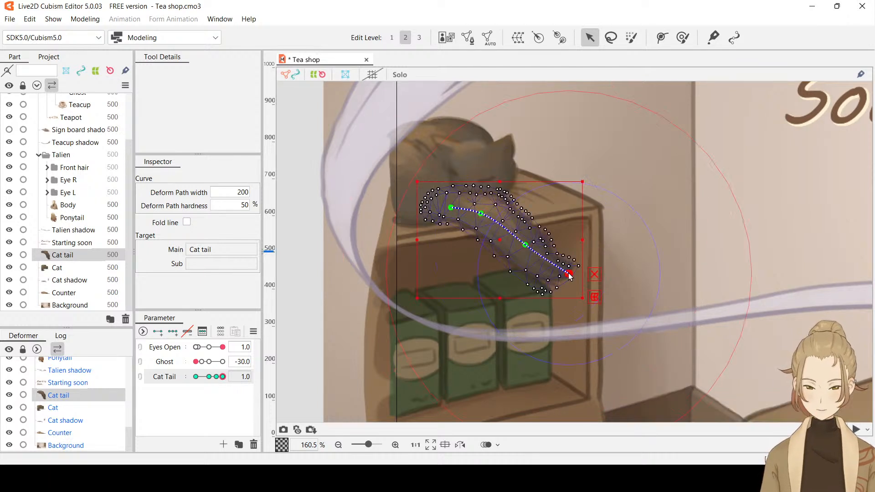
pyautogui.moveTo(569, 276); pyautogui.dragTo(568, 272)
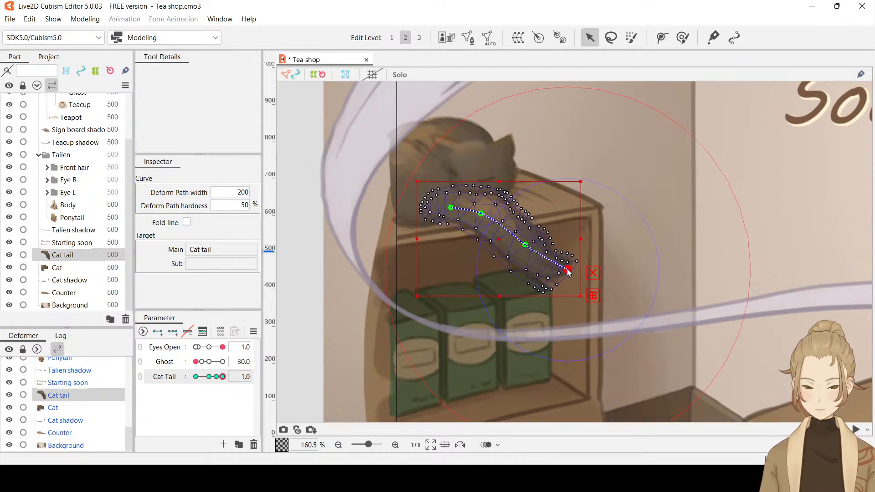
pyautogui.hotkey('ctrl', 't')
# At Cat Tail -1.0, shift the lower two points of the tail's deform path slightly left and preview the swing
pyautogui.moveTo(223, 377); pyautogui.dragTo(176, 380)
pyautogui.hotkey('ctrl', 'h')
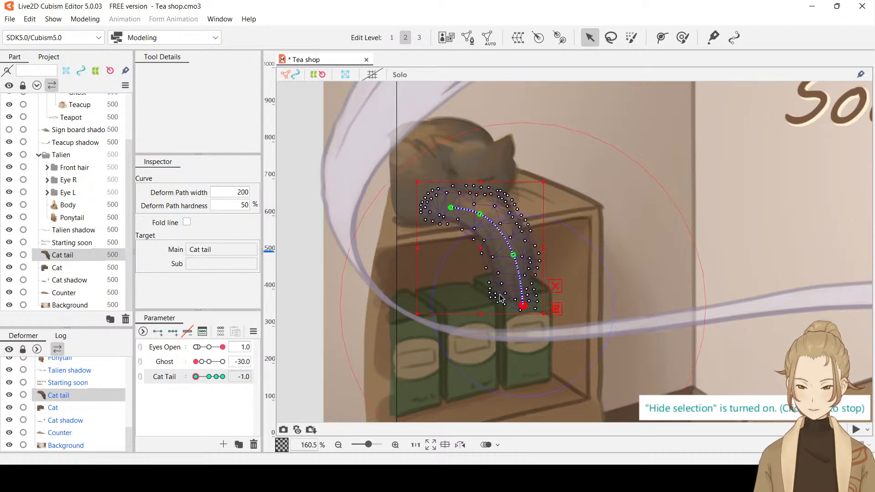
pyautogui.moveTo(513, 256); pyautogui.dragTo(504, 261)
pyautogui.moveTo(522, 305); pyautogui.dragTo(518, 308)
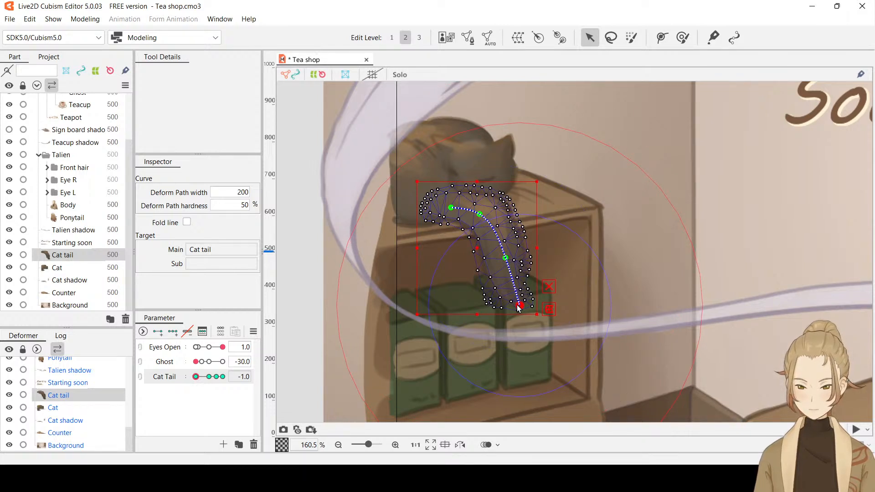
pyautogui.hotkey('ctrl', 'h')
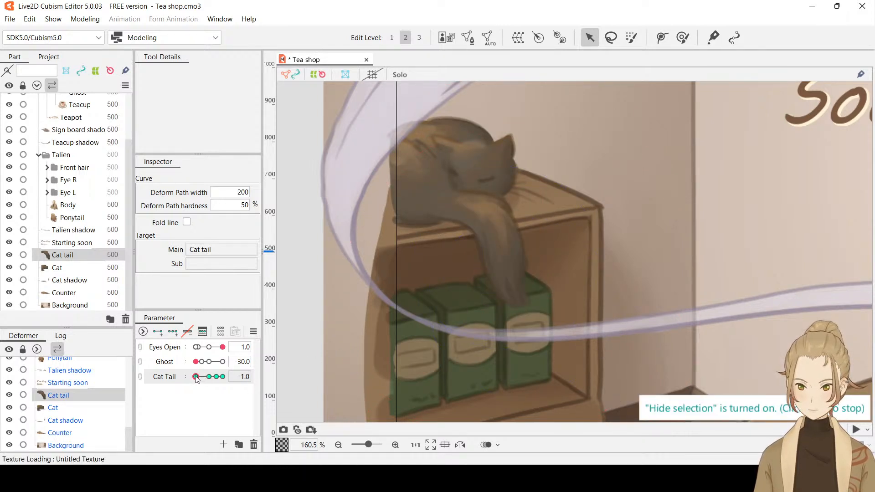
pyautogui.moveTo(200, 379); pyautogui.dragTo(188, 392)
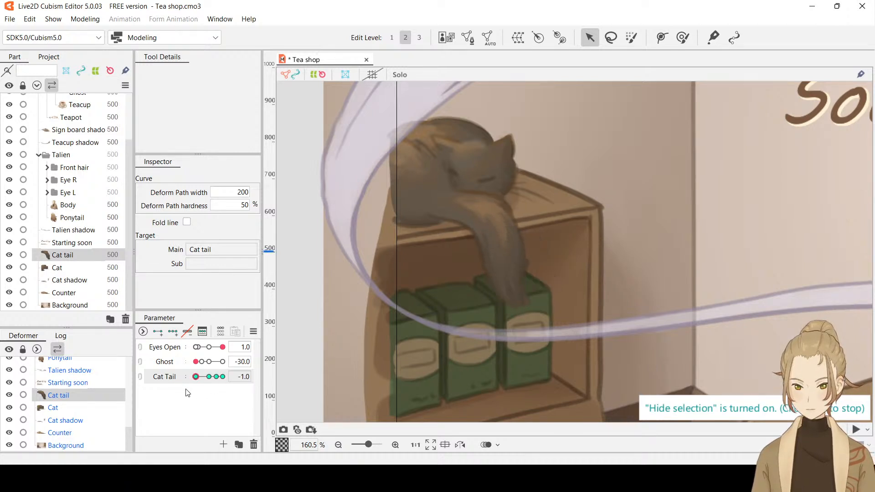
# Save the Tea shop model and bring the whole scene into view
pyautogui.scroll(-5, 660, 265)
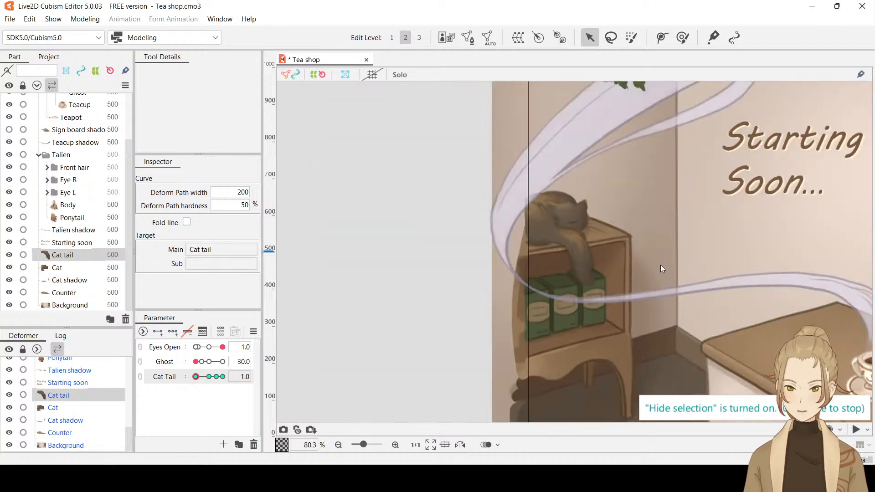
pyautogui.hotkey('ctrl', 's')
pyautogui.scroll(-2, 727, 264)
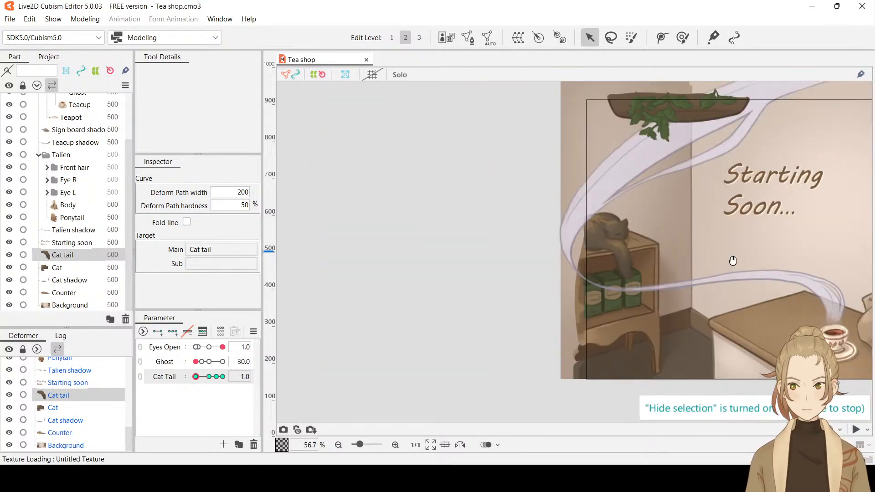
pyautogui.moveTo(728, 262); pyautogui.dragTo(484, 261)
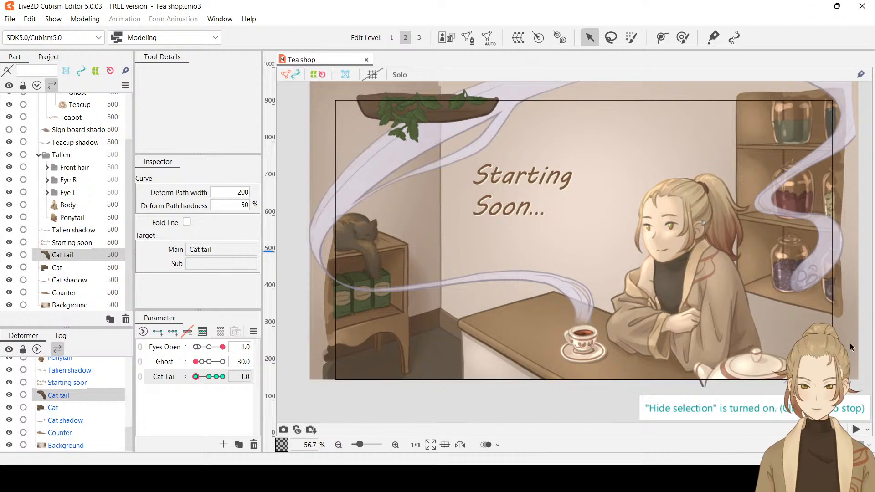
pyautogui.moveTo(688, 210); pyautogui.dragTo(672, 223)
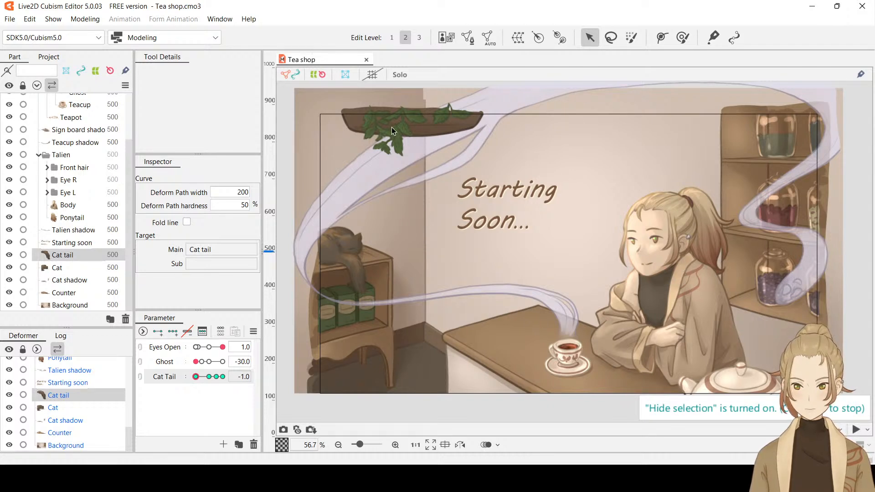
# Add a new parameter named Wind ranging from -30 to 30, test it, and set its value to 0
pyautogui.click(209, 407)
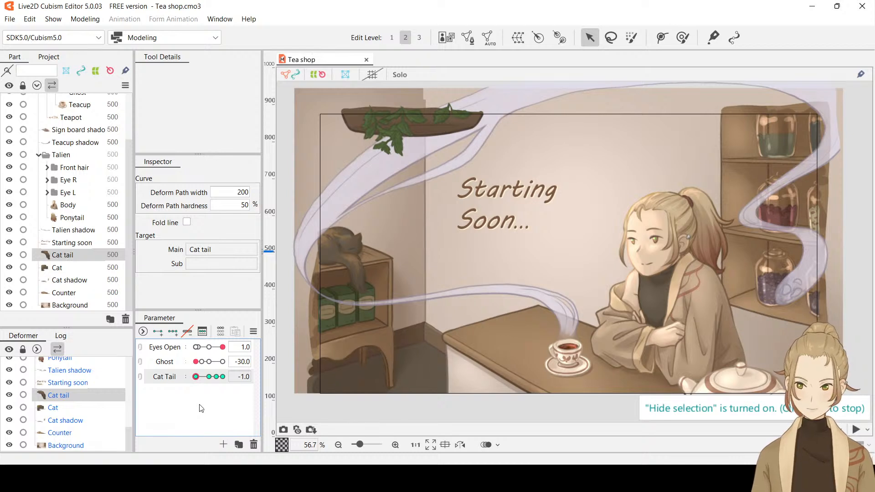
pyautogui.click(225, 444)
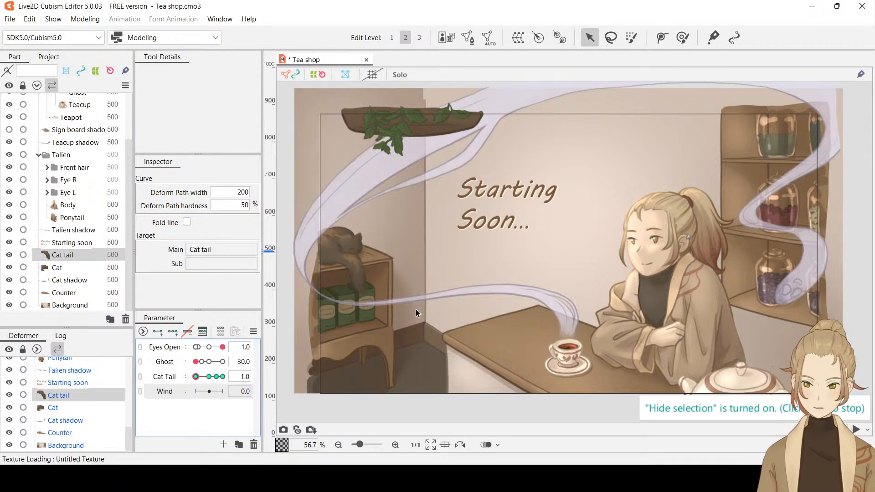
pyautogui.moveTo(208, 392); pyautogui.dragTo(250, 401)
pyautogui.doubleClick(244, 392)
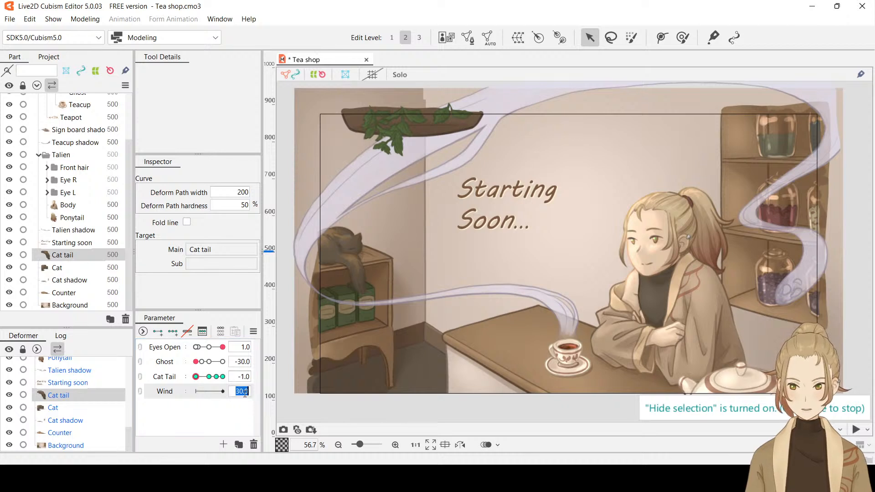
pyautogui.write('0')
pyautogui.press('Return')
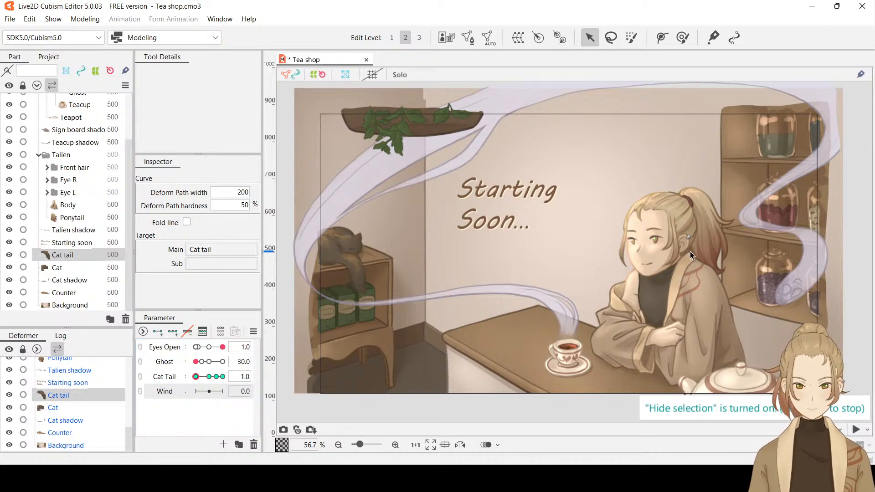
# Give Hair front 4 in the Front hair group three Wind keyforms and set Wind to -30
pyautogui.click(48, 168)
pyautogui.click(74, 181)
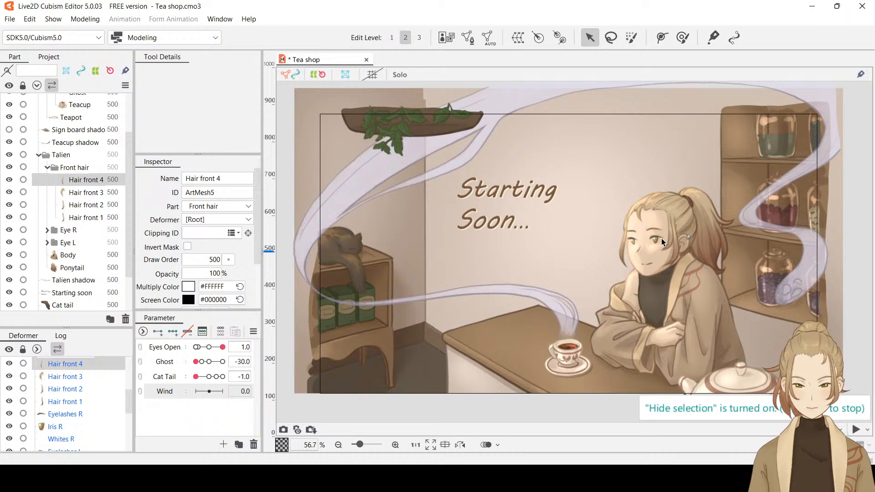
pyautogui.scroll(4, 661, 238)
pyautogui.moveTo(753, 214); pyautogui.dragTo(659, 213)
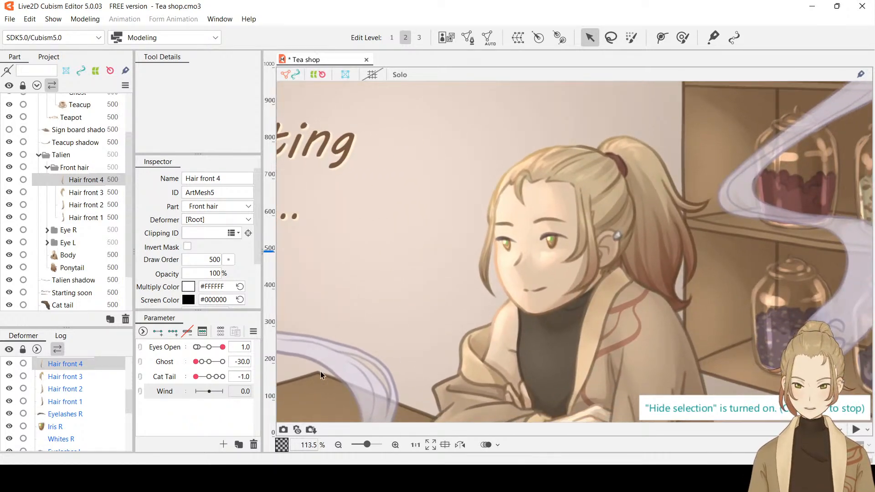
pyautogui.click(173, 334)
pyautogui.moveTo(209, 391); pyautogui.dragTo(195, 390)
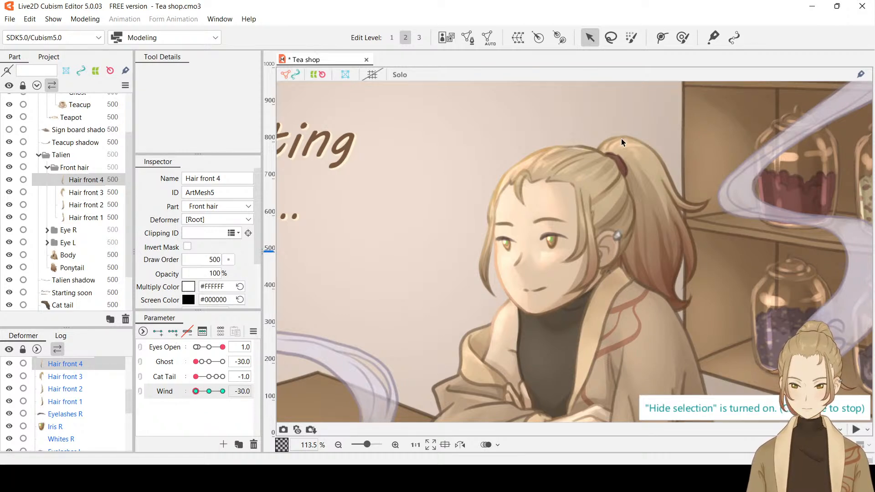
# Generate a mesh for Hair front 4 and add a two-point deform path from the strand's root to its tip
pyautogui.click(664, 38)
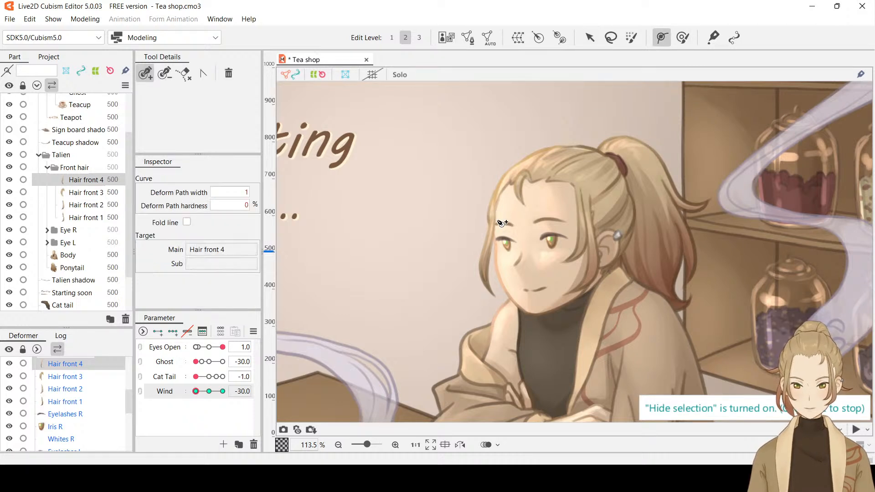
pyautogui.click(495, 210)
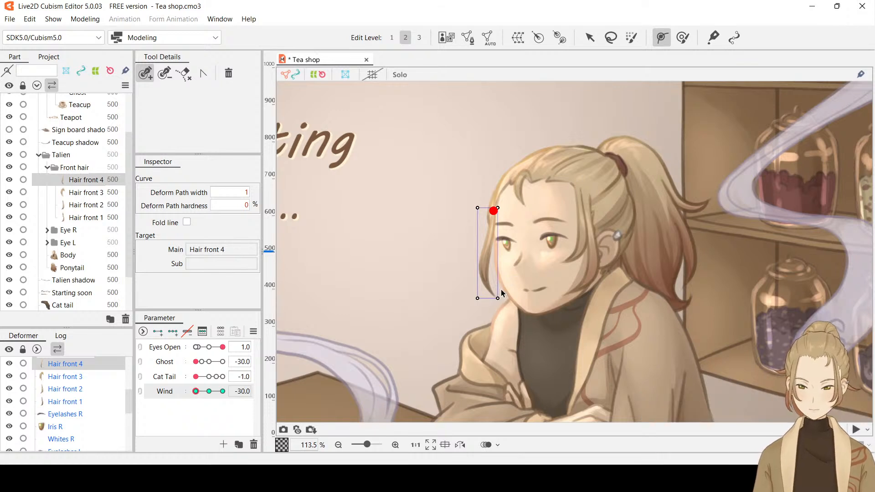
pyautogui.hotkey('ctrl', 'z')
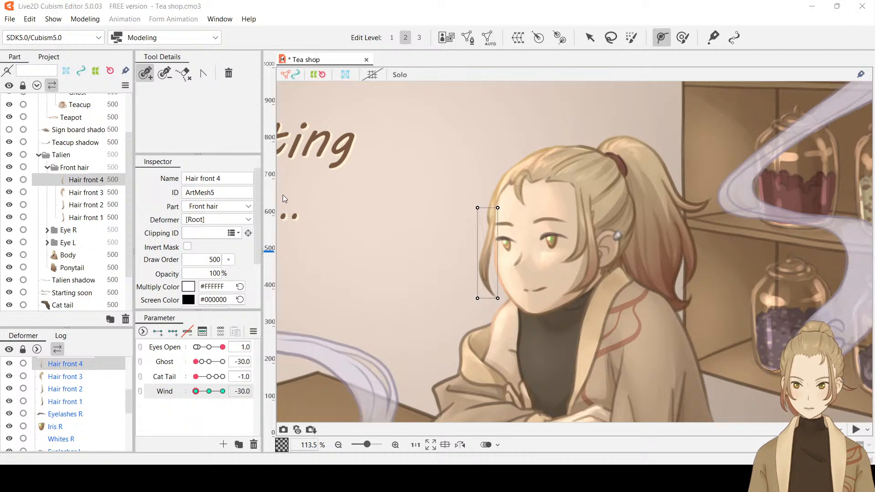
pyautogui.click(269, 224)
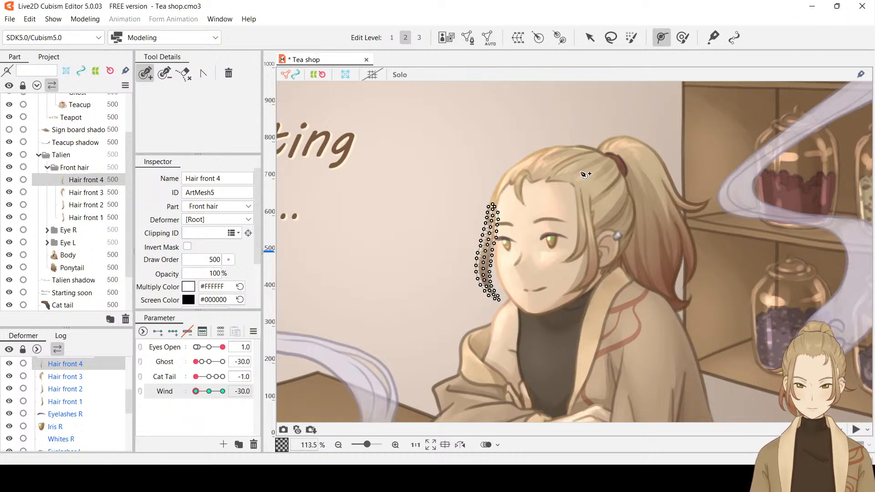
pyautogui.click(493, 210)
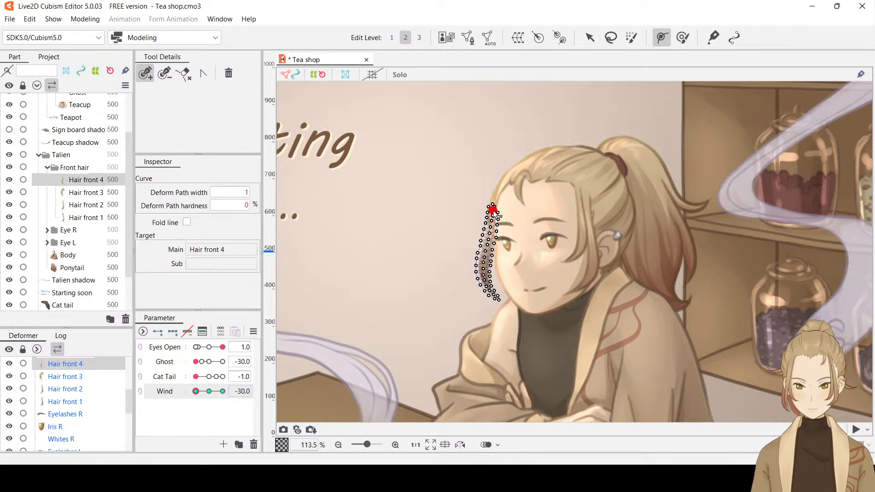
pyautogui.click(493, 296)
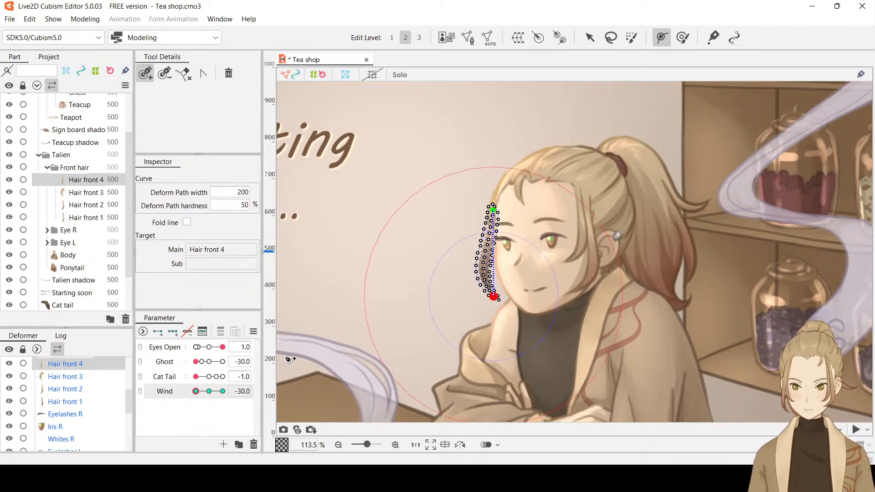
# At Wind -30, swing Hair front 4 outward from the face by moving the tip point of its deform path
pyautogui.click(210, 391)
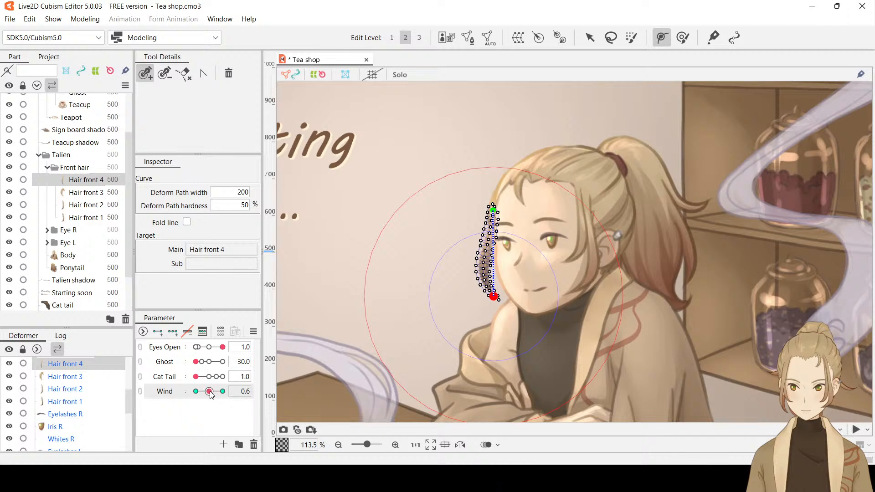
pyautogui.click(595, 40)
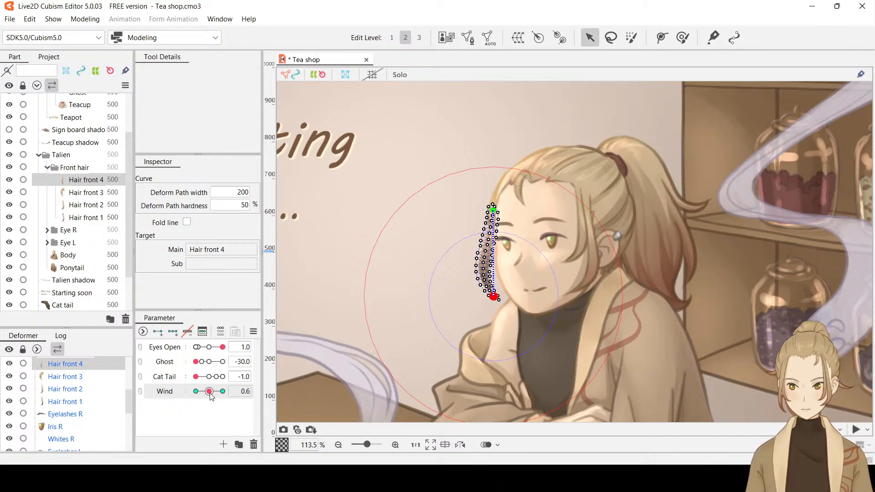
pyautogui.moveTo(209, 391); pyautogui.dragTo(194, 395)
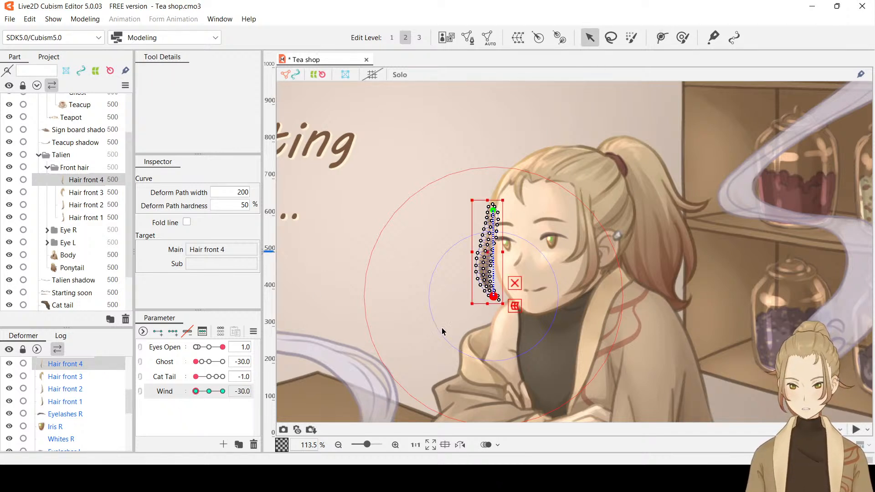
pyautogui.moveTo(494, 297); pyautogui.dragTo(476, 293)
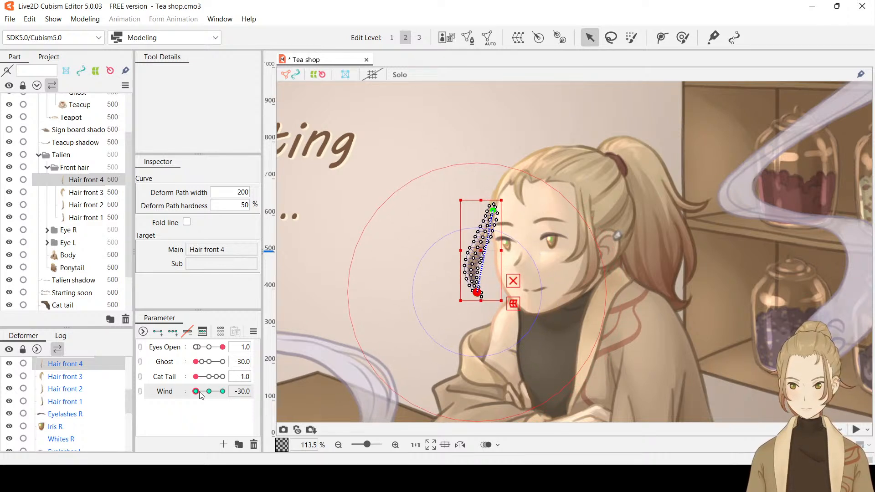
pyautogui.moveTo(199, 394); pyautogui.dragTo(227, 395)
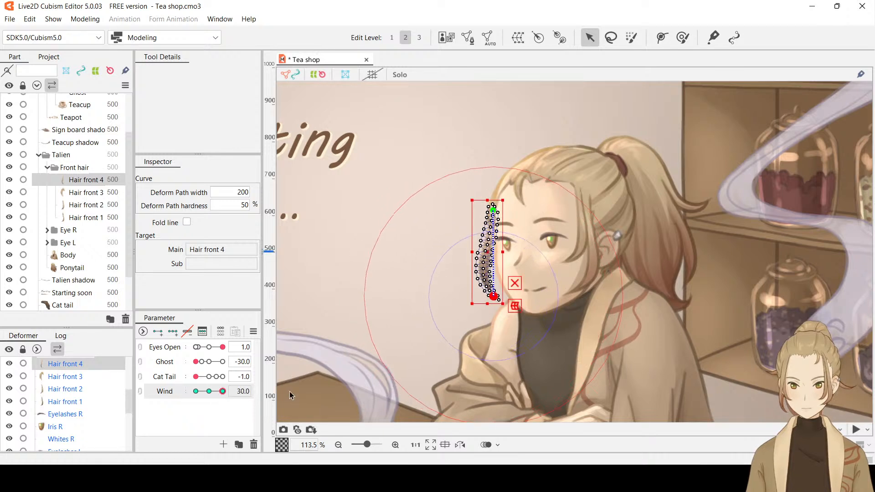
pyautogui.moveTo(222, 391); pyautogui.dragTo(449, 349)
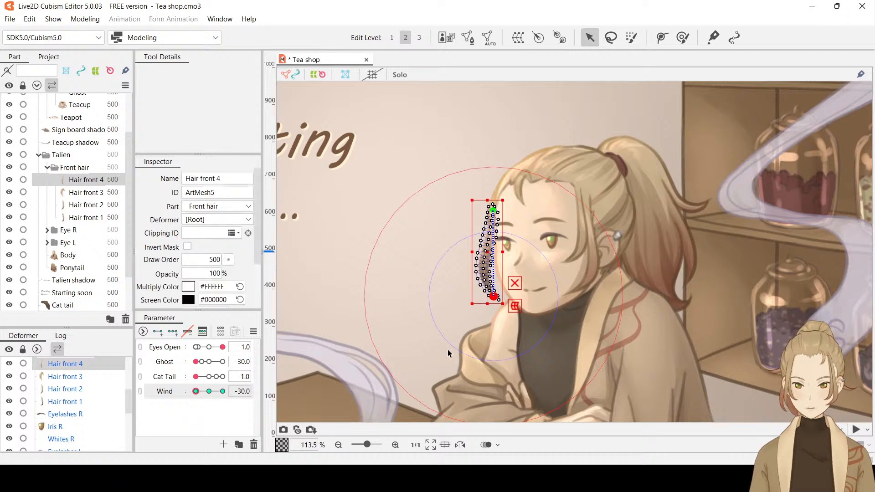
pyautogui.hotkey('ctrl', 'z')
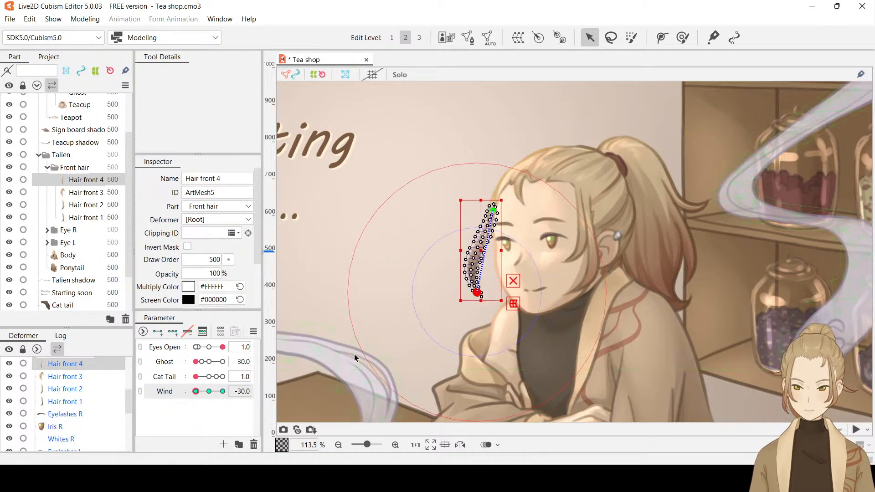
pyautogui.hotkey('ctrl', 'h')
# At Wind 30, swing Hair front 4 inward over the face by moving its deform path's tip, and preview it with the selection hidden
pyautogui.moveTo(196, 391); pyautogui.dragTo(248, 395)
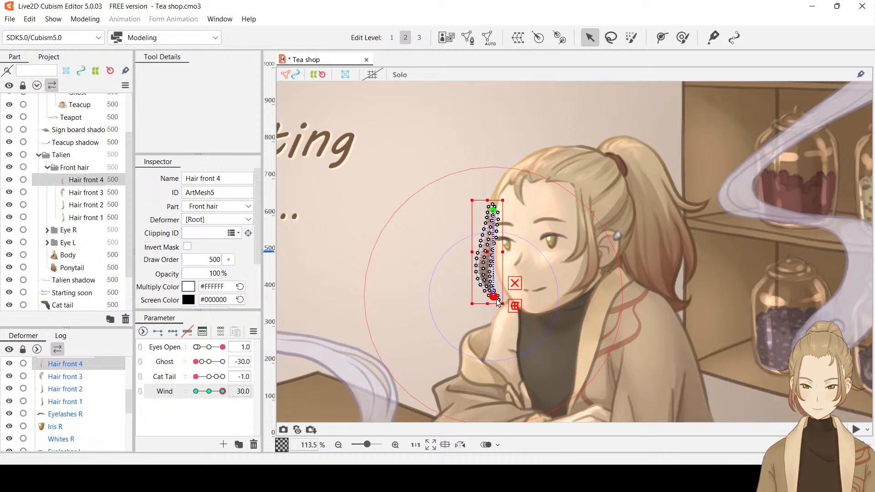
pyautogui.moveTo(498, 302); pyautogui.dragTo(506, 299)
pyautogui.hotkey('ctrl', 'h')
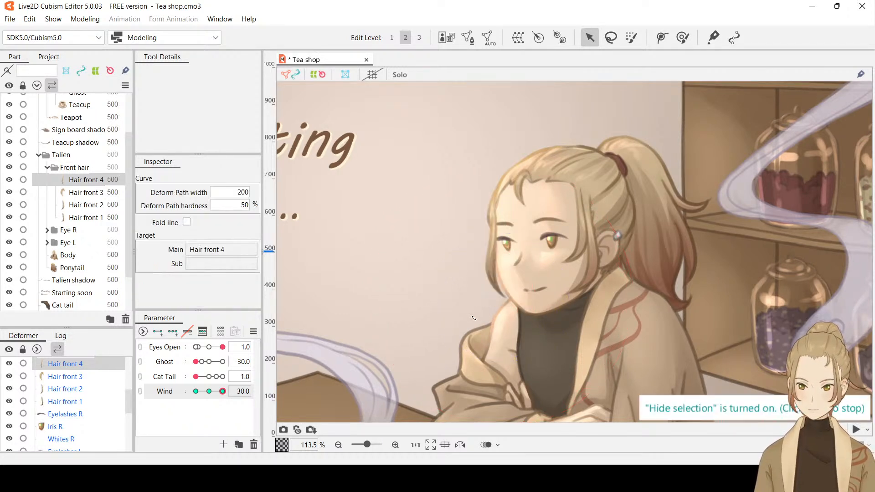
pyautogui.moveTo(222, 391); pyautogui.dragTo(262, 403)
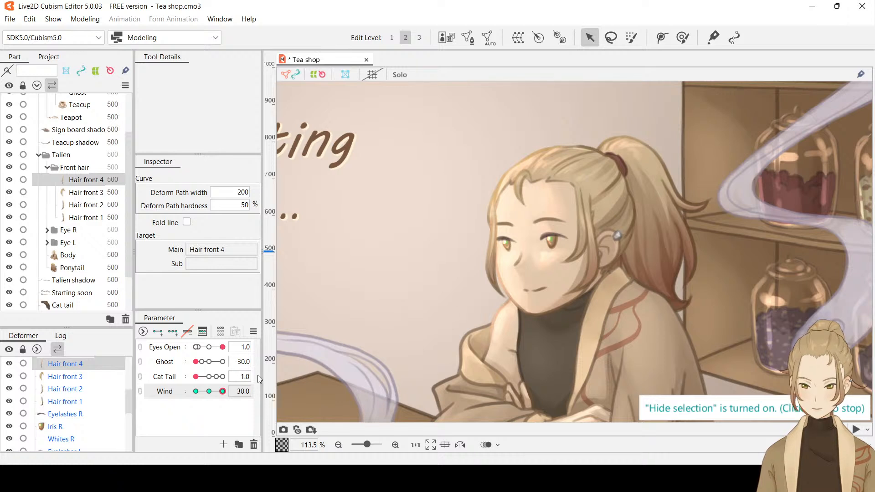
pyautogui.moveTo(529, 306)
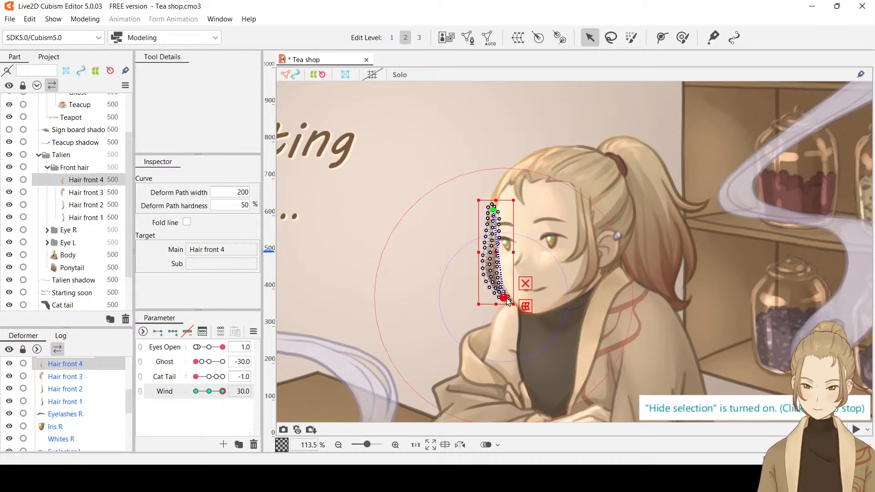
pyautogui.moveTo(505, 298); pyautogui.dragTo(518, 294)
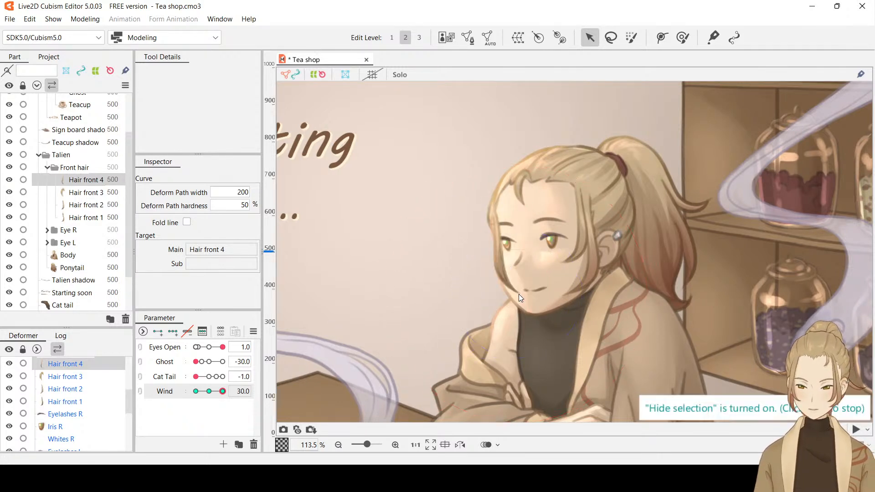
pyautogui.press('Escape')
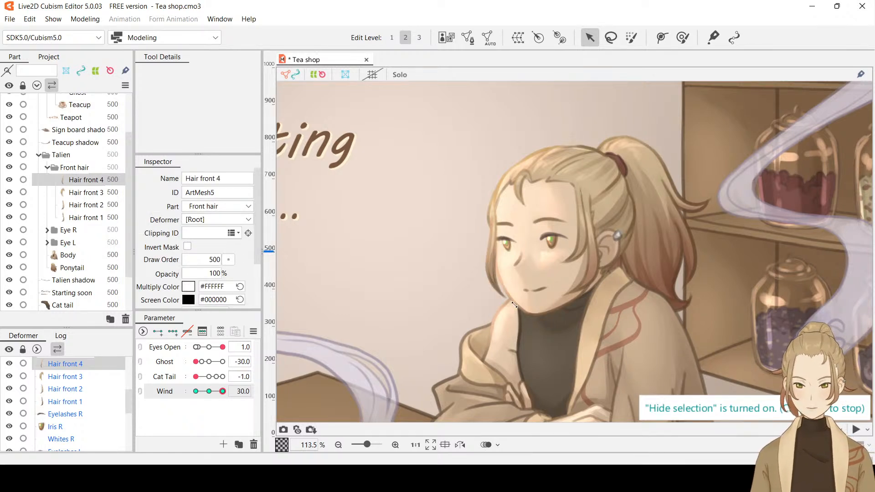
# Check Hair front 4's sway across the Wind parameter and set Wind to 0
pyautogui.moveTo(222, 392); pyautogui.dragTo(208, 393)
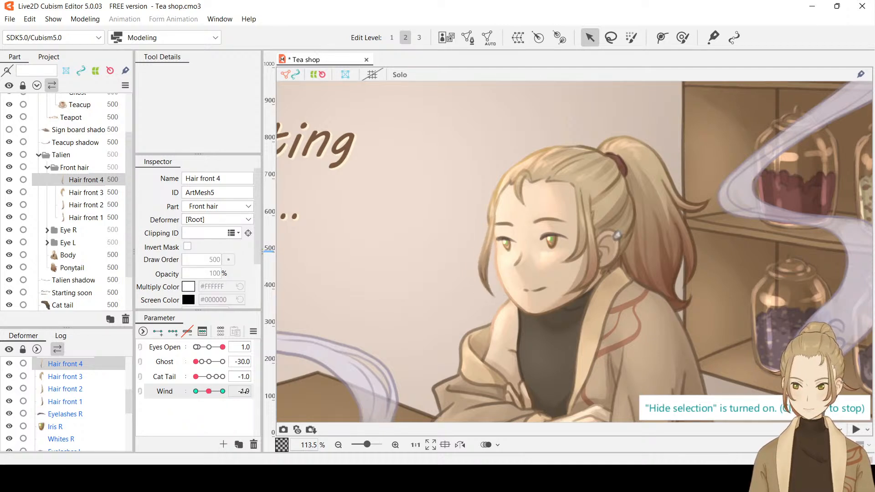
pyautogui.click(246, 391)
pyautogui.write('0')
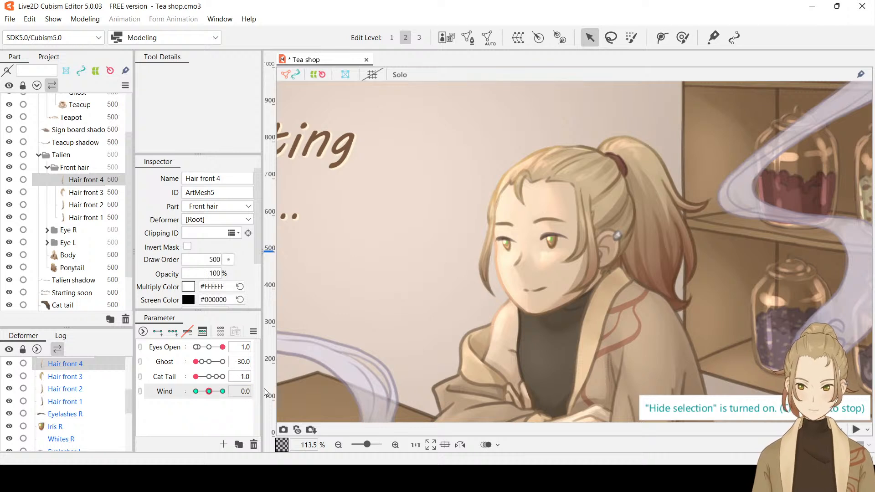
# Give Hair front 3 three Wind keyforms and set Wind to -30
pyautogui.click(82, 194)
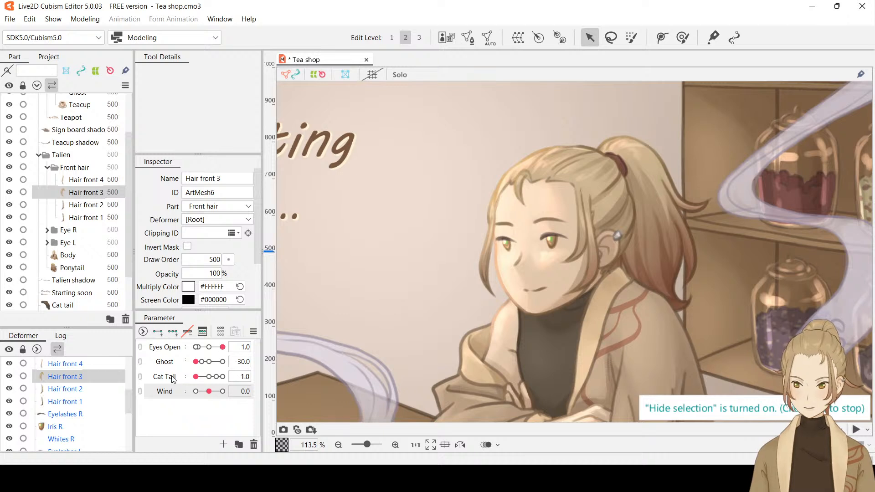
pyautogui.click(173, 331)
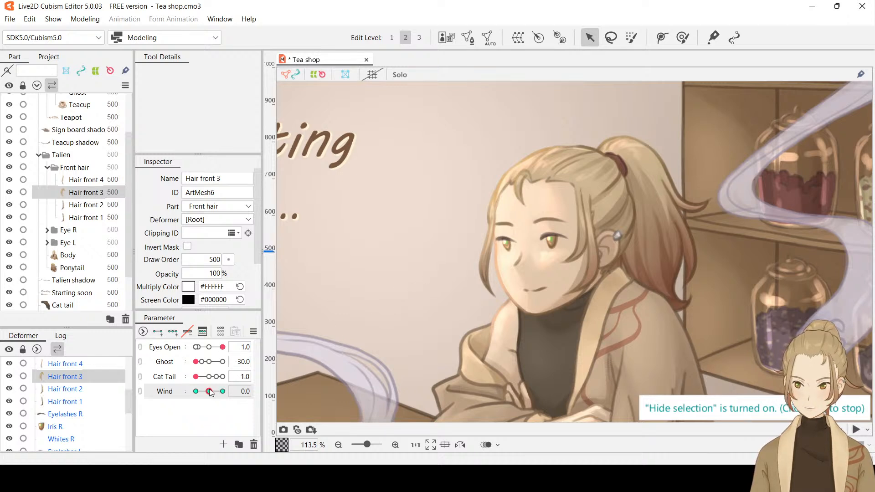
pyautogui.moveTo(209, 391); pyautogui.dragTo(191, 396)
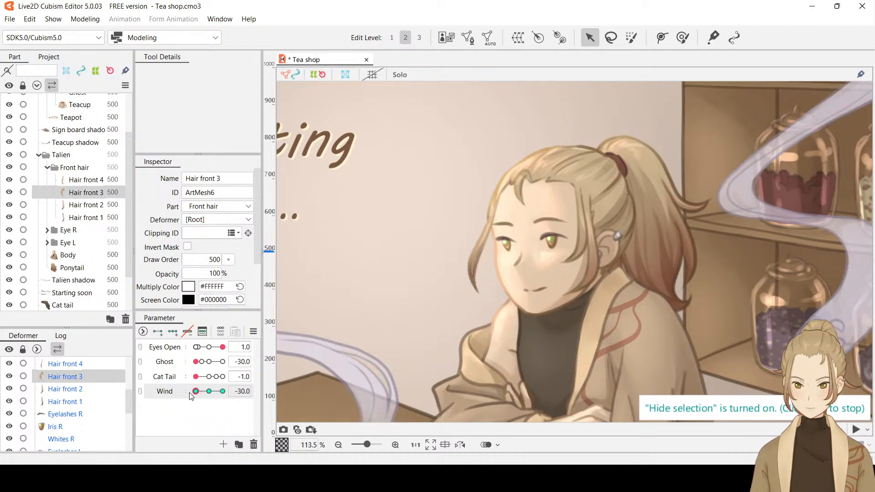
# Generate a mesh for Hair front 3 and add a three-point deform path from the strand's root around its bend to the tip
pyautogui.click(521, 188)
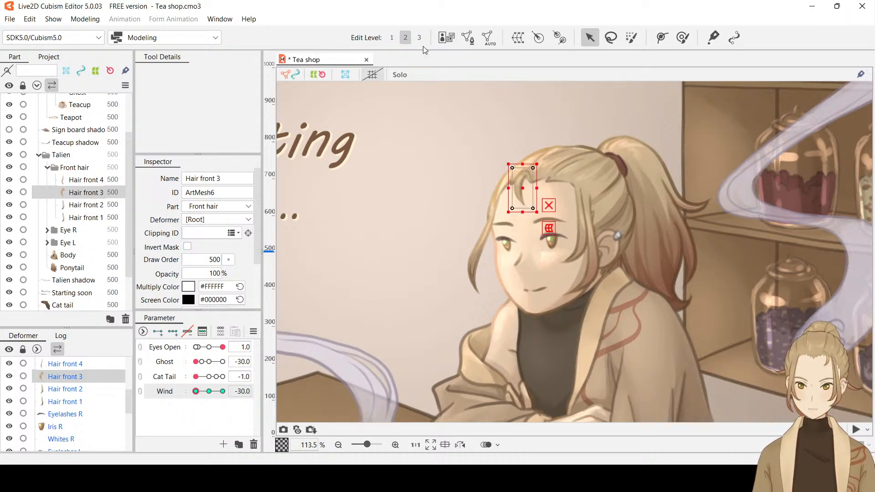
pyautogui.click(295, 222)
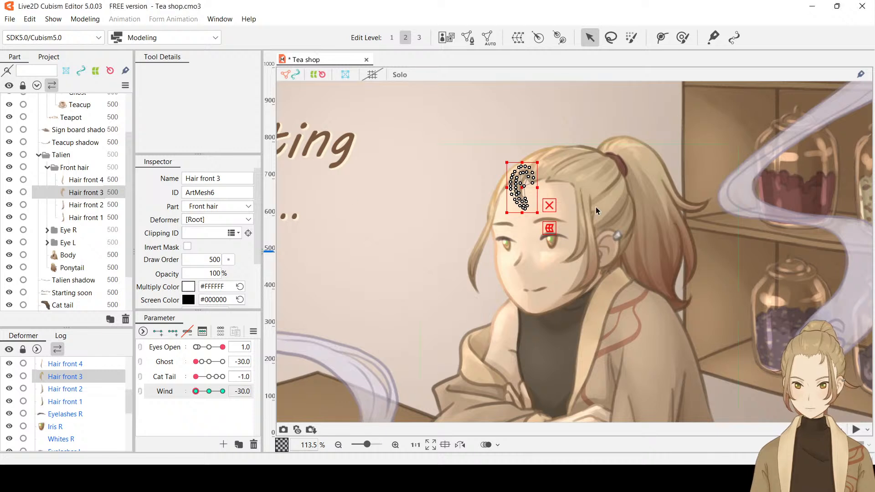
pyautogui.click(662, 38)
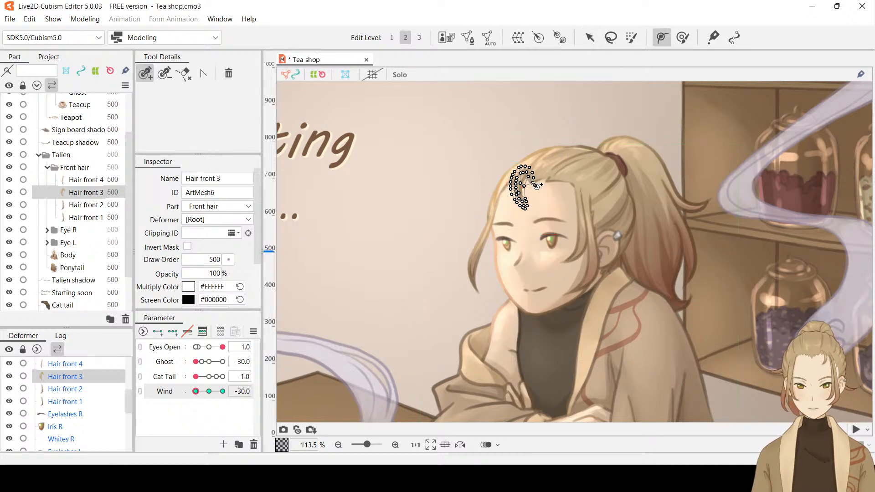
pyautogui.click(533, 181)
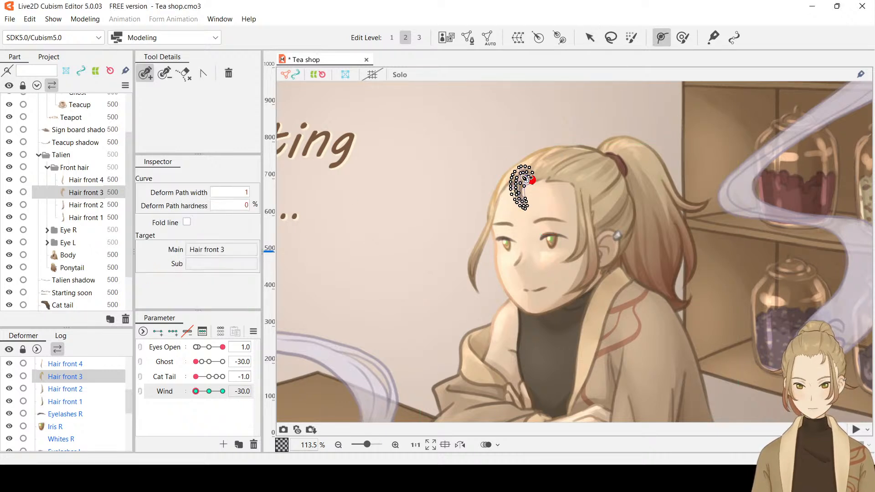
pyautogui.click(520, 175)
pyautogui.click(523, 205)
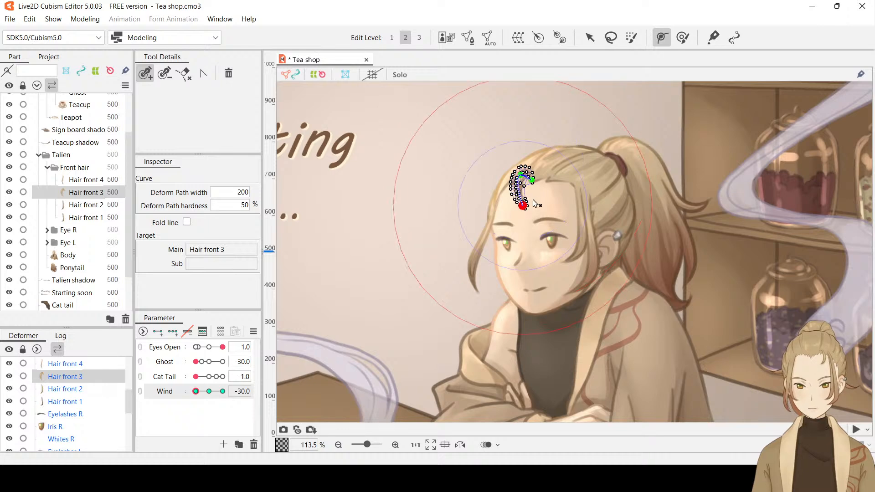
# At Wind -30, swing Hair front 3 slightly to the left by its deform path's tip point, and set Wind to 30
pyautogui.scroll(3, 533, 197)
pyautogui.click(590, 37)
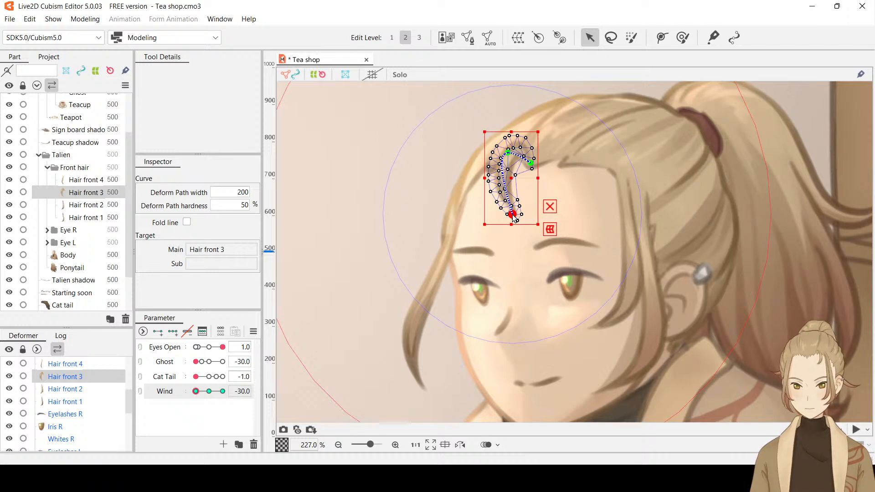
pyautogui.moveTo(514, 217); pyautogui.dragTo(504, 216)
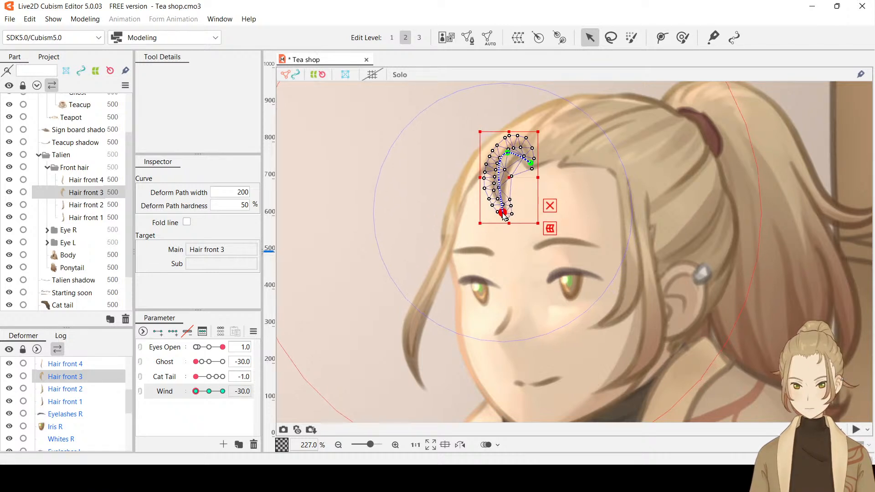
pyautogui.hotkey('ctrl', 'h')
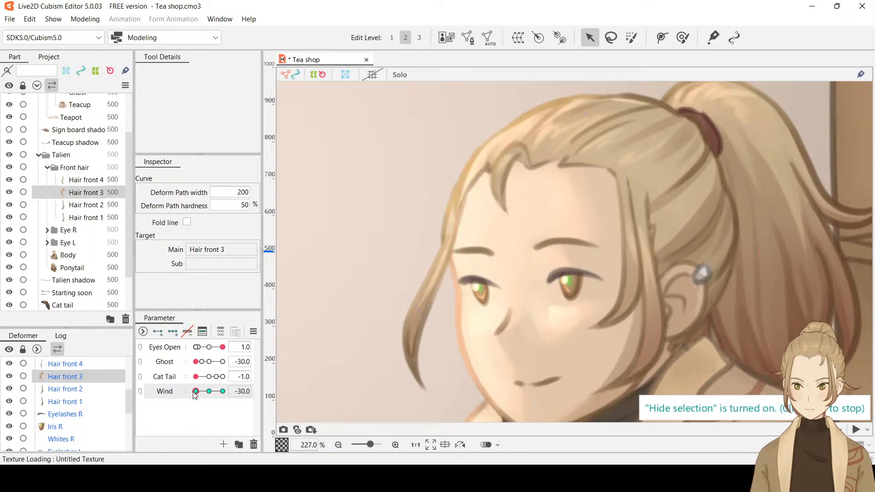
pyautogui.moveTo(196, 391); pyautogui.dragTo(232, 401)
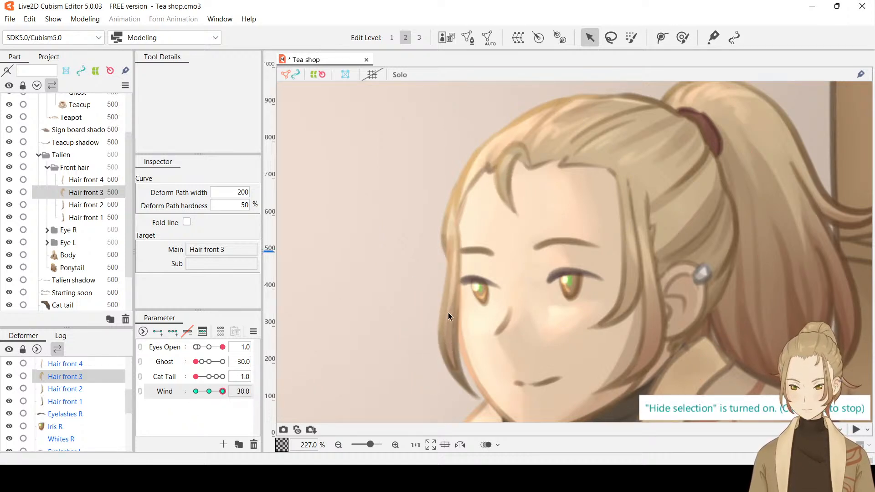
pyautogui.hotkey('ctrl', 'h')
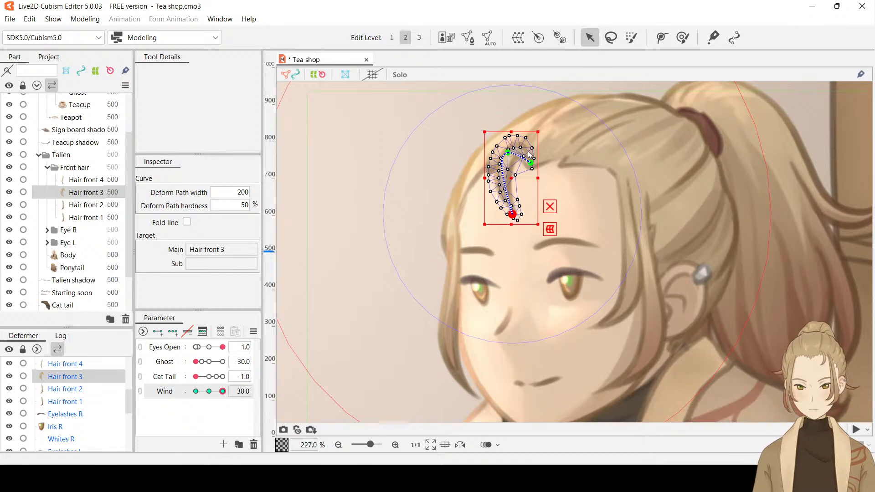
pyautogui.moveTo(508, 152); pyautogui.dragTo(511, 156)
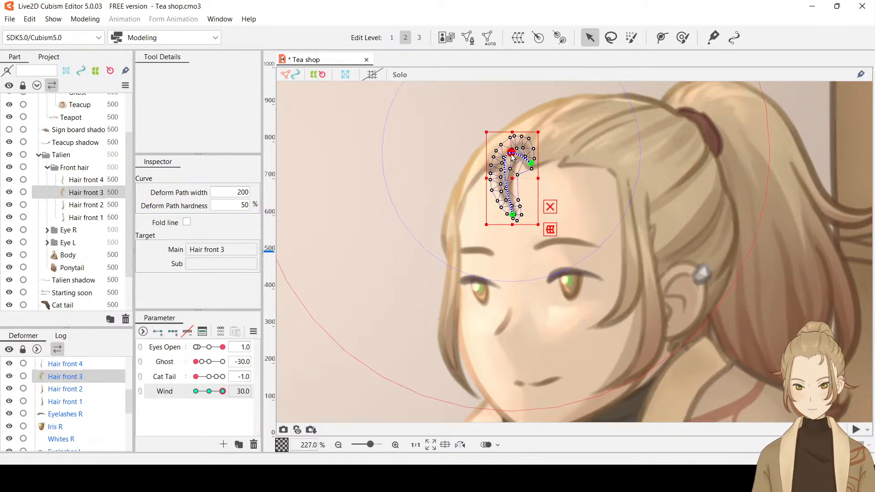
pyautogui.moveTo(514, 215); pyautogui.dragTo(525, 216)
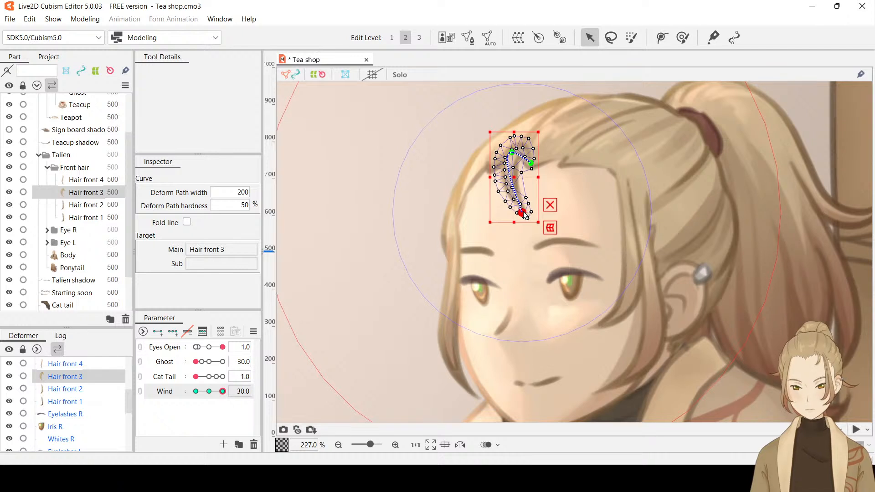
pyautogui.hotkey('ctrl', 't')
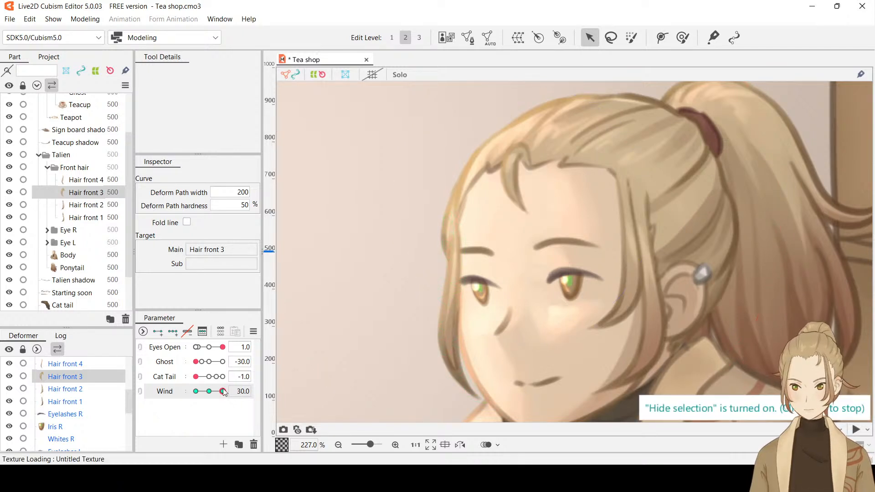
pyautogui.moveTo(222, 392); pyautogui.dragTo(246, 398)
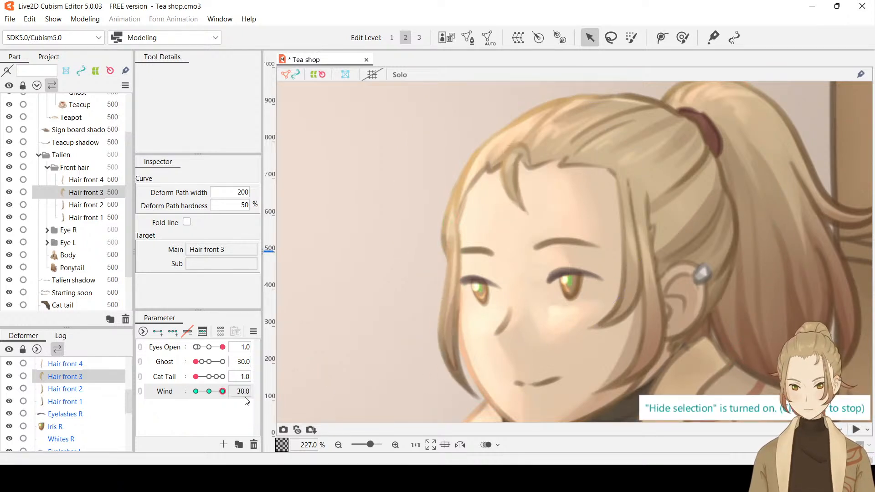
pyautogui.hotkey('ctrl', 'z')
pyautogui.hotkey('ctrl', 'z')
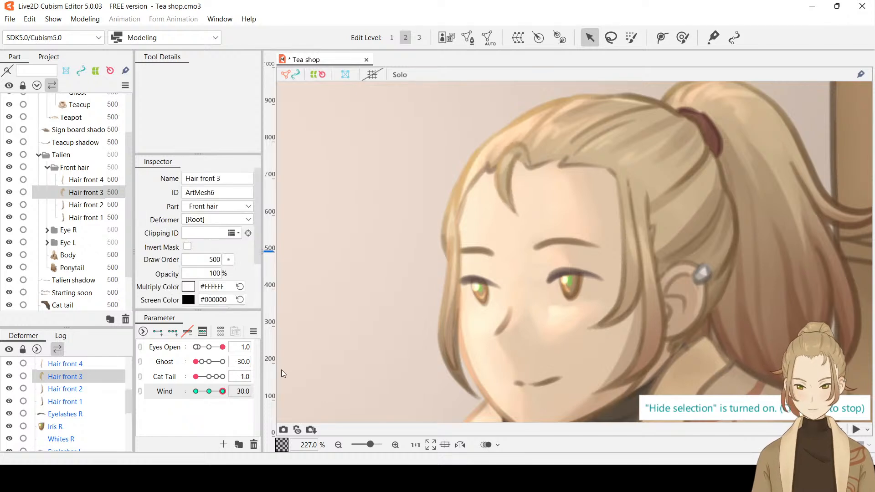
# At Wind 30, swing Hair front 3 to the right by moving only its deform path's tip point, and hide the selection
pyautogui.moveTo(223, 390); pyautogui.dragTo(248, 397)
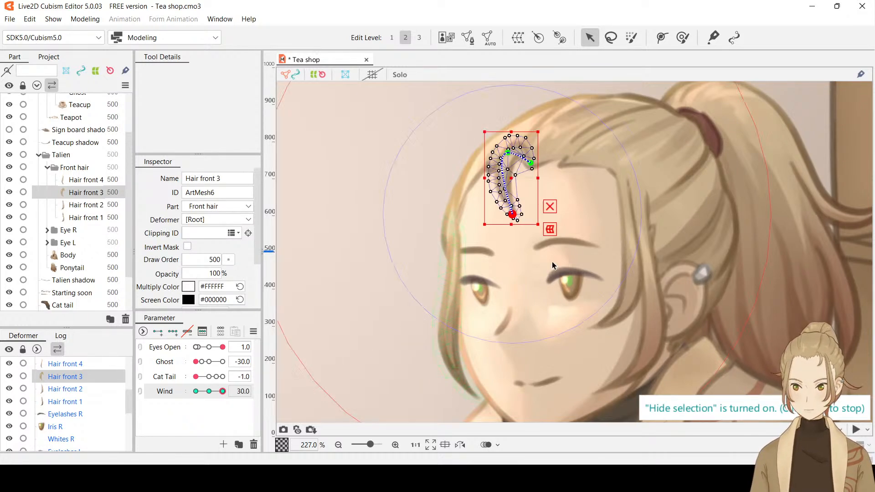
pyautogui.moveTo(512, 215); pyautogui.dragTo(526, 215)
pyautogui.hotkey('ctrl', 'h')
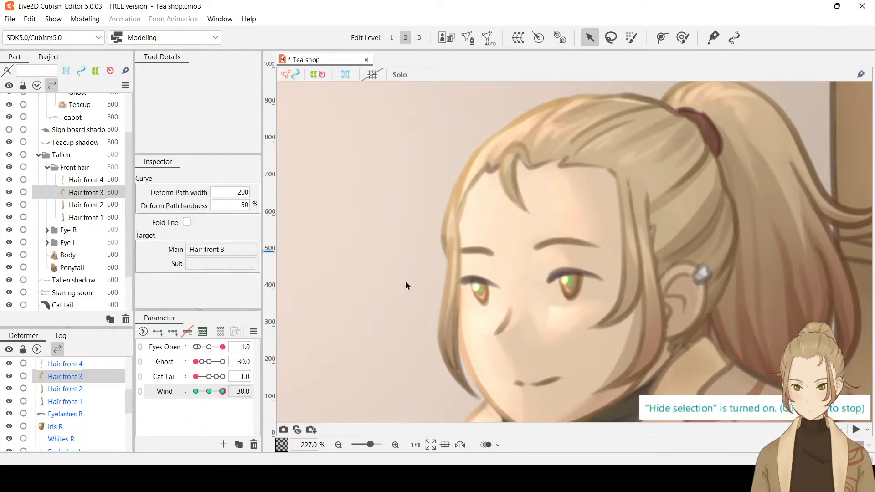
# Preview both rigged front strands across the Wind range and reset Wind to 0
pyautogui.moveTo(224, 393); pyautogui.dragTo(151, 395)
pyautogui.scroll(-3, 561, 279)
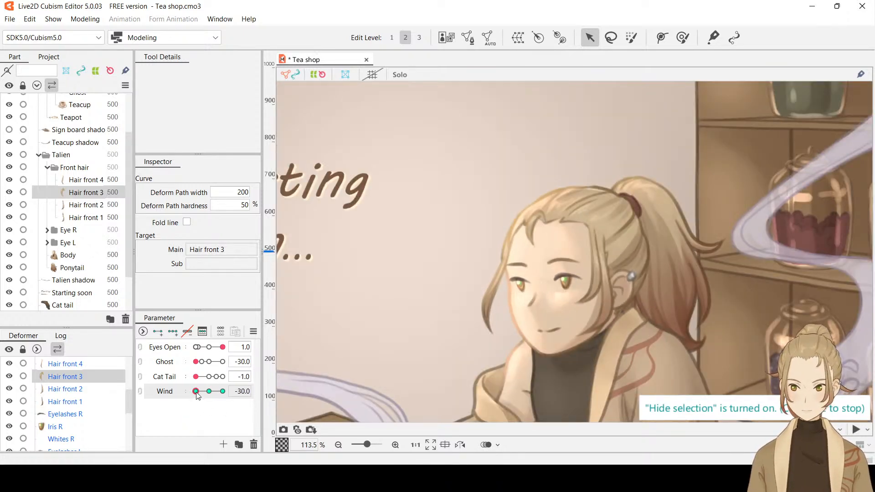
pyautogui.moveTo(196, 392)
pyautogui.mouseDown()
pyautogui.moveTo(253, 406)
pyautogui.moveTo(179, 387)
pyautogui.moveTo(278, 405)
pyautogui.moveTo(156, 389)
pyautogui.moveTo(201, 390)
pyautogui.moveTo(211, 400)
pyautogui.mouseUp()
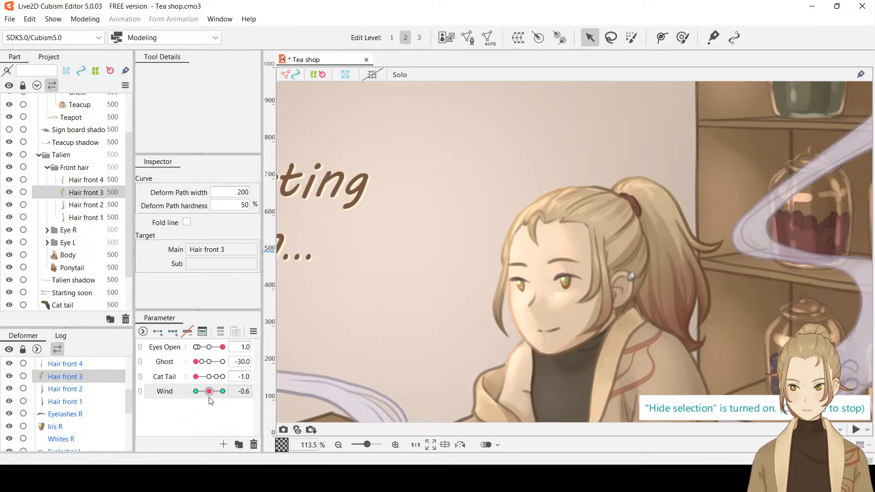
pyautogui.doubleClick(244, 391)
pyautogui.write('0')
pyautogui.press('Return')
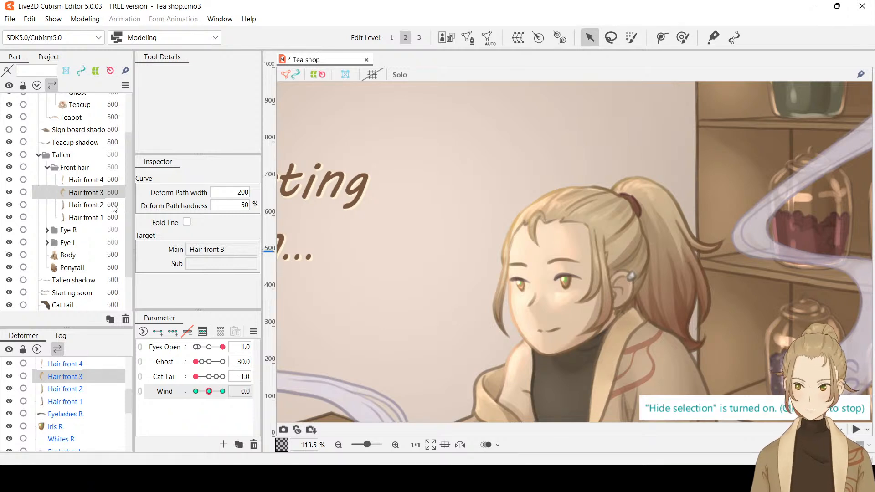
# Generate a mesh for Hair front 2 and give it three Wind keyforms, with Wind set to -30
pyautogui.click(82, 208)
pyautogui.scroll(3, 631, 278)
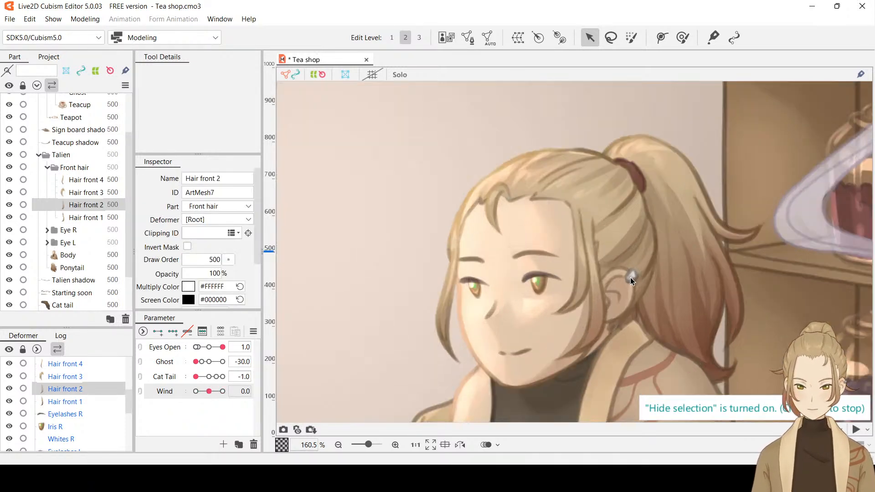
pyautogui.click(345, 74)
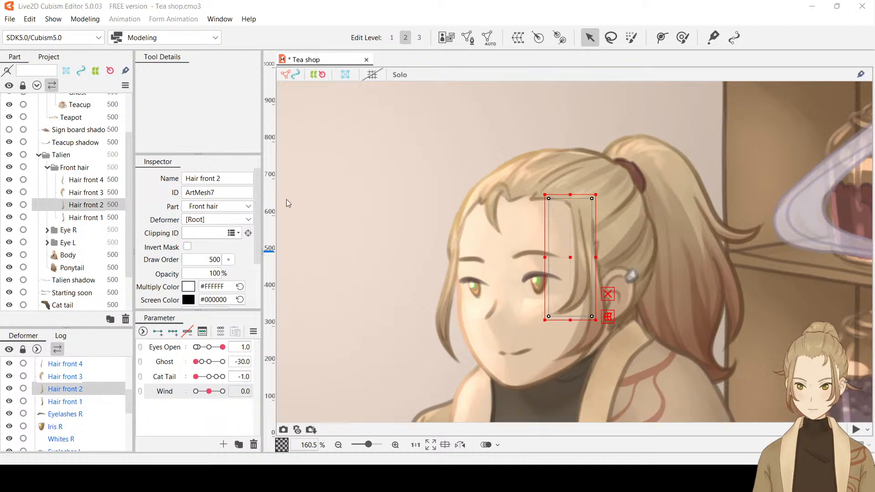
pyautogui.click(276, 226)
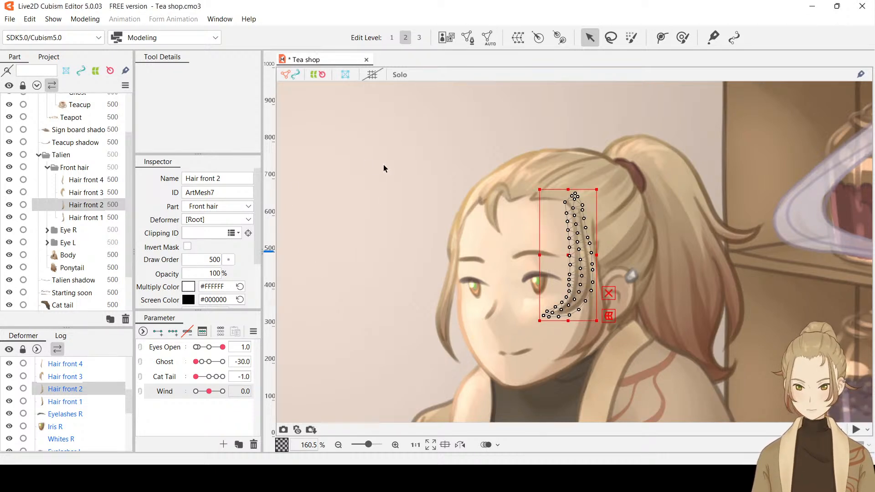
pyautogui.click(177, 332)
pyautogui.moveTo(208, 390); pyautogui.dragTo(195, 392)
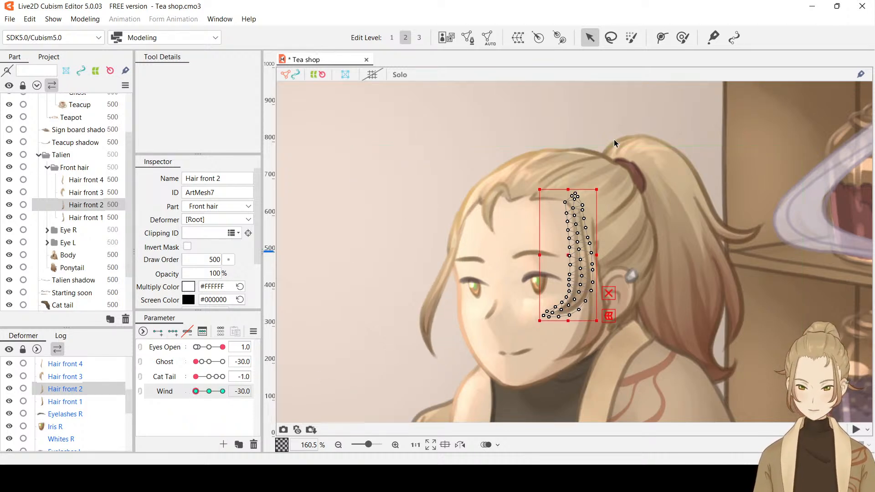
# Add a two-point deform path to Hair front 2, running from its root to its tip
pyautogui.click(661, 37)
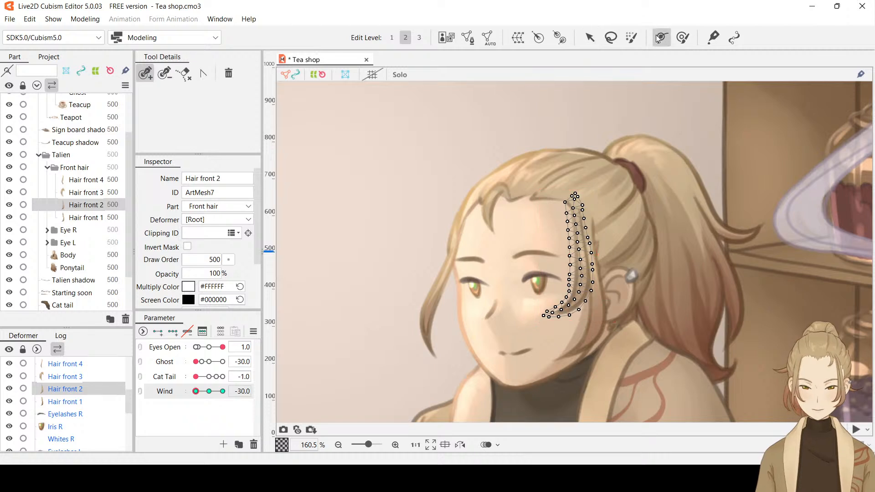
pyautogui.click(575, 207)
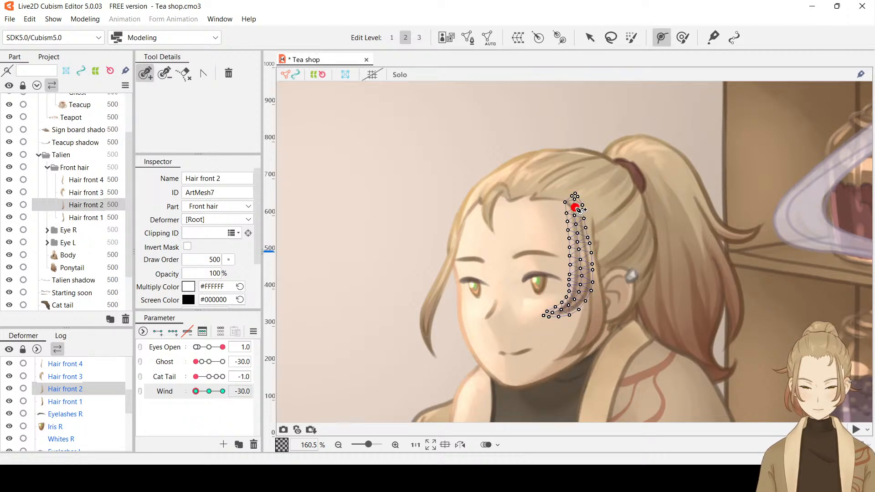
pyautogui.click(554, 314)
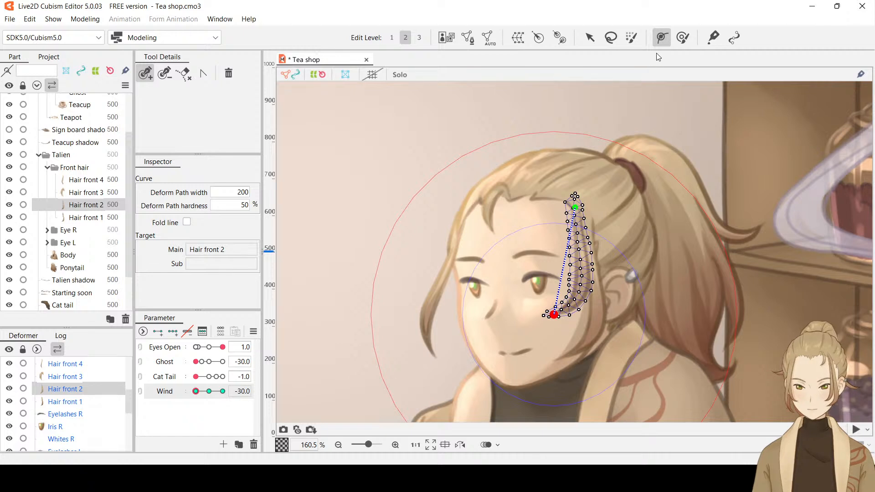
pyautogui.click(590, 37)
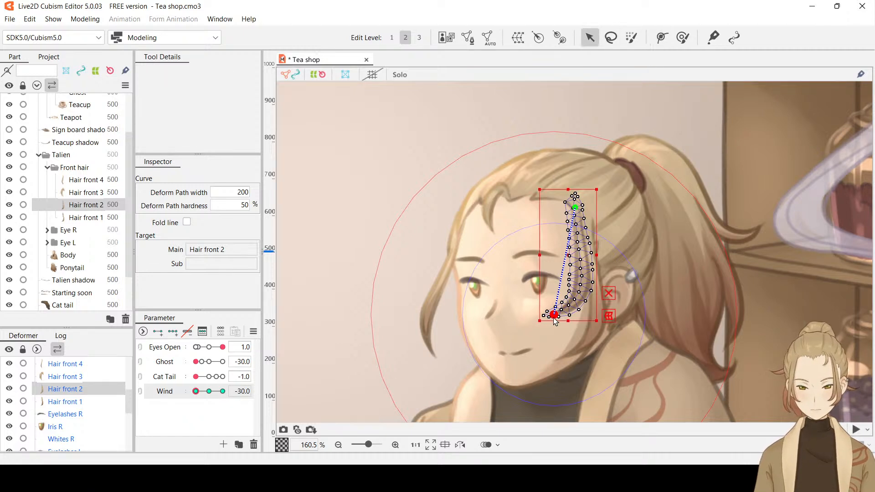
pyautogui.moveTo(555, 320); pyautogui.dragTo(540, 318)
pyautogui.hotkey('ctrl', 'z')
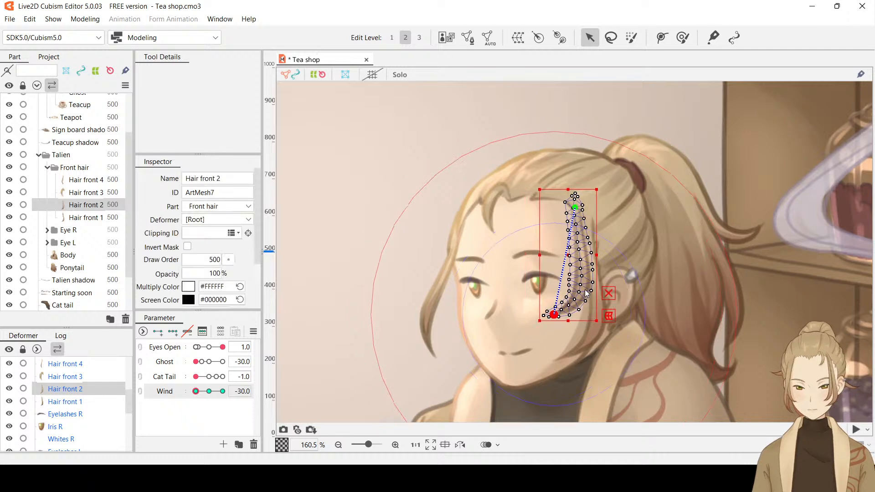
pyautogui.click(663, 38)
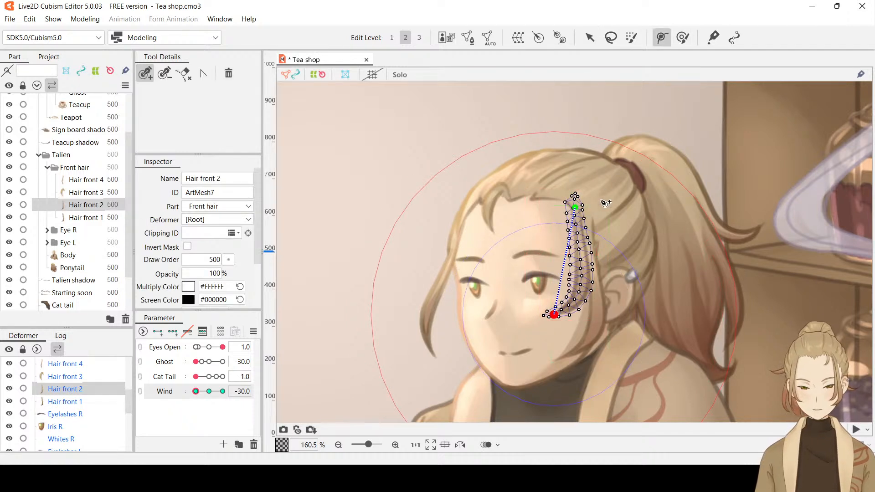
pyautogui.click(575, 226)
pyautogui.moveTo(576, 230); pyautogui.dragTo(577, 232)
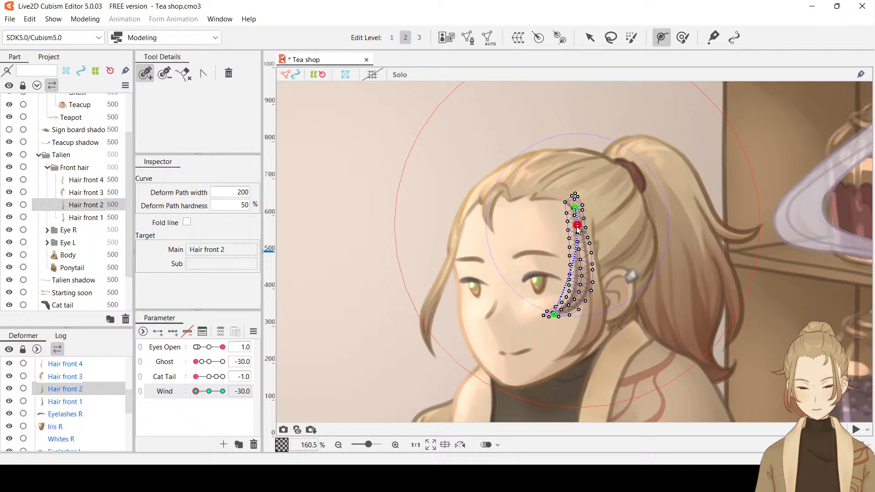
pyautogui.click(590, 37)
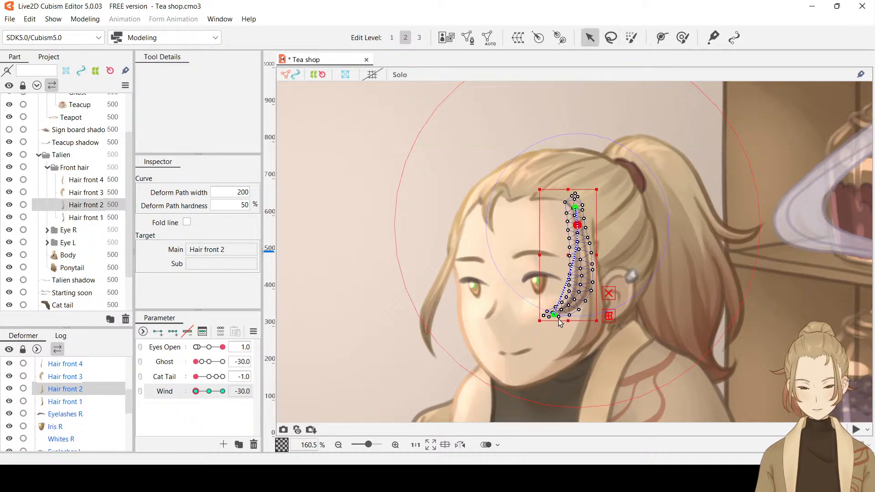
pyautogui.moveTo(553, 315); pyautogui.dragTo(542, 311)
pyautogui.hotkey('ctrl', 'z')
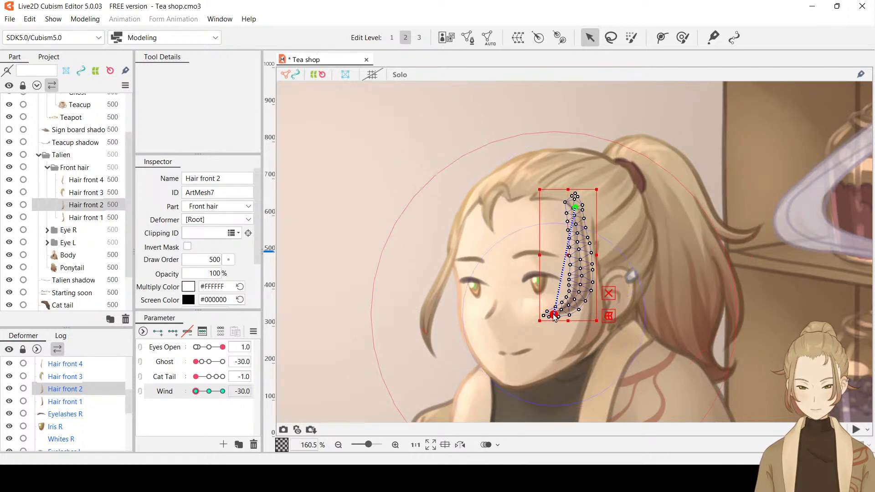
# At Wind -30, swing Hair front 2 slightly to the left by its deform path's tip point, hide the selection, and set Wind to 30
pyautogui.moveTo(554, 317); pyautogui.dragTo(542, 313)
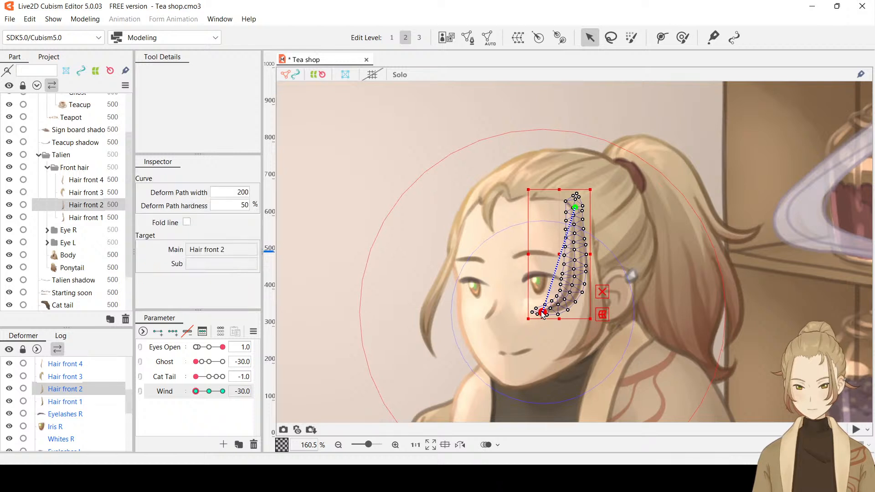
pyautogui.hotkey('ctrl', 'h')
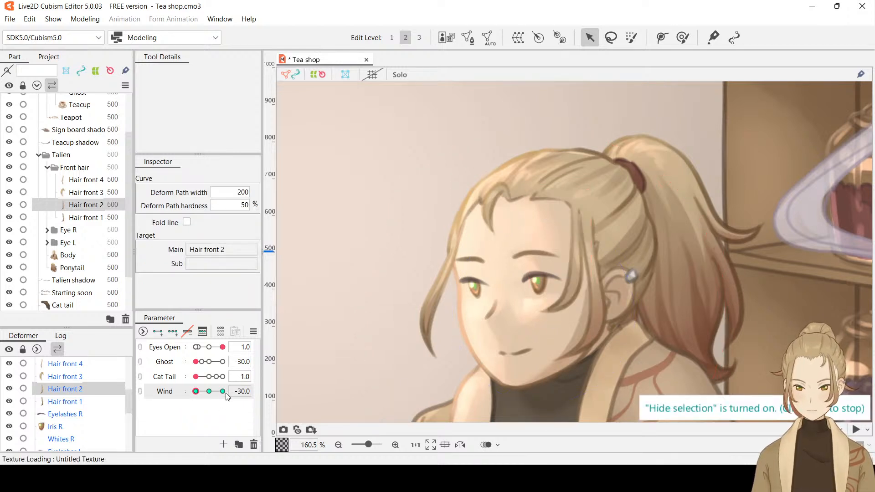
pyautogui.moveTo(196, 390); pyautogui.dragTo(228, 400)
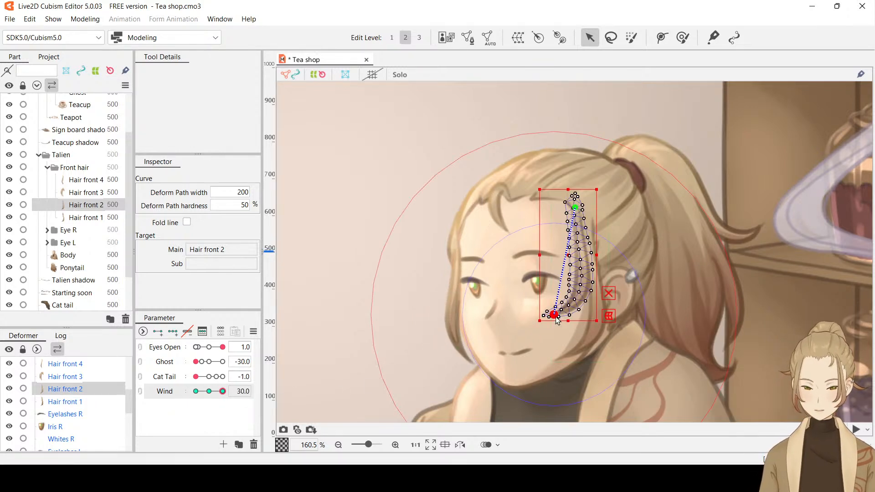
# At Wind 30, swing Hair front 2 to the right by its deform path's tip point, preview the sway, and reset Wind to 0
pyautogui.moveTo(556, 320); pyautogui.dragTo(578, 321)
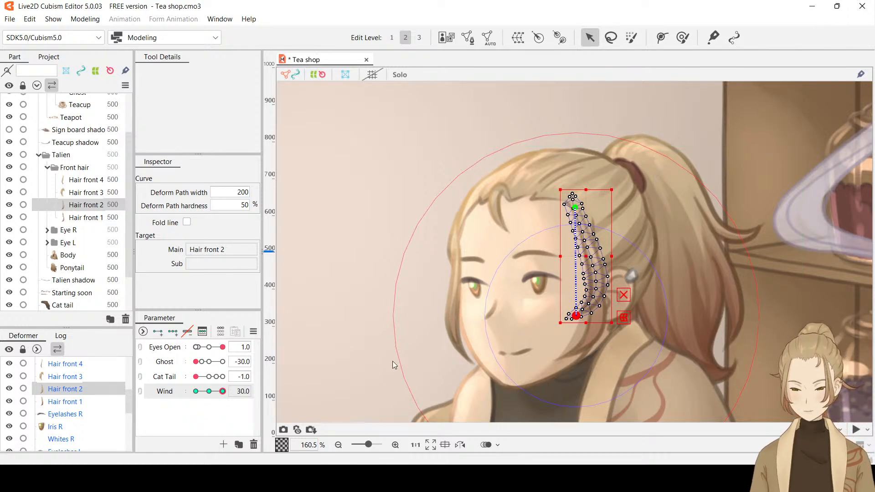
pyautogui.hotkey('ctrl', 'h')
pyautogui.moveTo(223, 391); pyautogui.dragTo(185, 395)
pyautogui.click(245, 389)
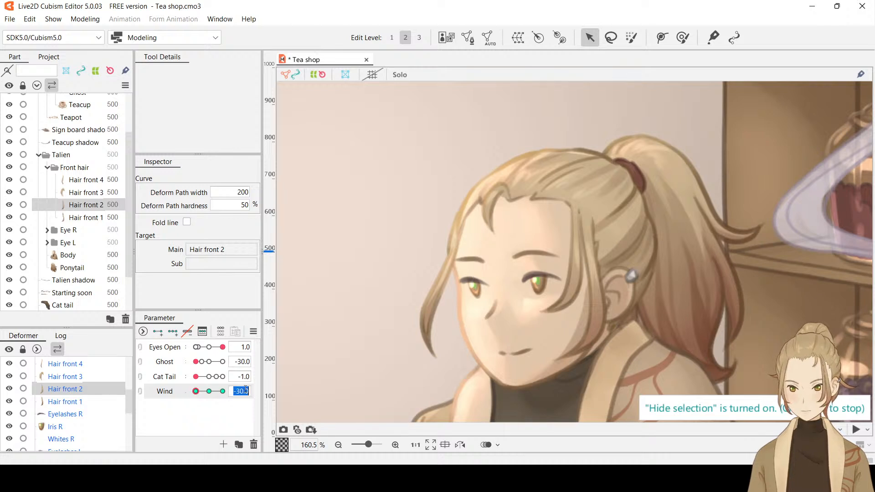
pyautogui.write('0')
pyautogui.press('Return')
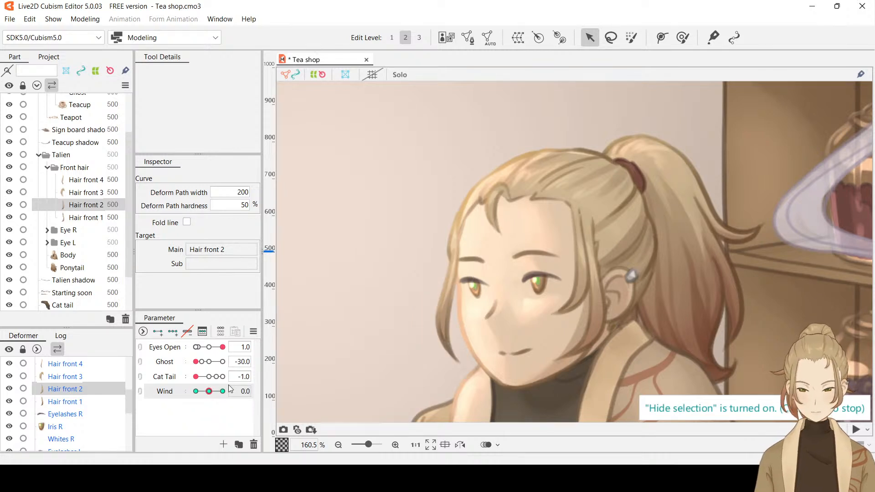
# Give Hair front 1 three Wind keyforms and, at Wind -30, add a two-point deform path from its root to its tip
pyautogui.click(91, 218)
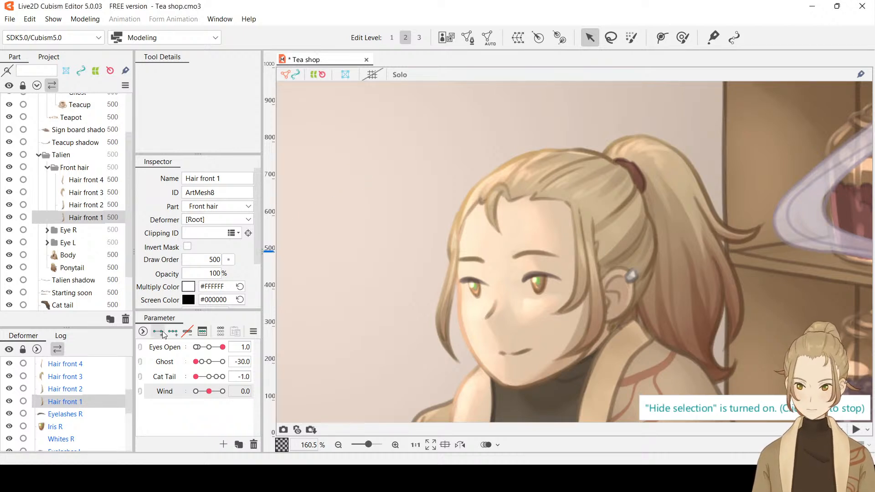
pyautogui.moveTo(209, 391); pyautogui.dragTo(172, 392)
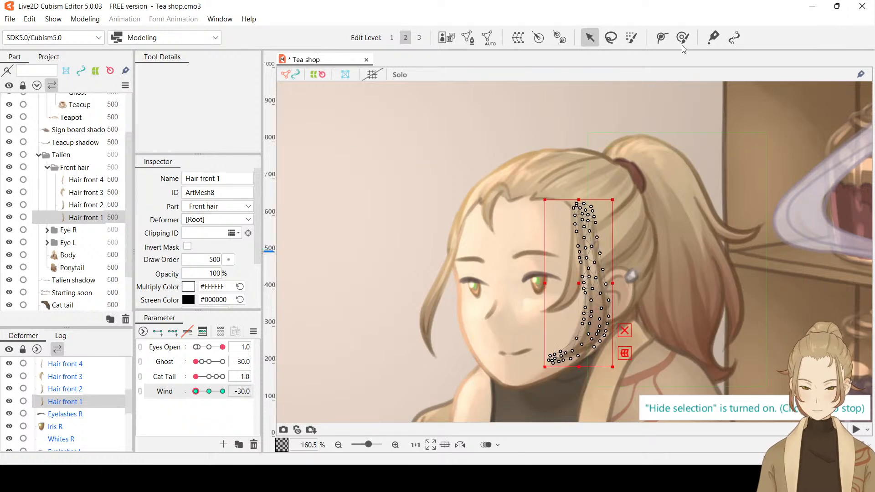
pyautogui.click(662, 38)
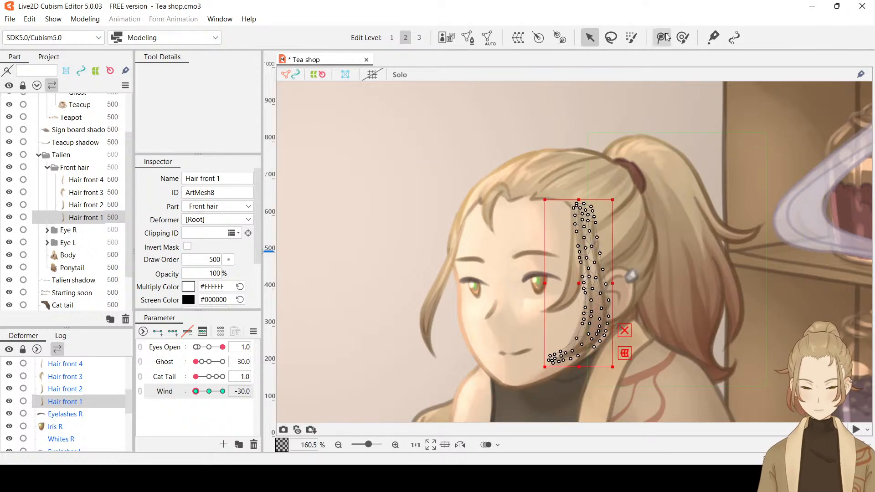
pyautogui.click(588, 220)
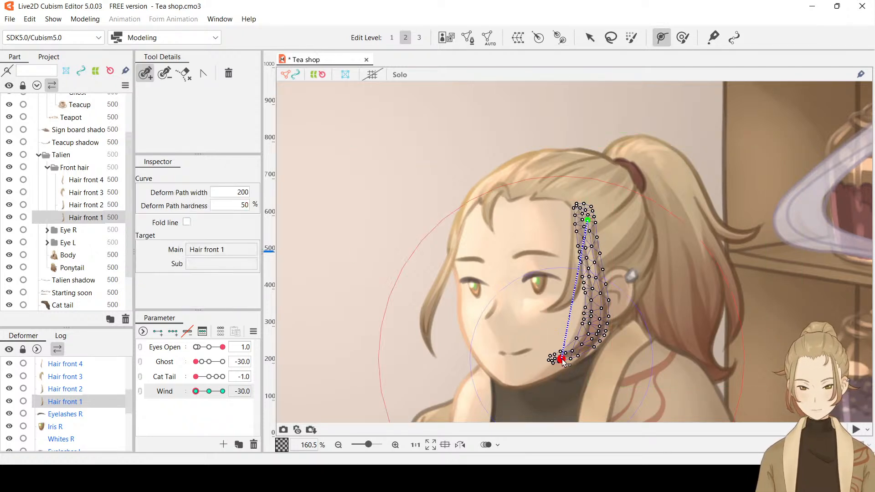
pyautogui.click(553, 358)
pyautogui.moveTo(553, 358); pyautogui.dragTo(563, 357)
pyautogui.click(592, 39)
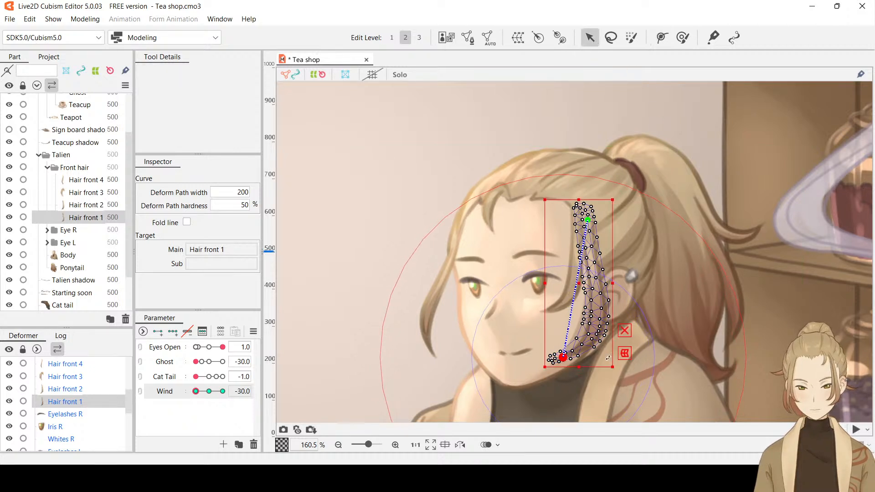
# At Wind -30, swing Hair front 1 to the left by its deform path's tip point, hide the selection, and set Wind to 30
pyautogui.moveTo(565, 361); pyautogui.dragTo(543, 358)
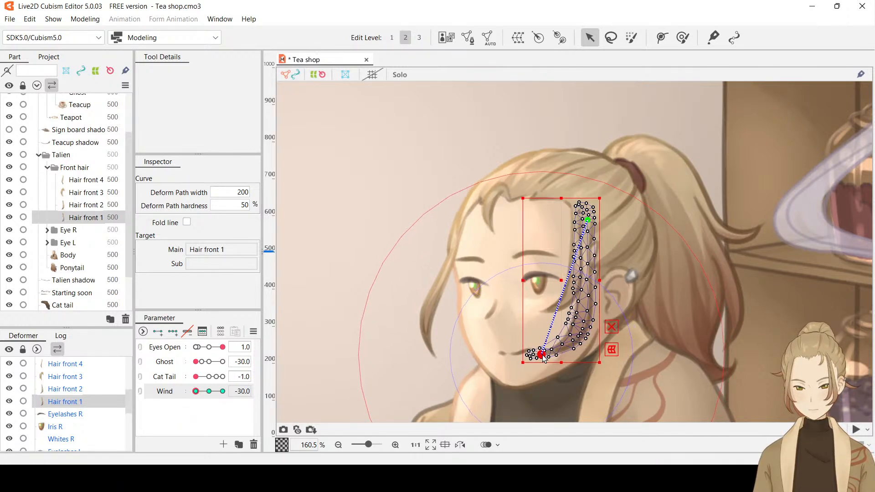
pyautogui.hotkey('ctrl', 't')
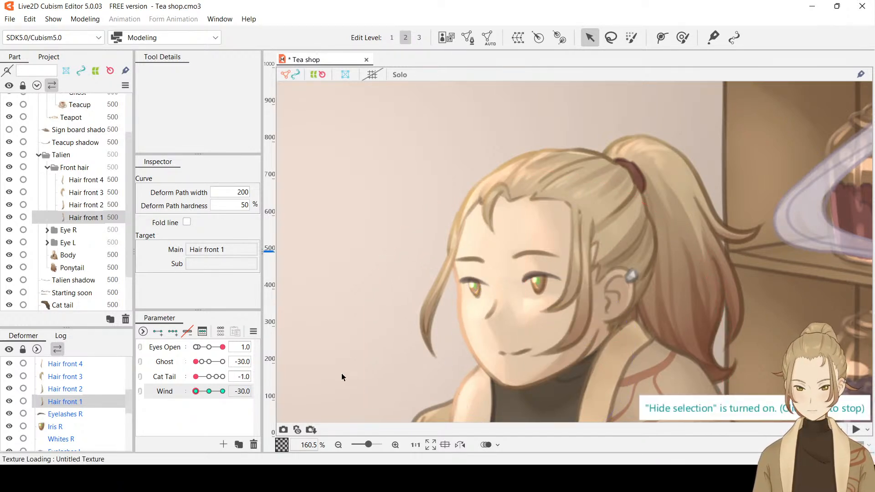
pyautogui.moveTo(197, 390); pyautogui.dragTo(257, 402)
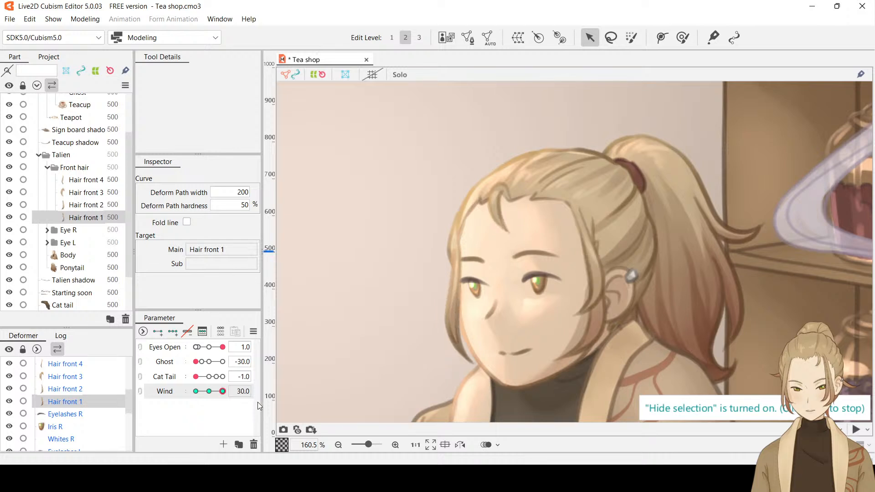
# At Wind 30, swing Hair front 1 slightly to the right by its deform path's tip point, and preview the sway with the selection hidden
pyautogui.click(587, 348)
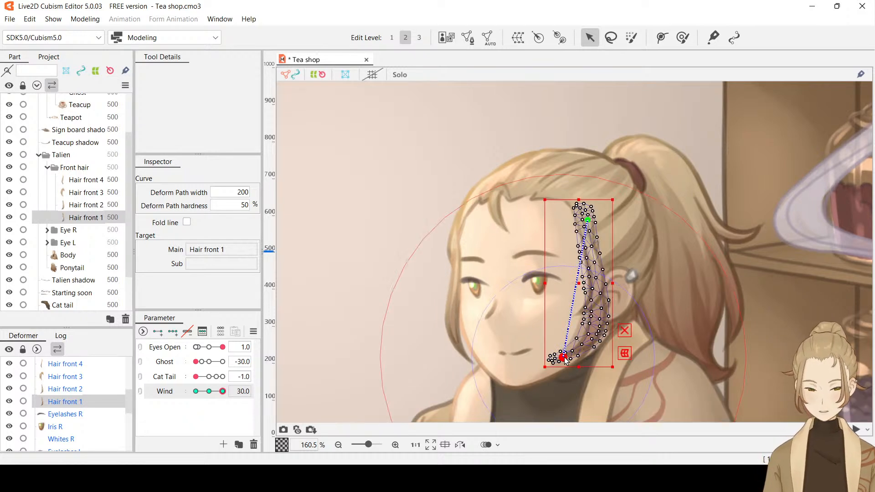
pyautogui.moveTo(565, 360); pyautogui.dragTo(574, 360)
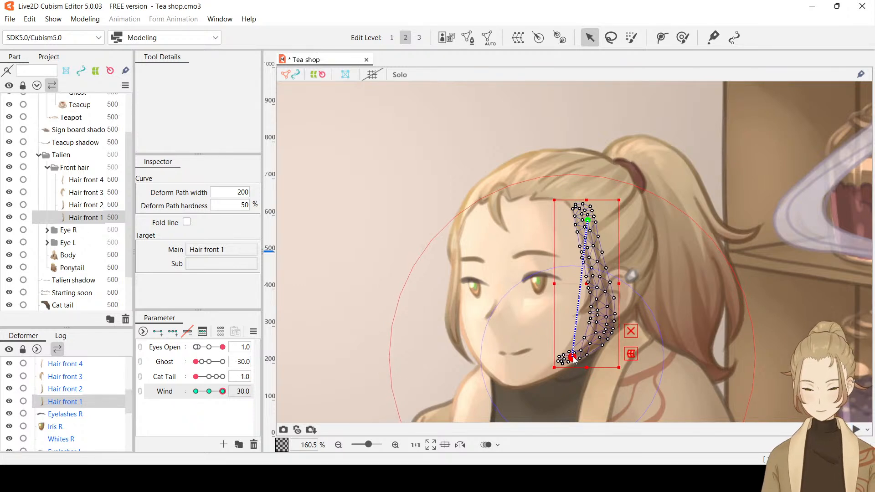
pyautogui.hotkey('ctrl', 'h')
pyautogui.moveTo(222, 392); pyautogui.dragTo(245, 415)
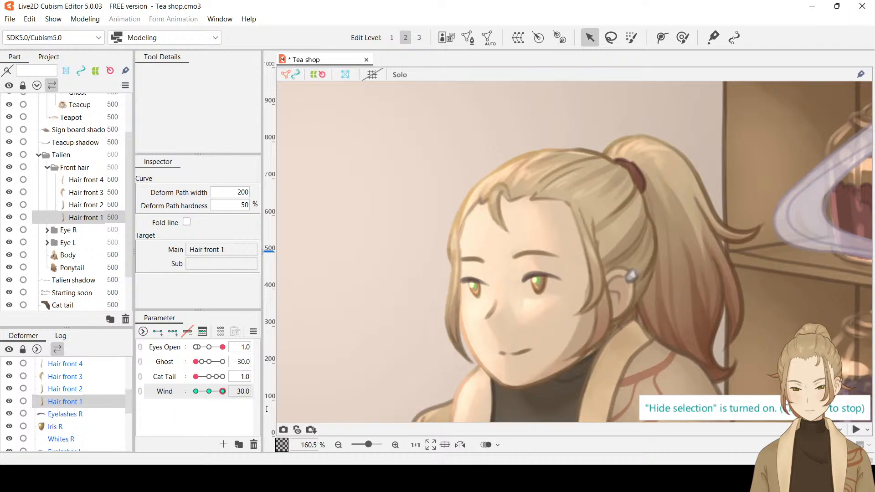
# At Wind 30, nudge Hair front 1's deform path tip point slightly upward, preview the sway, and reset Wind to 0
pyautogui.click(595, 330)
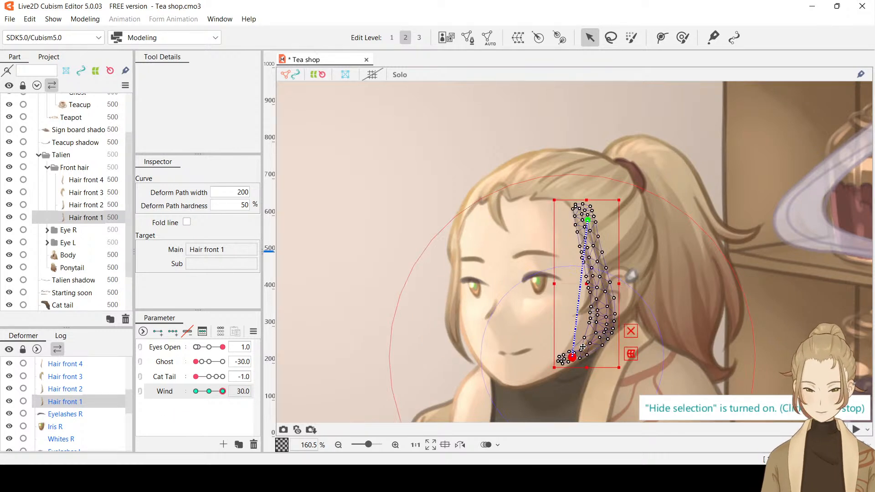
pyautogui.moveTo(572, 356); pyautogui.dragTo(572, 355)
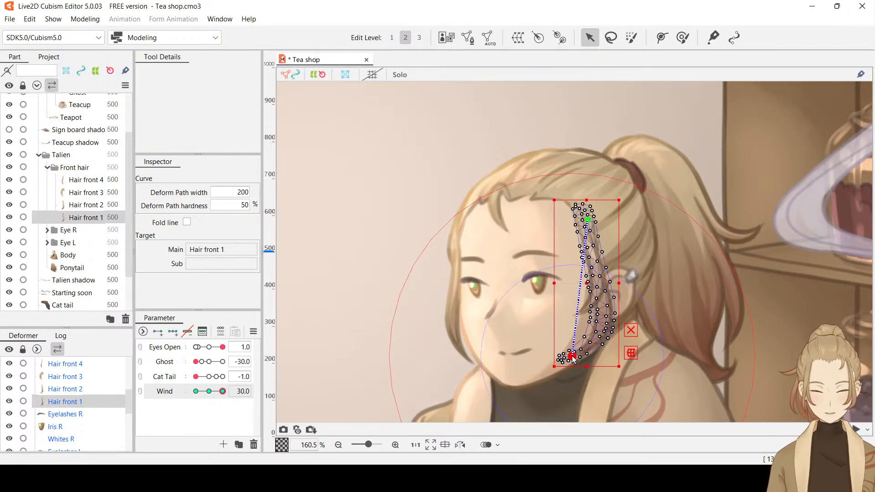
pyautogui.hotkey('ctrl', 'h')
pyautogui.moveTo(222, 391); pyautogui.dragTo(249, 408)
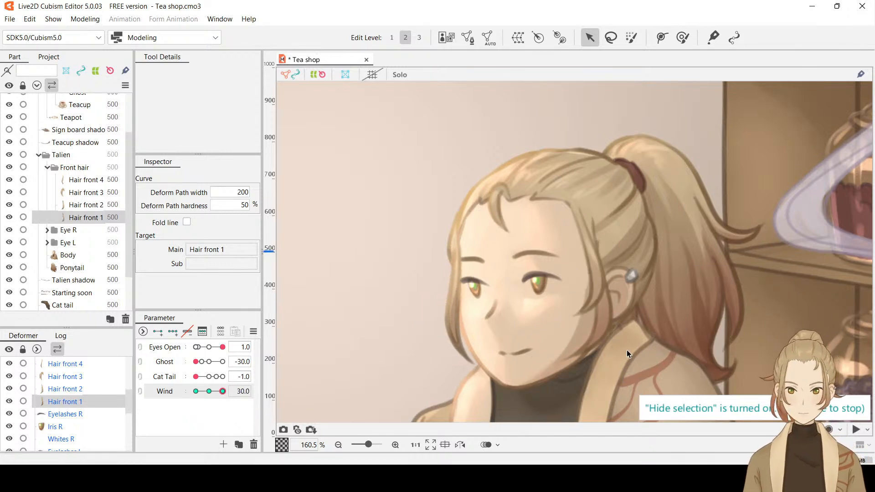
pyautogui.doubleClick(238, 391)
pyautogui.write('0')
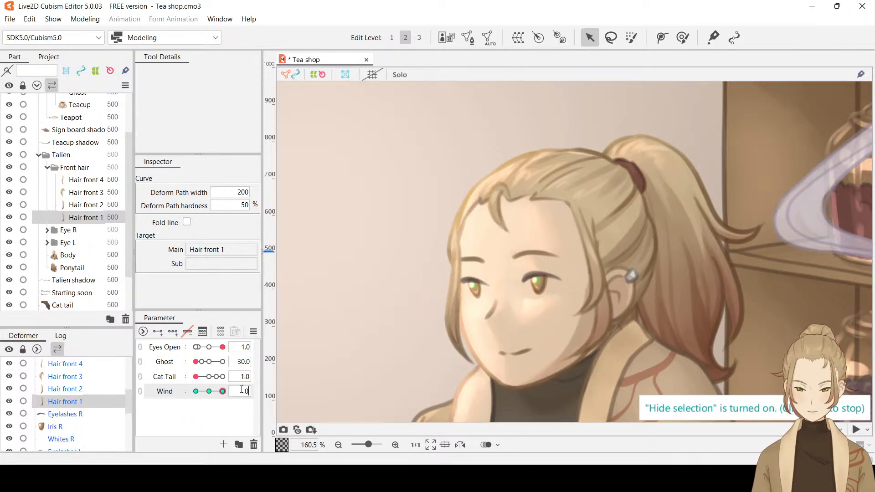
pyautogui.press('Return')
# Select the Plant mesh in the Hanging plant folder and add a two-point deform path from above the basket to the plant's lower leaves
pyautogui.scroll(-3, 514, 276)
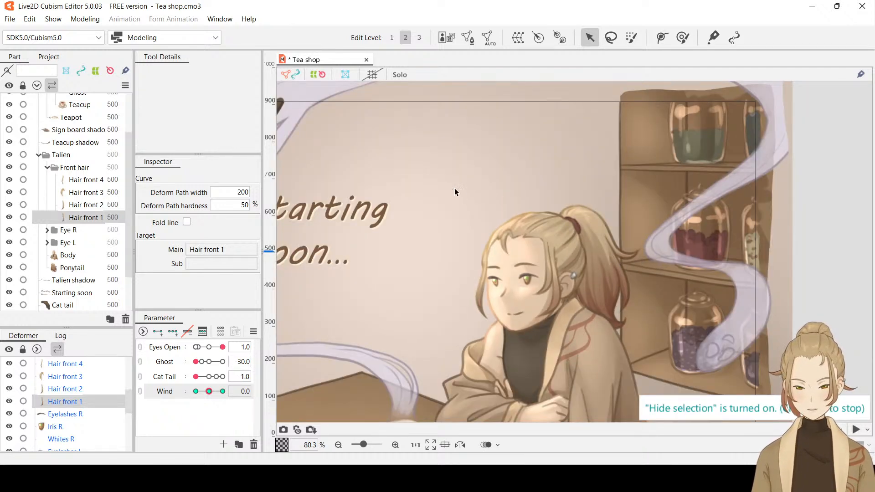
pyautogui.moveTo(455, 188); pyautogui.dragTo(774, 269)
pyautogui.scroll(2, 444, 182)
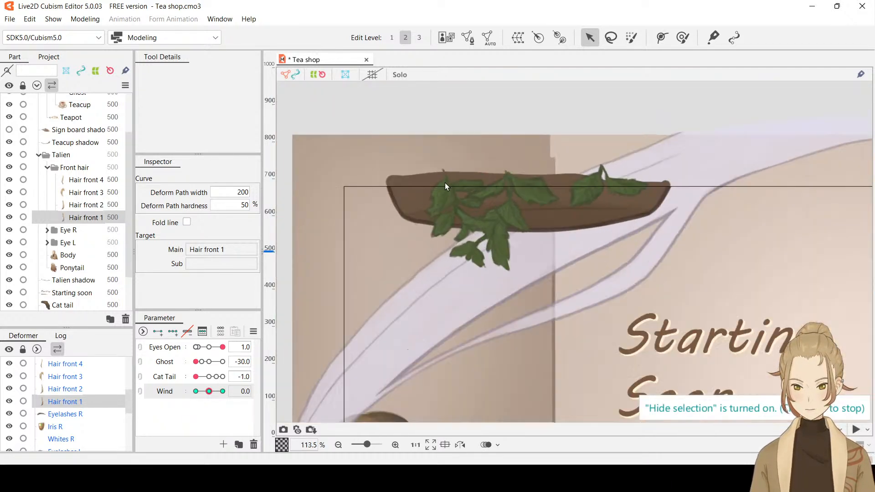
pyautogui.scroll(1, 444, 182)
pyautogui.scroll(2, 67, 159)
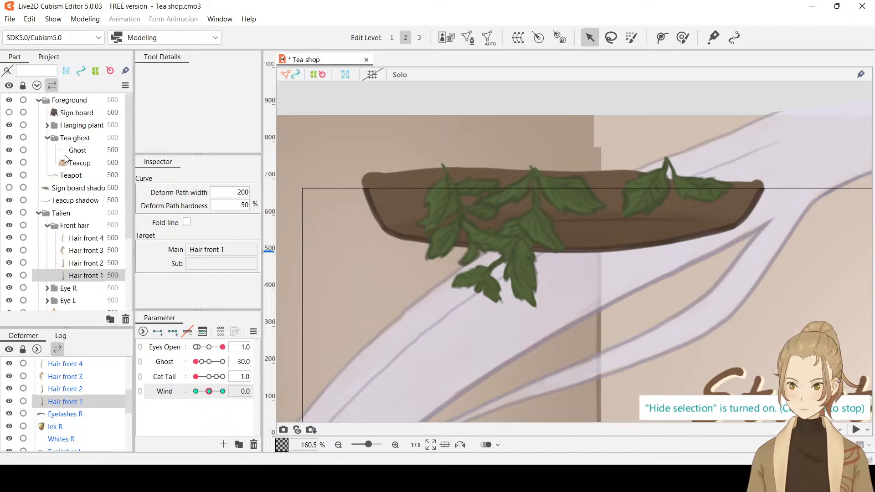
pyautogui.click(47, 125)
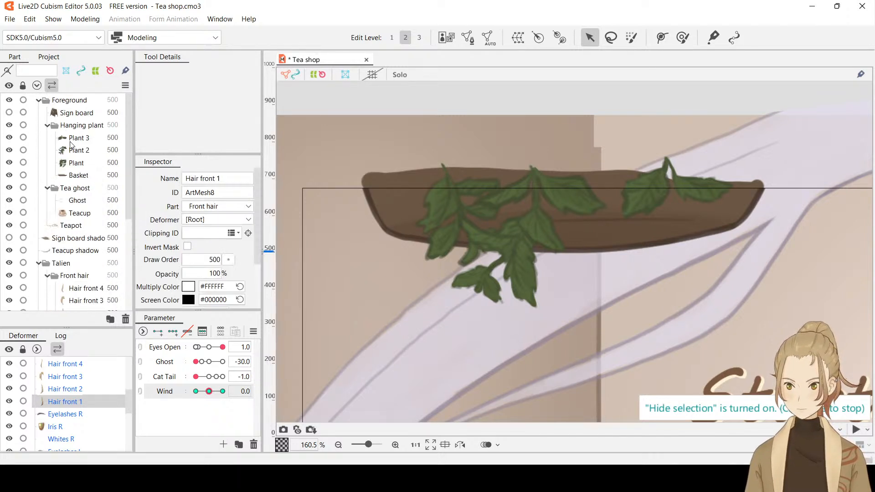
pyautogui.click(76, 164)
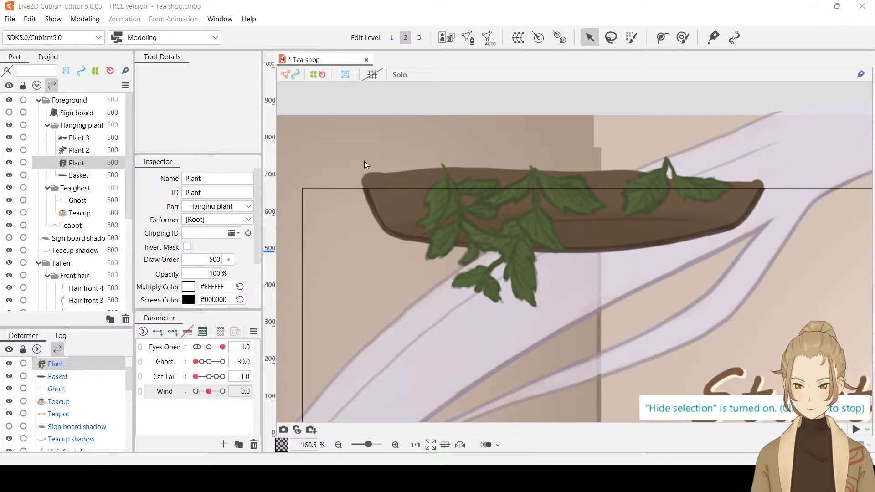
pyautogui.hotkey('ctrl', 't')
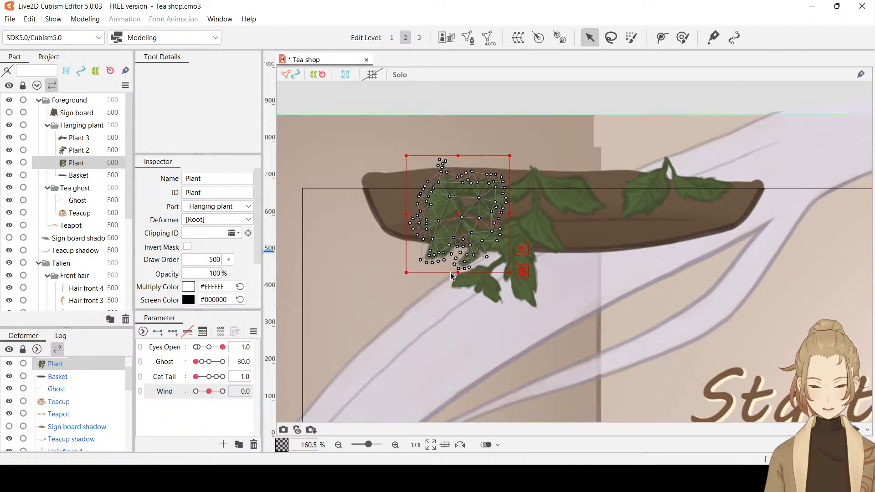
pyautogui.click(660, 38)
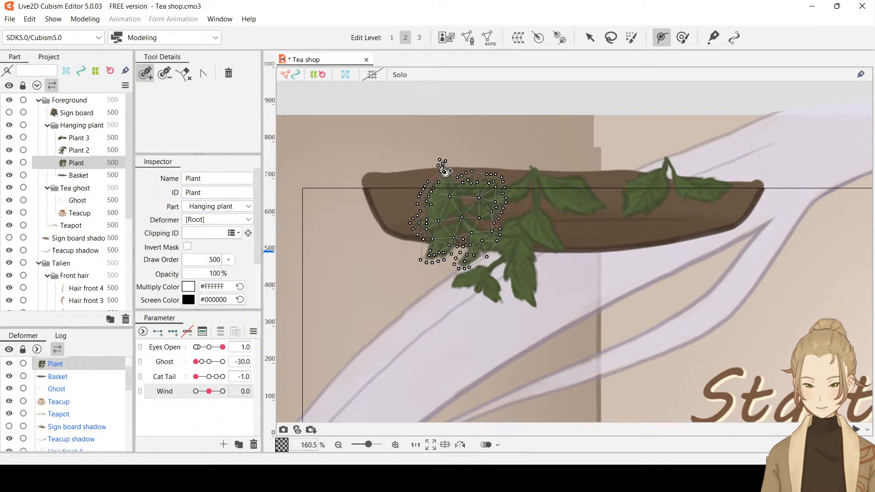
pyautogui.scroll(-2, 545, 249)
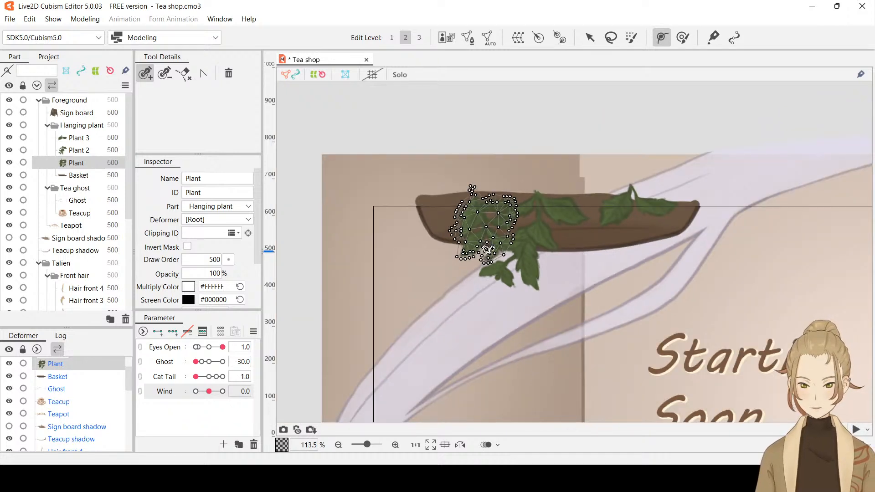
pyautogui.click(458, 151)
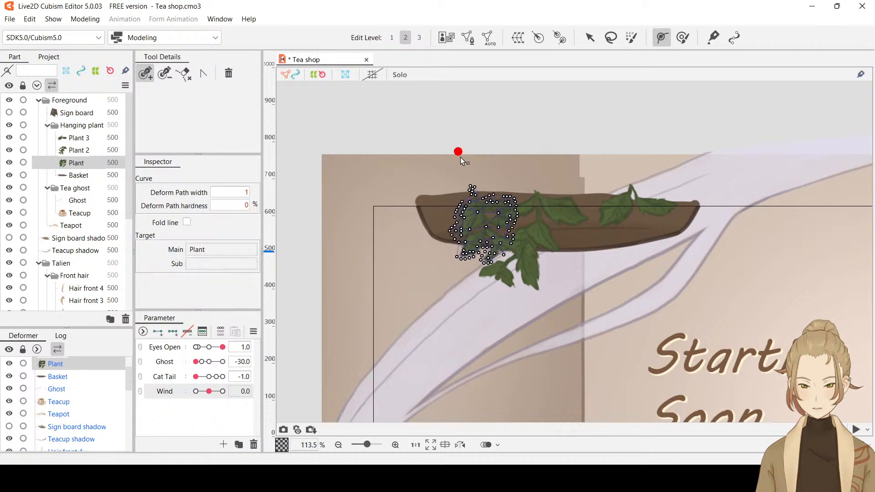
pyautogui.click(502, 253)
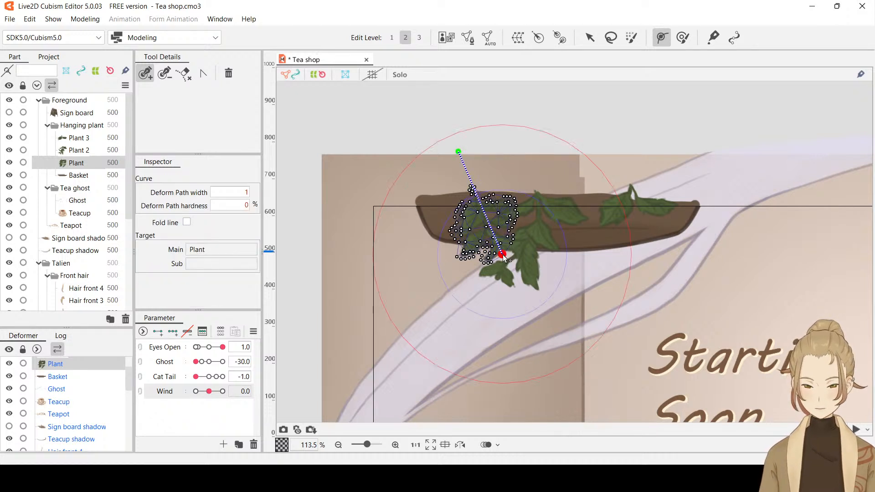
pyautogui.click(590, 38)
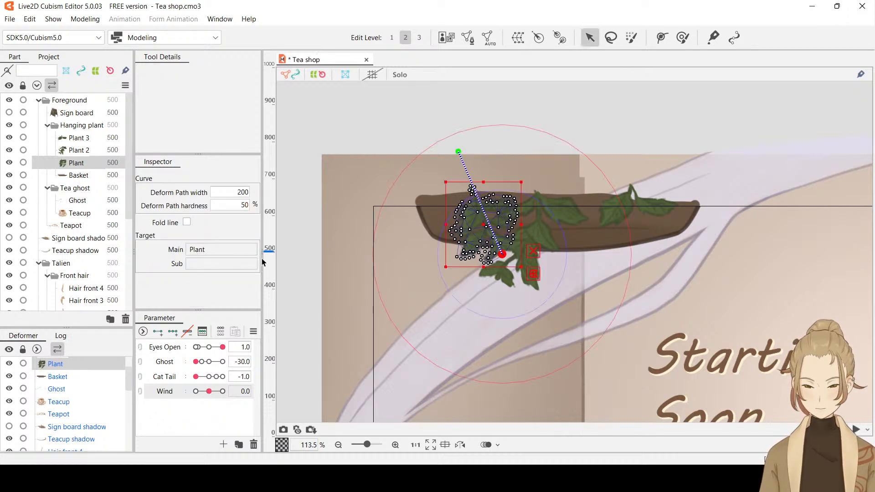
pyautogui.click(172, 331)
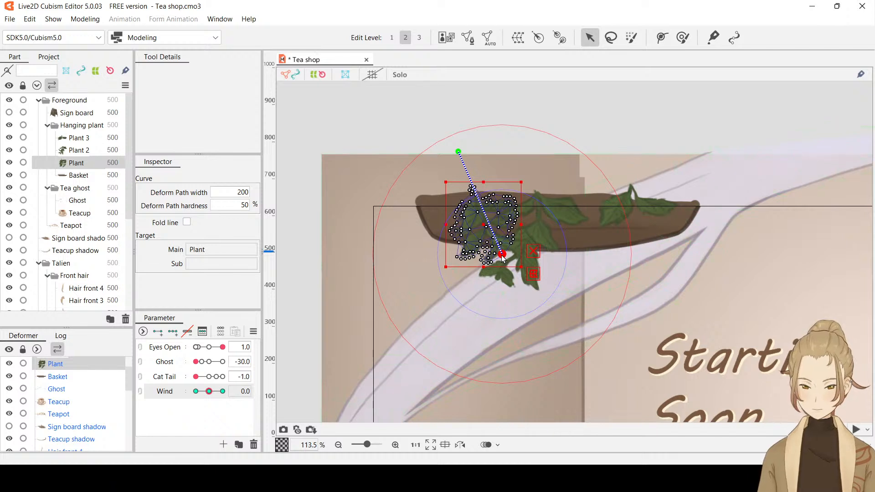
pyautogui.moveTo(503, 257); pyautogui.dragTo(455, 263)
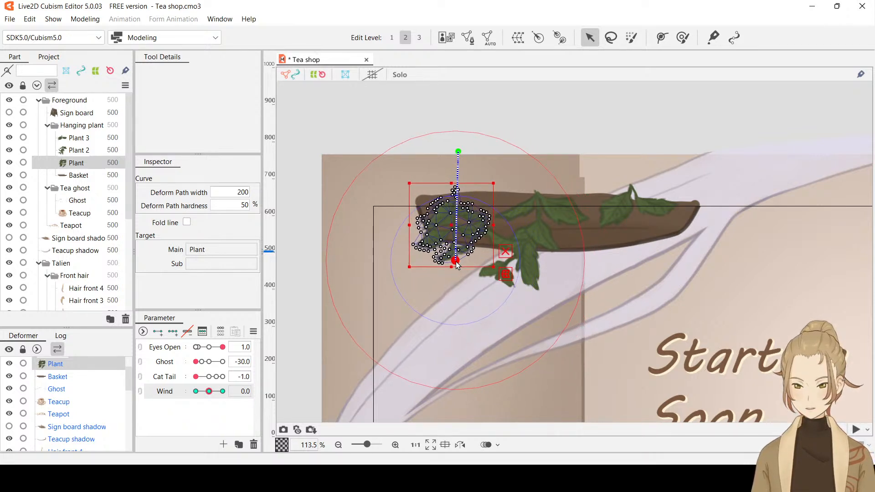
pyautogui.hotkey('ctrl', 'h')
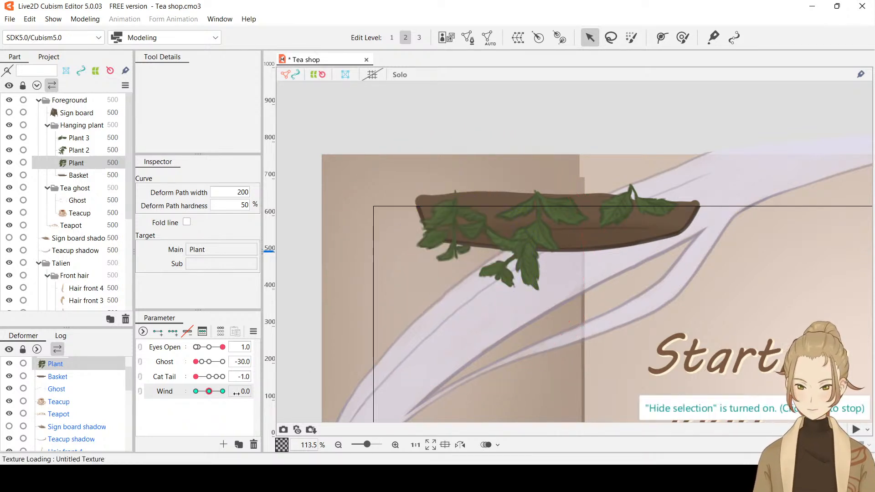
pyautogui.click(209, 392)
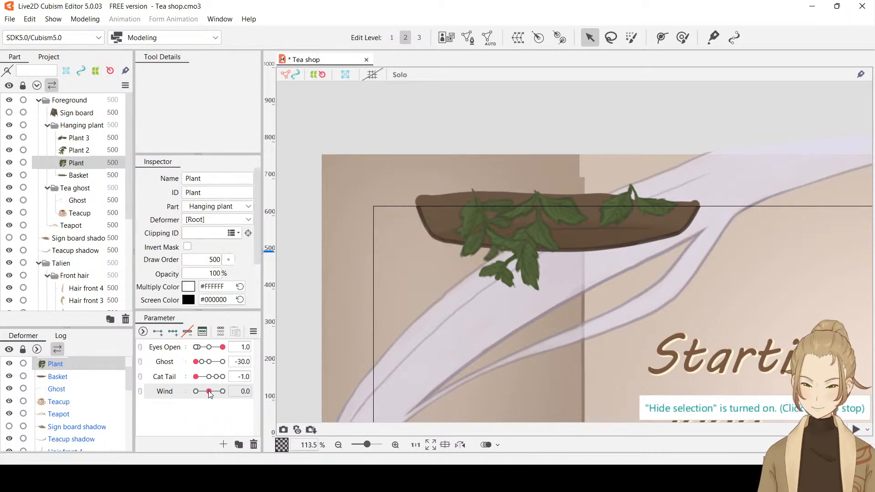
# Give Plant three Wind keyforms and, at Wind -30, swing it to the left by its deform path's lower point
pyautogui.moveTo(209, 392); pyautogui.dragTo(192, 393)
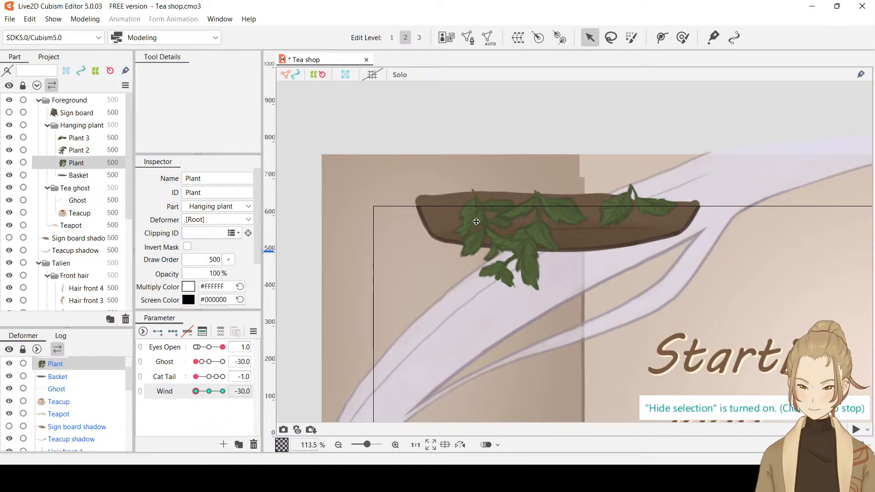
pyautogui.moveTo(502, 255); pyautogui.dragTo(449, 260)
pyautogui.hotkey('ctrl', 't')
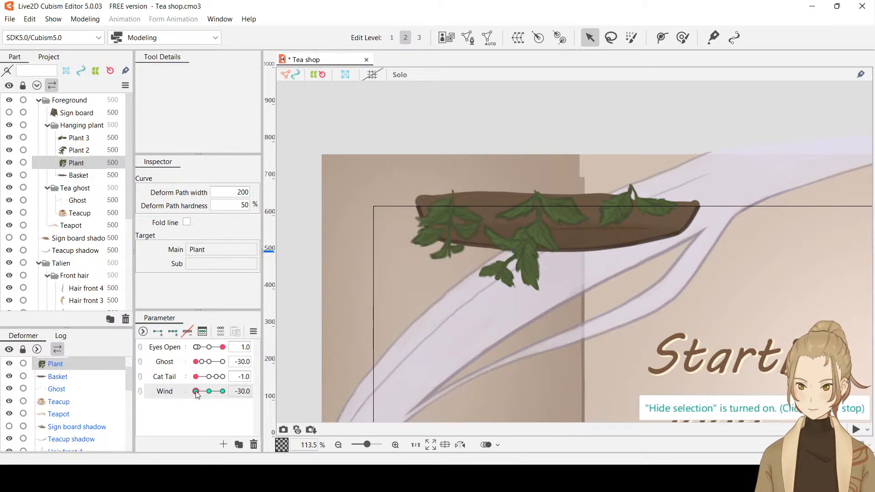
# At Wind 30, swing Plant slightly to the right by its deform path's lower point, and hide the selection
pyautogui.moveTo(196, 392); pyautogui.dragTo(228, 394)
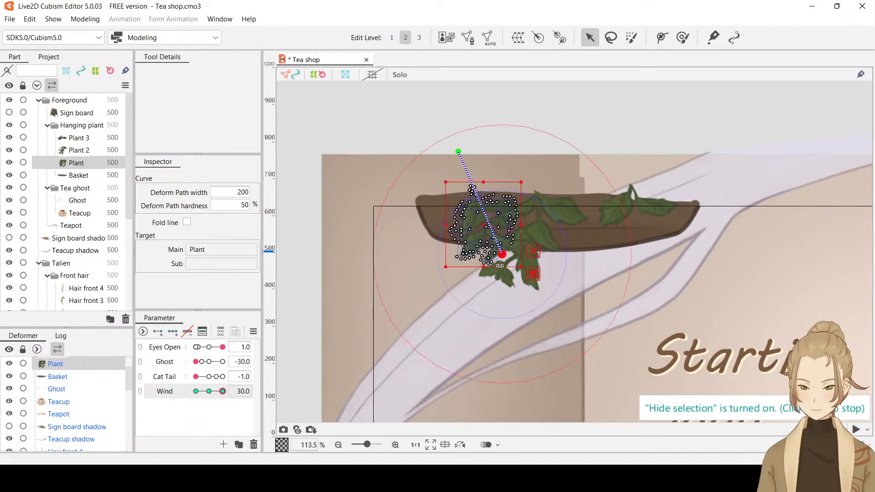
pyautogui.moveTo(502, 253); pyautogui.dragTo(520, 248)
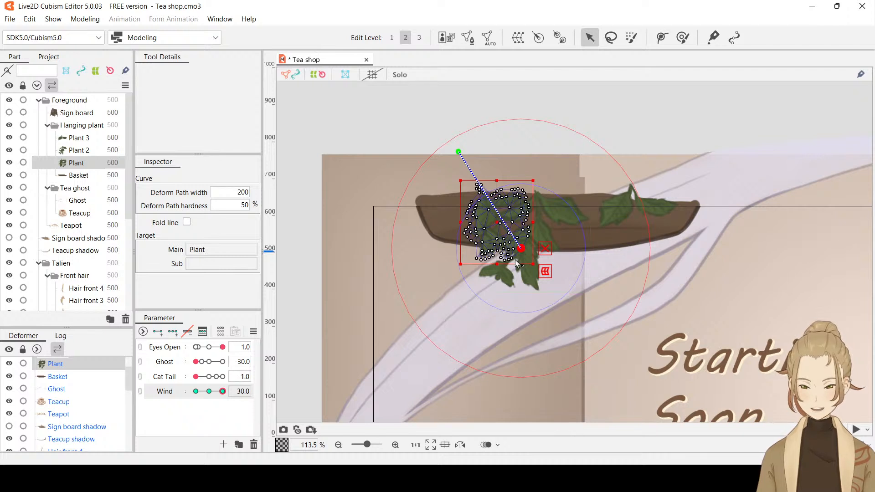
pyautogui.hotkey('ctrl', 'h')
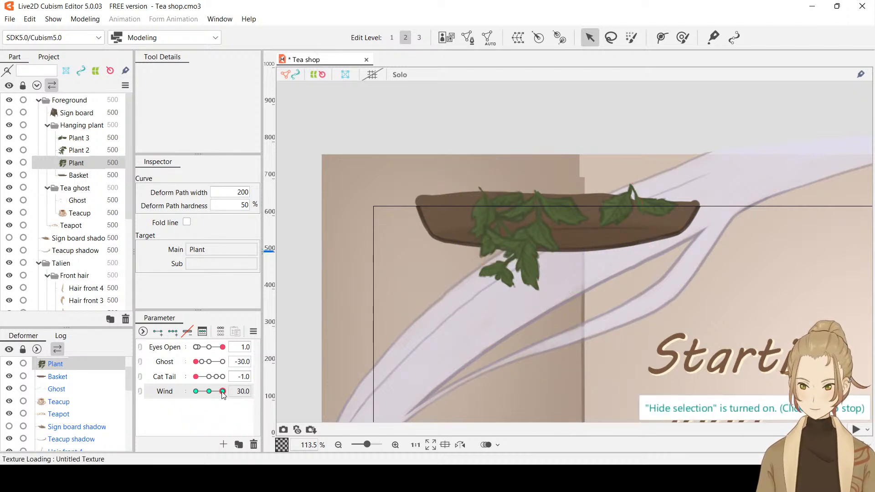
# Preview Plant's sway back to Wind -30, and nudge its deform path's lower point slightly upward there
pyautogui.moveTo(223, 395); pyautogui.dragTo(185, 393)
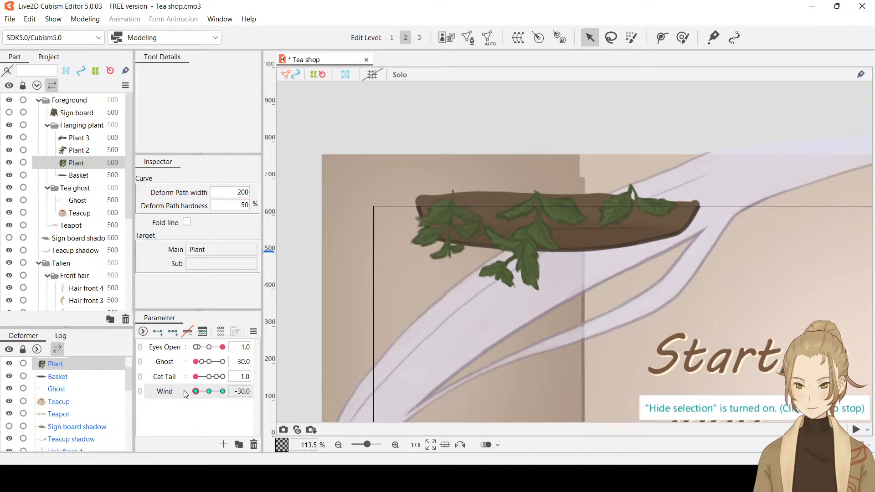
pyautogui.hotkey('ctrl', 'h')
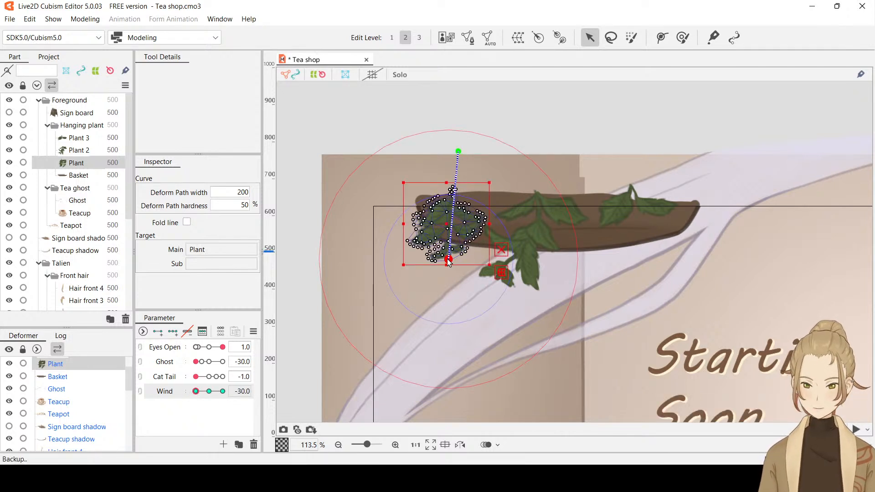
pyautogui.moveTo(449, 259); pyautogui.dragTo(447, 255)
pyautogui.hotkey('ctrl', 'h')
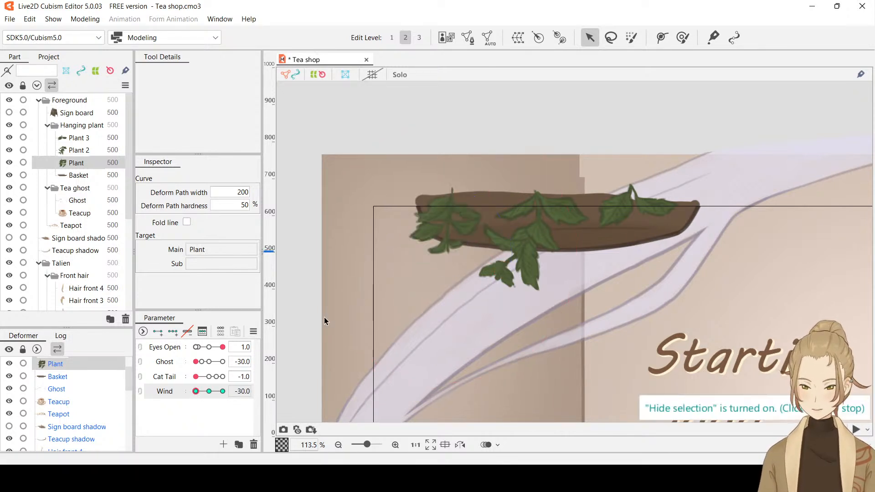
# At Wind 30, nudge Plant's deform path lower point slightly up and to the left, and hide the selection
pyautogui.moveTo(195, 391); pyautogui.dragTo(234, 390)
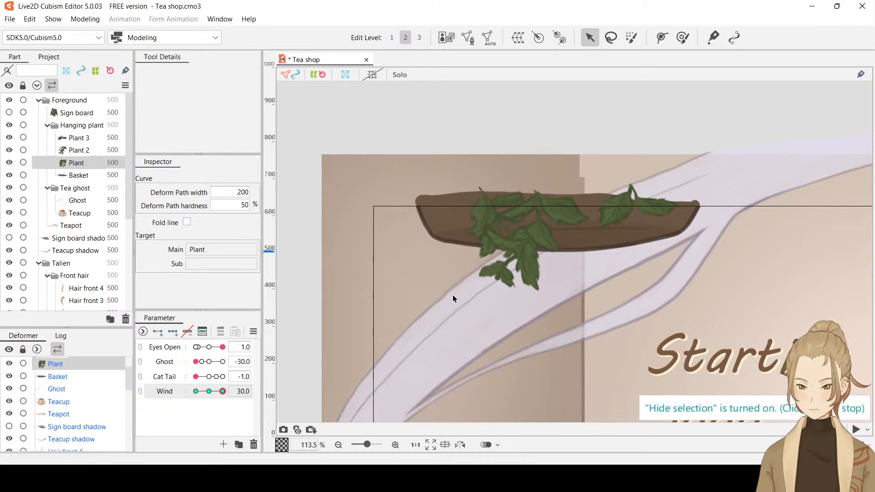
pyautogui.click(513, 250)
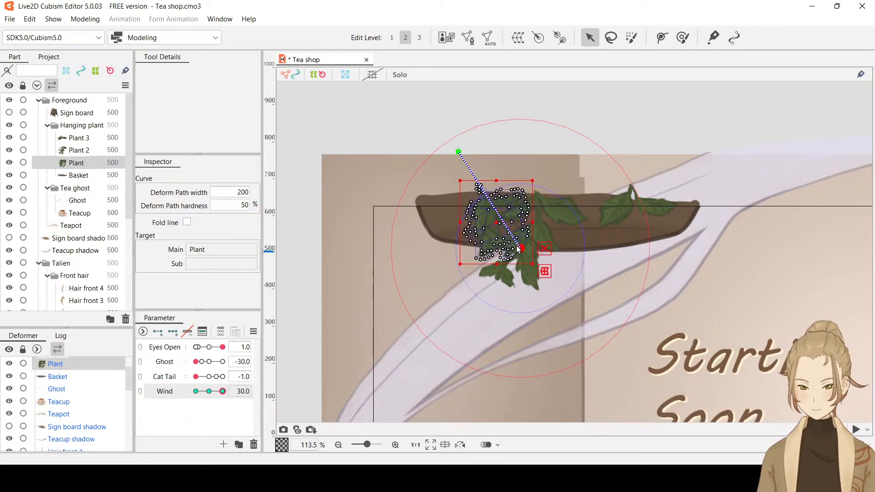
pyautogui.moveTo(521, 251); pyautogui.dragTo(519, 248)
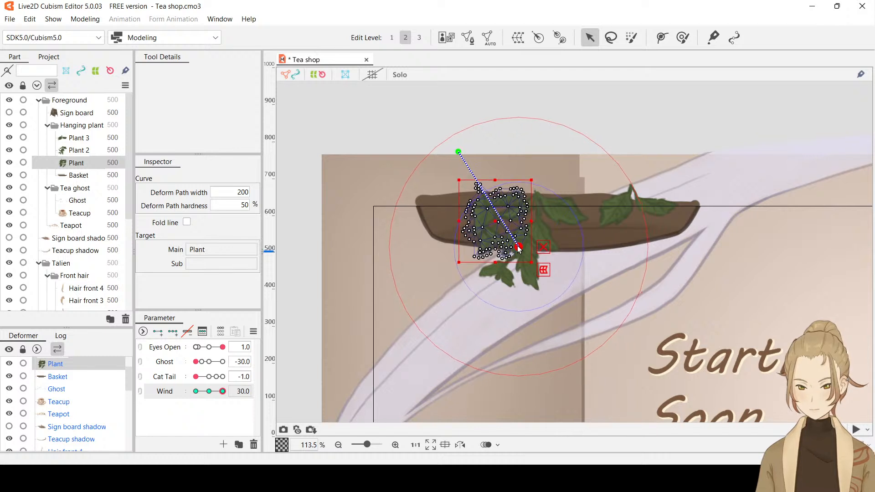
pyautogui.hotkey('ctrl', 'h')
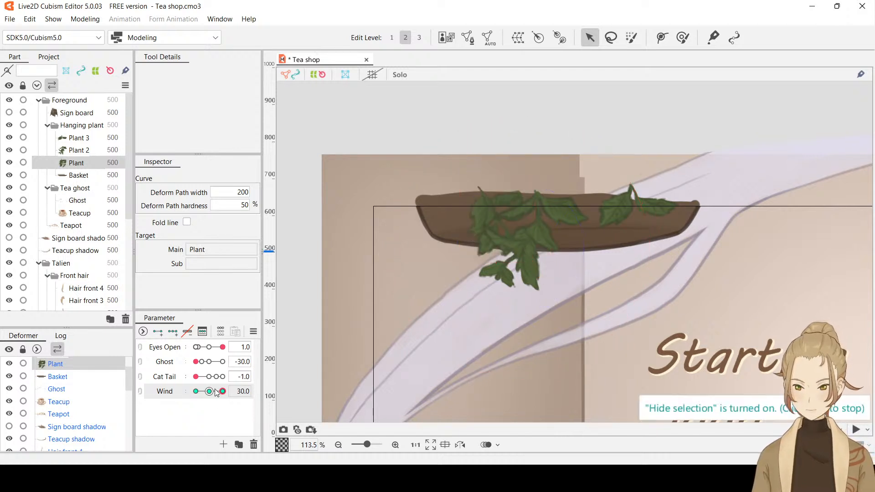
# At Wind -30, move the whole Plant mesh with its deform path slightly upward, and preview the sway with the selection hidden
pyautogui.moveTo(223, 391); pyautogui.dragTo(180, 390)
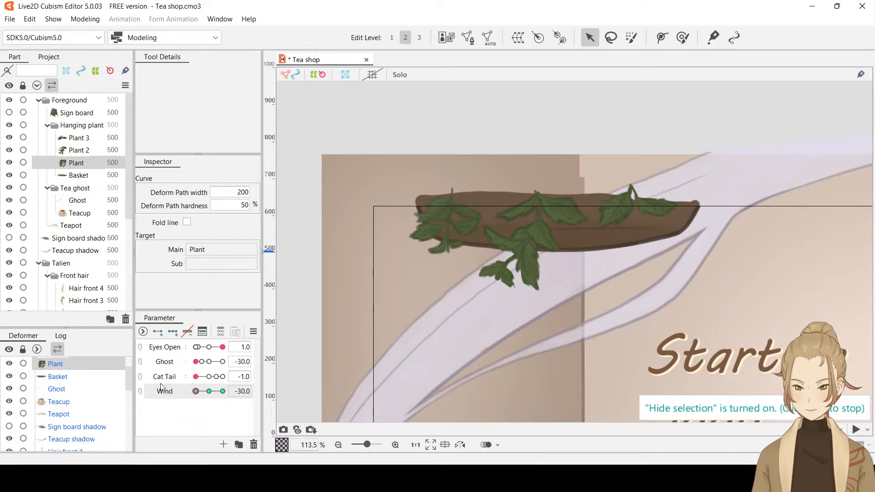
pyautogui.click(451, 238)
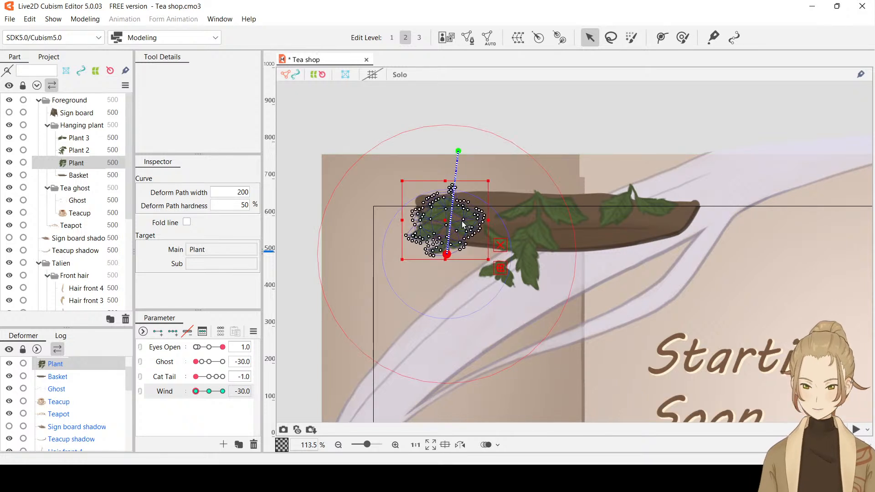
pyautogui.click(462, 223)
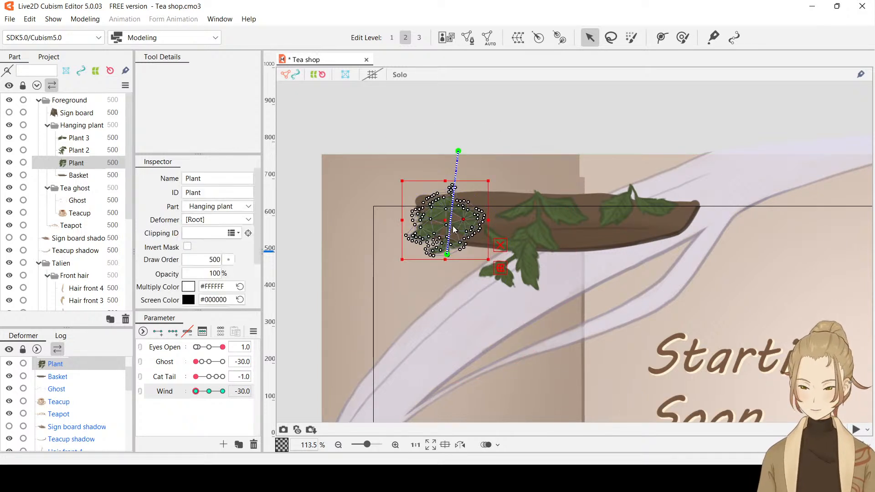
pyautogui.moveTo(446, 222); pyautogui.dragTo(447, 217)
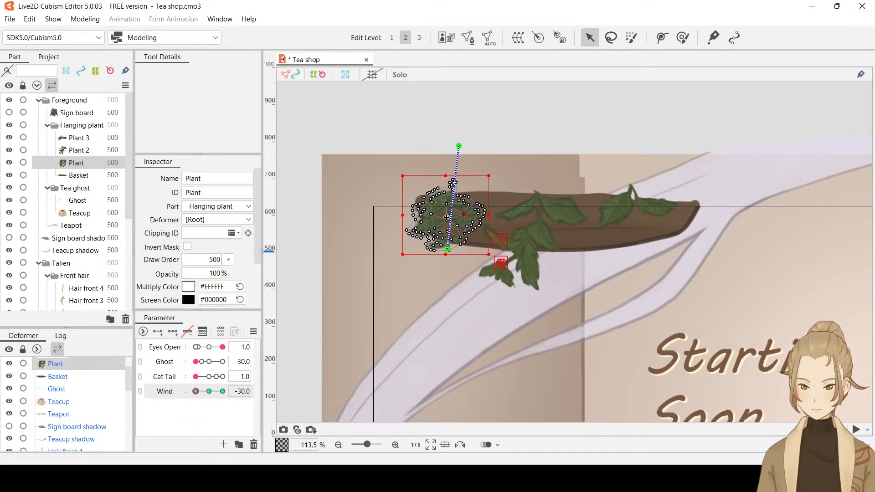
pyautogui.hotkey('ctrl', 't')
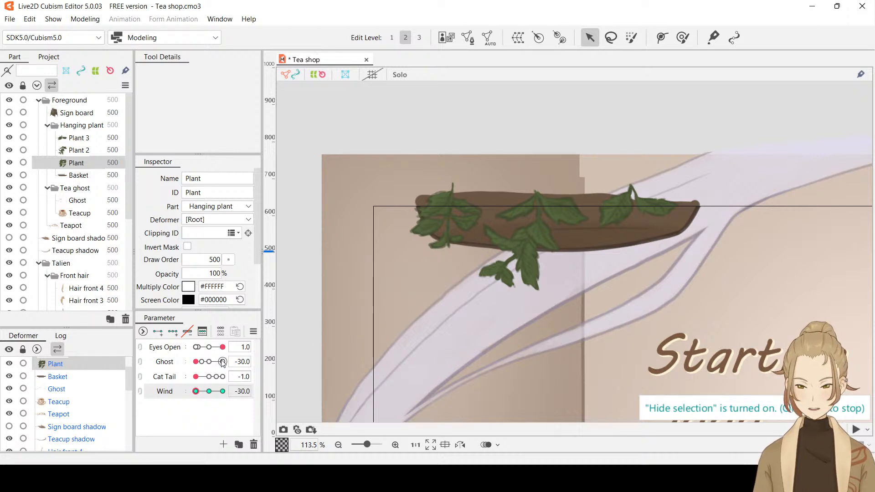
pyautogui.moveTo(196, 392); pyautogui.dragTo(170, 387)
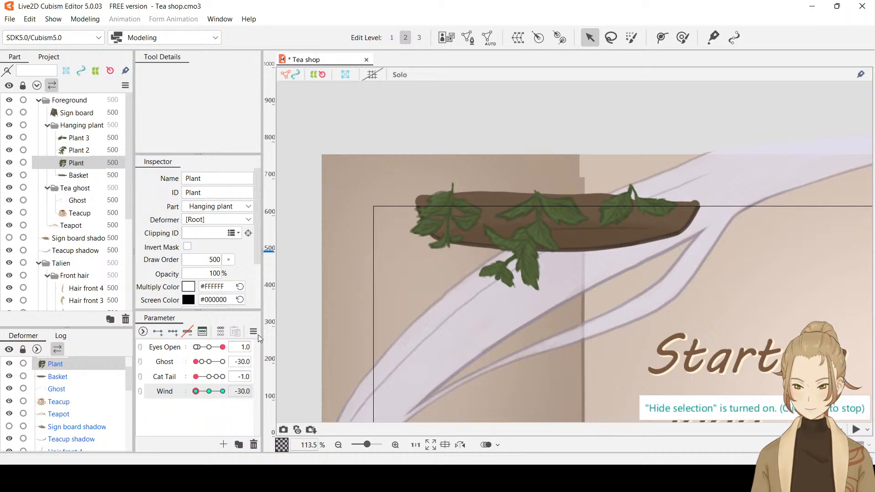
# Generate an automatic mesh for Plant 2, and add three keyforms for it on the Wind parameter
pyautogui.click(78, 154)
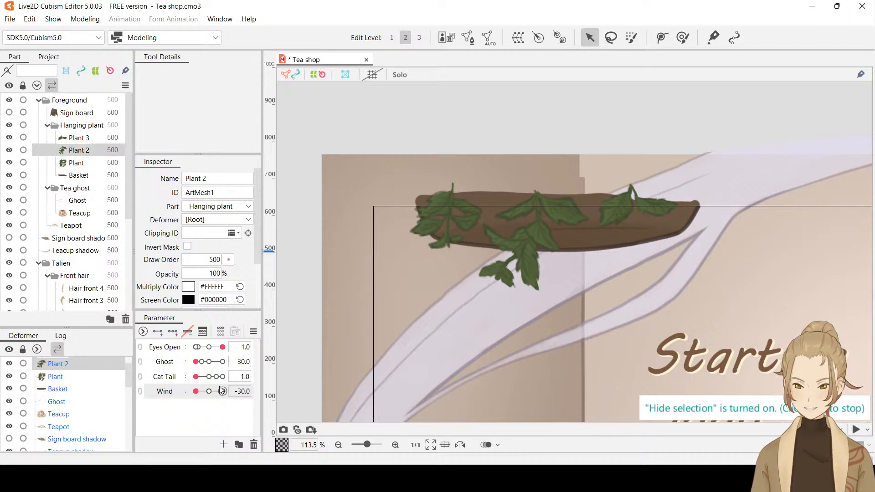
pyautogui.hotkey('ctrl', 't')
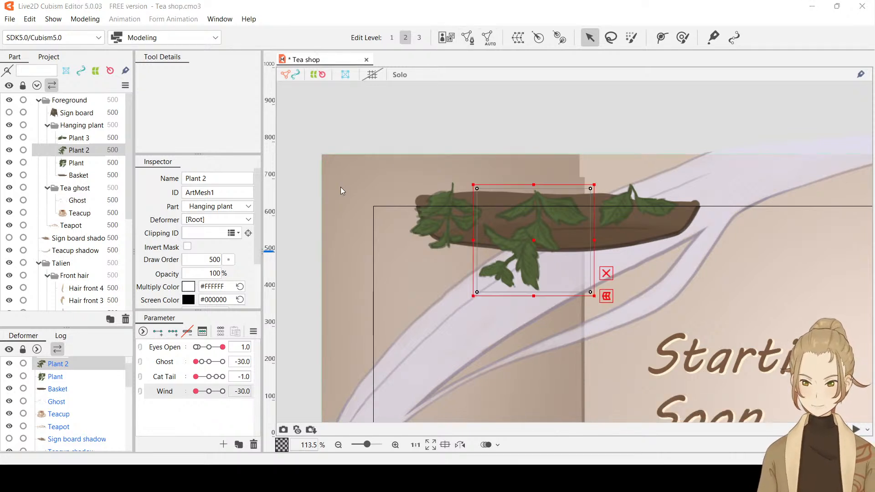
pyautogui.click(307, 225)
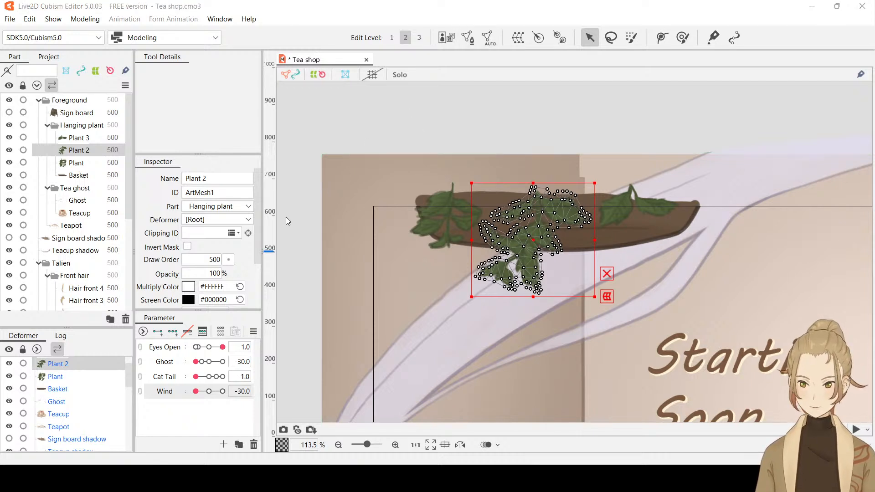
pyautogui.click(262, 197)
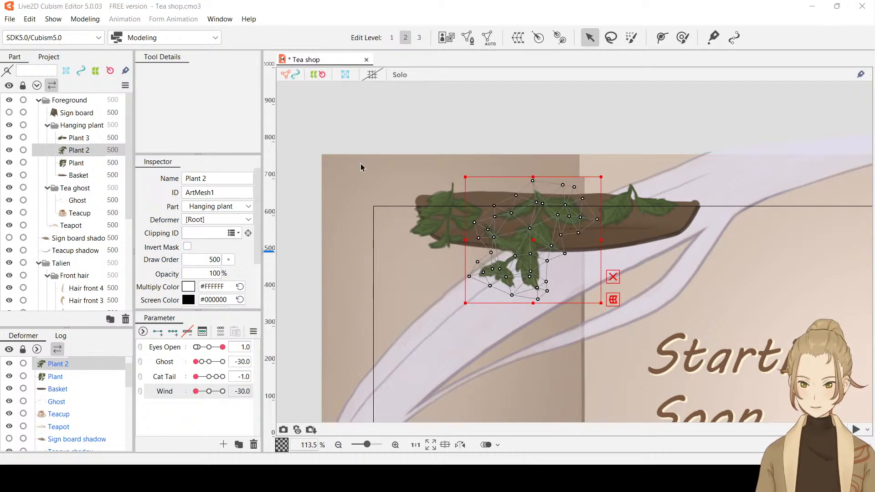
pyautogui.click(173, 331)
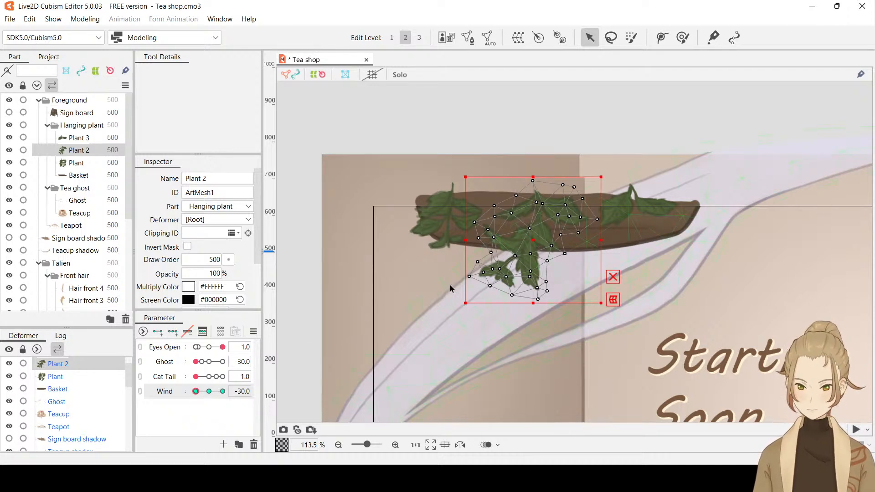
# Draw a two-point deform path on Plant 2, running from above the basket down to its lowest leaves
pyautogui.click(662, 38)
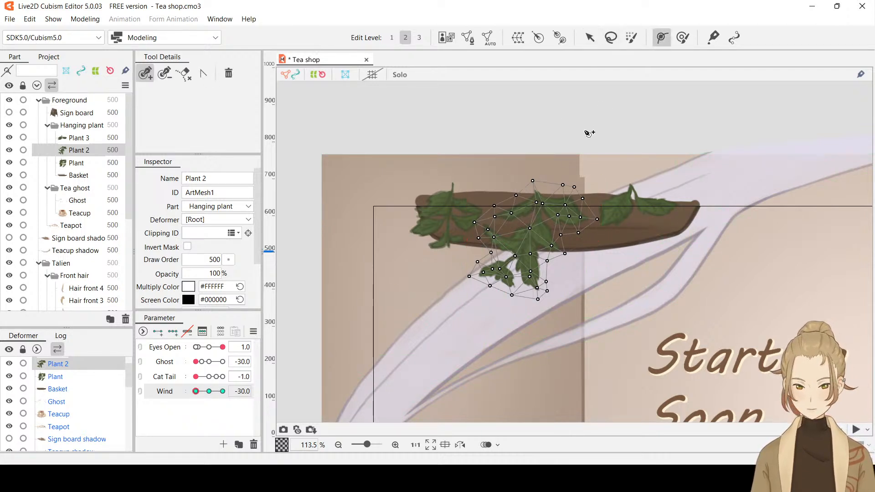
pyautogui.click(529, 131)
pyautogui.click(500, 281)
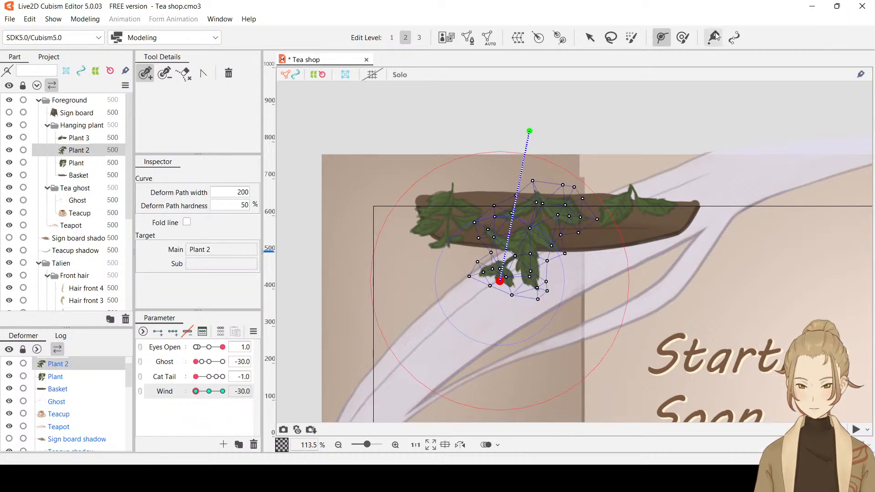
# At Wind -30, swing Plant 2 moderately to the left by its deform path's lower point
pyautogui.click(590, 37)
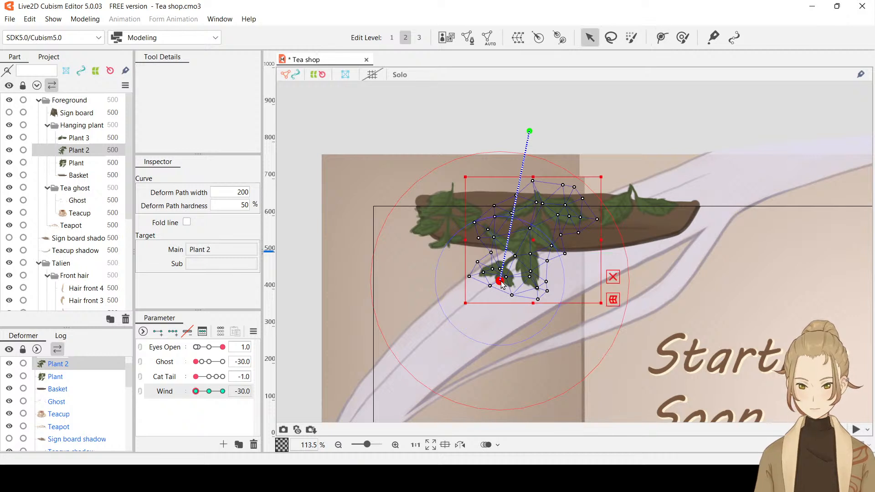
pyautogui.moveTo(502, 284); pyautogui.dragTo(457, 275)
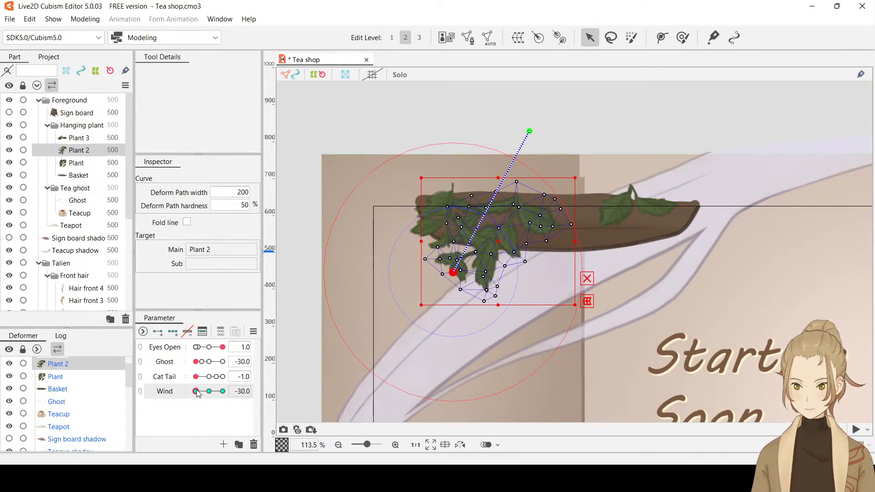
pyautogui.moveTo(196, 391)
pyautogui.mouseDown()
pyautogui.moveTo(224, 395)
pyautogui.moveTo(185, 397)
pyautogui.mouseUp()
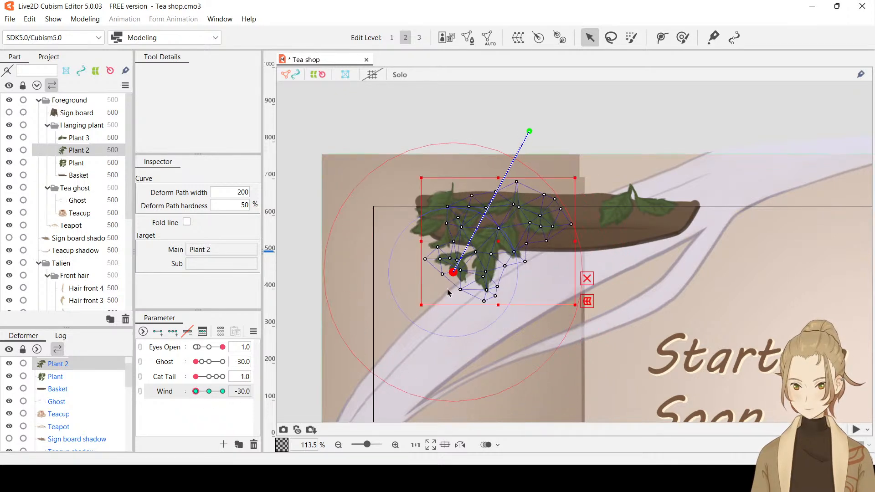
pyautogui.moveTo(454, 276); pyautogui.dragTo(471, 279)
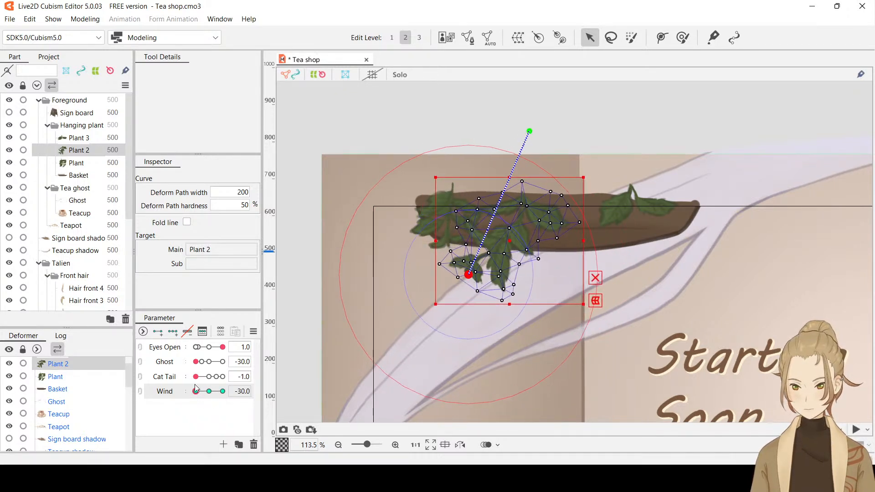
# At Wind 30, swing Plant 2 right by its path's lower point, shift the mesh slightly up and right, and preview with the selection hidden
pyautogui.moveTo(195, 390); pyautogui.dragTo(236, 400)
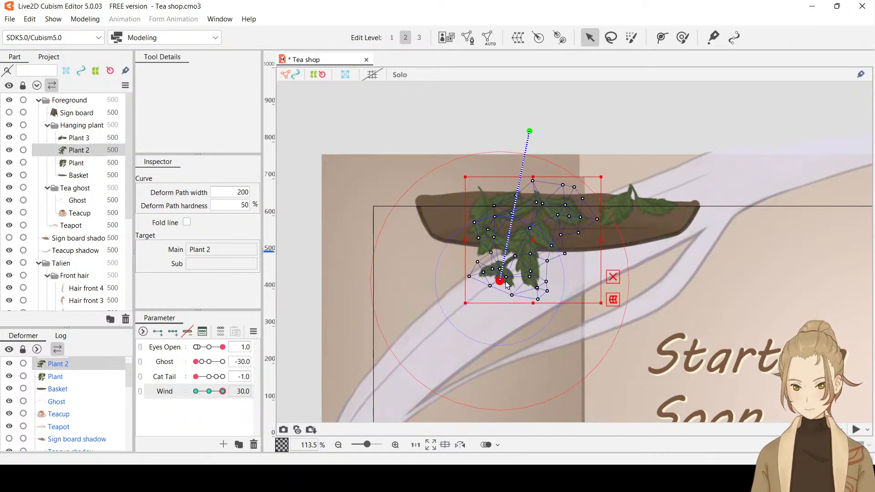
pyautogui.moveTo(510, 282); pyautogui.dragTo(528, 276)
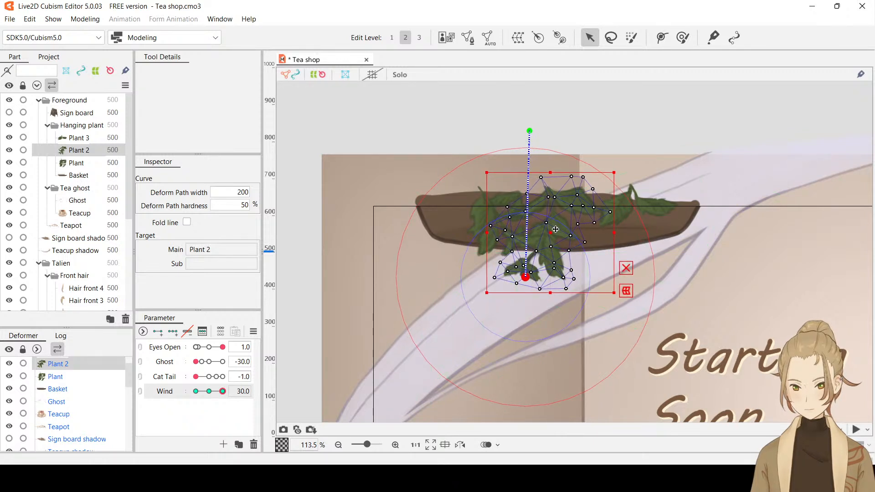
pyautogui.moveTo(558, 229); pyautogui.dragTo(564, 225)
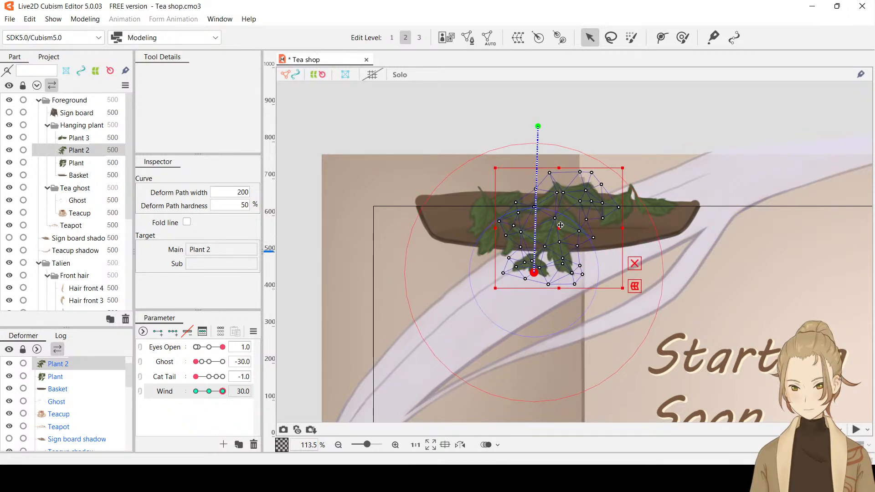
pyautogui.hotkey('ctrl', 'h')
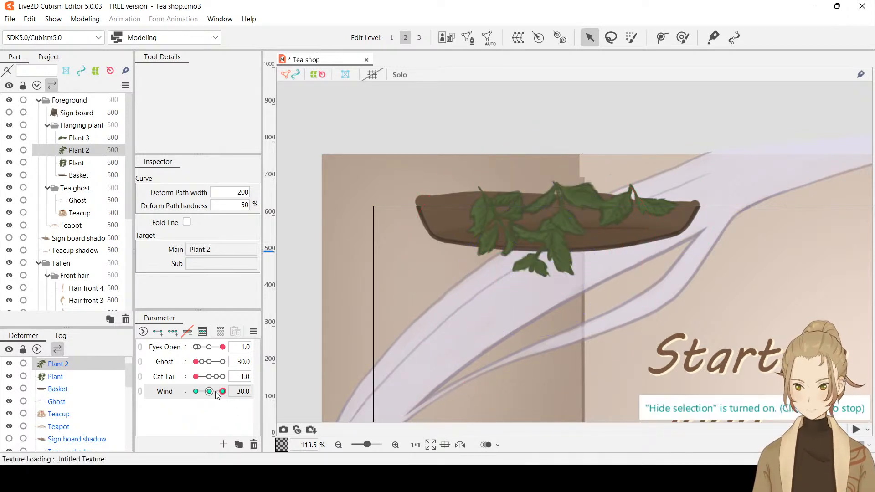
pyautogui.moveTo(221, 392); pyautogui.dragTo(283, 402)
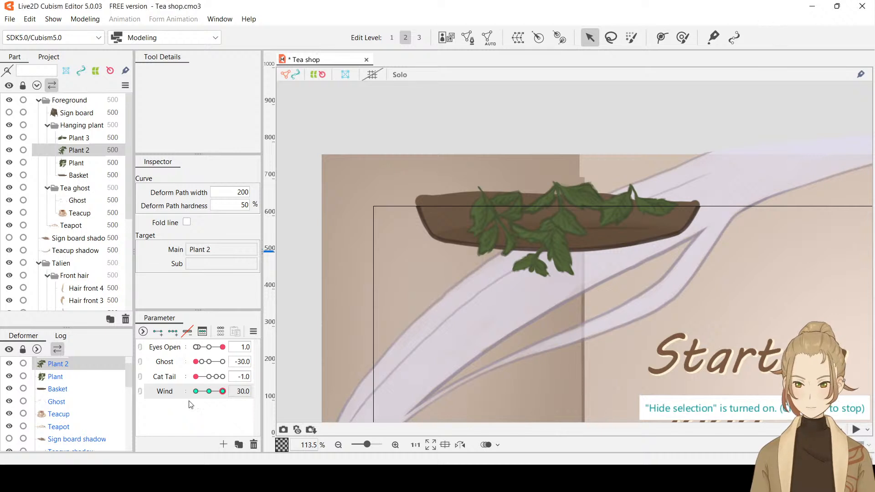
pyautogui.moveTo(223, 392)
pyautogui.mouseDown()
pyautogui.moveTo(211, 394)
pyautogui.moveTo(232, 394)
pyautogui.mouseUp()
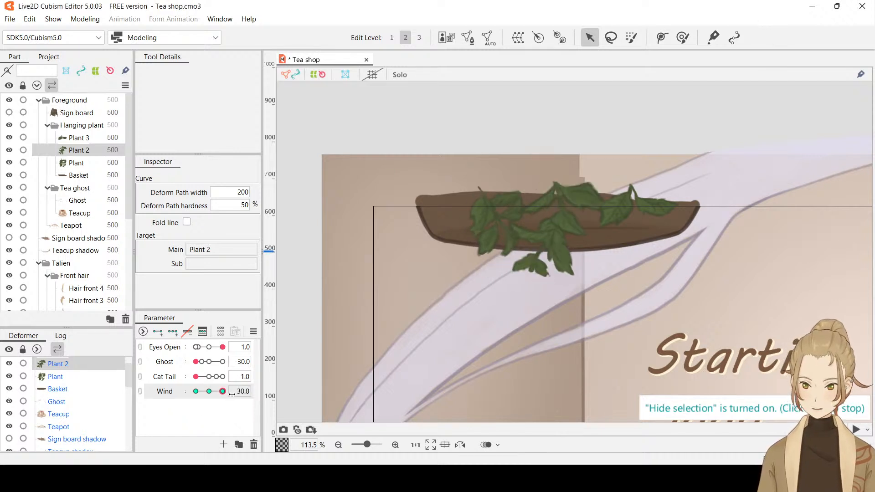
# Show the selection again, return the whole Plant 2 mesh slightly down and left at Wind 30, and preview the sway
pyautogui.click(589, 205)
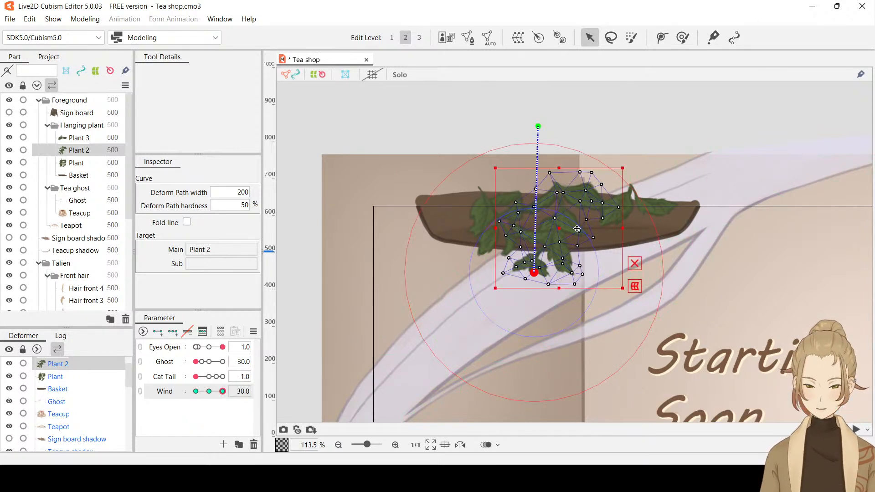
pyautogui.moveTo(601, 241); pyautogui.dragTo(593, 246)
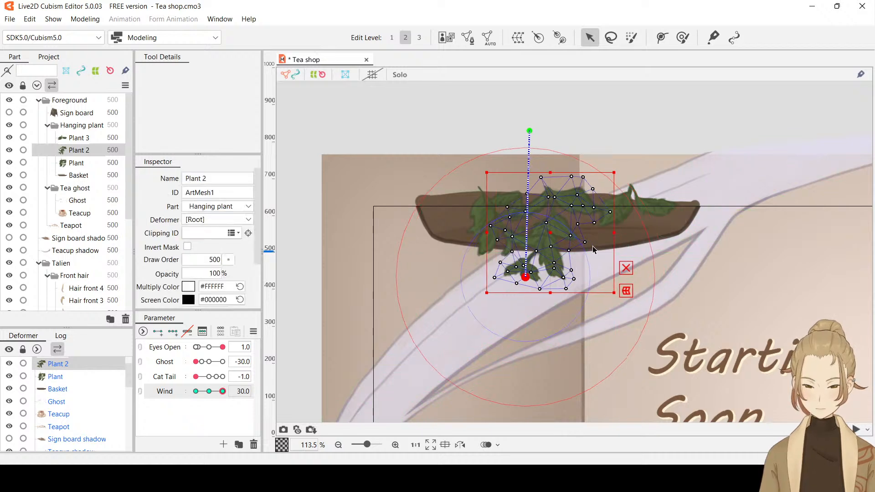
pyautogui.moveTo(223, 391); pyautogui.dragTo(241, 403)
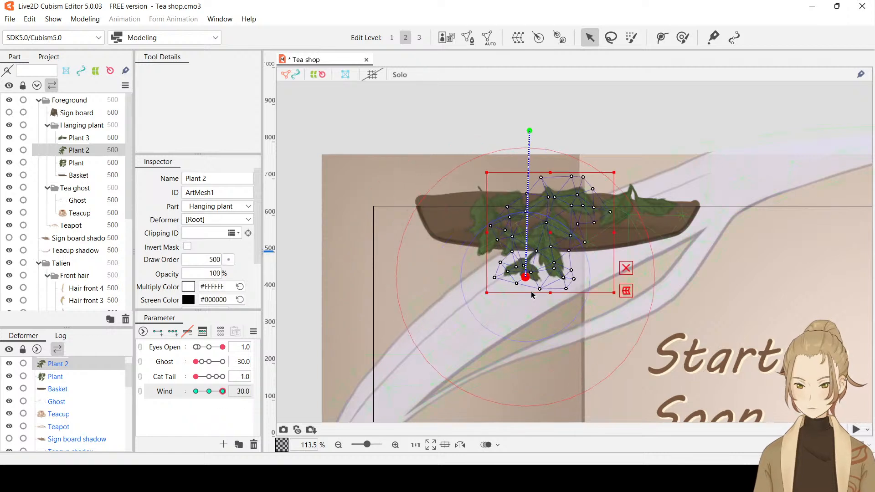
# At Wind 30, nudge Plant 2's deform path lower point slightly right, and preview the sway back to Wind -30 with the selection hidden
pyautogui.moveTo(526, 279); pyautogui.dragTo(535, 280)
pyautogui.hotkey('ctrl', 'h')
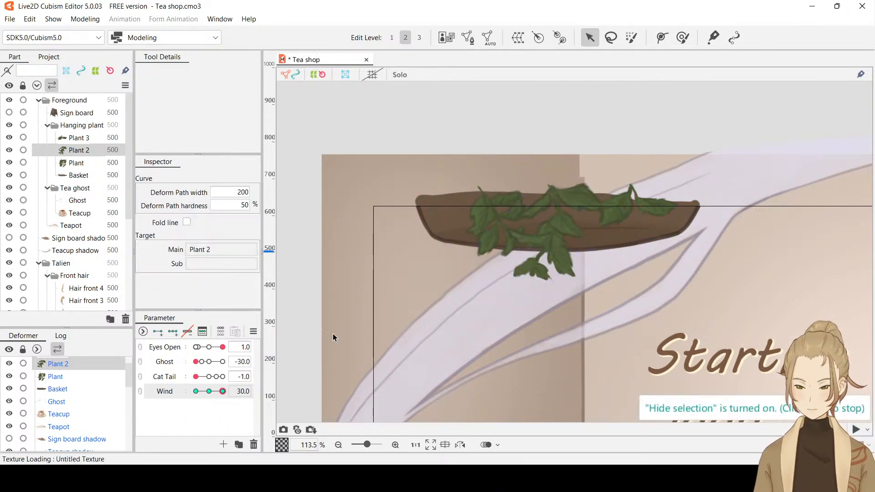
pyautogui.moveTo(222, 391)
pyautogui.mouseDown()
pyautogui.moveTo(185, 396)
pyautogui.moveTo(225, 399)
pyautogui.mouseUp()
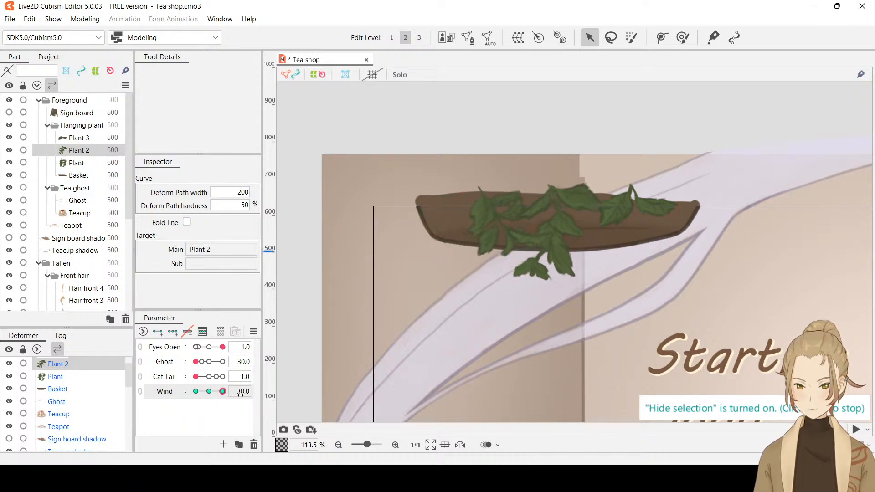
pyautogui.click(198, 391)
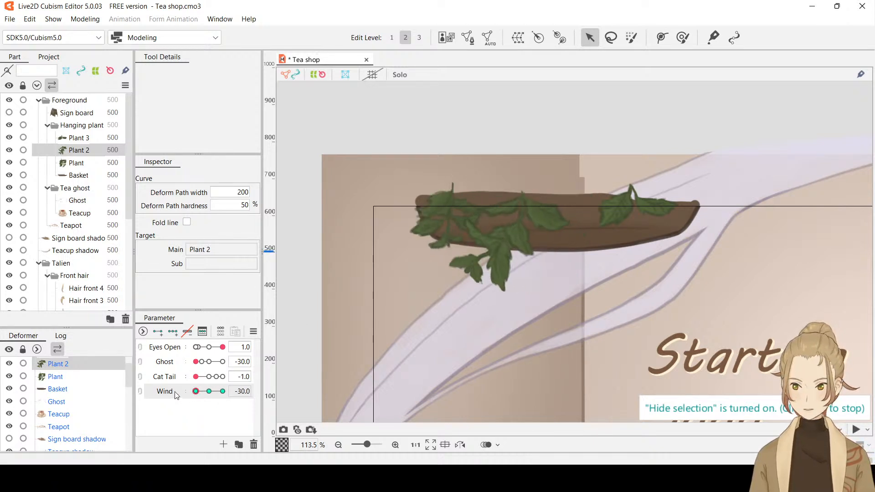
# Generate an automatic mesh for Plant 3, and add three keyforms for it on the Wind parameter
pyautogui.click(94, 139)
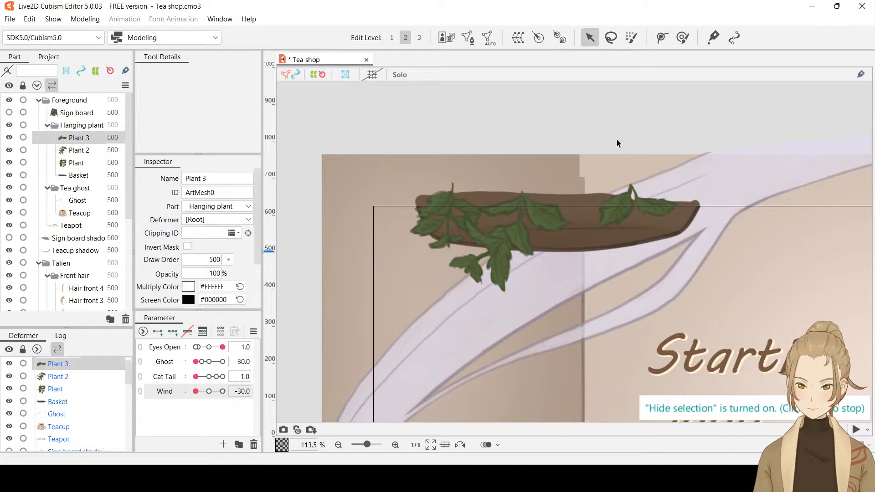
pyautogui.click(487, 39)
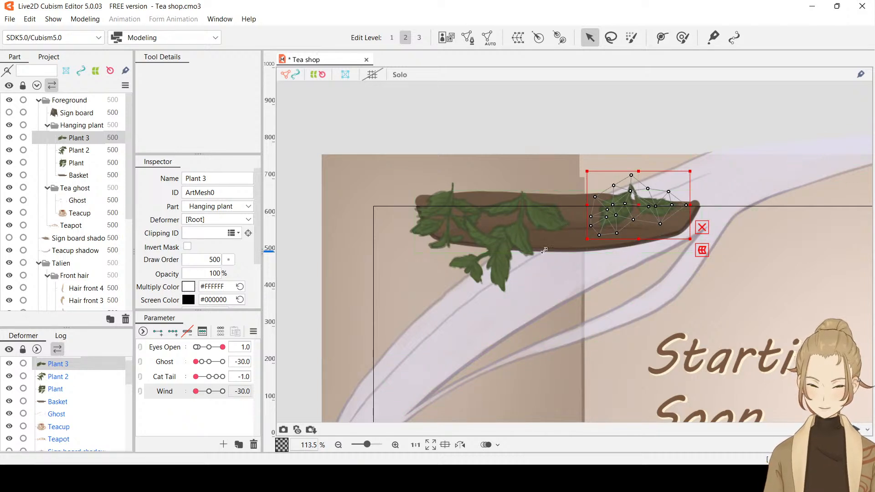
pyautogui.click(174, 334)
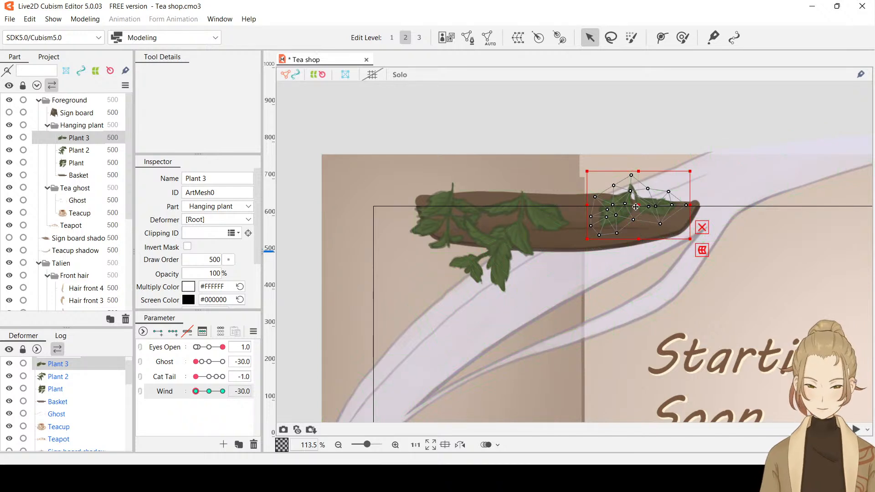
# At Wind -30, move the Plant 3 mesh to the left and tilt it slightly clockwise, and hide the selection
pyautogui.moveTo(636, 207); pyautogui.dragTo(623, 208)
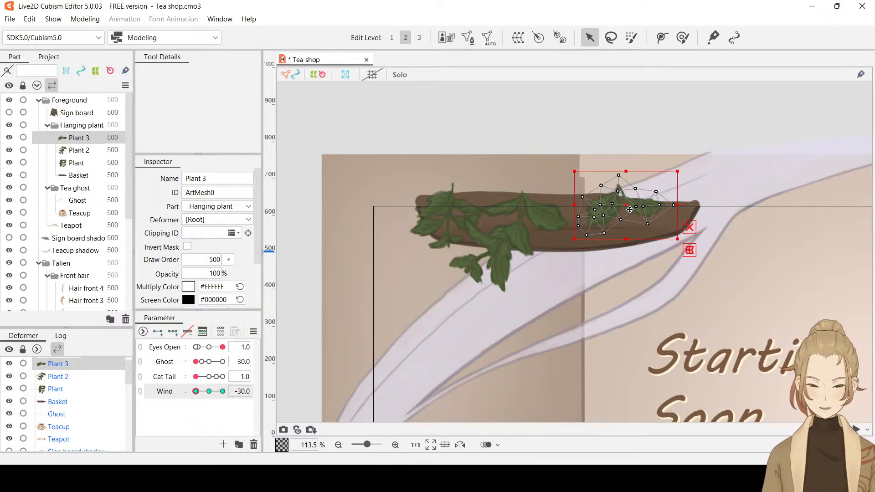
pyautogui.moveTo(682, 241); pyautogui.dragTo(666, 246)
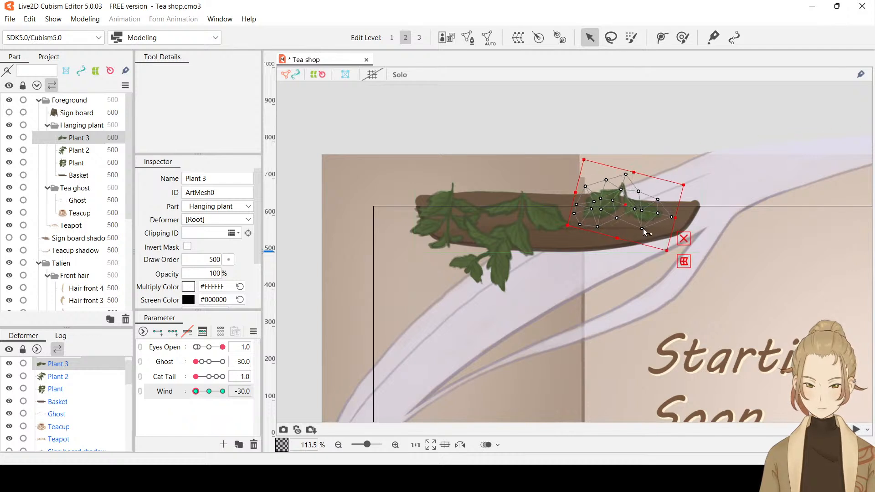
pyautogui.hotkey('ctrl', 'z')
pyautogui.moveTo(638, 220); pyautogui.dragTo(670, 235)
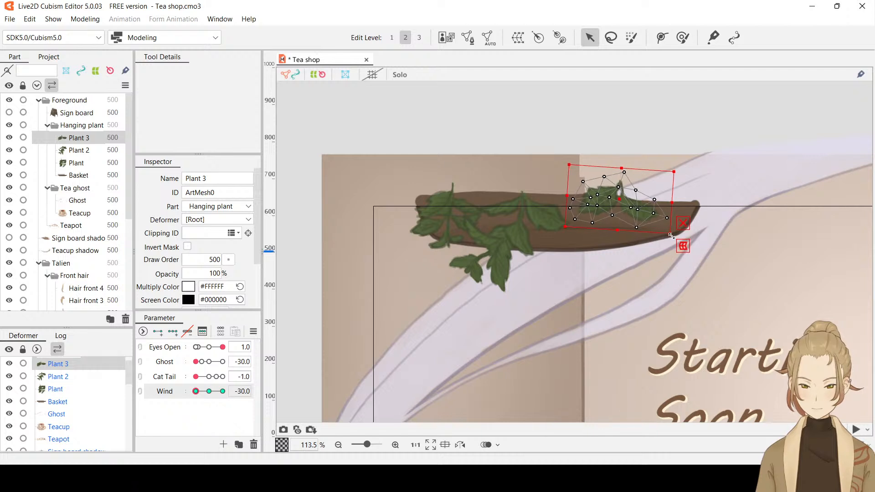
pyautogui.hotkey('ctrl', 'h')
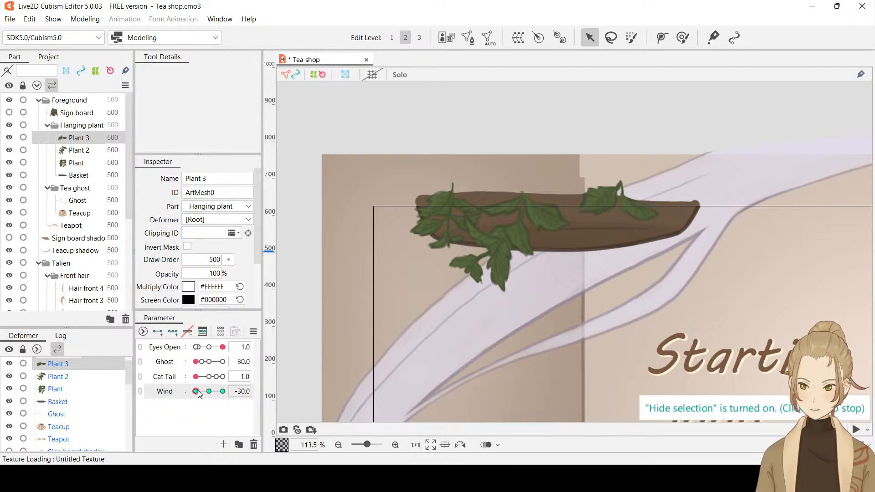
# At Wind 30, move the Plant 3 mesh up and to the right, tilt it counterclockwise, and preview the sway with the selection hidden
pyautogui.moveTo(196, 391); pyautogui.dragTo(223, 391)
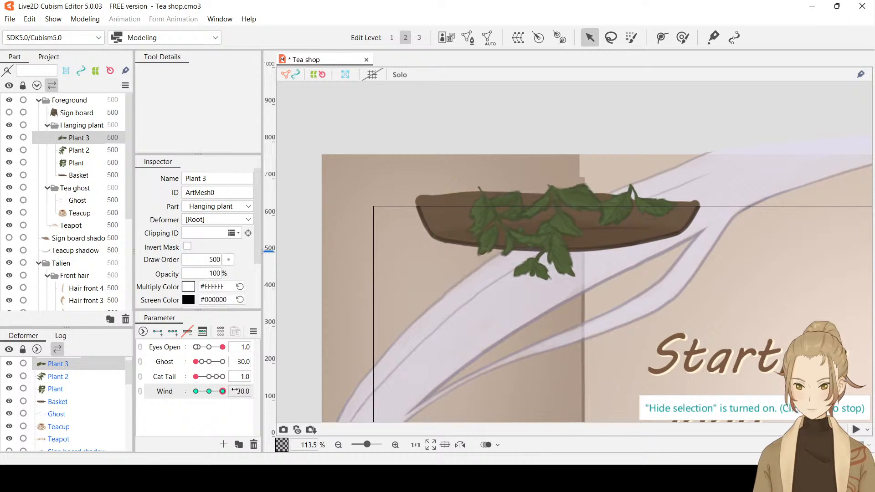
pyautogui.hotkey('ctrl', 'h')
pyautogui.moveTo(662, 204); pyautogui.dragTo(686, 195)
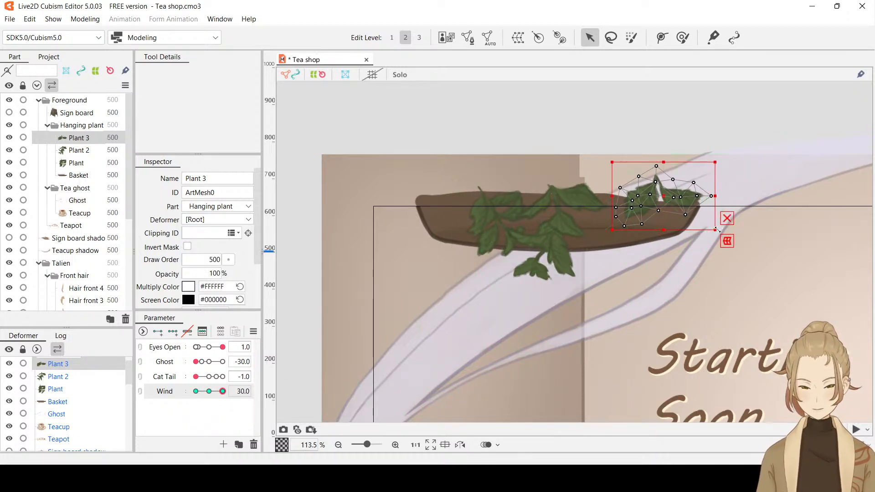
pyautogui.moveTo(716, 230); pyautogui.dragTo(671, 192)
pyautogui.click(675, 203)
pyautogui.click(671, 201)
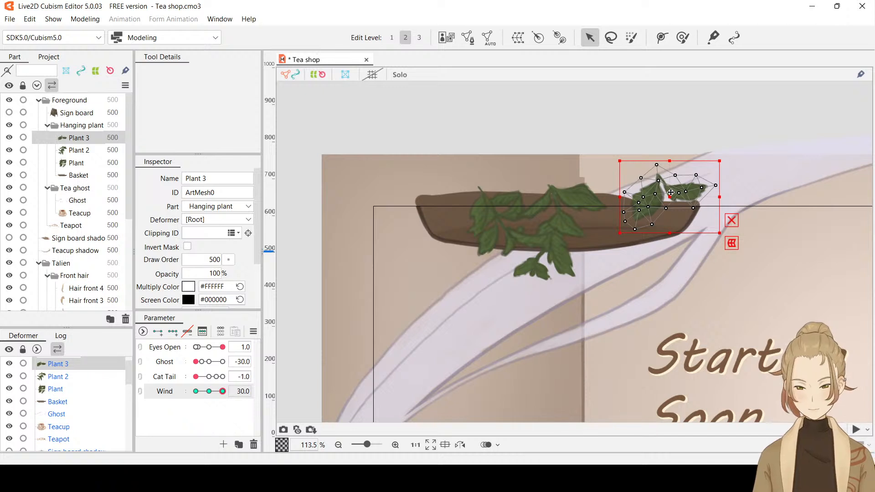
pyautogui.hotkey('ctrl', 'h')
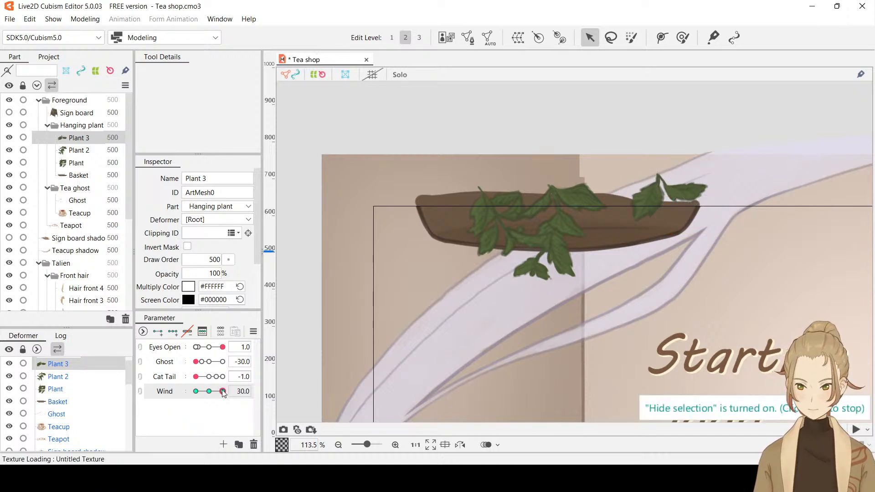
pyautogui.moveTo(221, 392); pyautogui.dragTo(303, 396)
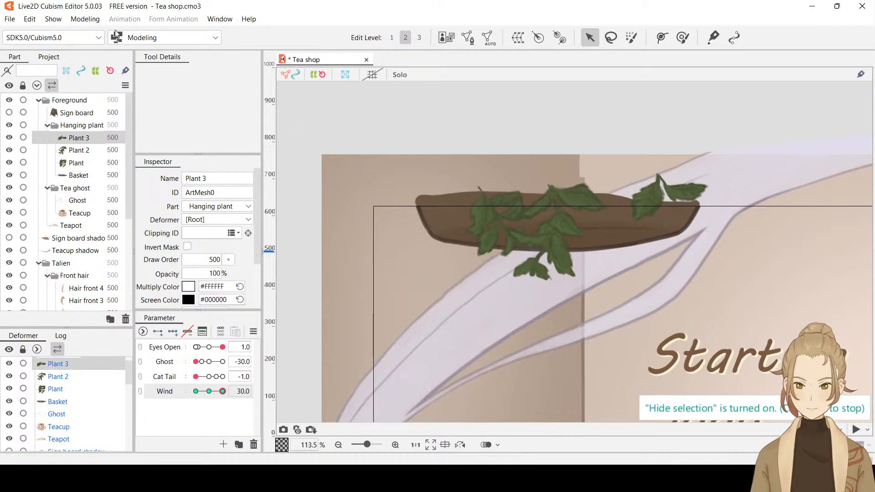
# Save the model, preview the hanging plants' sway between Wind 30 and -30, and reset Wind to 0
pyautogui.hotkey('ctrl', 's')
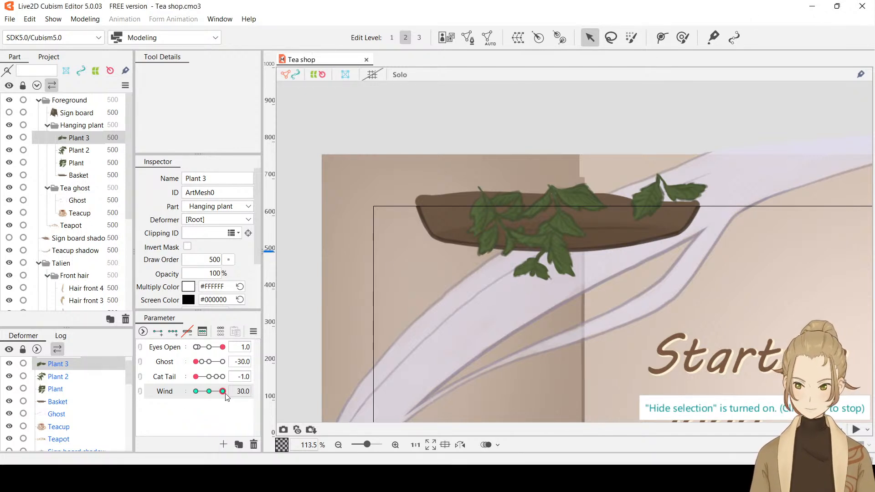
pyautogui.moveTo(222, 391)
pyautogui.mouseDown()
pyautogui.moveTo(196, 395)
pyautogui.moveTo(224, 392)
pyautogui.mouseUp()
pyautogui.scroll(-5, 602, 244)
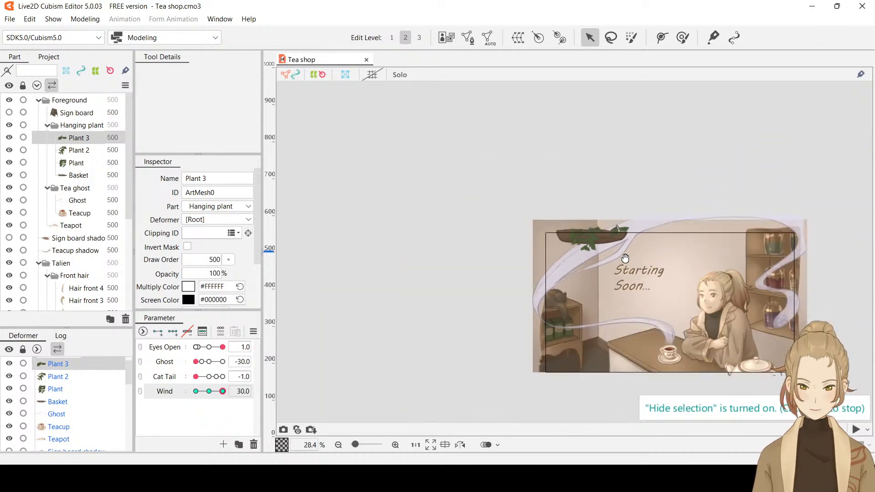
pyautogui.moveTo(602, 241); pyautogui.dragTo(479, 209)
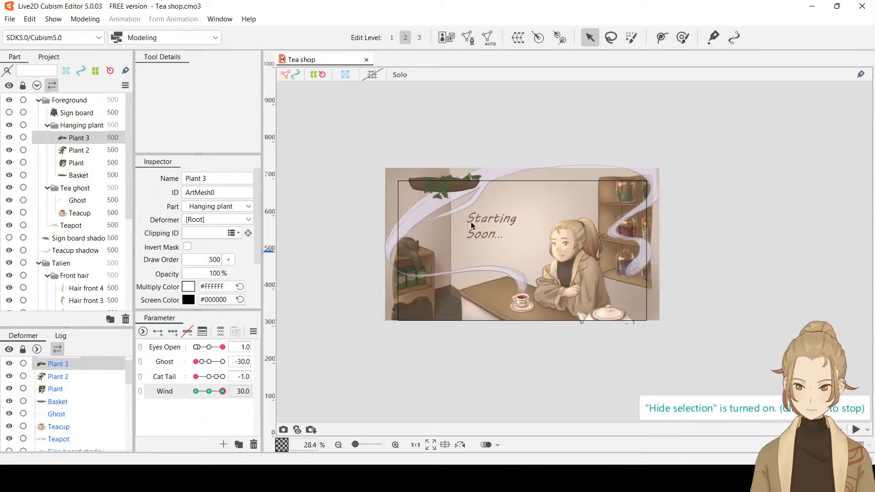
pyautogui.scroll(3, 472, 222)
pyautogui.moveTo(554, 254); pyautogui.dragTo(545, 229)
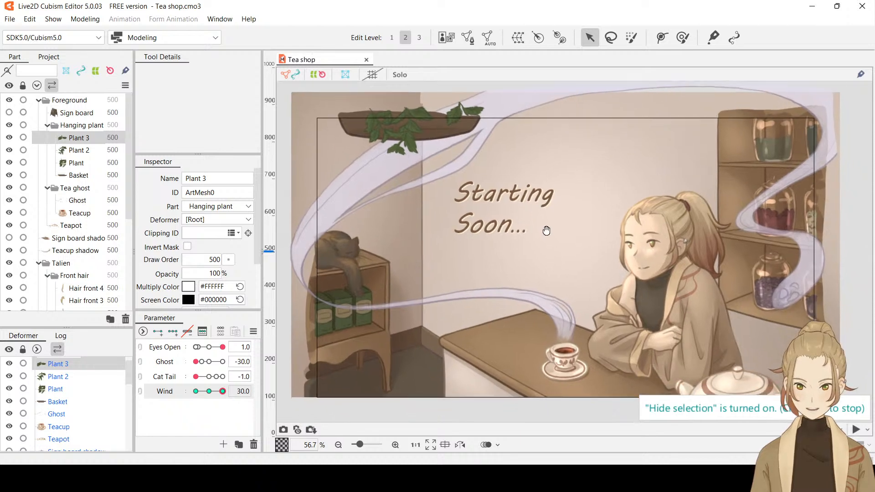
pyautogui.moveTo(222, 393); pyautogui.dragTo(272, 397)
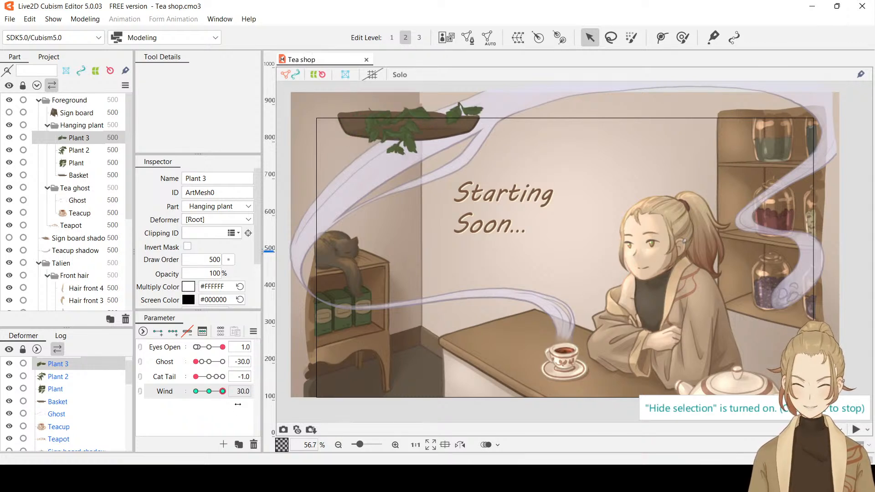
pyautogui.moveTo(222, 391); pyautogui.dragTo(182, 393)
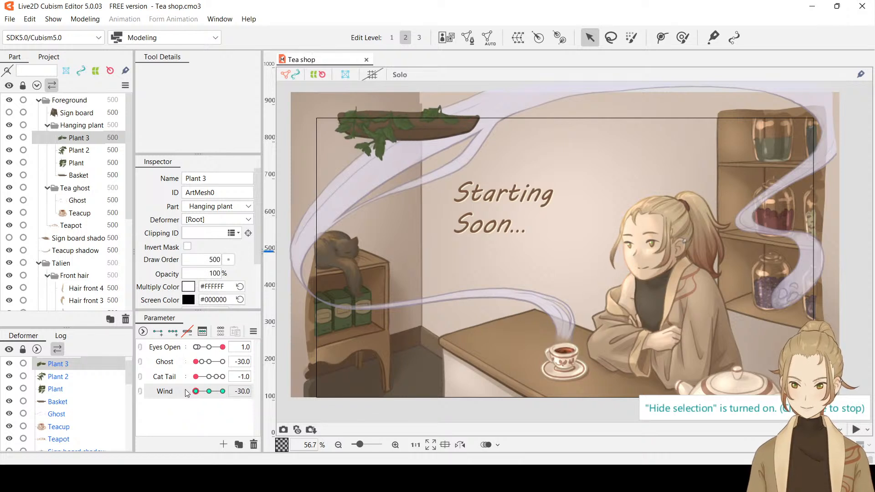
pyautogui.doubleClick(245, 391)
pyautogui.write('0')
pyautogui.press('Return')
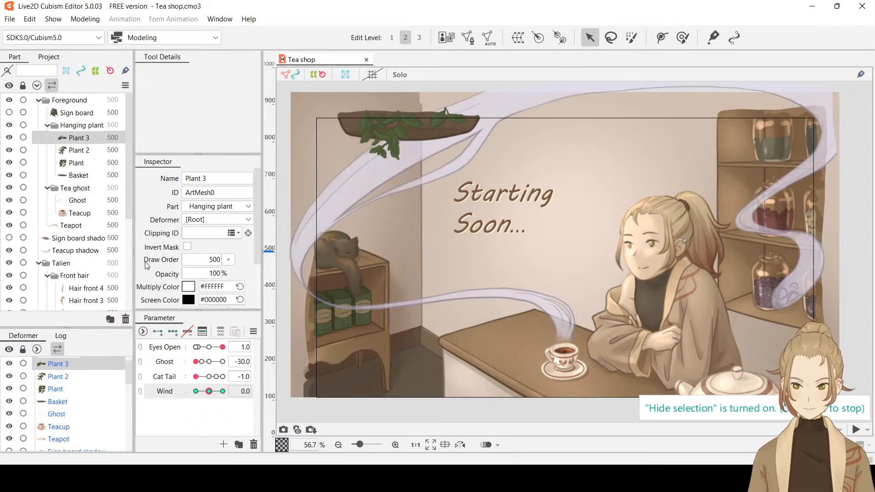
# Show the selection again for Plant, check its pose at Wind -30, and return Wind to 0
pyautogui.click(74, 165)
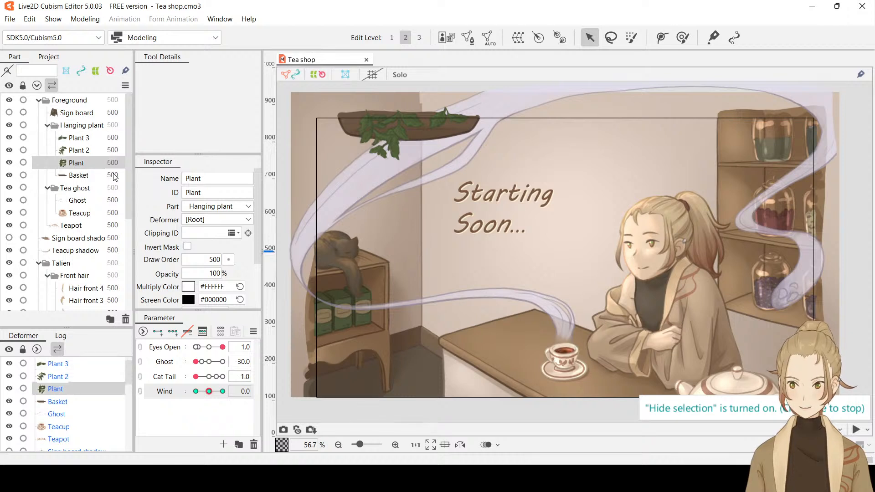
pyautogui.hotkey('ctrl', 'h')
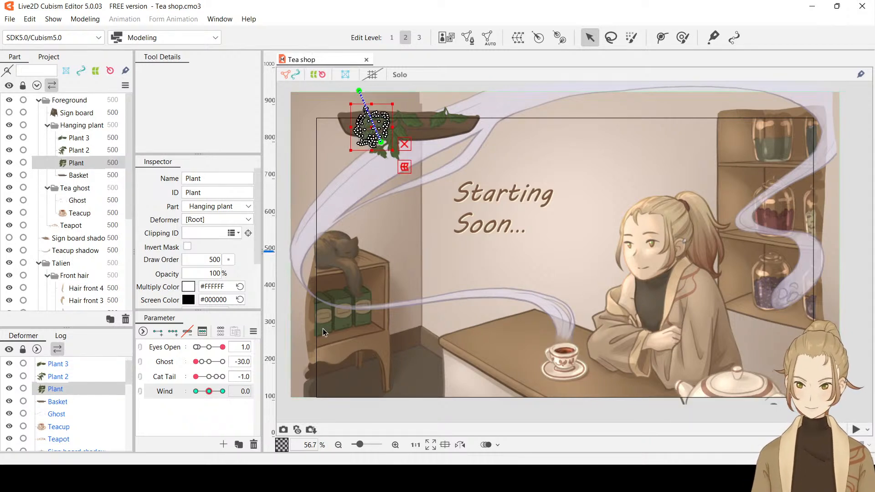
pyautogui.click(195, 391)
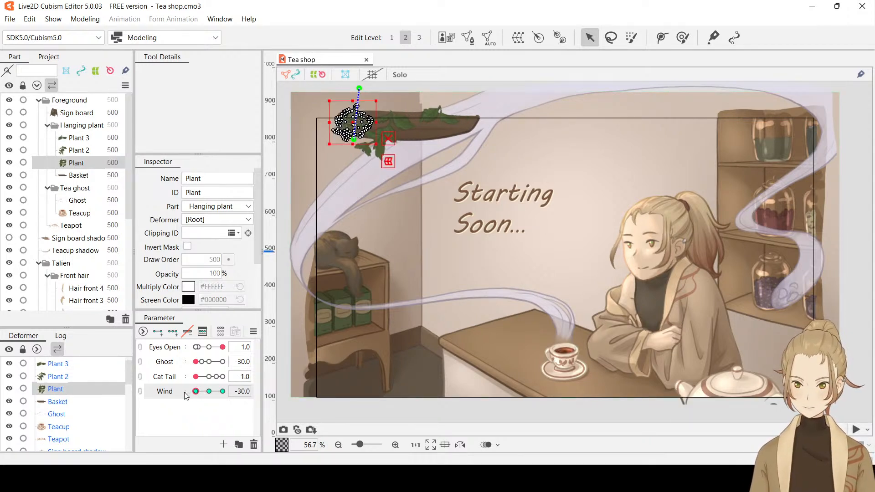
pyautogui.click(208, 391)
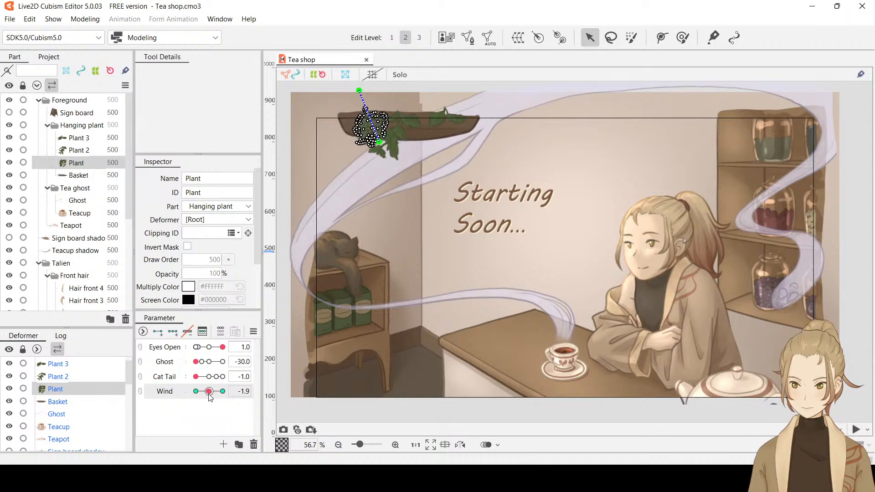
pyautogui.click(247, 390)
pyautogui.write('0')
pyautogui.press('Return')
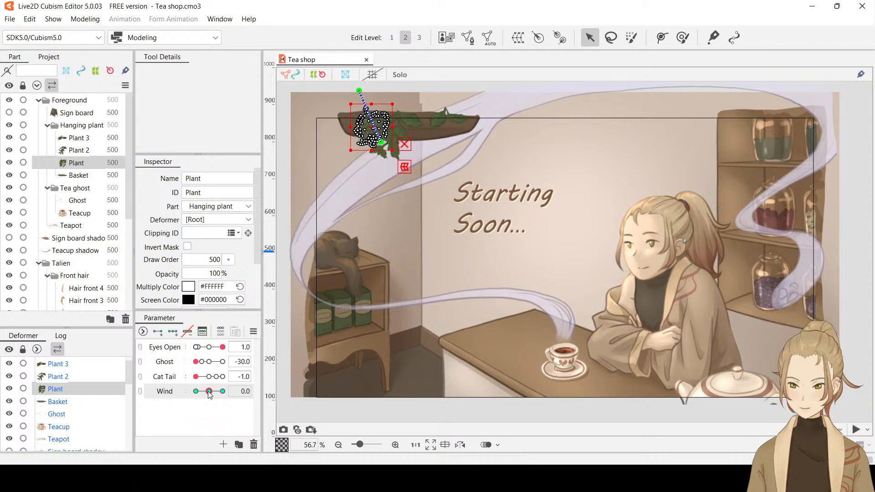
pyautogui.click(183, 393)
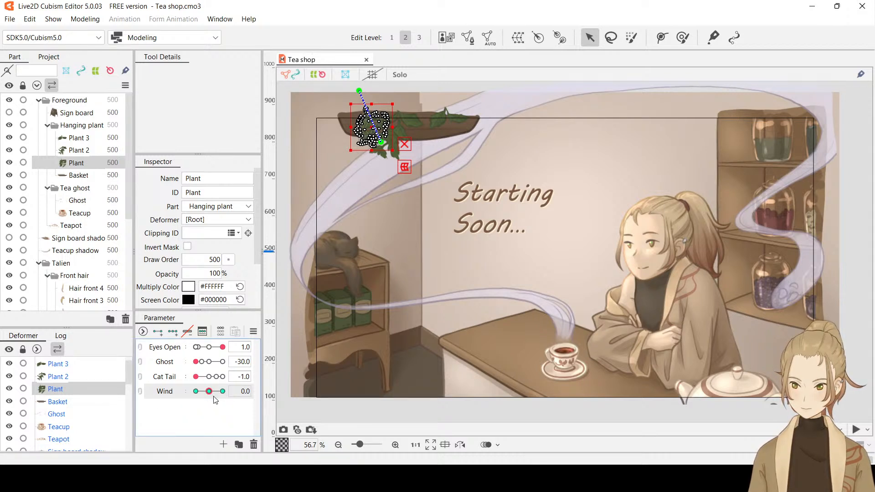
pyautogui.press('Delete')
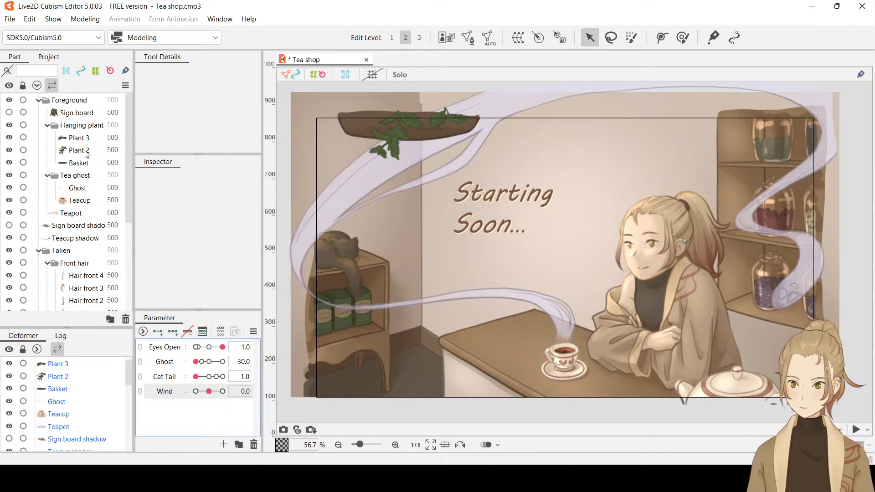
pyautogui.hotkey('ctrl', 'z')
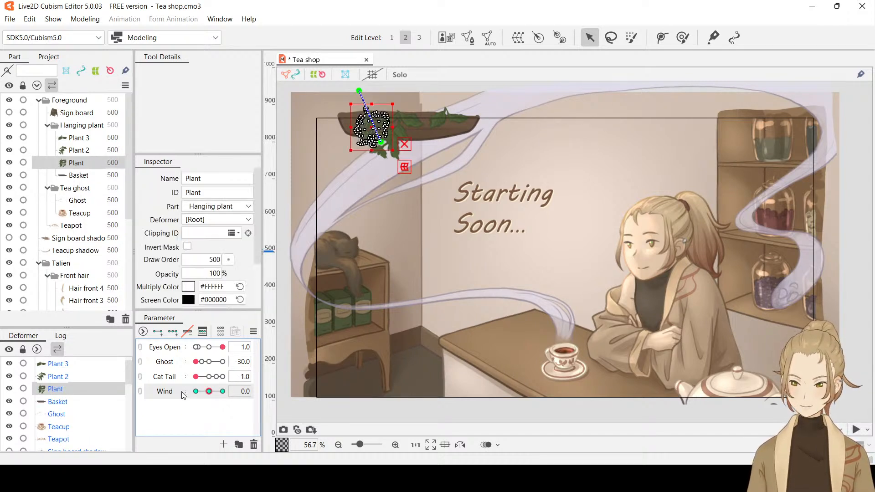
# Delete Plant's keyform at Wind -30, and move Wind back near the middle
pyautogui.moveTo(208, 391); pyautogui.dragTo(196, 391)
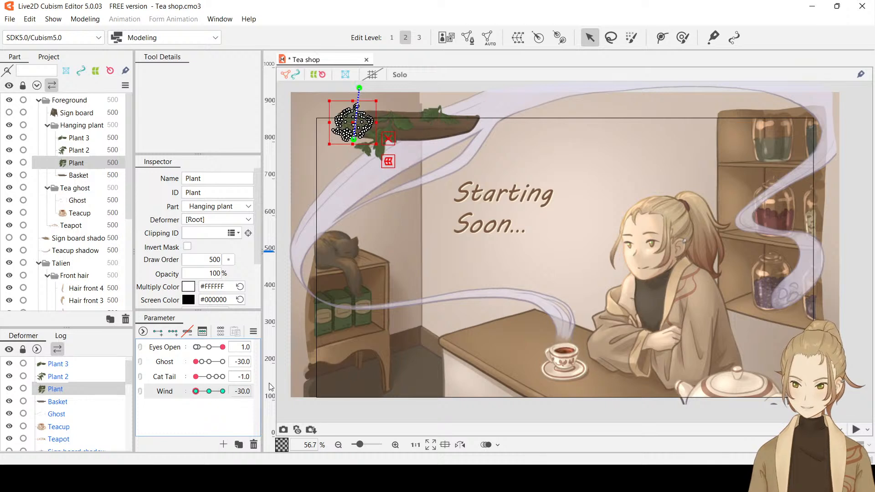
pyautogui.press('Delete')
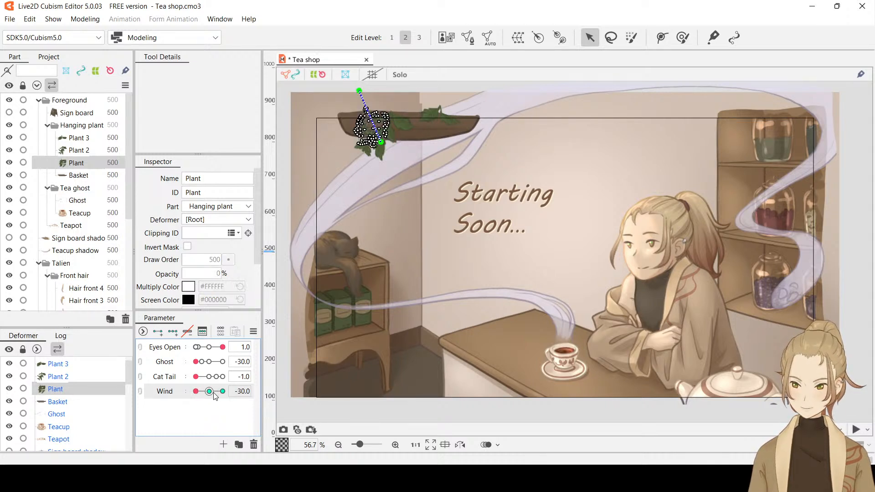
pyautogui.moveTo(209, 390)
pyautogui.mouseDown()
pyautogui.moveTo(194, 391)
pyautogui.moveTo(225, 392)
pyautogui.moveTo(208, 395)
pyautogui.mouseUp()
pyautogui.click(210, 392)
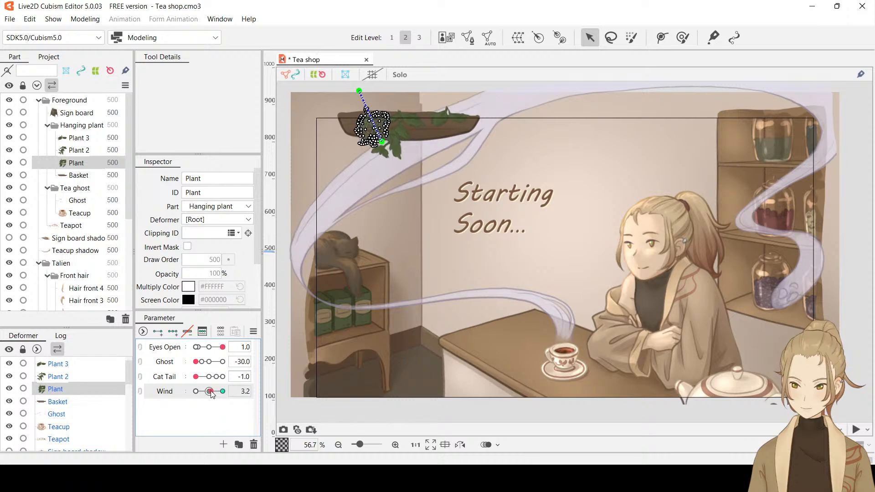
pyautogui.click(208, 392)
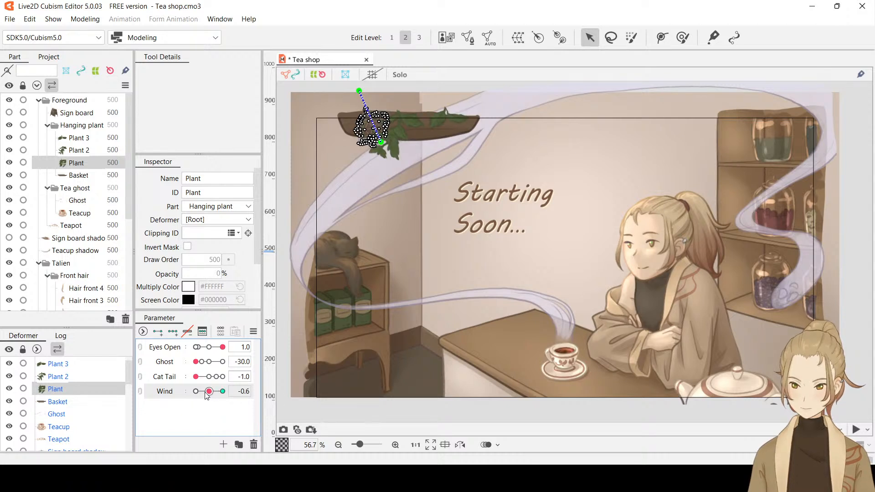
# Compare Plant's pose at Wind 30 with its pose near the middle, and set Wind to exactly 0
pyautogui.click(223, 392)
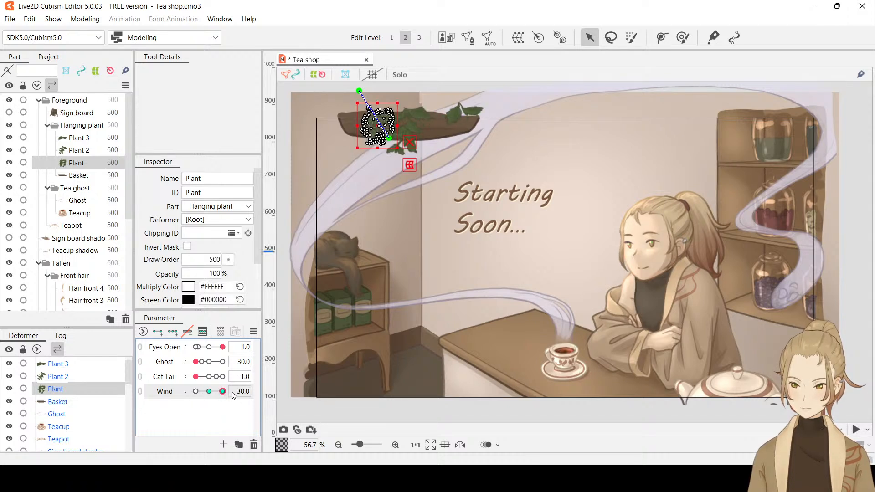
pyautogui.click(211, 391)
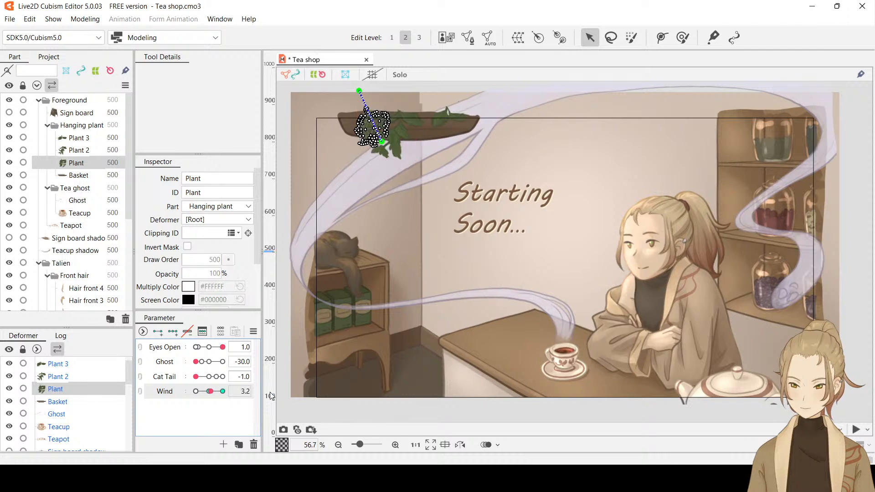
pyautogui.click(209, 392)
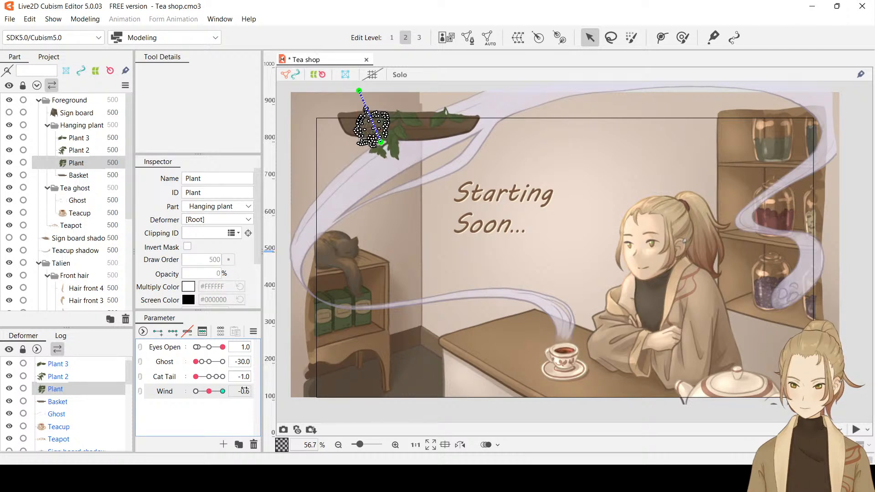
pyautogui.click(222, 391)
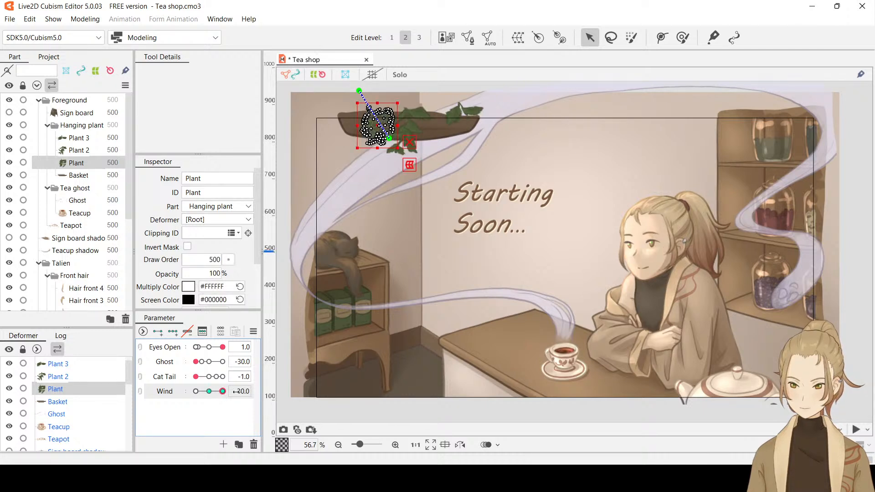
pyautogui.click(210, 391)
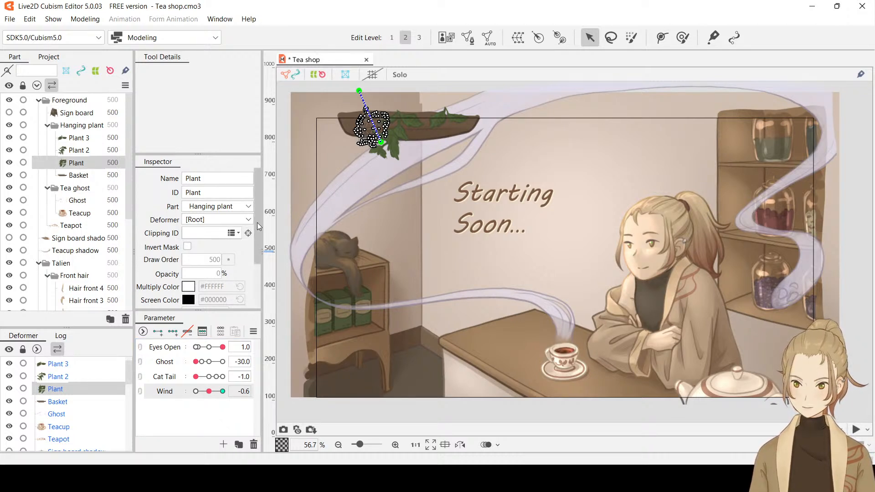
pyautogui.moveTo(257, 222); pyautogui.dragTo(262, 199)
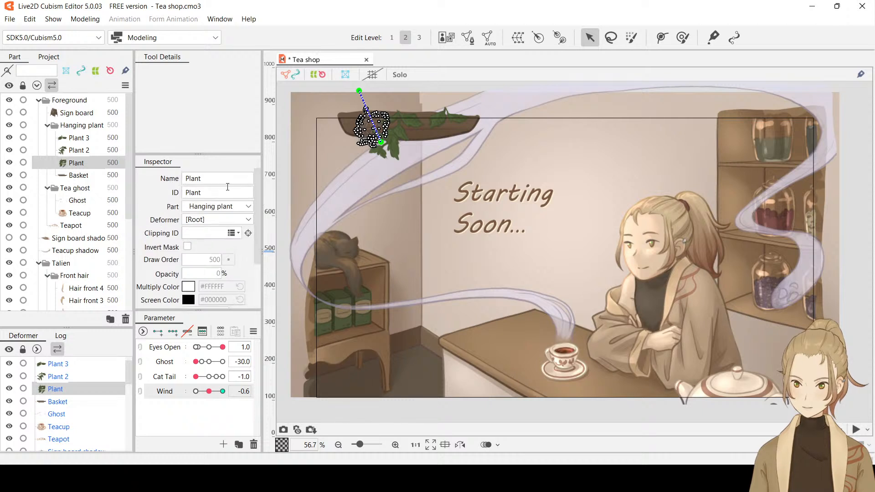
pyautogui.click(244, 393)
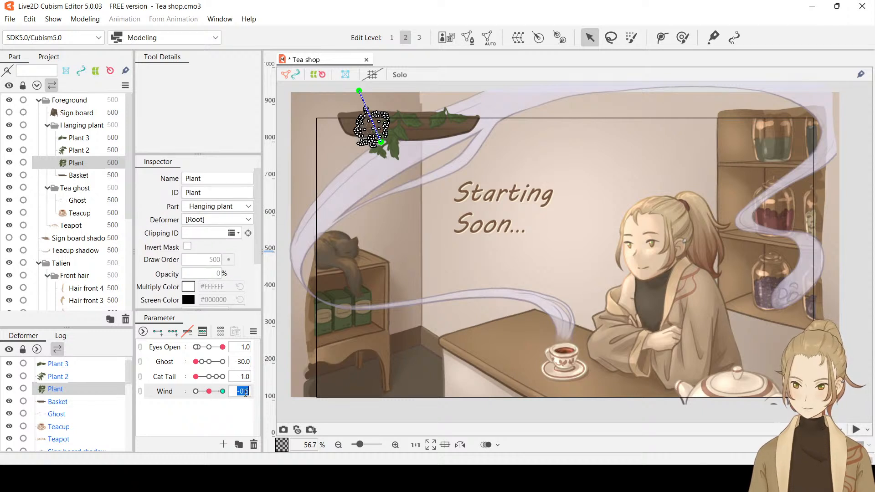
pyautogui.write('0')
pyautogui.press('Return')
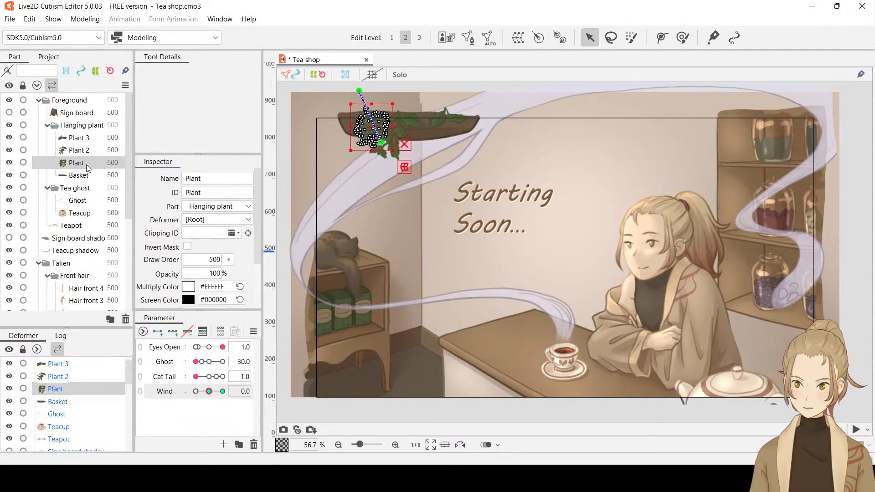
# Remove the Wind keyforms at -30, 30 and 0 from Plant, Plant 2 and Plant 3, and select only Plant
pyautogui.click(86, 138)
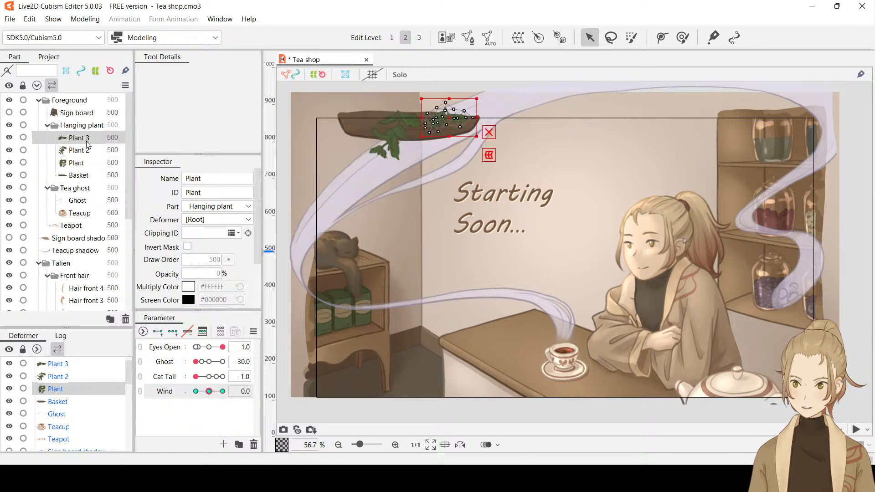
pyautogui.keyDown('shift'); pyautogui.click(80, 163); pyautogui.keyUp('shift')
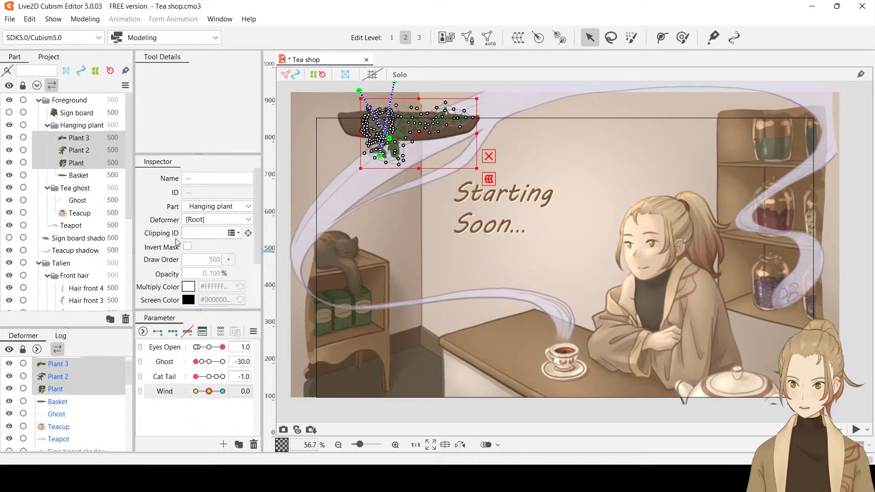
pyautogui.click(195, 391)
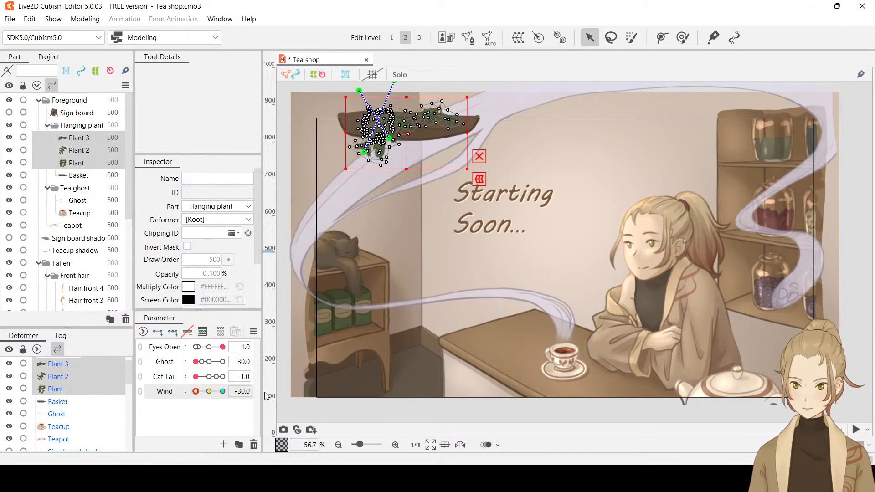
pyautogui.click(222, 391)
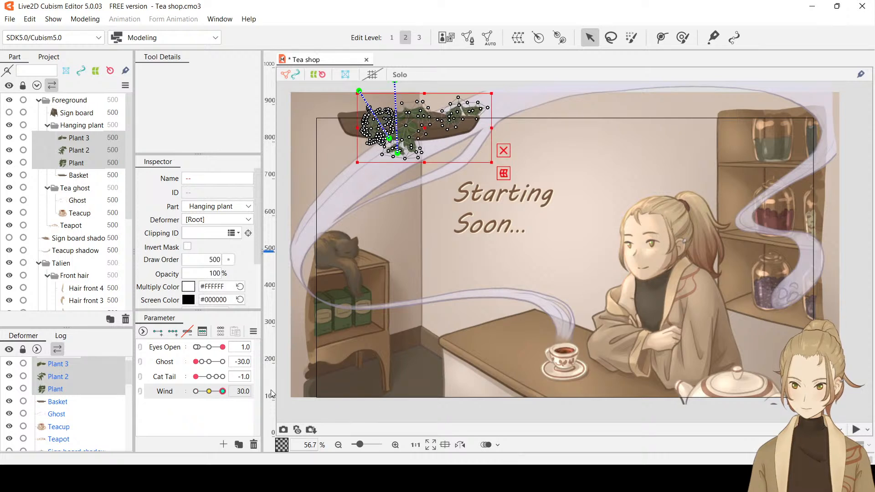
pyautogui.click(209, 391)
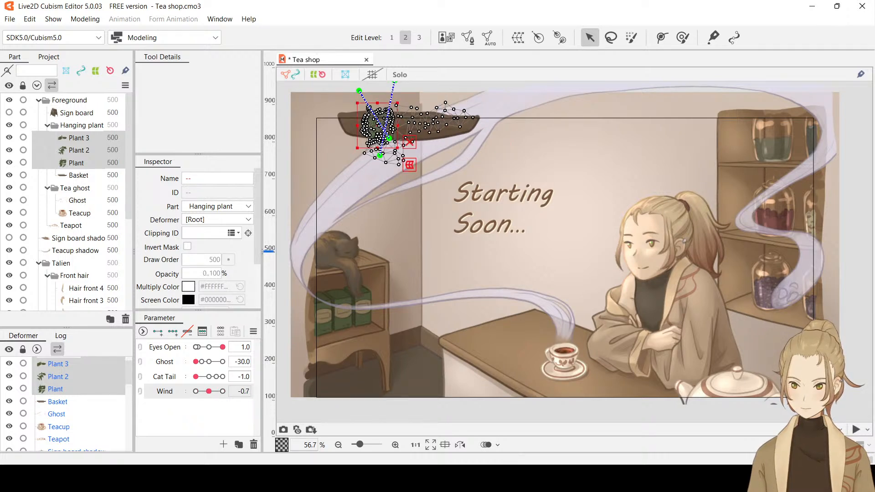
pyautogui.doubleClick(243, 391)
pyautogui.write('0')
pyautogui.press('Return')
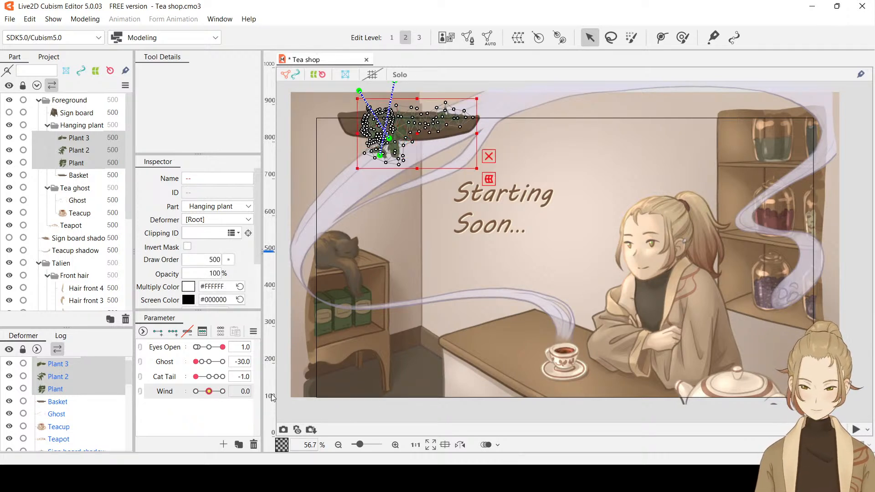
pyautogui.click(224, 413)
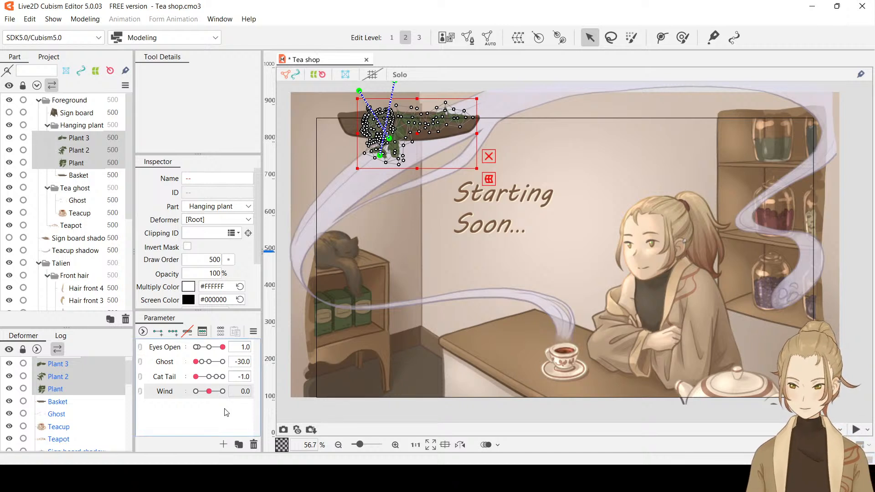
pyautogui.click(90, 163)
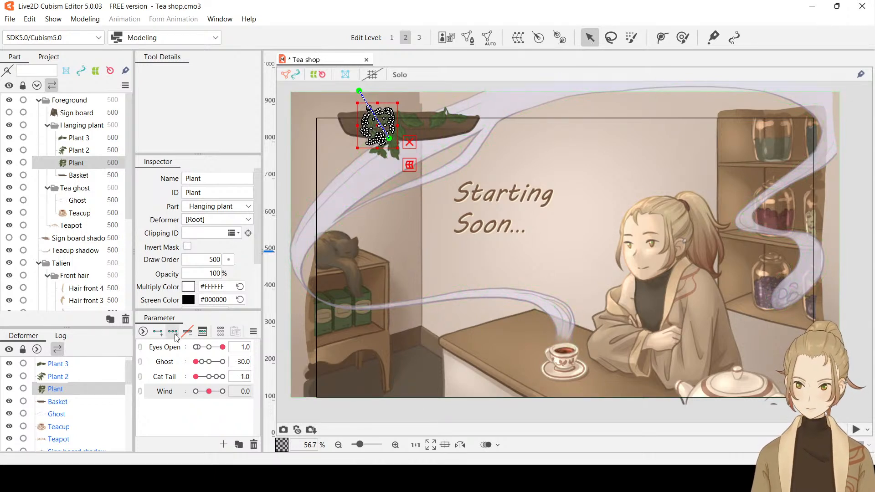
# Try bending Plant along its deform path toward the left at Wind -30, and slightly up to the right at Wind 30
pyautogui.moveTo(209, 391); pyautogui.dragTo(193, 395)
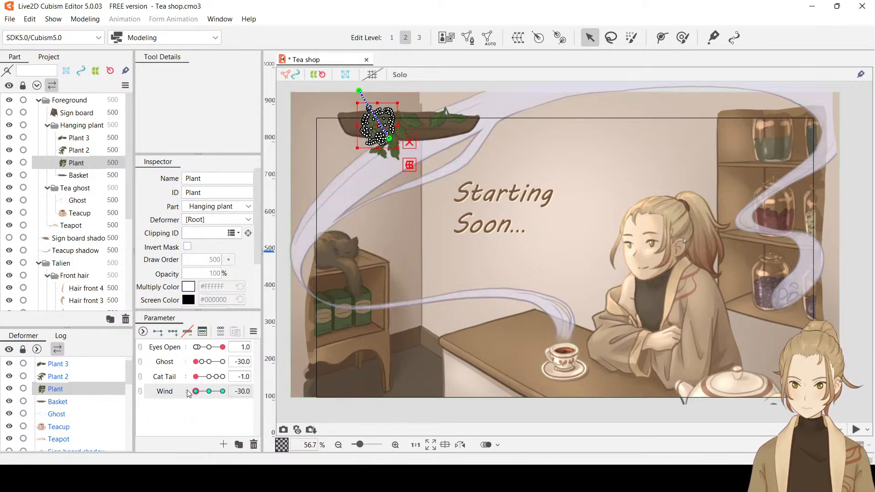
pyautogui.moveTo(390, 142); pyautogui.dragTo(373, 143)
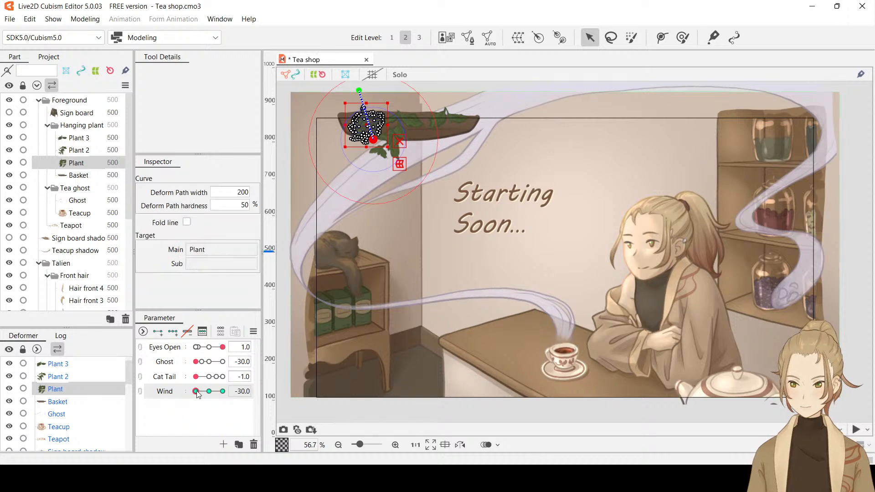
pyautogui.moveTo(196, 390); pyautogui.dragTo(216, 394)
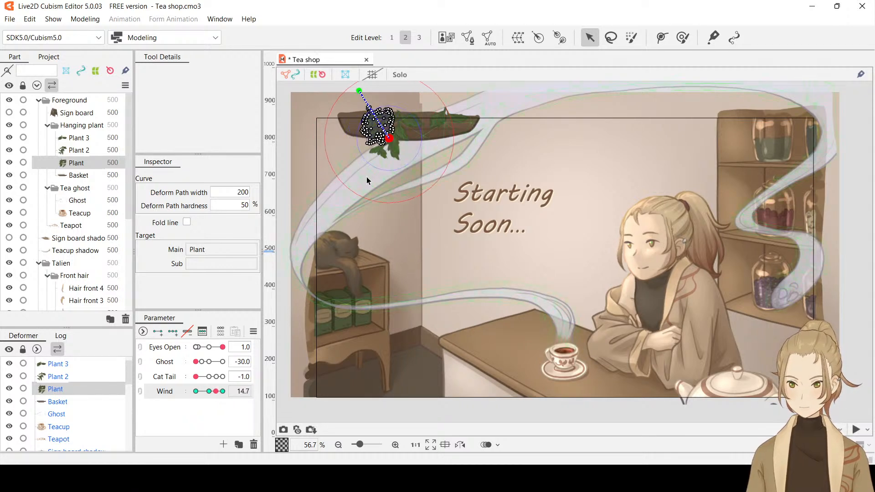
pyautogui.click(223, 392)
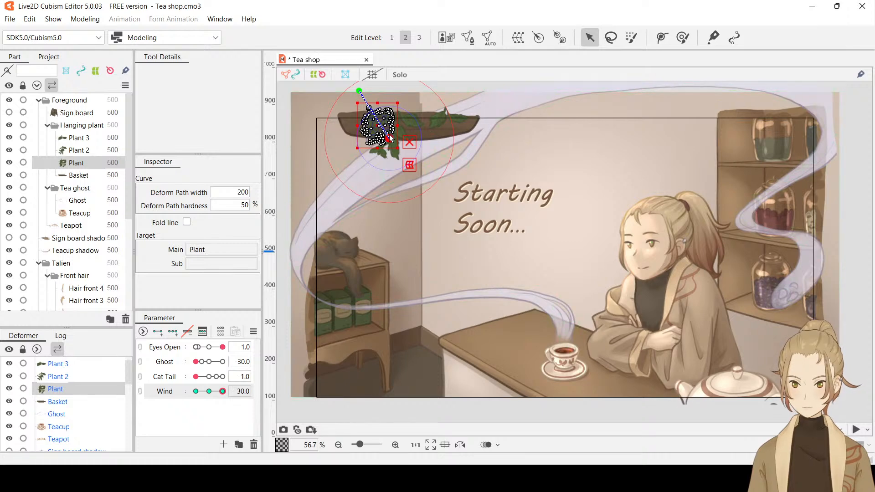
pyautogui.moveTo(390, 140); pyautogui.dragTo(392, 136)
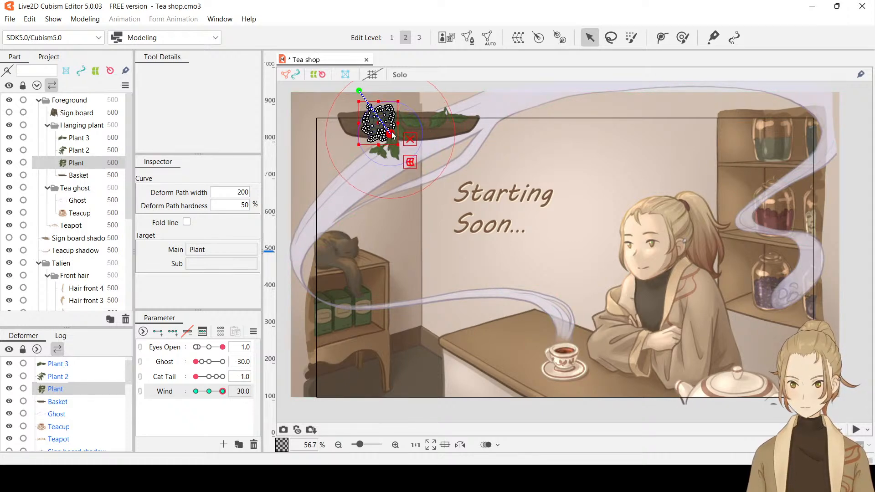
# Preview Plant's Wind motion with the selection hidden, and undo the deform path bends at Wind -30 and 30
pyautogui.scroll(5, 391, 141)
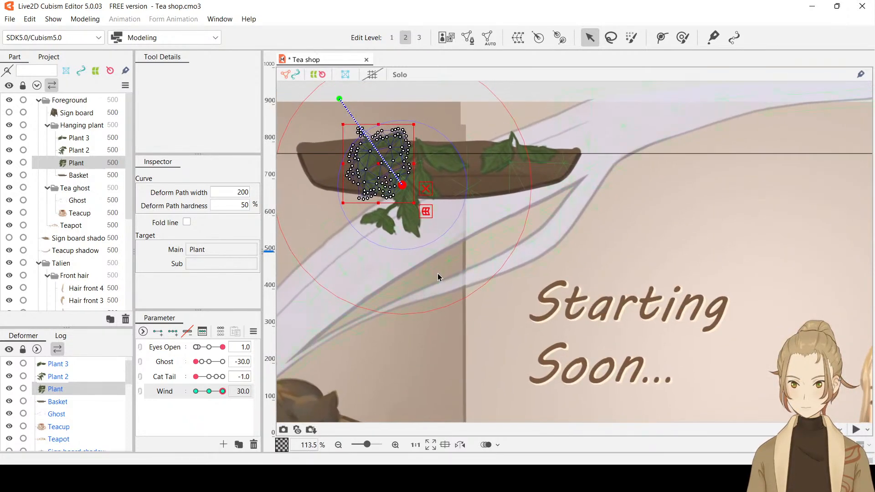
pyautogui.hotkey('ctrl', 'h')
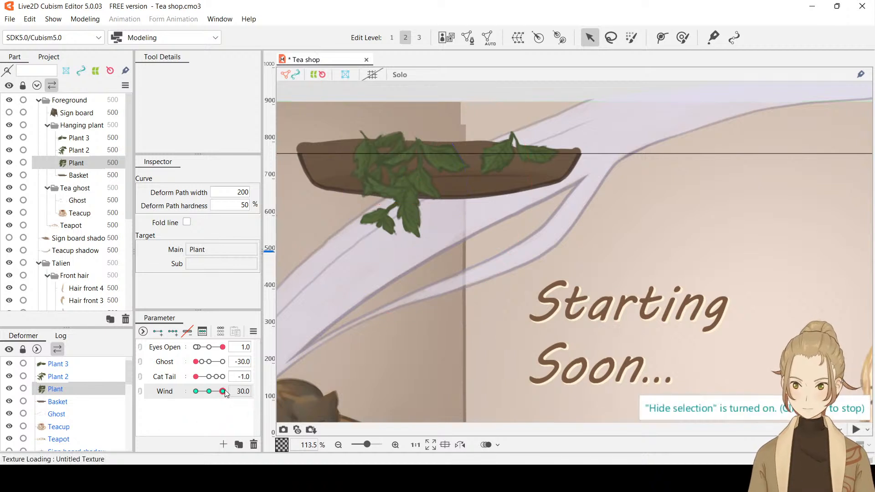
pyautogui.moveTo(223, 391)
pyautogui.mouseDown()
pyautogui.moveTo(195, 391)
pyautogui.moveTo(233, 391)
pyautogui.mouseUp()
pyautogui.hotkey('ctrl', 'z')
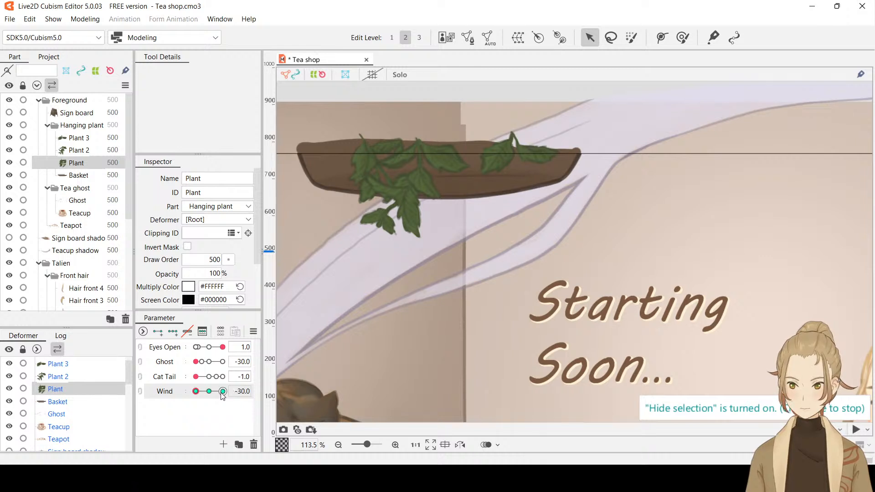
# Check Plant's pose from the middle to Wind 30, show the selection, try shifting Plant left, and undo the shift
pyautogui.click(210, 391)
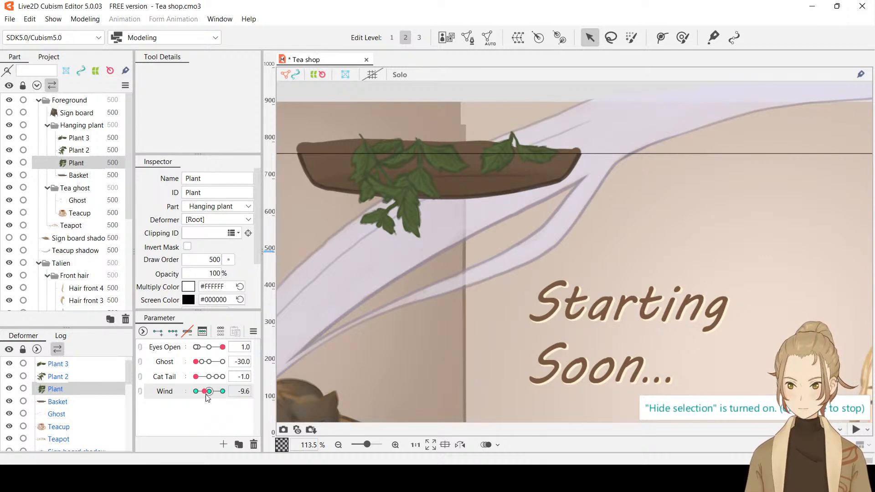
pyautogui.moveTo(209, 391); pyautogui.dragTo(234, 392)
pyautogui.hotkey('ctrl', 'h')
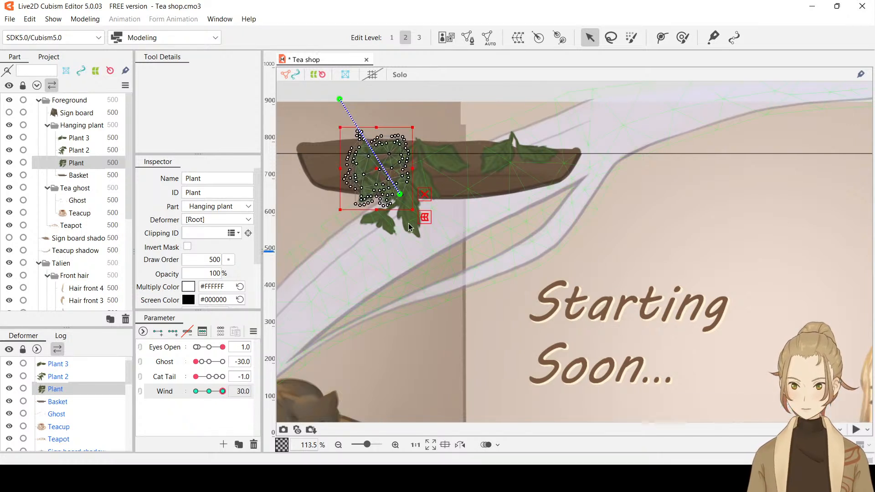
pyautogui.moveTo(376, 167); pyautogui.dragTo(366, 167)
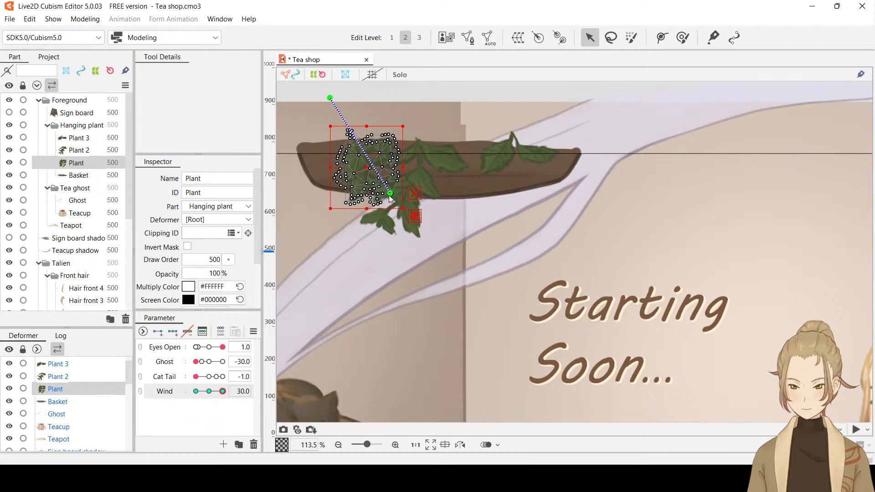
pyautogui.hotkey('ctrl', 'z')
# Delete Plant's deform path, and at Wind -30 shift the mesh left and rotate it slightly clockwise
pyautogui.click(339, 99)
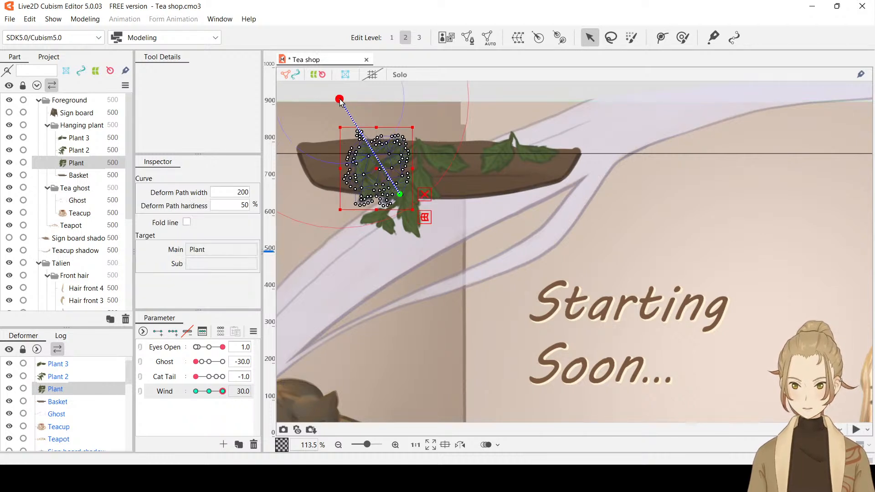
pyautogui.press('Delete')
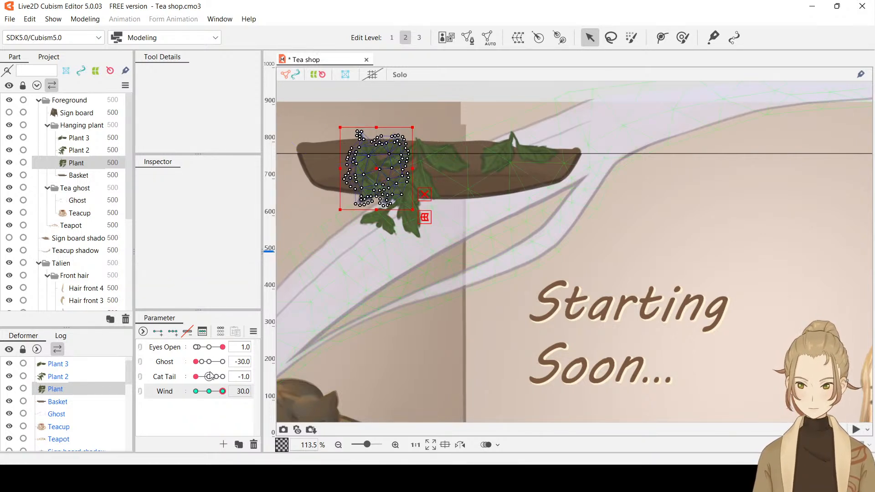
pyautogui.moveTo(219, 396); pyautogui.dragTo(191, 393)
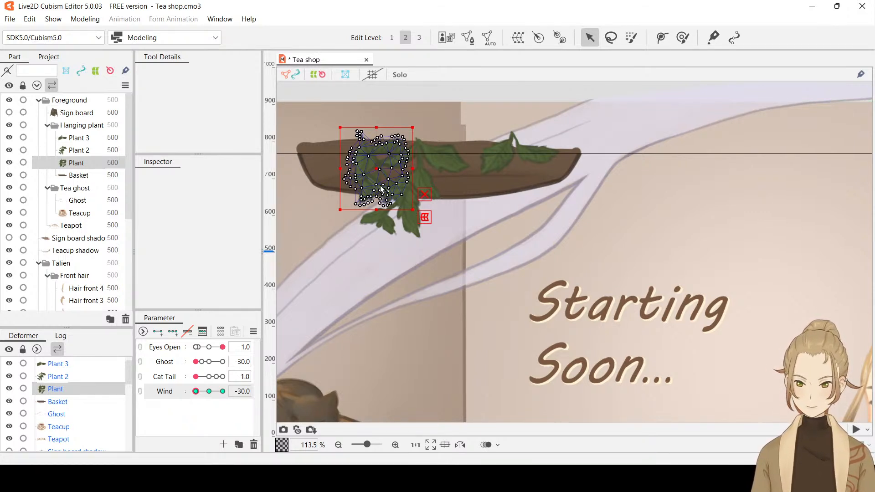
pyautogui.moveTo(377, 170); pyautogui.dragTo(364, 169)
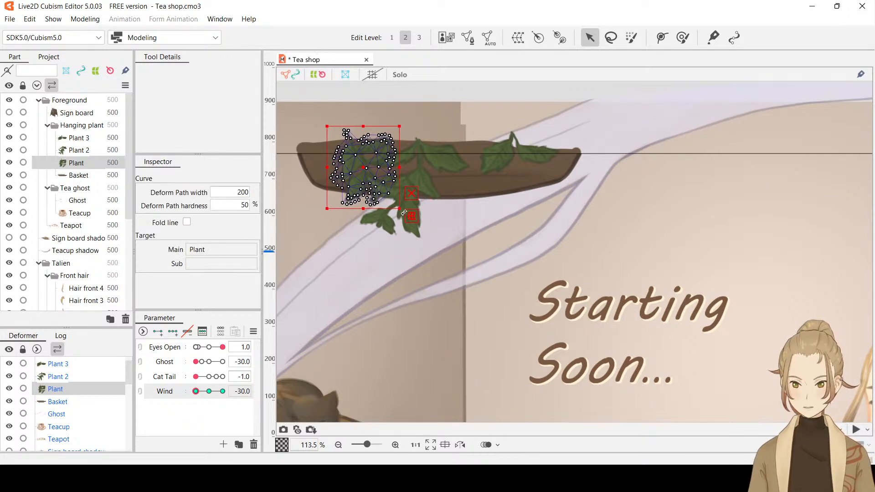
pyautogui.moveTo(404, 213); pyautogui.dragTo(396, 217)
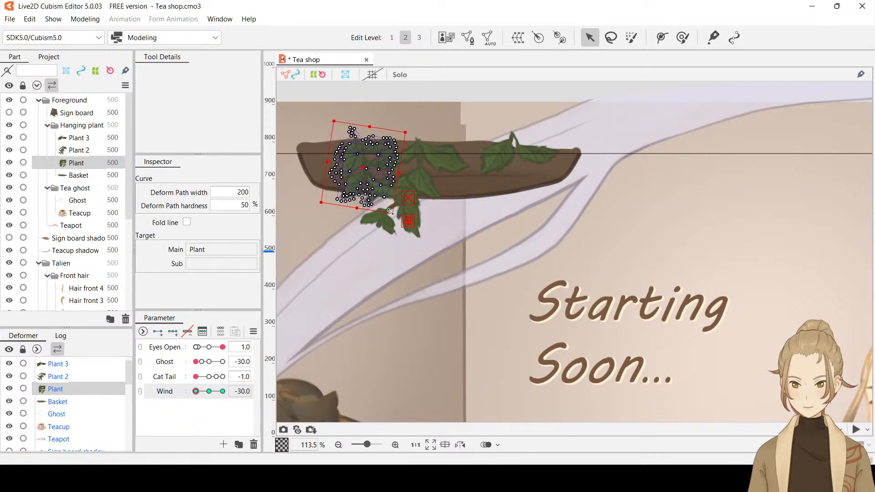
pyautogui.click(367, 195)
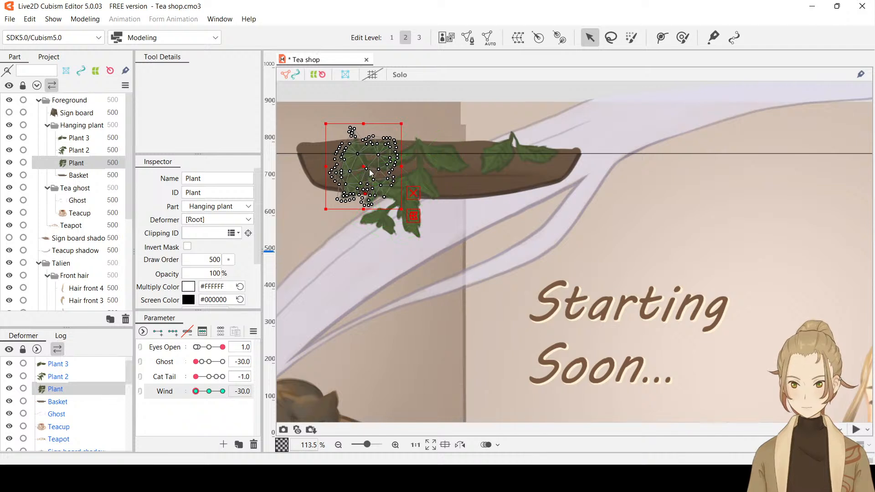
pyautogui.moveTo(368, 169); pyautogui.dragTo(367, 169)
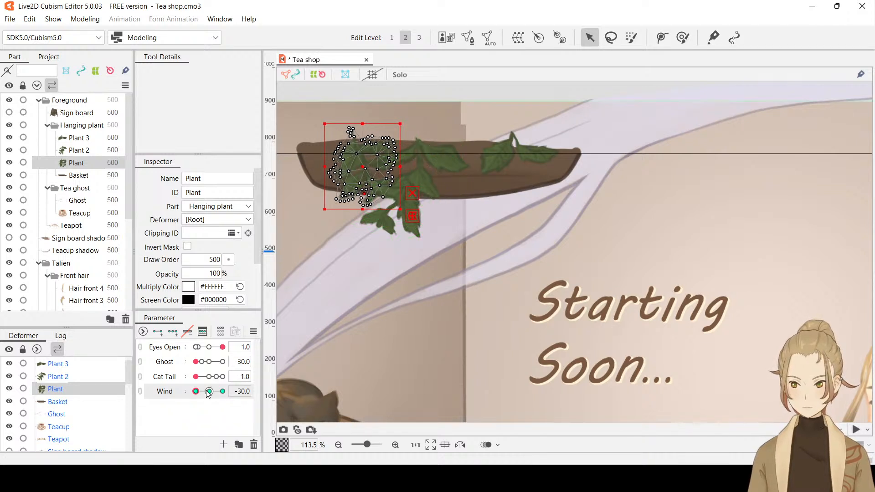
# At Wind 30, move Plant slightly up and to the right, and rotate it slightly counterclockwise
pyautogui.moveTo(199, 392); pyautogui.dragTo(226, 394)
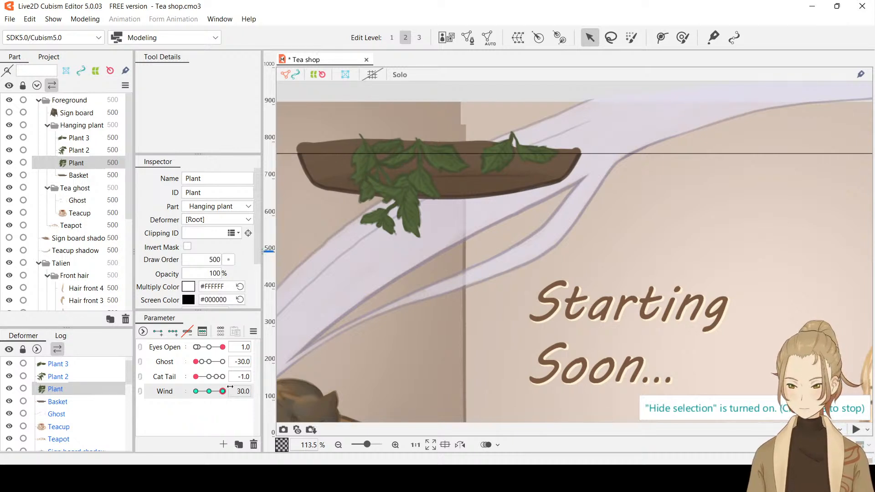
pyautogui.click(390, 175)
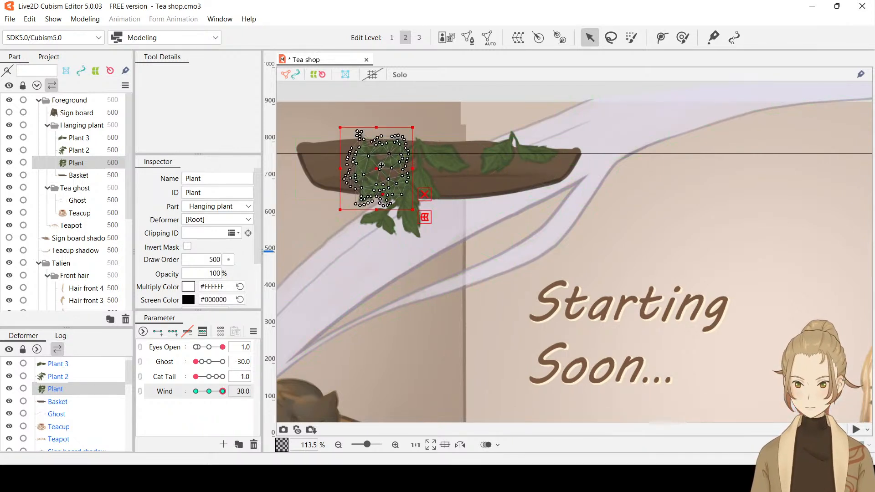
pyautogui.moveTo(382, 166)
pyautogui.mouseDown()
pyautogui.moveTo(395, 159)
pyautogui.moveTo(388, 160)
pyautogui.mouseUp()
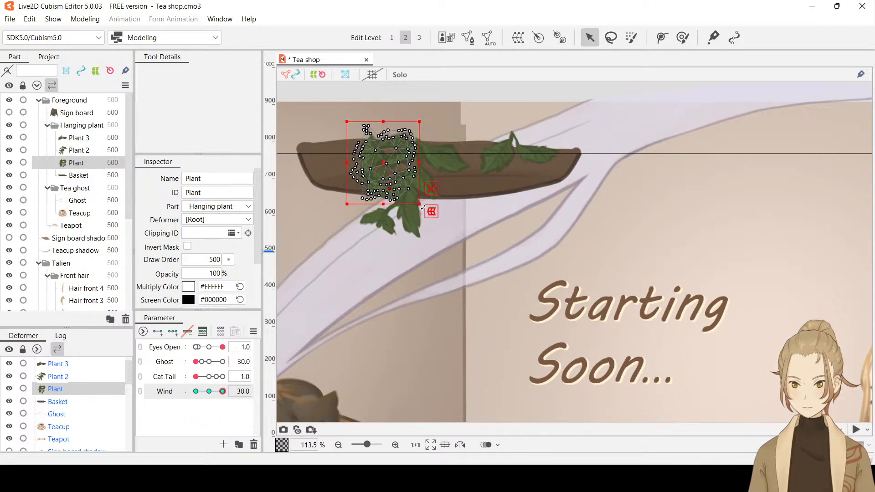
pyautogui.moveTo(422, 207); pyautogui.dragTo(424, 204)
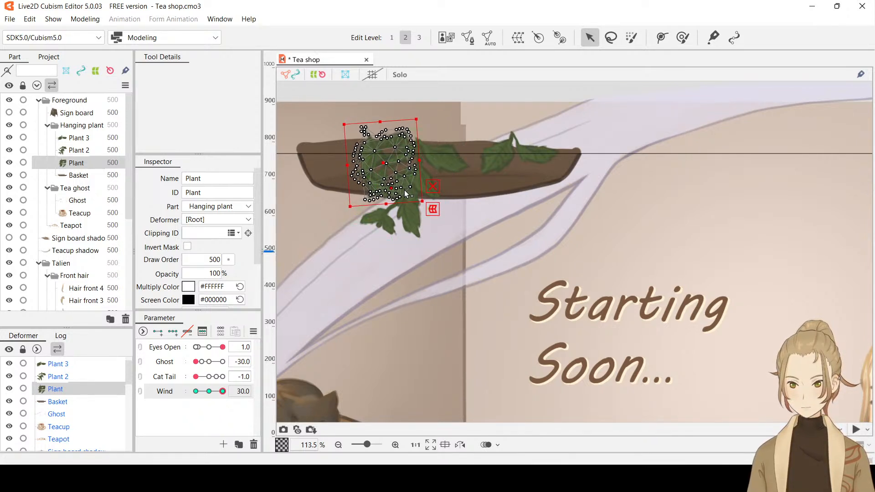
# Preview Plant's Wind sway with the selection hidden, and nudge Plant slightly left at Wind 30
pyautogui.hotkey('ctrl', 'h')
pyautogui.moveTo(223, 392)
pyautogui.mouseDown()
pyautogui.moveTo(182, 396)
pyautogui.moveTo(223, 393)
pyautogui.mouseUp()
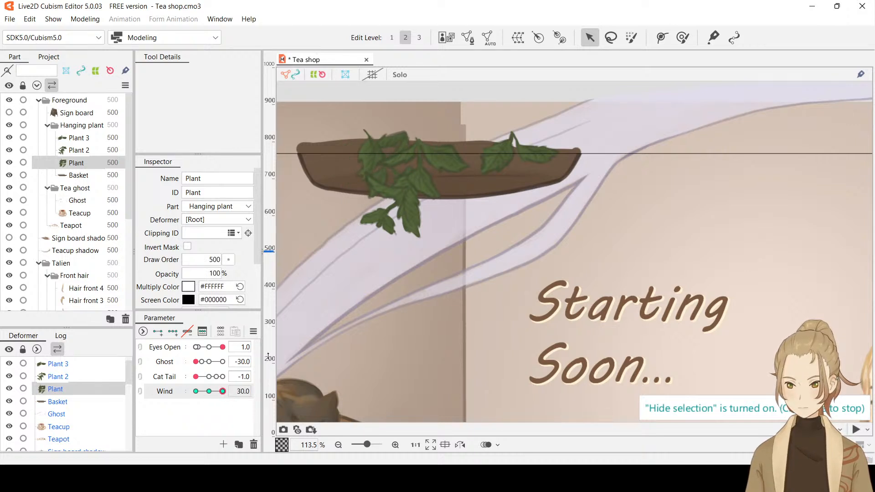
pyautogui.click(388, 169)
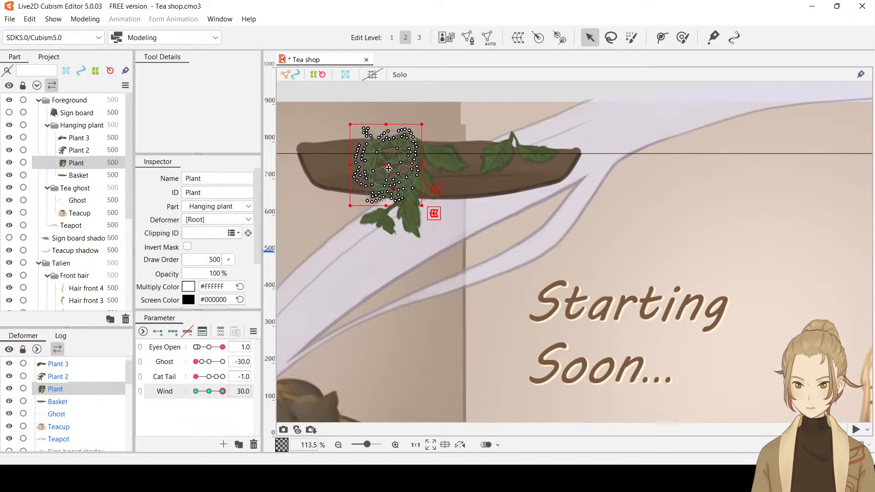
pyautogui.moveTo(388, 168); pyautogui.dragTo(388, 169)
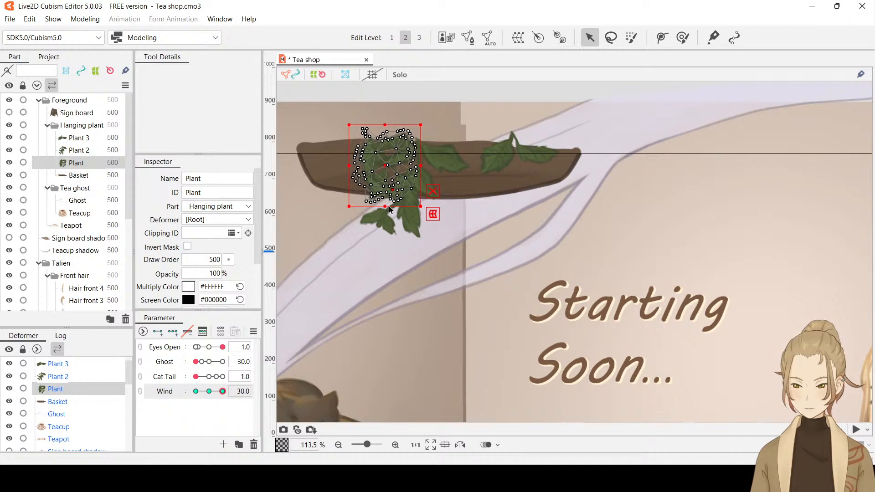
# Preview the sway over to Wind -30, lower Plant slightly at that keyform, and preview again with the selection hidden
pyautogui.hotkey('ctrl', 'h')
pyautogui.moveTo(224, 393); pyautogui.dragTo(192, 393)
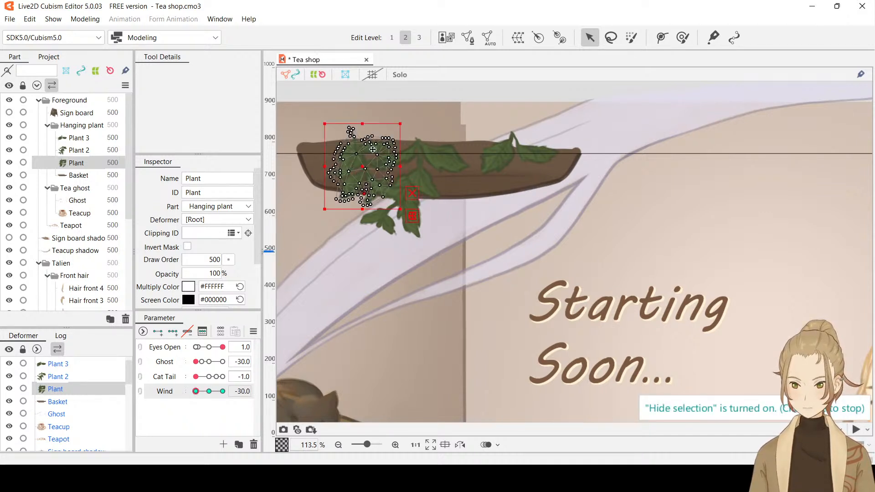
pyautogui.hotkey('ctrl', 'h')
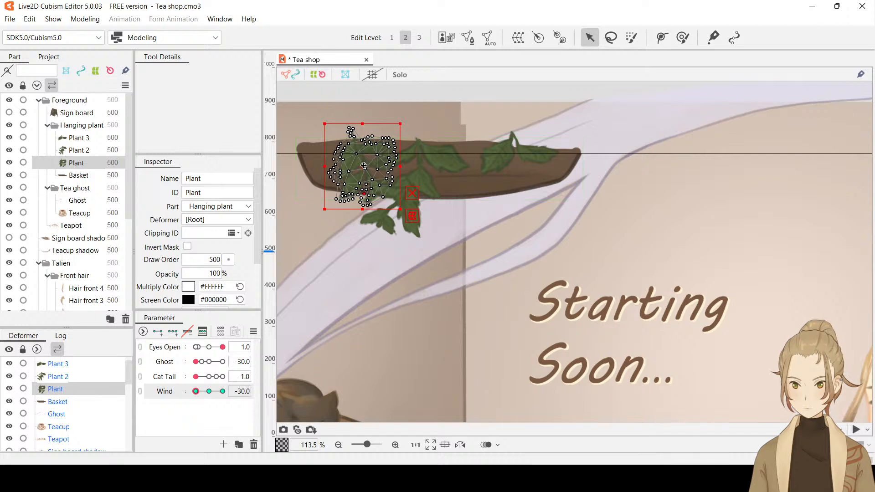
pyautogui.moveTo(363, 166); pyautogui.dragTo(363, 169)
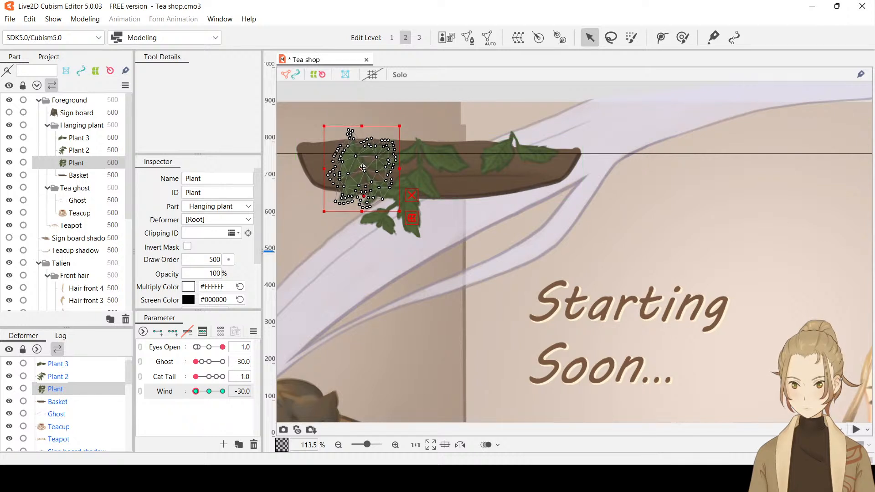
pyautogui.hotkey('ctrl', 'h')
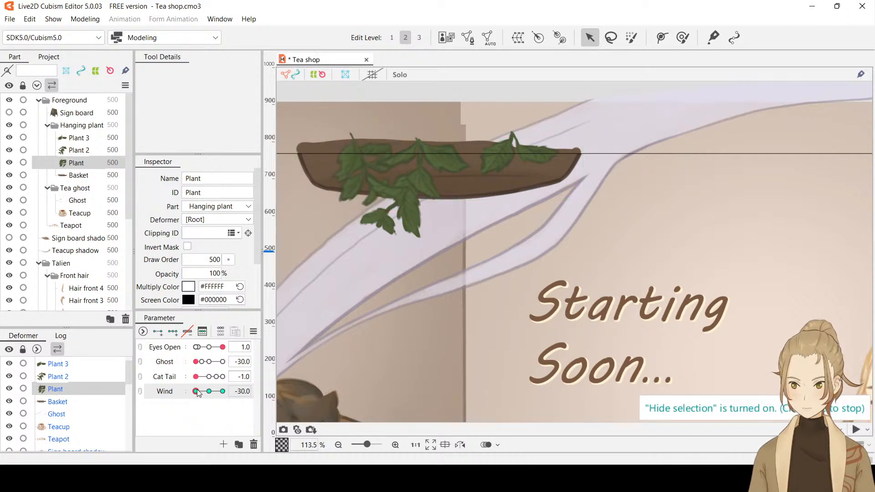
pyautogui.moveTo(198, 392)
pyautogui.mouseDown()
pyautogui.moveTo(223, 392)
pyautogui.moveTo(186, 394)
pyautogui.moveTo(230, 393)
pyautogui.moveTo(191, 393)
pyautogui.mouseUp()
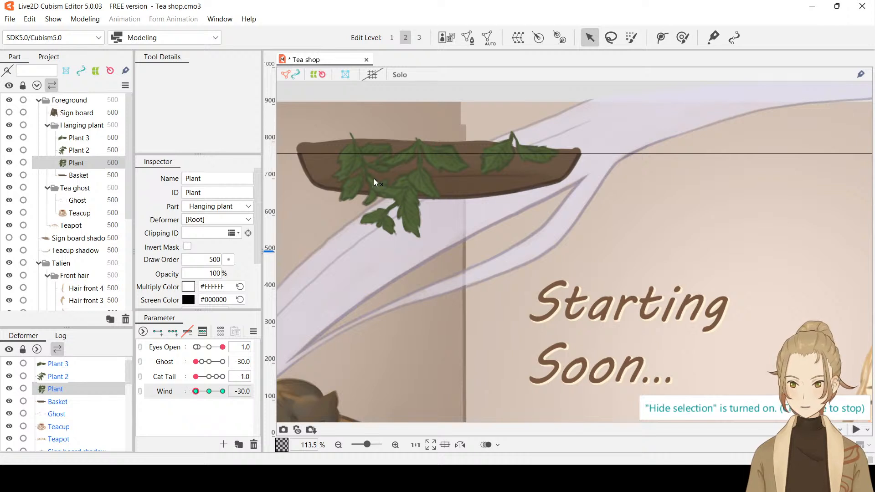
# Add Wind keyforms at -30, 0 and 30 to Plant 2, and delete its deform path
pyautogui.click(85, 151)
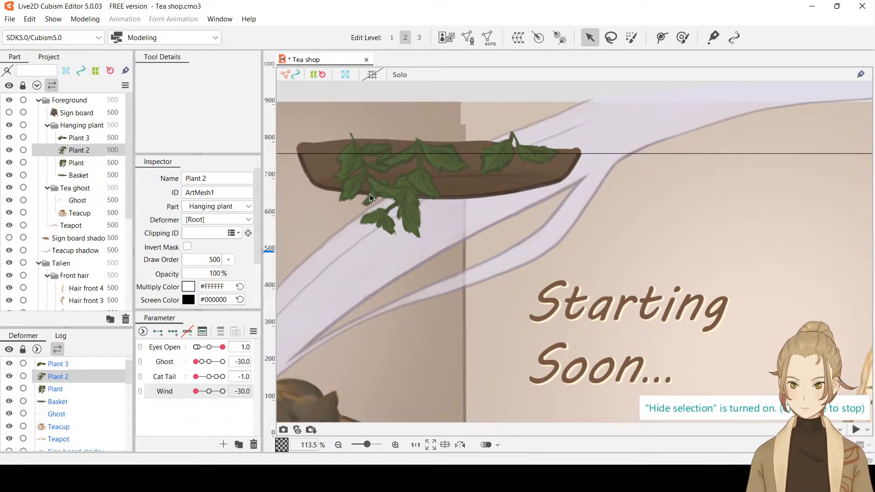
pyautogui.click(172, 332)
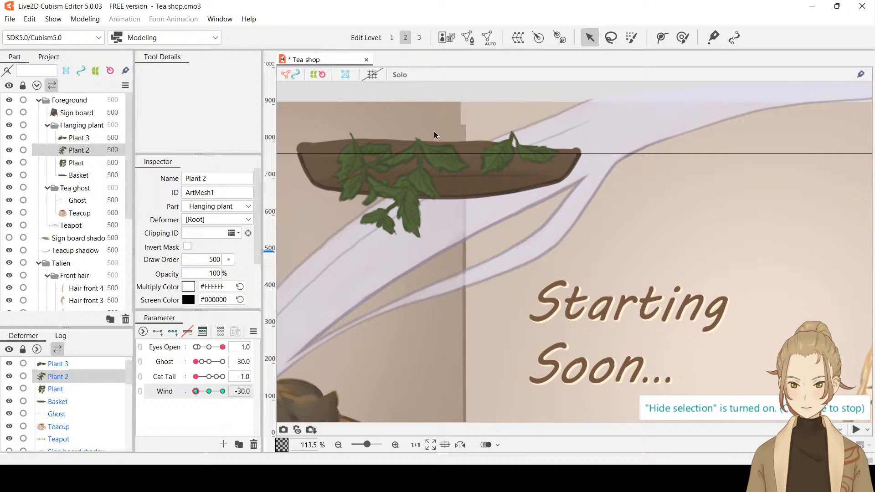
pyautogui.click(399, 208)
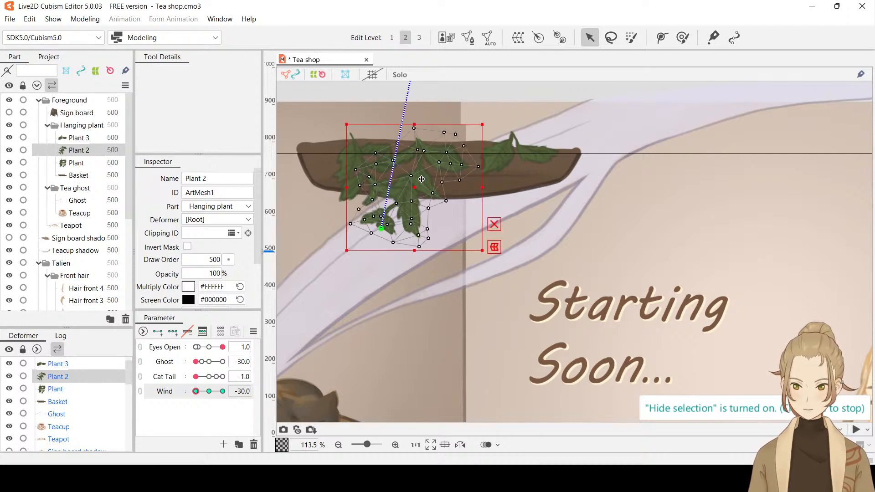
pyautogui.click(380, 228)
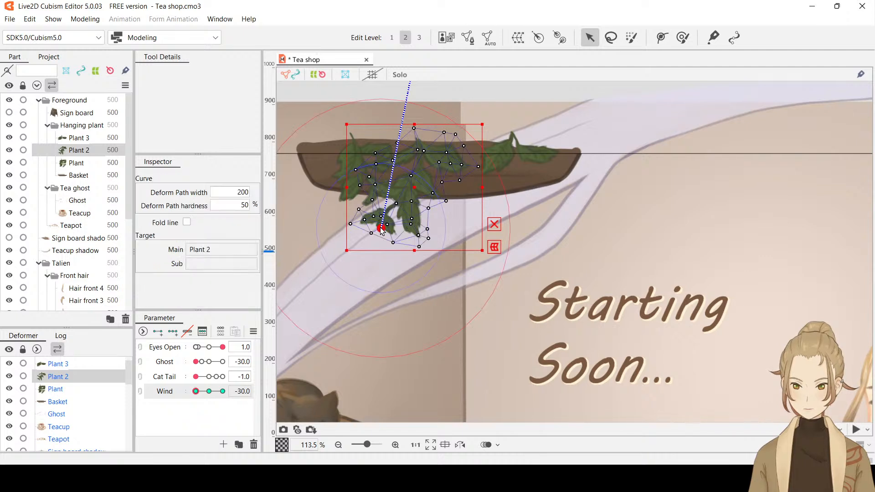
pyautogui.press('Delete')
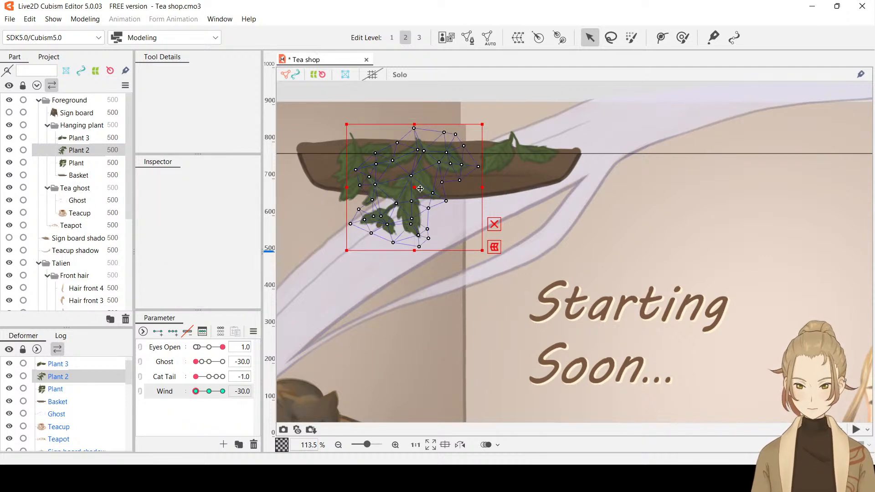
# At Wind -30, move Plant 2 slightly to the left and rotate it slightly clockwise
pyautogui.moveTo(420, 188); pyautogui.dragTo(412, 187)
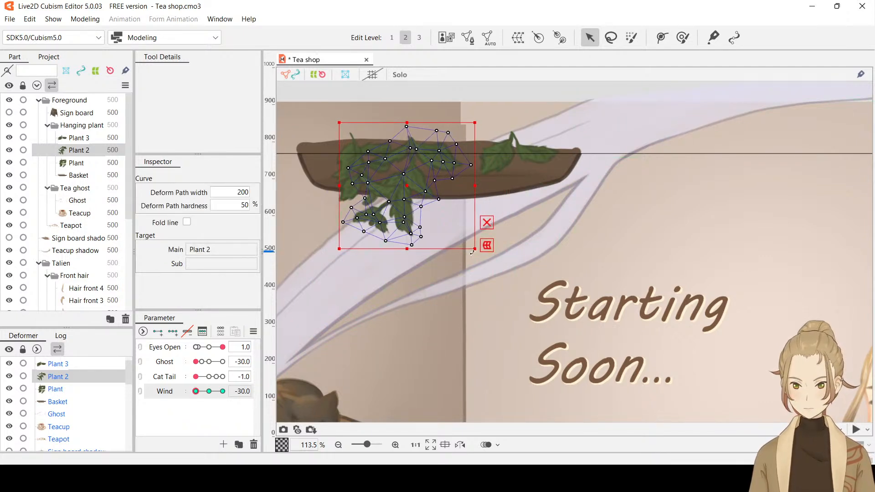
pyautogui.moveTo(332, 252); pyautogui.dragTo(325, 249)
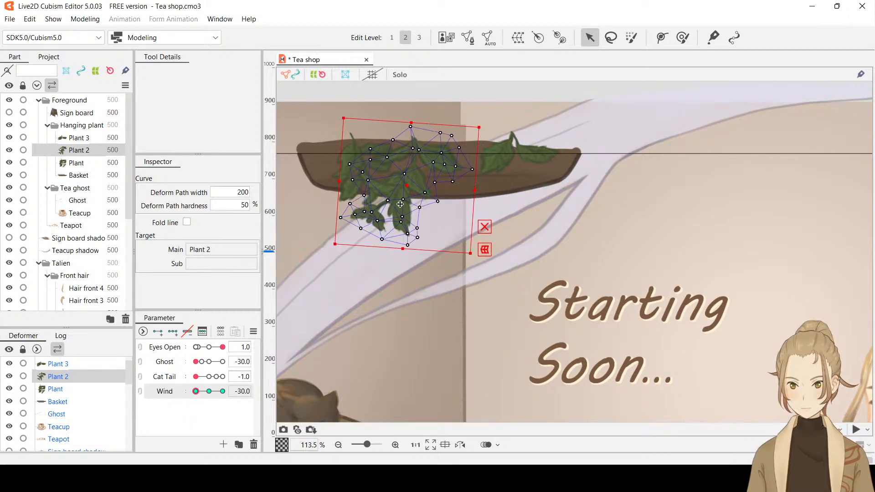
pyautogui.moveTo(408, 188); pyautogui.dragTo(406, 187)
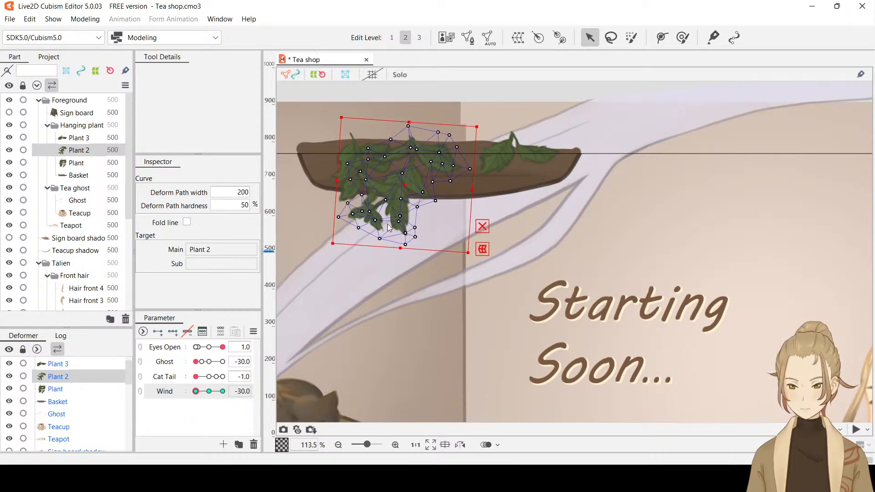
# Preview the sway over to Wind 30, and at that keyform rotate Plant 2 slightly counterclockwise and move it right and slightly up
pyautogui.hotkey('ctrl', 'h')
pyautogui.moveTo(197, 391); pyautogui.dragTo(229, 398)
pyautogui.hotkey('ctrl', 'h')
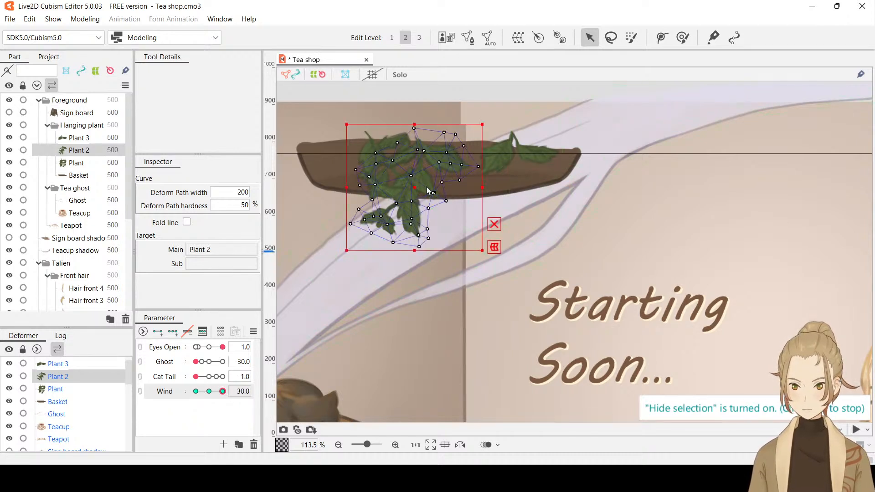
pyautogui.moveTo(483, 256); pyautogui.dragTo(493, 255)
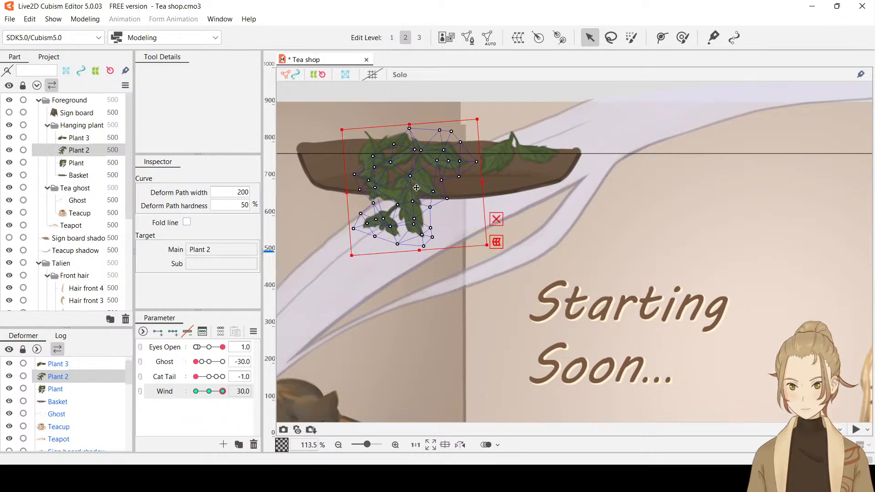
pyautogui.moveTo(416, 187); pyautogui.dragTo(431, 184)
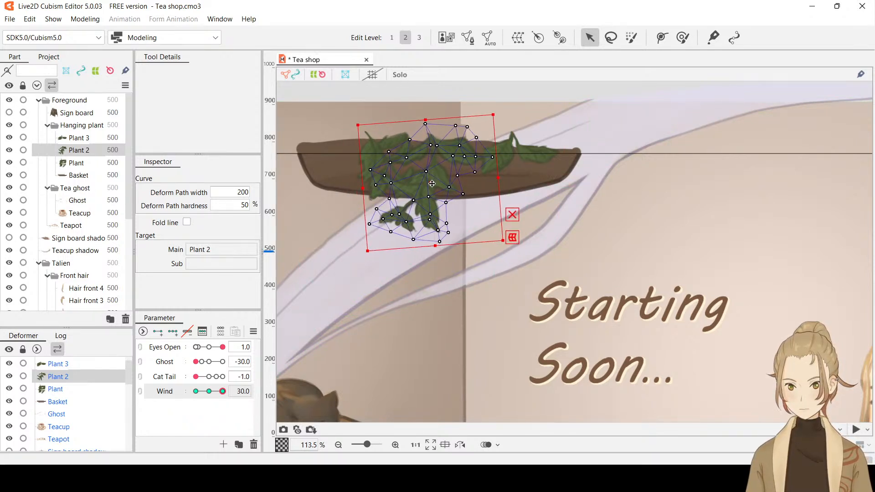
# Preview Plant 2's sway with the selection hidden, nudge it slightly further up and to the right at Wind 30, and preview again
pyautogui.hotkey('ctrl', 'h')
pyautogui.moveTo(223, 390)
pyautogui.mouseDown()
pyautogui.moveTo(183, 391)
pyautogui.moveTo(250, 397)
pyautogui.moveTo(187, 393)
pyautogui.moveTo(236, 392)
pyautogui.mouseUp()
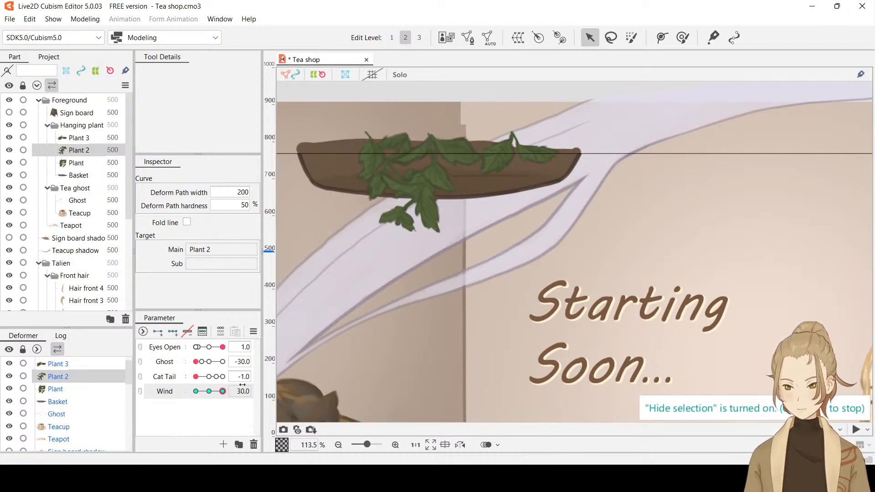
pyautogui.hotkey('ctrl', 'h')
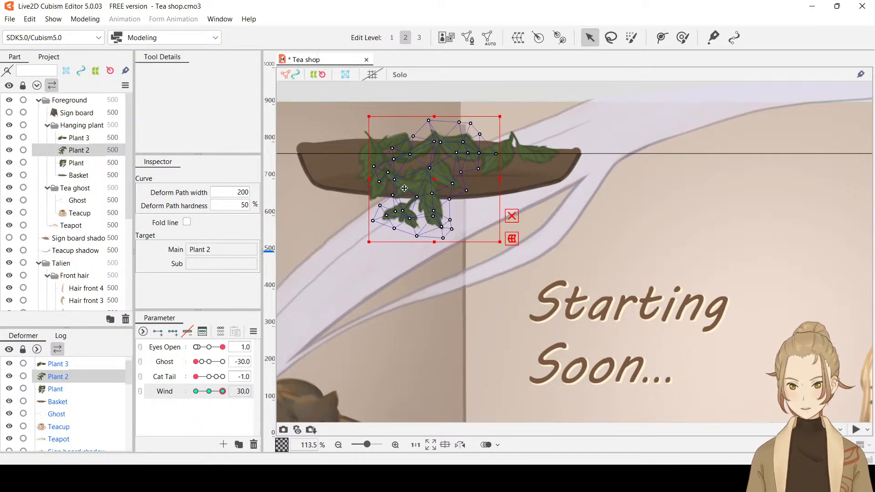
pyautogui.hotkey('ctrl', 'h')
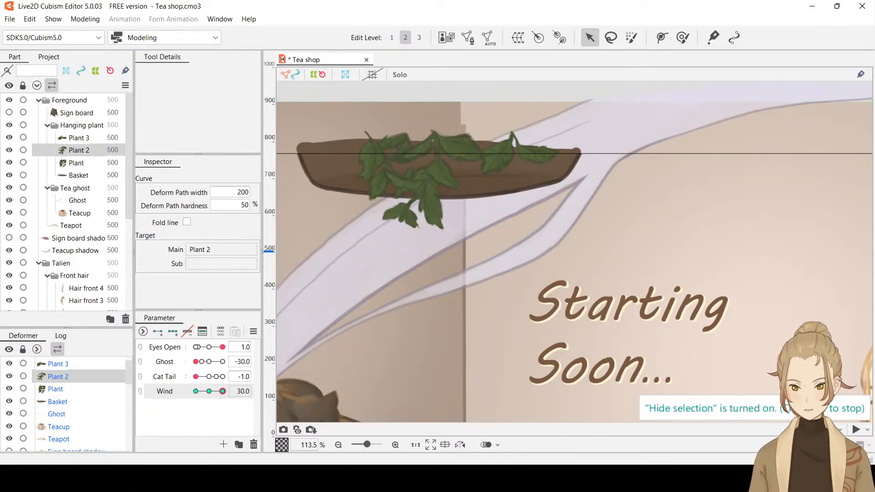
pyautogui.moveTo(220, 392); pyautogui.dragTo(252, 391)
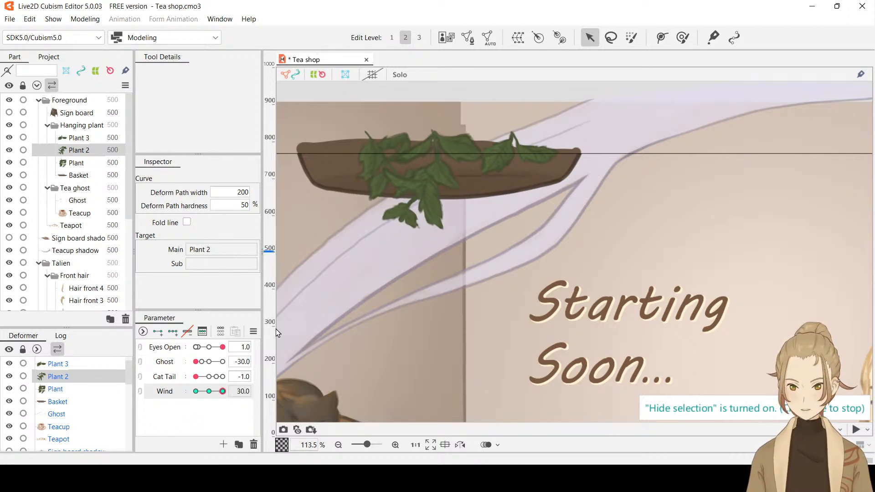
# Add Wind keyforms at -30, 0 and 30 to Plant 3, and at Wind -30 move it slightly up-left and rotate it clockwise
pyautogui.click(93, 137)
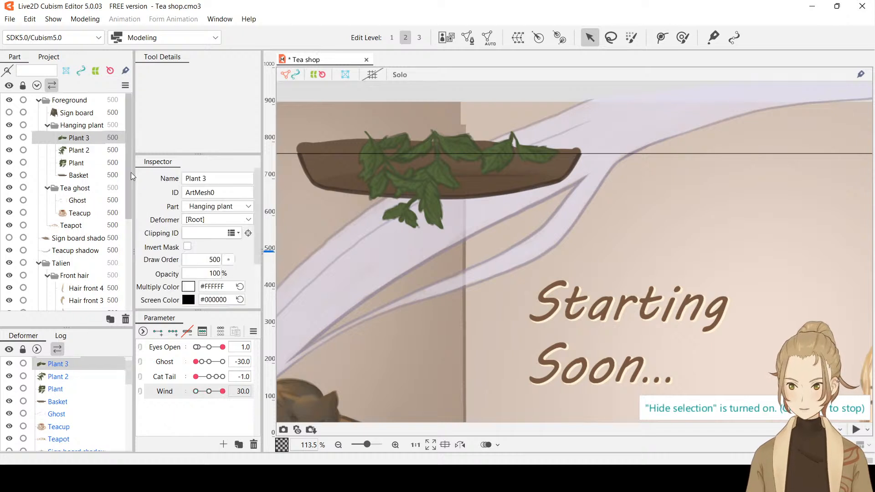
pyautogui.moveTo(208, 392); pyautogui.dragTo(194, 392)
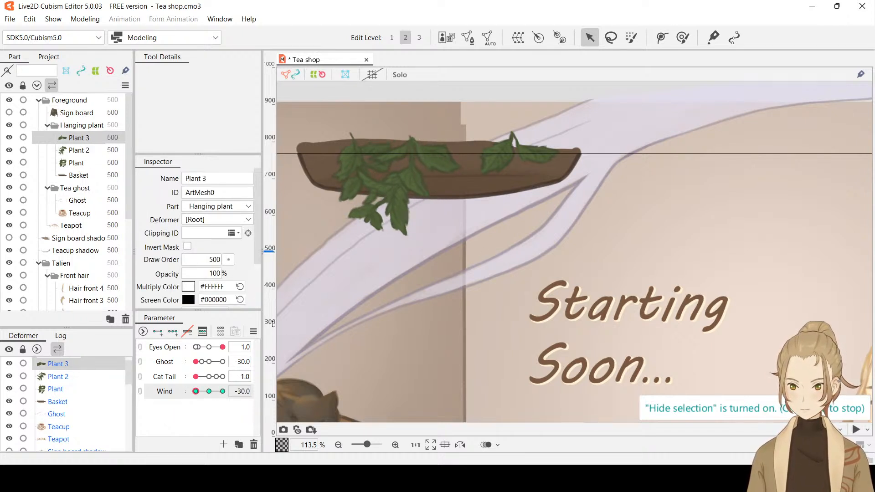
pyautogui.click(527, 171)
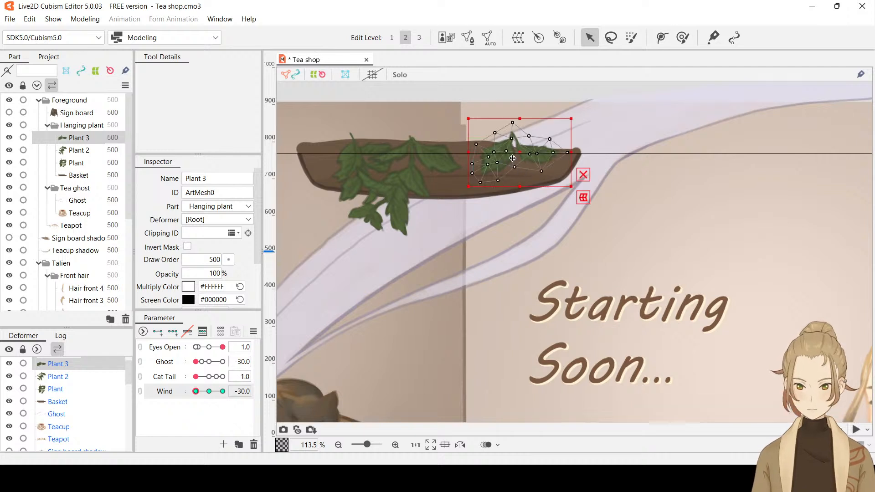
pyautogui.moveTo(513, 158); pyautogui.dragTo(506, 156)
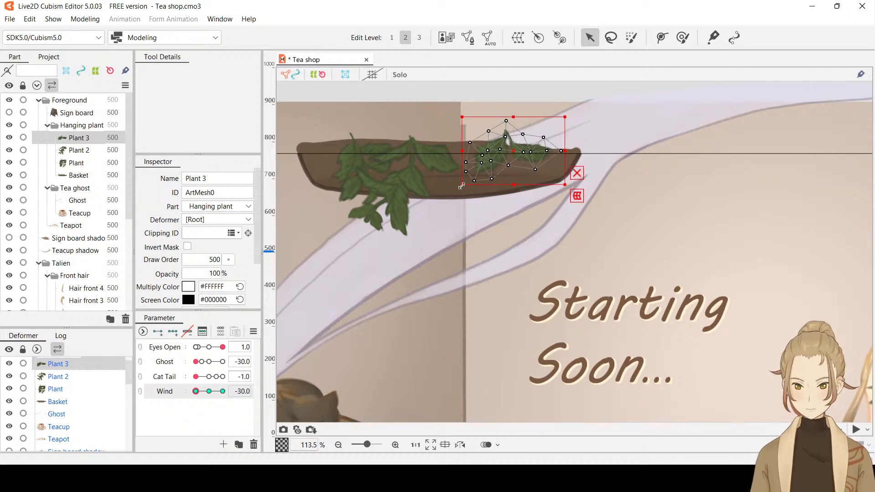
pyautogui.moveTo(459, 188); pyautogui.dragTo(443, 176)
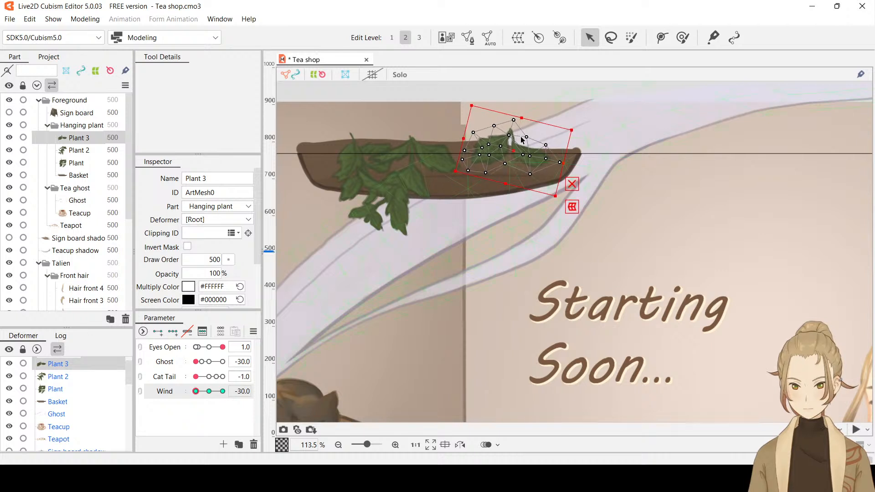
pyautogui.moveTo(514, 144); pyautogui.dragTo(508, 140)
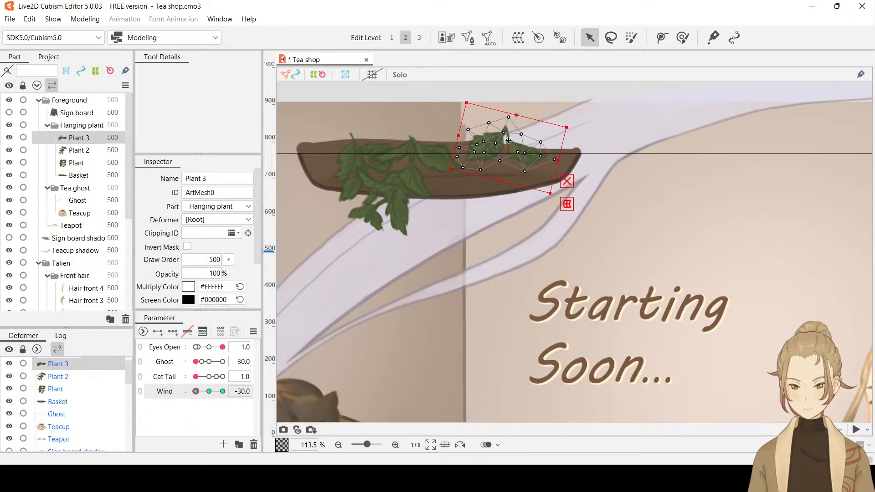
# Preview Plant 3's sway over to Wind 30, and at that keyform rotate it counterclockwise and move it slightly up and to the right
pyautogui.hotkey('ctrl', 'h')
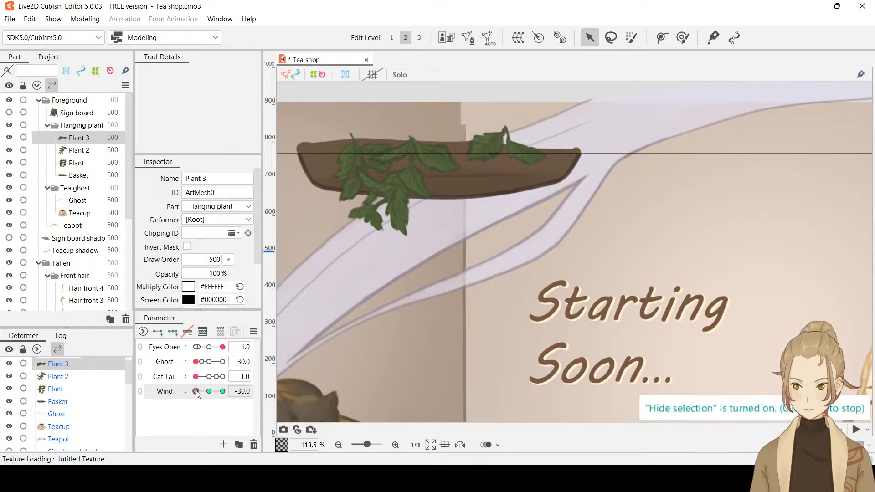
pyautogui.moveTo(196, 391); pyautogui.dragTo(246, 391)
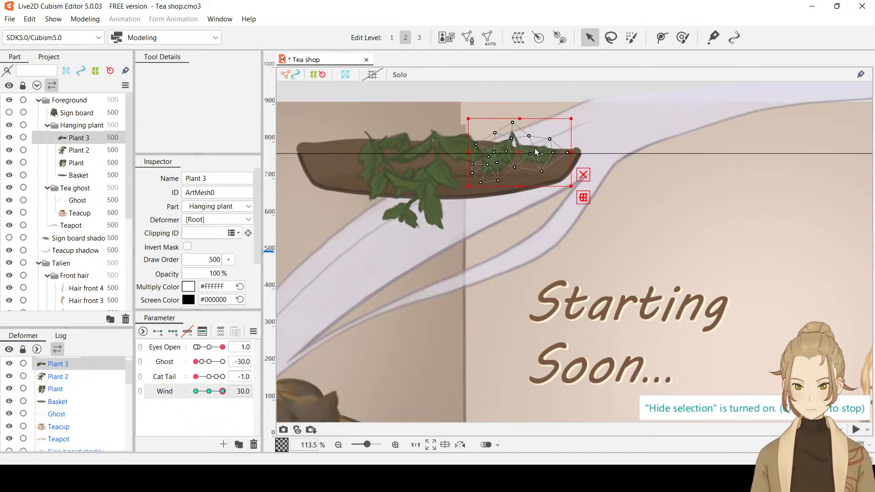
pyautogui.click(522, 152)
pyautogui.click(527, 155)
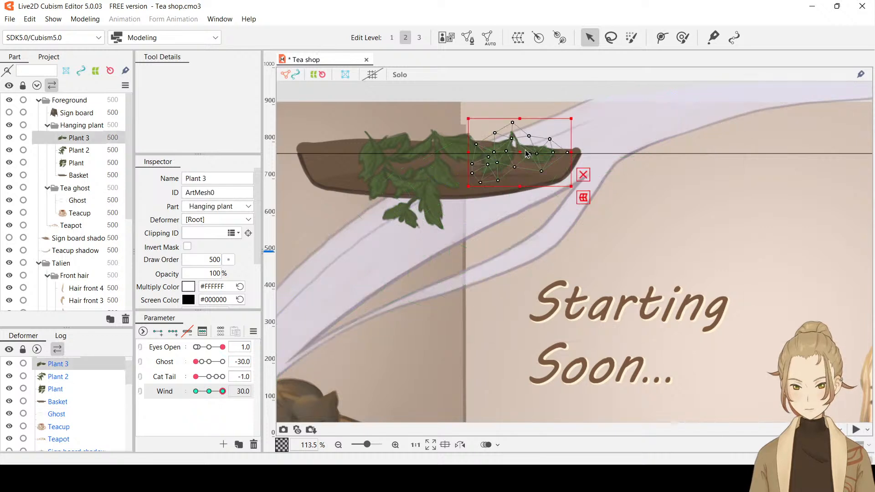
pyautogui.hotkey('ctrl', 'h')
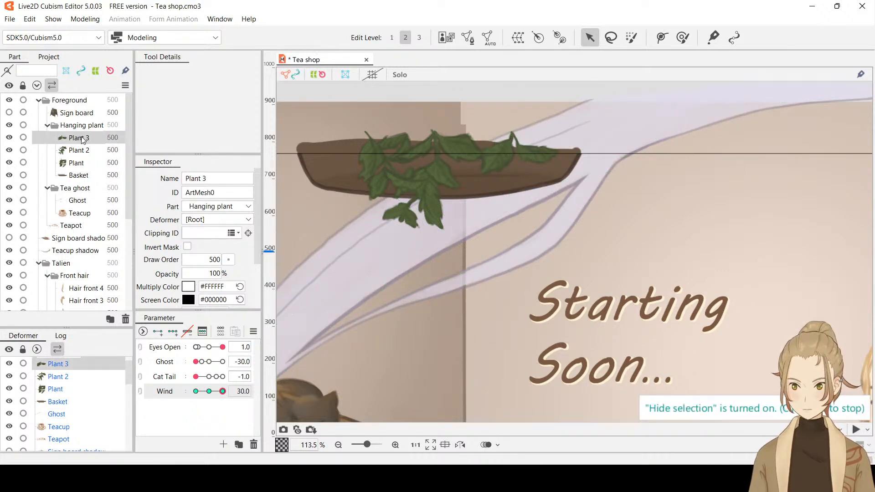
pyautogui.hotkey('ctrl', 'h')
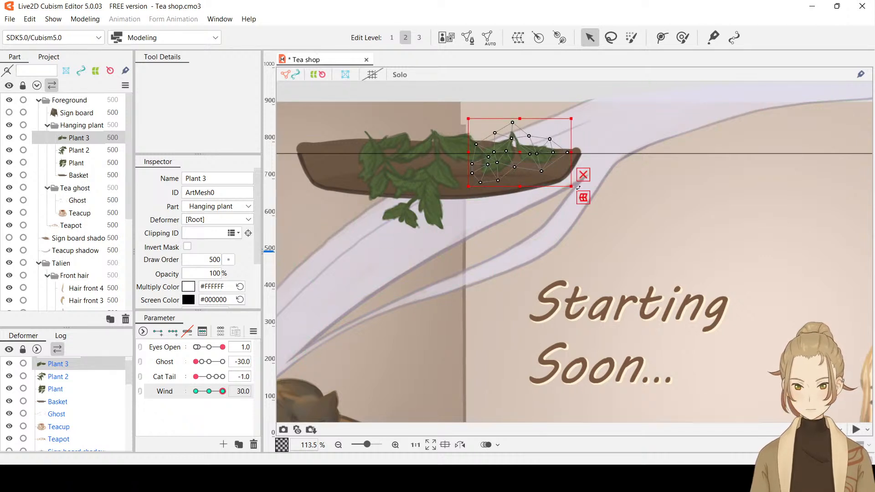
pyautogui.moveTo(578, 187); pyautogui.dragTo(535, 141)
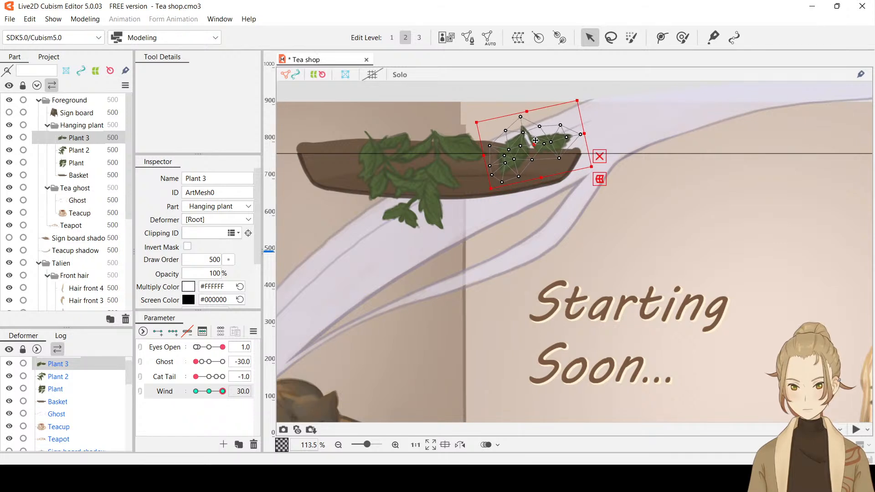
# Preview the Wind sway of all three plants in the full scene with the selection hidden, and return Wind to 0
pyautogui.hotkey('ctrl', 'h')
pyautogui.moveTo(222, 392)
pyautogui.mouseDown()
pyautogui.moveTo(185, 396)
pyautogui.moveTo(231, 390)
pyautogui.moveTo(177, 395)
pyautogui.moveTo(236, 393)
pyautogui.mouseUp()
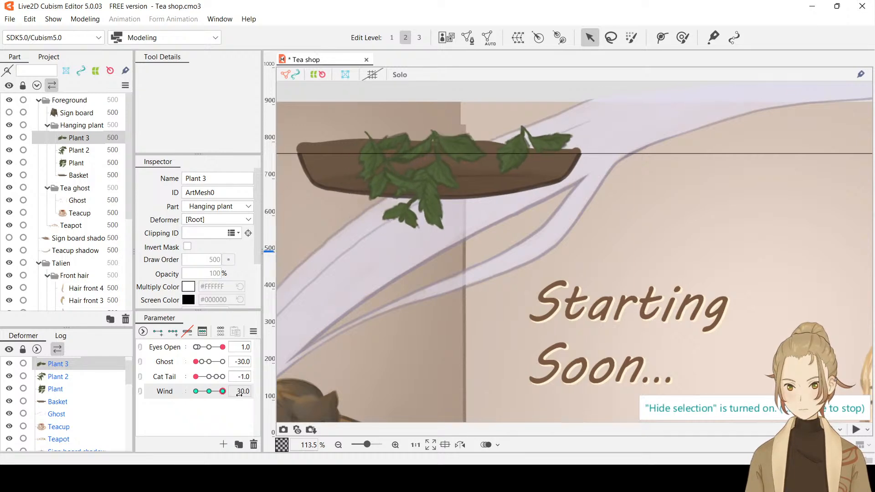
pyautogui.scroll(-5, 516, 256)
pyautogui.scroll(1, 516, 256)
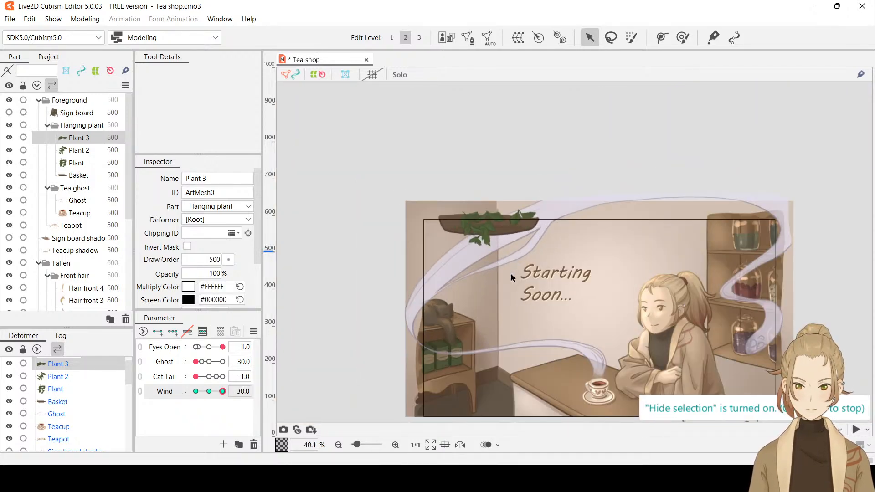
pyautogui.moveTo(510, 275); pyautogui.dragTo(507, 239)
pyautogui.moveTo(222, 393)
pyautogui.mouseDown()
pyautogui.moveTo(193, 395)
pyautogui.moveTo(229, 394)
pyautogui.moveTo(195, 395)
pyautogui.moveTo(210, 399)
pyautogui.mouseUp()
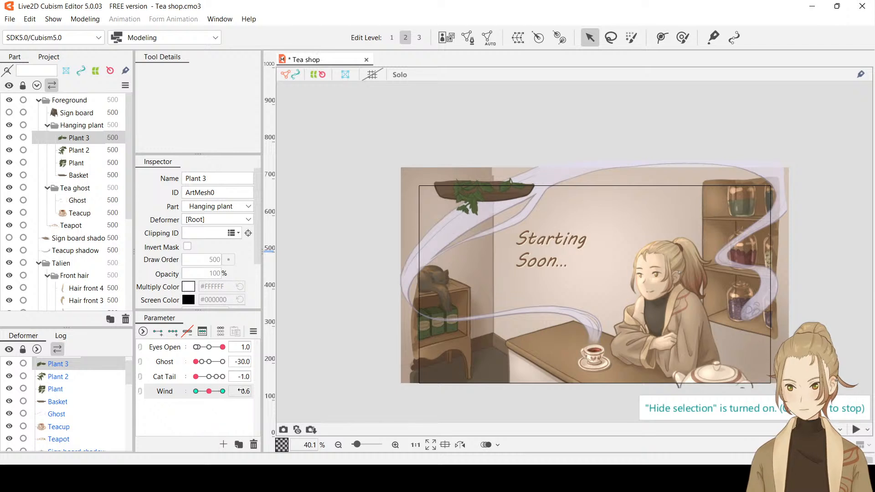
pyautogui.click(242, 391)
pyautogui.write('0')
pyautogui.press('Return')
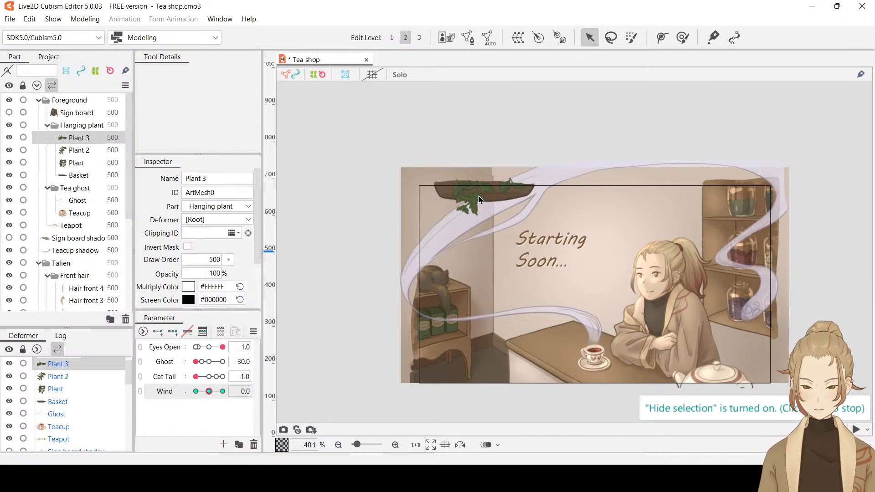
# Check the hanging plants' sway once more with Plant 2's selection hidden, and save the model with Wind reset to 0
pyautogui.click(478, 196)
pyautogui.click(479, 196)
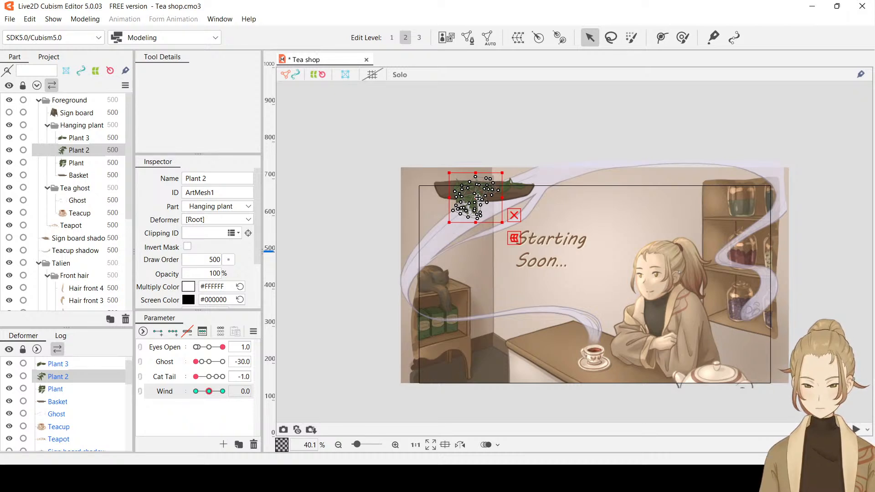
pyautogui.moveTo(478, 197); pyautogui.dragTo(479, 195)
pyautogui.press('h')
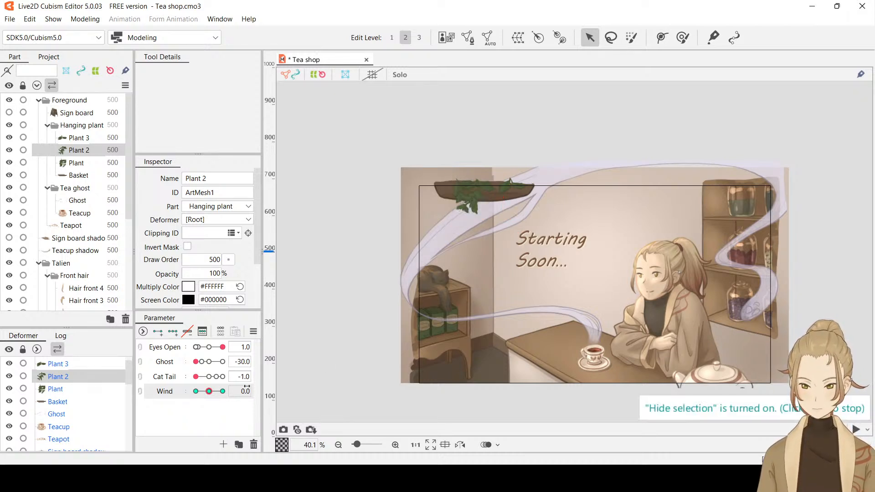
pyautogui.moveTo(208, 391); pyautogui.dragTo(239, 391)
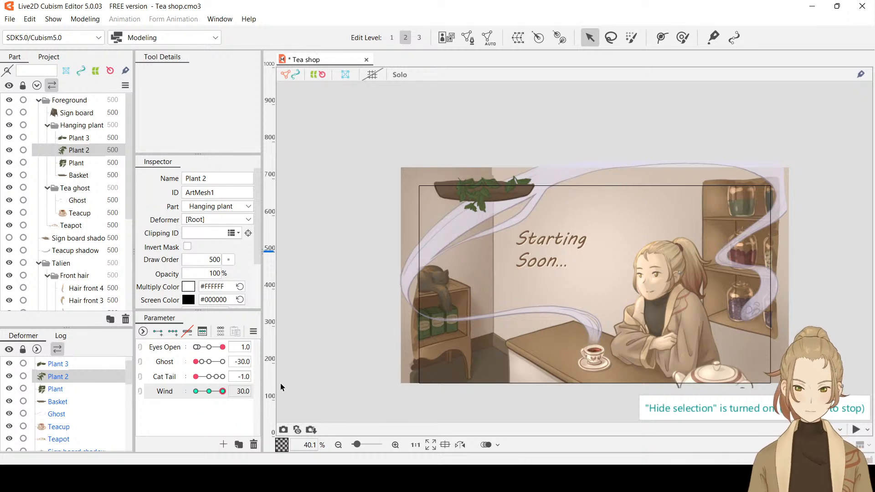
pyautogui.doubleClick(241, 391)
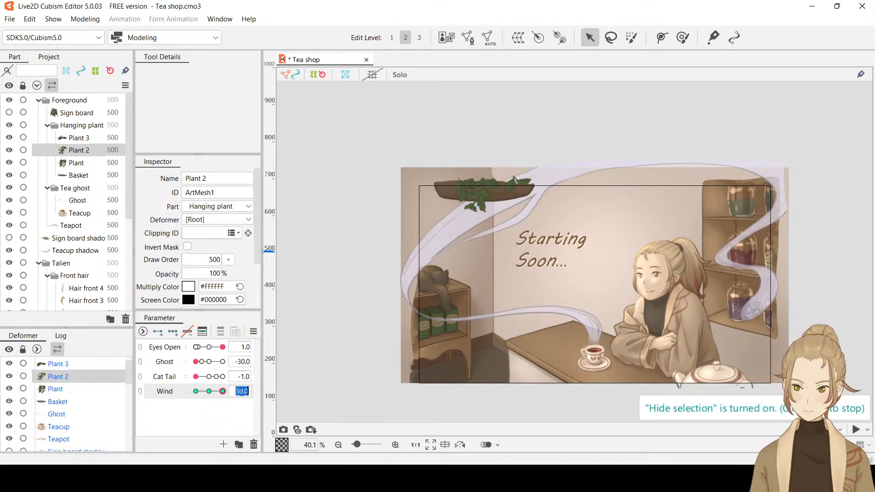
pyautogui.write('0')
pyautogui.press('Return')
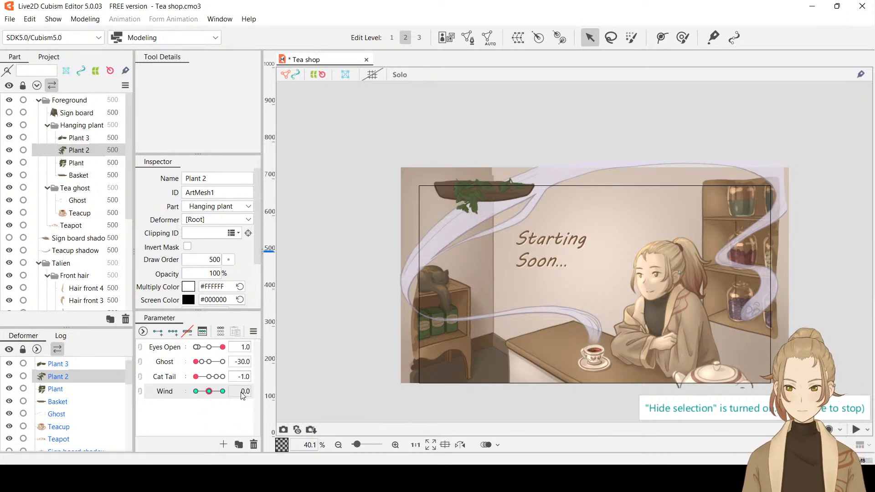
pyautogui.hotkey('ctrl', 's')
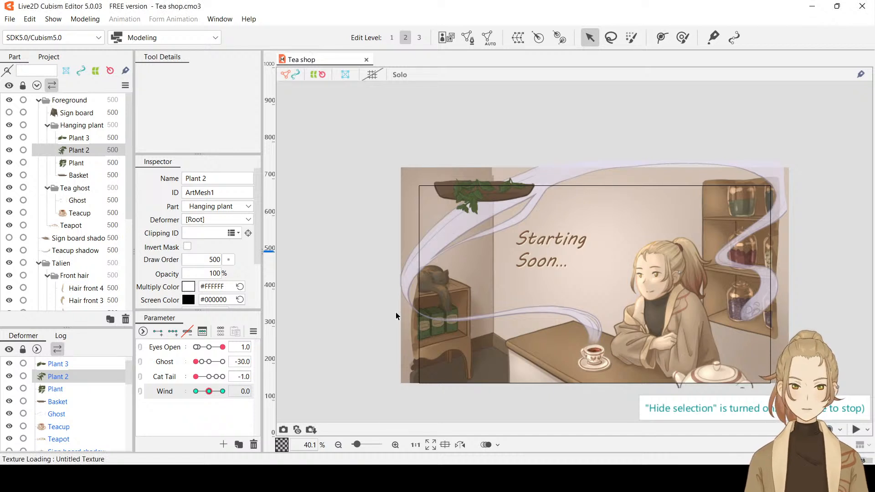
# Generate a mesh for Ponytail and add Wind keyforms at -30, 0 and 30 to it, leaving Wind at -30
pyautogui.moveTo(818, 272); pyautogui.dragTo(752, 236)
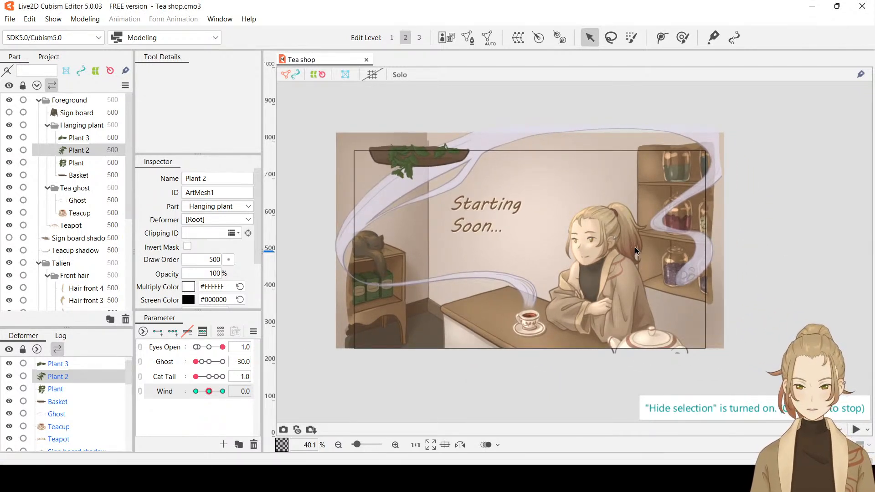
pyautogui.scroll(5, 642, 246)
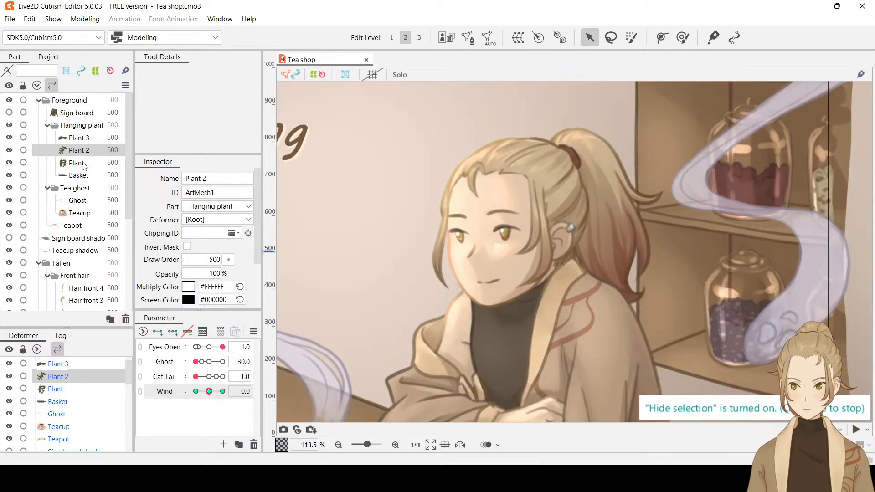
pyautogui.scroll(-3, 83, 237)
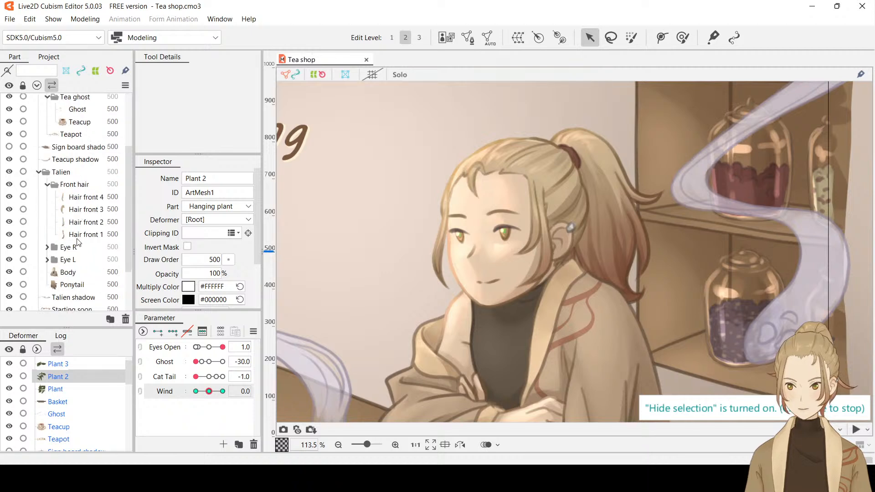
pyautogui.click(72, 284)
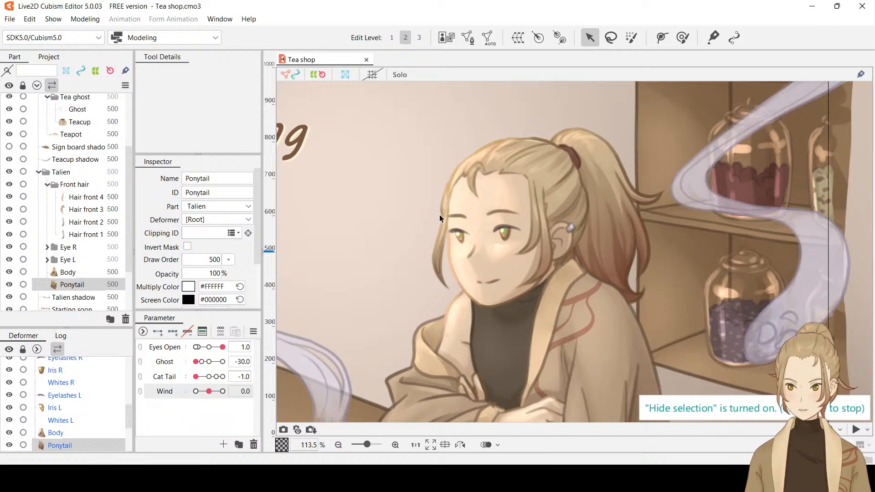
pyautogui.hotkey('ctrl', 't')
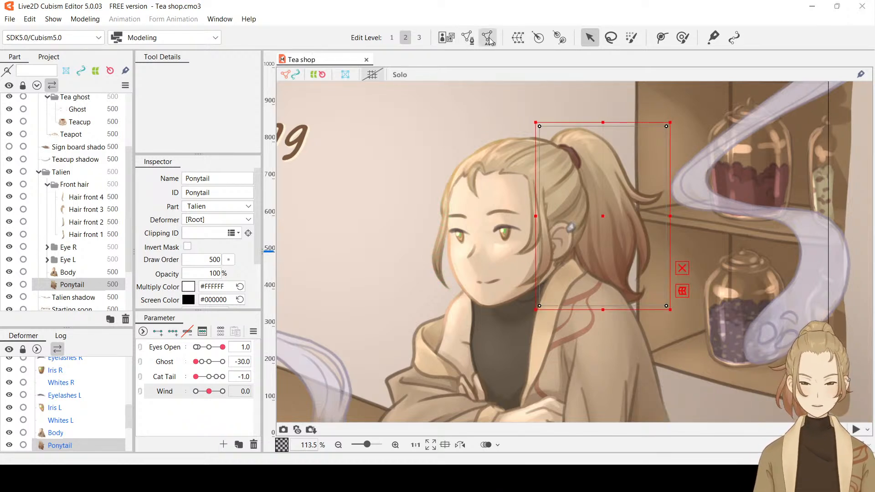
pyautogui.click(275, 225)
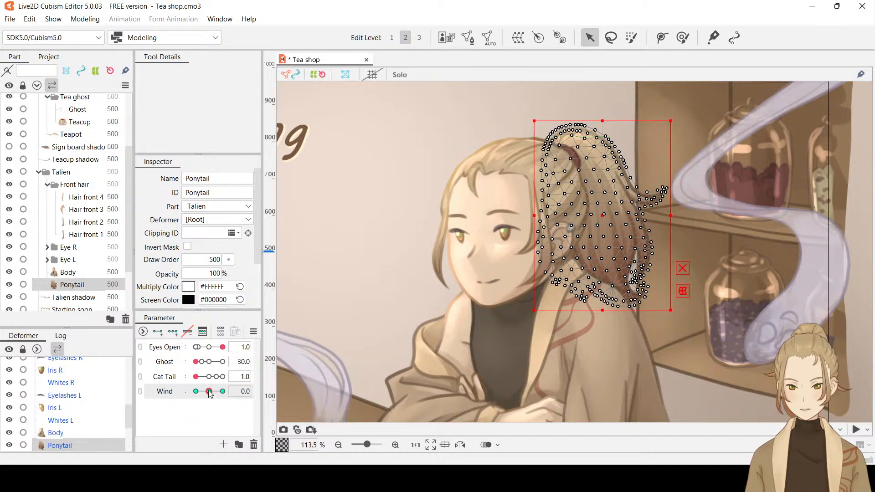
pyautogui.moveTo(210, 394); pyautogui.dragTo(196, 394)
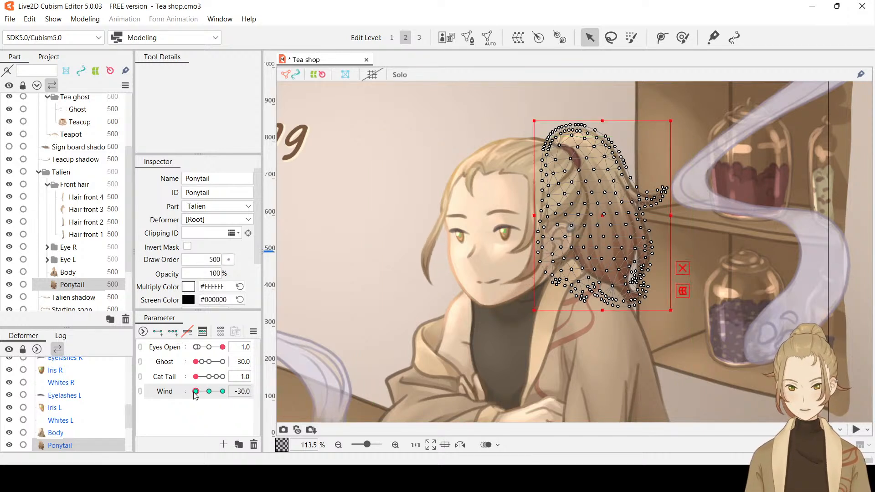
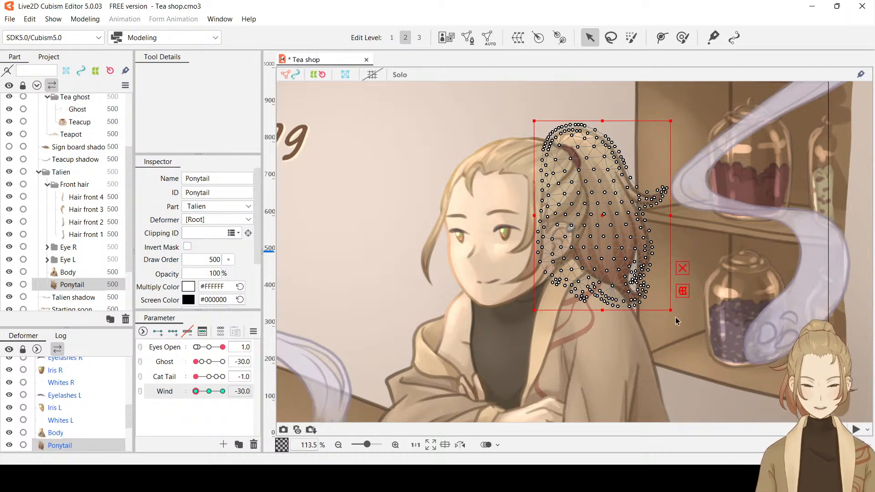
# At Wind -30, rotate Ponytail slightly clockwise and move it slightly left and down, and preview its sway over to Wind 30
pyautogui.moveTo(676, 311); pyautogui.dragTo(667, 317)
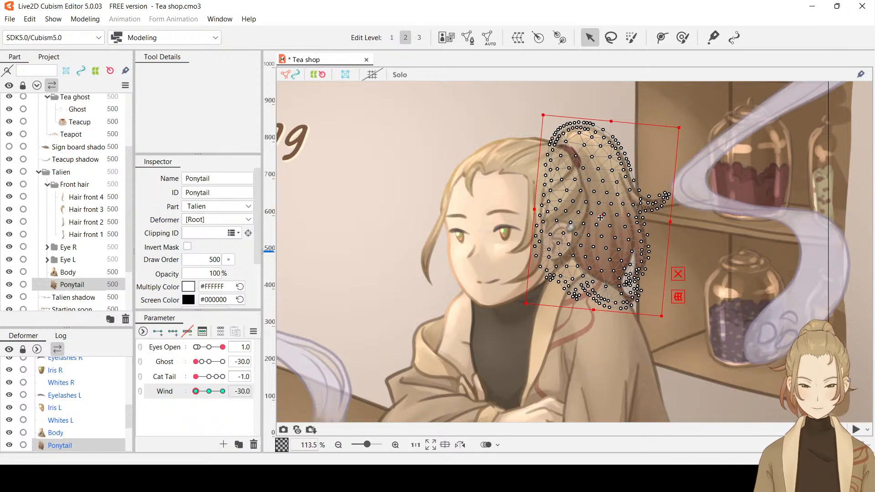
pyautogui.moveTo(607, 217); pyautogui.dragTo(603, 219)
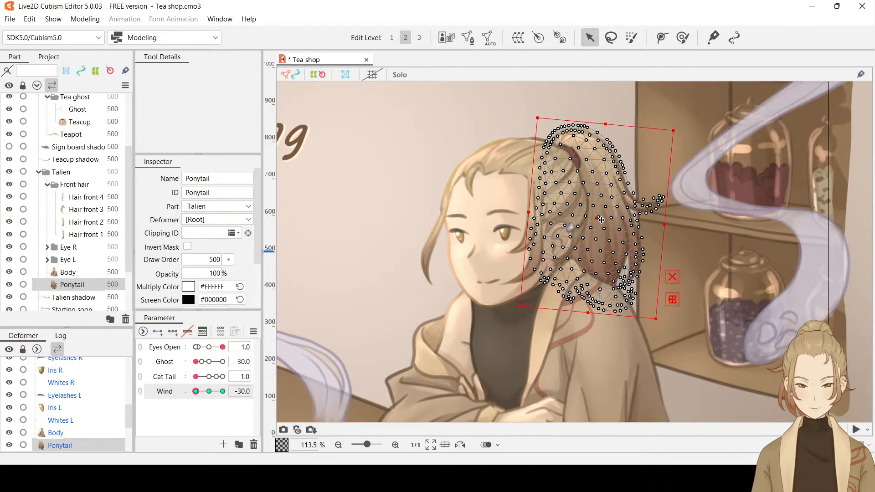
pyautogui.click(197, 391)
pyautogui.moveTo(197, 392); pyautogui.dragTo(250, 402)
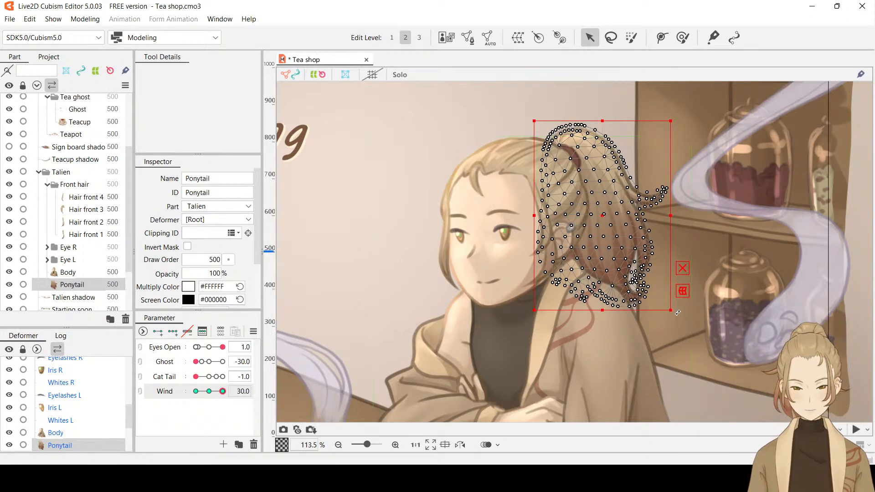
# Try rotating Ponytail counterclockwise at Wind 30 with a slight shift up and to the right, preview it, and undo the pose
pyautogui.moveTo(677, 312); pyautogui.dragTo(691, 301)
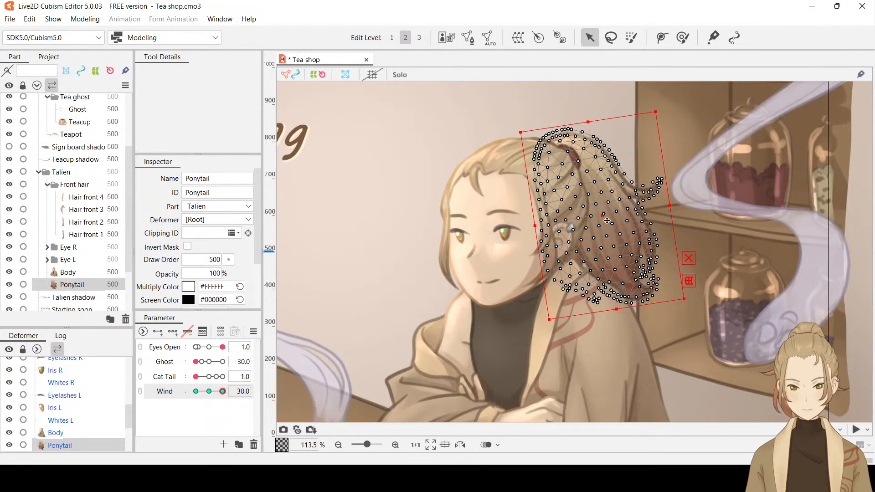
pyautogui.moveTo(607, 220); pyautogui.dragTo(611, 218)
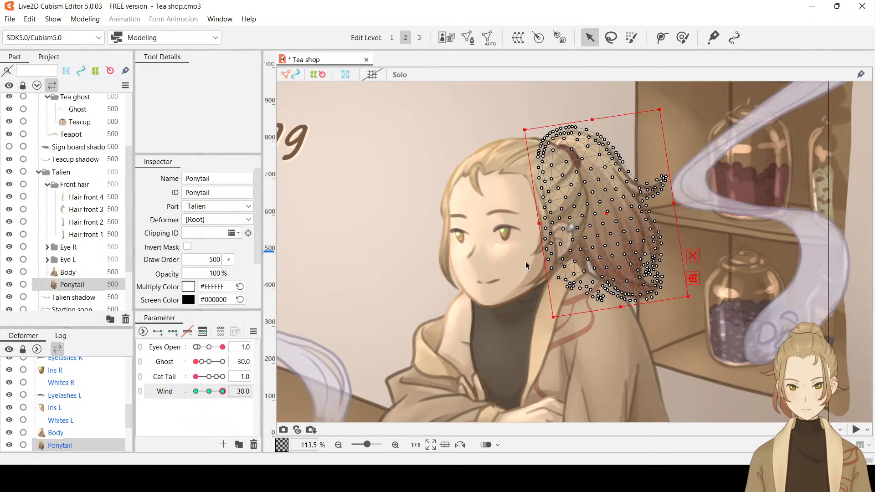
pyautogui.moveTo(223, 391); pyautogui.dragTo(257, 388)
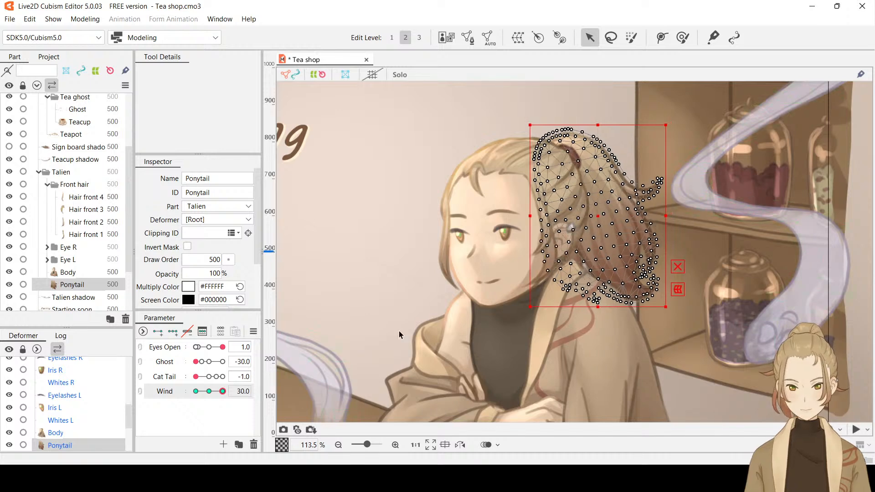
pyautogui.hotkey('ctrl', 'z')
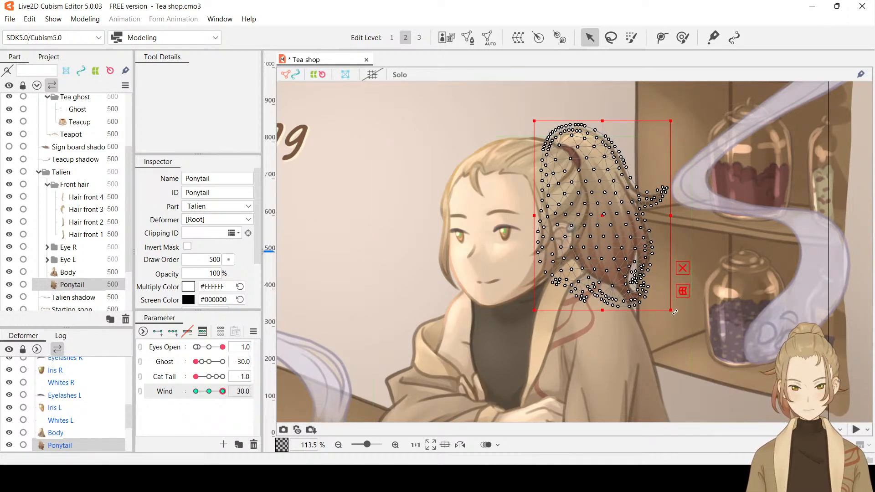
# Try a smaller counterclockwise rotation of Ponytail at Wind 30, moving it slightly right and up between previews of the sway
pyautogui.moveTo(674, 312); pyautogui.dragTo(683, 309)
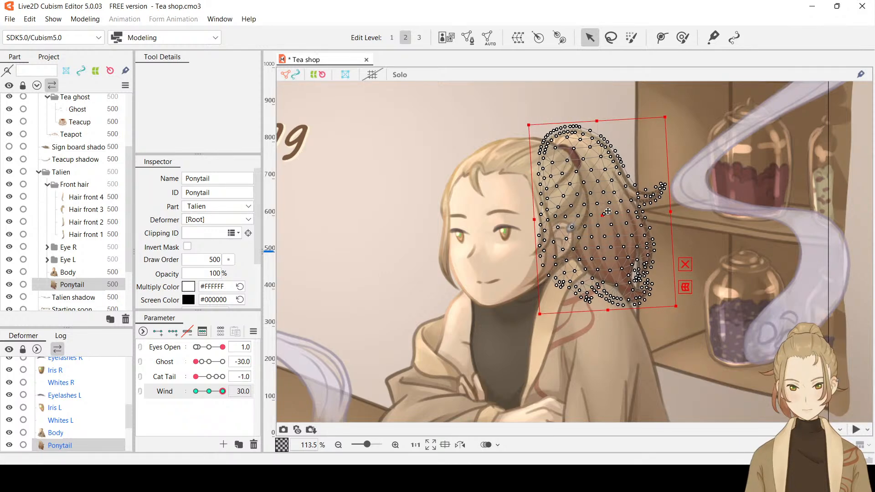
pyautogui.moveTo(608, 211); pyautogui.dragTo(610, 212)
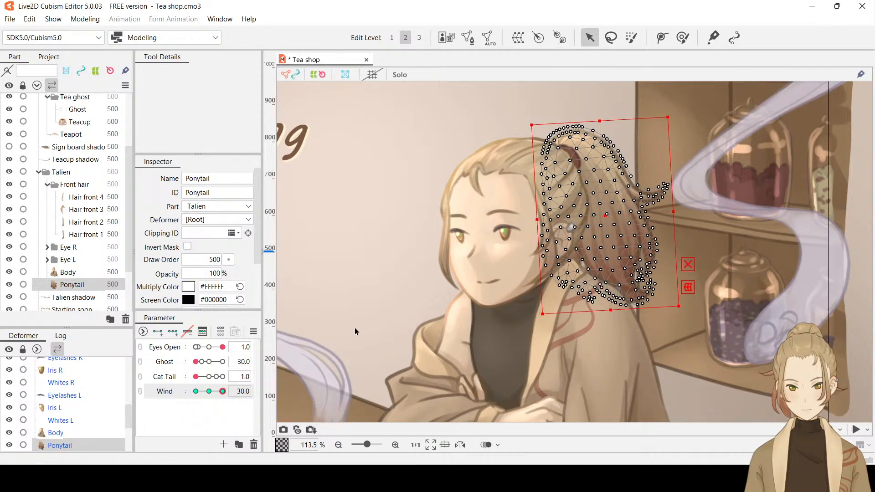
pyautogui.moveTo(222, 391)
pyautogui.mouseDown()
pyautogui.moveTo(185, 393)
pyautogui.moveTo(237, 392)
pyautogui.mouseUp()
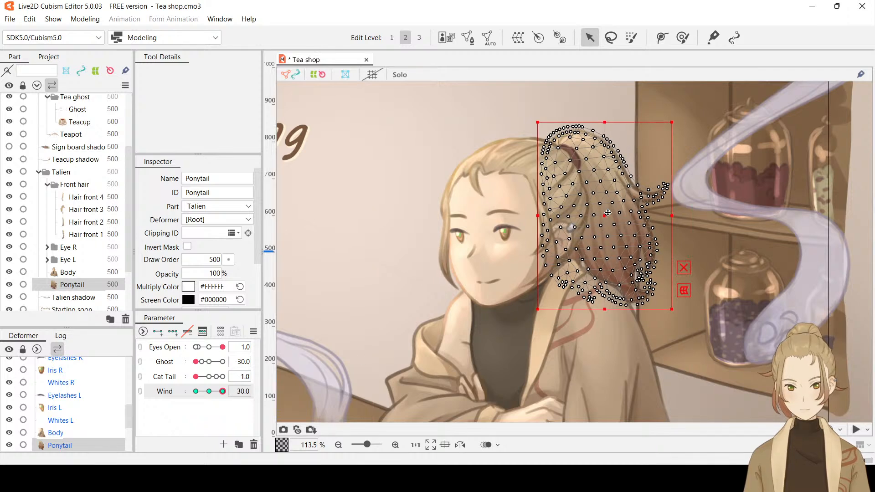
pyautogui.moveTo(607, 213); pyautogui.dragTo(609, 211)
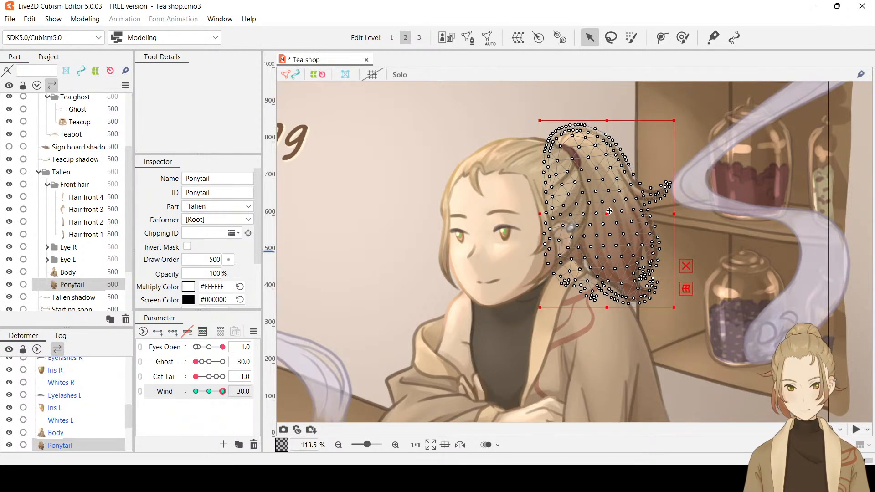
# Compare Ponytail's poses between Wind -30 and 30, and nudge it slightly left and up at Wind 30
pyautogui.moveTo(222, 393)
pyautogui.mouseDown()
pyautogui.moveTo(181, 396)
pyautogui.moveTo(230, 396)
pyautogui.mouseUp()
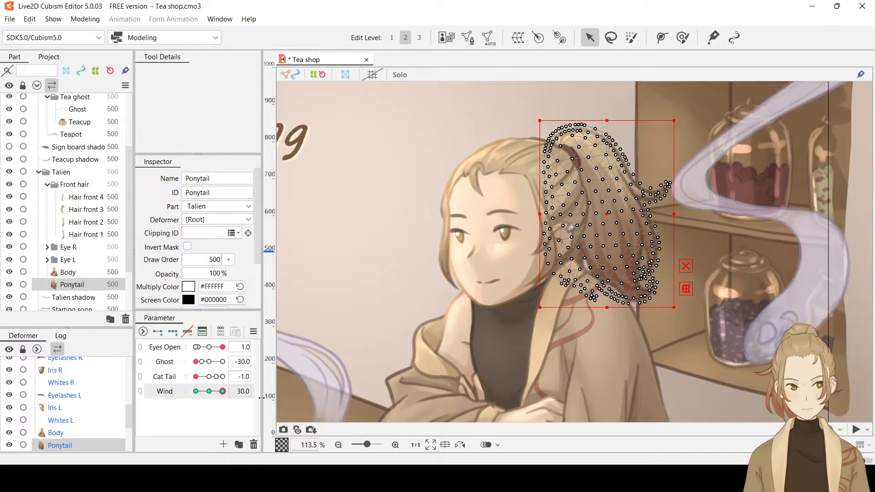
pyautogui.moveTo(222, 391)
pyautogui.mouseDown()
pyautogui.moveTo(195, 397)
pyautogui.moveTo(240, 395)
pyautogui.moveTo(181, 396)
pyautogui.moveTo(228, 398)
pyautogui.mouseUp()
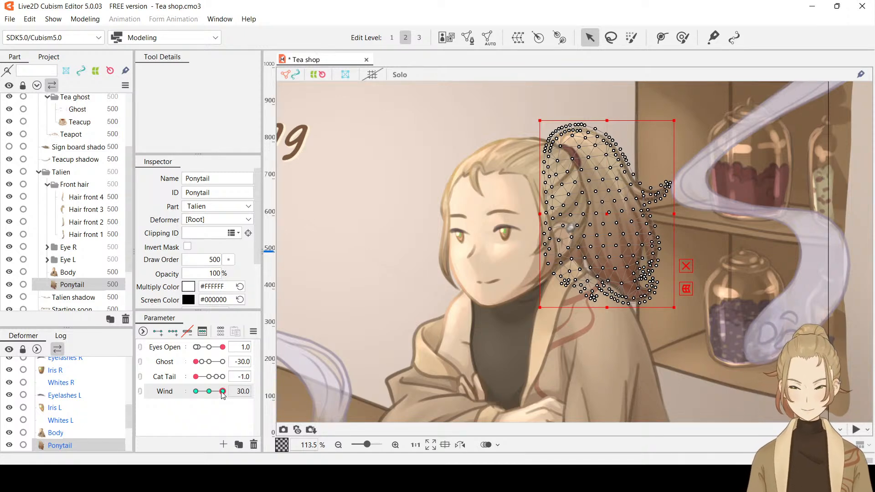
pyautogui.moveTo(223, 395); pyautogui.dragTo(172, 398)
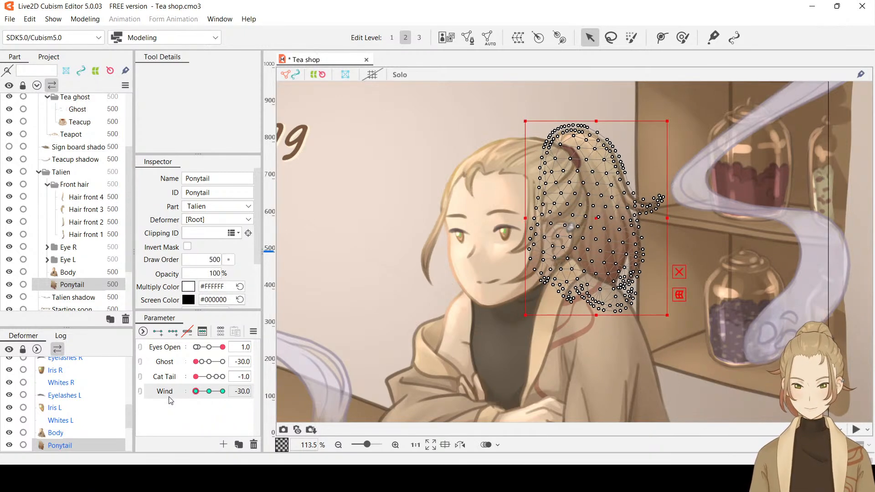
pyautogui.moveTo(196, 391); pyautogui.dragTo(233, 394)
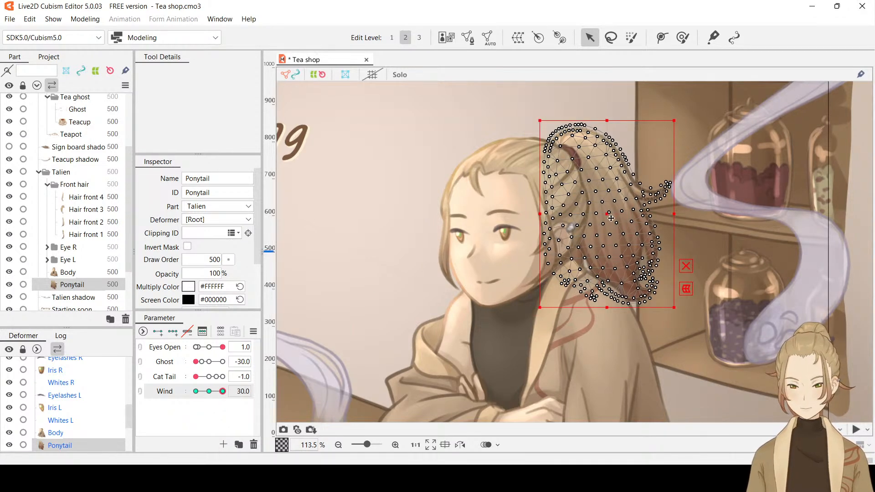
pyautogui.moveTo(606, 214); pyautogui.dragTo(605, 213)
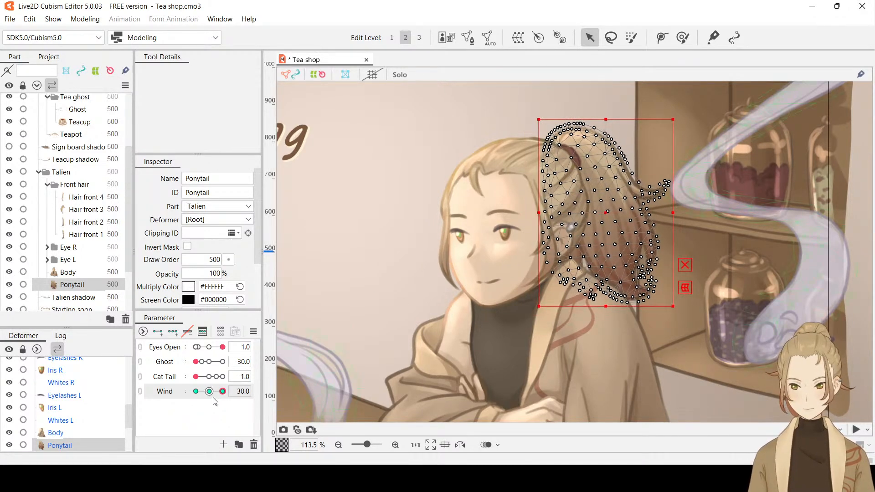
pyautogui.moveTo(222, 391)
pyautogui.mouseDown()
pyautogui.moveTo(185, 397)
pyautogui.moveTo(232, 392)
pyautogui.mouseUp()
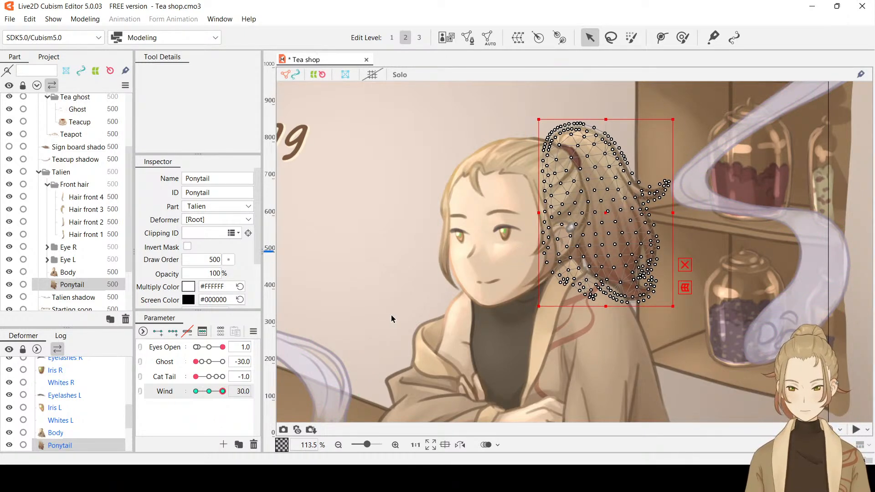
# Preview Ponytail's Wind sway in the wider scene with the selection hidden, and show the selection again at Wind 30
pyautogui.press('h')
pyautogui.scroll(-3, 391, 315)
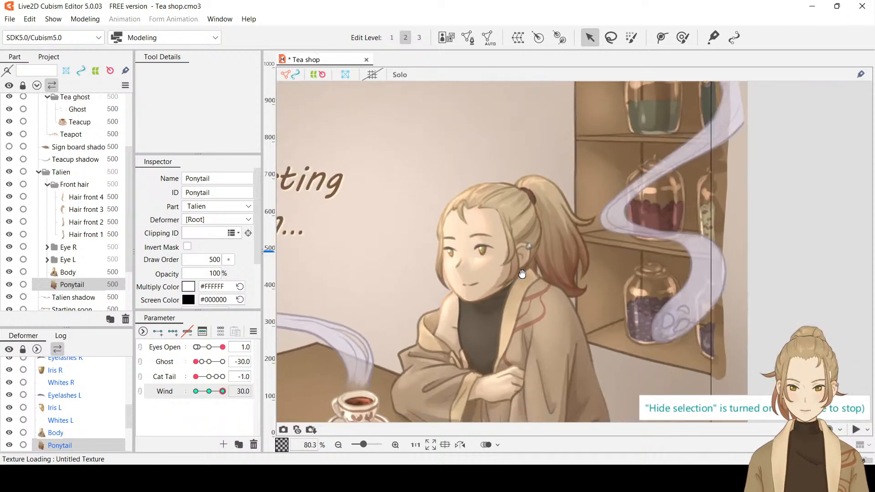
pyautogui.moveTo(223, 391)
pyautogui.mouseDown()
pyautogui.moveTo(189, 401)
pyautogui.moveTo(236, 395)
pyautogui.mouseUp()
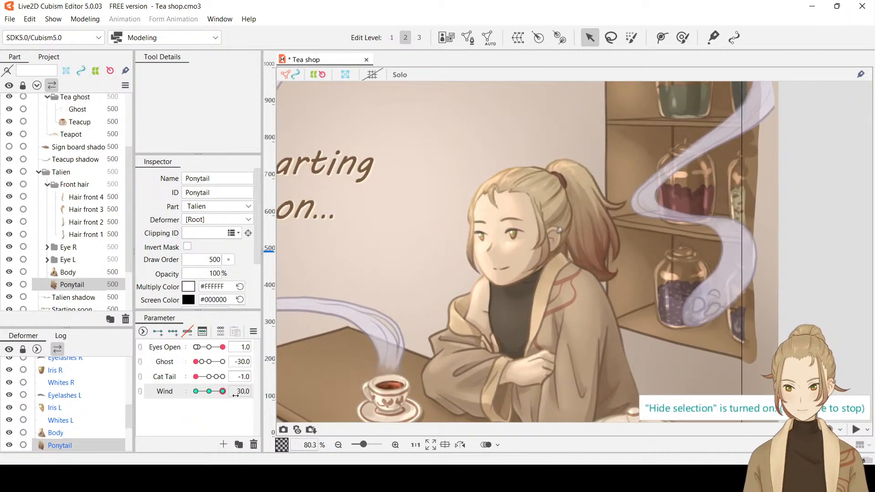
pyautogui.hotkey('ctrl', 'h')
# Try another slight rotation of Ponytail at Wind 30, and undo all of that keyform's rotation and position edits
pyautogui.scroll(3, 594, 219)
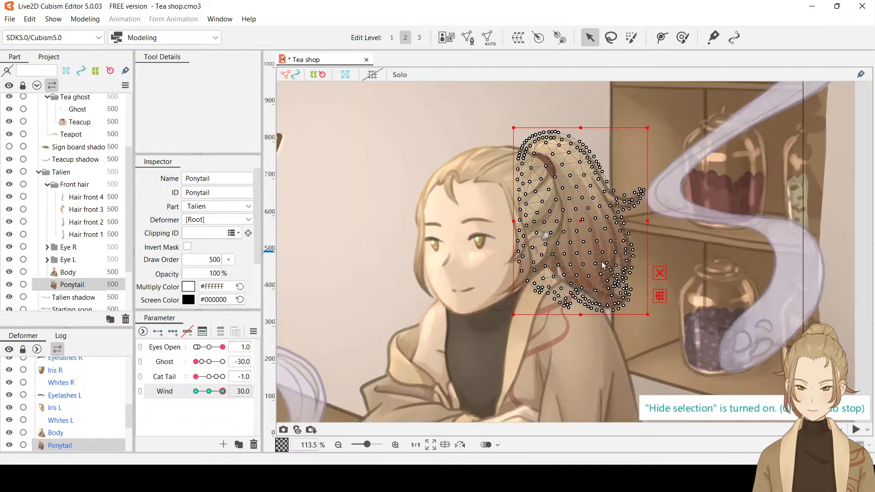
pyautogui.moveTo(652, 317); pyautogui.dragTo(648, 321)
pyautogui.hotkey('ctrl', 'z')
pyautogui.hotkey('ctrl', 'z')
pyautogui.hotkey('ctrl', 'z')
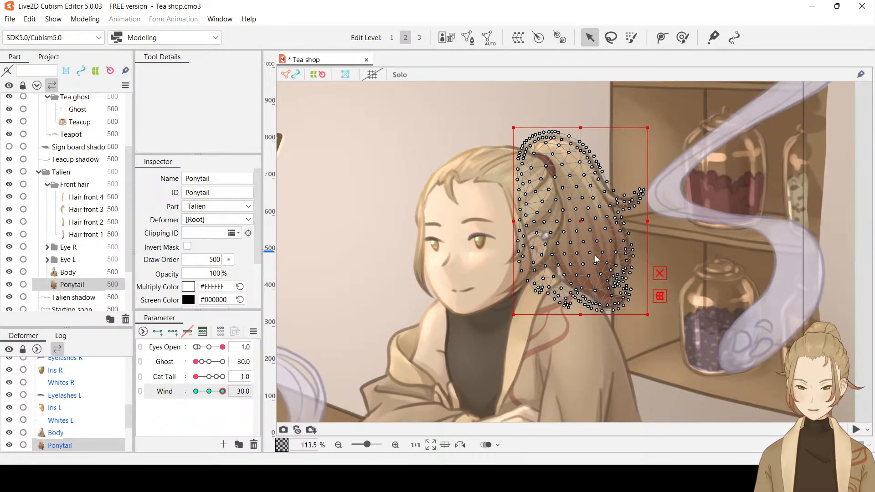
pyautogui.hotkey('ctrl', 'z')
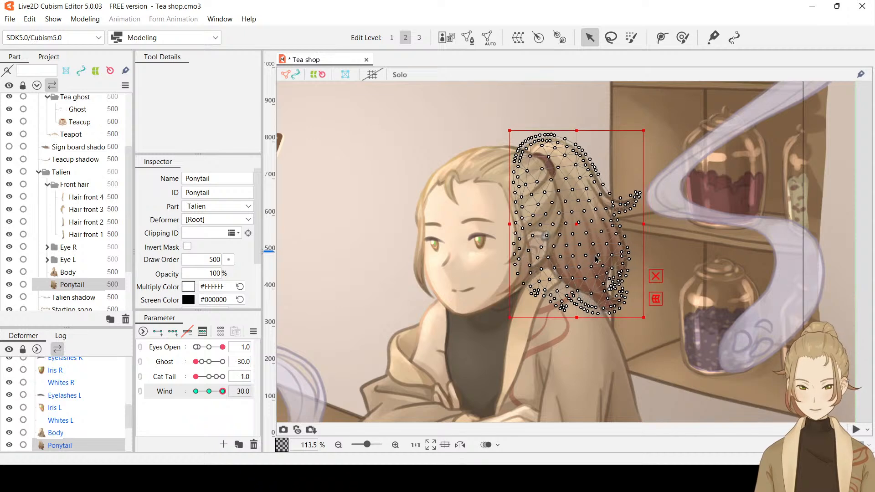
pyautogui.hotkey('ctrl', 'z')
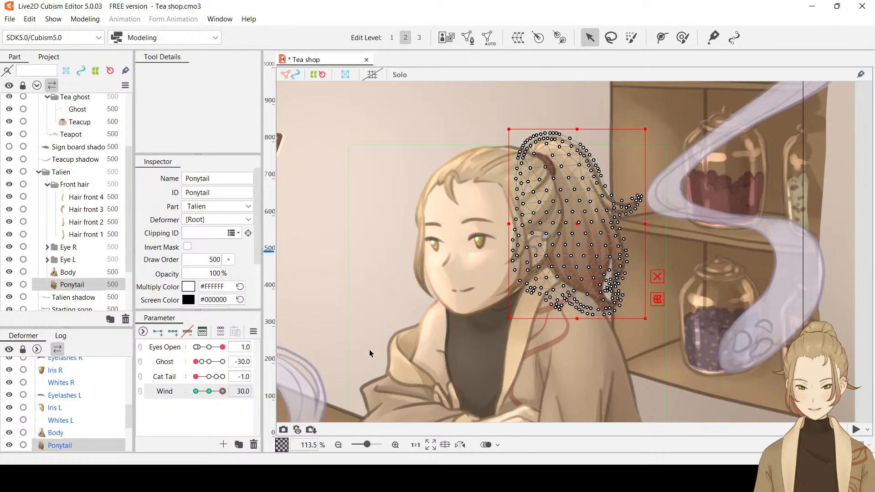
# Preview the Wind sway, and at Wind 30 rotate Ponytail very slightly counterclockwise and nudge it to the right
pyautogui.moveTo(224, 394); pyautogui.dragTo(245, 393)
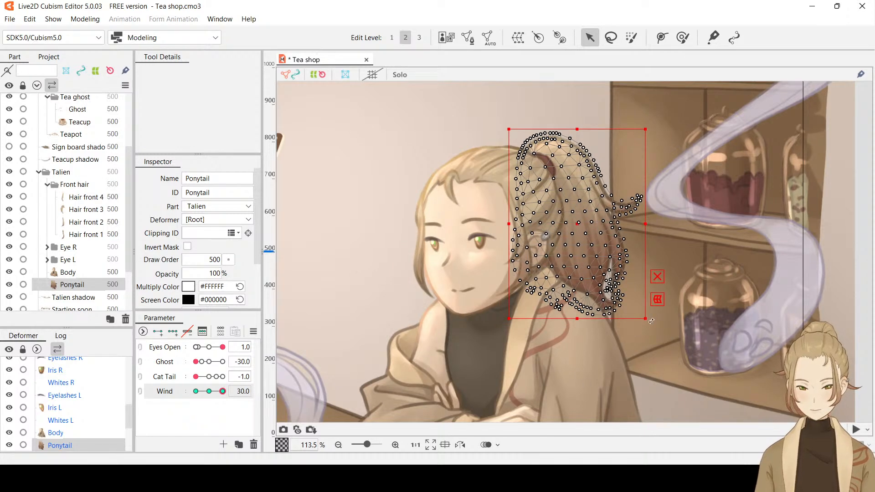
pyautogui.moveTo(651, 321); pyautogui.dragTo(656, 318)
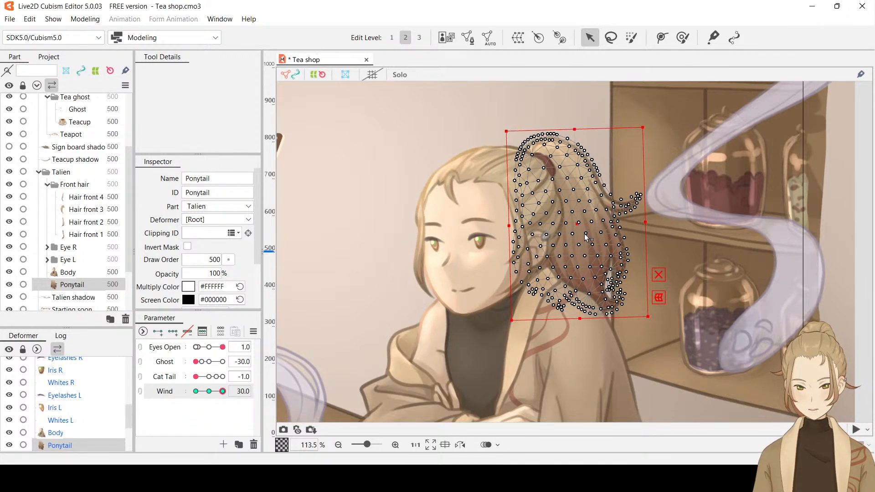
pyautogui.moveTo(578, 224); pyautogui.dragTo(581, 225)
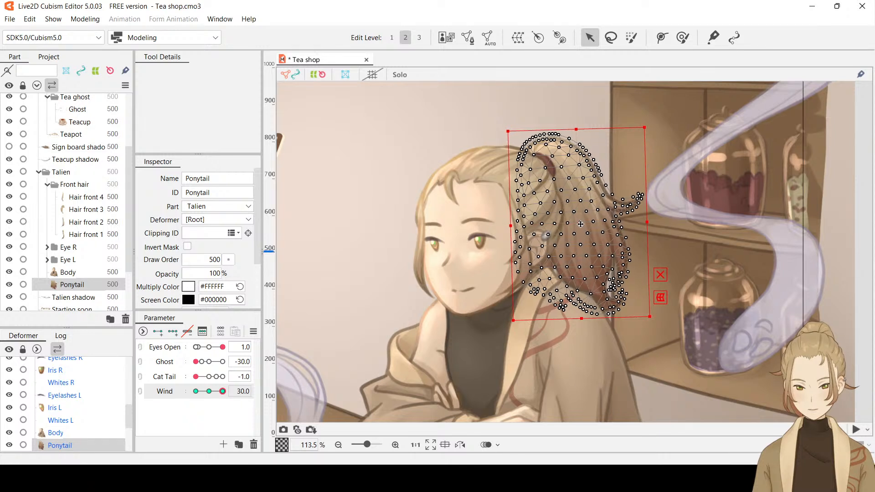
# Check the sway with the selection hidden, and nudge Ponytail slightly up and to the right at Wind 30
pyautogui.hotkey('ctrl', 'h')
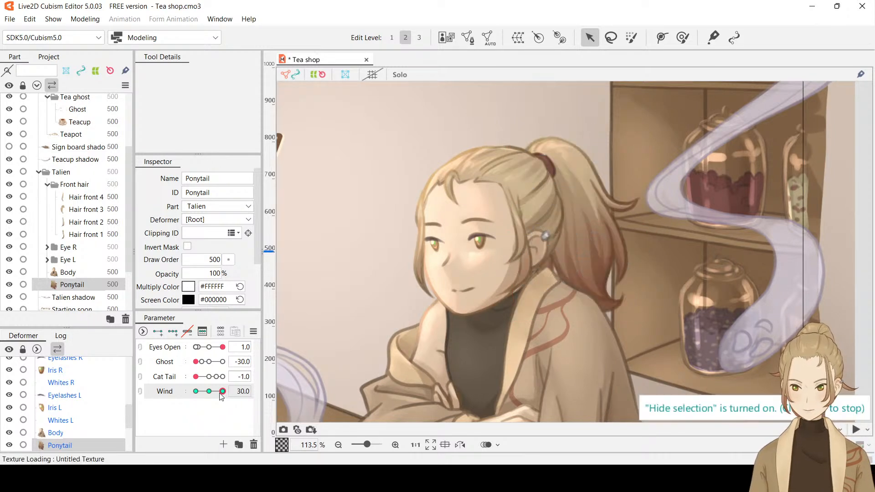
pyautogui.moveTo(223, 391)
pyautogui.mouseDown()
pyautogui.moveTo(201, 393)
pyautogui.moveTo(238, 389)
pyautogui.mouseUp()
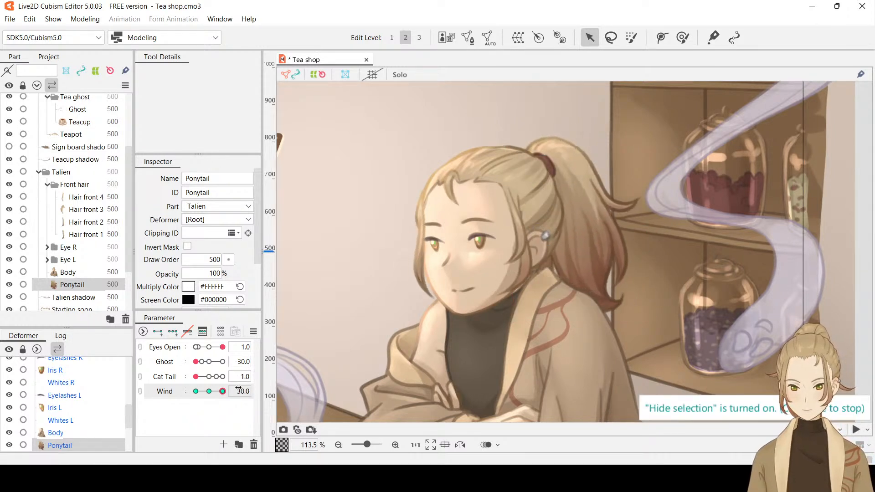
pyautogui.hotkey('ctrl', 'h')
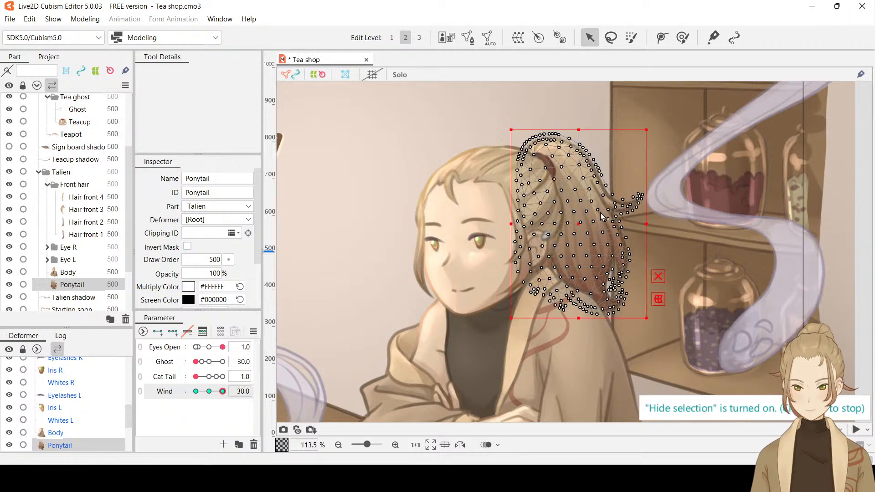
pyautogui.moveTo(578, 220); pyautogui.dragTo(579, 220)
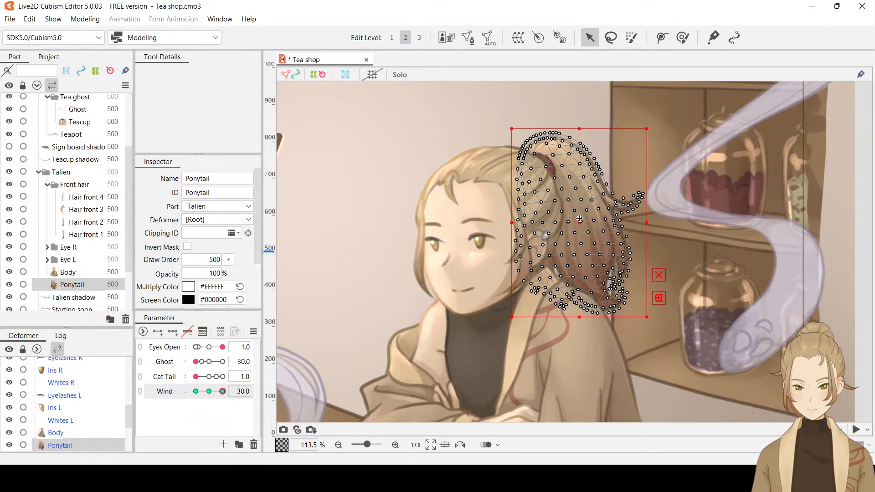
# Preview Ponytail's sway with the selection hidden, return Wind to -30, and nudge Ponytail slightly down at that keyform
pyautogui.hotkey('ctrl', 'h')
pyautogui.moveTo(223, 392); pyautogui.dragTo(181, 391)
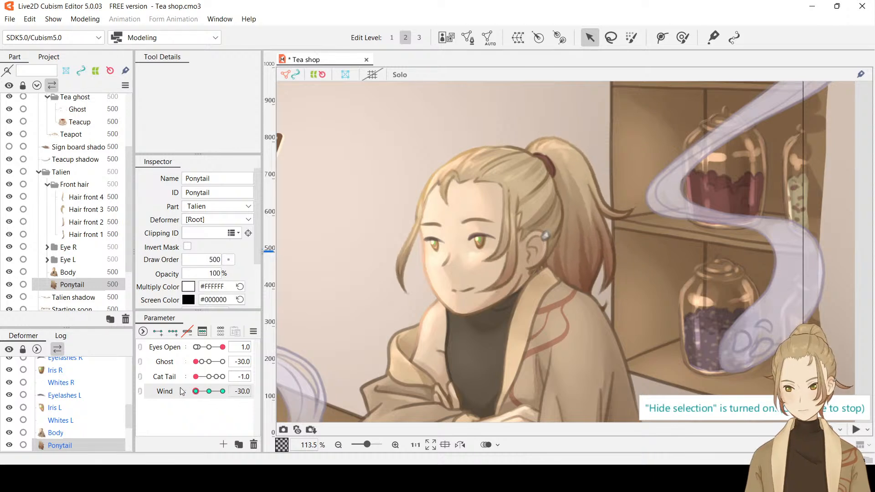
pyautogui.click(565, 191)
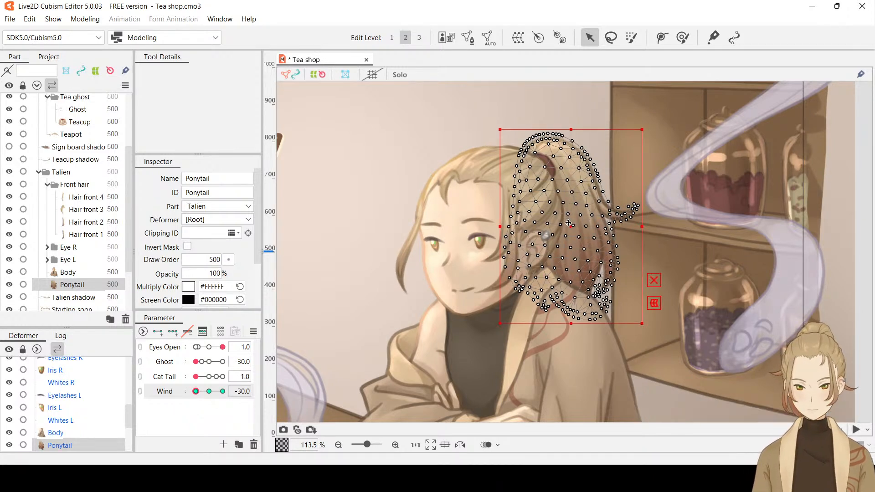
pyautogui.hotkey('ctrl', 'h')
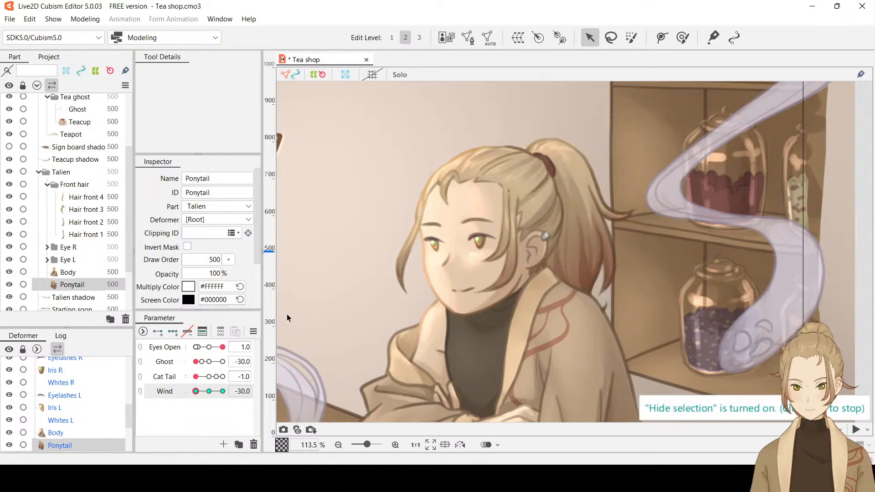
pyautogui.moveTo(196, 391); pyautogui.dragTo(165, 391)
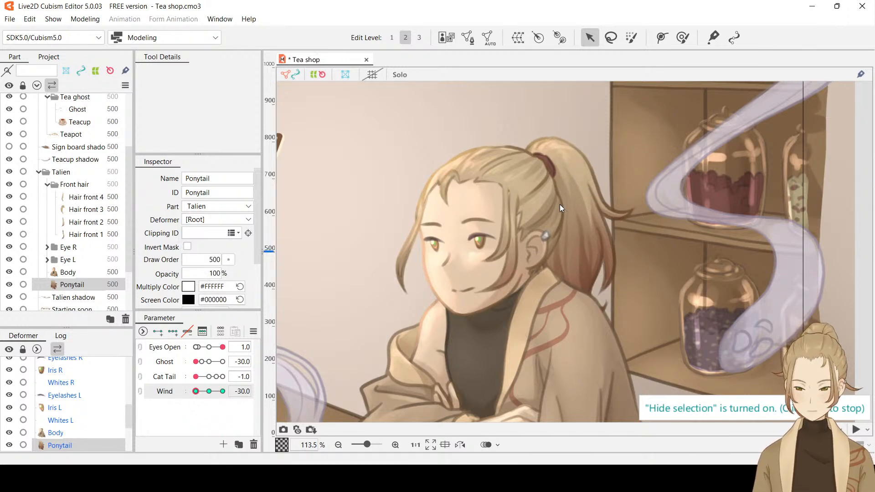
pyautogui.click(572, 222)
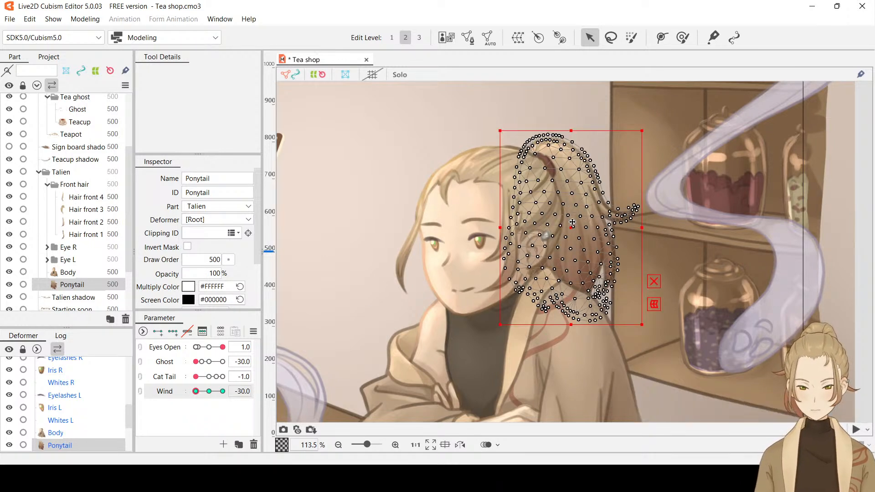
# Nudge Ponytail very slightly to the right at Wind -30, and preview the sway to Wind 30 with the selection hidden
pyautogui.moveTo(572, 222); pyautogui.dragTo(573, 223)
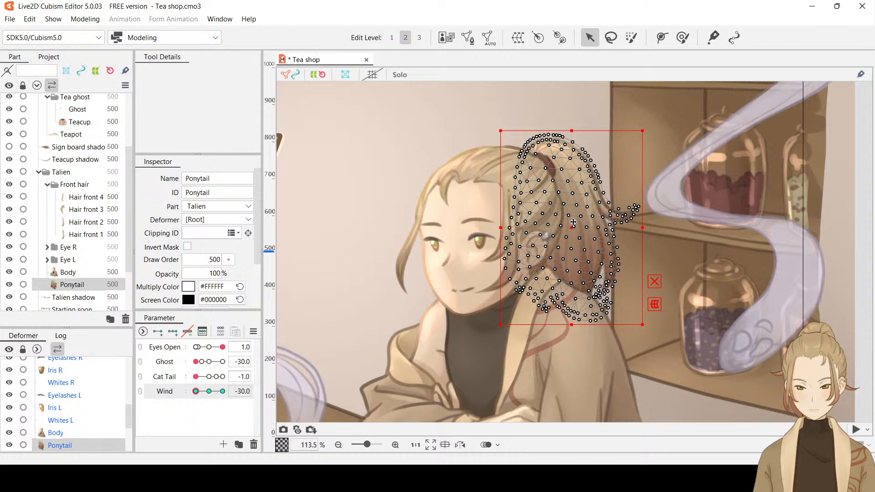
pyautogui.hotkey('ctrl', 't')
pyautogui.moveTo(197, 392); pyautogui.dragTo(243, 391)
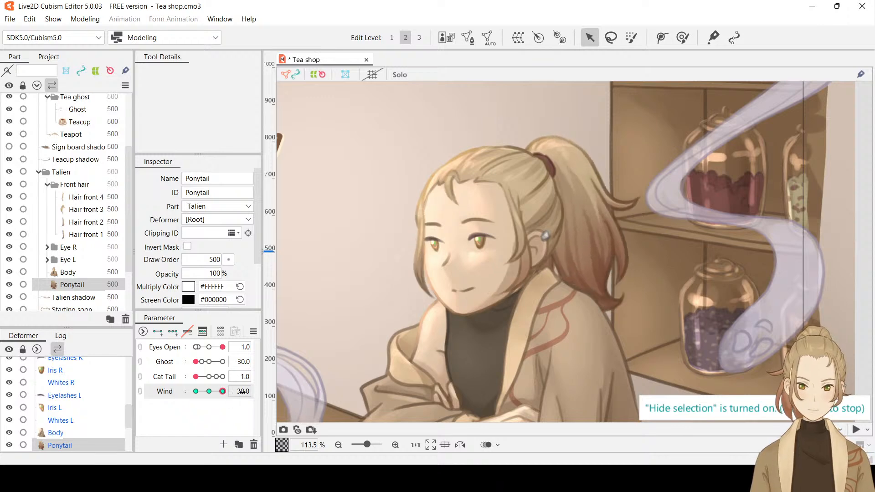
pyautogui.hotkey('ctrl', 't')
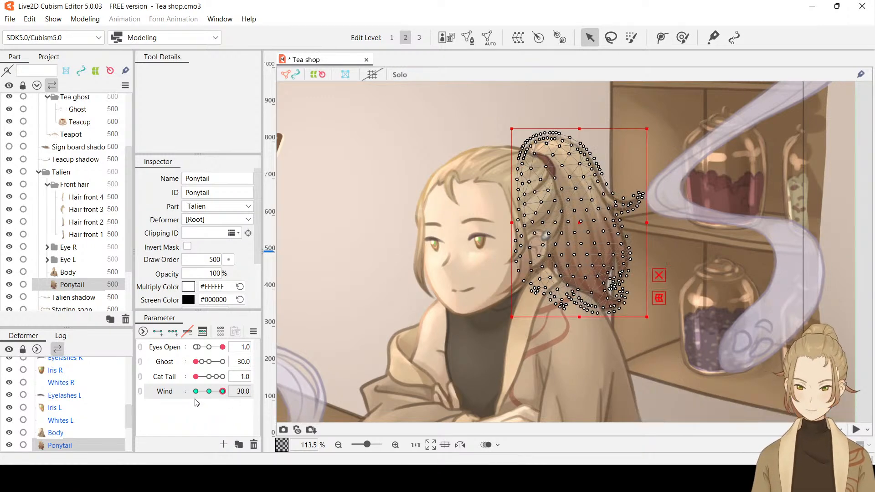
# At Wind 30, rotate Ponytail very slightly clockwise and nudge it slightly left and down, and preview the sway back to Wind -30
pyautogui.moveTo(222, 392)
pyautogui.mouseDown()
pyautogui.moveTo(202, 395)
pyautogui.moveTo(226, 397)
pyautogui.mouseUp()
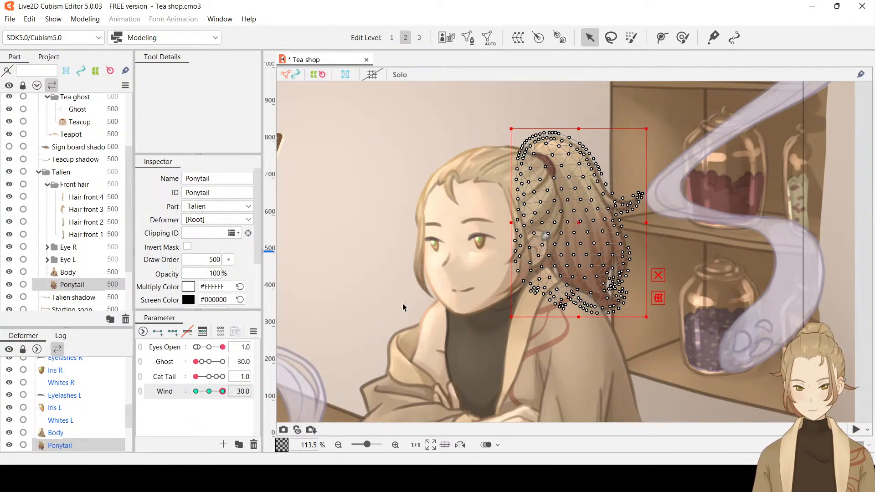
pyautogui.moveTo(223, 390)
pyautogui.mouseDown()
pyautogui.moveTo(161, 393)
pyautogui.moveTo(225, 393)
pyautogui.mouseUp()
pyautogui.hotkey('ctrl', 't')
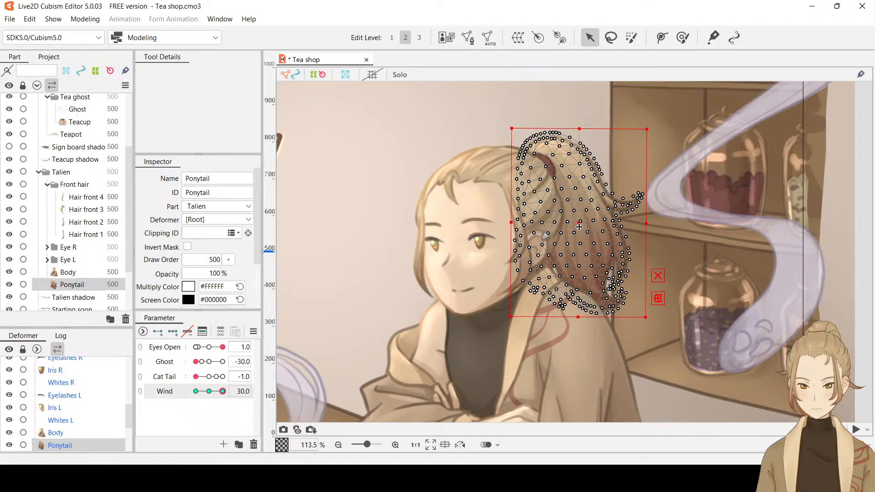
pyautogui.moveTo(578, 226); pyautogui.dragTo(578, 228)
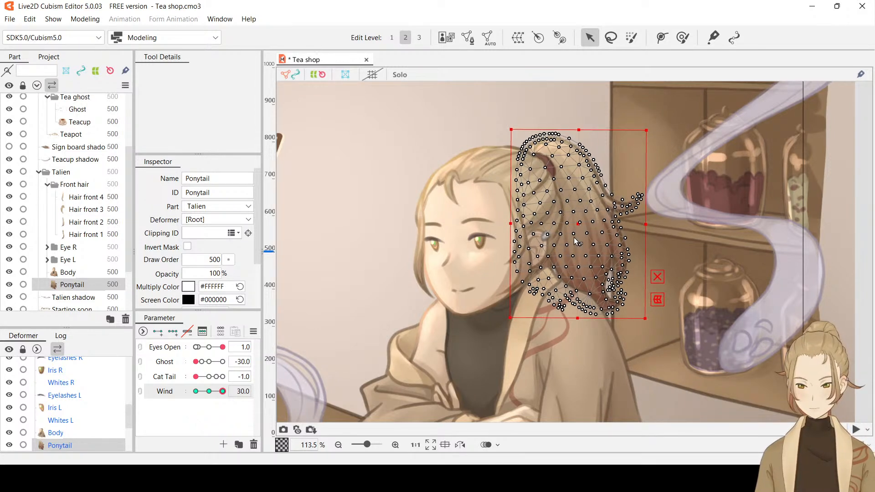
pyautogui.hotkey('ctrl', 'h')
pyautogui.moveTo(222, 392); pyautogui.dragTo(177, 397)
pyautogui.scroll(-4, 627, 293)
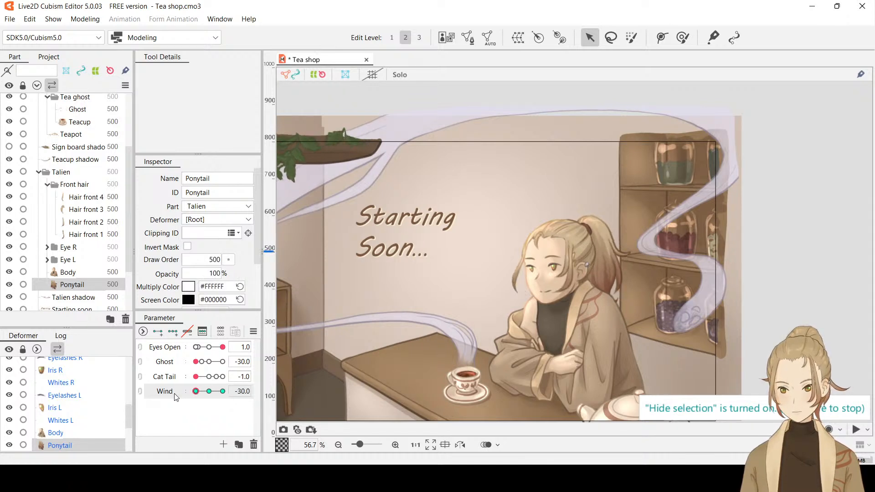
pyautogui.hotkey('ctrl', 'z')
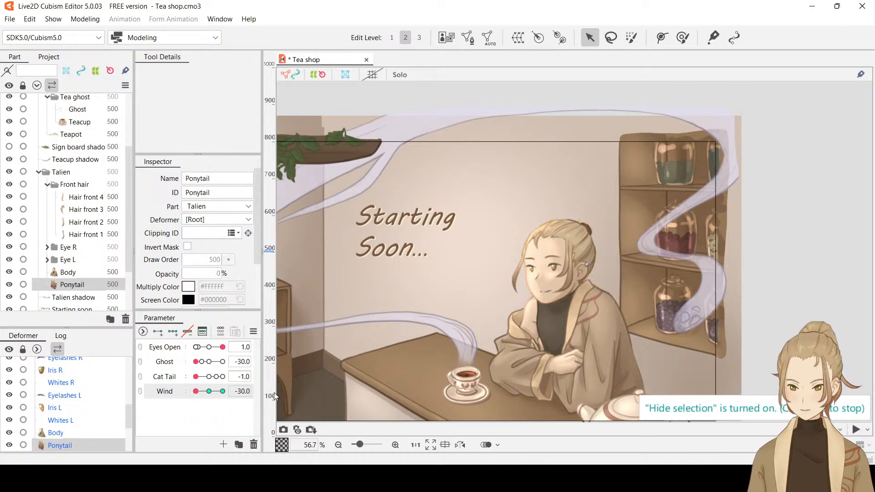
pyautogui.moveTo(199, 392); pyautogui.dragTo(195, 396)
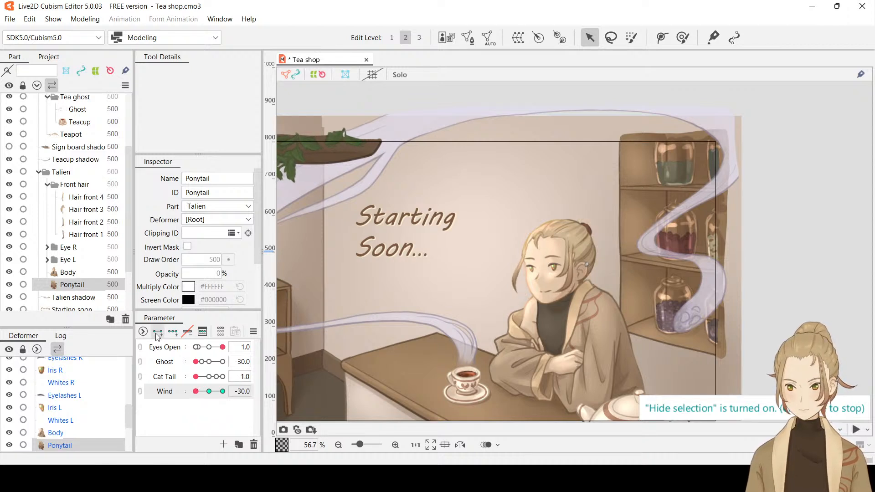
pyautogui.hotkey('ctrl', 'y')
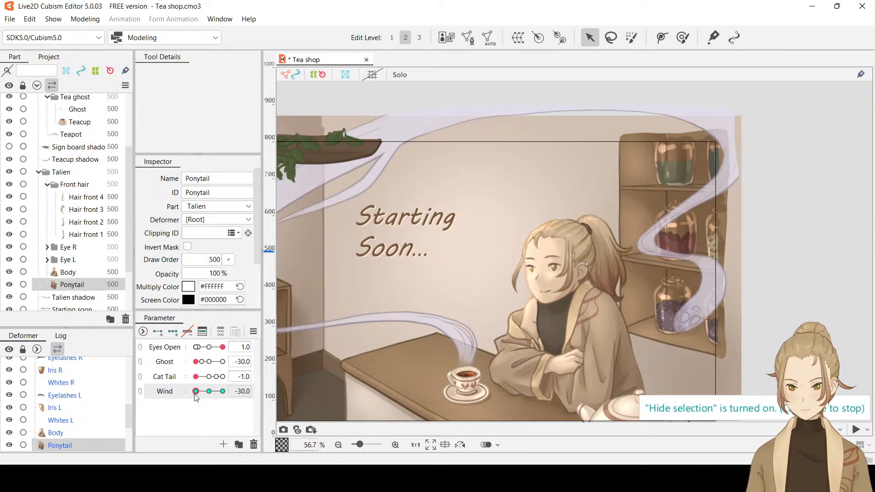
# Preview the Wind sway over the whole scene, and at Wind -30 rotate Ponytail very slightly clockwise
pyautogui.moveTo(195, 392); pyautogui.dragTo(231, 395)
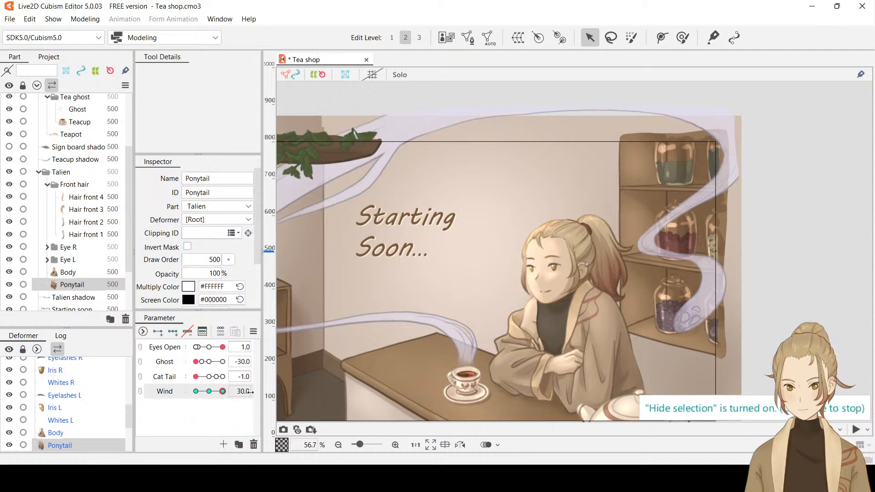
pyautogui.moveTo(221, 392); pyautogui.dragTo(180, 395)
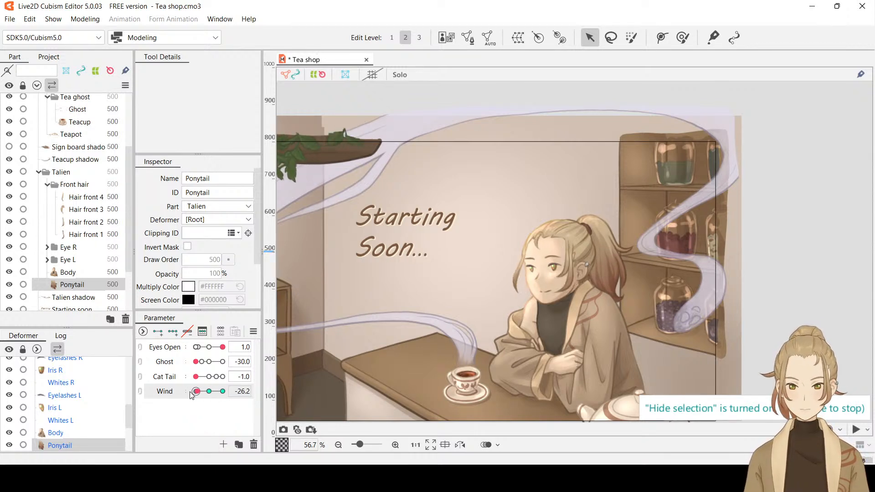
pyautogui.scroll(5, 624, 275)
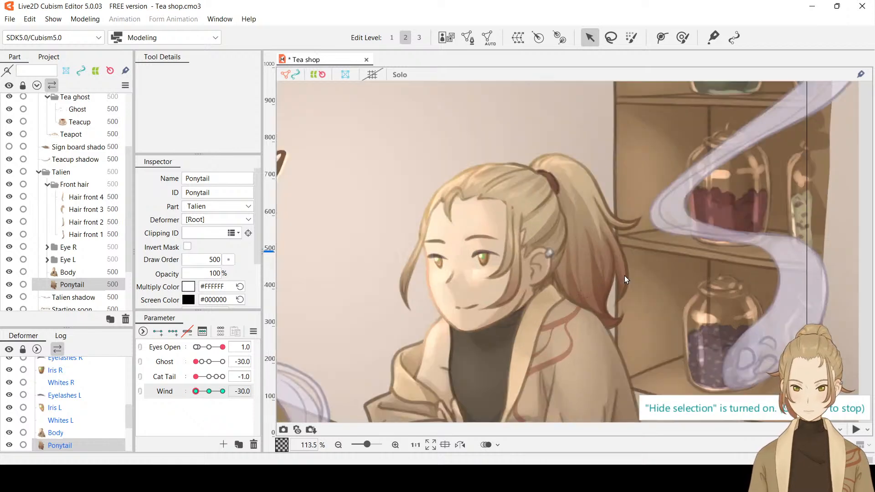
pyautogui.click(624, 275)
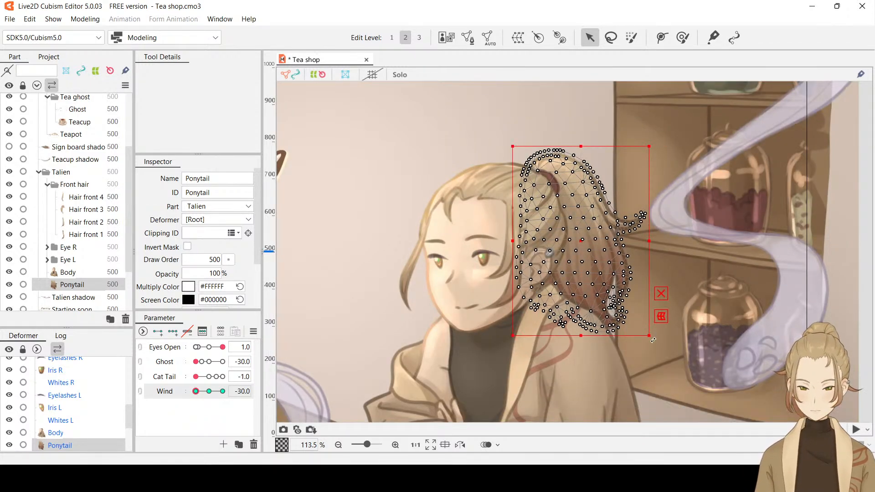
pyautogui.moveTo(653, 340); pyautogui.dragTo(650, 341)
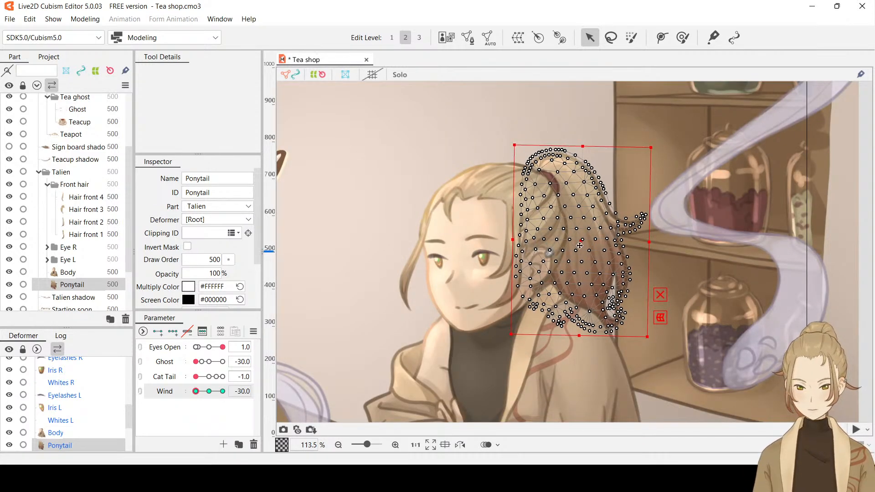
# Try nudging Ponytail slightly down and left at Wind -30, and undo the nudge while keeping the clockwise rotation
pyautogui.moveTo(580, 245); pyautogui.dragTo(579, 246)
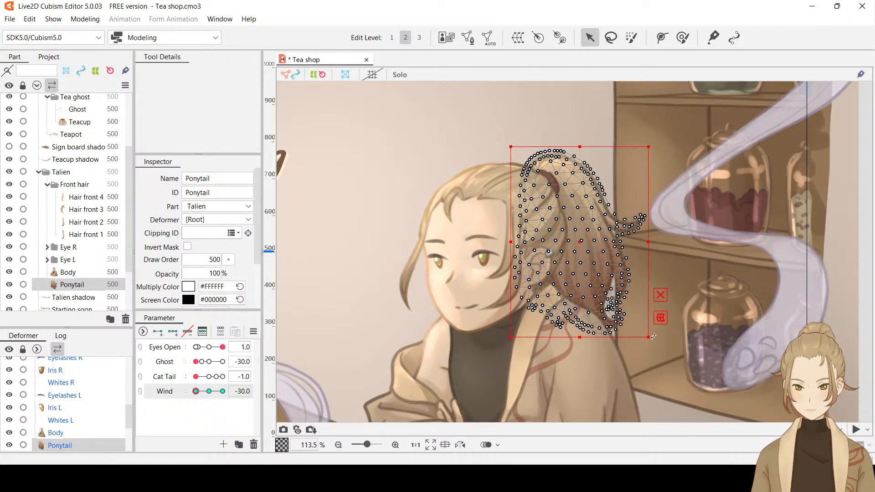
pyautogui.hotkey('ctrl', 'z')
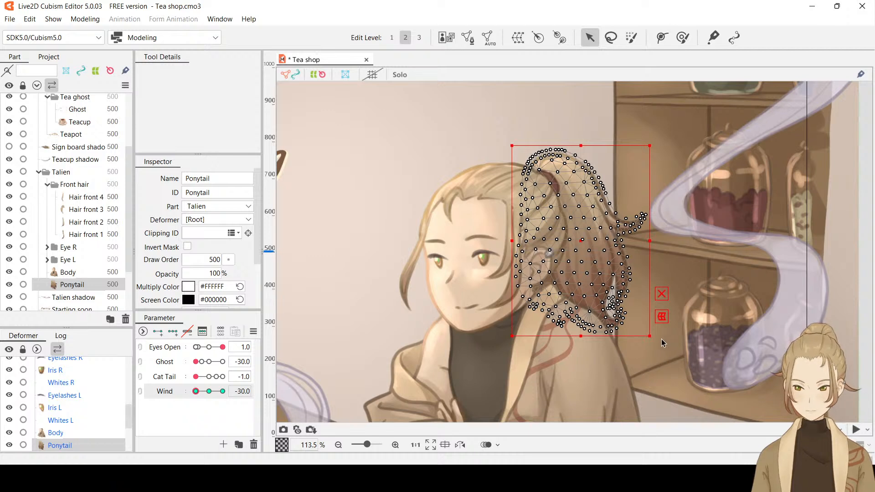
pyautogui.hotkey('ctrl', 'z')
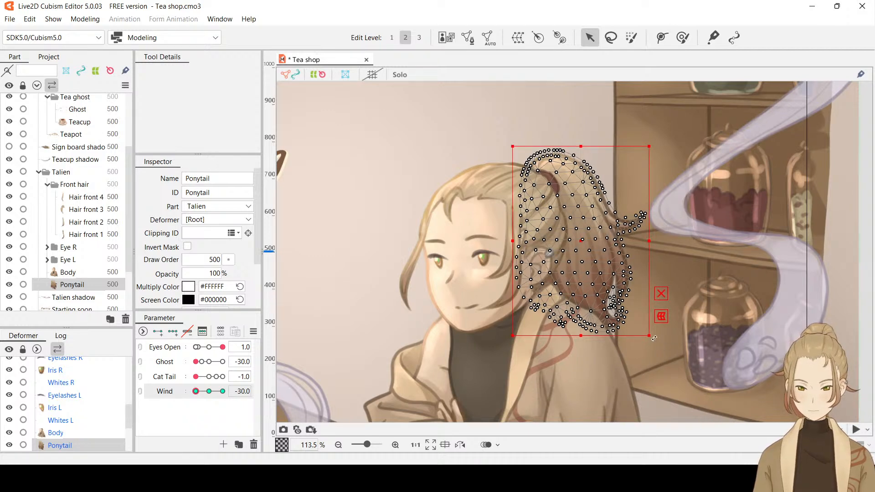
pyautogui.hotkey('ctrl', 'y')
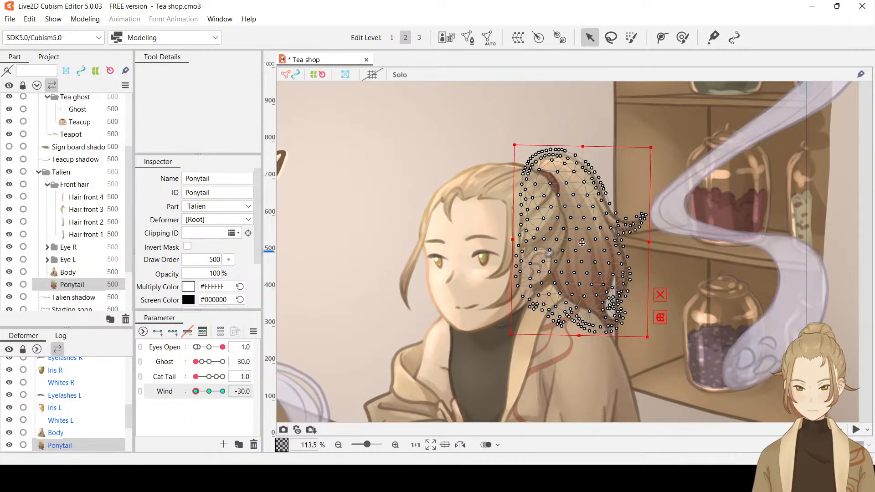
# Check the Wind -30 pose with the selection hidden, and nudge Ponytail slightly down and to the left
pyautogui.hotkey('ctrl', 'h')
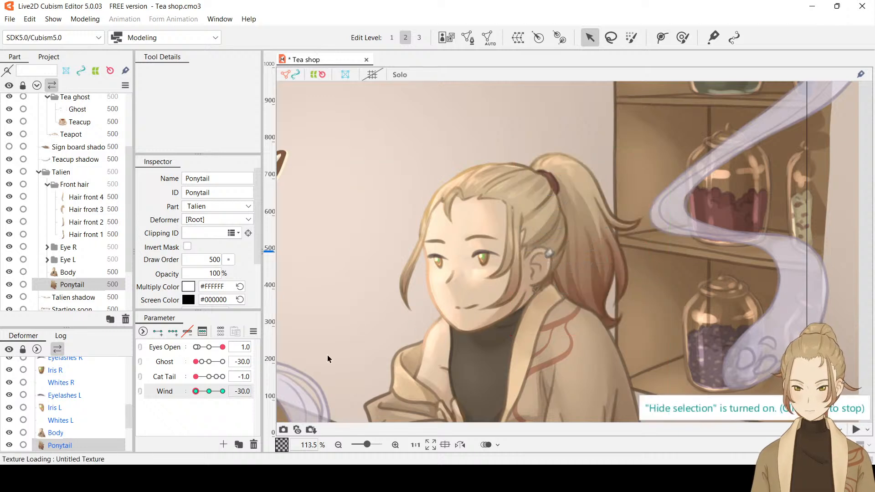
pyautogui.moveTo(199, 392); pyautogui.dragTo(182, 397)
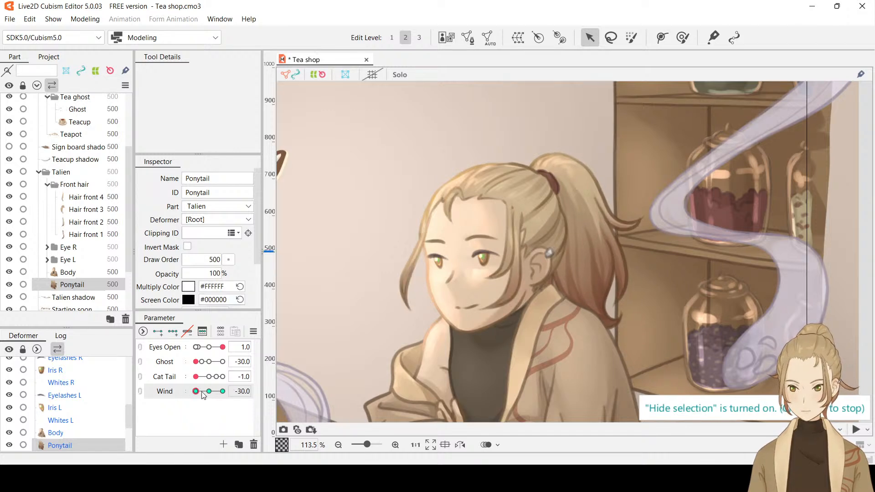
pyautogui.click(575, 278)
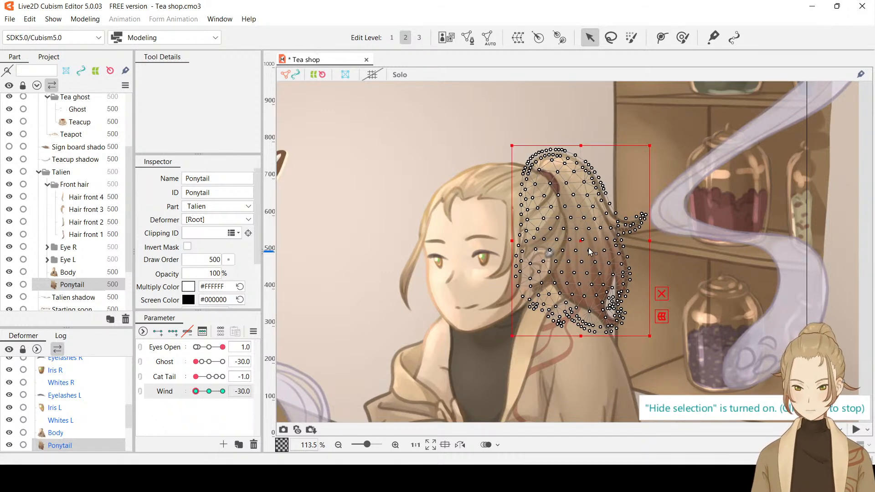
pyautogui.moveTo(582, 239); pyautogui.dragTo(580, 240)
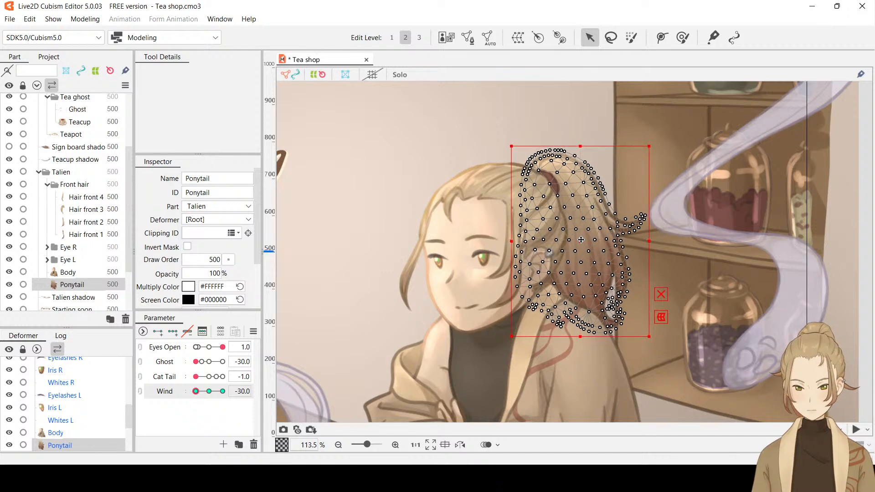
# Preview the sway between Wind -30 and 30, rotate Ponytail very slightly clockwise and nudge it left at -30, and recheck the sway
pyautogui.hotkey('ctrl', 'h')
pyautogui.moveTo(196, 392); pyautogui.dragTo(246, 393)
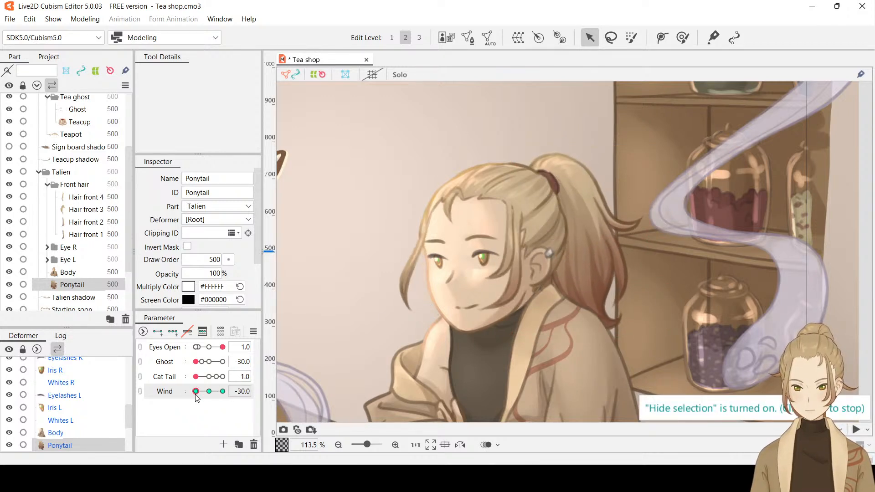
pyautogui.moveTo(225, 402); pyautogui.dragTo(178, 395)
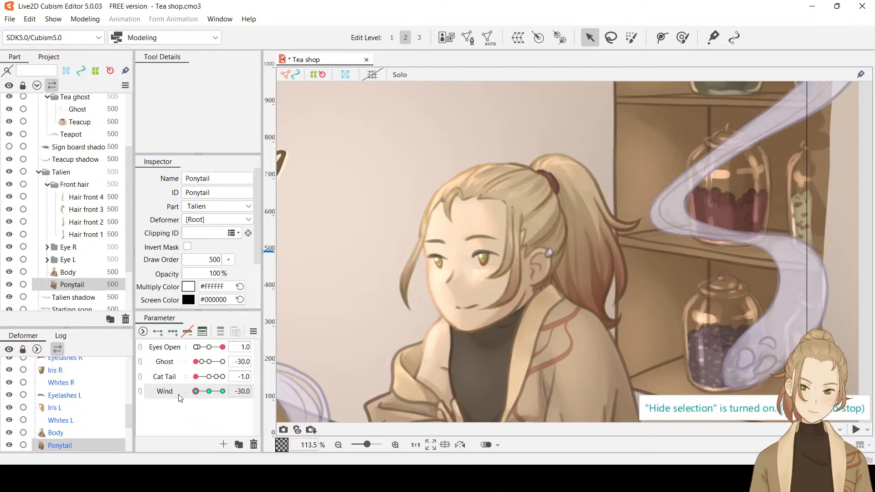
pyautogui.click(569, 300)
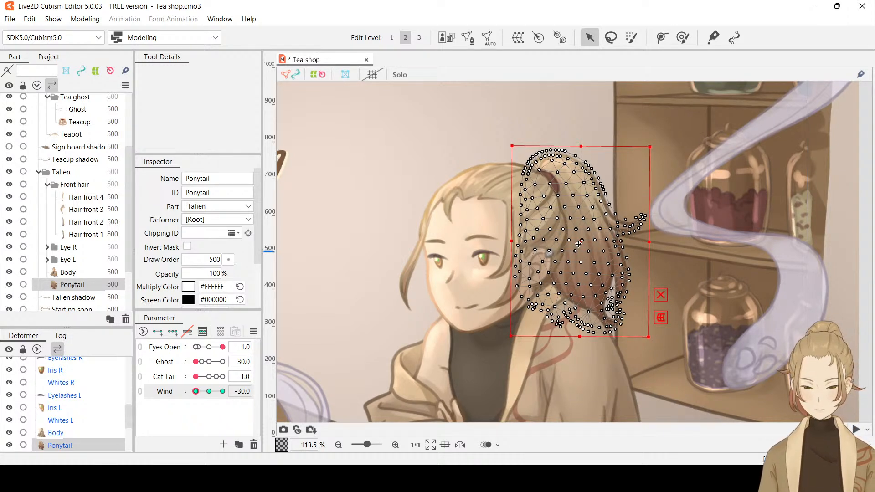
pyautogui.moveTo(578, 244); pyautogui.dragTo(576, 244)
pyautogui.hotkey('ctrl', 'h')
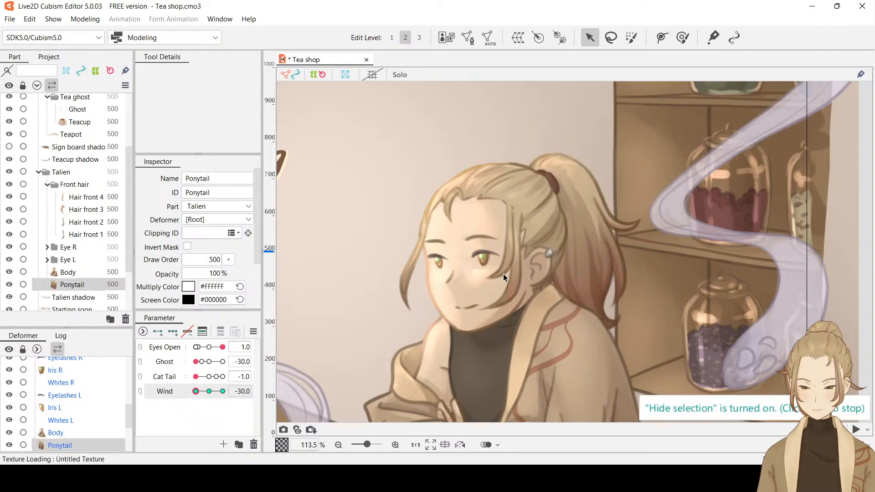
pyautogui.moveTo(197, 392); pyautogui.dragTo(147, 386)
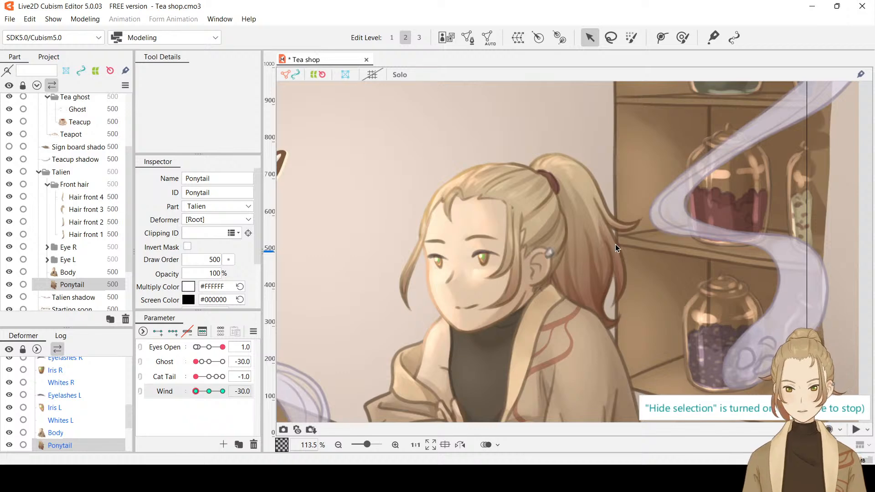
# Deselect Ponytail, play the motion pattern preview in Physics Settings to check the whole scene's movement, and close that window
pyautogui.scroll(-8, 685, 282)
pyautogui.click(685, 282)
pyautogui.scroll(5, 537, 230)
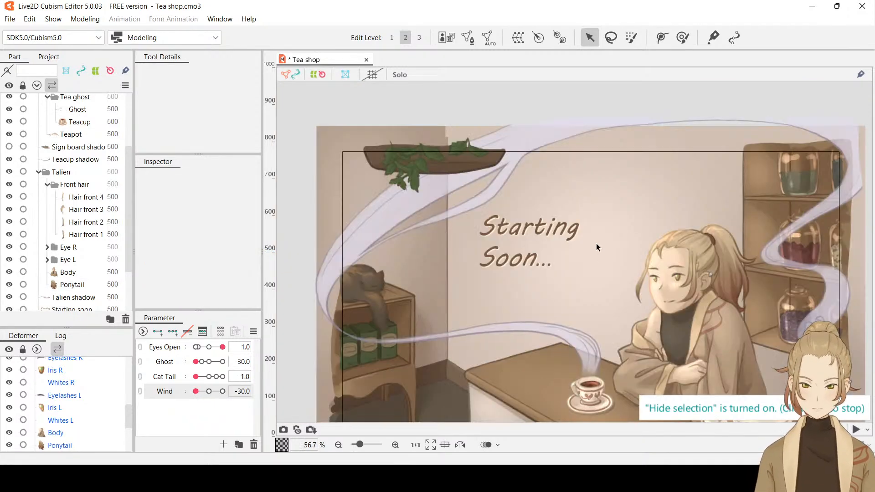
pyautogui.scroll(-2, 639, 264)
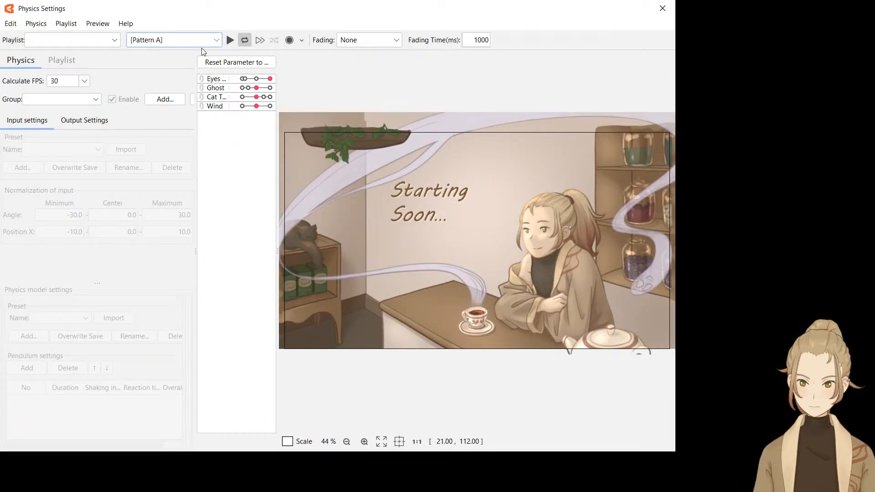
pyautogui.click(233, 45)
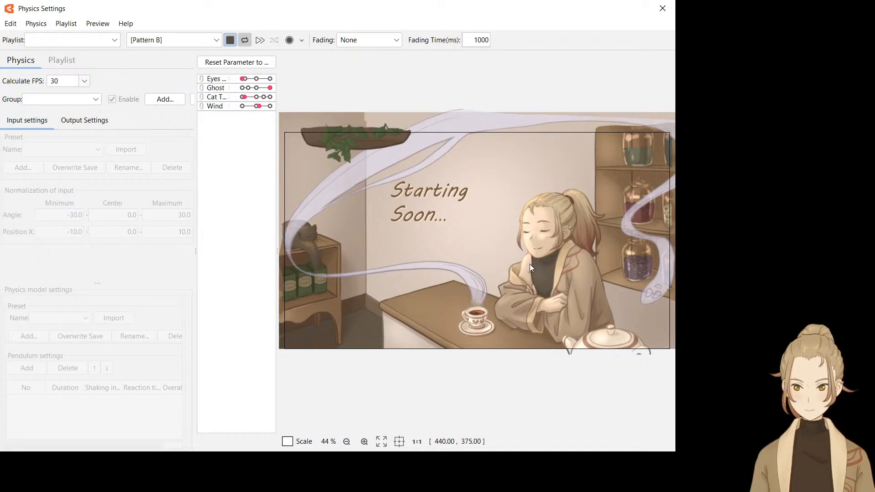
pyautogui.click(662, 8)
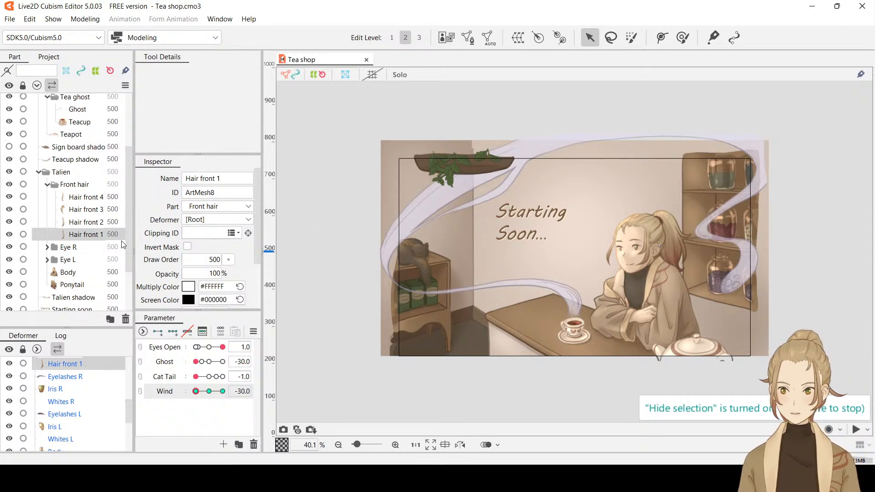
# Select the Hair front 4 strand and add a Wind key to it at -16
pyautogui.scroll(5, 620, 254)
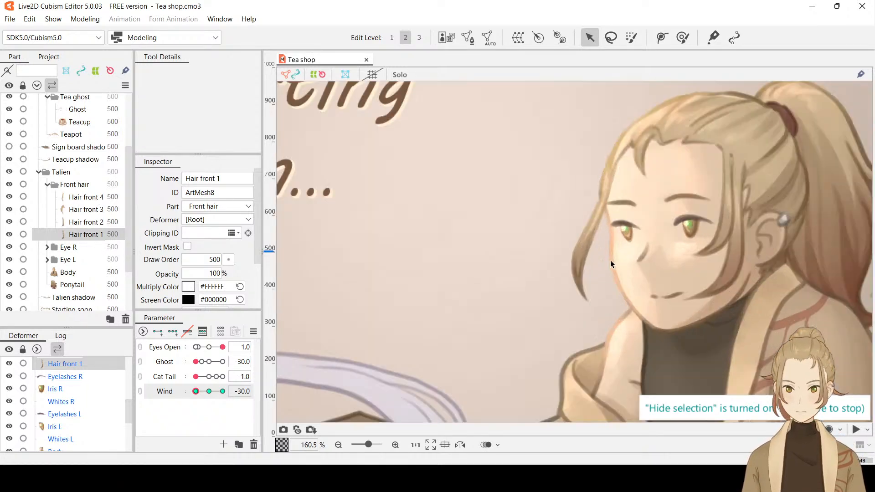
pyautogui.scroll(2, 591, 290)
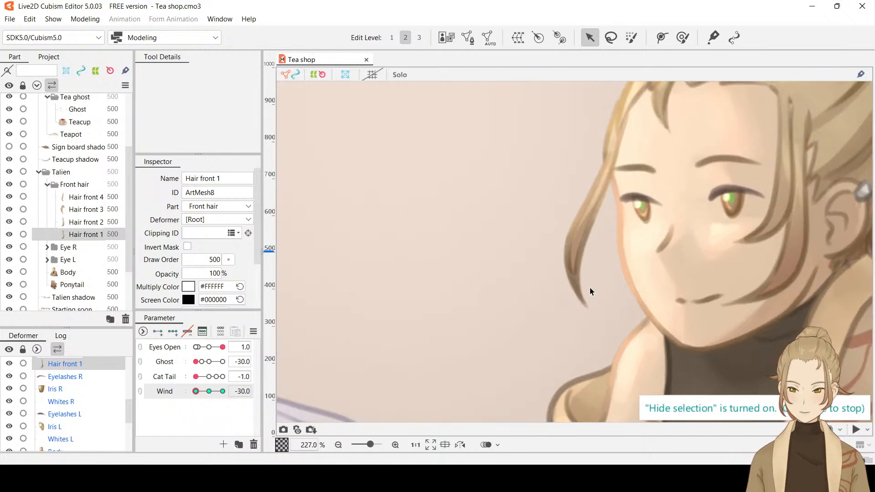
pyautogui.hotkey('ctrl', 't')
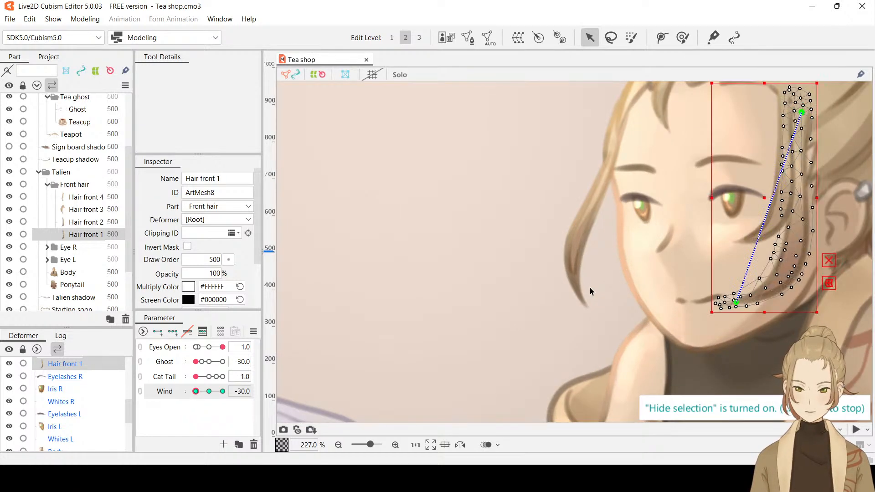
pyautogui.click(97, 197)
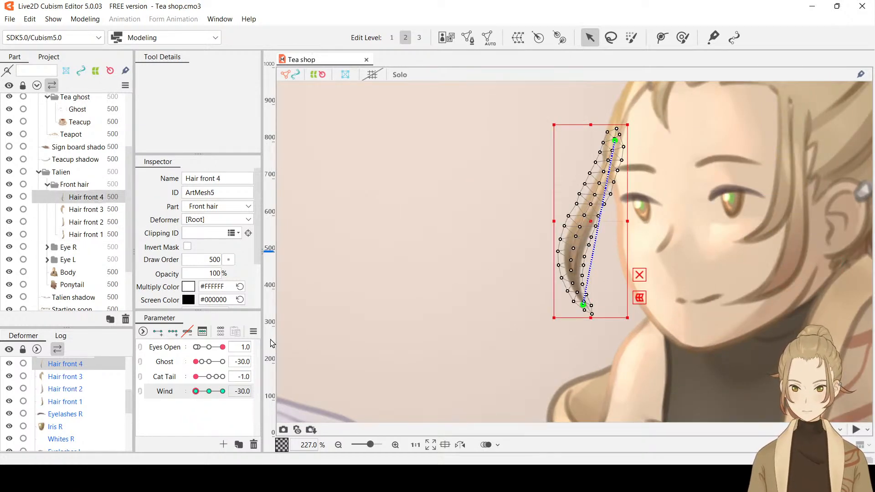
pyautogui.moveTo(197, 392)
pyautogui.mouseDown()
pyautogui.moveTo(212, 395)
pyautogui.moveTo(196, 395)
pyautogui.mouseUp()
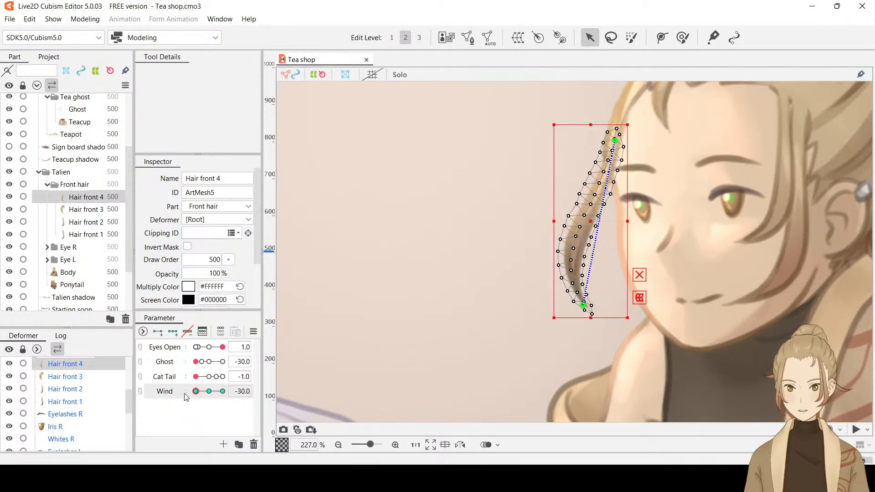
pyautogui.moveTo(195, 392); pyautogui.dragTo(204, 396)
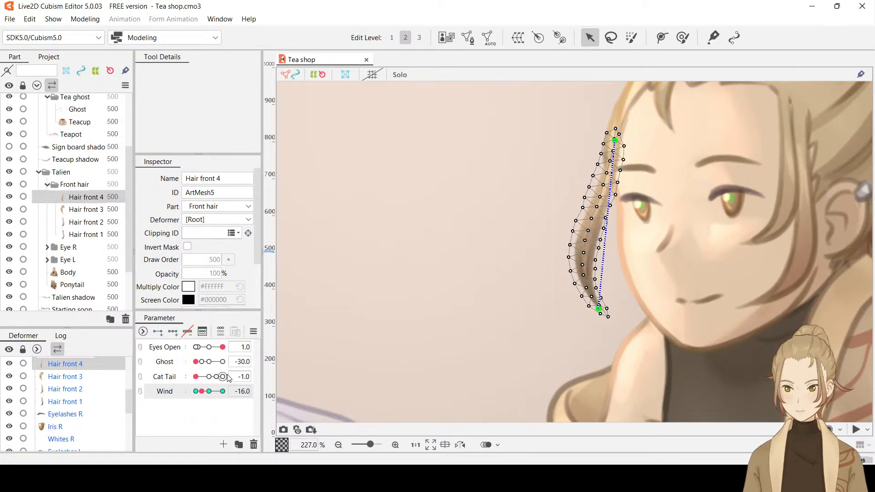
pyautogui.click(254, 393)
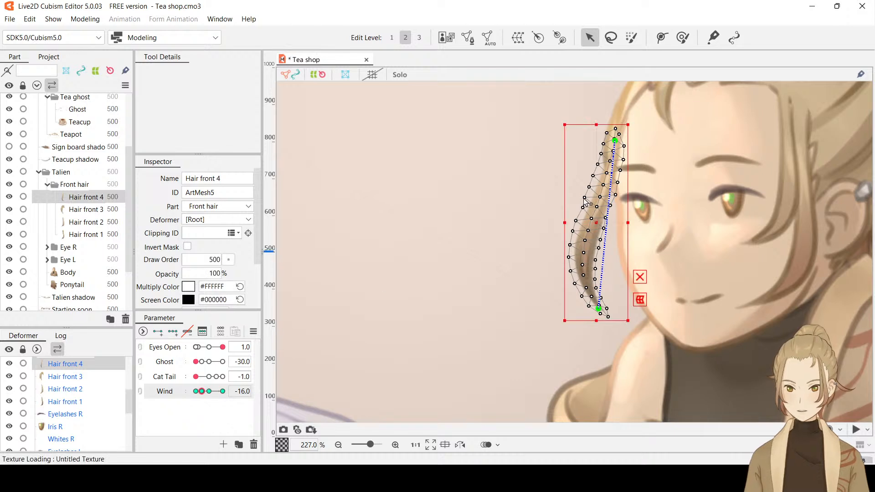
# Add a deform path point midway along Hair front 4, shift its tip left at Wind -30, and preview the sway with the selection hidden
pyautogui.press('p')
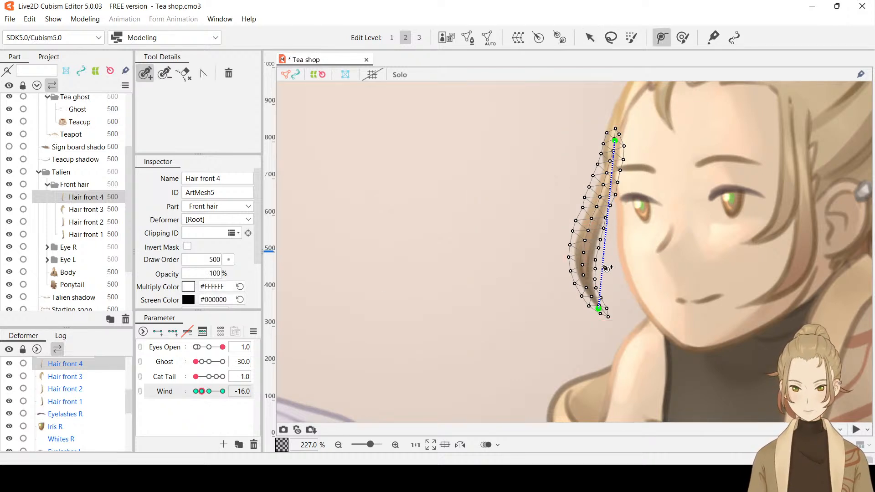
pyautogui.moveTo(606, 267); pyautogui.dragTo(586, 255)
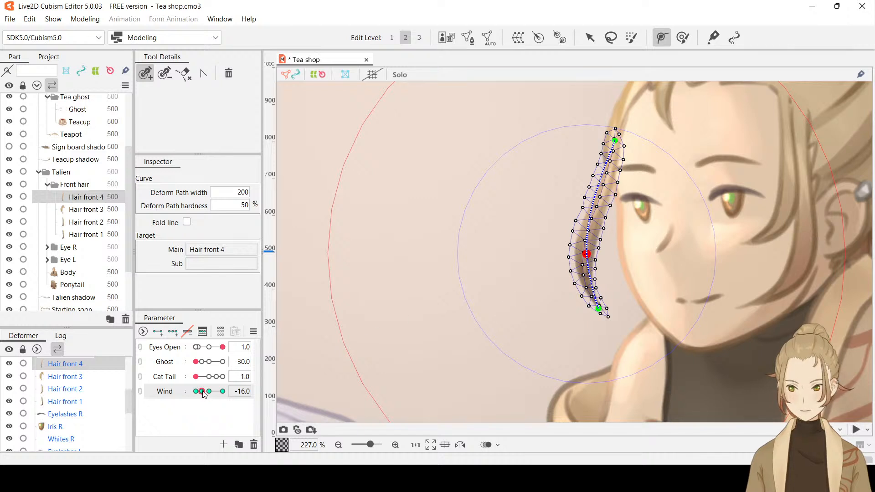
pyautogui.moveTo(204, 394); pyautogui.dragTo(182, 393)
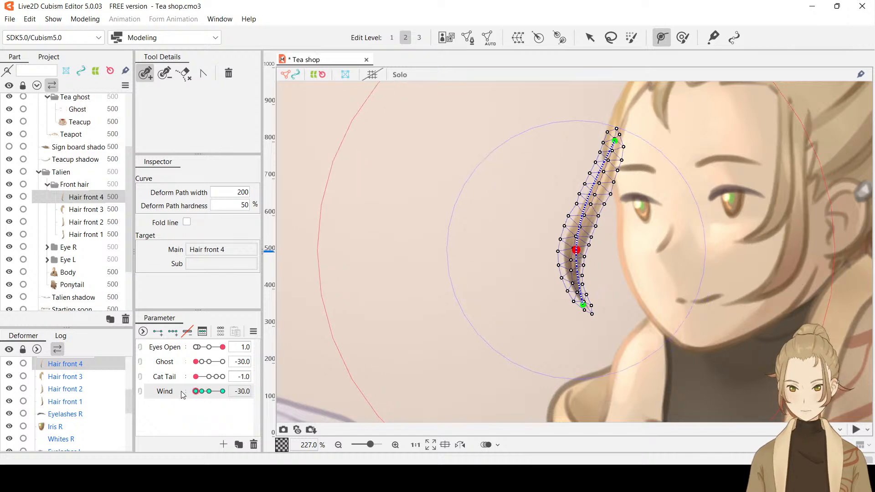
pyautogui.click(584, 306)
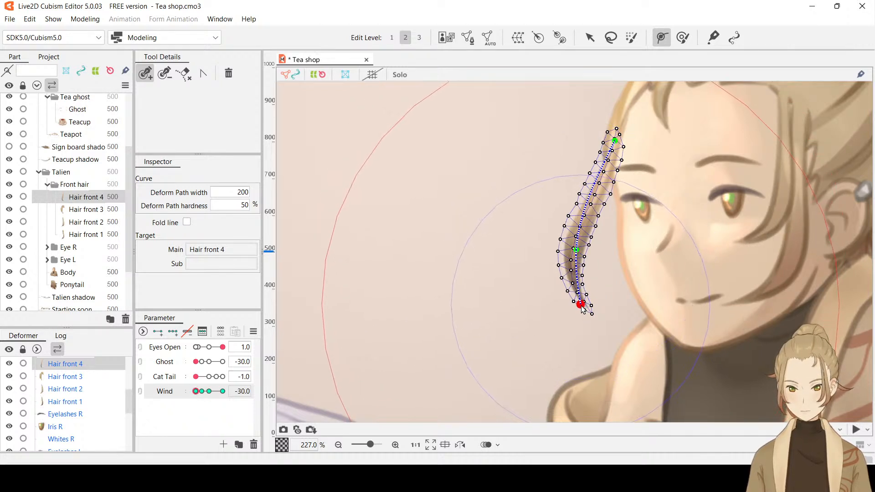
pyautogui.moveTo(581, 306); pyautogui.dragTo(573, 305)
pyautogui.hotkey('ctrl', 'z')
pyautogui.click(589, 39)
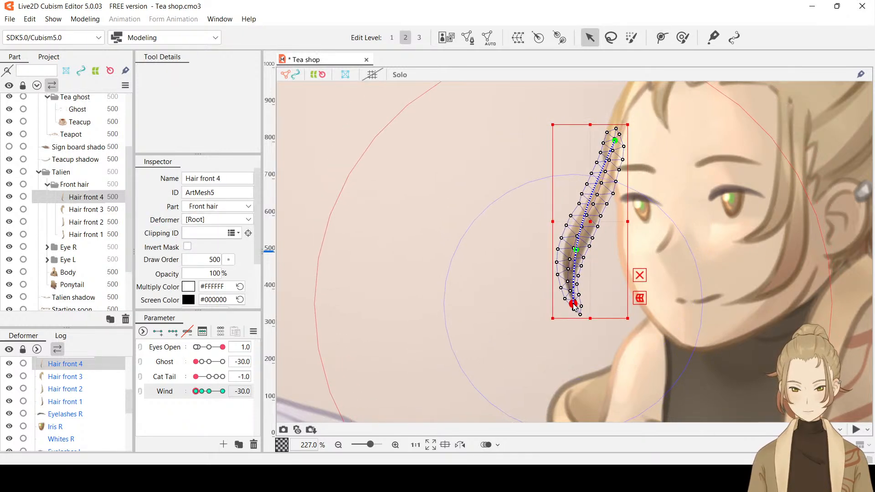
pyautogui.hotkey('ctrl', 't')
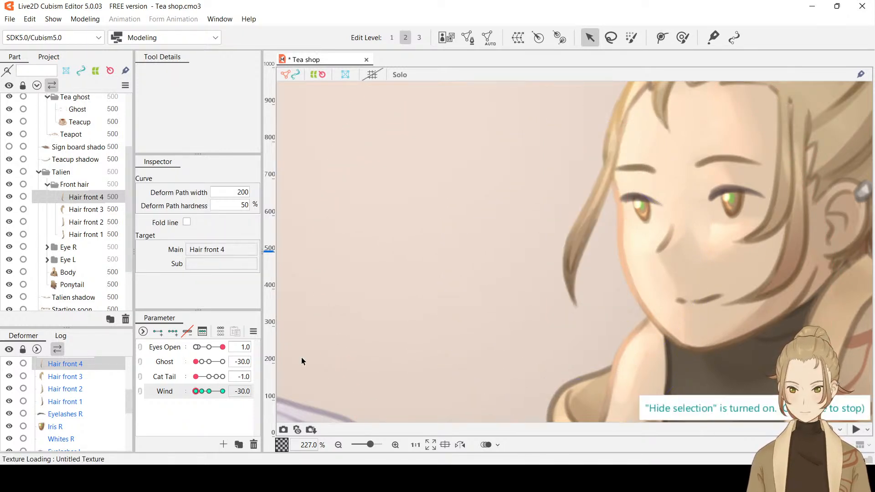
pyautogui.moveTo(197, 392)
pyautogui.mouseDown()
pyautogui.moveTo(204, 392)
pyautogui.moveTo(185, 392)
pyautogui.moveTo(218, 397)
pyautogui.moveTo(176, 389)
pyautogui.moveTo(219, 395)
pyautogui.moveTo(186, 394)
pyautogui.moveTo(204, 396)
pyautogui.mouseUp()
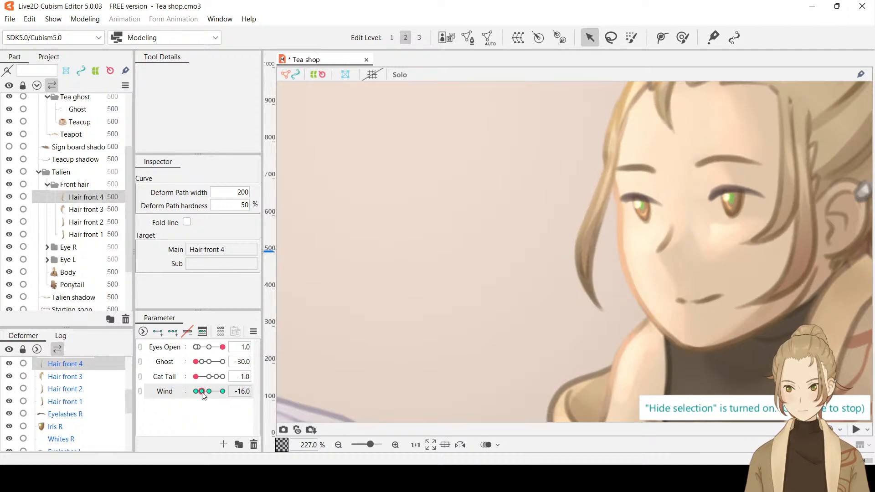
# Add a Wind key at -16 to Hair front 3, Hair front 2 and Hair front 1 together
pyautogui.click(246, 391)
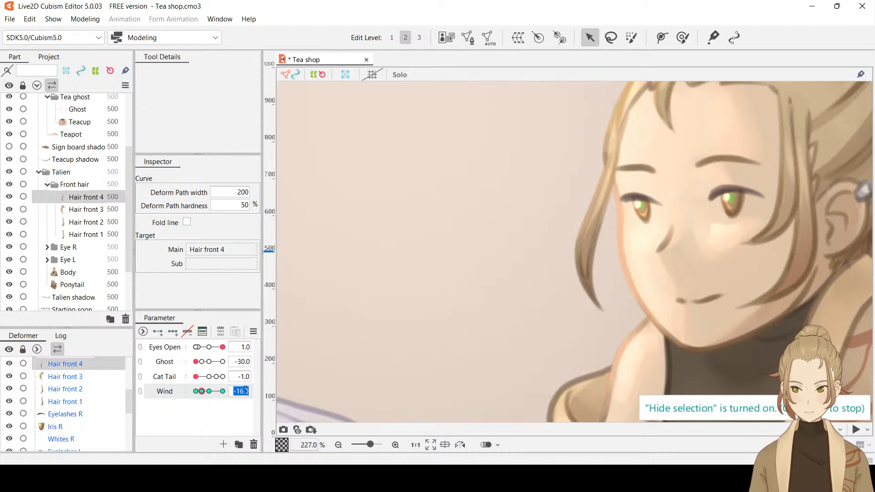
pyautogui.click(91, 210)
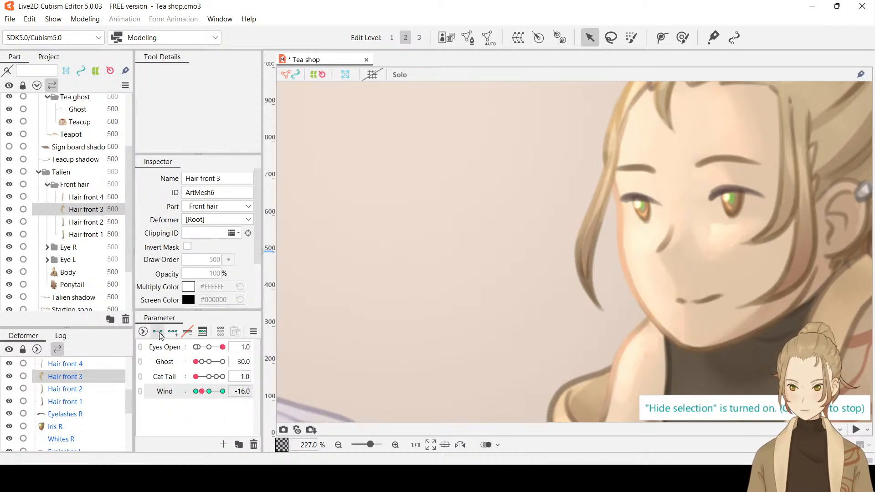
pyautogui.keyDown('shift'); pyautogui.click(87, 234); pyautogui.keyUp('shift')
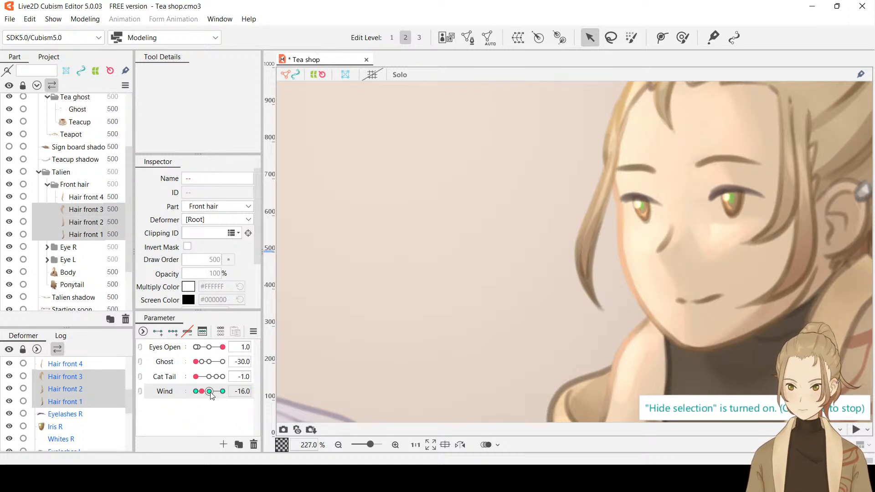
pyautogui.click(242, 392)
pyautogui.press('Return')
pyautogui.click(218, 404)
# Check the Wind keys of Hair front 3 and Hair front 4, and inspect the latter's pose at Wind -30
pyautogui.click(95, 211)
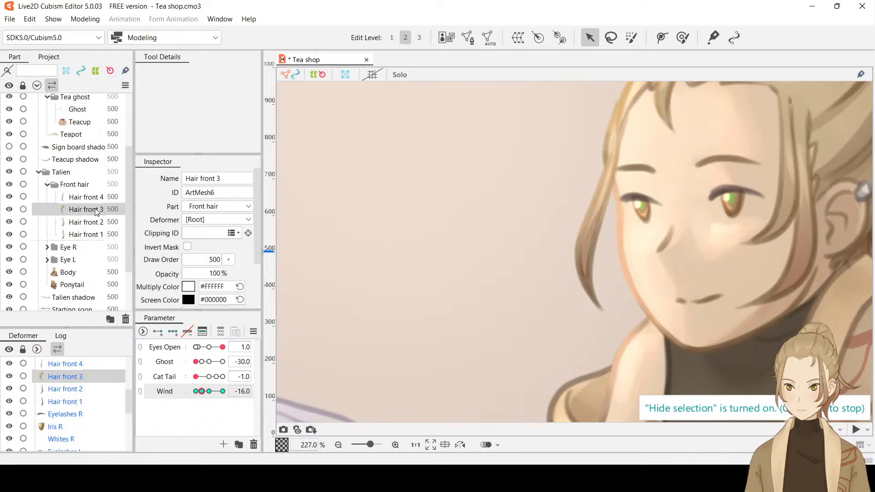
pyautogui.click(91, 197)
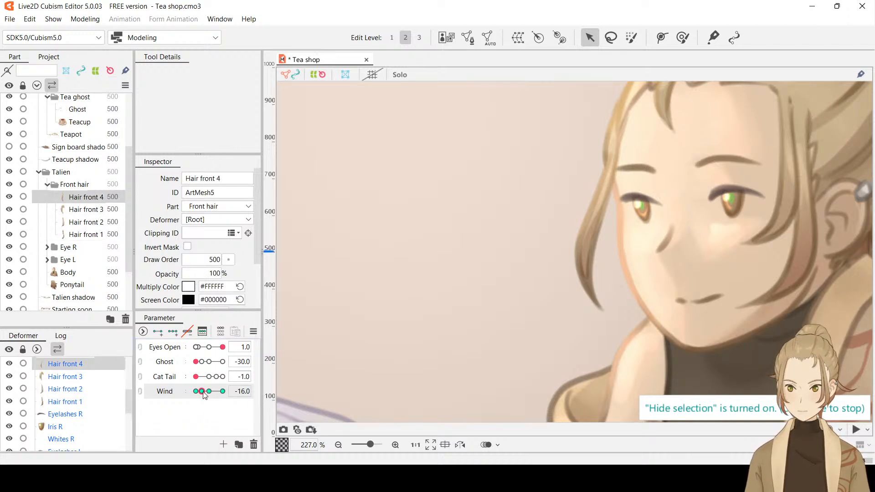
pyautogui.moveTo(203, 391); pyautogui.dragTo(190, 397)
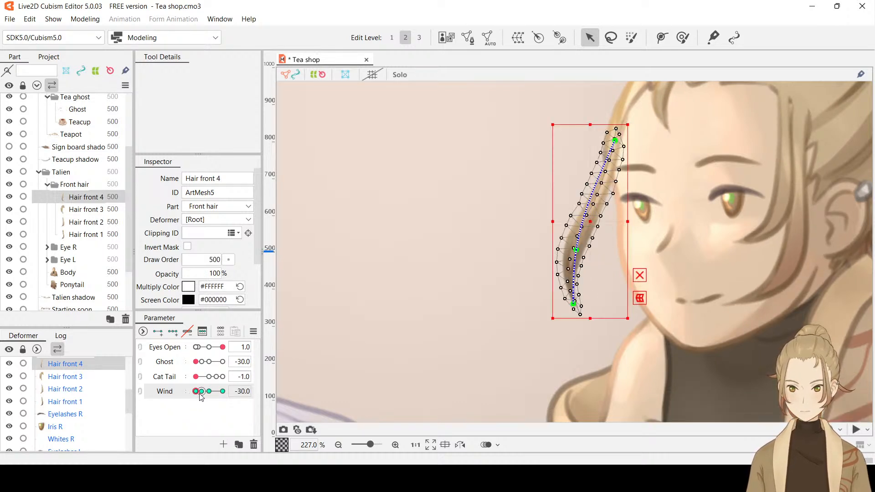
pyautogui.moveTo(197, 392)
pyautogui.mouseDown()
pyautogui.moveTo(216, 394)
pyautogui.moveTo(190, 393)
pyautogui.mouseUp()
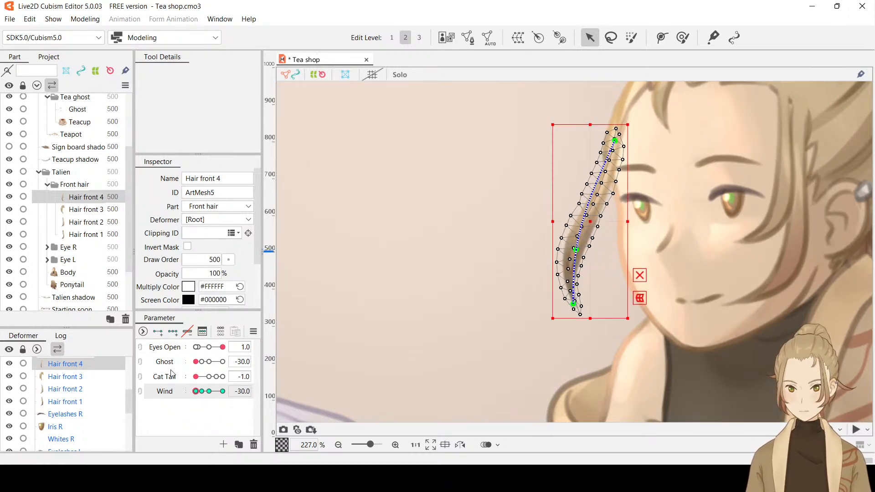
# Set Wind to -16 for Hair front 3 and add a deform path point on the strand's lower half
pyautogui.click(82, 217)
pyautogui.click(81, 212)
pyautogui.moveTo(668, 192); pyautogui.dragTo(578, 253)
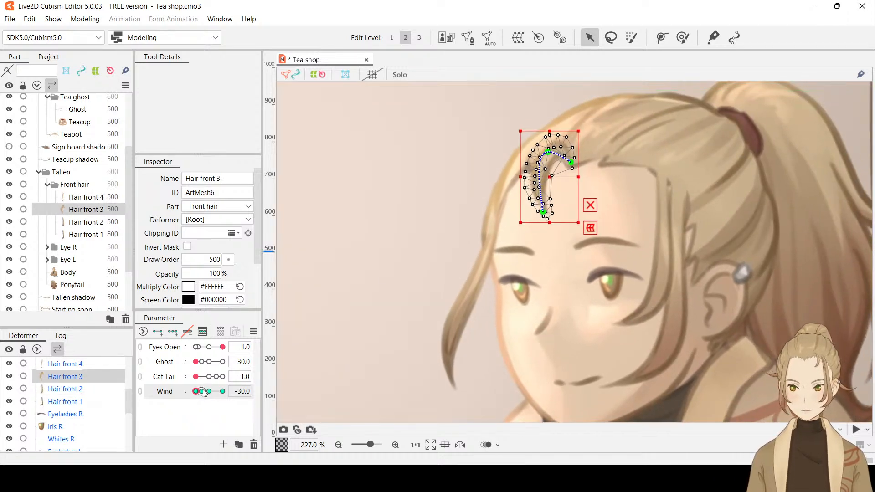
pyautogui.moveTo(206, 392); pyautogui.dragTo(203, 394)
pyautogui.click(245, 393)
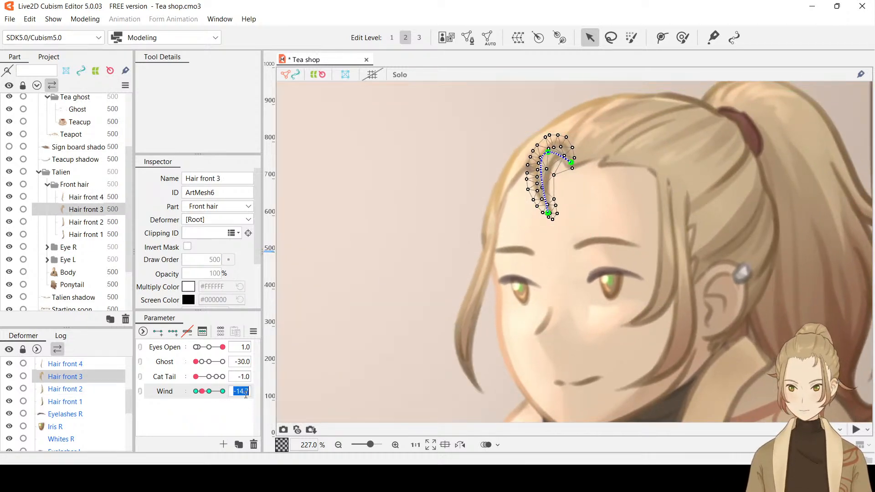
pyautogui.write('-16')
pyautogui.press('Return')
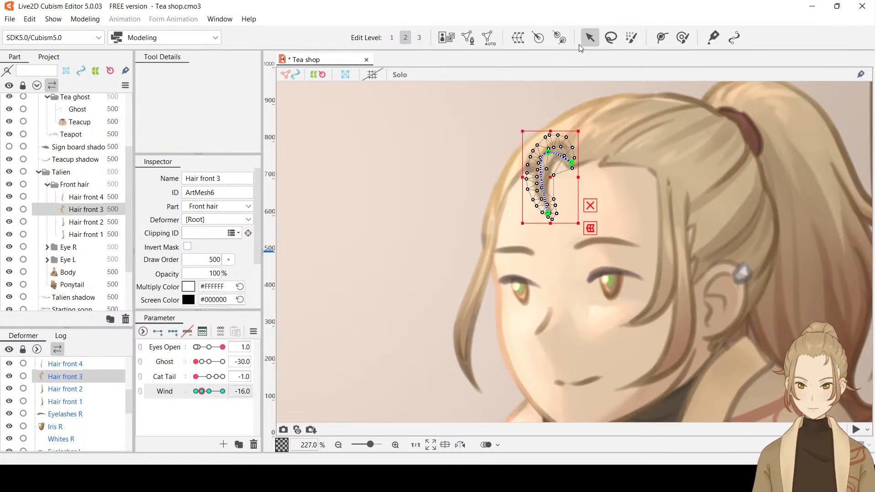
pyautogui.click(662, 38)
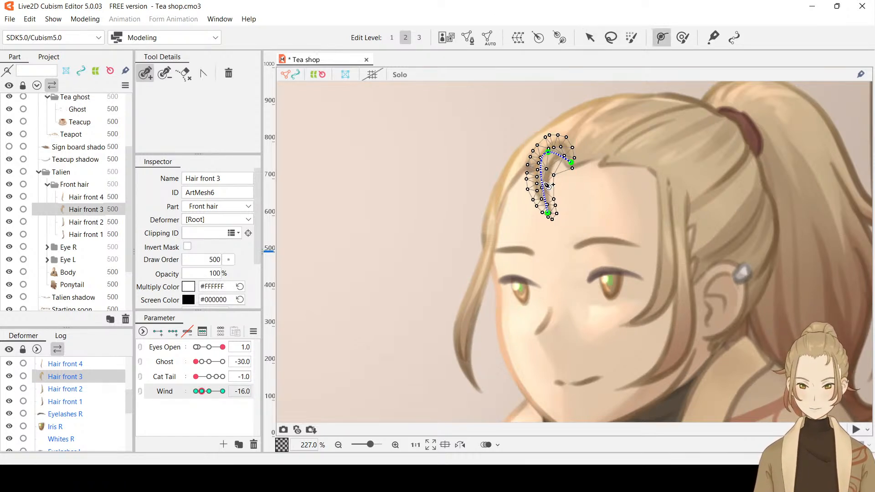
pyautogui.click(542, 185)
pyautogui.moveTo(541, 190); pyautogui.dragTo(542, 194)
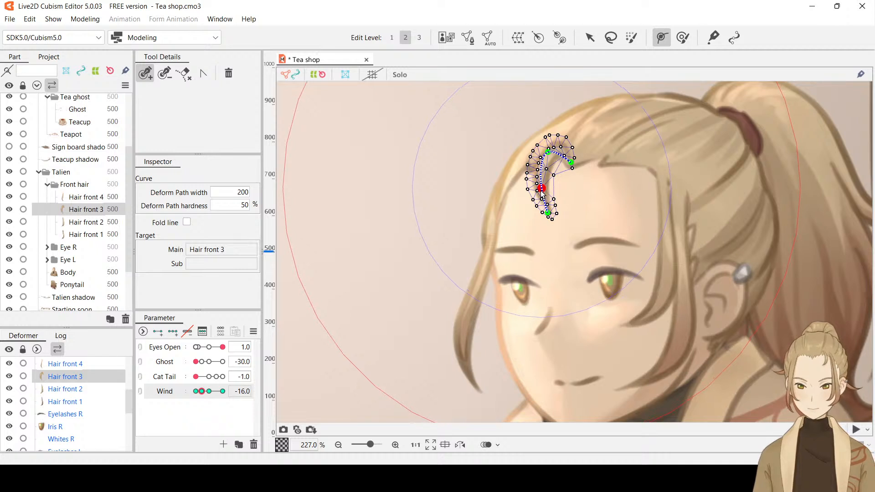
# Shift the tip of Hair front 3 slightly left at Wind -30 and preview the sway with the selection hidden
pyautogui.moveTo(202, 391); pyautogui.dragTo(191, 396)
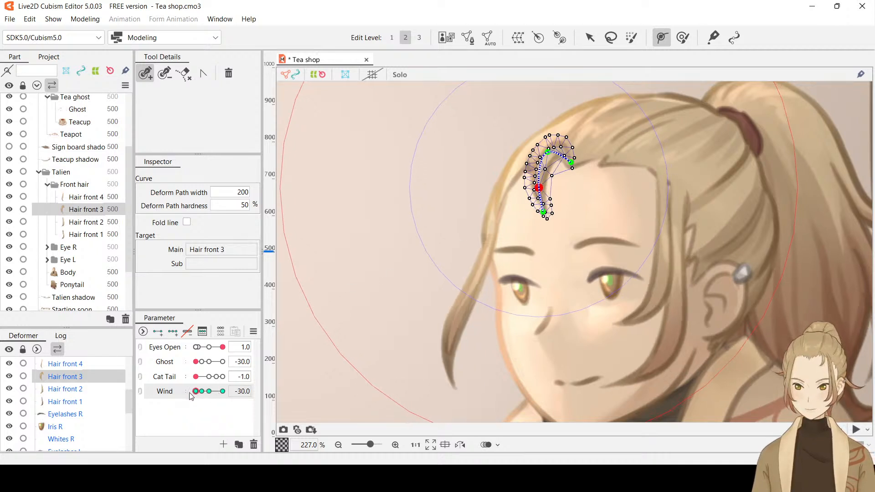
pyautogui.click(589, 38)
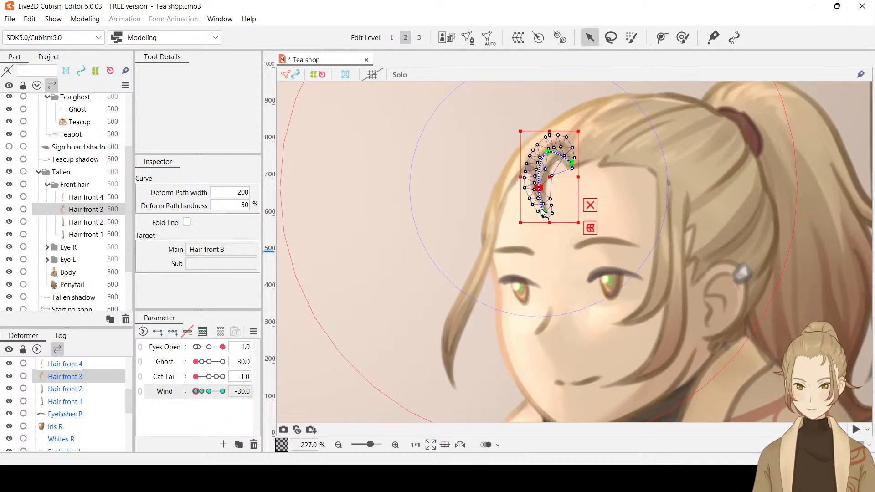
pyautogui.moveTo(543, 211); pyautogui.dragTo(537, 188)
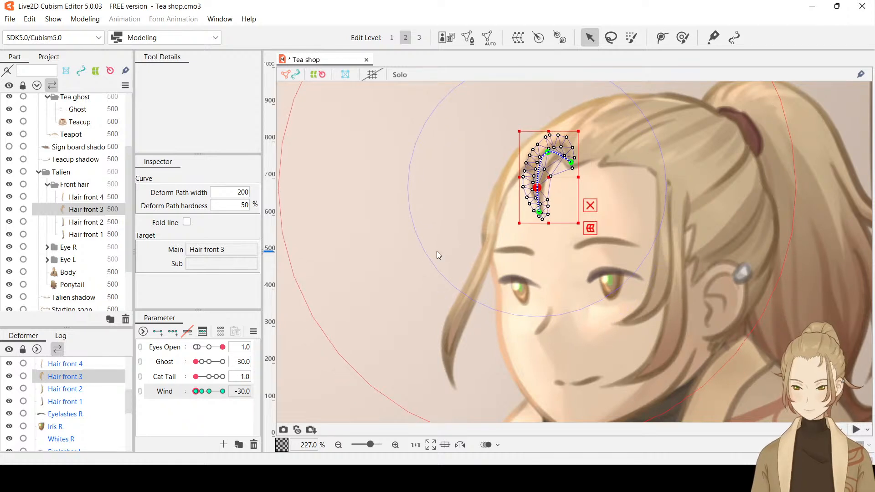
pyautogui.hotkey('ctrl', 'shift', 'h')
pyautogui.moveTo(196, 391)
pyautogui.mouseDown()
pyautogui.moveTo(215, 392)
pyautogui.moveTo(192, 395)
pyautogui.mouseUp()
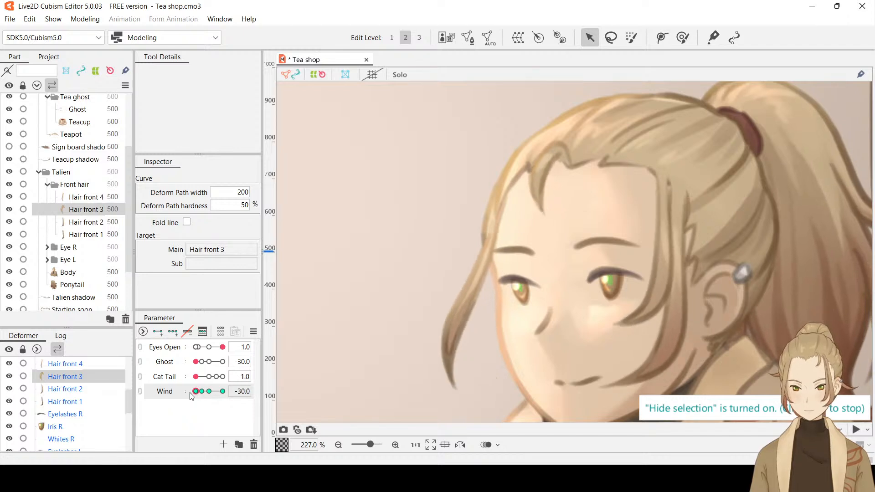
# Inspect the tip point of Hair front 3 at Wind -30, and preview the strand's sway from there toward Wind -16 with the selection hidden
pyautogui.hotkey('ctrl', 't')
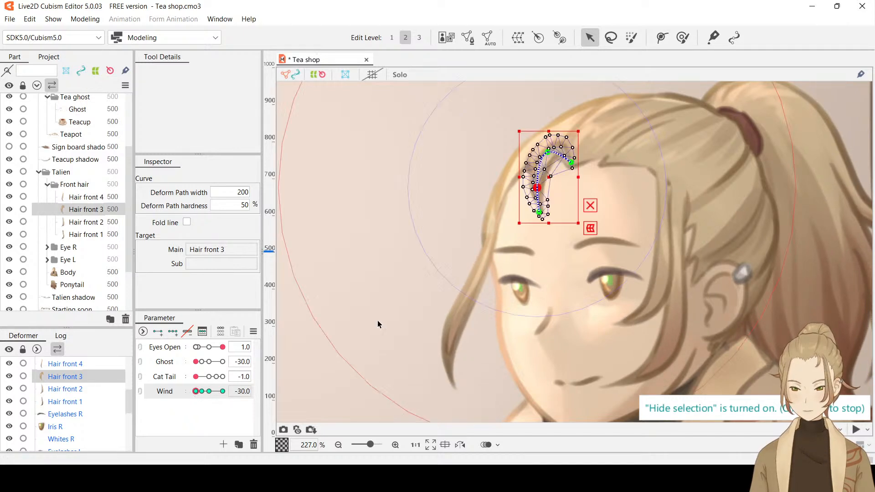
pyautogui.click(539, 212)
pyautogui.hotkey('ctrl', 'shift', 'h')
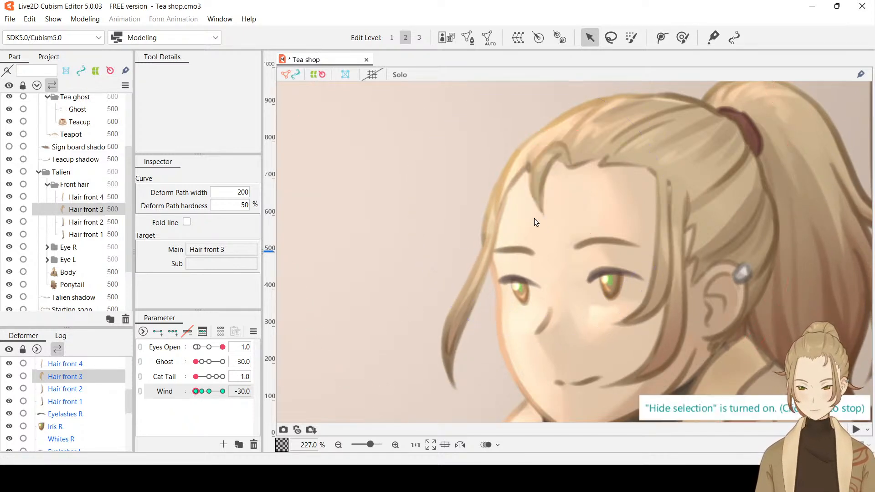
pyautogui.moveTo(196, 391); pyautogui.dragTo(173, 387)
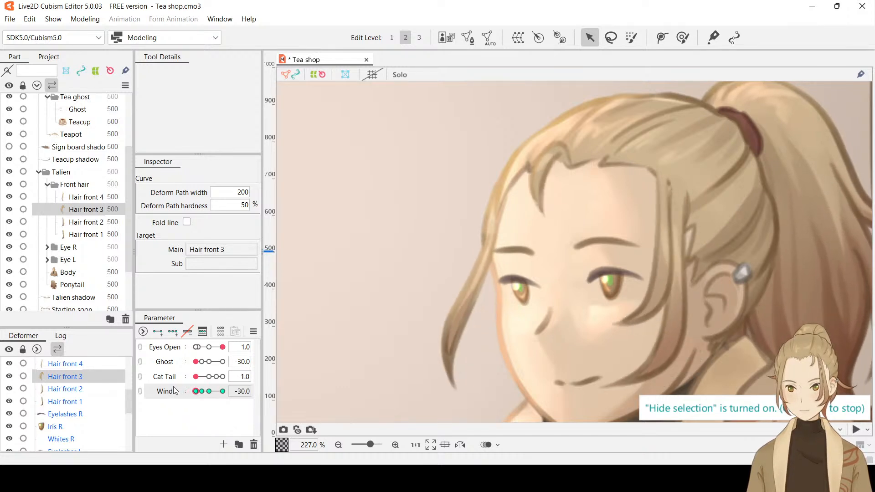
pyautogui.click(201, 391)
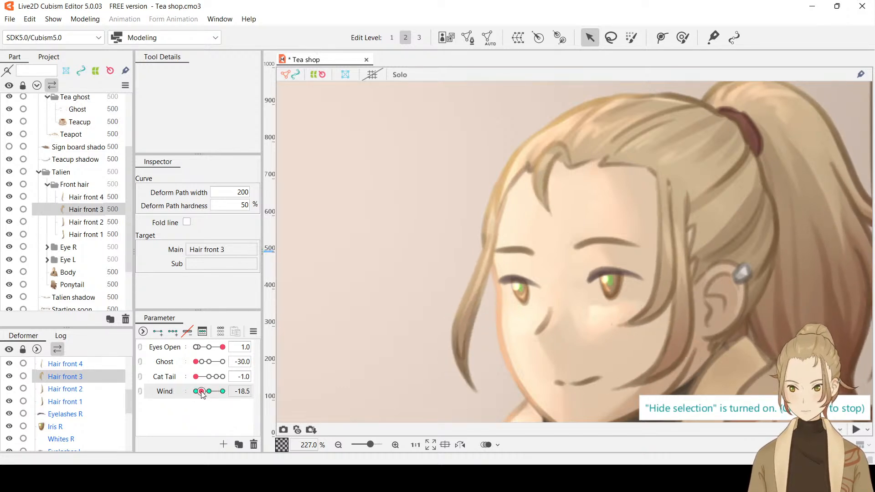
pyautogui.moveTo(201, 394); pyautogui.dragTo(203, 395)
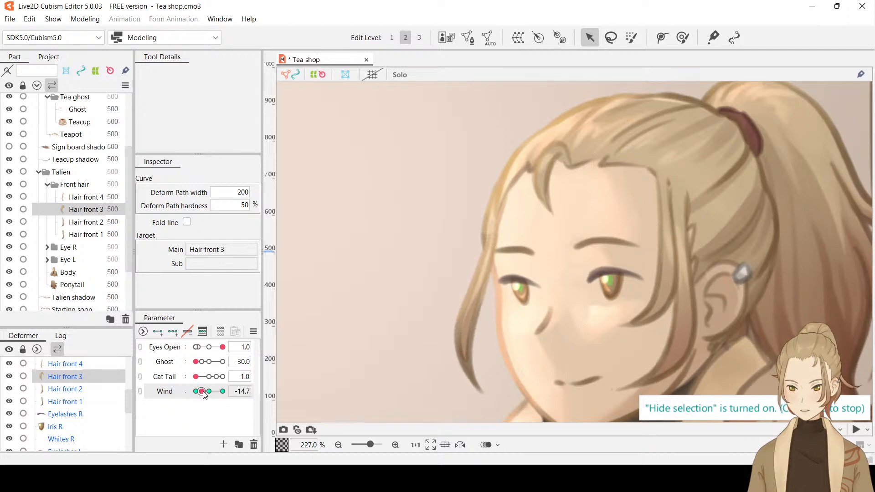
# Add a deform path point on the lower half of Hair front 2, move it onto the strand's curve, and set Wind to -16
pyautogui.click(665, 301)
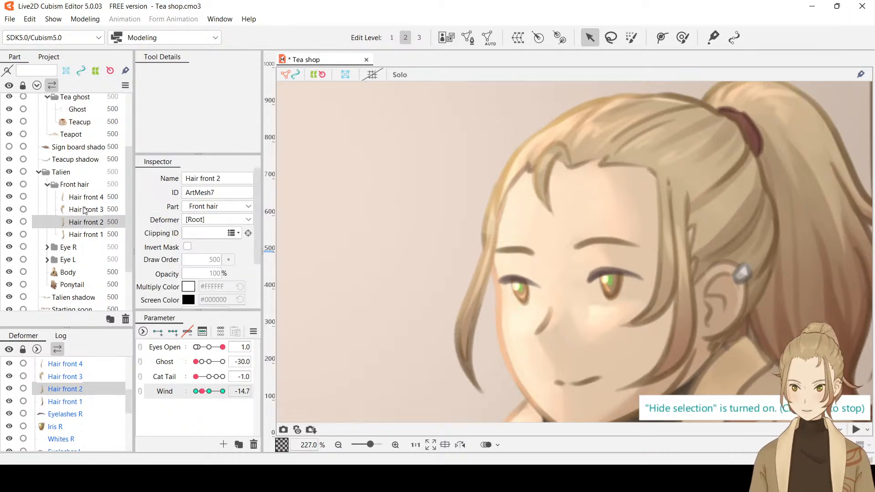
pyautogui.hotkey('ctrl', 'h')
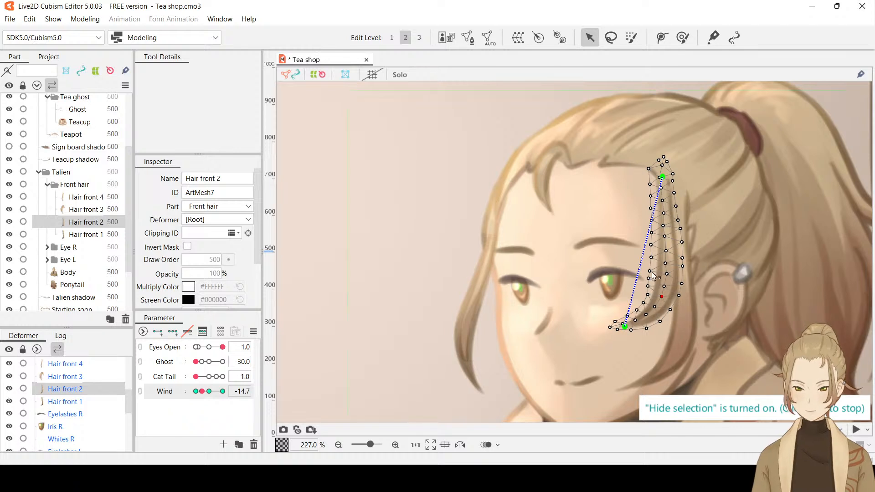
pyautogui.click(662, 39)
pyautogui.click(635, 282)
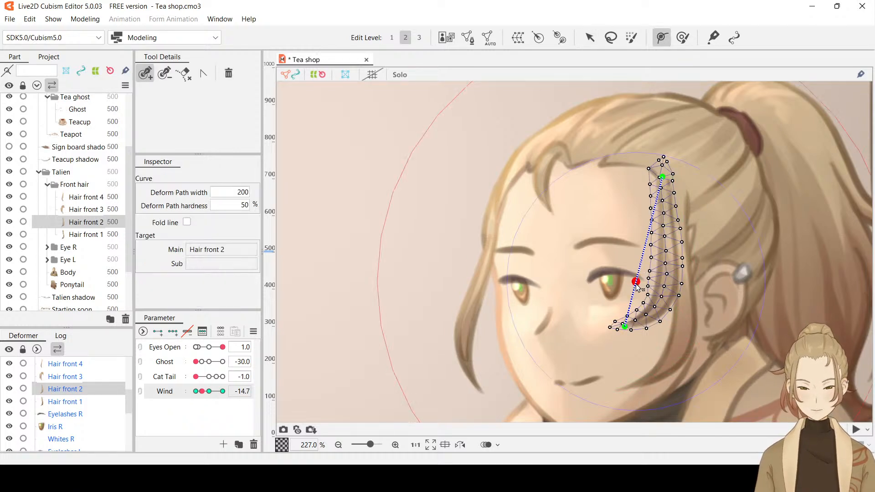
pyautogui.moveTo(636, 283); pyautogui.dragTo(662, 295)
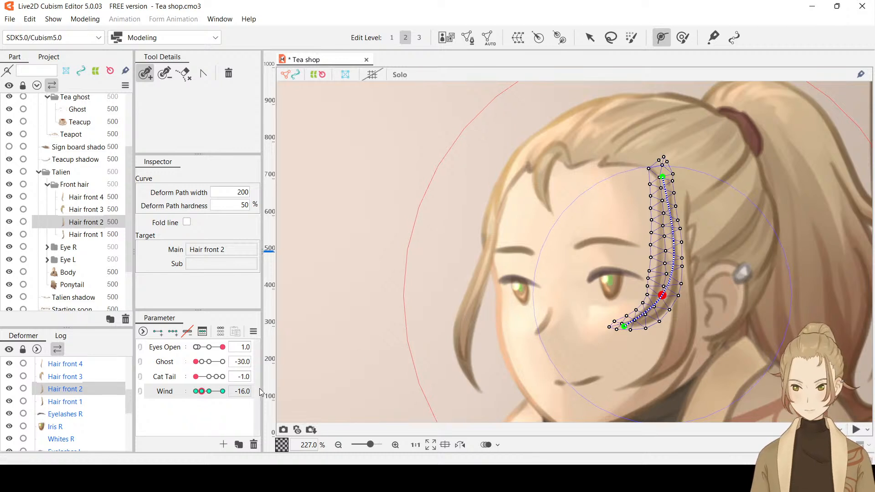
# Shift the tip of Hair front 2 slightly up and outward at Wind -30, and preview the sway with the selection hidden
pyautogui.moveTo(201, 391); pyautogui.dragTo(195, 397)
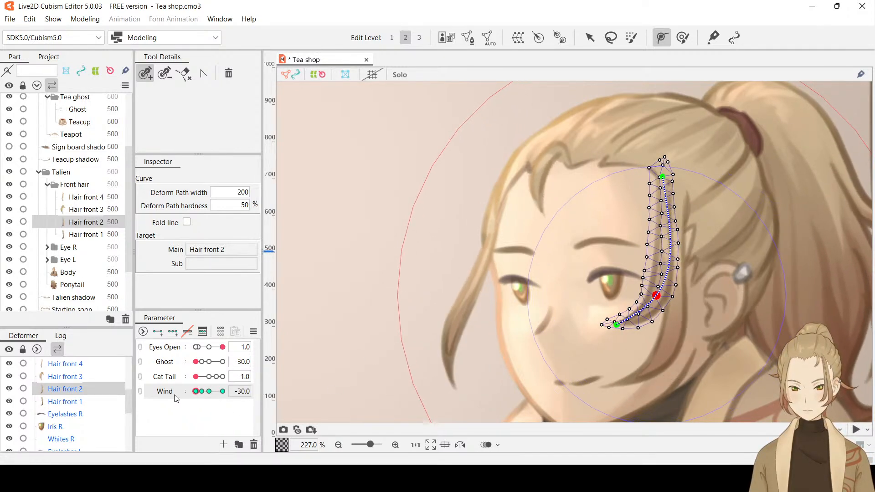
pyautogui.click(589, 37)
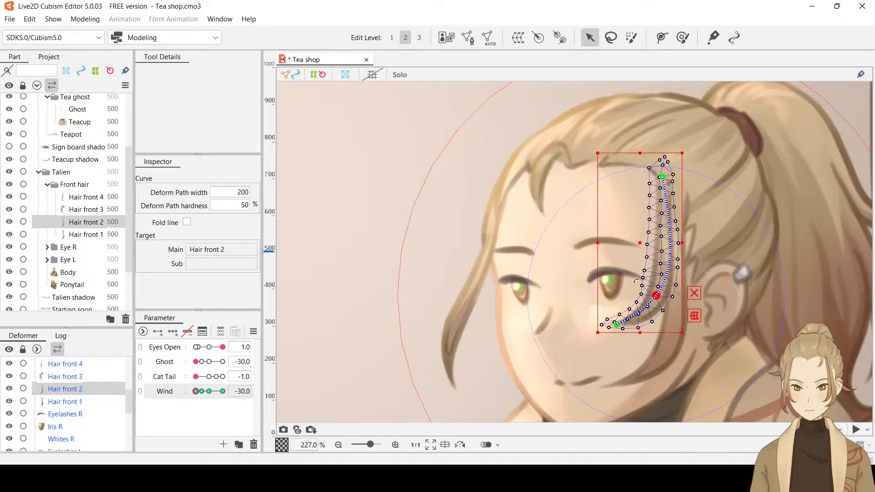
pyautogui.moveTo(617, 324); pyautogui.dragTo(615, 322)
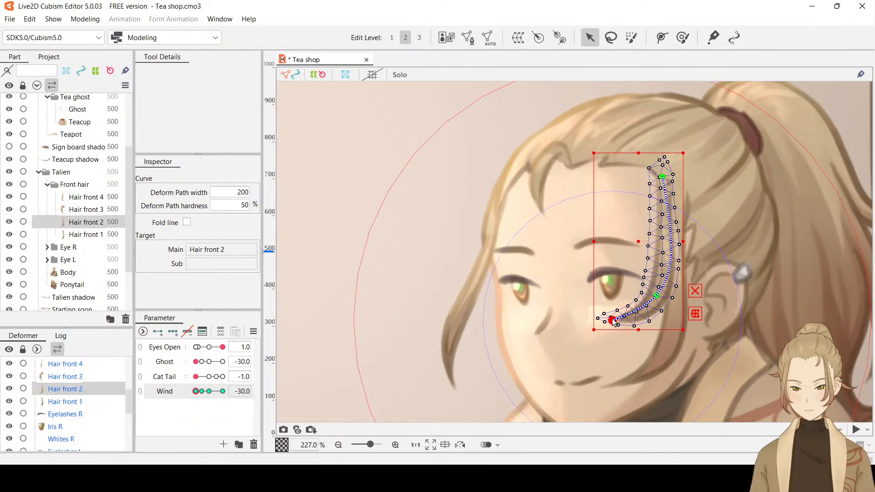
pyautogui.hotkey('ctrl', 'h')
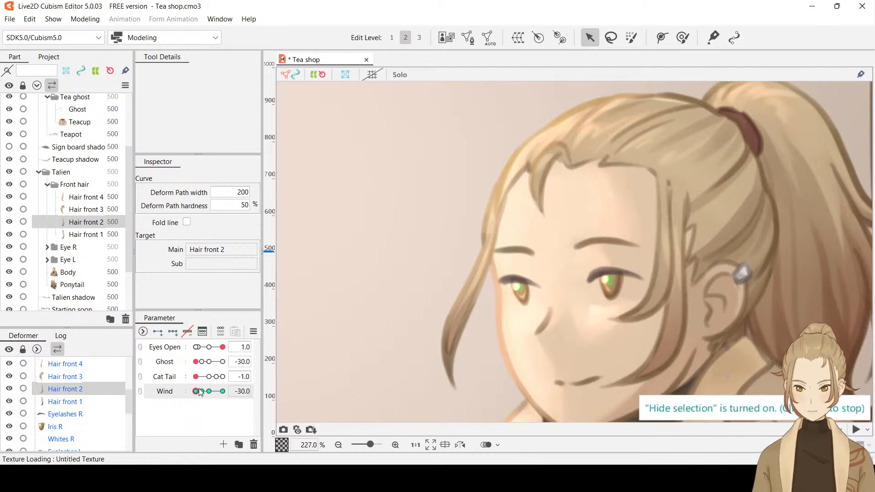
pyautogui.moveTo(196, 390)
pyautogui.mouseDown()
pyautogui.moveTo(210, 398)
pyautogui.moveTo(181, 389)
pyautogui.mouseUp()
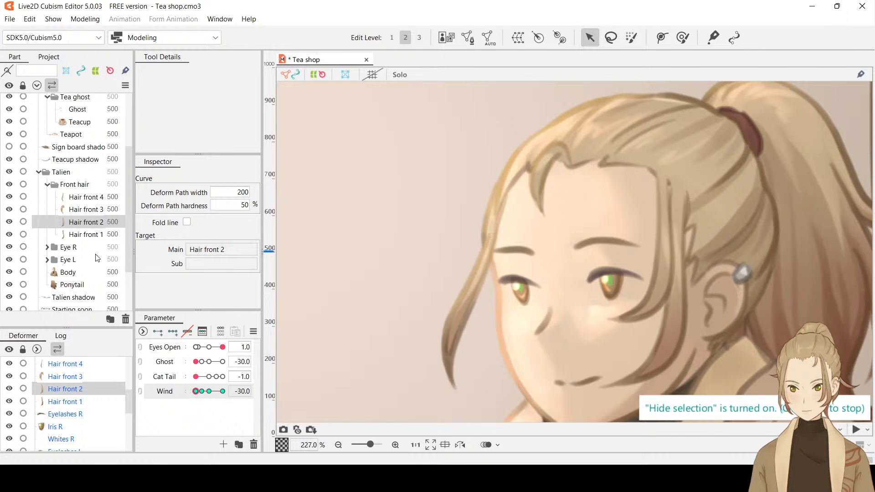
# Add a deform path point on the lower half of Hair front 1, move it onto the strand's curve, and set Wind to -16
pyautogui.click(87, 234)
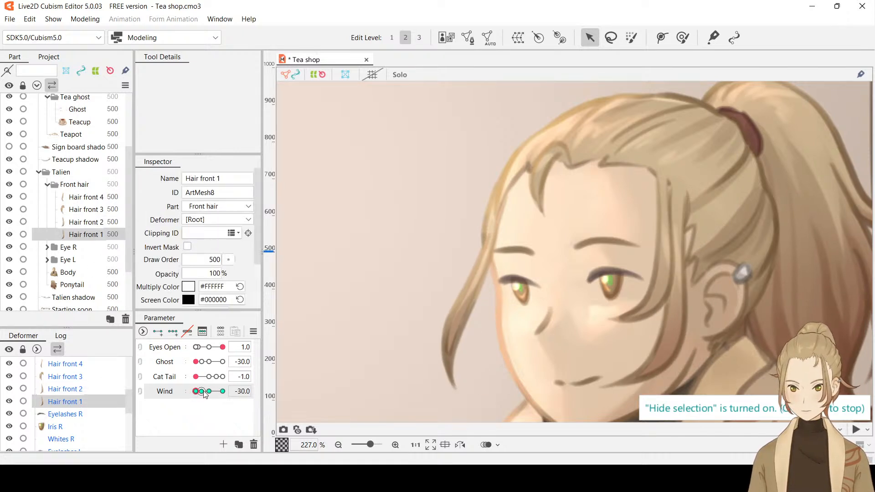
pyautogui.moveTo(197, 391); pyautogui.dragTo(202, 393)
pyautogui.click(662, 37)
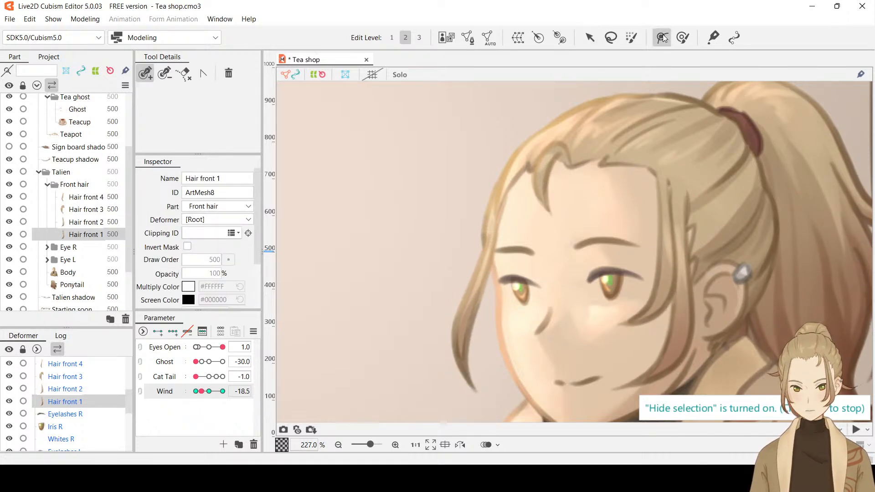
pyautogui.hotkey('ctrl', 't')
pyautogui.click(641, 336)
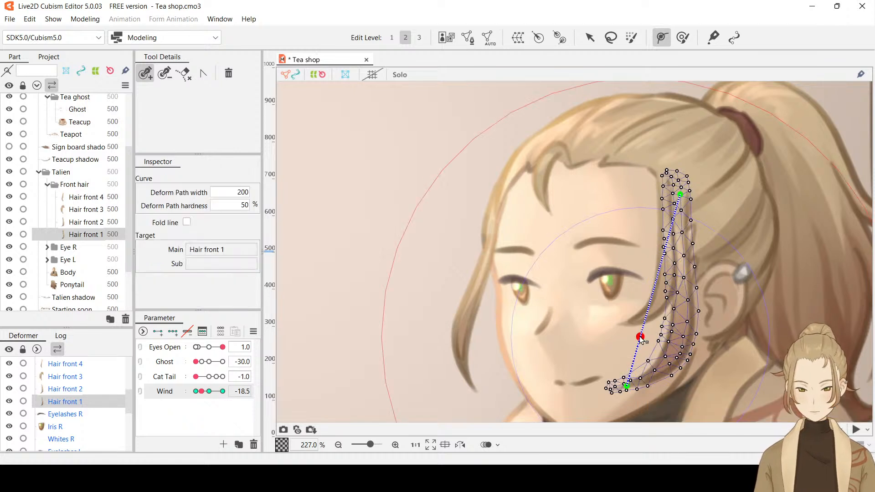
pyautogui.moveTo(641, 337); pyautogui.dragTo(684, 337)
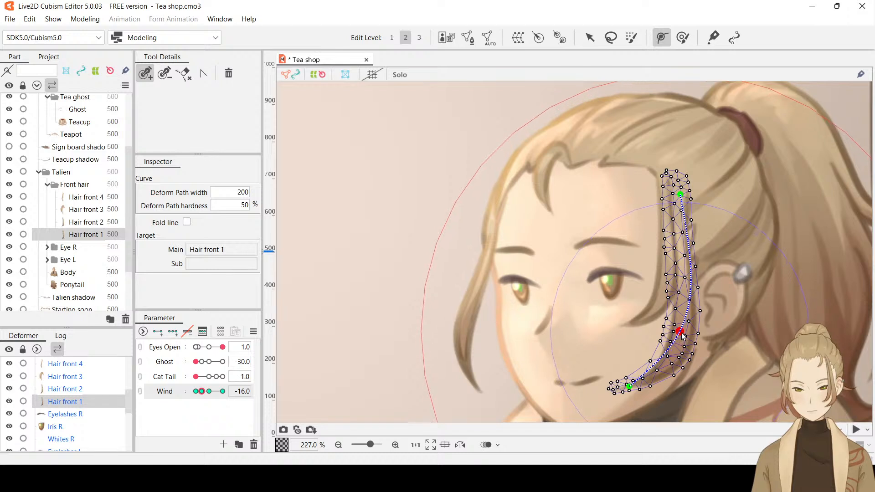
# Try to shift the tip and lower path point of Hair front 1 at Wind -30, previewing the sway with the selection hidden
pyautogui.click(591, 42)
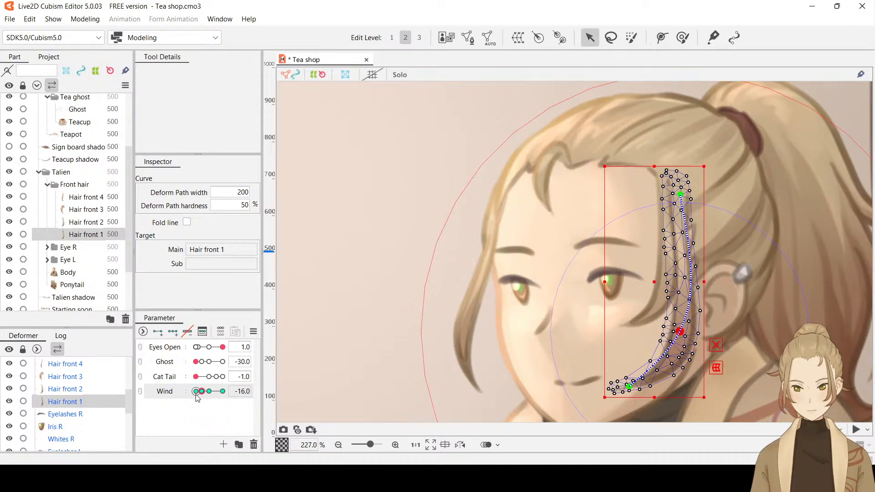
pyautogui.moveTo(202, 391); pyautogui.dragTo(176, 389)
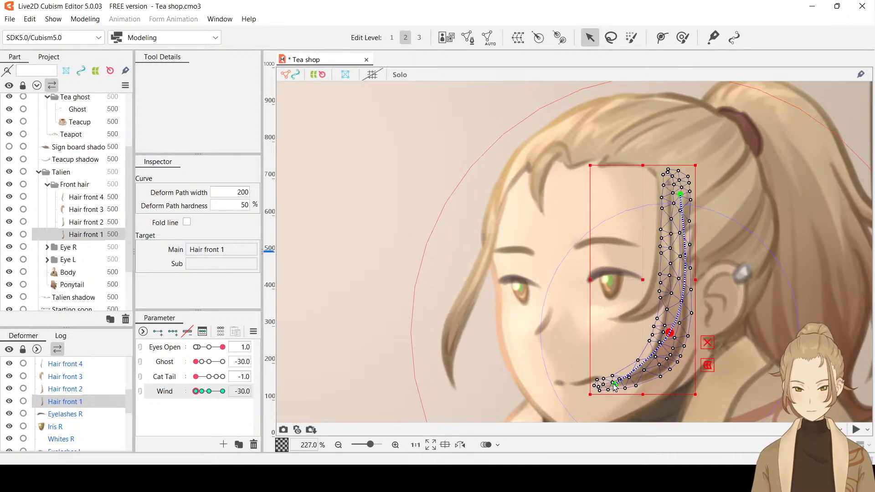
pyautogui.moveTo(615, 384); pyautogui.dragTo(606, 379)
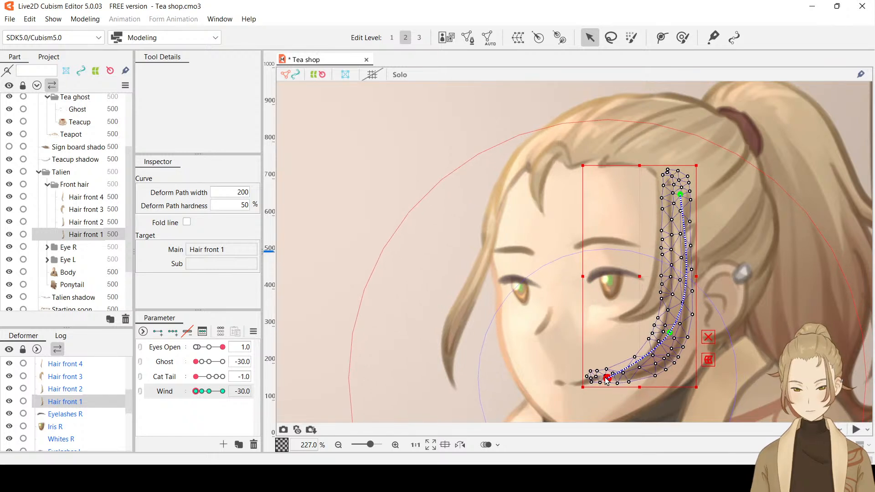
pyautogui.click(669, 332)
pyautogui.moveTo(672, 337); pyautogui.dragTo(669, 336)
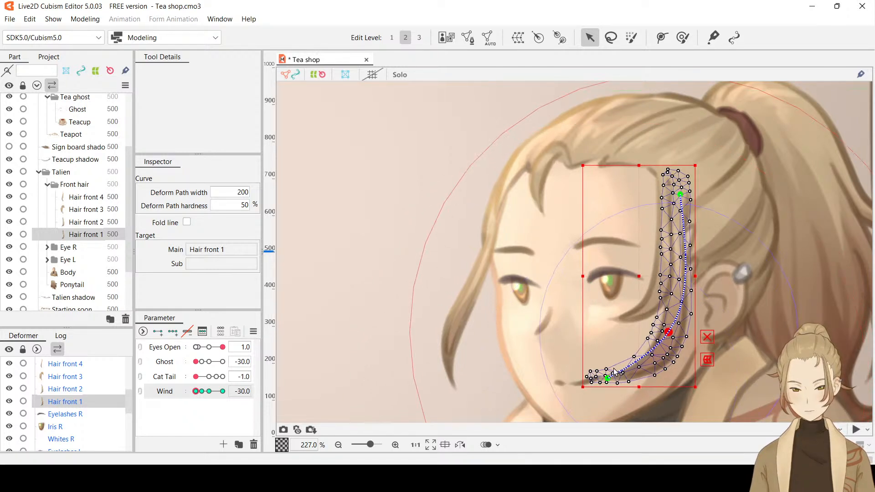
pyautogui.moveTo(610, 379); pyautogui.dragTo(609, 377)
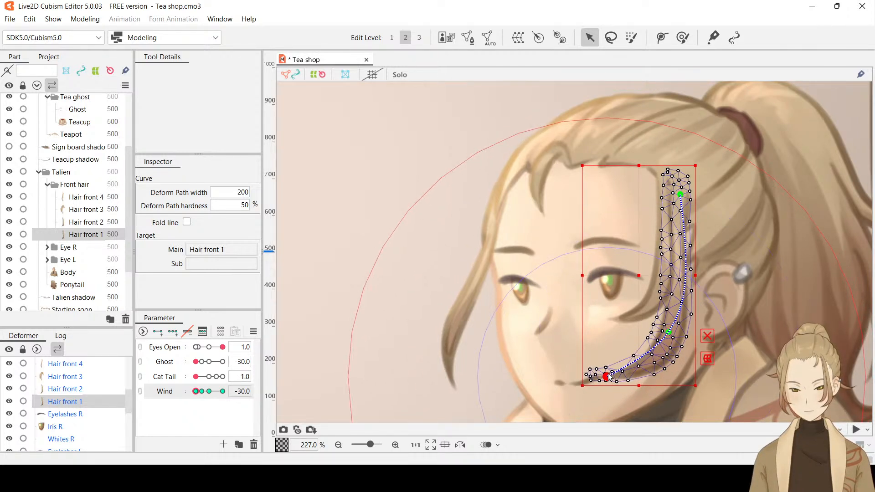
pyautogui.hotkey('ctrl', 'h')
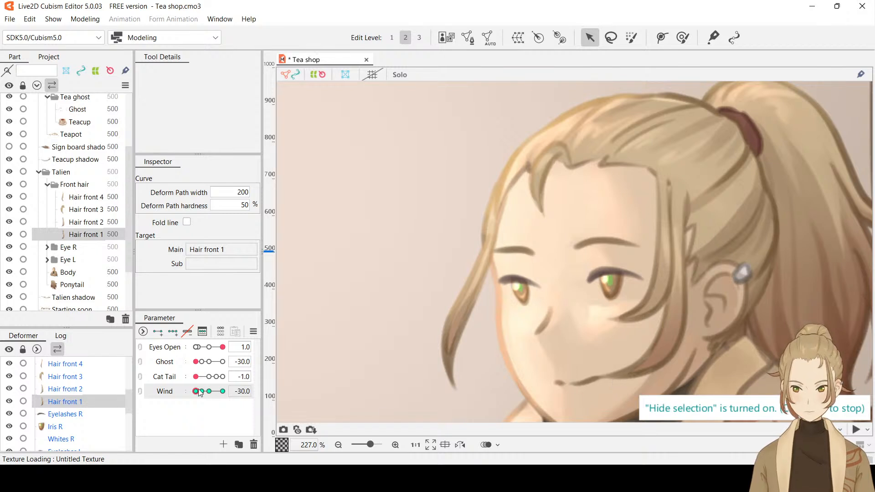
pyautogui.moveTo(199, 390)
pyautogui.mouseDown()
pyautogui.moveTo(209, 393)
pyautogui.moveTo(189, 394)
pyautogui.mouseUp()
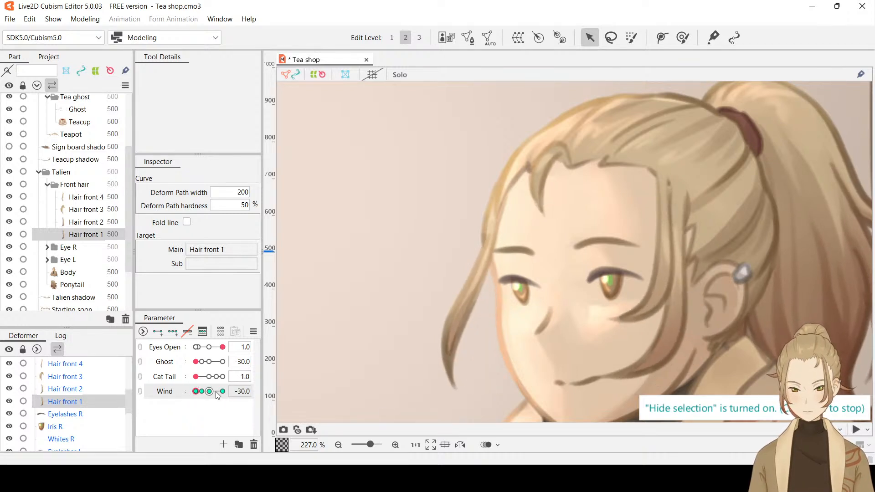
# Undo the last path point moves on Hair front 1 and compare its poses at Wind -16 and -30
pyautogui.hotkey('ctrl', 'z')
pyautogui.hotkey('ctrl', 'z')
pyautogui.hotkey('ctrl', 'z')
pyautogui.hotkey('ctrl', 'z')
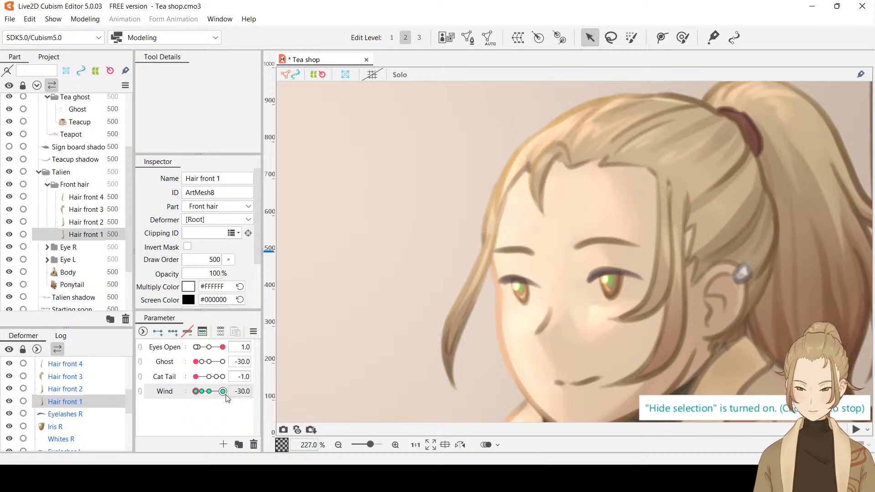
pyautogui.hotkey('ctrl', 'h')
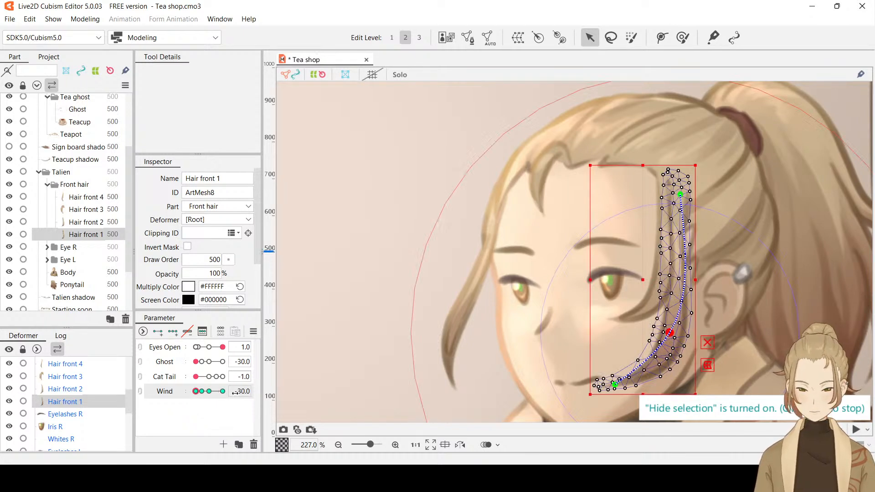
pyautogui.moveTo(234, 392); pyautogui.dragTo(236, 392)
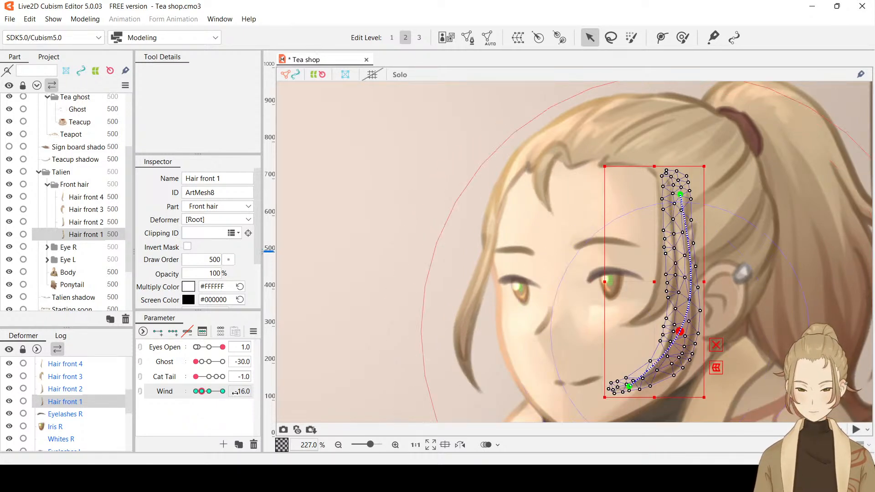
pyautogui.moveTo(201, 391); pyautogui.dragTo(191, 394)
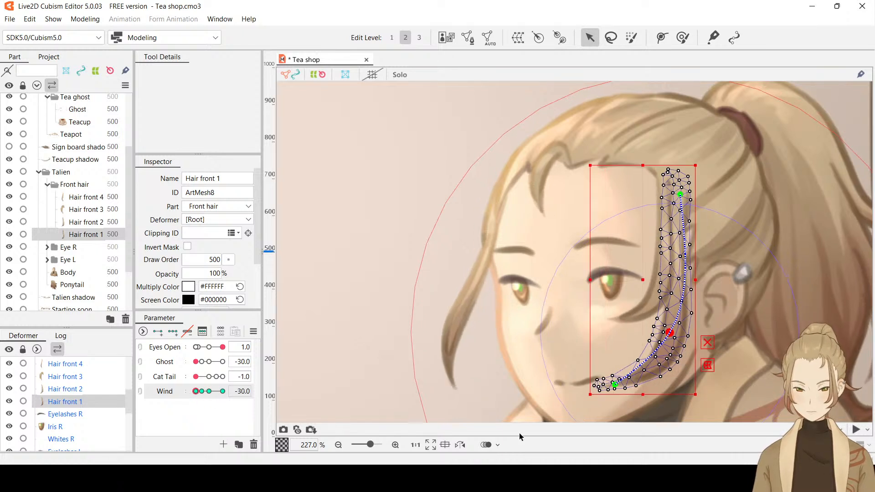
# Move the tip of Hair front 1 slightly up and outward at Wind -30, and preview the sway with the selection hidden
pyautogui.moveTo(617, 388); pyautogui.dragTo(614, 384)
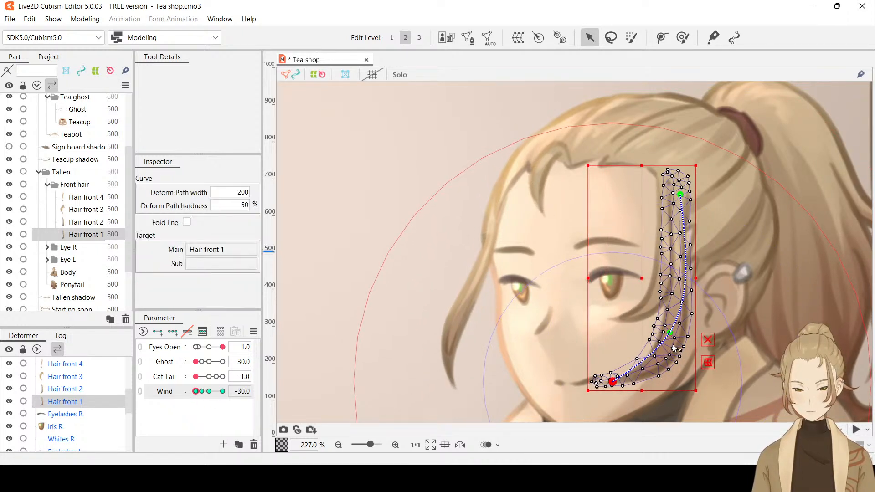
pyautogui.hotkey('ctrl', 'h')
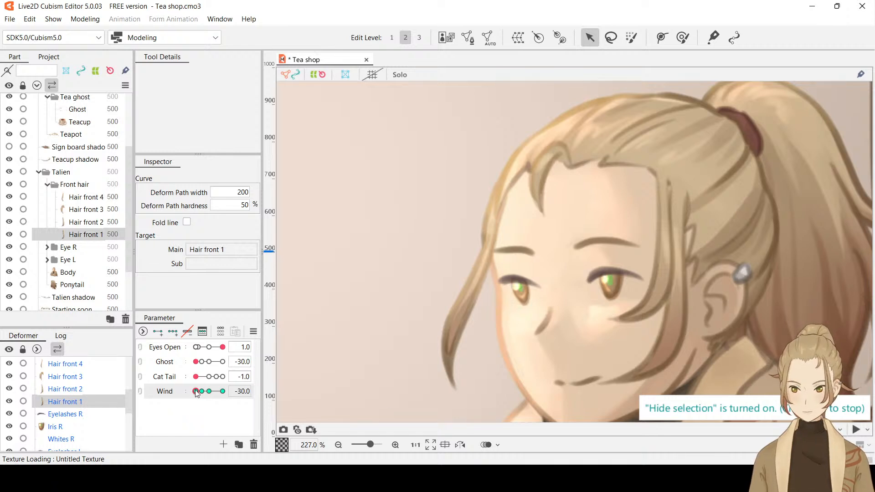
pyautogui.moveTo(197, 393)
pyautogui.mouseDown()
pyautogui.moveTo(234, 390)
pyautogui.moveTo(210, 391)
pyautogui.mouseUp()
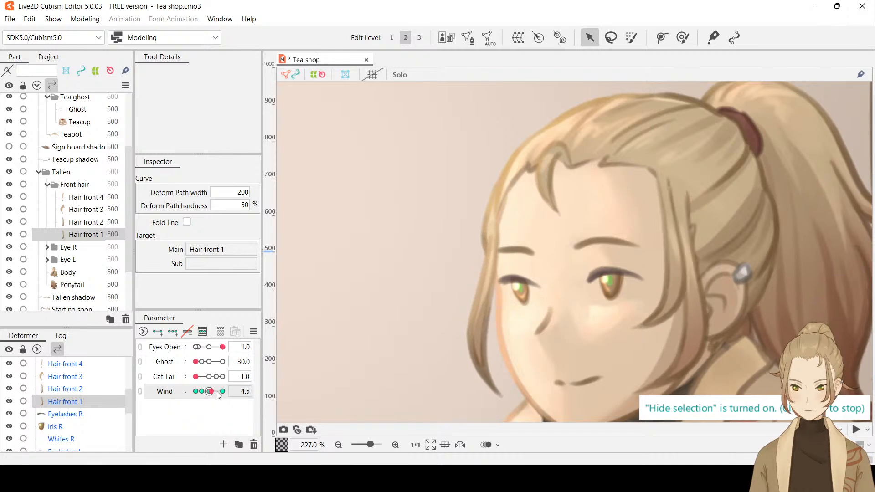
# Select Hair front 1 through Hair front 4 and add a Wind key at 16
pyautogui.moveTo(212, 395); pyautogui.dragTo(219, 395)
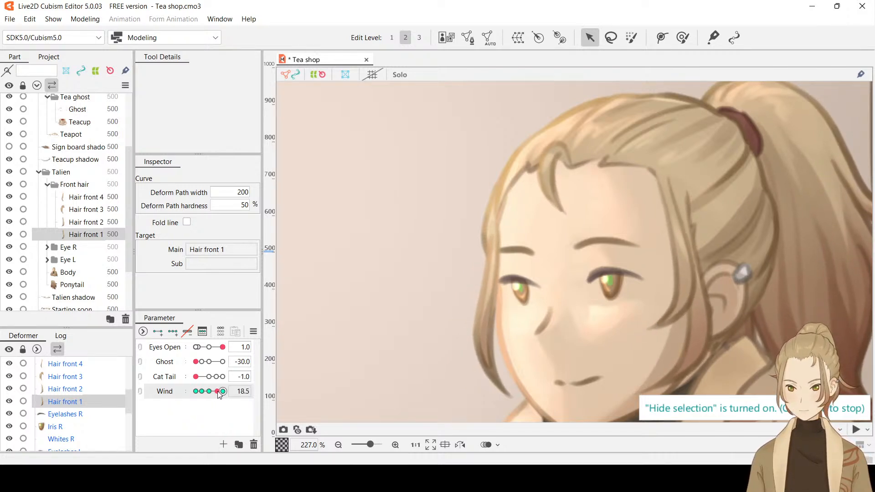
pyautogui.doubleClick(242, 394)
pyautogui.write('16')
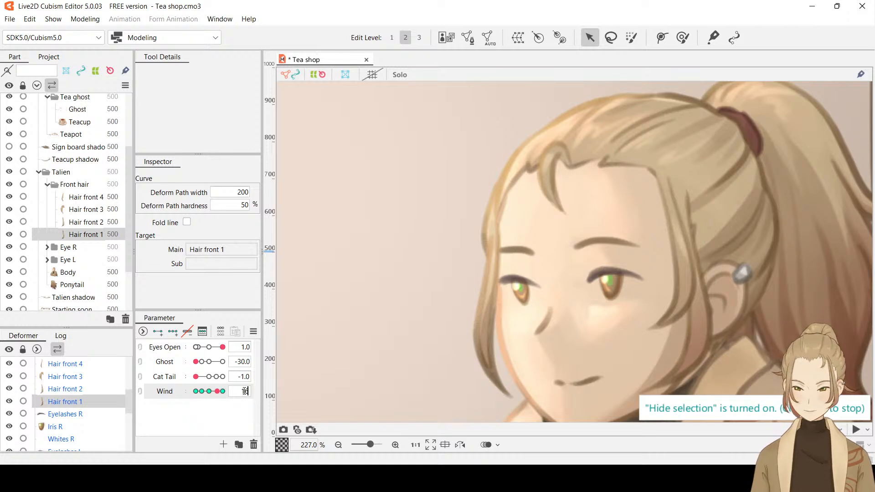
pyautogui.press('Return')
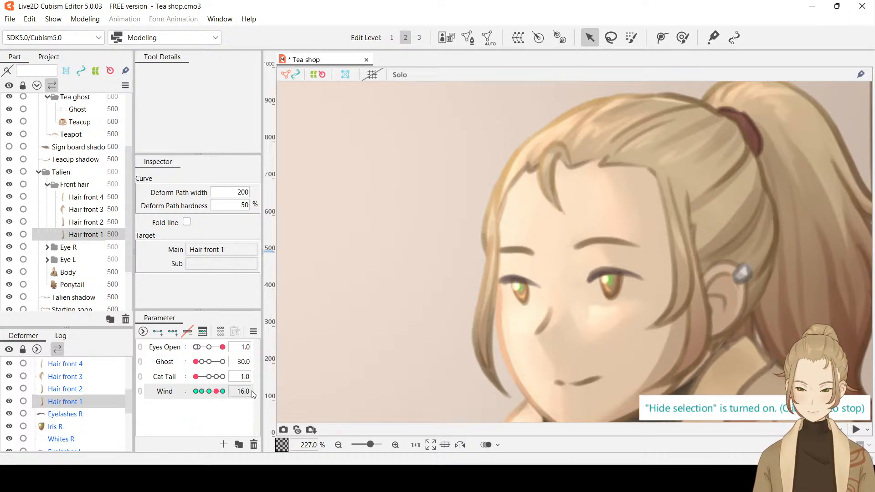
pyautogui.keyDown('shift'); pyautogui.click(97, 201); pyautogui.keyUp('shift')
pyautogui.doubleClick(242, 391)
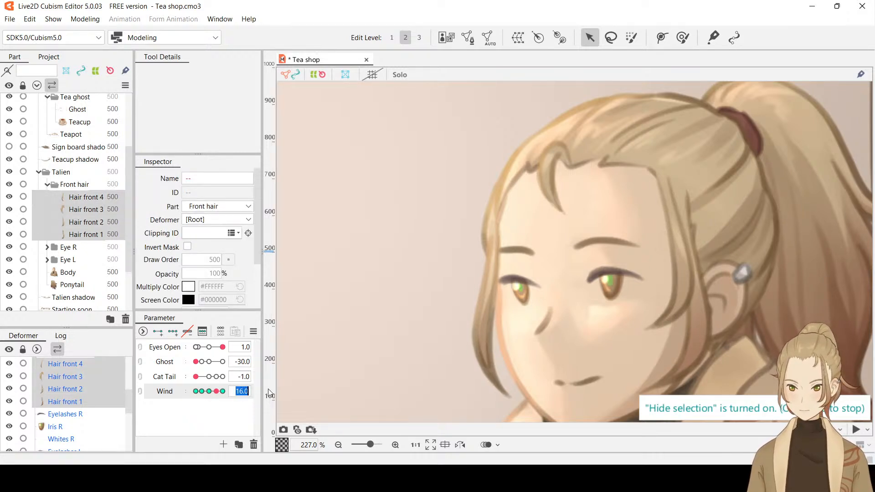
pyautogui.press('Return')
pyautogui.click(230, 414)
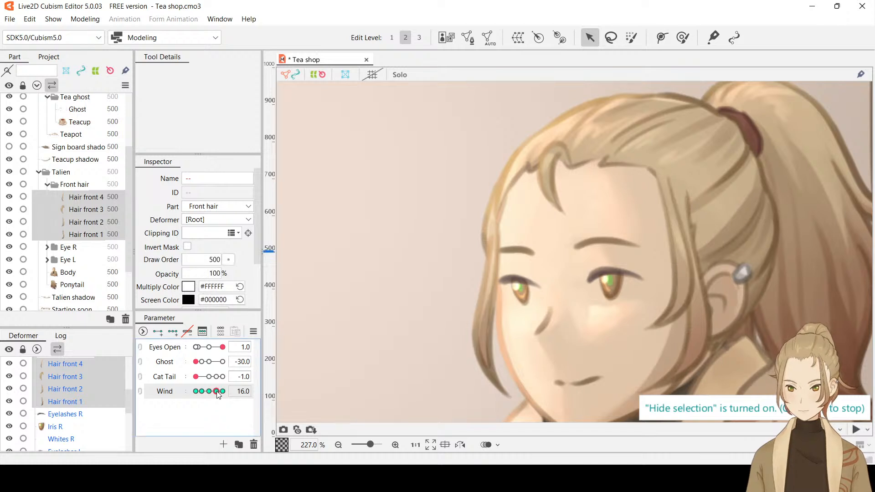
# At Wind 30, move the tip of Hair front 4 slightly up and toward the face, nudge its lower path point inward, and preview the sway
pyautogui.moveTo(217, 392)
pyautogui.mouseDown()
pyautogui.moveTo(207, 393)
pyautogui.moveTo(231, 391)
pyautogui.mouseUp()
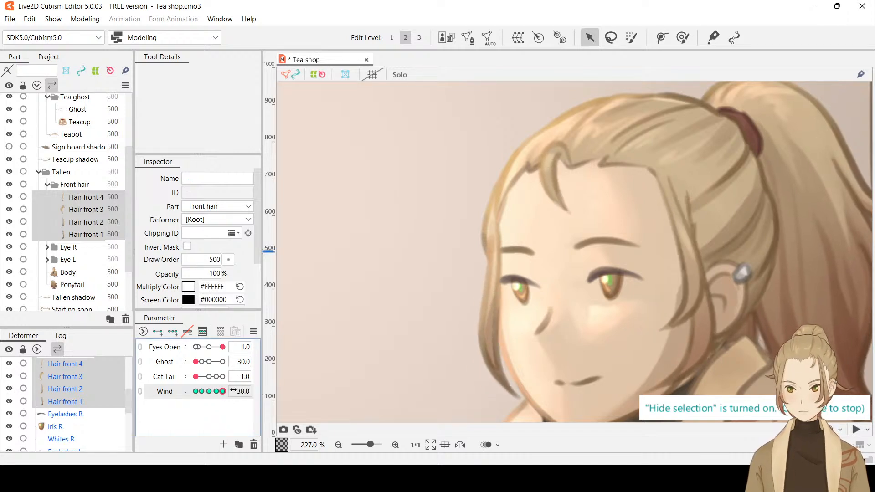
pyautogui.click(89, 197)
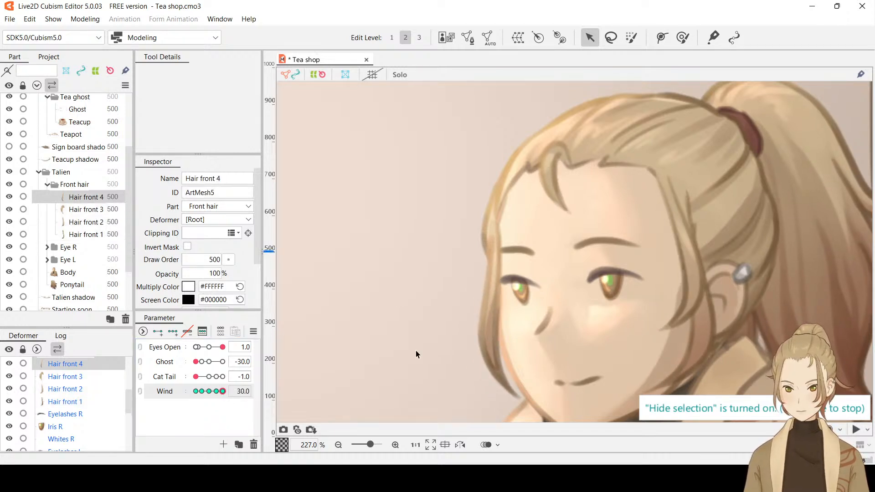
pyautogui.hotkey('ctrl', 't')
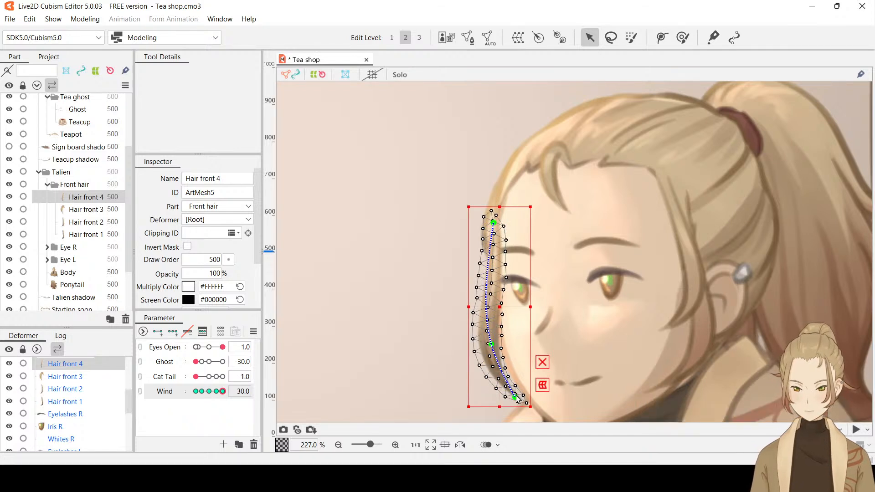
pyautogui.moveTo(518, 400); pyautogui.dragTo(522, 394)
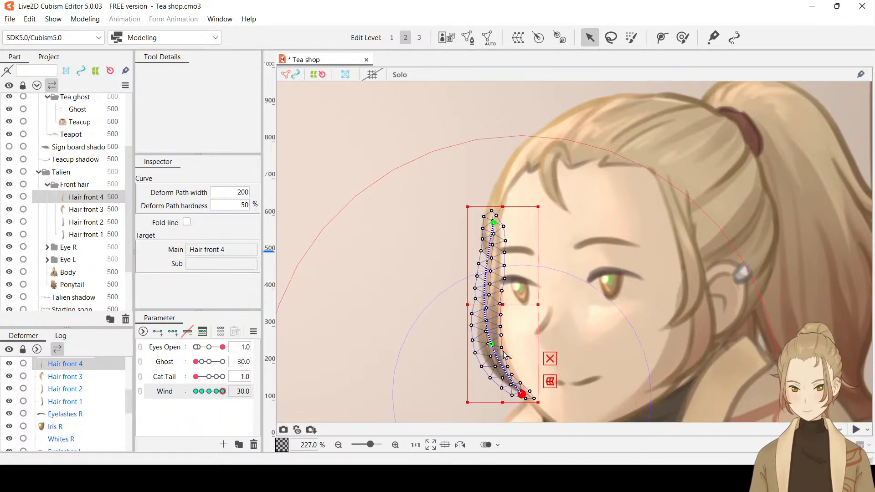
pyautogui.moveTo(493, 345); pyautogui.dragTo(494, 344)
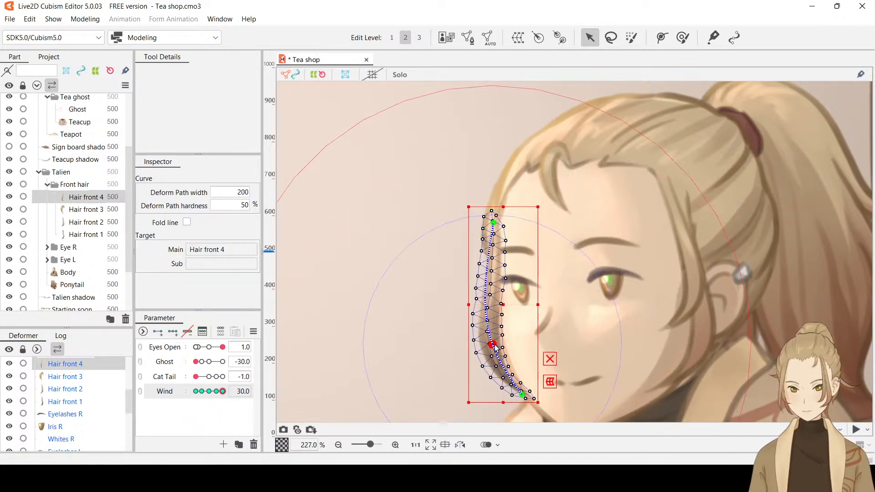
pyautogui.hotkey('ctrl', 't')
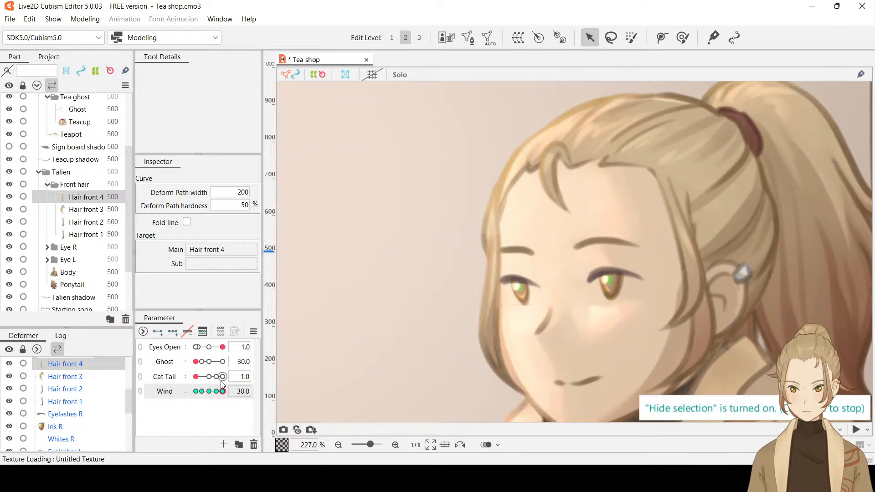
pyautogui.moveTo(223, 394)
pyautogui.mouseDown()
pyautogui.moveTo(185, 395)
pyautogui.moveTo(234, 392)
pyautogui.moveTo(182, 389)
pyautogui.moveTo(232, 391)
pyautogui.mouseUp()
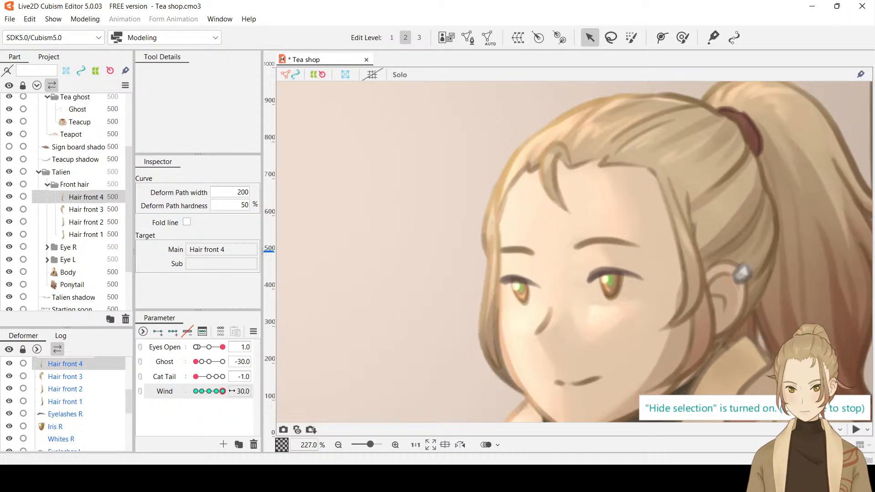
# Move the tip of Hair front 2 toward the ear at Wind 30, adjust its lower path point slightly, and preview the sway
pyautogui.click(87, 210)
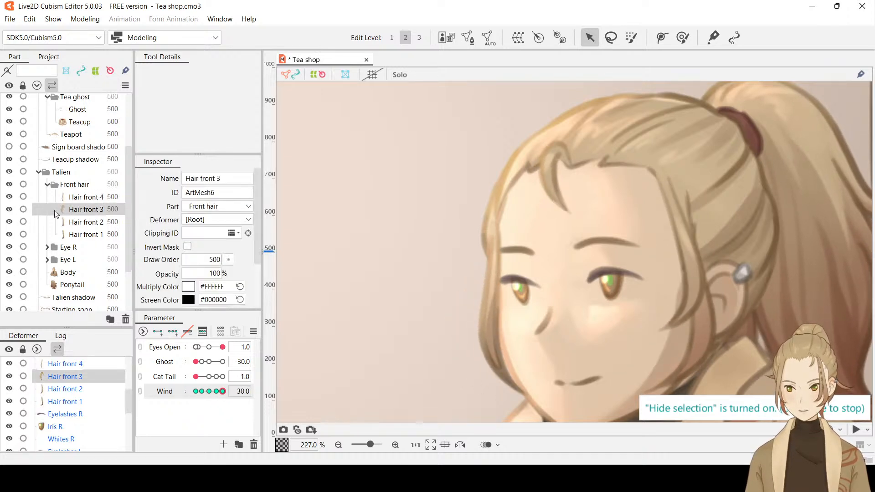
pyautogui.click(94, 225)
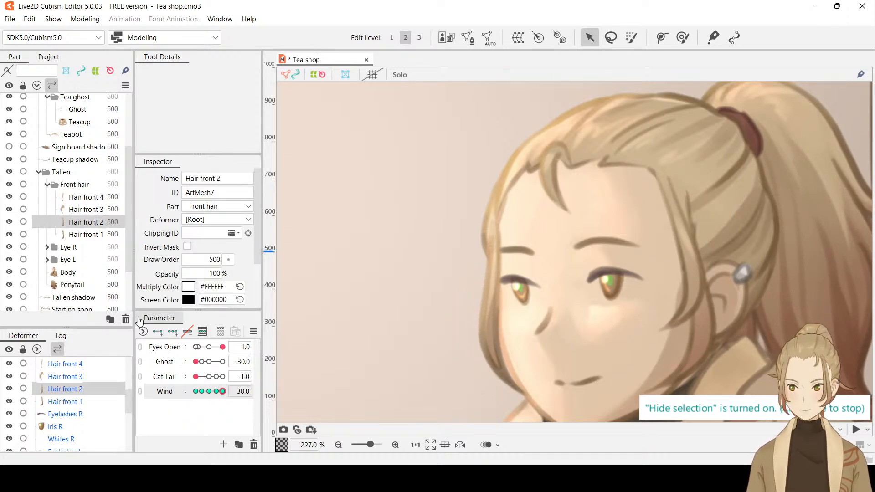
pyautogui.moveTo(223, 391); pyautogui.dragTo(249, 392)
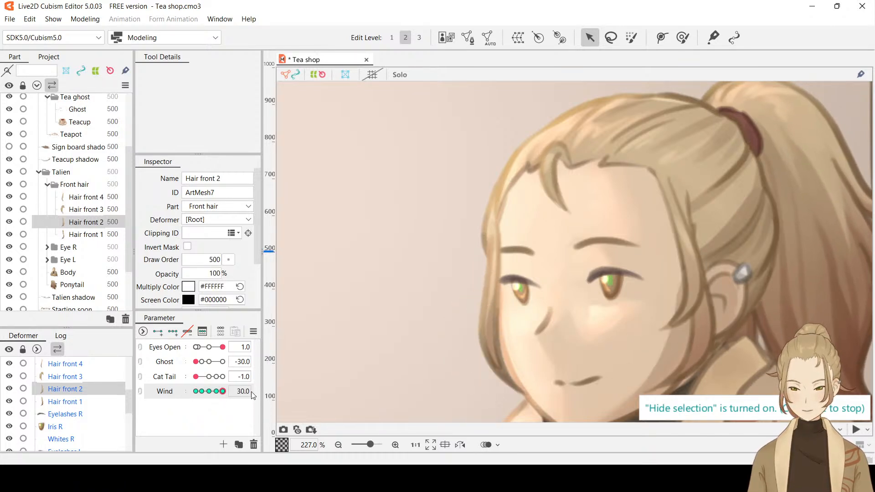
pyautogui.moveTo(708, 275); pyautogui.dragTo(665, 273)
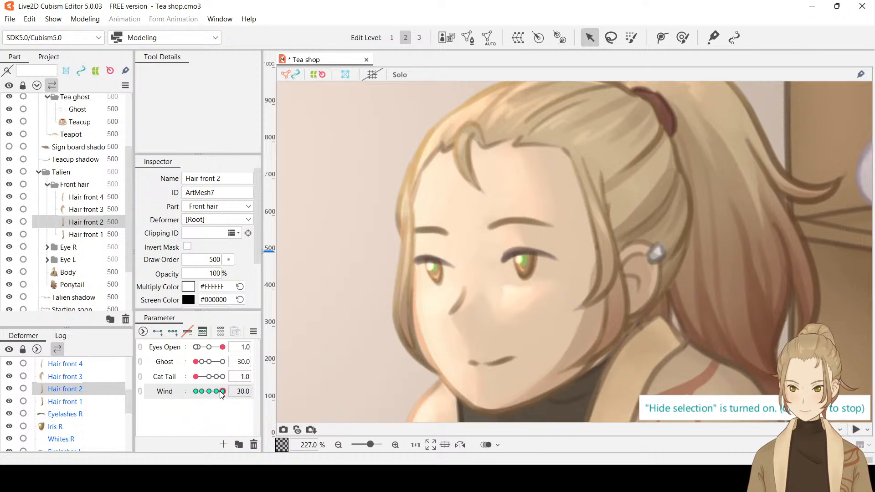
pyautogui.hotkey('ctrl', 't')
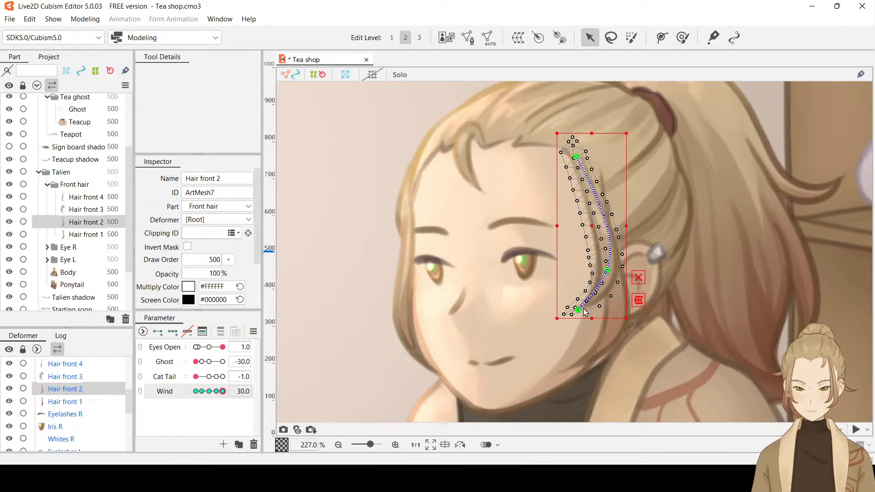
pyautogui.moveTo(578, 309); pyautogui.dragTo(595, 311)
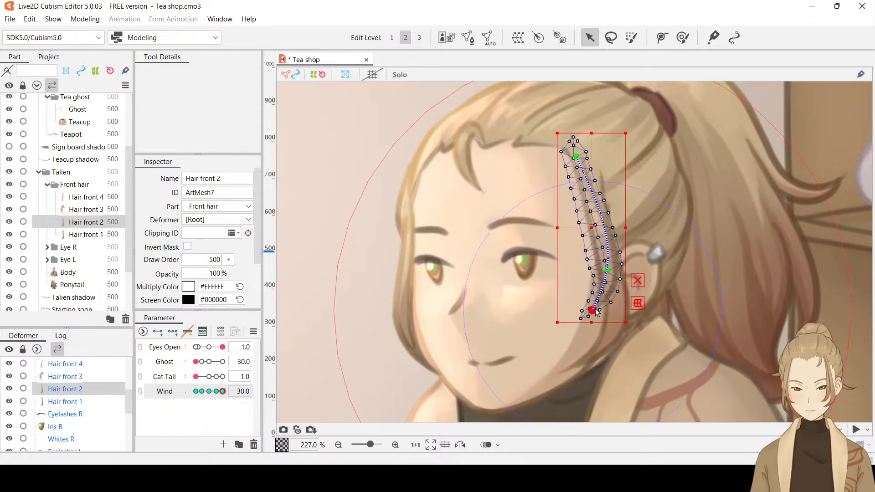
pyautogui.moveTo(610, 269); pyautogui.dragTo(610, 267)
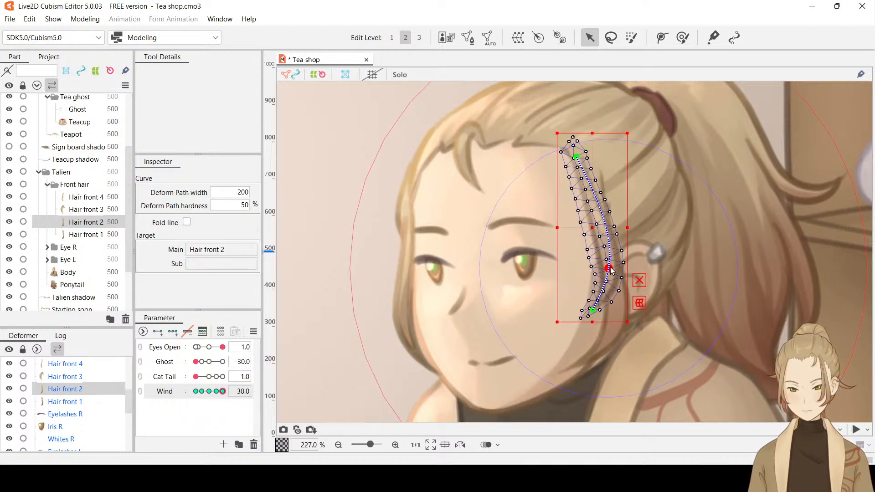
pyautogui.hotkey('ctrl', 'h')
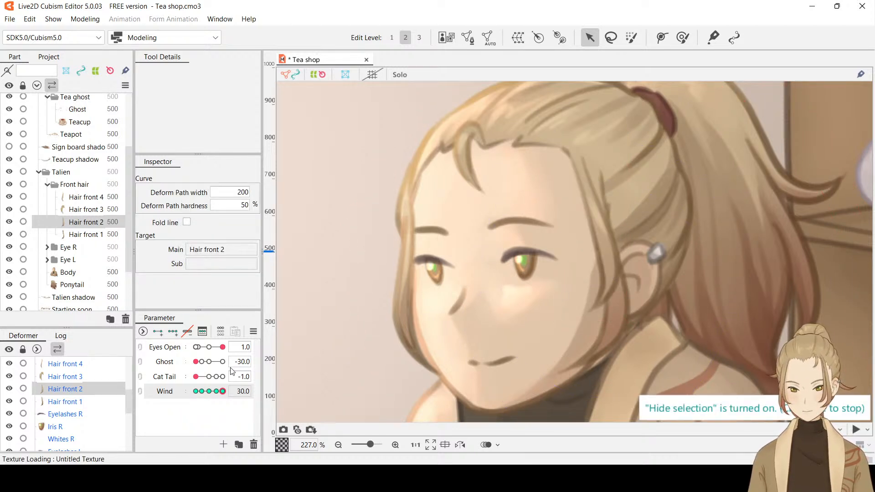
pyautogui.moveTo(222, 391); pyautogui.dragTo(261, 389)
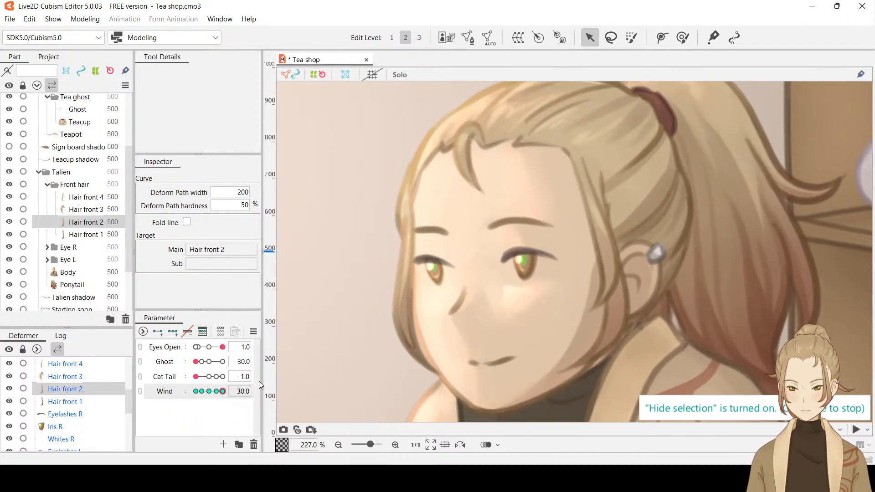
# Nudge the lower path point of Hair front 2 slightly toward the face at Wind 30 and preview the sway with the selection hidden
pyautogui.scroll(2, 597, 253)
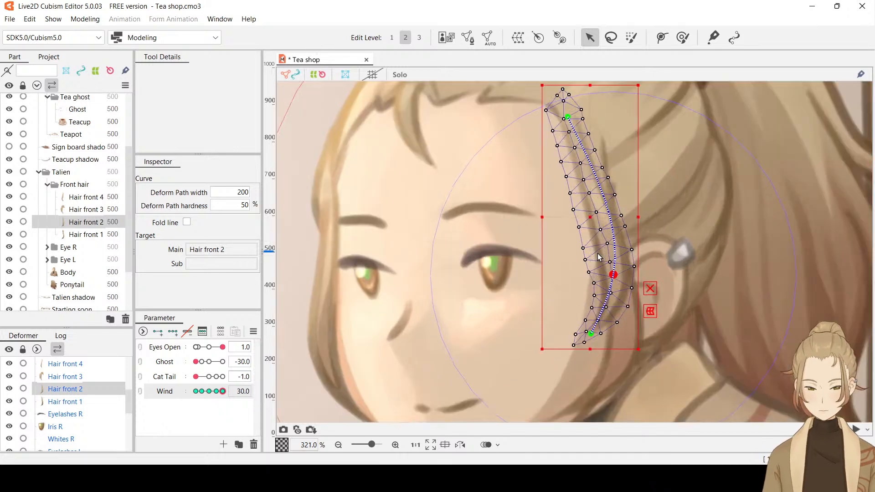
pyautogui.moveTo(613, 275); pyautogui.dragTo(610, 275)
pyautogui.hotkey('ctrl', 'h')
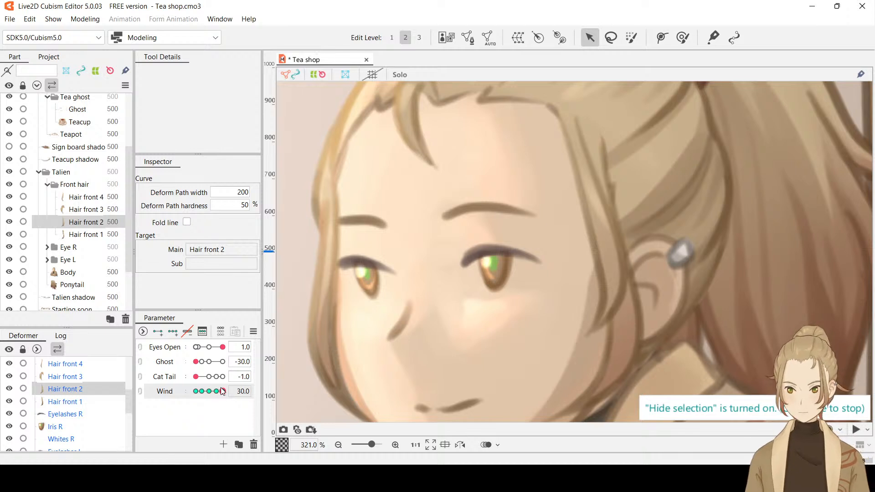
pyautogui.moveTo(223, 391); pyautogui.dragTo(254, 401)
pyautogui.scroll(-3, 542, 281)
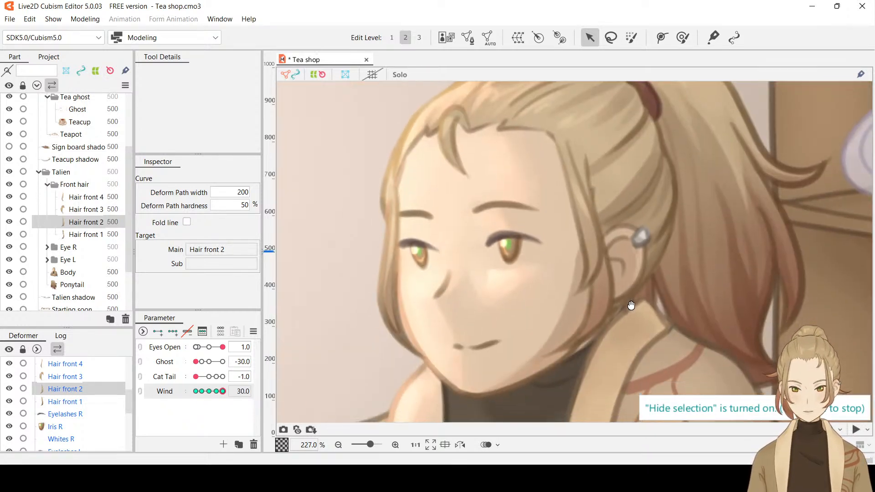
# Try to move the tip of Hair front 1 back toward the neck at Wind 30, previewing the sway with the selection hidden
pyautogui.click(100, 236)
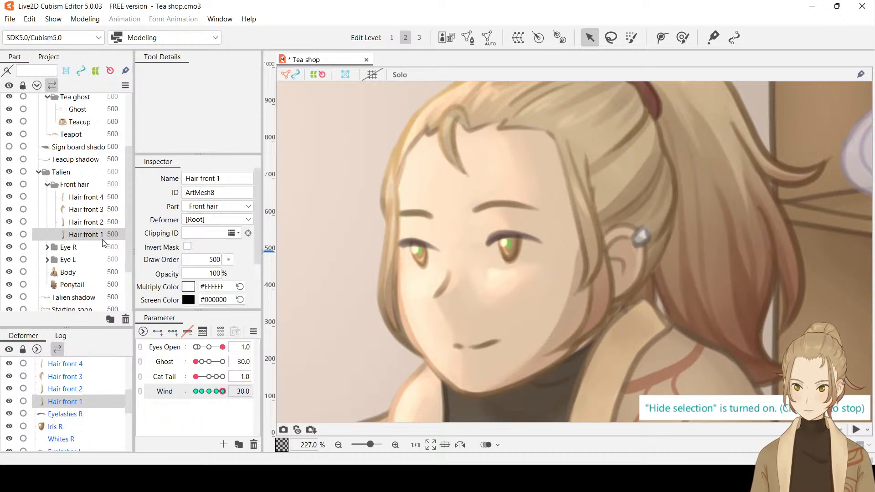
pyautogui.moveTo(221, 392); pyautogui.dragTo(243, 392)
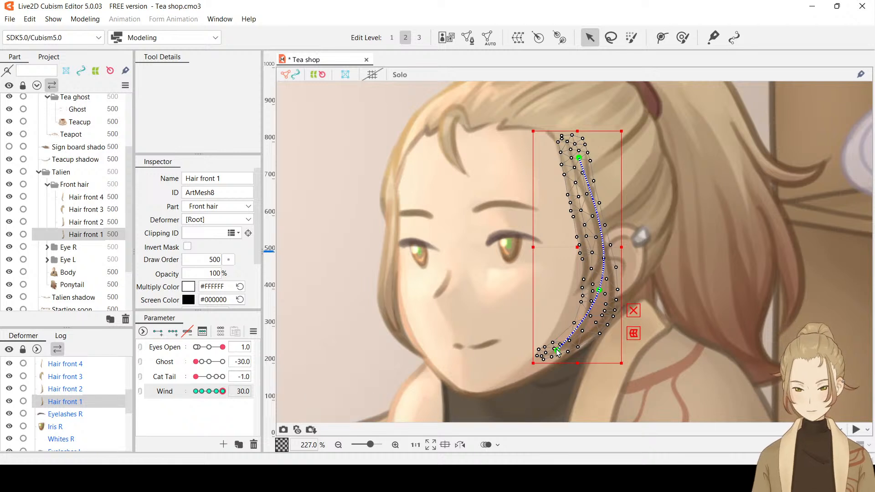
pyautogui.moveTo(557, 351); pyautogui.dragTo(574, 351)
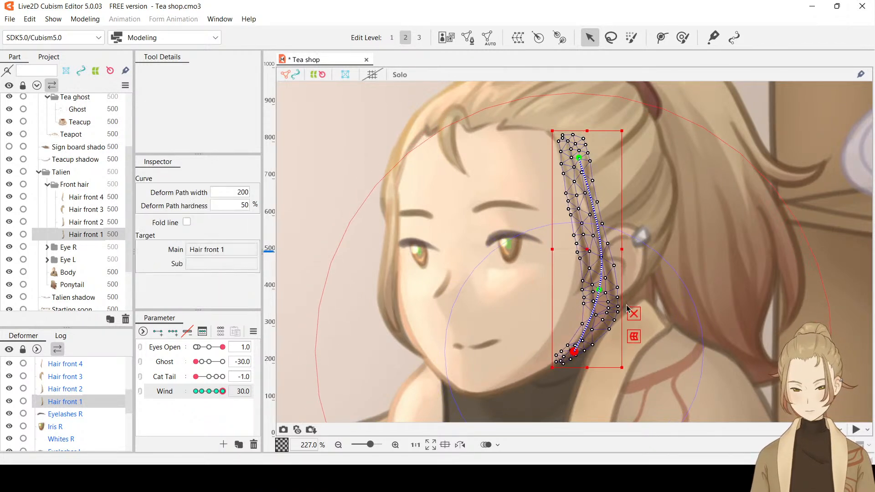
pyautogui.hotkey('ctrl', 'h')
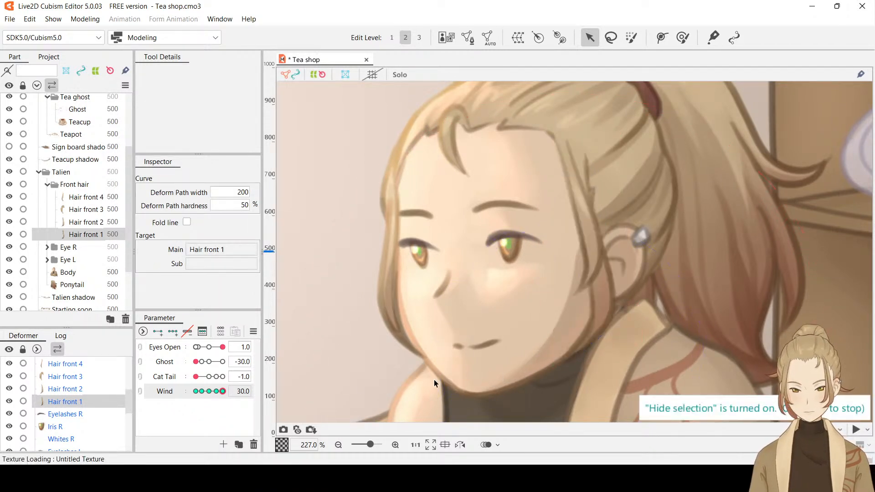
pyautogui.moveTo(211, 400); pyautogui.dragTo(250, 395)
# Try to shift the lower path point of Hair front 1 slightly toward the face at Wind 30, previewing the sway
pyautogui.hotkey('ctrl', 'h')
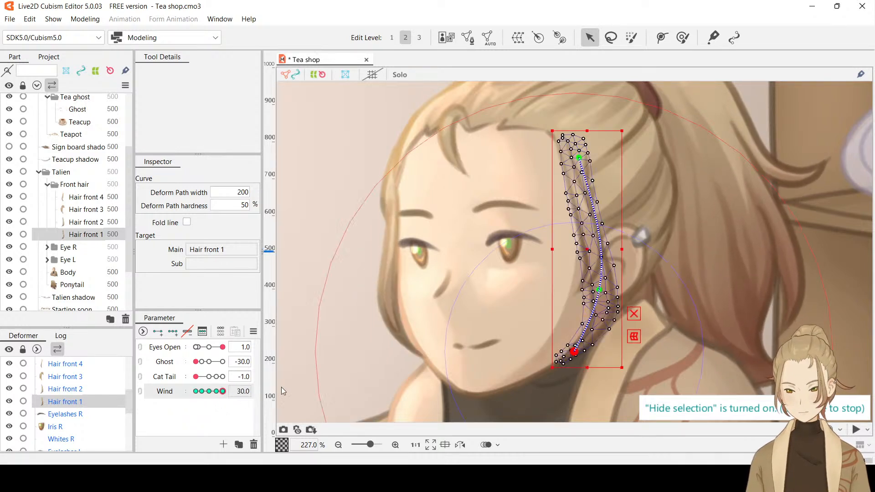
pyautogui.click(600, 290)
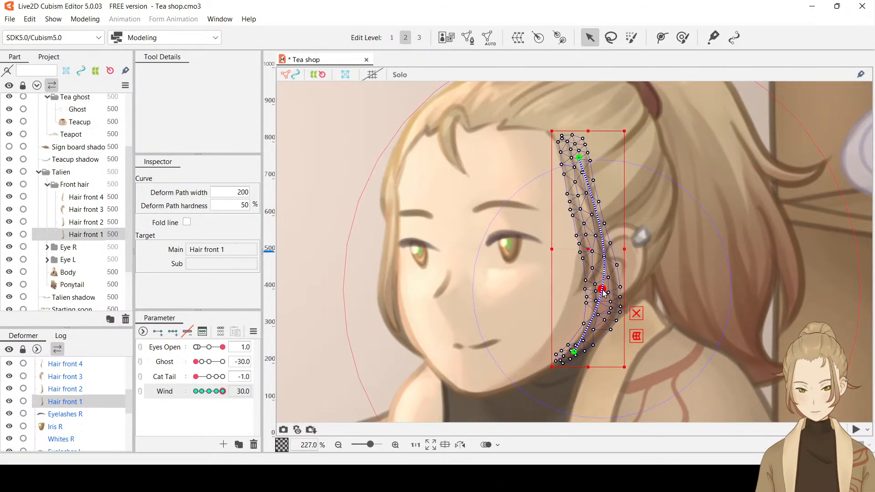
pyautogui.moveTo(602, 289); pyautogui.dragTo(599, 293)
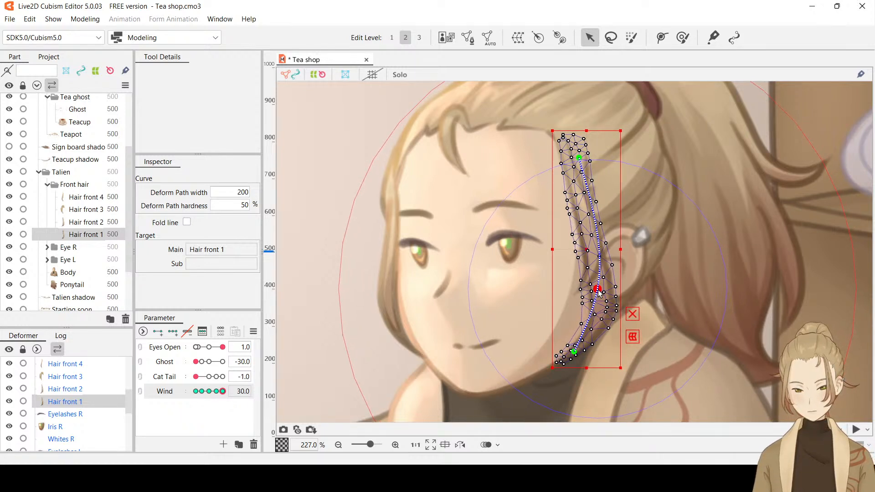
pyautogui.hotkey('ctrl', 'h')
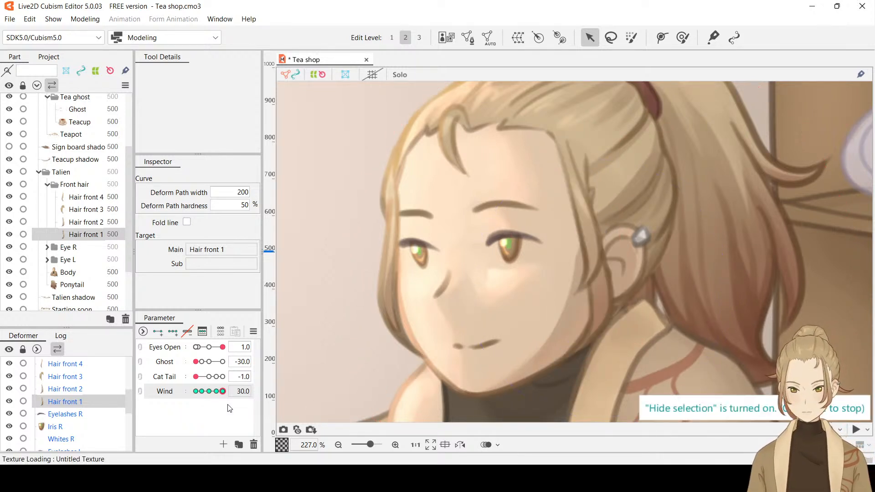
pyautogui.moveTo(228, 393); pyautogui.dragTo(222, 395)
pyautogui.moveTo(206, 393); pyautogui.dragTo(236, 395)
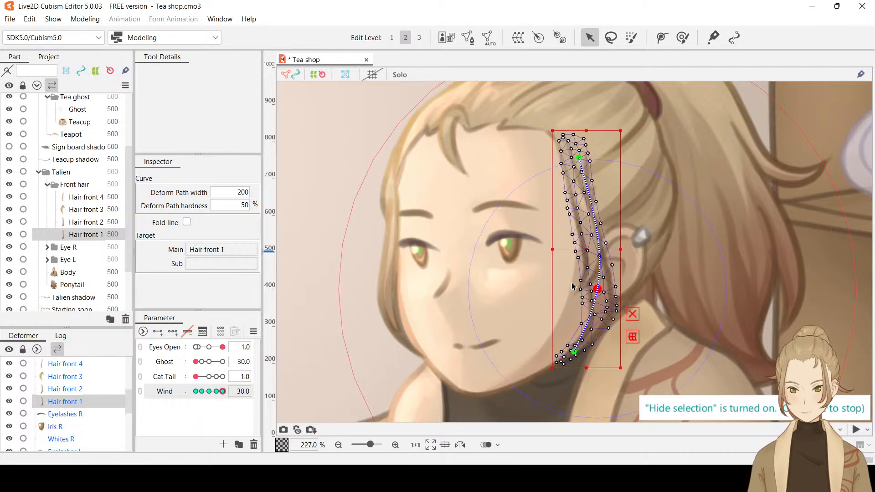
# Try to nudge the lower path point and tip of Hair front 1 slightly toward the neck at Wind 30, previewing the sway
pyautogui.moveTo(598, 289); pyautogui.dragTo(600, 289)
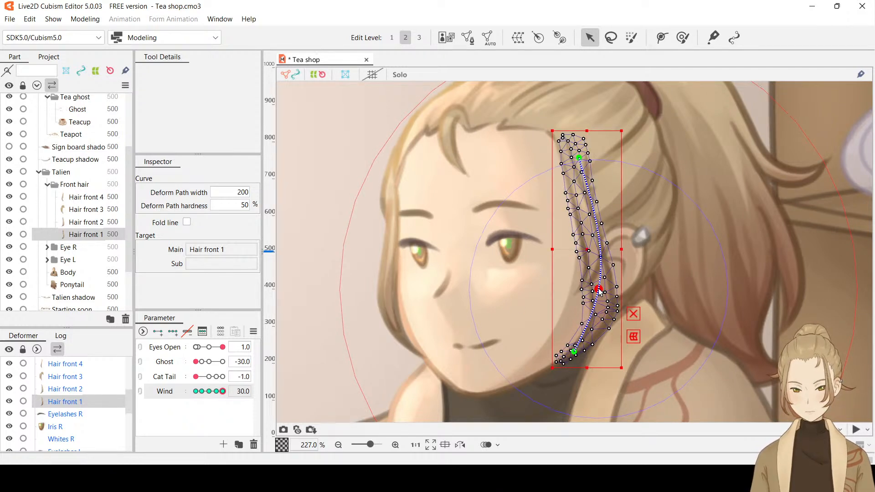
pyautogui.hotkey('ctrl', 'h')
pyautogui.hotkey('ctrl', 'h')
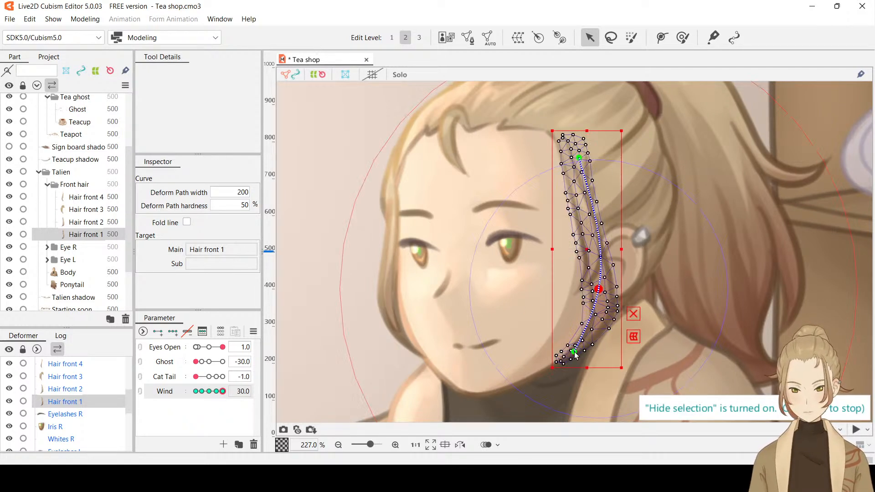
pyautogui.moveTo(572, 351); pyautogui.dragTo(578, 352)
pyautogui.hotkey('ctrl', 'h')
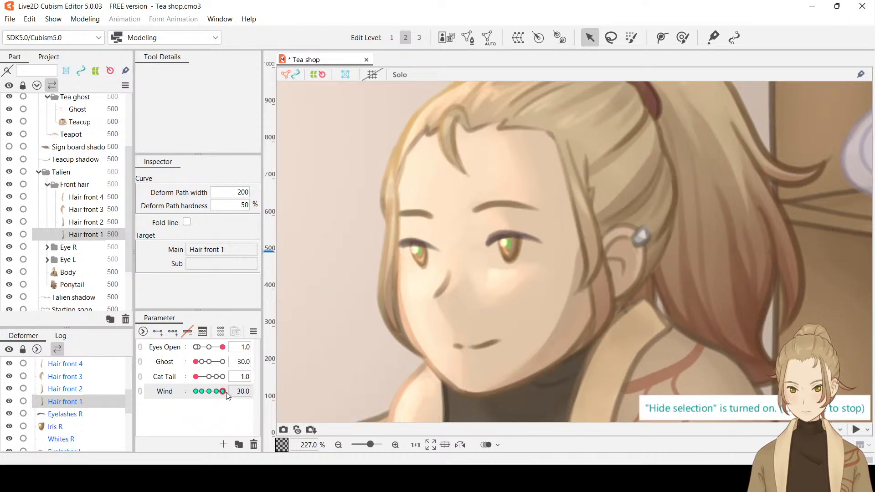
pyautogui.moveTo(223, 392); pyautogui.dragTo(289, 413)
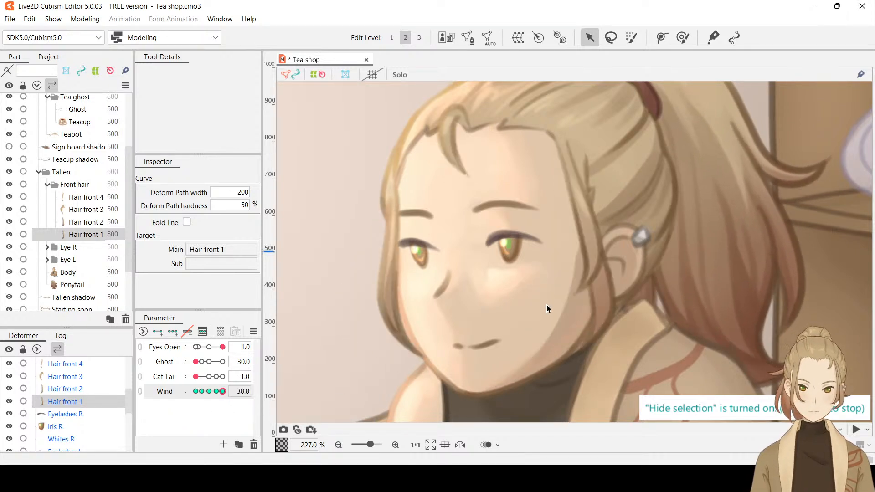
# Show the selection again and undo the path point moves on Hair front 1 at Wind 30
pyautogui.scroll(-4, 546, 304)
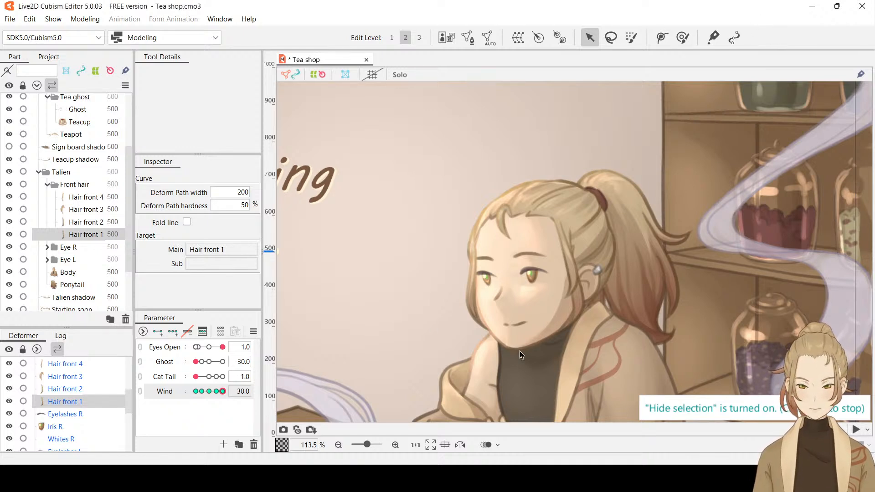
pyautogui.click(589, 324)
pyautogui.click(588, 324)
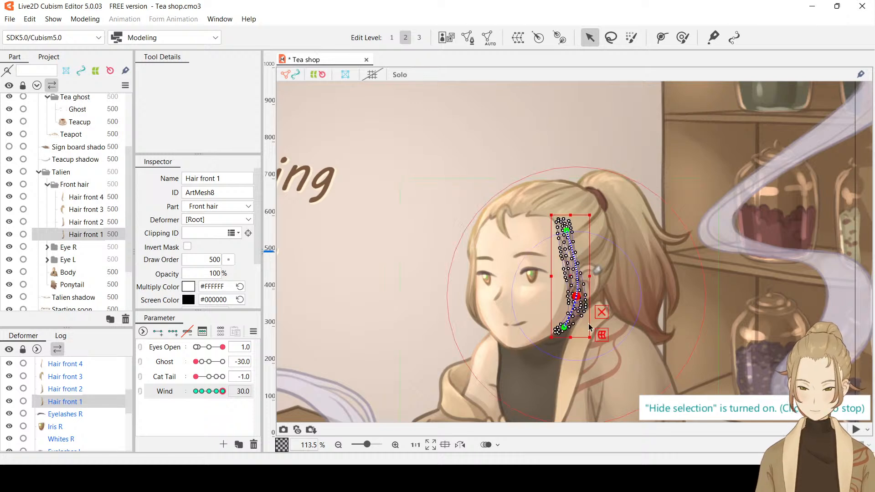
pyautogui.hotkey('ctrl', 'z')
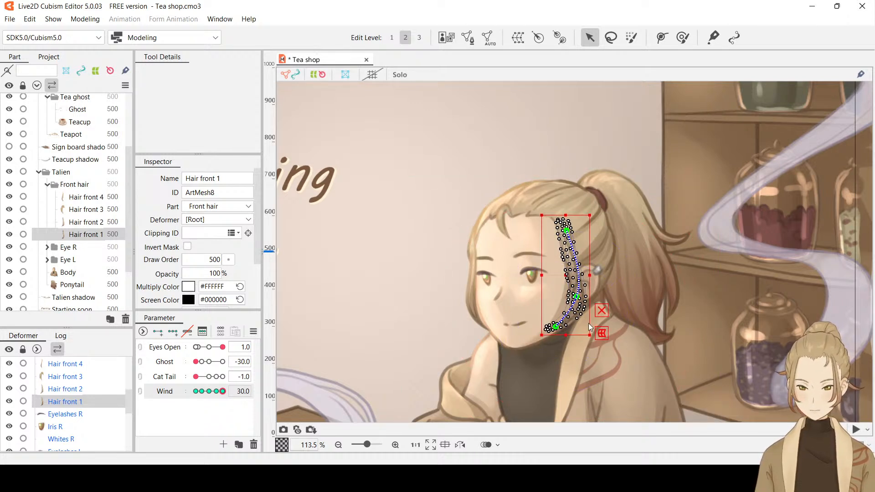
# Undo further path point moves on Hair front 1 at Wind 30 and compare the strands with the selection hidden
pyautogui.hotkey('ctrl', 'z')
pyautogui.hotkey('ctrl', 'z')
pyautogui.hotkey('ctrl', 'z')
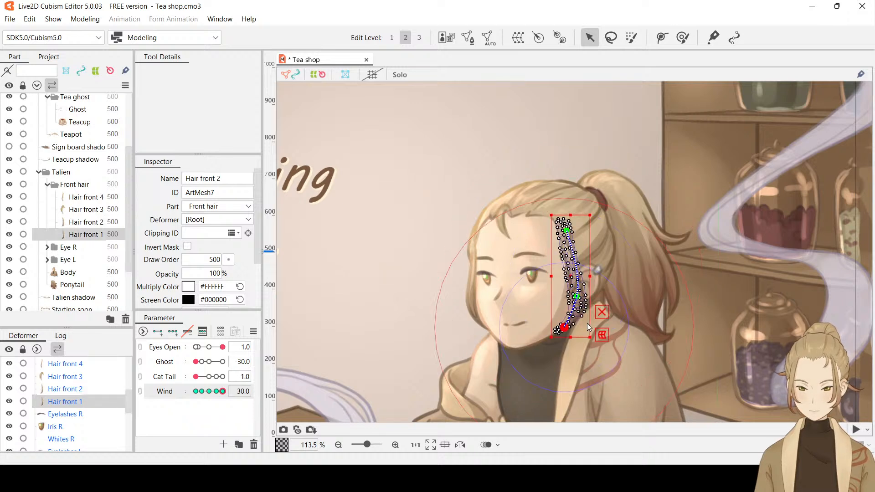
pyautogui.hotkey('ctrl', 'z')
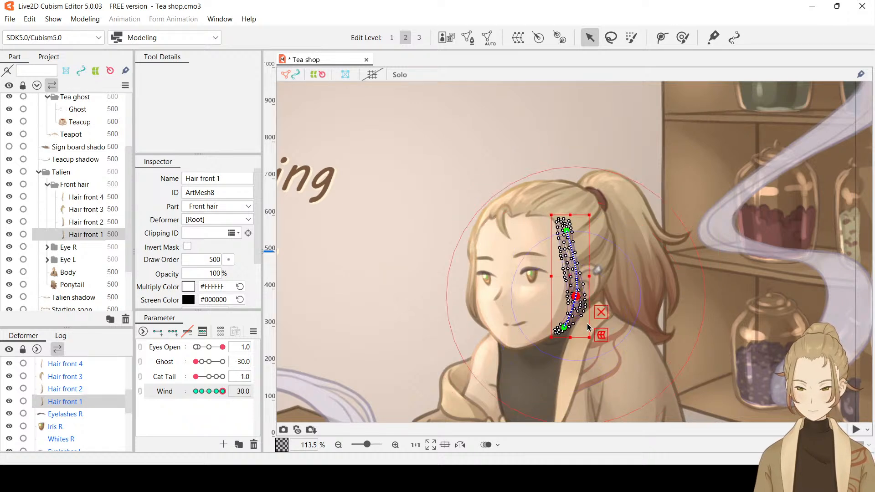
pyautogui.hotkey('ctrl', 'h')
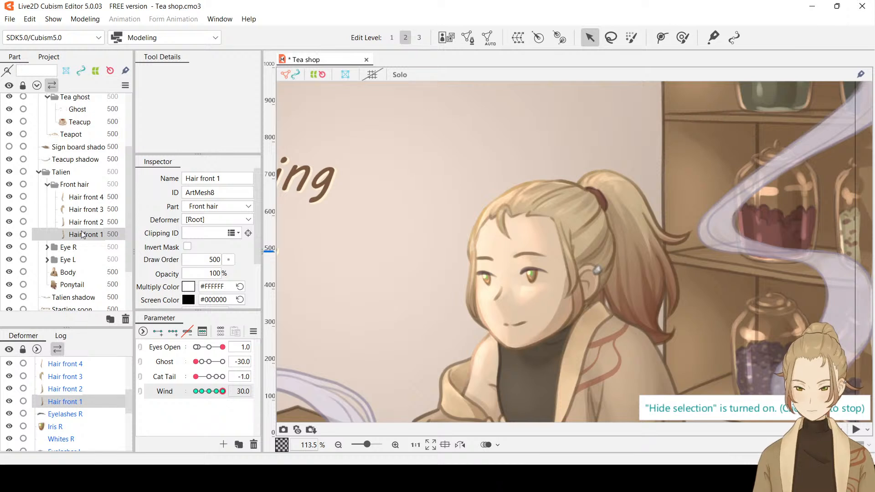
pyautogui.hotkey('ctrl', 'h')
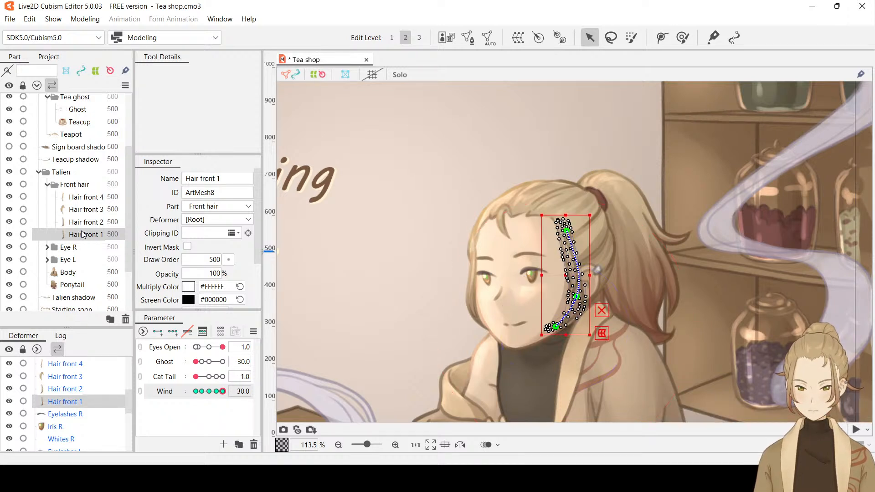
pyautogui.press('Up')
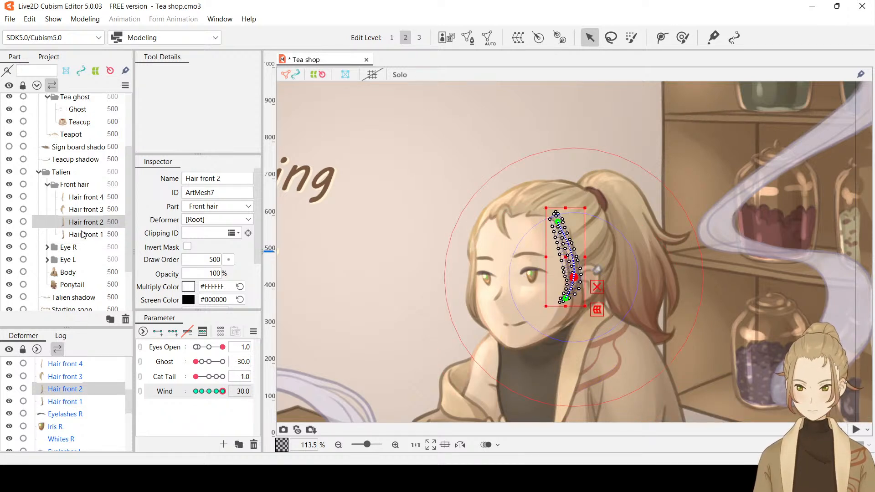
pyautogui.hotkey('ctrl', 'h')
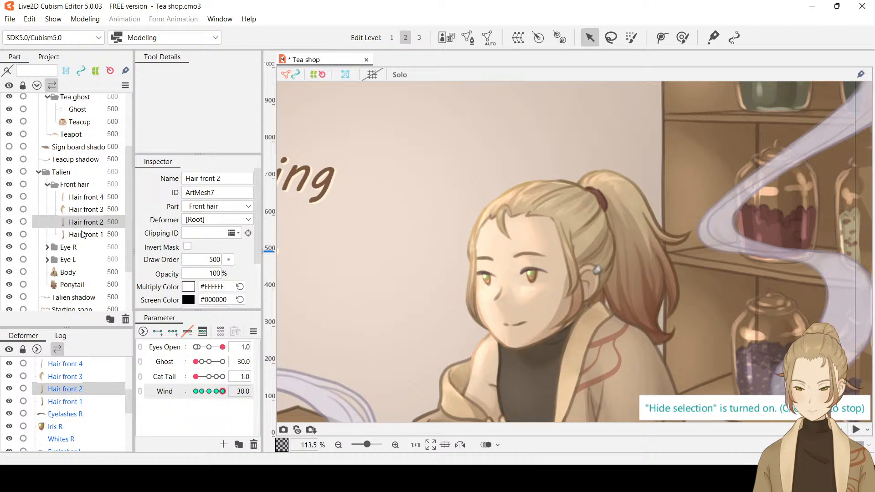
pyautogui.click(83, 234)
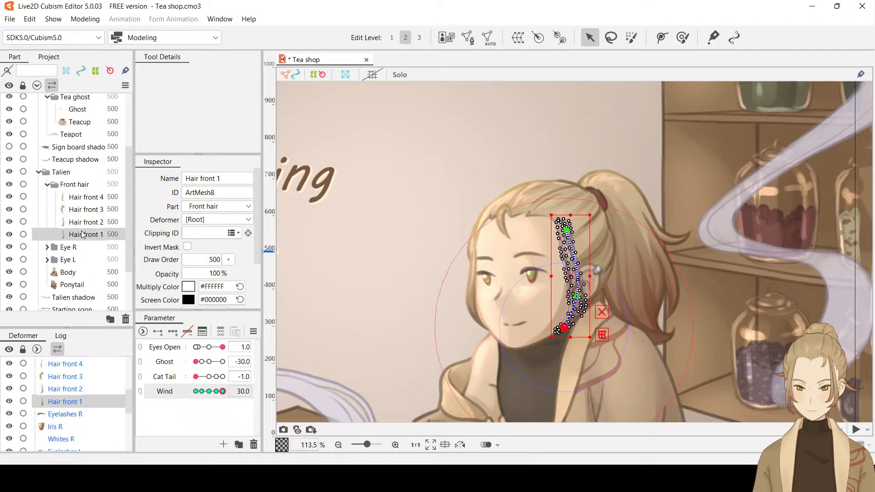
# Move the tip of Hair front 1 slightly toward the face at Wind 30, leaving the lower path point in place
pyautogui.moveTo(576, 296); pyautogui.dragTo(575, 296)
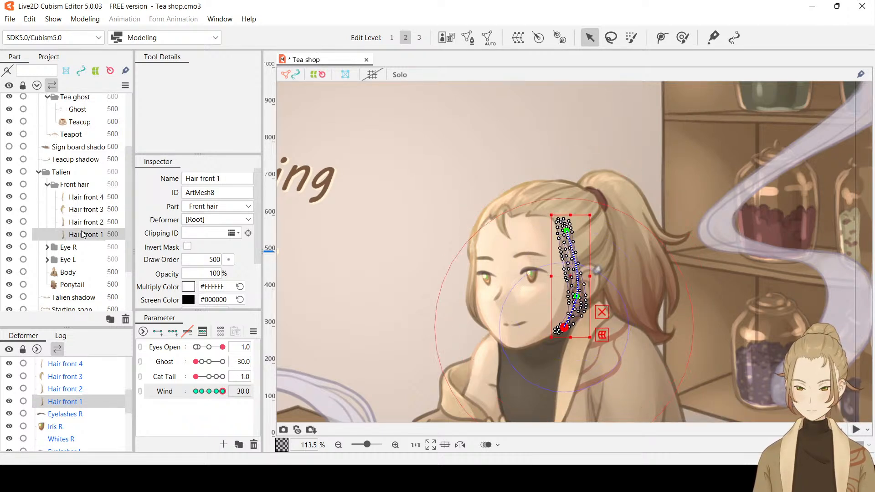
pyautogui.moveTo(564, 327); pyautogui.dragTo(555, 327)
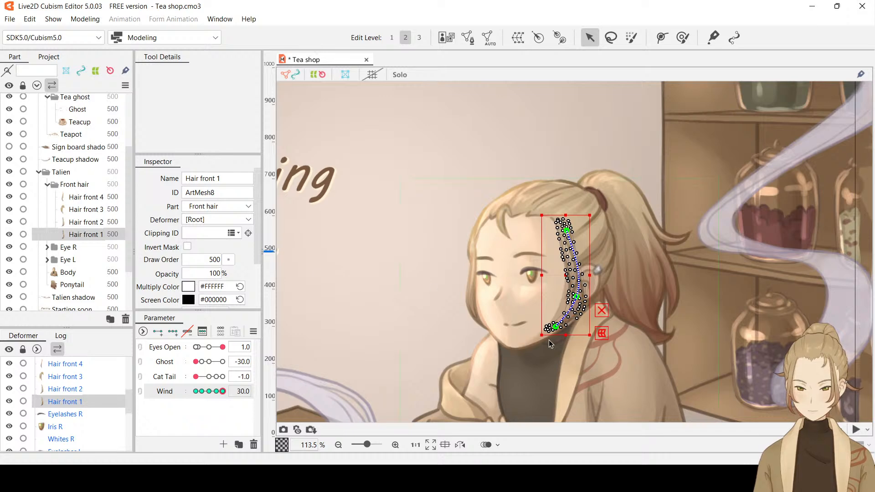
pyautogui.scroll(3, 581, 344)
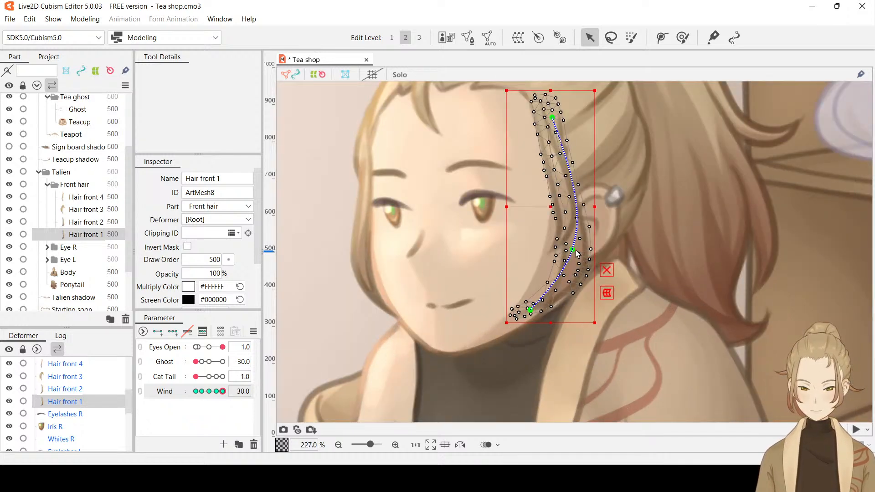
pyautogui.moveTo(531, 311); pyautogui.dragTo(539, 310)
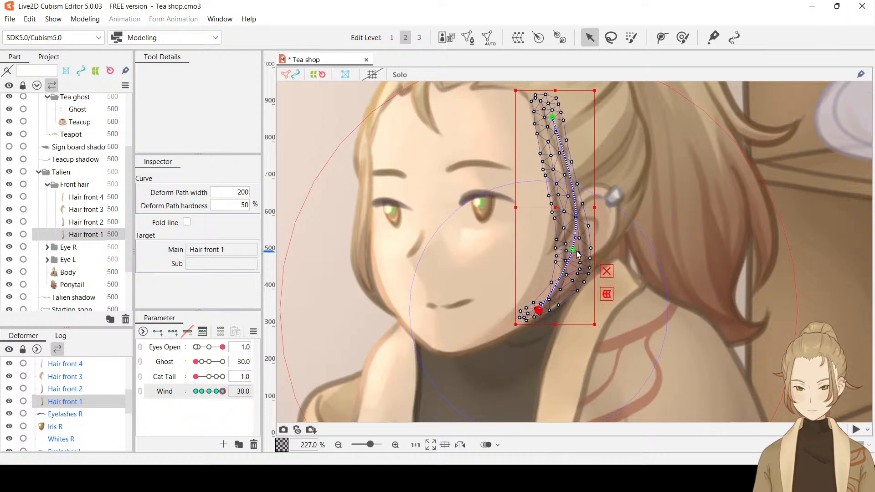
# Try to nudge the tip and lower path point of Hair front 1 slightly toward the face at Wind -30, hiding the selection
pyautogui.moveTo(224, 393); pyautogui.dragTo(197, 399)
pyautogui.hotkey('ctrl', 't')
pyautogui.hotkey('ctrl', 't')
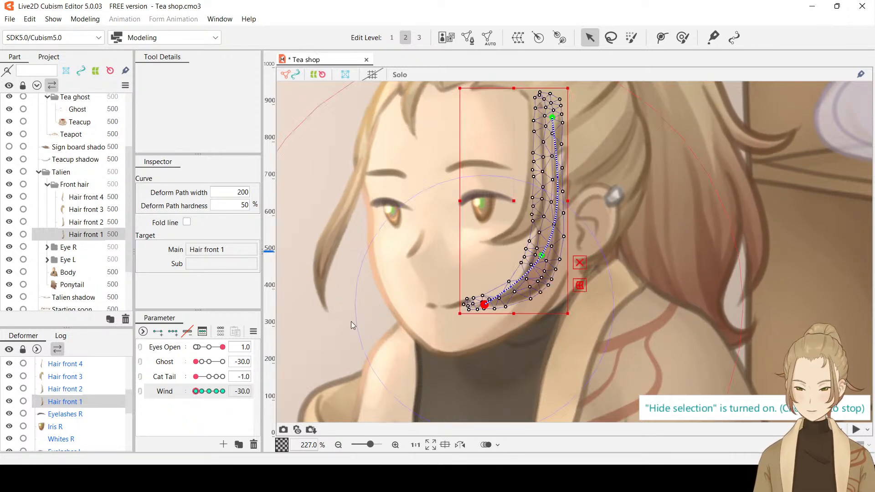
pyautogui.moveTo(484, 304)
pyautogui.mouseDown()
pyautogui.moveTo(471, 298)
pyautogui.moveTo(481, 299)
pyautogui.mouseUp()
pyautogui.moveTo(541, 257); pyautogui.dragTo(539, 259)
pyautogui.hotkey('ctrl', 't')
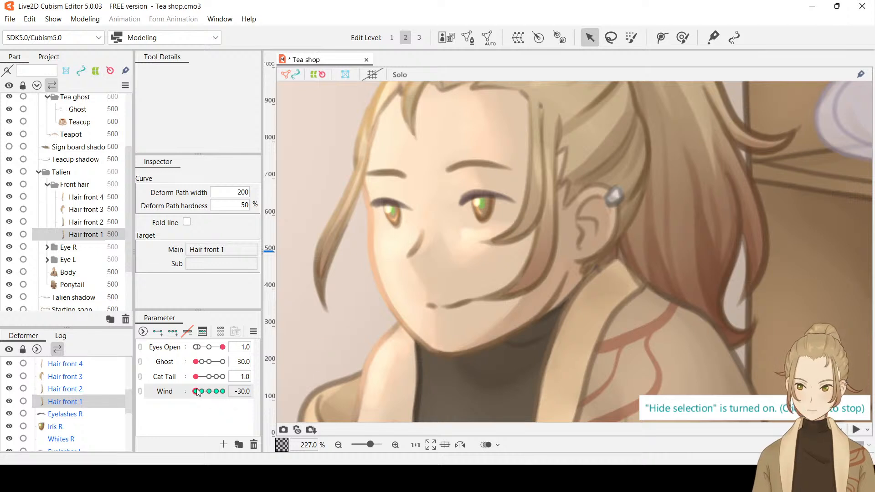
# Undo the path point nudges on Hair front 1 at Wind -30 and preview the sway up to Wind 30
pyautogui.moveTo(196, 391); pyautogui.dragTo(175, 397)
pyautogui.hotkey('ctrl', 'z')
pyautogui.hotkey('ctrl', 'z')
pyautogui.hotkey('ctrl', 'z')
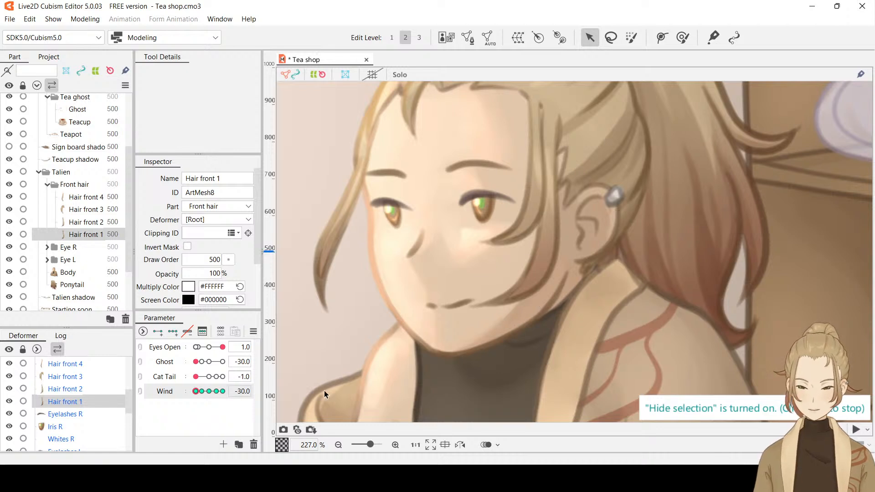
pyautogui.moveTo(196, 391); pyautogui.dragTo(274, 388)
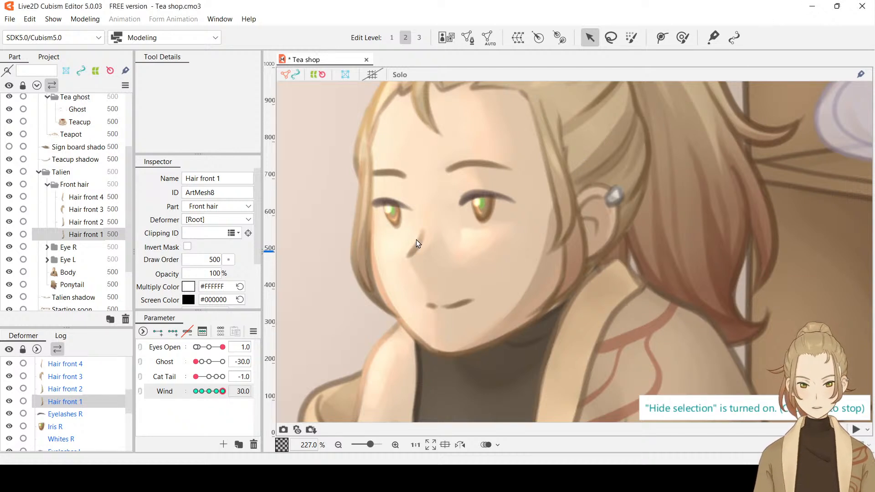
# Bring the hanging plant basket into view and save the Tea shop model
pyautogui.scroll(-8, 416, 239)
pyautogui.moveTo(416, 219); pyautogui.dragTo(544, 244)
pyautogui.scroll(6, 512, 217)
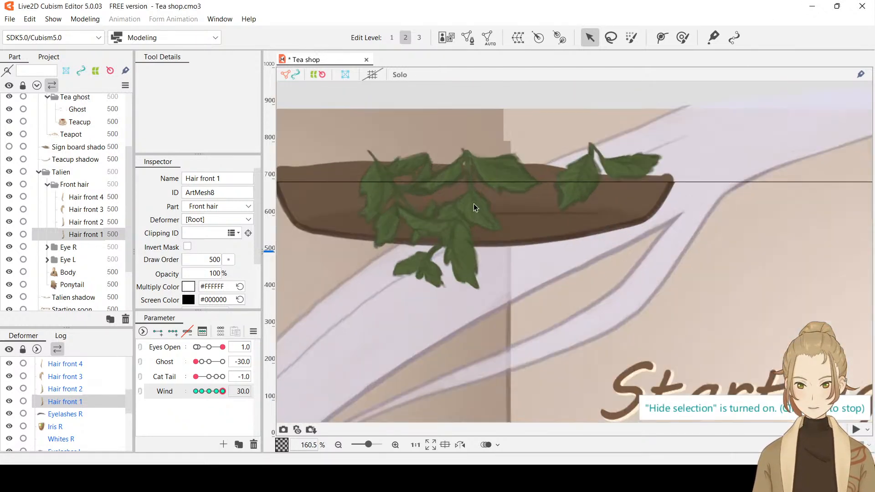
pyautogui.hotkey('ctrl', 's')
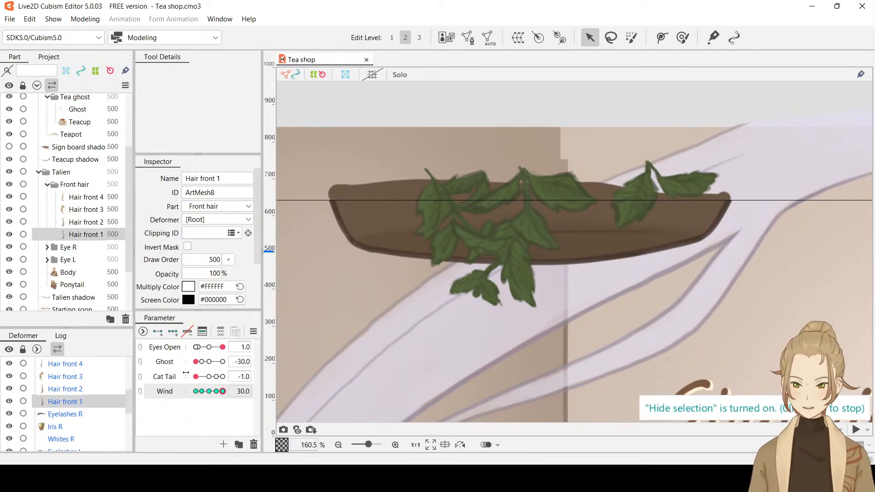
# Add a Wind keyform at -16 to Plant, Plant 2 and Plant 3, and set Wind to -30
pyautogui.scroll(4, 90, 223)
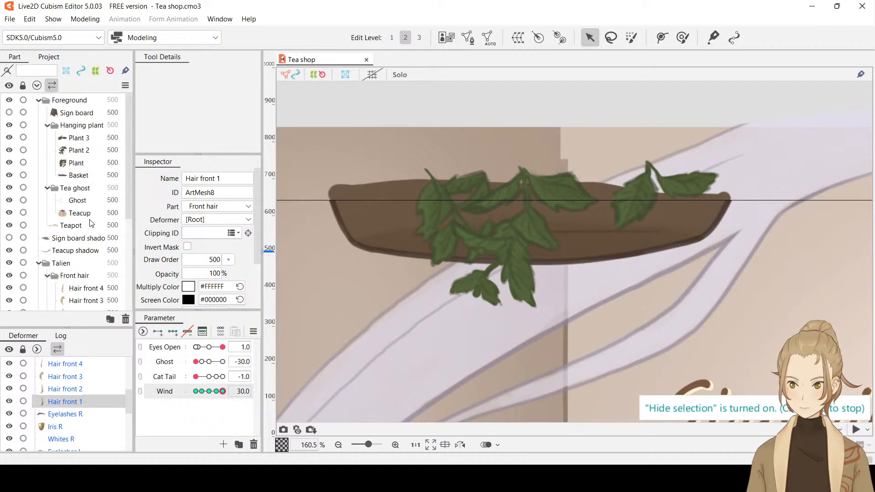
pyautogui.click(87, 166)
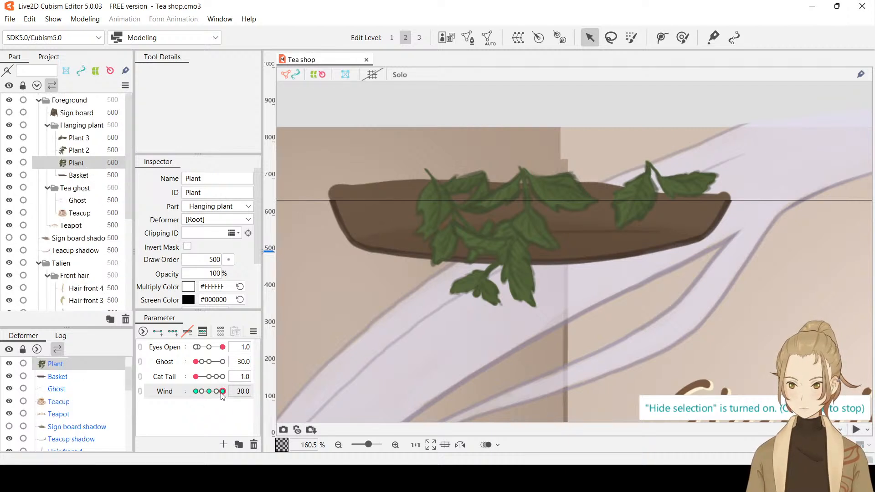
pyautogui.moveTo(222, 392); pyautogui.dragTo(201, 392)
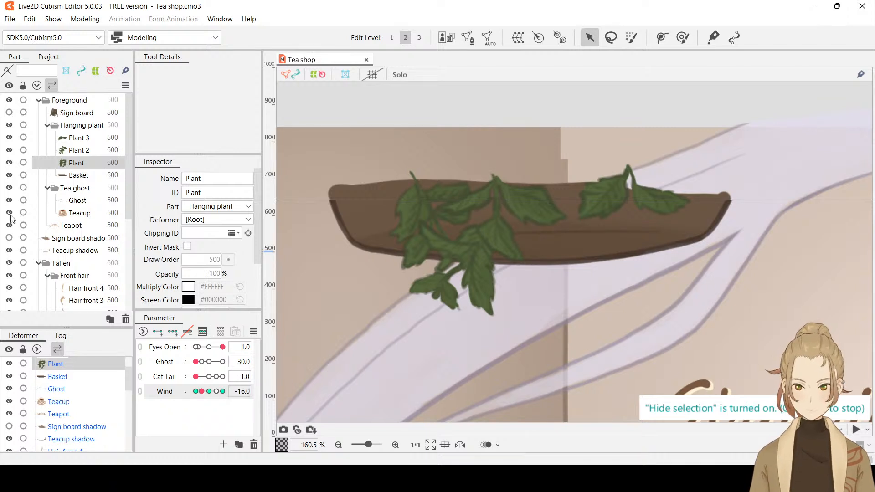
pyautogui.keyDown('shift'); pyautogui.click(78, 141); pyautogui.keyUp('shift')
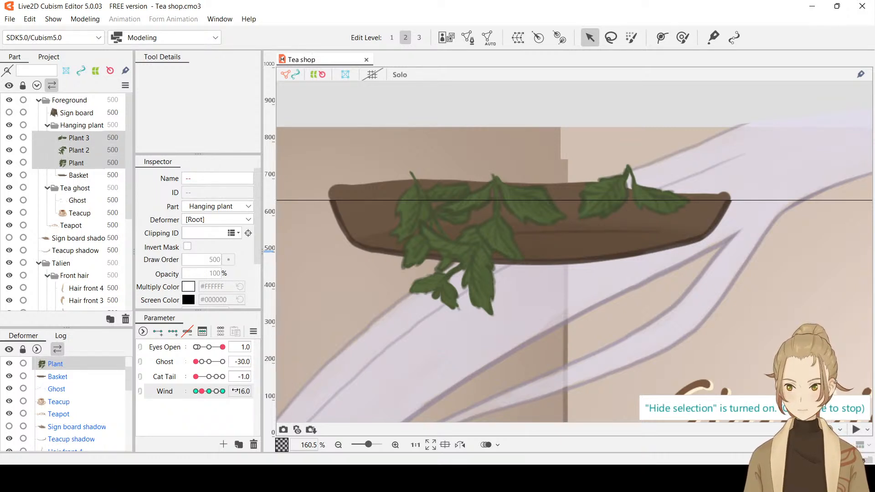
pyautogui.click(237, 391)
pyautogui.press('Return')
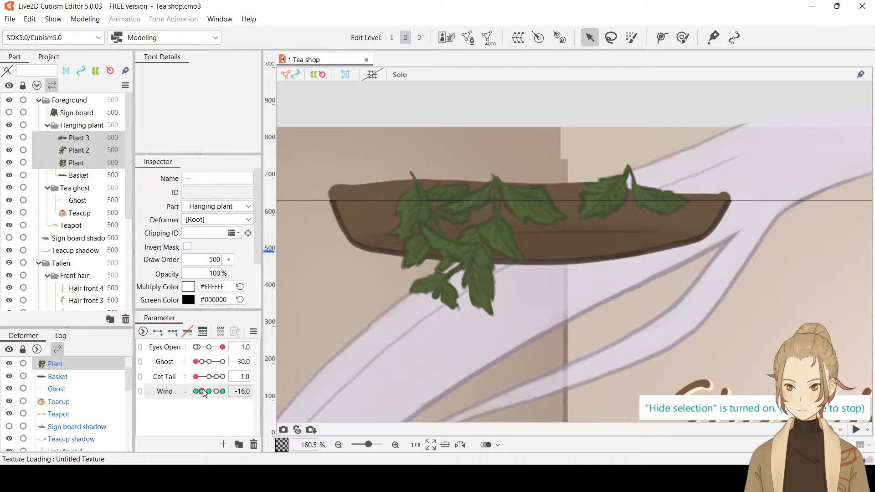
pyautogui.moveTo(204, 391); pyautogui.dragTo(186, 395)
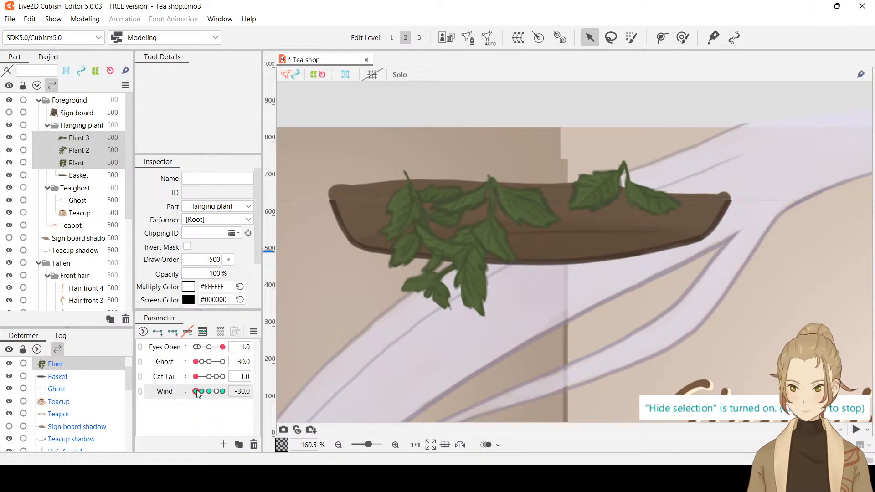
# Try a two-point deform path on Plant at Wind -30, running from the stem's tip to the lower leaf edge beside Plant 2
pyautogui.click(84, 138)
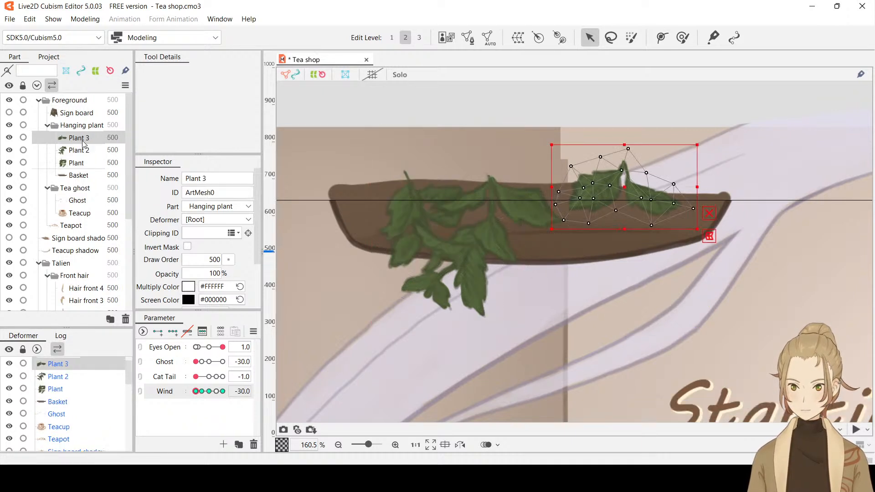
pyautogui.click(77, 165)
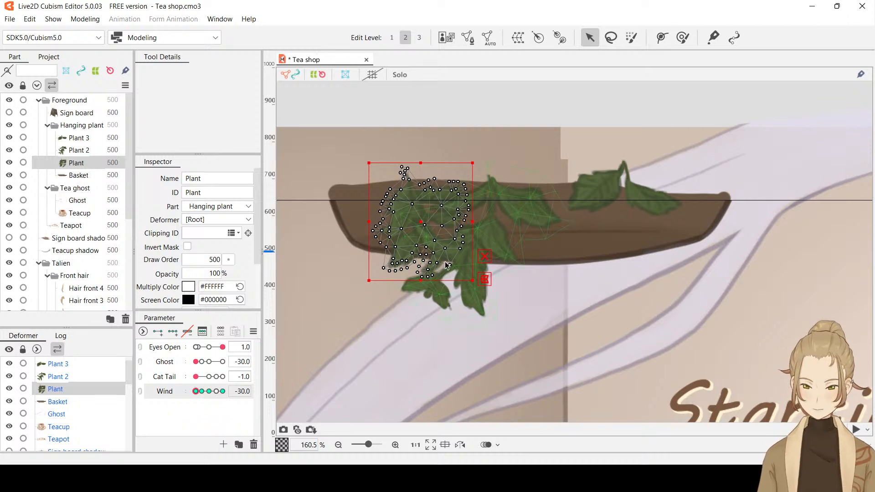
pyautogui.click(662, 36)
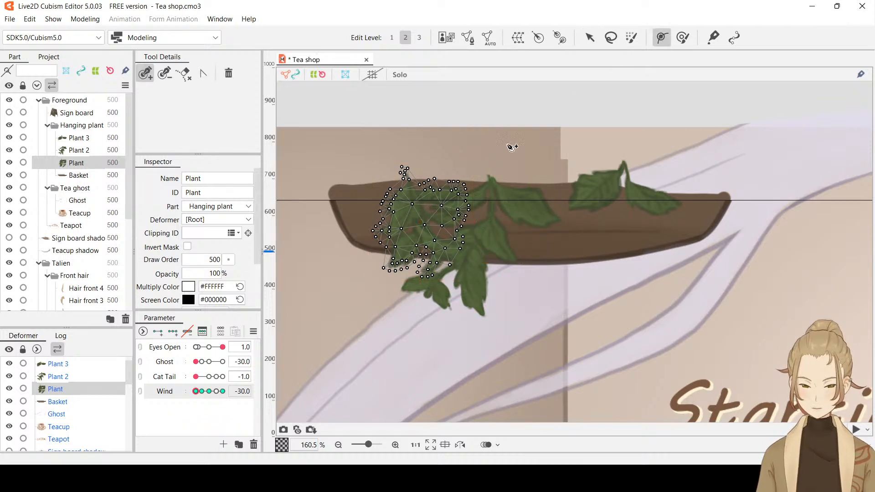
pyautogui.click(403, 166)
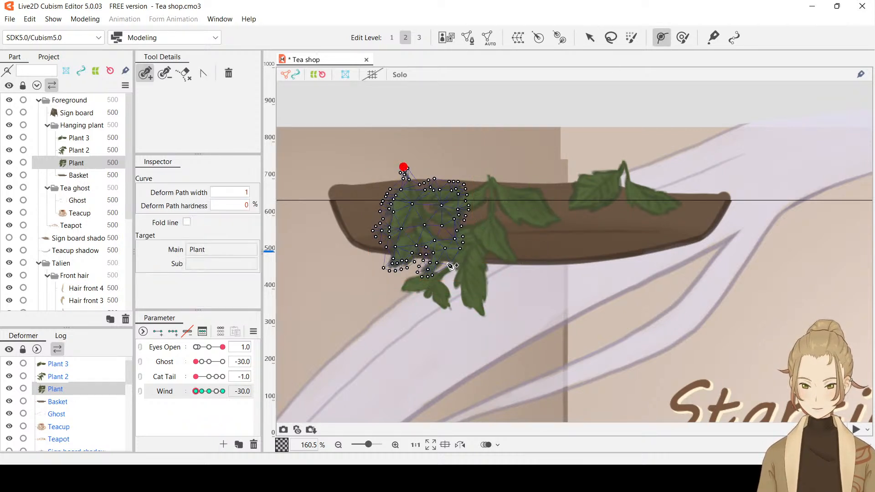
pyautogui.click(448, 263)
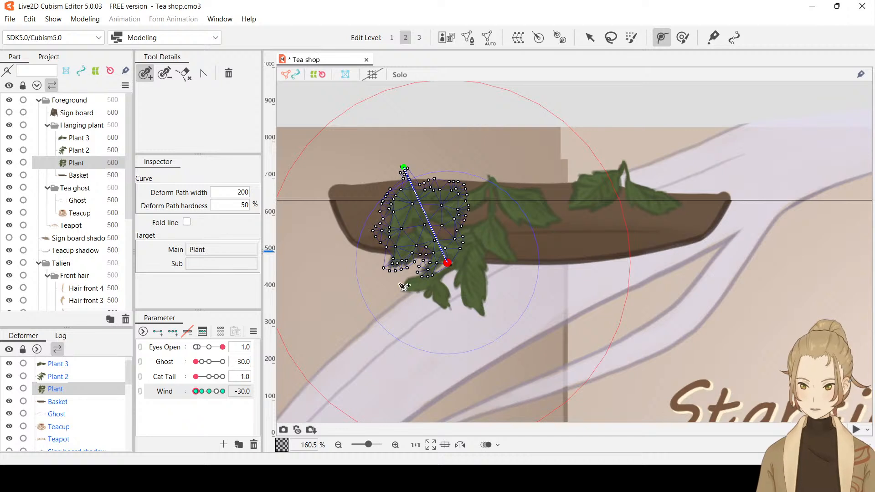
pyautogui.click(590, 38)
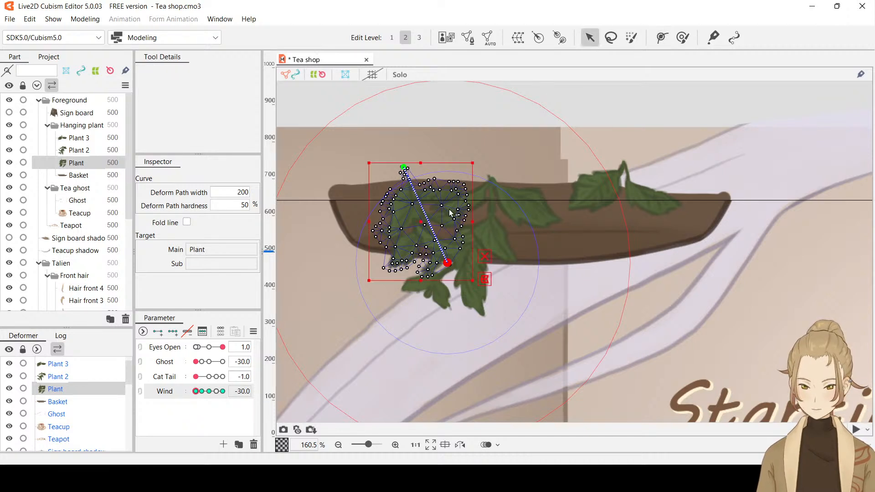
# Try to swing the lower path point of Plant outward at Wind -30, preview it, and undo the path
pyautogui.moveTo(447, 263); pyautogui.dragTo(433, 270)
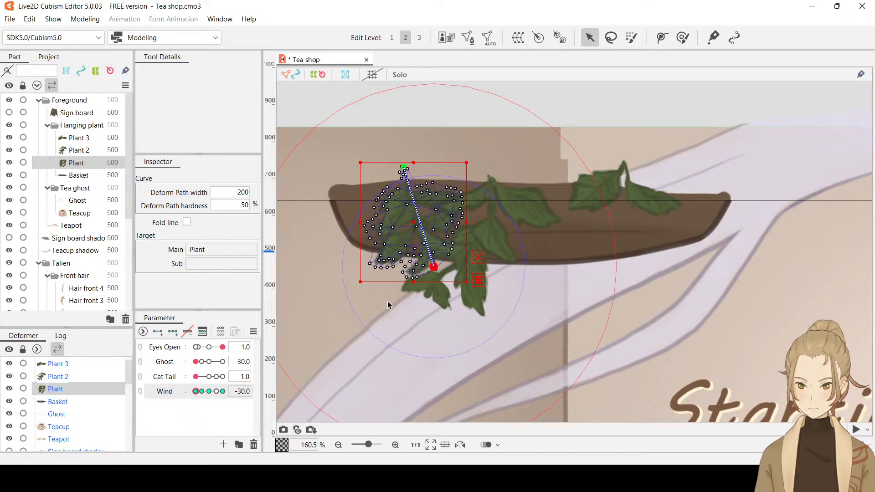
pyautogui.moveTo(197, 393)
pyautogui.mouseDown()
pyautogui.moveTo(213, 395)
pyautogui.moveTo(194, 395)
pyautogui.mouseUp()
pyautogui.hotkey('ctrl', 'z')
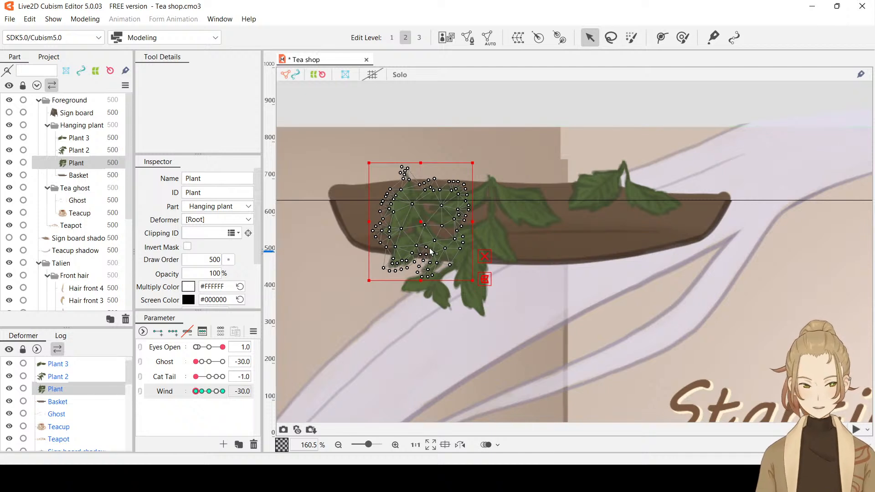
# Hide Plant 2 and Plant 3 so only the Plant mesh remains over the basket for close editing
pyautogui.scroll(3, 453, 241)
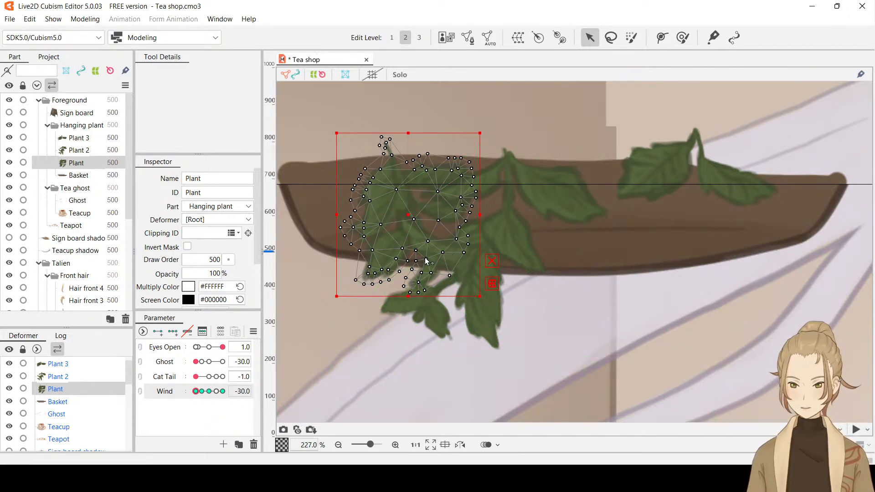
pyautogui.click(9, 150)
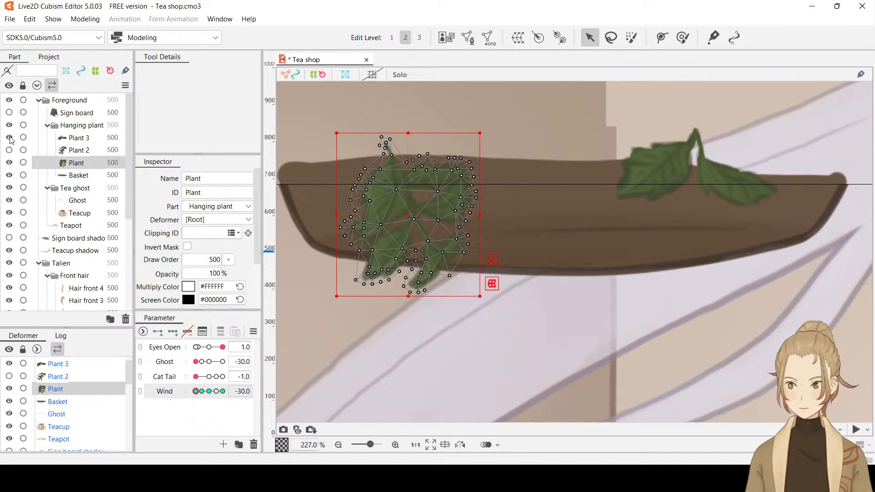
pyautogui.click(9, 137)
pyautogui.scroll(3, 554, 248)
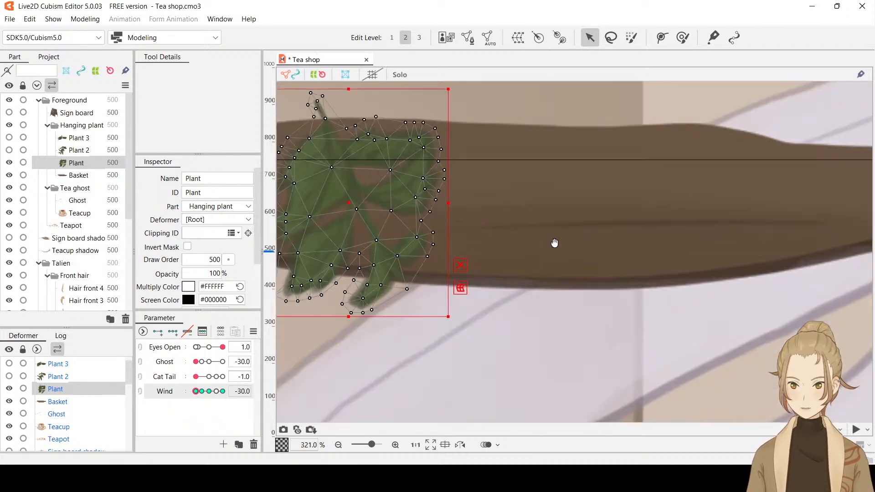
pyautogui.moveTo(555, 242); pyautogui.dragTo(664, 276)
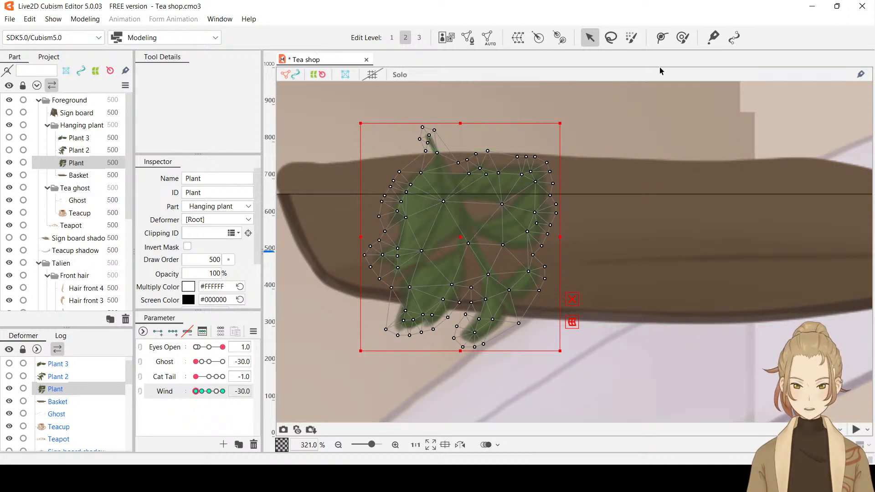
# Draw a three-point deform path on Plant at Wind -30, from the stem's tip through the middle of the leaves to the lower stem
pyautogui.click(661, 39)
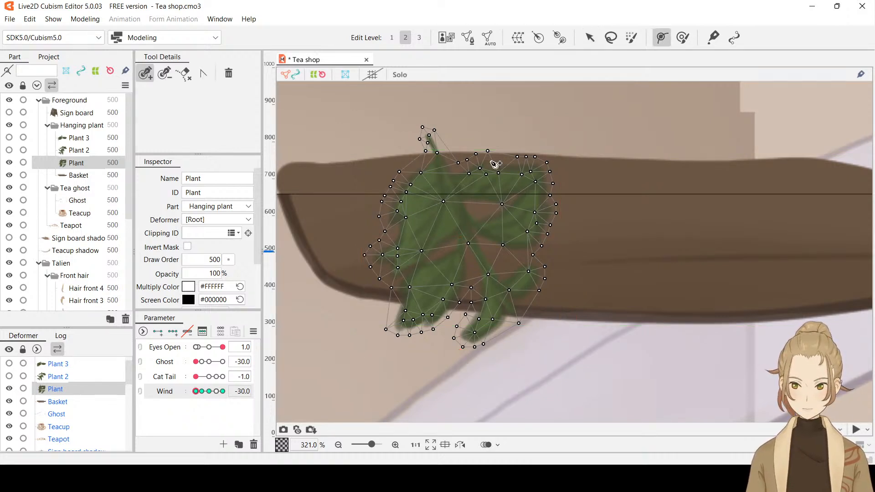
pyautogui.click(423, 127)
pyautogui.click(504, 324)
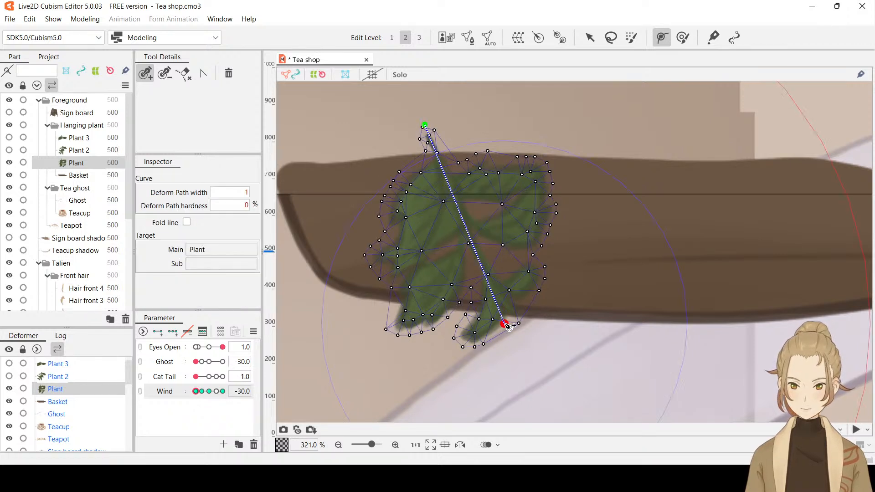
pyautogui.click(467, 225)
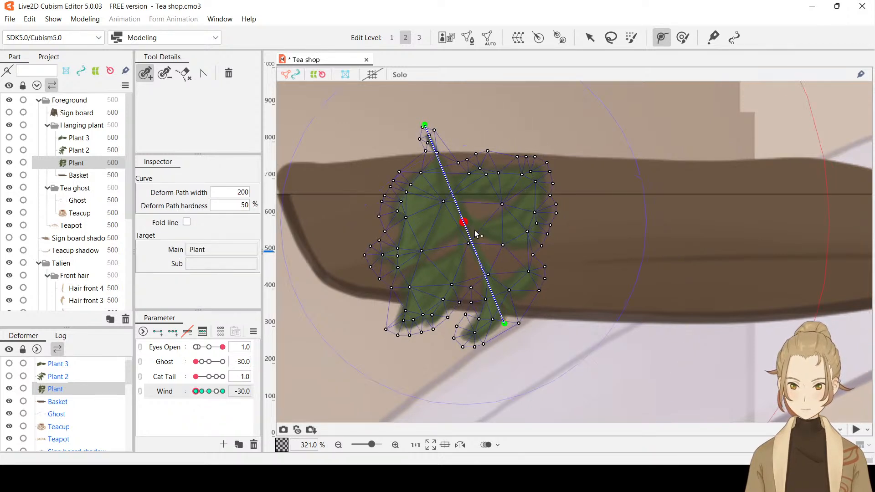
pyautogui.click(589, 37)
# Try to swing the lowest path point of Plant strongly toward either side at Wind -30, and undo both moves
pyautogui.moveTo(504, 325); pyautogui.dragTo(462, 330)
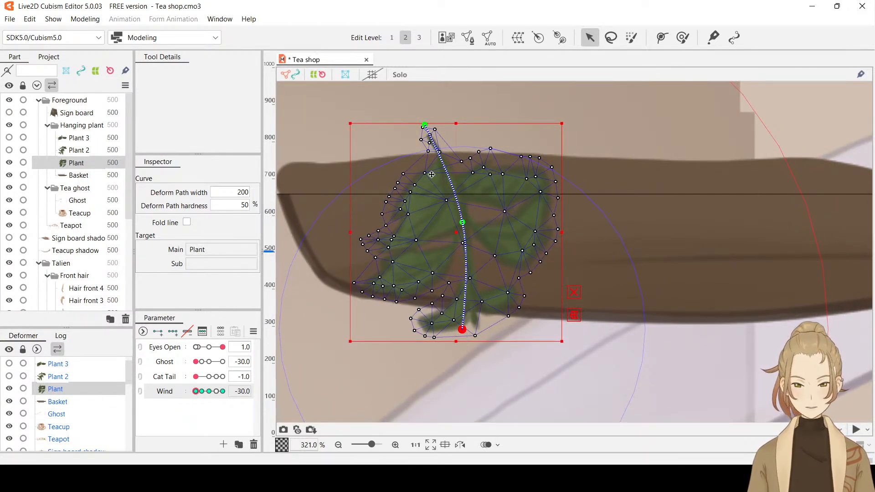
pyautogui.moveTo(465, 335); pyautogui.dragTo(575, 279)
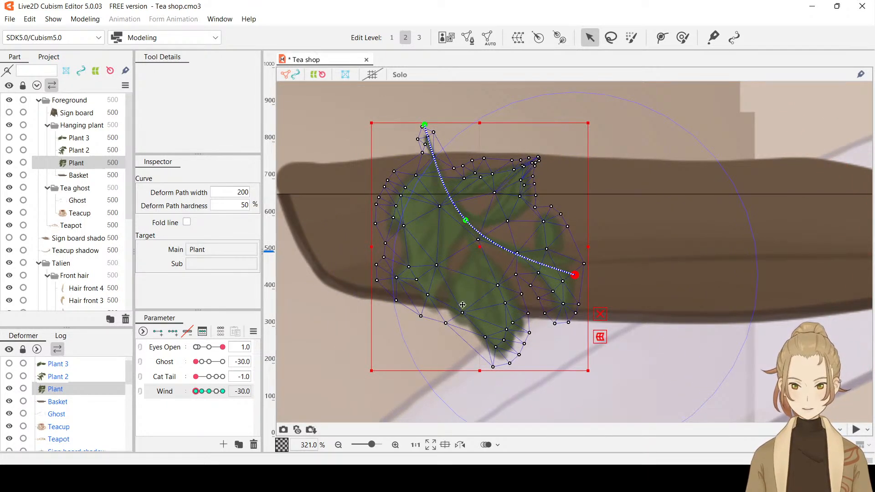
pyautogui.hotkey('ctrl', 'z')
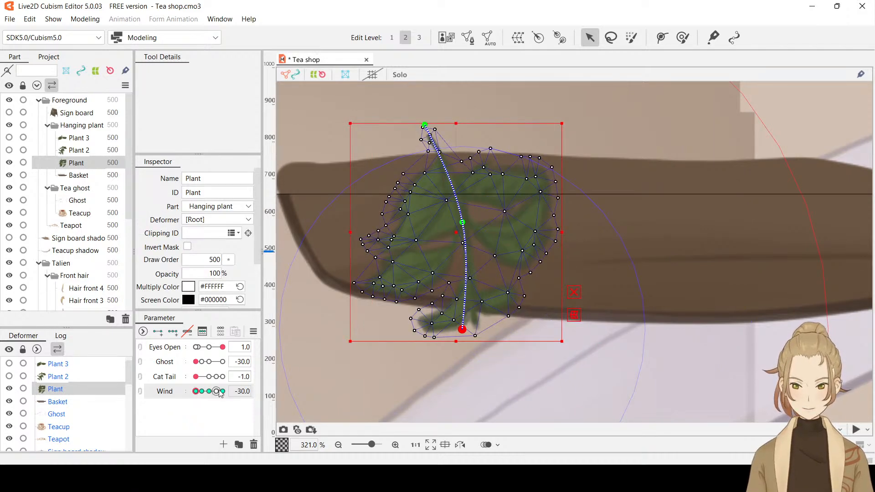
pyautogui.hotkey('ctrl', 'z')
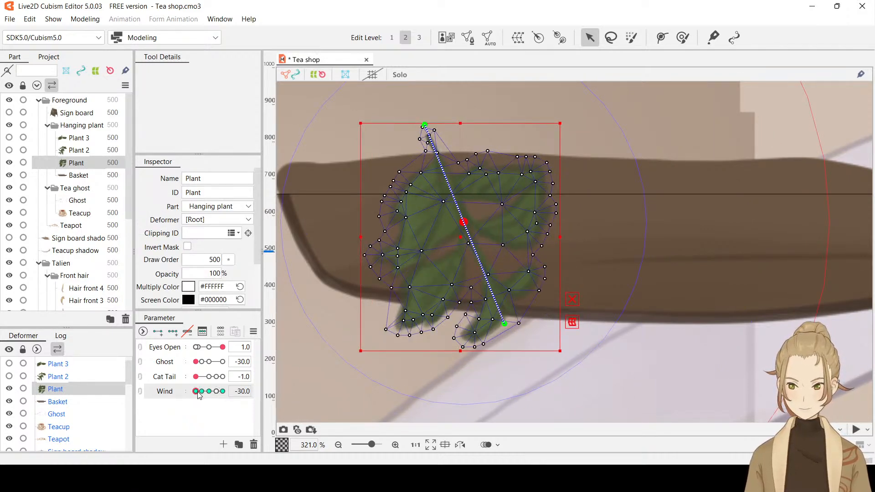
# Bend Plant slightly at Wind -30 by moving its lowest path point a little left and the middle point slightly up and right
pyautogui.moveTo(199, 395)
pyautogui.mouseDown()
pyautogui.moveTo(216, 392)
pyautogui.moveTo(193, 398)
pyautogui.mouseUp()
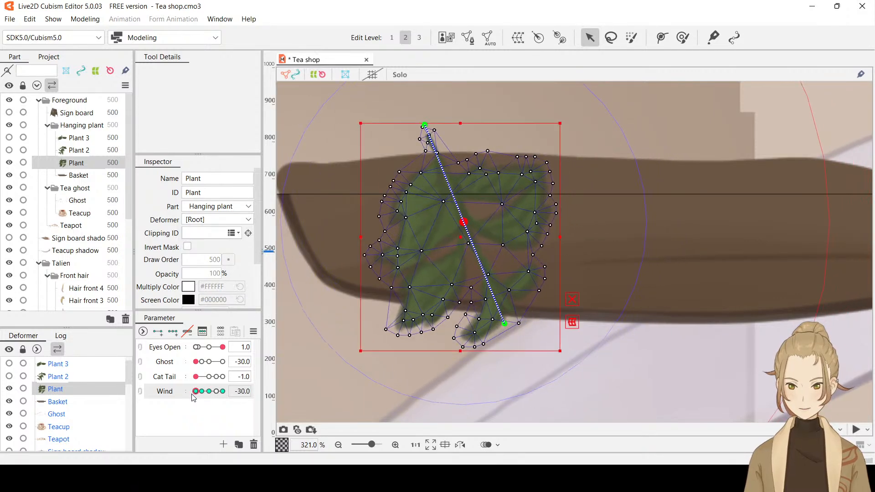
pyautogui.moveTo(504, 325); pyautogui.dragTo(492, 324)
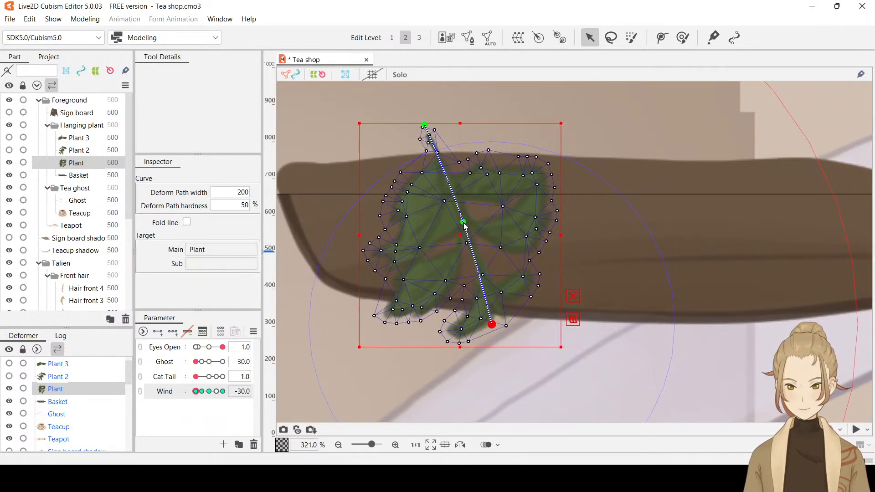
pyautogui.moveTo(464, 223); pyautogui.dragTo(465, 218)
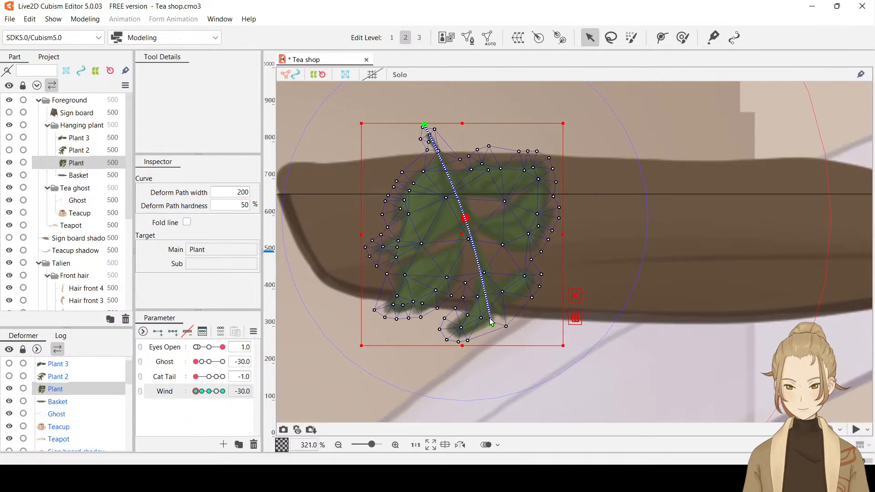
pyautogui.moveTo(197, 391)
pyautogui.mouseDown()
pyautogui.moveTo(208, 394)
pyautogui.moveTo(185, 394)
pyautogui.moveTo(209, 391)
pyautogui.moveTo(181, 394)
pyautogui.moveTo(207, 393)
pyautogui.moveTo(196, 393)
pyautogui.mouseUp()
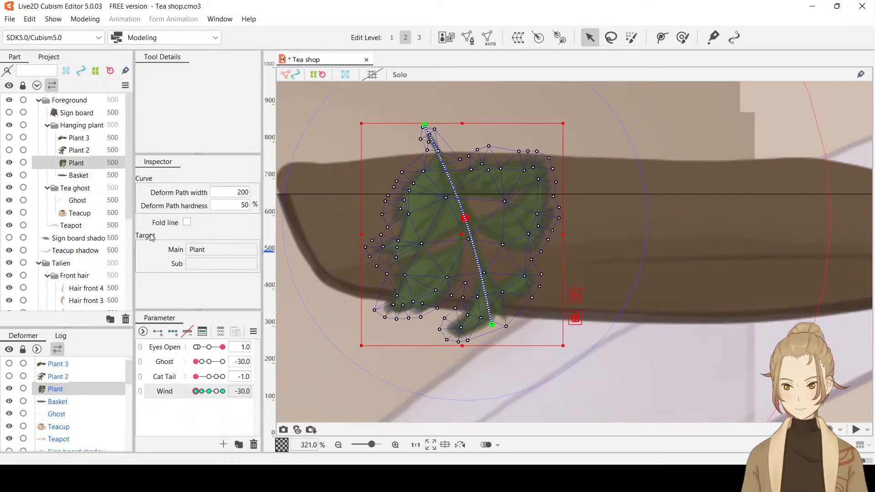
# Unhide Plant 2 and draw a three-point deform path on it from above its stem through the fork to the lower leaf cluster
pyautogui.click(10, 150)
pyautogui.click(78, 151)
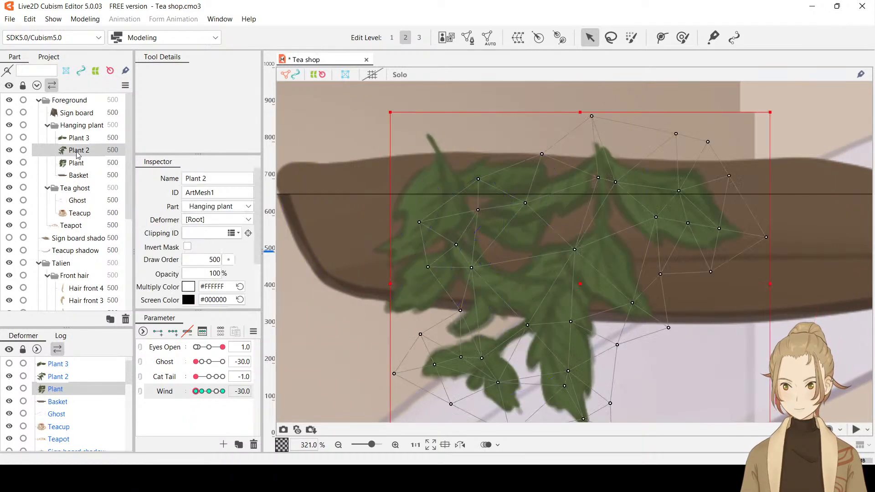
pyautogui.scroll(-3, 620, 172)
pyautogui.scroll(2, 640, 218)
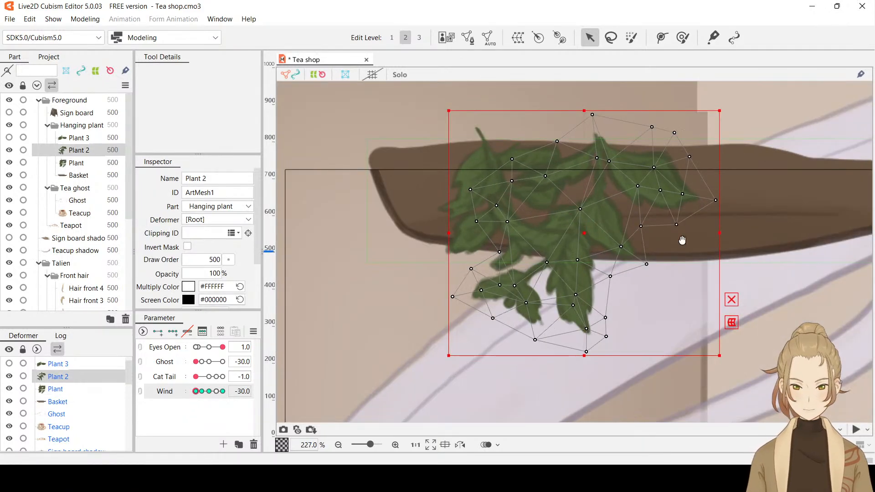
pyautogui.moveTo(682, 240); pyautogui.dragTo(633, 234)
pyautogui.click(662, 37)
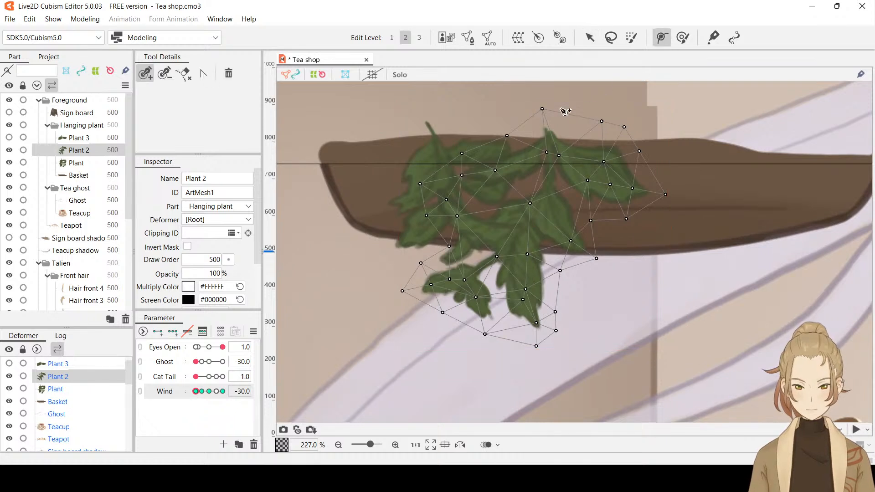
pyautogui.click(543, 103)
pyautogui.click(528, 220)
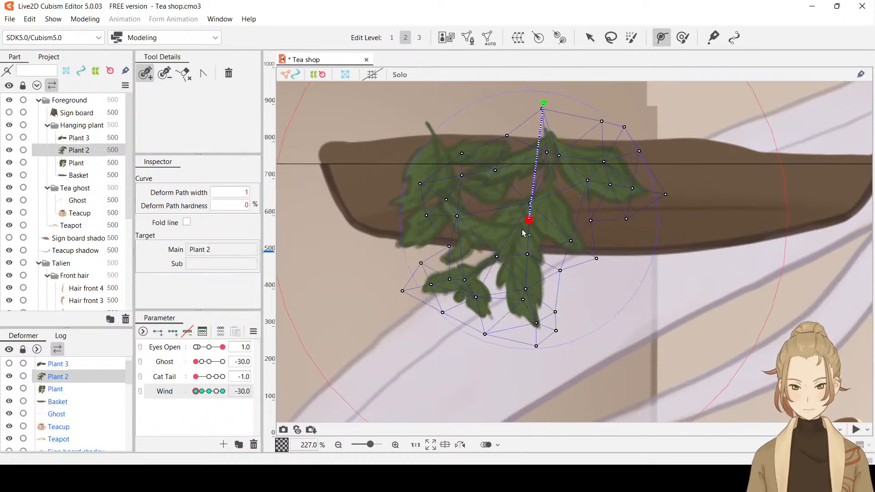
pyautogui.click(454, 295)
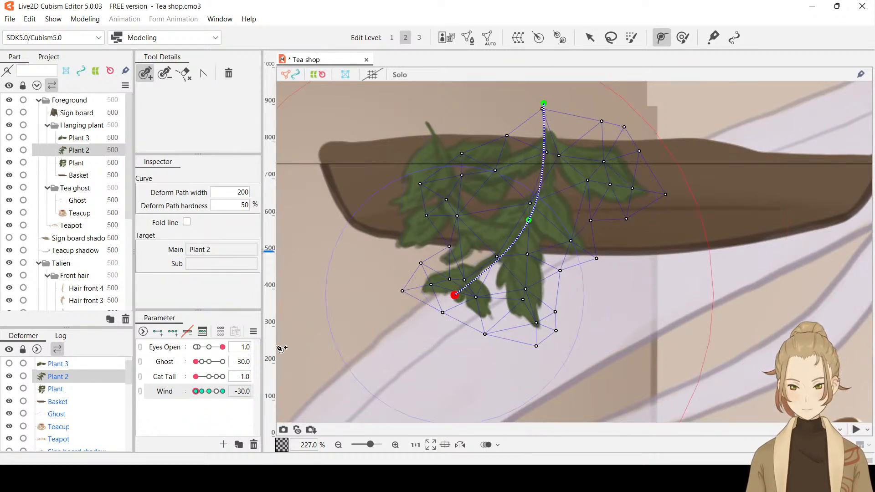
pyautogui.click(199, 392)
pyautogui.moveTo(198, 393); pyautogui.dragTo(187, 391)
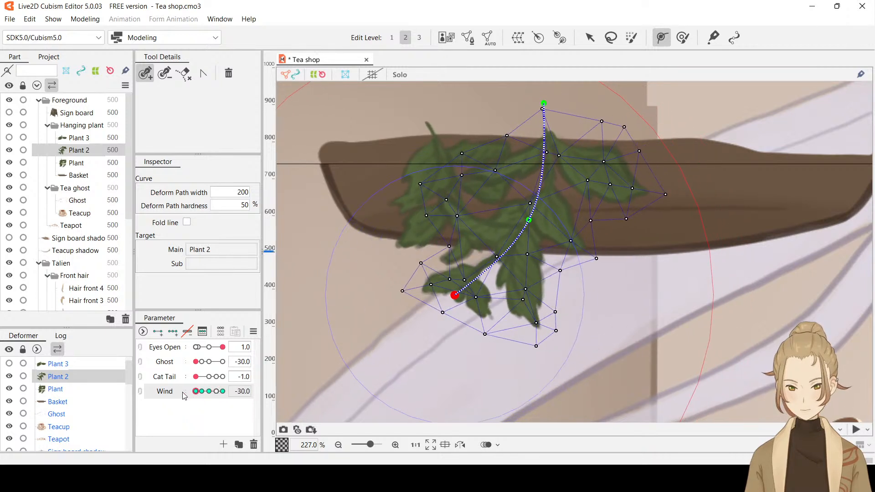
pyautogui.click(590, 38)
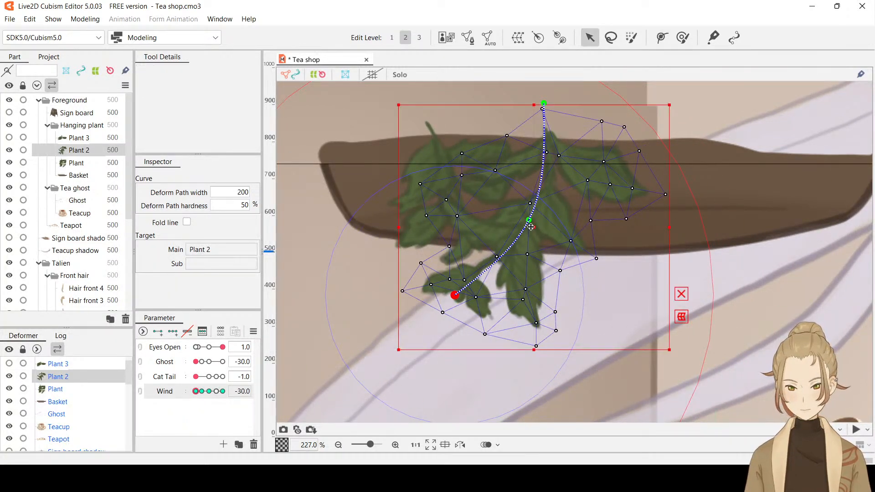
# Try to shift the middle and lowest path points of Plant 2 left at Wind -30, and undo the moves while keeping the three-point path
pyautogui.moveTo(529, 219); pyautogui.dragTo(525, 219)
pyautogui.moveTo(458, 298); pyautogui.dragTo(448, 291)
pyautogui.moveTo(525, 220); pyautogui.dragTo(522, 217)
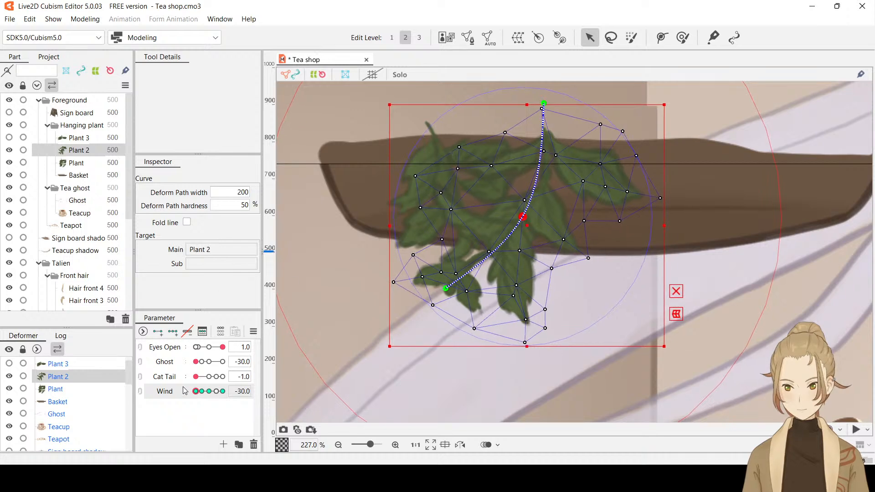
pyautogui.moveTo(195, 391)
pyautogui.mouseDown()
pyautogui.moveTo(211, 394)
pyautogui.moveTo(182, 395)
pyautogui.mouseUp()
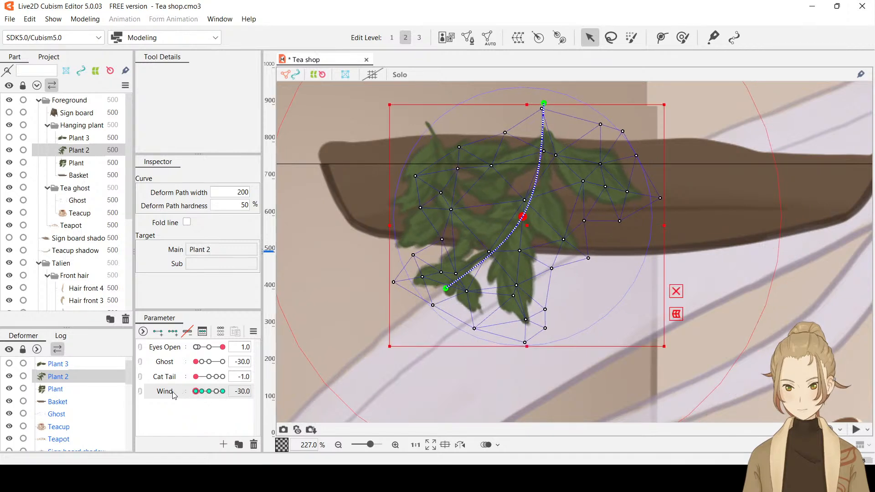
pyautogui.hotkey('ctrl', 'z')
pyautogui.hotkey('ctrl', 'z')
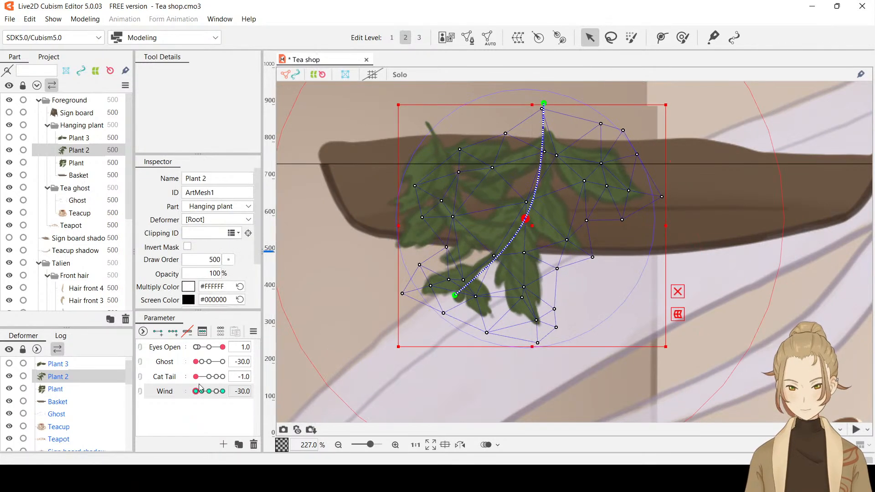
pyautogui.hotkey('ctrl', 'z')
pyautogui.hotkey('ctrl', 'z')
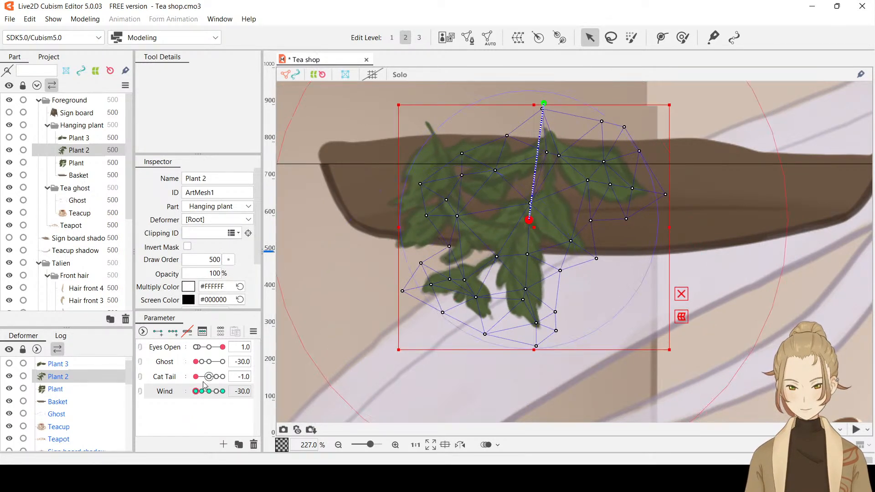
pyautogui.hotkey('ctrl', 'y')
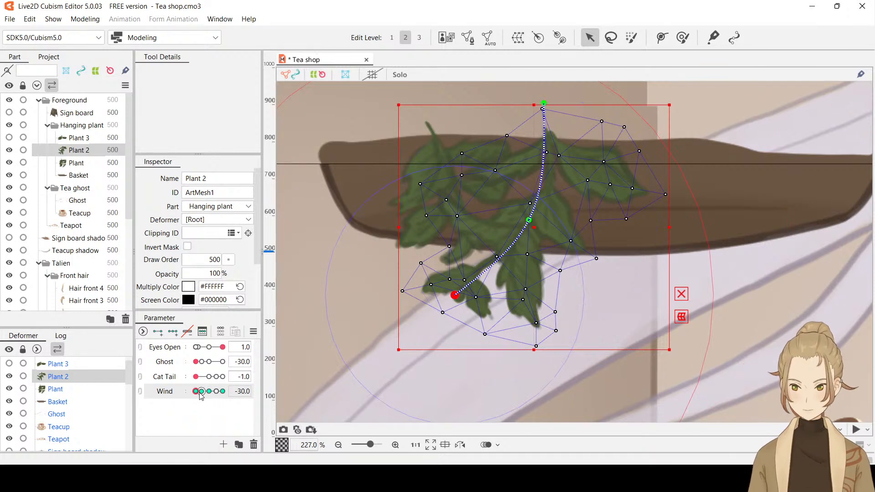
# Bend Plant 2 slightly at Wind -30 by moving its lowest path point up and left and the middle point slightly right
pyautogui.moveTo(453, 294); pyautogui.dragTo(449, 290)
pyautogui.moveTo(529, 221); pyautogui.dragTo(532, 219)
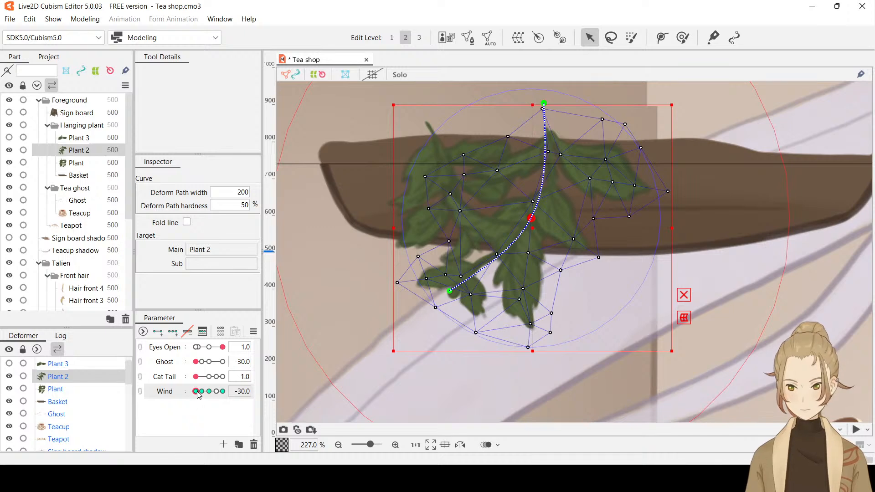
pyautogui.moveTo(196, 391)
pyautogui.mouseDown()
pyautogui.moveTo(215, 394)
pyautogui.moveTo(186, 393)
pyautogui.moveTo(207, 394)
pyautogui.moveTo(194, 393)
pyautogui.mouseUp()
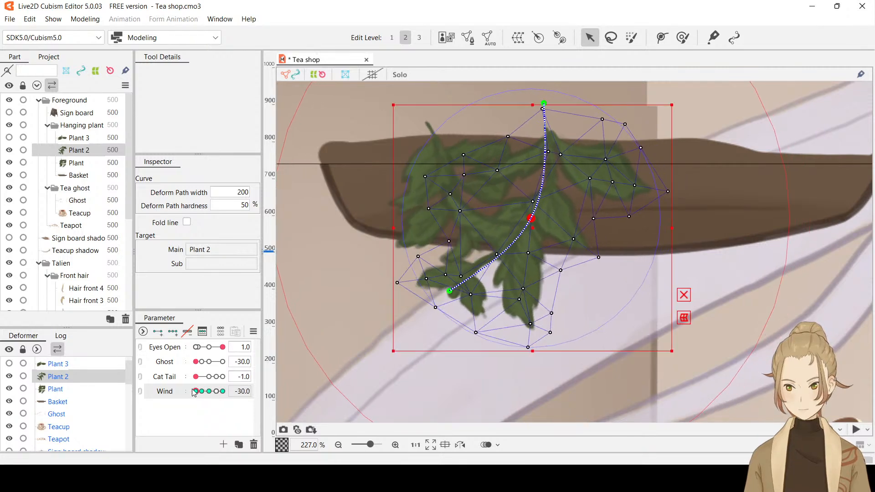
# Unhide Plant 3 above the basket's far end and select its mesh
pyautogui.click(9, 138)
pyautogui.click(75, 137)
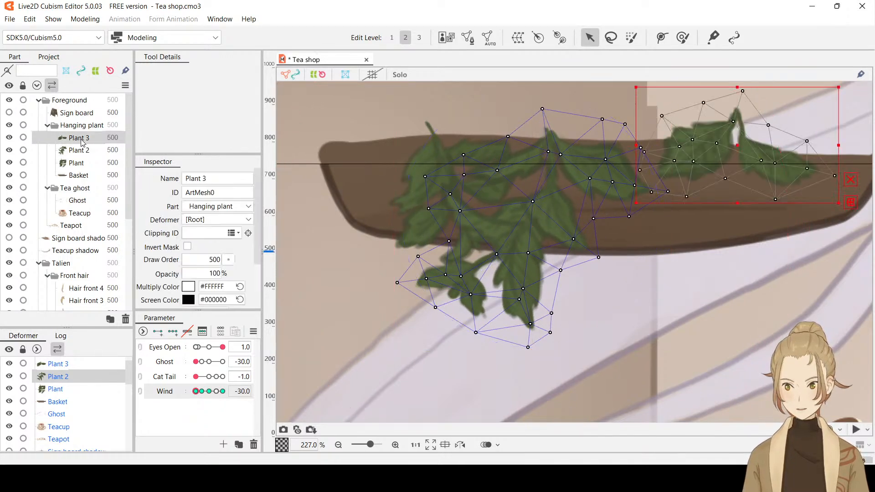
pyautogui.moveTo(693, 246); pyautogui.dragTo(529, 272)
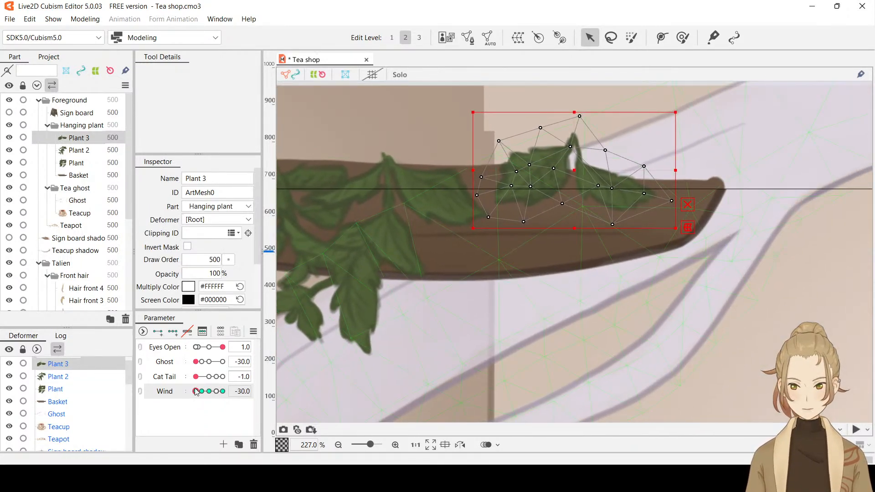
# Preview Plant 3's movement away from Wind -30 and set Wind to exactly -16
pyautogui.moveTo(195, 392)
pyautogui.mouseDown()
pyautogui.moveTo(205, 394)
pyautogui.moveTo(186, 389)
pyautogui.moveTo(213, 392)
pyautogui.moveTo(187, 389)
pyautogui.moveTo(201, 392)
pyautogui.mouseUp()
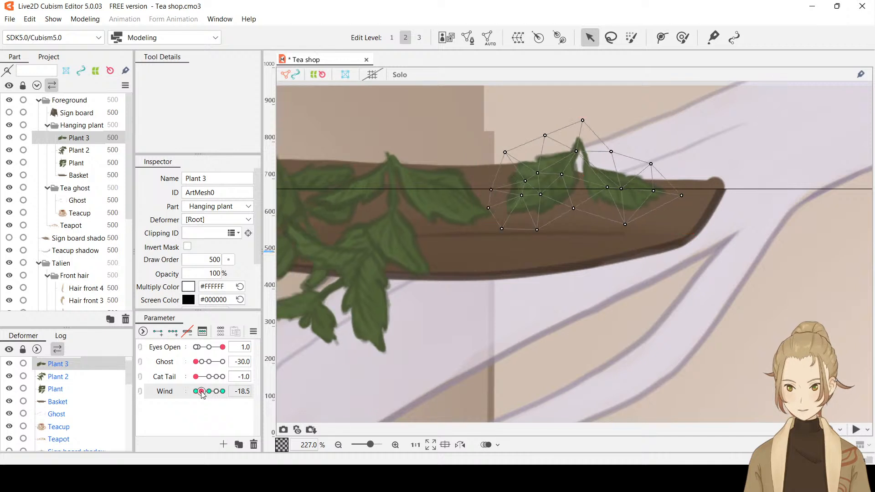
pyautogui.click(242, 395)
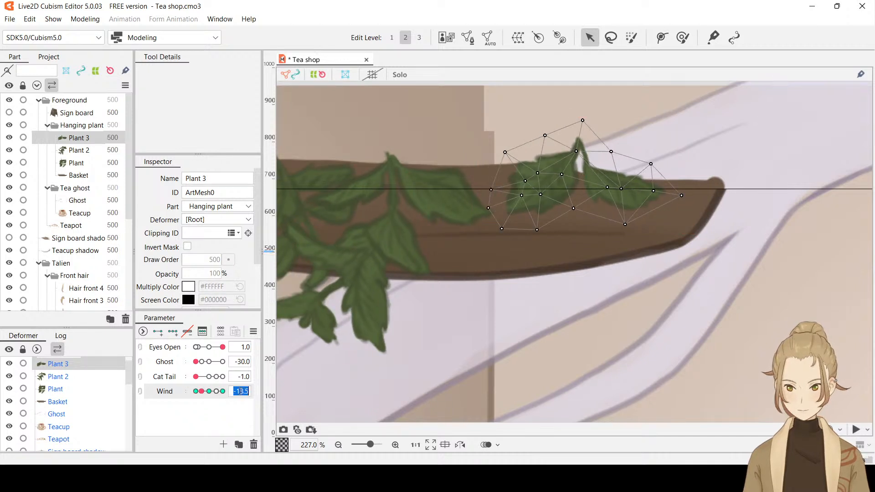
pyautogui.press('BackSpace')
pyautogui.write('-16')
pyautogui.press('Return')
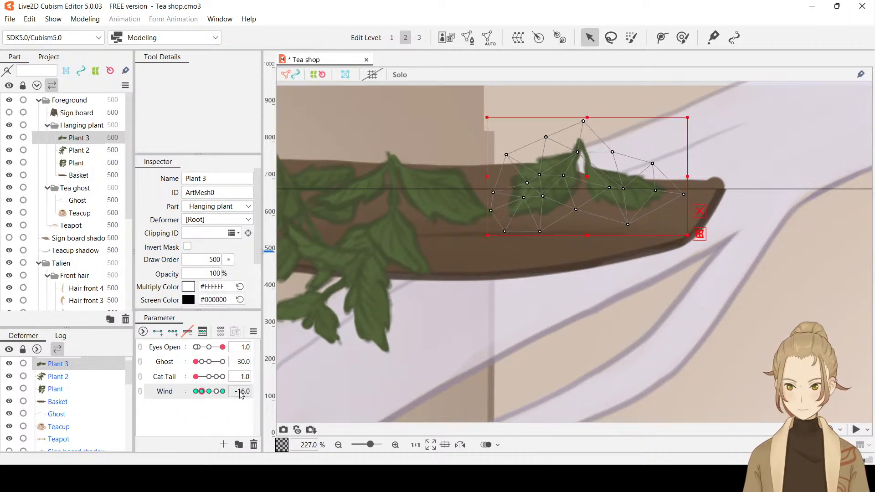
pyautogui.click(213, 411)
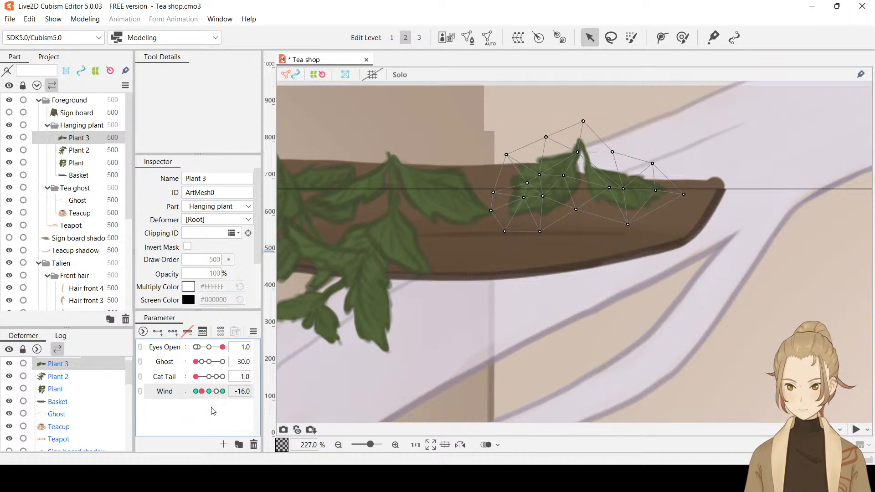
# Select the Plant and Plant 2 meshes together and add a keyform for them at Wind 16
pyautogui.click(76, 163)
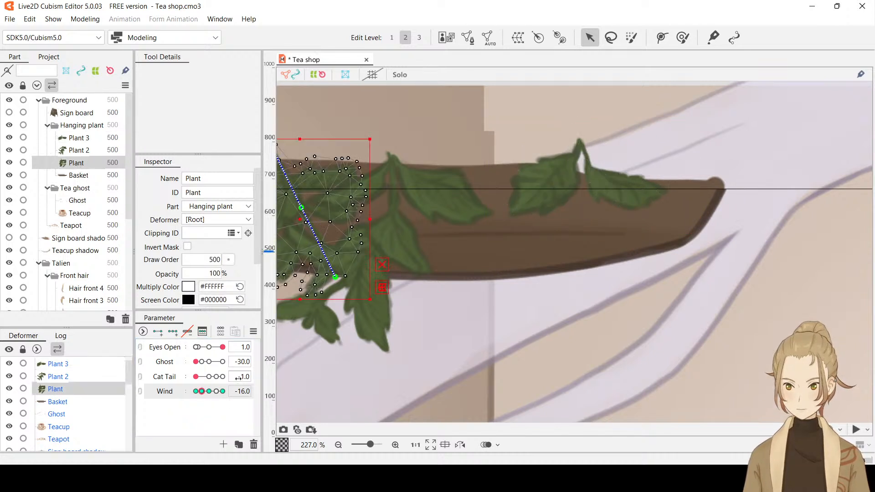
pyautogui.click(238, 391)
pyautogui.write('16')
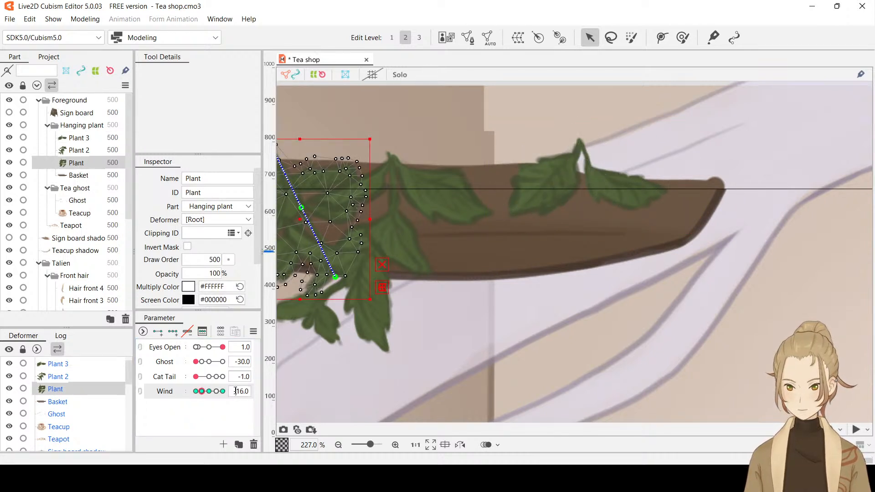
pyautogui.press('Return')
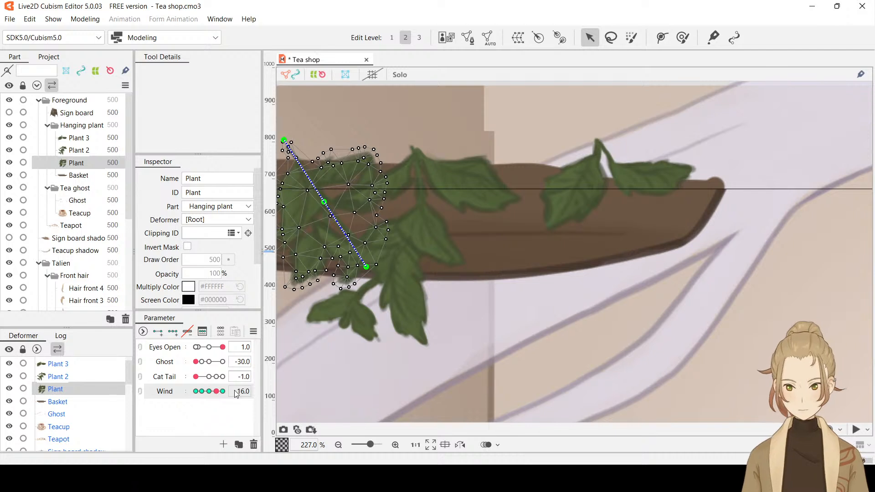
pyautogui.keyDown('ctrl'); pyautogui.click(91, 151); pyautogui.keyUp('ctrl')
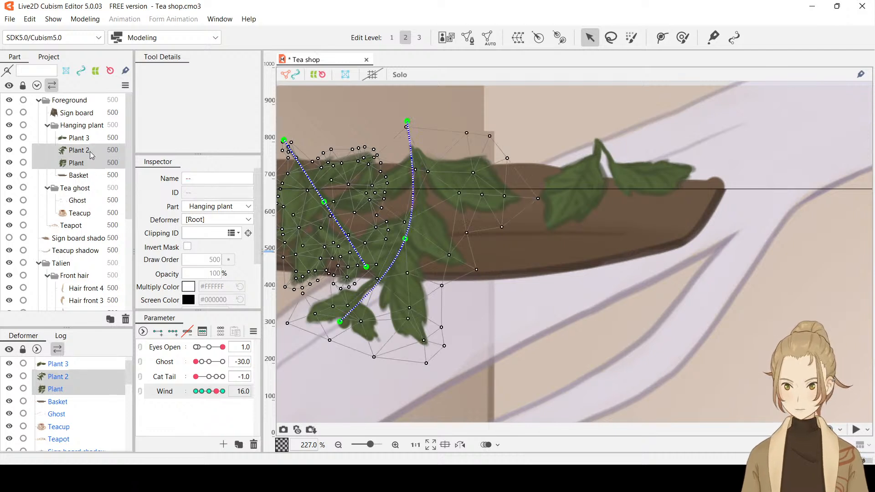
pyautogui.click(235, 393)
pyautogui.press('Return')
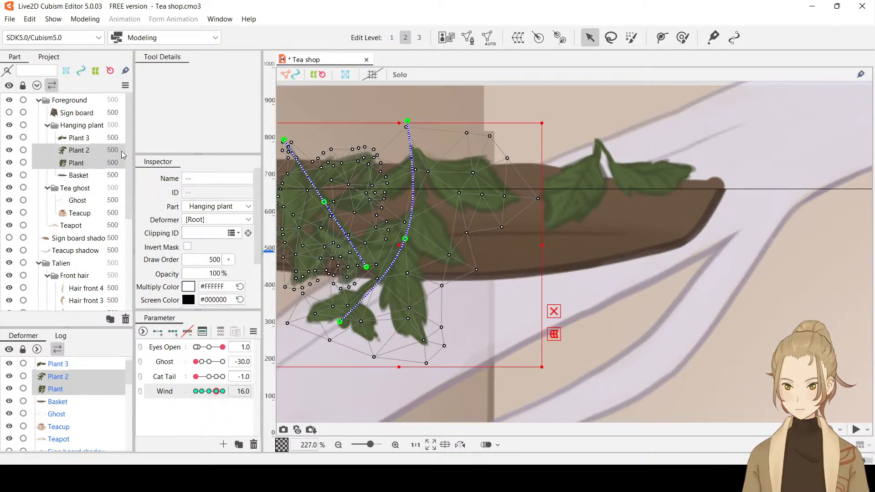
# Select only the Plant mesh and set Wind to 30
pyautogui.click(72, 164)
pyautogui.moveTo(490, 284); pyautogui.dragTo(561, 294)
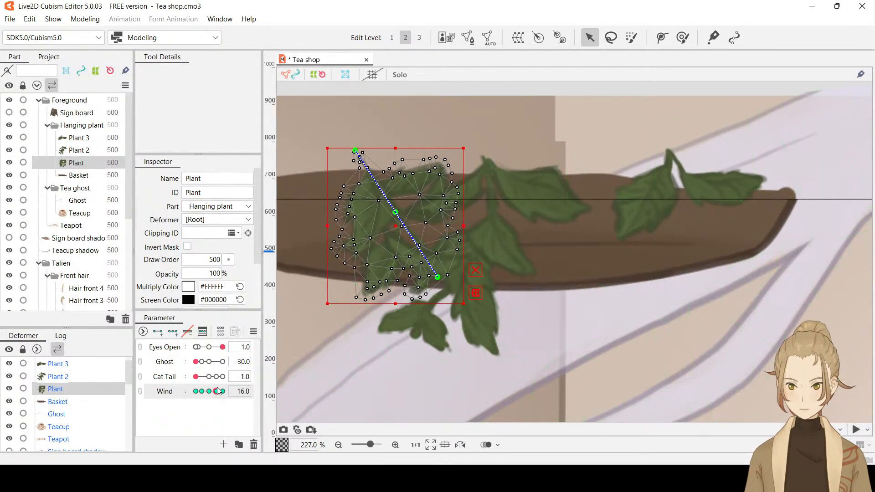
pyautogui.moveTo(217, 391); pyautogui.dragTo(245, 391)
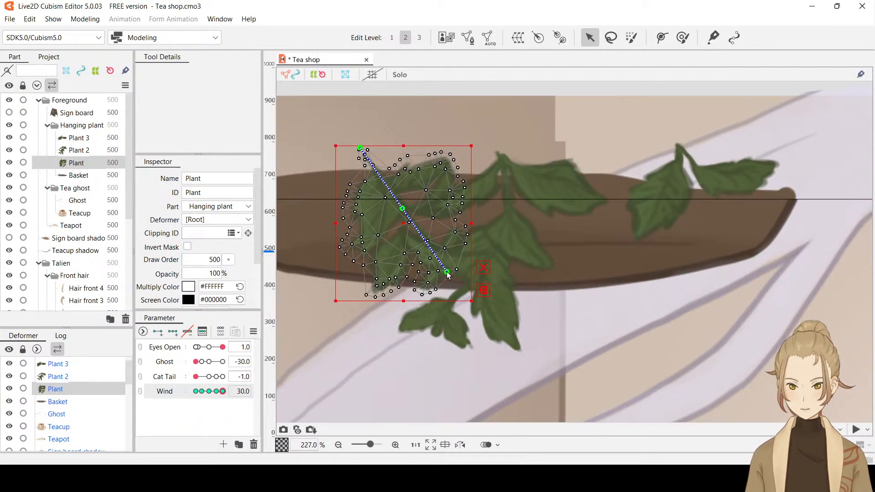
# Try bending Plant at Wind 30 by pulling its lowest path point up and right, and undo the path point moves
pyautogui.moveTo(448, 274); pyautogui.dragTo(461, 257)
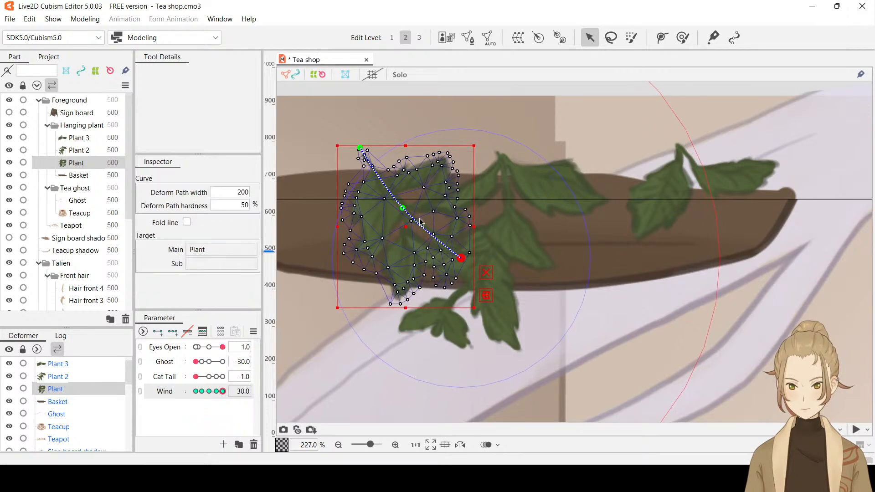
pyautogui.moveTo(405, 213); pyautogui.dragTo(403, 211)
pyautogui.moveTo(229, 392); pyautogui.dragTo(203, 401)
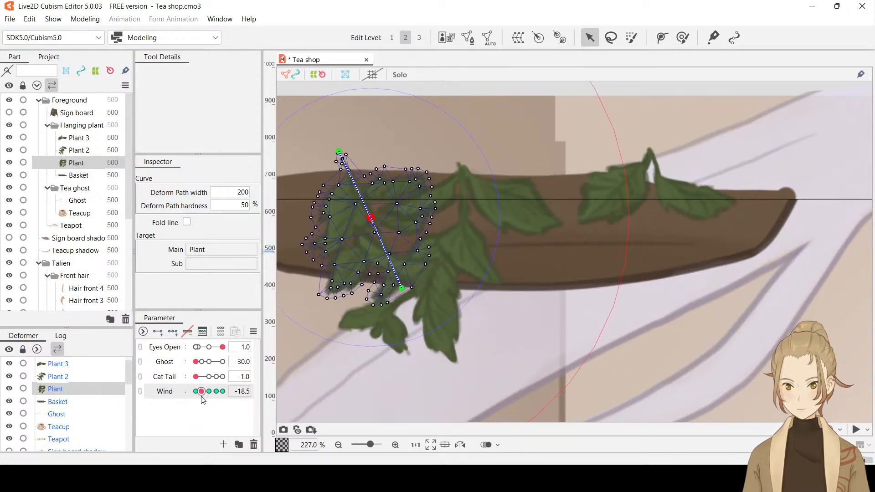
pyautogui.hotkey('ctrl', 't')
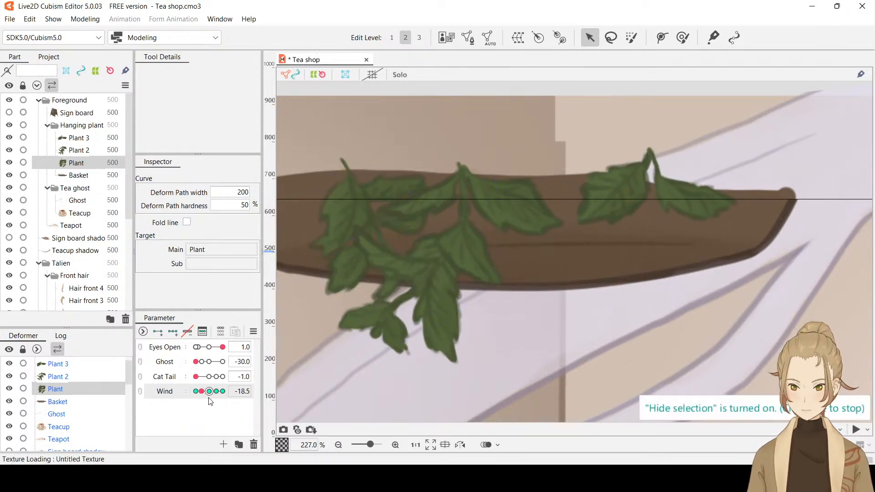
pyautogui.moveTo(201, 392); pyautogui.dragTo(226, 398)
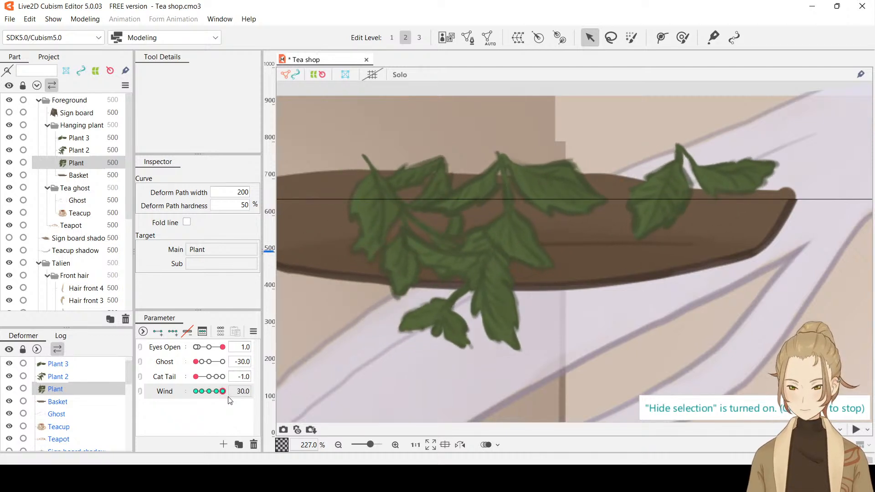
pyautogui.hotkey('ctrl', 't')
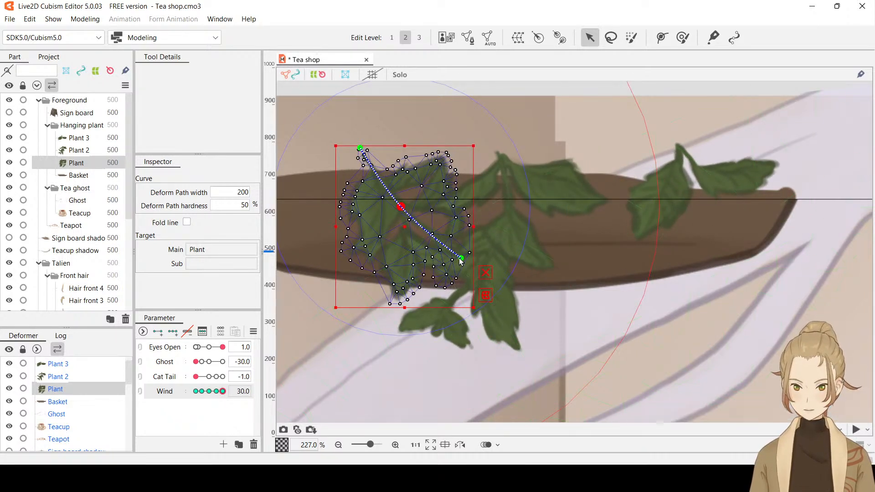
pyautogui.hotkey('ctrl', 'z')
pyautogui.hotkey('ctrl', 'z')
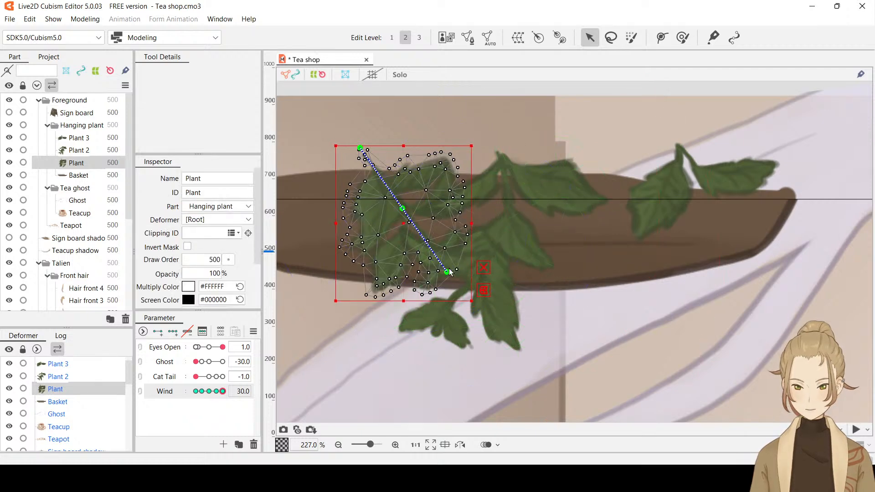
# Bend Plant slightly at Wind 30 by nudging its lowest path point up and right and adjusting the middle point, and check it with the selection hidden
pyautogui.moveTo(447, 272); pyautogui.dragTo(449, 267)
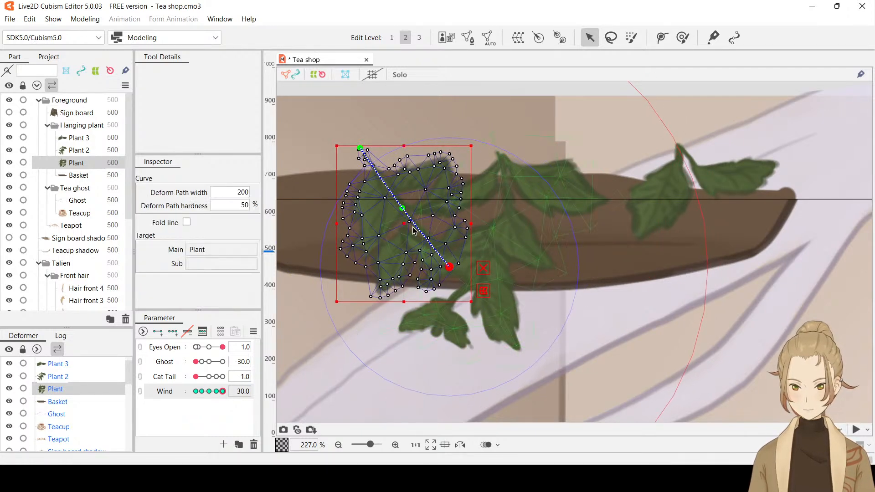
pyautogui.moveTo(403, 213); pyautogui.dragTo(400, 214)
pyautogui.moveTo(400, 210); pyautogui.dragTo(405, 215)
pyautogui.hotkey('ctrl', 'h')
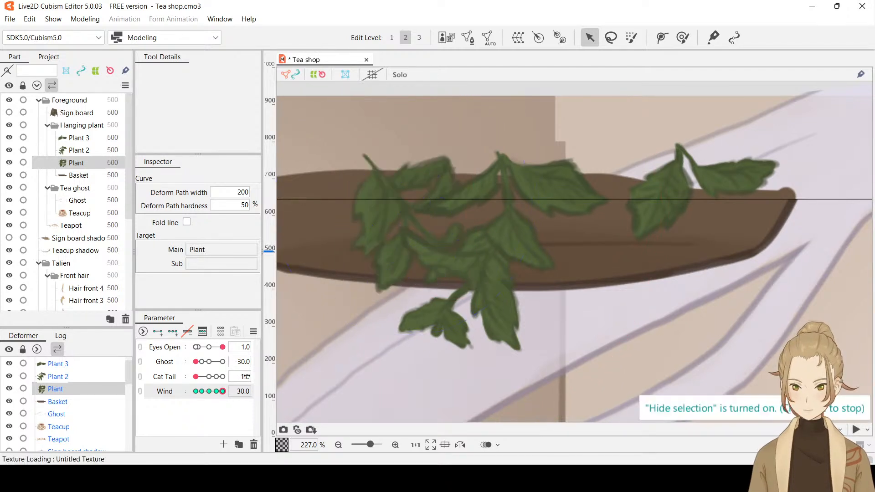
pyautogui.moveTo(222, 392)
pyautogui.mouseDown()
pyautogui.moveTo(194, 396)
pyautogui.moveTo(223, 392)
pyautogui.mouseUp()
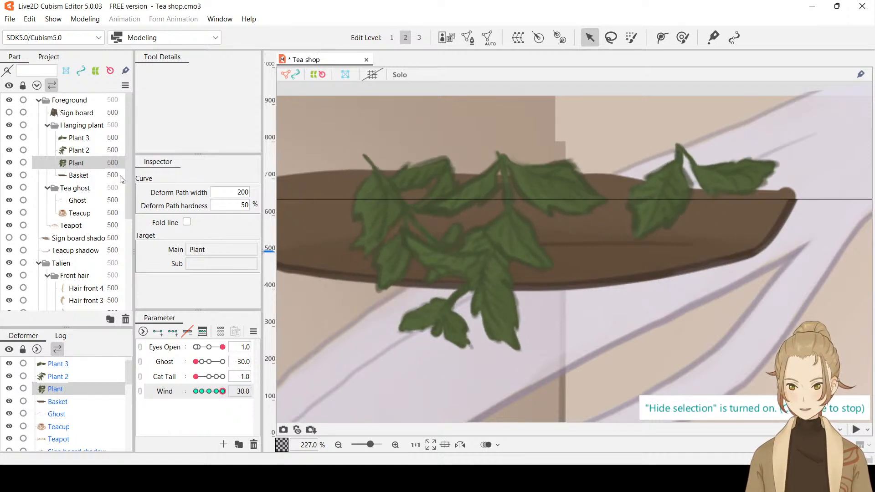
# Move Plant 2's lowest path point right and slightly down at Wind 30, and preview the Wind movement with the selection hidden
pyautogui.click(92, 150)
pyautogui.moveTo(223, 395); pyautogui.dragTo(251, 401)
pyautogui.hotkey('ctrl', 't')
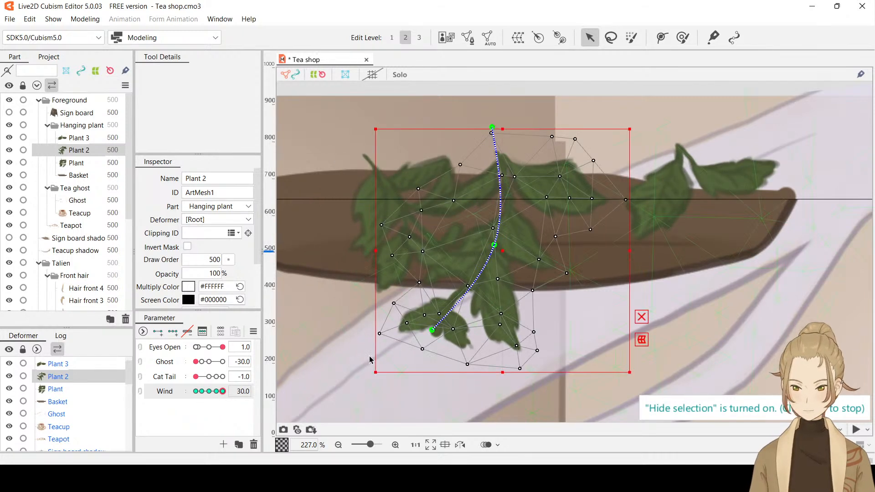
pyautogui.moveTo(434, 331); pyautogui.dragTo(462, 346)
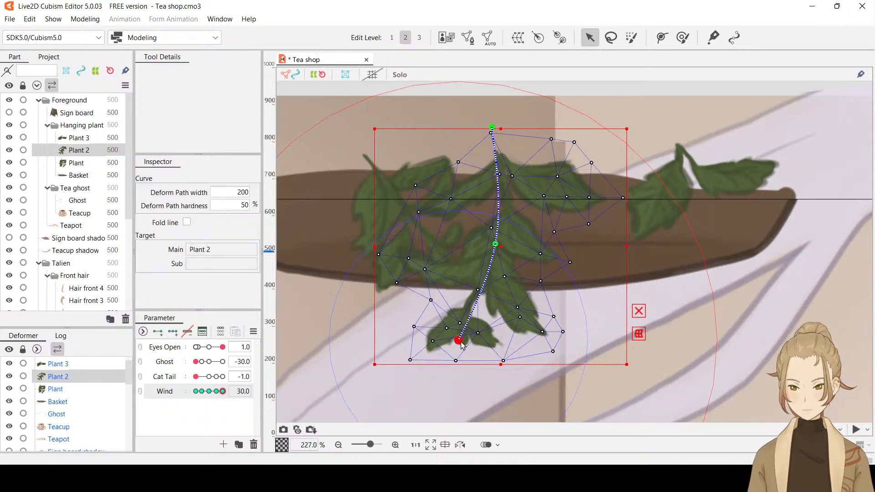
pyautogui.hotkey('ctrl', 't')
pyautogui.moveTo(220, 394); pyautogui.dragTo(295, 409)
# Save the model and preview the Wind movement across the whole scene
pyautogui.scroll(-5, 592, 294)
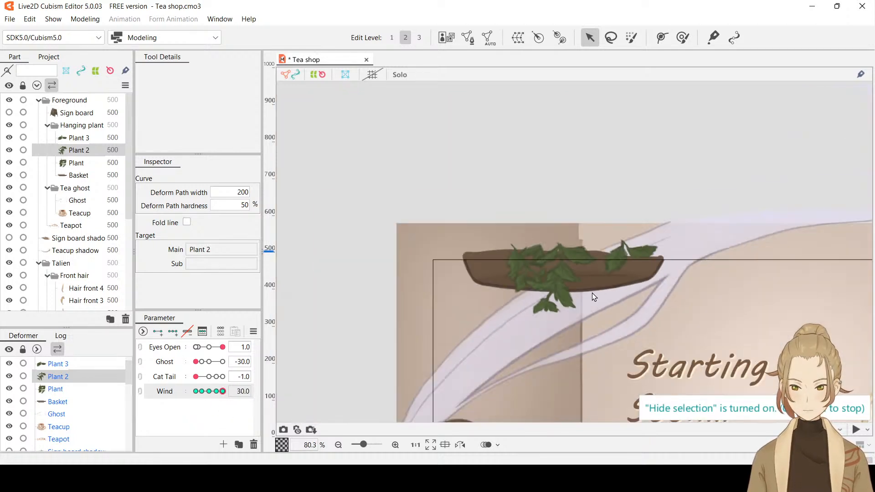
pyautogui.hotkey('ctrl', 's')
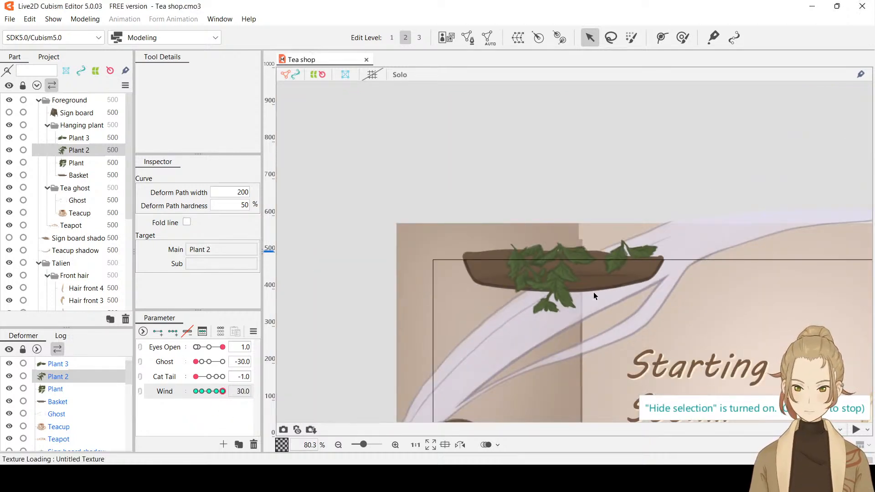
pyautogui.scroll(-2, 595, 291)
pyautogui.moveTo(596, 291); pyautogui.dragTo(521, 214)
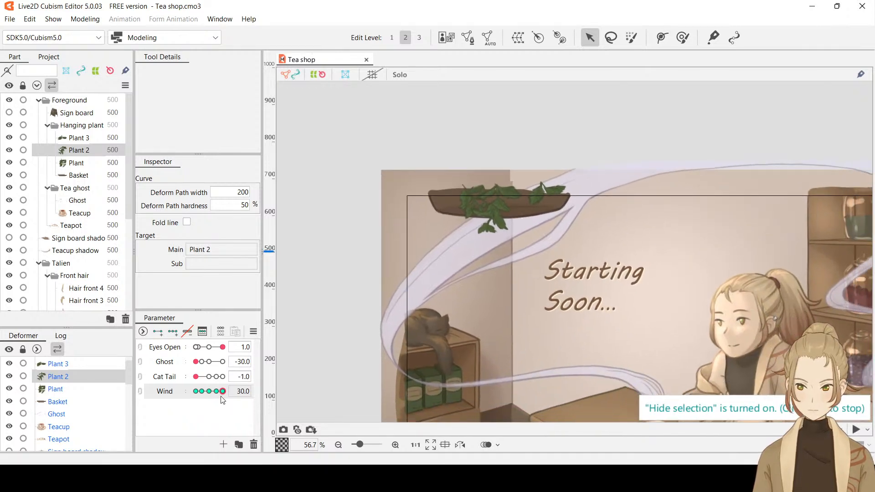
pyautogui.moveTo(223, 390); pyautogui.dragTo(269, 397)
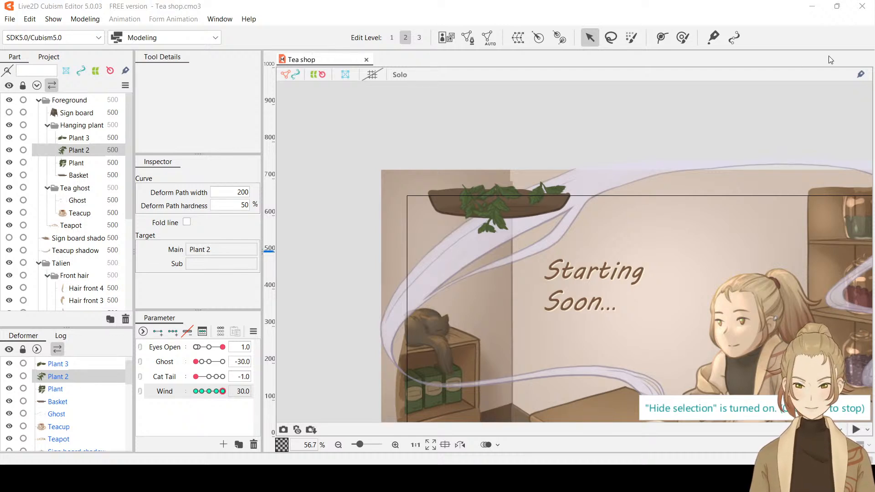
pyautogui.moveTo(787, 234); pyautogui.dragTo(701, 156)
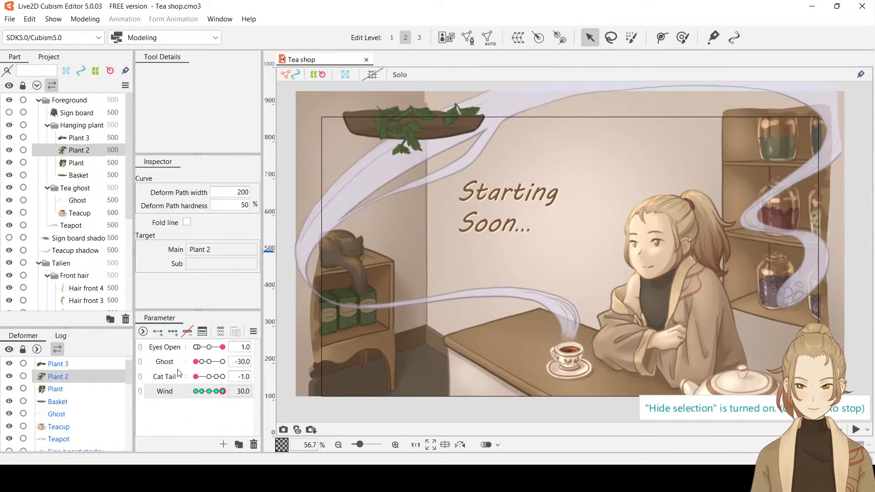
pyautogui.moveTo(210, 391); pyautogui.dragTo(305, 390)
# Collapse the Hanging plant and Tea ghost folders and select the character's Ponytail mesh with its selection shown
pyautogui.scroll(5, 702, 269)
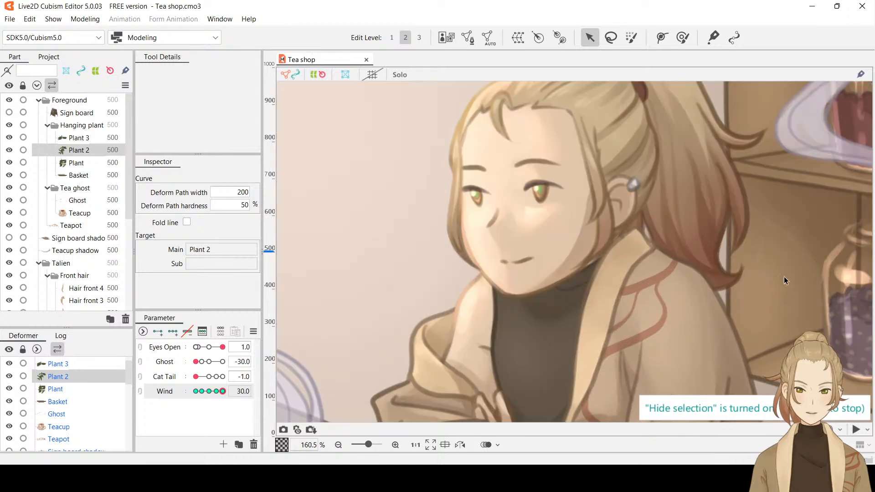
pyautogui.moveTo(784, 277); pyautogui.dragTo(693, 336)
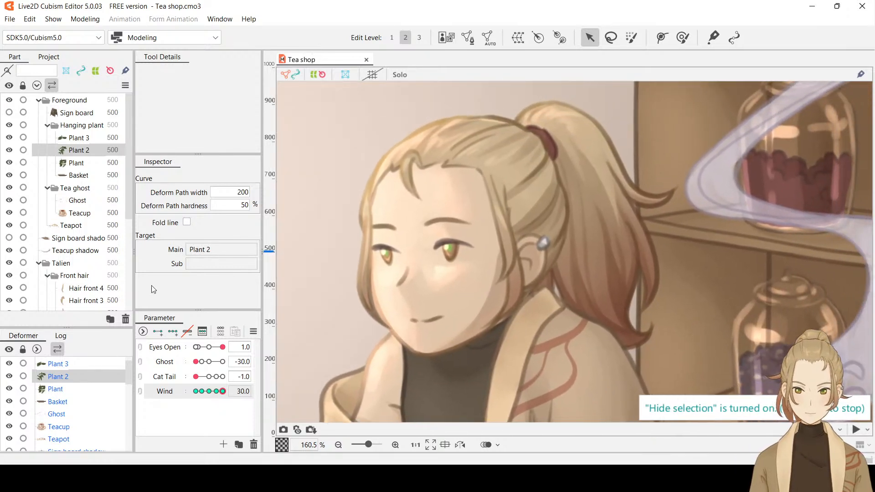
pyautogui.click(48, 126)
pyautogui.click(48, 138)
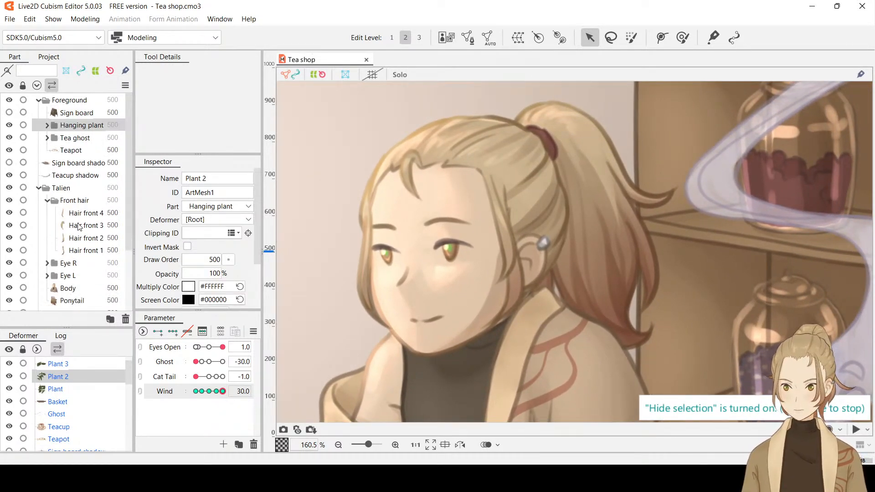
pyautogui.scroll(-3, 90, 258)
pyautogui.click(71, 255)
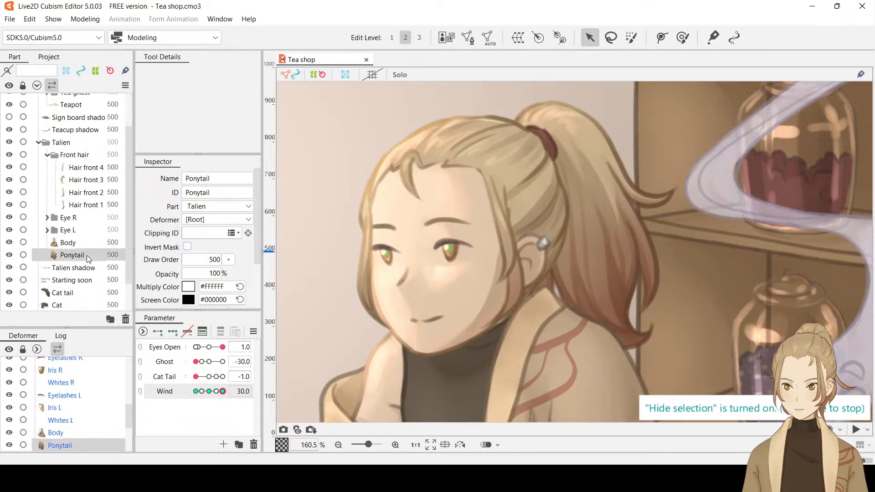
pyautogui.click(530, 258)
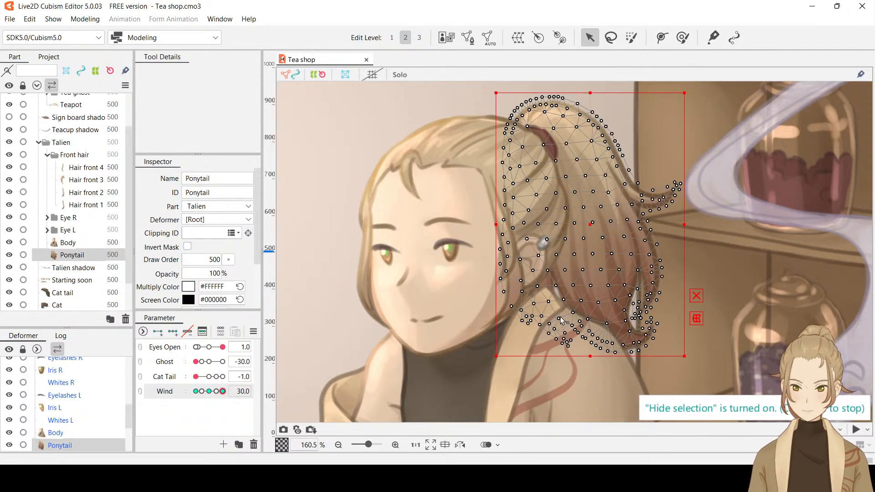
# Preview the Ponytail's Wind movement and add a keyform for it at Wind -16
pyautogui.moveTo(222, 397); pyautogui.dragTo(272, 393)
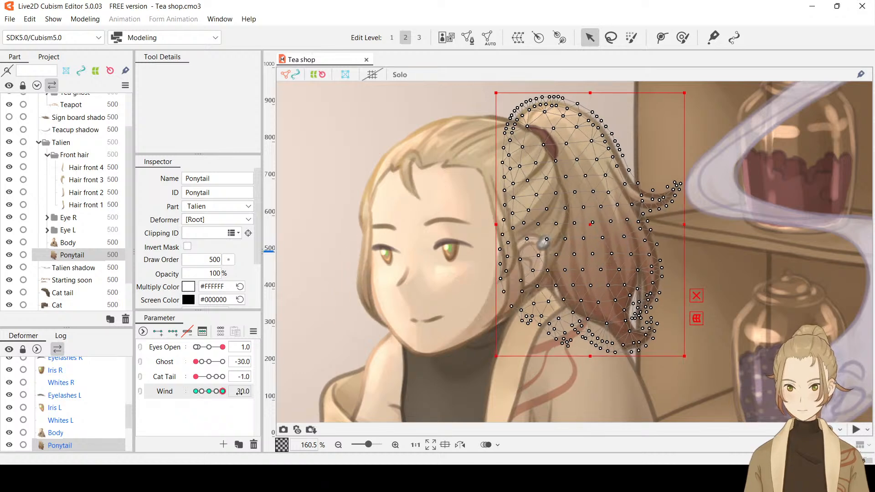
pyautogui.moveTo(215, 395); pyautogui.dragTo(203, 395)
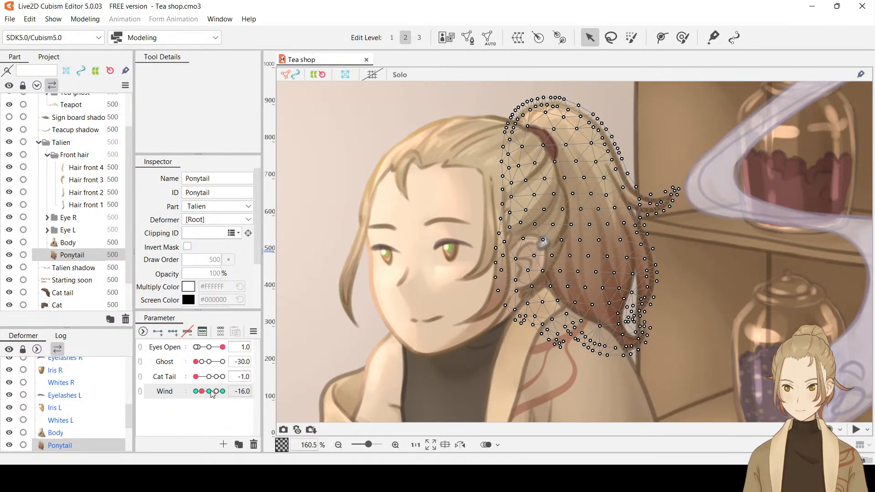
pyautogui.click(242, 390)
pyautogui.click(244, 390)
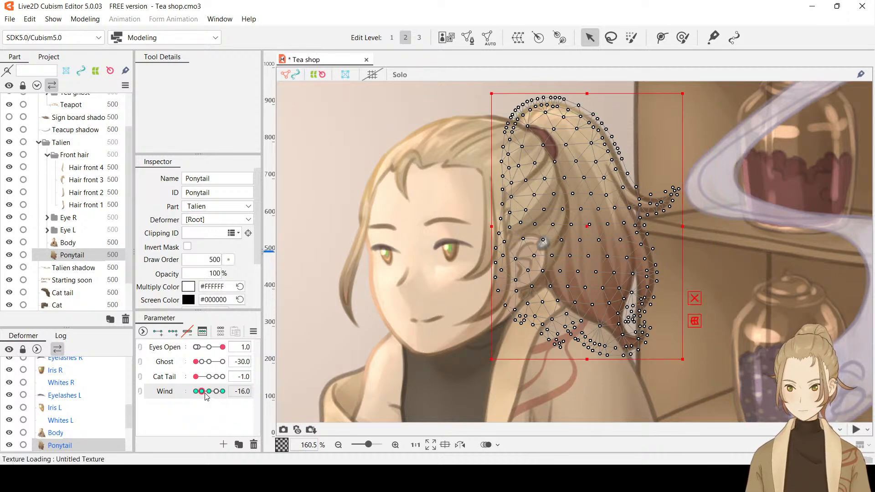
# Use the Deform Brush at Wind -30 to push the Ponytail's outward-flicked tip slightly down and inward
pyautogui.moveTo(200, 391); pyautogui.dragTo(174, 392)
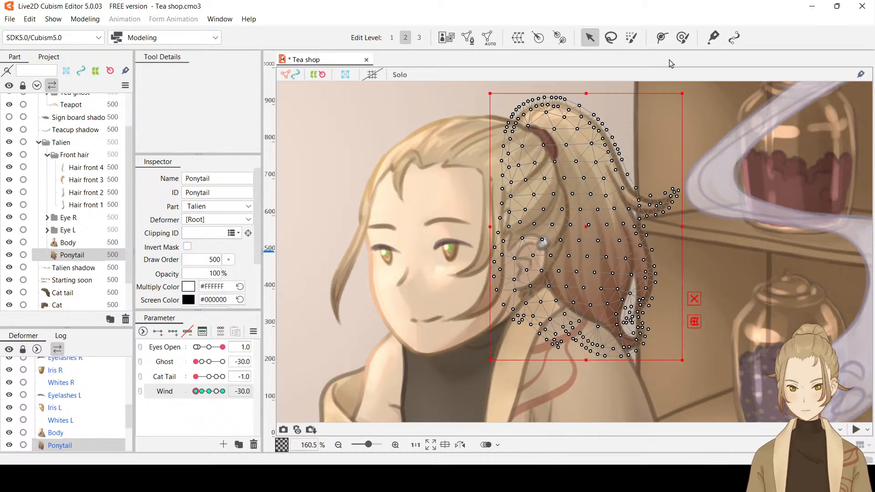
pyautogui.click(683, 37)
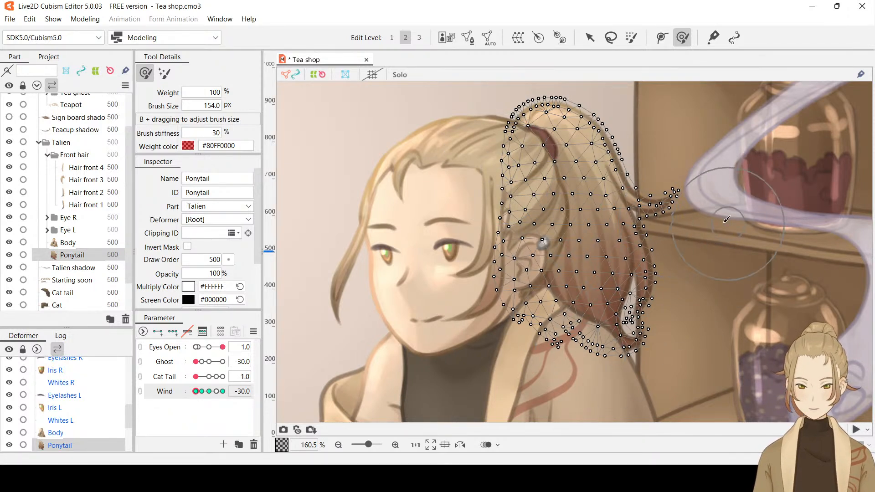
pyautogui.click(679, 183)
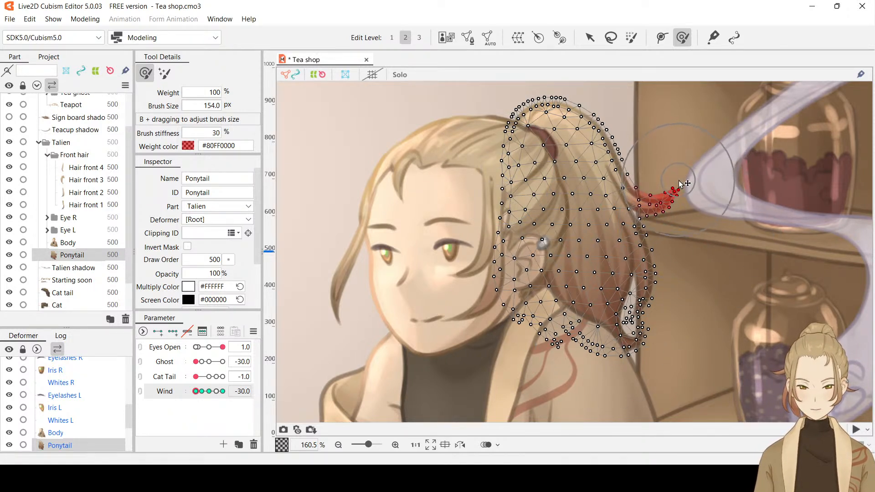
pyautogui.moveTo(678, 183); pyautogui.dragTo(673, 188)
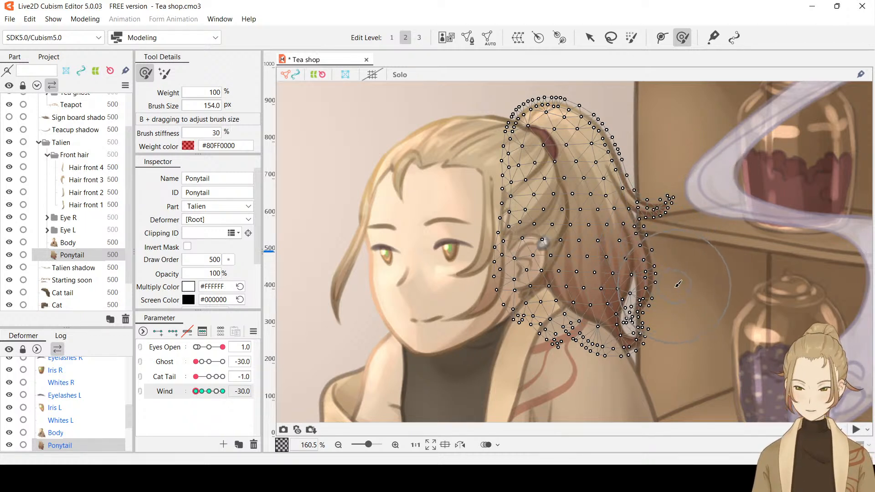
# Try pushing the Ponytail's lower tip inward with an 83.1 px Deform Brush at Wind -30, and preview its Wind movement
pyautogui.moveTo(679, 287)
pyautogui.mouseDown()
pyautogui.moveTo(683, 269)
pyautogui.moveTo(675, 345)
pyautogui.moveTo(653, 298)
pyautogui.moveTo(686, 321)
pyautogui.moveTo(685, 340)
pyautogui.moveTo(695, 209)
pyautogui.mouseUp()
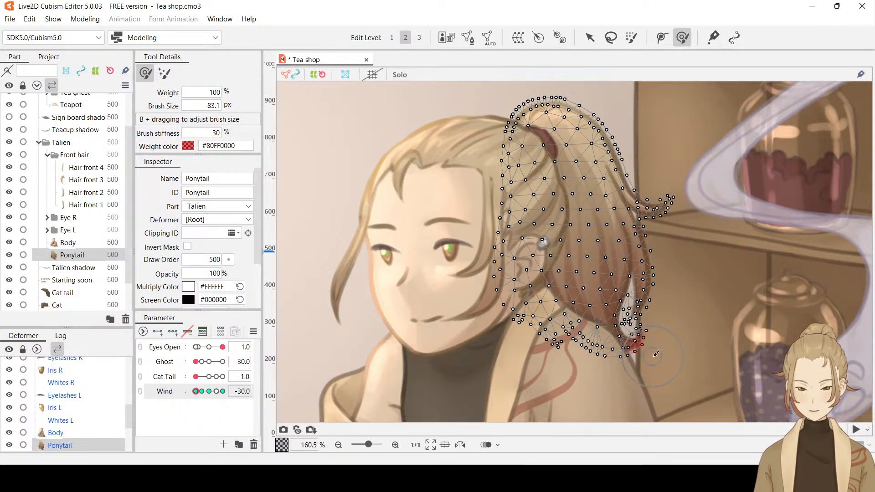
pyautogui.moveTo(653, 356); pyautogui.dragTo(628, 349)
pyautogui.hotkey('ctrl', 'z')
pyautogui.hotkey('ctrl', 'z')
pyautogui.hotkey('ctrl', 'h')
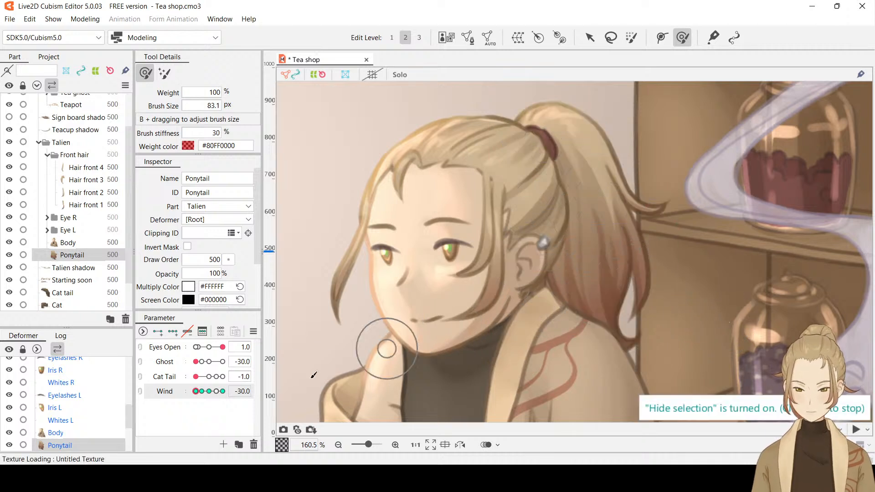
pyautogui.moveTo(196, 390); pyautogui.dragTo(179, 383)
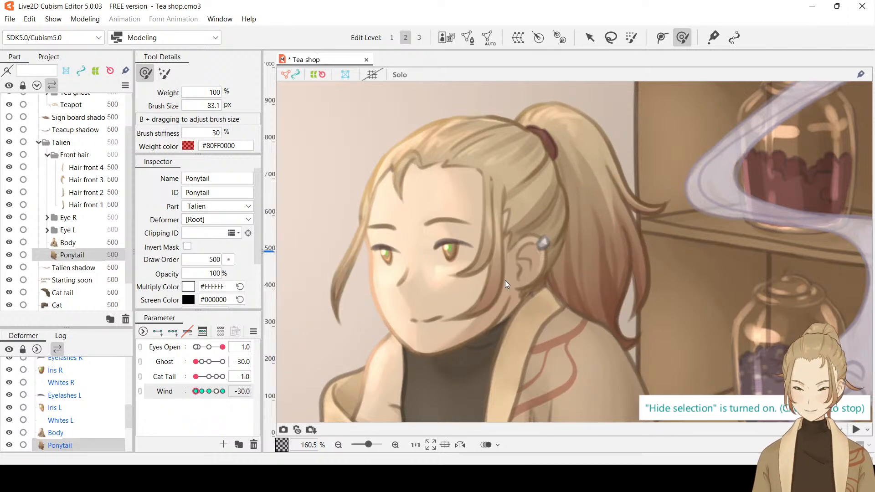
# Undo the recent Deform Brush strokes on the Ponytail's outer edge and outward-flicked tip at Wind -30
pyautogui.scroll(2, 638, 211)
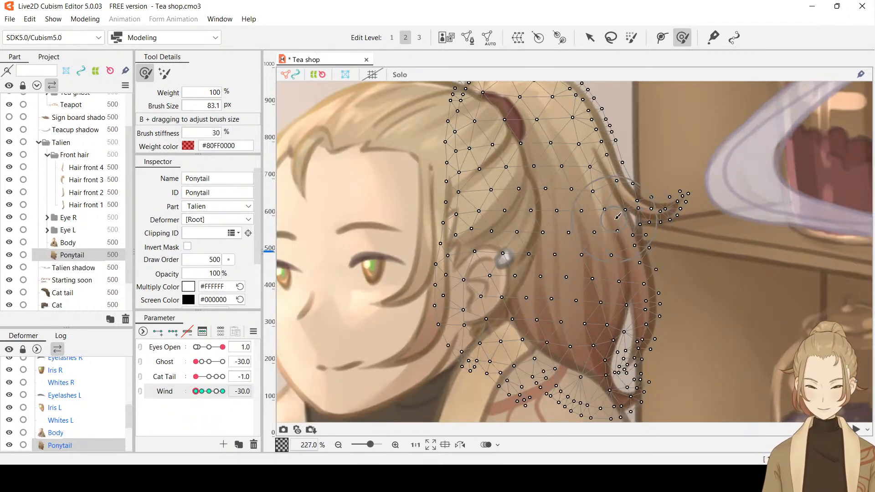
pyautogui.moveTo(634, 207); pyautogui.dragTo(626, 211)
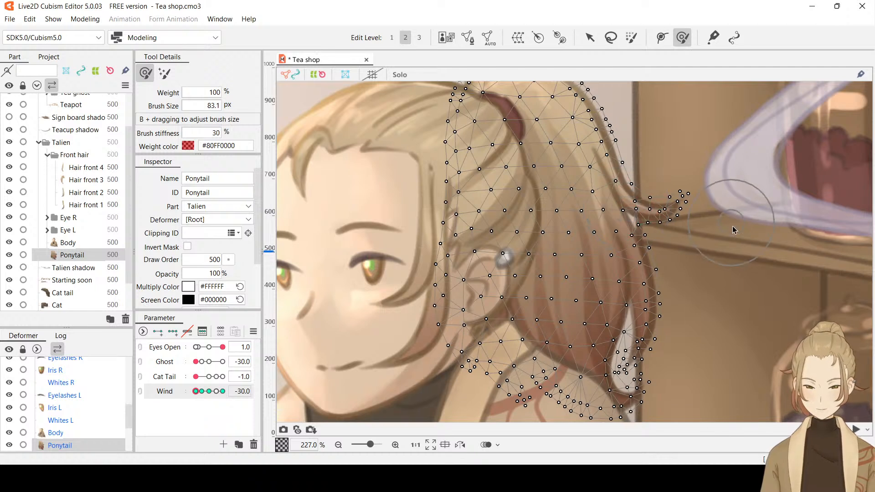
pyautogui.hotkey('ctrl', 'z')
pyautogui.hotkey('ctrl', 'z')
pyautogui.hotkey('ctrl', 'z')
pyautogui.hotkey('ctrl', 'z')
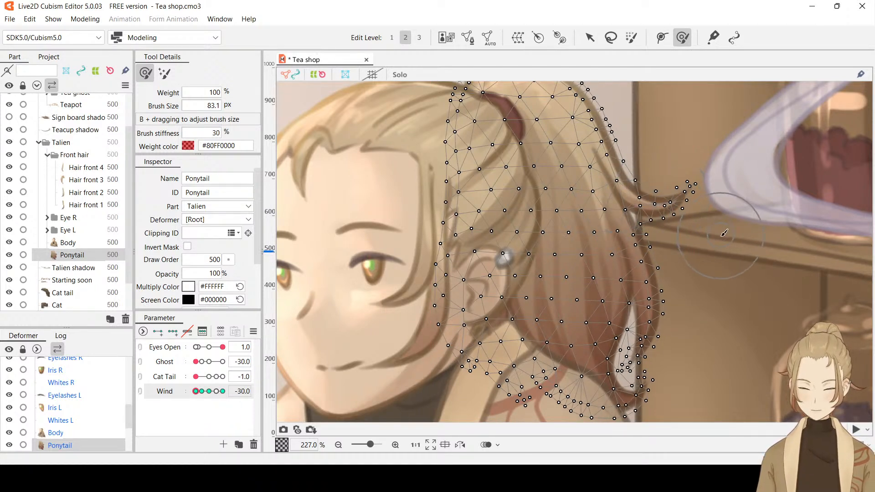
pyautogui.scroll(-2, 723, 237)
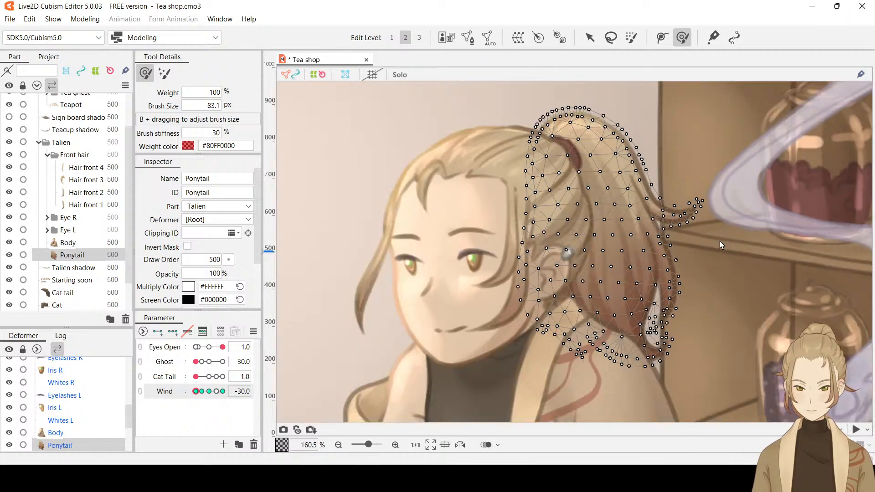
# Draw a four-point deform path on the Ponytail, from above the hair tie down along its length to the lower tip
pyautogui.click(663, 39)
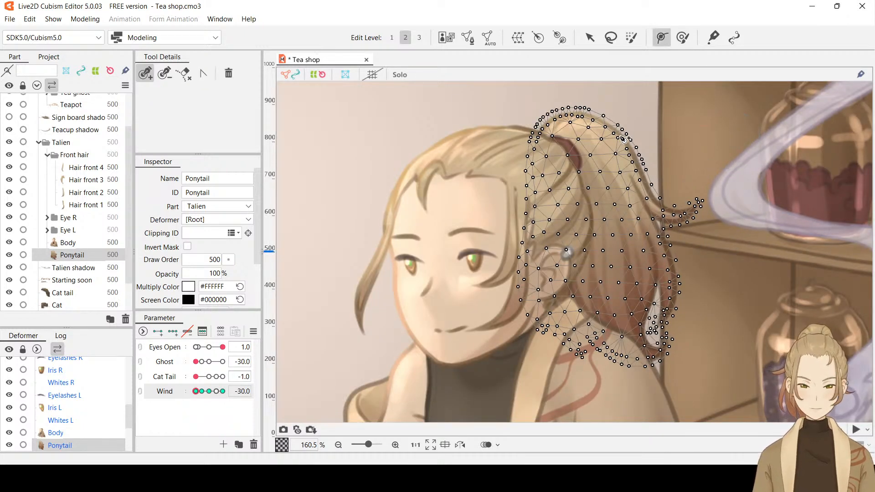
pyautogui.click(586, 124)
pyautogui.click(625, 165)
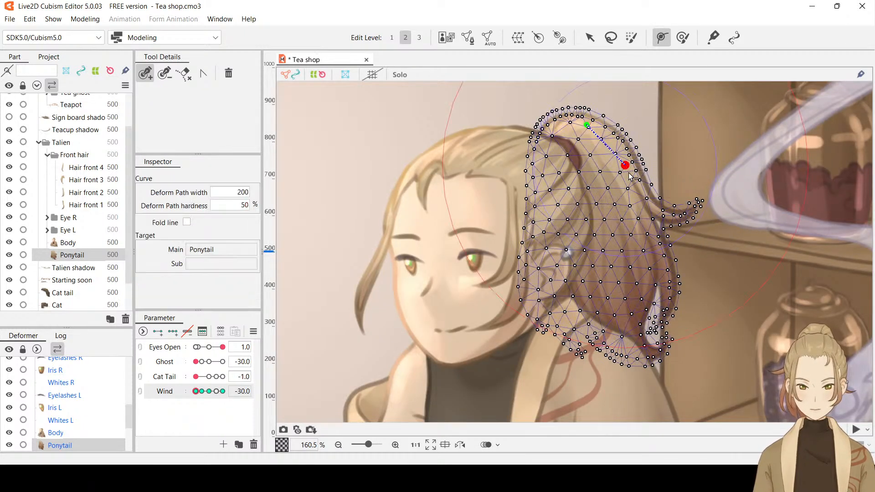
pyautogui.hotkey('ctrl', 'z')
pyautogui.click(630, 174)
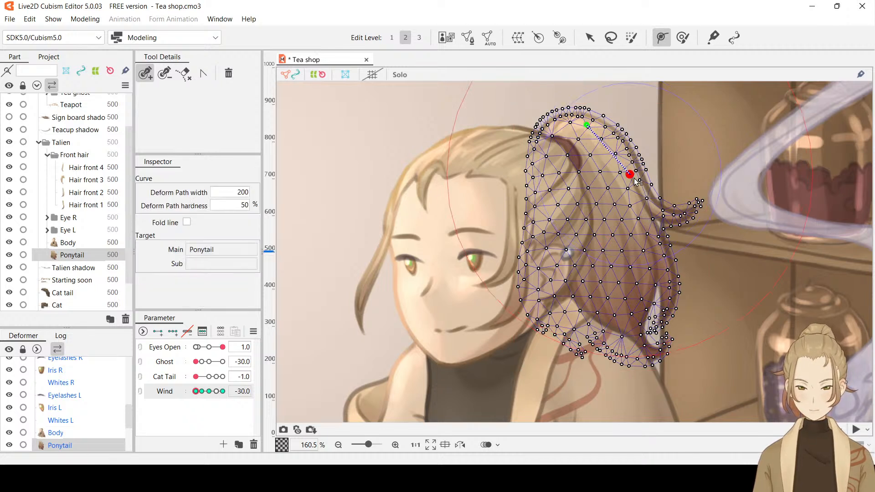
pyautogui.click(648, 250)
pyautogui.click(648, 353)
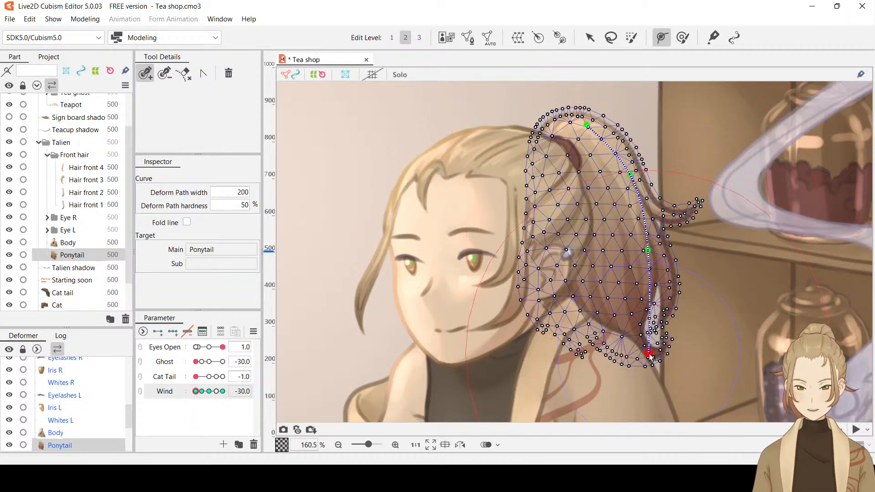
# Try shifting the deform path's two middle points slightly inward, and undo back to the path's first point
pyautogui.click(589, 37)
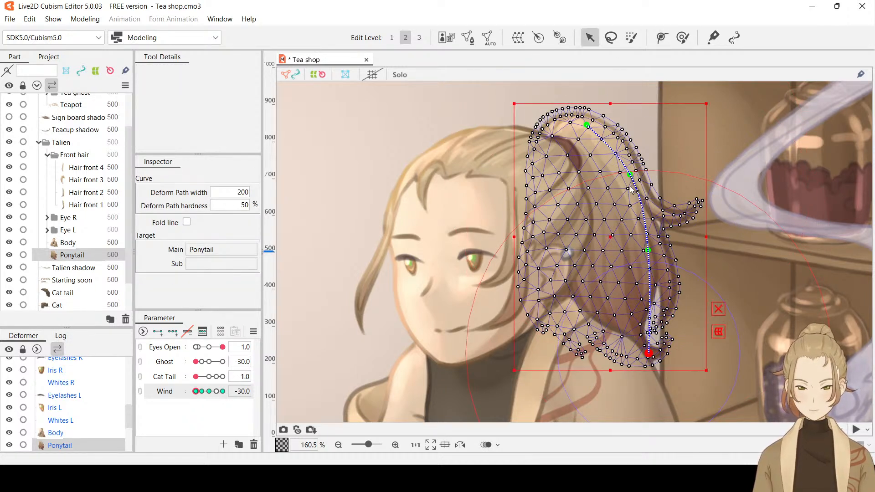
pyautogui.moveTo(630, 176); pyautogui.dragTo(626, 176)
pyautogui.moveTo(648, 256); pyautogui.dragTo(644, 257)
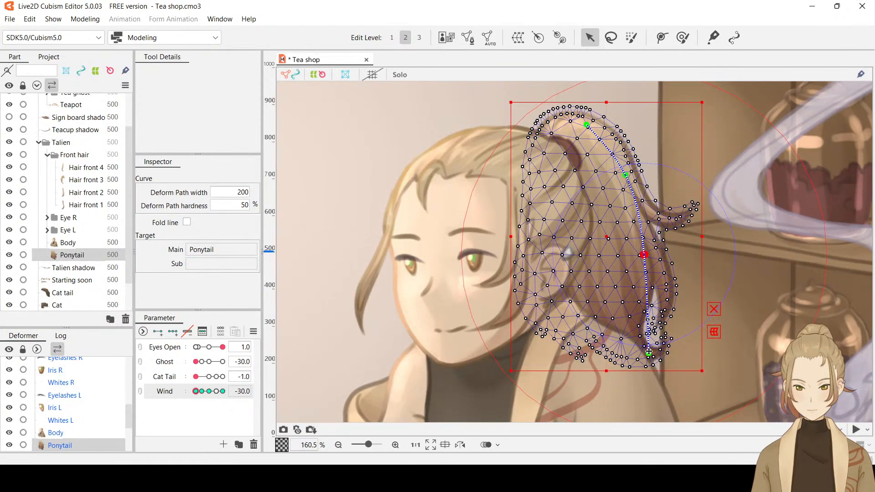
pyautogui.hotkey('ctrl', 'z')
pyautogui.hotkey('ctrl', 'z')
pyautogui.hotkey('ctrl', 'z')
pyautogui.hotkey('ctrl', 'z')
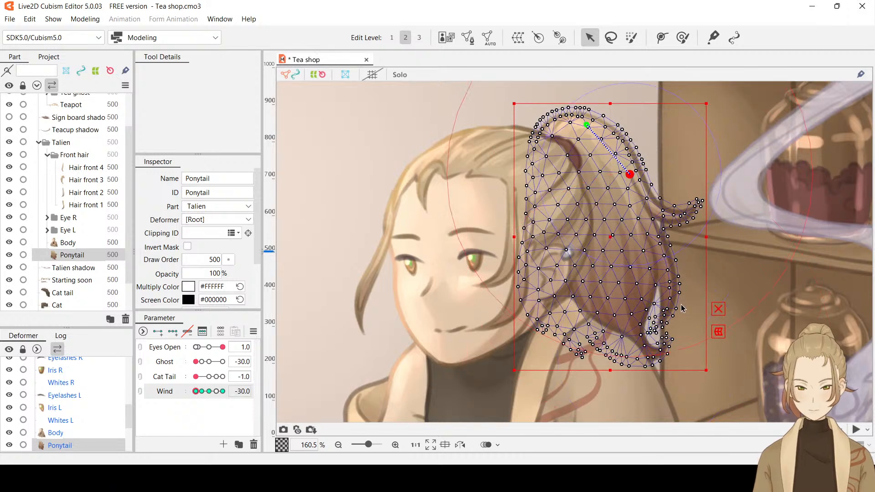
pyautogui.hotkey('ctrl', 'z')
# Extend the deform path from its first point to the Ponytail's lower tip, with a single middle point bowed slightly outward
pyautogui.click(664, 40)
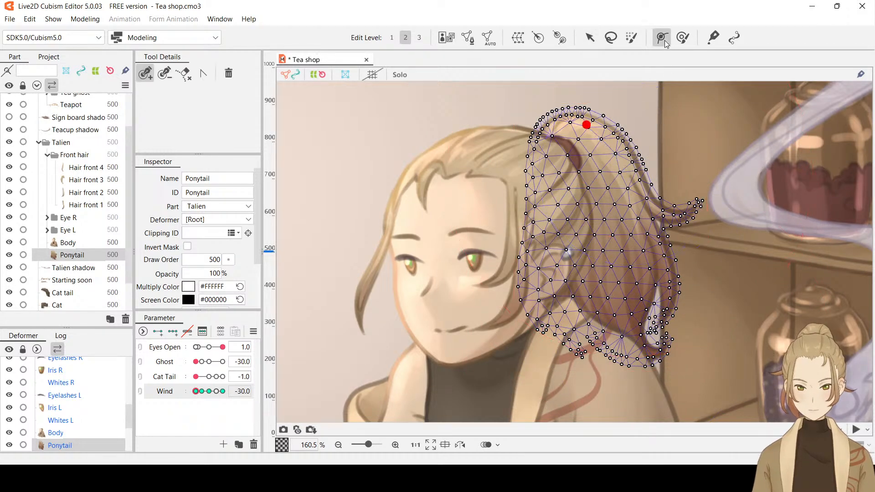
pyautogui.click(650, 357)
pyautogui.moveTo(619, 240); pyautogui.dragTo(628, 199)
# Move the deform path's end point and middle point slightly toward the face at Wind -30, and preview the Wind movement with the selection hidden
pyautogui.click(589, 37)
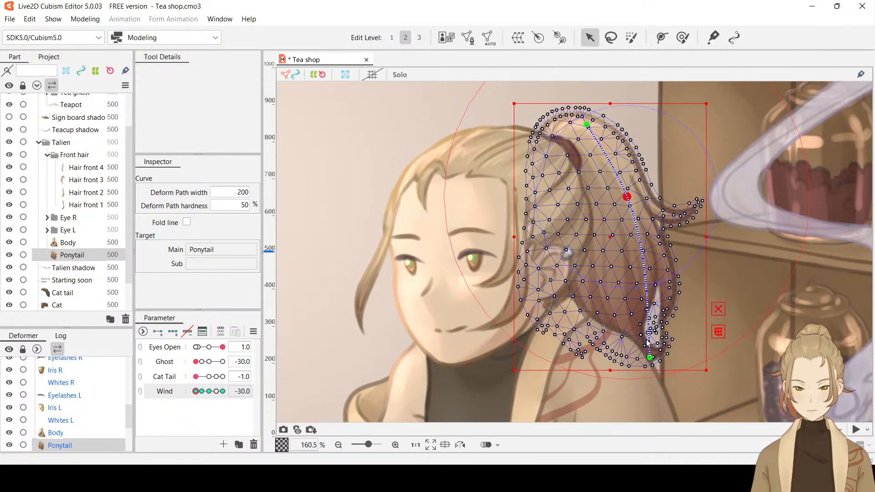
pyautogui.moveTo(650, 362); pyautogui.dragTo(639, 365)
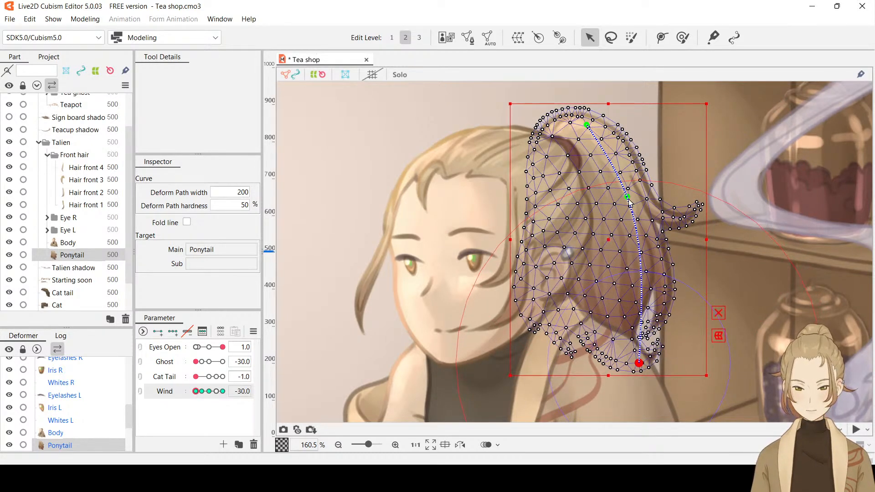
pyautogui.moveTo(628, 200); pyautogui.dragTo(626, 198)
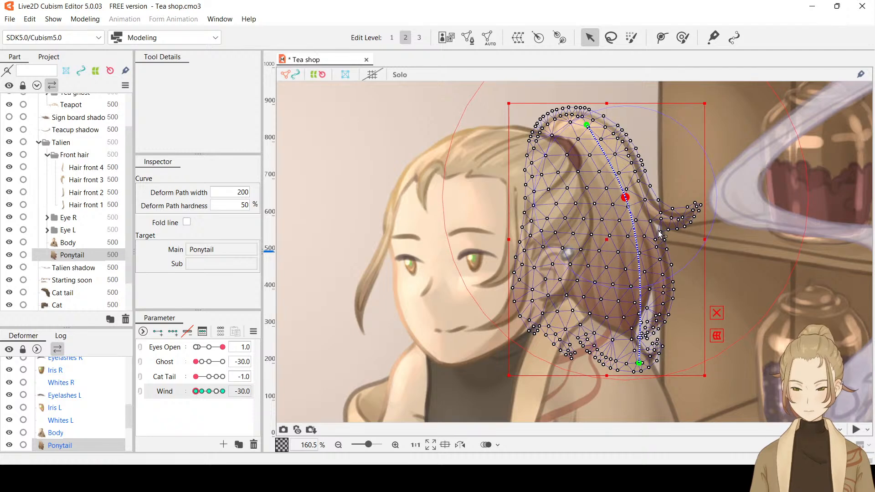
pyautogui.hotkey('ctrl', 'h')
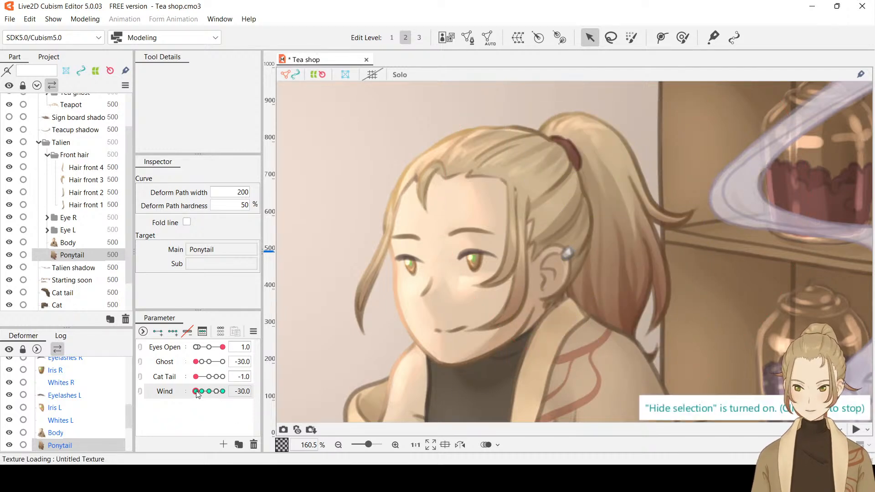
pyautogui.moveTo(196, 392)
pyautogui.mouseDown()
pyautogui.moveTo(204, 392)
pyautogui.moveTo(186, 394)
pyautogui.mouseUp()
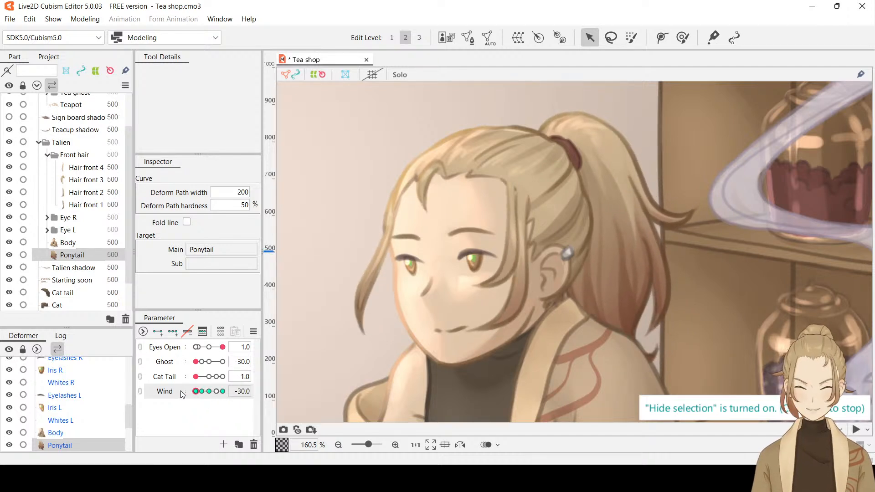
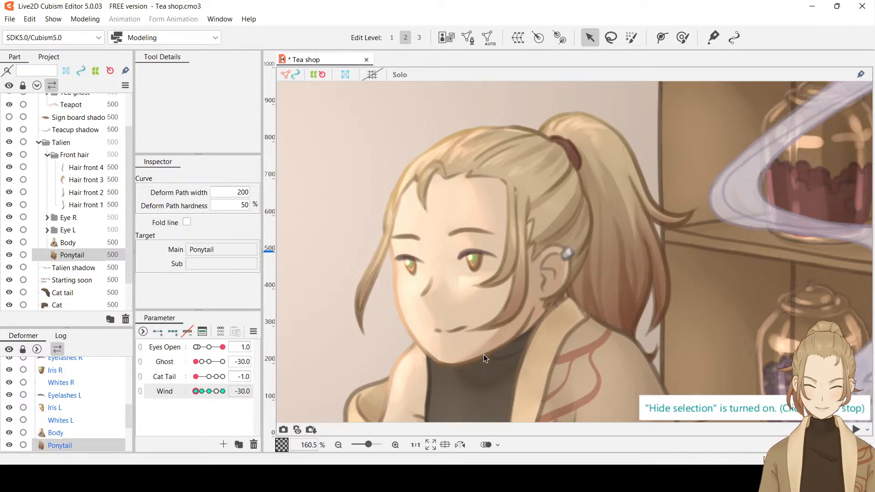
# Preview the Wind movement on the character's hair, viewing both the whole scene and a close-up of the head
pyautogui.moveTo(196, 391)
pyautogui.mouseDown()
pyautogui.moveTo(210, 396)
pyautogui.moveTo(191, 401)
pyautogui.mouseUp()
pyautogui.scroll(-3, 587, 247)
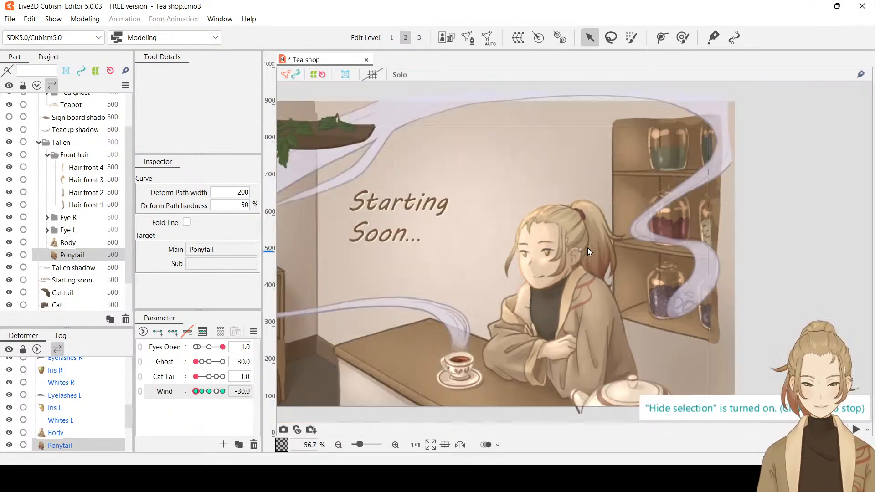
pyautogui.moveTo(469, 240)
pyautogui.mouseDown()
pyautogui.moveTo(669, 236)
pyautogui.moveTo(452, 237)
pyautogui.mouseUp()
pyautogui.scroll(2, 622, 247)
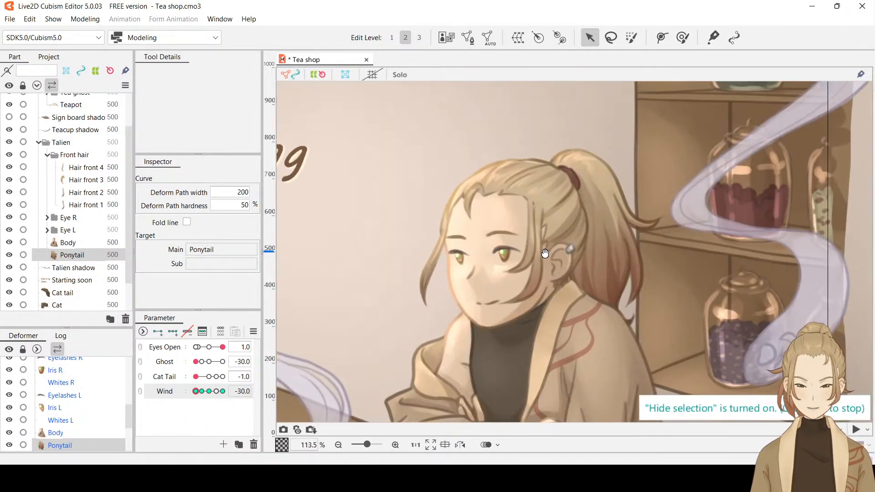
pyautogui.moveTo(198, 392); pyautogui.dragTo(217, 394)
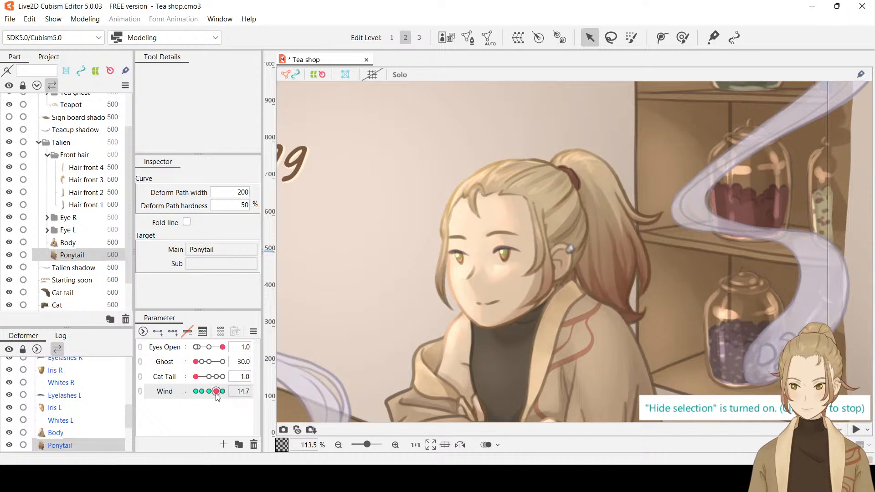
# Try moving the Ponytail deform path's end point outward, away from the face, at Wind 16, and undo the move
pyautogui.doubleClick(246, 394)
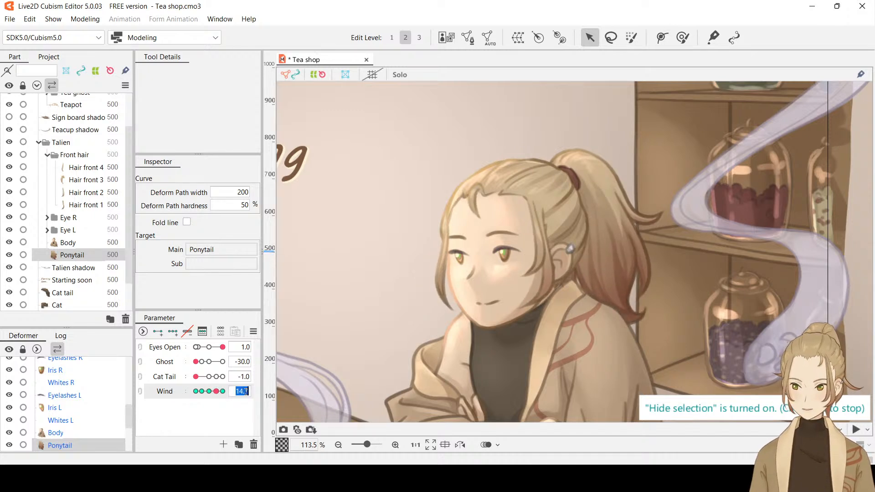
pyautogui.write('15')
pyautogui.press('Return')
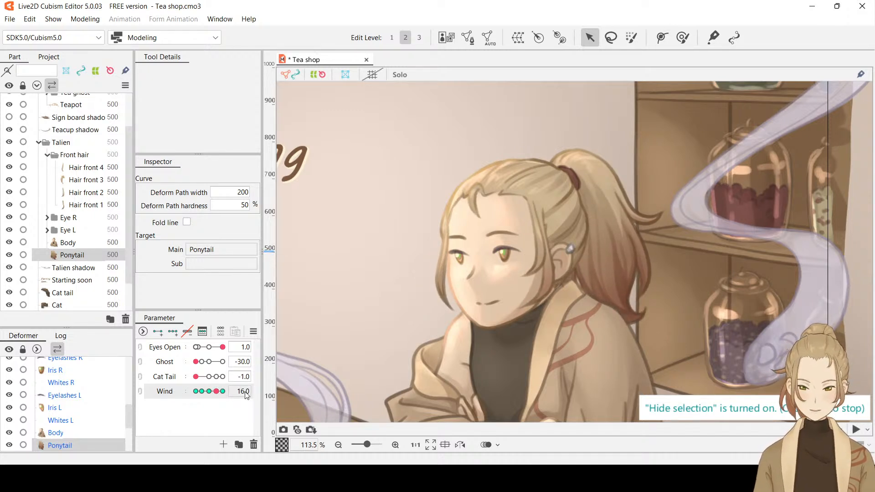
pyautogui.hotkey('ctrl', 'h')
pyautogui.scroll(2, 660, 268)
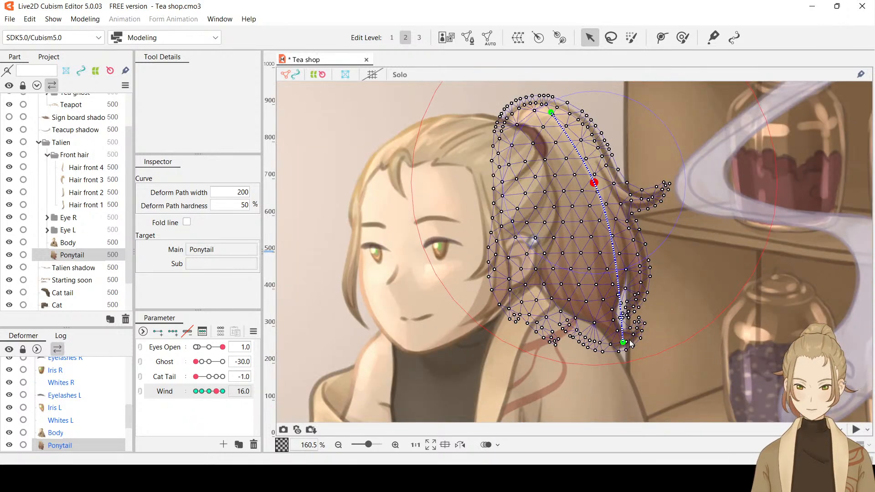
pyautogui.moveTo(624, 343); pyautogui.dragTo(645, 337)
pyautogui.hotkey('ctrl', 'z')
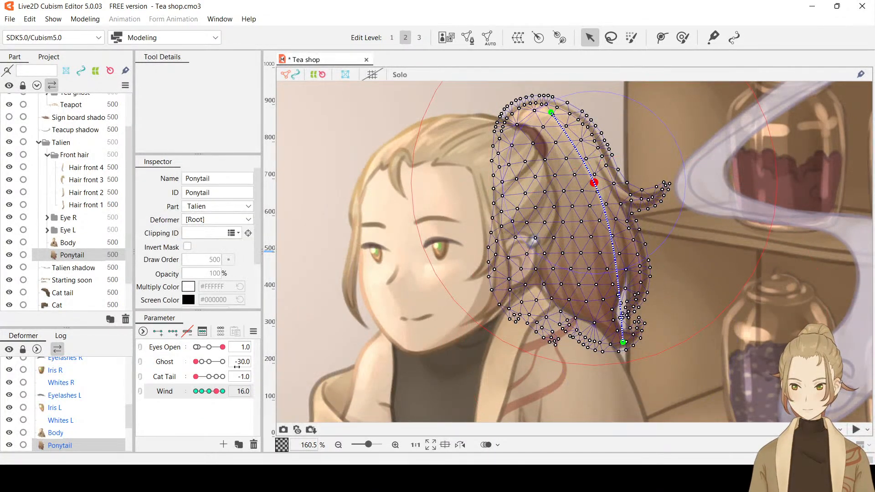
# At Wind 30, move the Ponytail deform path's end point and middle point slightly outward, and preview the movement with the selection hidden
pyautogui.click(217, 393)
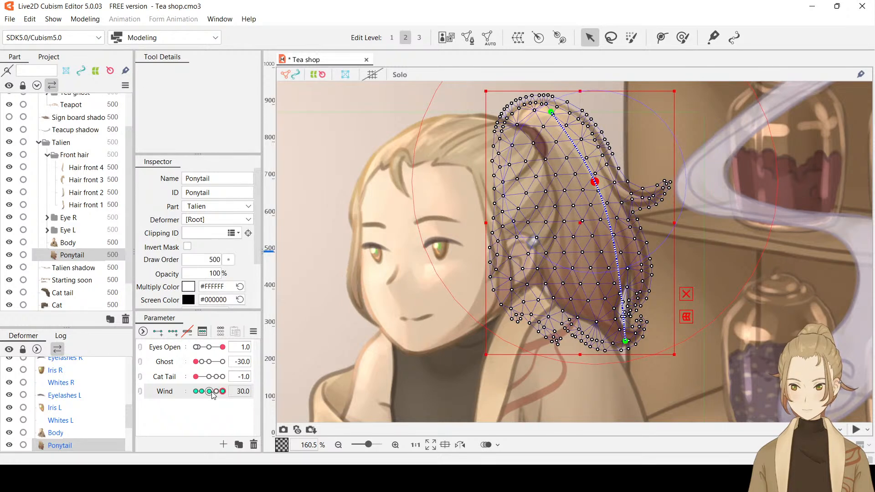
pyautogui.click(246, 390)
pyautogui.write('1')
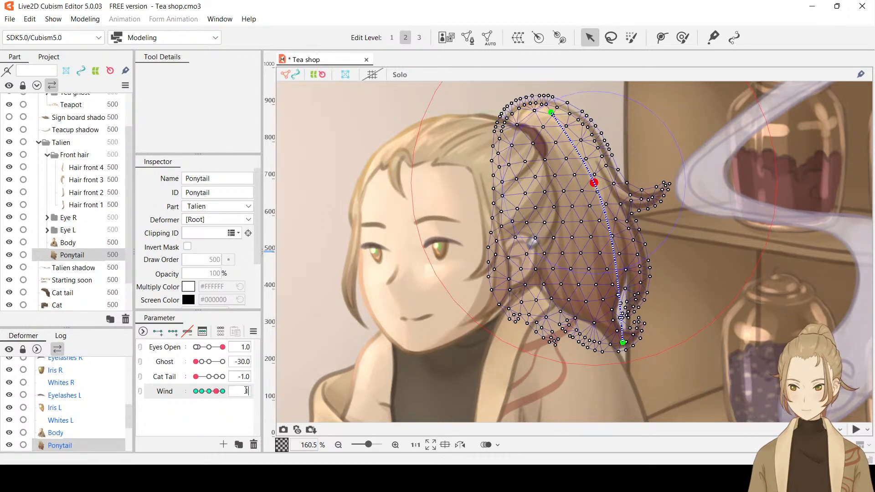
pyautogui.write('6')
pyautogui.press('Return')
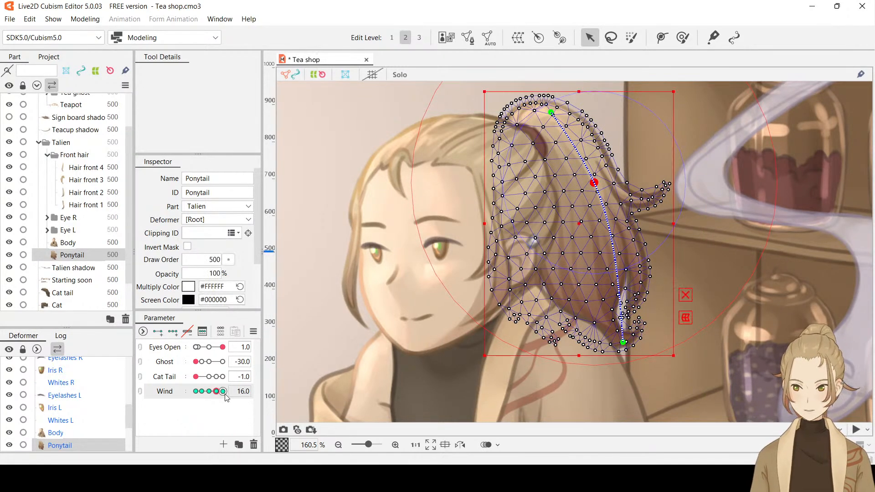
pyautogui.moveTo(218, 394); pyautogui.dragTo(238, 391)
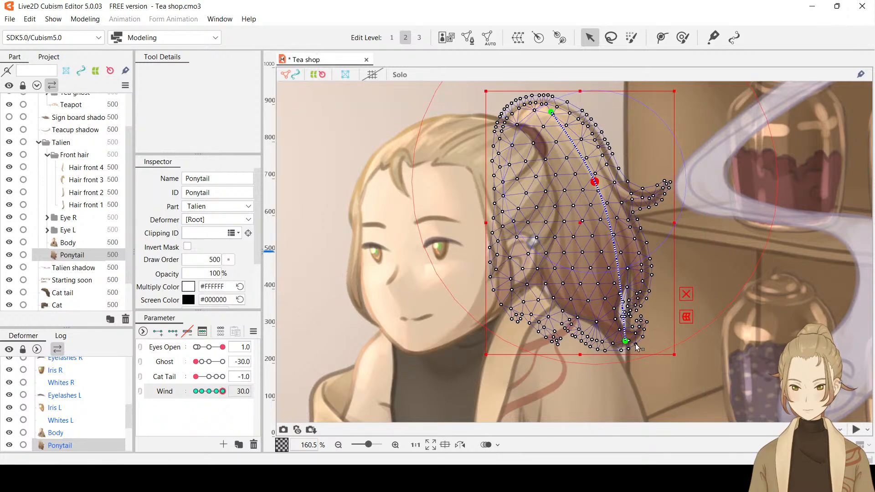
pyautogui.moveTo(628, 344); pyautogui.dragTo(630, 338)
pyautogui.moveTo(595, 186); pyautogui.dragTo(600, 186)
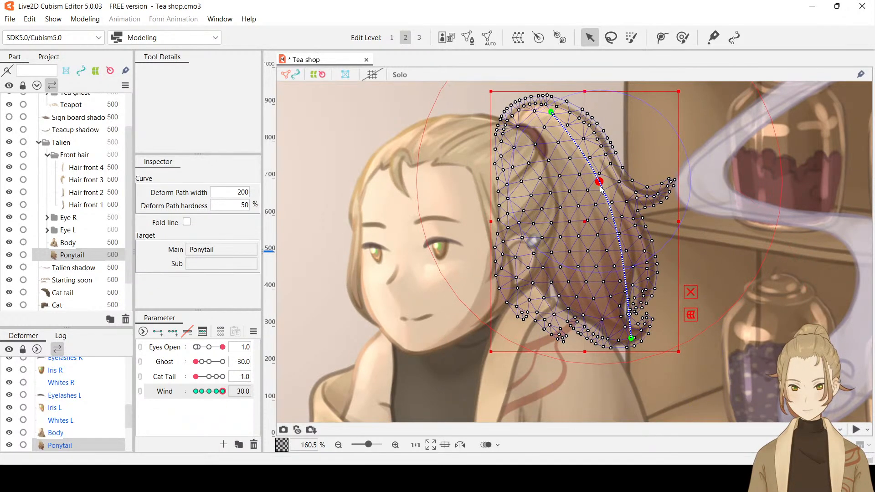
pyautogui.hotkey('ctrl', 't')
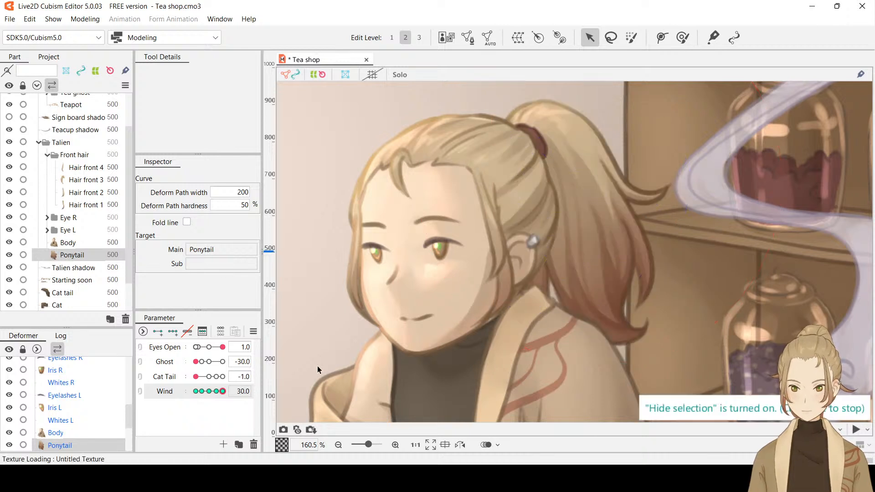
pyautogui.moveTo(223, 388)
pyautogui.mouseDown()
pyautogui.moveTo(176, 395)
pyautogui.moveTo(237, 391)
pyautogui.mouseUp()
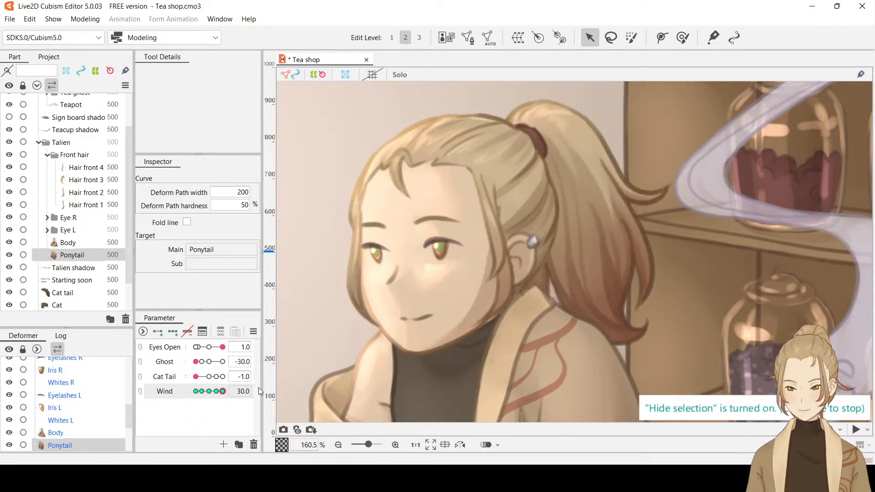
# Undo the deform path edits back to the Ponytail mesh without any deform path, with Wind at -30
pyautogui.hotkey('ctrl', 'z')
pyautogui.hotkey('ctrl', 'z')
pyautogui.hotkey('ctrl', 'z')
pyautogui.hotkey('ctrl', 'z')
pyautogui.hotkey('ctrl', 'z')
pyautogui.hotkey('ctrl', 'z')
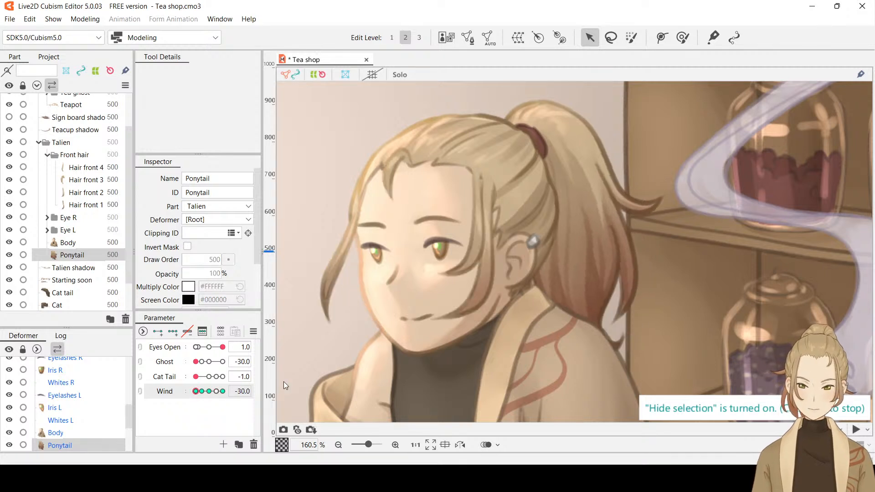
pyautogui.hotkey('ctrl', 'h')
pyautogui.hotkey('ctrl', 'z')
pyautogui.hotkey('ctrl', 'z')
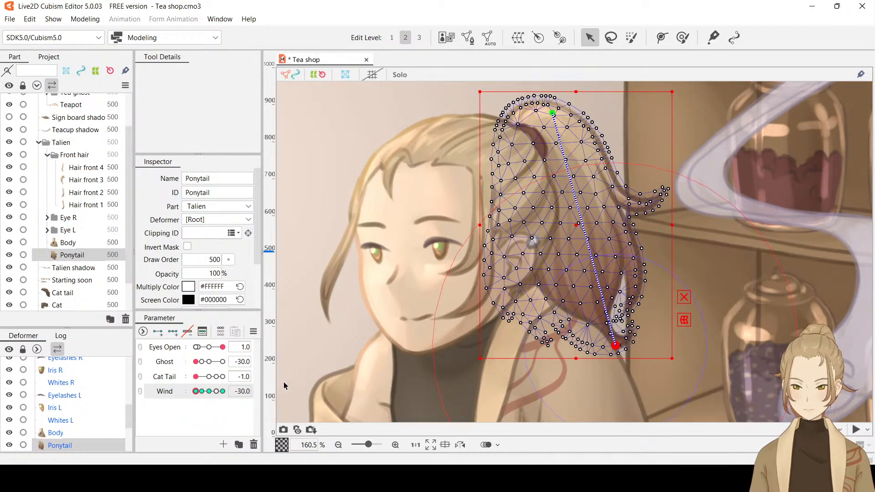
pyautogui.hotkey('ctrl', 'z')
pyautogui.hotkey('ctrl', 'z')
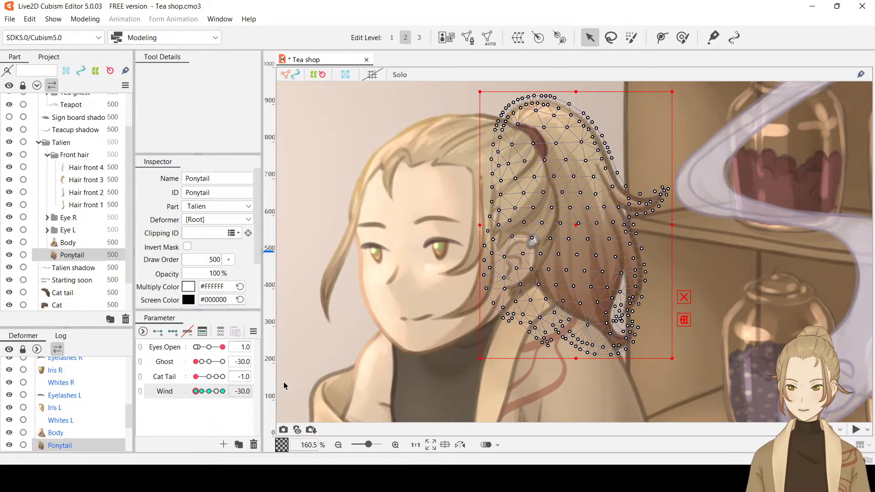
# Hide the selection and sweep the Wind parameter to examine the Ponytail's movement
pyautogui.hotkey('ctrl', 'h')
pyautogui.moveTo(196, 391); pyautogui.dragTo(160, 390)
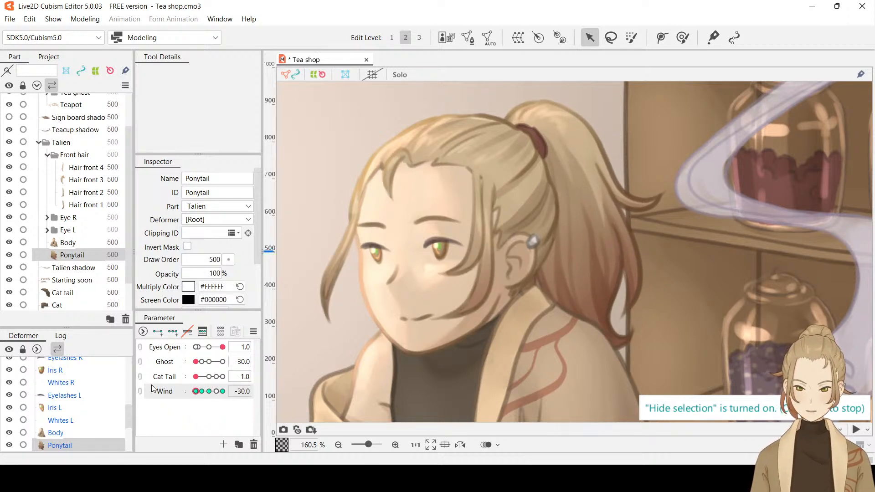
pyautogui.moveTo(196, 390); pyautogui.dragTo(172, 398)
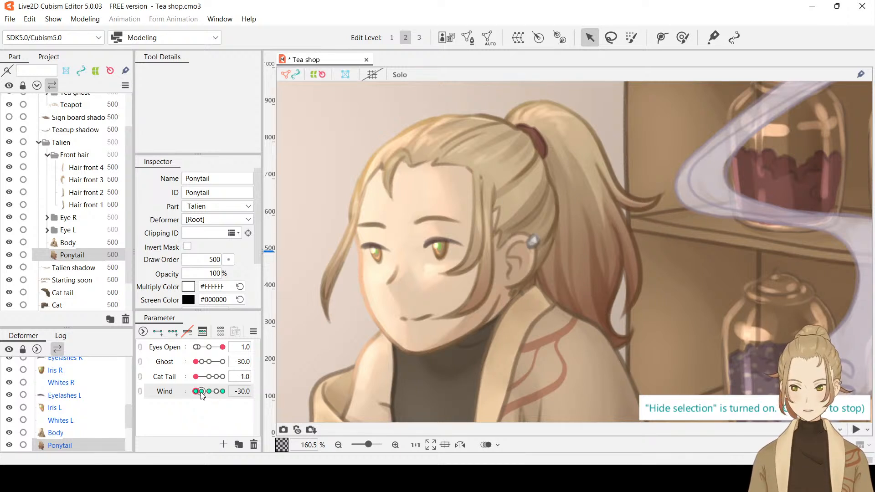
pyautogui.moveTo(201, 392); pyautogui.dragTo(169, 394)
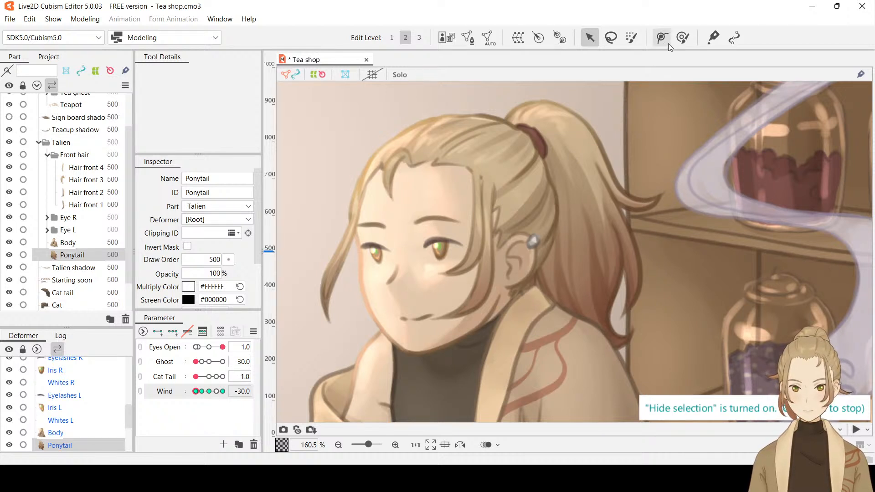
# At Wind -30, nudge the Ponytail's outer edge and lower tip slightly toward the face with the deform brush at size 281.8 px
pyautogui.click(631, 40)
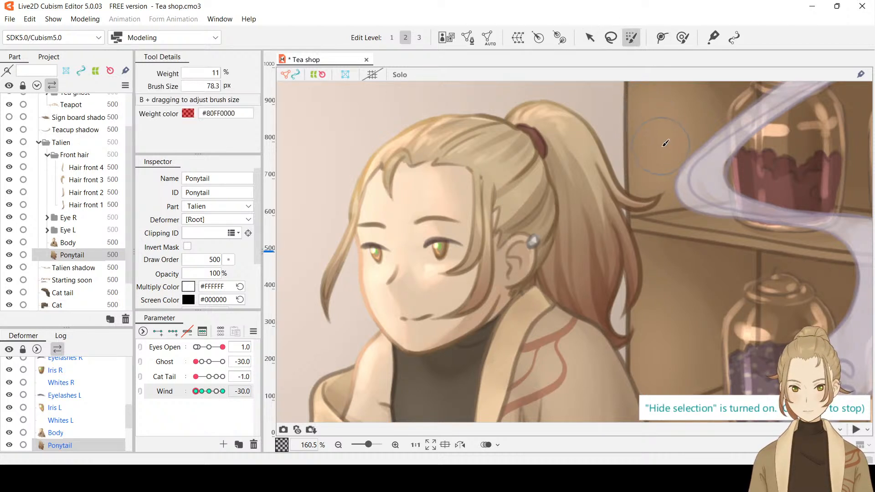
pyautogui.moveTo(672, 150); pyautogui.dragTo(708, 98)
pyautogui.click(682, 37)
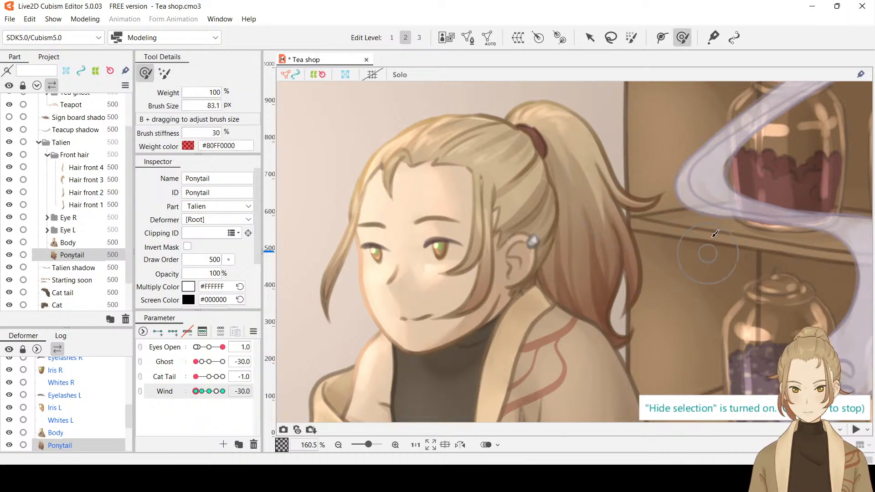
pyautogui.moveTo(711, 311); pyautogui.dragTo(713, 279)
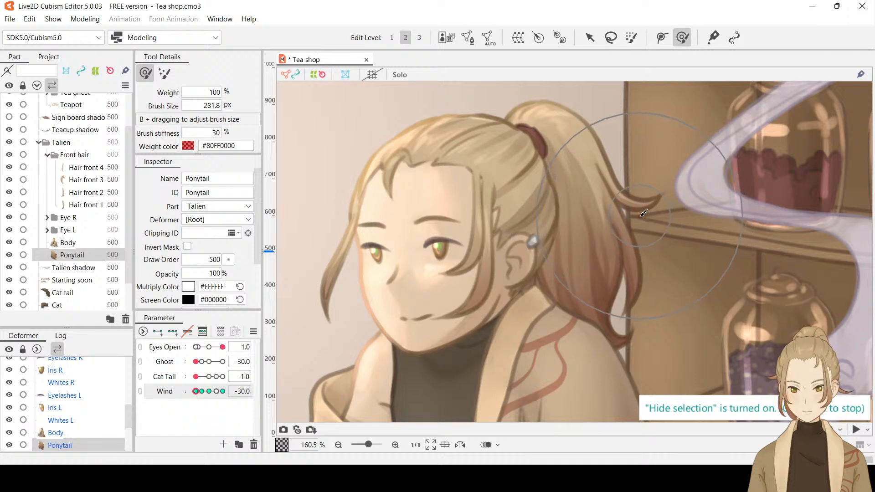
pyautogui.moveTo(637, 221); pyautogui.dragTo(627, 336)
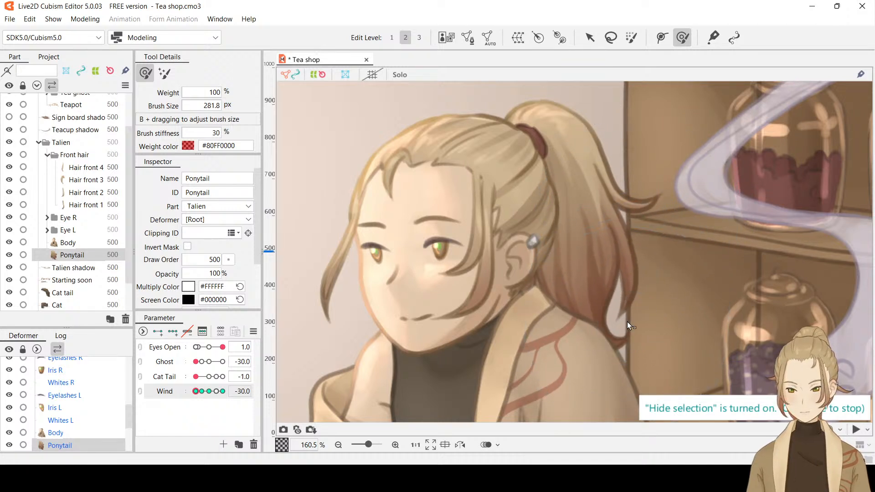
# Check the Ponytail at Wind 16, set Wind to 30, and push its strands slightly outward with the 281.8 px deform brush
pyautogui.moveTo(196, 392); pyautogui.dragTo(226, 392)
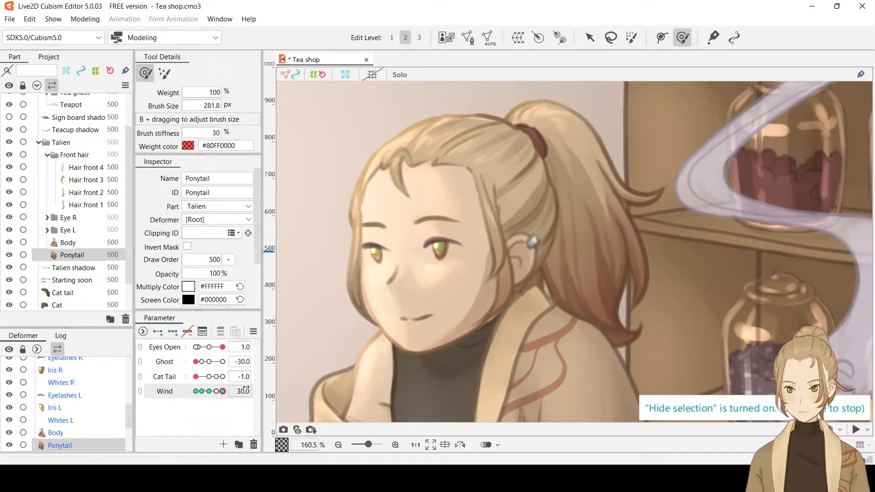
pyautogui.click(244, 391)
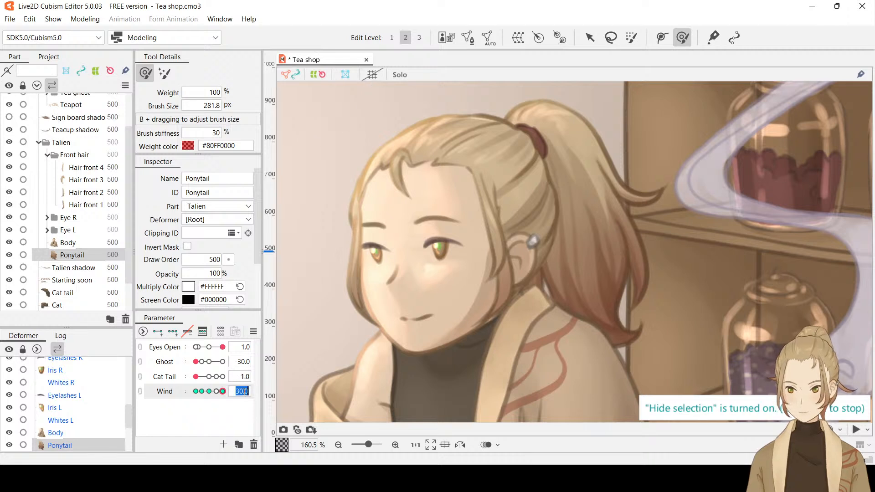
pyautogui.write('16')
pyautogui.press('Return')
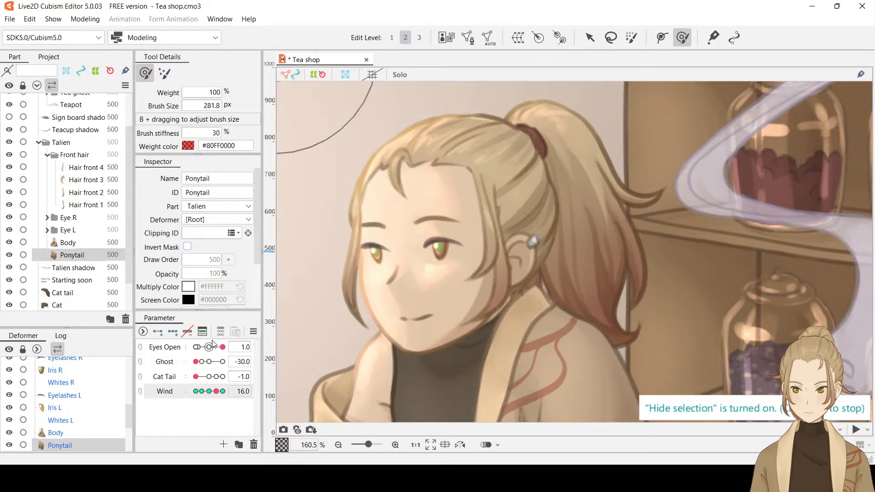
pyautogui.click(244, 391)
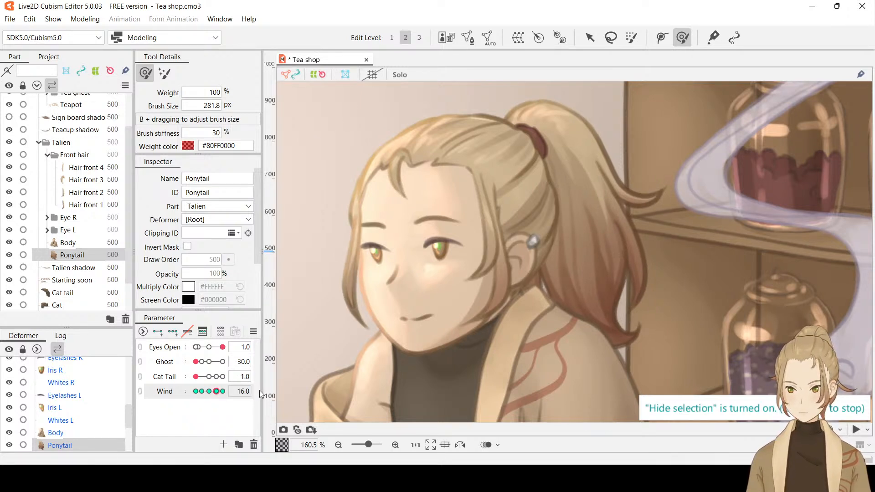
pyautogui.write('30')
pyautogui.press('Return')
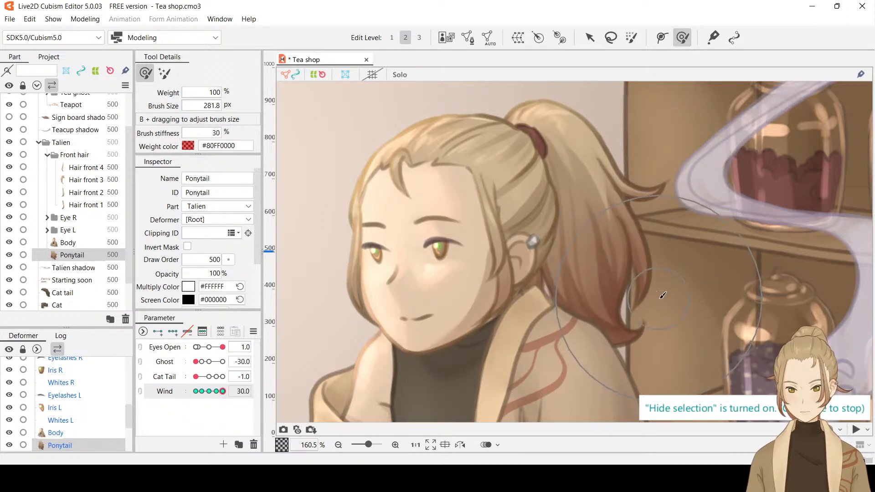
# Sweep Wind down from 30 and set it to 16 to examine the Ponytail's intermediate shape
pyautogui.moveTo(222, 392)
pyautogui.mouseDown()
pyautogui.moveTo(159, 402)
pyautogui.moveTo(237, 391)
pyautogui.mouseUp()
pyautogui.doubleClick(237, 391)
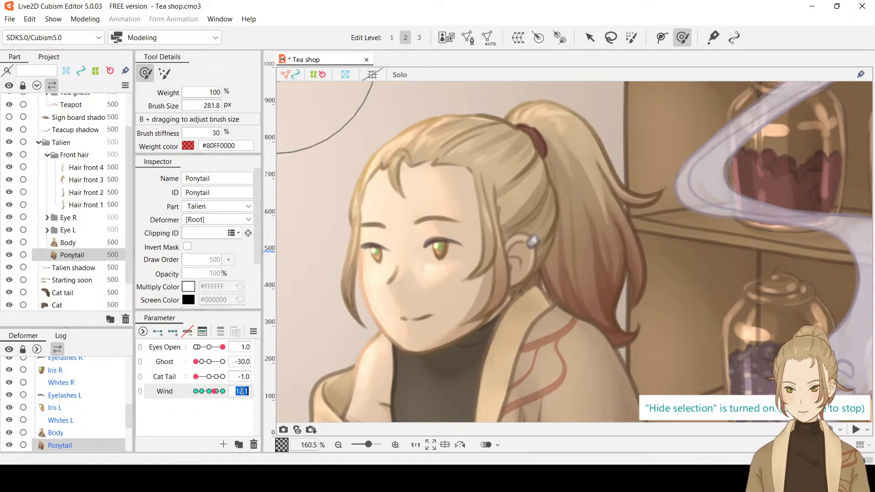
pyautogui.write('16')
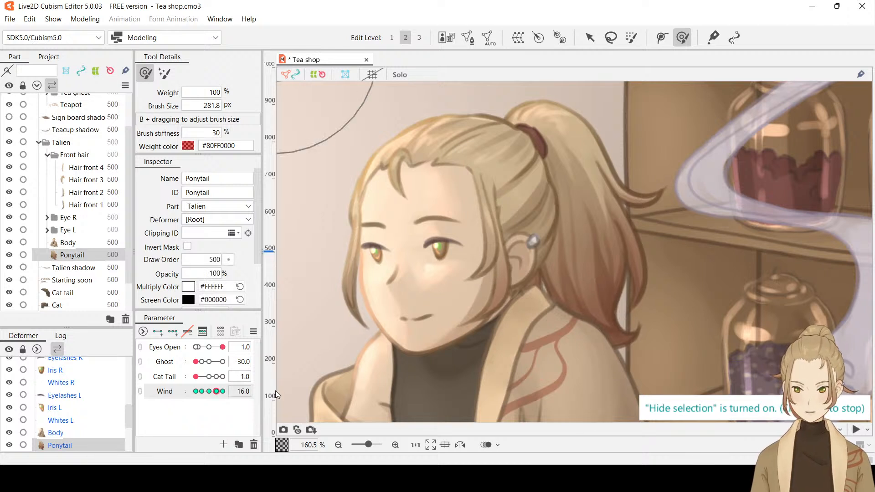
pyautogui.press('Return')
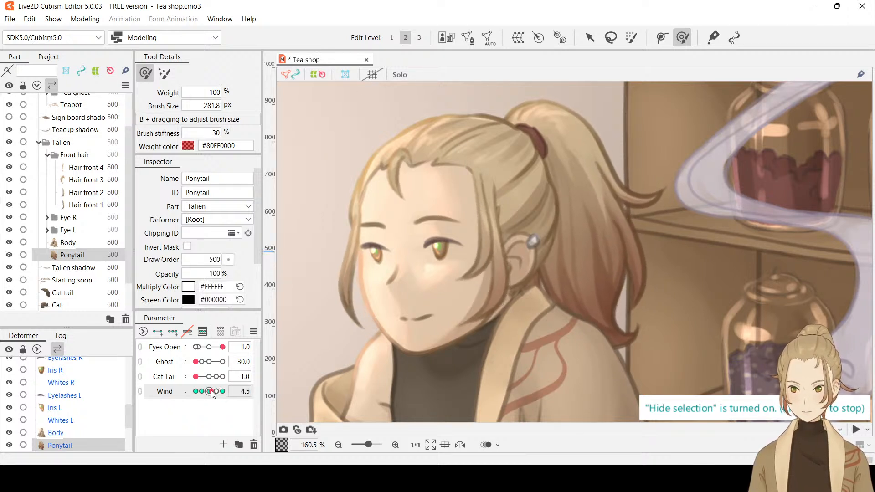
# Return Wind to -30, reduce the deform brush to 147.0 px, and nudge the Ponytail's outer flick slightly toward the face
pyautogui.moveTo(224, 398); pyautogui.dragTo(181, 390)
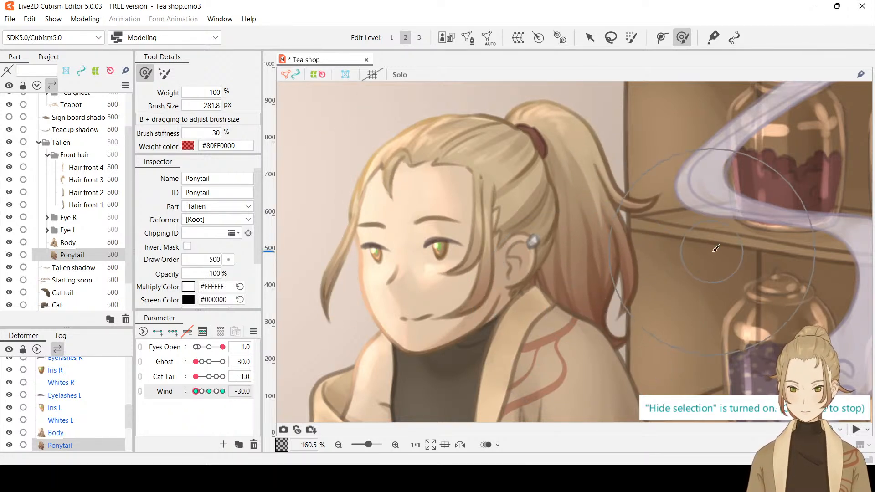
pyautogui.press('b')
pyautogui.moveTo(705, 275)
pyautogui.mouseDown()
pyautogui.moveTo(707, 285)
pyautogui.moveTo(706, 180)
pyautogui.moveTo(666, 171)
pyautogui.mouseUp()
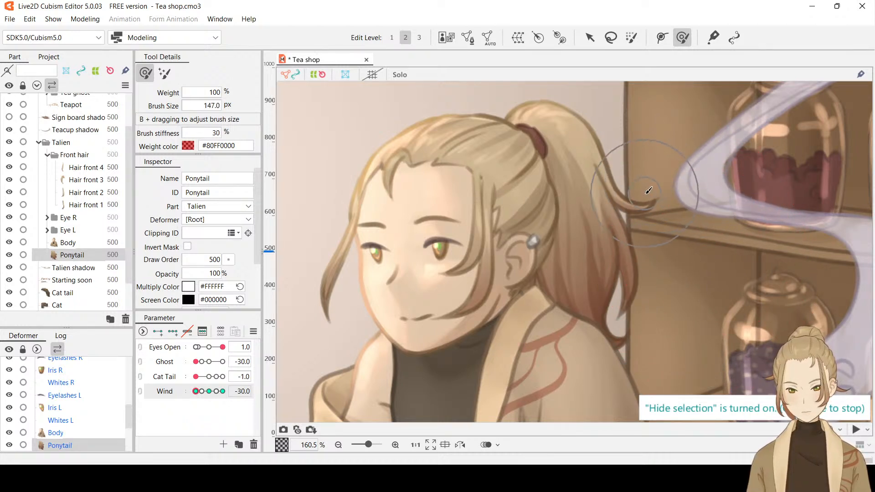
pyautogui.moveTo(646, 193); pyautogui.dragTo(642, 192)
pyautogui.press('b')
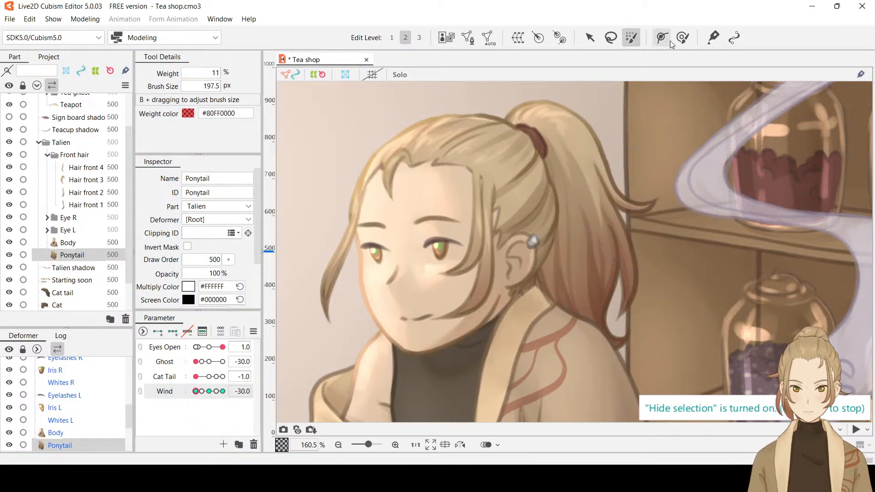
# Set Wind to 0 and place a three-point deform path along the Ponytail's outer flick, ending at its tip
pyautogui.click(682, 37)
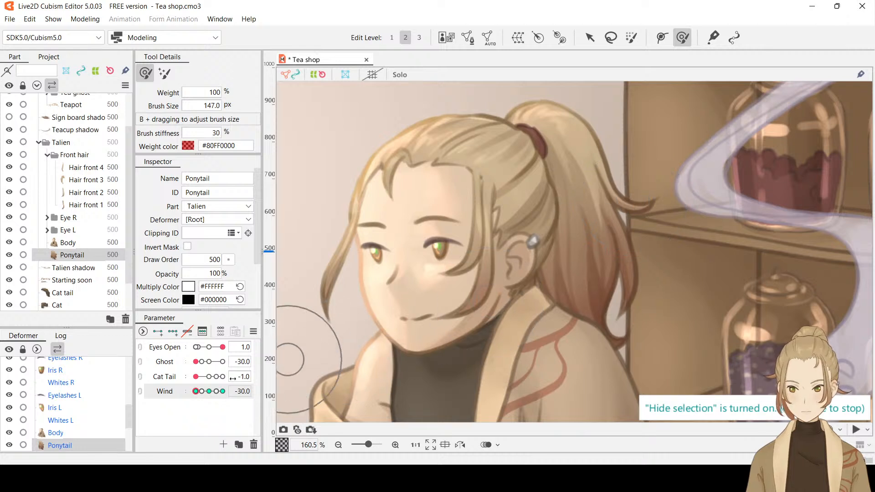
pyautogui.moveTo(198, 395)
pyautogui.mouseDown()
pyautogui.moveTo(244, 391)
pyautogui.moveTo(195, 391)
pyautogui.moveTo(223, 402)
pyautogui.moveTo(276, 382)
pyautogui.moveTo(190, 396)
pyautogui.moveTo(159, 388)
pyautogui.moveTo(210, 393)
pyautogui.mouseUp()
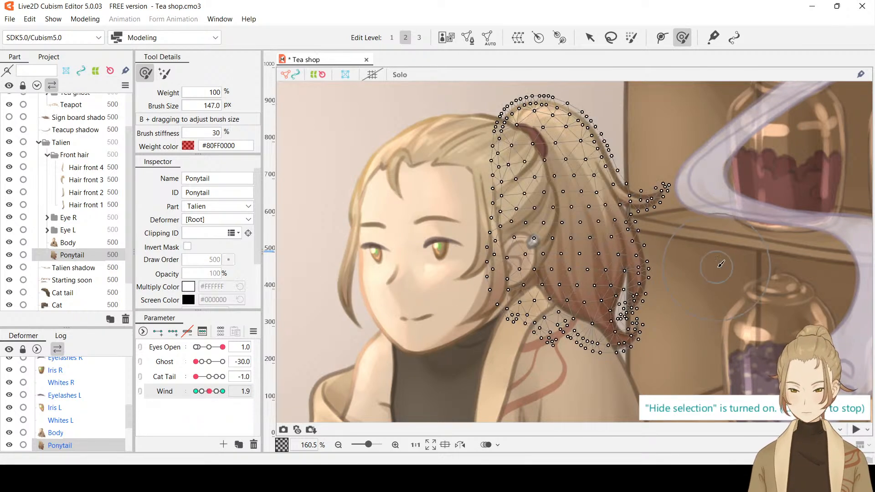
pyautogui.click(662, 37)
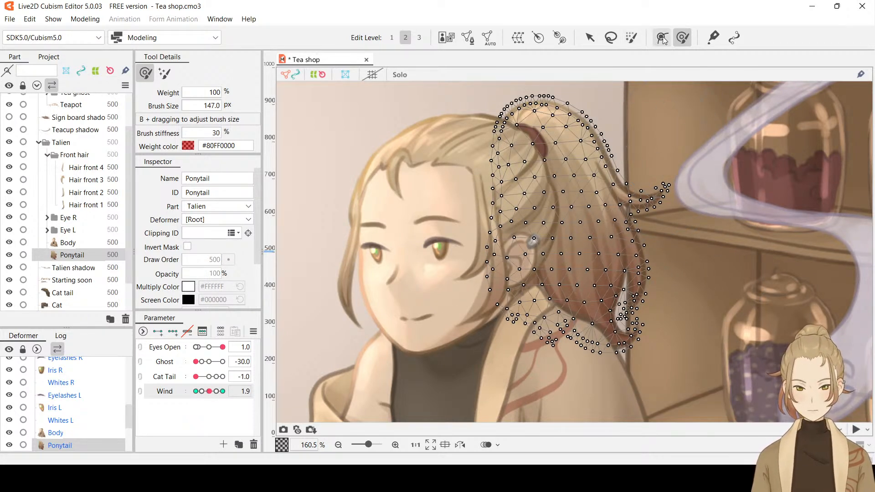
pyautogui.click(629, 201)
pyautogui.click(664, 192)
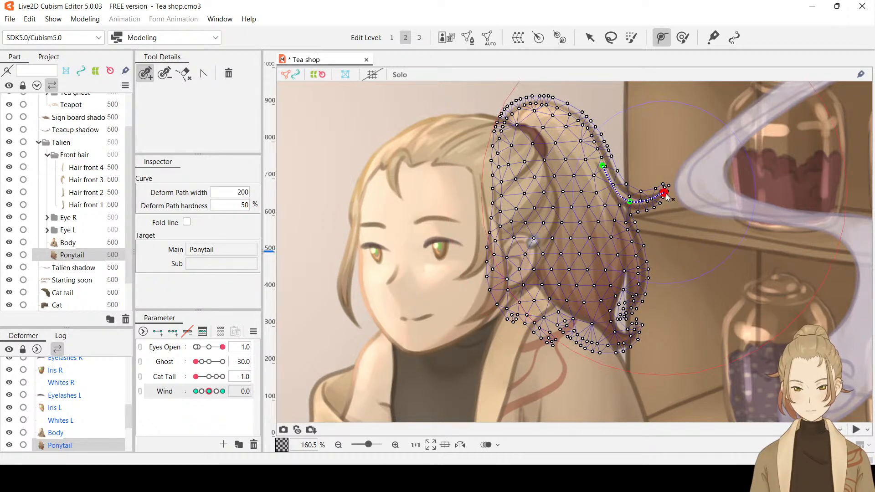
pyautogui.hotkey('ctrl', 't')
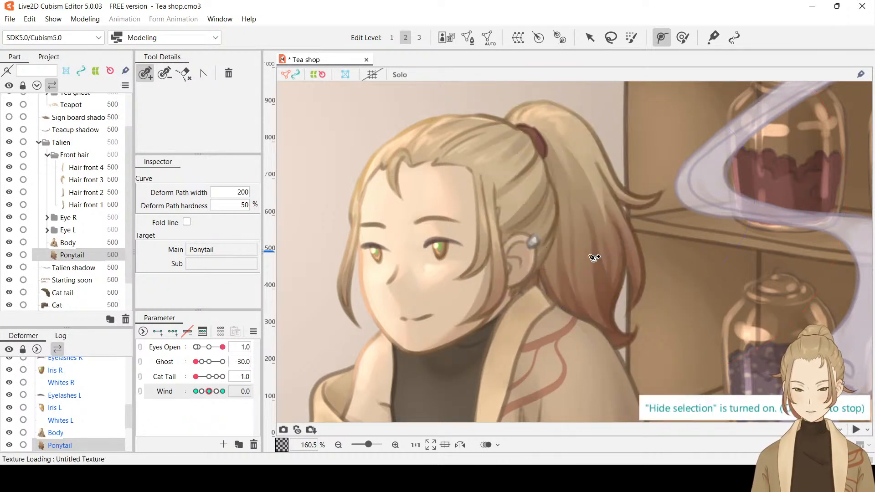
pyautogui.hotkey('ctrl', 't')
# At Wind -30, try lowering the tip of the Ponytail's outer flick with the deform path, then undo it
pyautogui.moveTo(209, 393); pyautogui.dragTo(159, 400)
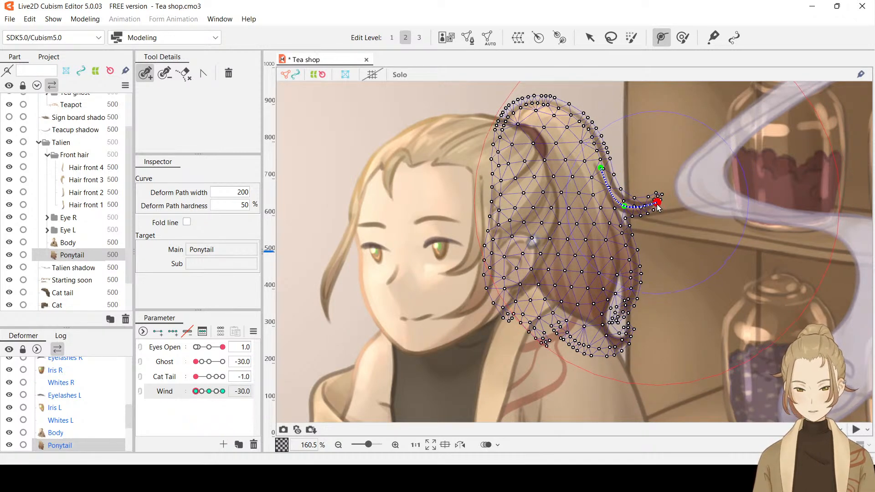
pyautogui.press('ctrl')
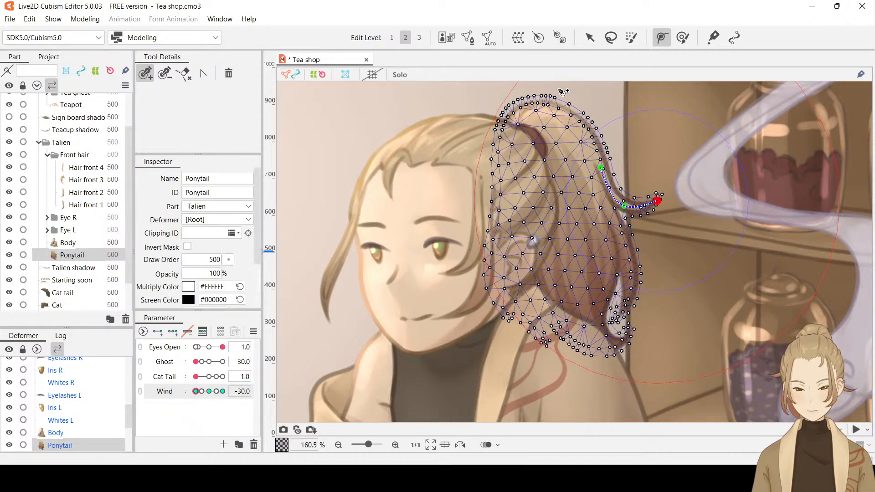
pyautogui.click(589, 37)
pyautogui.moveTo(656, 205); pyautogui.dragTo(656, 208)
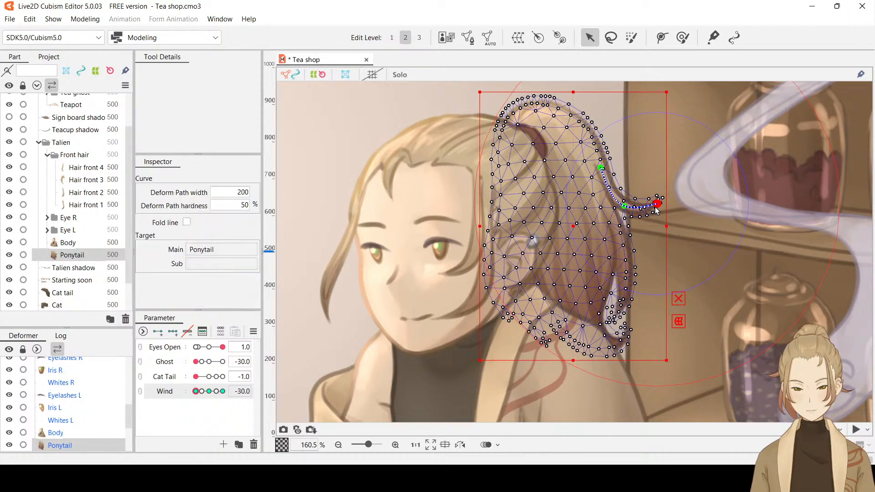
pyautogui.hotkey('ctrl', 'h')
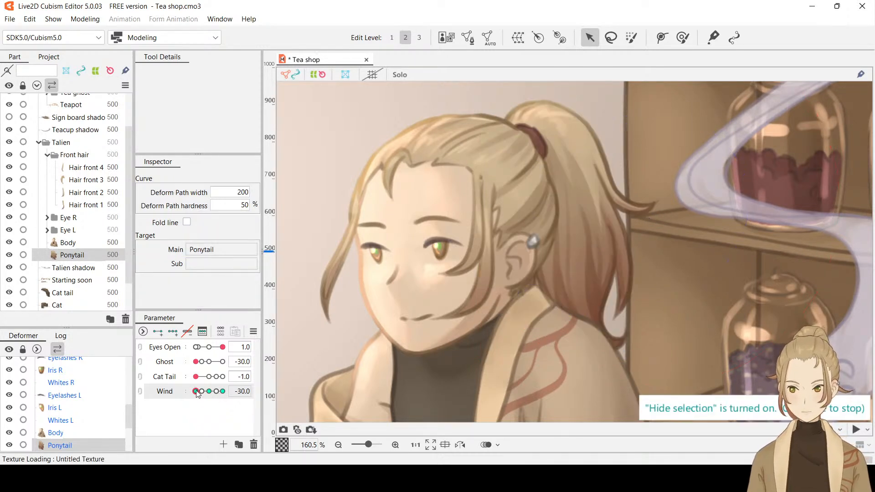
pyautogui.moveTo(199, 390); pyautogui.dragTo(178, 415)
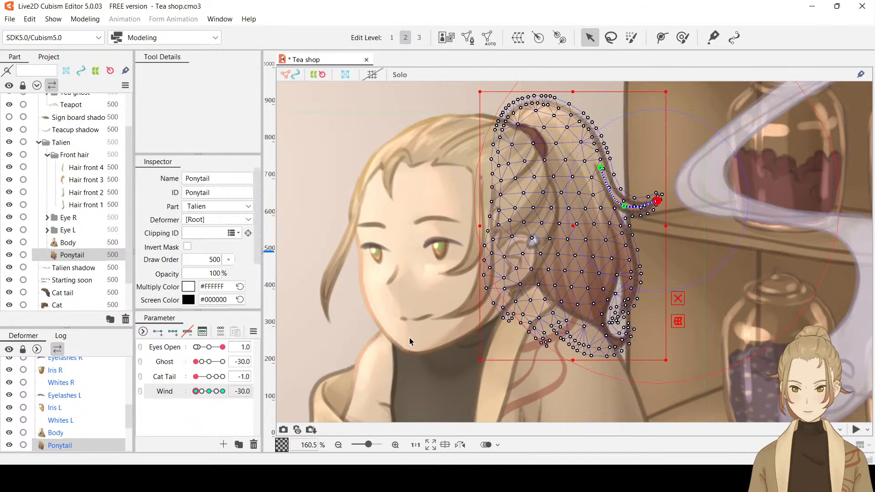
pyautogui.hotkey('ctrl', 'z')
pyautogui.hotkey('ctrl', 'y')
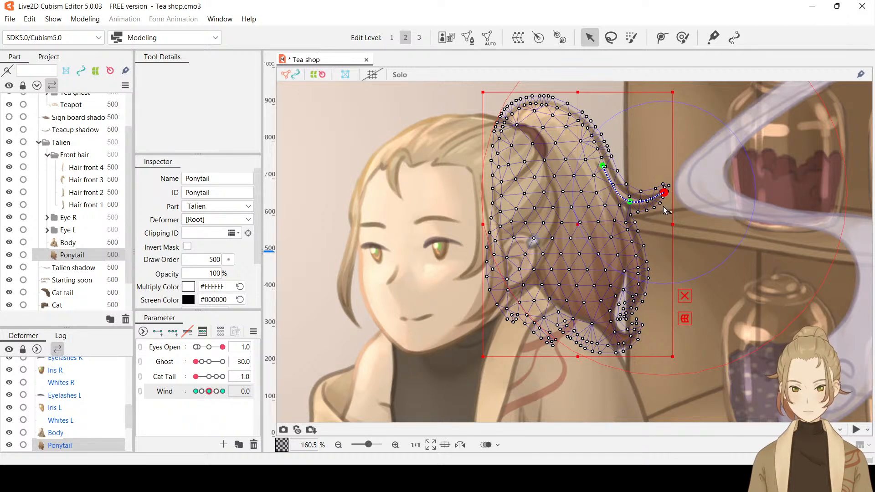
# At Wind 0, try pulling the deform path's end point slightly down and toward the face, then undo it
pyautogui.moveTo(663, 197); pyautogui.dragTo(661, 201)
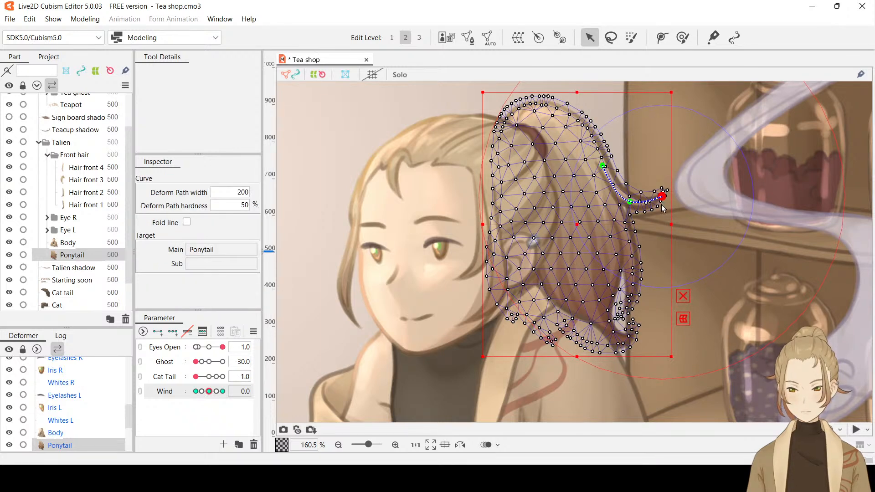
pyautogui.hotkey('ctrl', 'h')
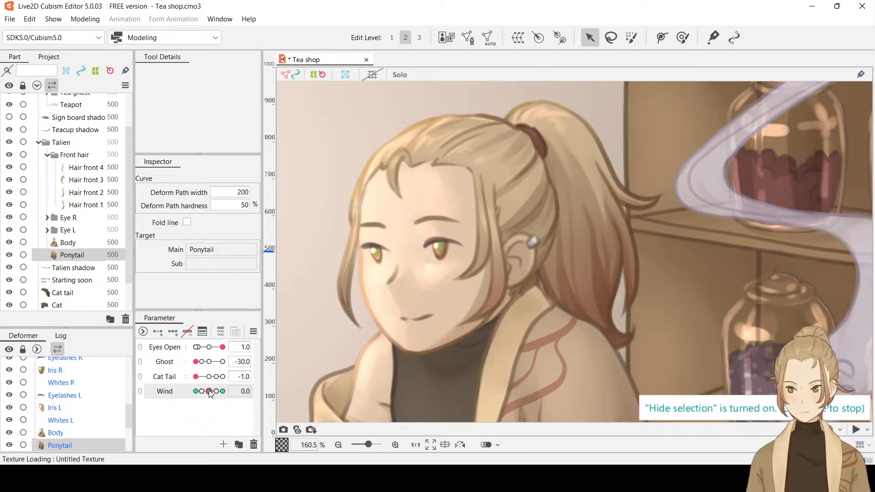
pyautogui.hotkey('ctrl', 'z')
pyautogui.hotkey('ctrl', 'z')
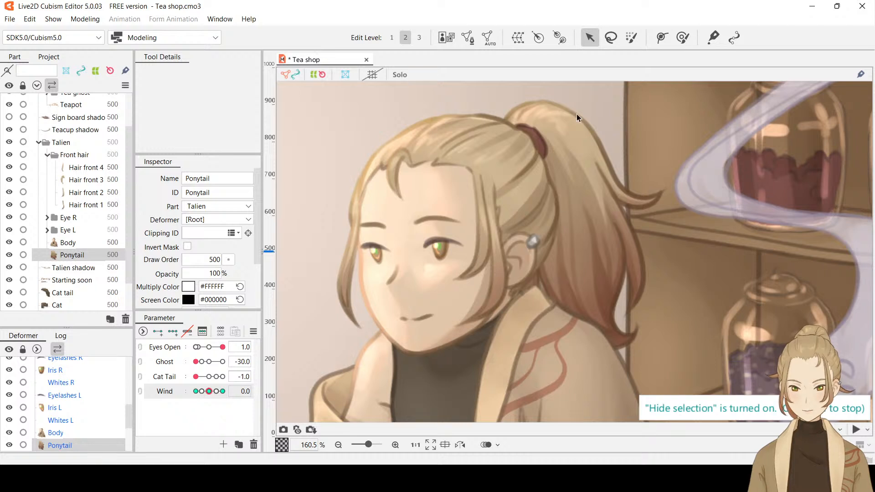
# Restore the three-point deform path along the outer flick and pull its tip slightly down toward the face at Wind -30
pyautogui.click(578, 140)
pyautogui.keyDown('ctrl'); pyautogui.click(629, 201); pyautogui.keyUp('ctrl')
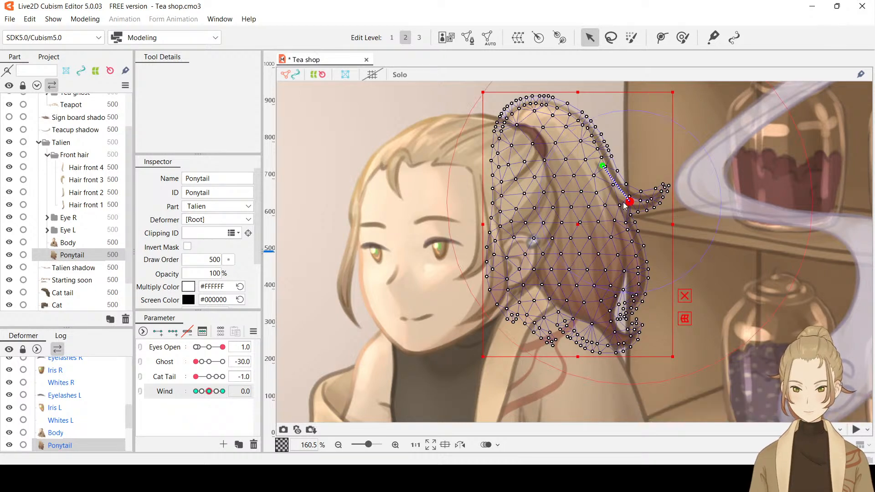
pyautogui.keyDown('ctrl'); pyautogui.click(663, 193); pyautogui.keyUp('ctrl')
pyautogui.moveTo(205, 391); pyautogui.dragTo(179, 395)
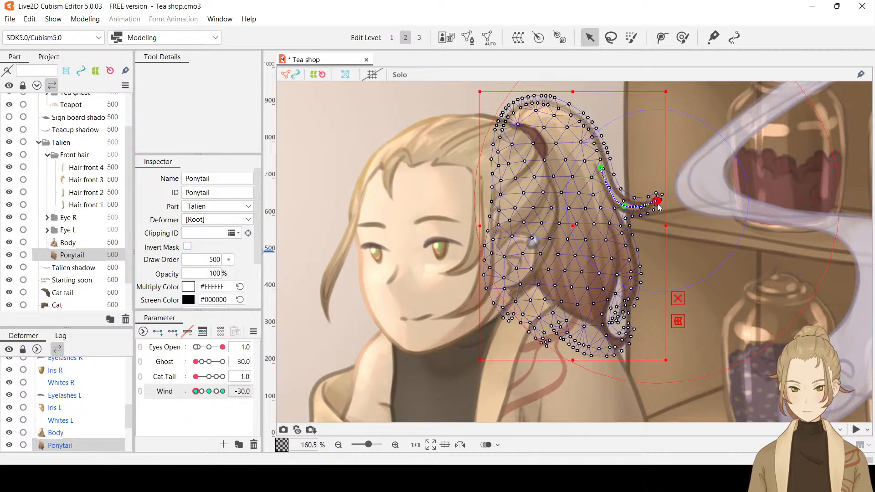
pyautogui.moveTo(658, 203); pyautogui.dragTo(656, 205)
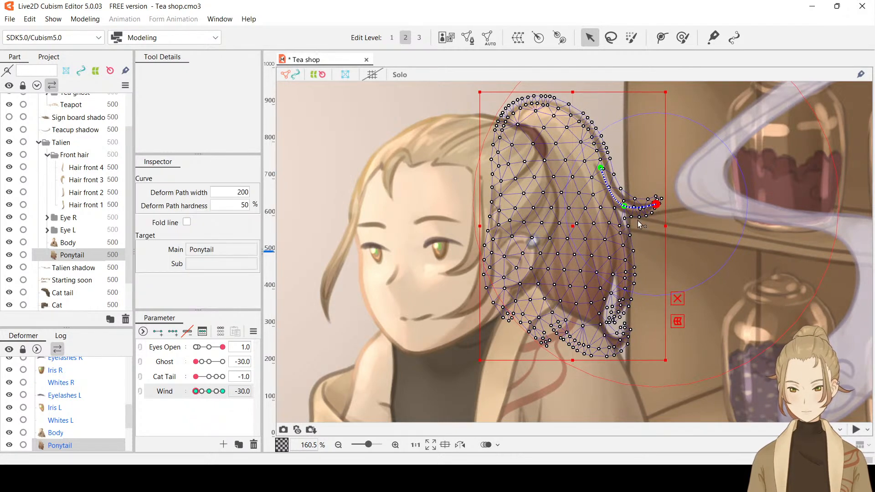
pyautogui.hotkey('ctrl', 't')
# Sweep Wind to 30 and test the deform path's tip to check how the Ponytail's outer flick moves
pyautogui.moveTo(198, 394); pyautogui.dragTo(245, 391)
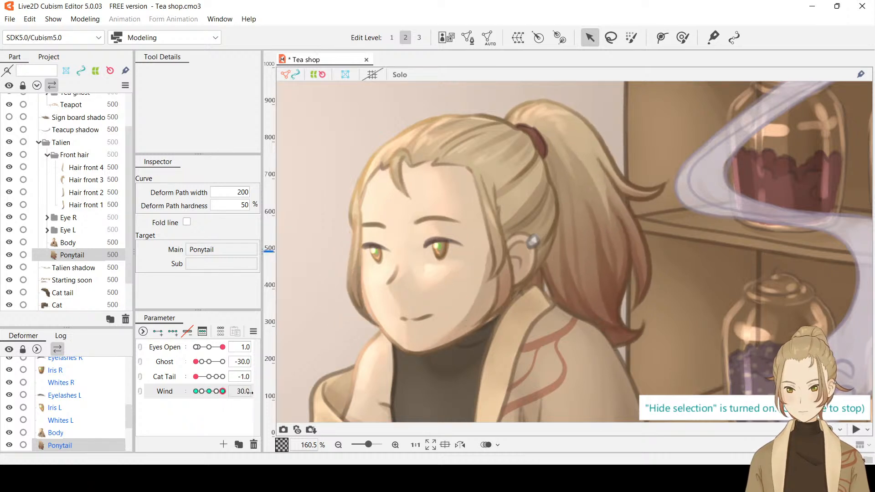
pyautogui.moveTo(667, 184); pyautogui.dragTo(667, 184)
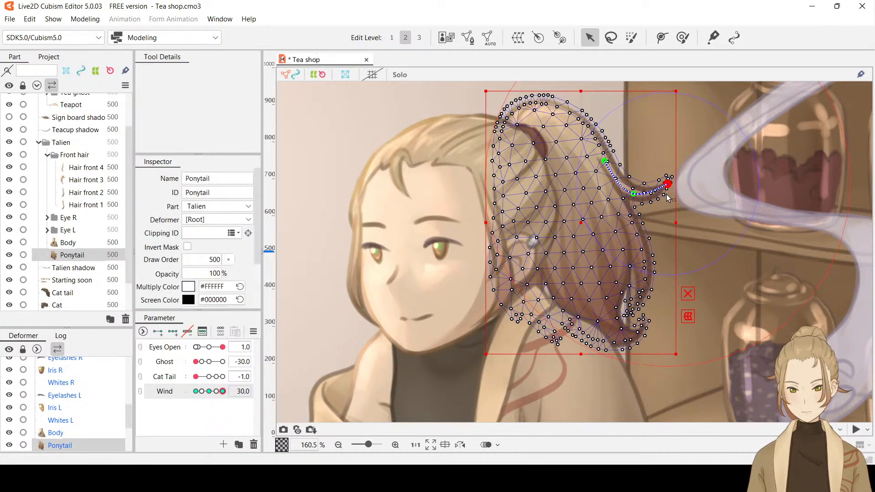
pyautogui.hotkey('ctrl', 't')
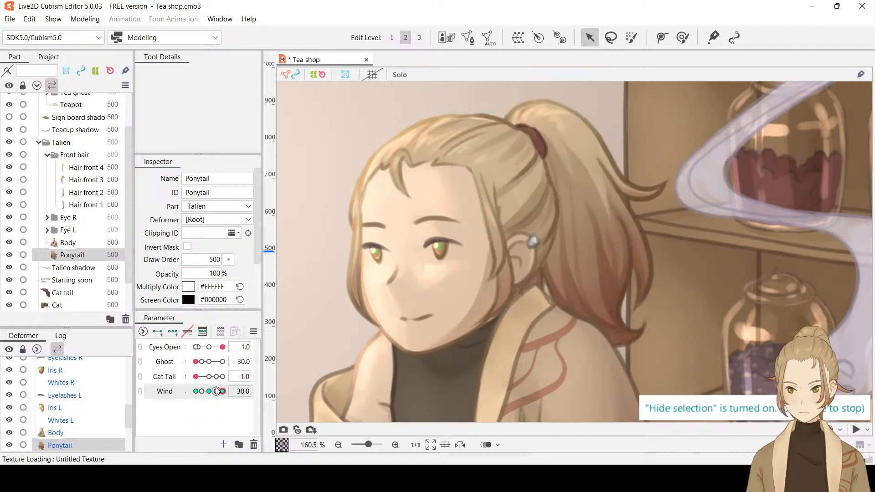
pyautogui.moveTo(223, 391); pyautogui.dragTo(256, 390)
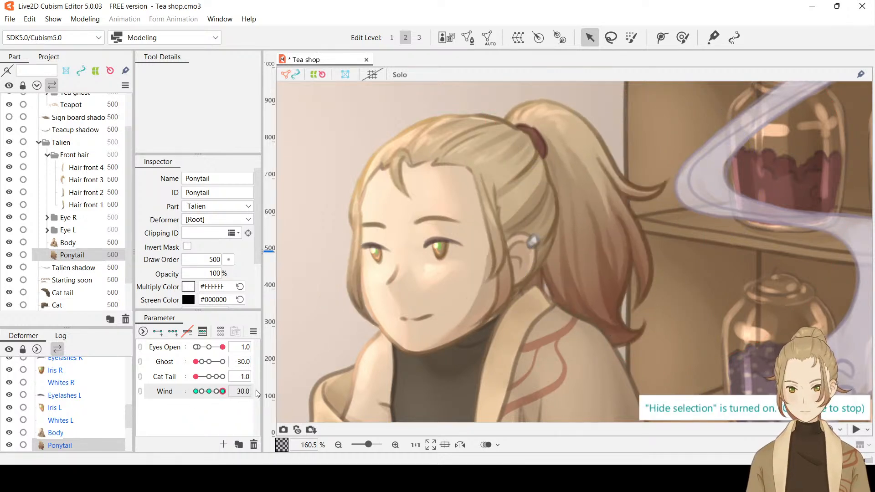
# Save the Tea shop model and look over the whole scene
pyautogui.scroll(-5, 472, 259)
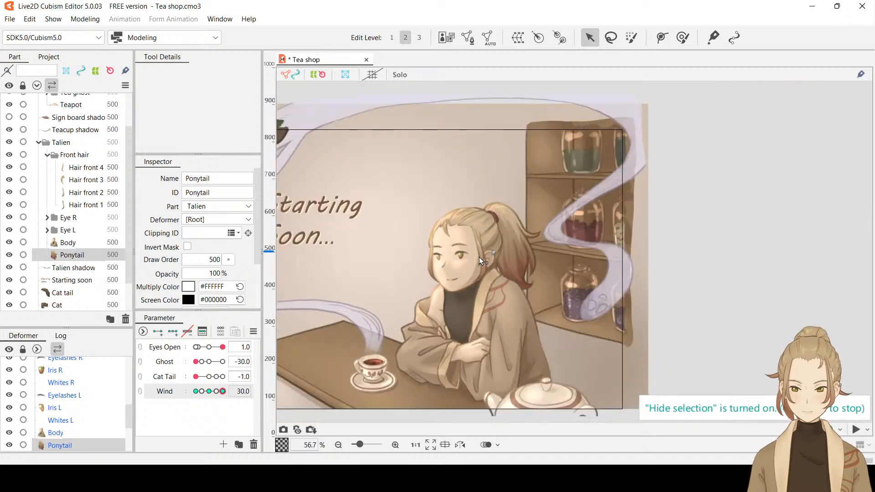
pyautogui.hotkey('ctrl', 's')
pyautogui.moveTo(485, 265); pyautogui.dragTo(678, 252)
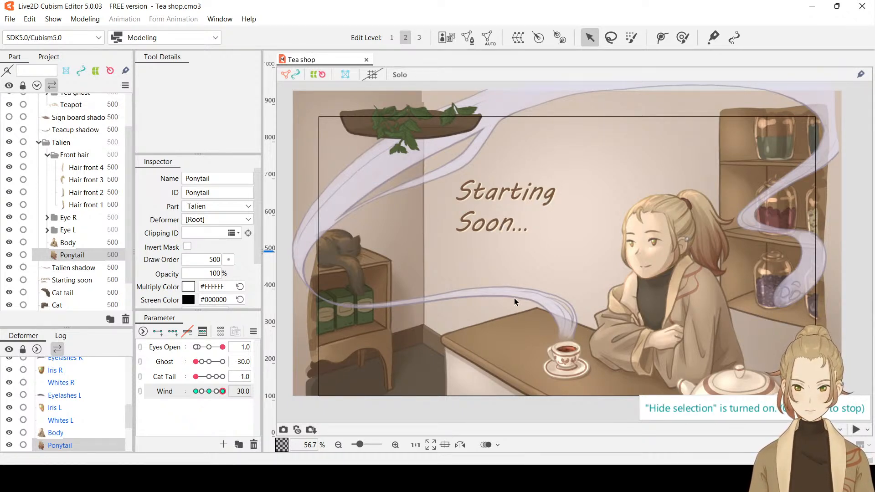
pyautogui.scroll(5, 514, 300)
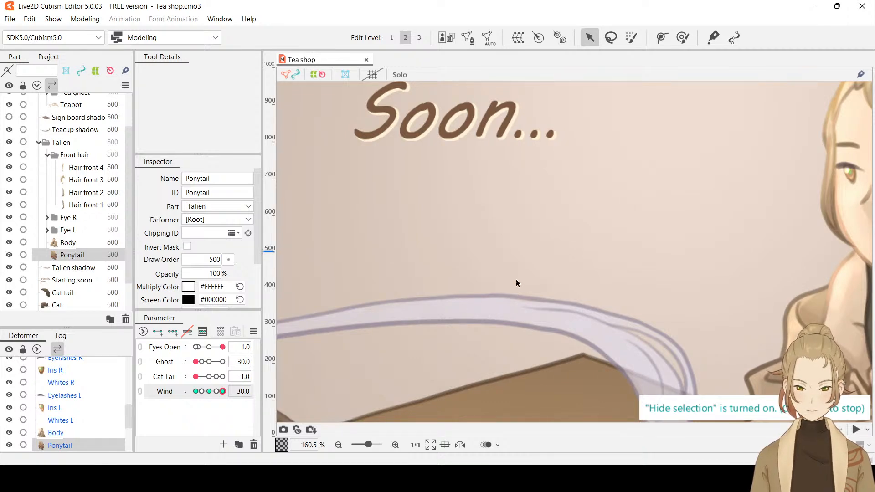
pyautogui.scroll(-6, 514, 269)
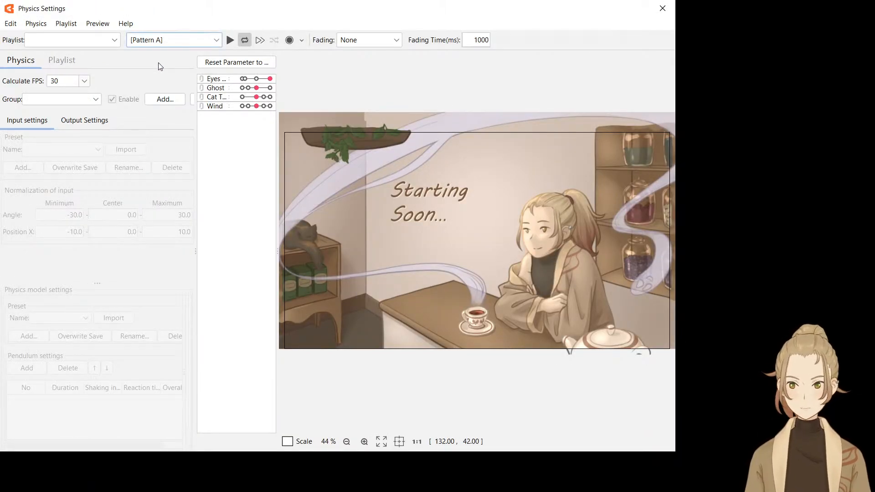
# Play the Pattern B motion preview in Physics Settings, examine the plant, hair, ghost and cat tail movement, and close the preview
pyautogui.click(231, 40)
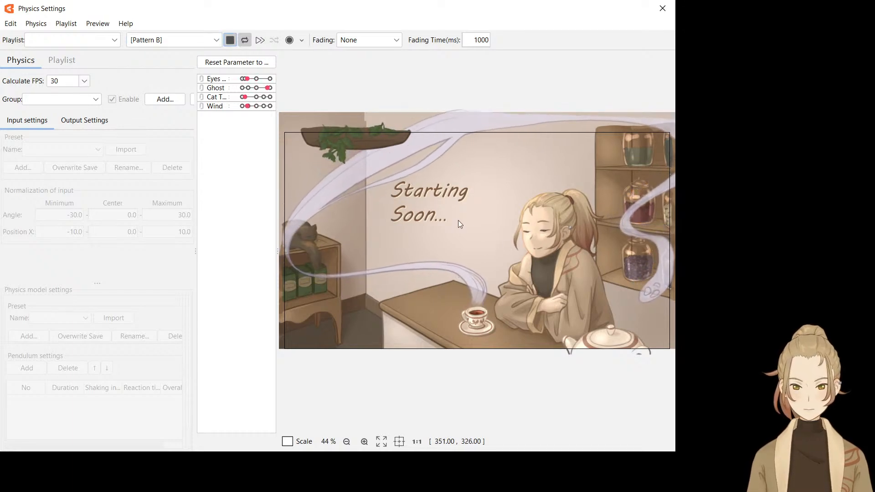
pyautogui.scroll(5, 336, 132)
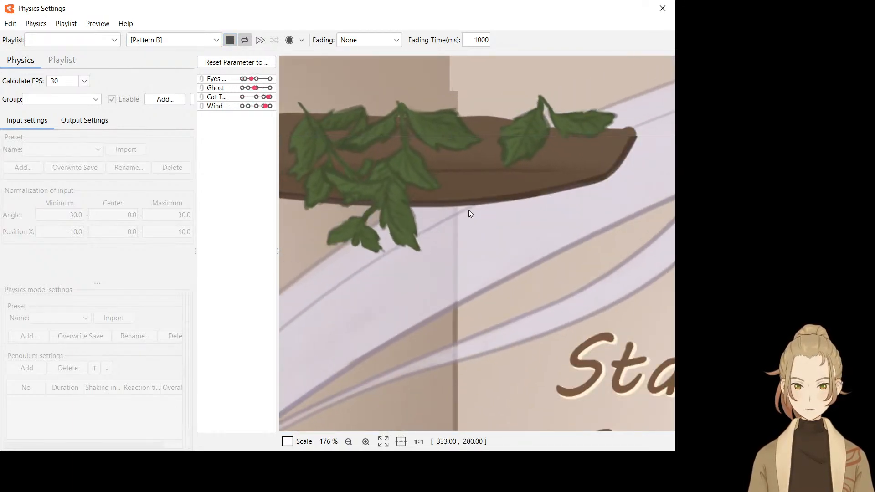
pyautogui.moveTo(464, 203); pyautogui.dragTo(522, 230)
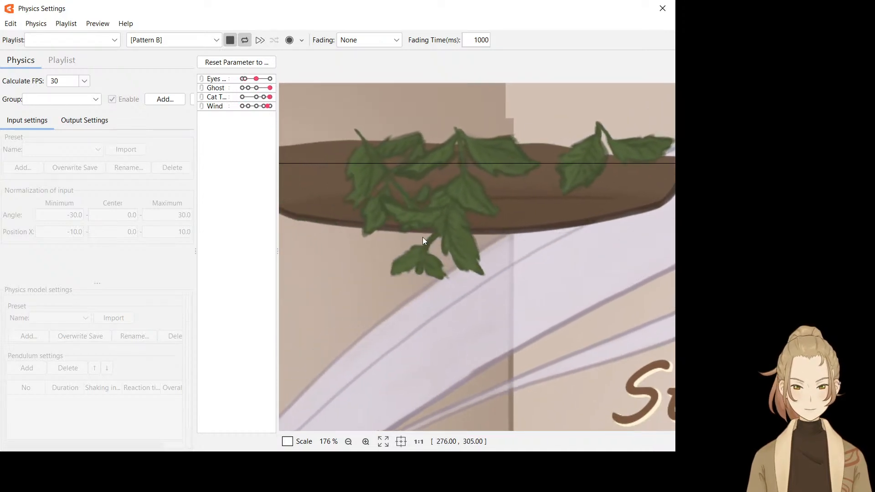
pyautogui.scroll(-5, 443, 198)
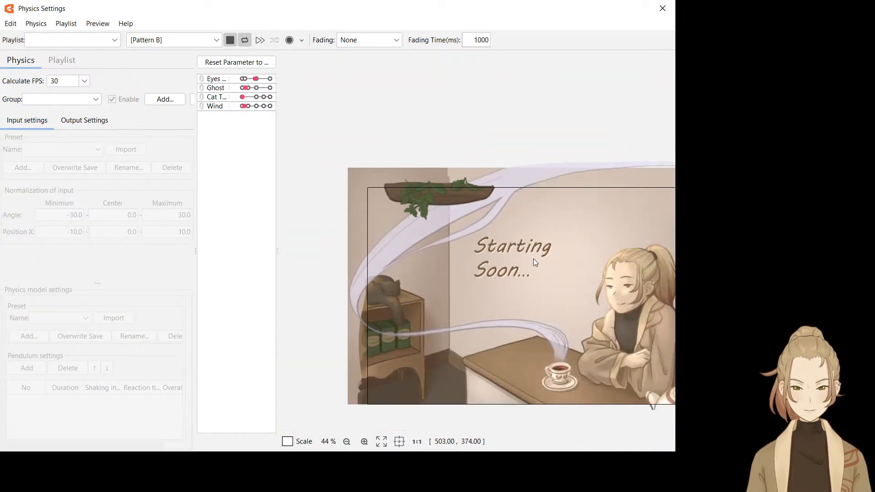
pyautogui.moveTo(533, 259); pyautogui.dragTo(455, 236)
pyautogui.scroll(-1, 469, 237)
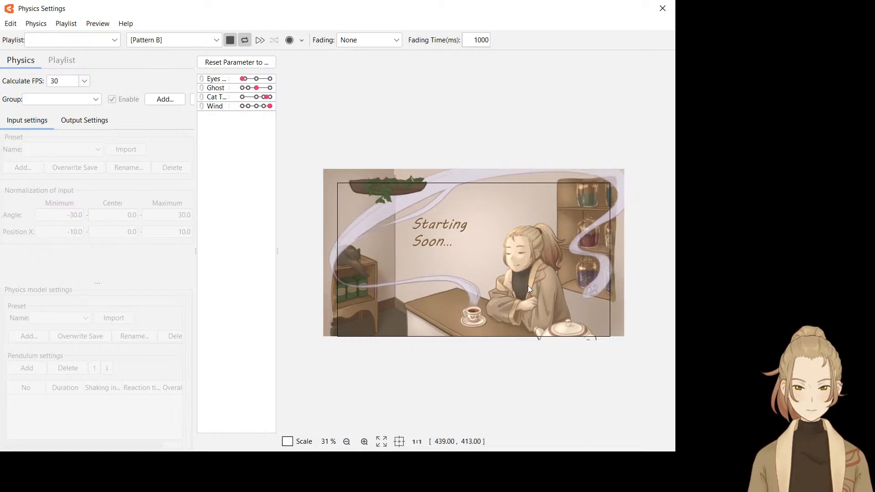
pyautogui.scroll(6, 526, 269)
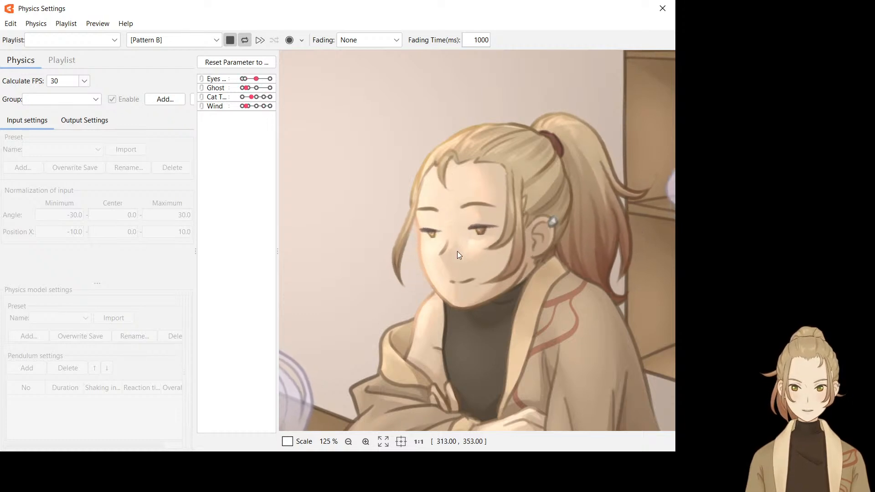
pyautogui.scroll(-4, 458, 251)
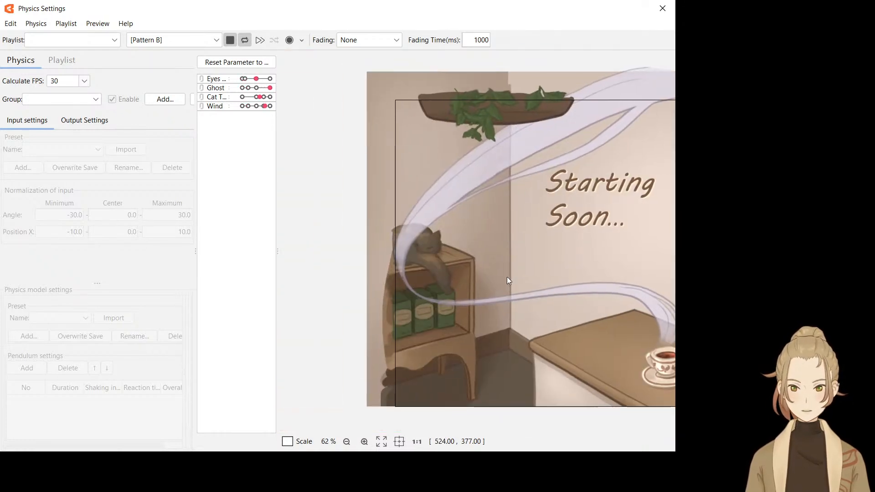
pyautogui.scroll(2, 418, 283)
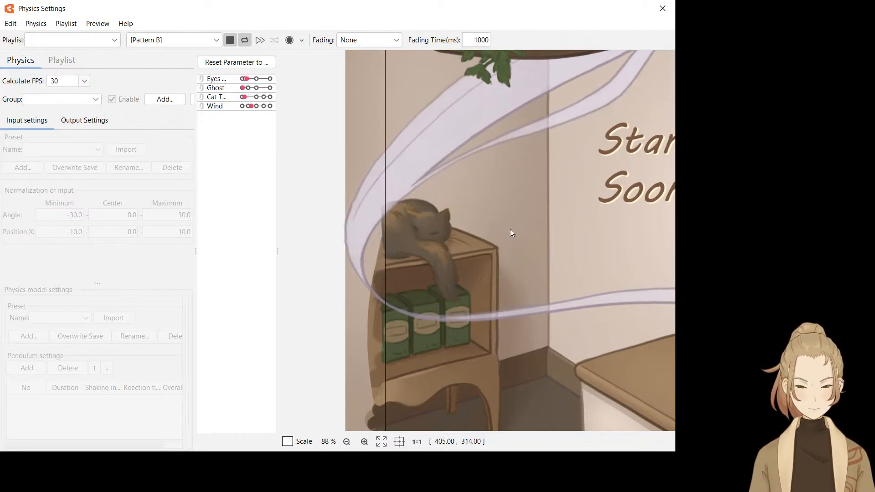
pyautogui.scroll(-3, 512, 233)
pyautogui.click(663, 9)
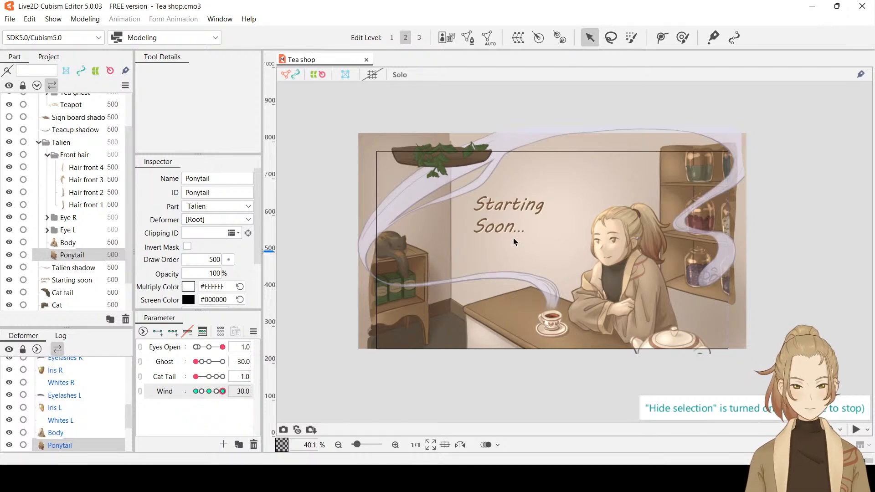
pyautogui.scroll(5, 518, 292)
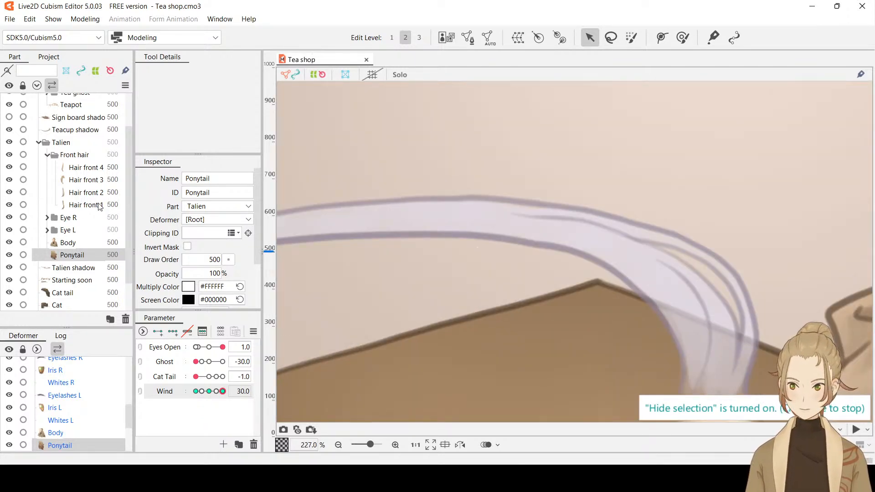
# Select the Ghost mesh in the Tea ghost group, show its mesh, and set the Ghost parameter to 0
pyautogui.scroll(2, 100, 206)
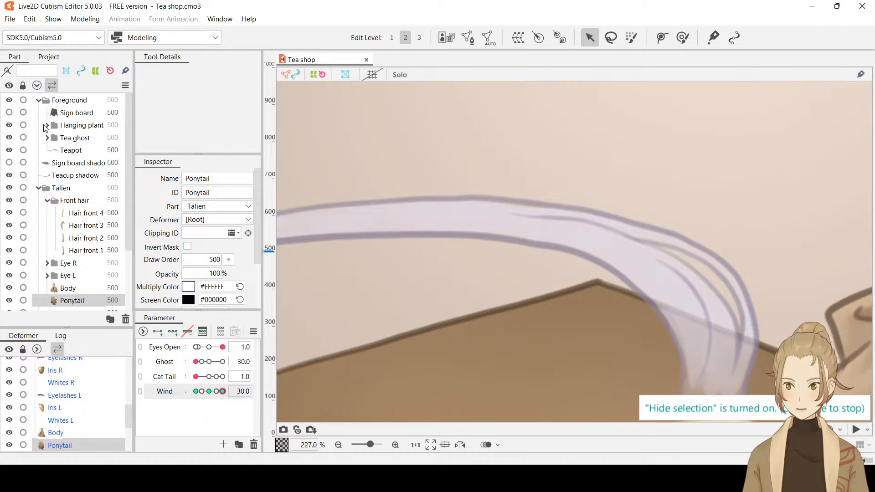
pyautogui.click(46, 138)
pyautogui.click(73, 152)
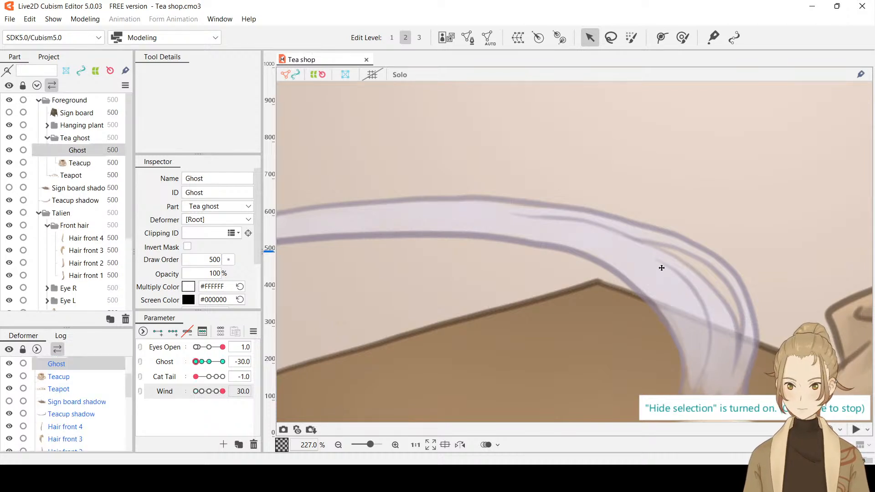
pyautogui.click(588, 252)
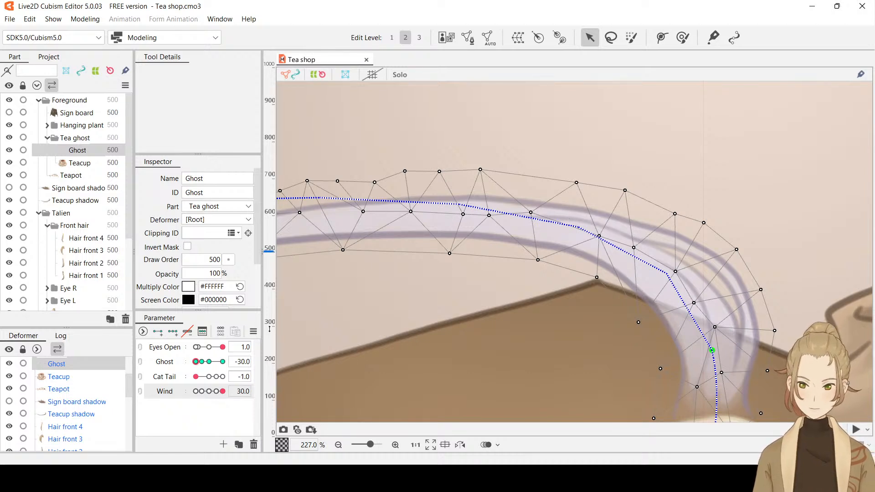
pyautogui.click(241, 360)
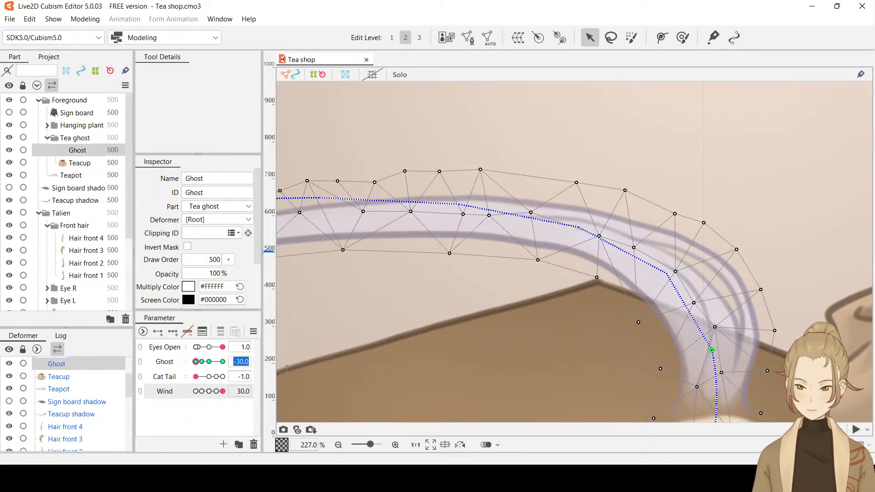
pyautogui.write('0')
pyautogui.press('Return')
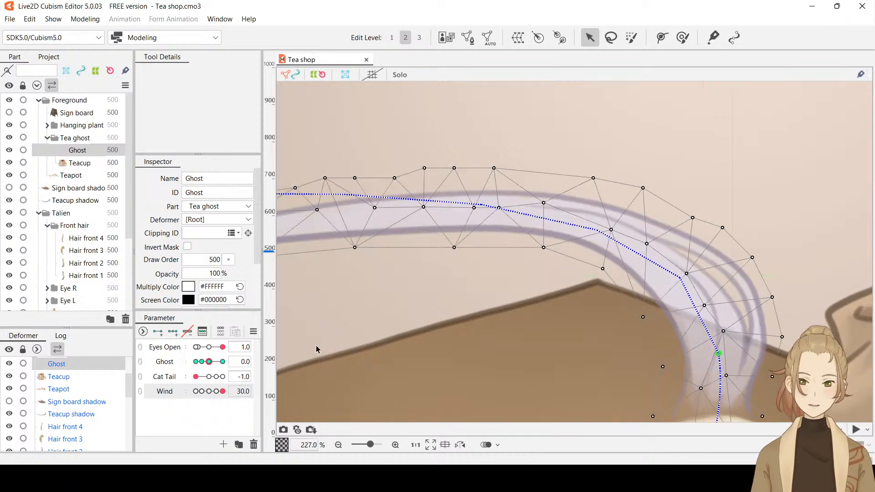
# Start manual mesh editing on the Ghost and pull the vertices along the smoke bend's upper and outer edge closer to the outline
pyautogui.moveTo(526, 290); pyautogui.dragTo(584, 297)
pyautogui.scroll(-2, 584, 297)
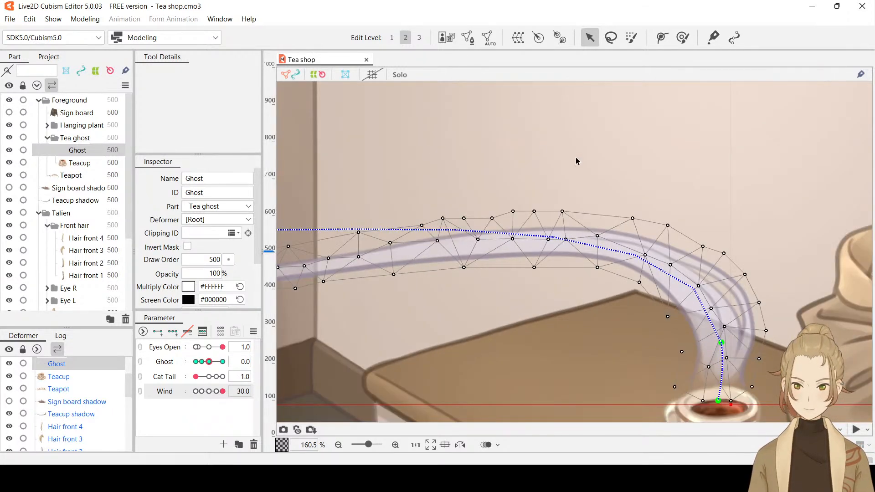
pyautogui.moveTo(576, 161); pyautogui.dragTo(602, 113)
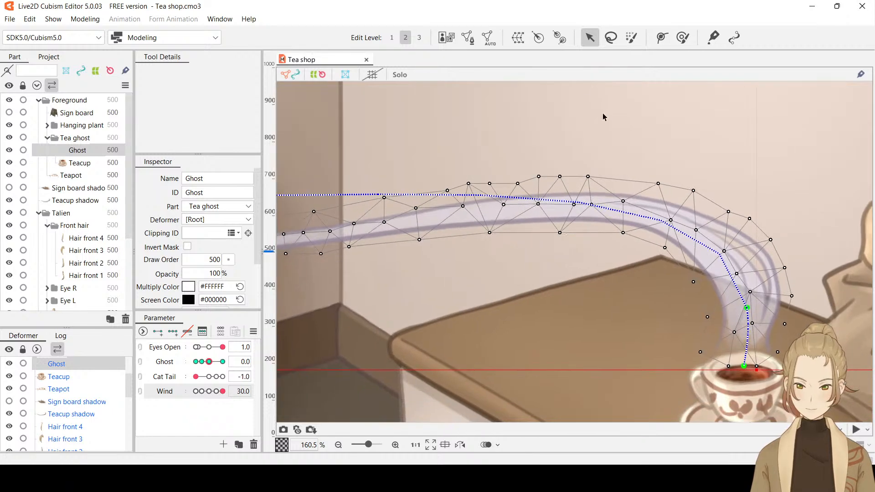
pyautogui.click(488, 41)
pyautogui.click(467, 37)
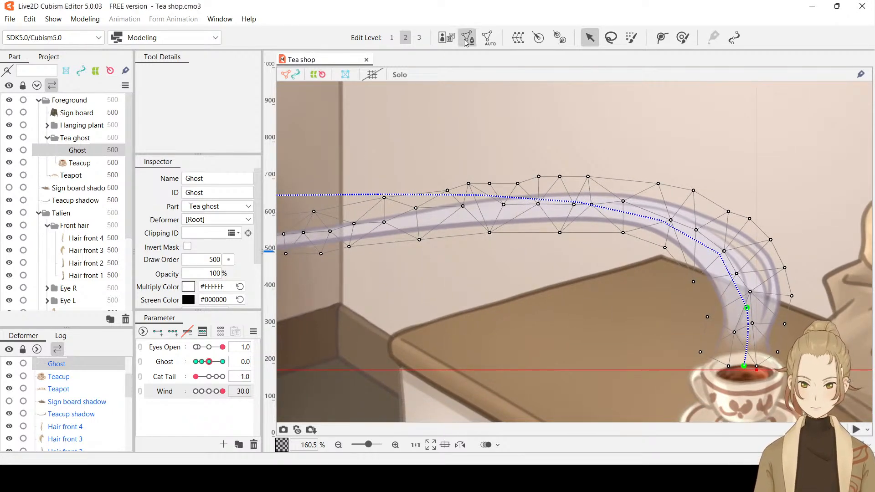
pyautogui.moveTo(468, 184); pyautogui.dragTo(596, 188)
pyautogui.moveTo(658, 183); pyautogui.dragTo(770, 244)
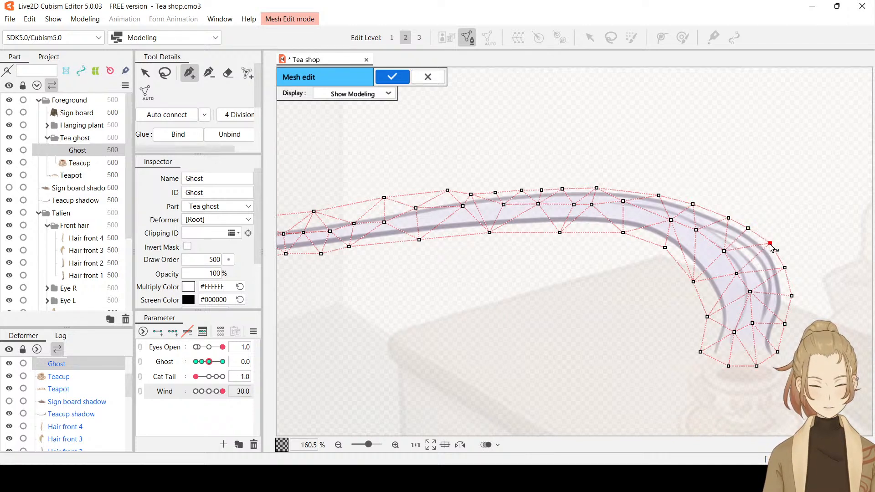
pyautogui.click(784, 268)
pyautogui.moveTo(792, 297); pyautogui.dragTo(787, 298)
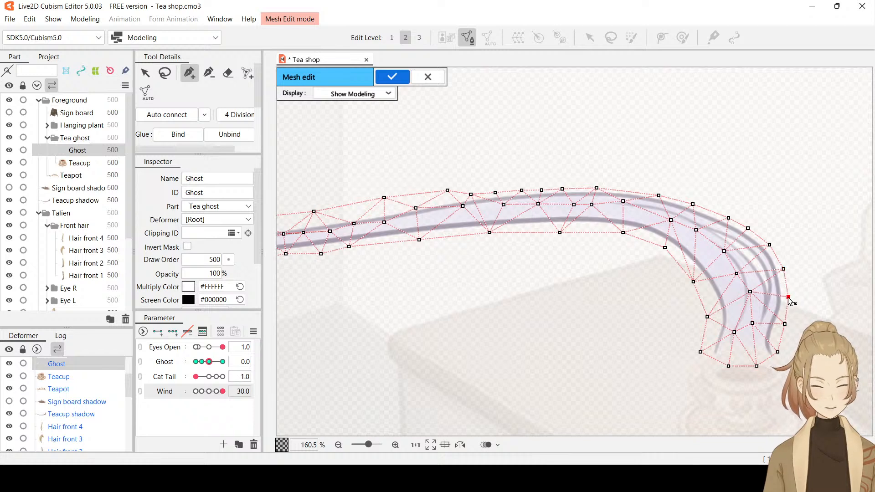
pyautogui.click(785, 324)
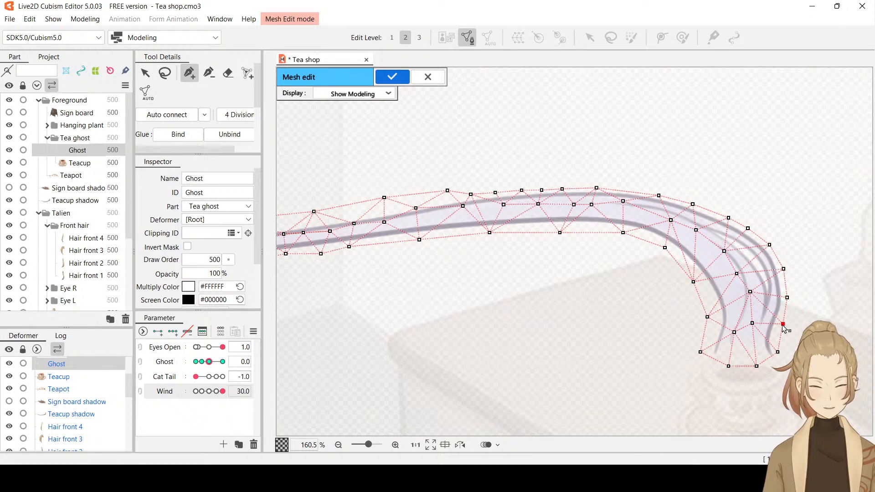
# Refine the Ghost mesh where the smoke thins left of the bend, tightening its upper edge, adding vertices and evening the interior spacing
pyautogui.moveTo(447, 191); pyautogui.dragTo(400, 210)
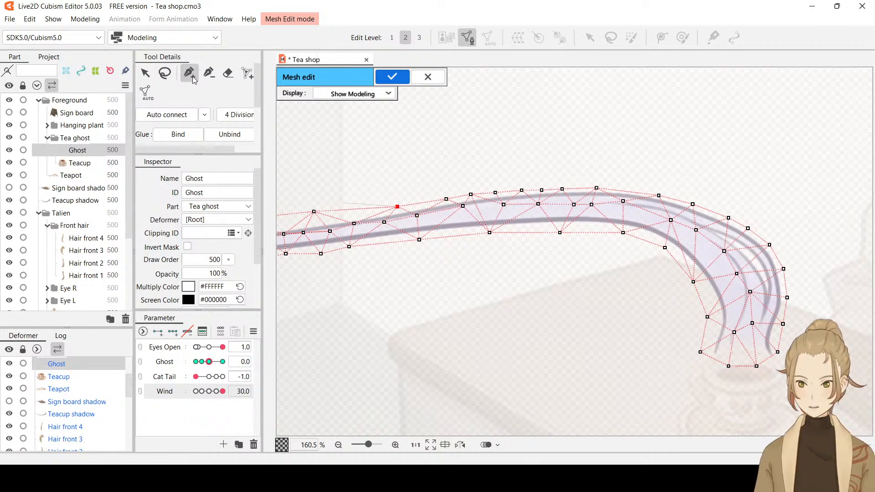
pyautogui.click(353, 209)
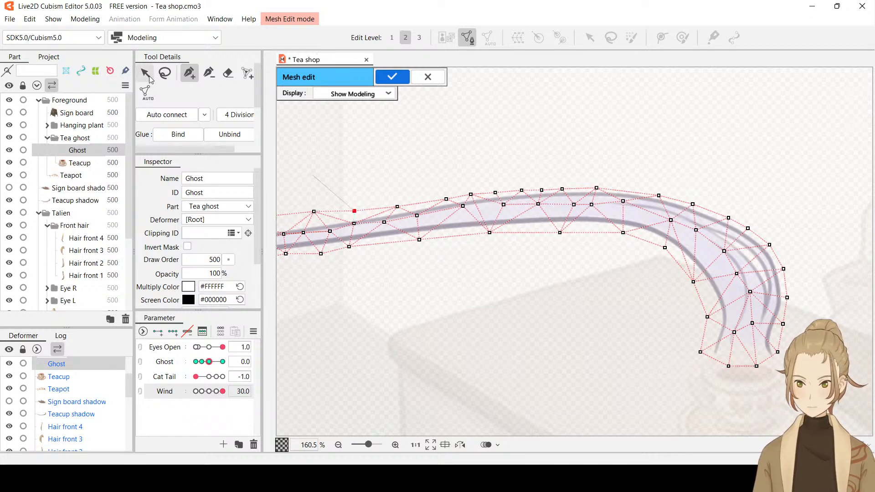
pyautogui.click(149, 77)
pyautogui.moveTo(463, 206); pyautogui.dragTo(457, 222)
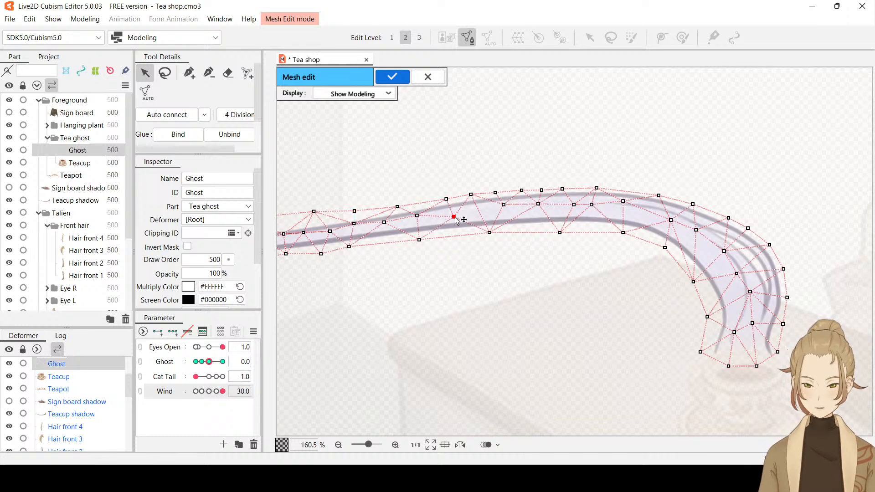
pyautogui.click(190, 74)
pyautogui.click(479, 212)
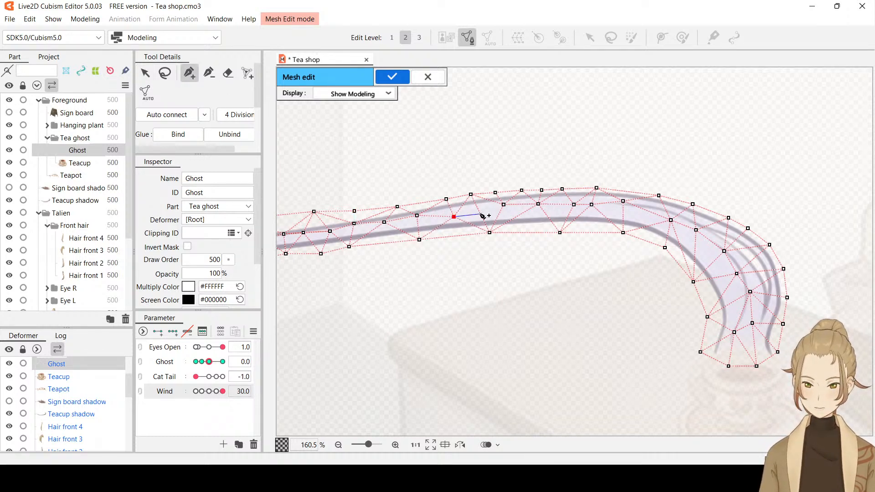
pyautogui.click(503, 204)
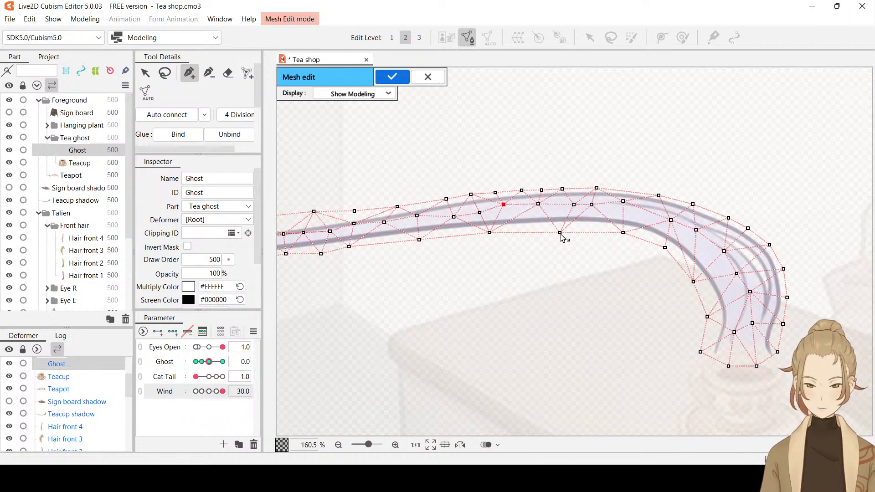
# Pull the vertices along the smoke bend's lower, inner edge closer to the outline, down toward the teacup
pyautogui.moveTo(560, 233); pyautogui.dragTo(559, 227)
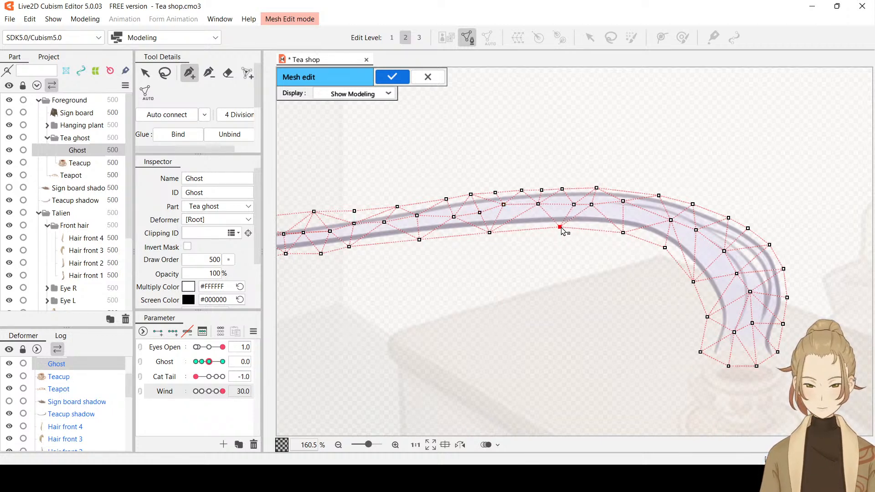
pyautogui.click(622, 231)
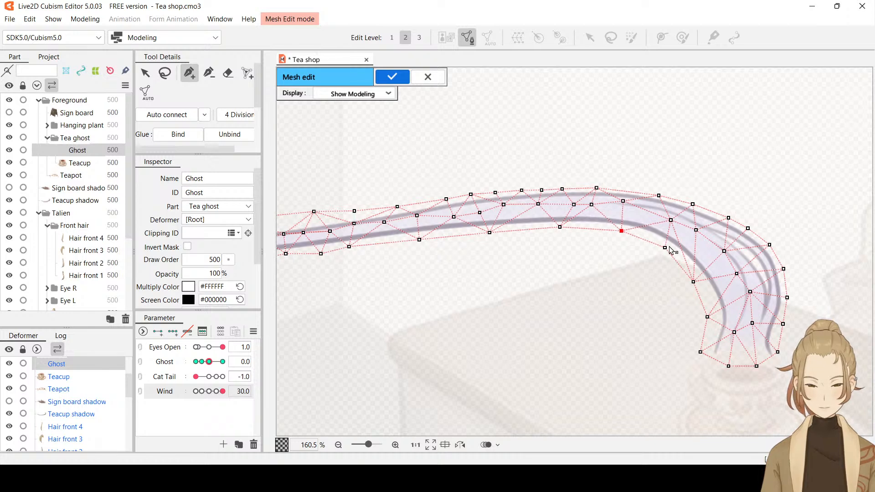
pyautogui.moveTo(665, 247); pyautogui.dragTo(663, 242)
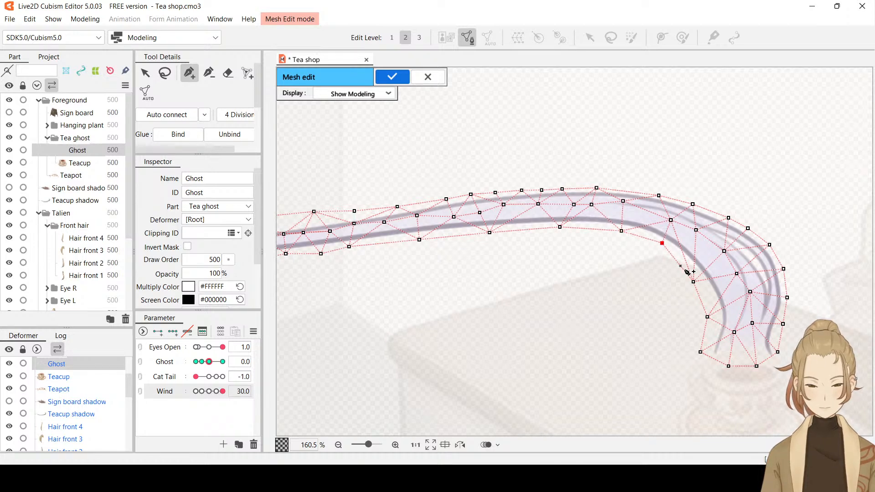
pyautogui.moveTo(693, 282); pyautogui.dragTo(699, 278)
pyautogui.moveTo(707, 316); pyautogui.dragTo(712, 315)
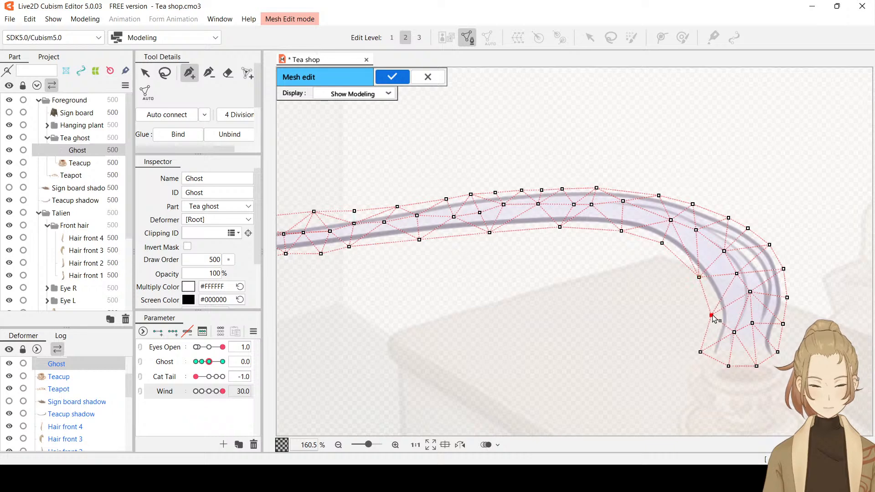
# Lower the upper-edge vertices along the thin smoke stretch toward the tea shelf and apply the Ghost mesh edit
pyautogui.scroll(-3, 484, 259)
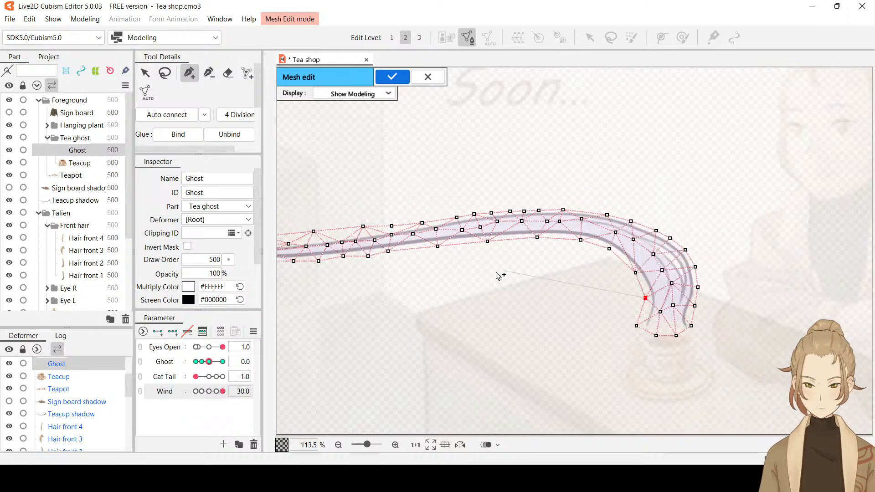
pyautogui.moveTo(496, 274); pyautogui.dragTo(625, 275)
pyautogui.scroll(3, 492, 246)
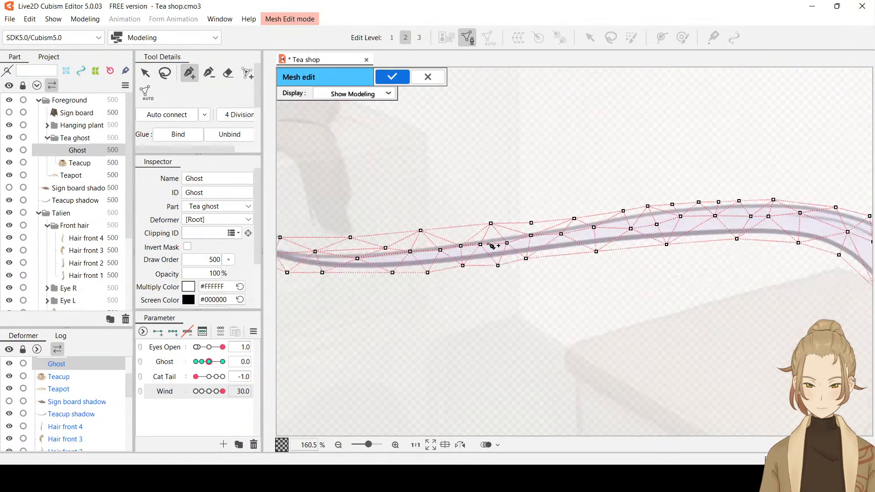
pyautogui.moveTo(491, 224); pyautogui.dragTo(492, 231)
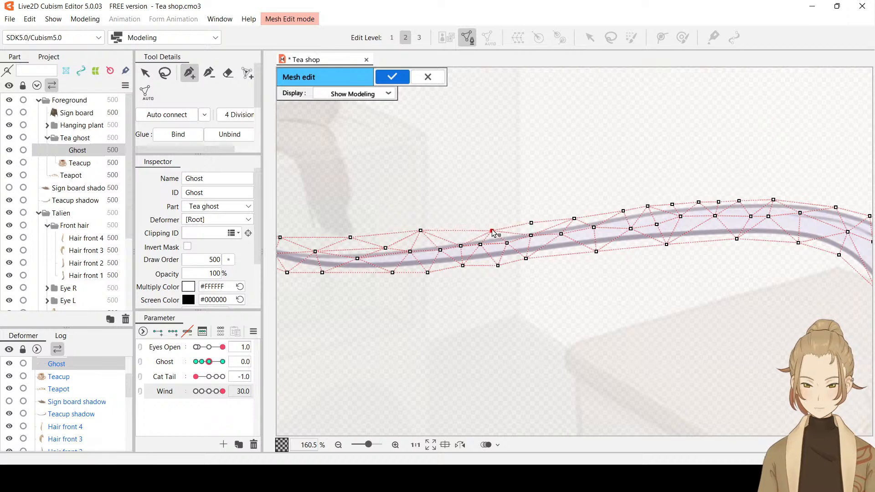
pyautogui.moveTo(421, 230); pyautogui.dragTo(546, 205)
pyautogui.moveTo(473, 235); pyautogui.dragTo(473, 239)
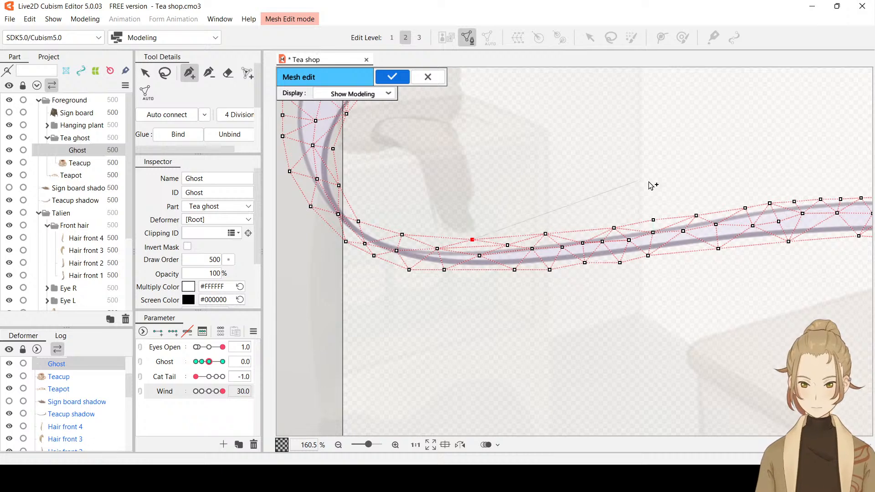
pyautogui.moveTo(652, 185); pyautogui.dragTo(401, 185)
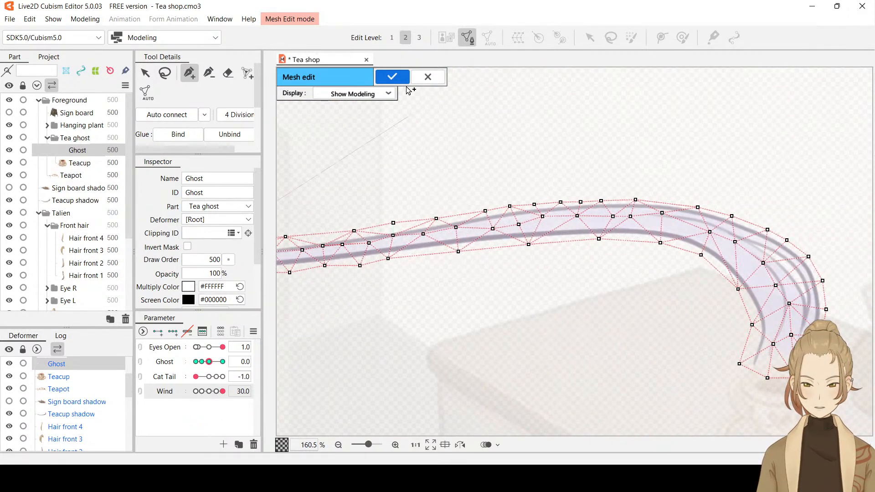
pyautogui.click(392, 77)
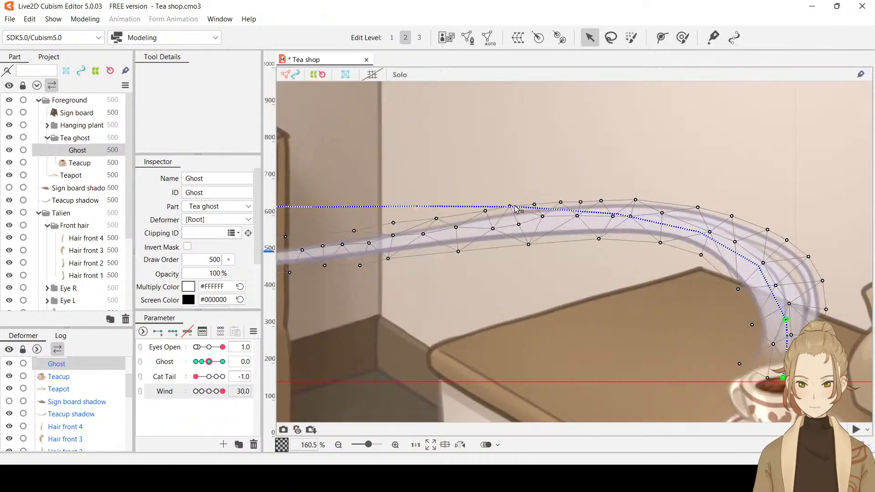
# Set Ghost to -30 and nudge one lower-edge and one upper-edge vertex to smooth the smoke bend above the table
pyautogui.hotkey('ctrl', 'h')
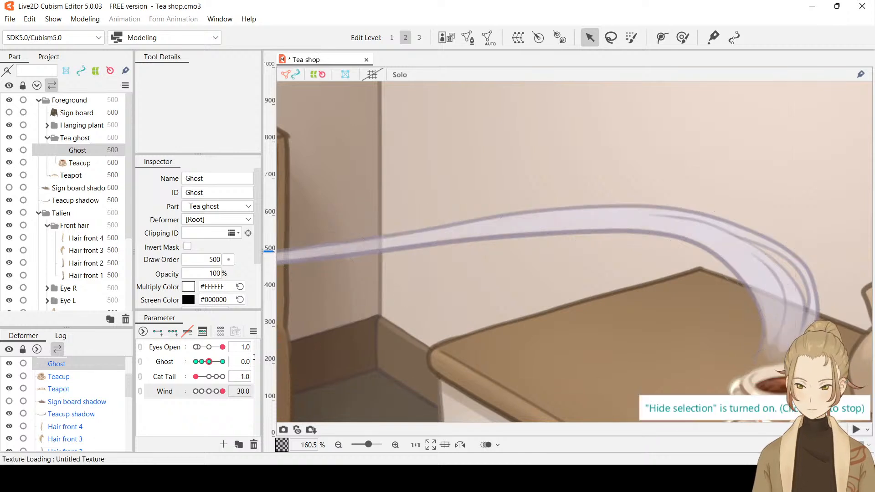
pyautogui.moveTo(209, 361); pyautogui.dragTo(174, 370)
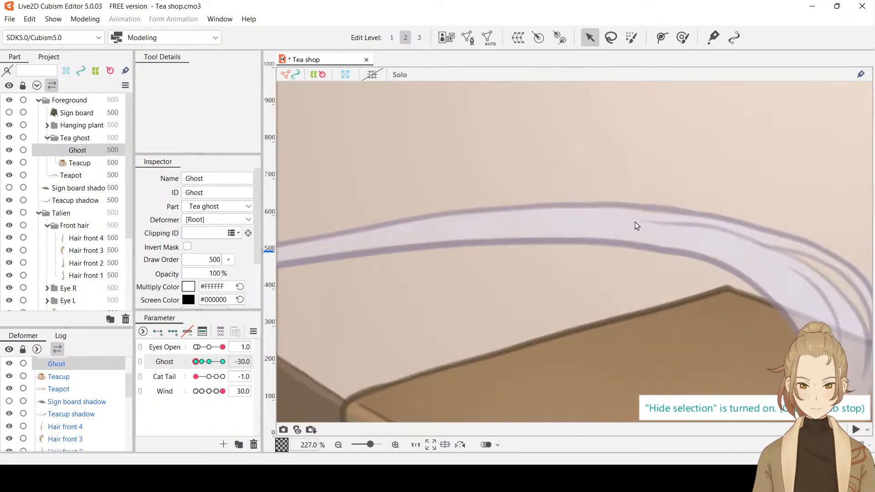
pyautogui.scroll(3, 635, 224)
pyautogui.moveTo(710, 247); pyautogui.dragTo(654, 242)
pyautogui.click(612, 257)
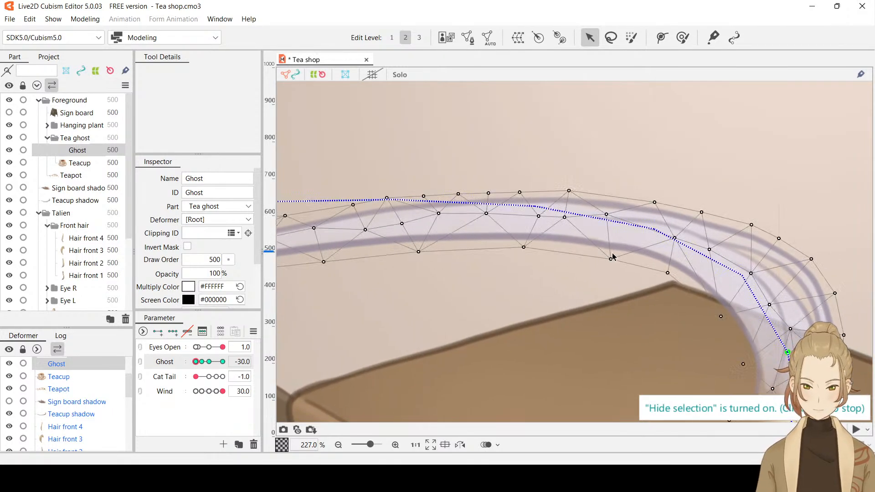
pyautogui.click(611, 259)
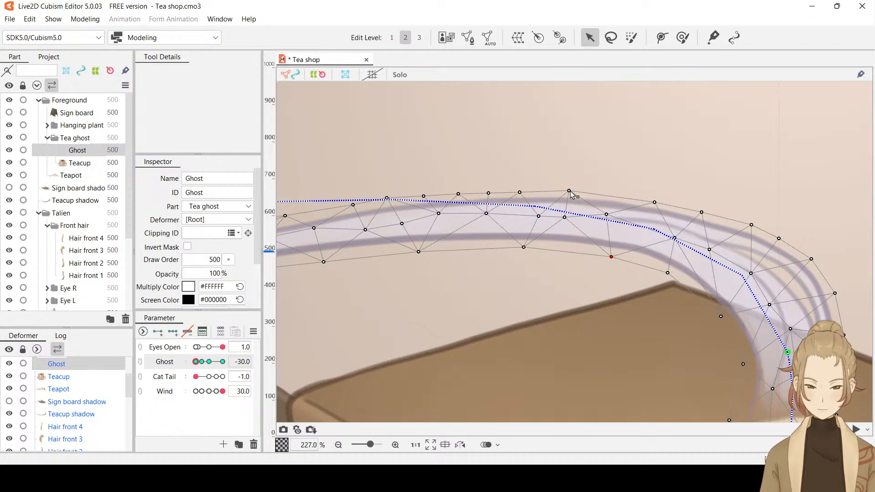
pyautogui.click(655, 202)
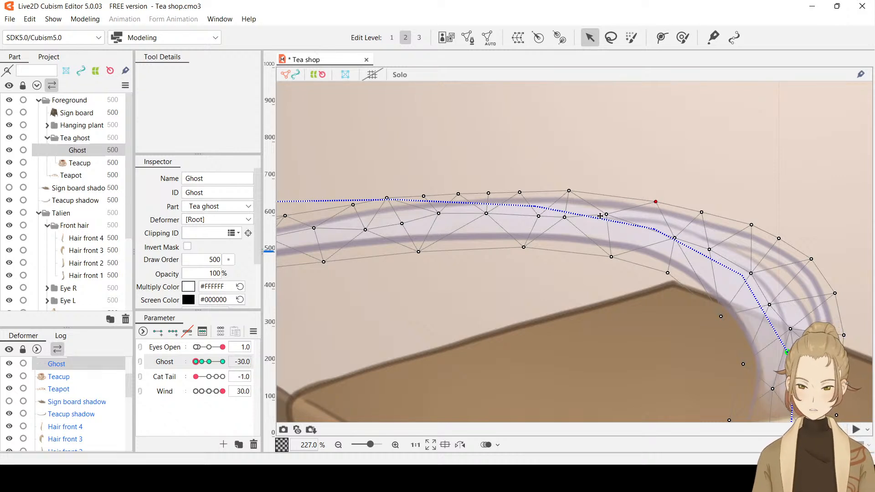
pyautogui.hotkey('ctrl', 'h')
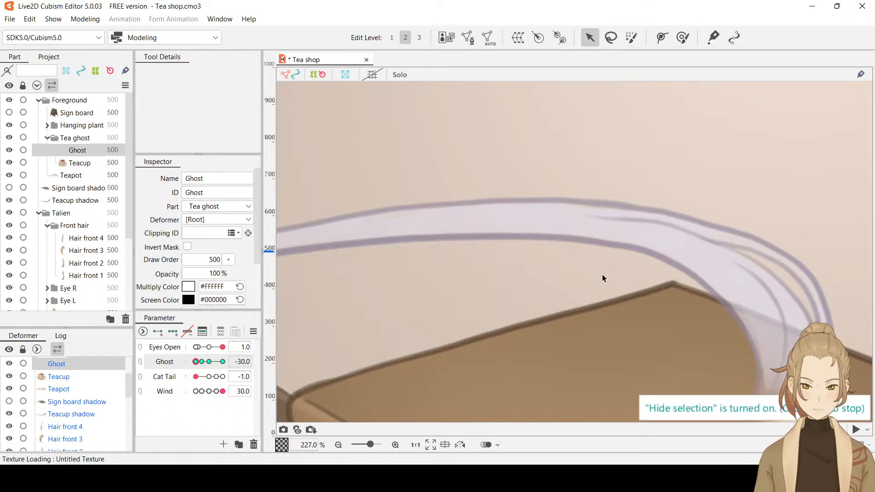
# Check the Ghost smoke trail across the whole scene with the mesh hidden, and save the Tea shop model
pyautogui.scroll(-4, 600, 271)
pyautogui.scroll(-2, 654, 295)
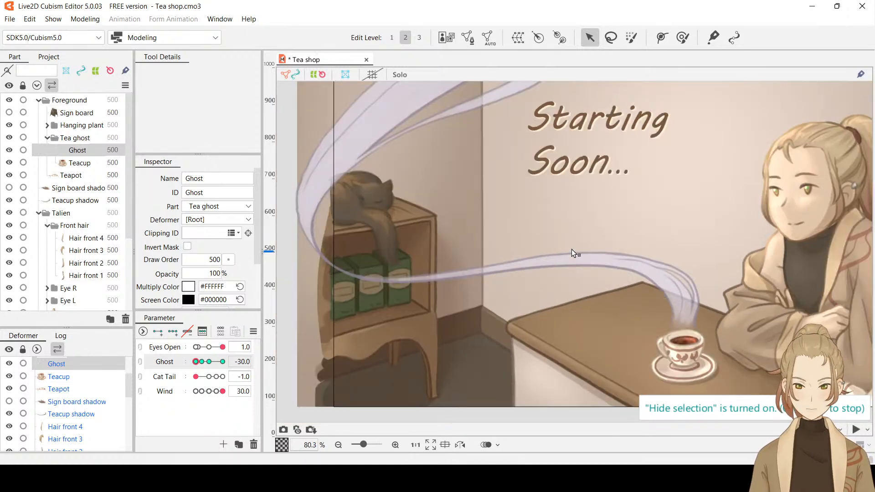
pyautogui.moveTo(626, 186); pyautogui.dragTo(430, 188)
pyautogui.scroll(-2, 626, 226)
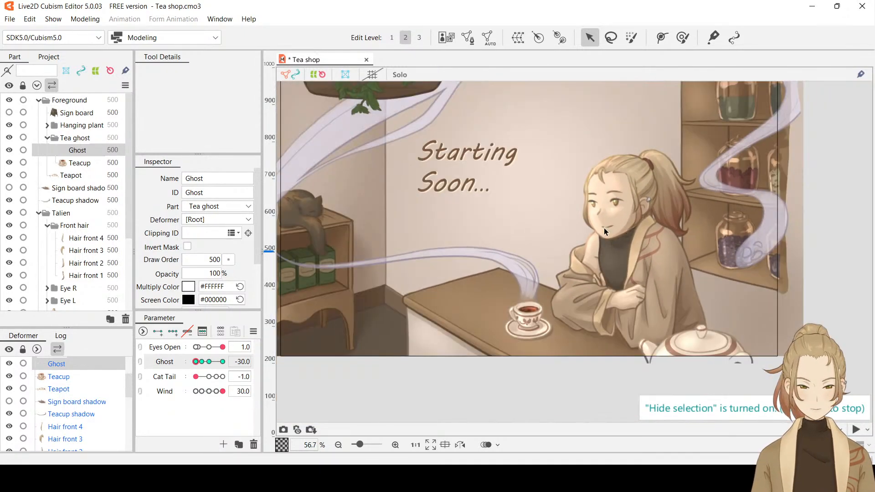
pyautogui.moveTo(604, 231); pyautogui.dragTo(620, 265)
pyautogui.hotkey('ctrl', 't')
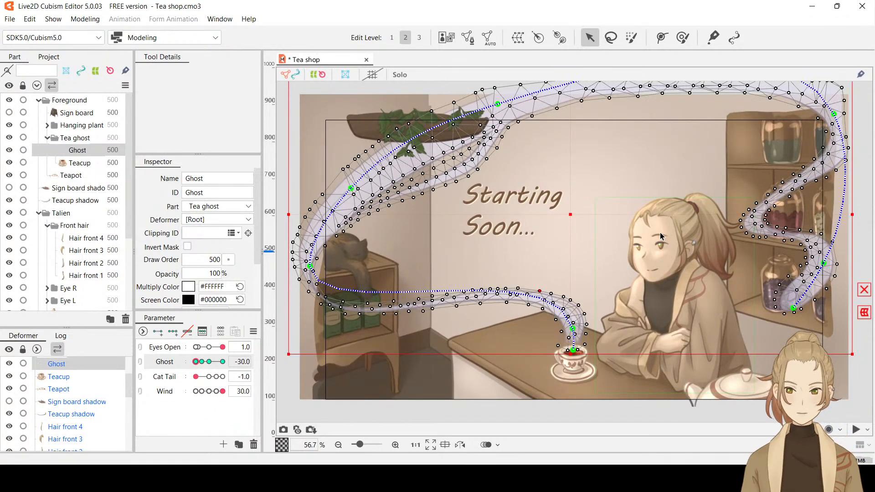
pyautogui.hotkey('ctrl', 't')
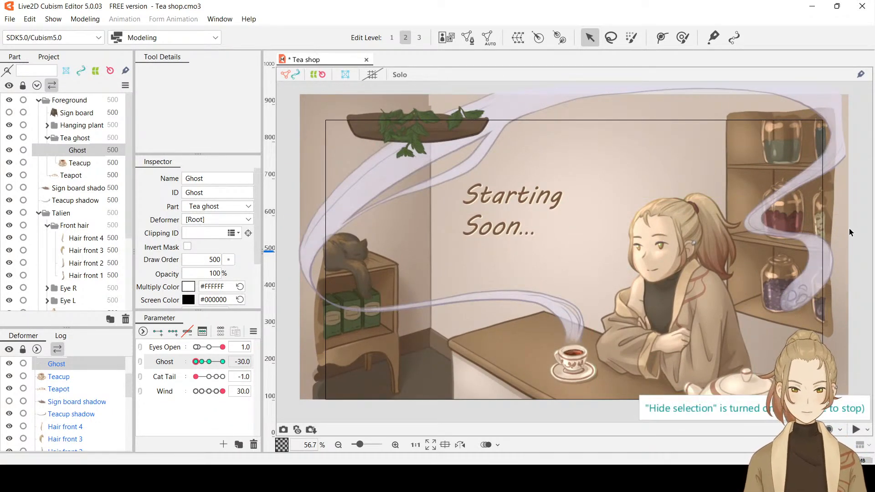
pyautogui.hotkey('ctrl', 's')
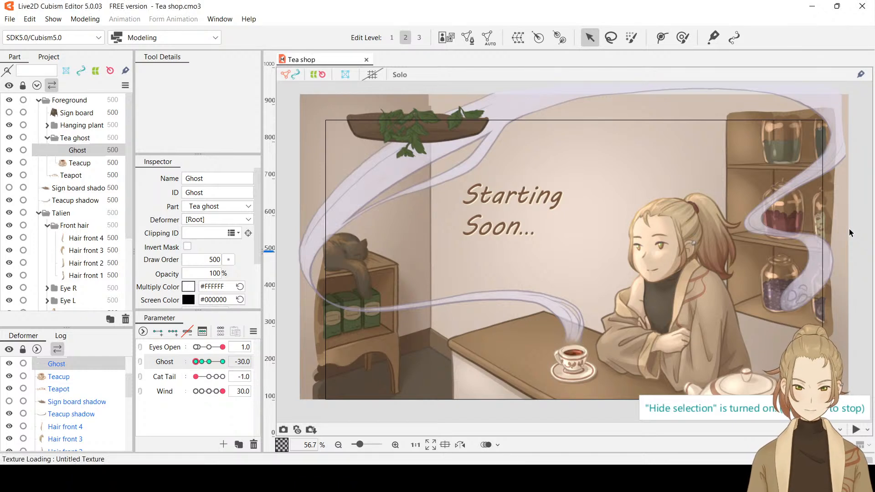